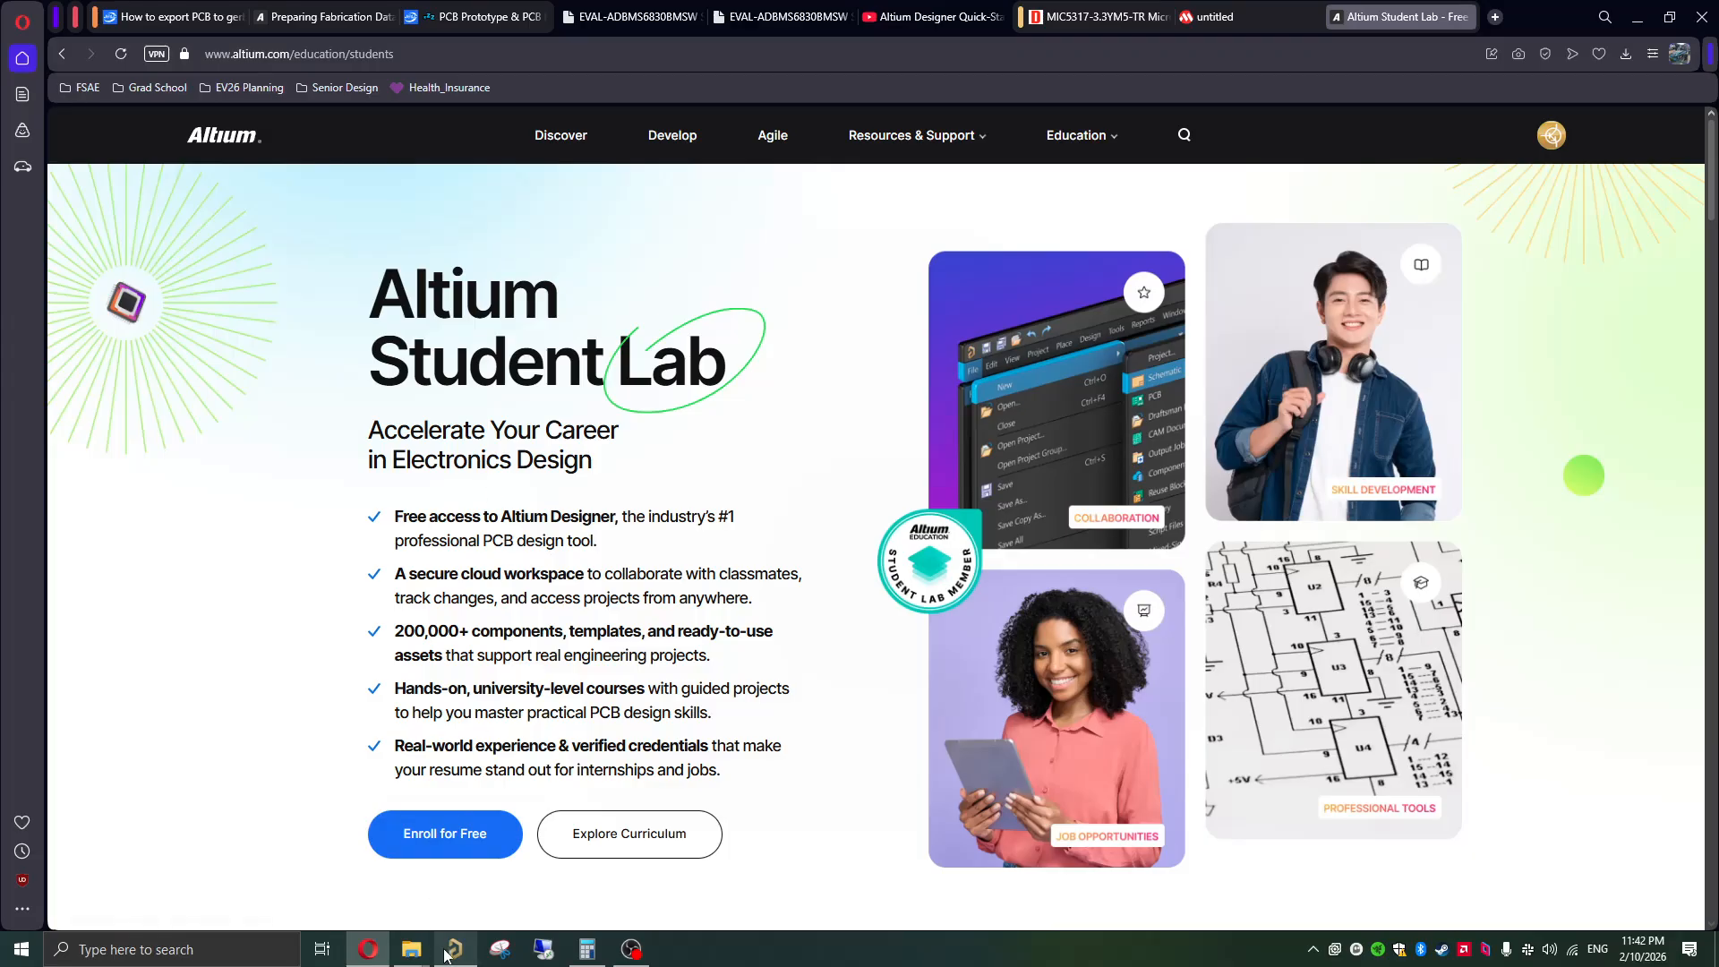
Step: Switch to Altium Designer and open the SDC_PCB_ev26 board layout from the SDC_ev26 project
mouse_move(445, 952)
left_click(444, 902)
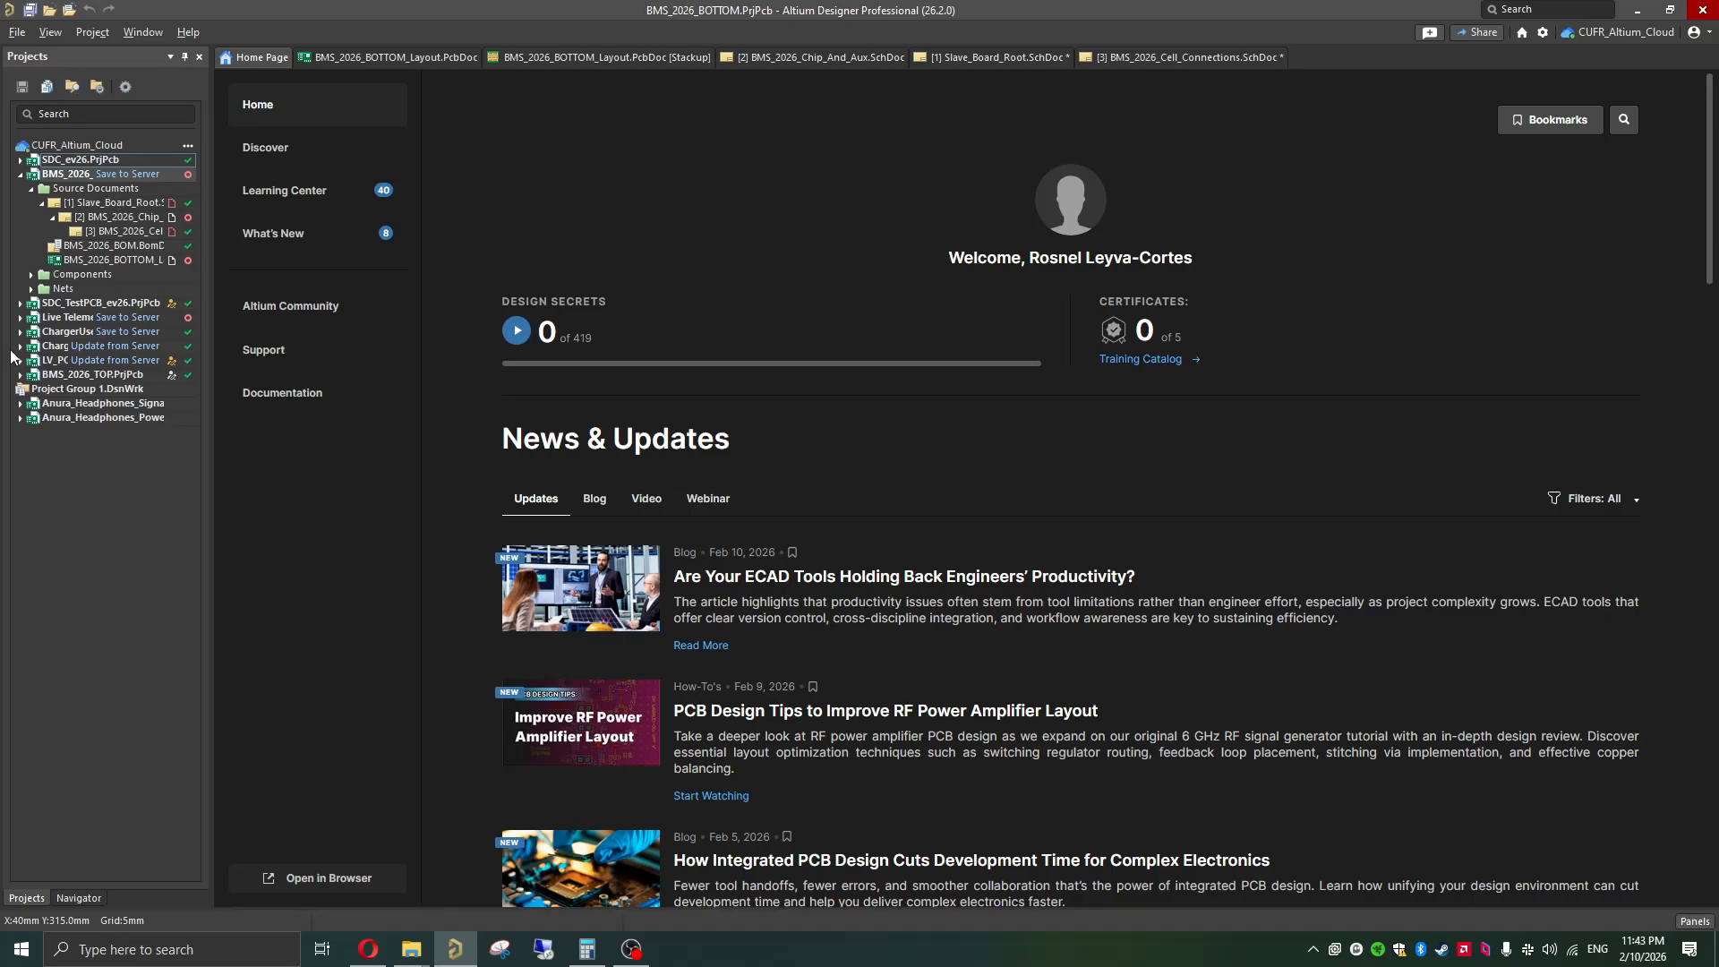
left_click(21, 159)
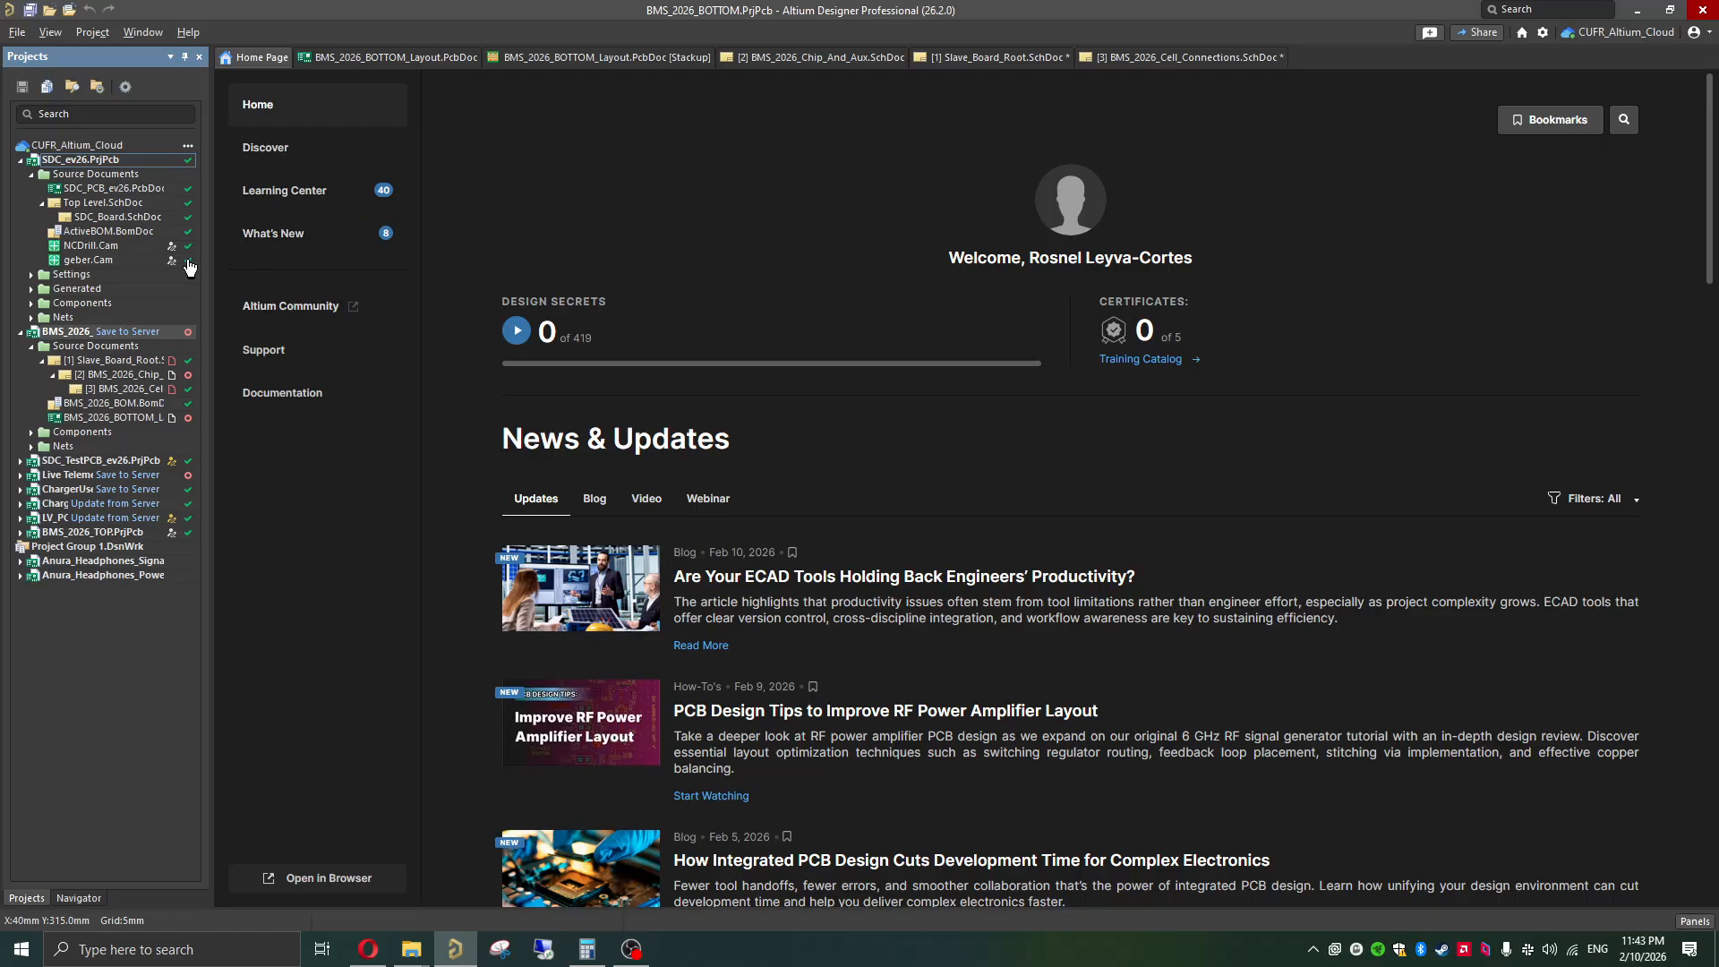
left_click(72, 189)
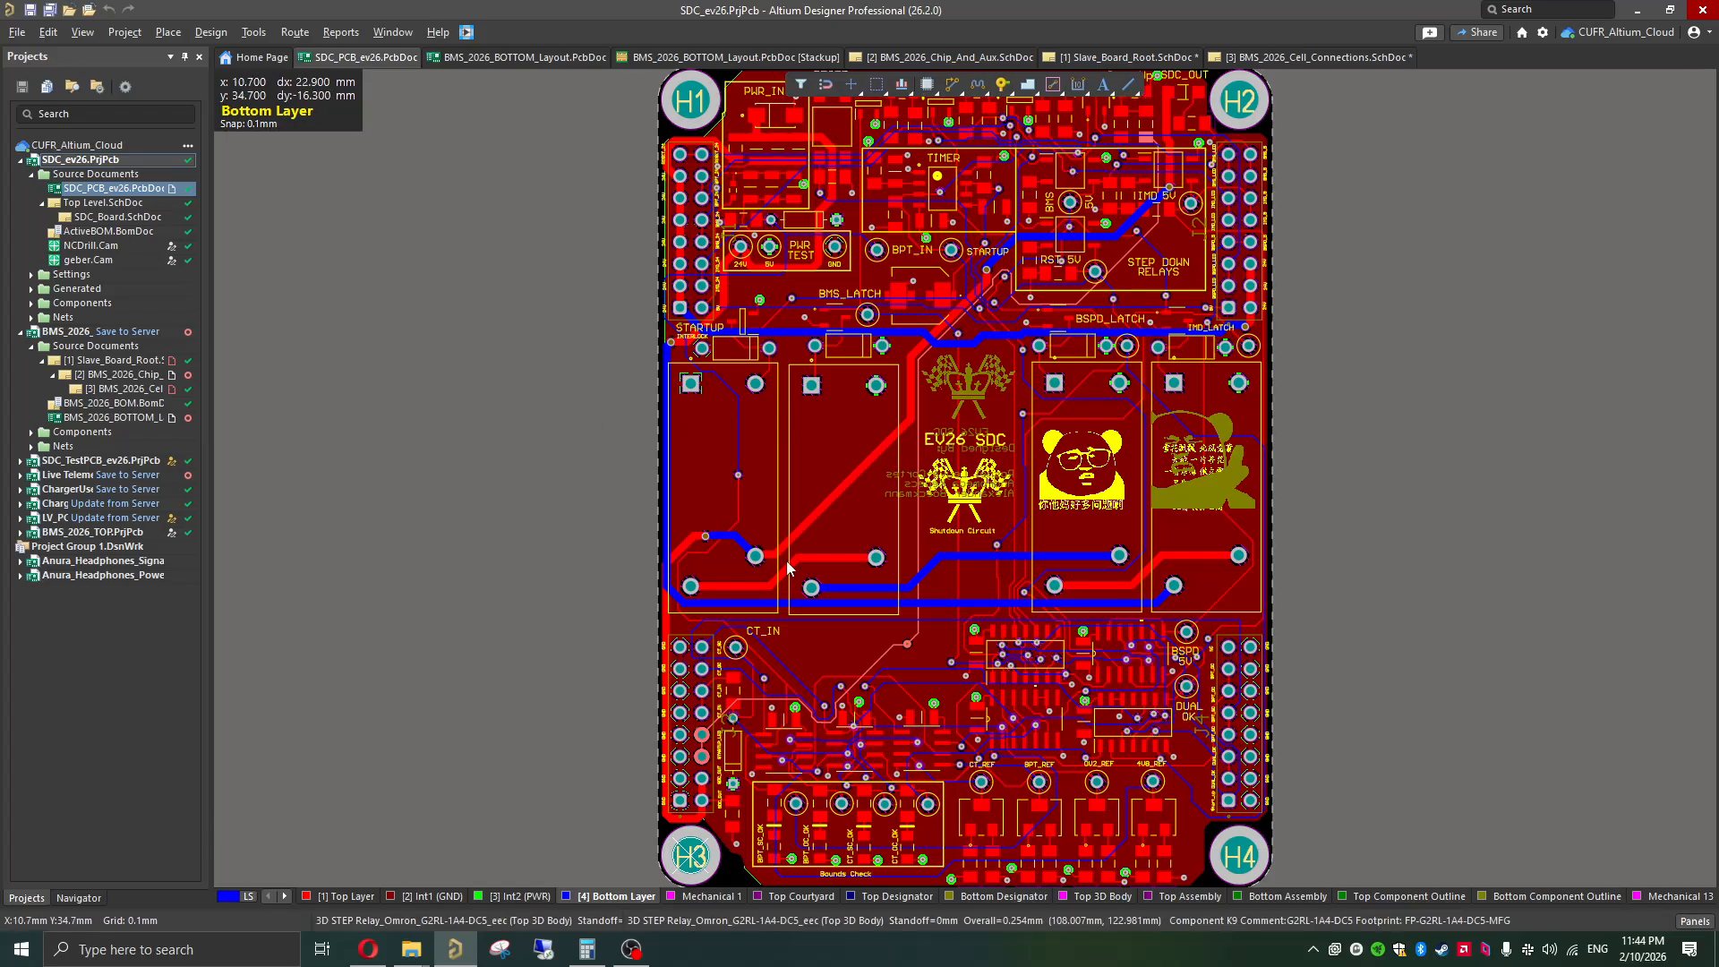
Step: Examine the SDC board in 3D from a tilted angle, then close its layout document
key("3")
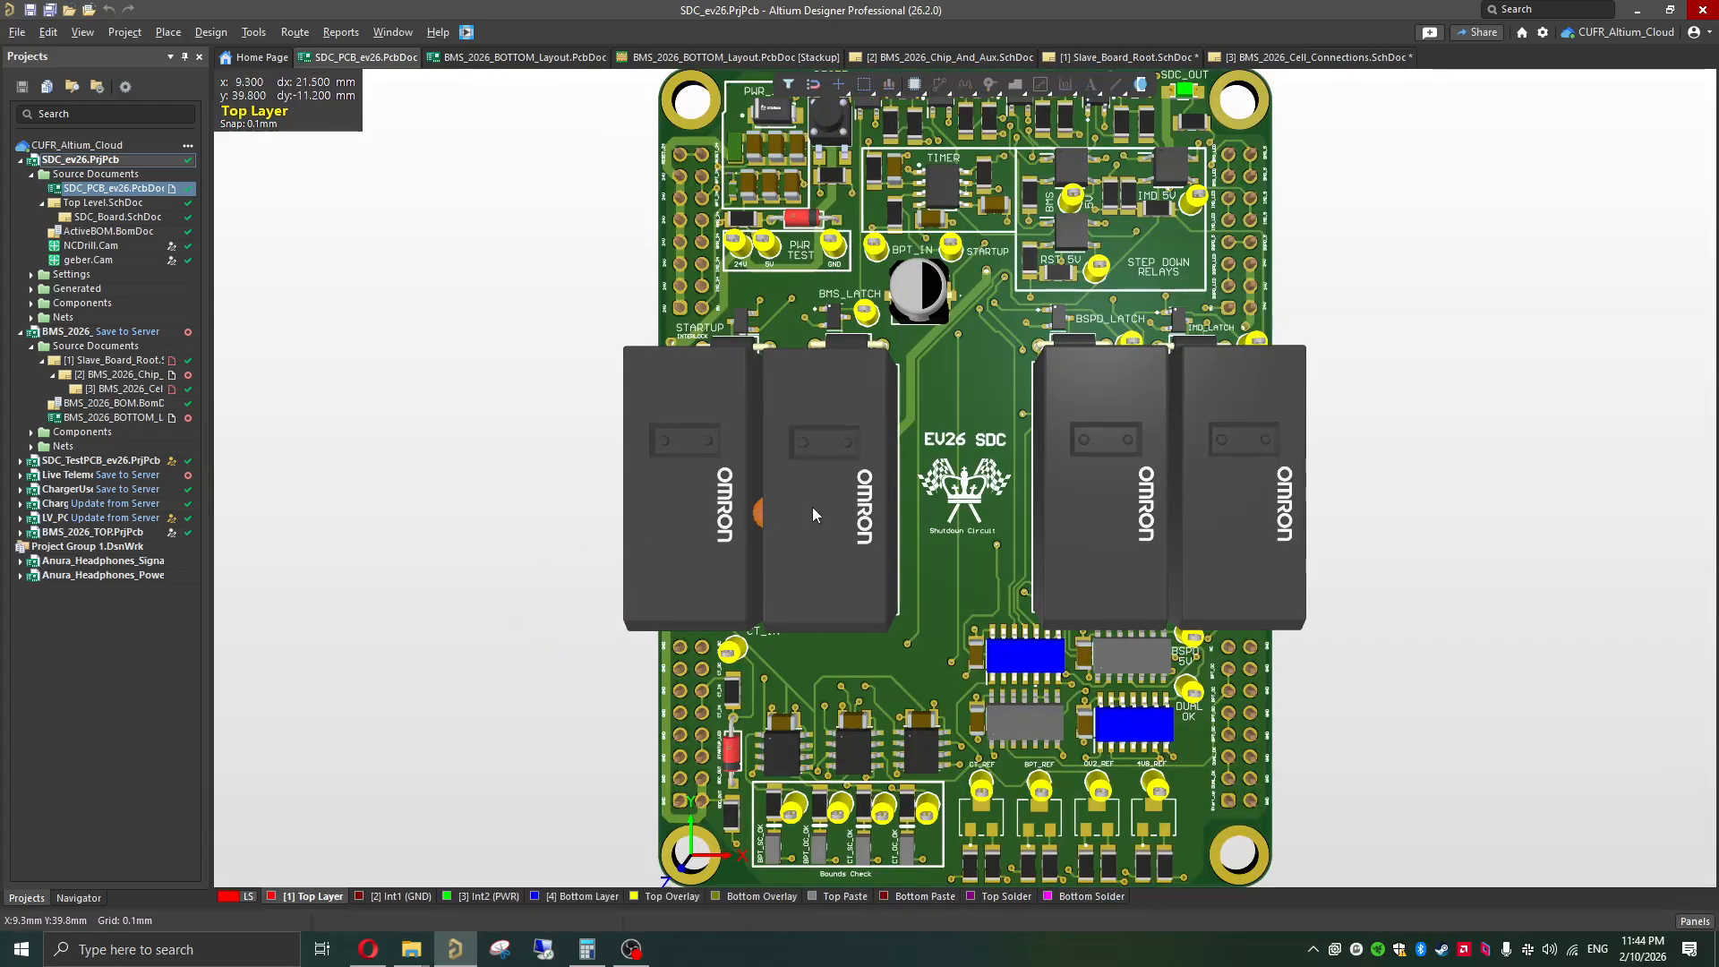
scroll(951, 581, "down", 1)
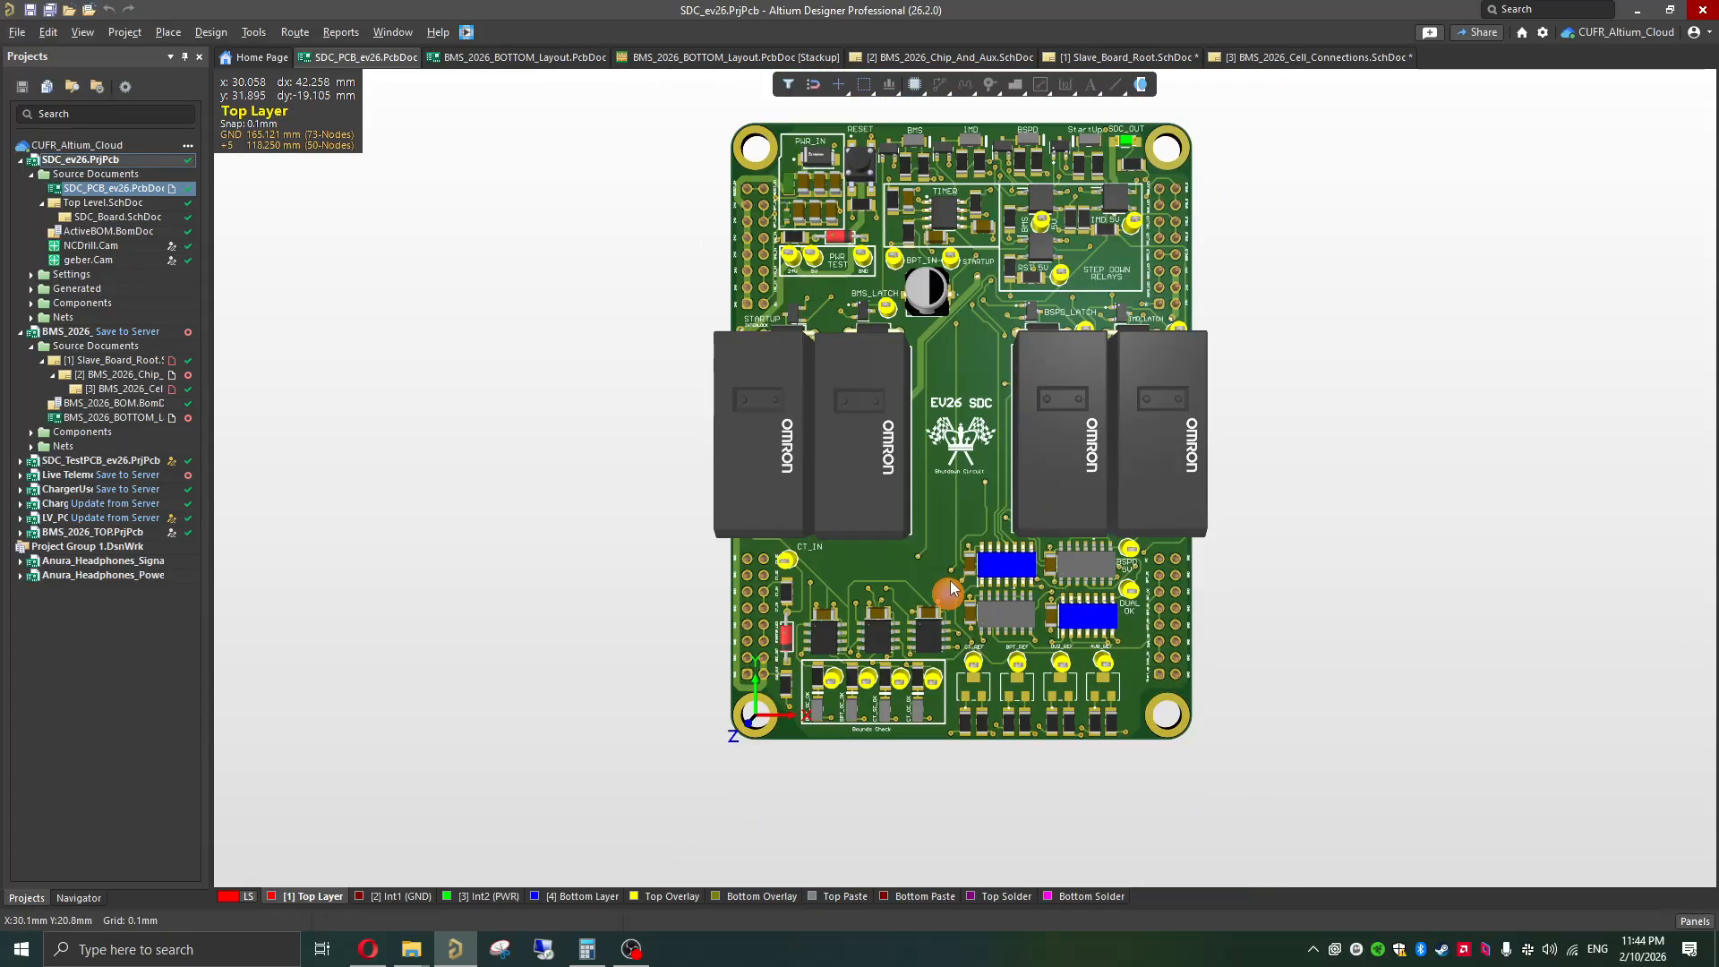
right_click_drag(866, 585, 985, 586, "shift")
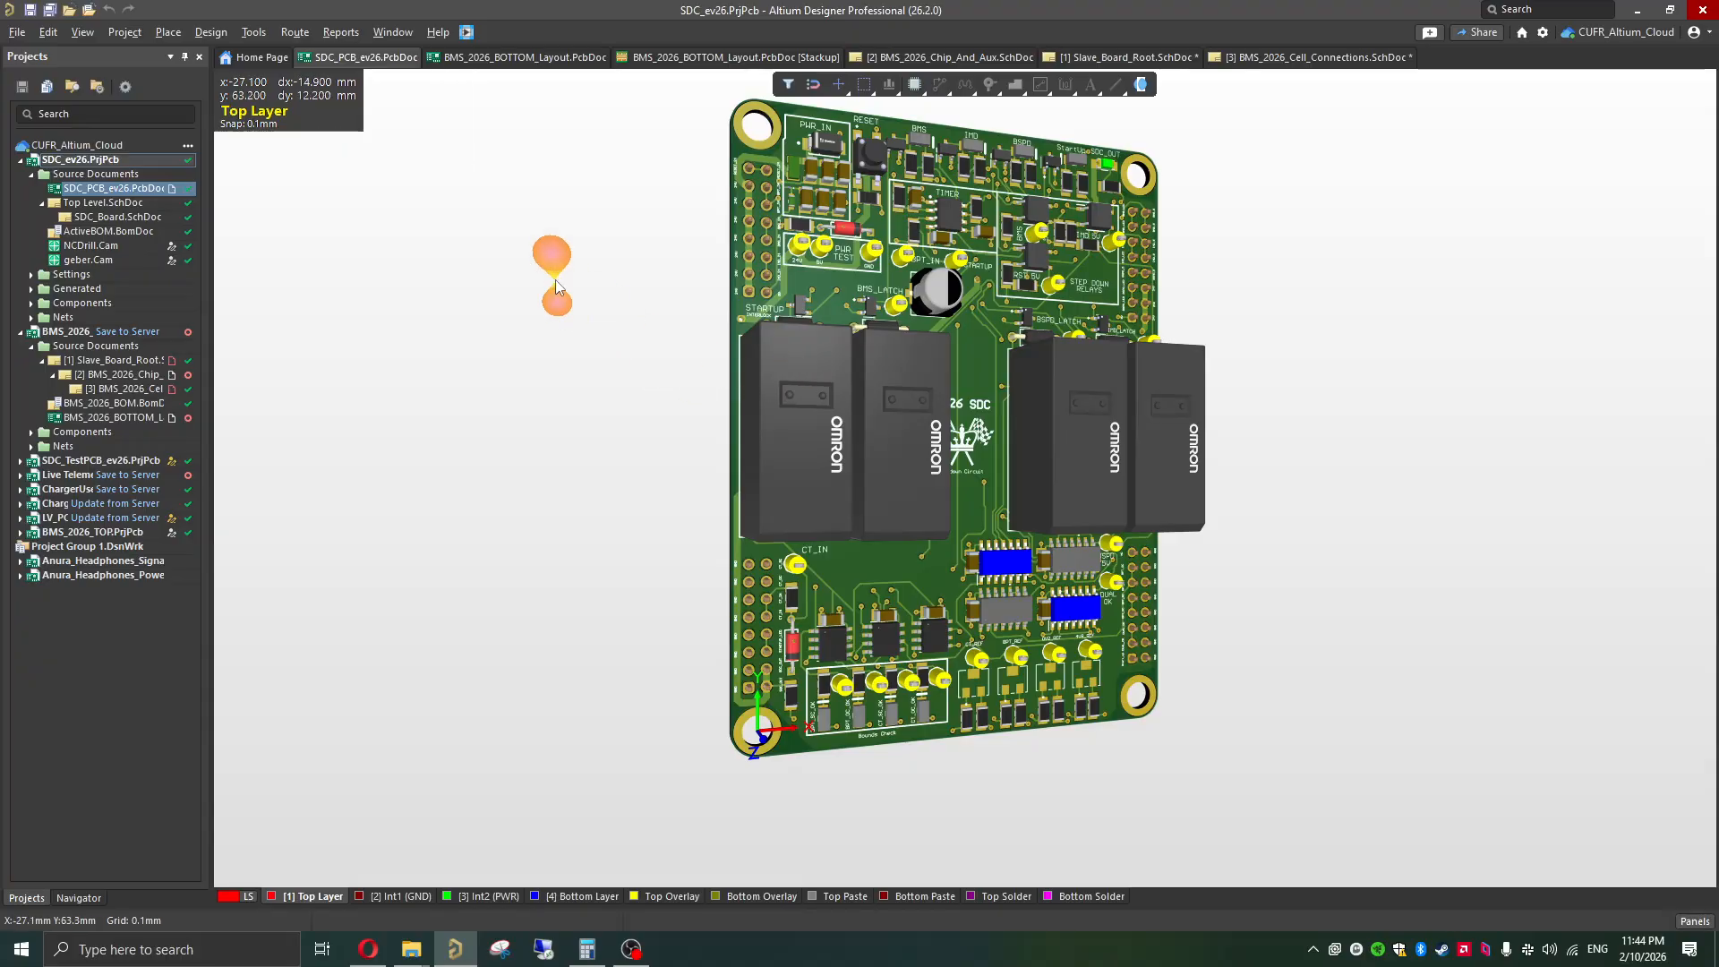
key("2")
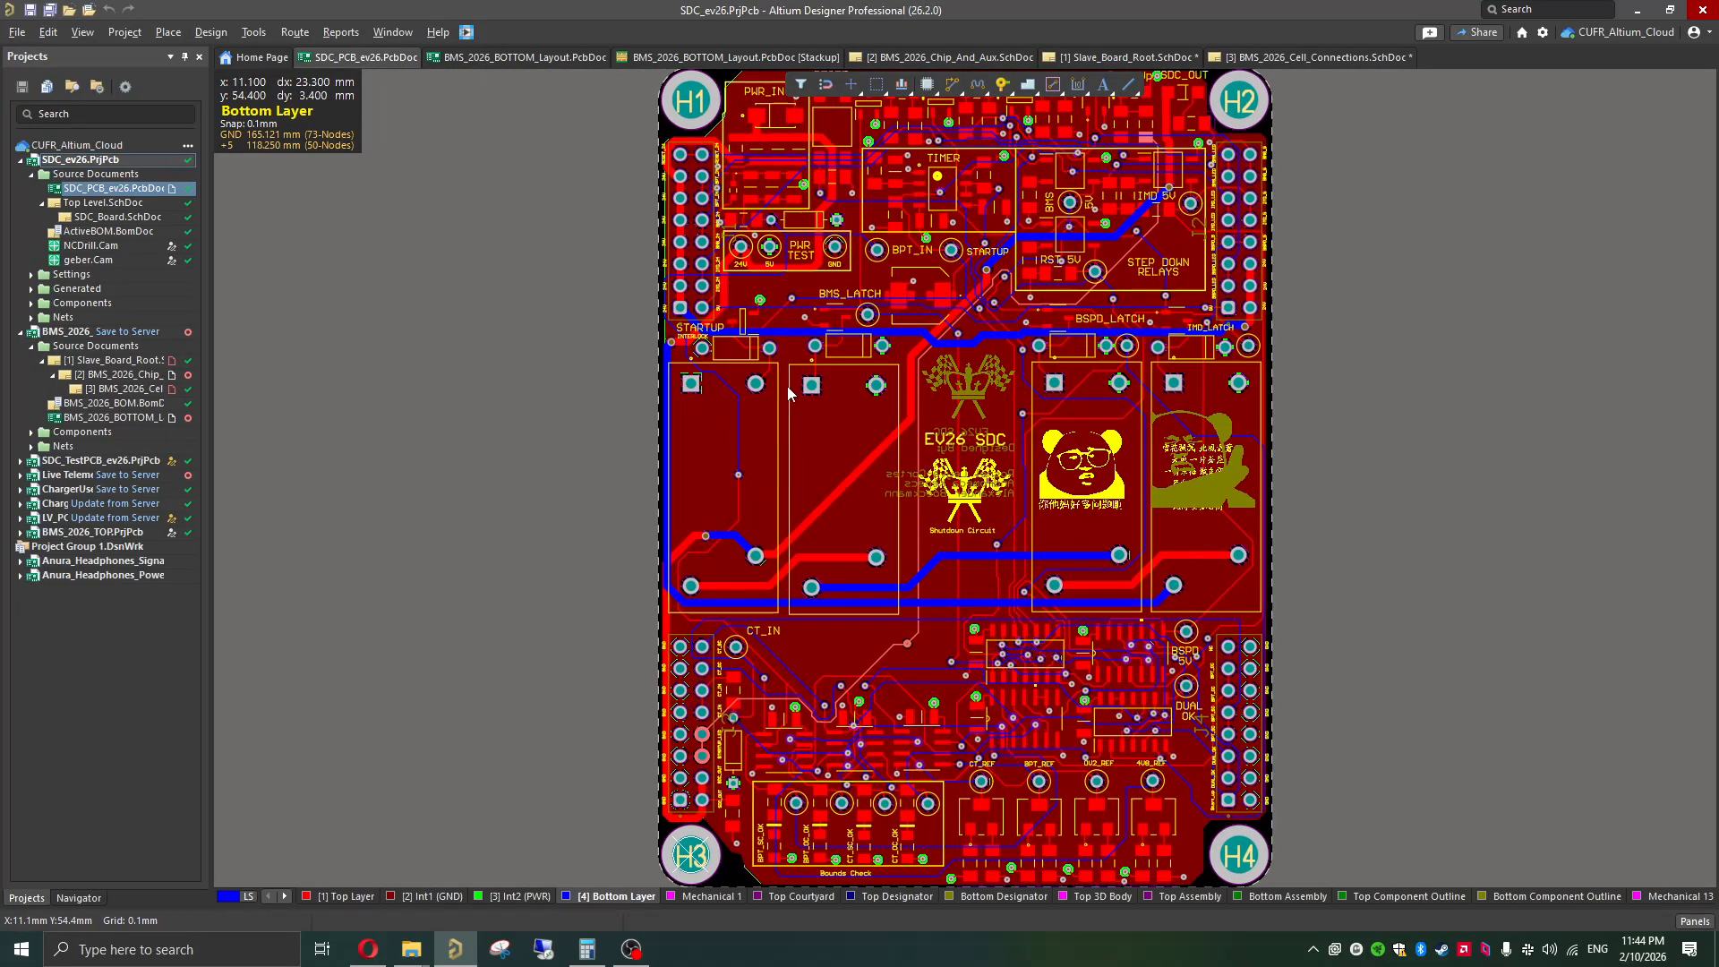
middle_click(362, 61)
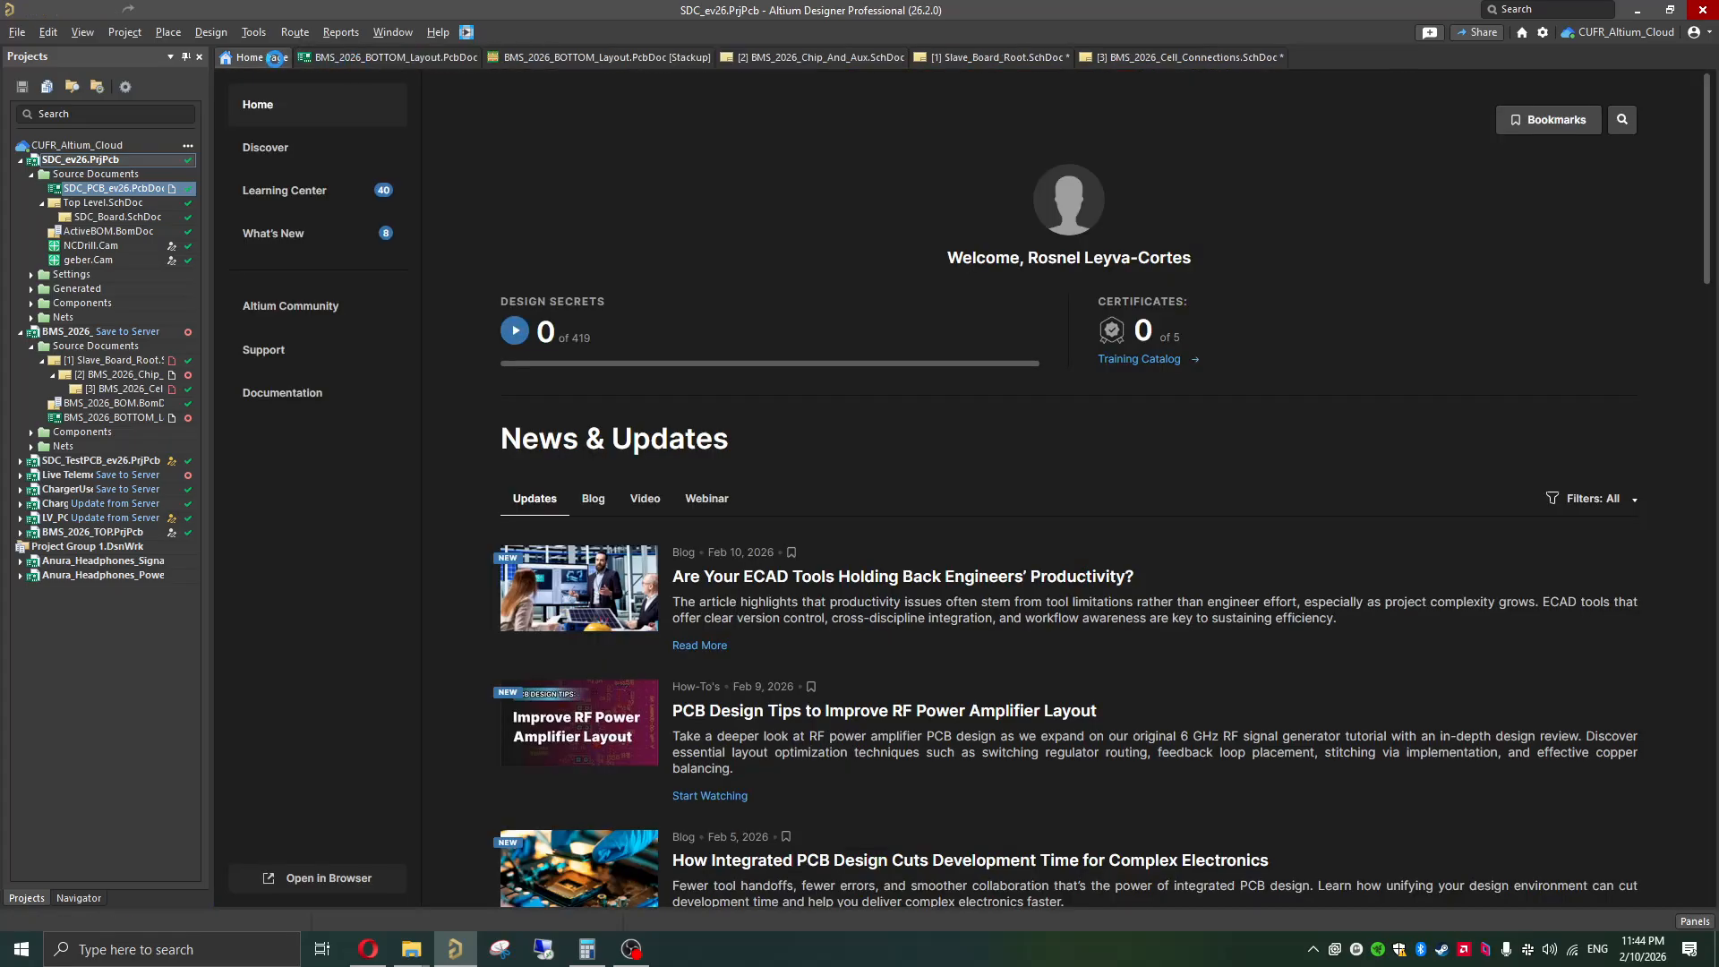
left_click(112, 631)
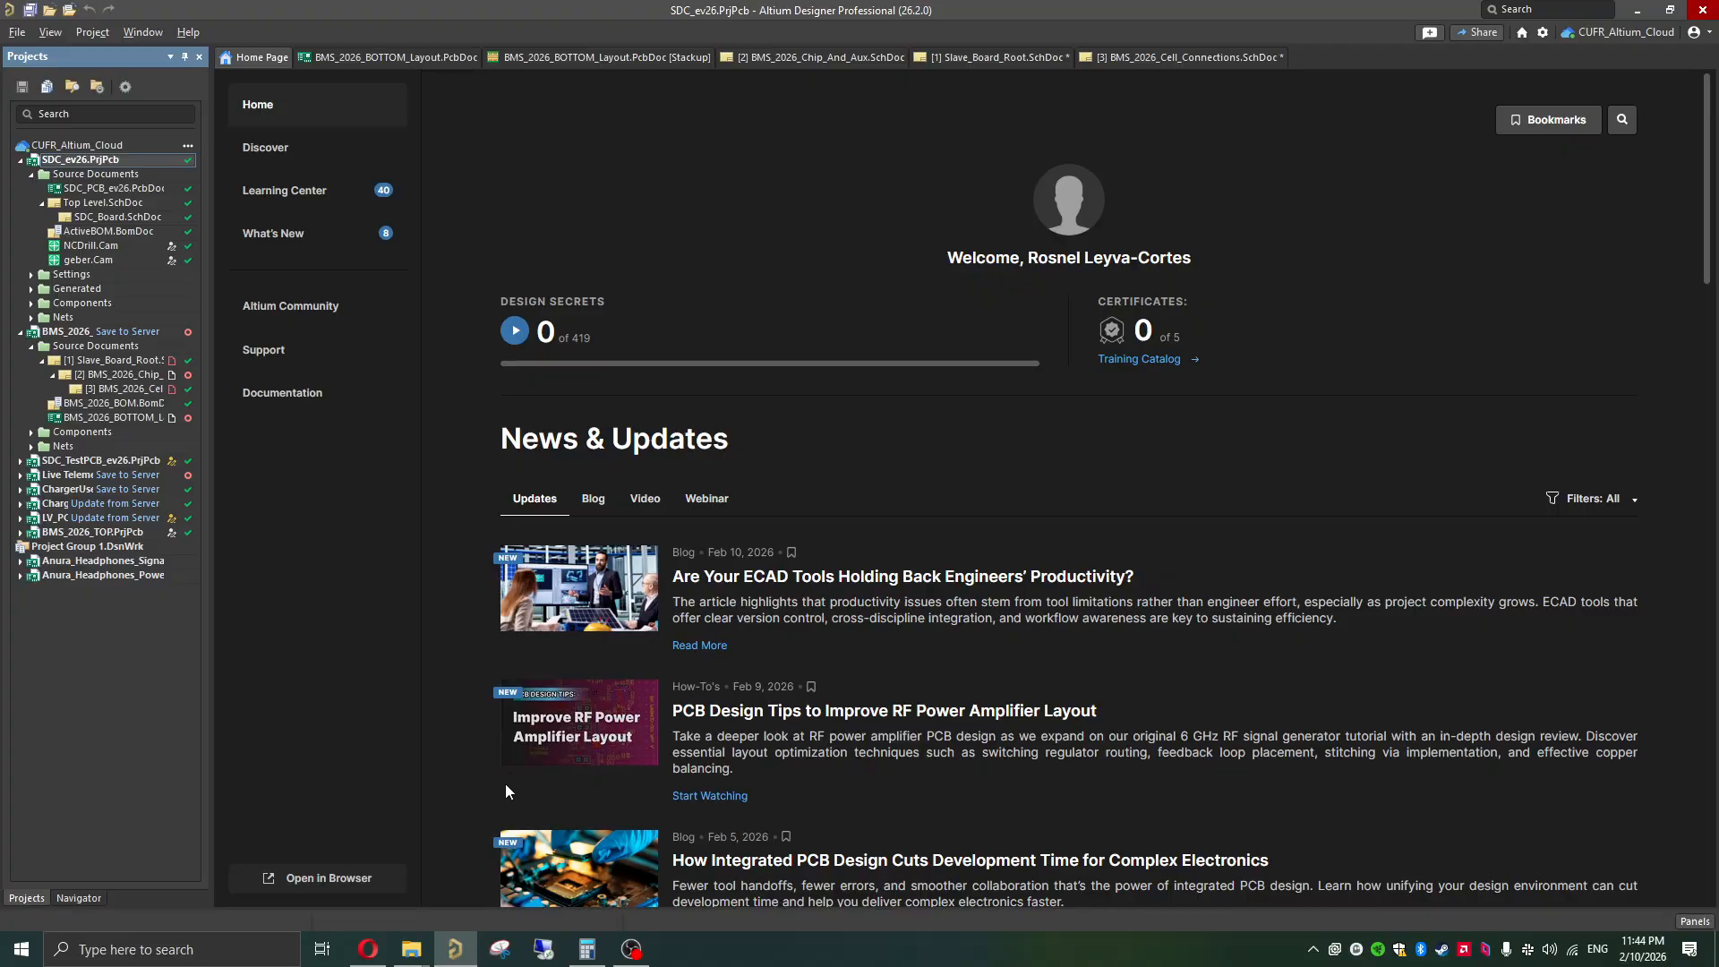
Step: Switch to the browser and examine the DigiKey listing for the MIC5317-3.3YM5-TR regulator, including its description and stock
mouse_move(367, 962)
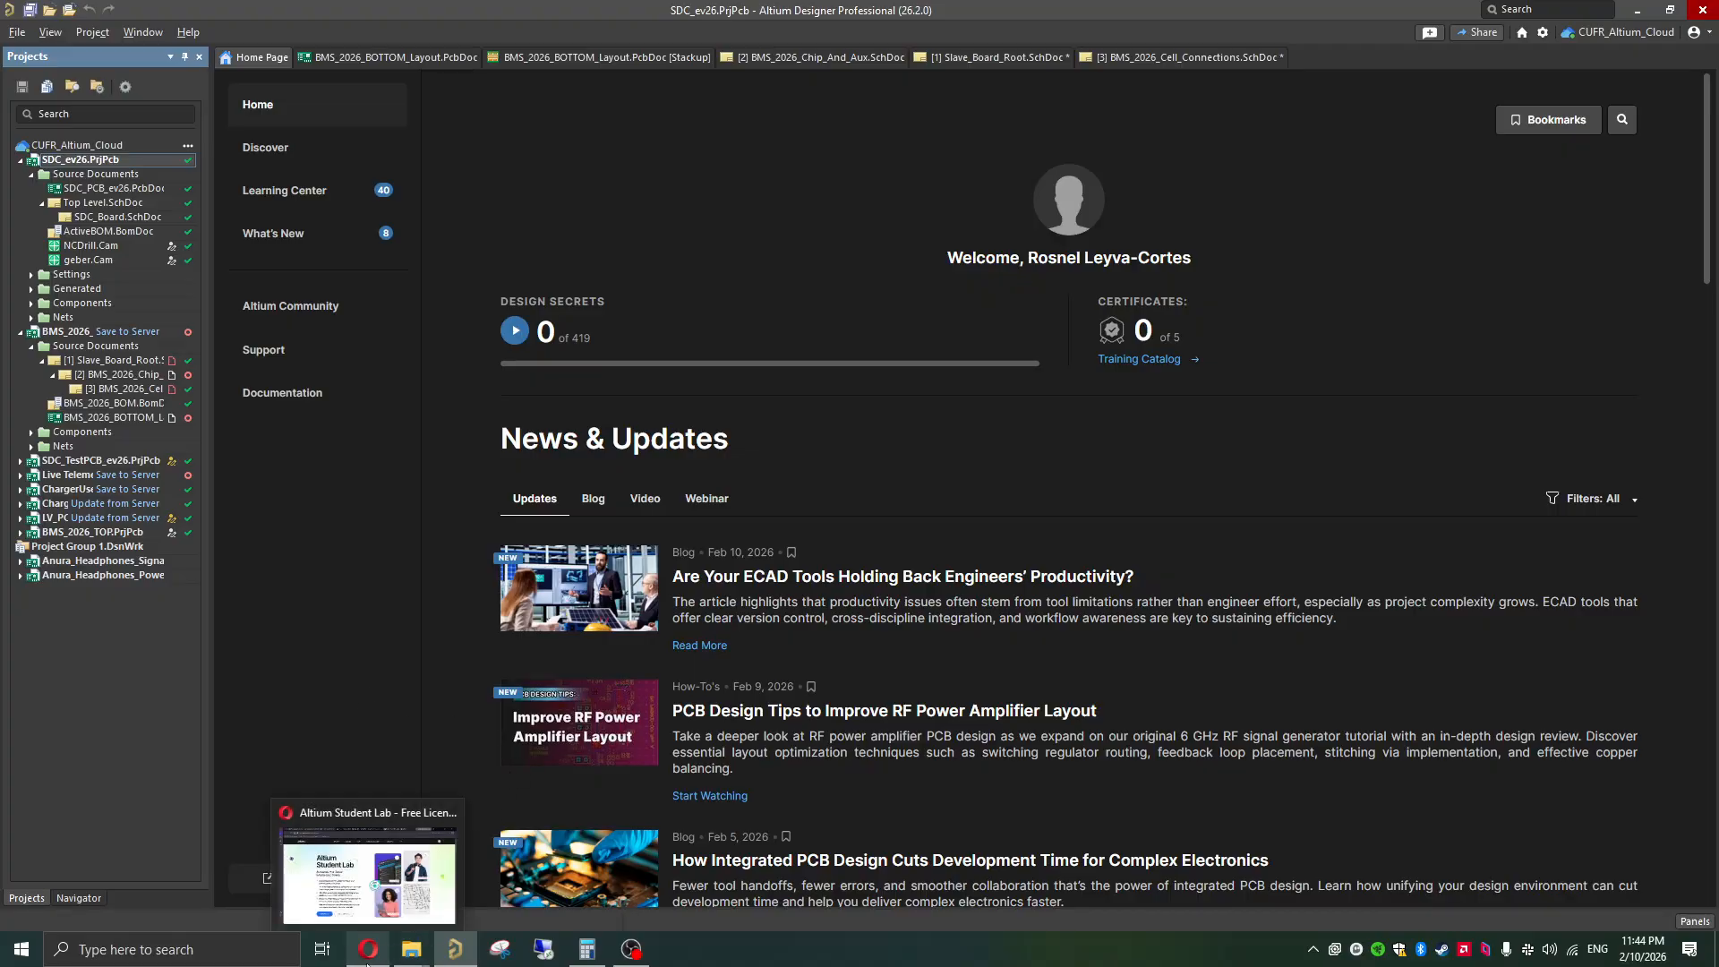
left_click(371, 904)
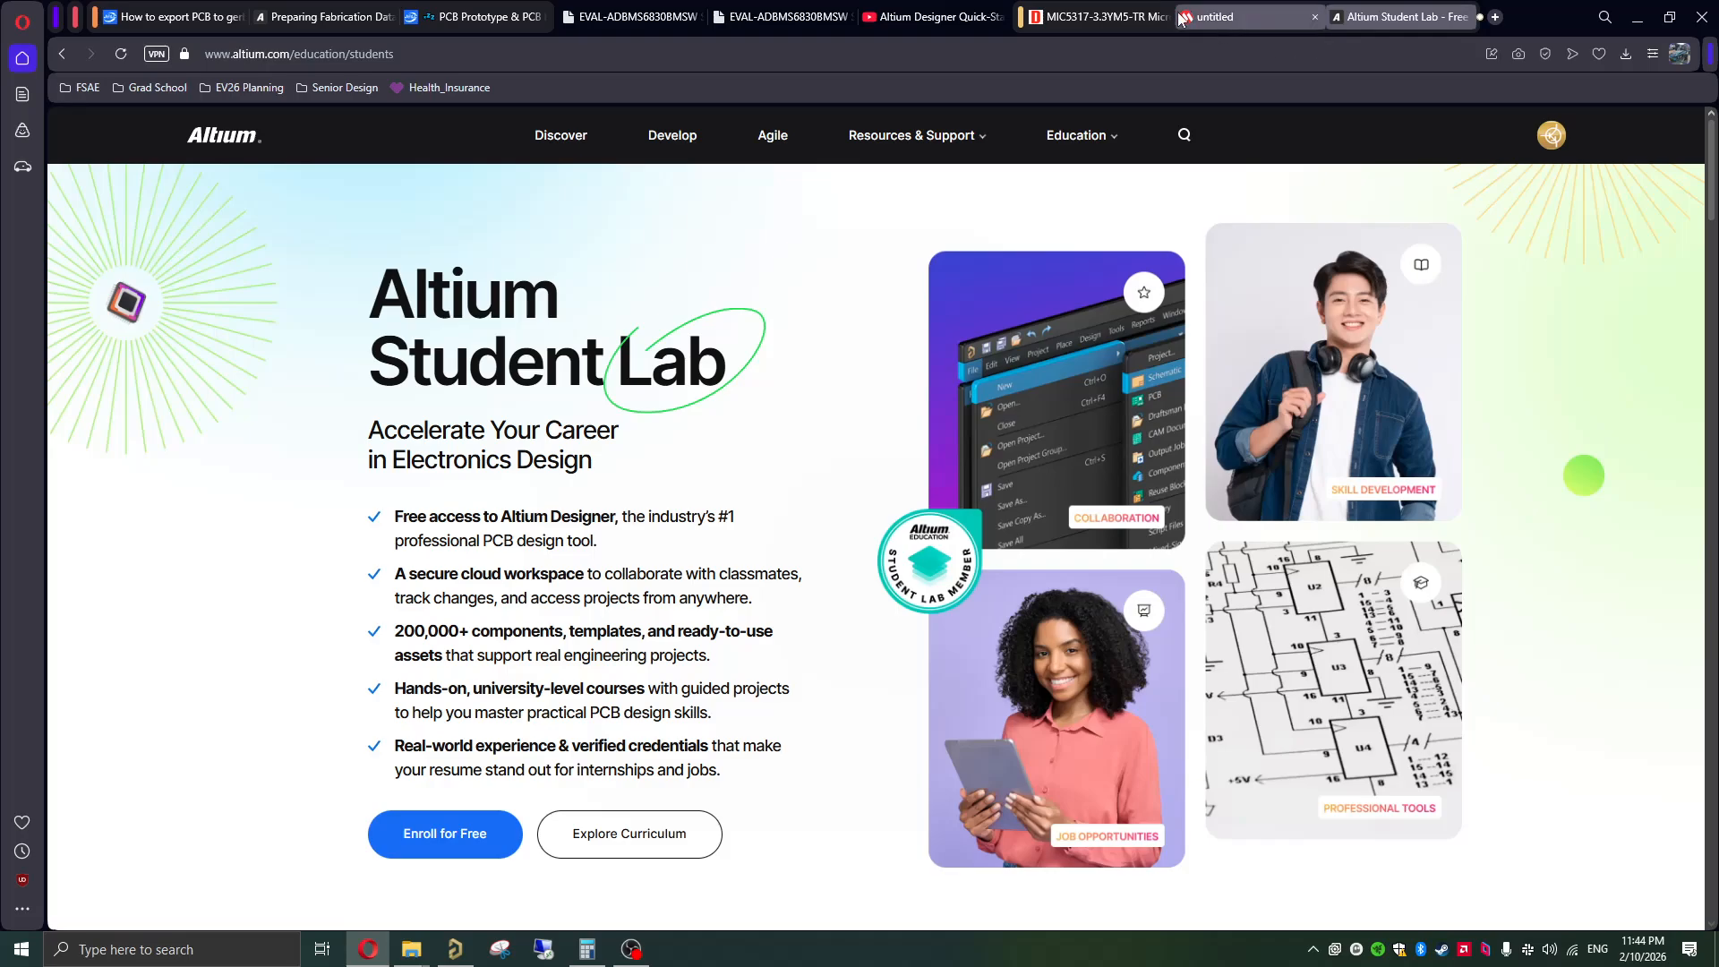
left_click(1090, 22)
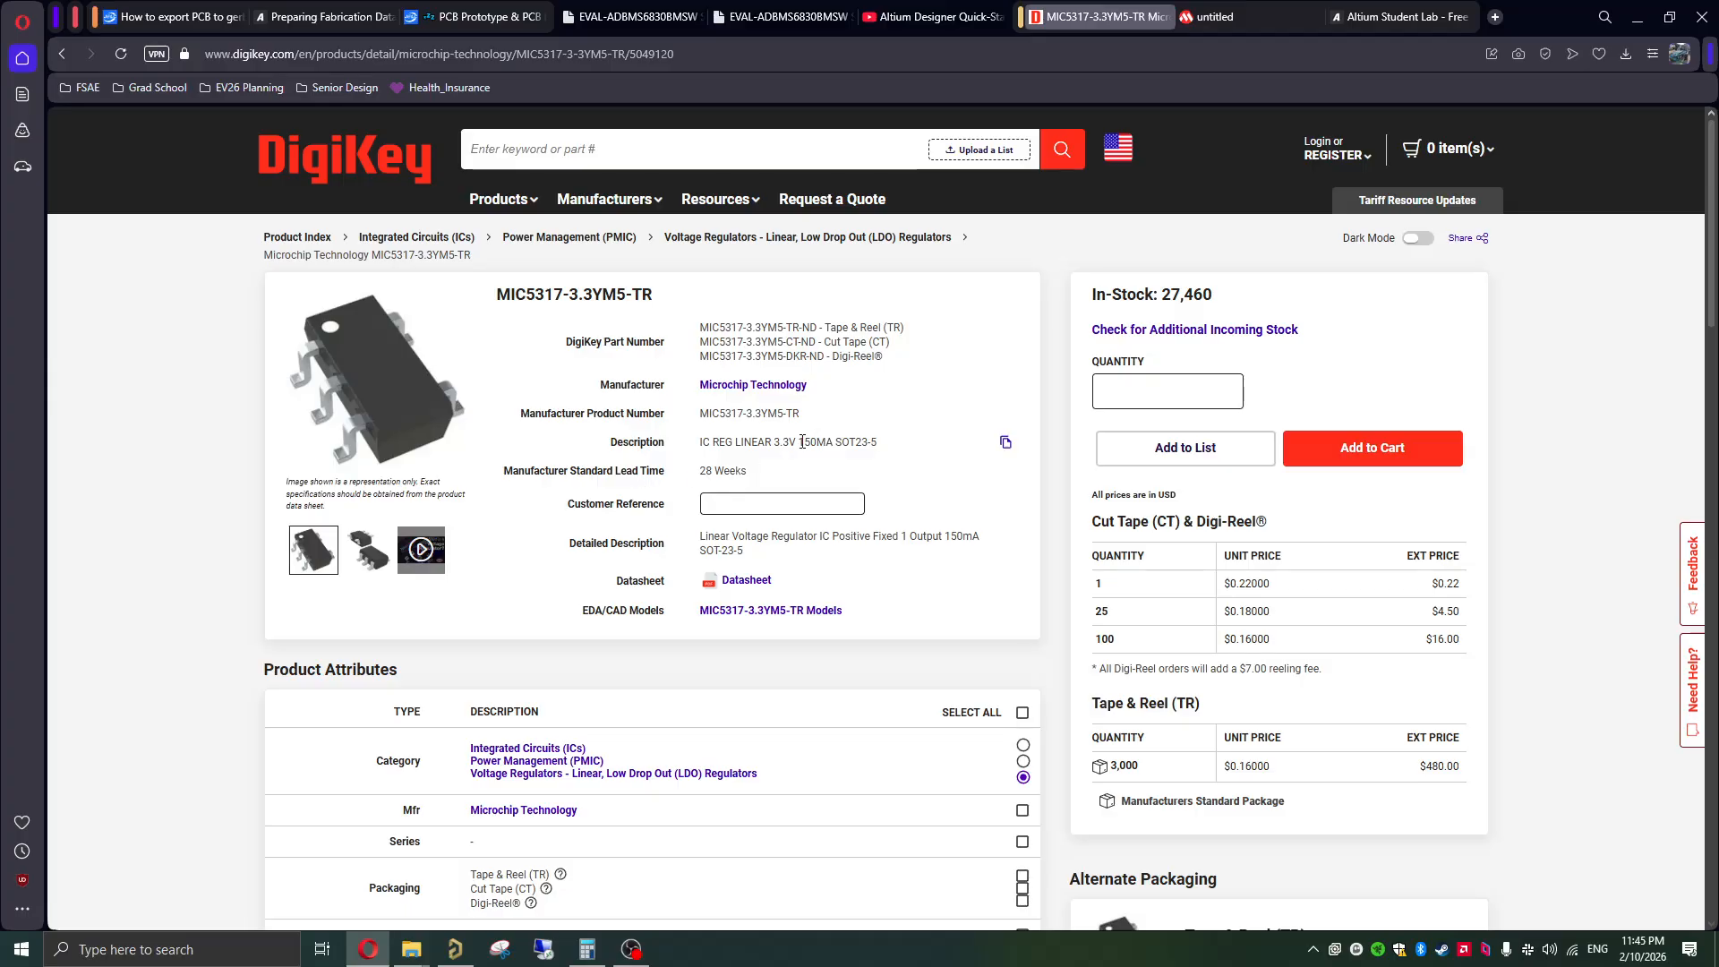
left_click_drag(798, 441, 734, 443)
left_click_drag(1090, 296, 1246, 301)
left_click(891, 421)
Step: Examine the typical application schematics in the MIC5317 datasheet
mouse_move(891, 444)
mouse_move(918, 360)
left_click(1217, 27)
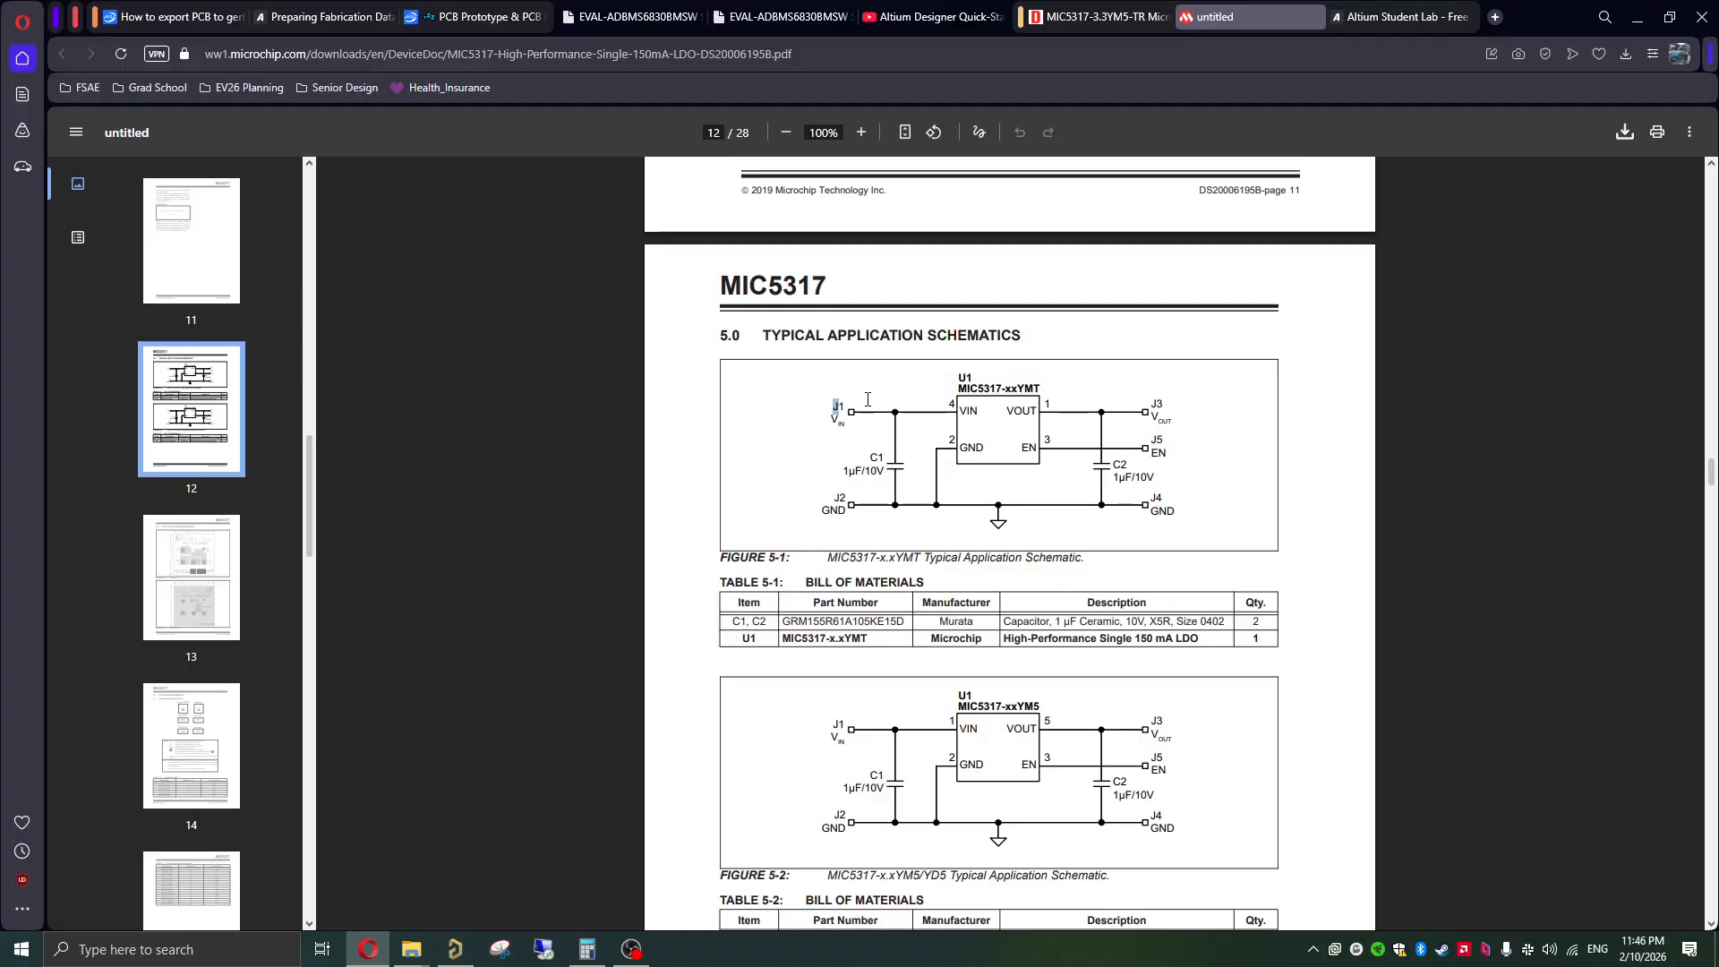
left_click_drag(836, 499, 873, 458)
left_click(927, 508)
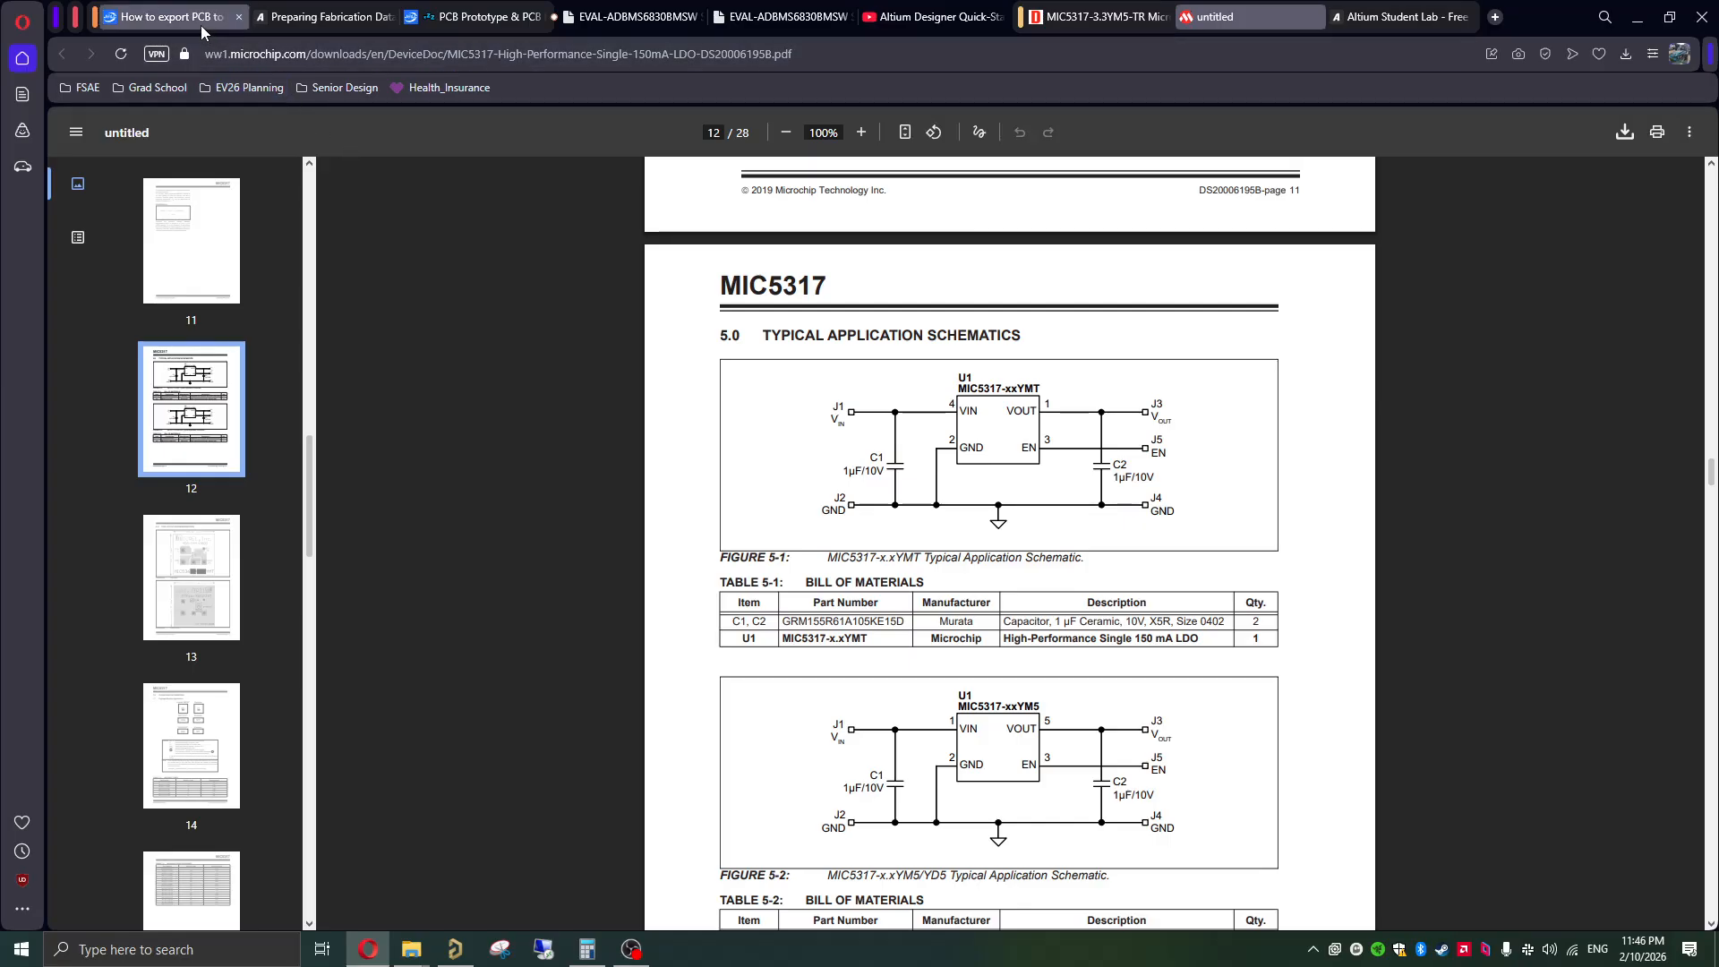
Step: Review the JLCPCB help article on exporting a PCB to Gerber files, including its design rule and stackup downloads
mouse_move(201, 24)
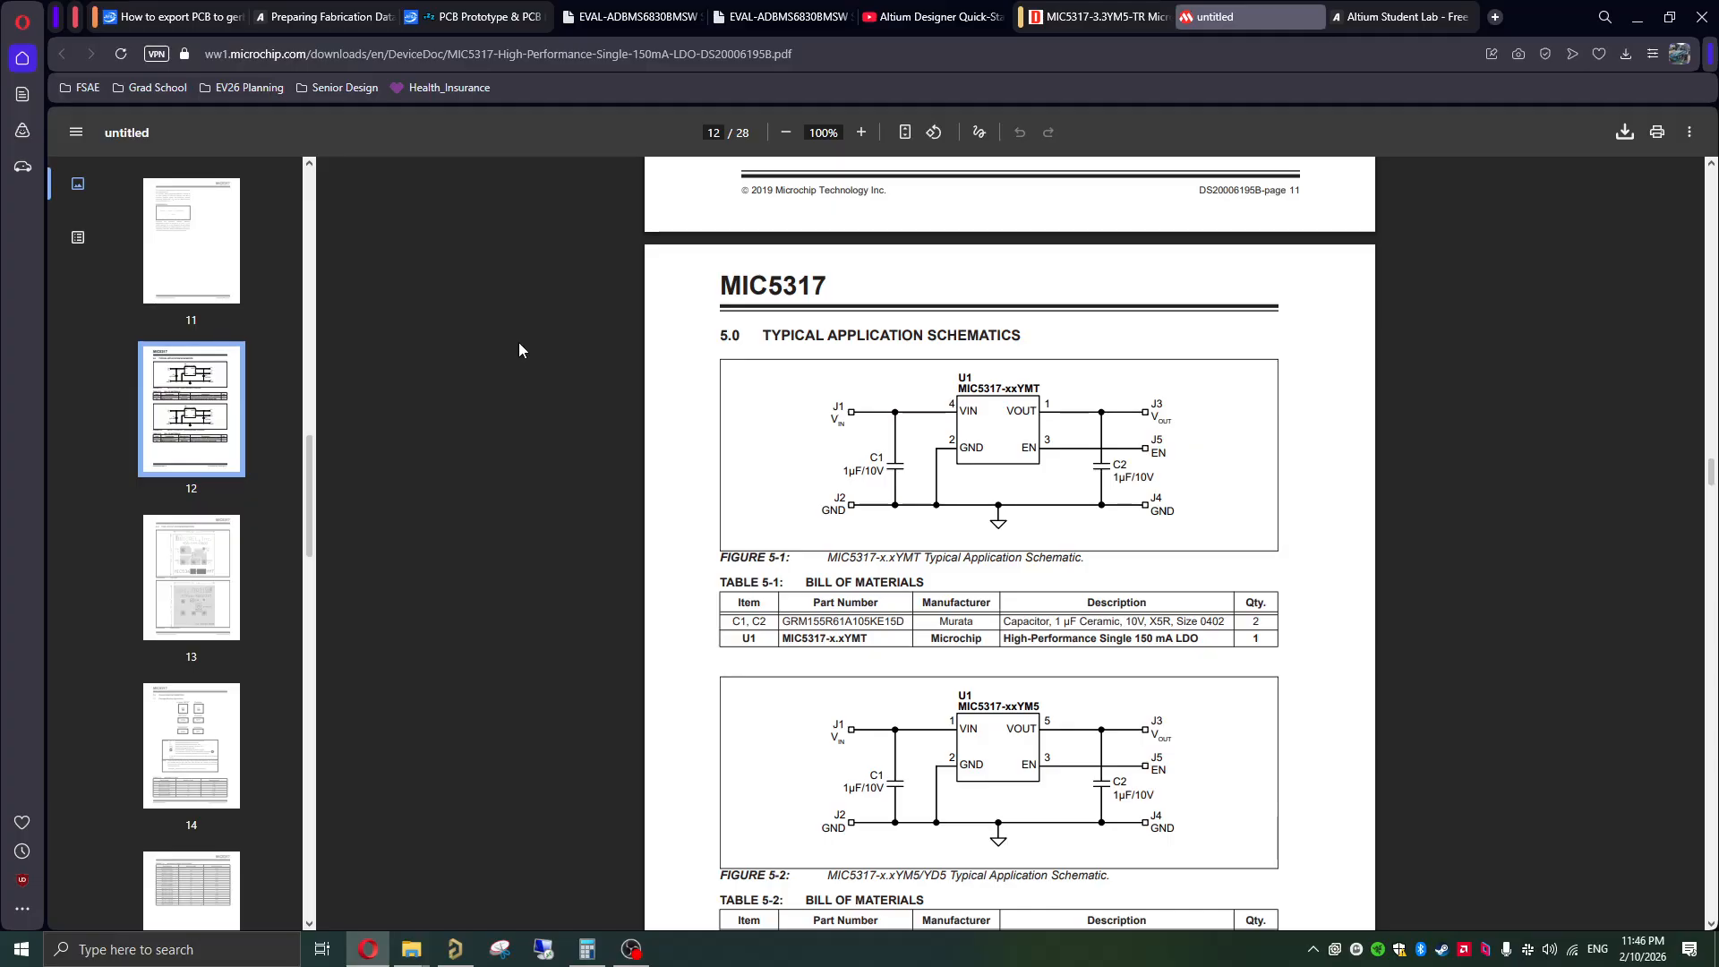
left_click(154, 25)
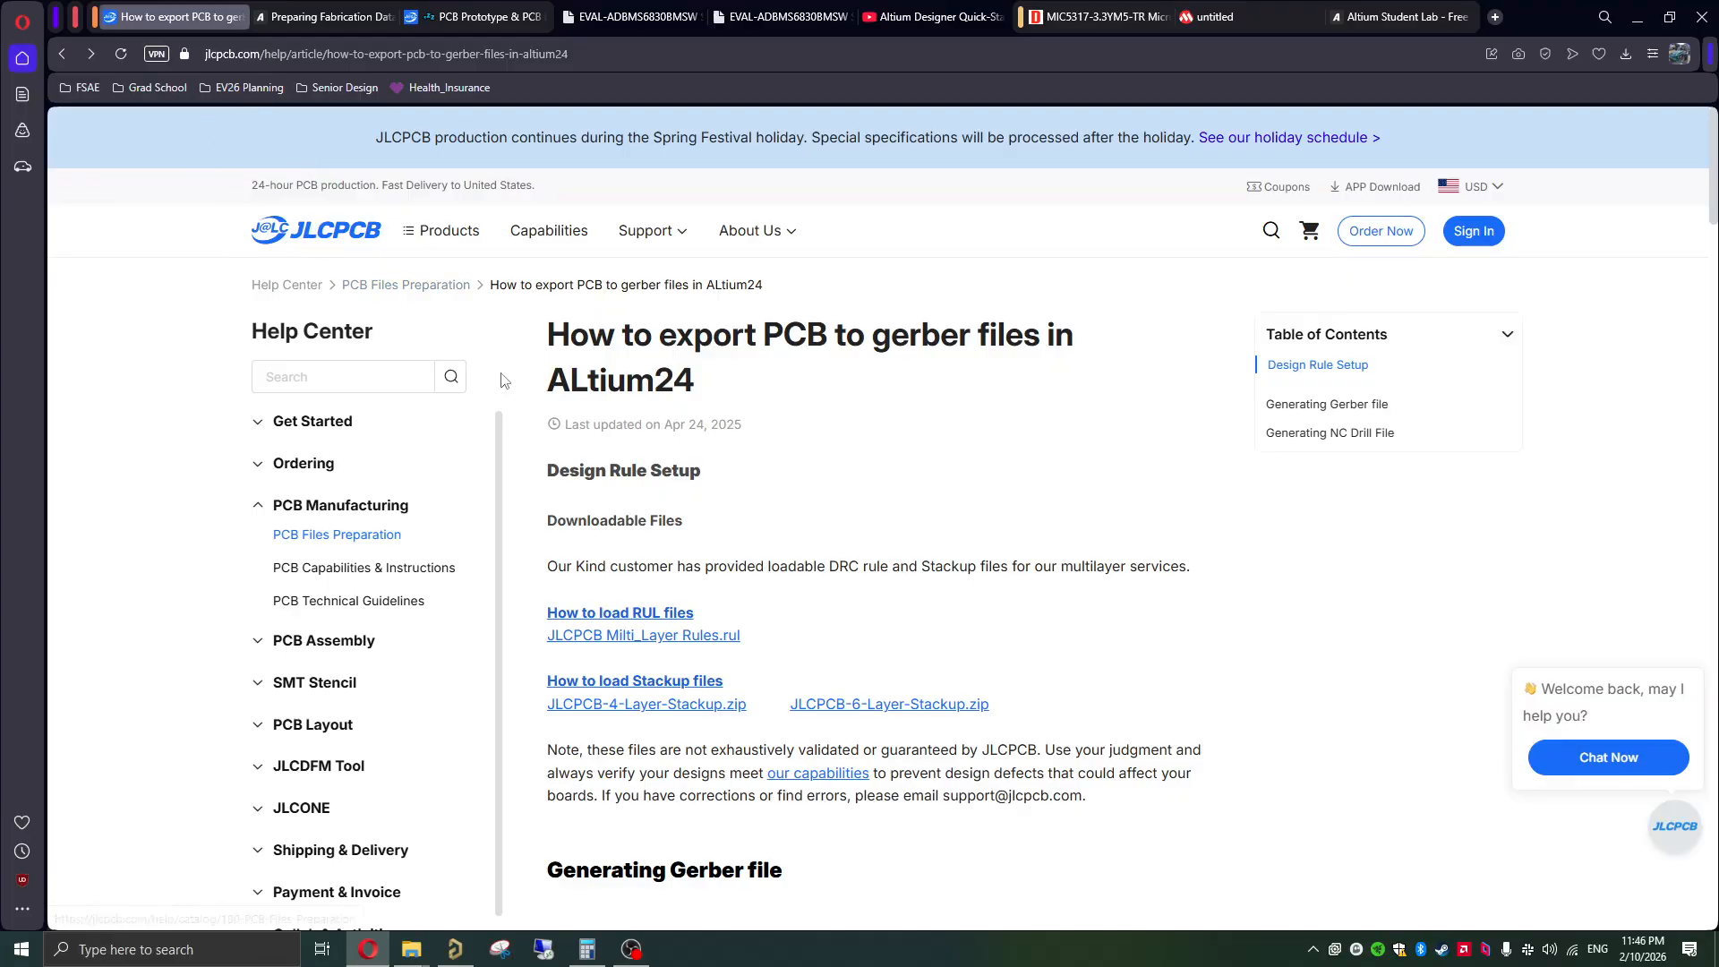
scroll(775, 462, "down", 1)
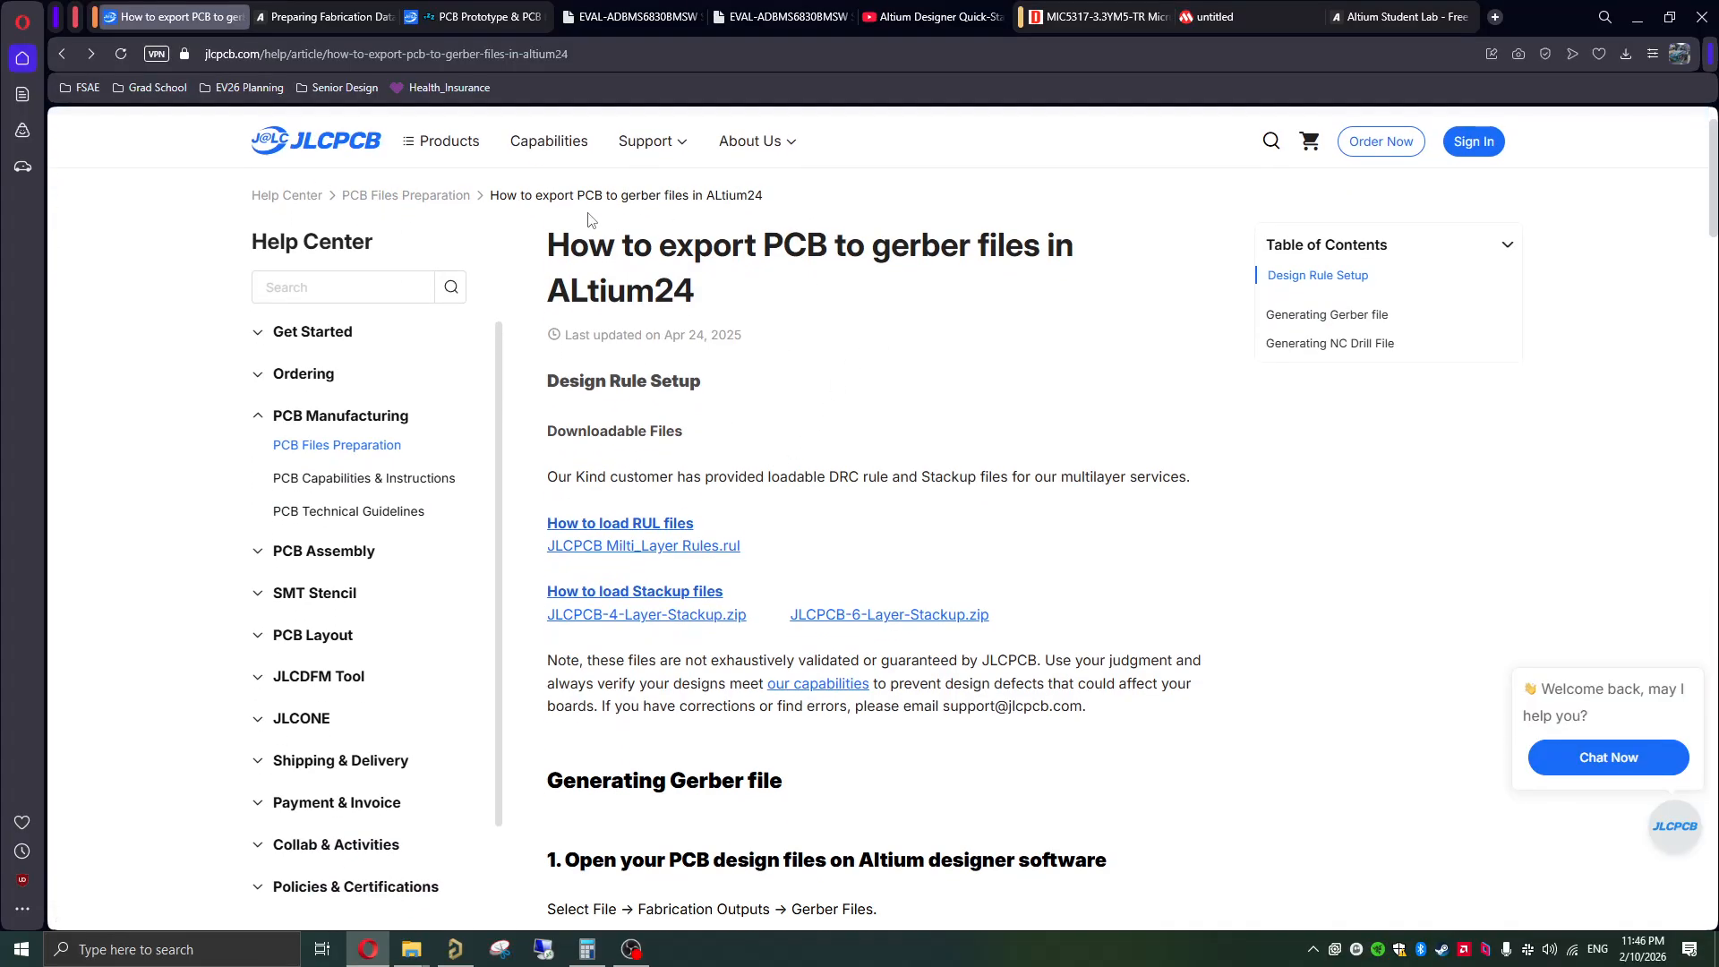
left_click_drag(587, 222, 715, 296)
scroll(730, 418, "down", 1)
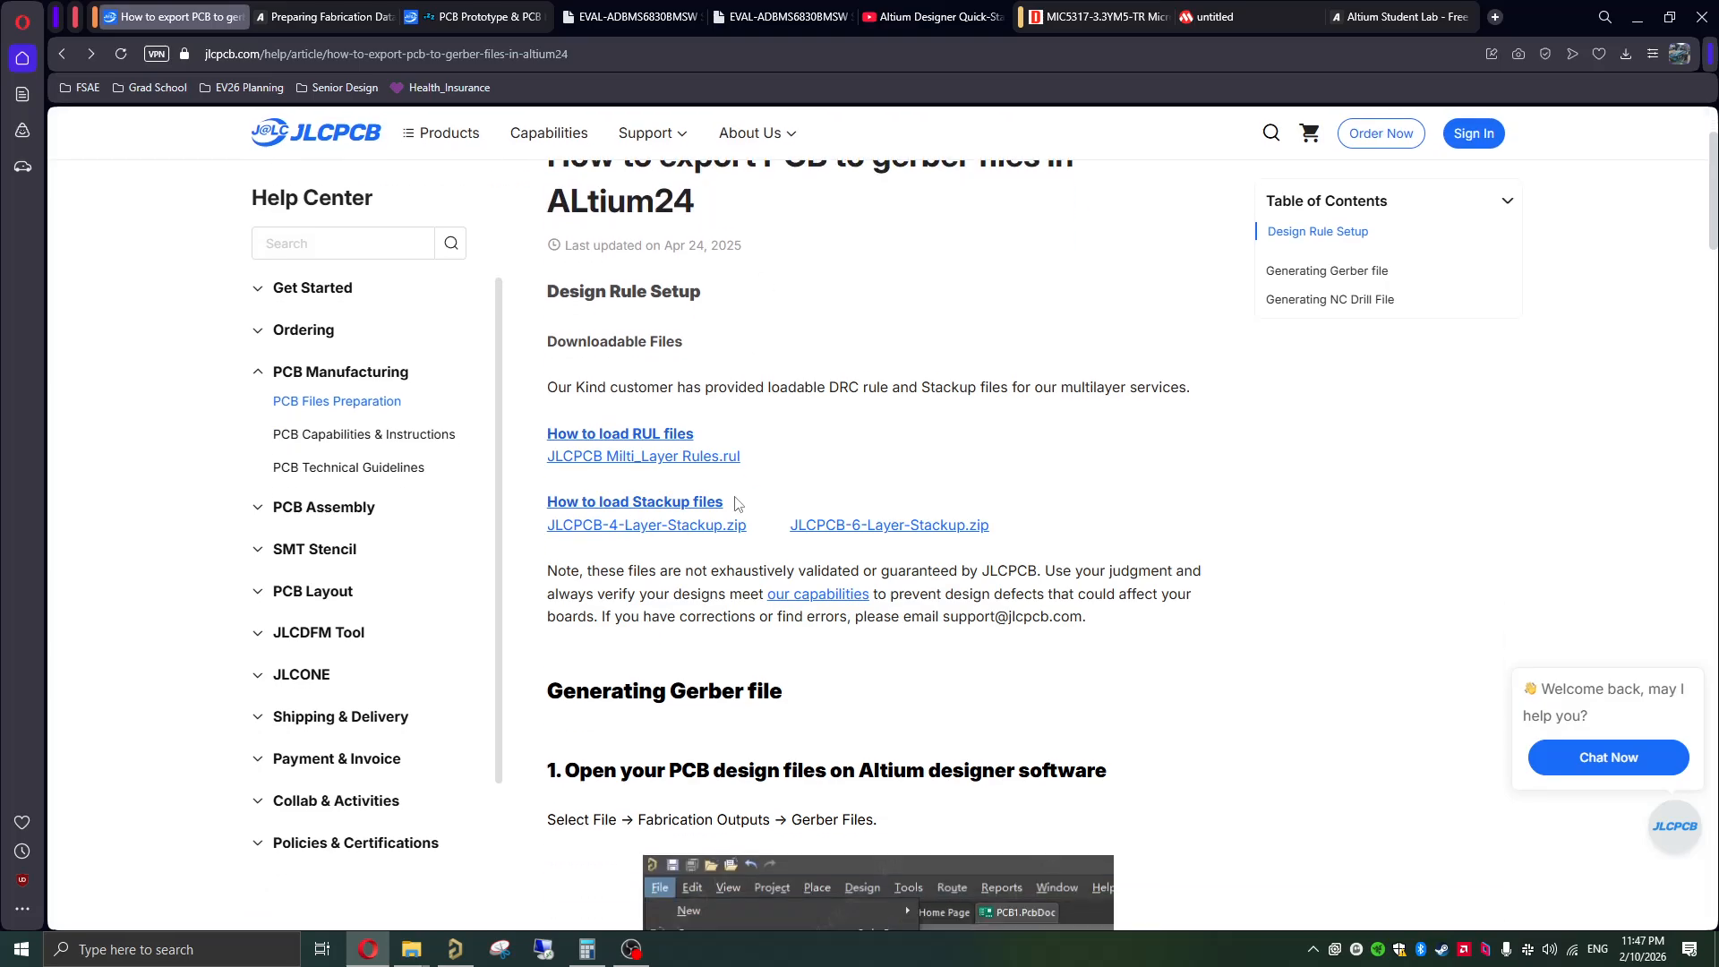
scroll(740, 501, "up", 1)
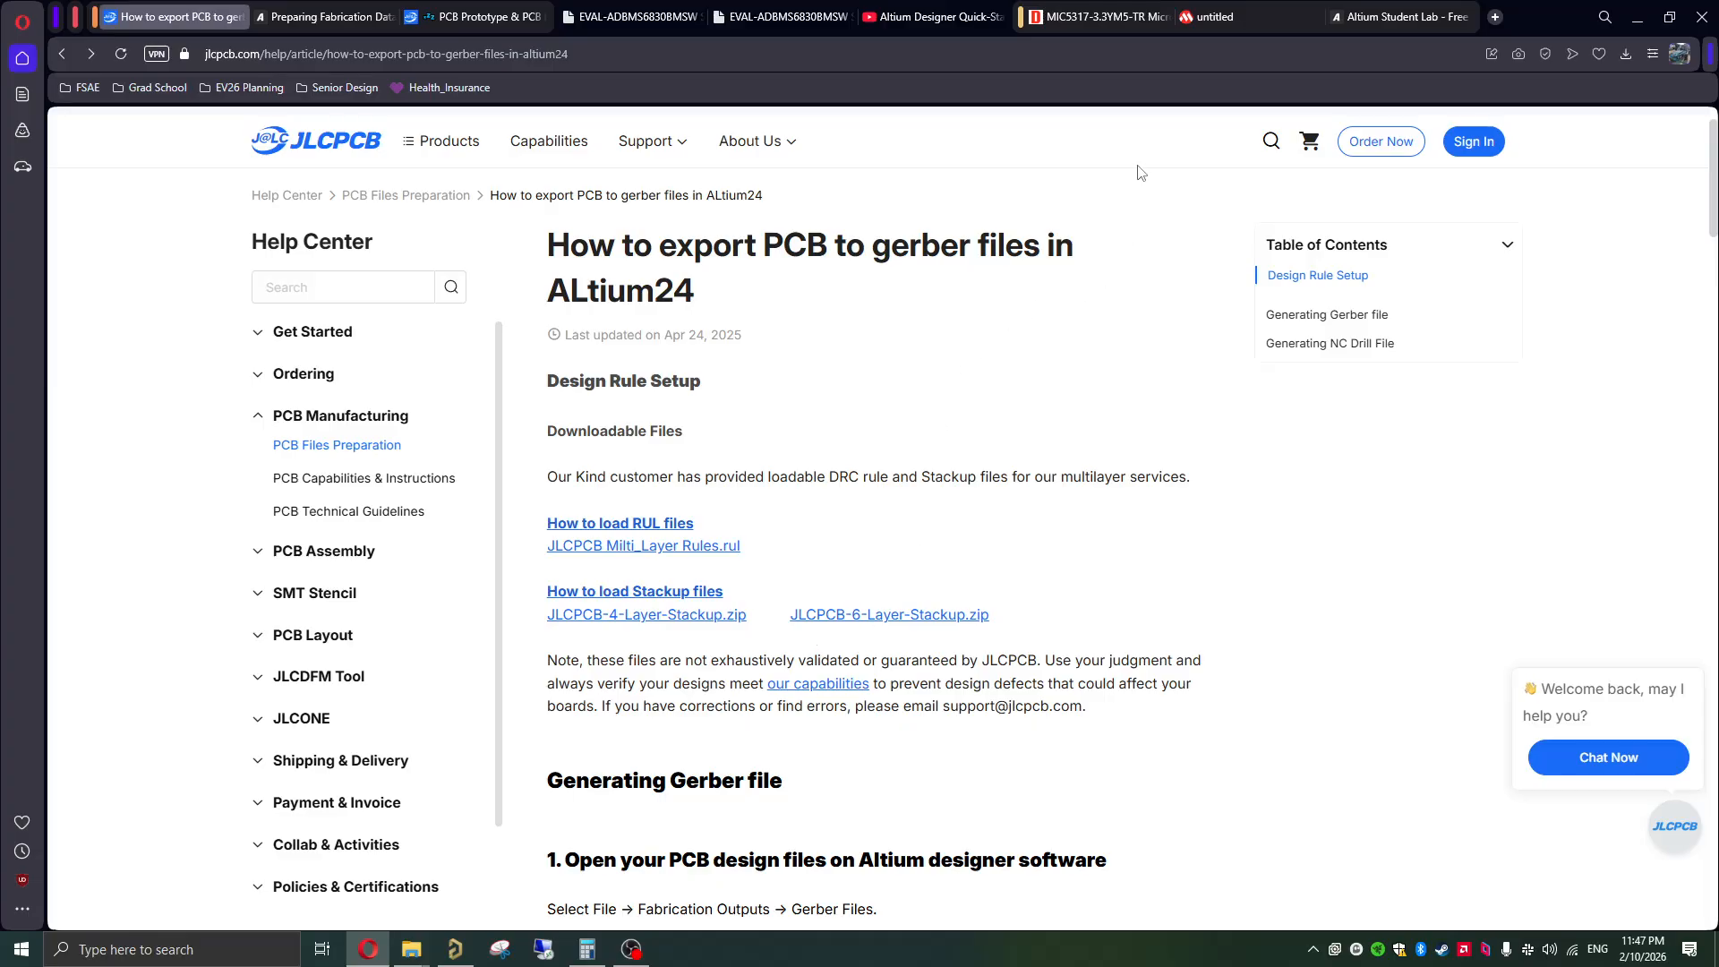
Step: Switch to Altium Designer and create an empty PCB project named test_project under Local Projects
left_click(455, 949)
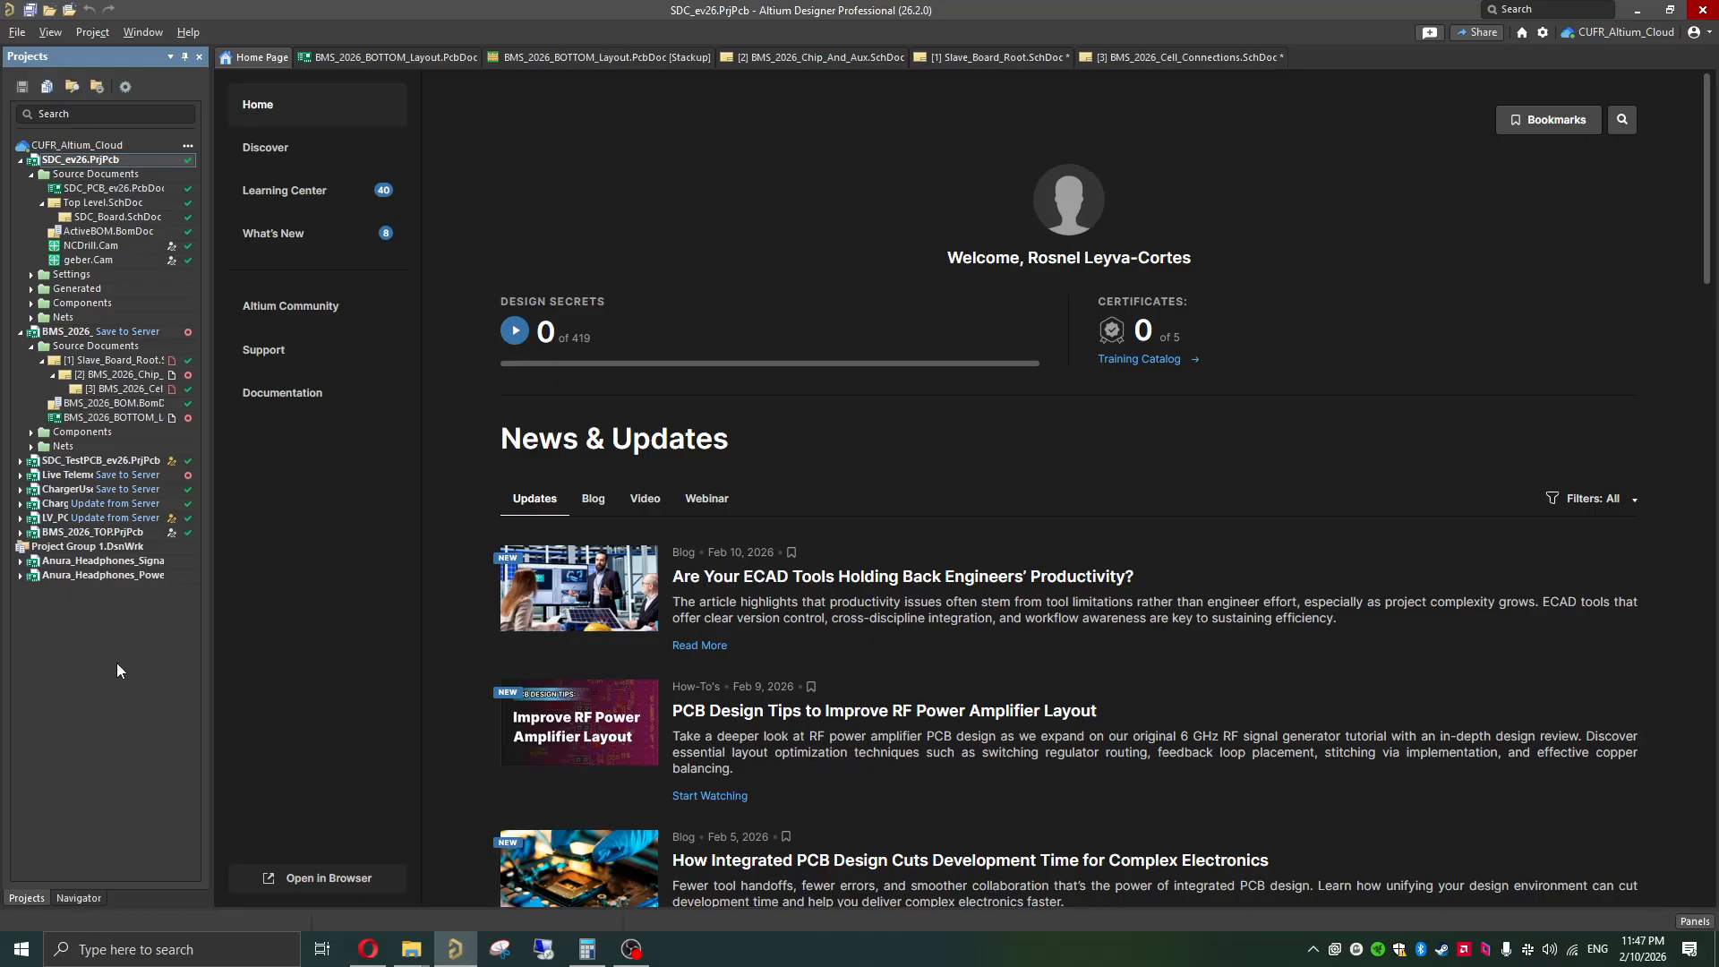
left_click(17, 33)
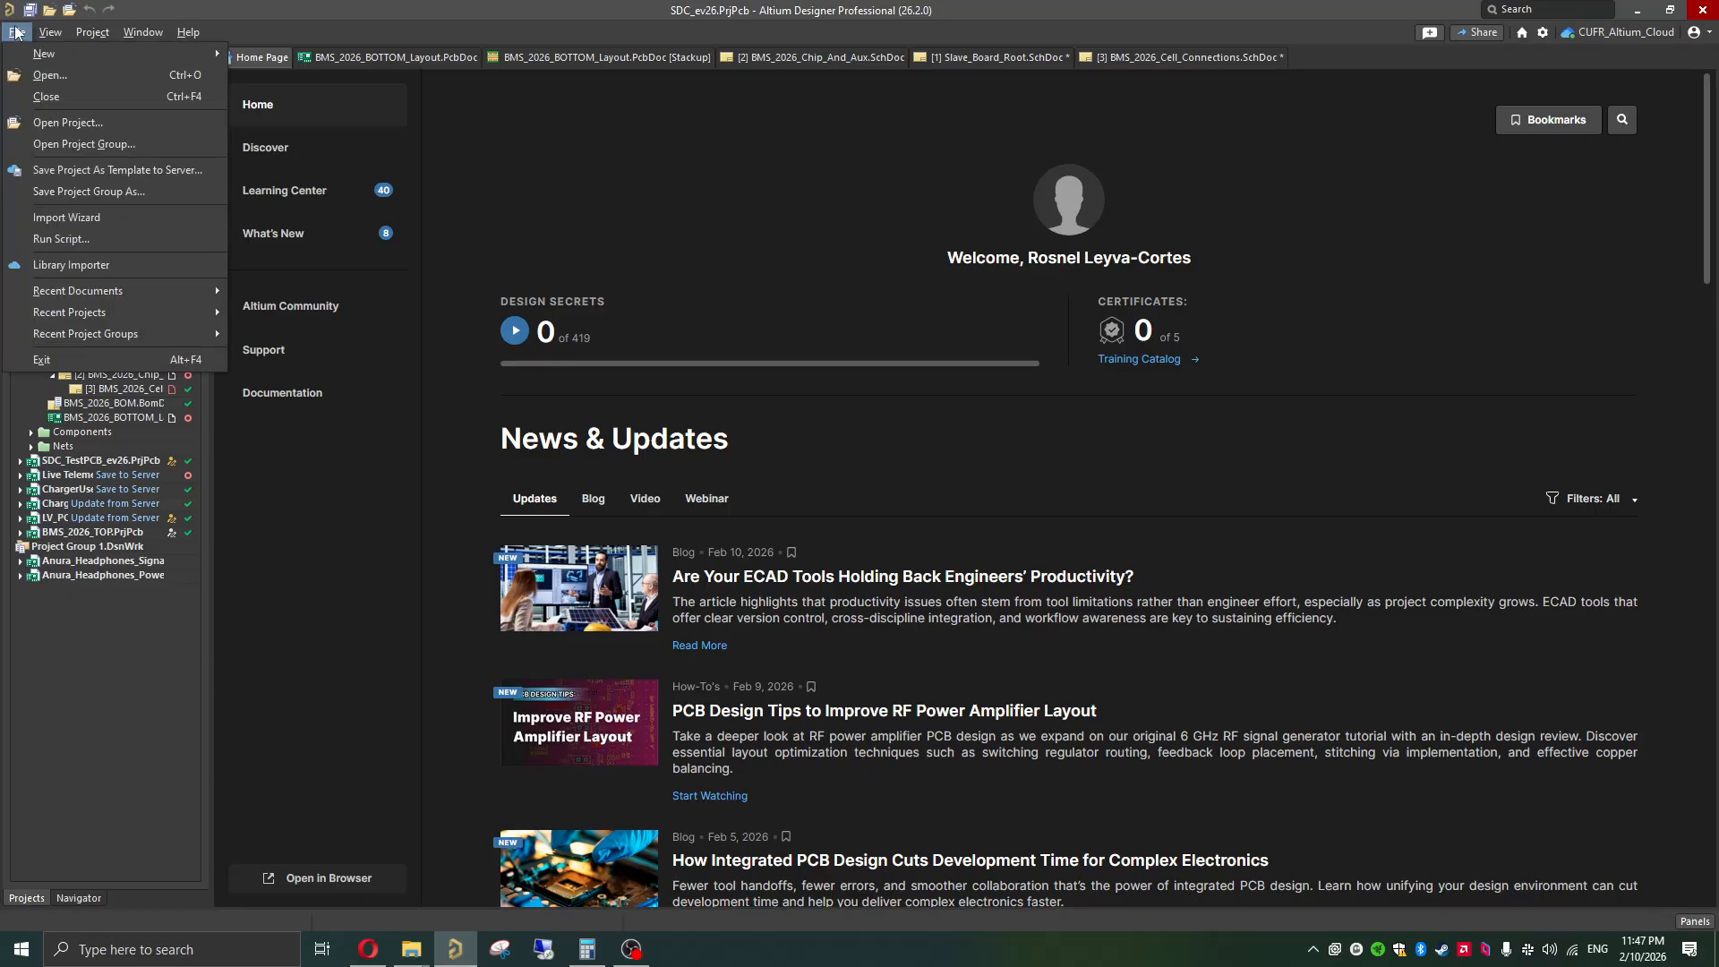
mouse_move(48, 59)
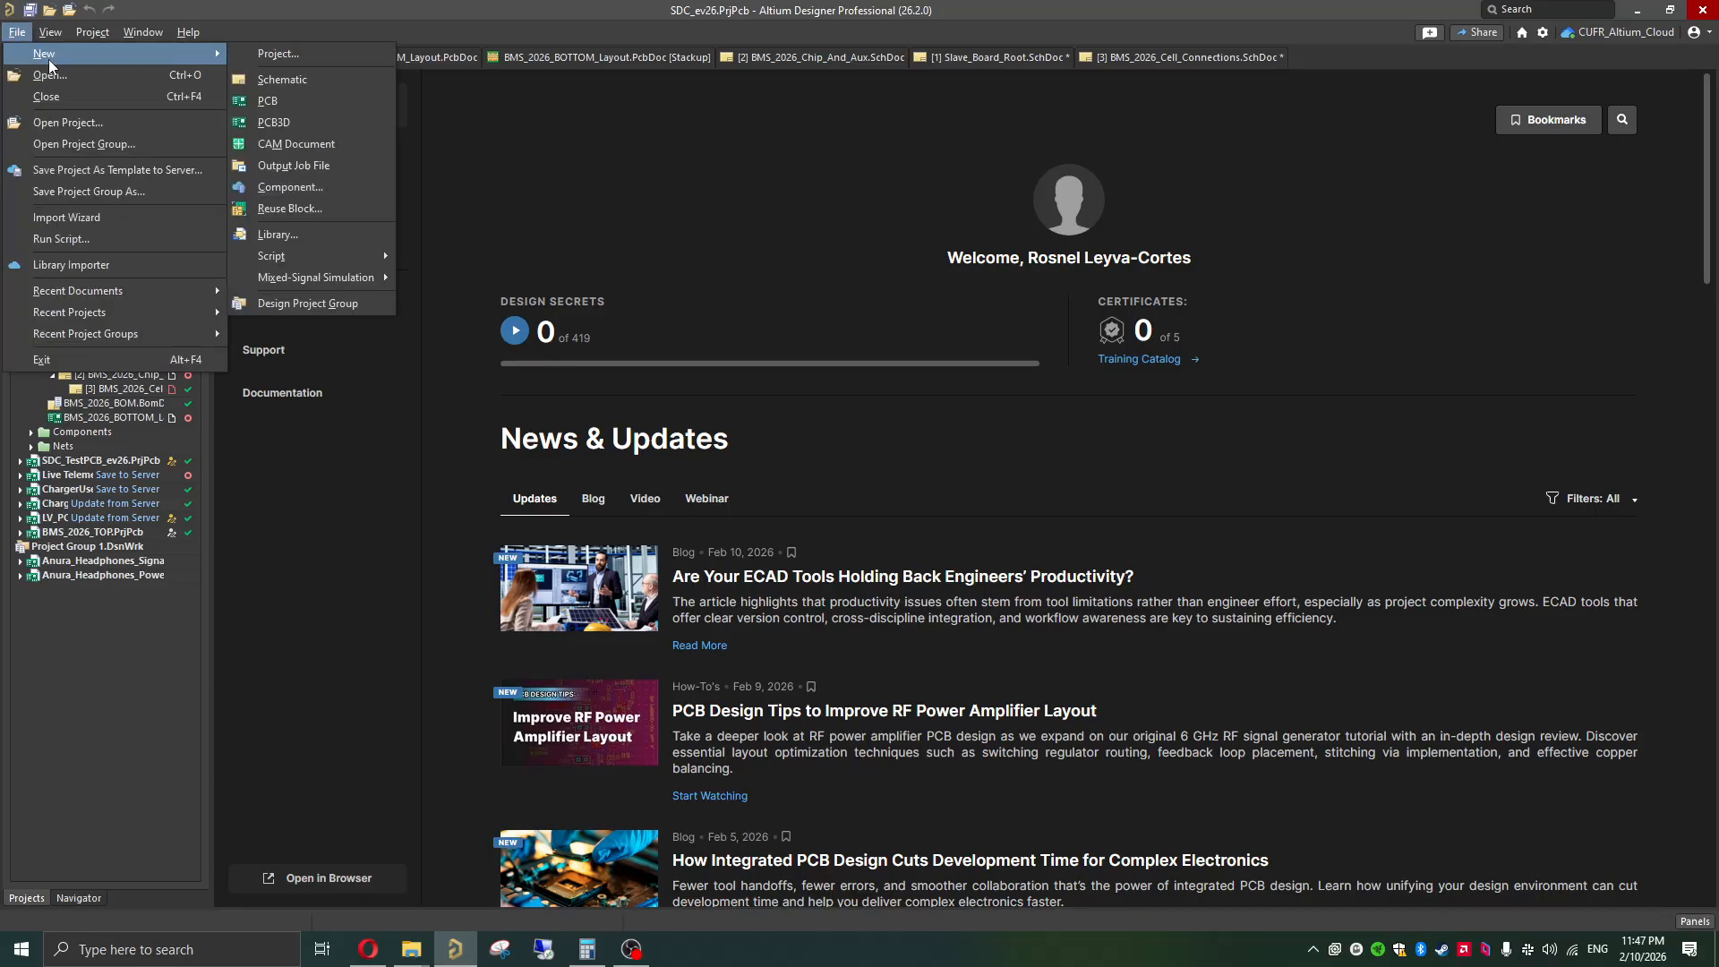
left_click(262, 55)
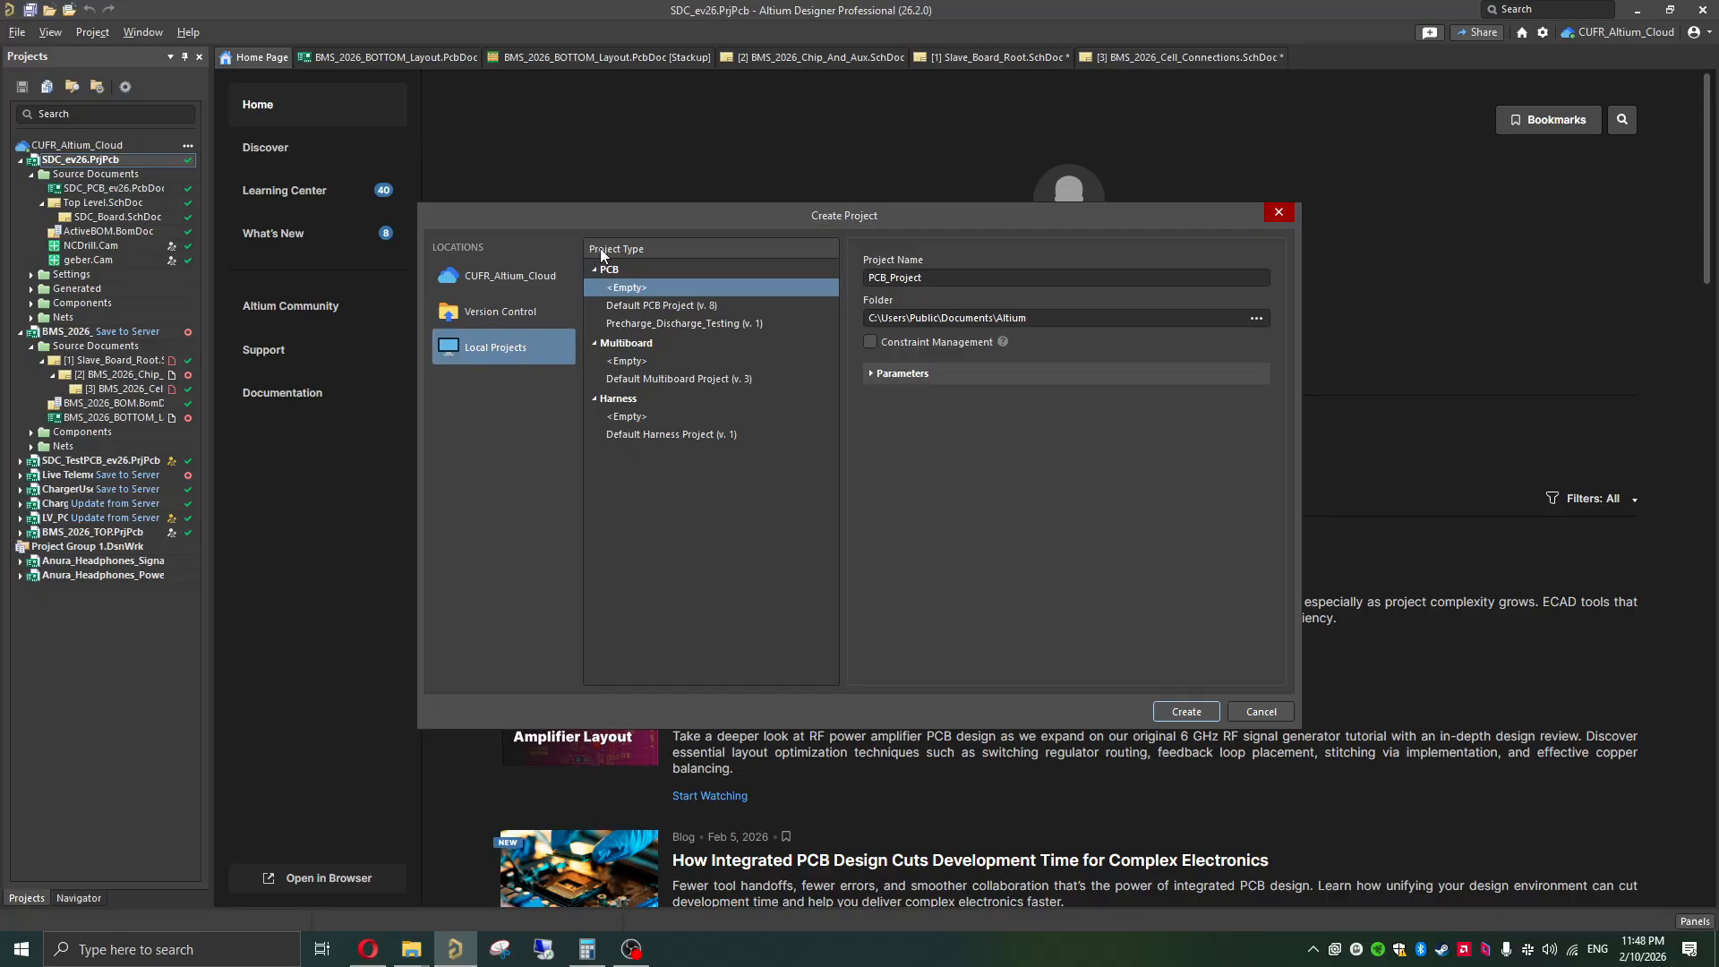
left_click(489, 276)
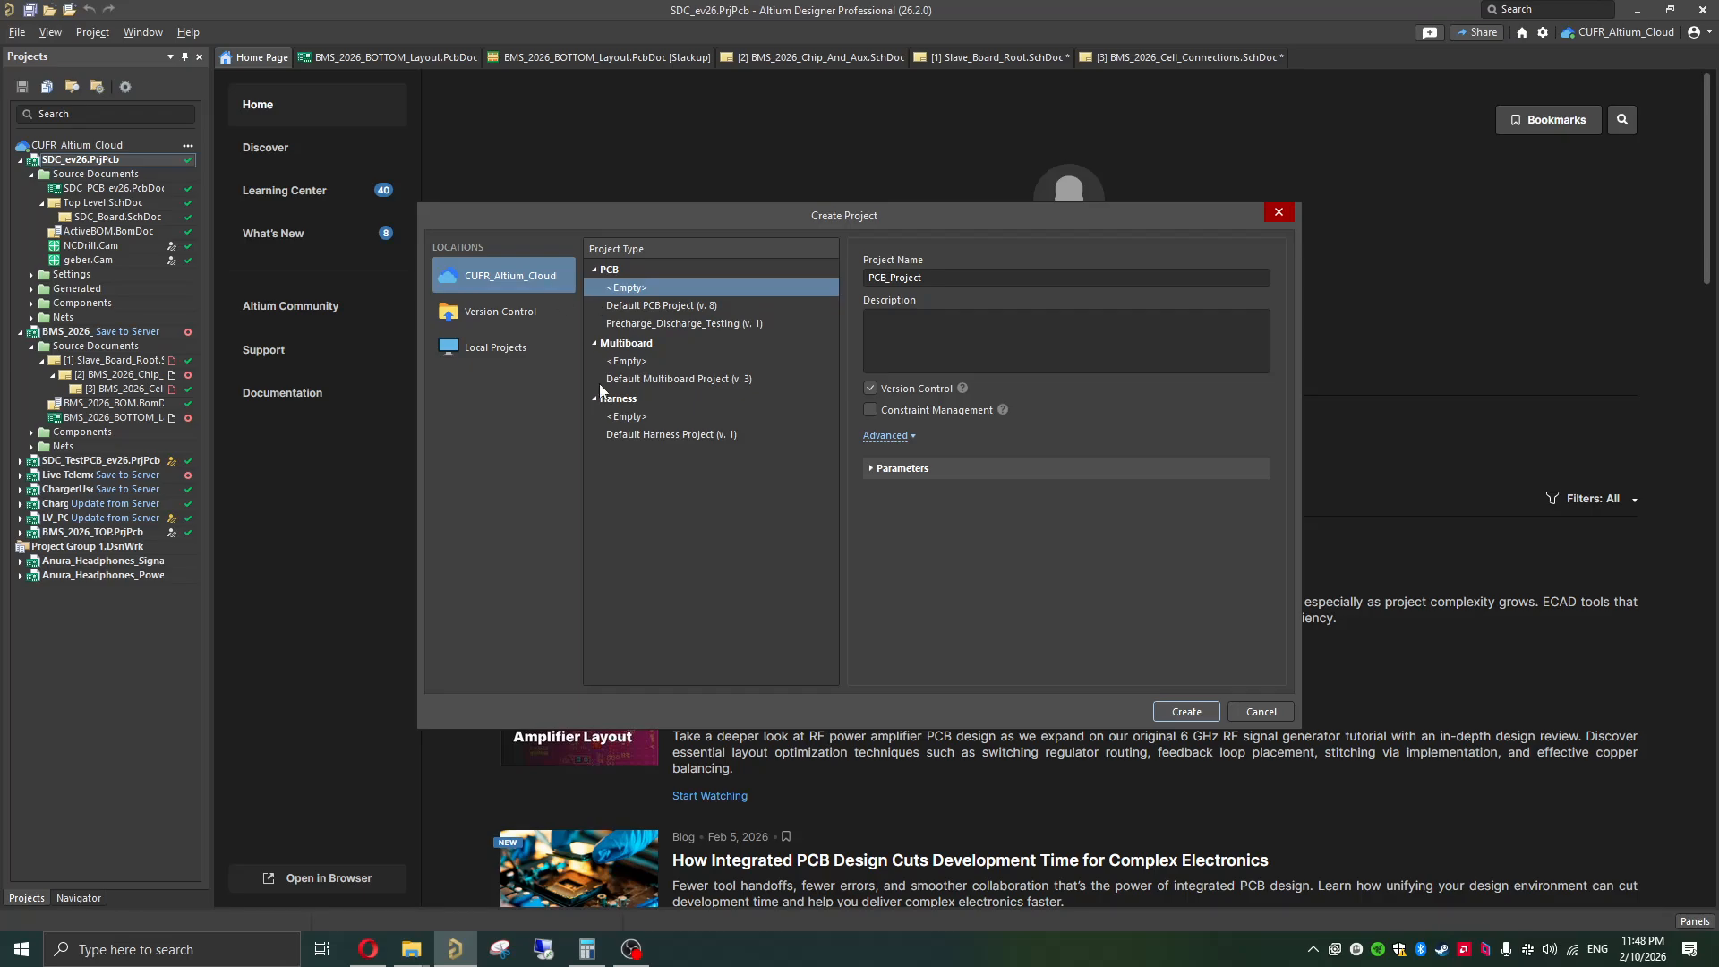
left_click(479, 346)
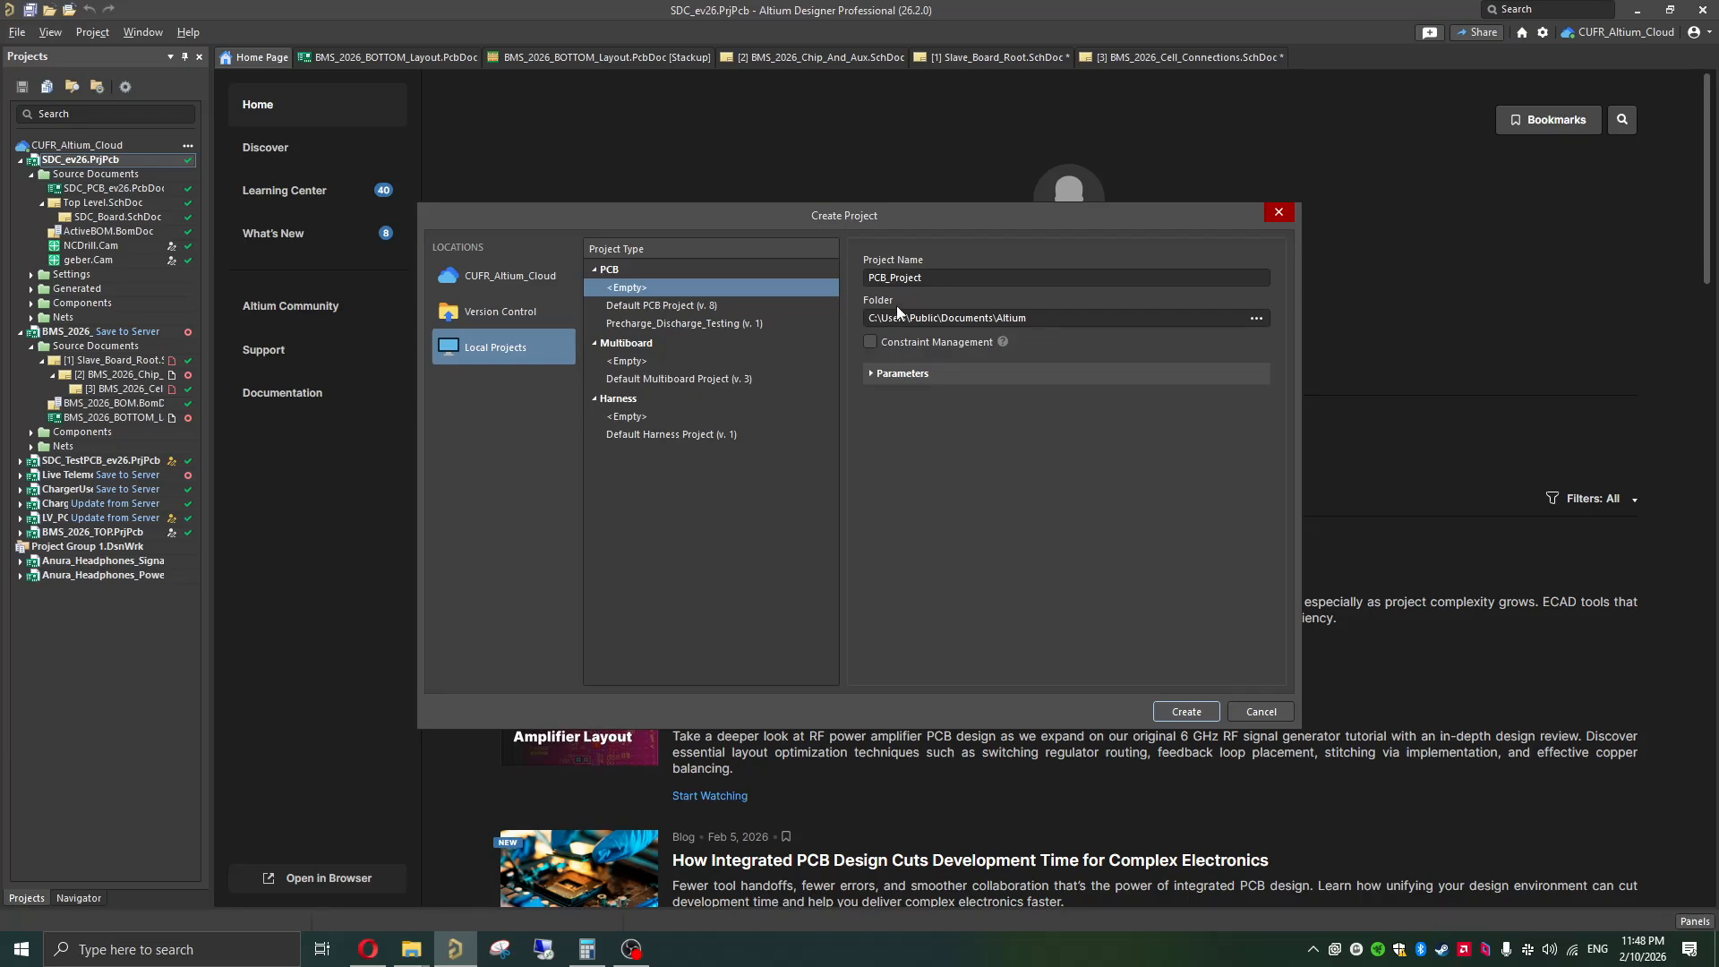
left_click(925, 279)
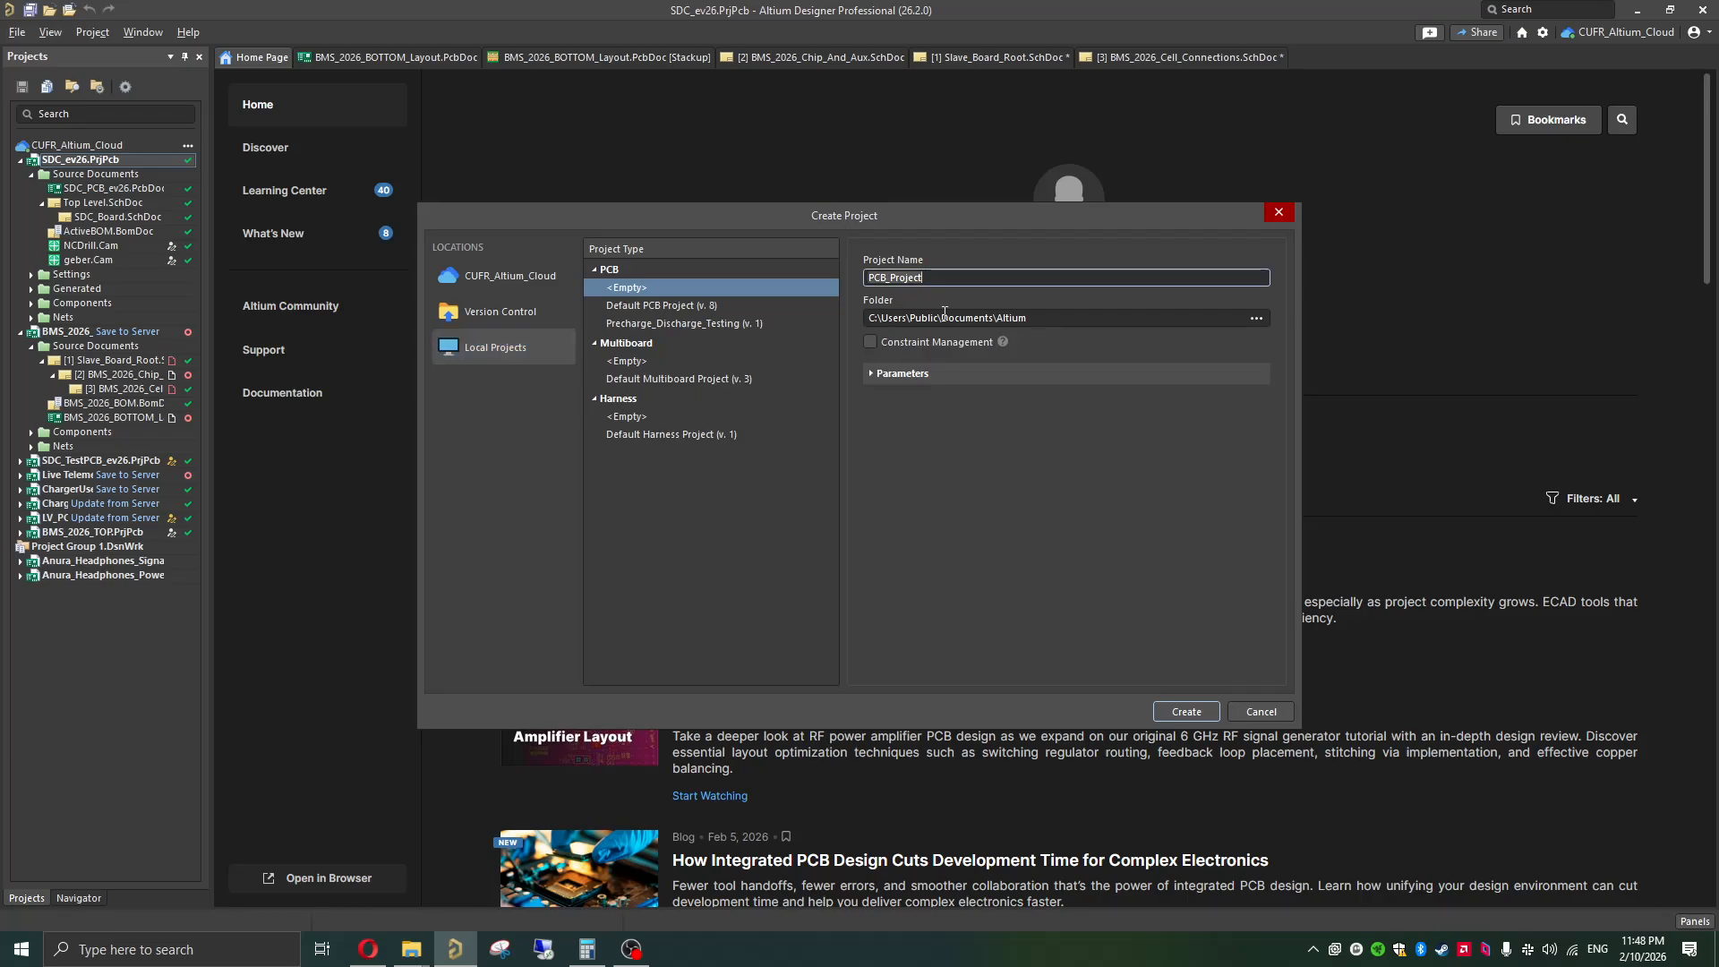
key("ctrl+a")
type("test_projec")
left_click(1188, 711)
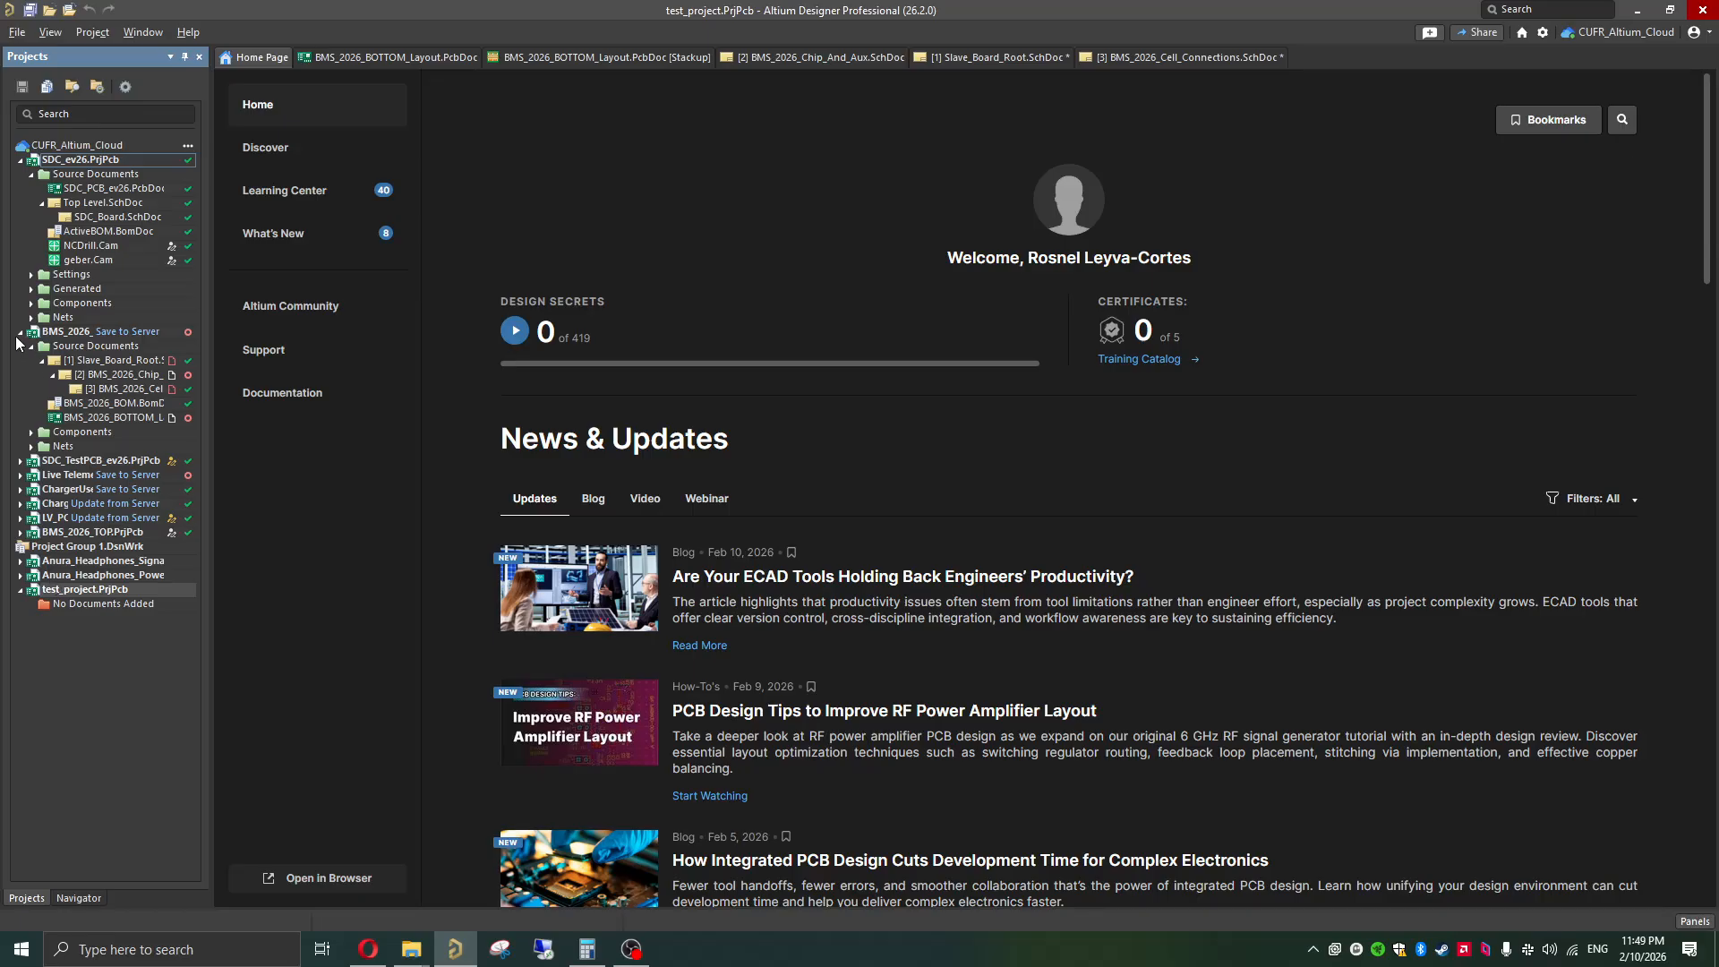
Step: Collapse the expanded BMS_2026 and SDC_ev26 projects and add a new schematic sheet to test_project
left_click(20, 332)
left_click(20, 159)
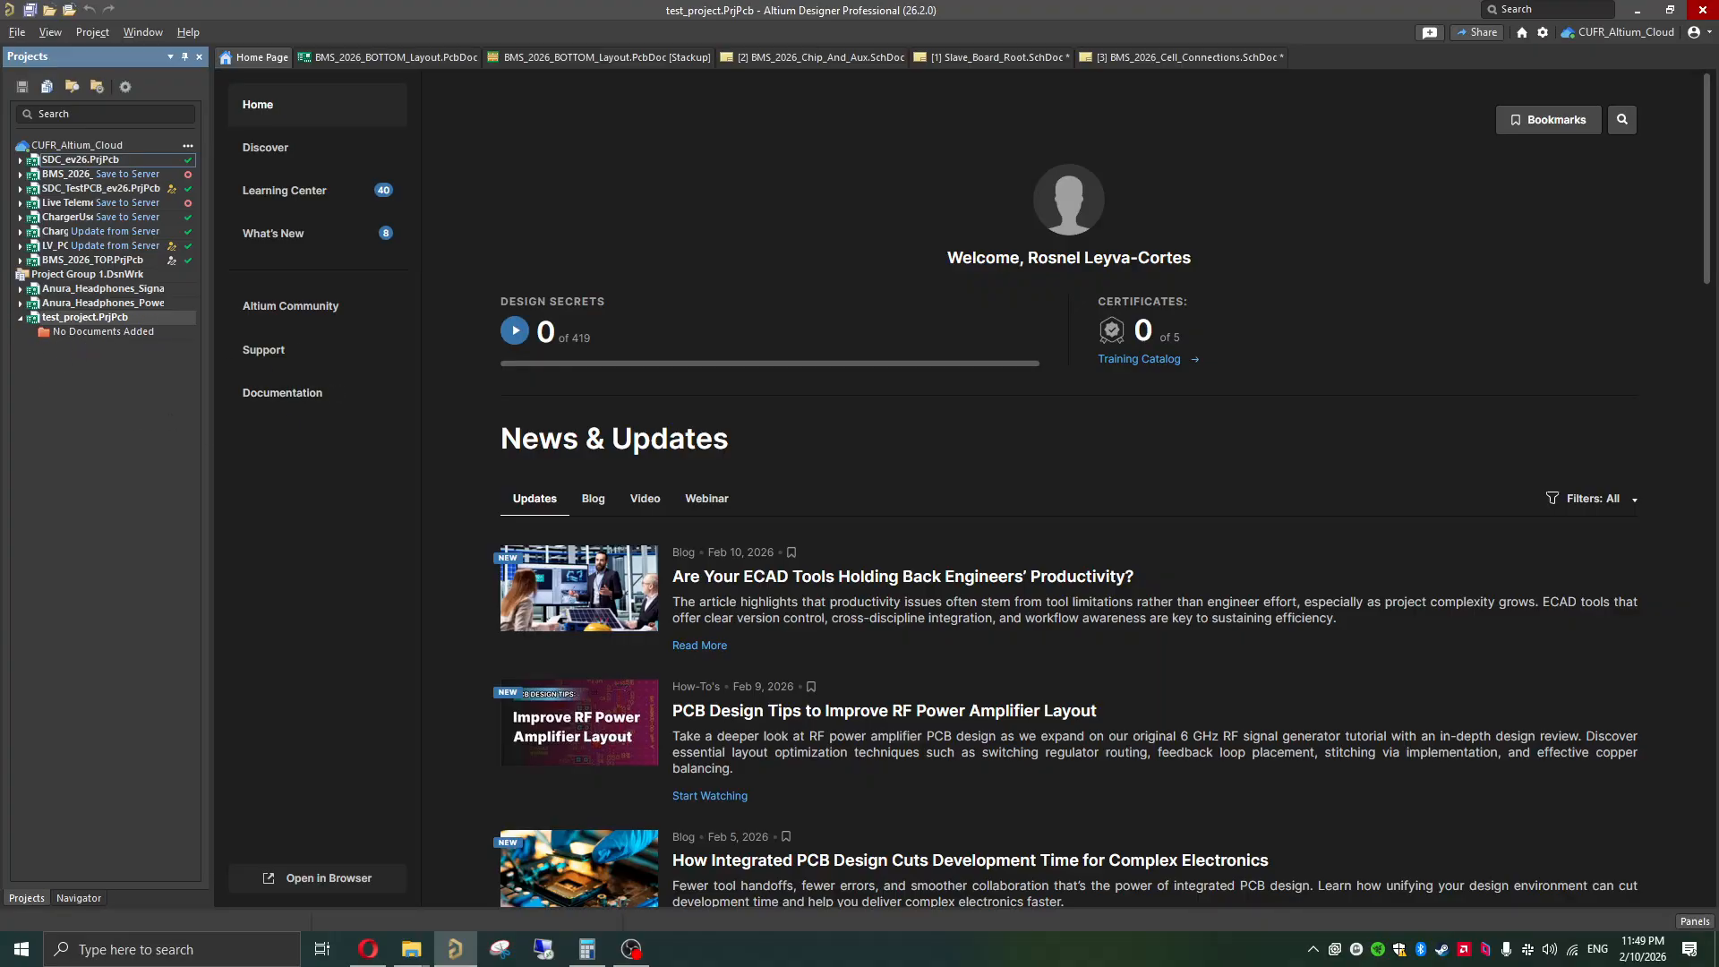
left_click(17, 32)
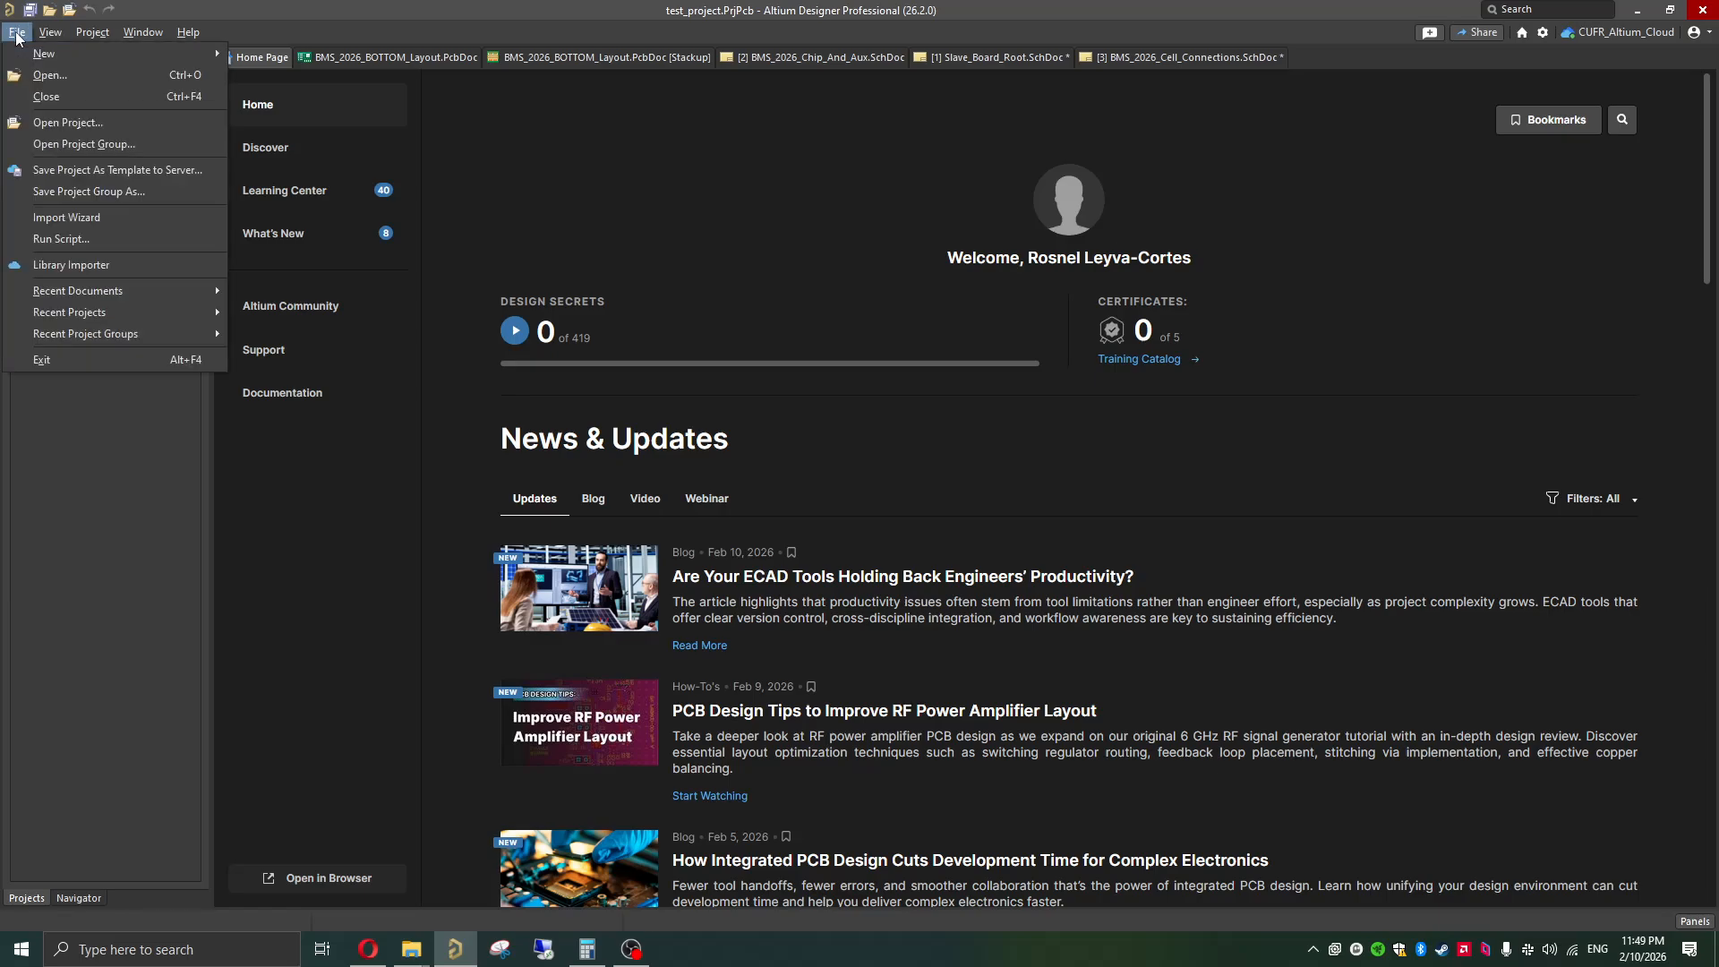
mouse_move(52, 55)
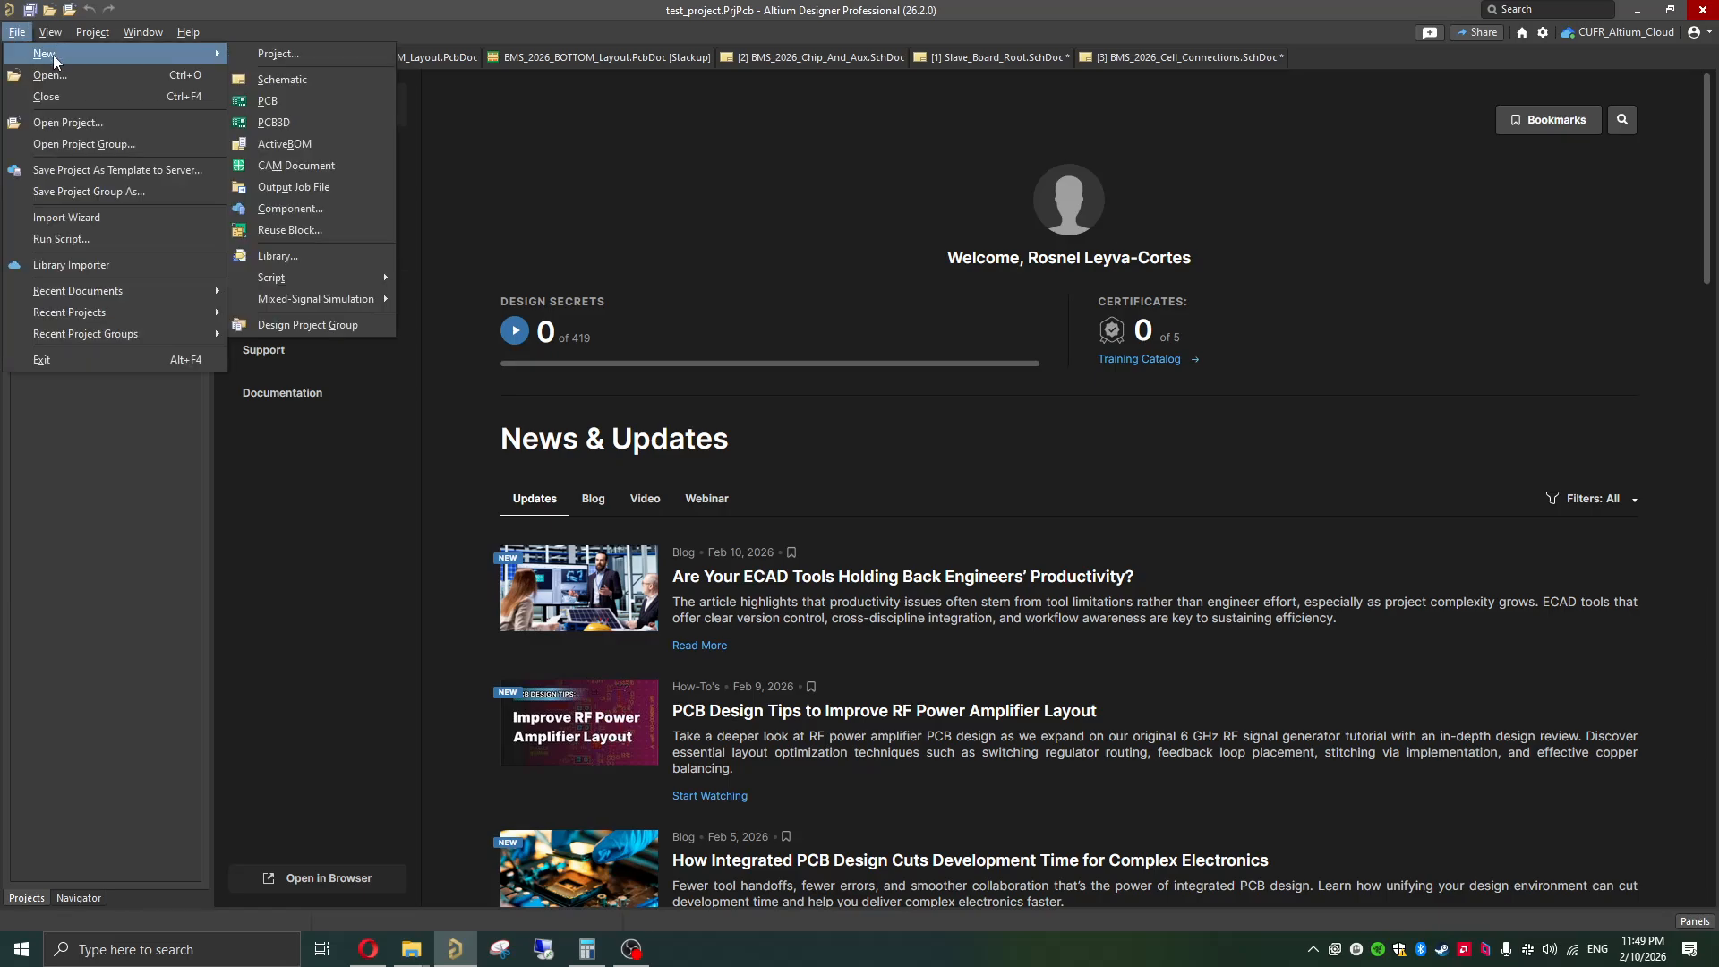
left_click(290, 79)
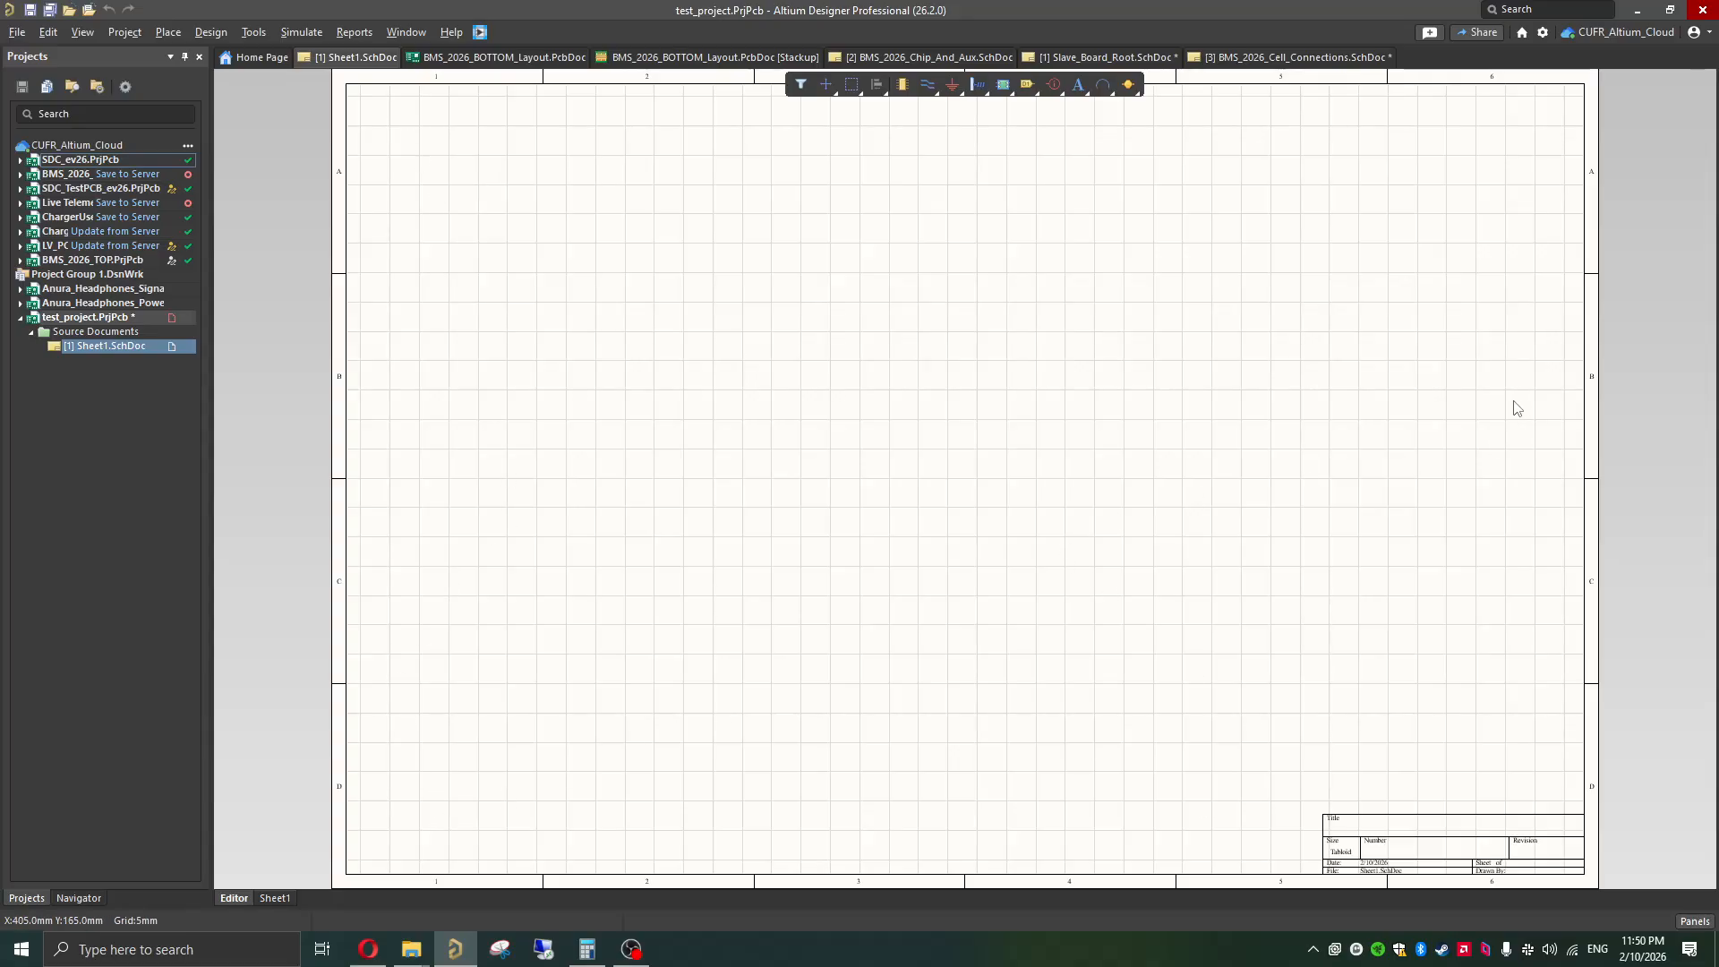
Step: Display the document properties of the new schematic sheet
left_click(1695, 923)
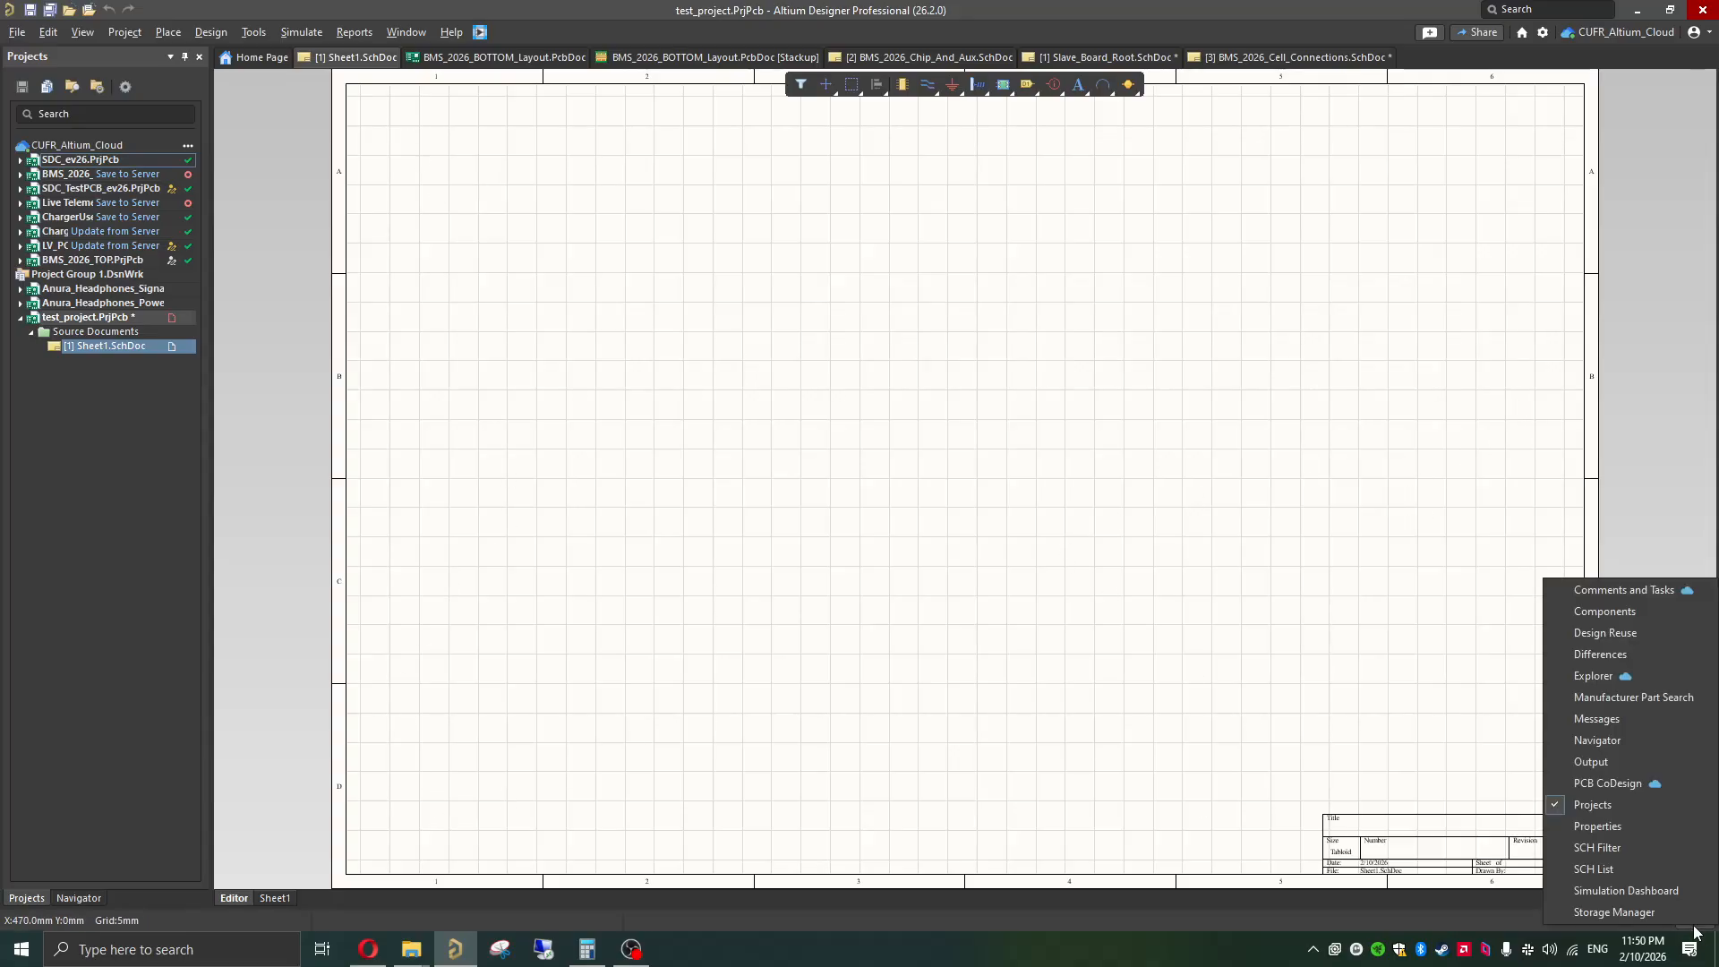
left_click(1381, 772)
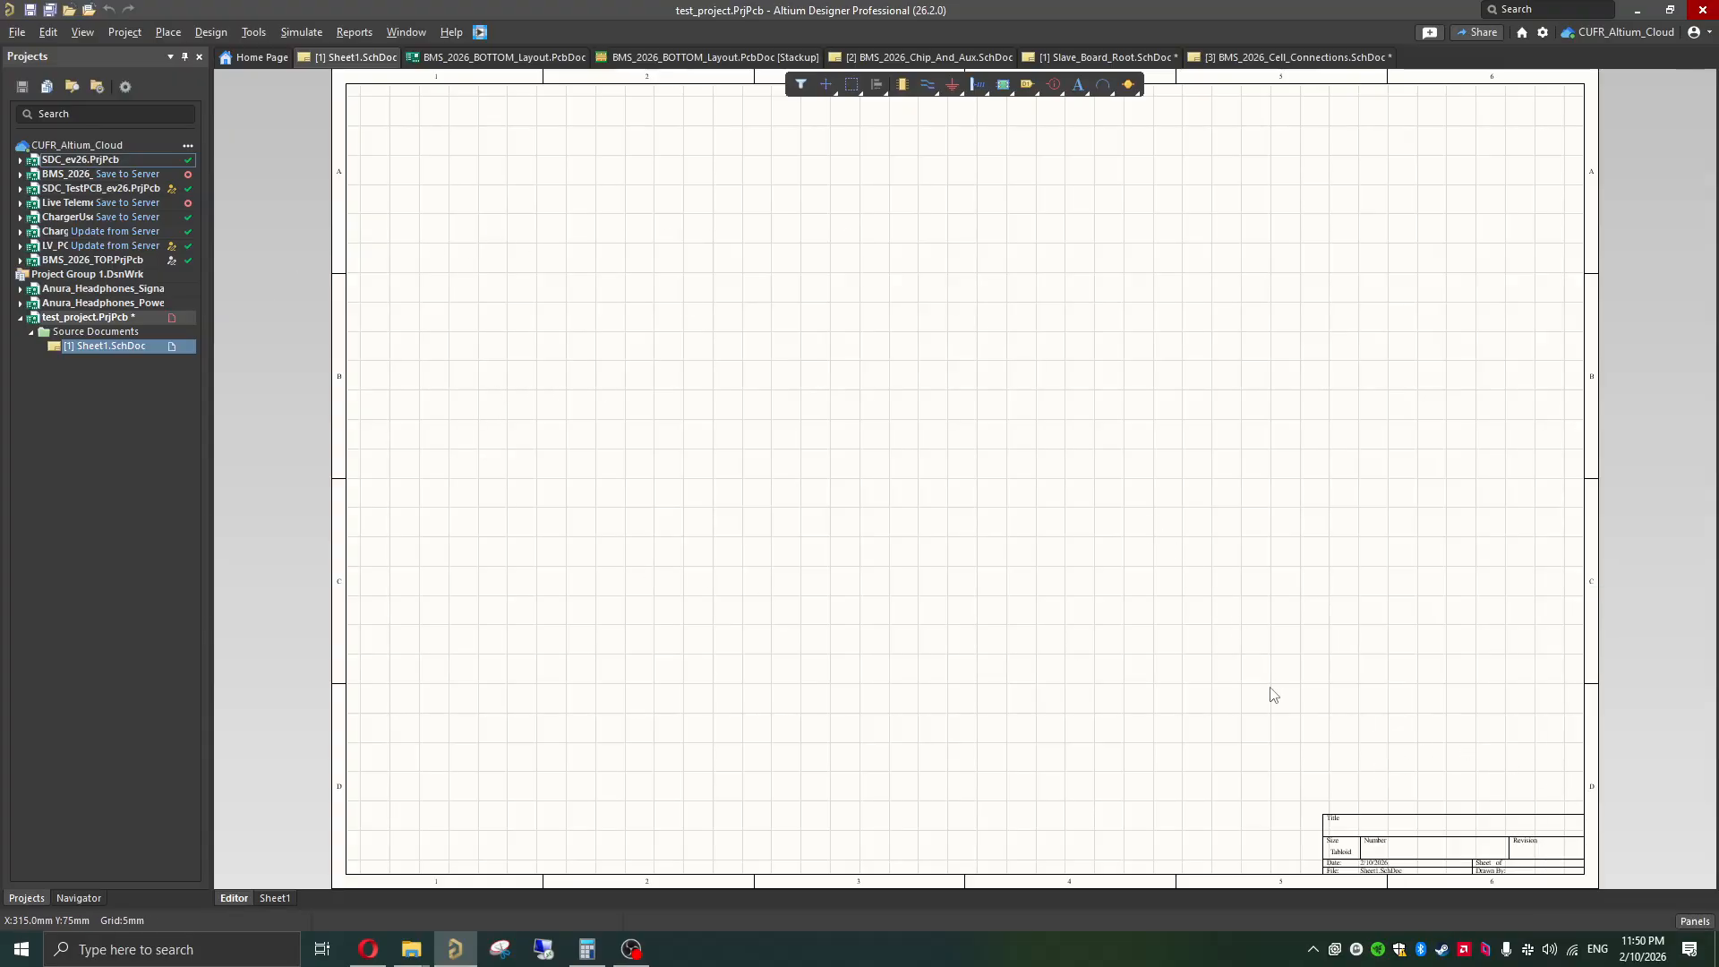
left_click(1687, 924)
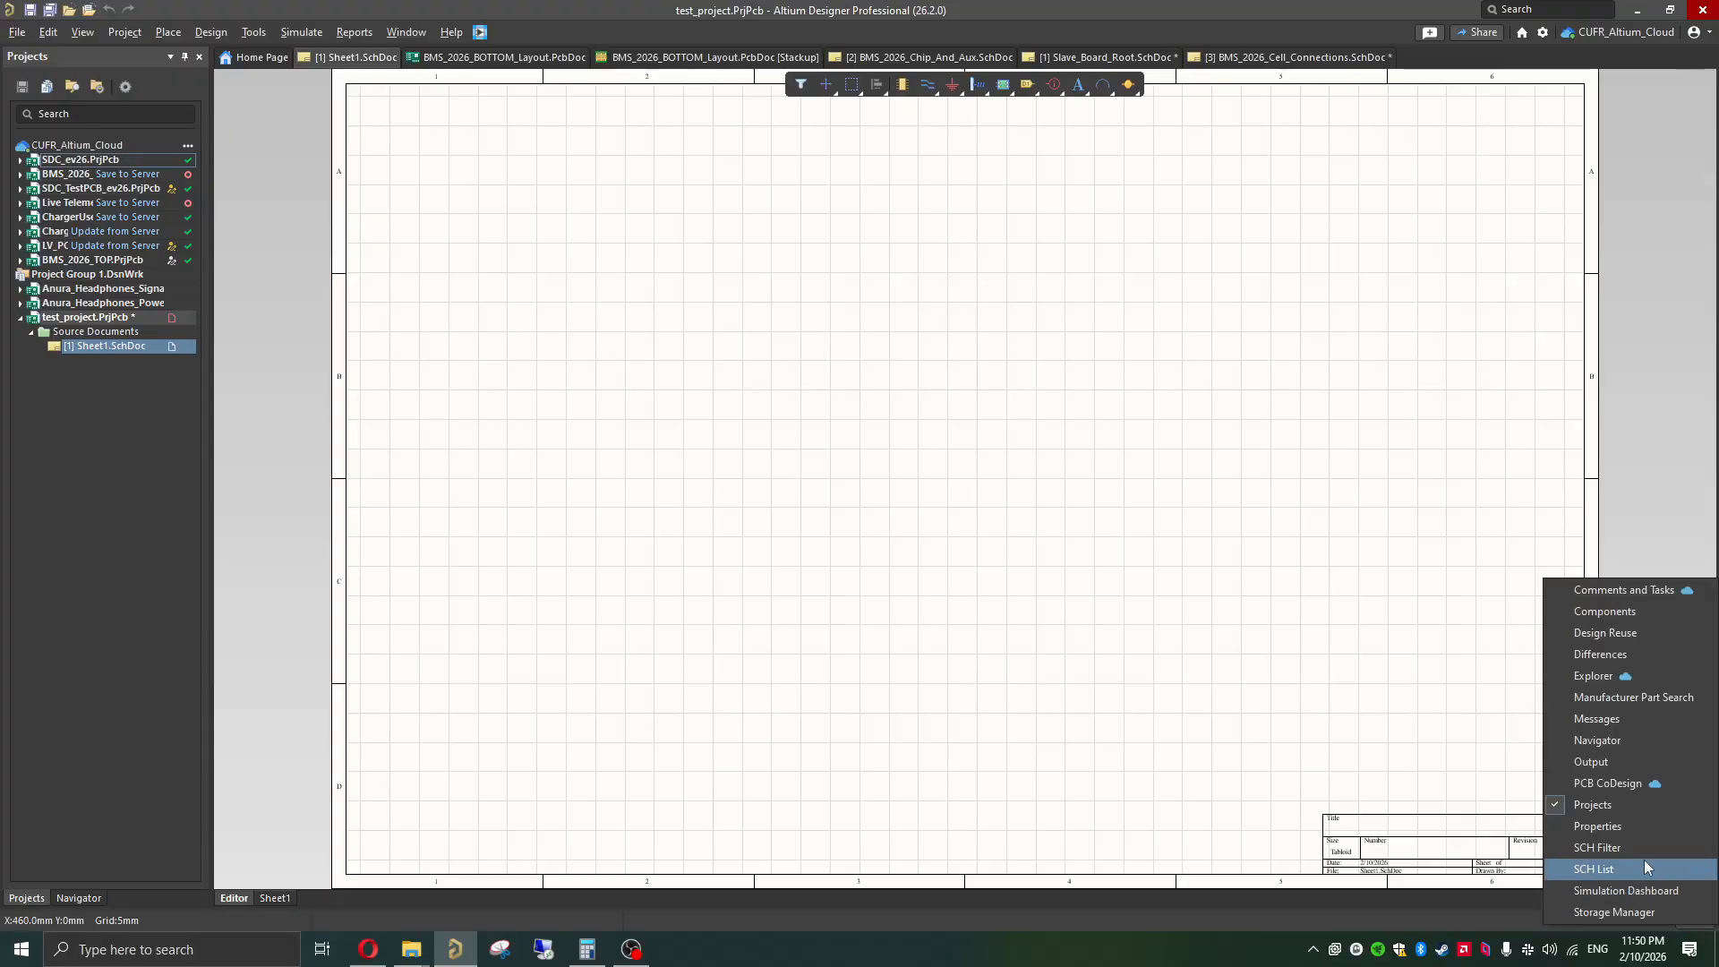
left_click(1621, 827)
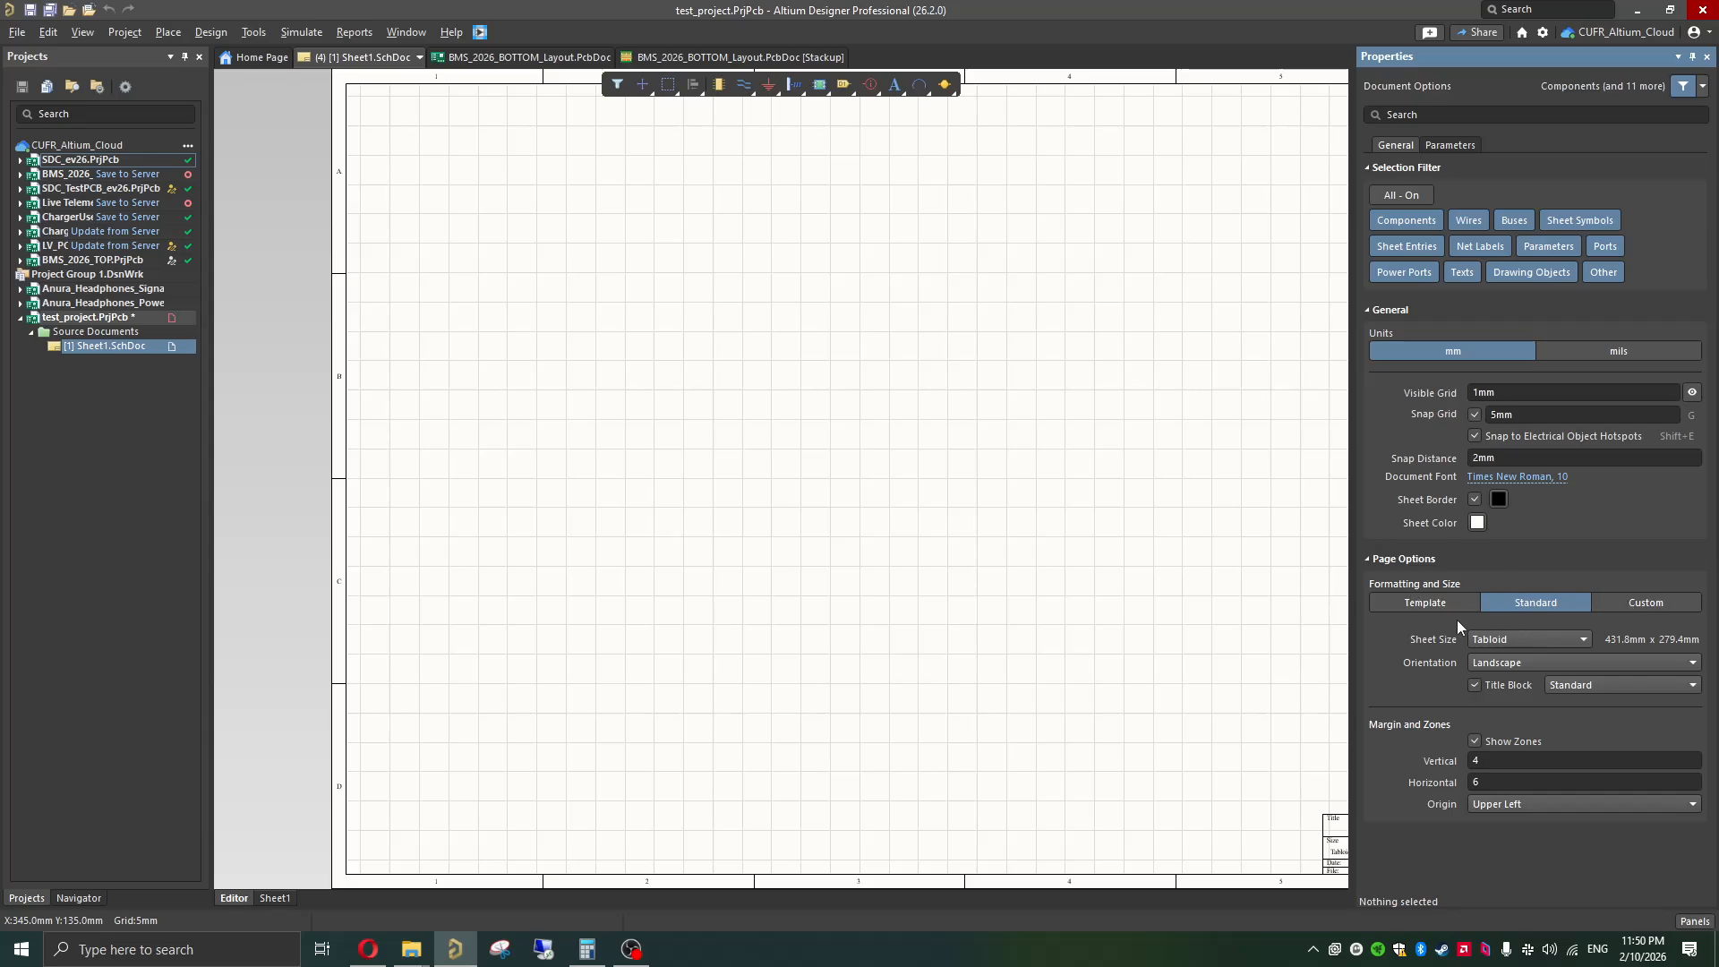
Step: Review the sheet's template and standard size choices, set its page format to Custom at 300 mm by 200 mm, and close the properties
left_click(1416, 609)
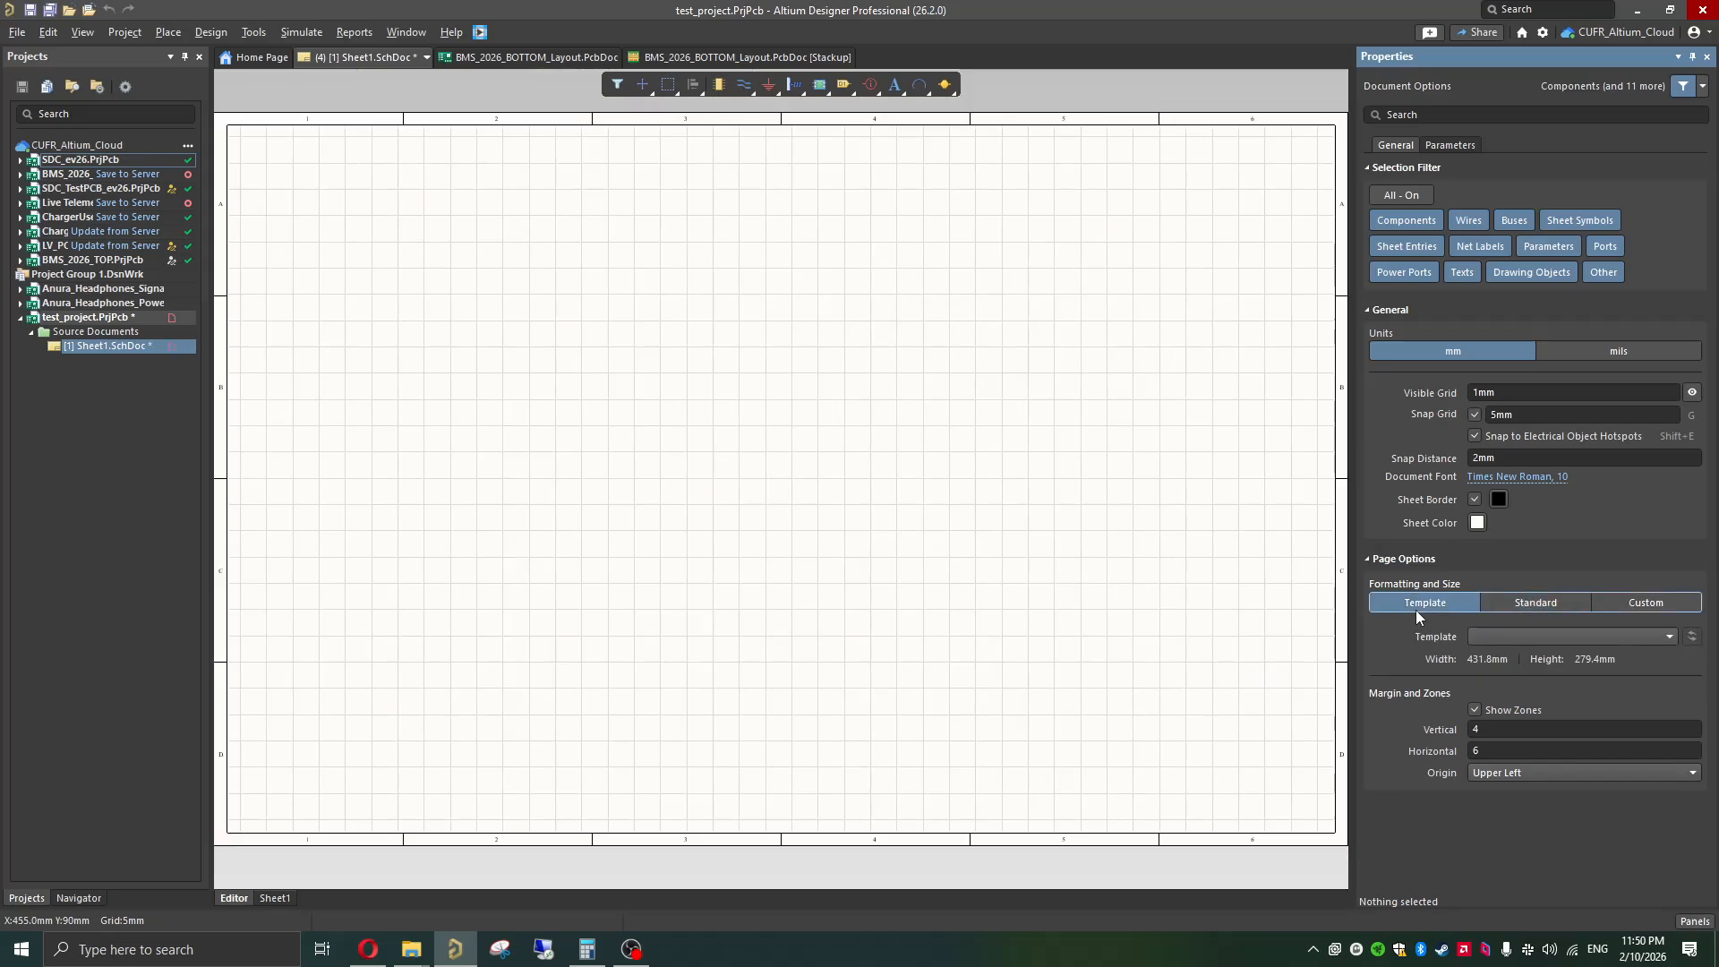
left_click(1490, 635)
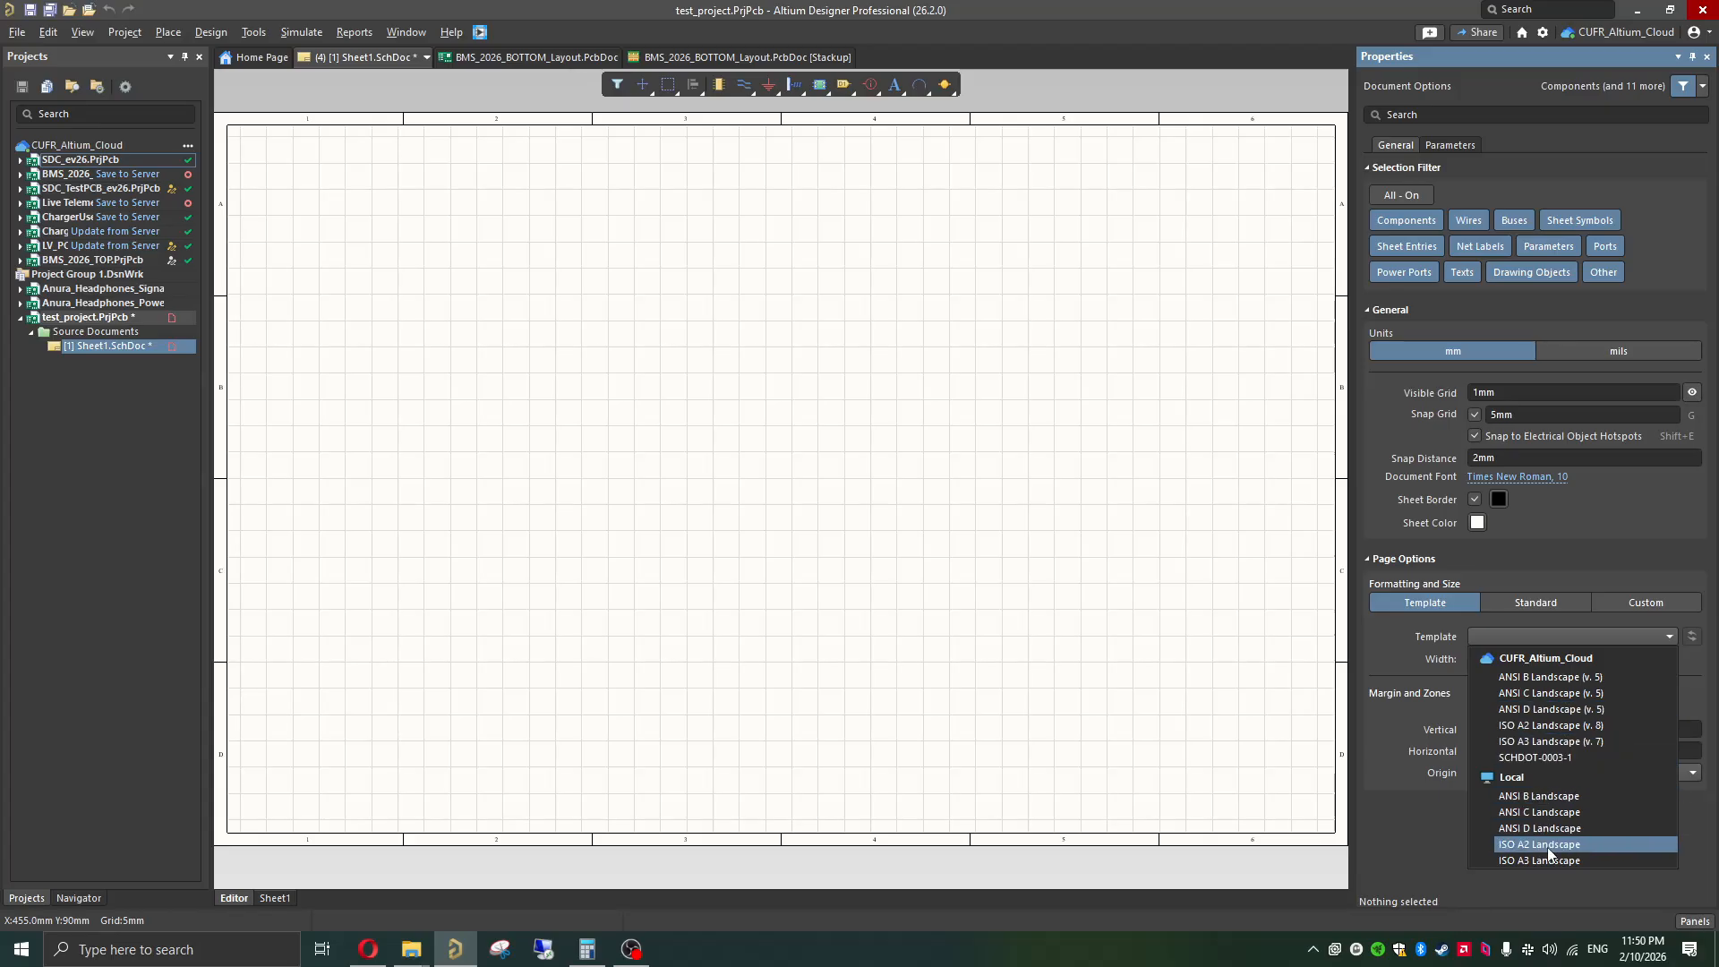
left_click(1574, 620)
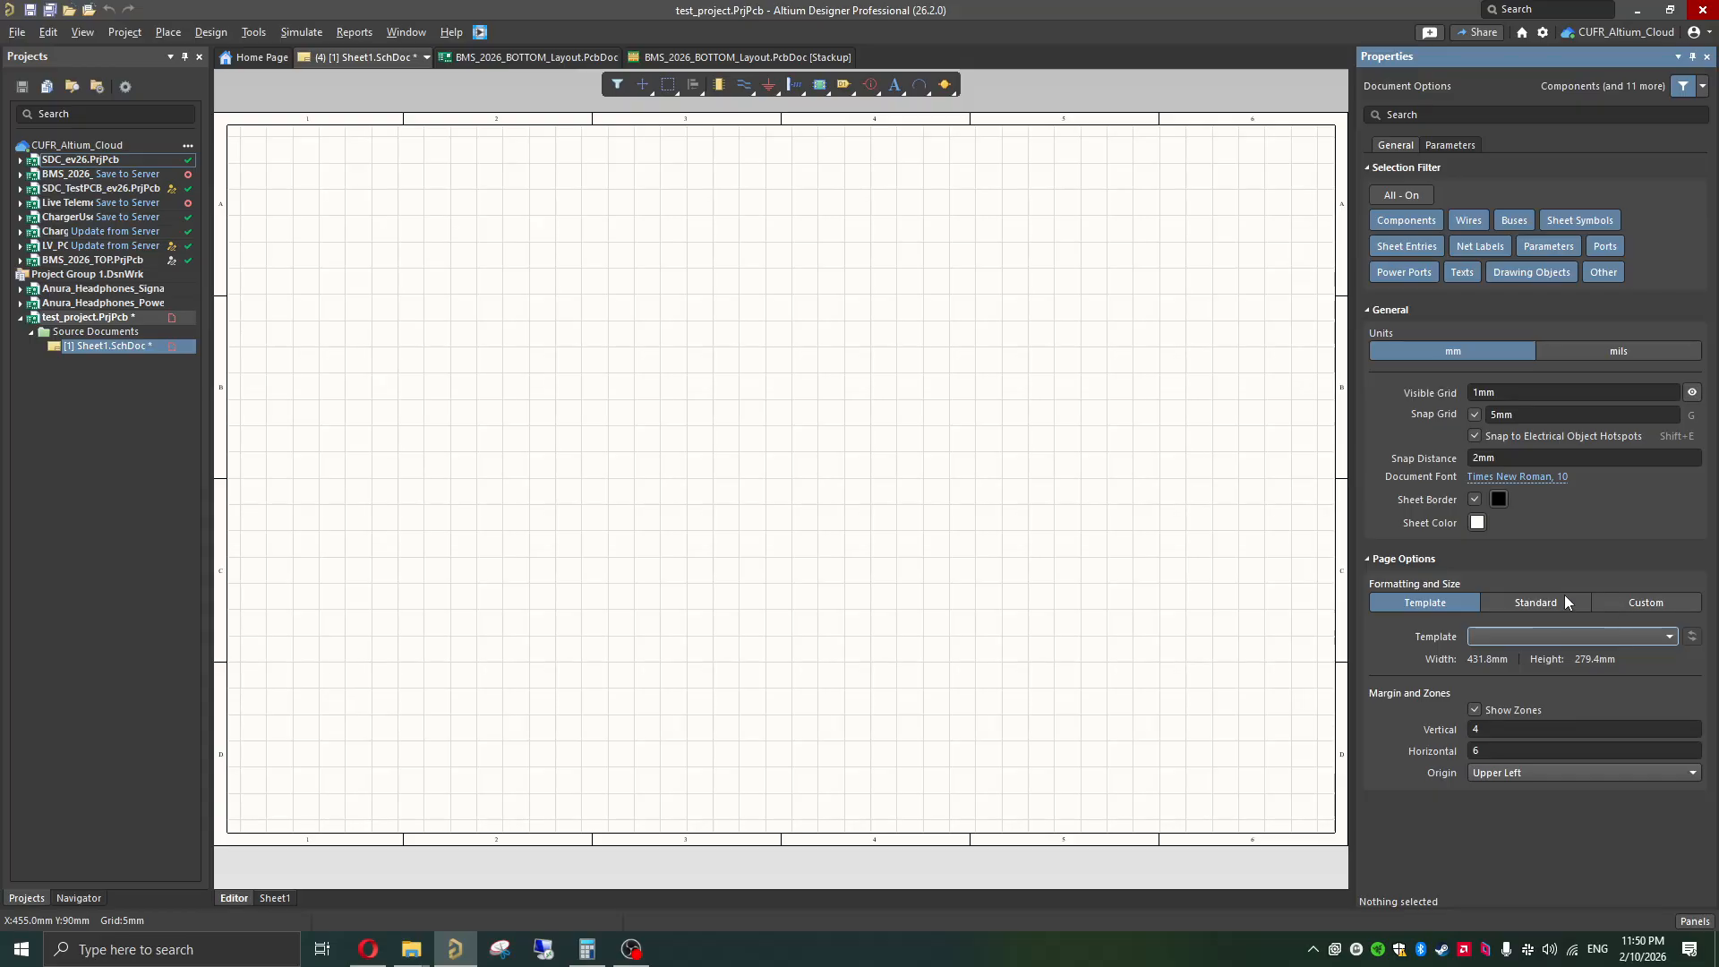
left_click(1565, 601)
left_click(1522, 639)
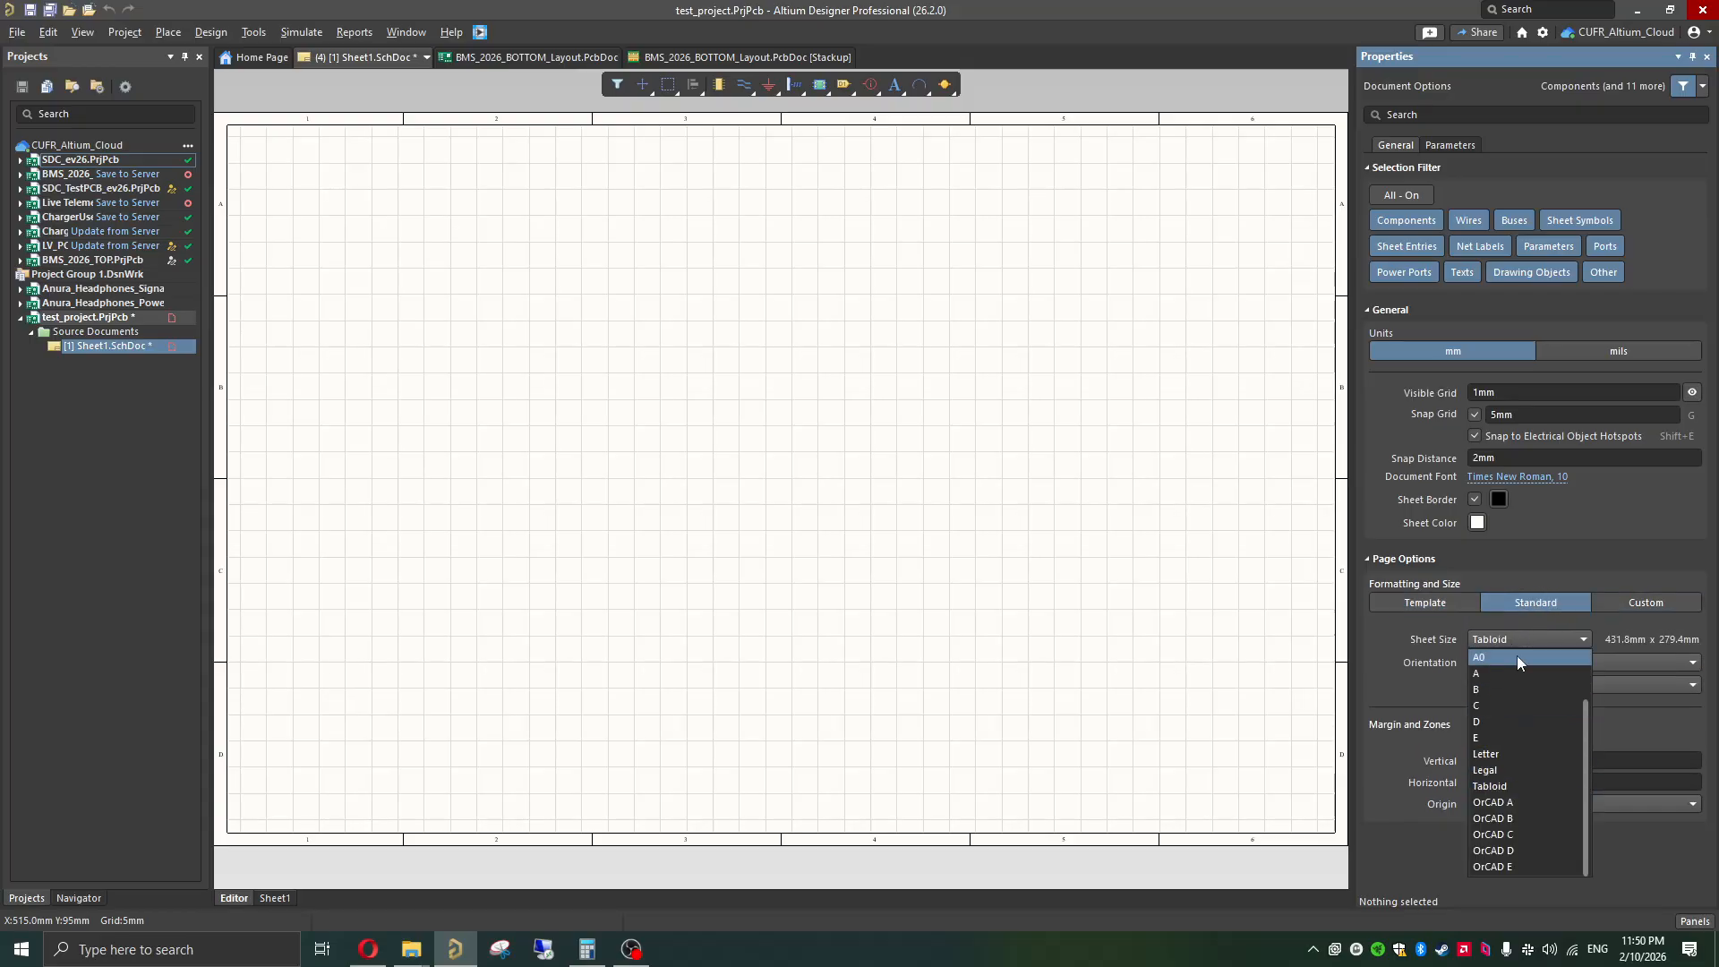
left_click(1613, 599)
left_click(1611, 602)
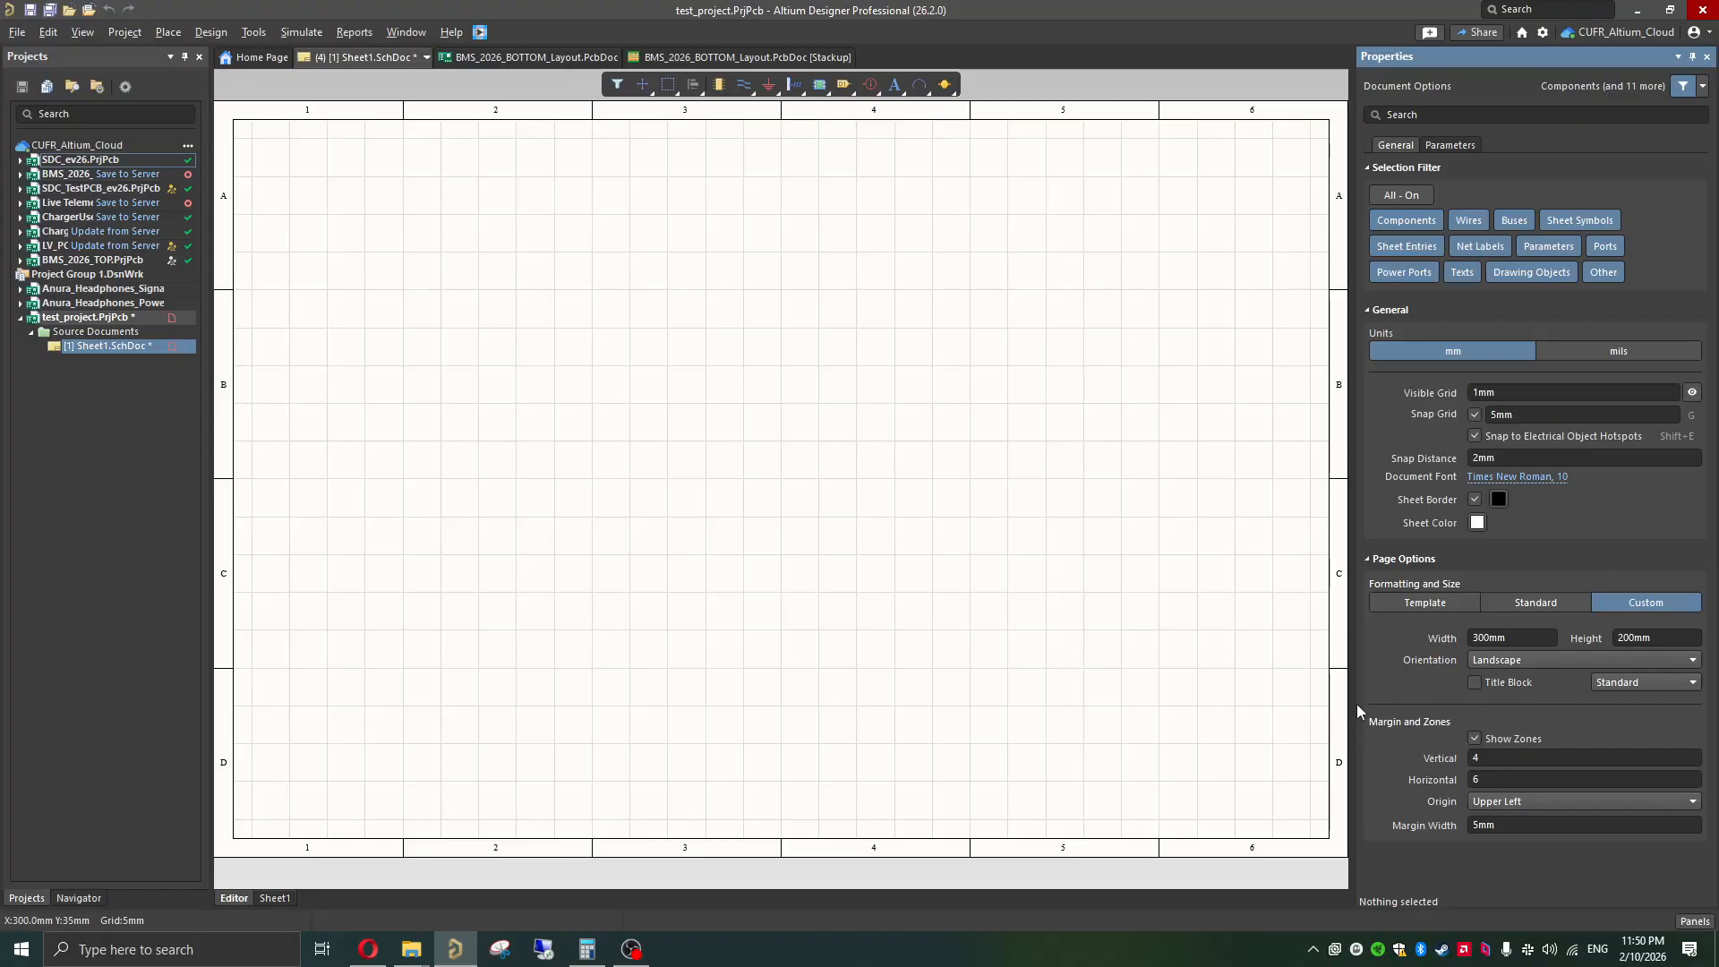
left_click(1708, 57)
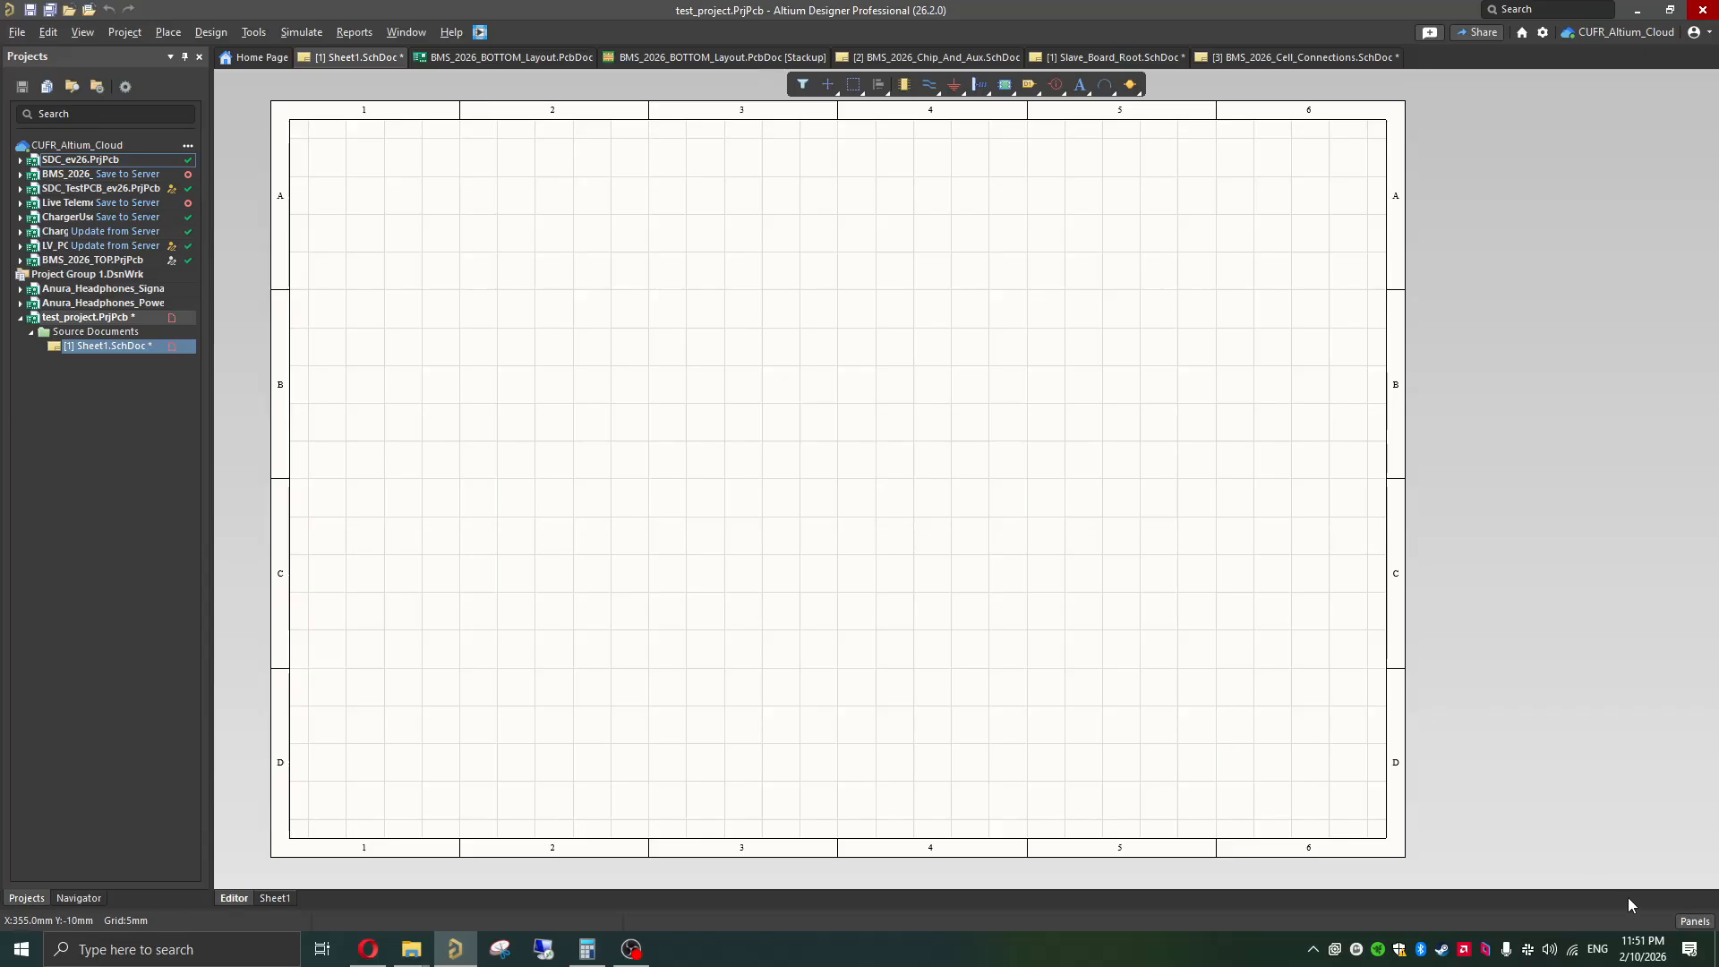
Step: Open the manufacturer part search and examine the category filters and the Microchip MIC5317-3.3YM5-TR regulator's details, symbol and footprint
left_click(1692, 923)
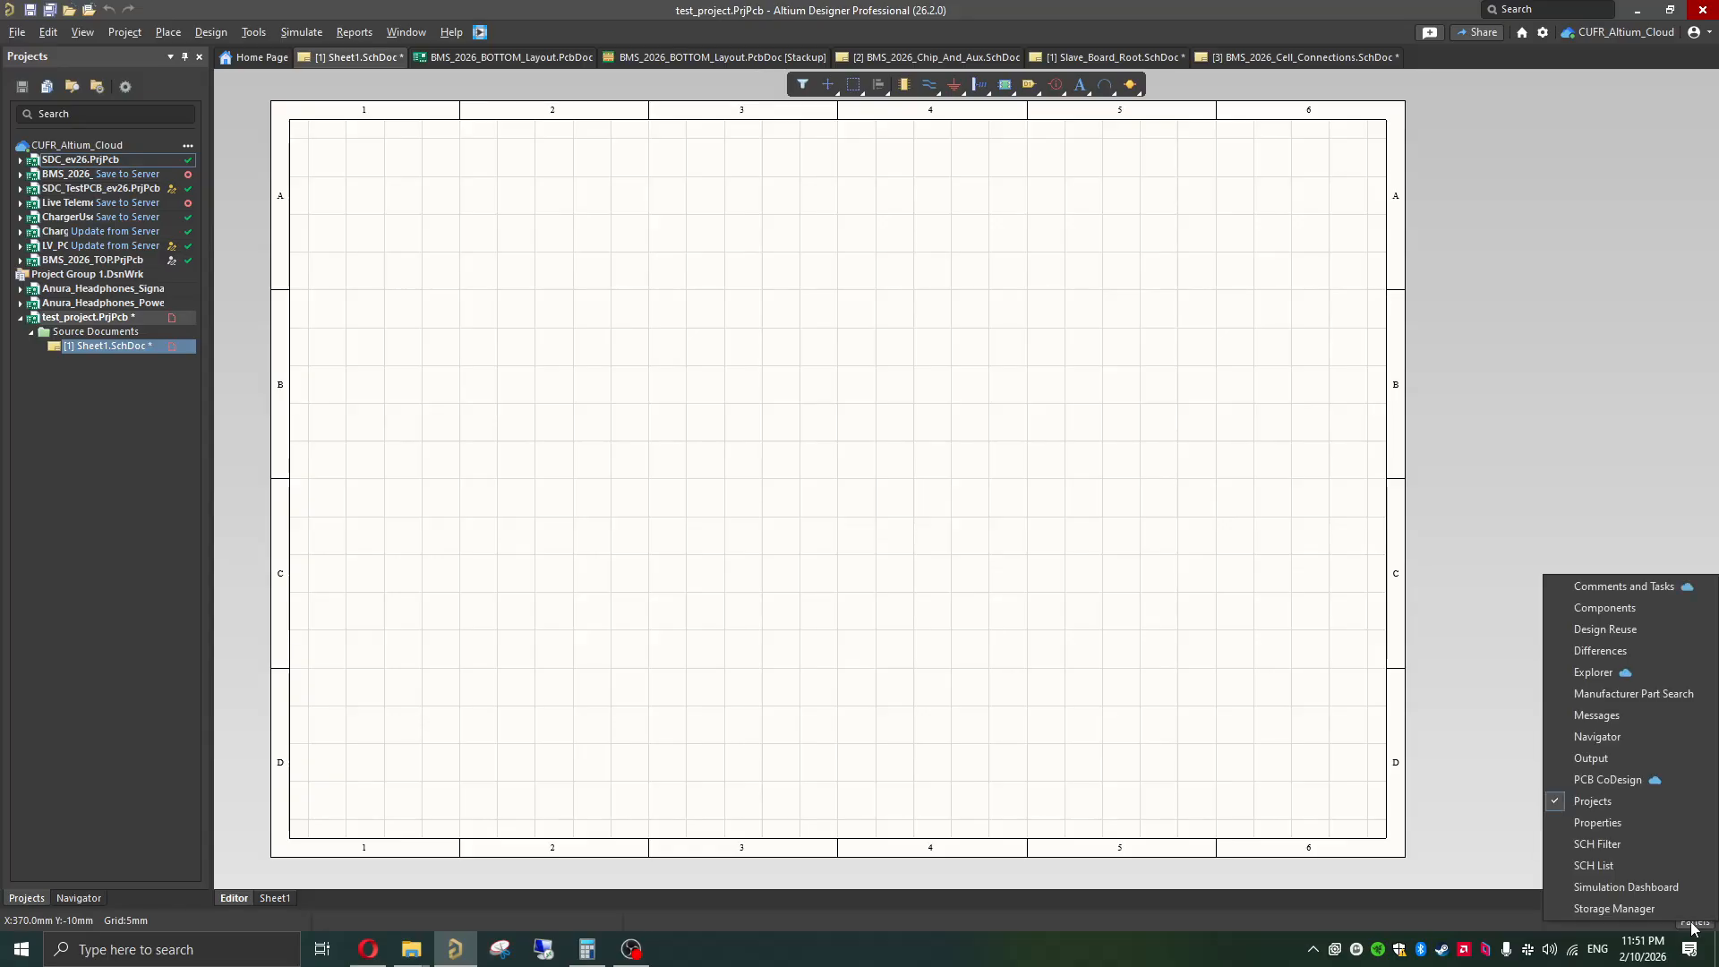
left_click(1656, 693)
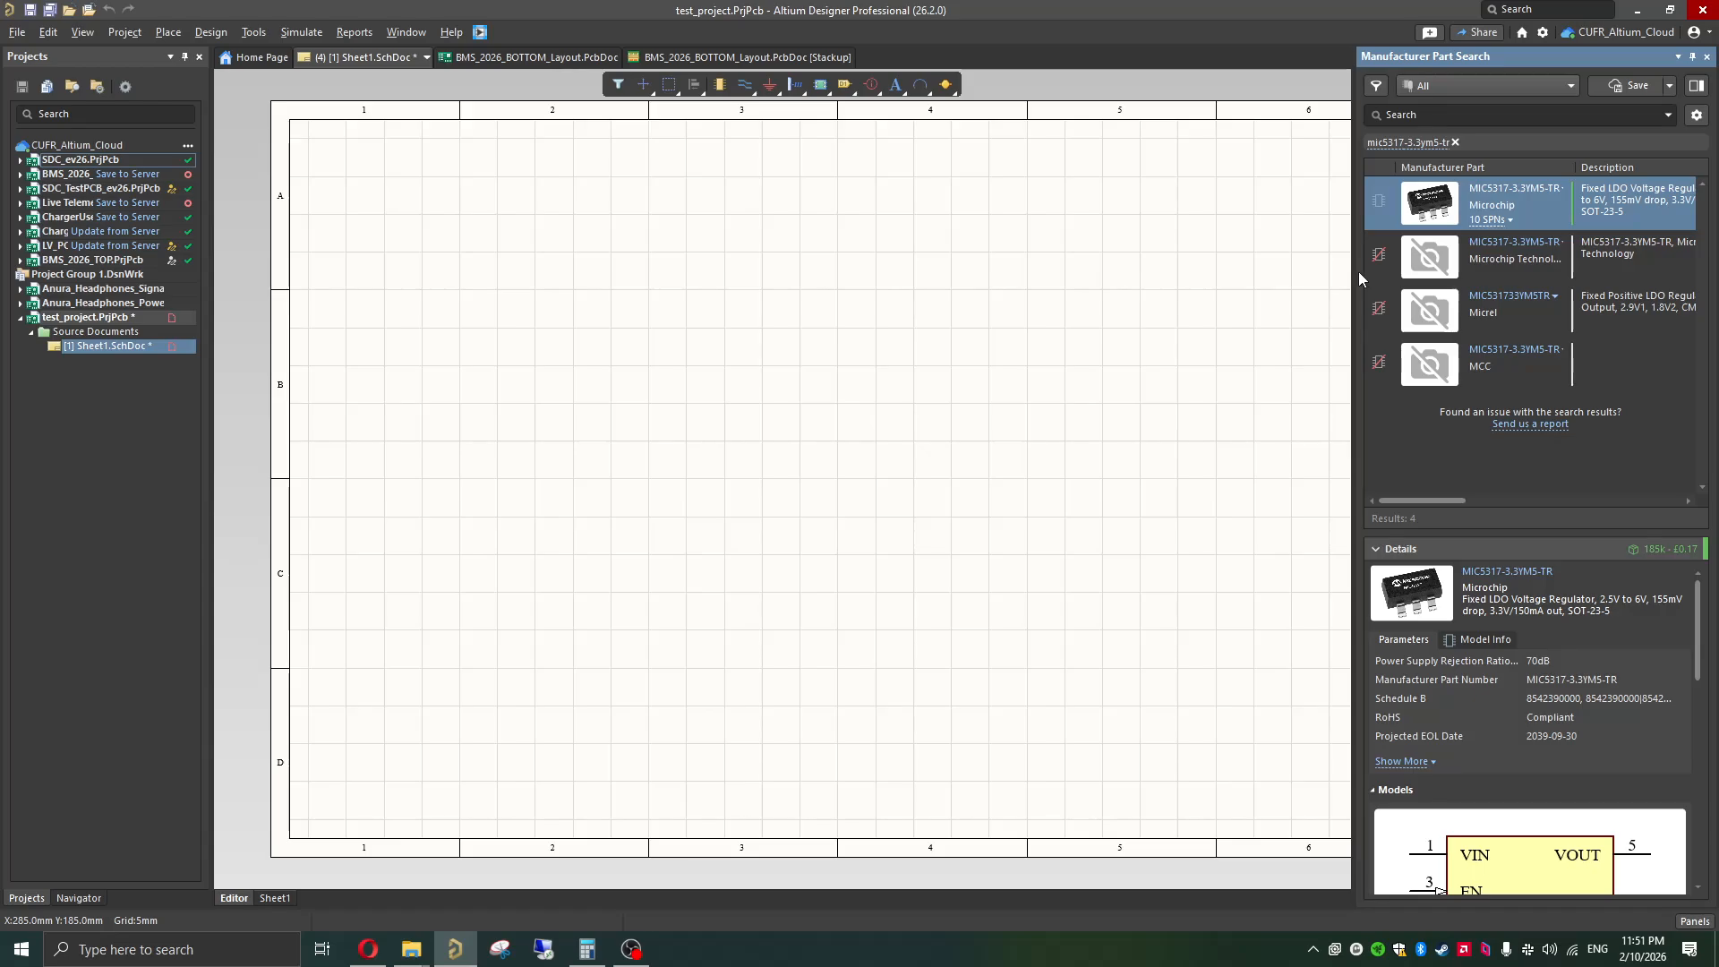
left_click(1438, 88)
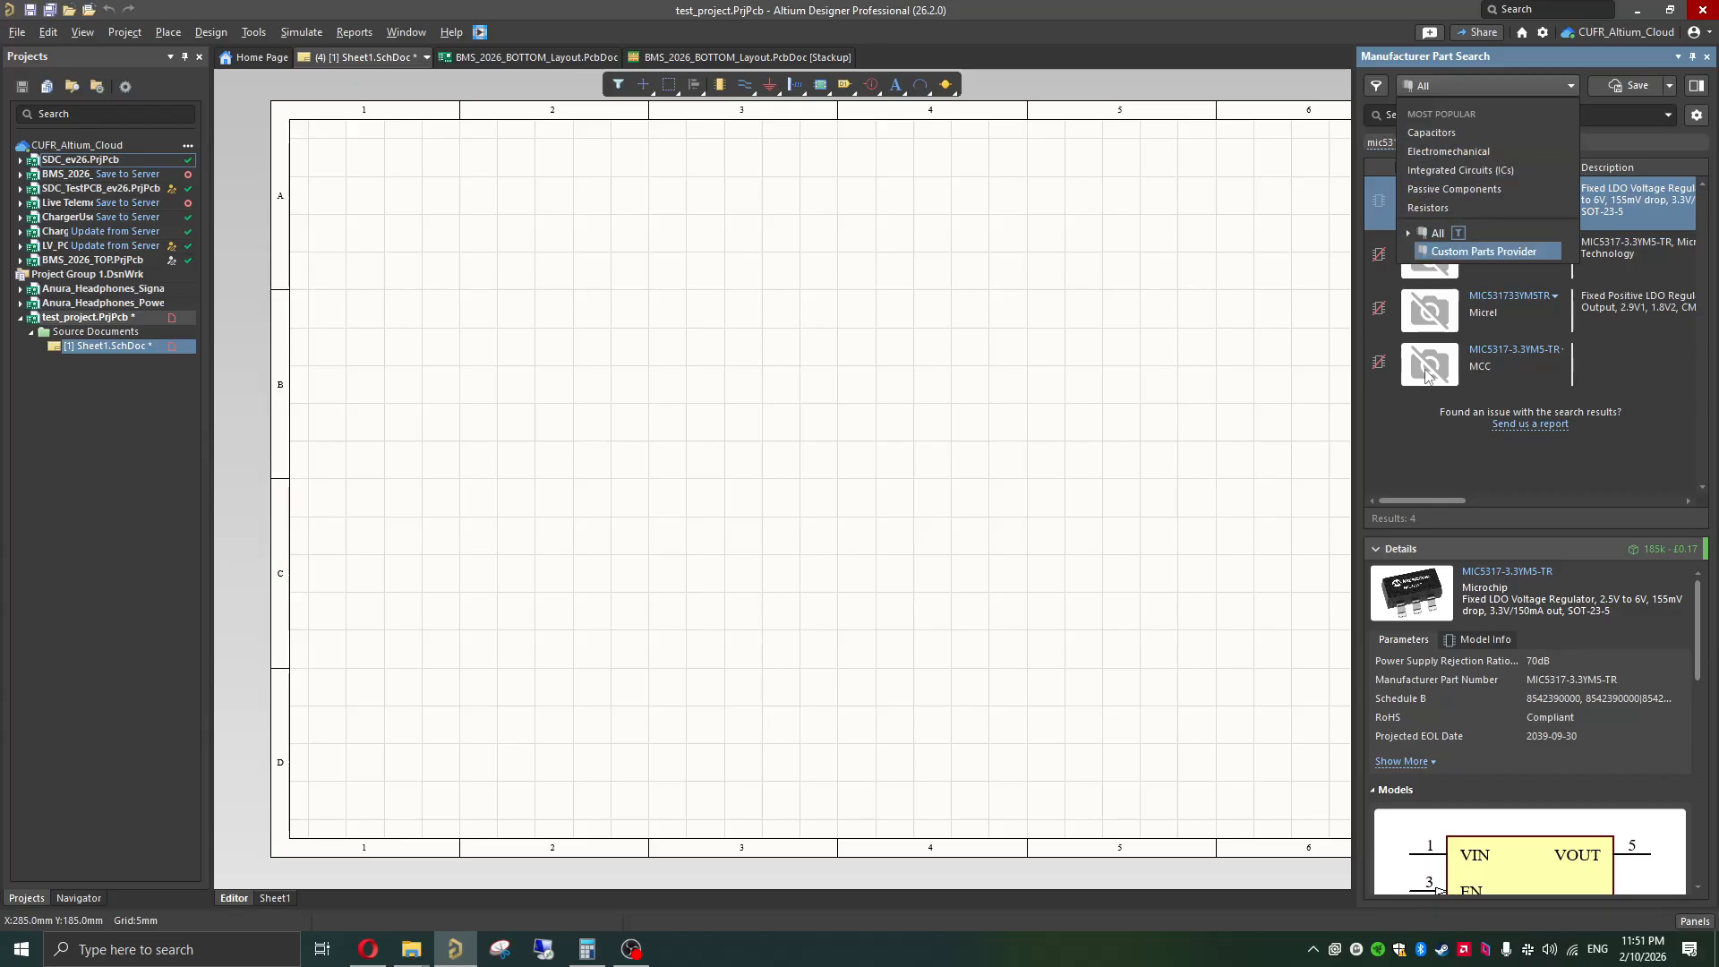
left_click(1424, 457)
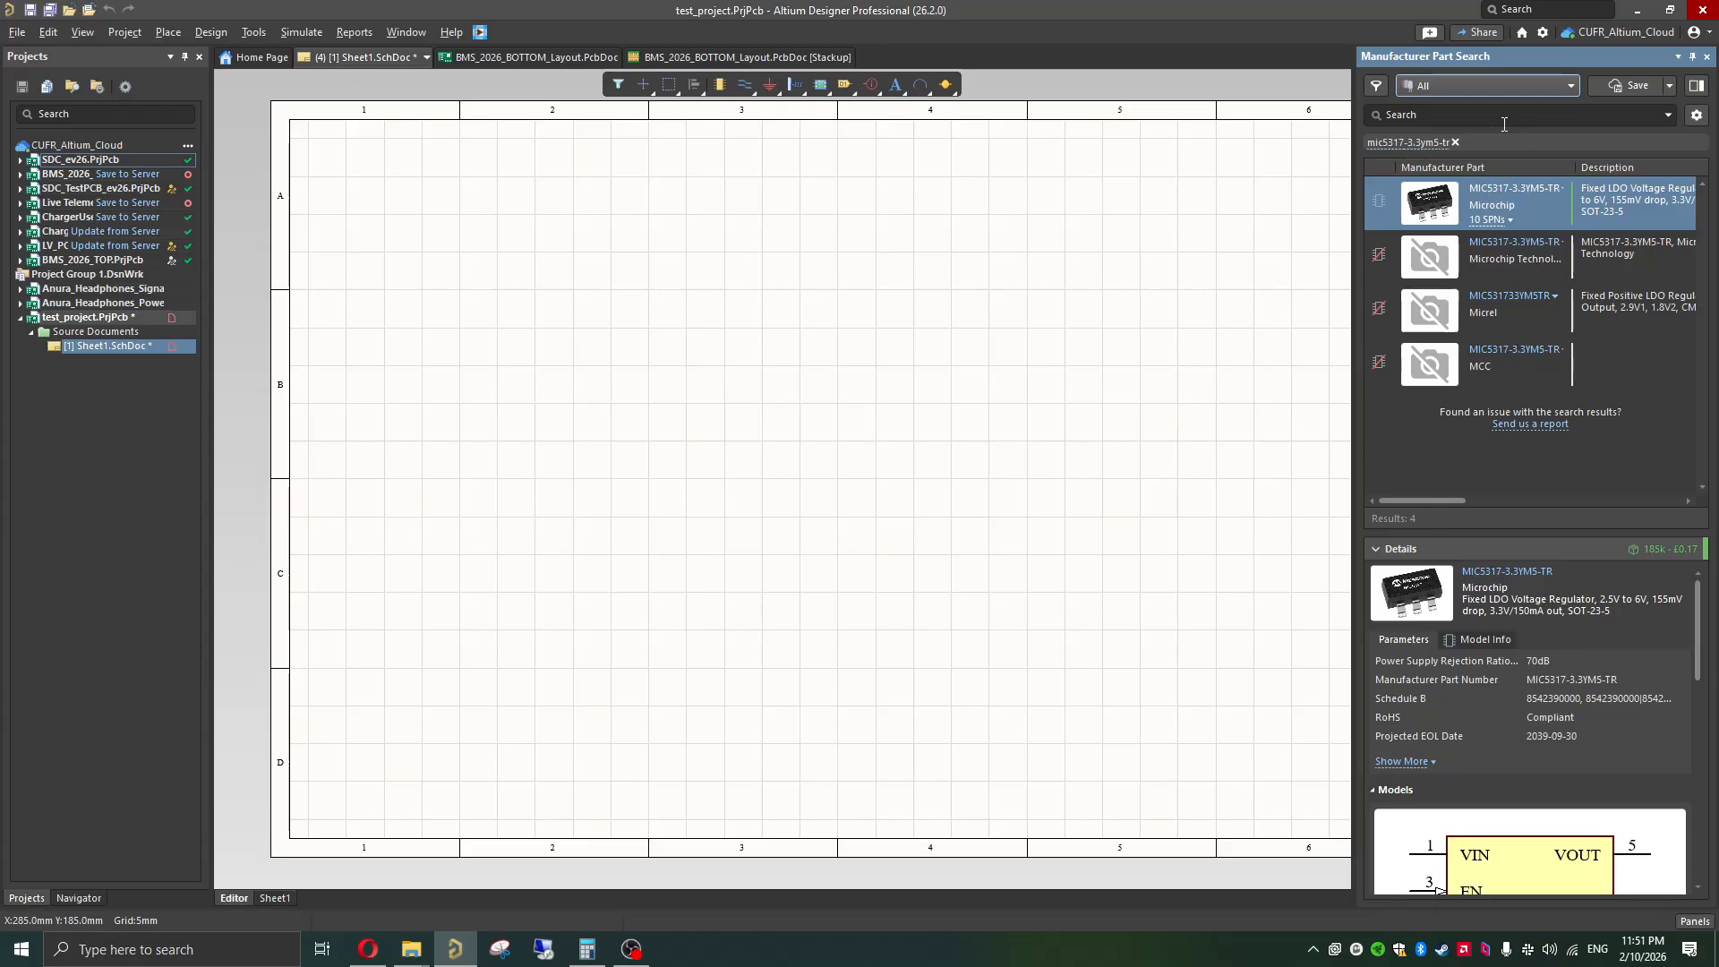
mouse_move(1495, 179)
mouse_move(1381, 278)
mouse_move(1486, 321)
scroll(1562, 677, "down", 2)
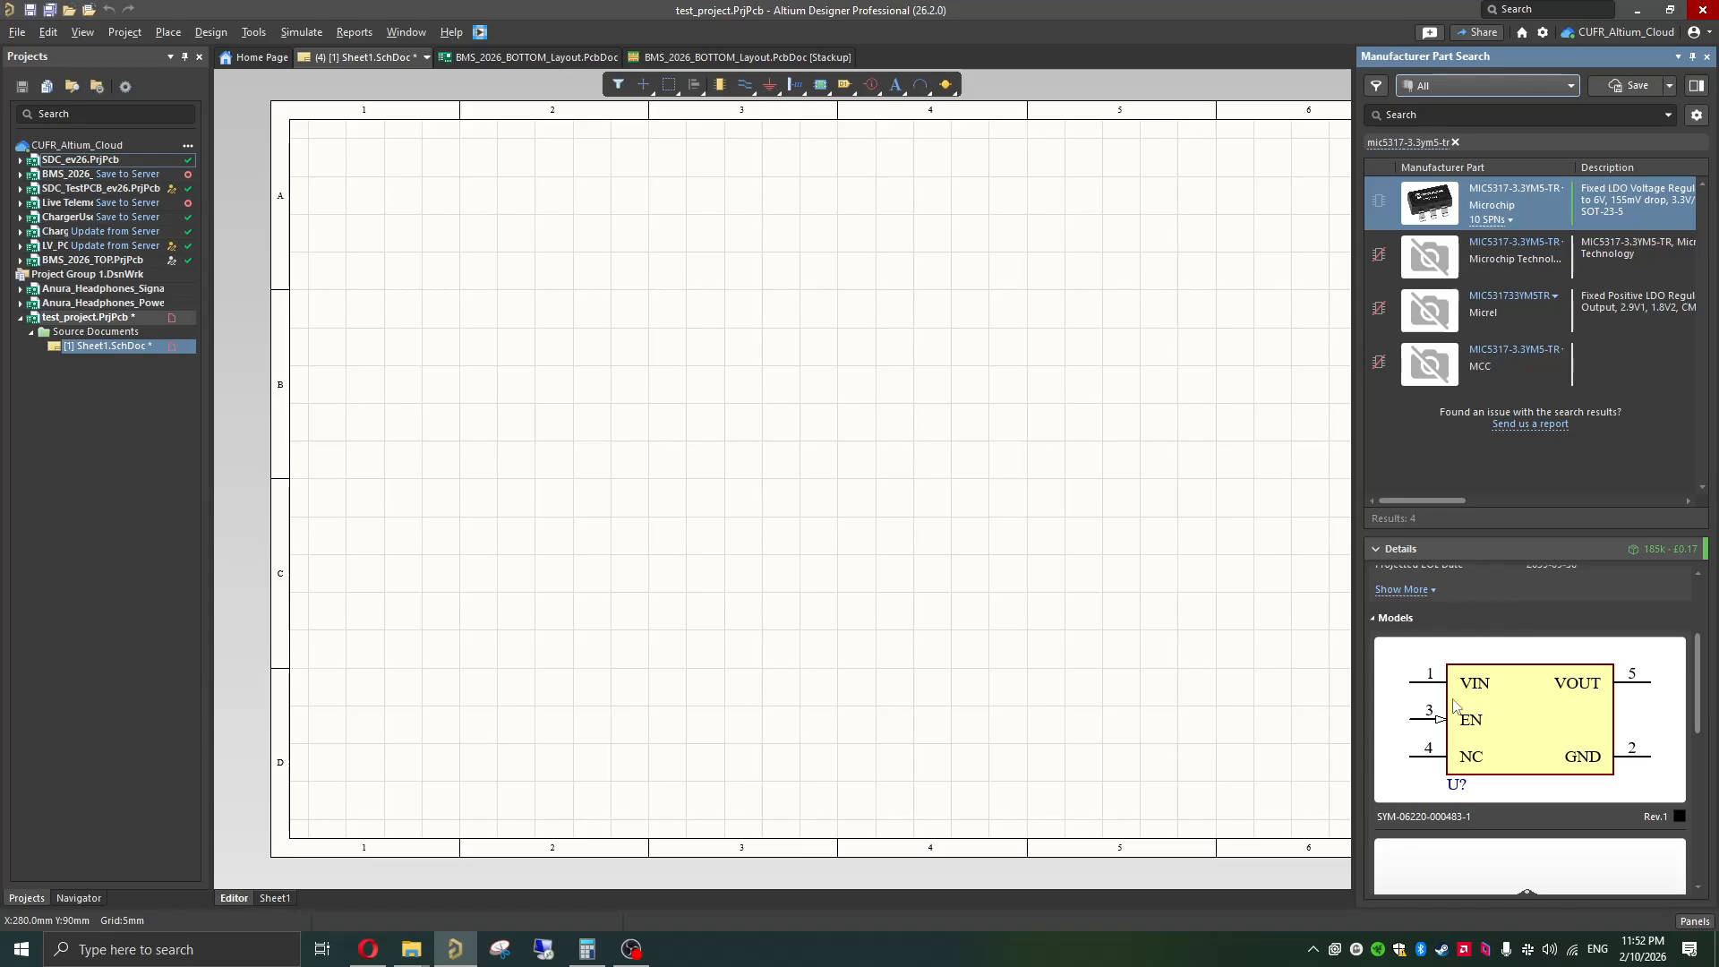
scroll(1493, 757, "down", 2)
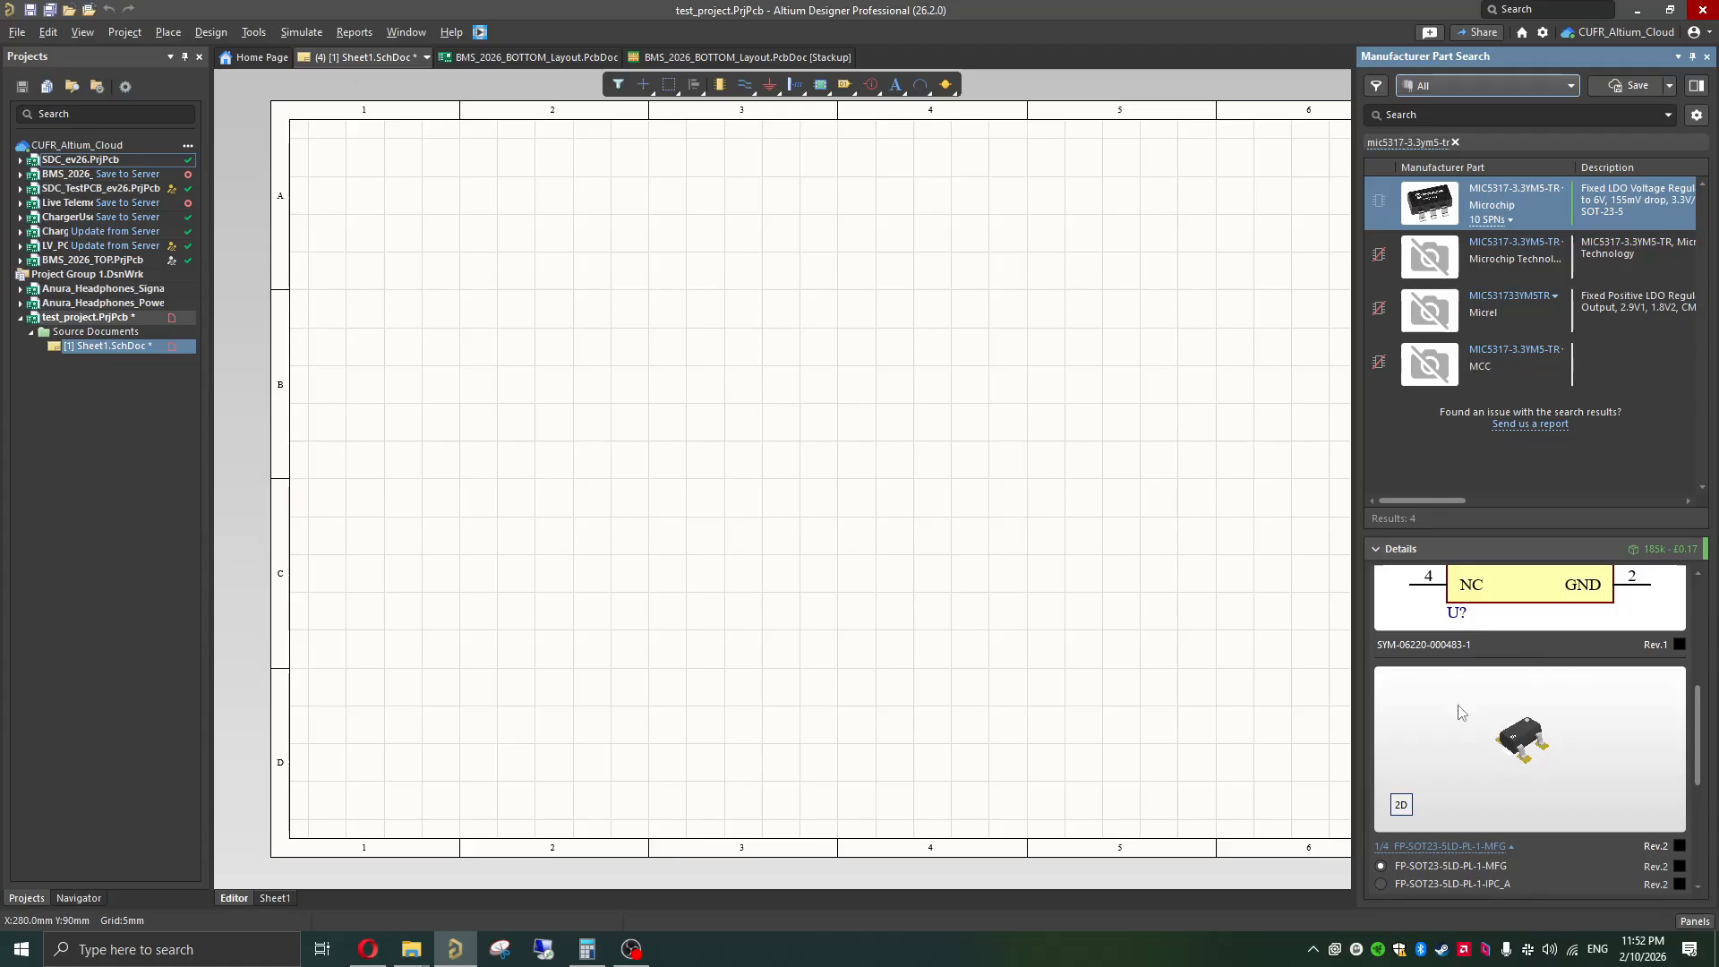
scroll(1608, 662, "up", 5)
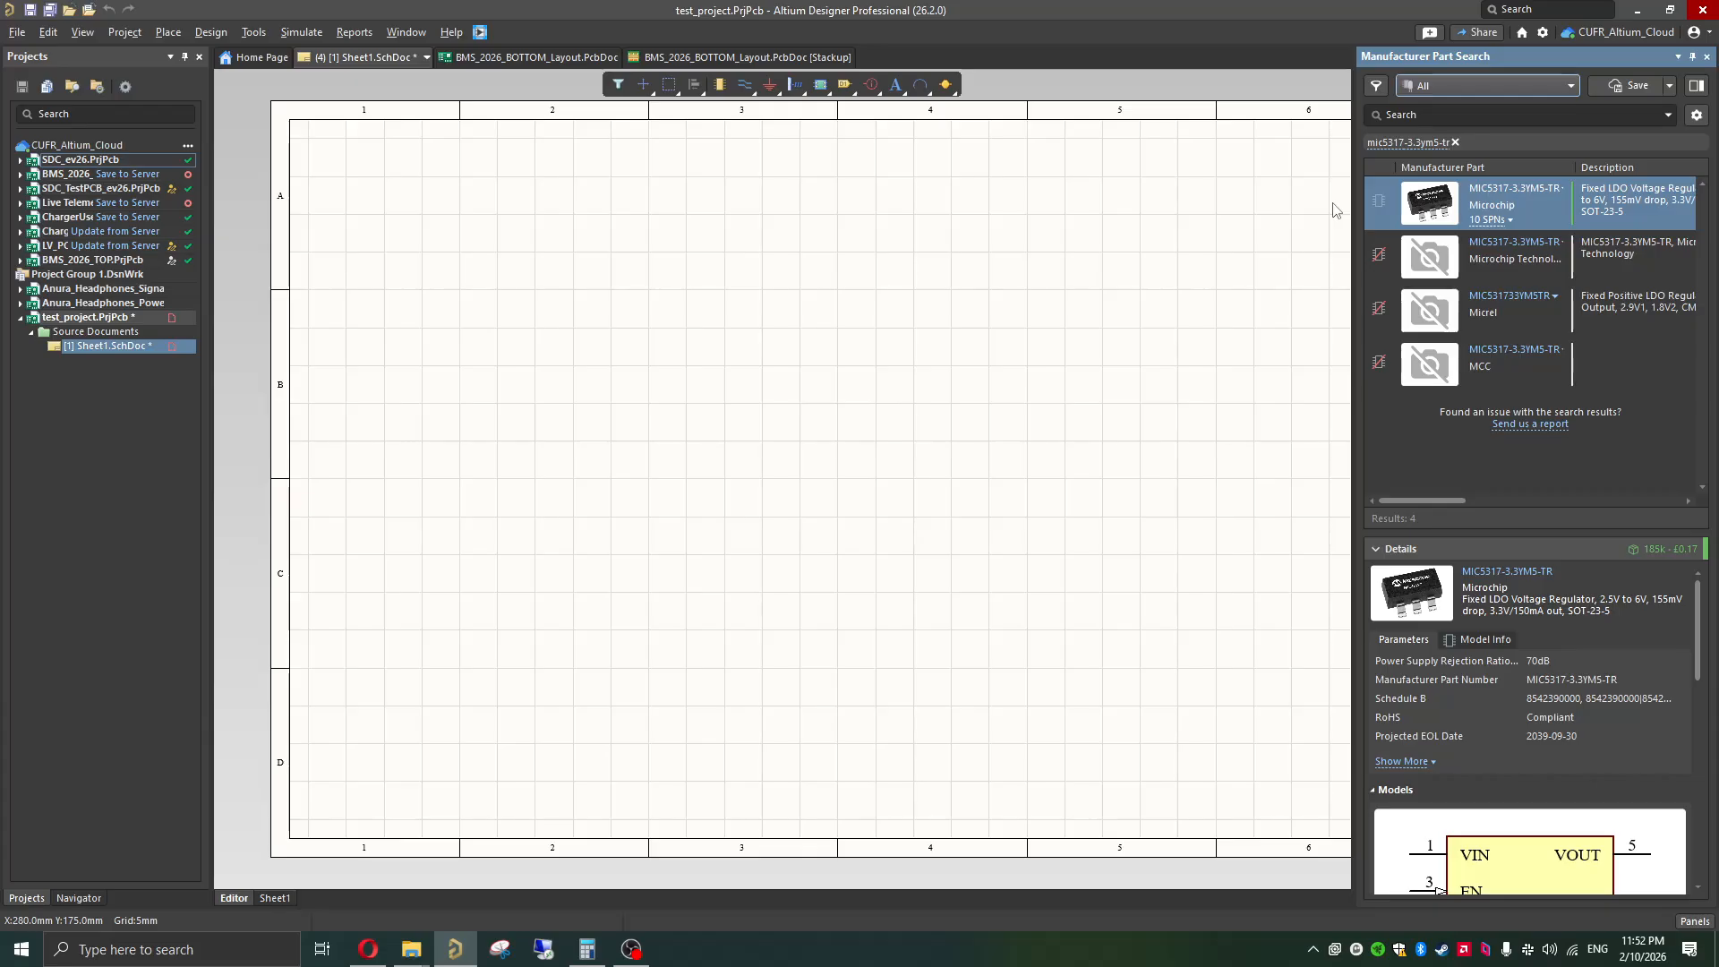
Step: Place the Microchip MIC5317-3.3YM5-TR regulator in row B near the middle of the schematic sheet and close the part search
mouse_move(1376, 204)
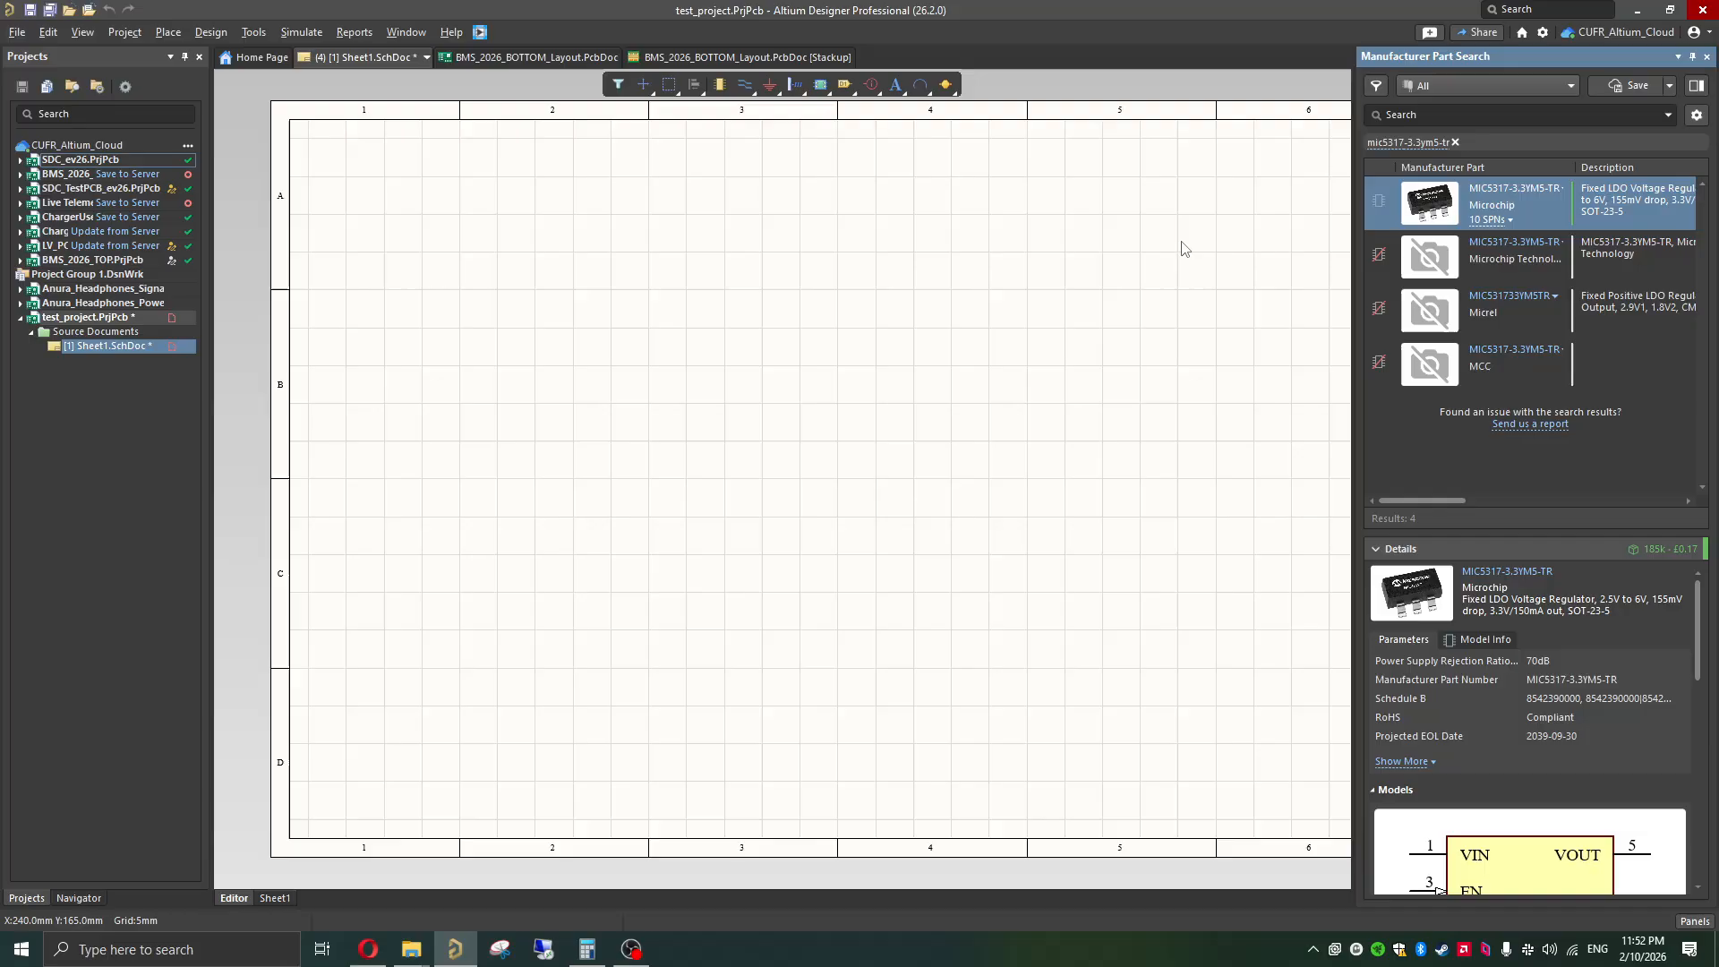
left_click_drag(1377, 196, 803, 403)
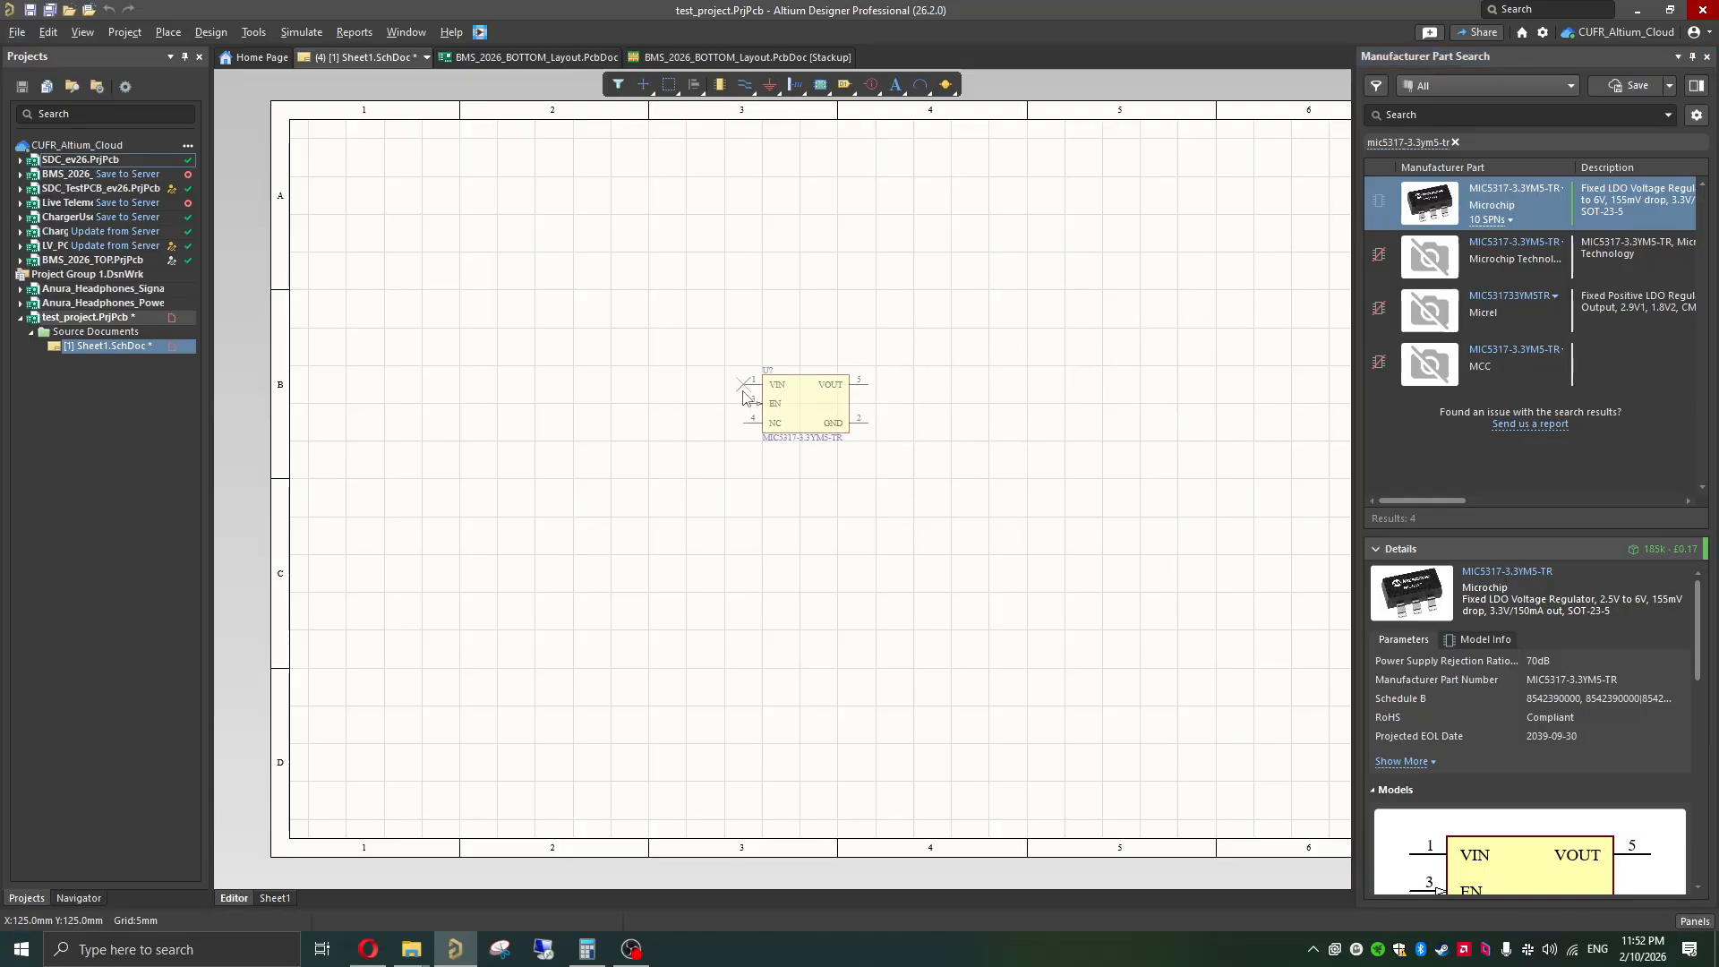
left_click(750, 461)
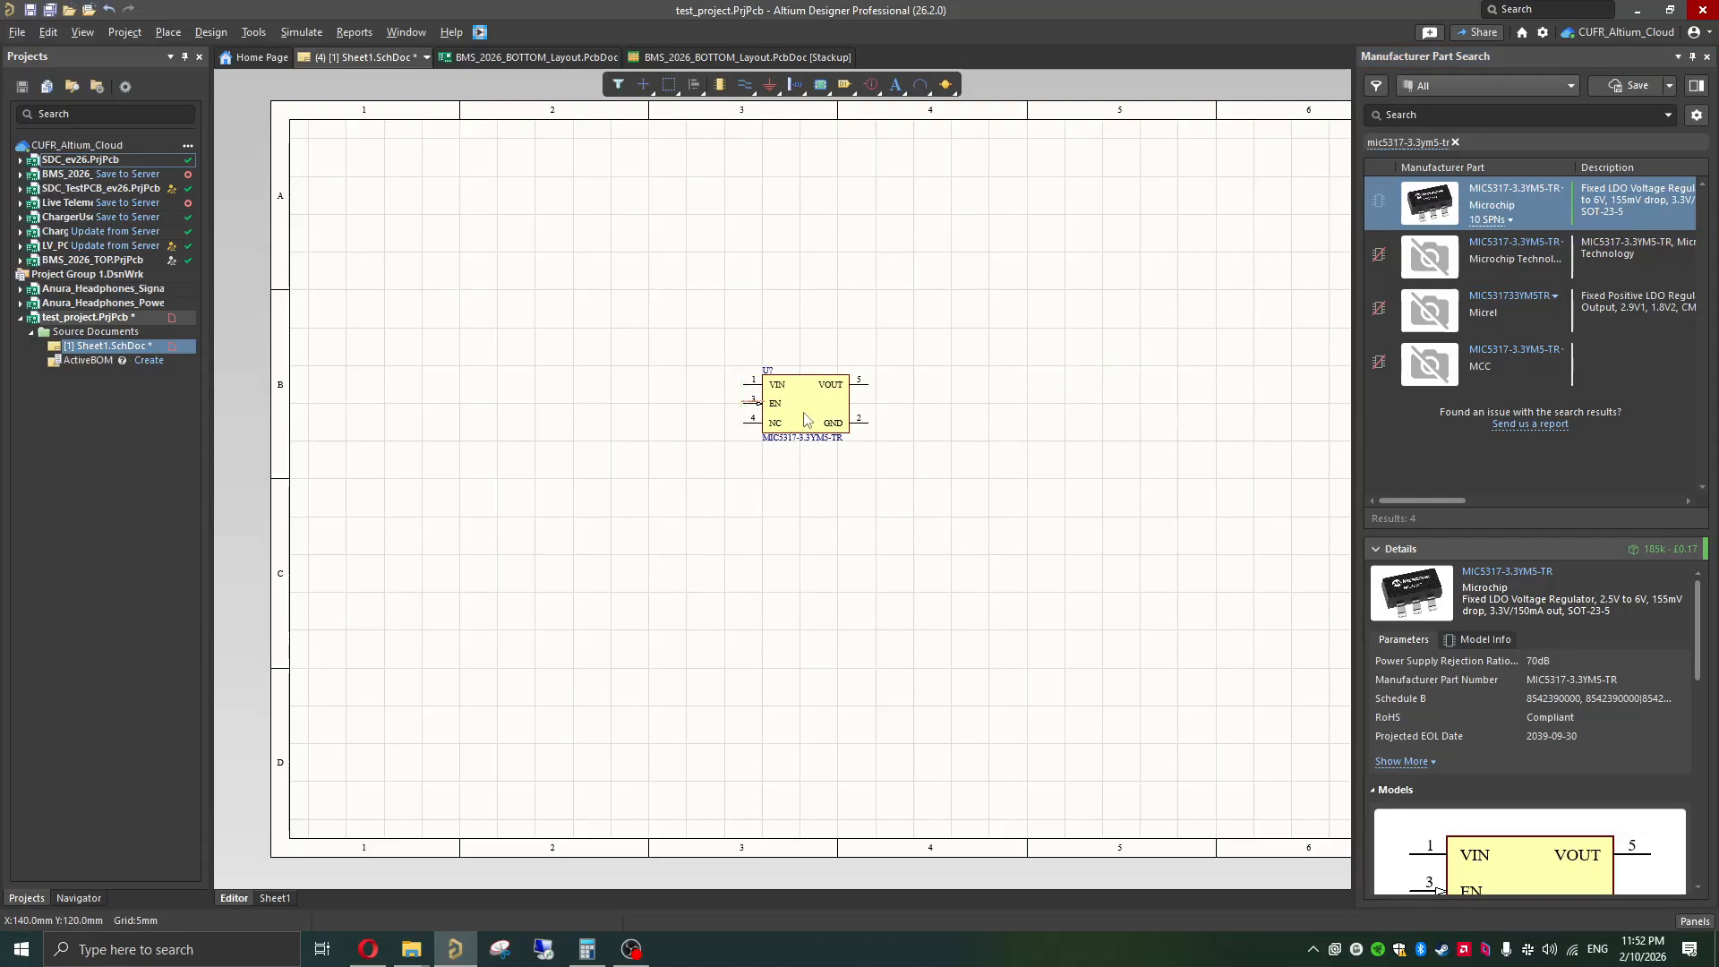
scroll(803, 413, "up", 1, "ctrl")
mouse_move(797, 423)
left_mouse_down()
mouse_move(827, 348)
mouse_move(768, 397)
mouse_move(768, 432)
left_mouse_up()
left_click(810, 580)
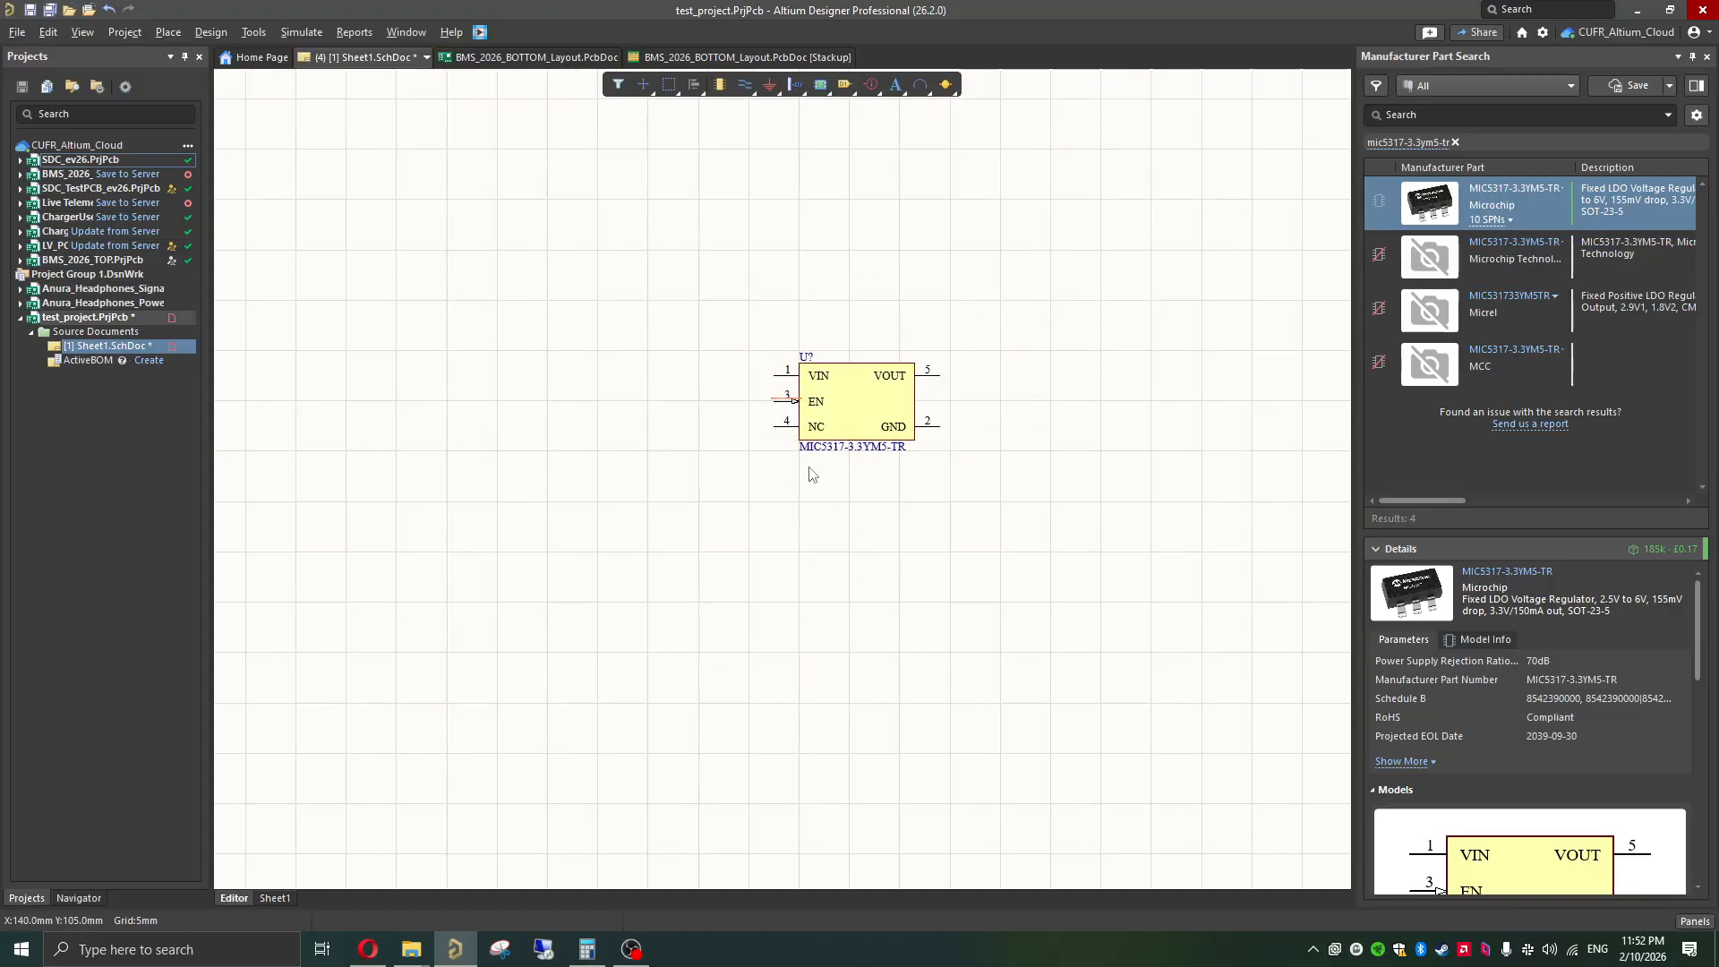
scroll(810, 473, "down", 1, "ctrl")
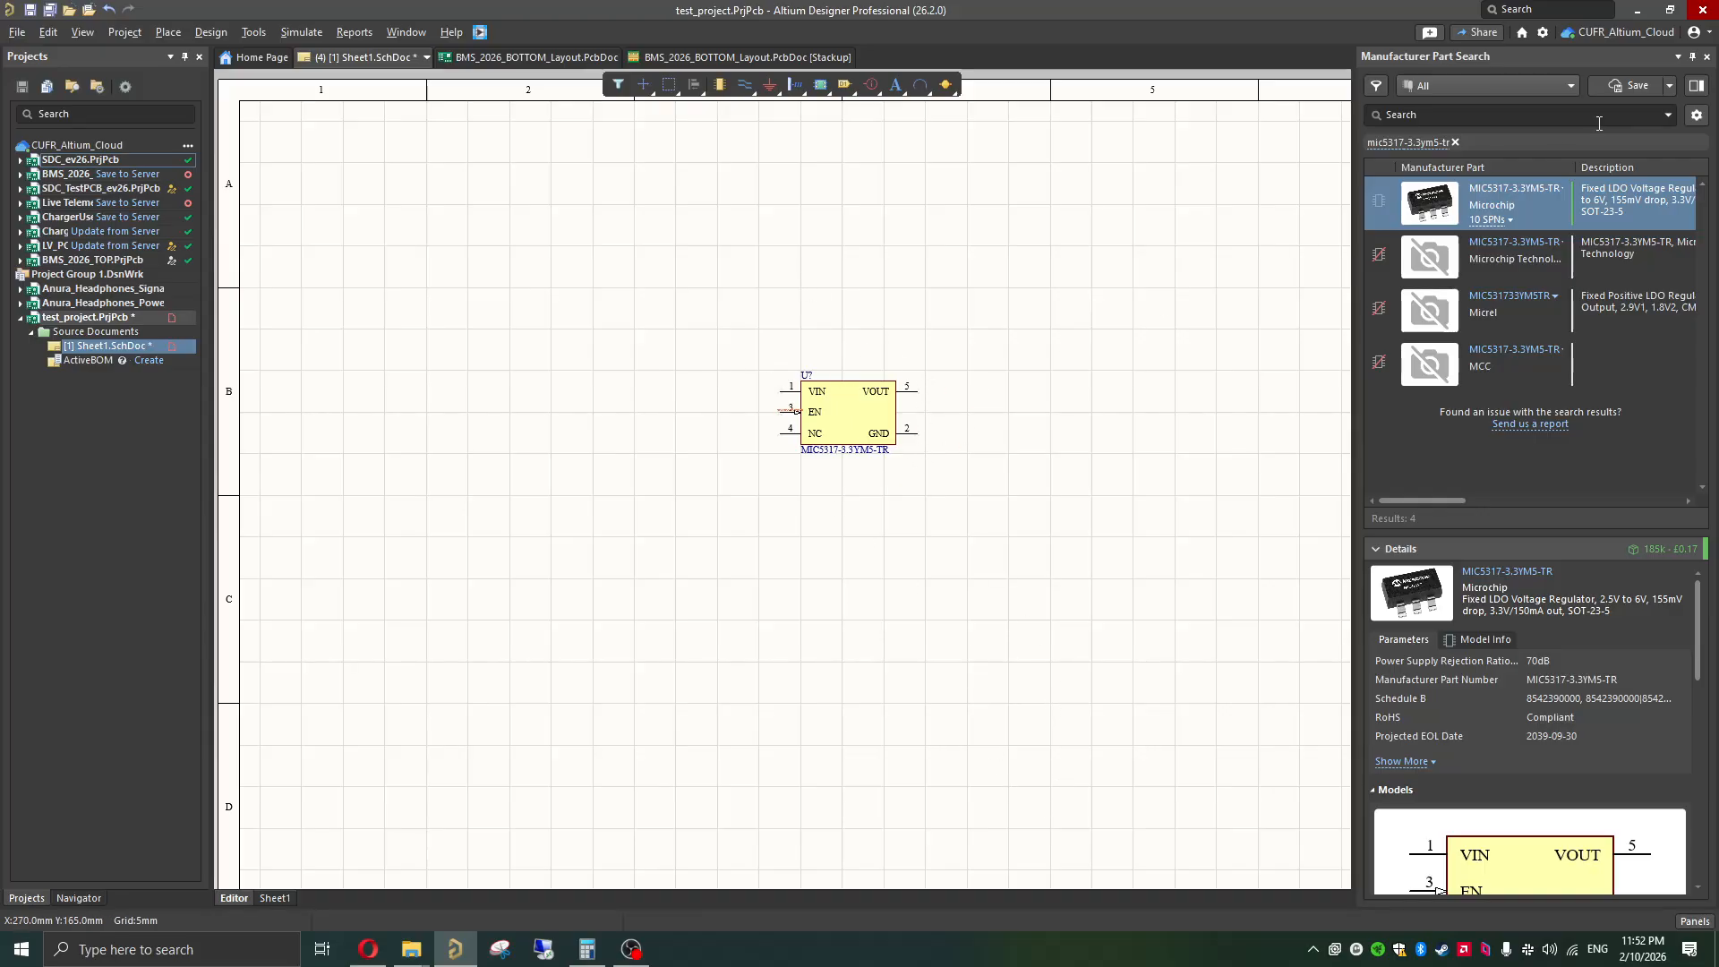
left_click(1706, 55)
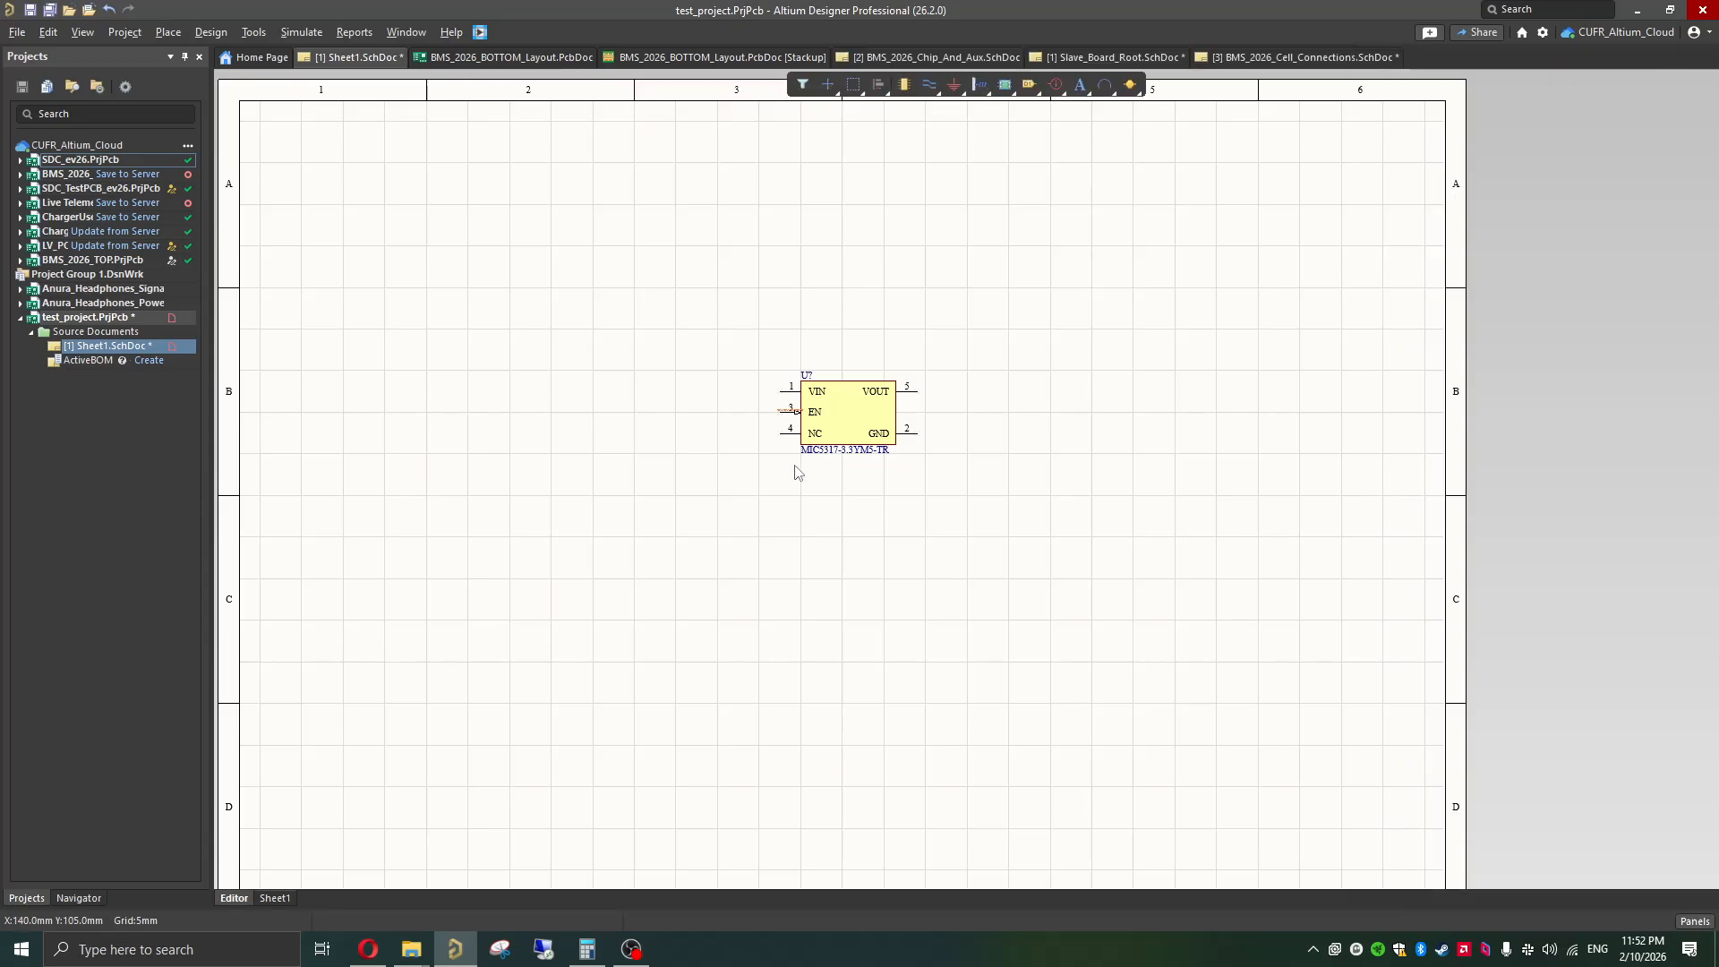
Step: Move the MIC5317 regulator symbol a little to the left on the schematic sheet
scroll(795, 466, "up", 1, "ctrl")
left_click(850, 408)
left_click_drag(859, 409, 656, 422)
left_click(724, 536)
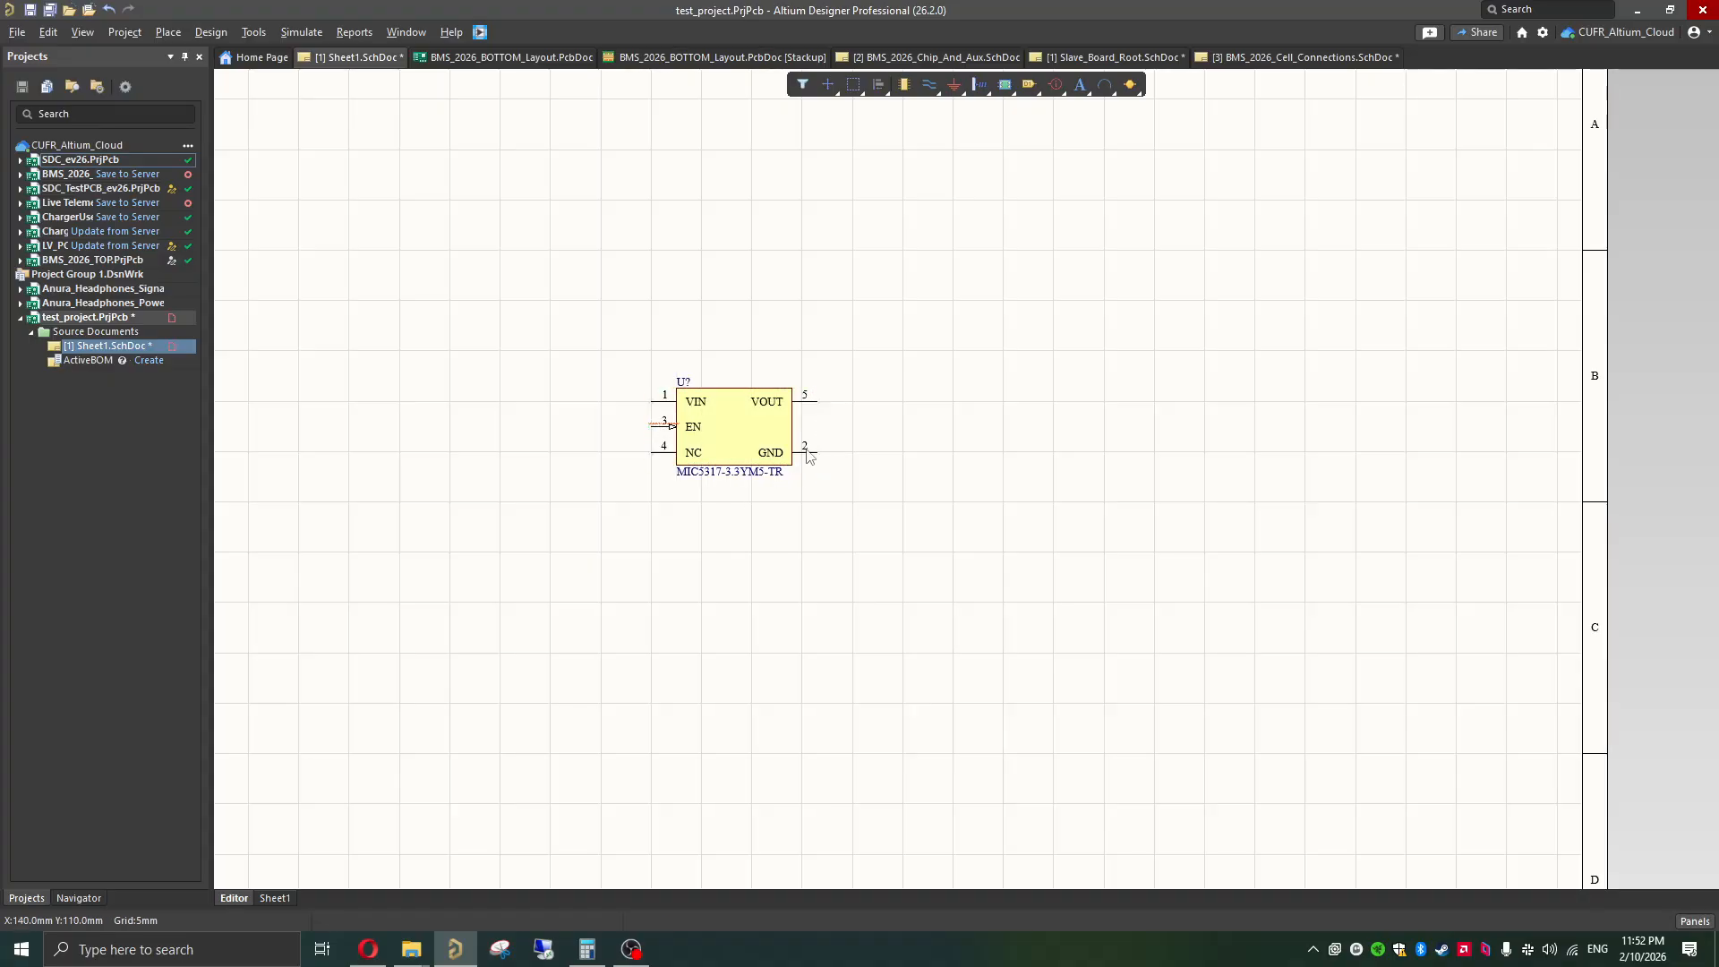
scroll(694, 443, "left", 1)
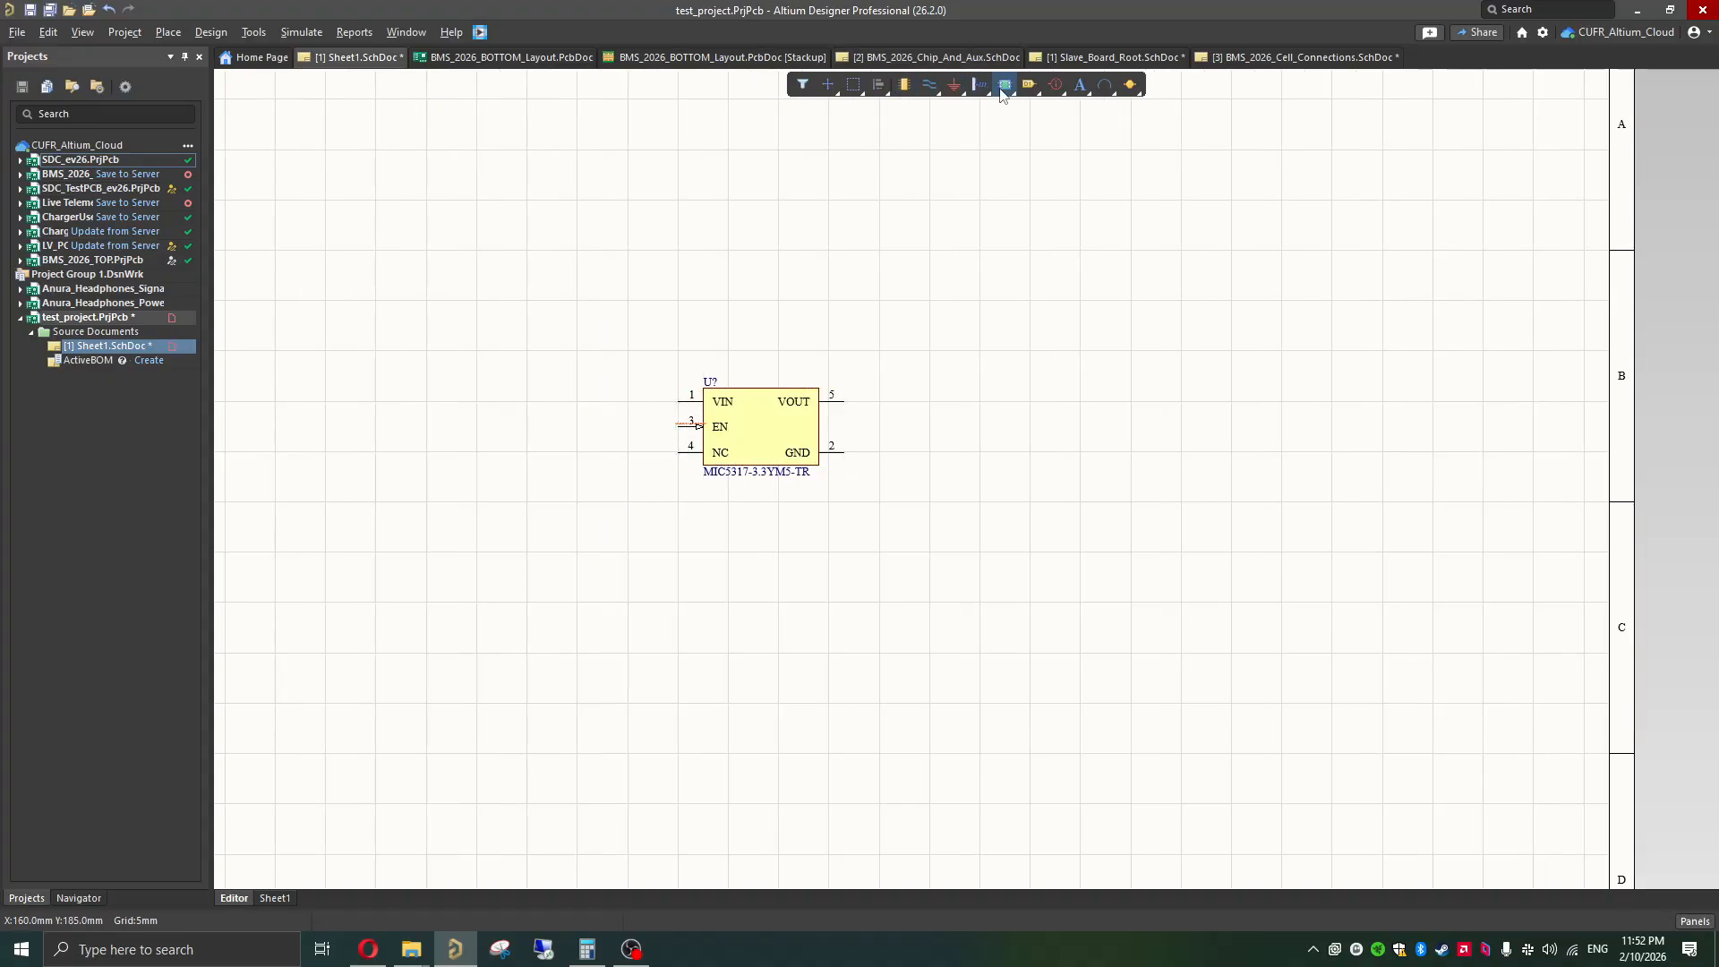
right_click(955, 93)
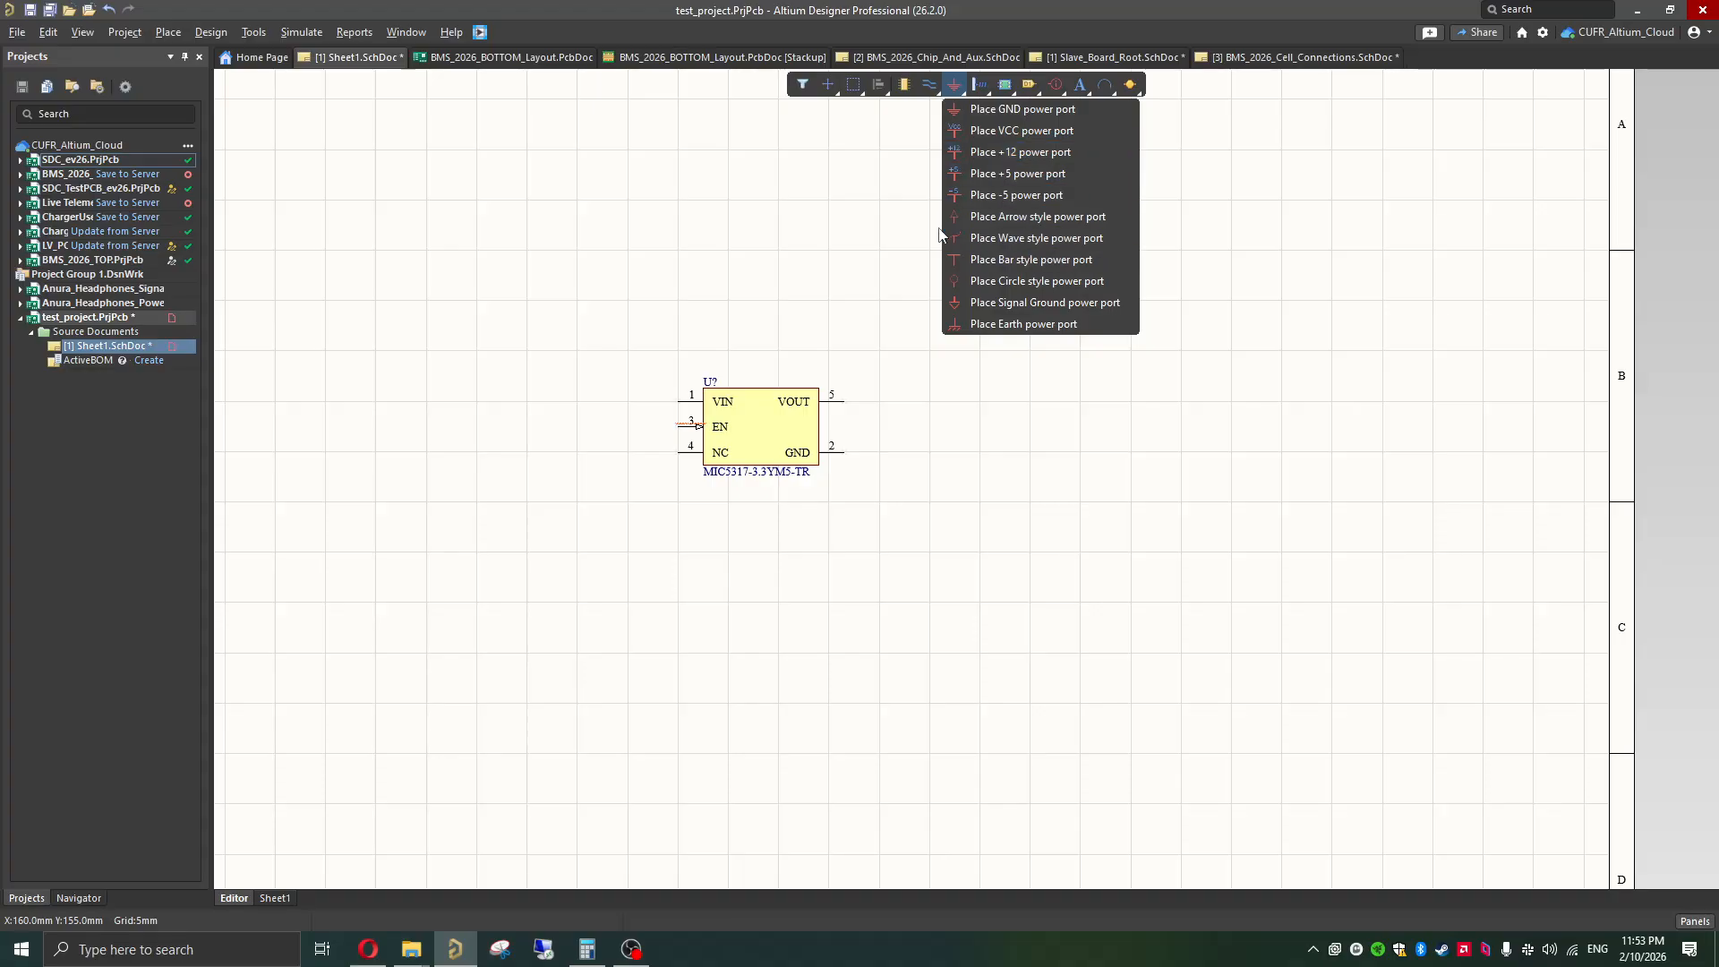
left_click(981, 87)
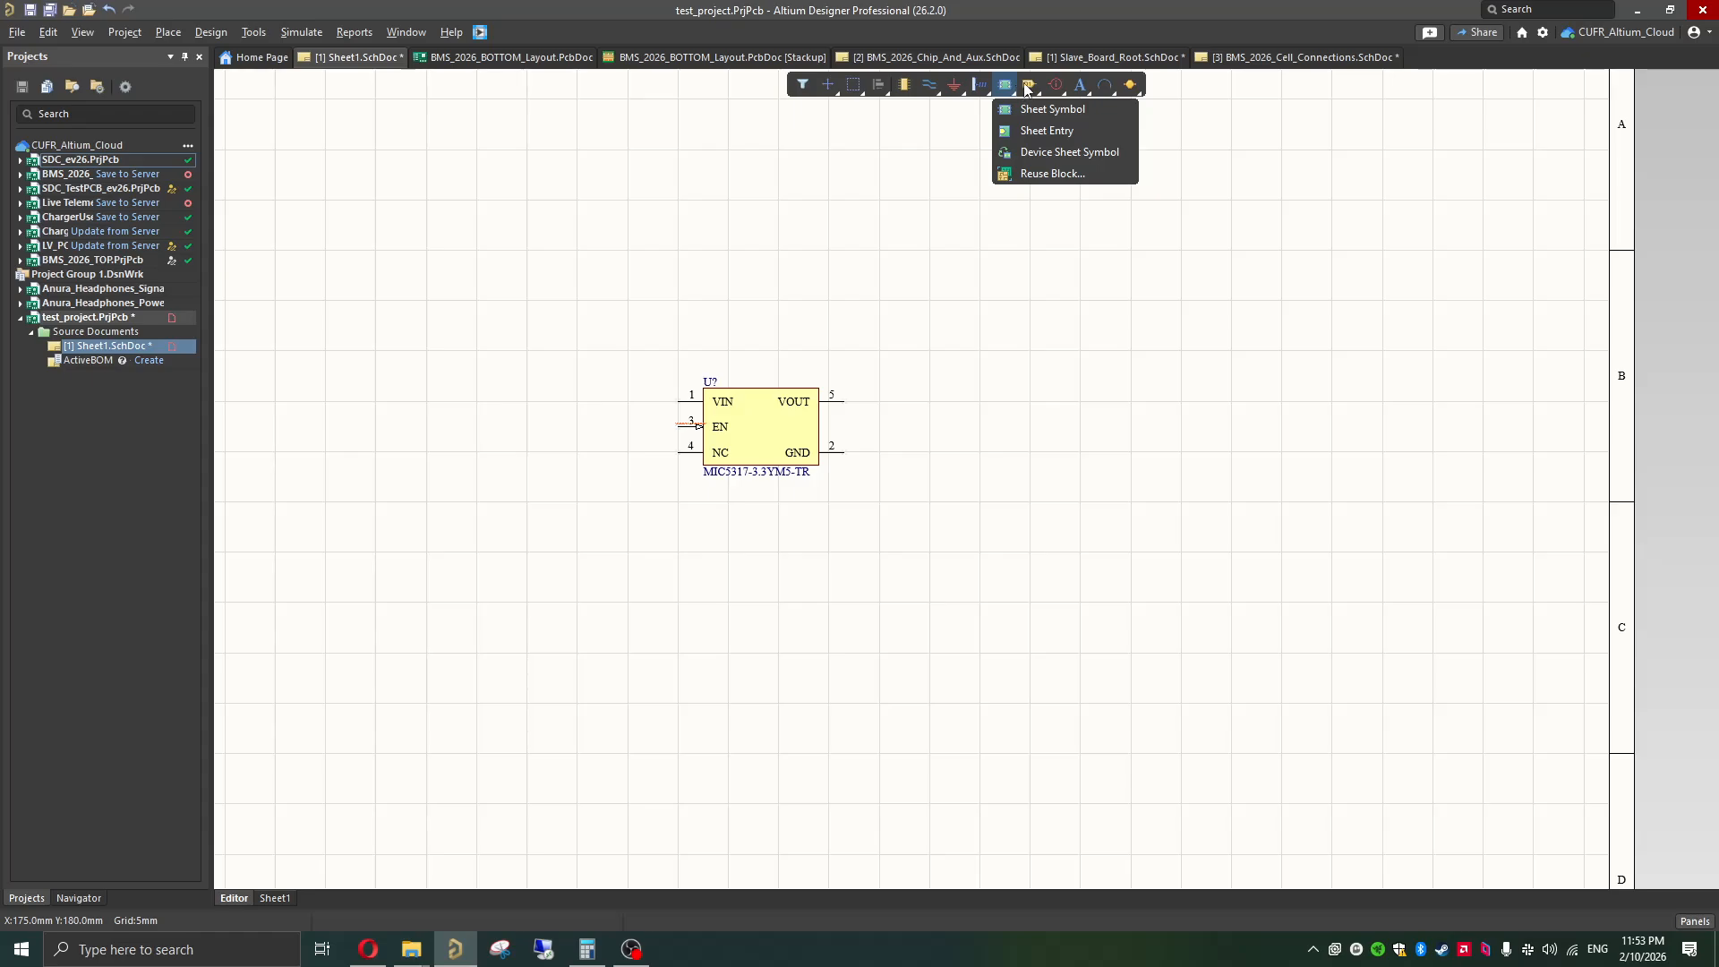
mouse_move(1028, 87)
mouse_move(1083, 89)
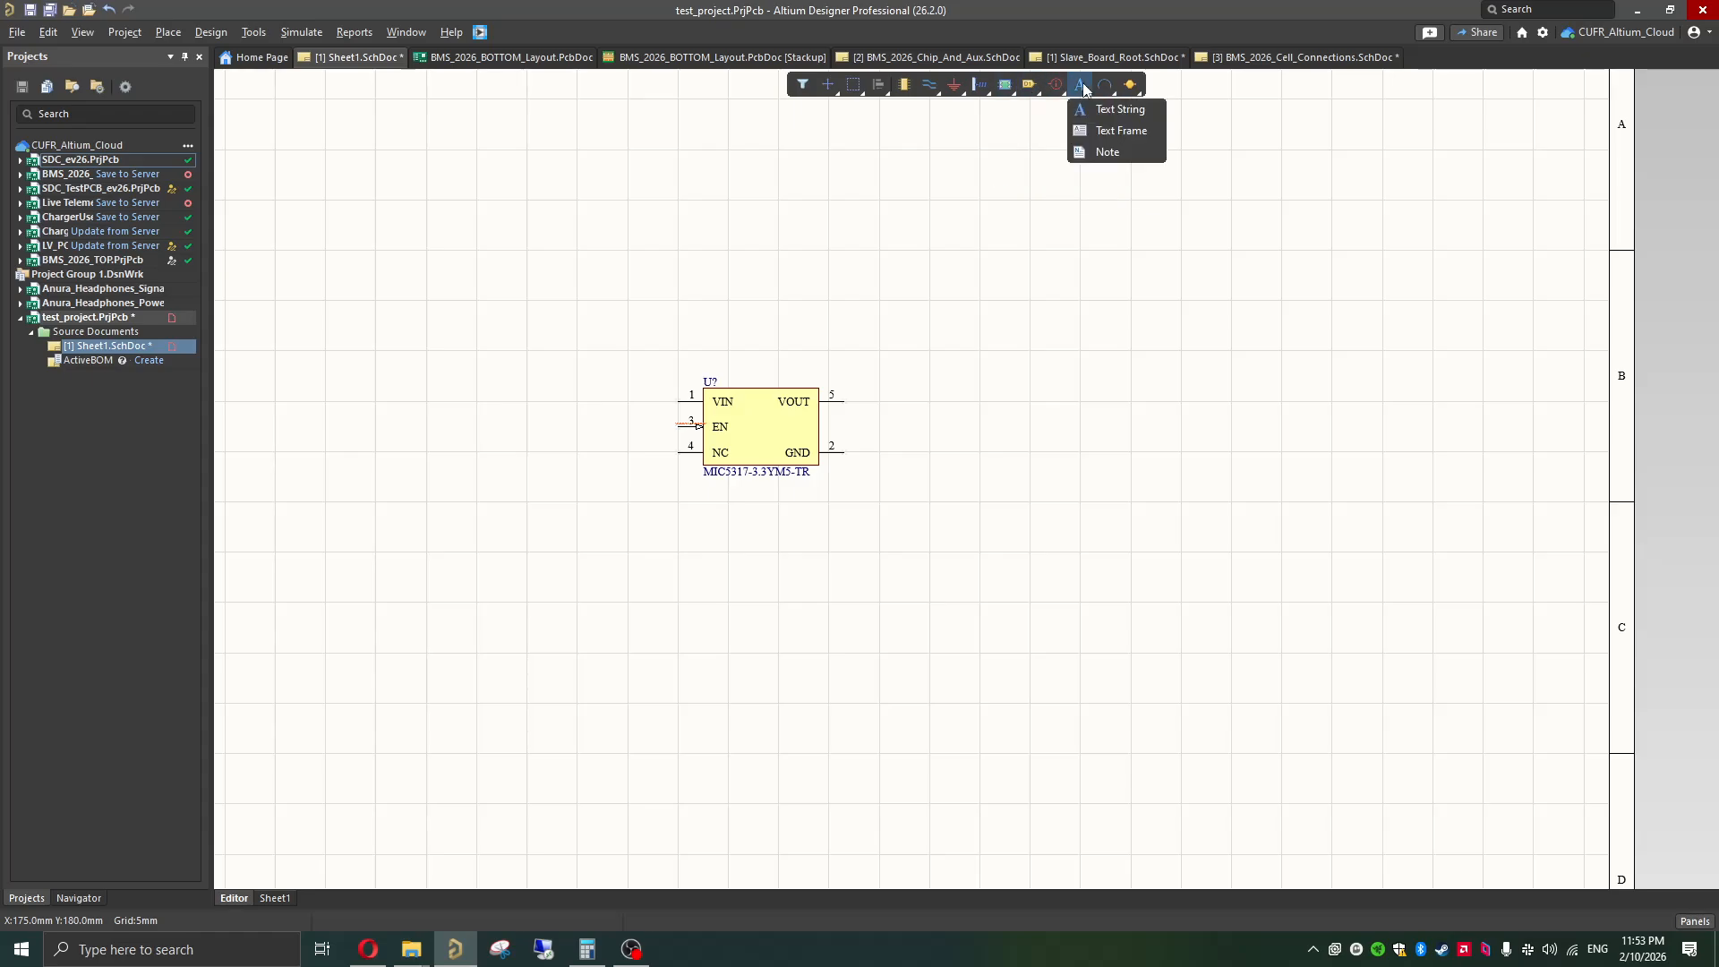
mouse_move(928, 93)
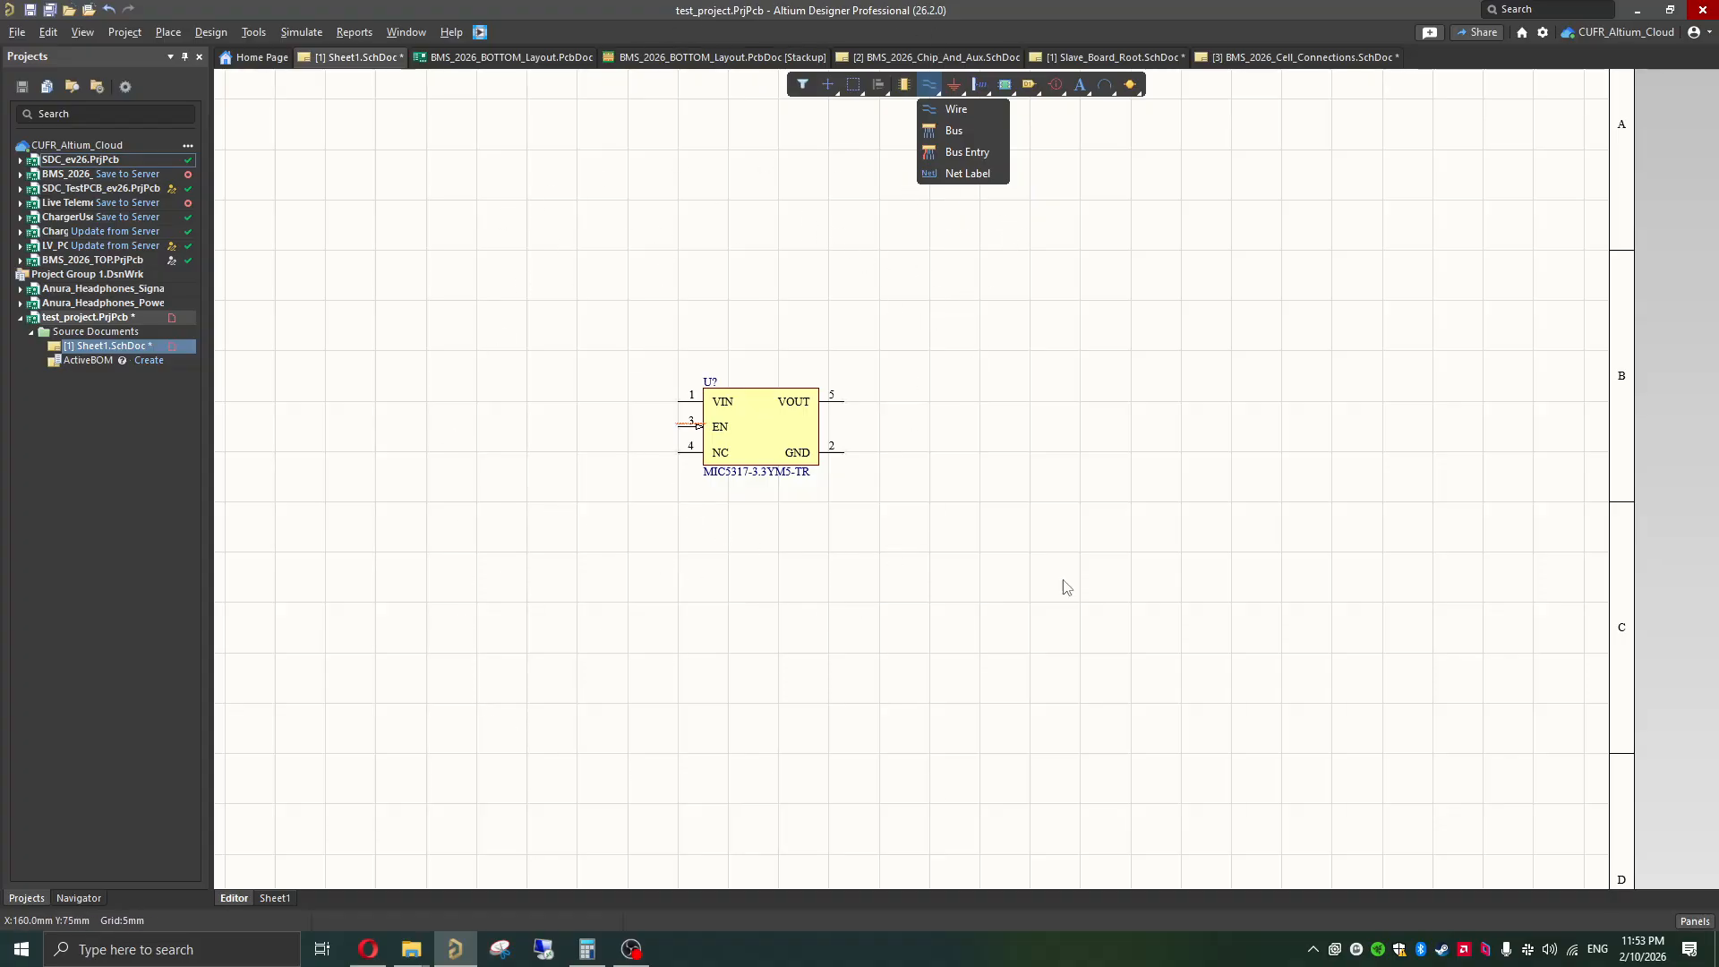
Step: Place a VCC power port above and to the left of the regulator's VIN pin
left_click(954, 84)
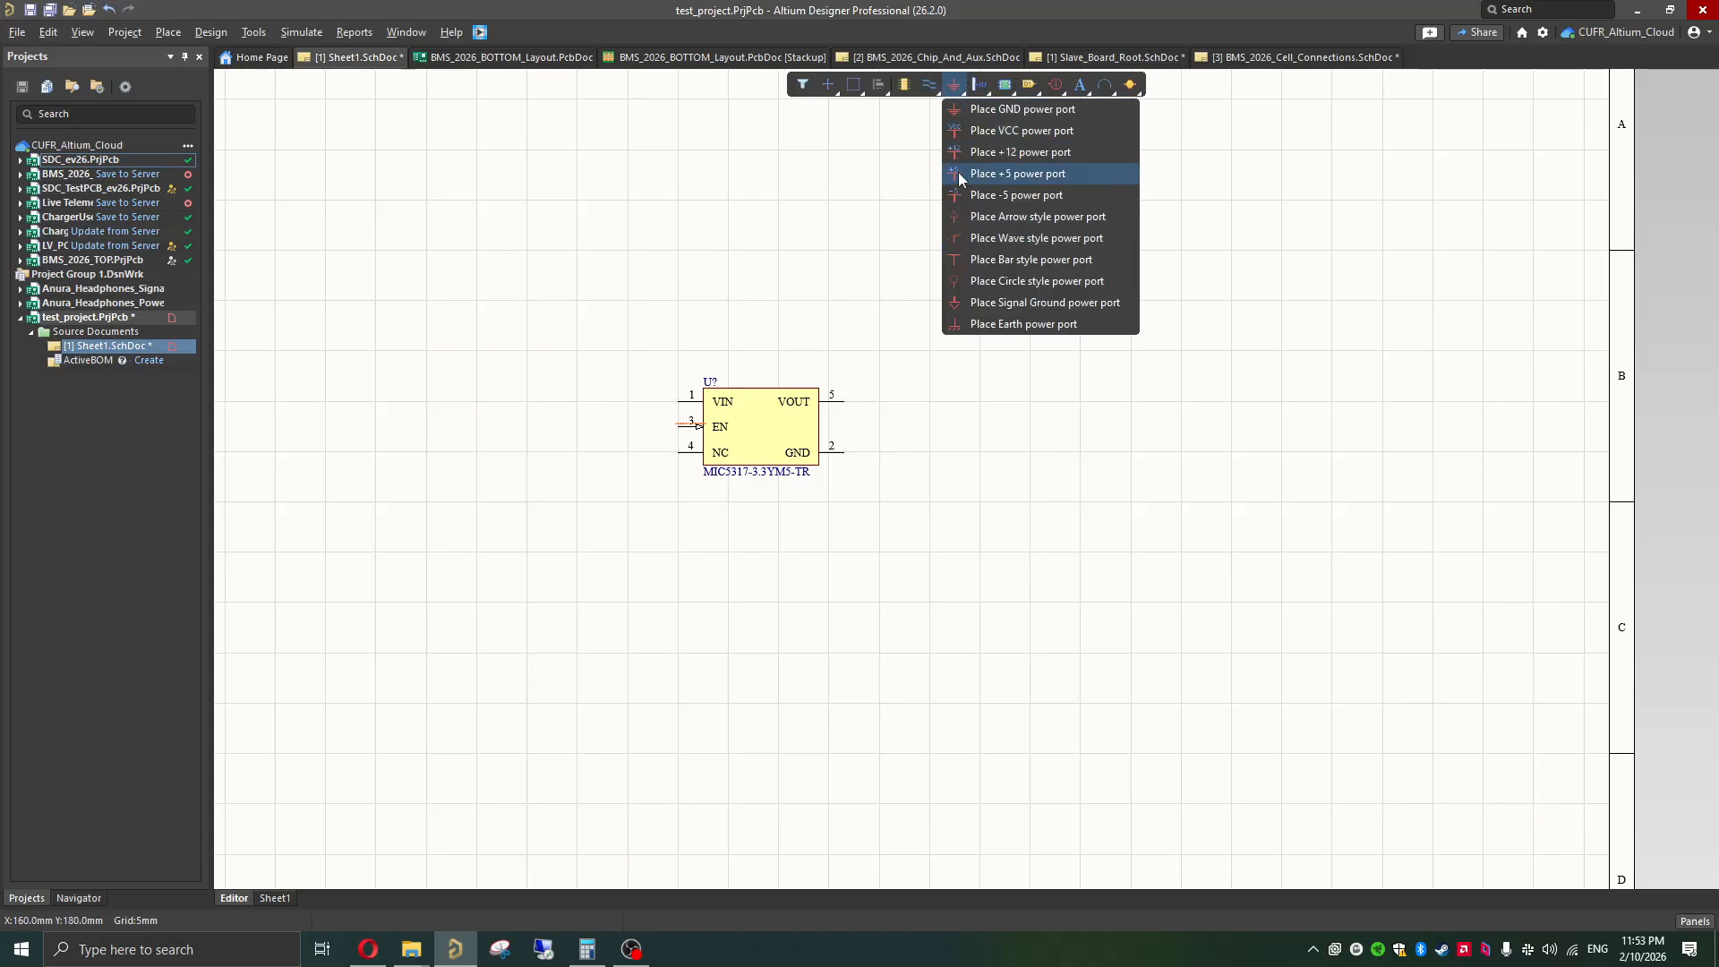
left_click(1011, 131)
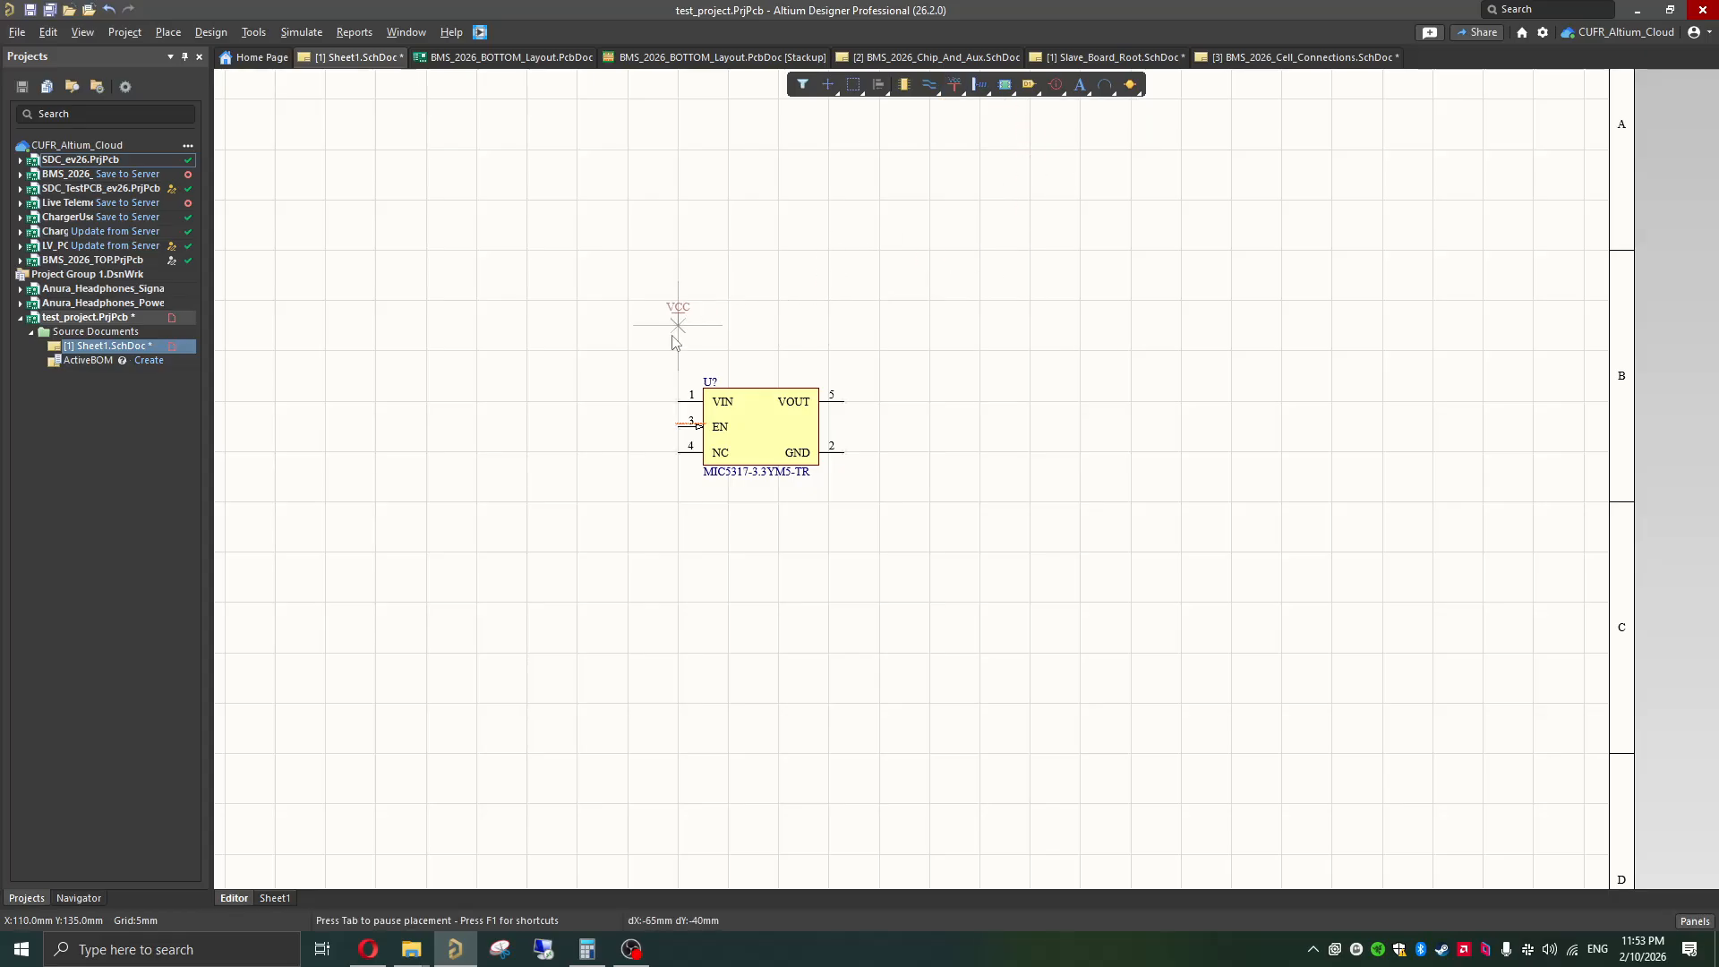
left_click(634, 384)
key("Escape")
Step: Rename the VCC power port to +BAT
scroll(643, 373, "up", 3, "ctrl")
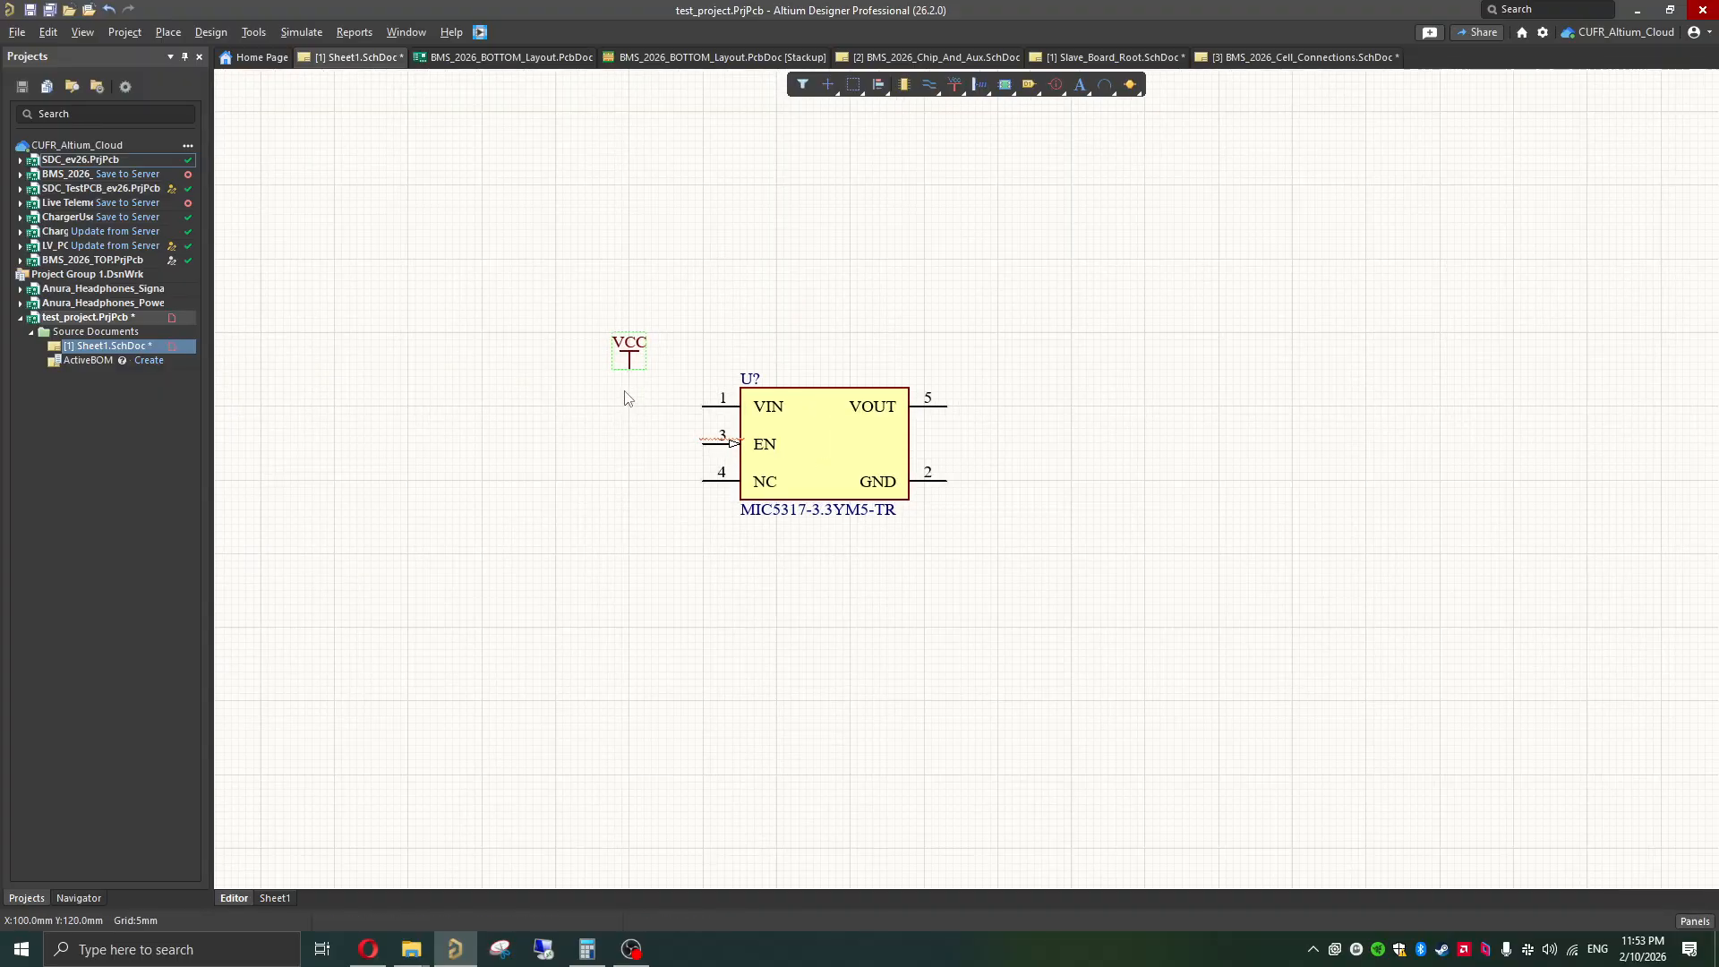
double_click(623, 347)
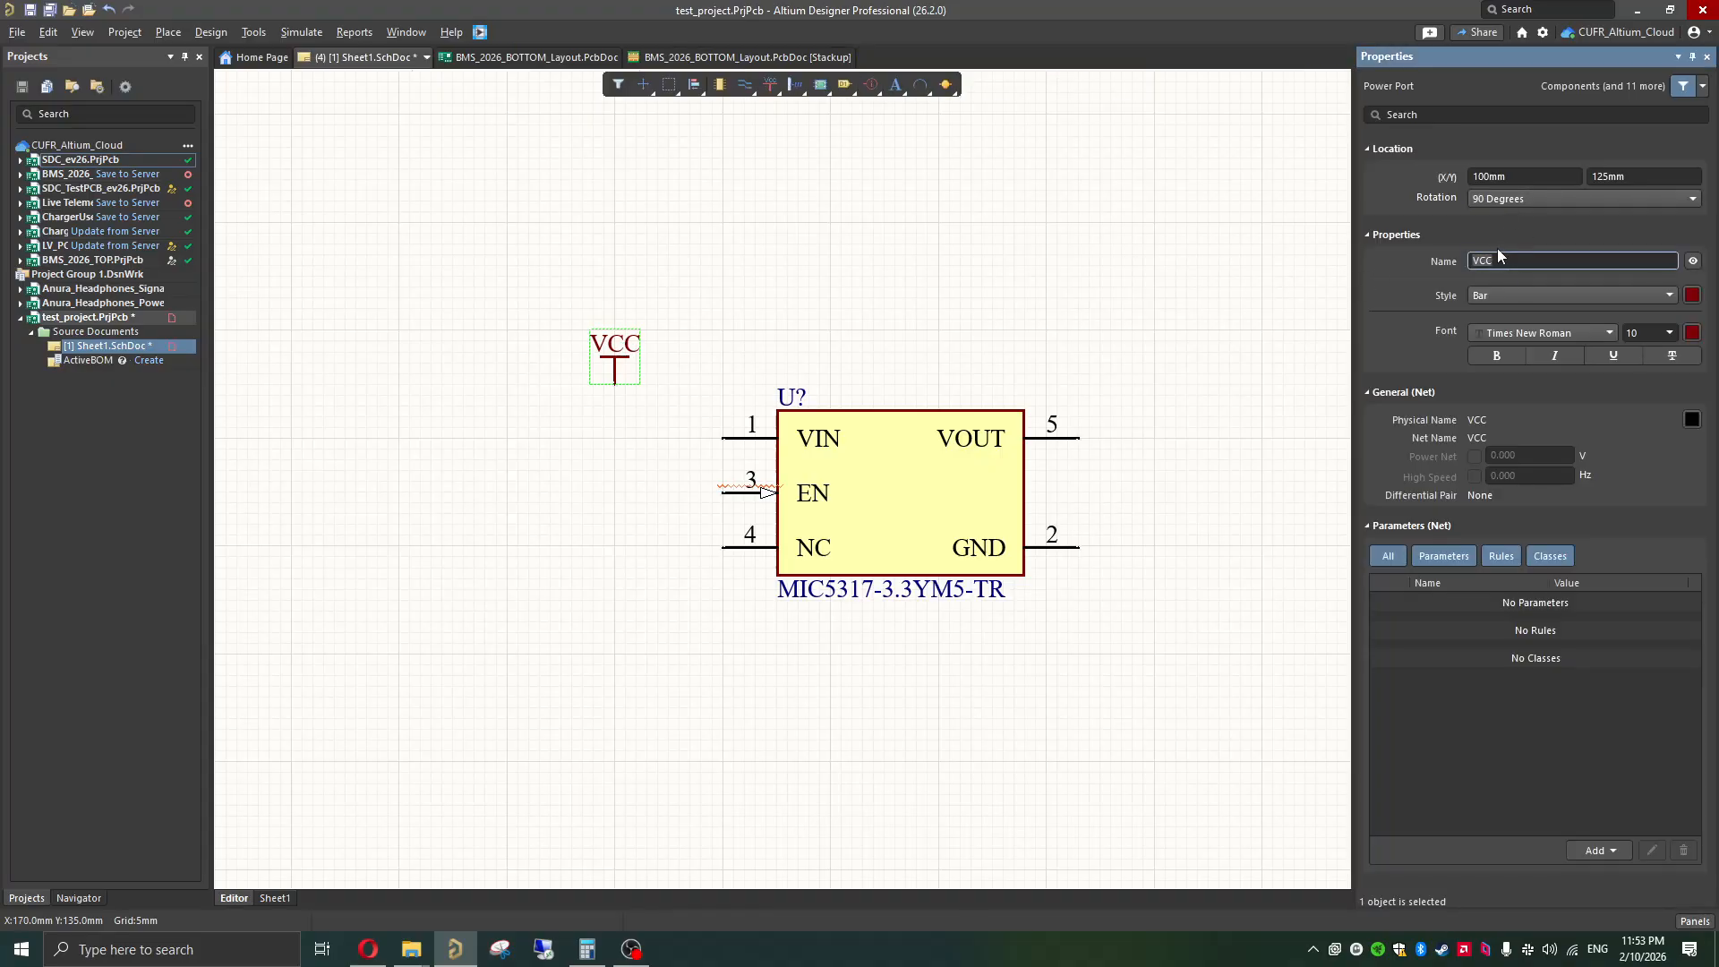
type("+BaT")
key("Return")
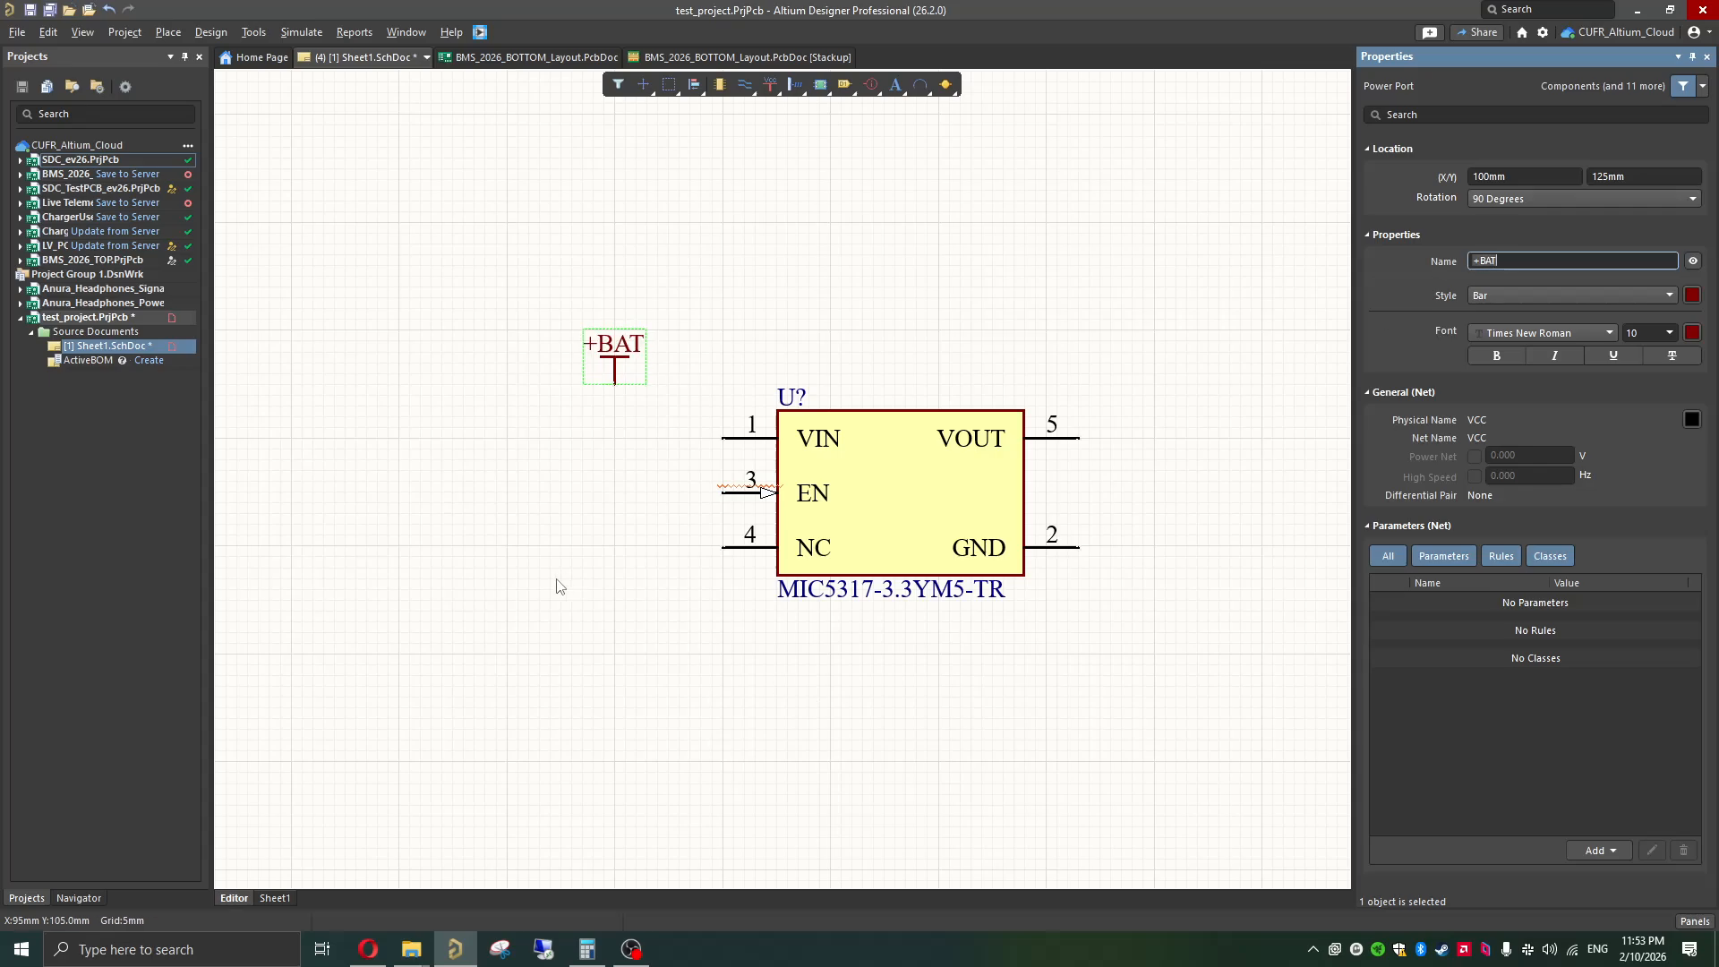
left_click(641, 545)
Step: Wire the +BAT power port to the regulator's VIN pin with a single right-angle bend
key("ctrl+w")
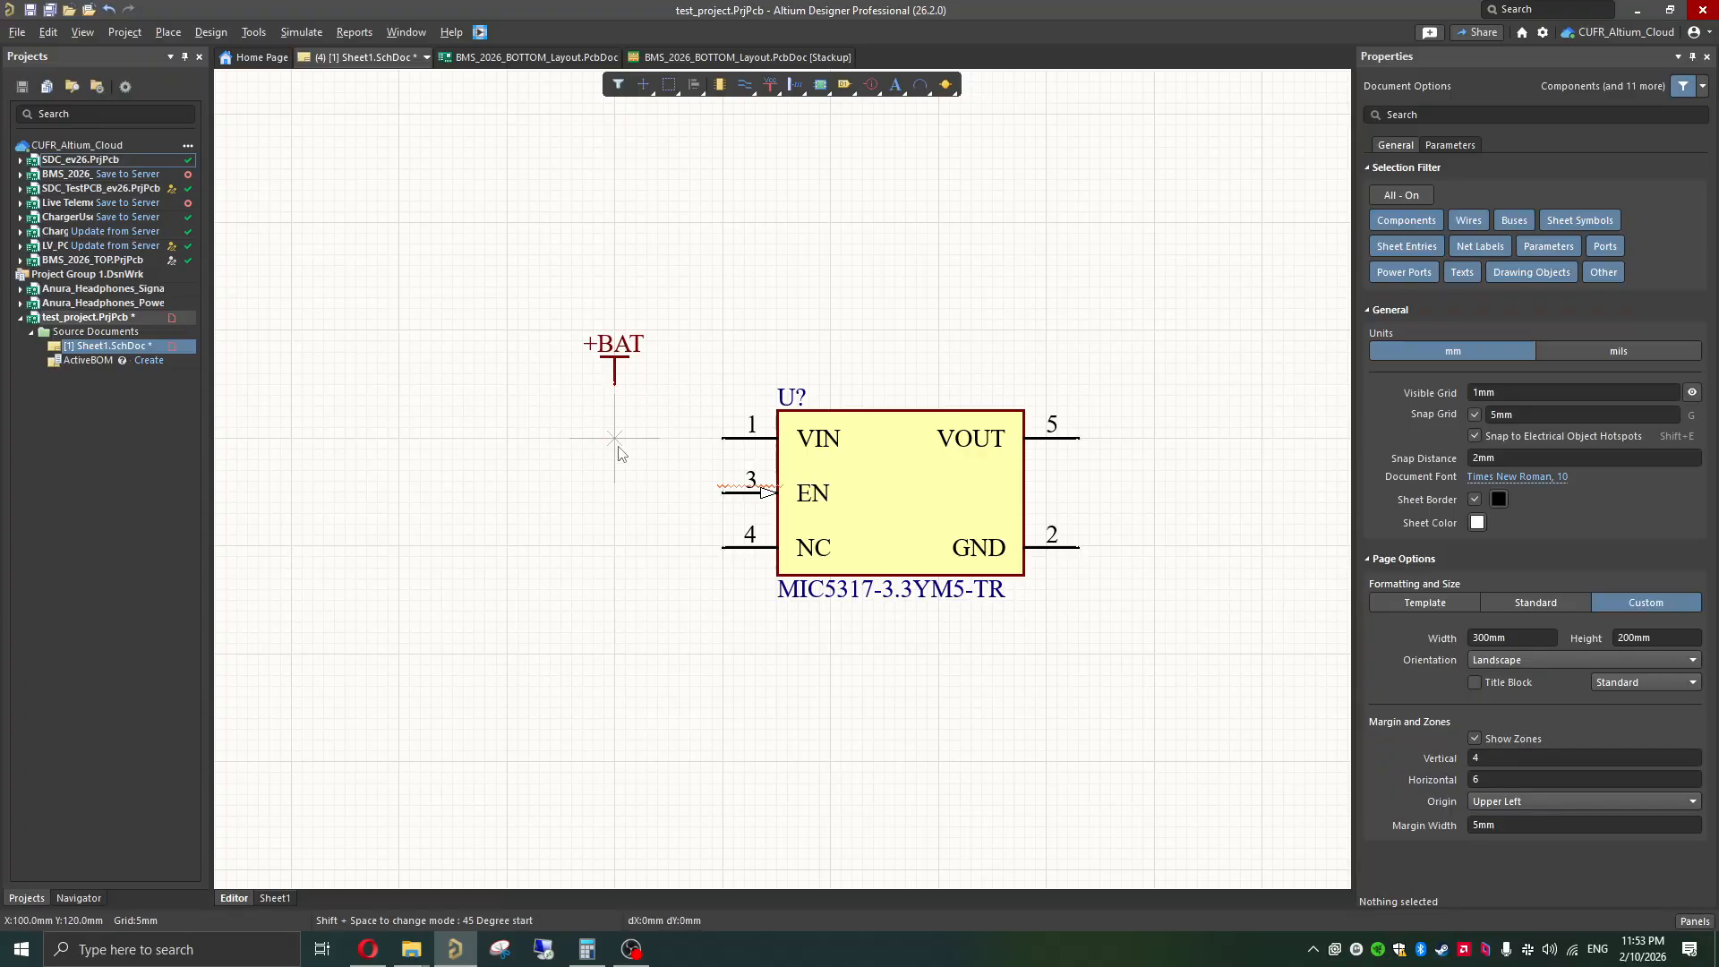
left_click(614, 384)
left_click(722, 438)
key("Escape")
left_click(675, 389)
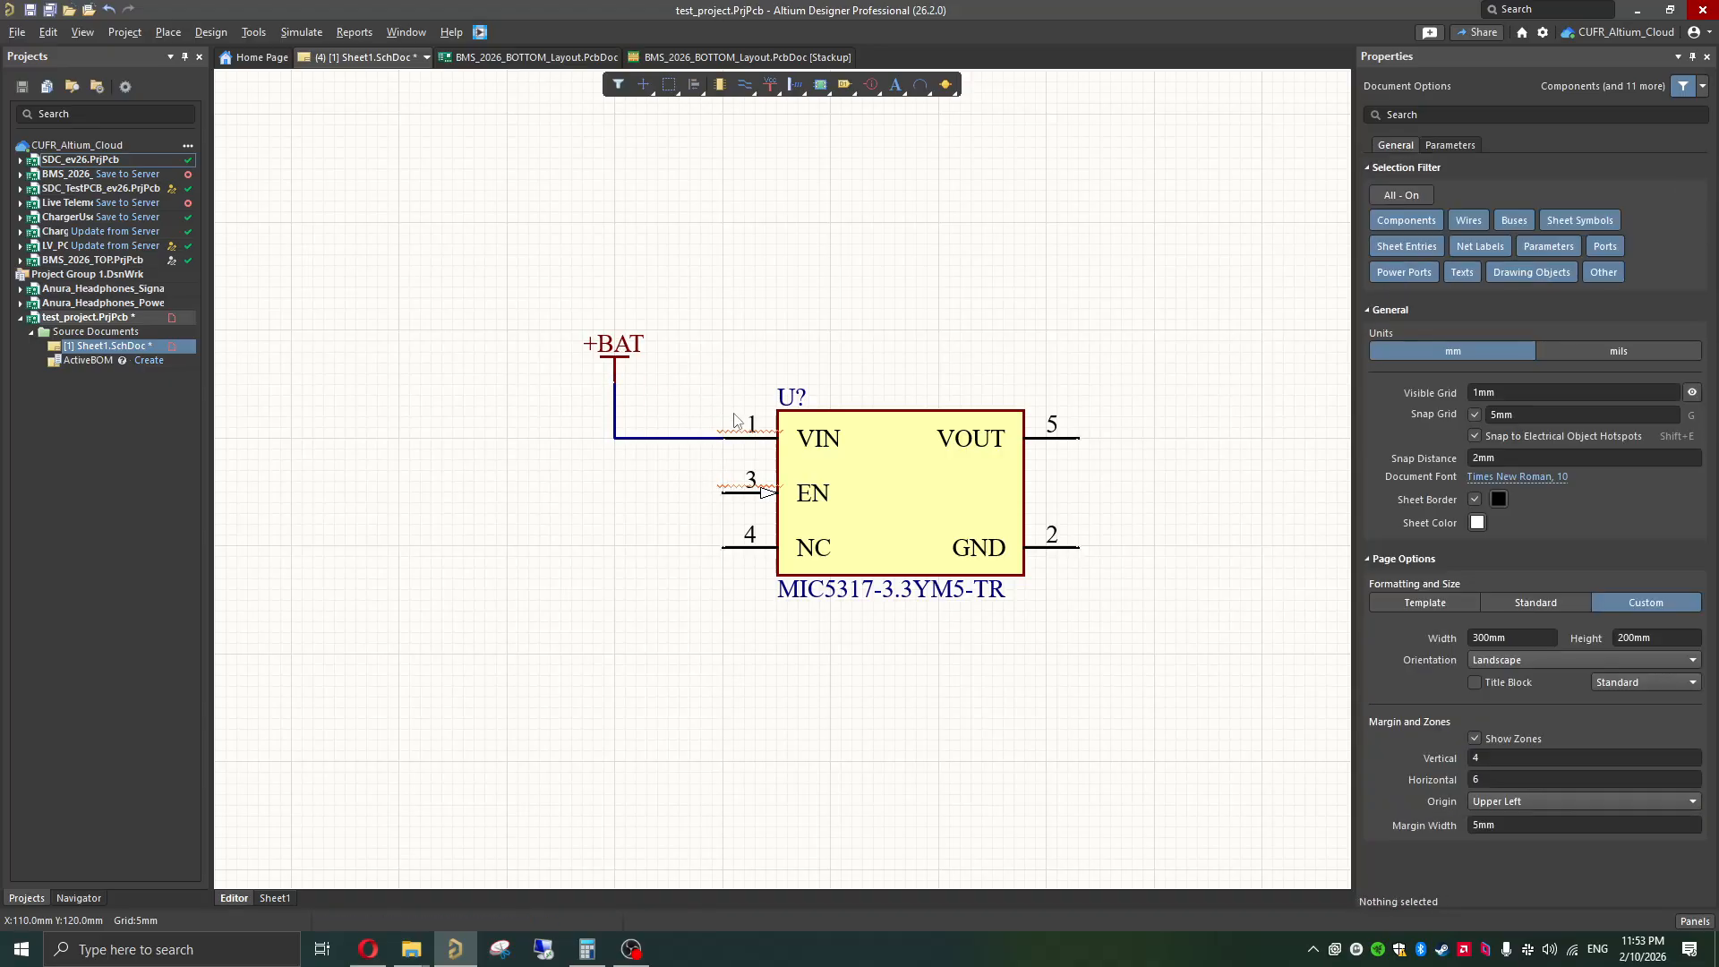
scroll(752, 498, "right", 3, "shift")
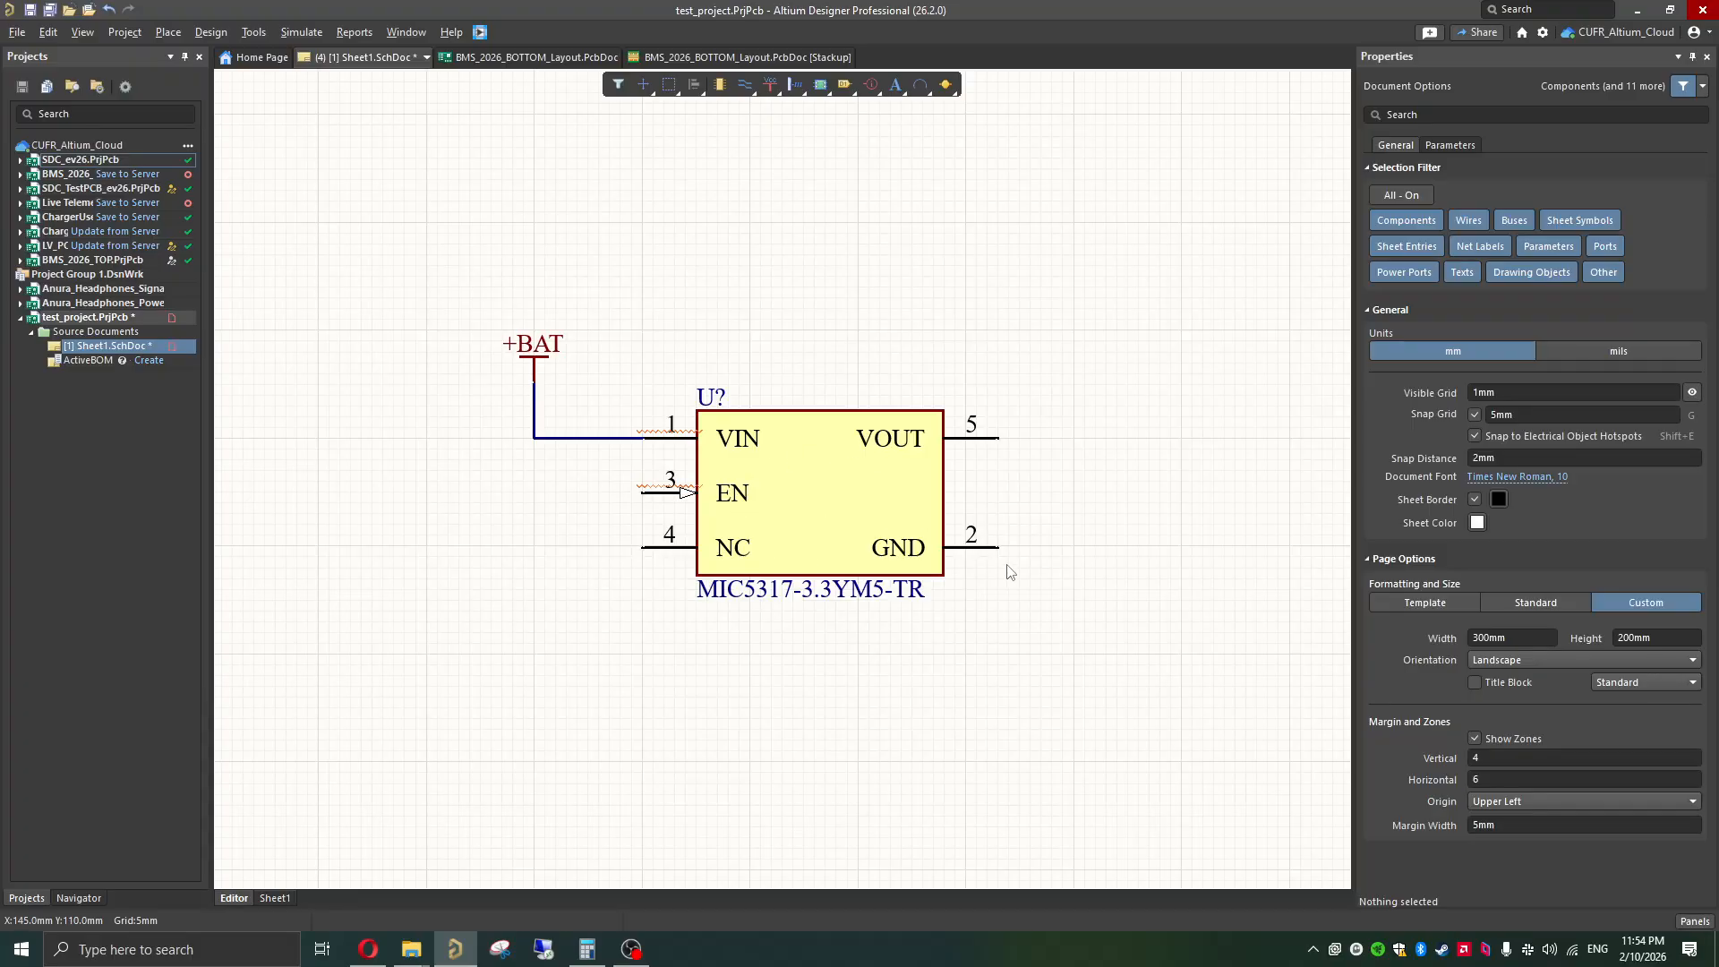
scroll(956, 564, "down", 2, "ctrl")
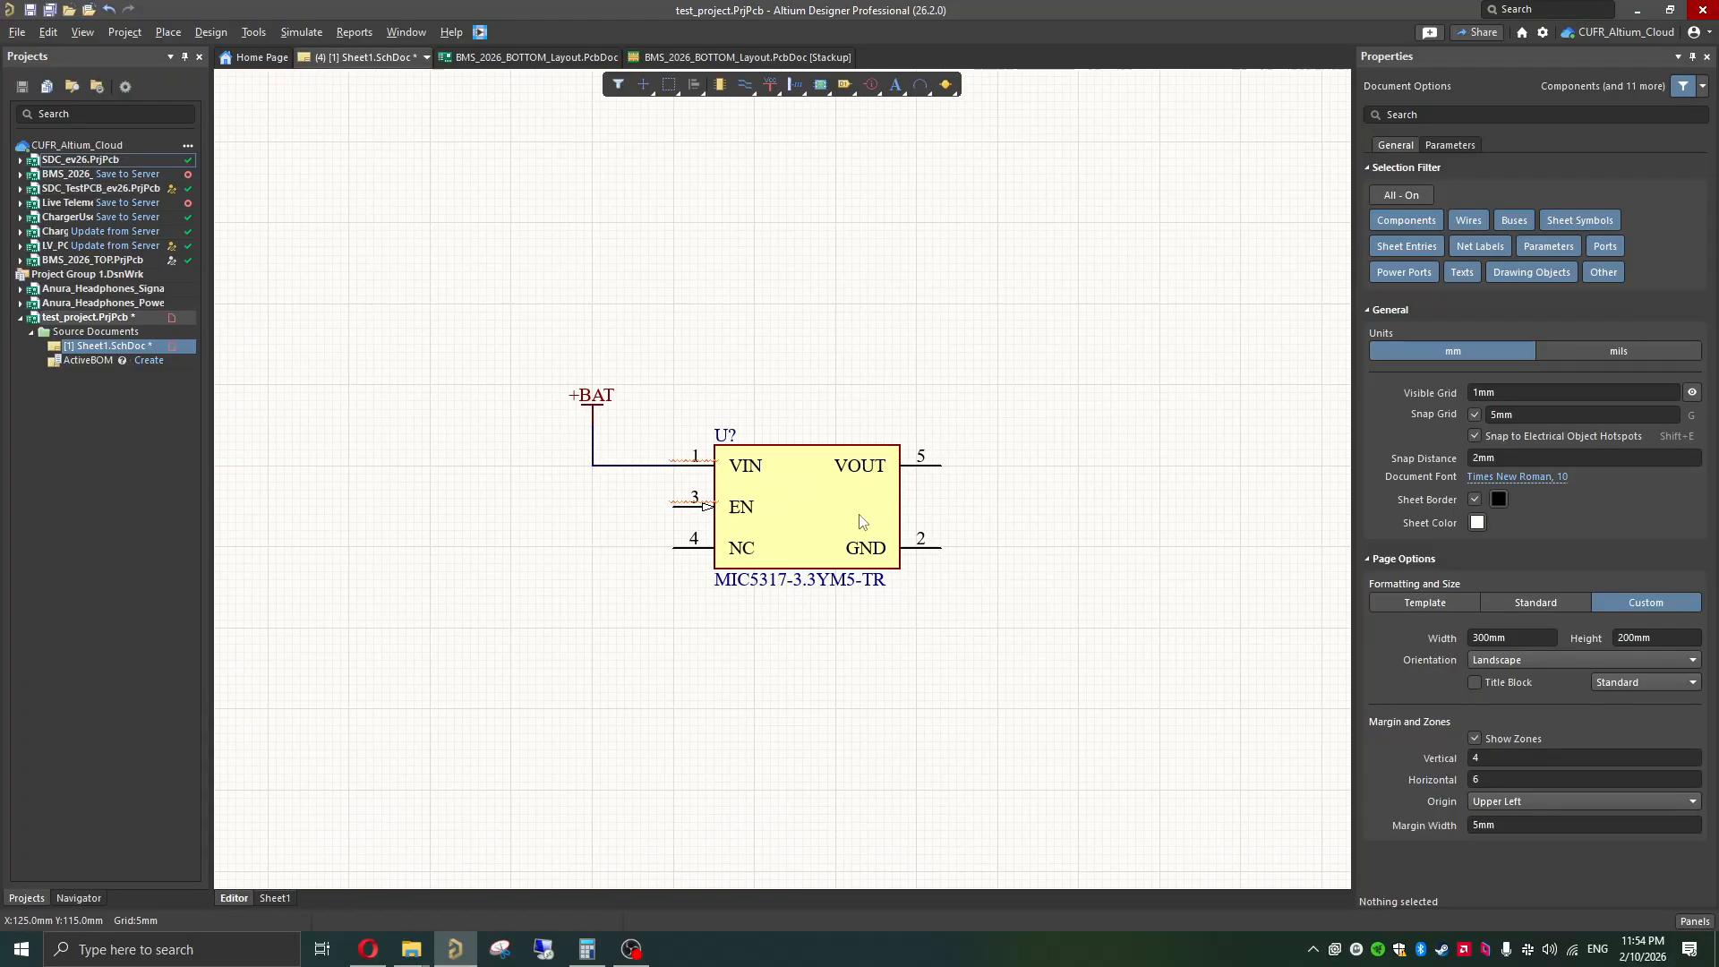
Step: Place a GND power port below and to the right of the regulator's GND pin
left_click(768, 82)
left_click(797, 110)
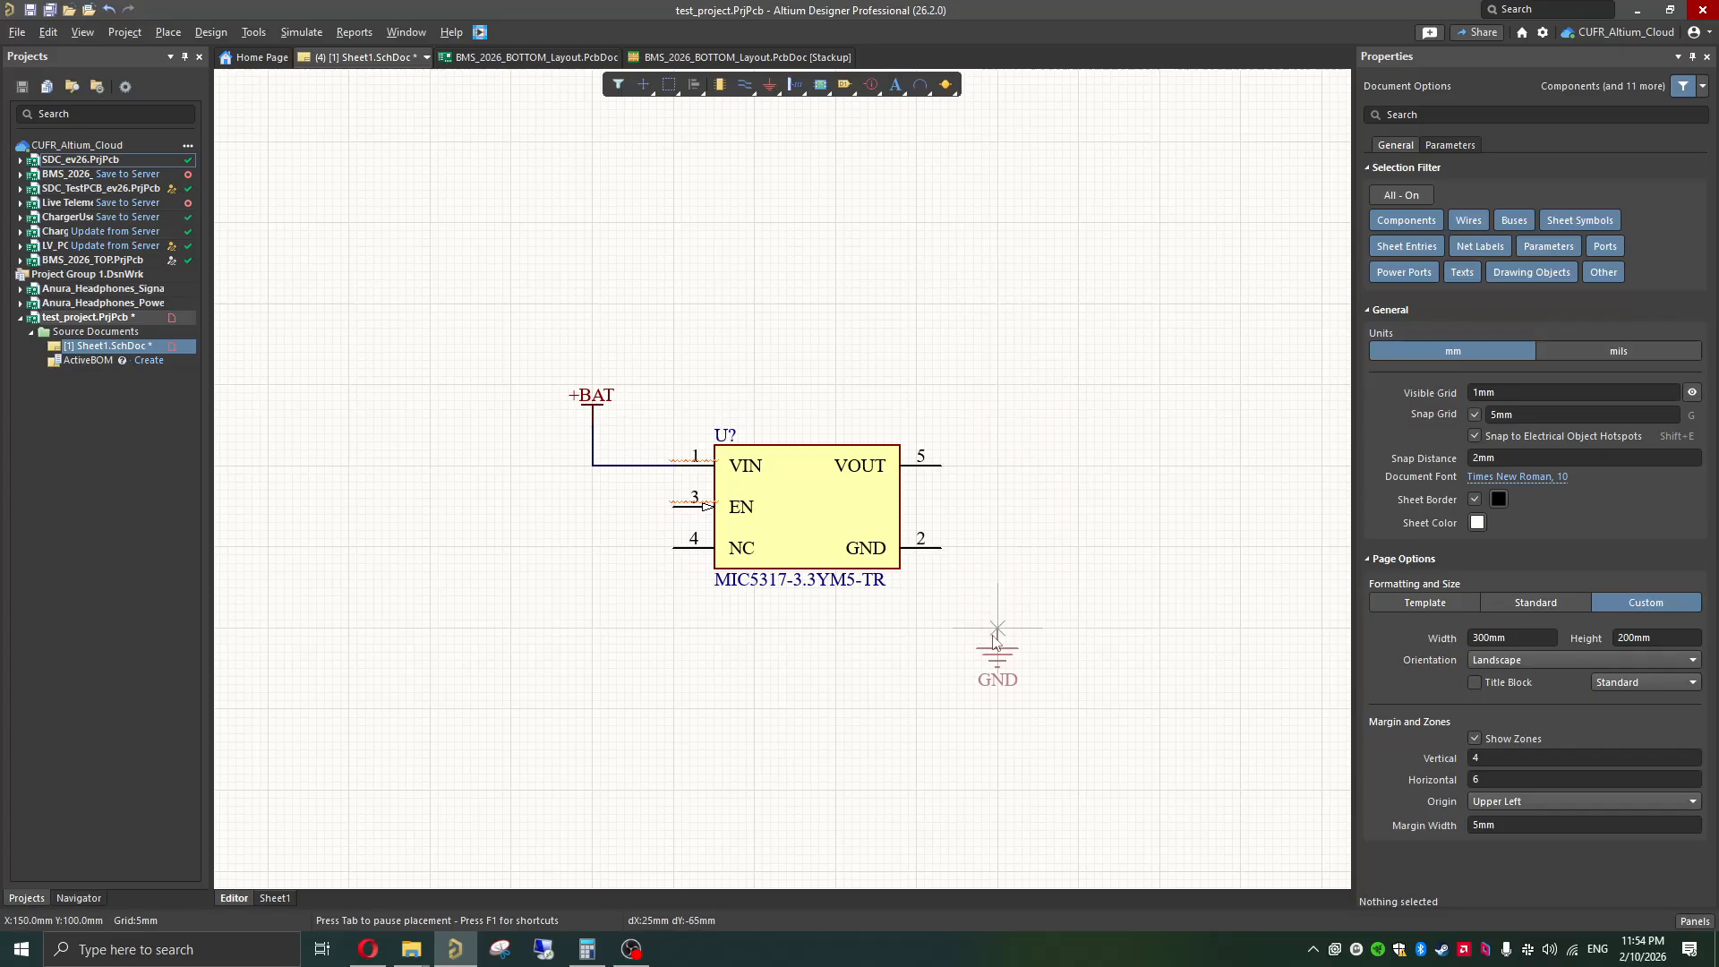
left_click(996, 628)
key("Escape")
Step: Wire the regulator's GND pin to the GND power port with a single right-angle bend
key("ctrl+w")
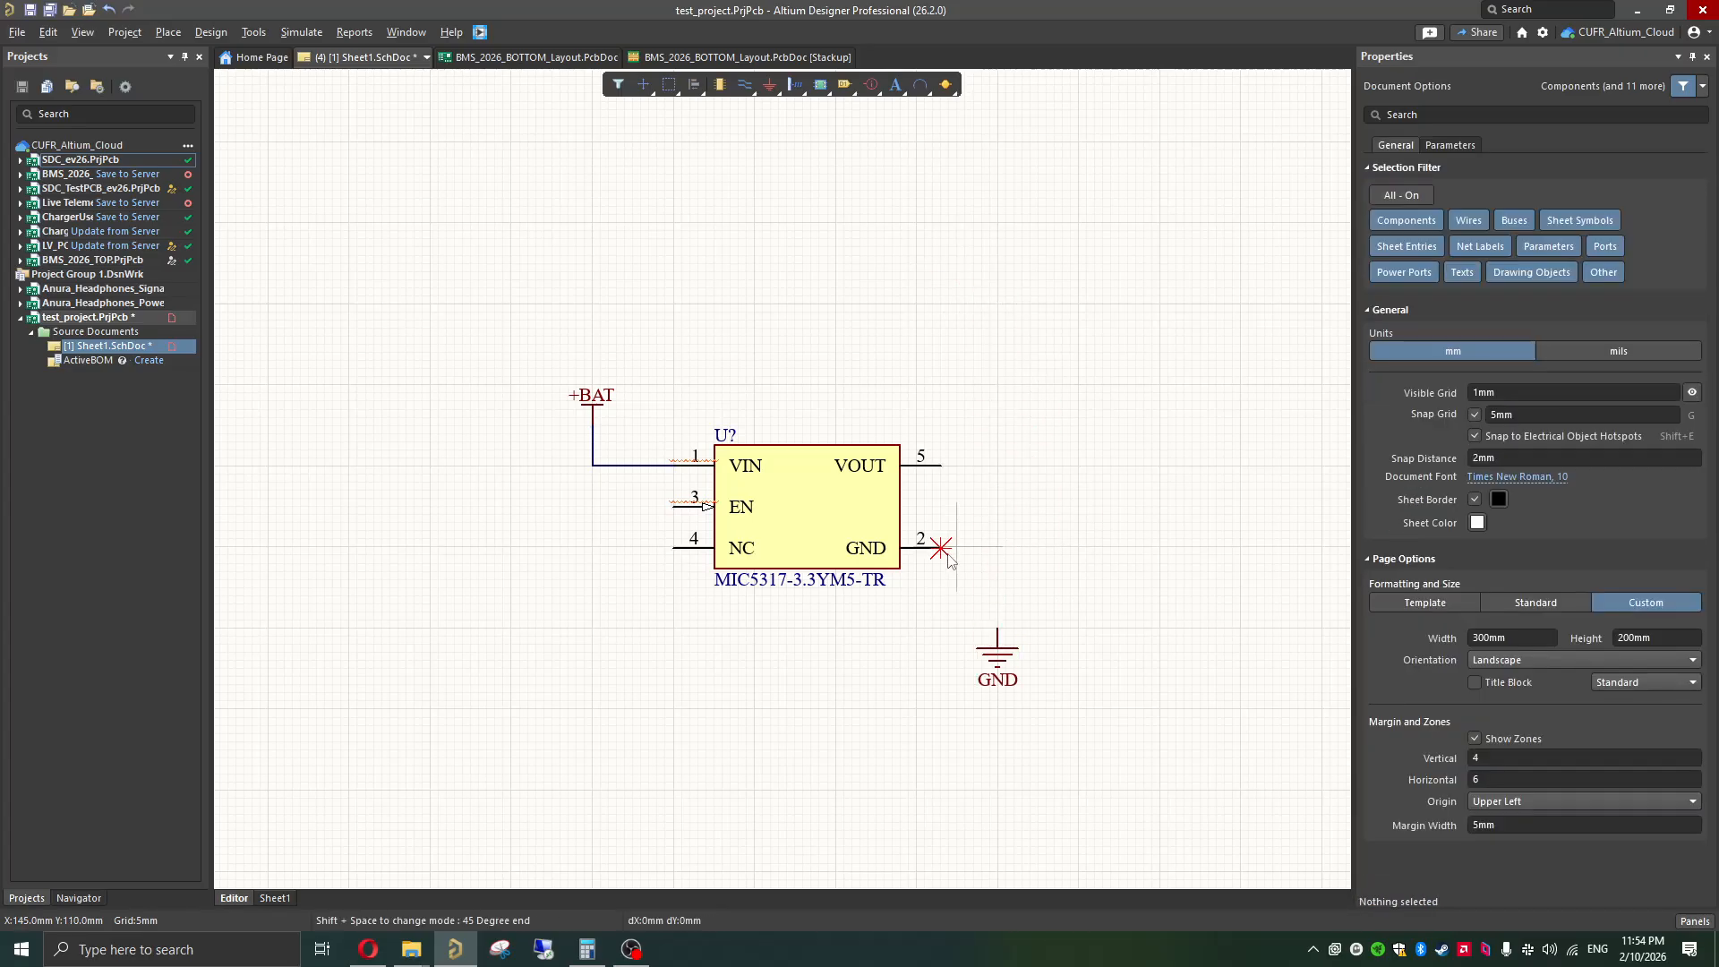
left_click(940, 547)
left_click(997, 630)
key("Escape")
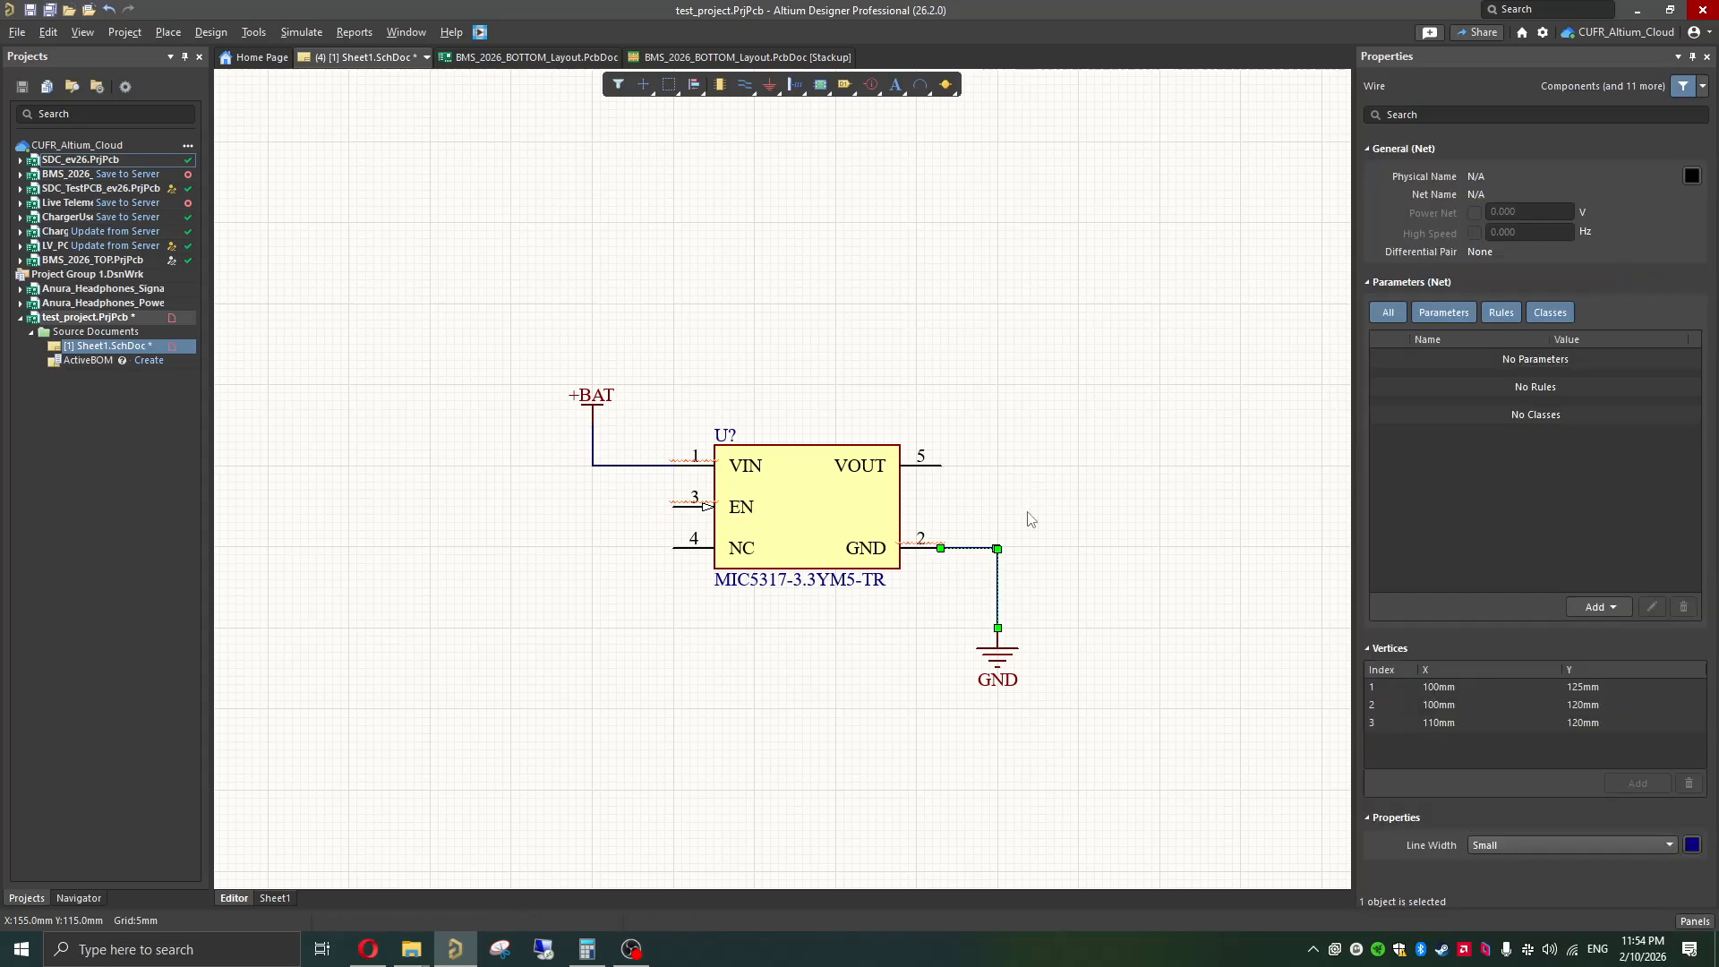
left_click(1020, 430)
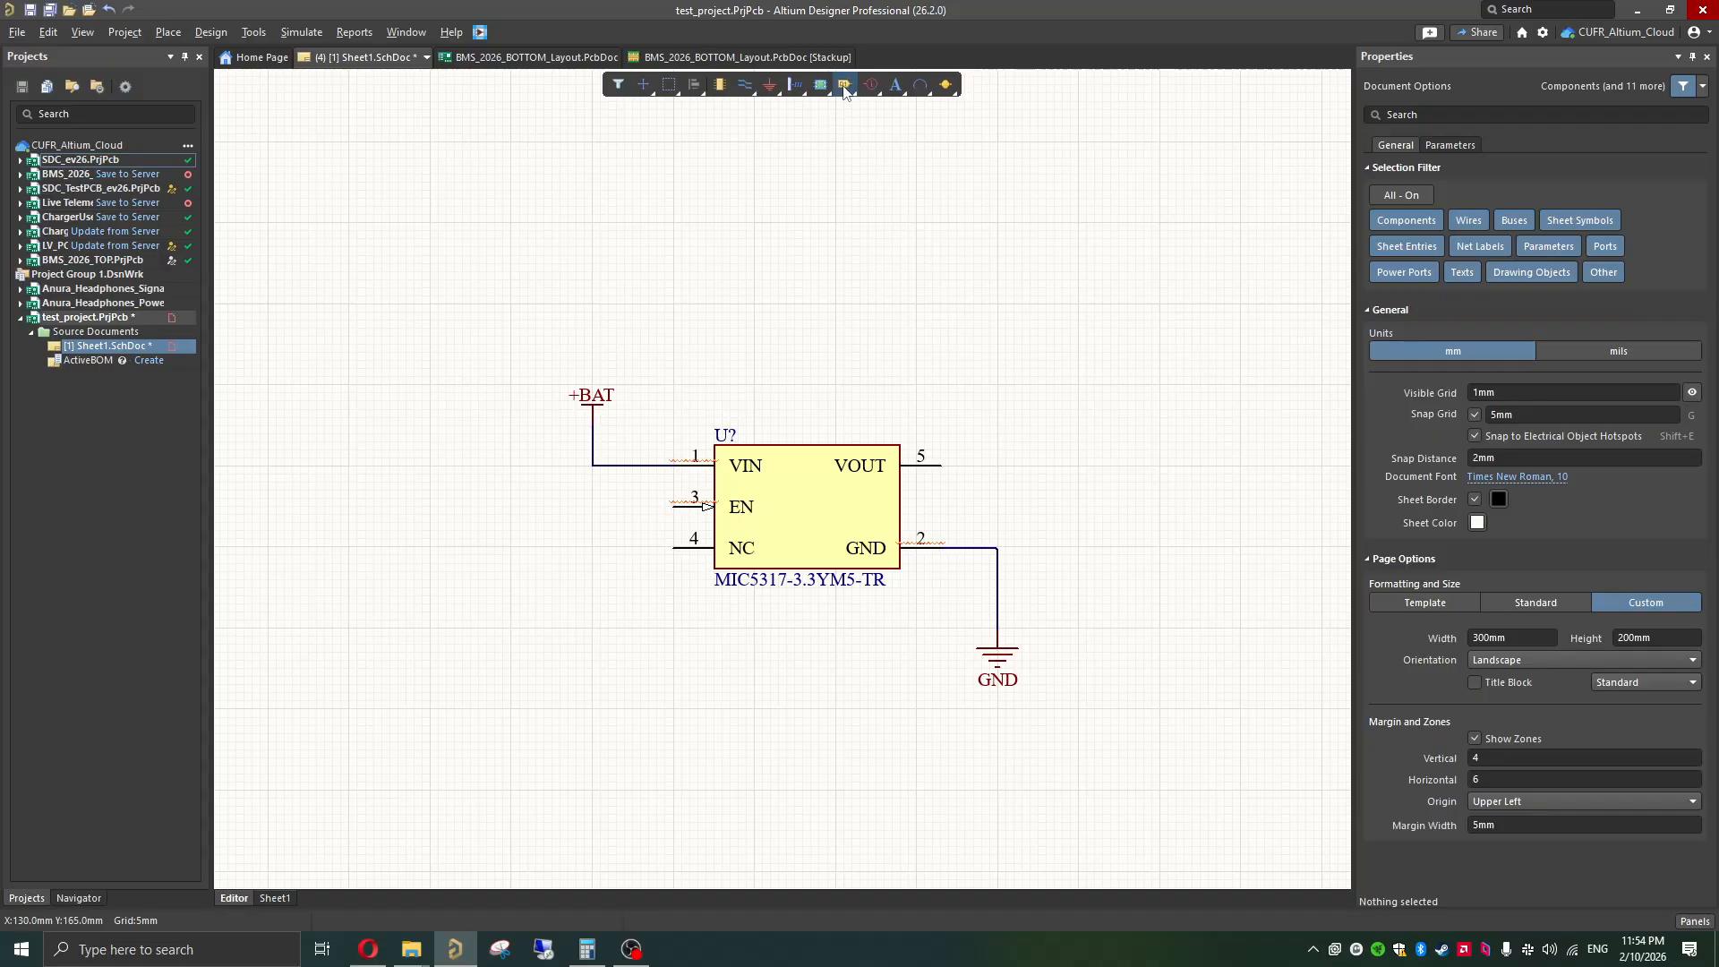
Step: Place a VCC power port to the right of the regulator's VOUT pin, level with the pin
right_click(772, 95)
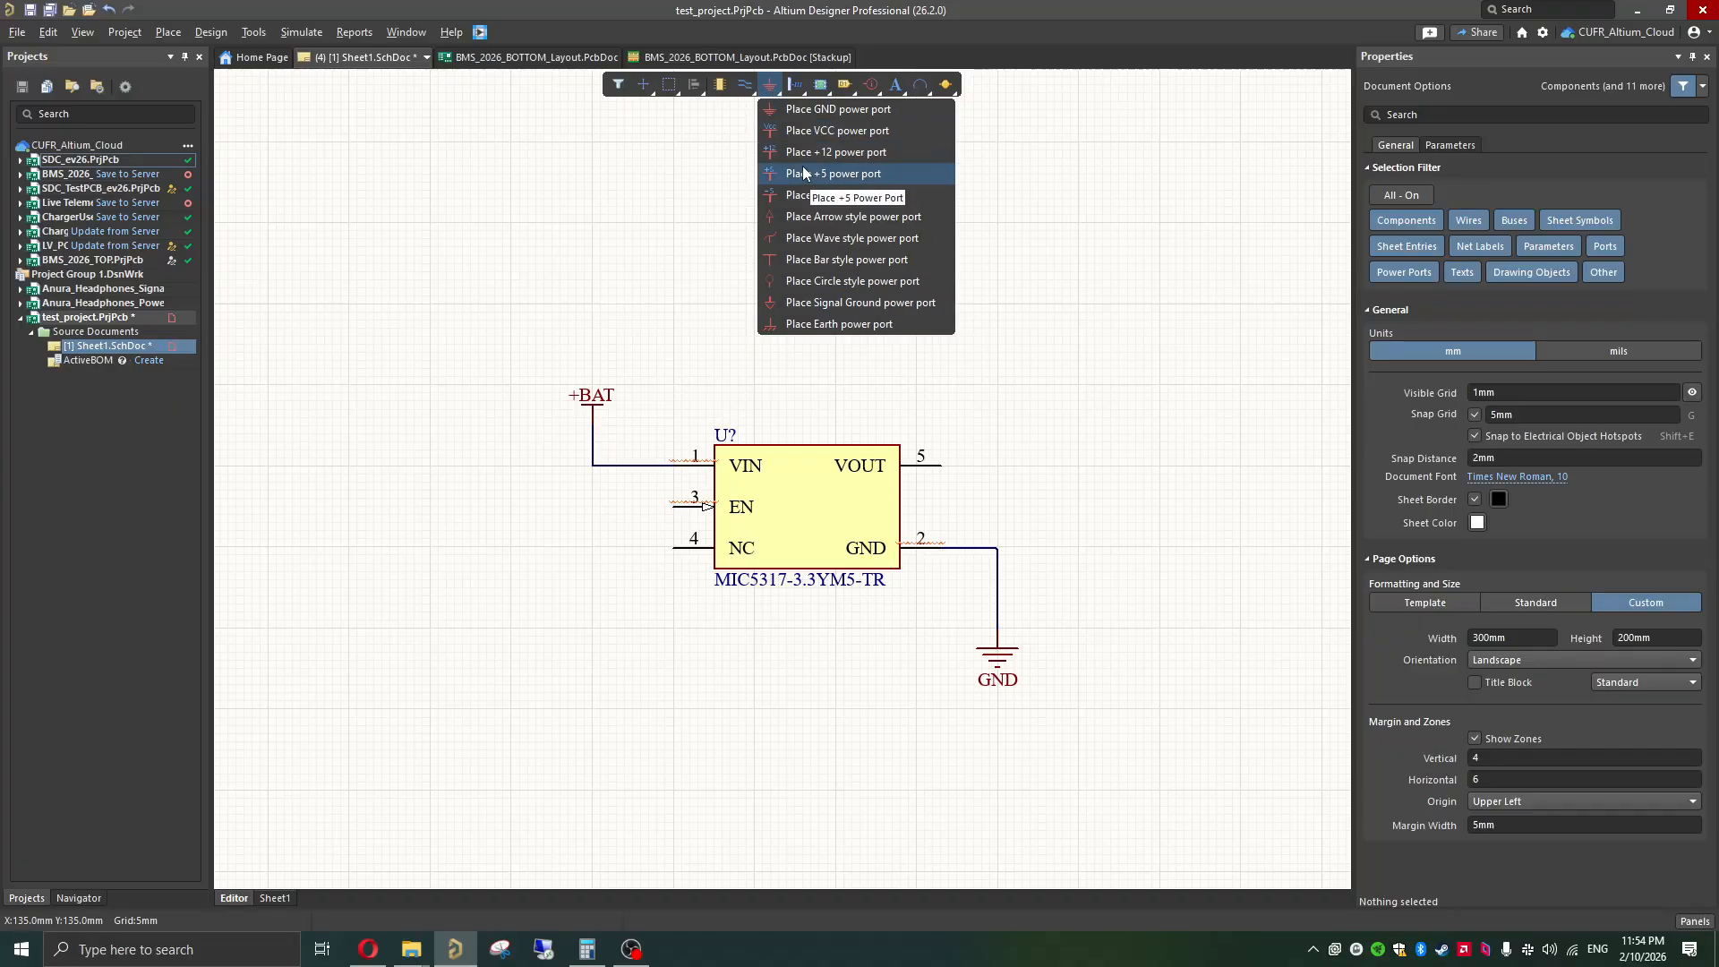
left_click(818, 134)
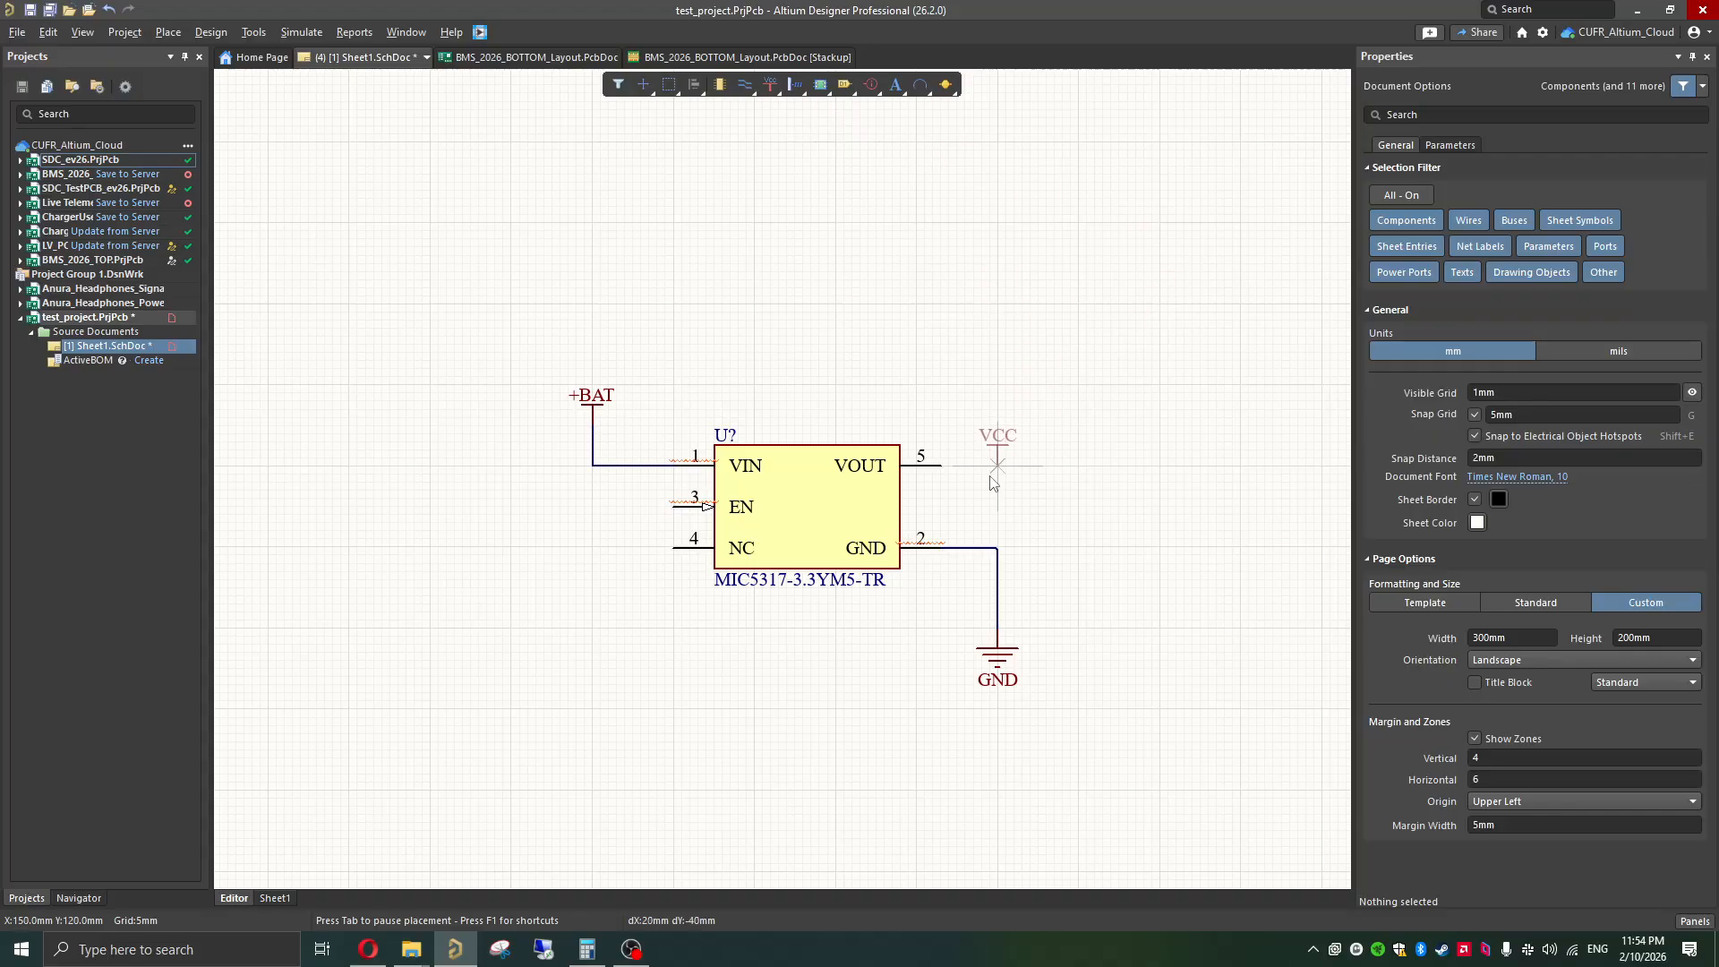
key("Tab")
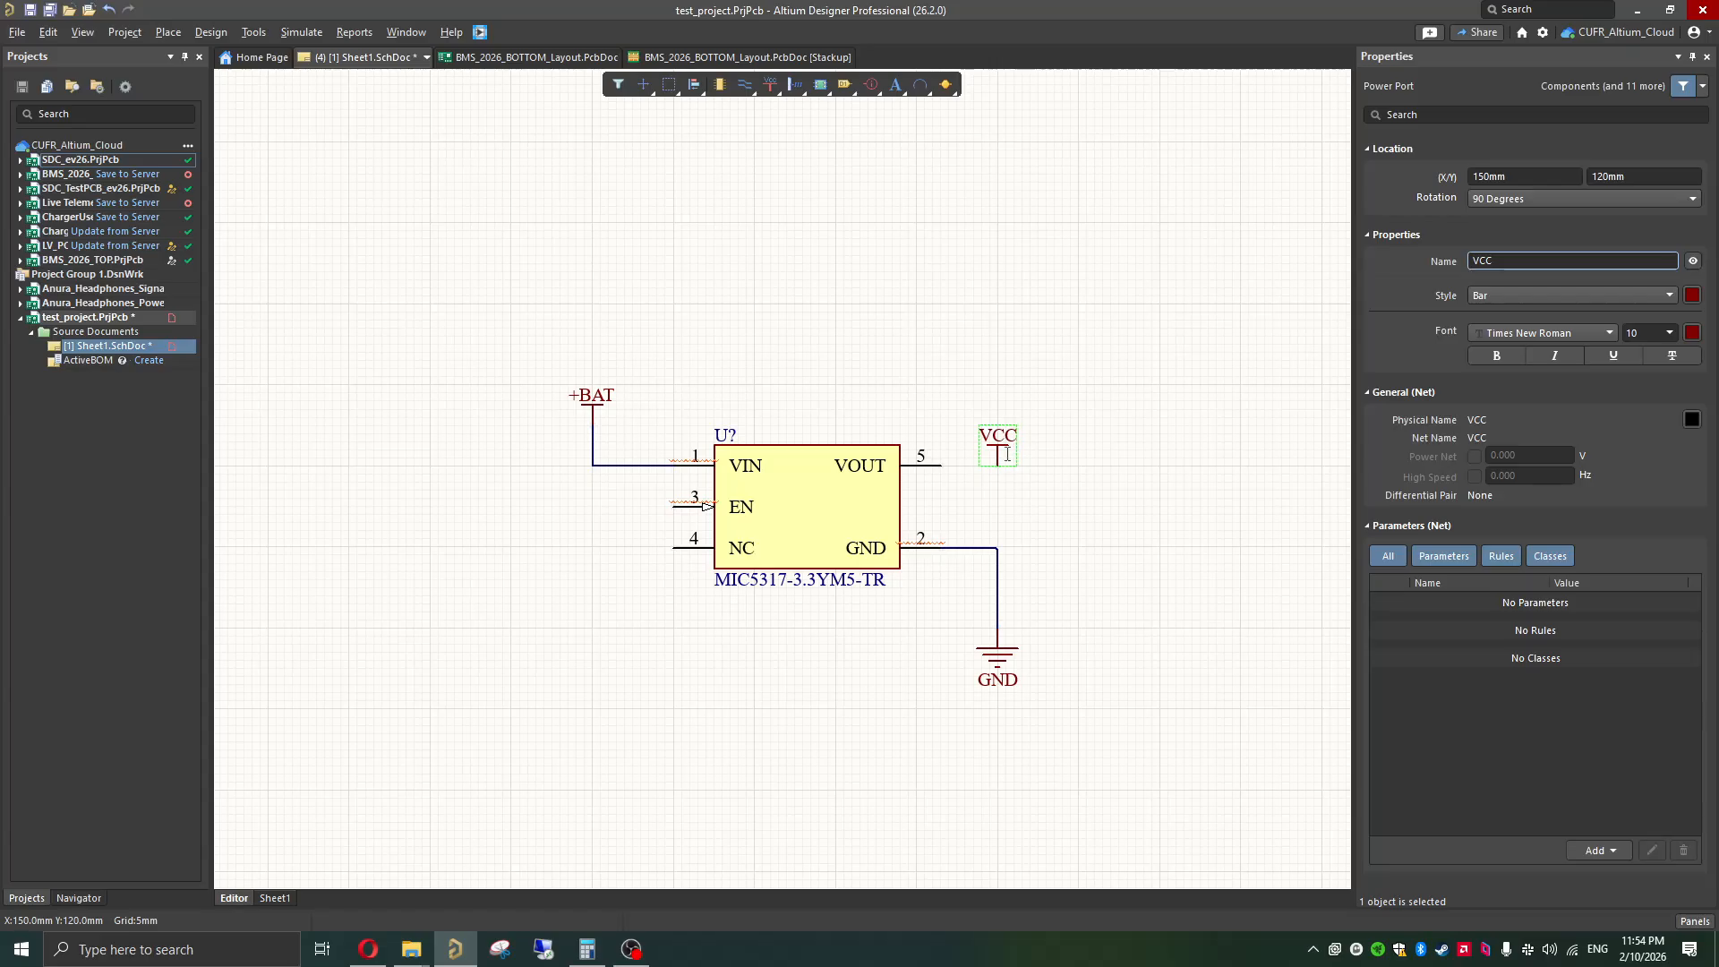
left_click(824, 508)
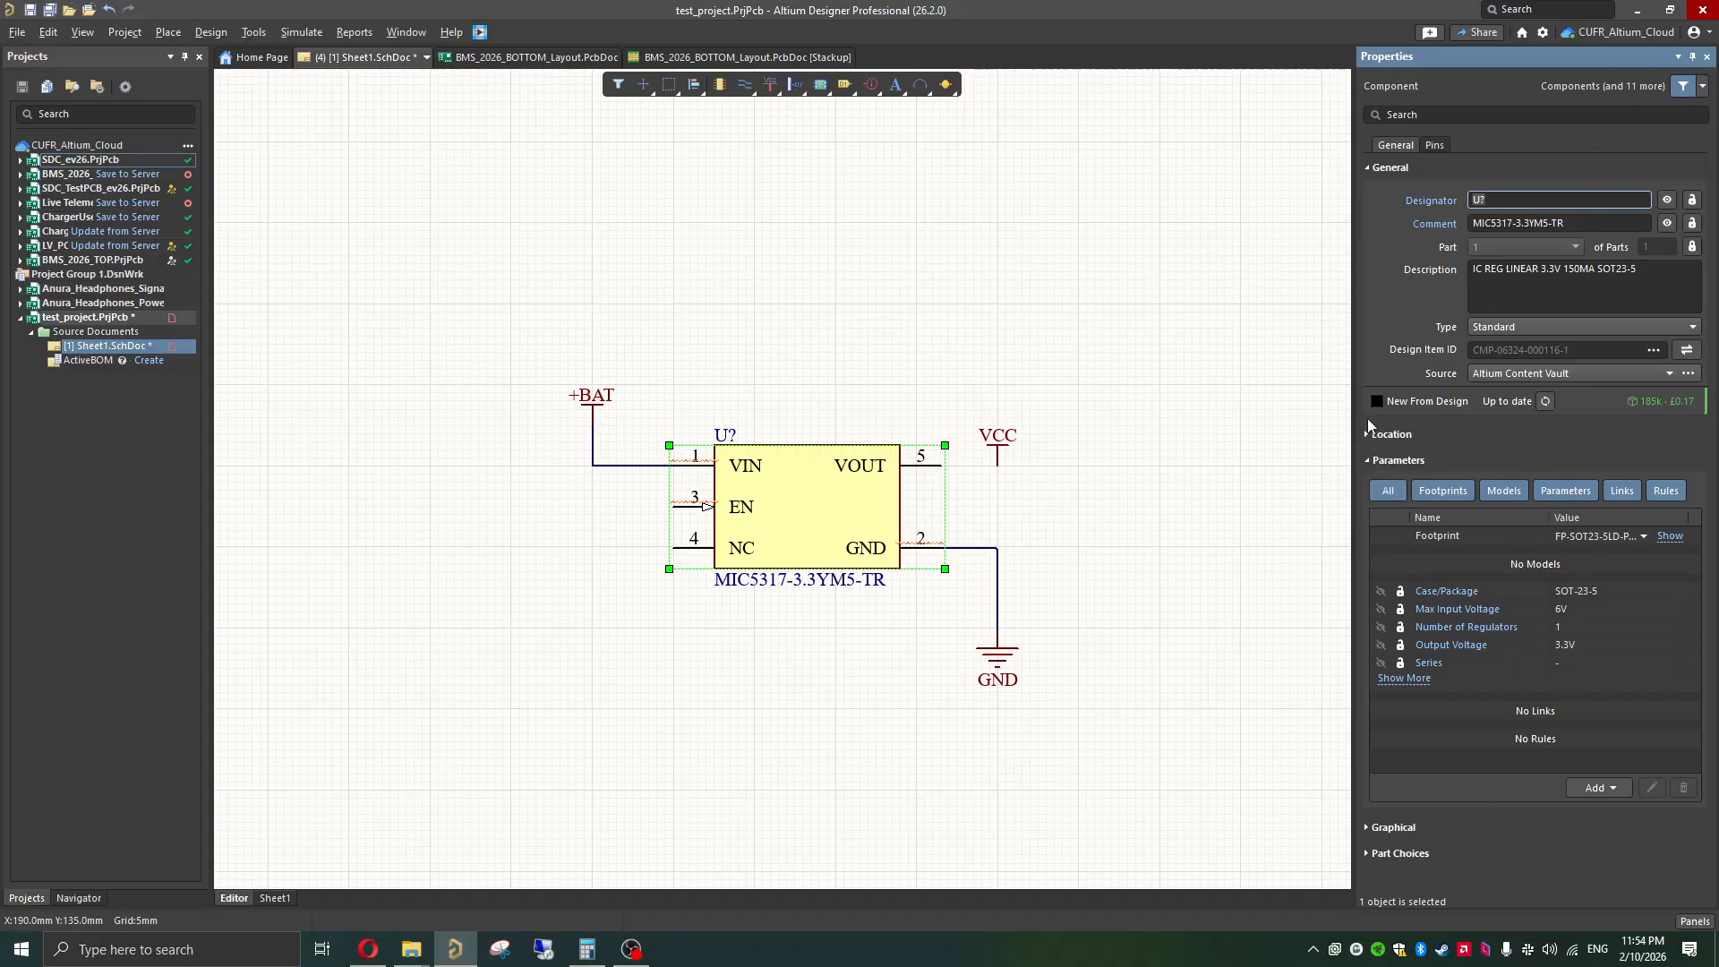
left_click(1103, 345)
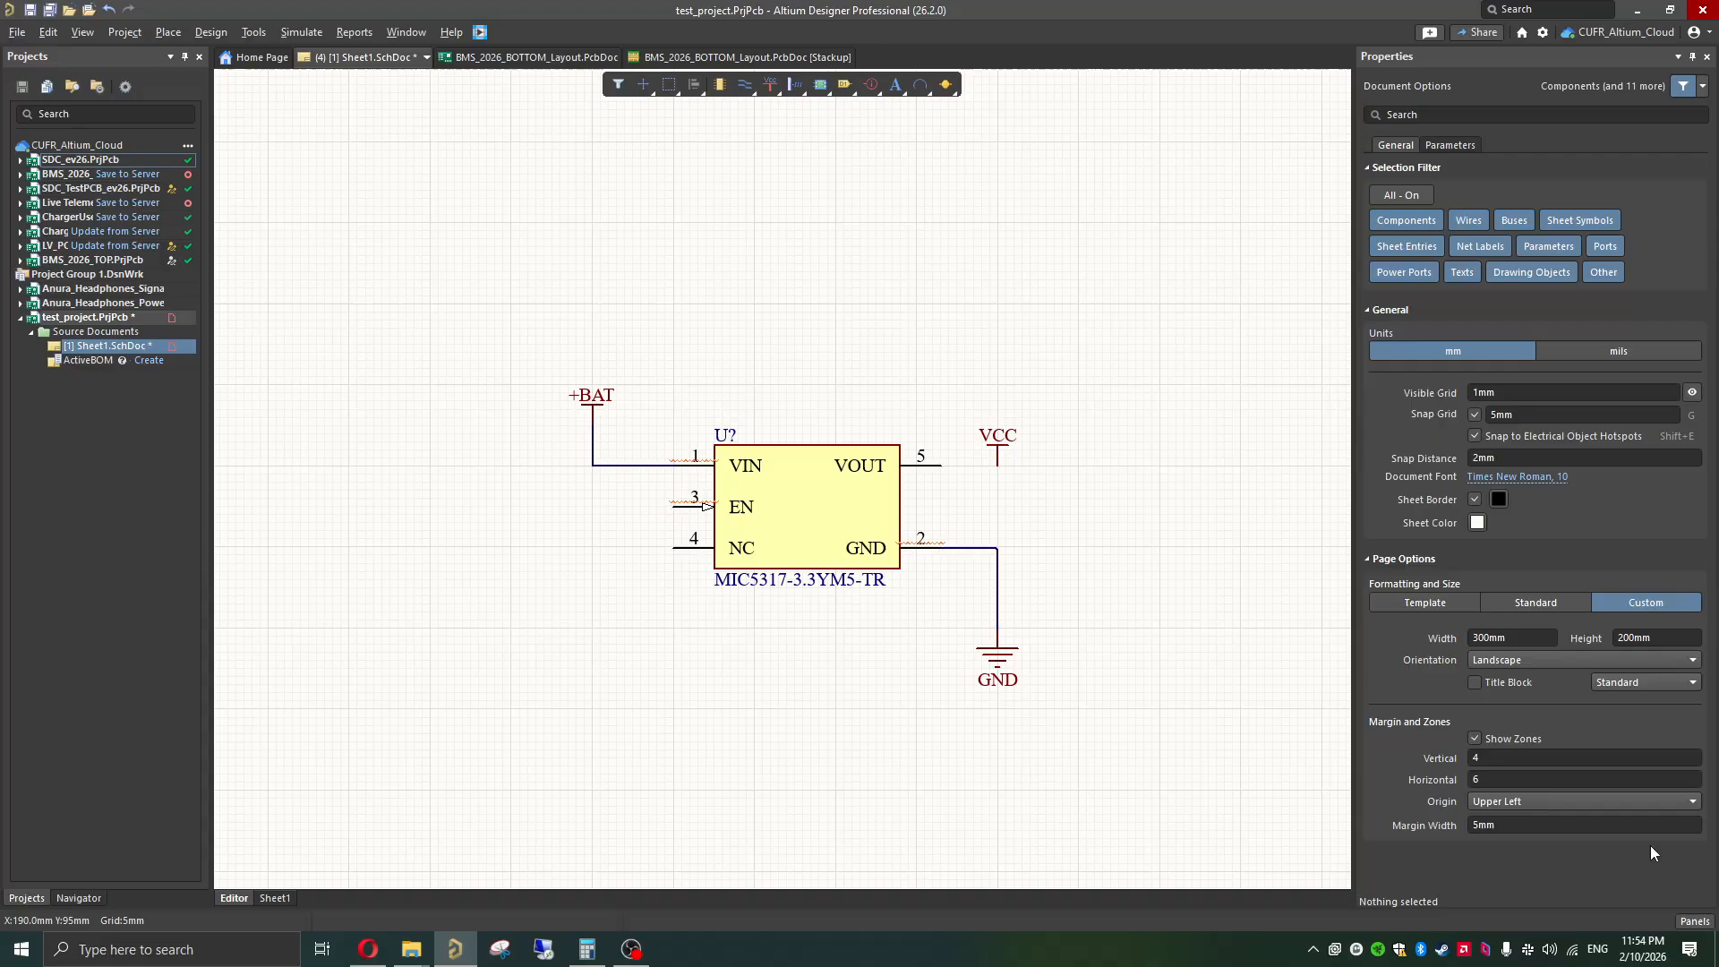
left_click(1695, 922)
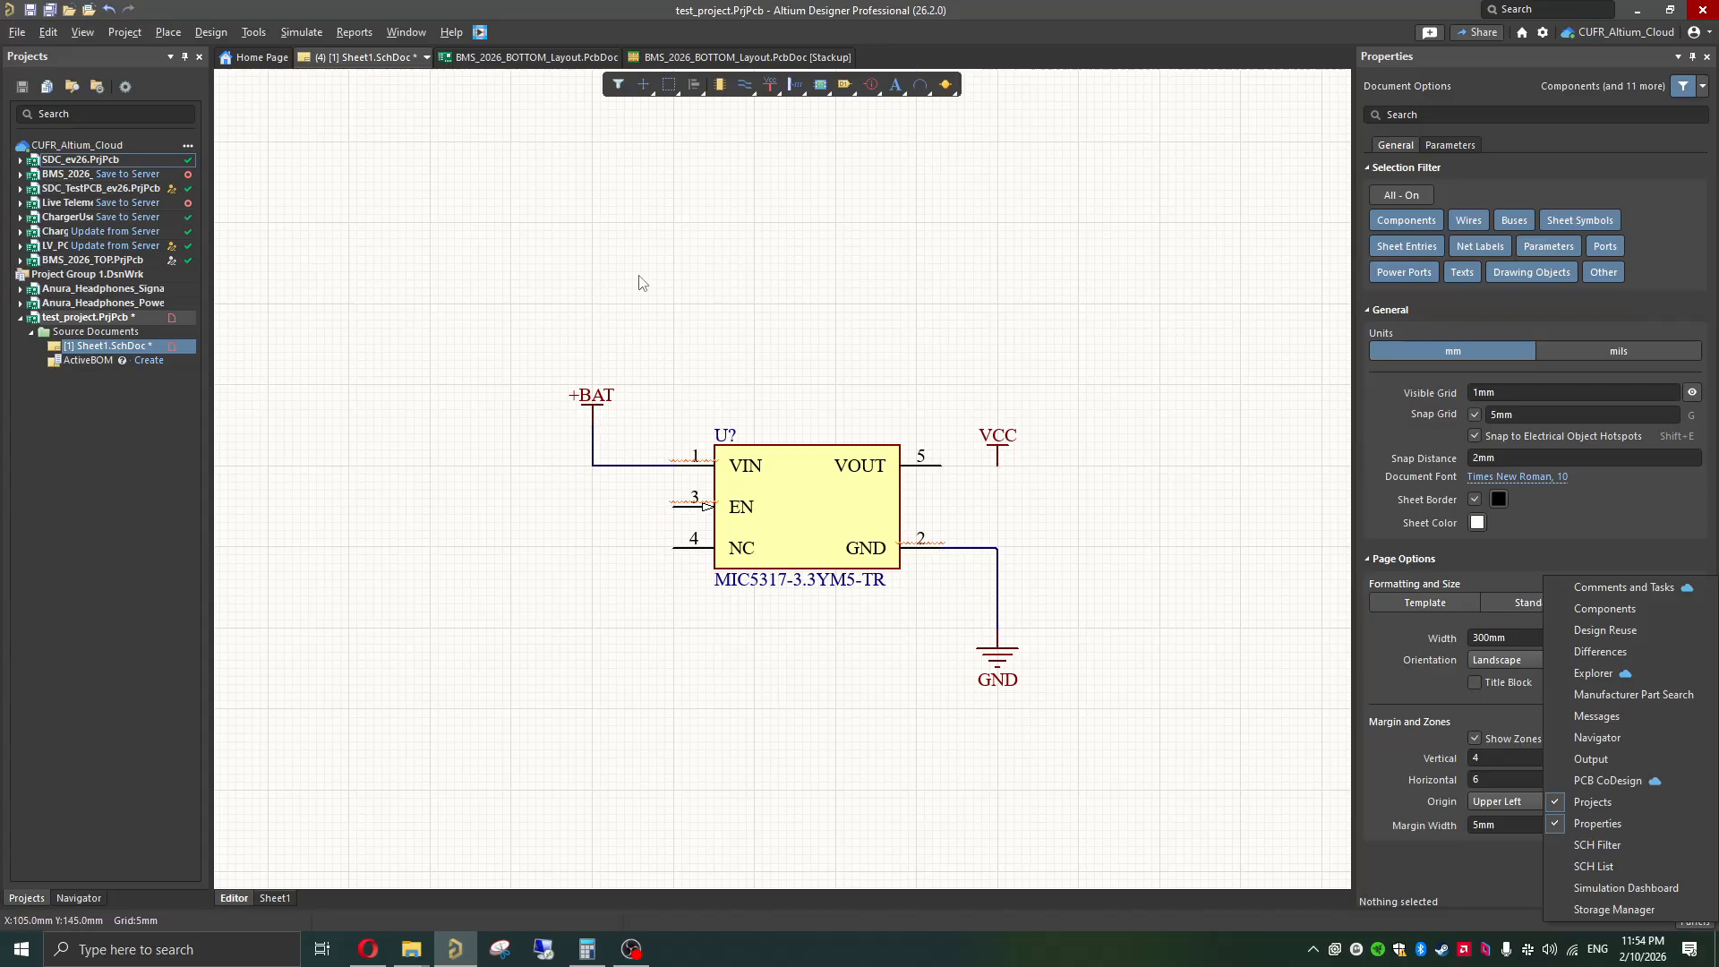
left_click(1072, 518)
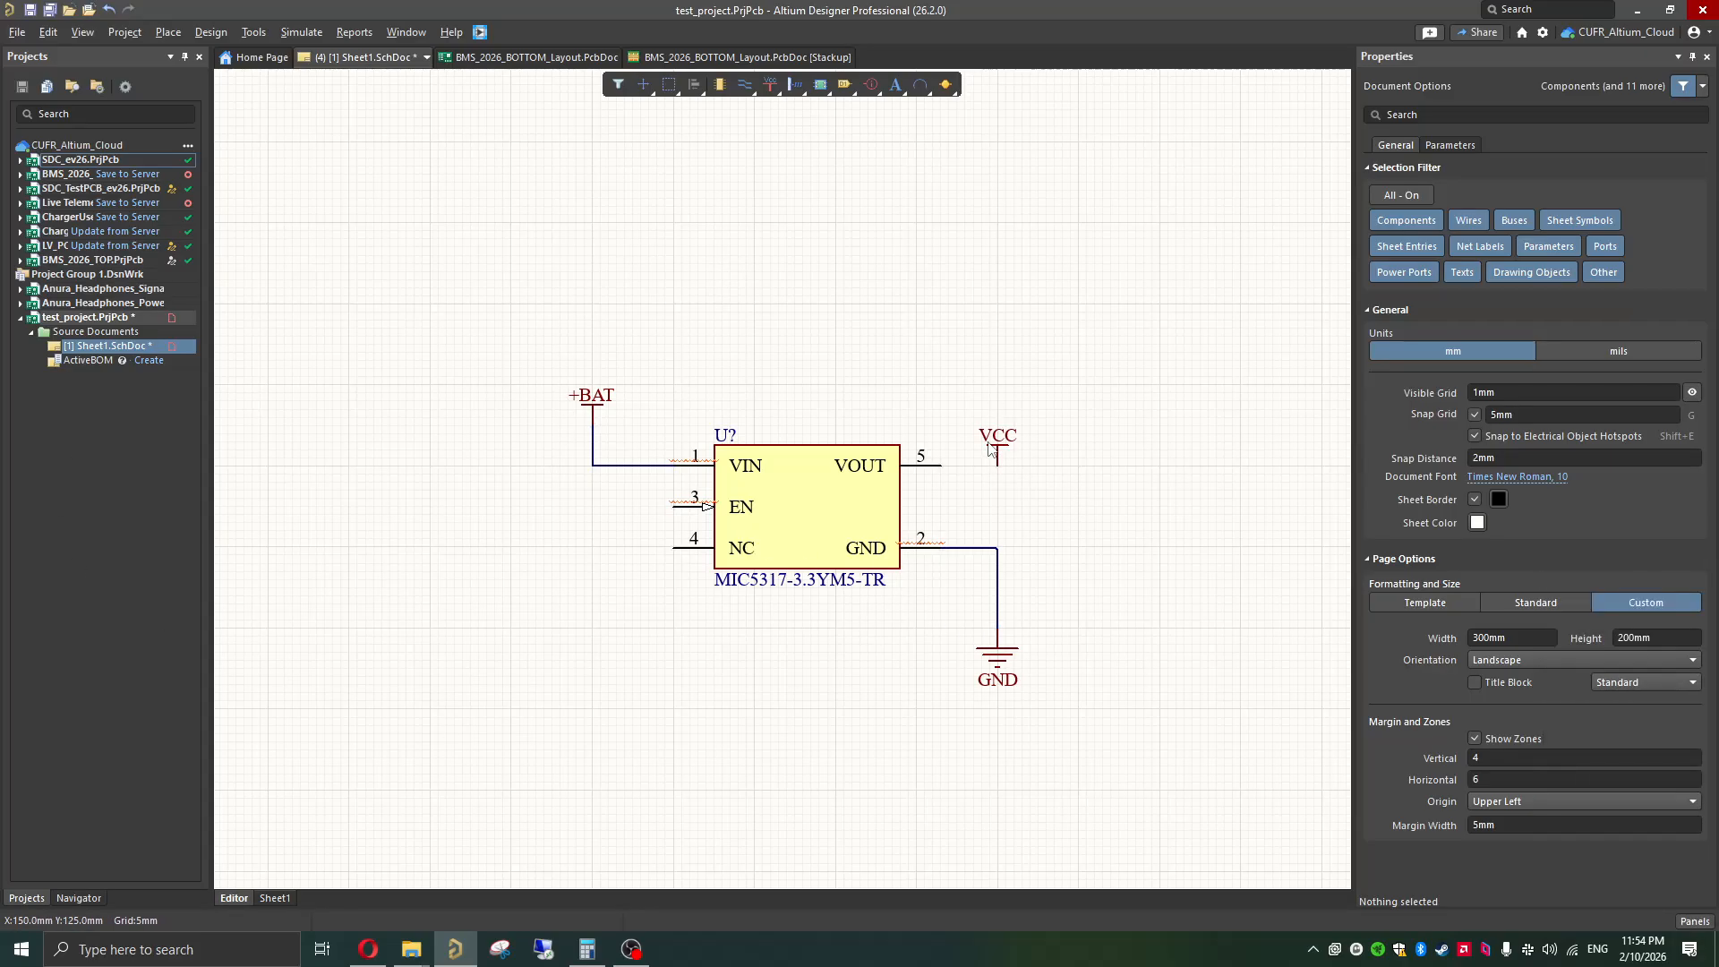
Step: Rename the VCC power port beside the VOUT pin to +3V3
left_click(997, 450)
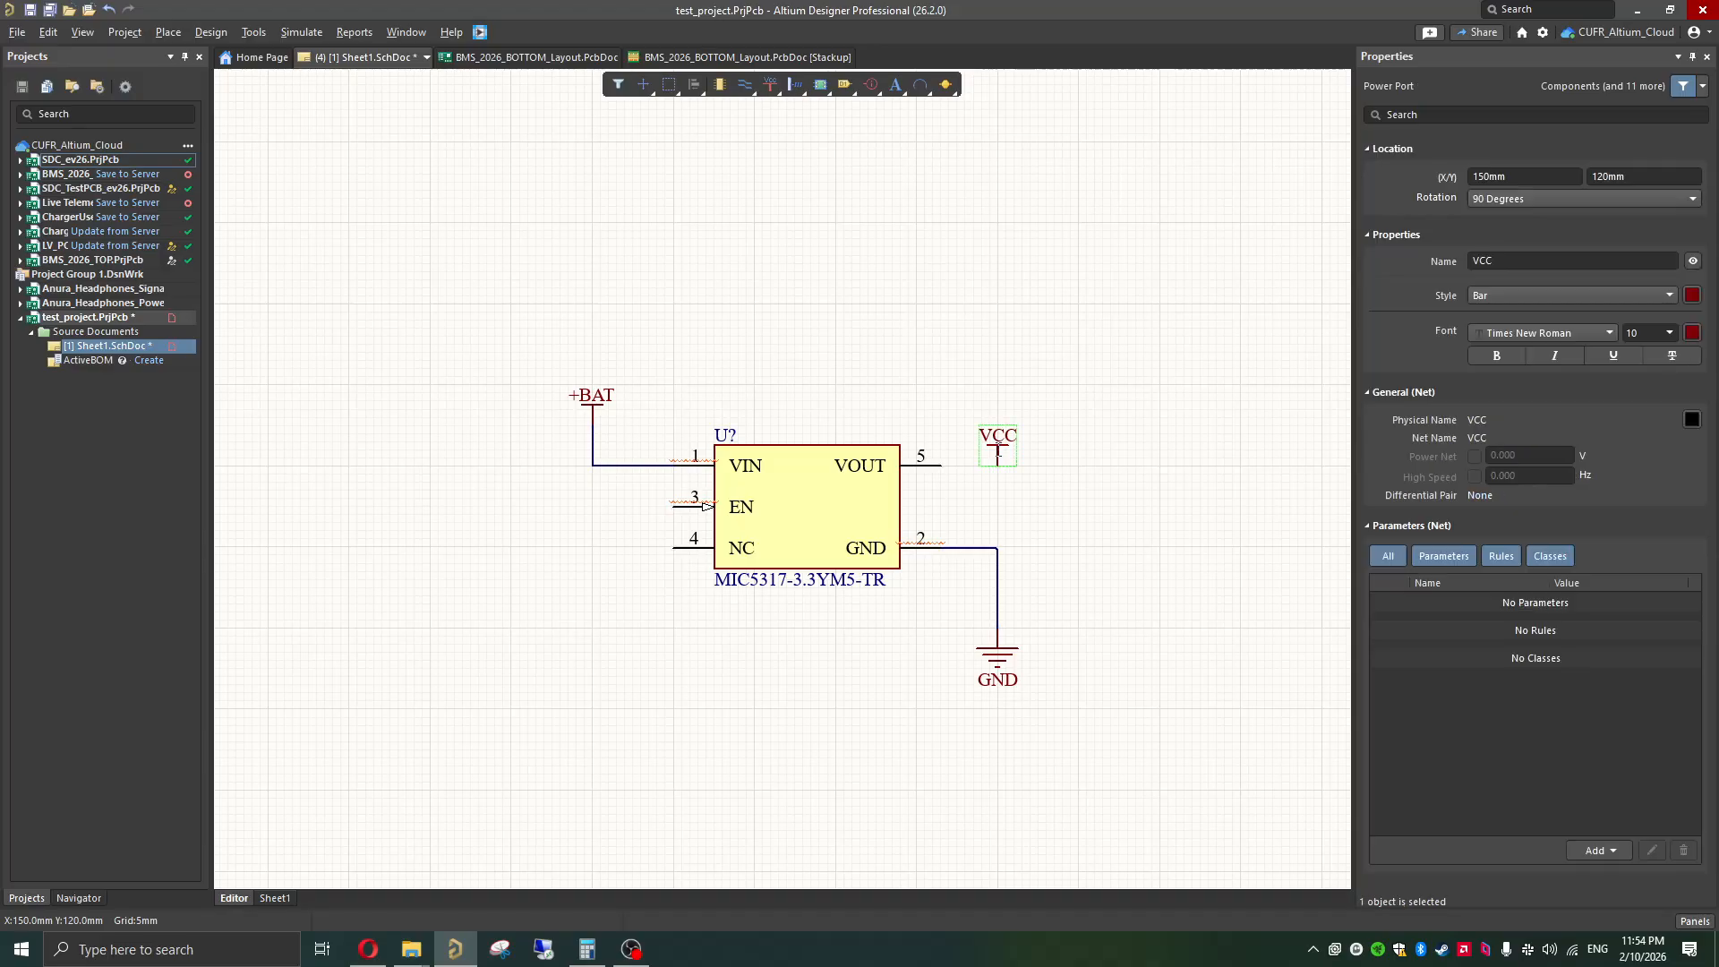
left_click(1495, 256)
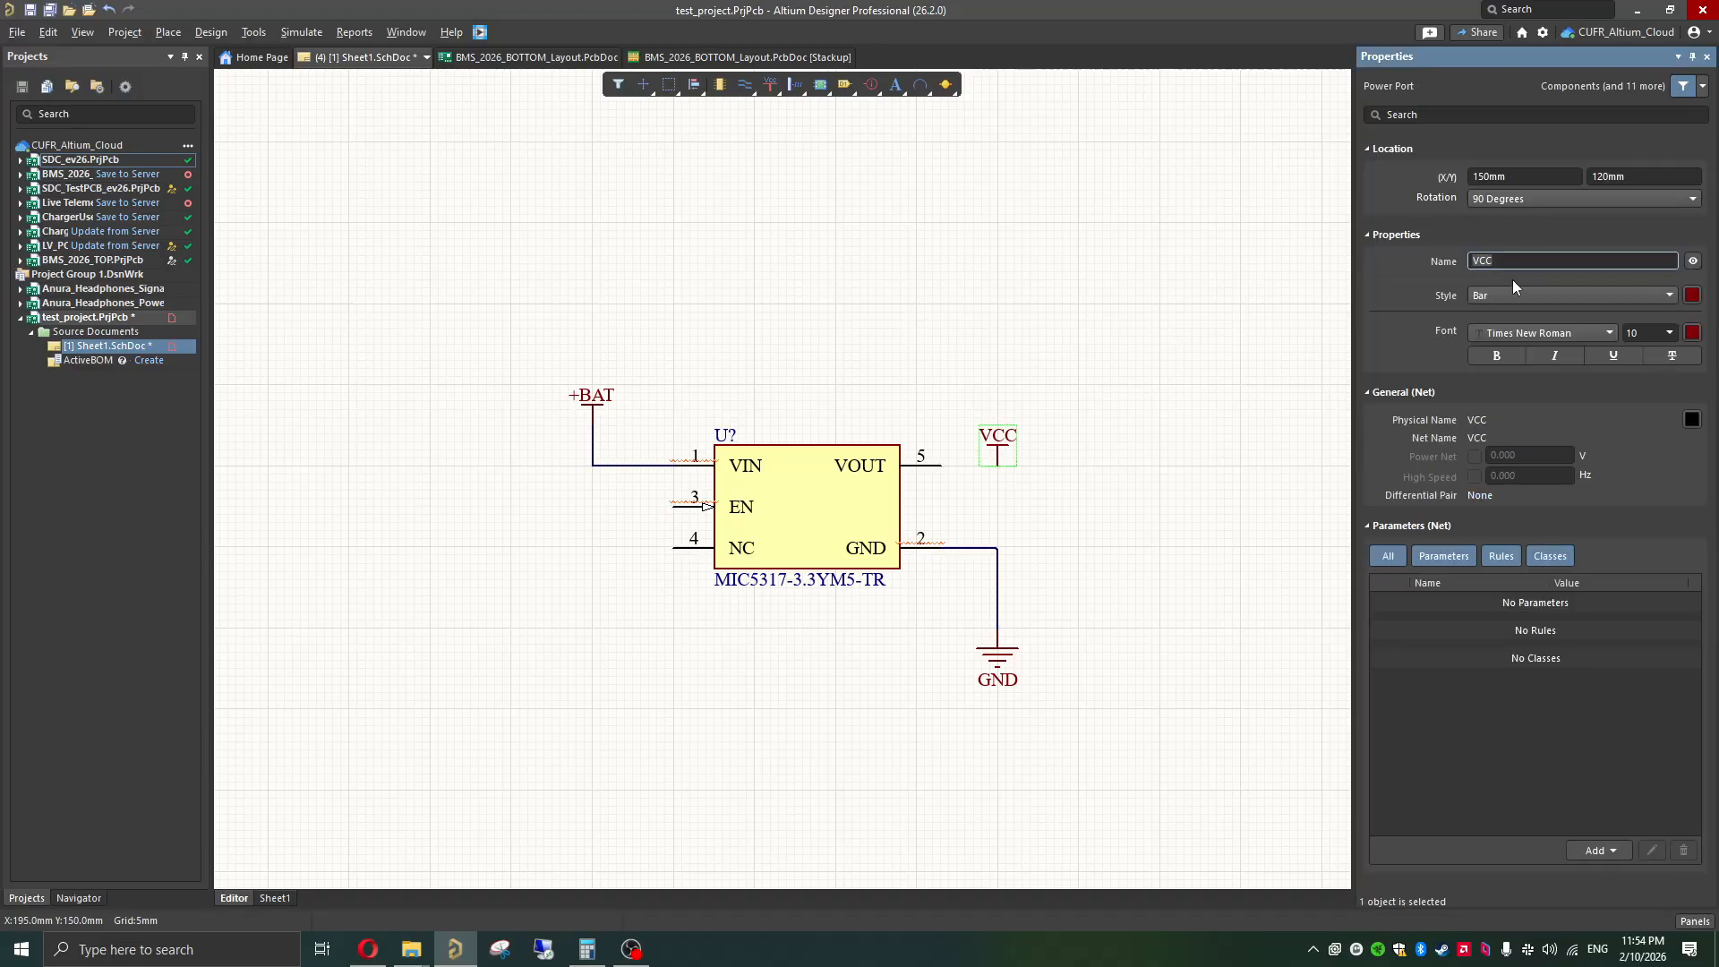
type("+3V3")
left_click(1191, 421)
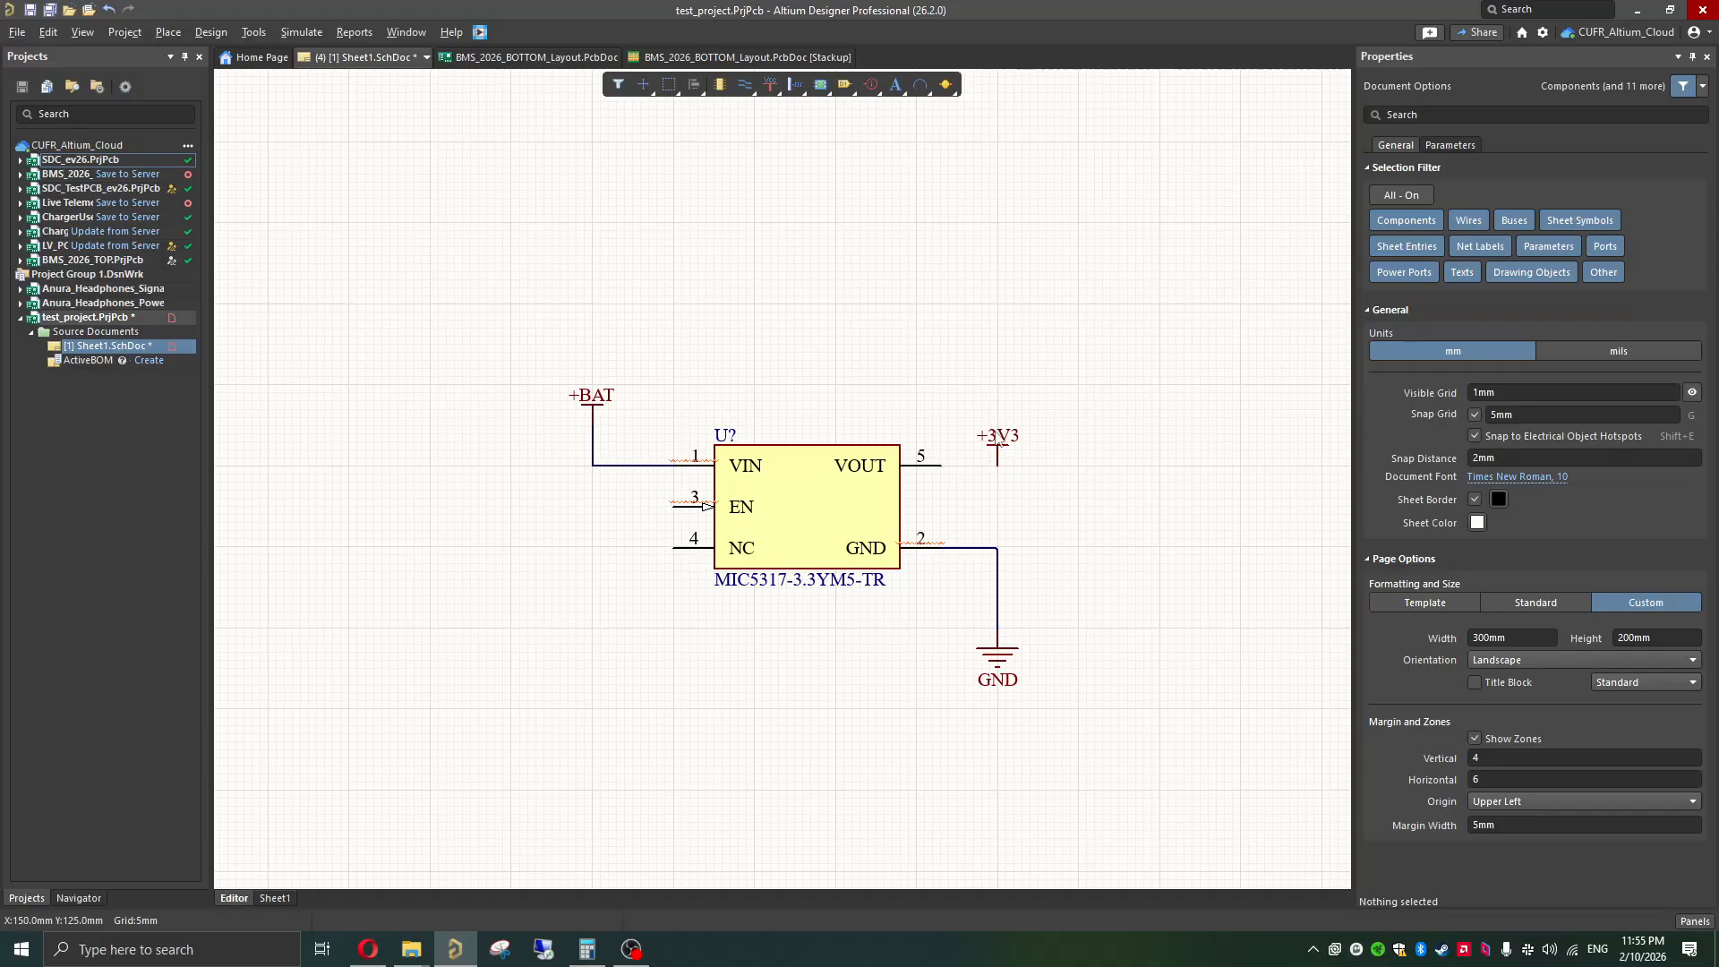
Step: Wire the regulator's VOUT pin straight across to the +3V3 power port
scroll(986, 466, "up", 4, "ctrl")
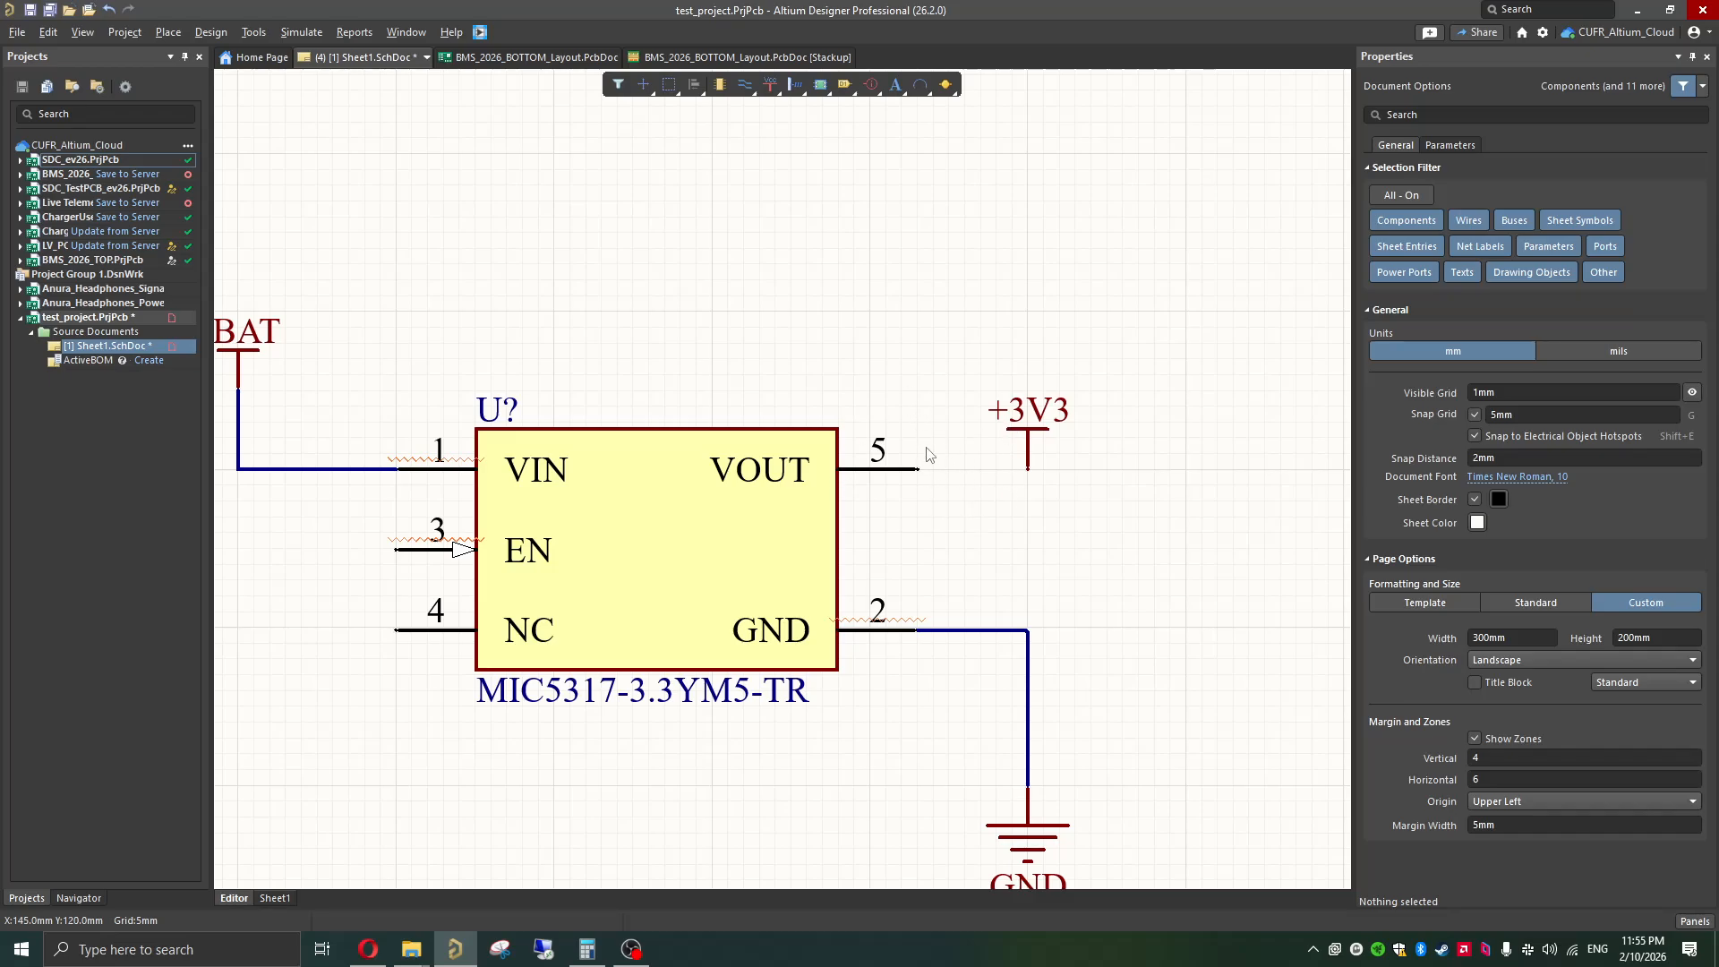
key("ctrl+w")
left_click(917, 469)
left_click(1026, 469)
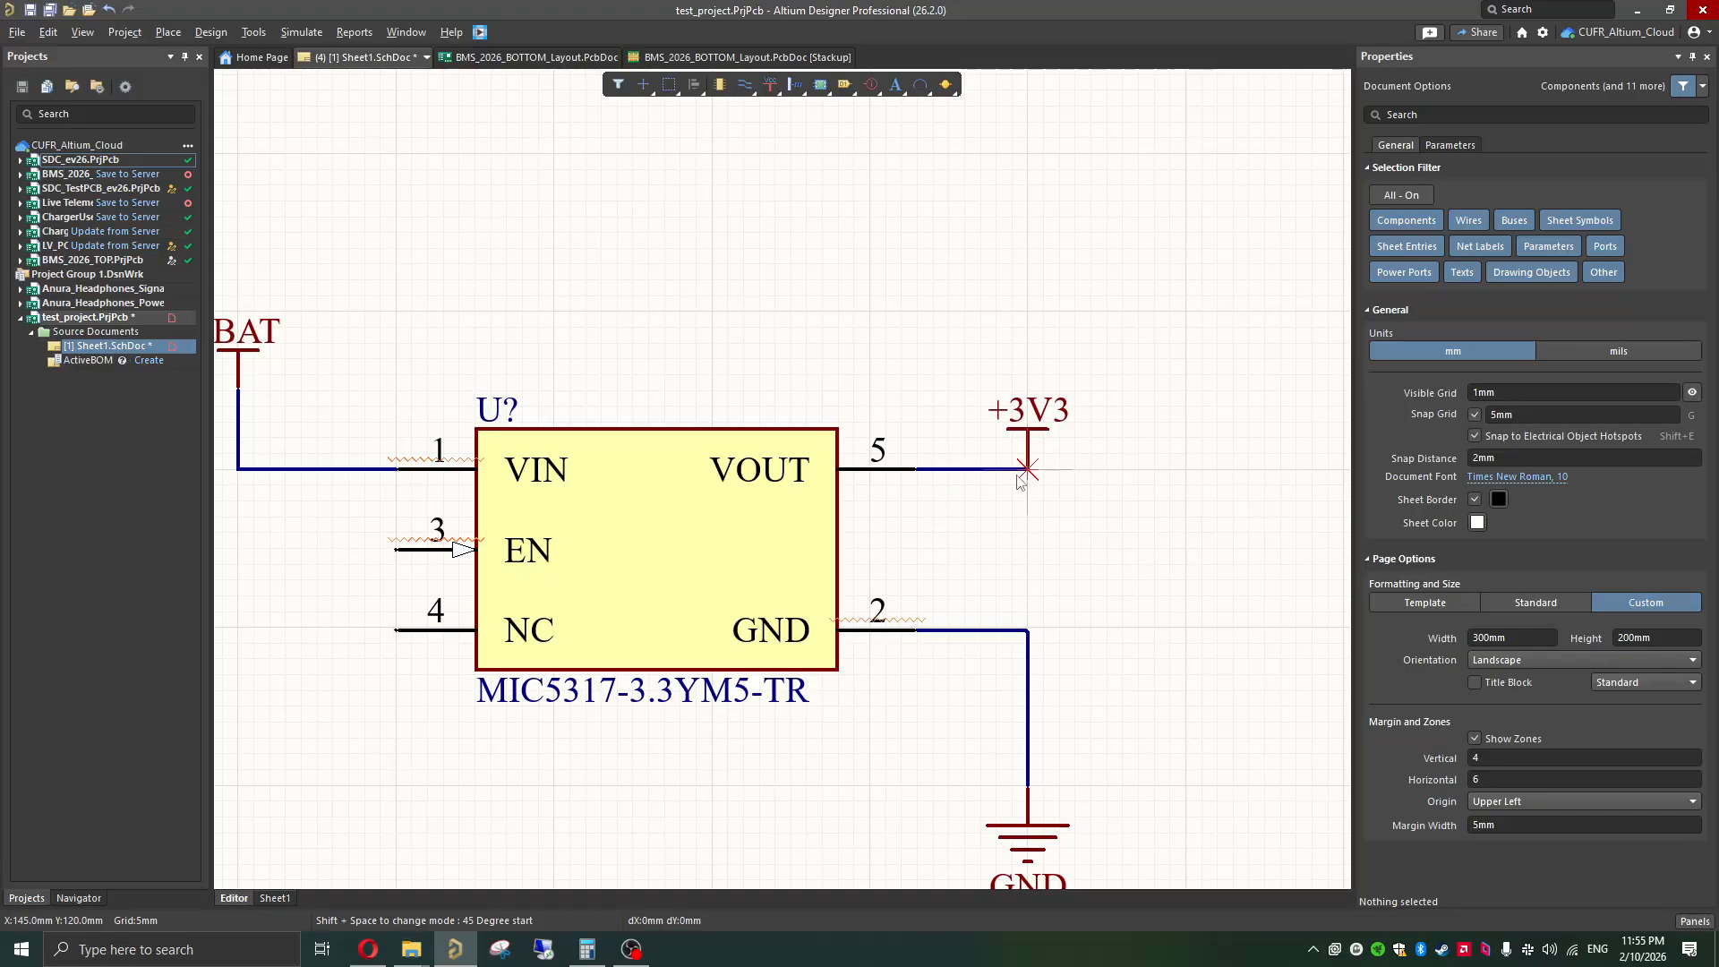
right_click(1030, 533)
Step: Switch to the Opera browser and examine the typical application schematic in the MIC5317 datasheet for the EN pin connection
scroll(845, 555, "left", 10)
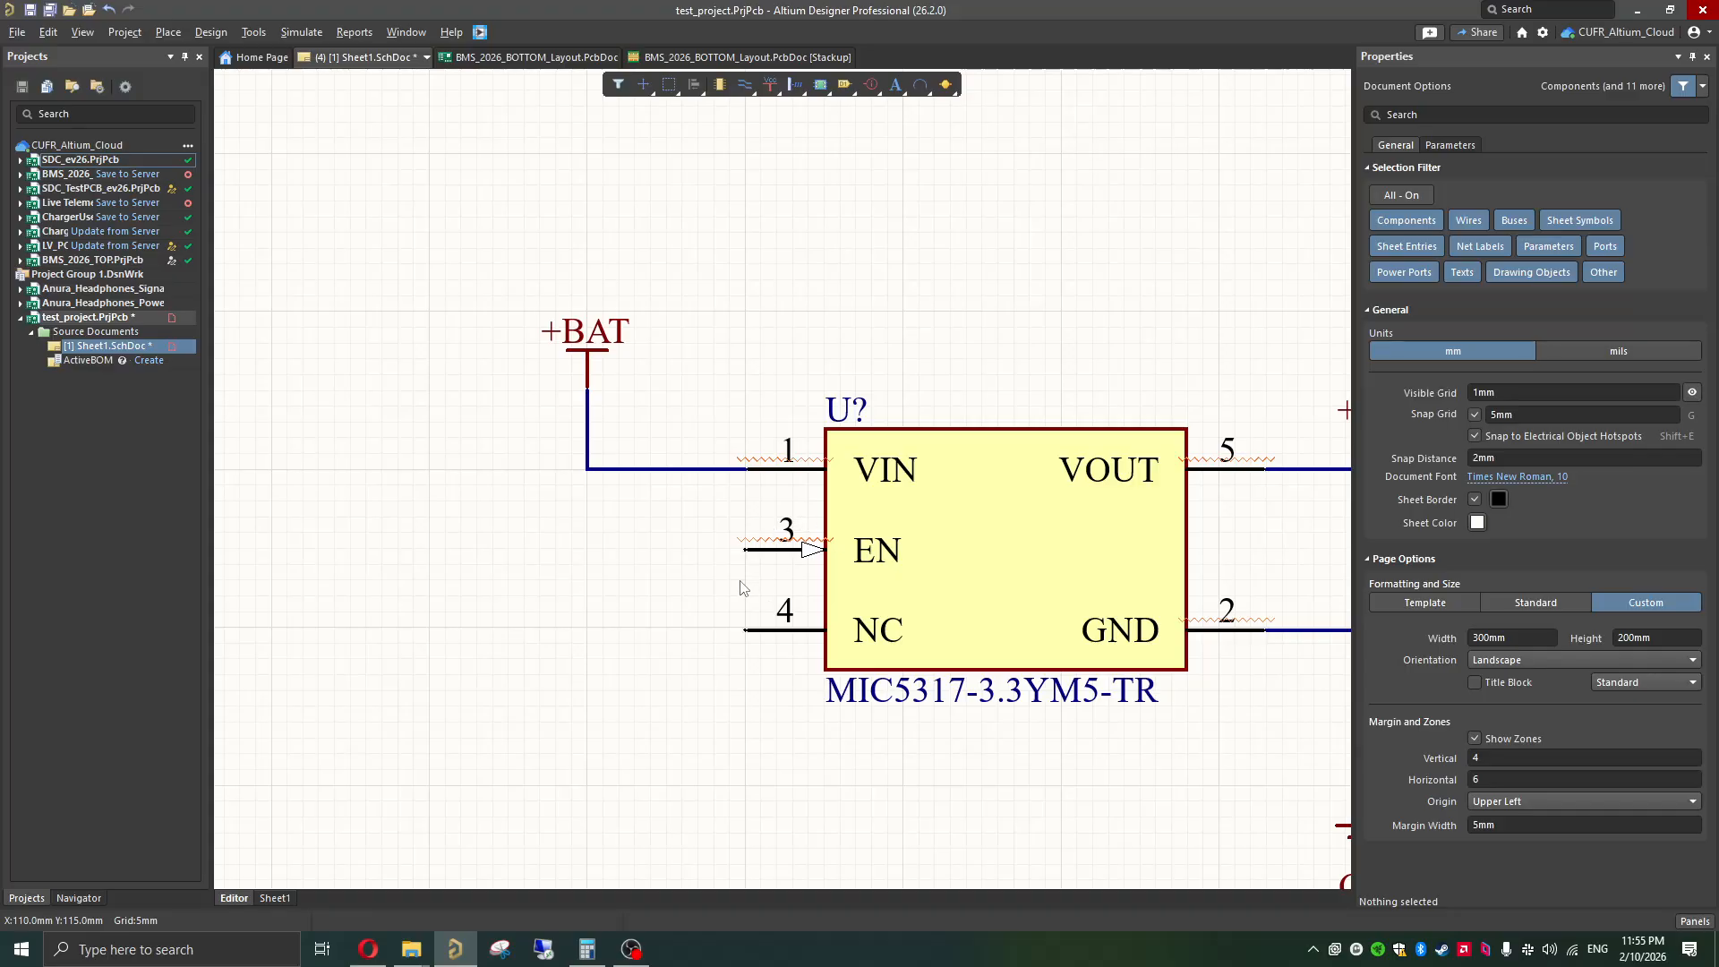
scroll(743, 586, "down", 2, "ctrl")
mouse_move(375, 954)
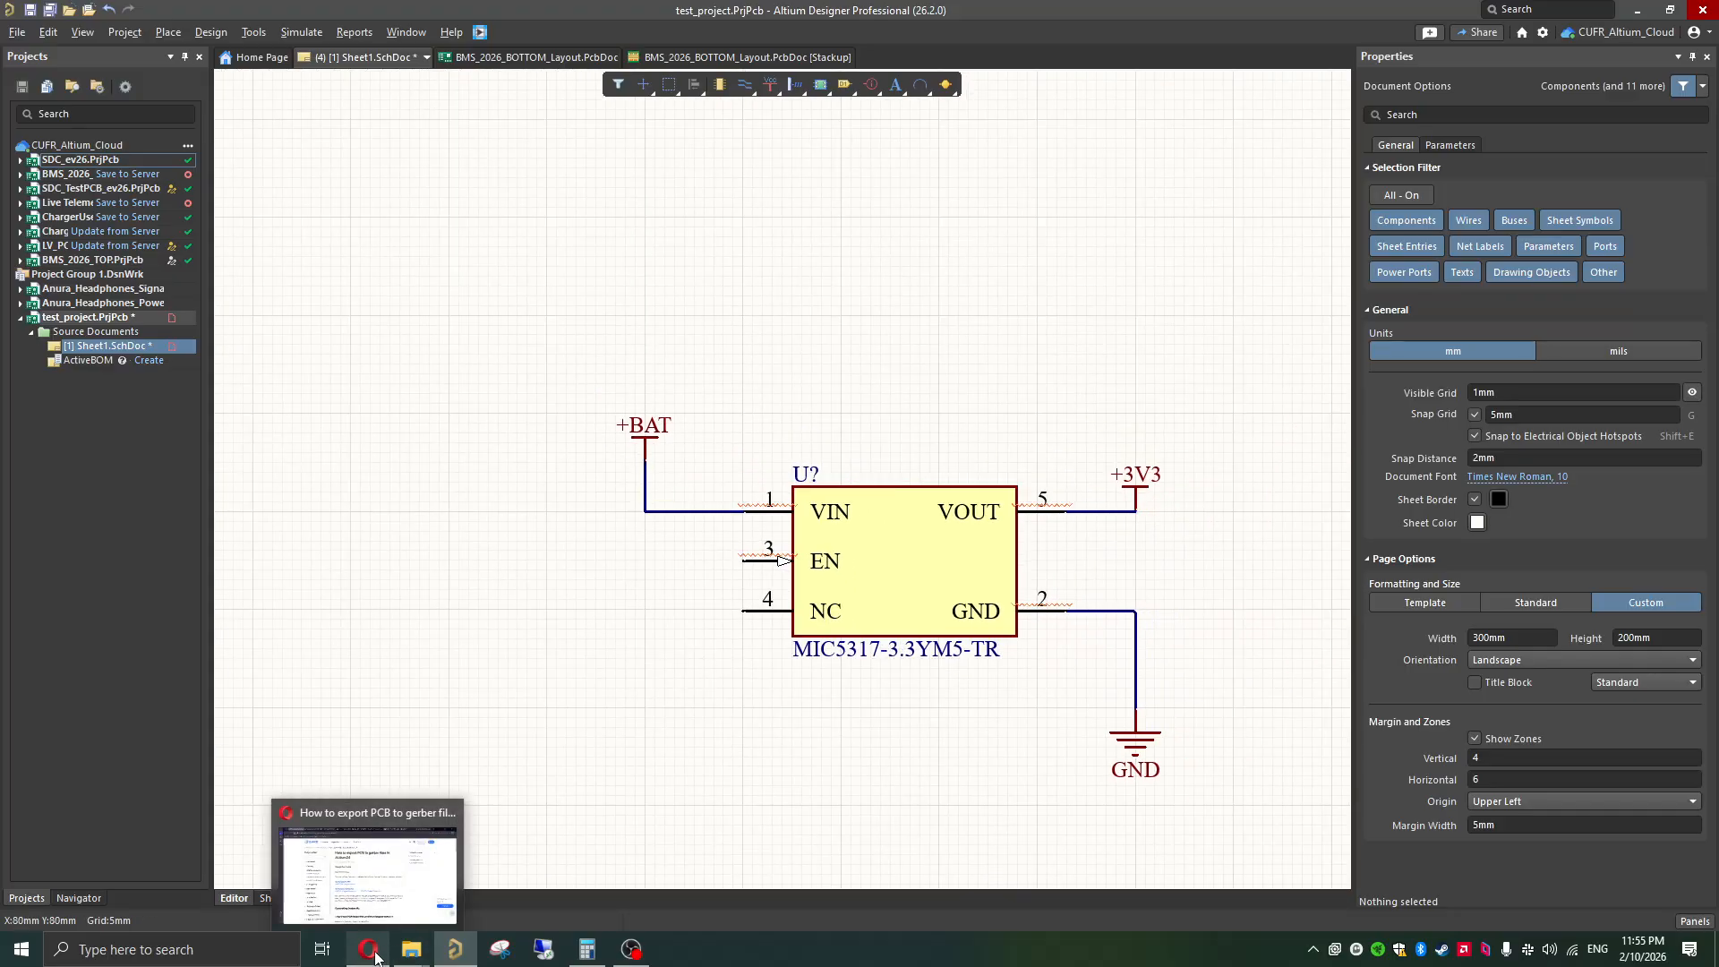
left_click(383, 827)
left_click(1217, 17)
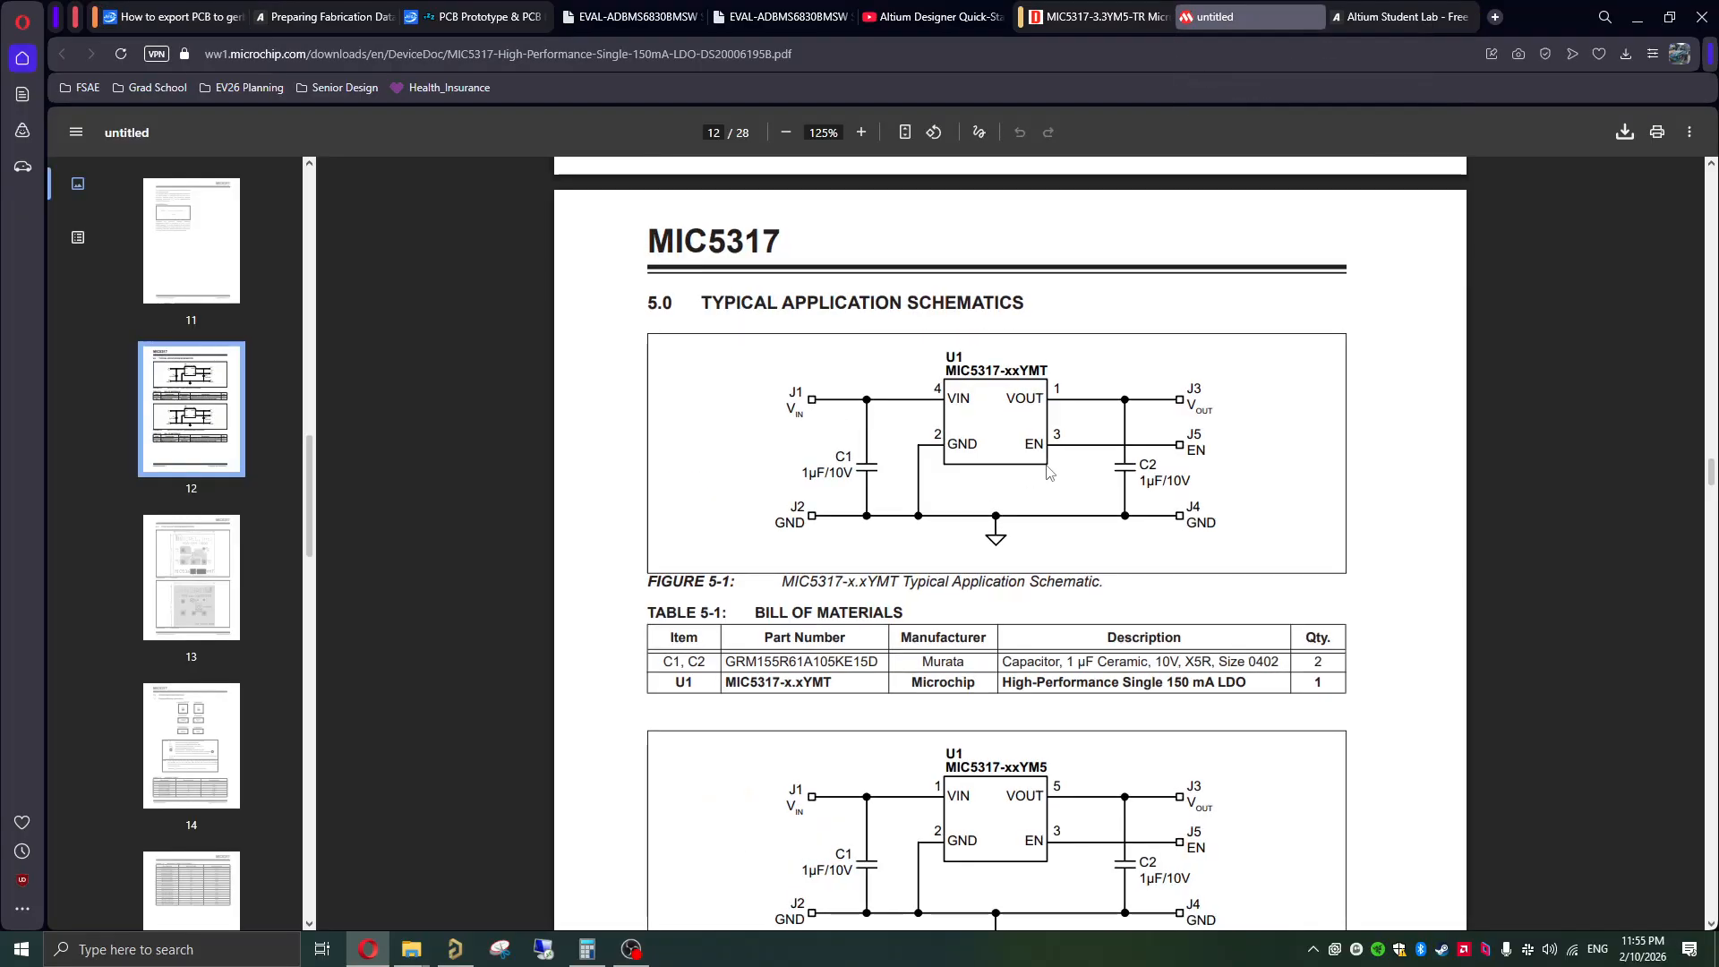
scroll(1056, 466, "up", 5, "ctrl")
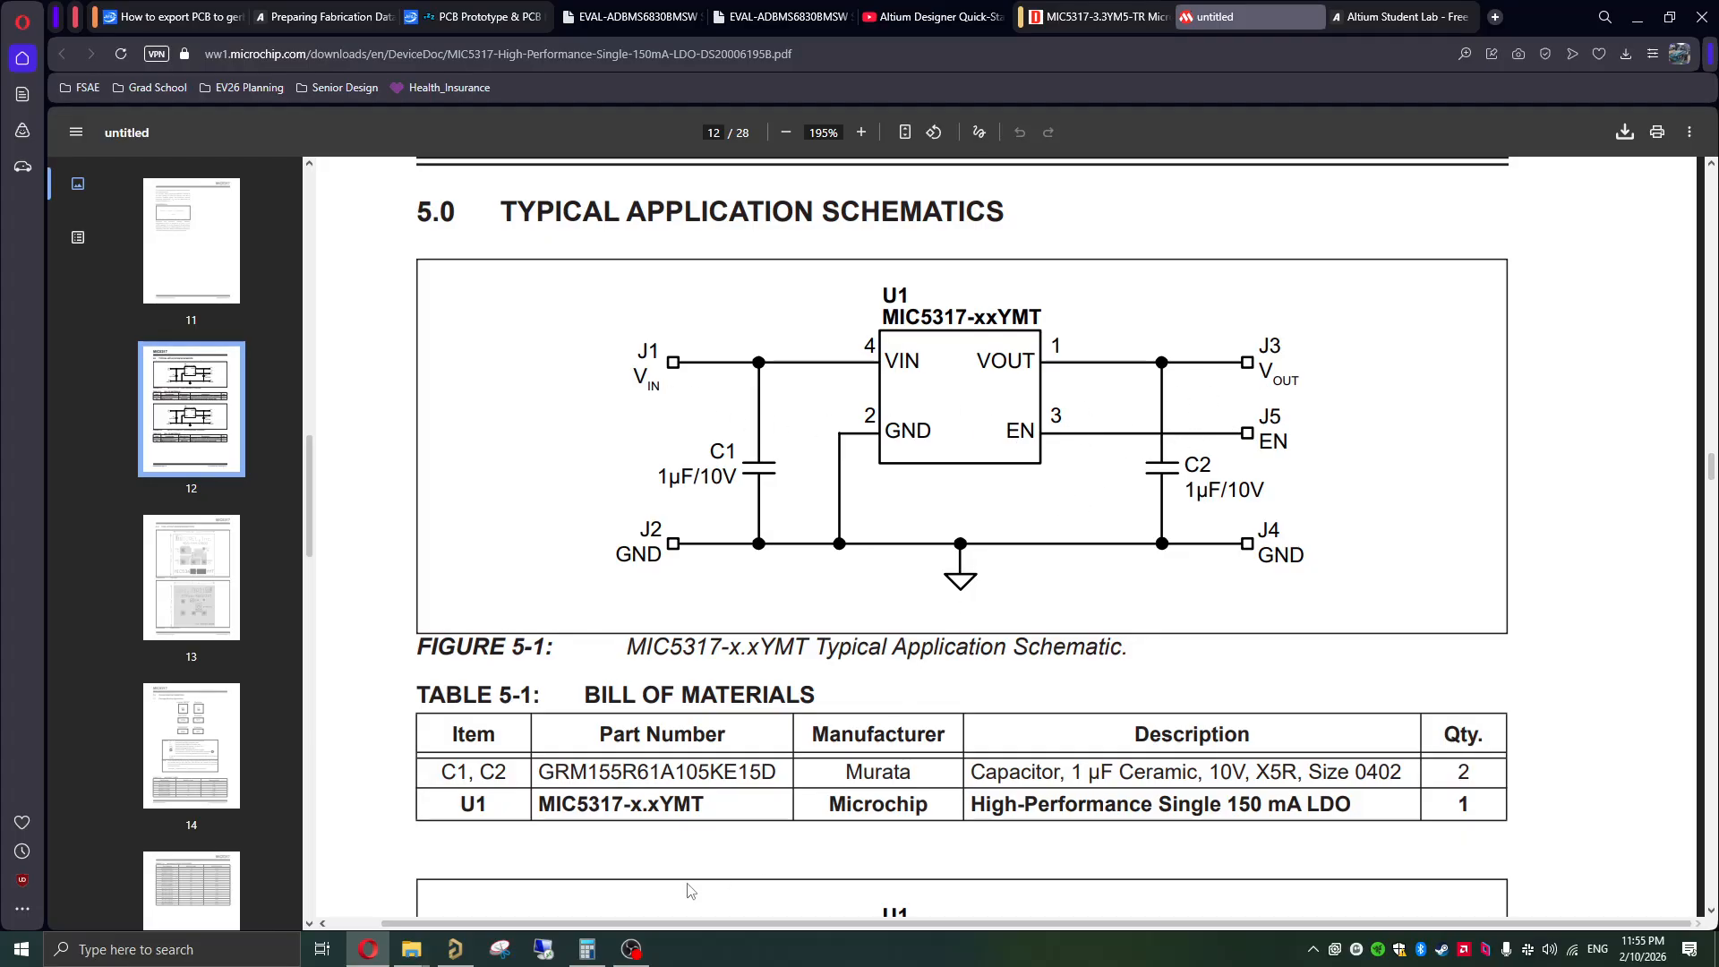
Step: Return to Altium Designer and draw a horizontal wire about 20 mm long leftward from the regulator's EN pin
left_click(455, 949)
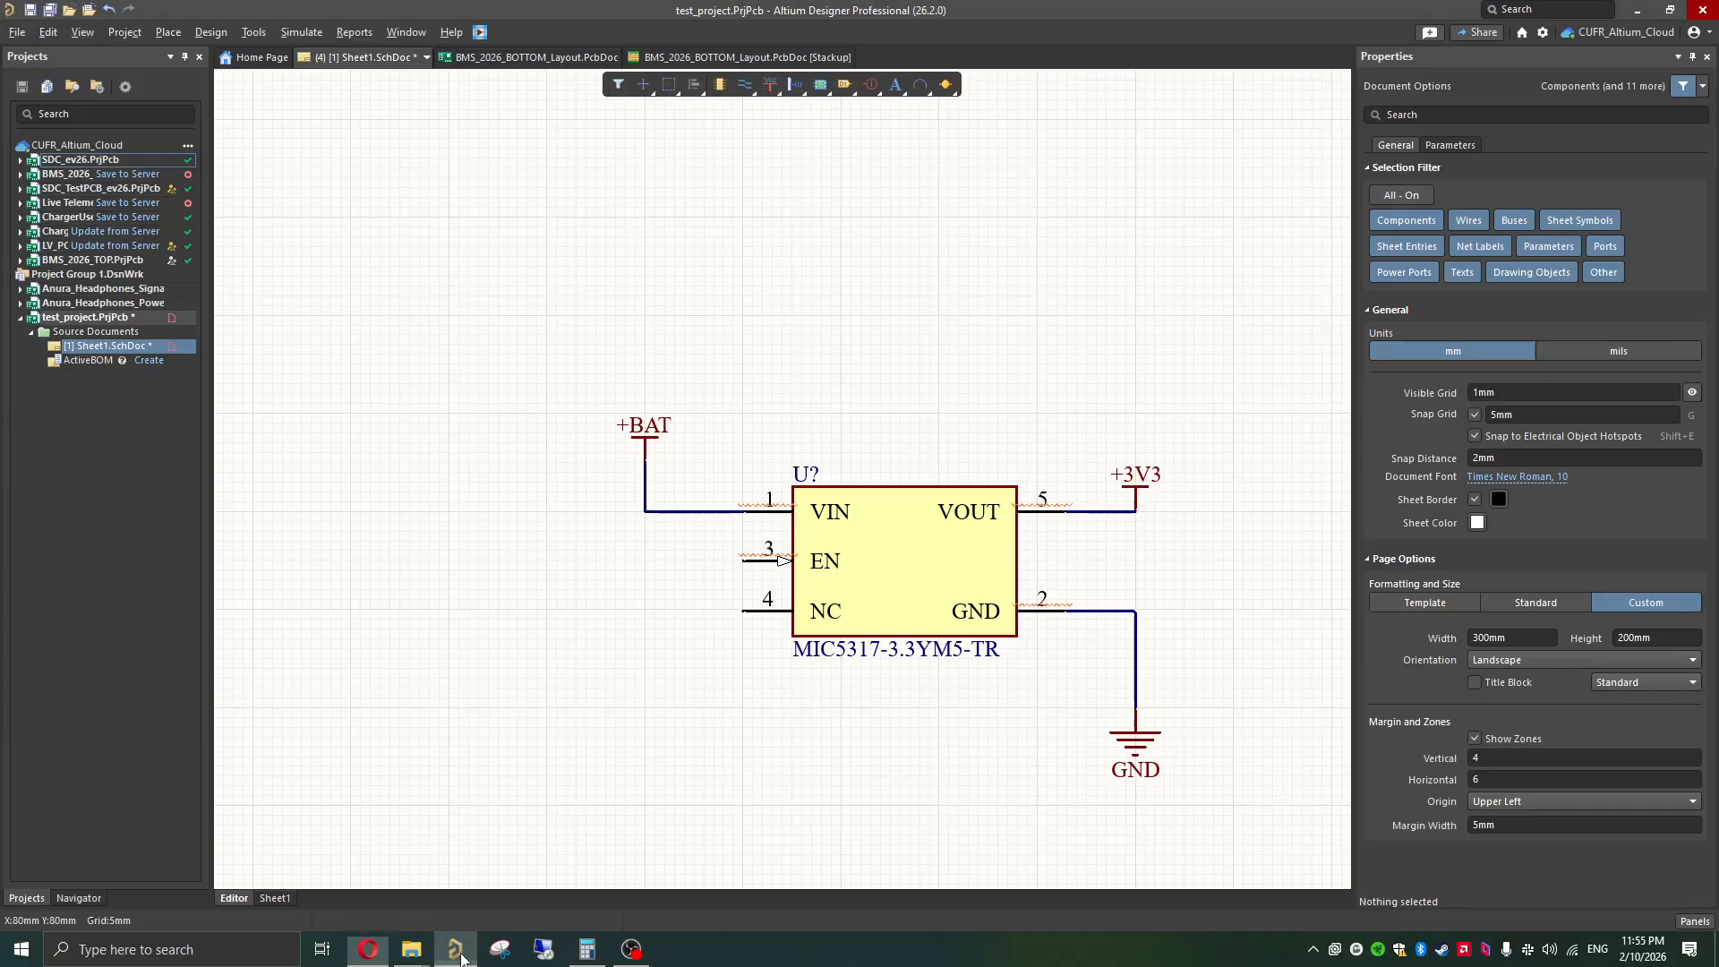
key("ctrl+w")
left_click(742, 561)
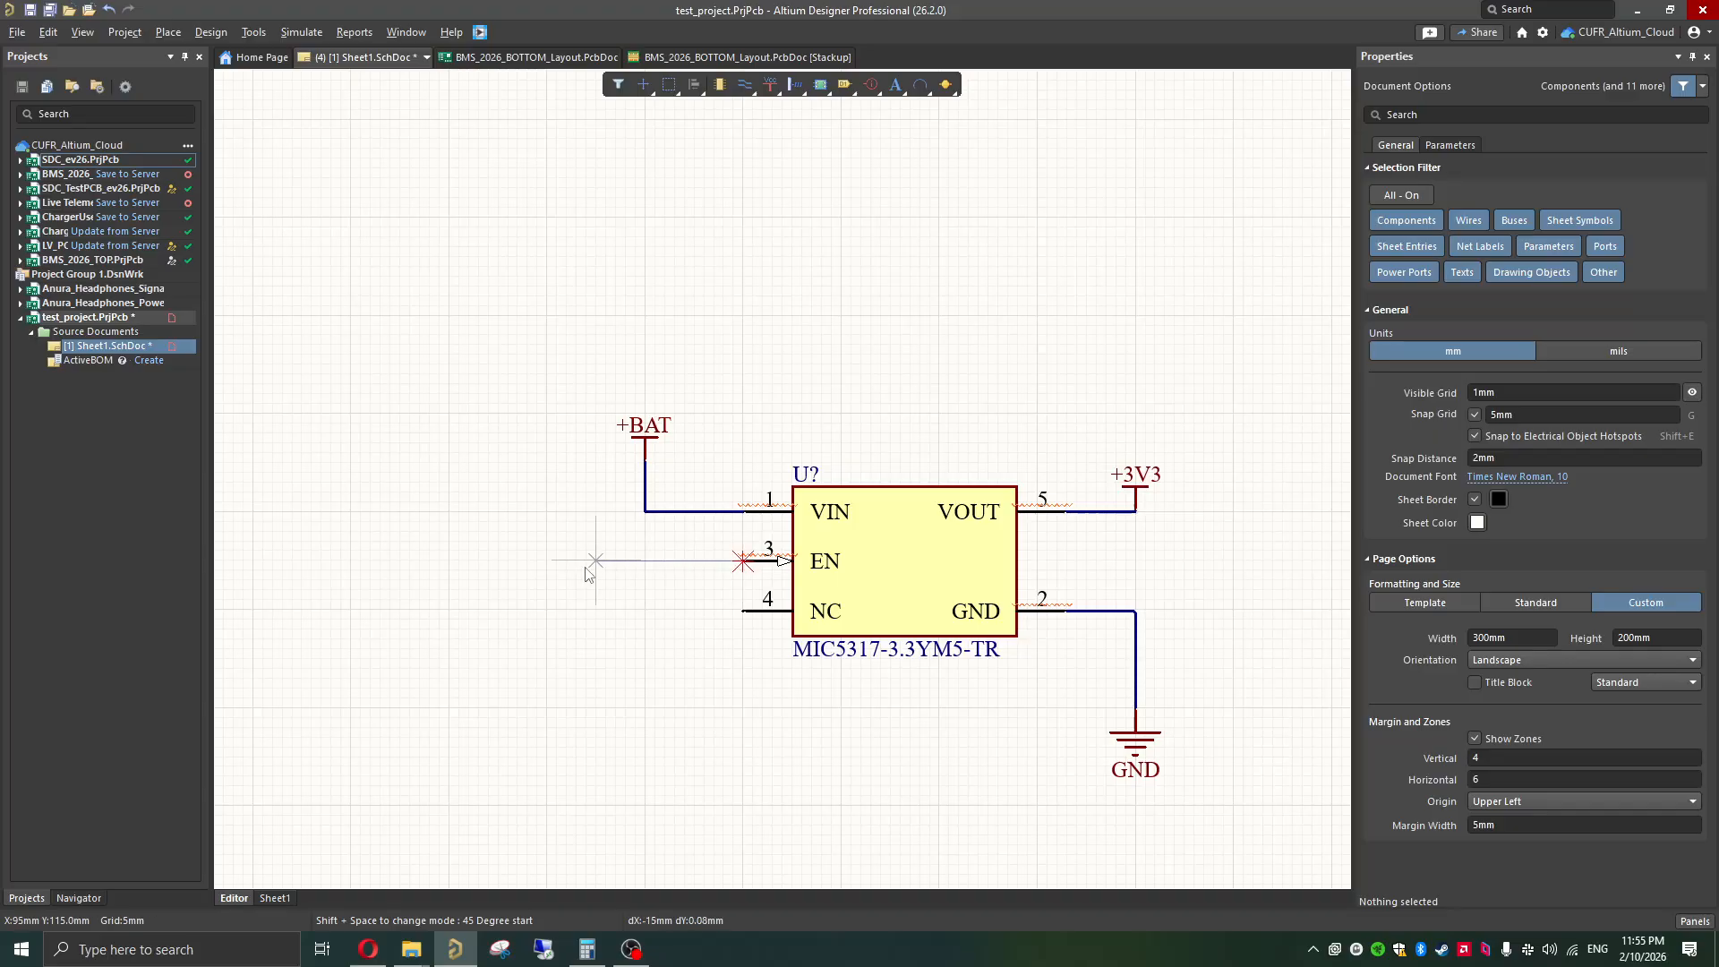
left_click(547, 560)
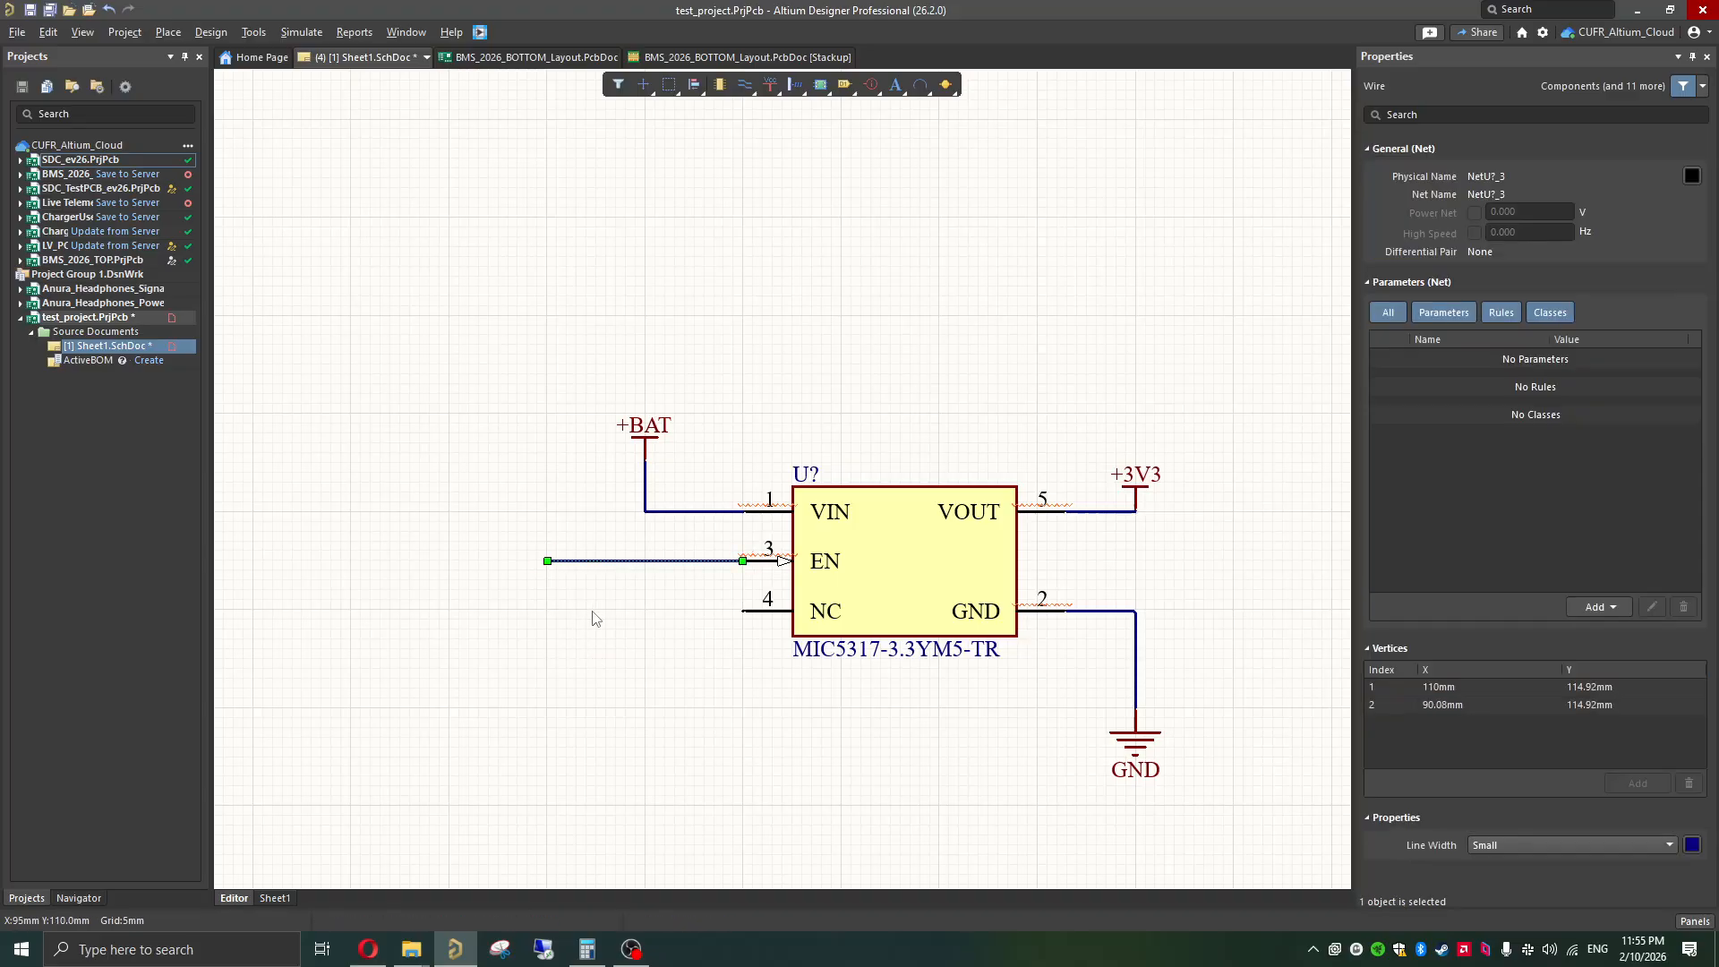
key("Escape")
key("Escape")
Step: Place a net label on the free end of the wire from the EN pin
right_click(742, 87)
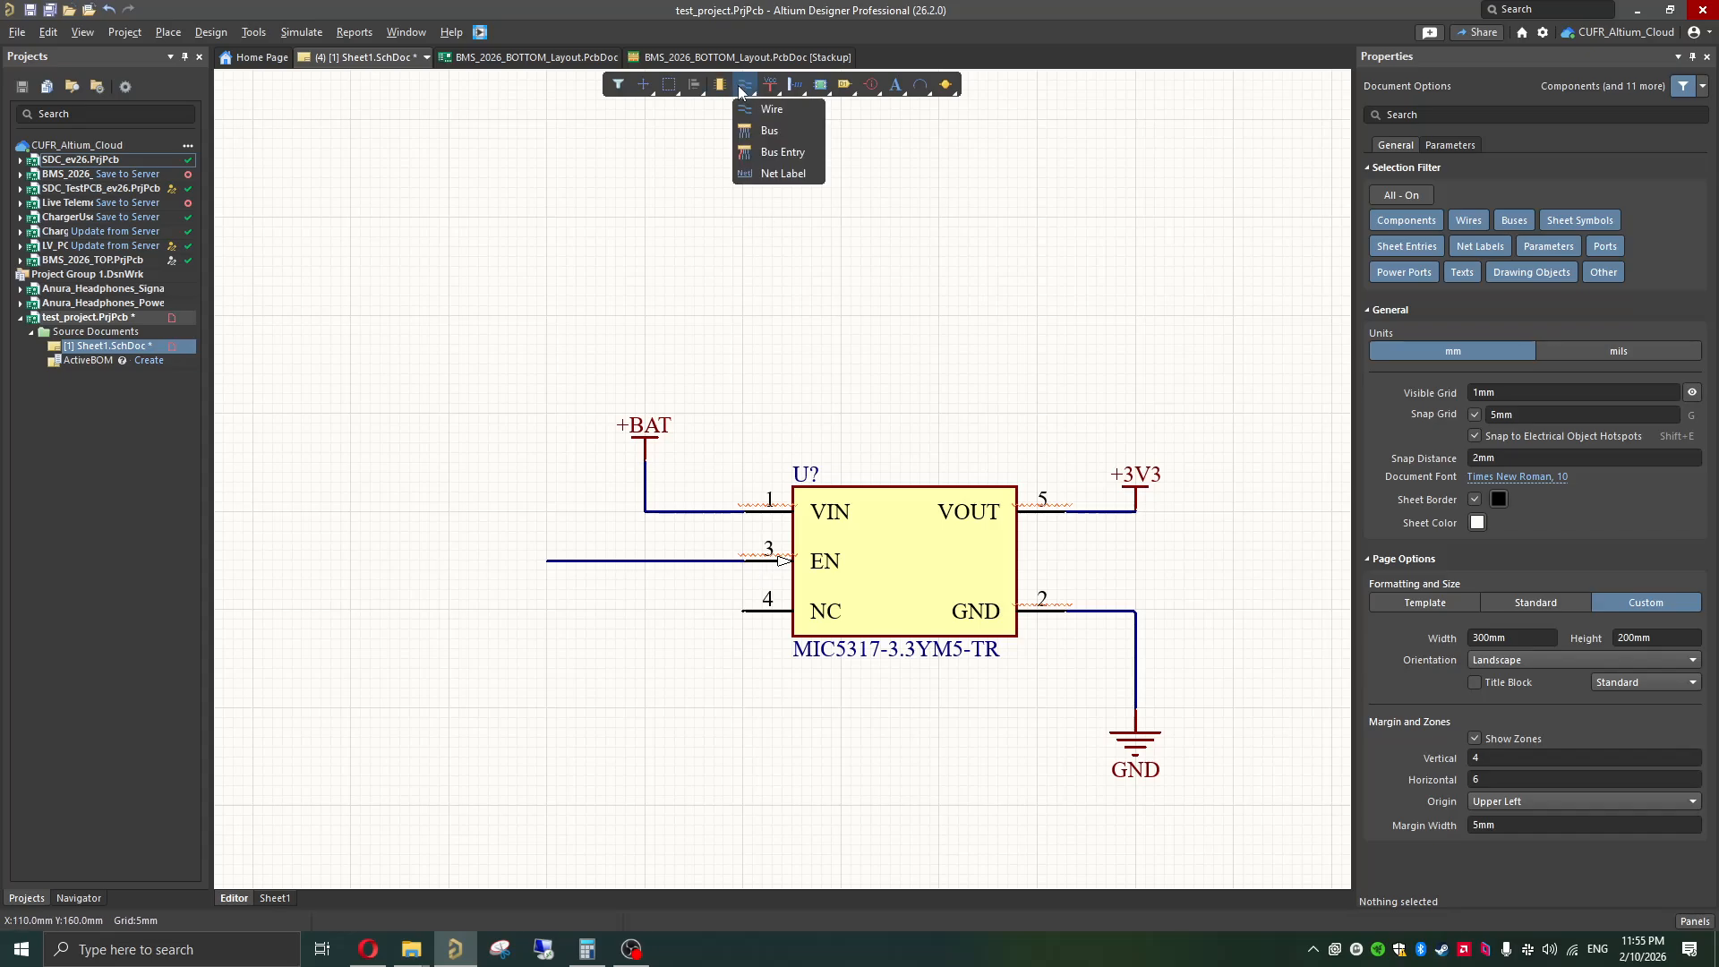
left_click(775, 175)
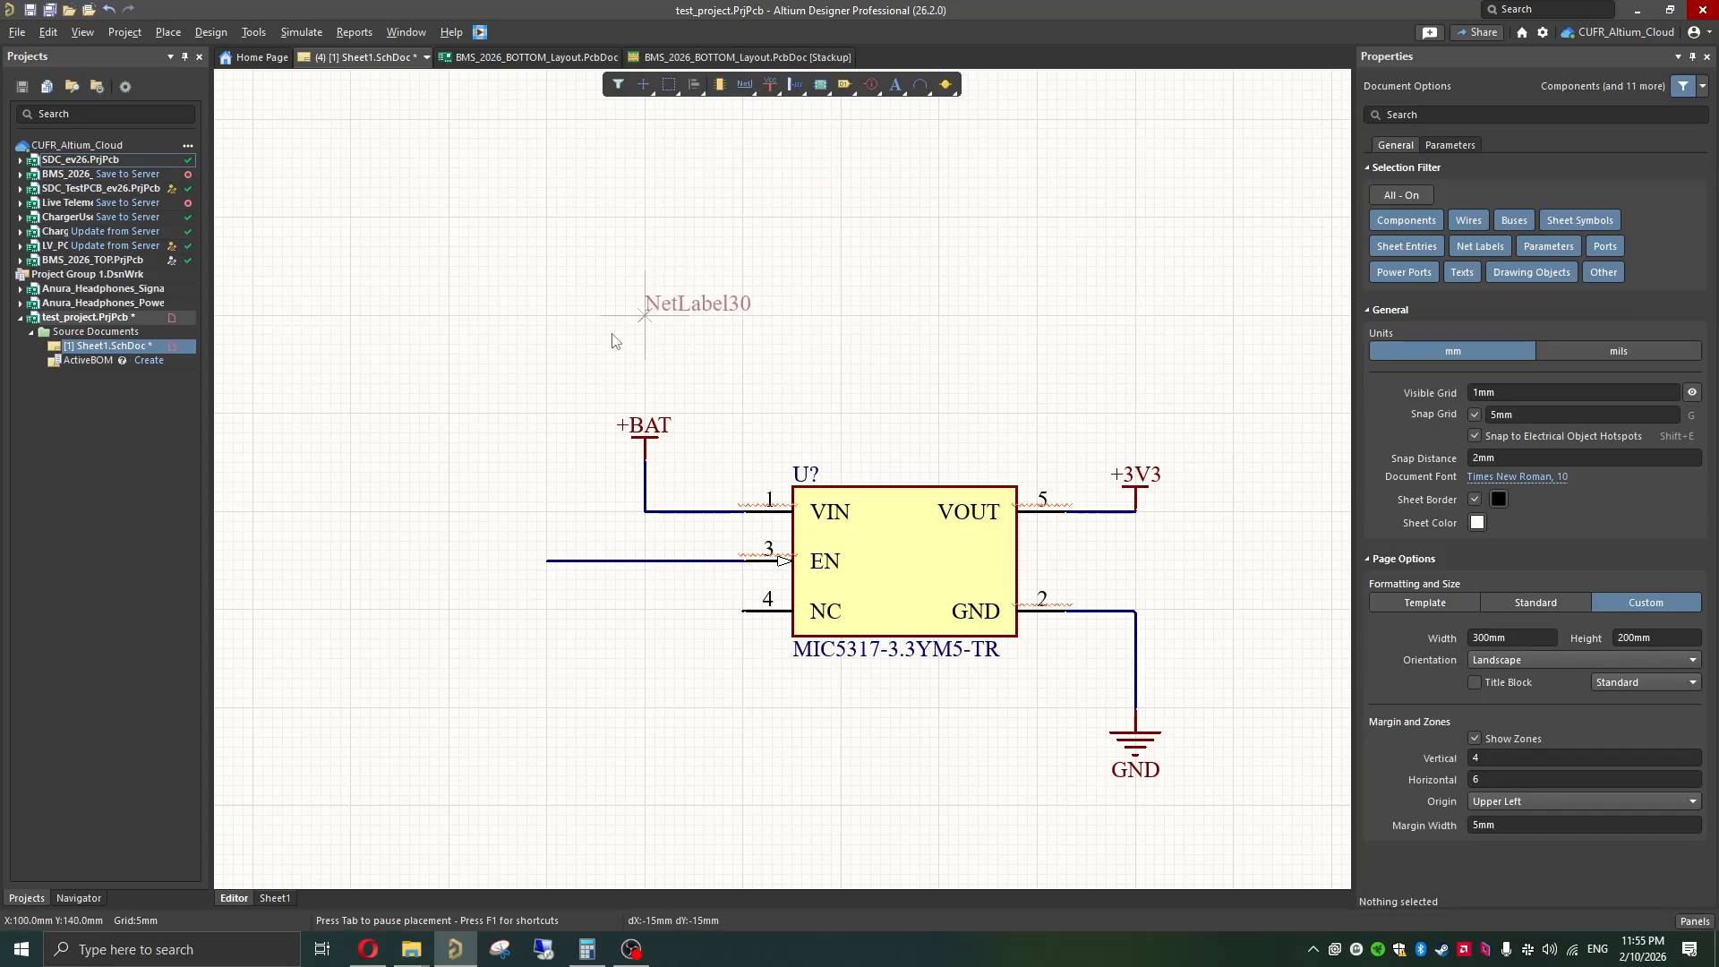
left_click(548, 560)
key("Escape")
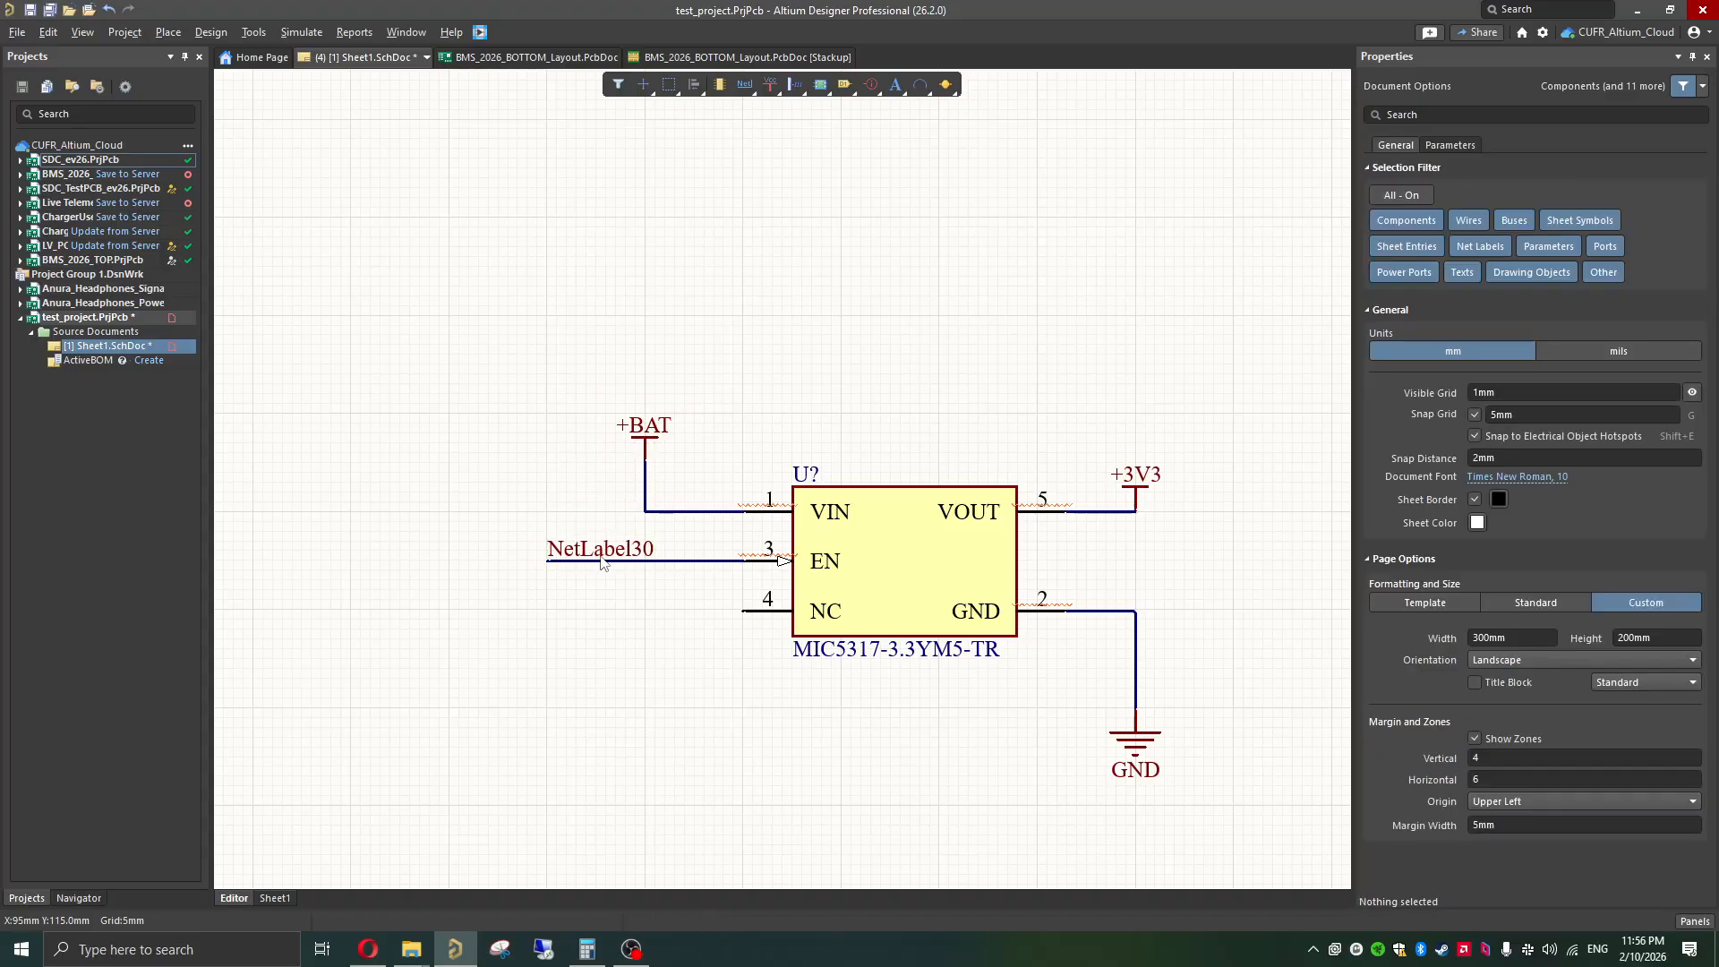
Step: Set the net name of the label on the enable pin's wire to EN
left_click(600, 551)
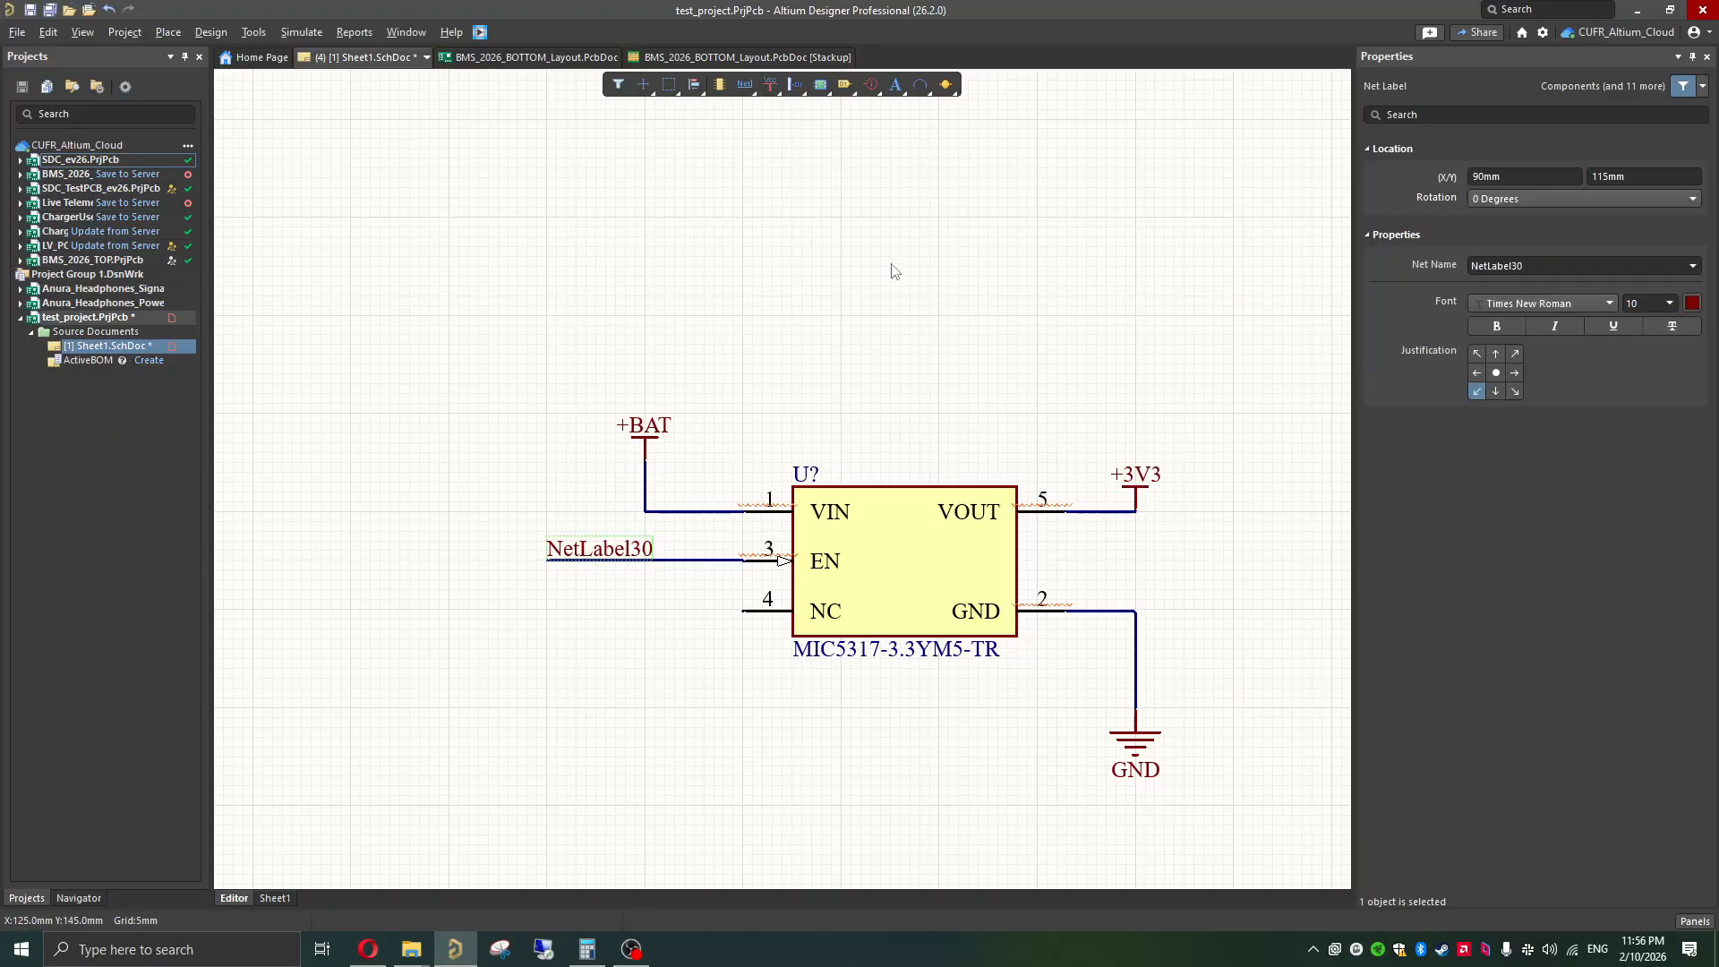
left_click(1519, 266)
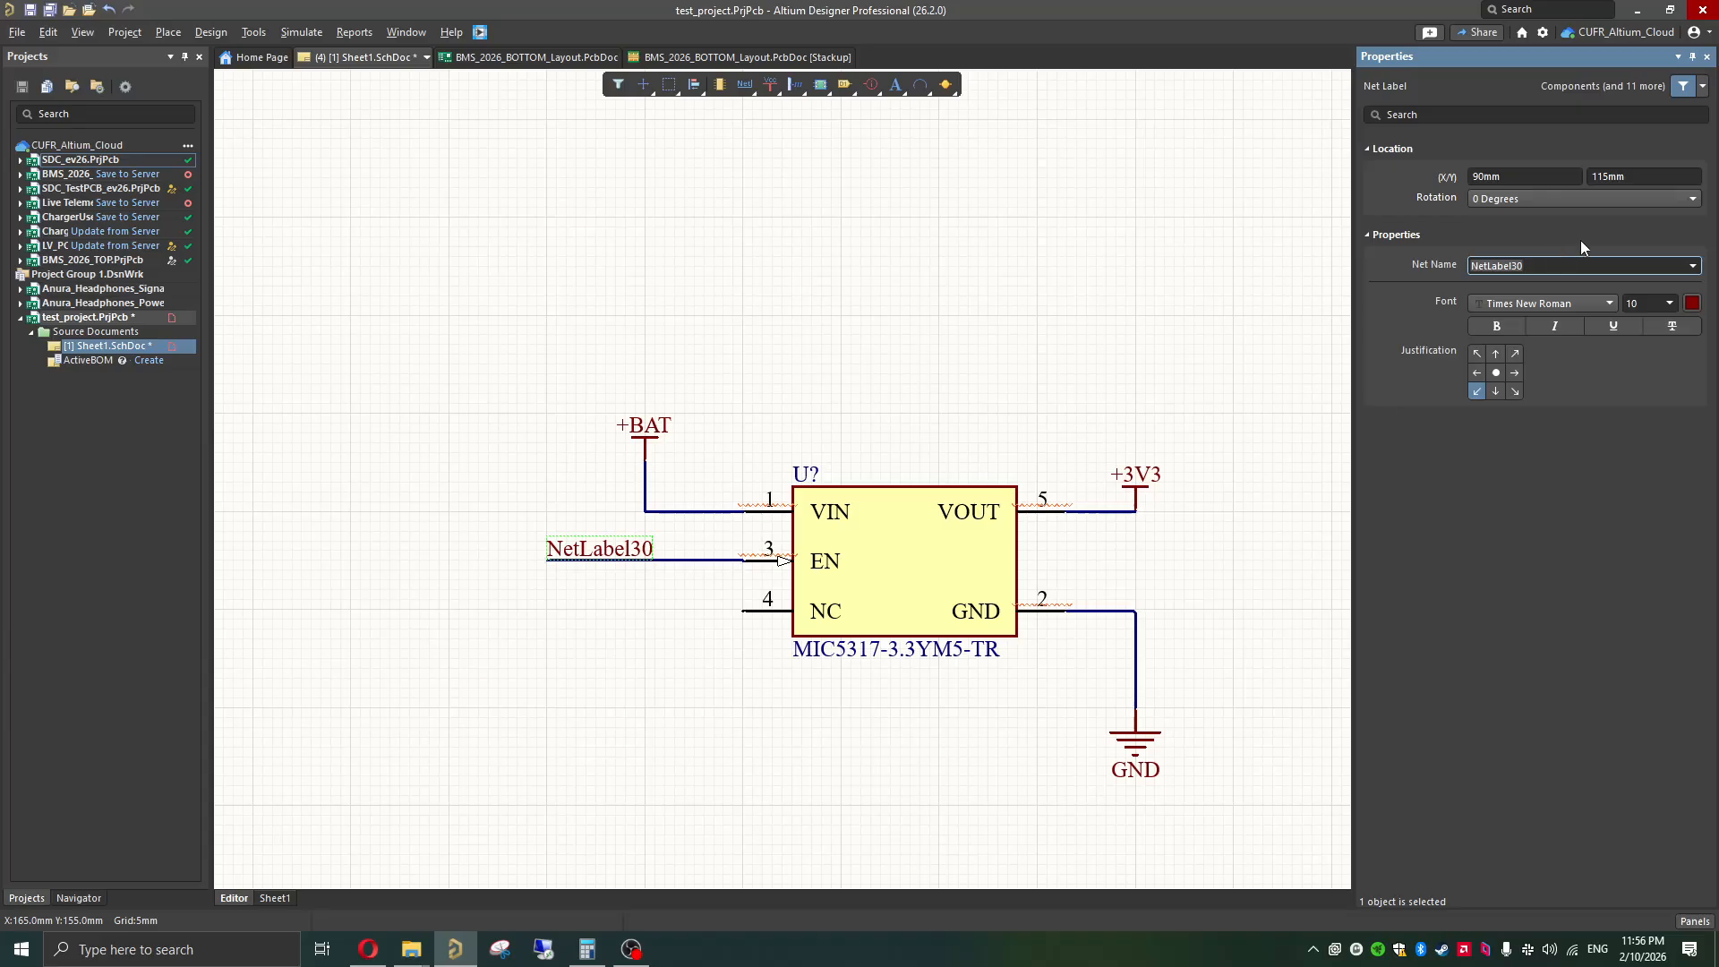
type("EN")
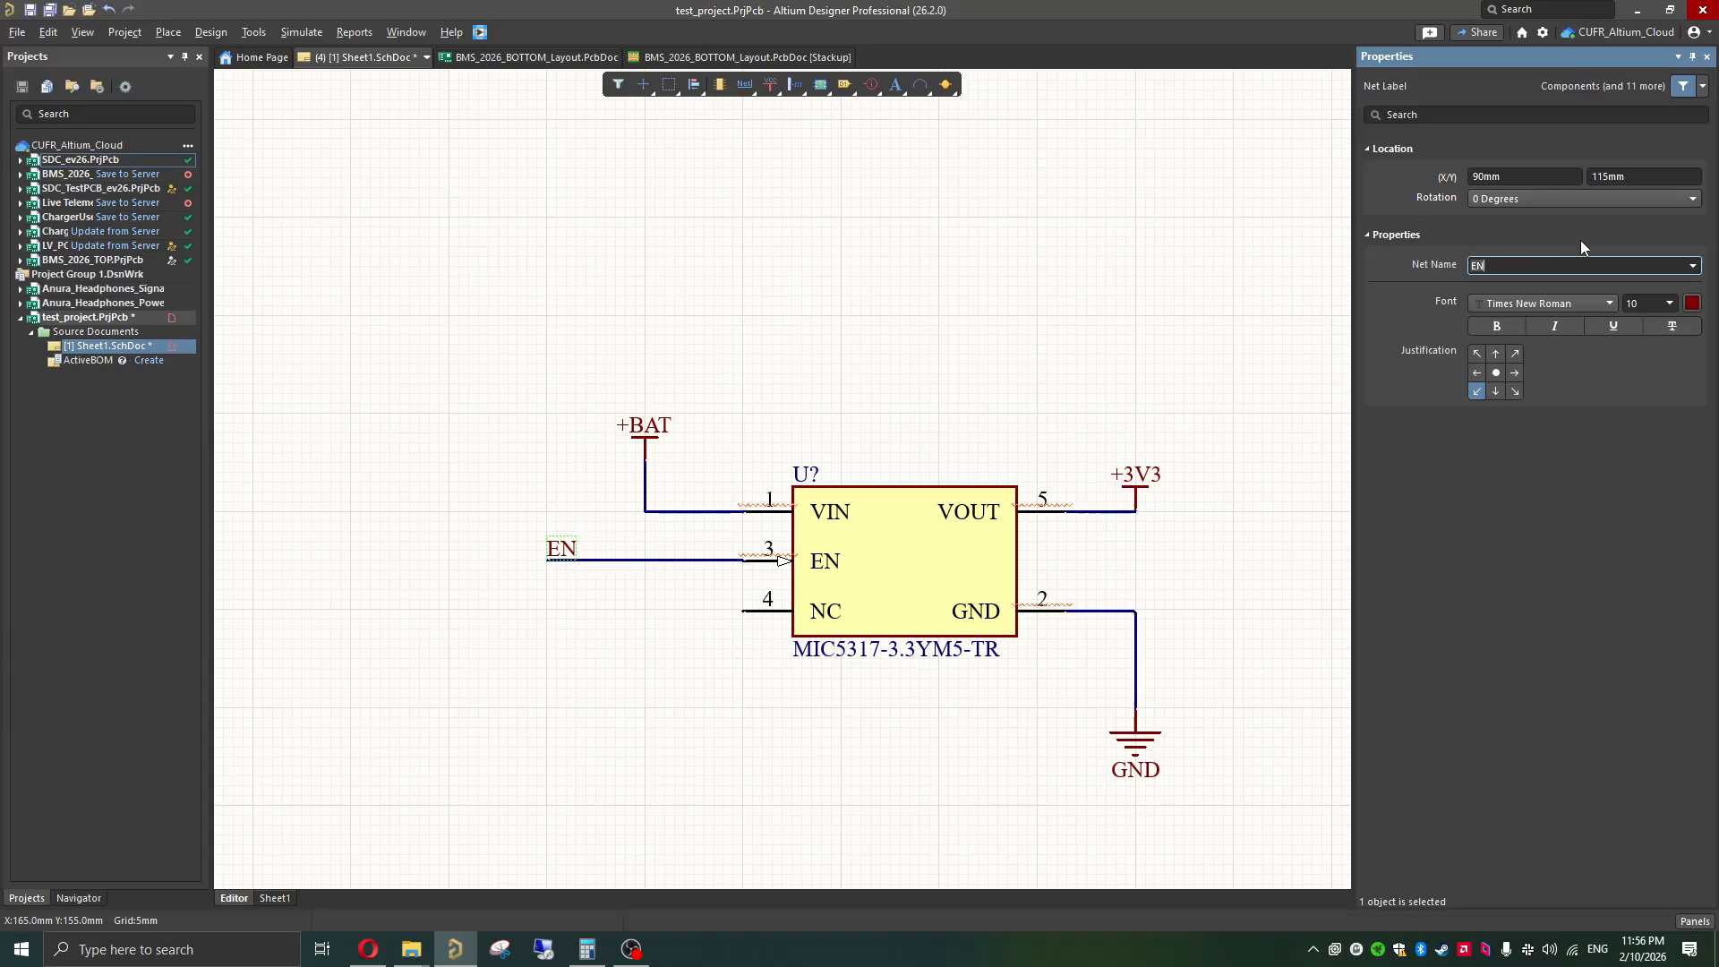
left_click(882, 296)
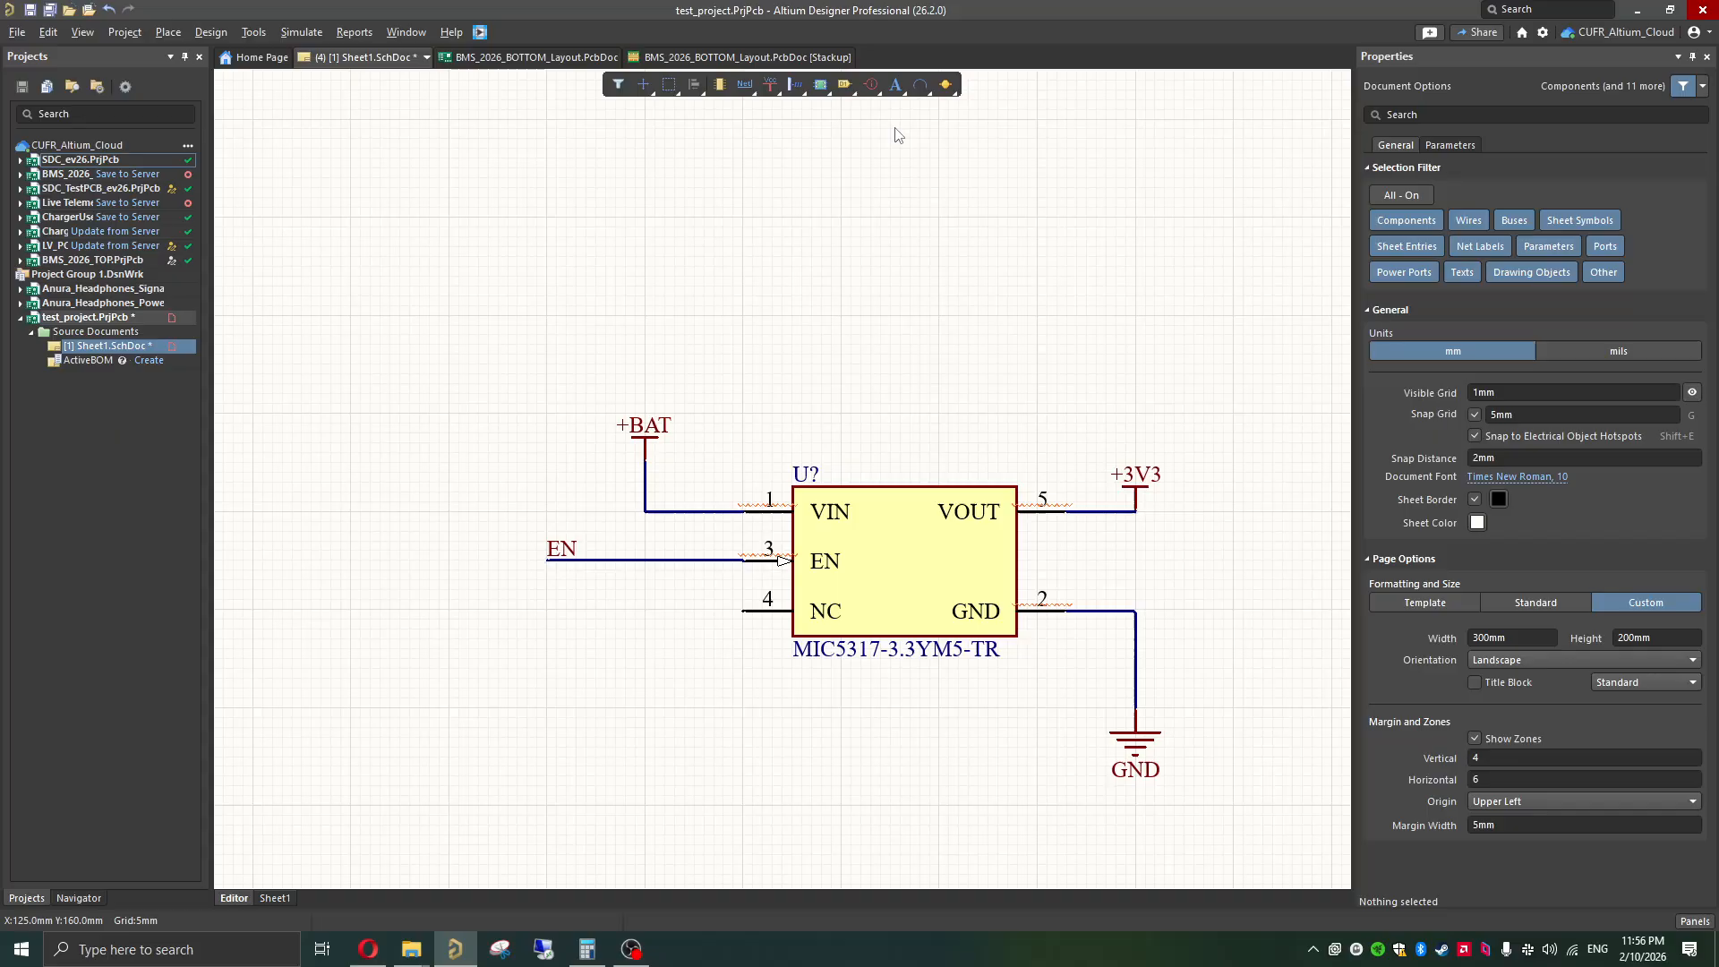
Step: Place a Generic No ERC marker on the end of the regulator's unused NC pin
left_click(875, 93)
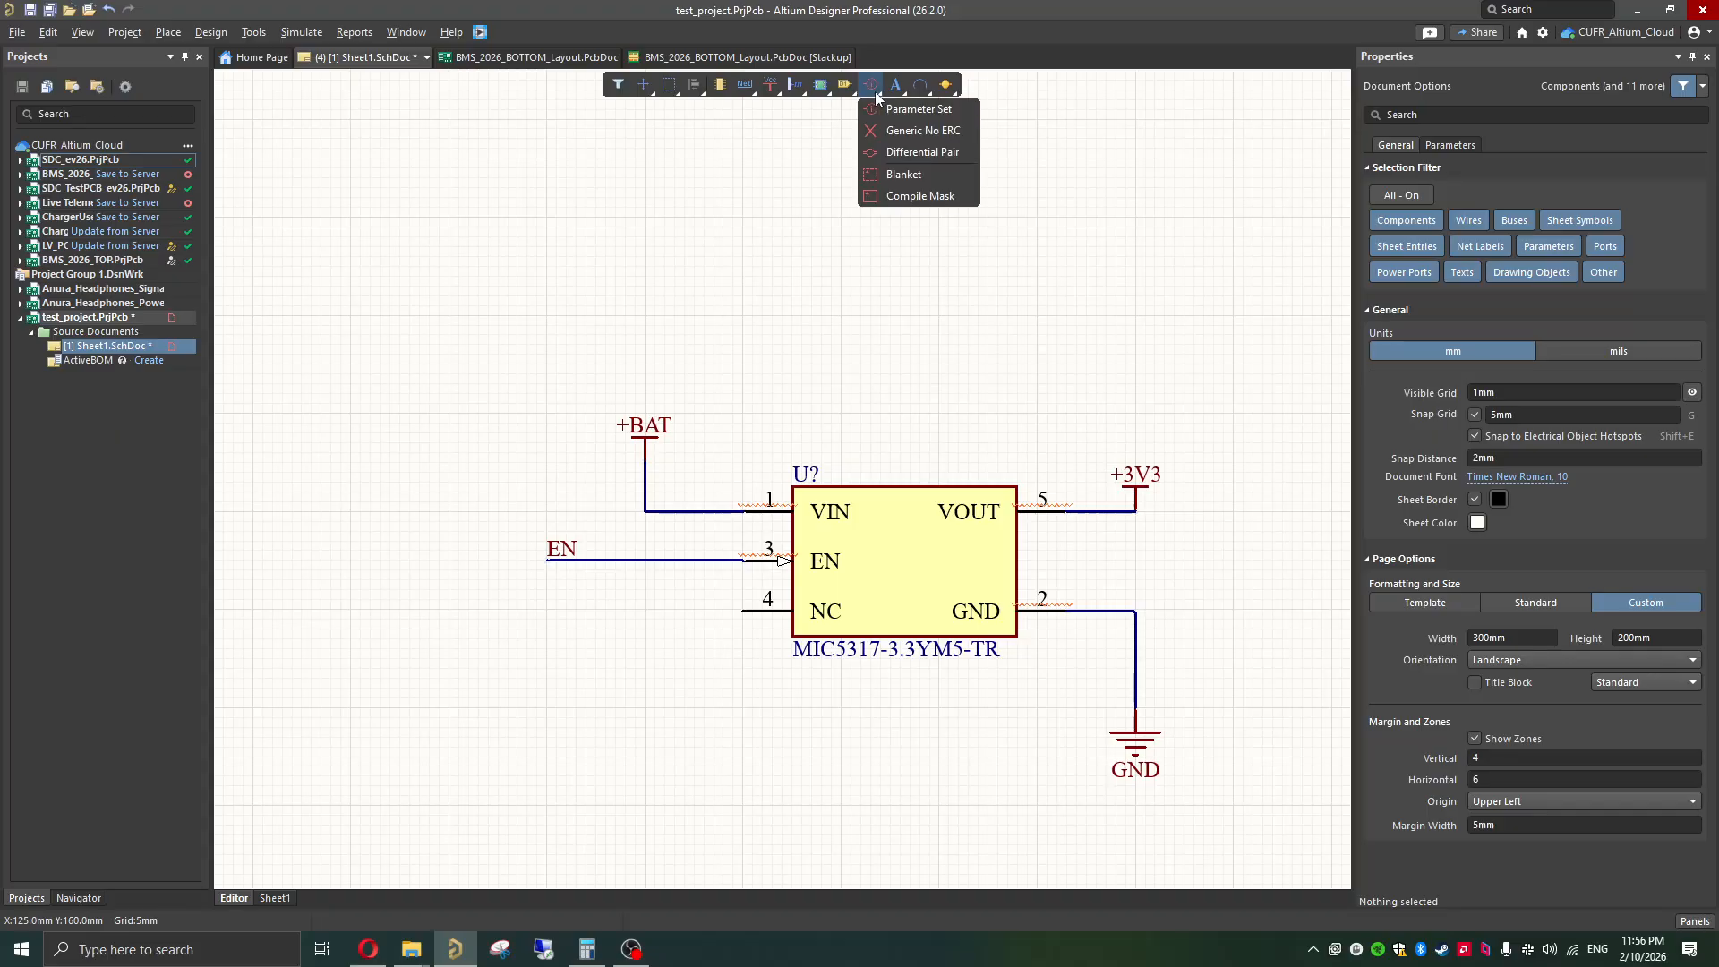
left_click(904, 131)
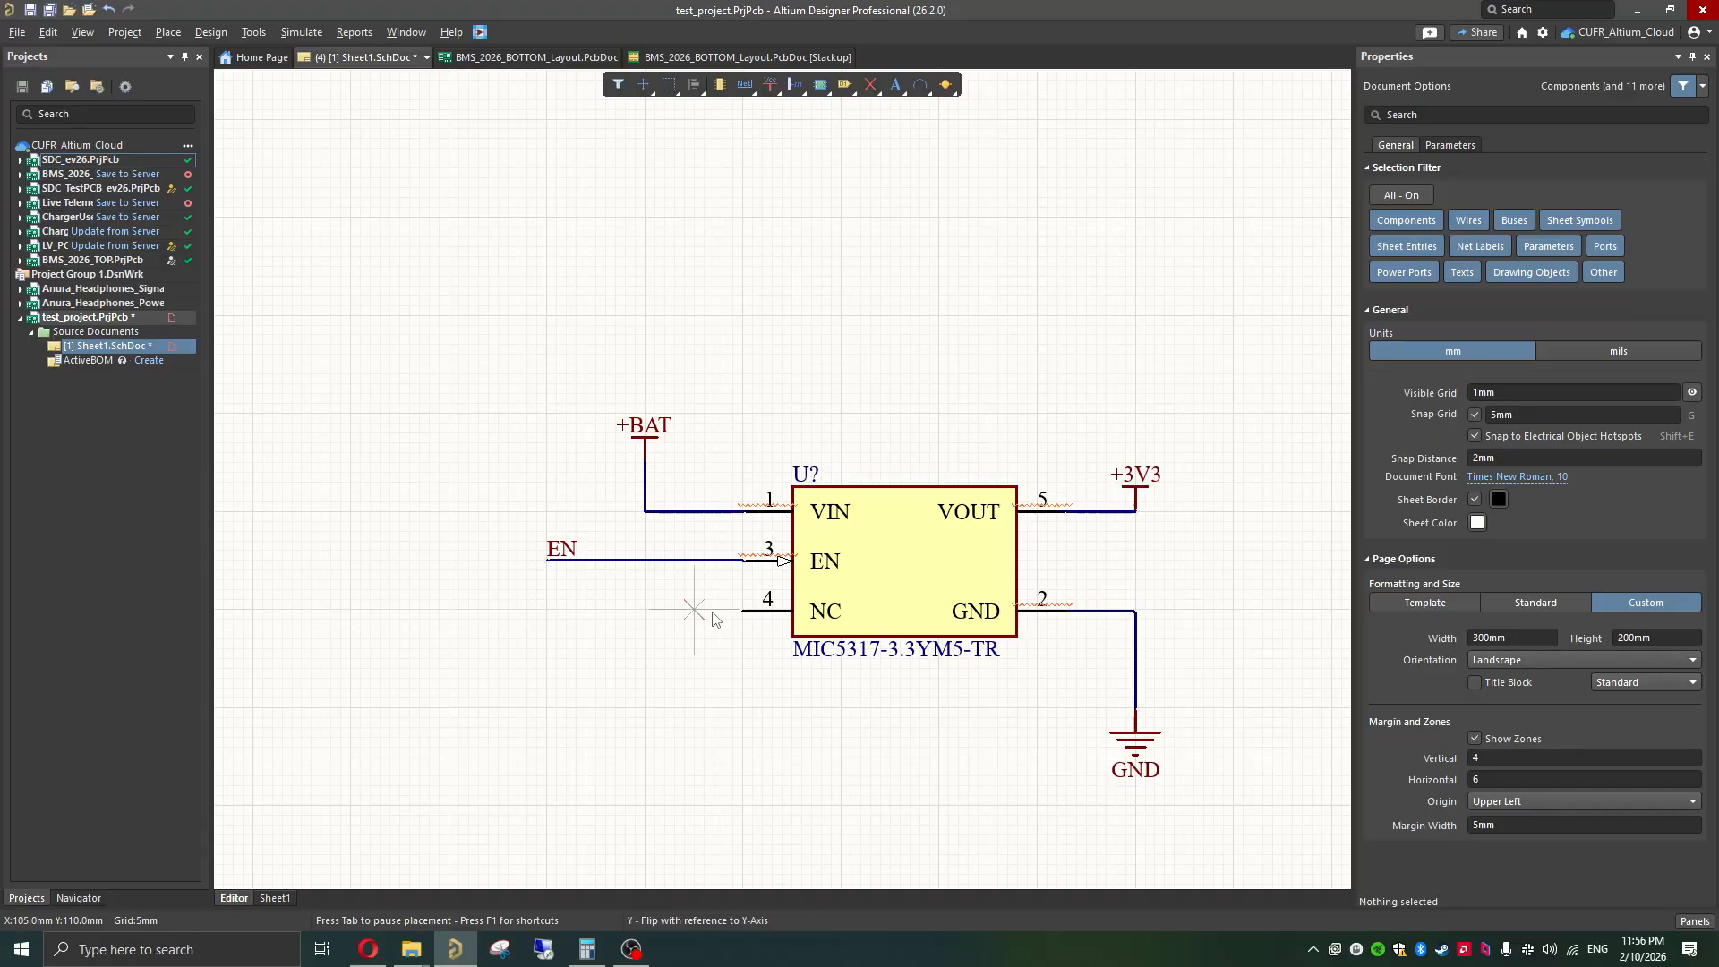
left_click(743, 616)
right_click(786, 702)
left_click(788, 703)
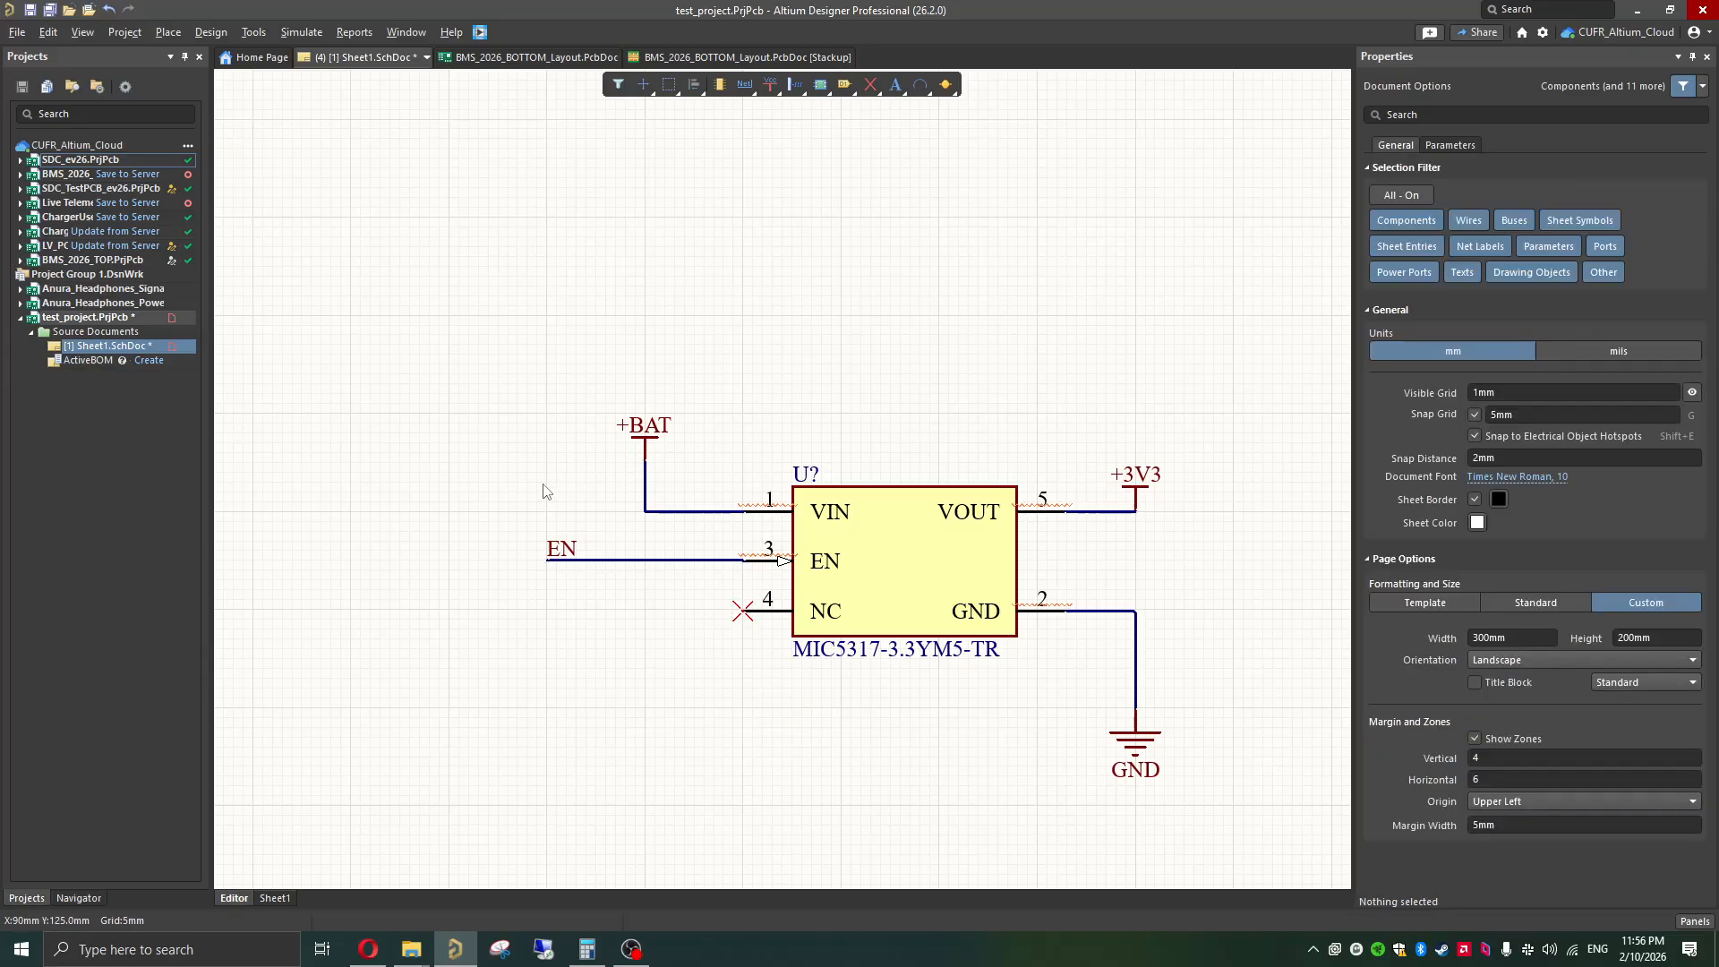
scroll(850, 588, "down", 1, "ctrl")
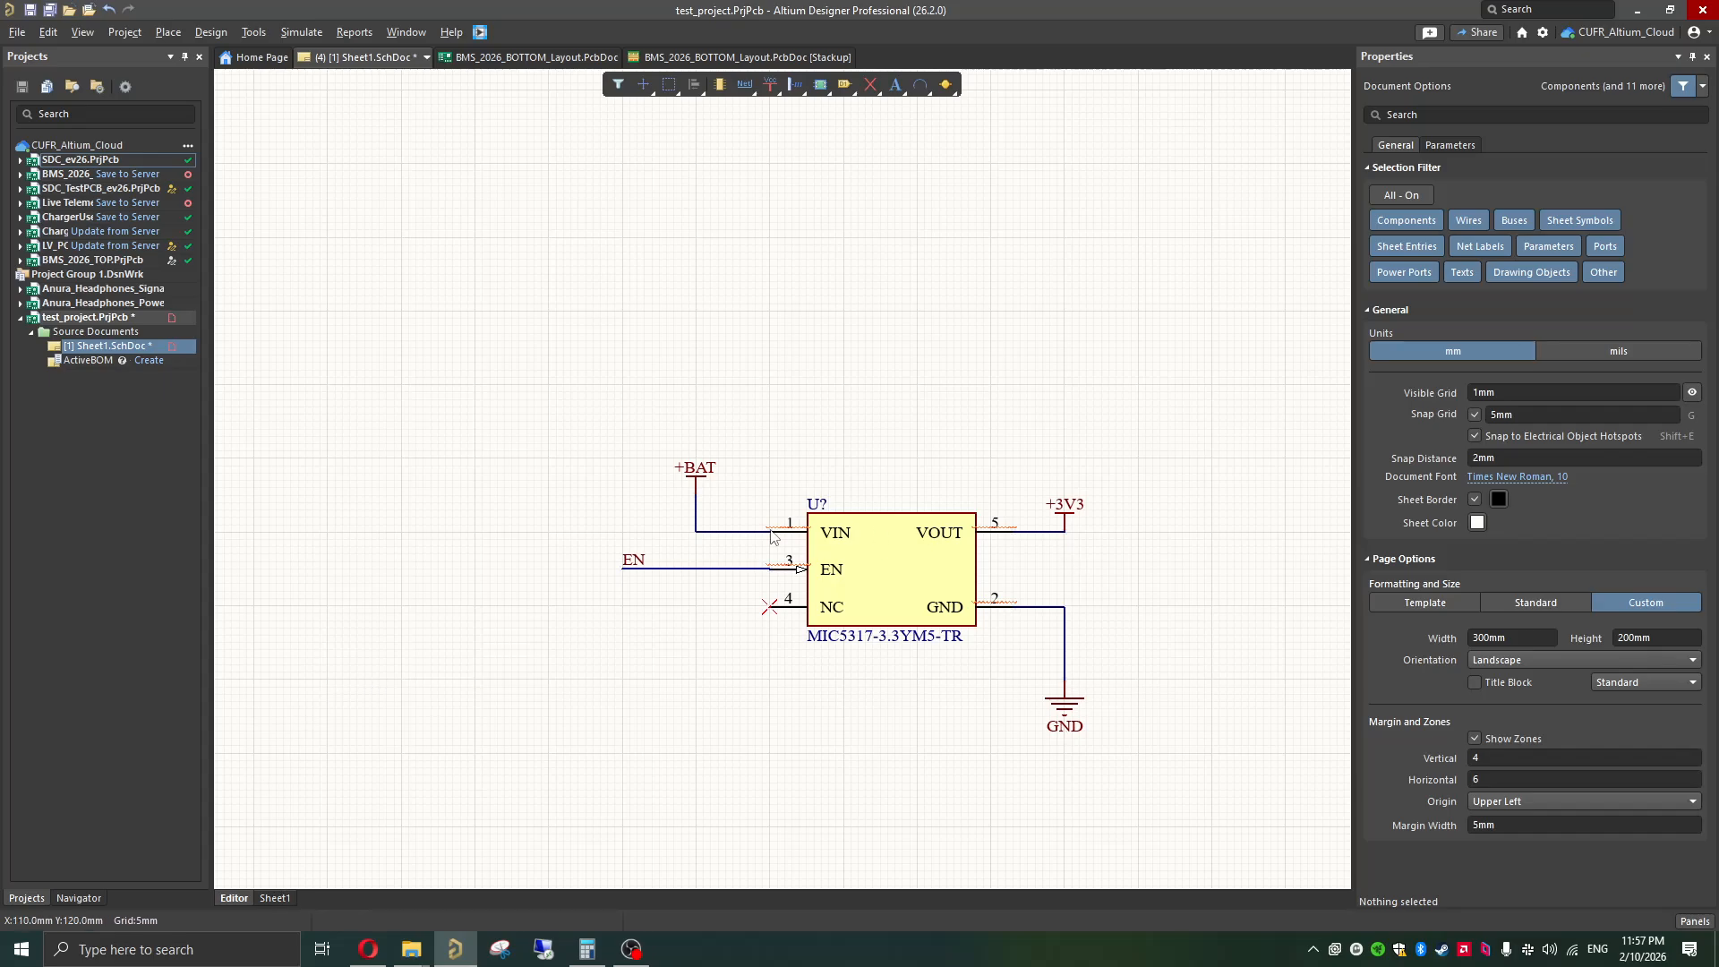
scroll(1074, 702, "up", 1, "ctrl")
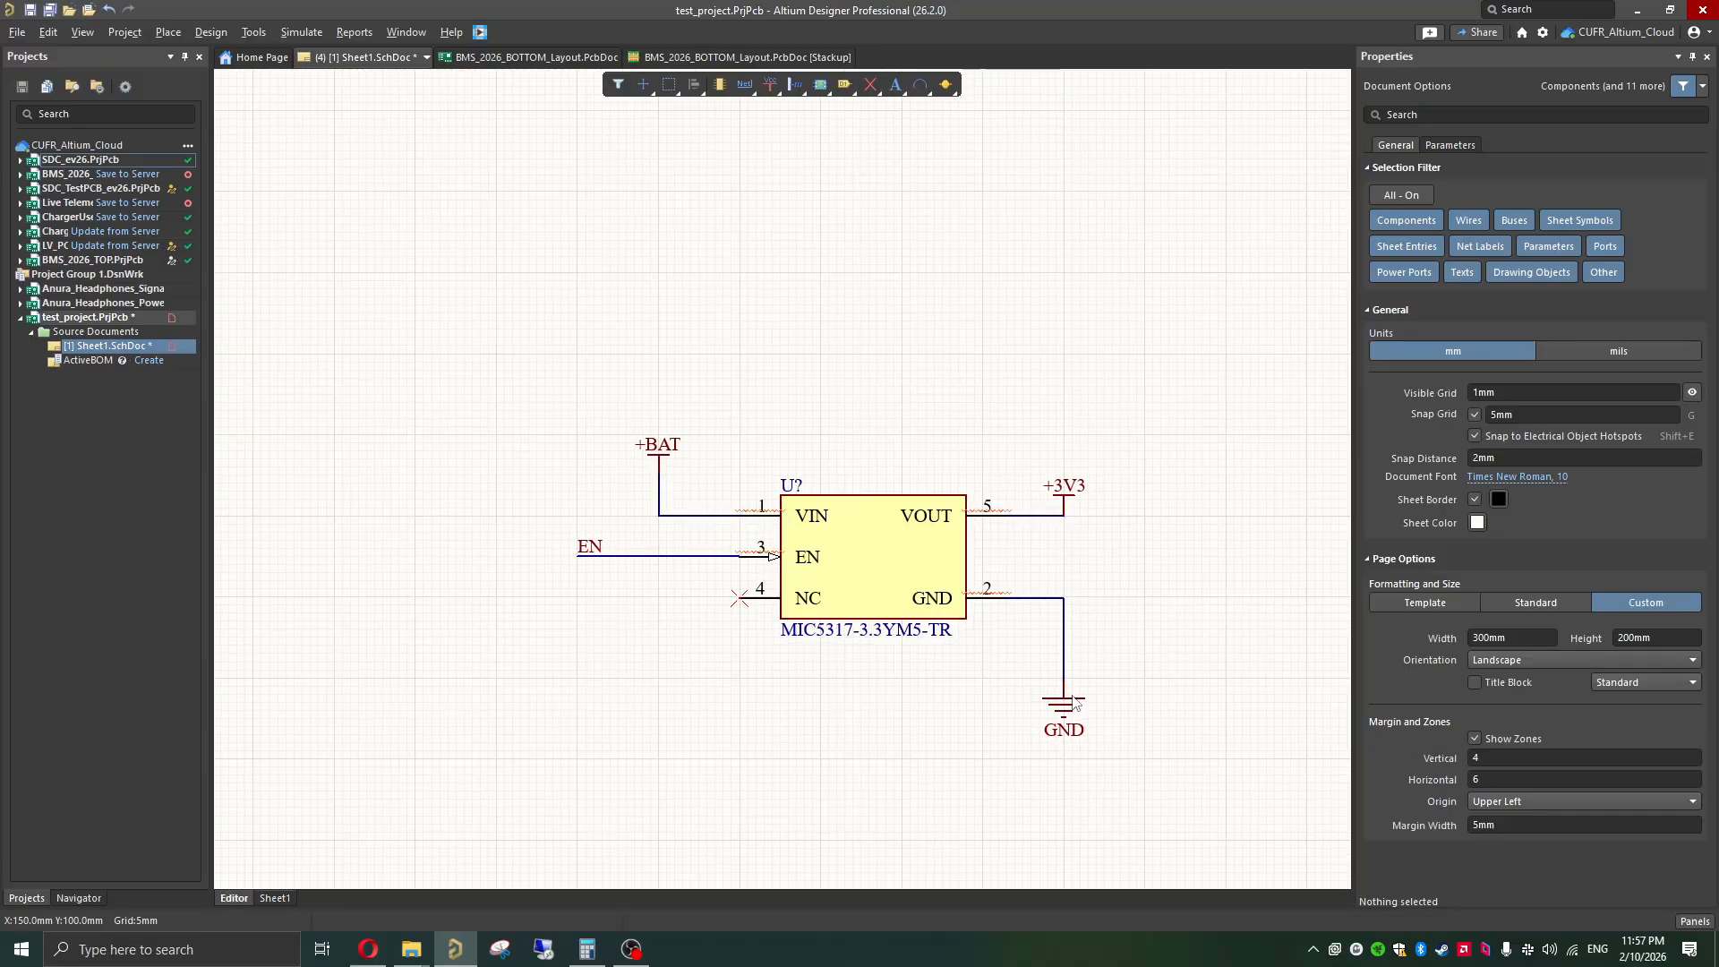
Step: Start interactive navigation in the Navigator and highlight the GND net on the schematic
scroll(1073, 689, "up", 8, "ctrl")
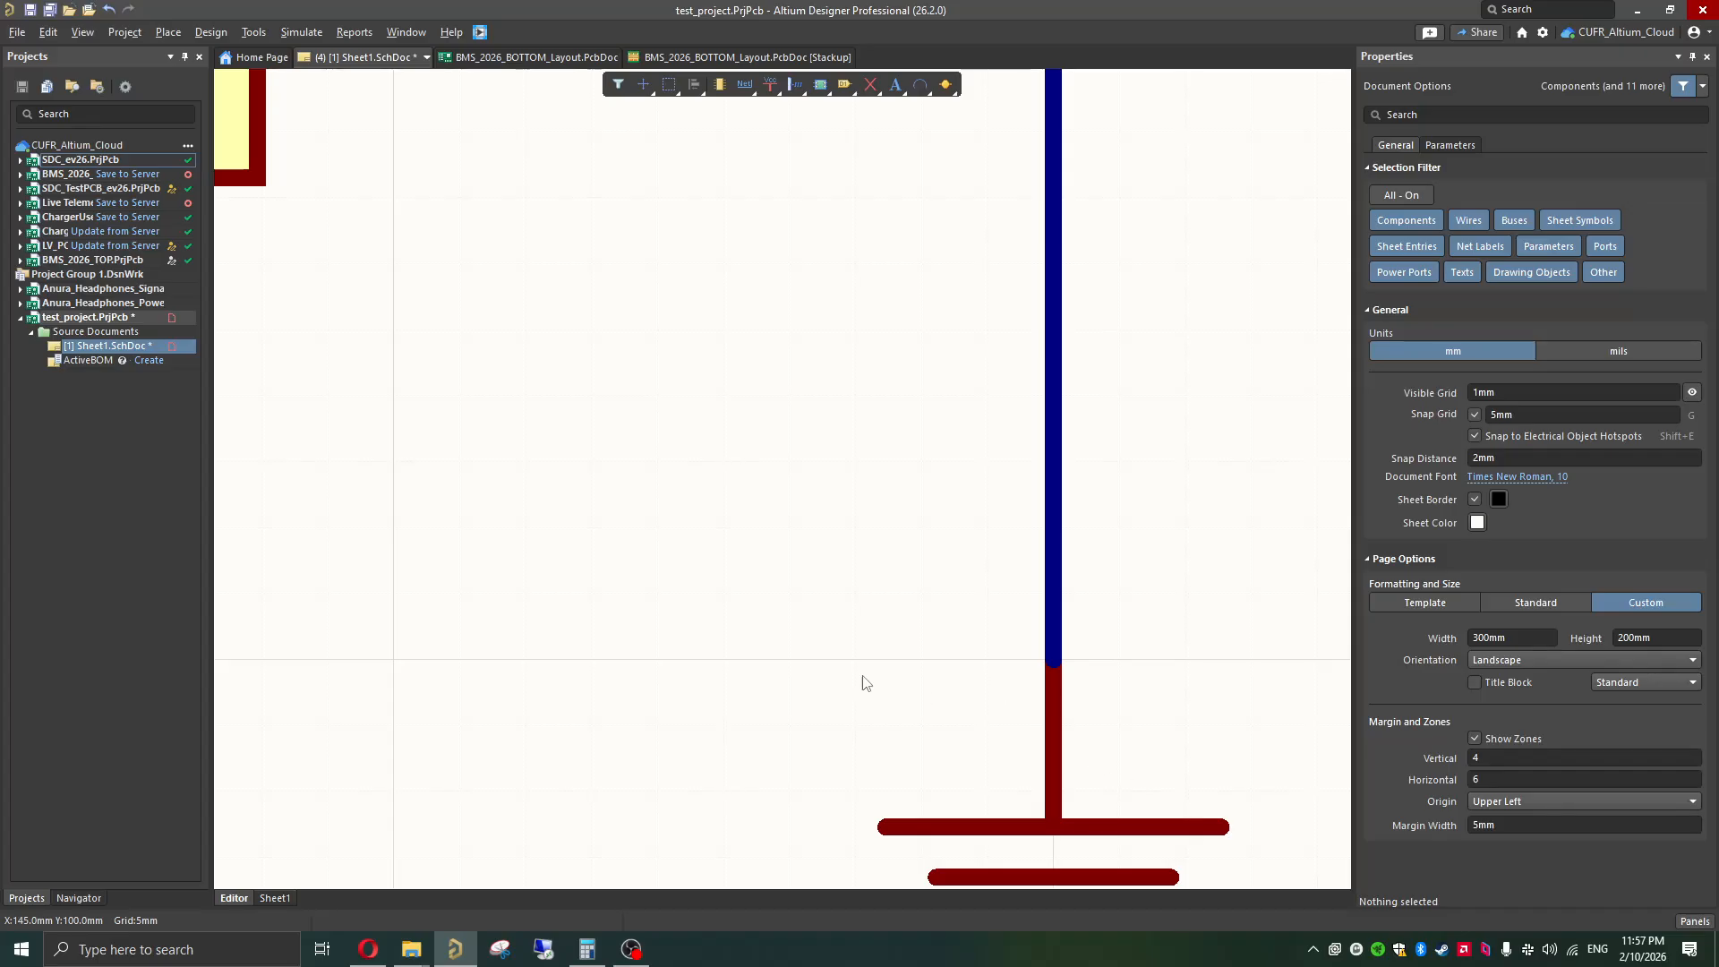
scroll(863, 683, "down", 6, "ctrl")
scroll(893, 669, "down", 2, "ctrl")
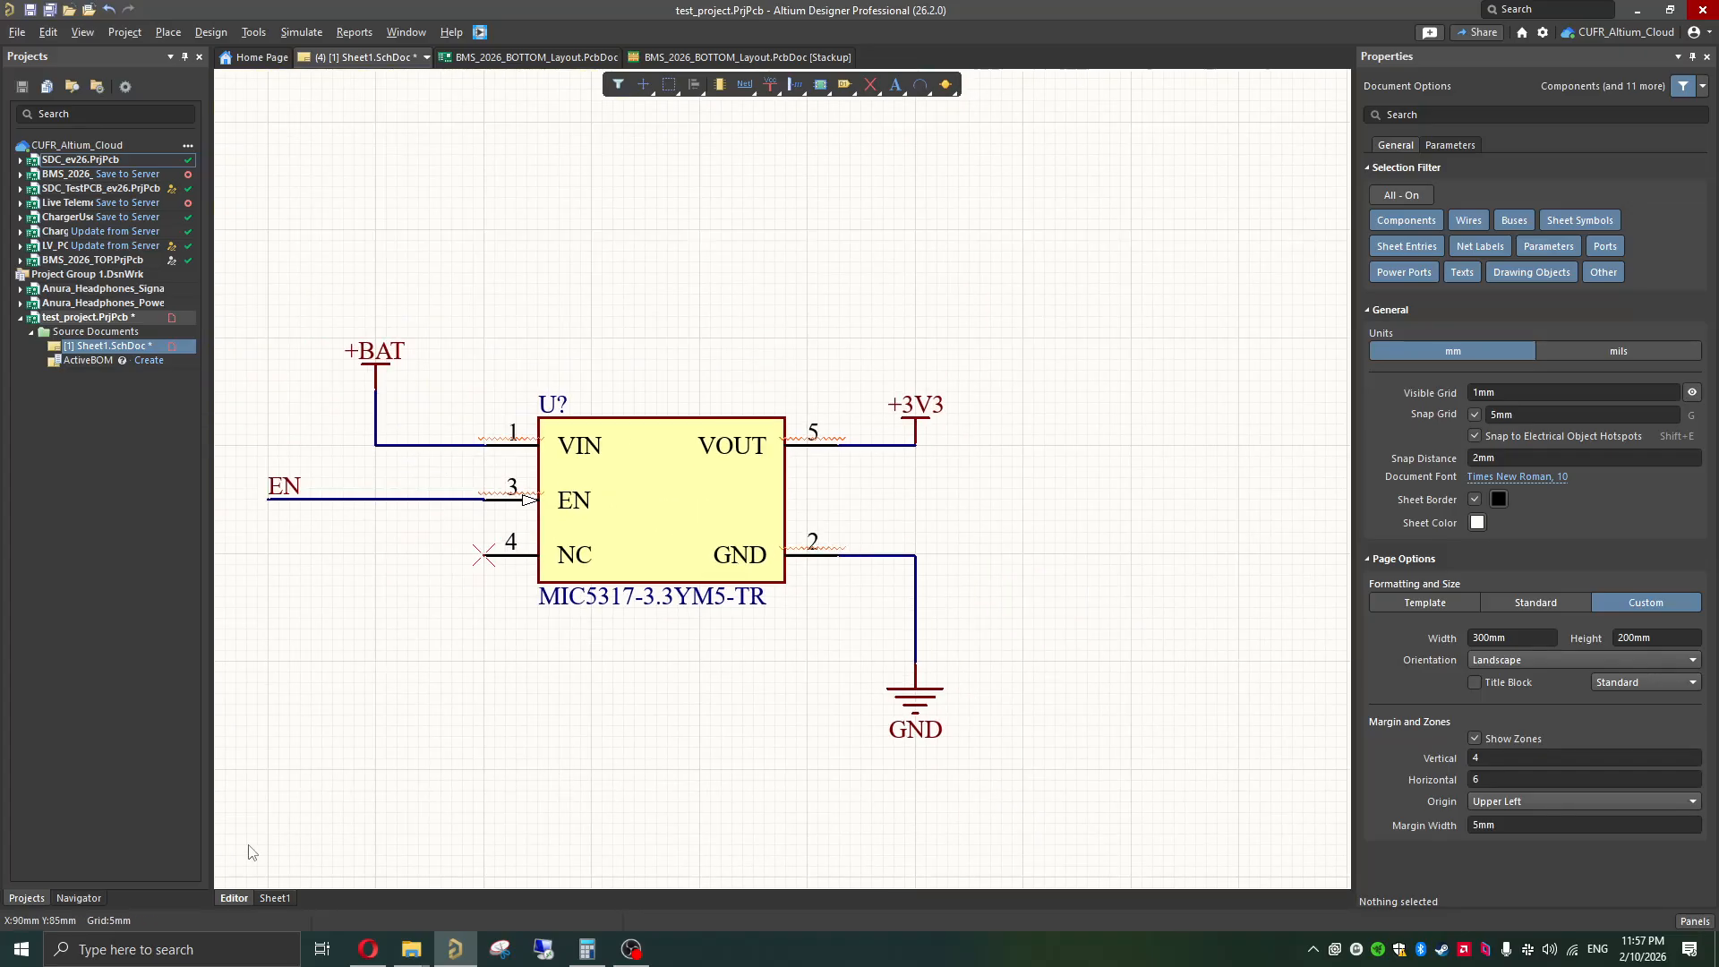
left_click(67, 899)
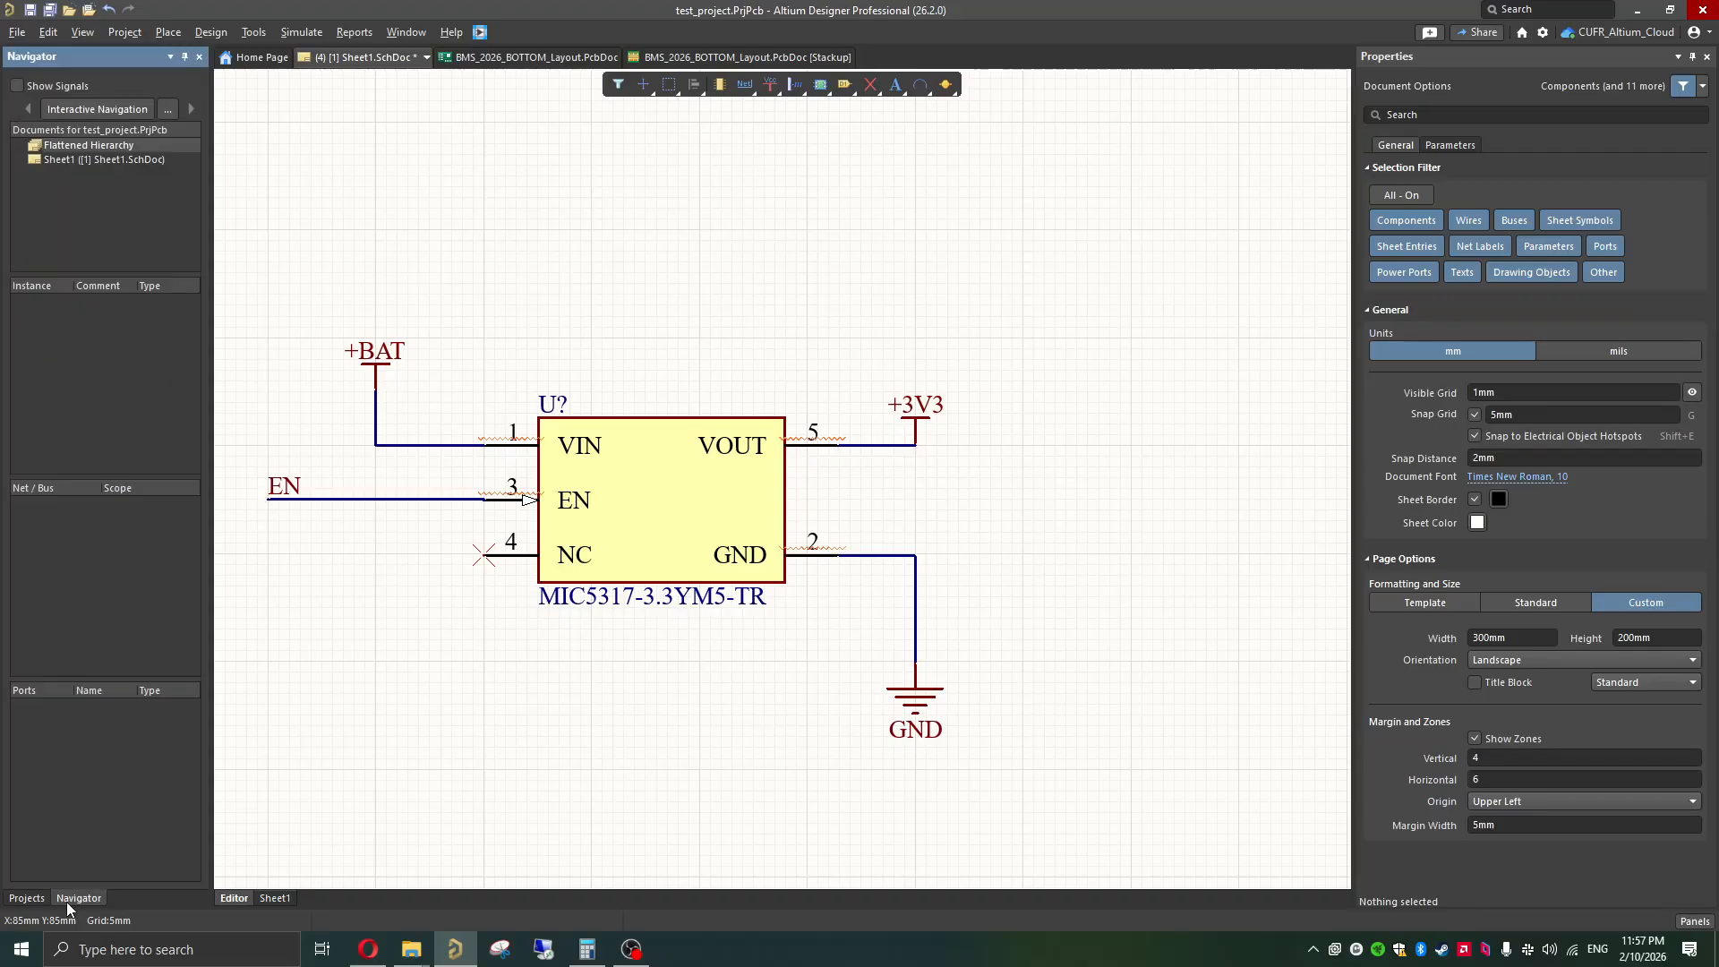
left_click(87, 110)
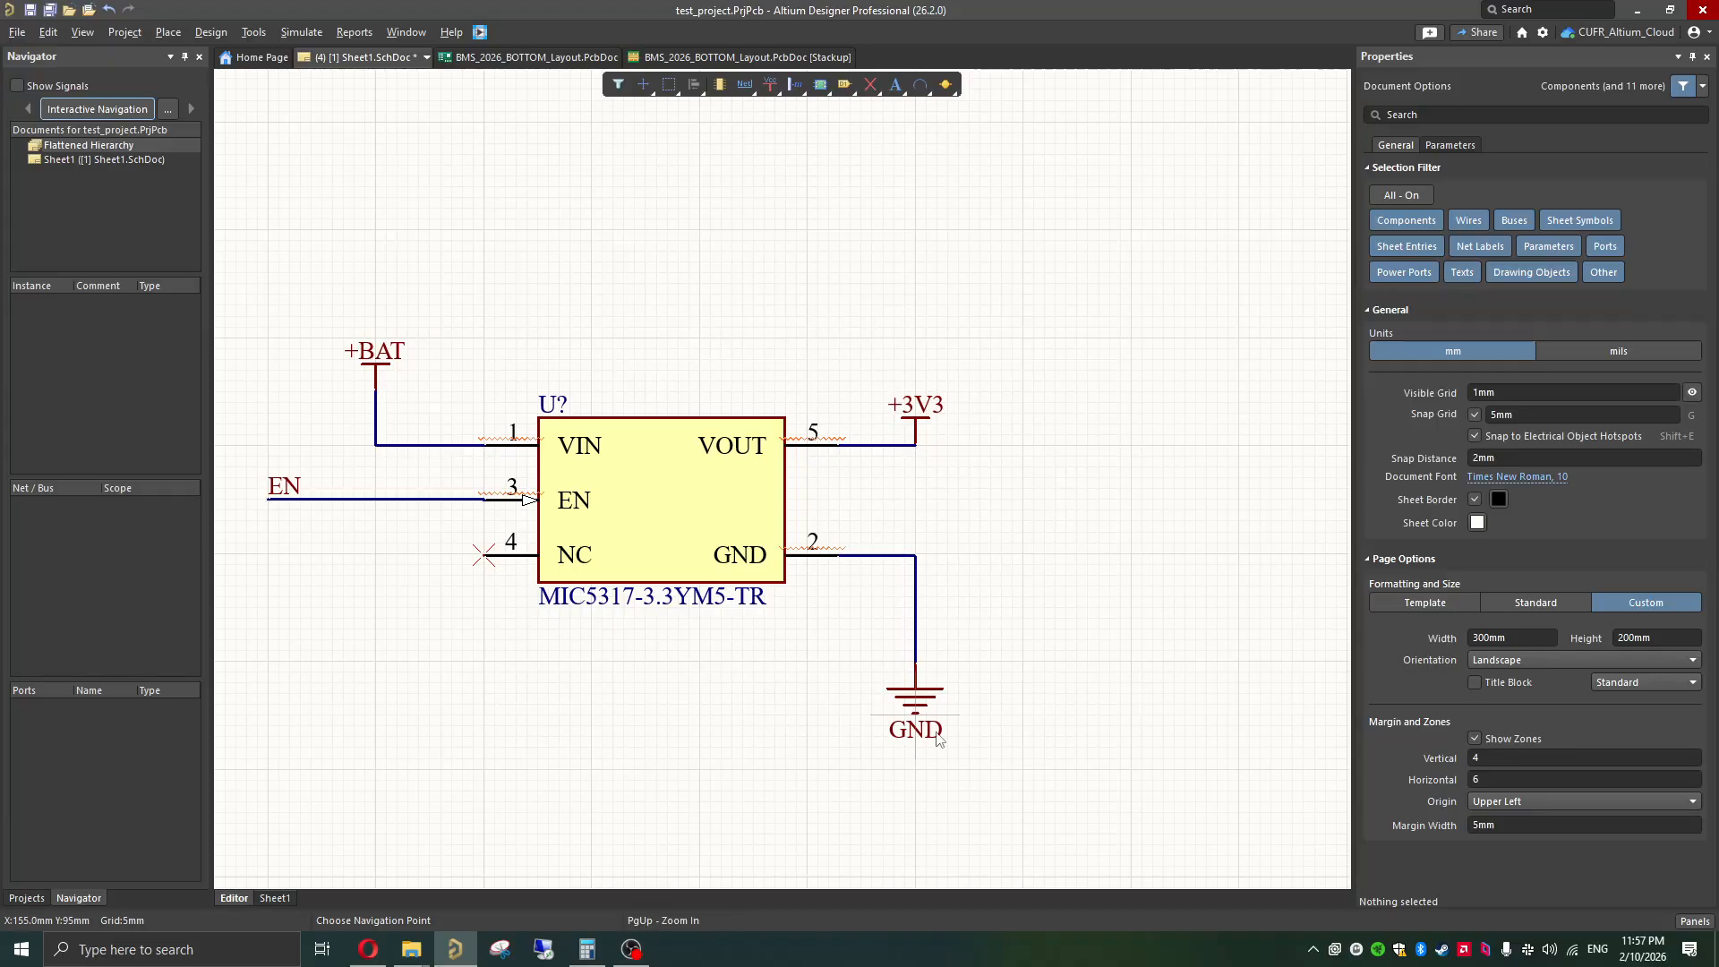
left_click(914, 676)
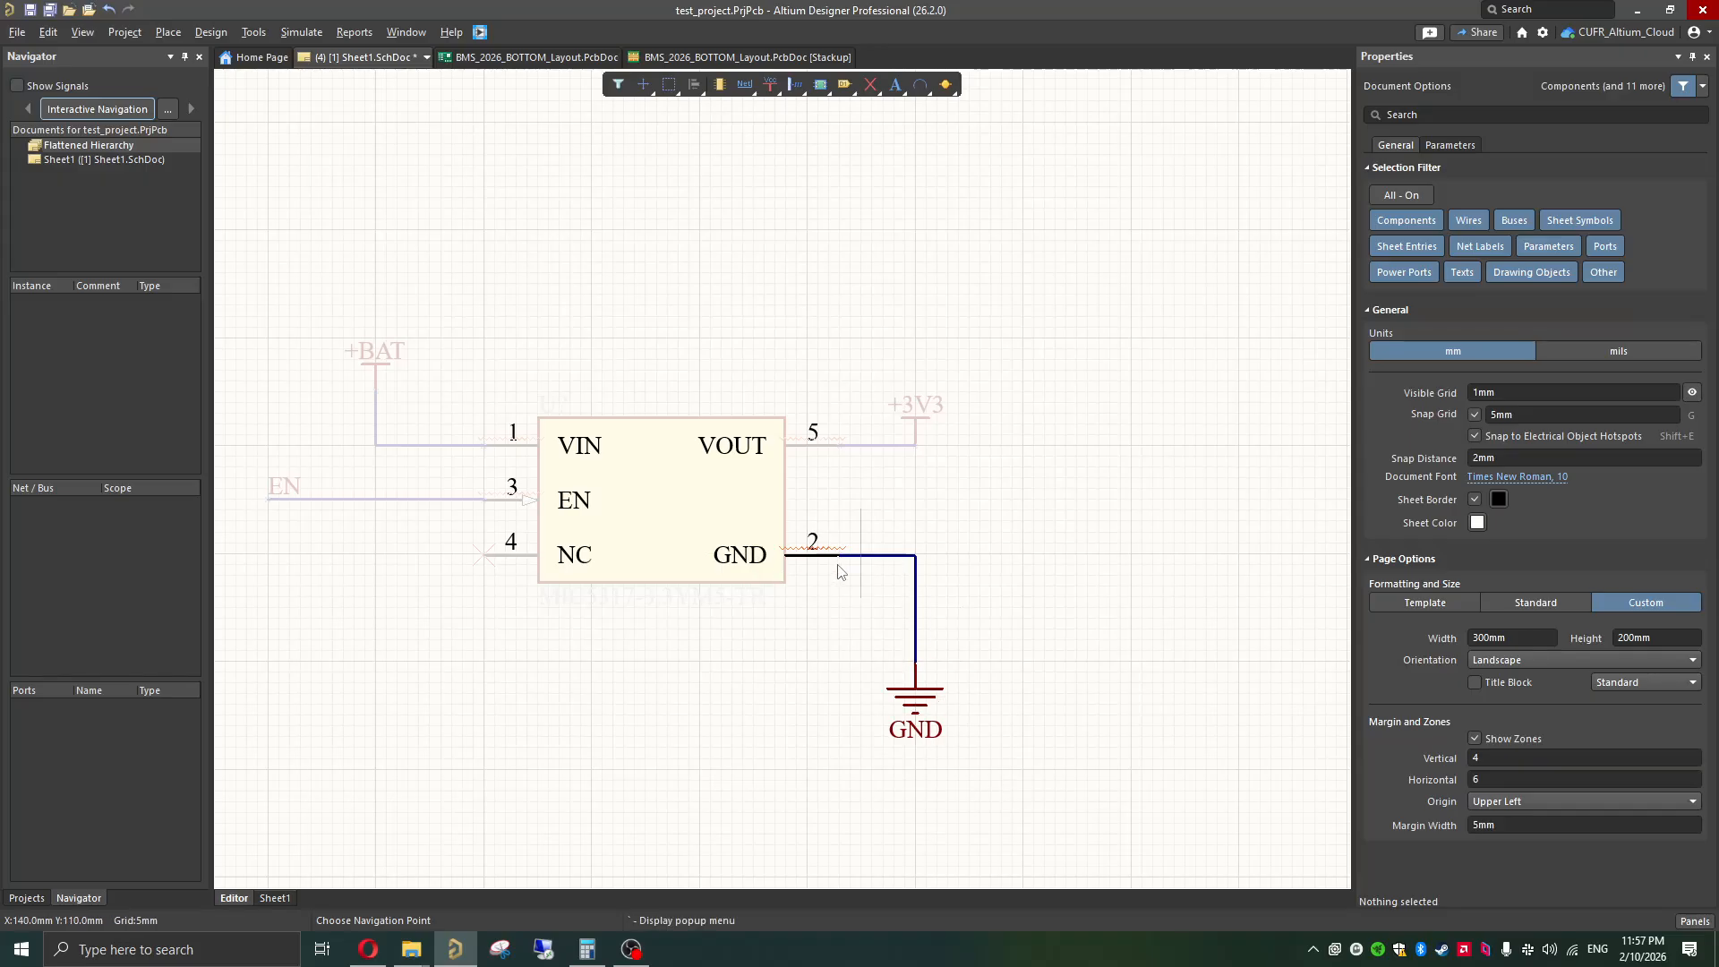
key("Page_Down")
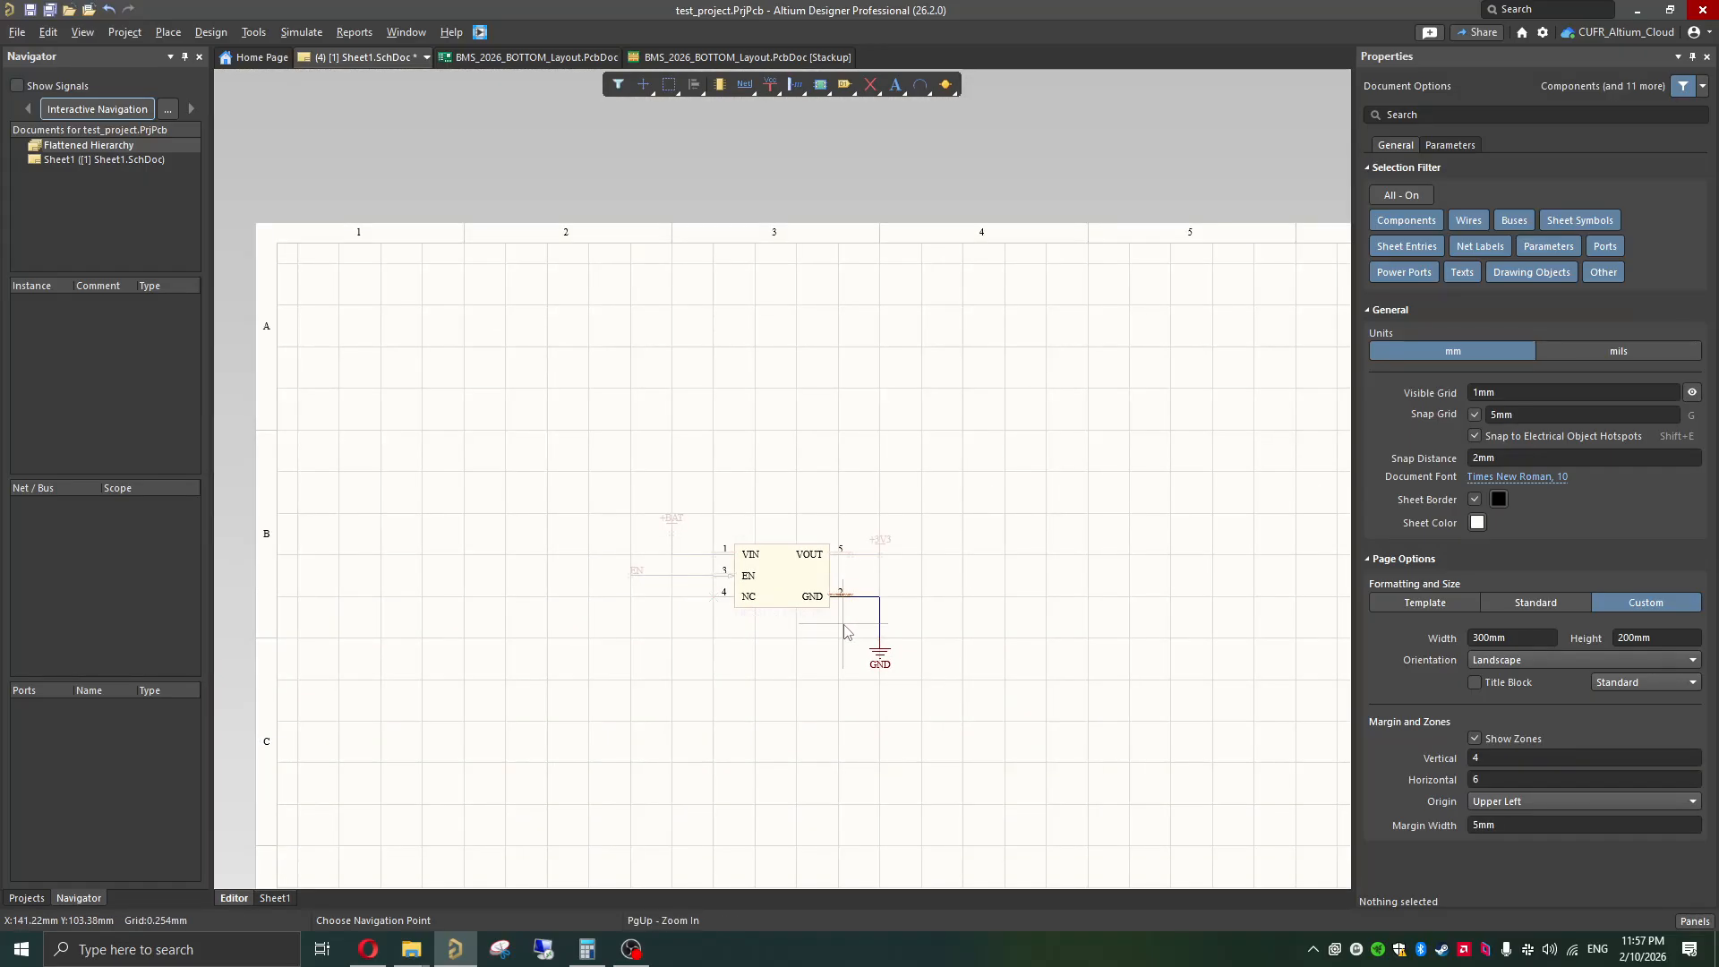
scroll(850, 598, "up", 4, "ctrl")
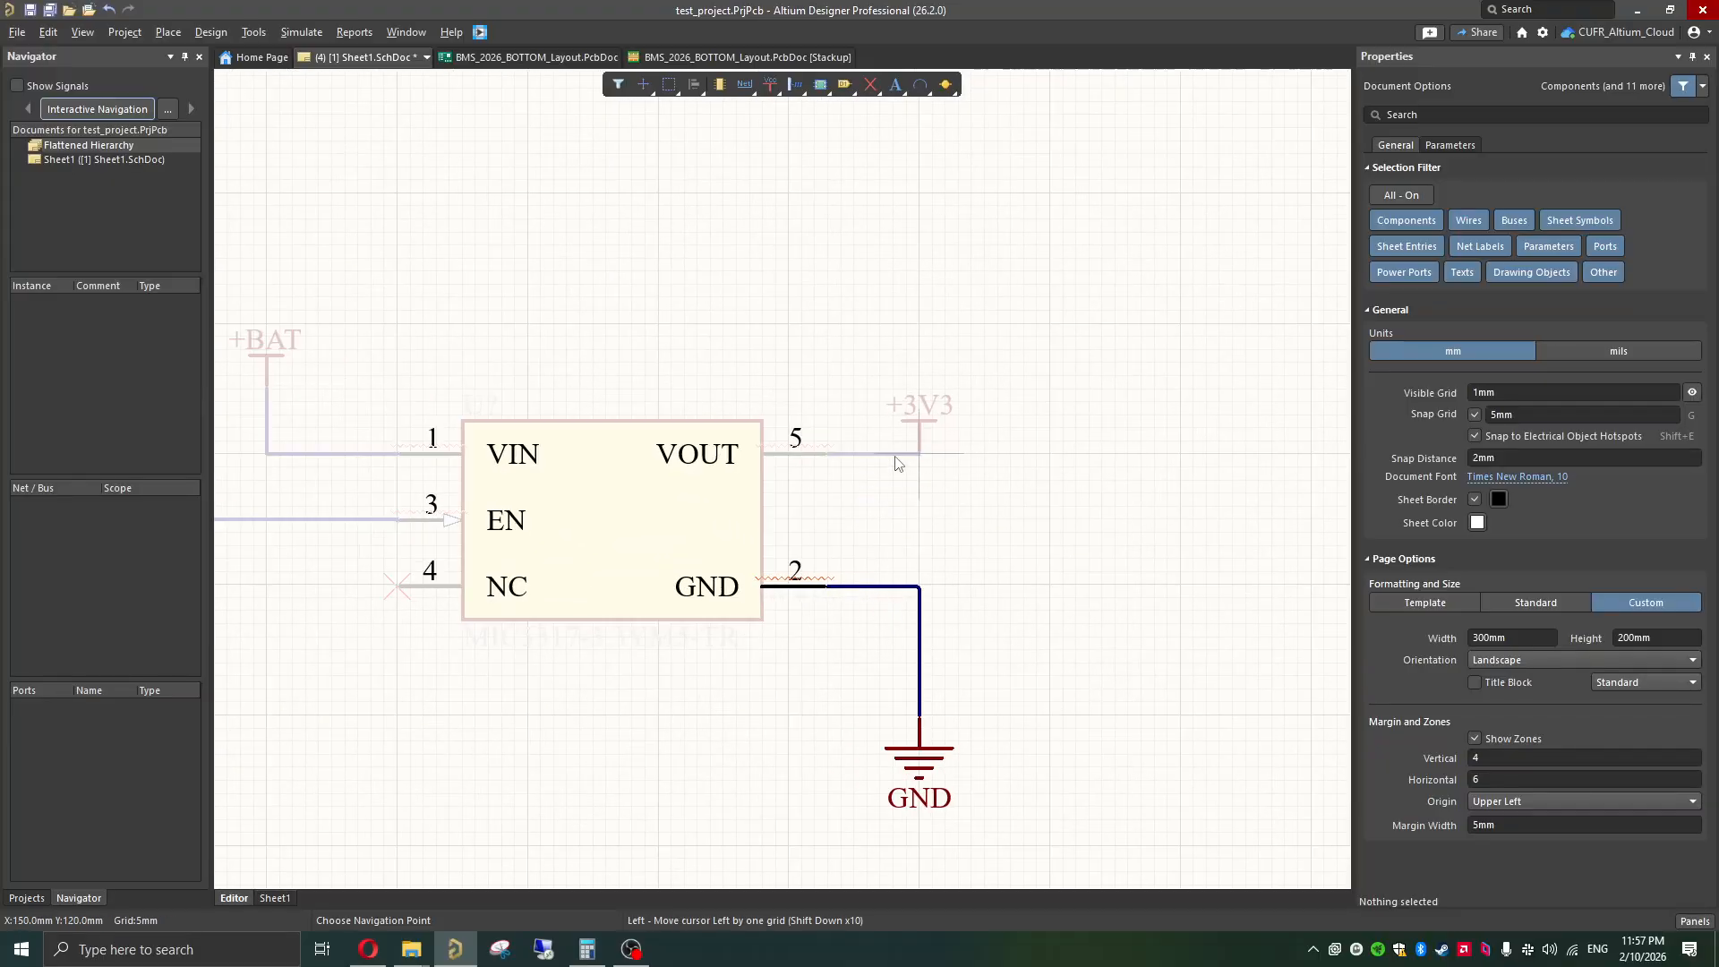
Step: Highlight the +3V3, EN and +BAT nets one after another with interactive navigation, and clear the highlighting
left_click(911, 455)
scroll(900, 475, "up", 10, "shift")
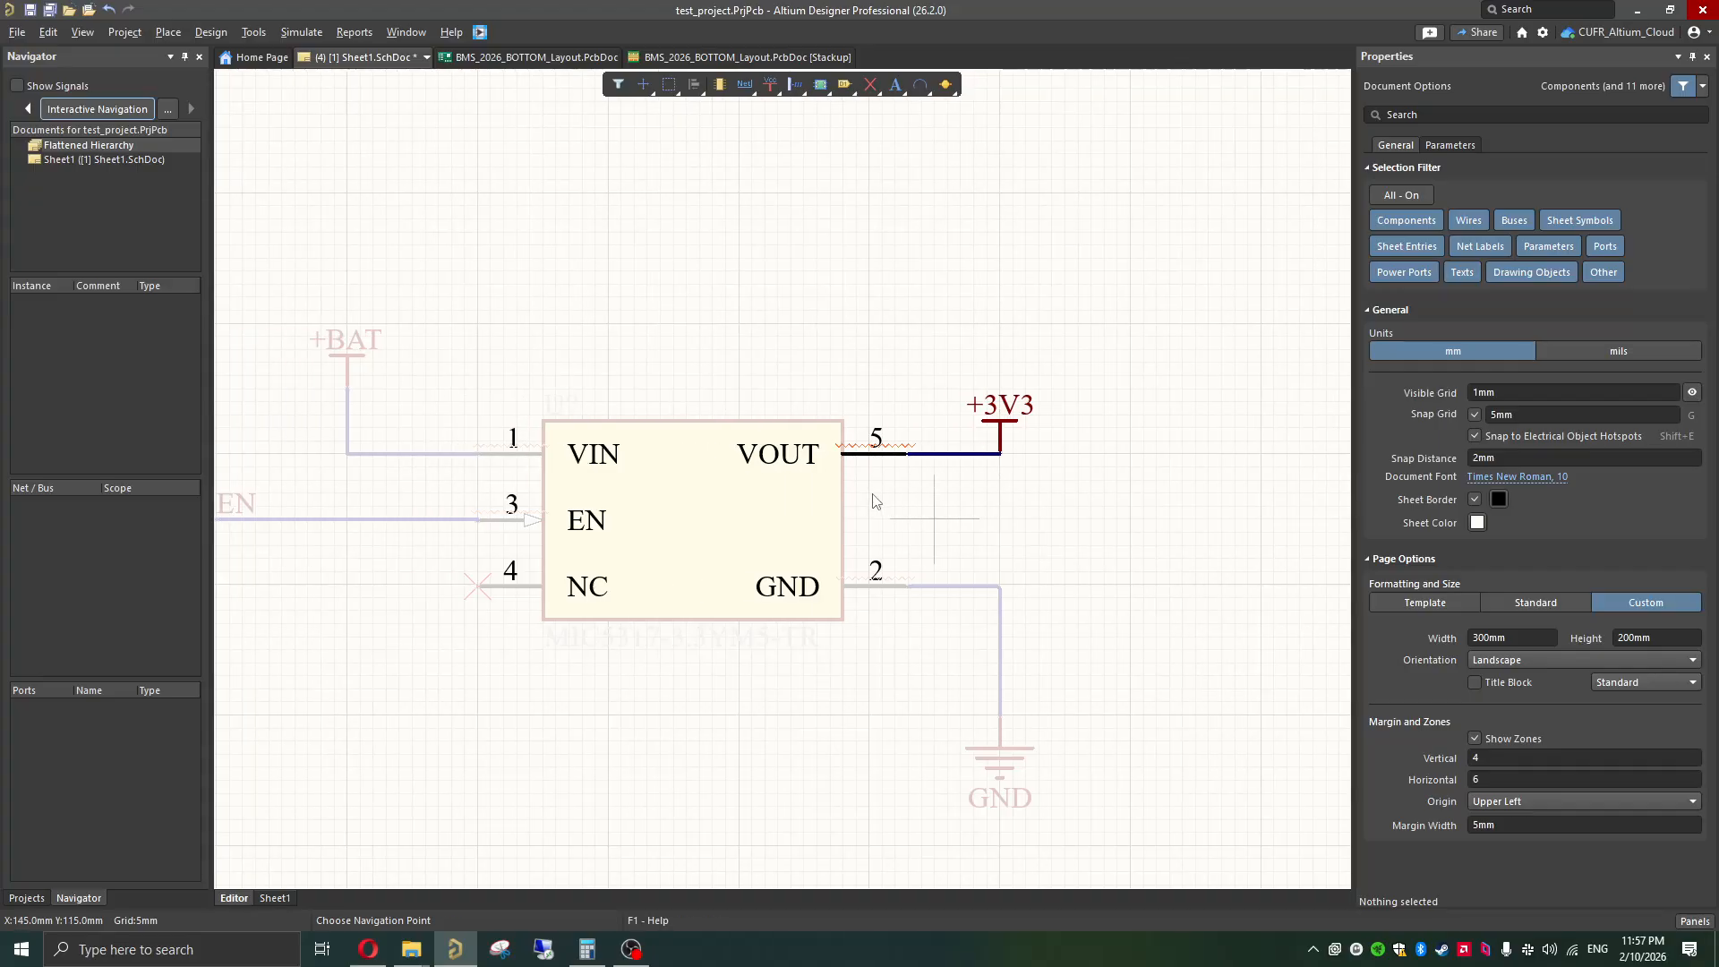
left_click(543, 522)
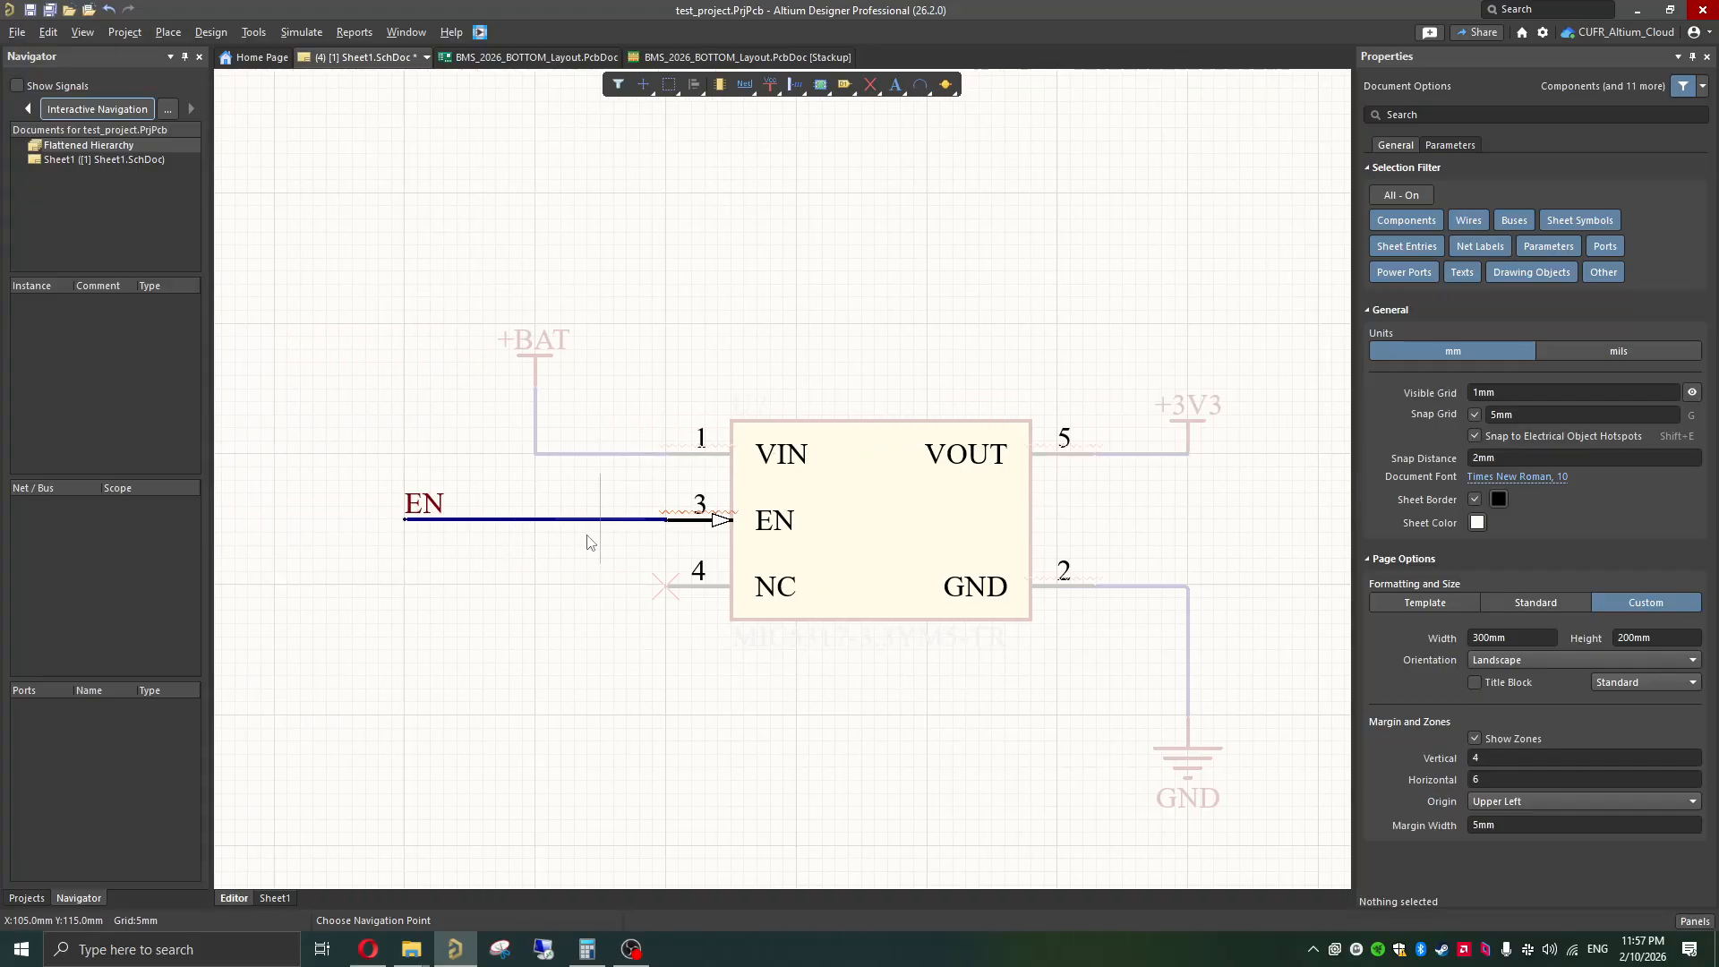
left_click(535, 455)
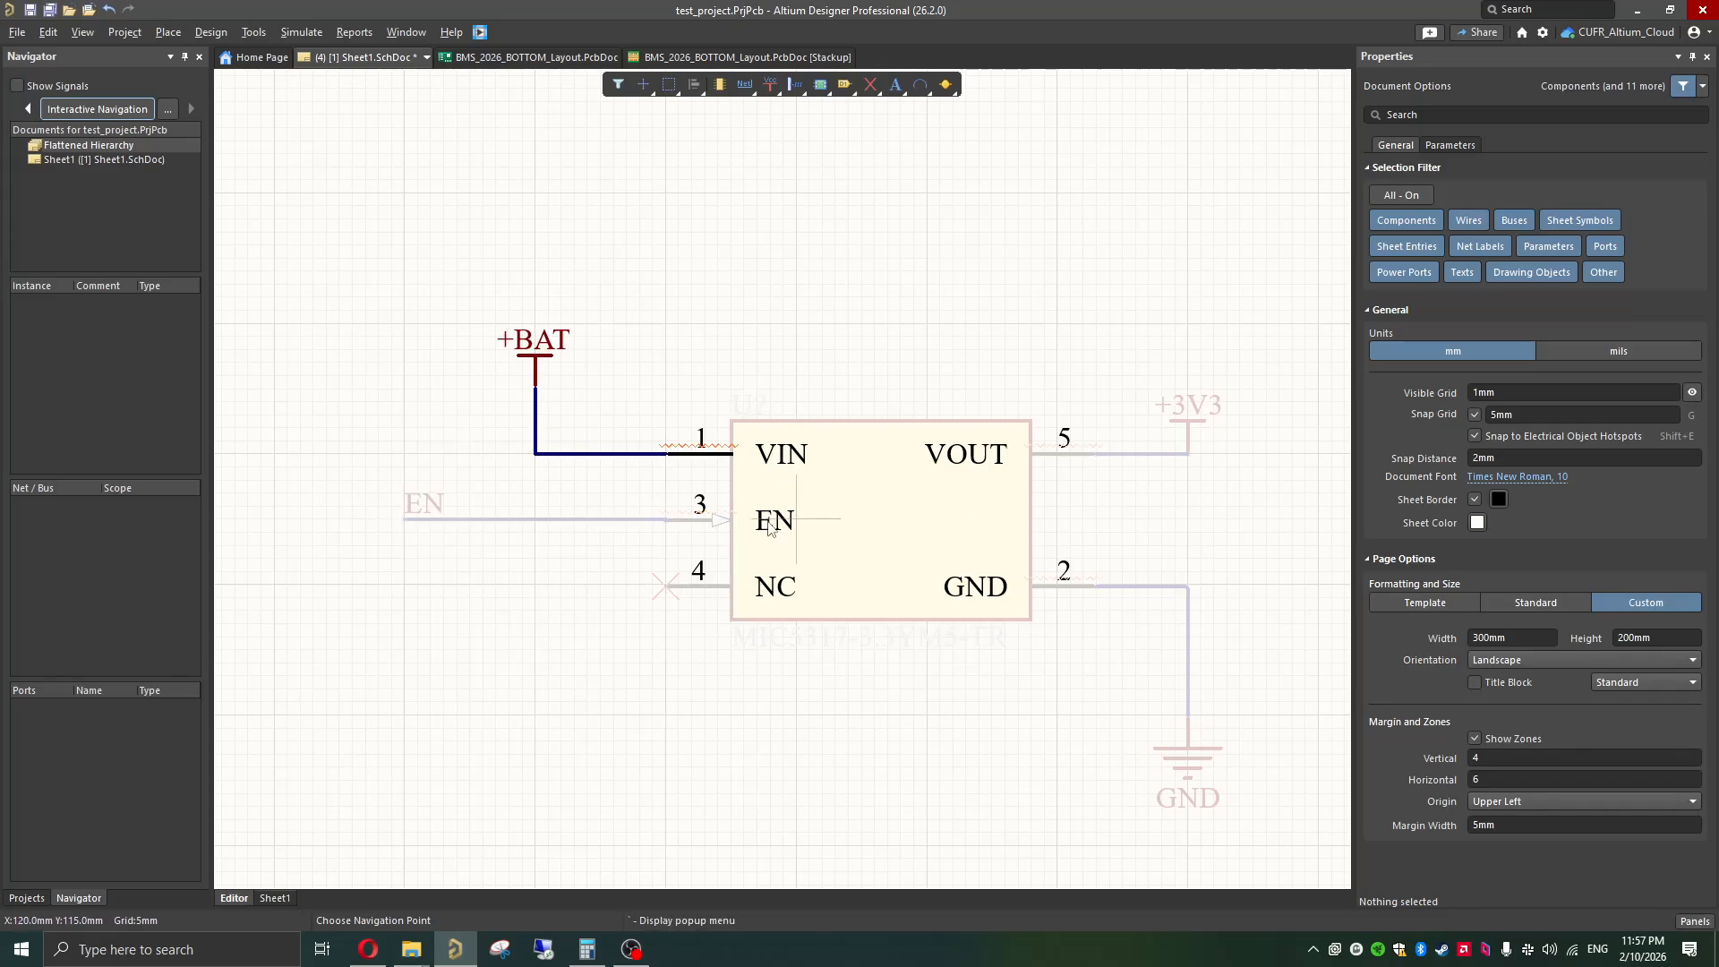
scroll(682, 469, "down", 4, "ctrl")
key("Escape")
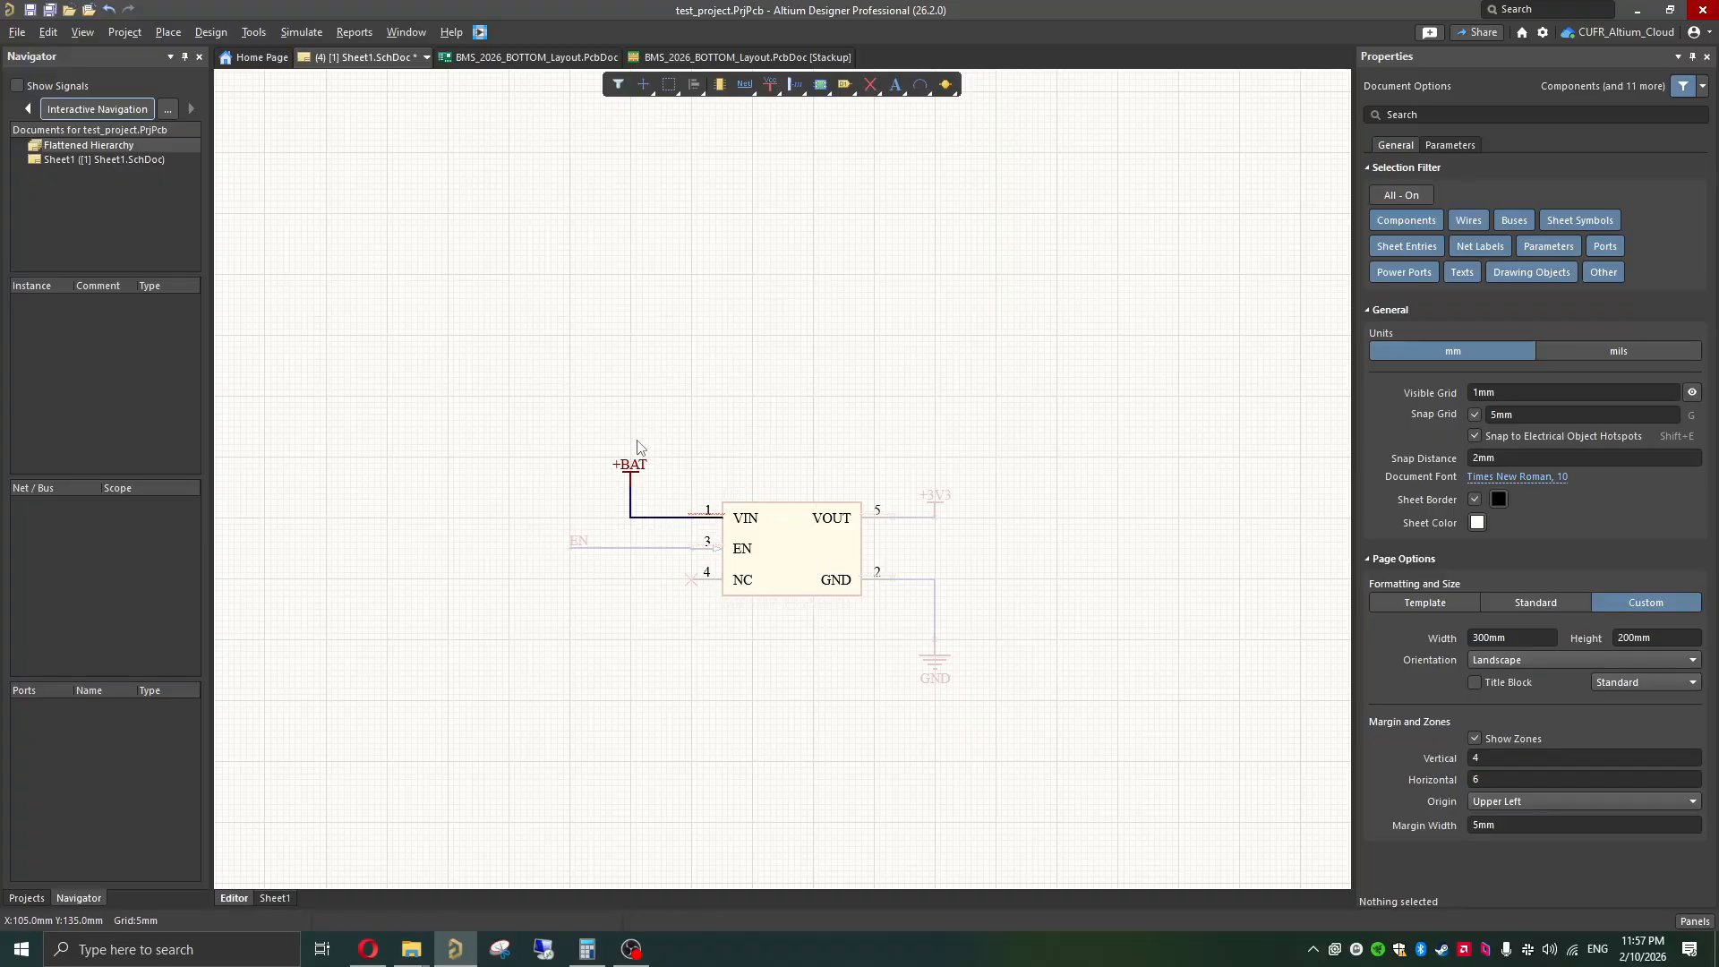
left_click(776, 445)
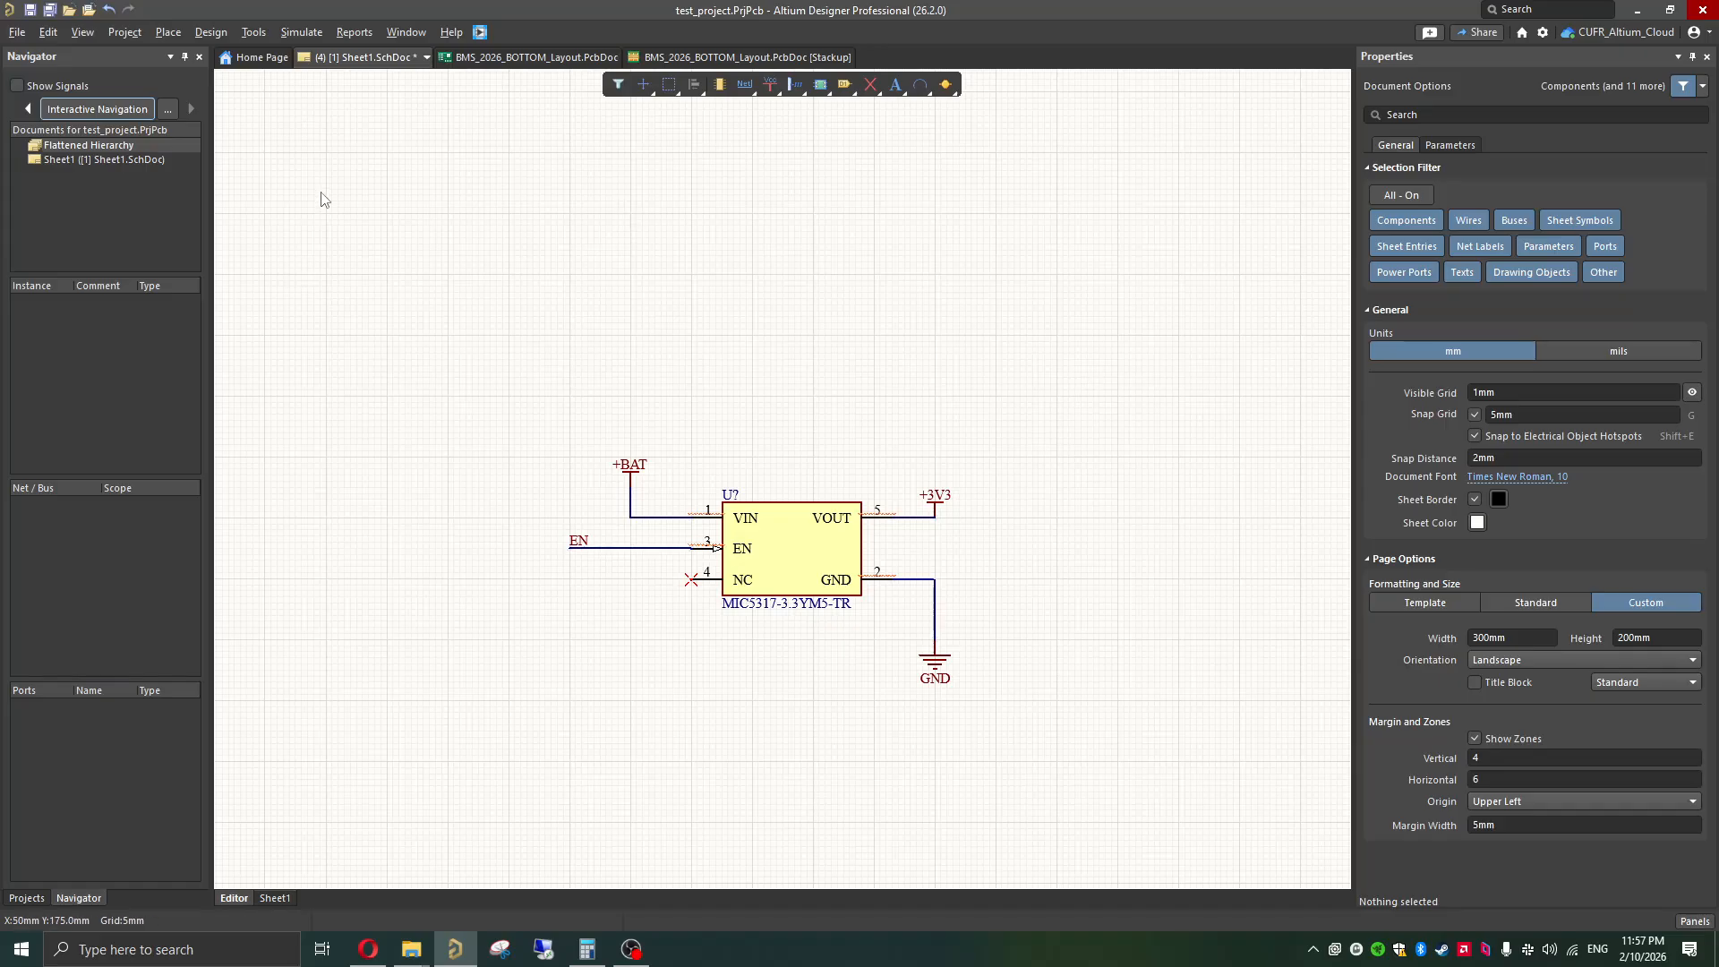
Step: Enable the Connective Graph highlight method in the navigation preferences and highlight the +BAT net with interactive navigation
left_click(167, 111)
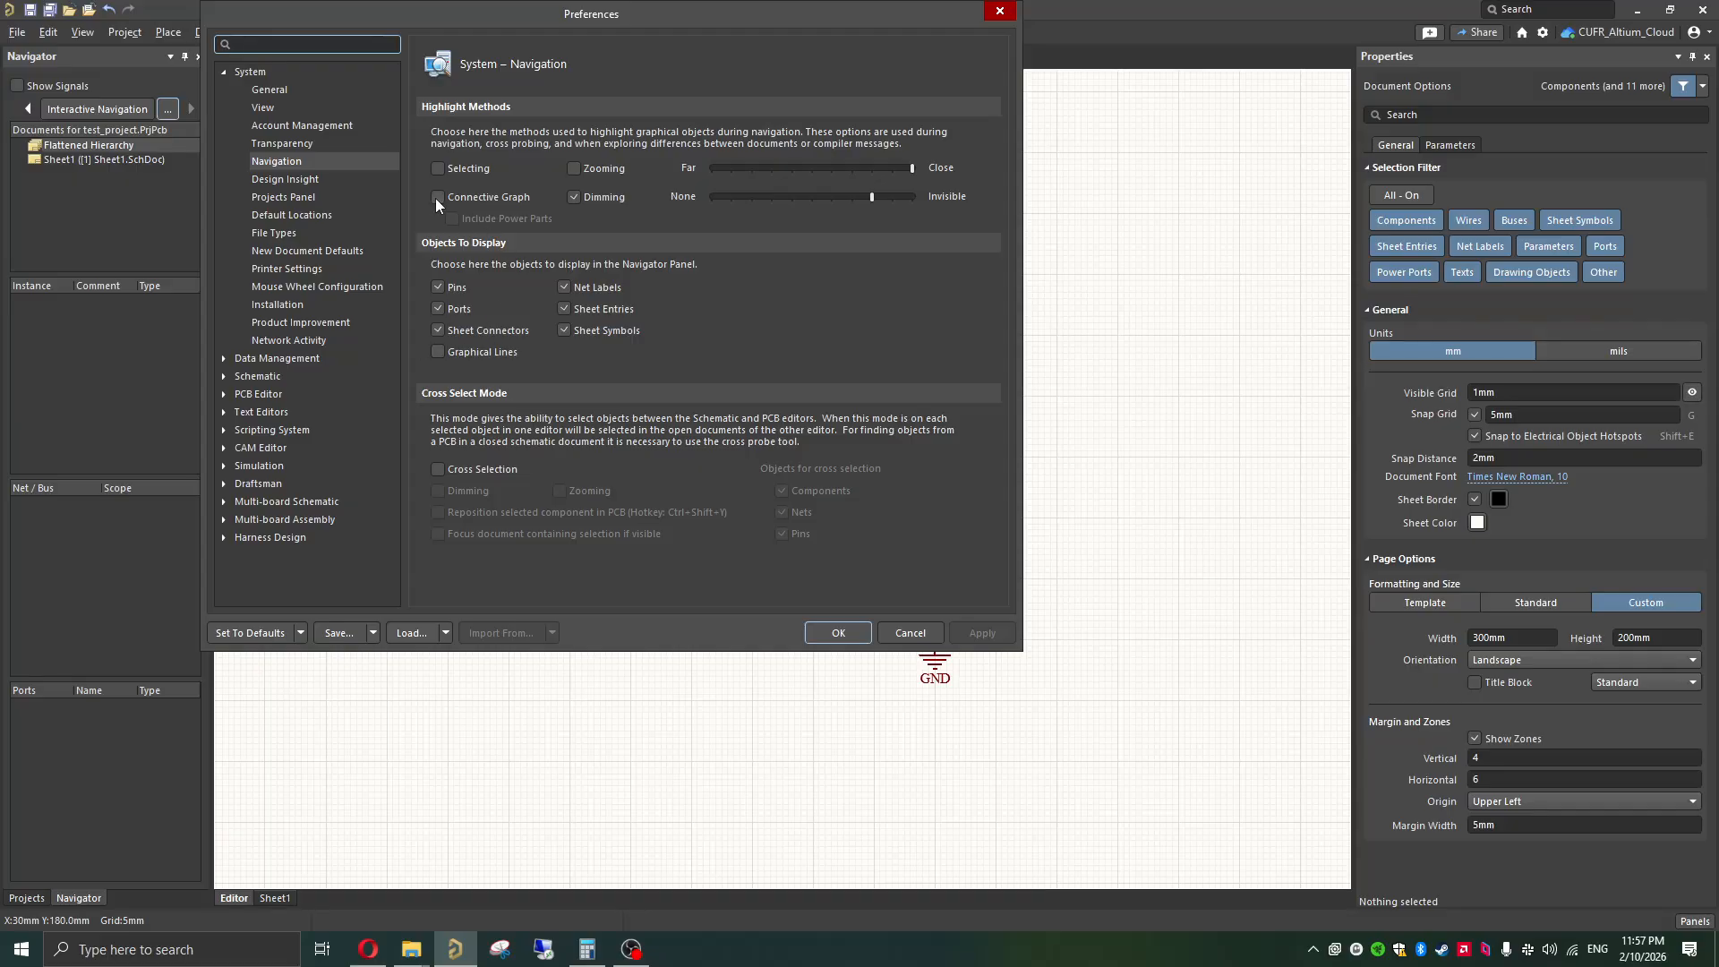
left_click(437, 197)
left_click(976, 633)
left_click(838, 632)
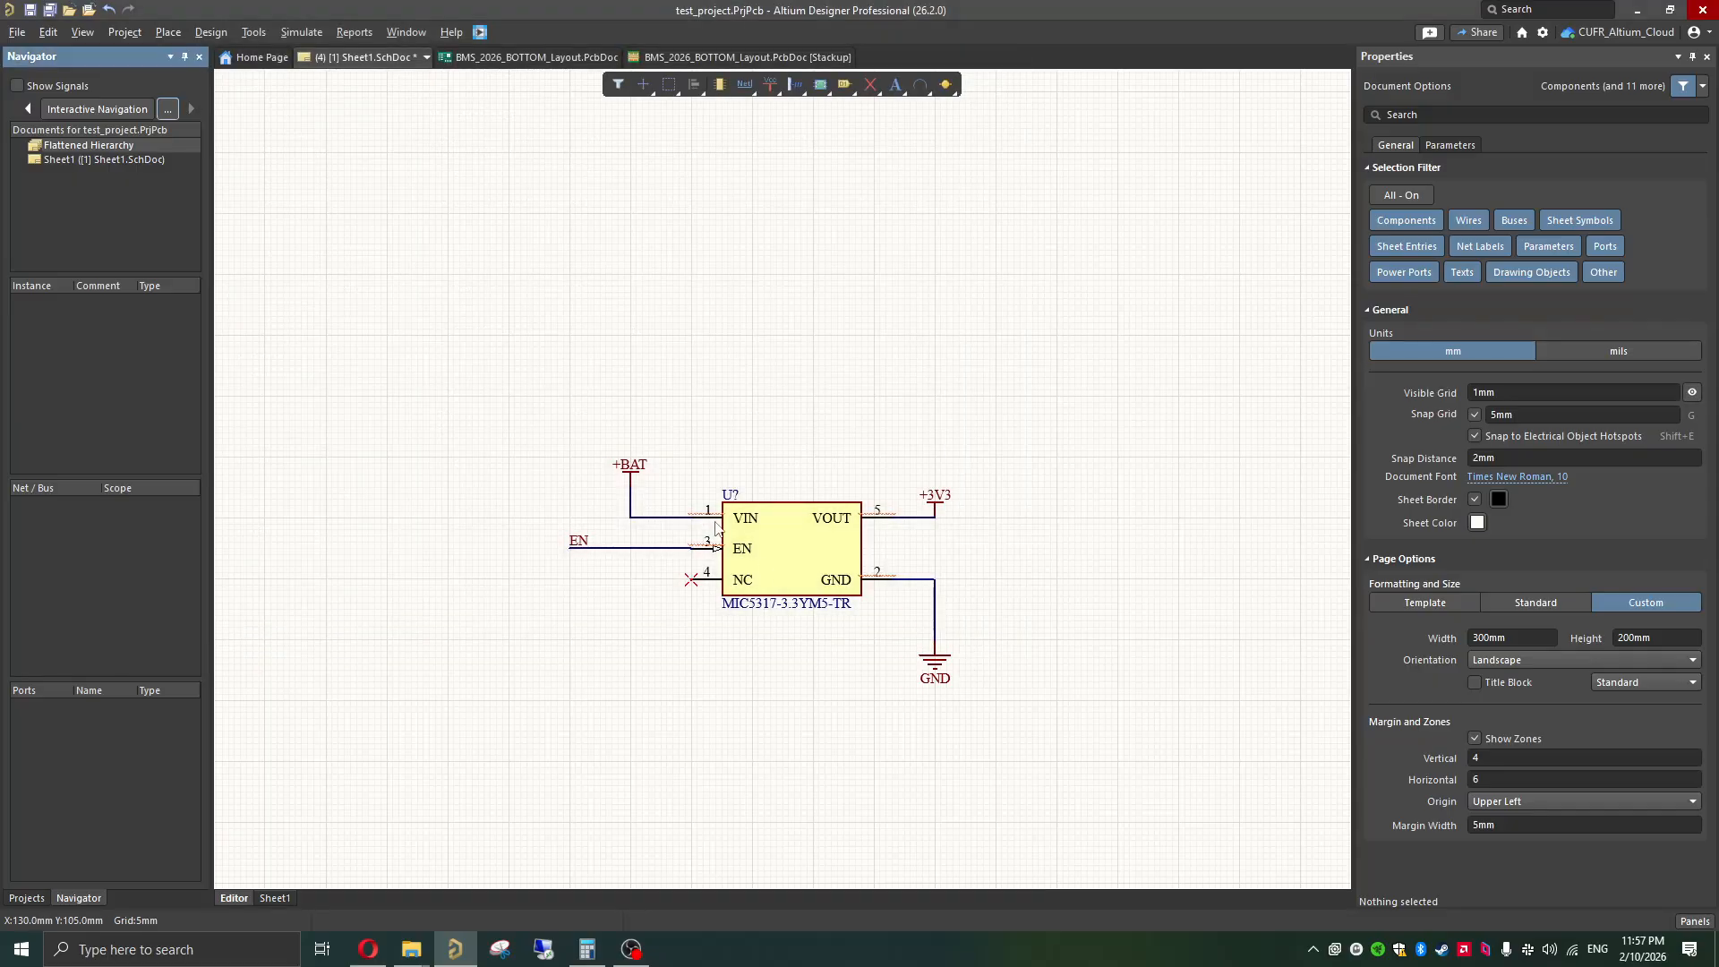
left_click(120, 115)
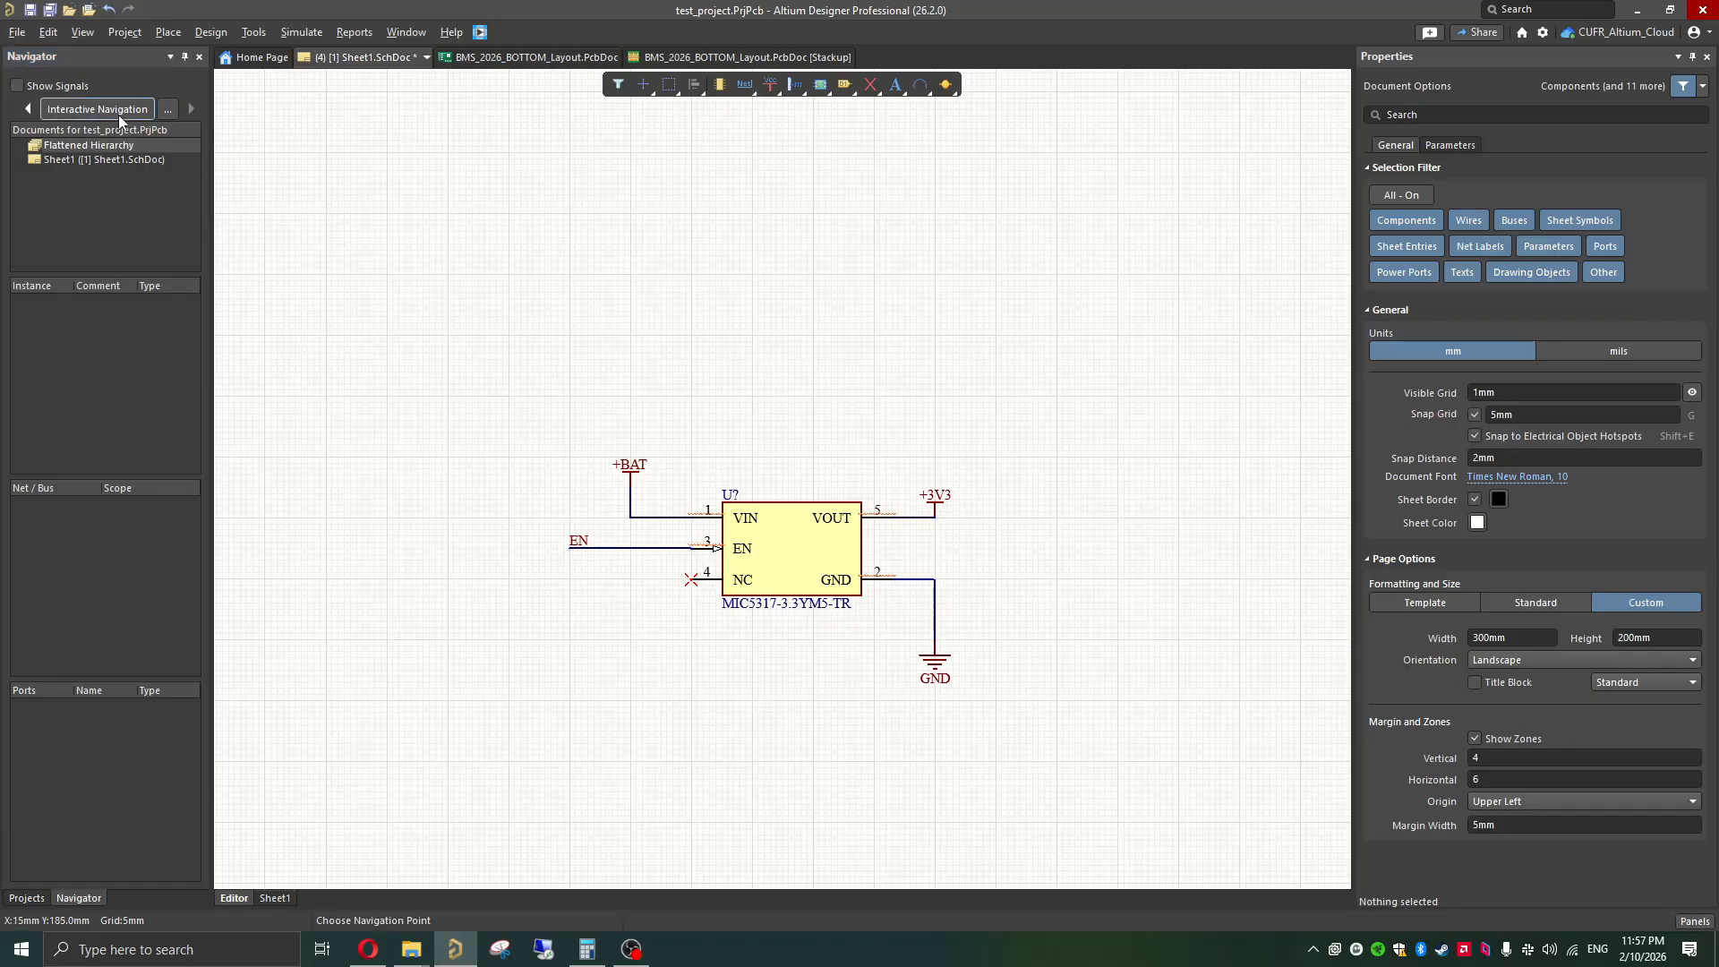
left_click(632, 495)
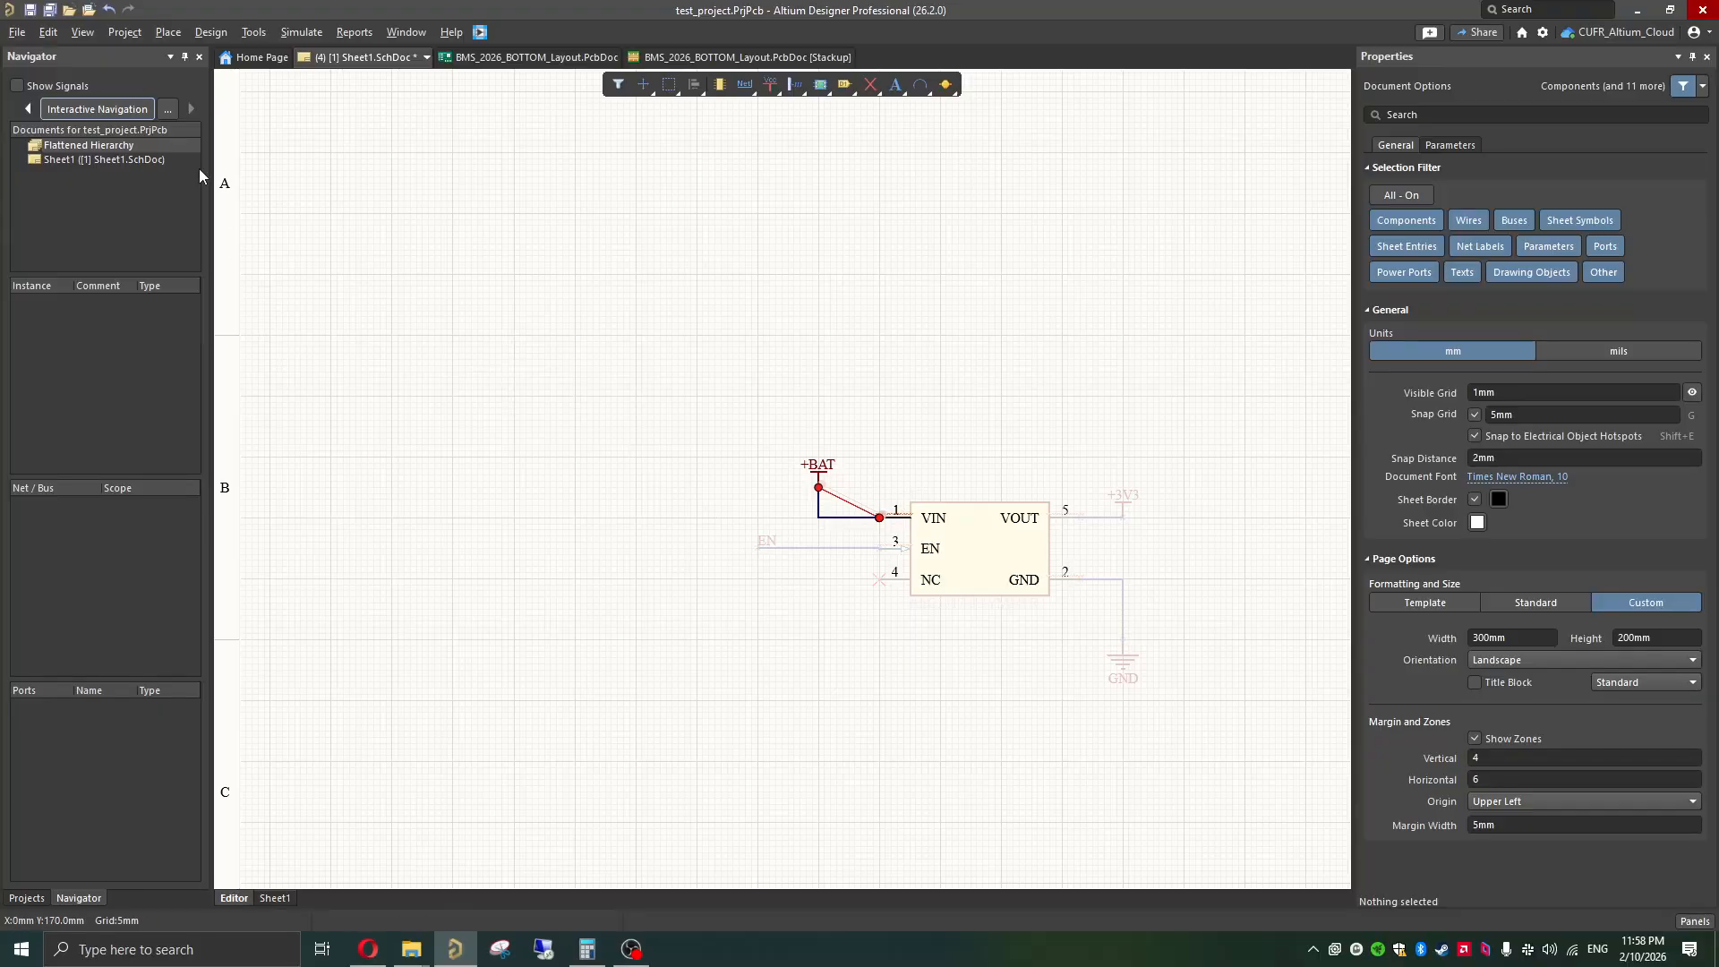
Step: Disable the Connective Graph highlight method in the navigation preferences and clear the net highlighting from the schematic
left_click(169, 116)
left_click(438, 197)
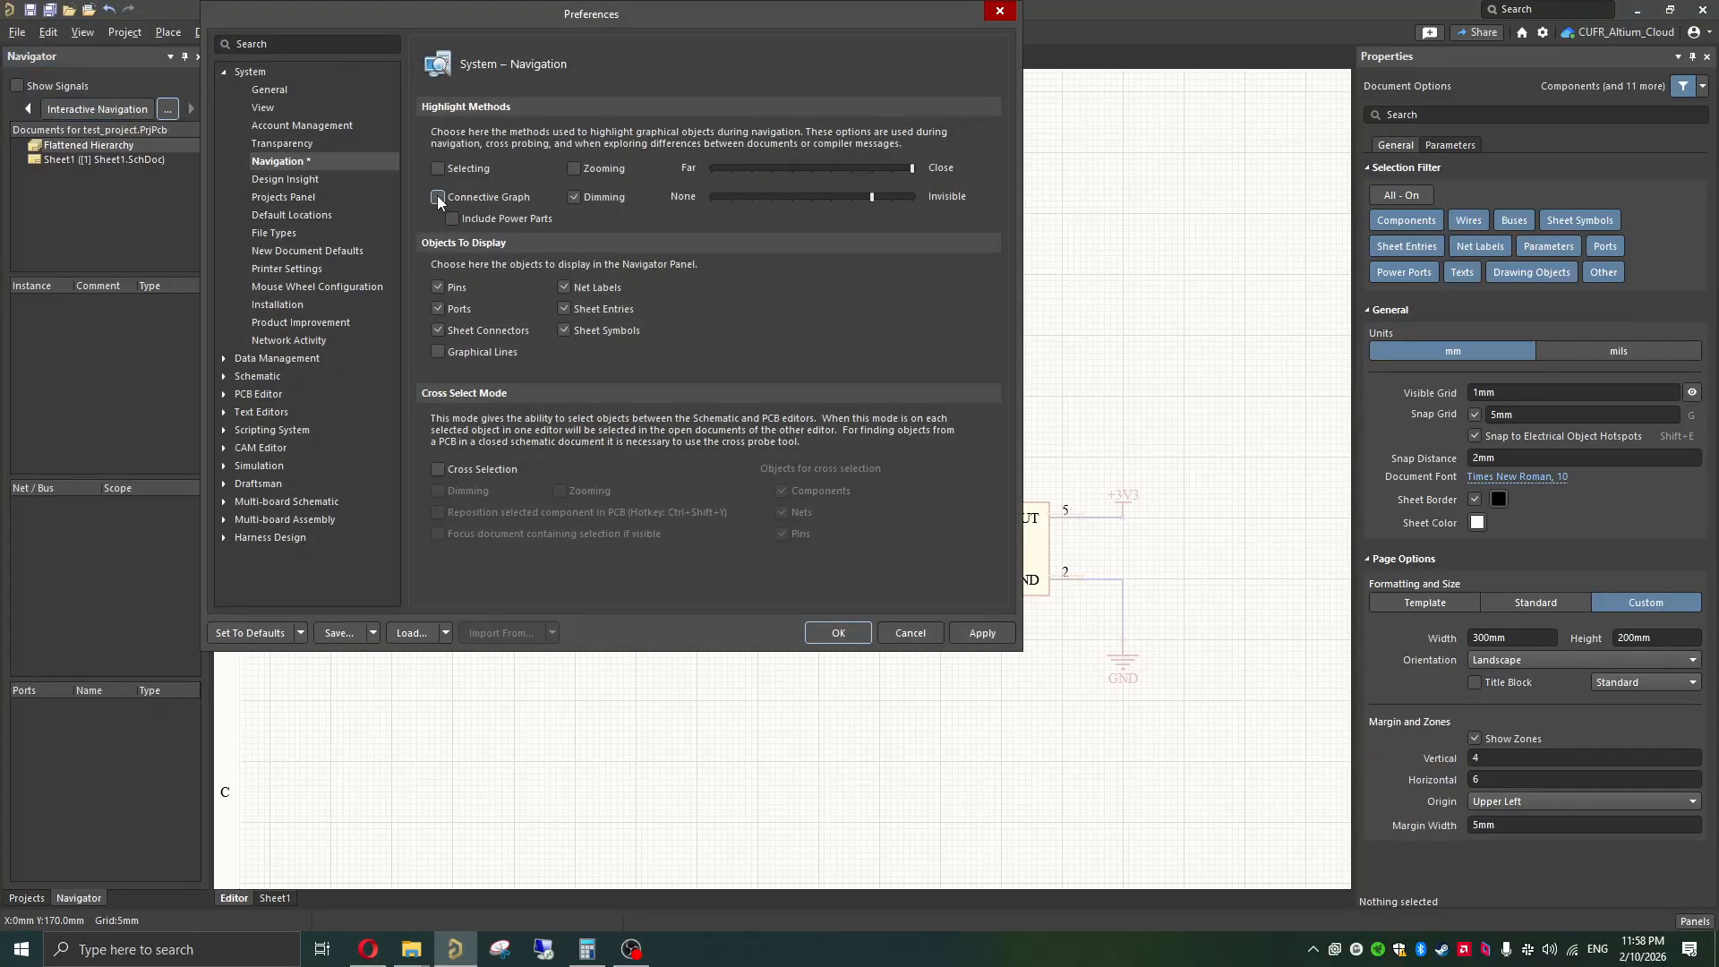
left_click(838, 633)
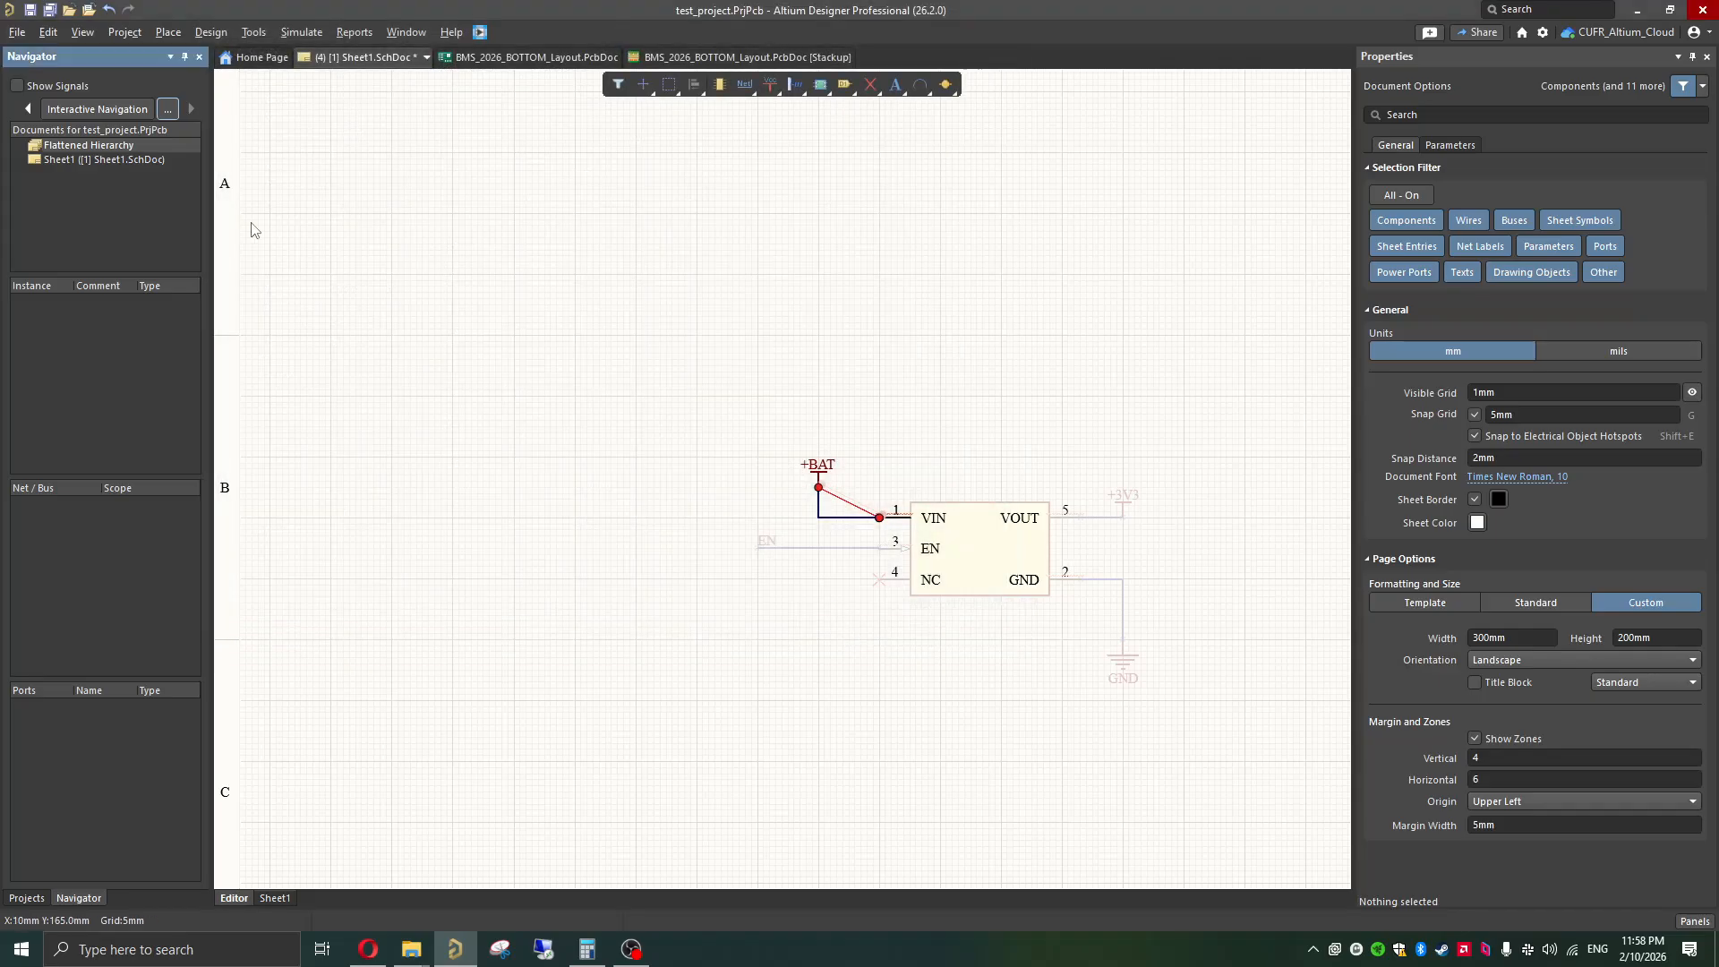
left_click(74, 111)
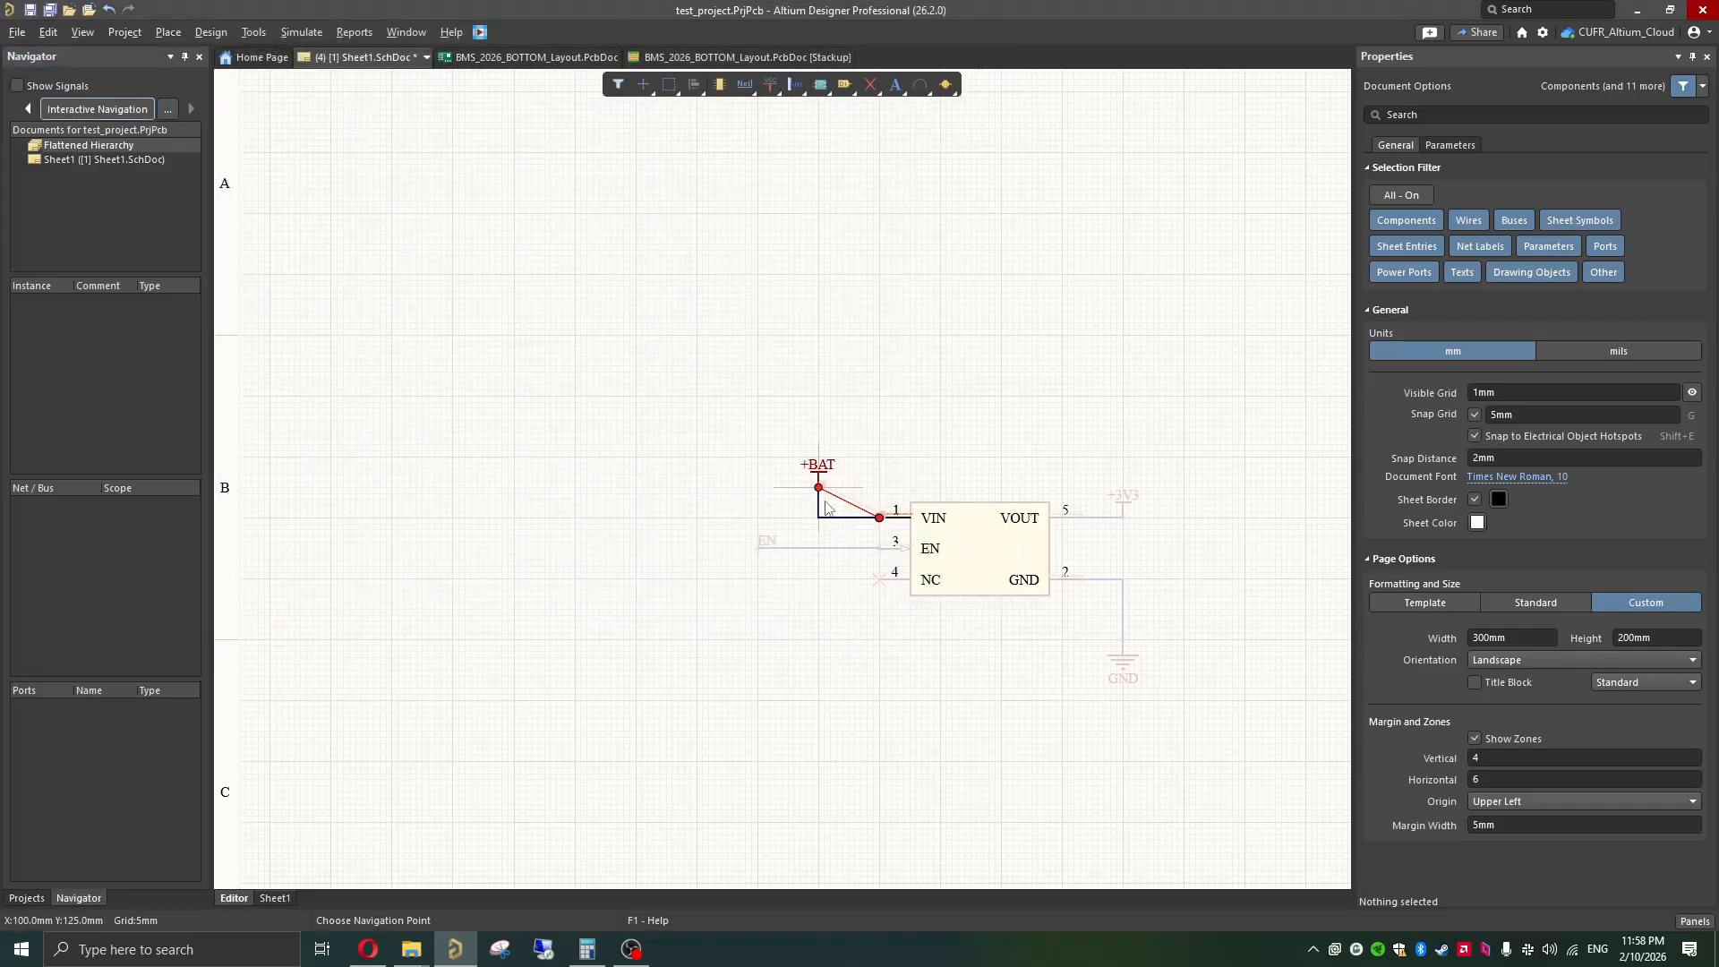
right_click(842, 428)
left_click(861, 442)
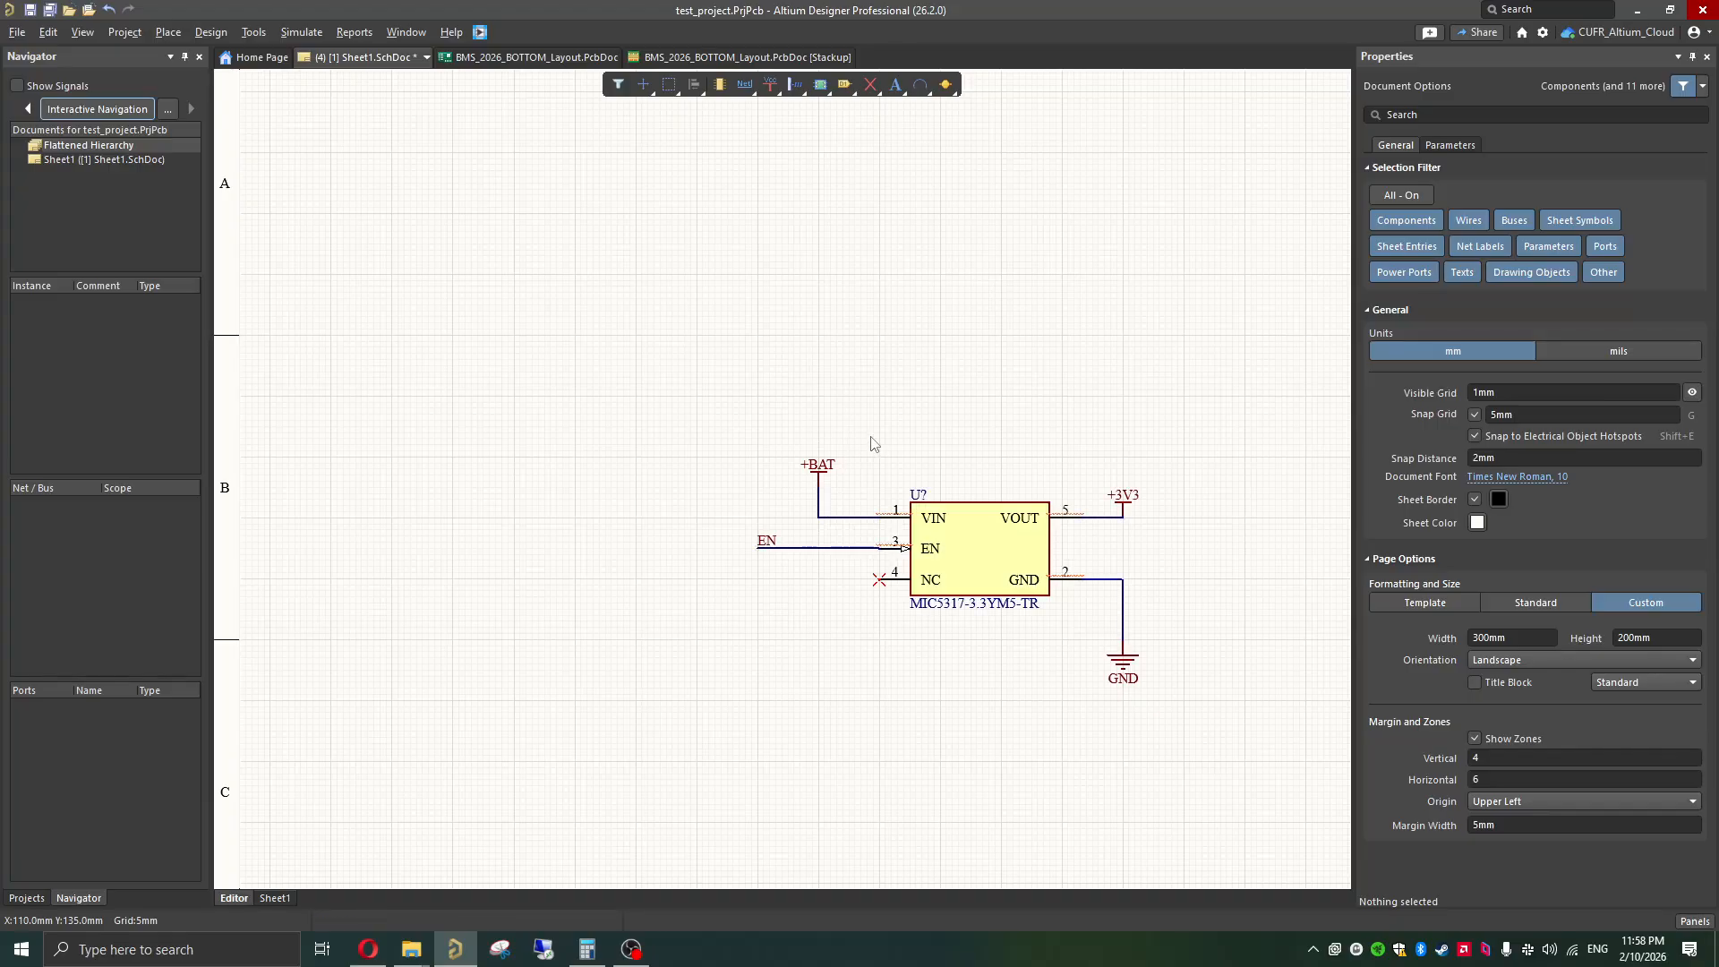
Step: Open Manufacturer Part Search and clear the previous regulator part number search
scroll(880, 545, "down", 1, "ctrl")
scroll(882, 548, "down", 4, "ctrl")
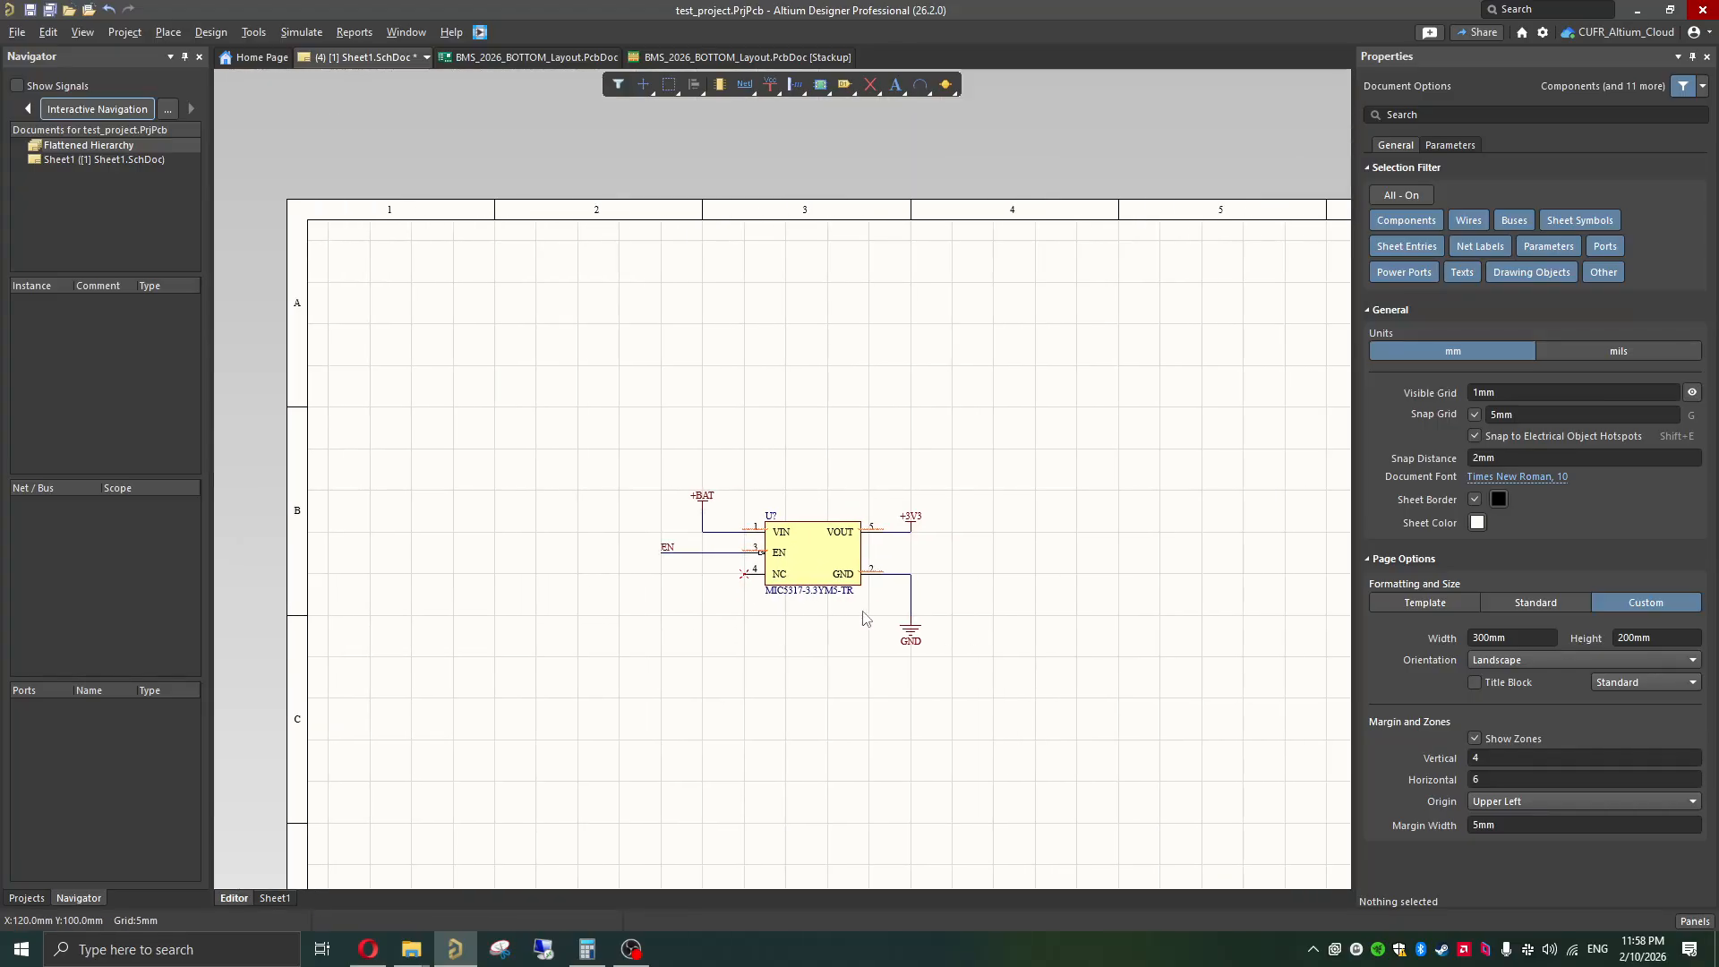
scroll(846, 600, "up", 2, "ctrl")
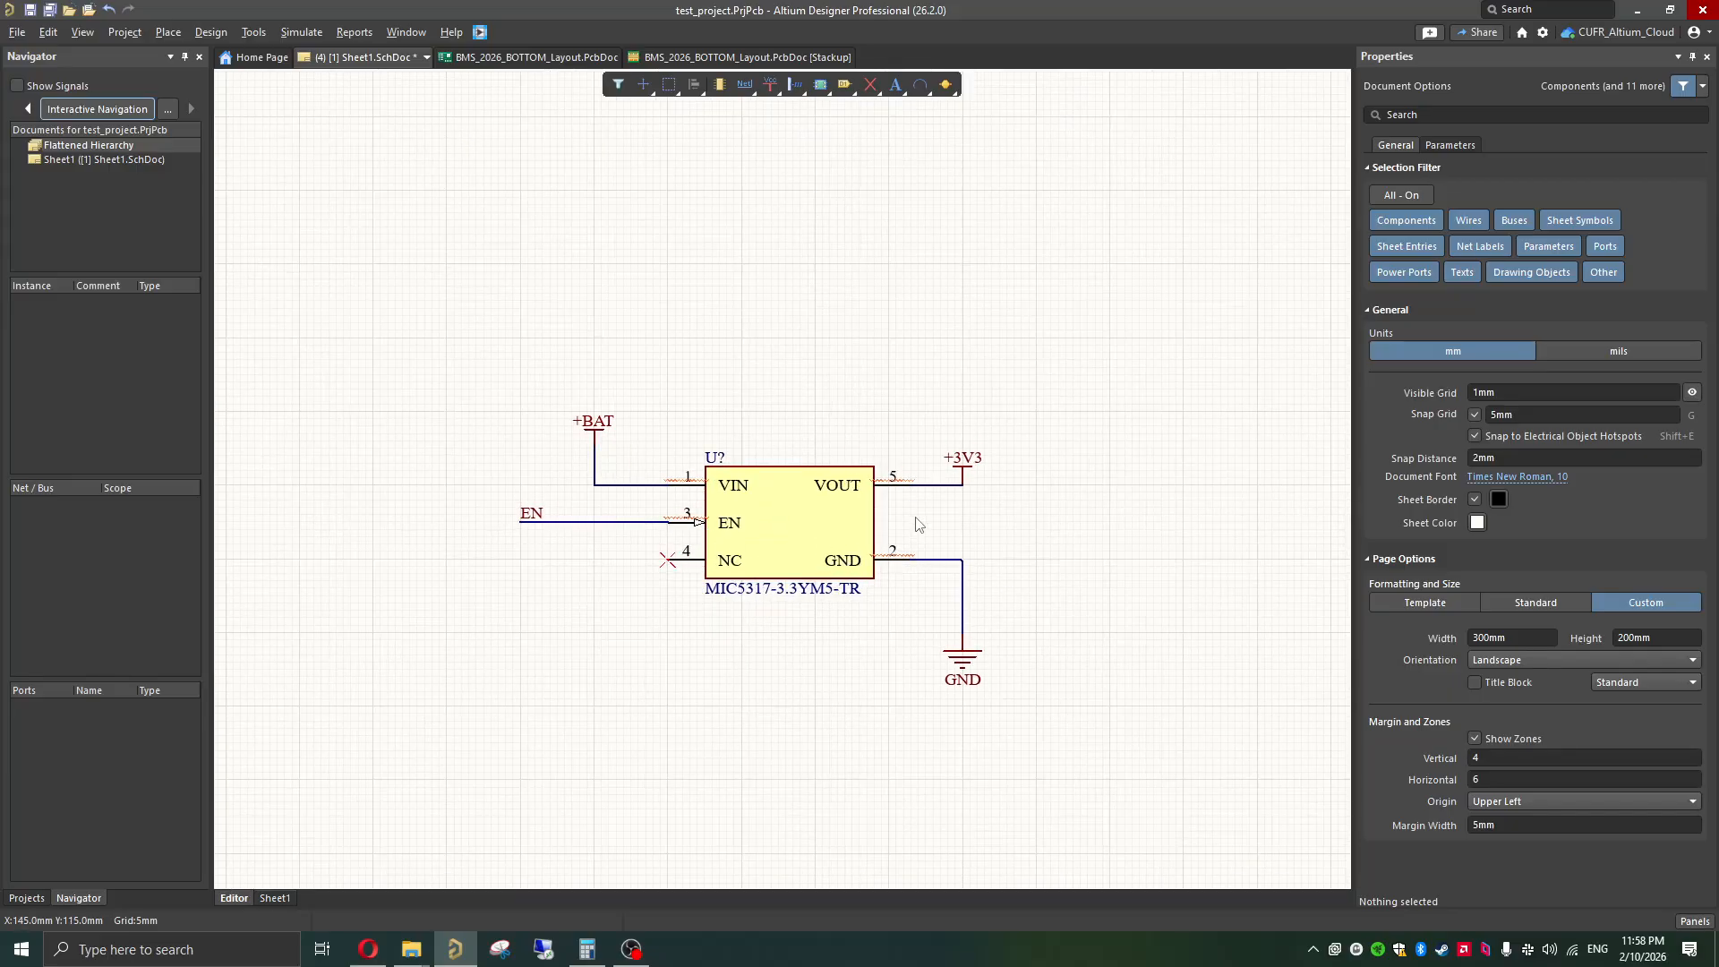
scroll(967, 538, "down", 1, "ctrl")
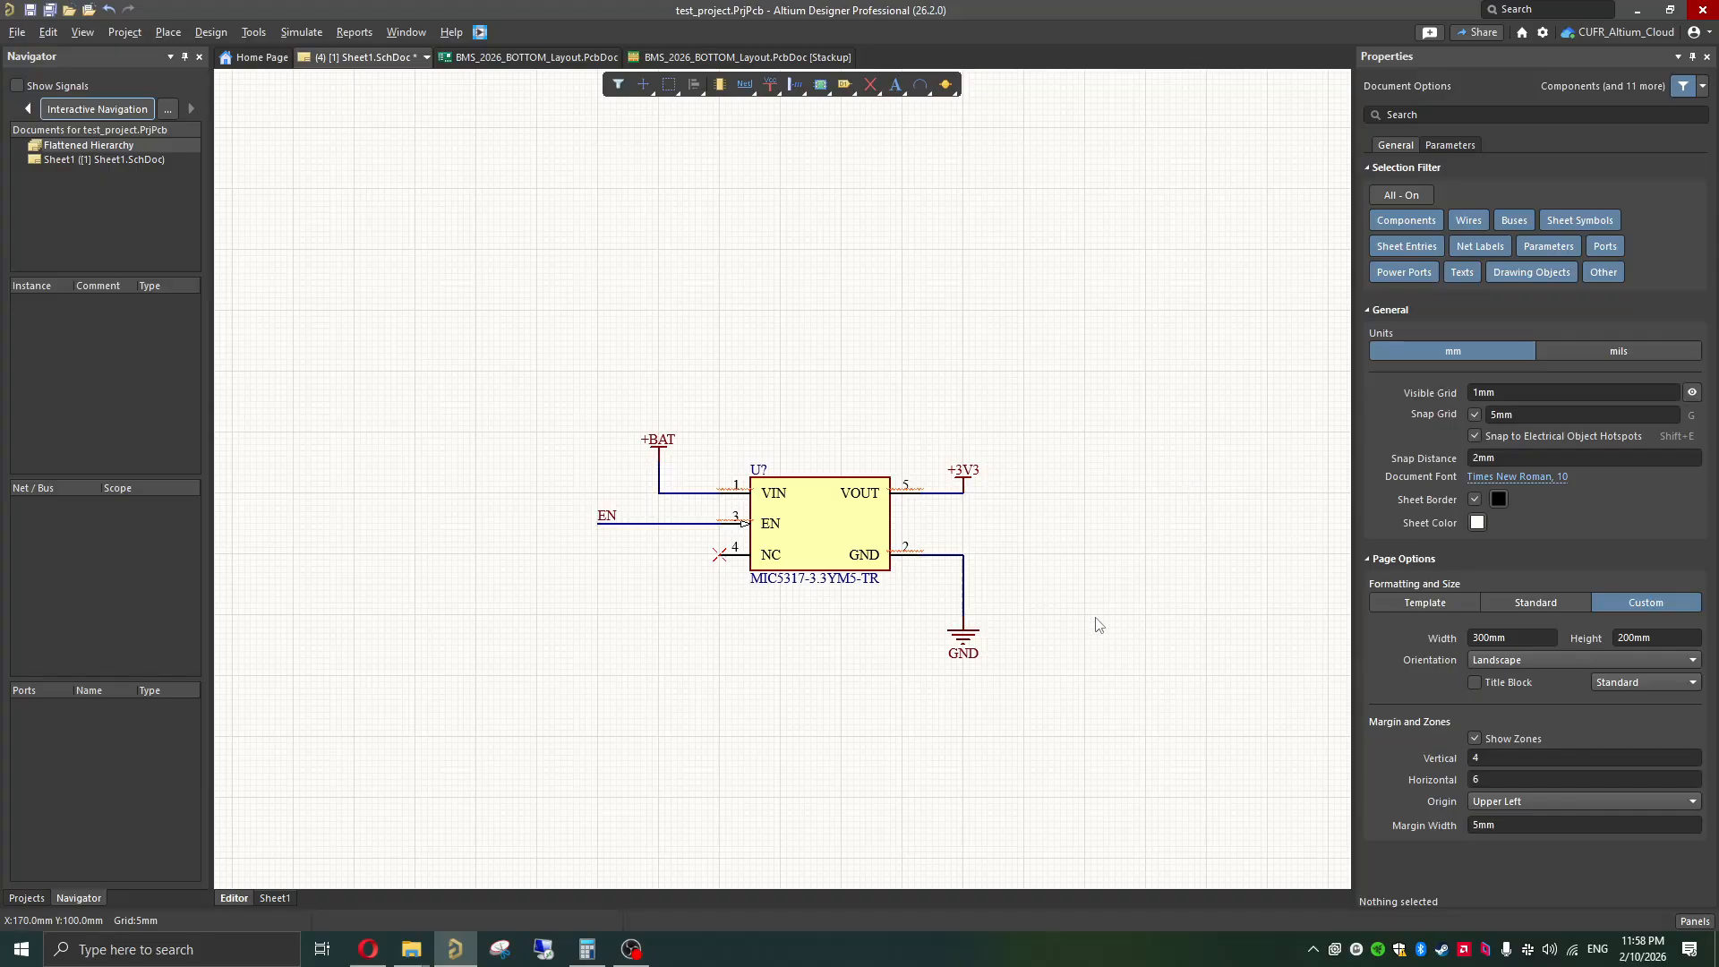
left_click(1695, 922)
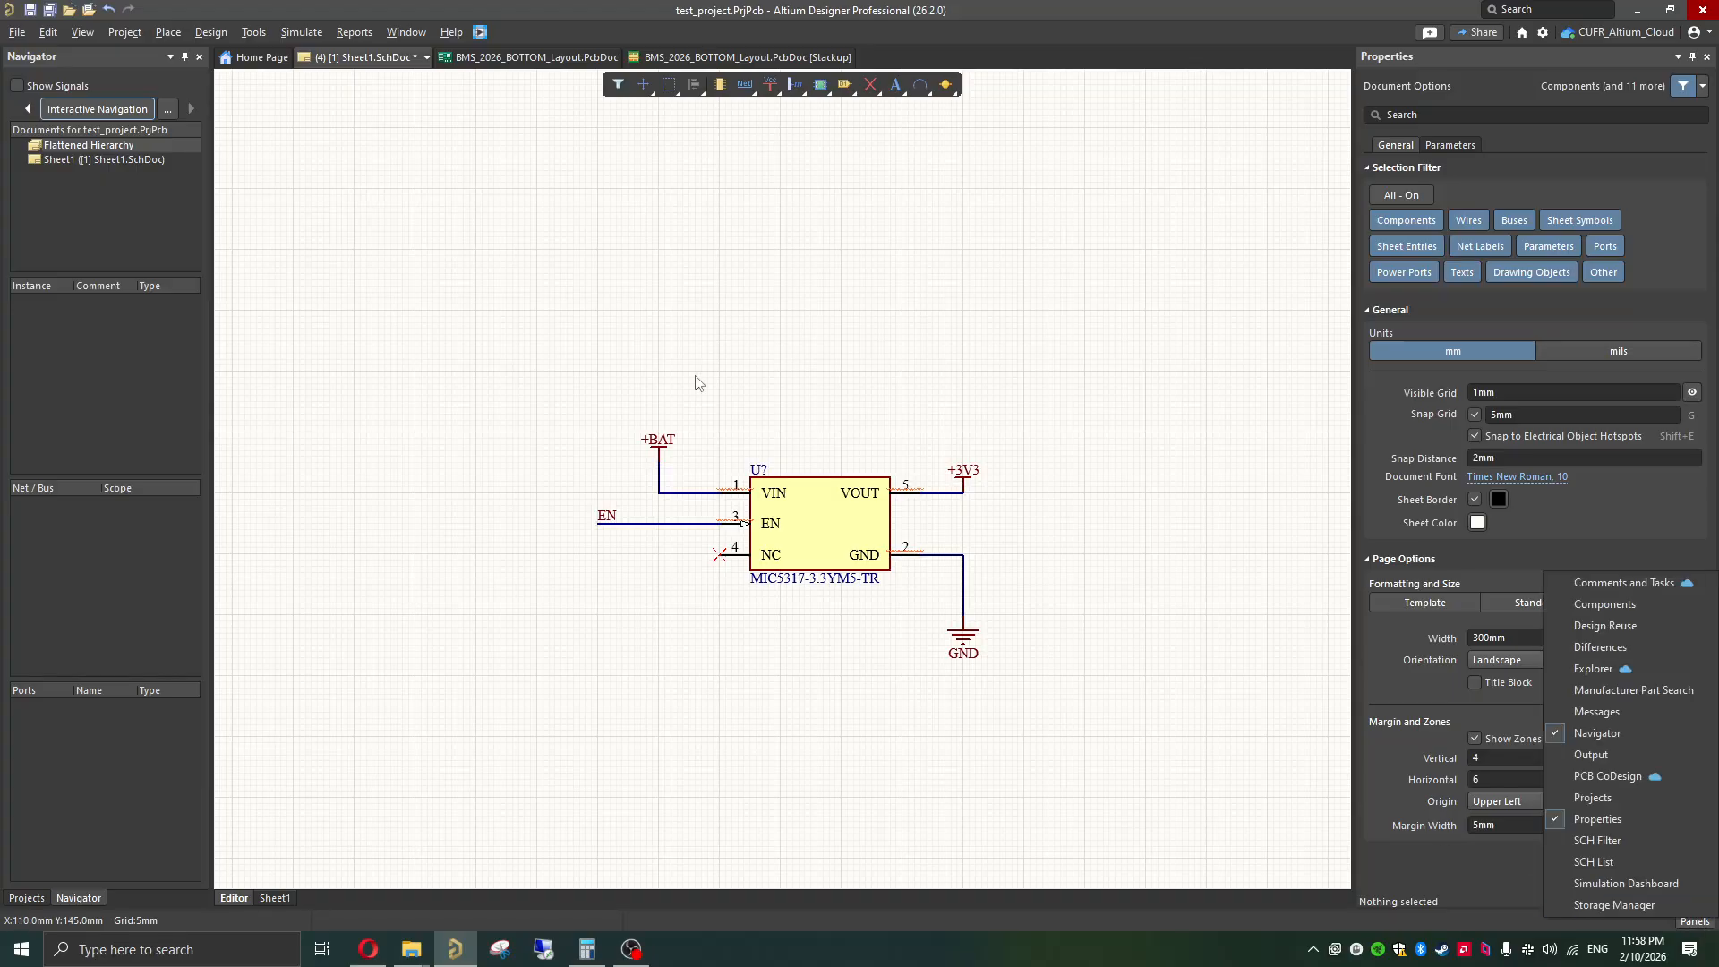
left_click(1597, 692)
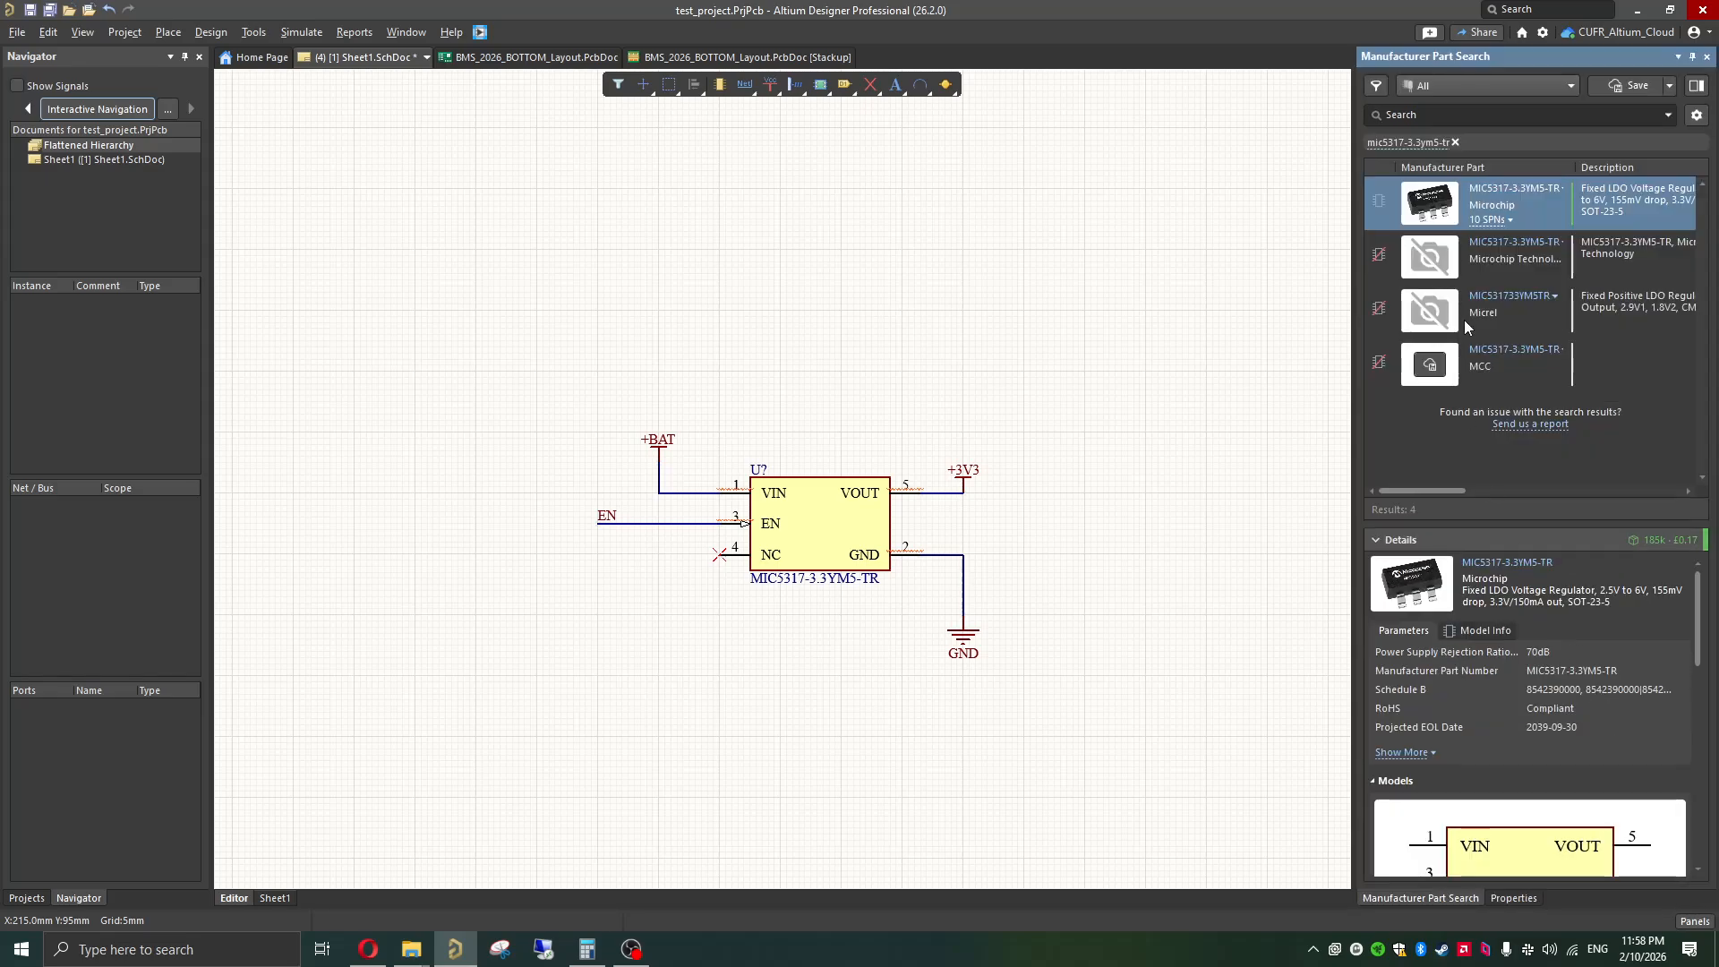
left_click(1451, 141)
left_click(1454, 142)
left_click(1468, 120)
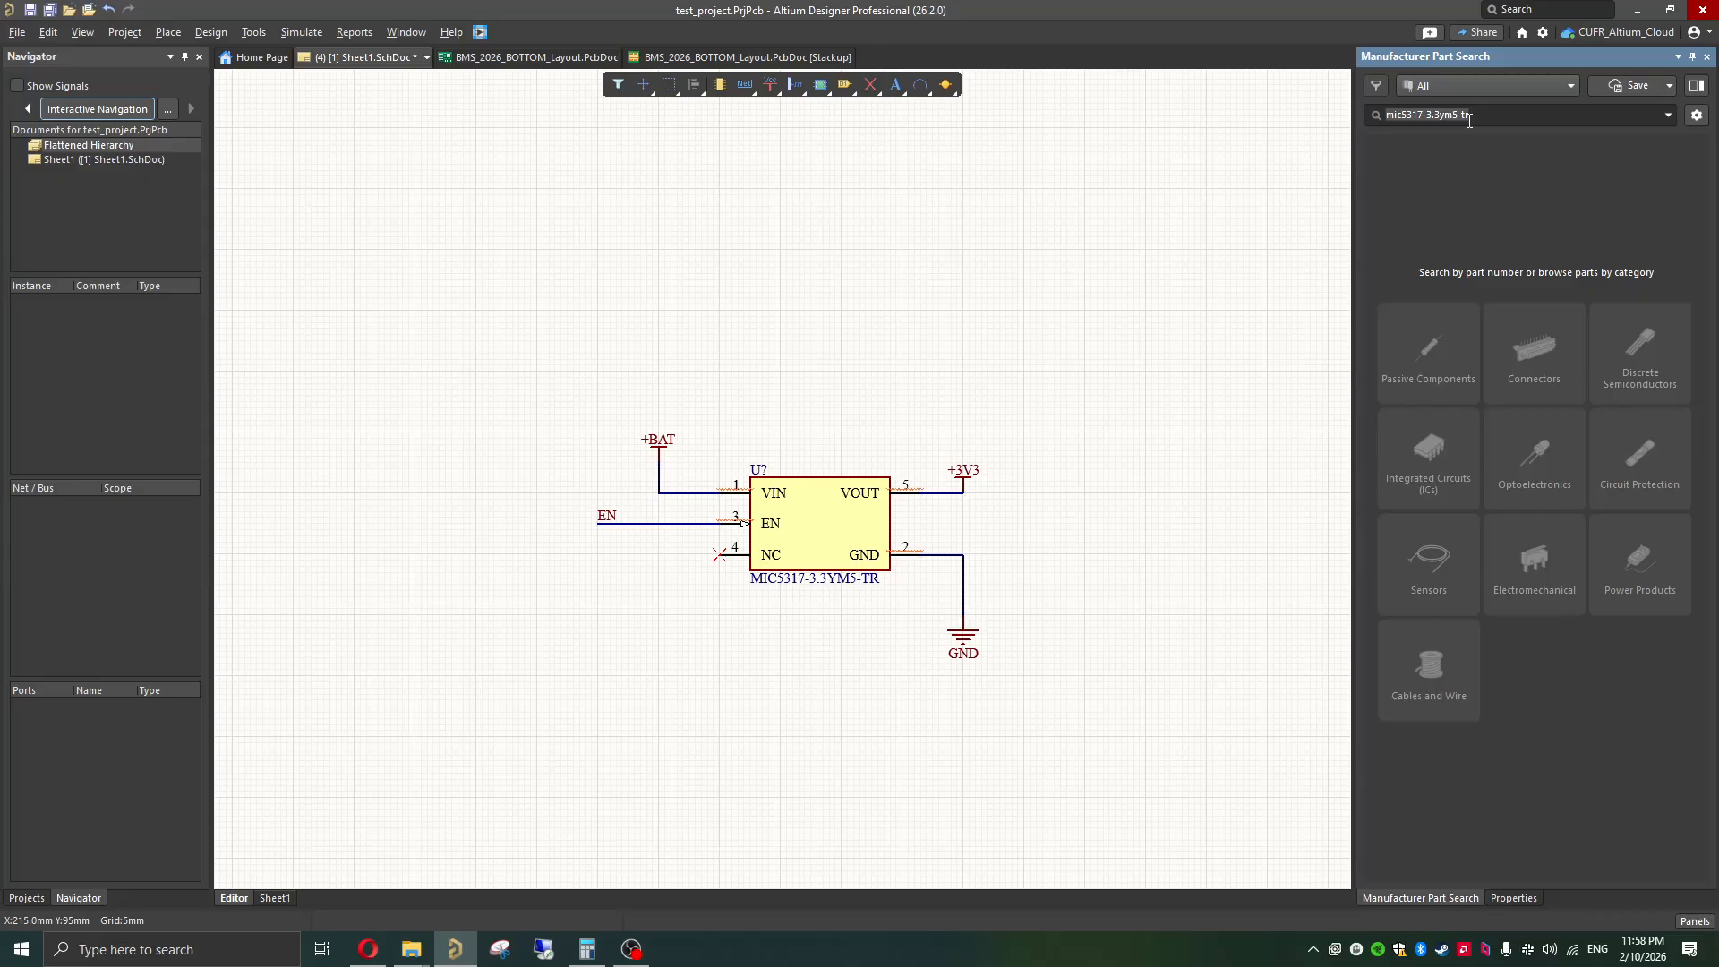
key("BackSpace")
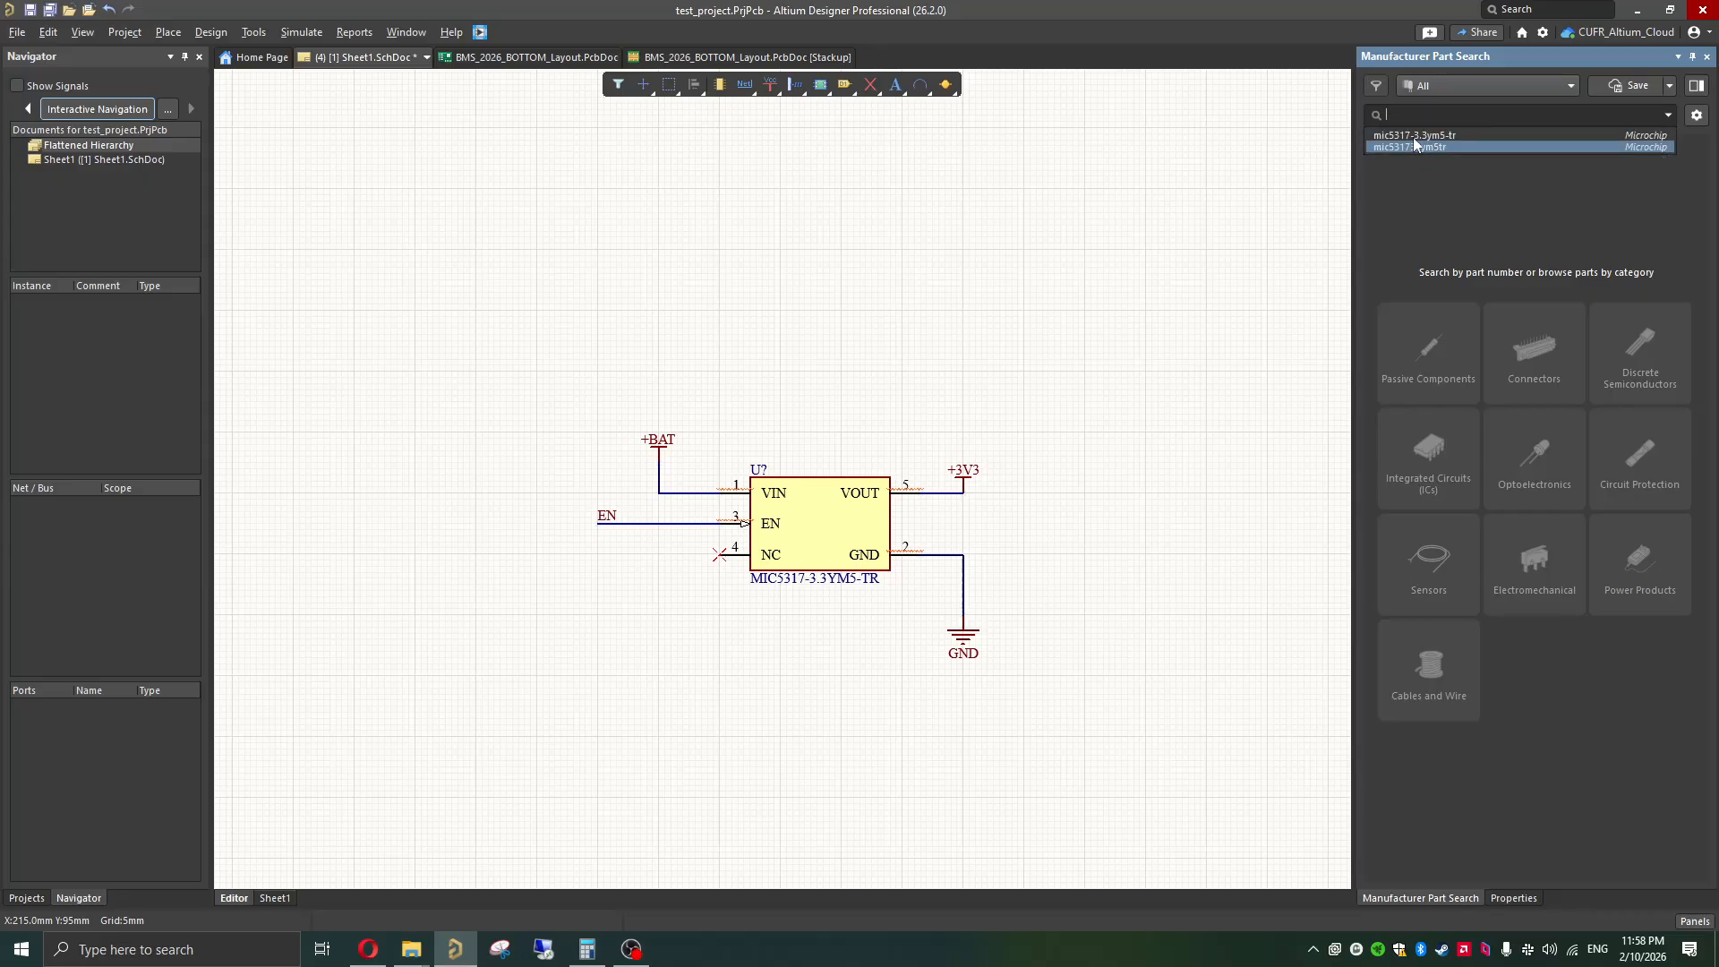
left_click(1475, 217)
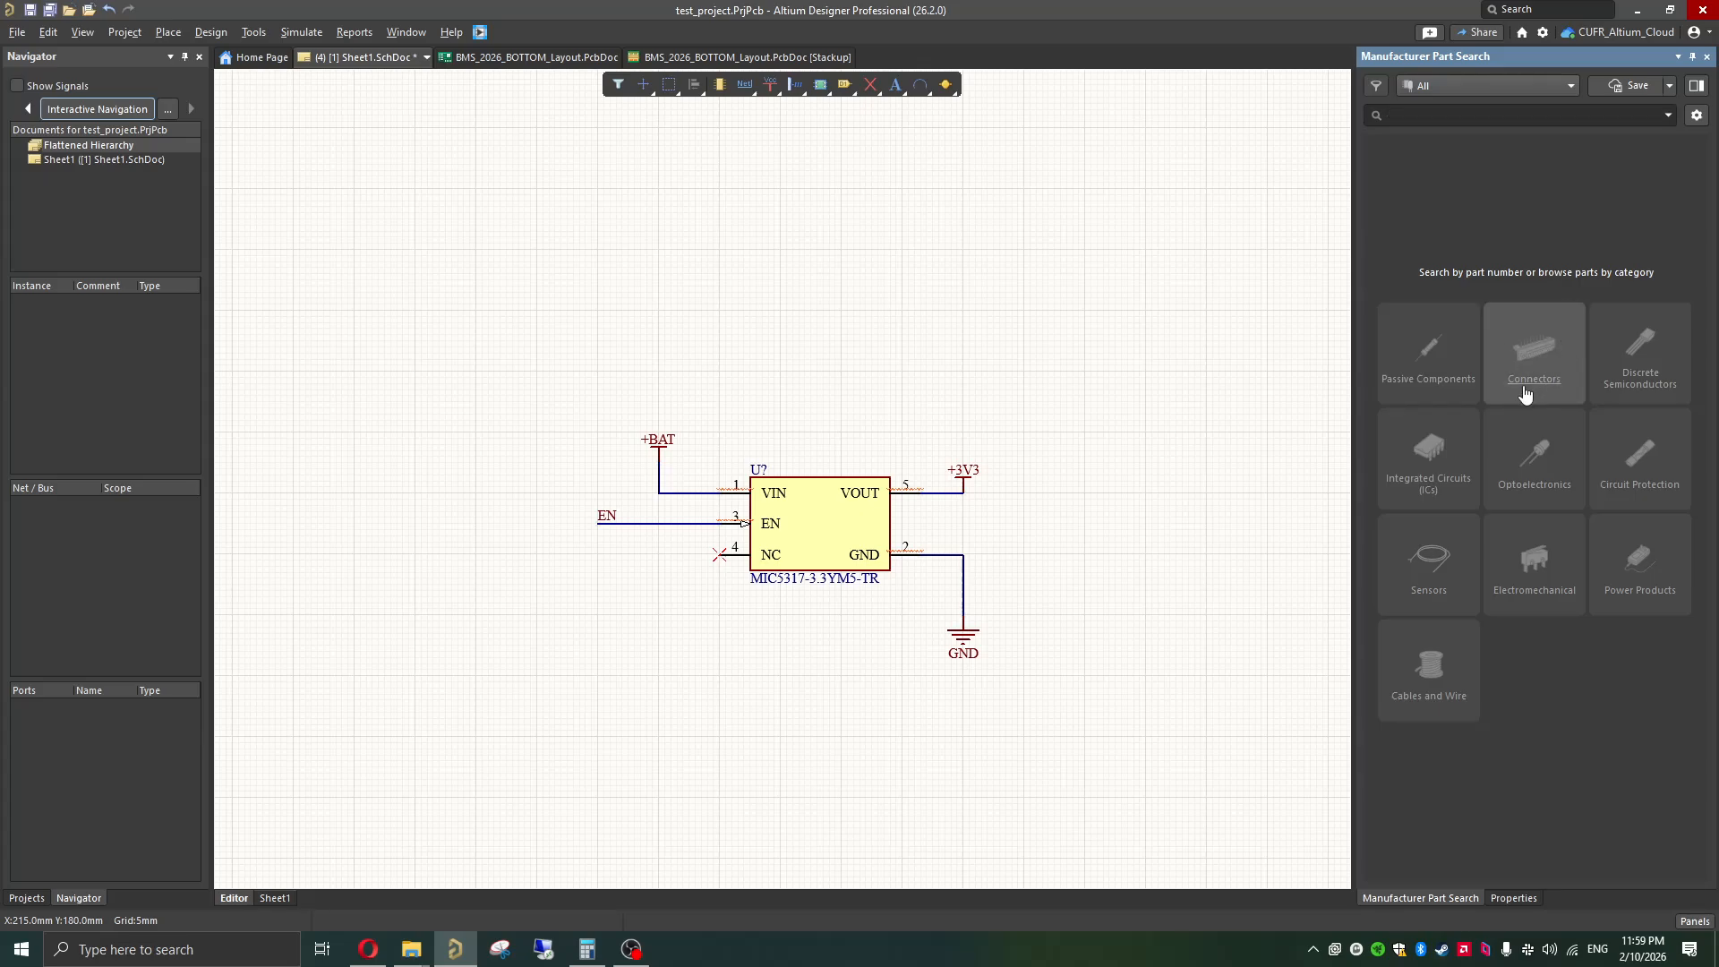
Step: Browse the Connectors category of the manufacturer parts for a suitable pin header or socket
left_click(1547, 366)
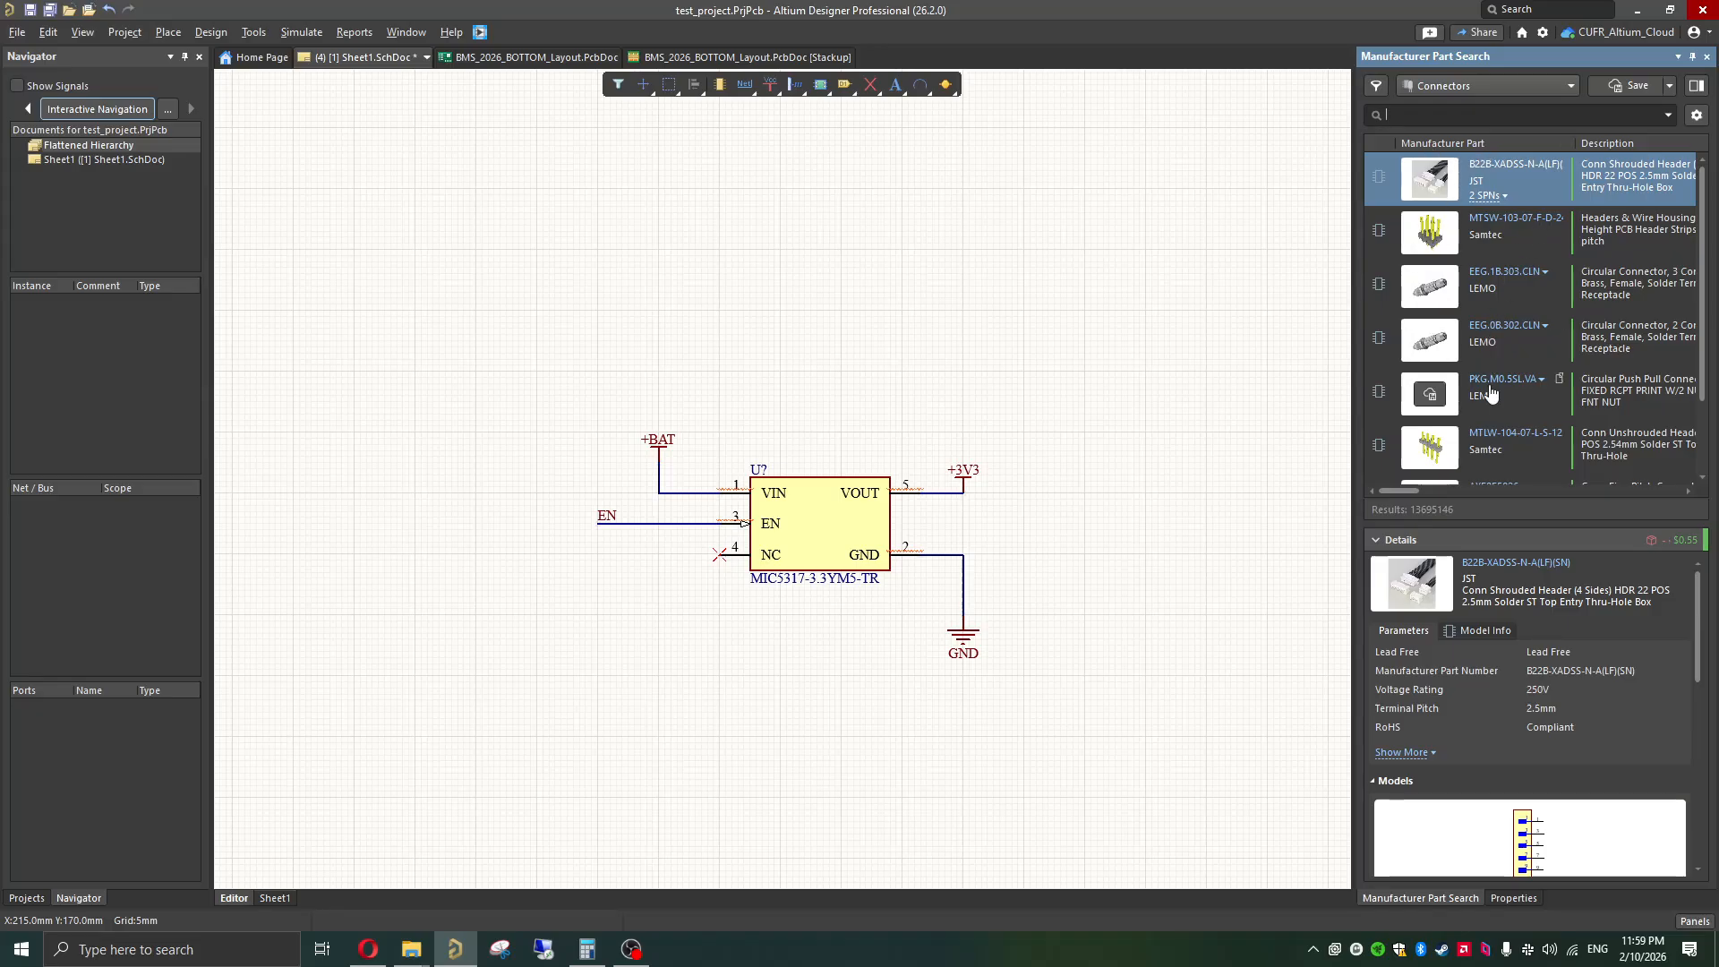
scroll(1487, 390, "down", 2)
scroll(1490, 438, "down", 3)
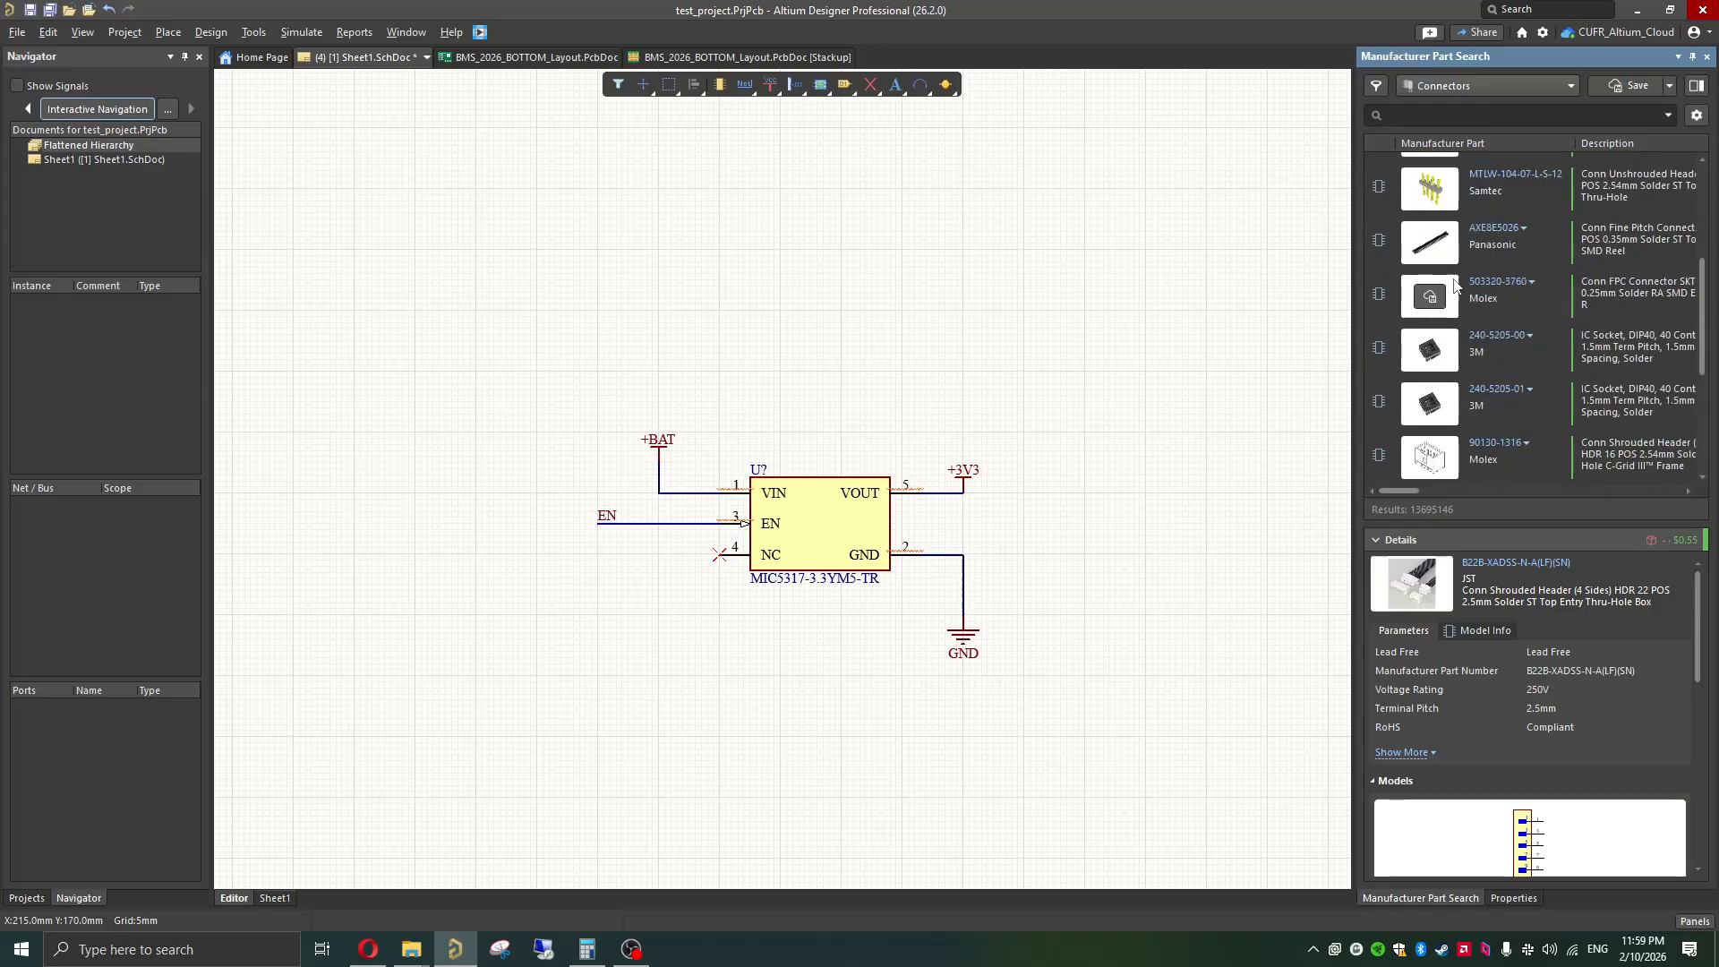
scroll(1487, 329, "down", 5)
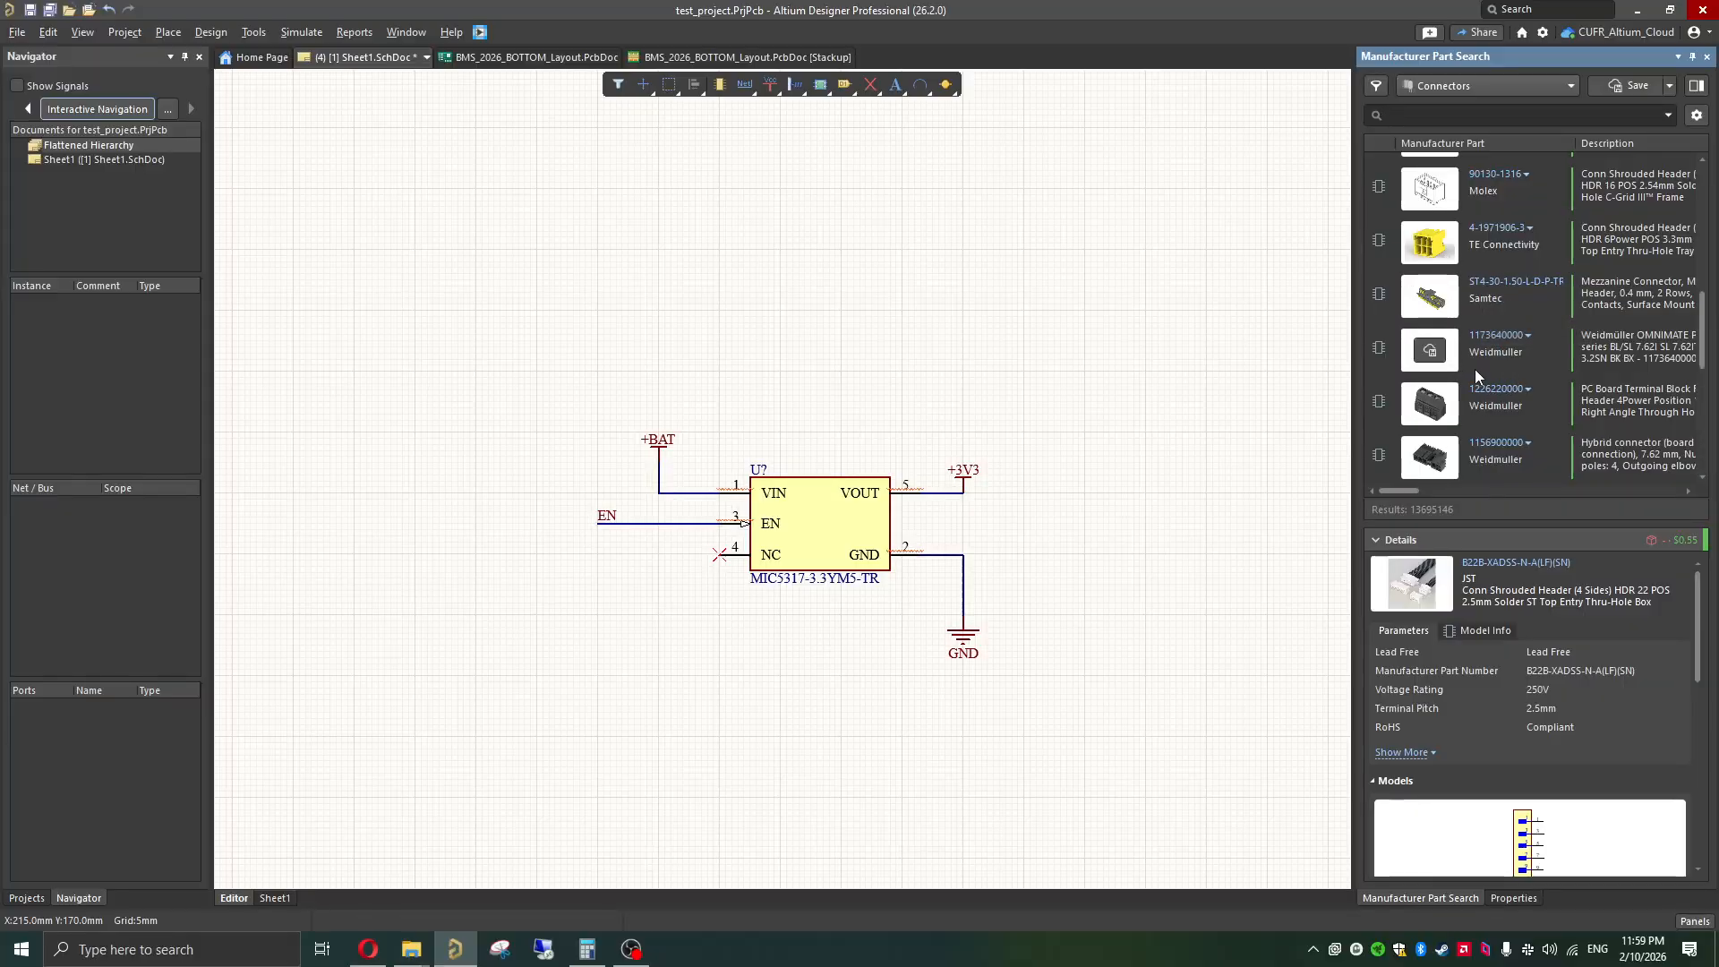
scroll(1505, 437, "down", 6)
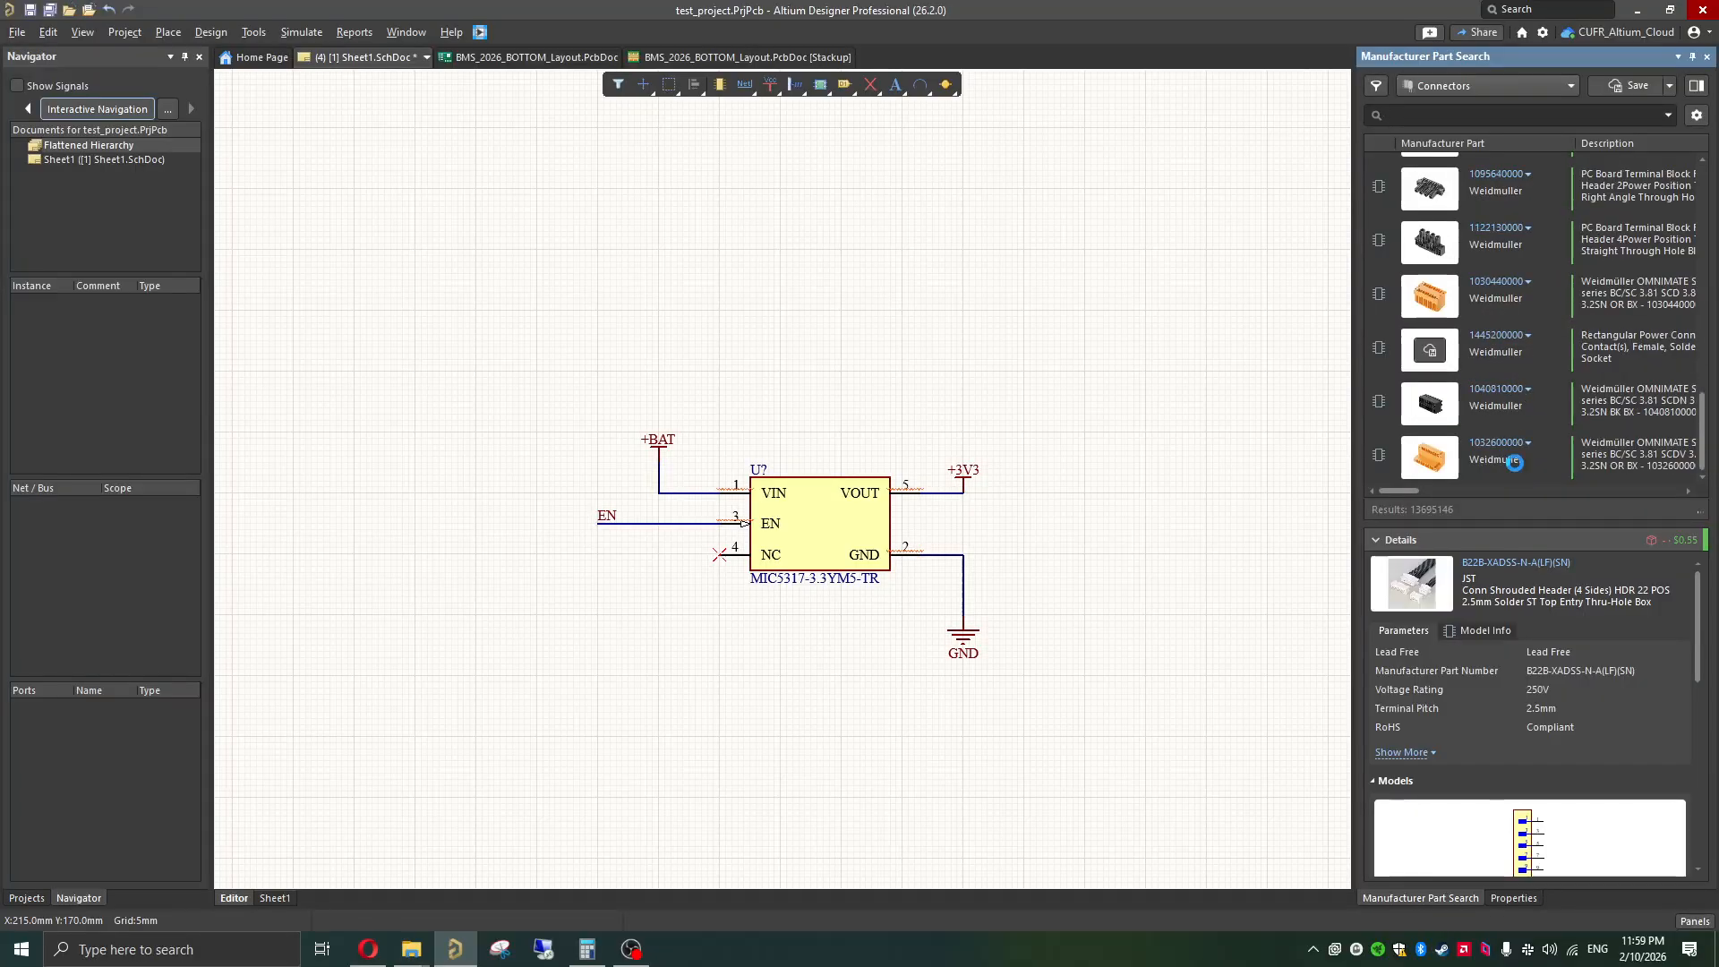
scroll(1558, 391, "down", 2)
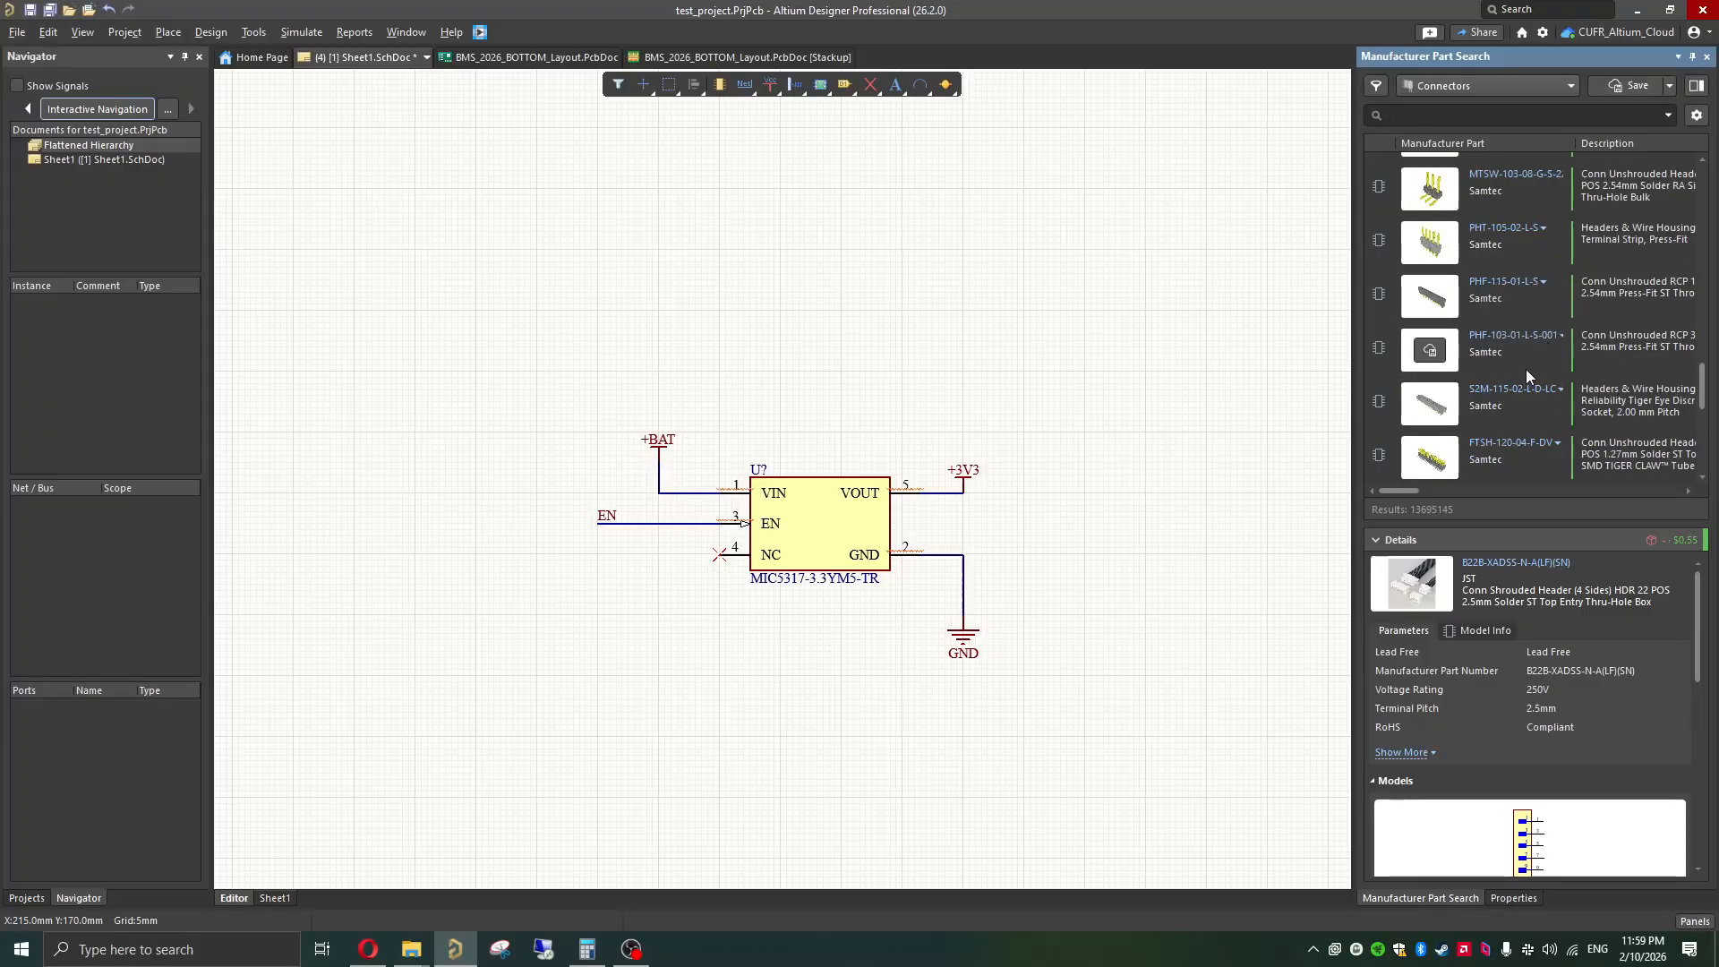
scroll(1520, 428, "down", 3)
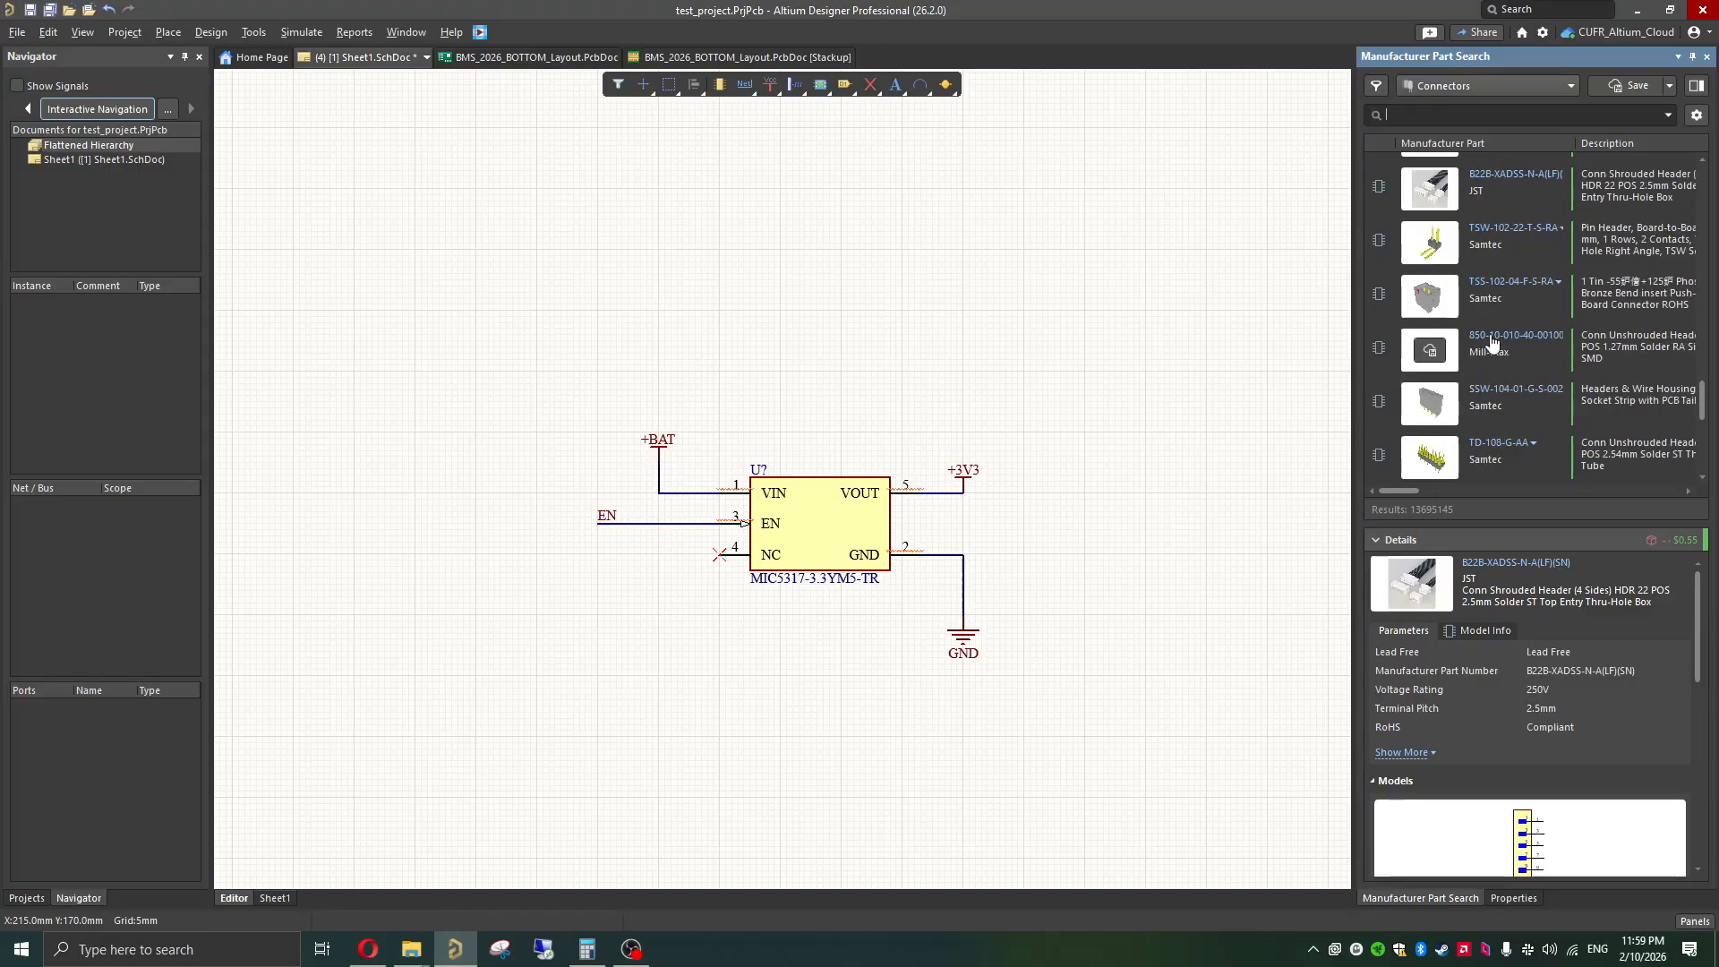
scroll(1495, 320, "up", 3)
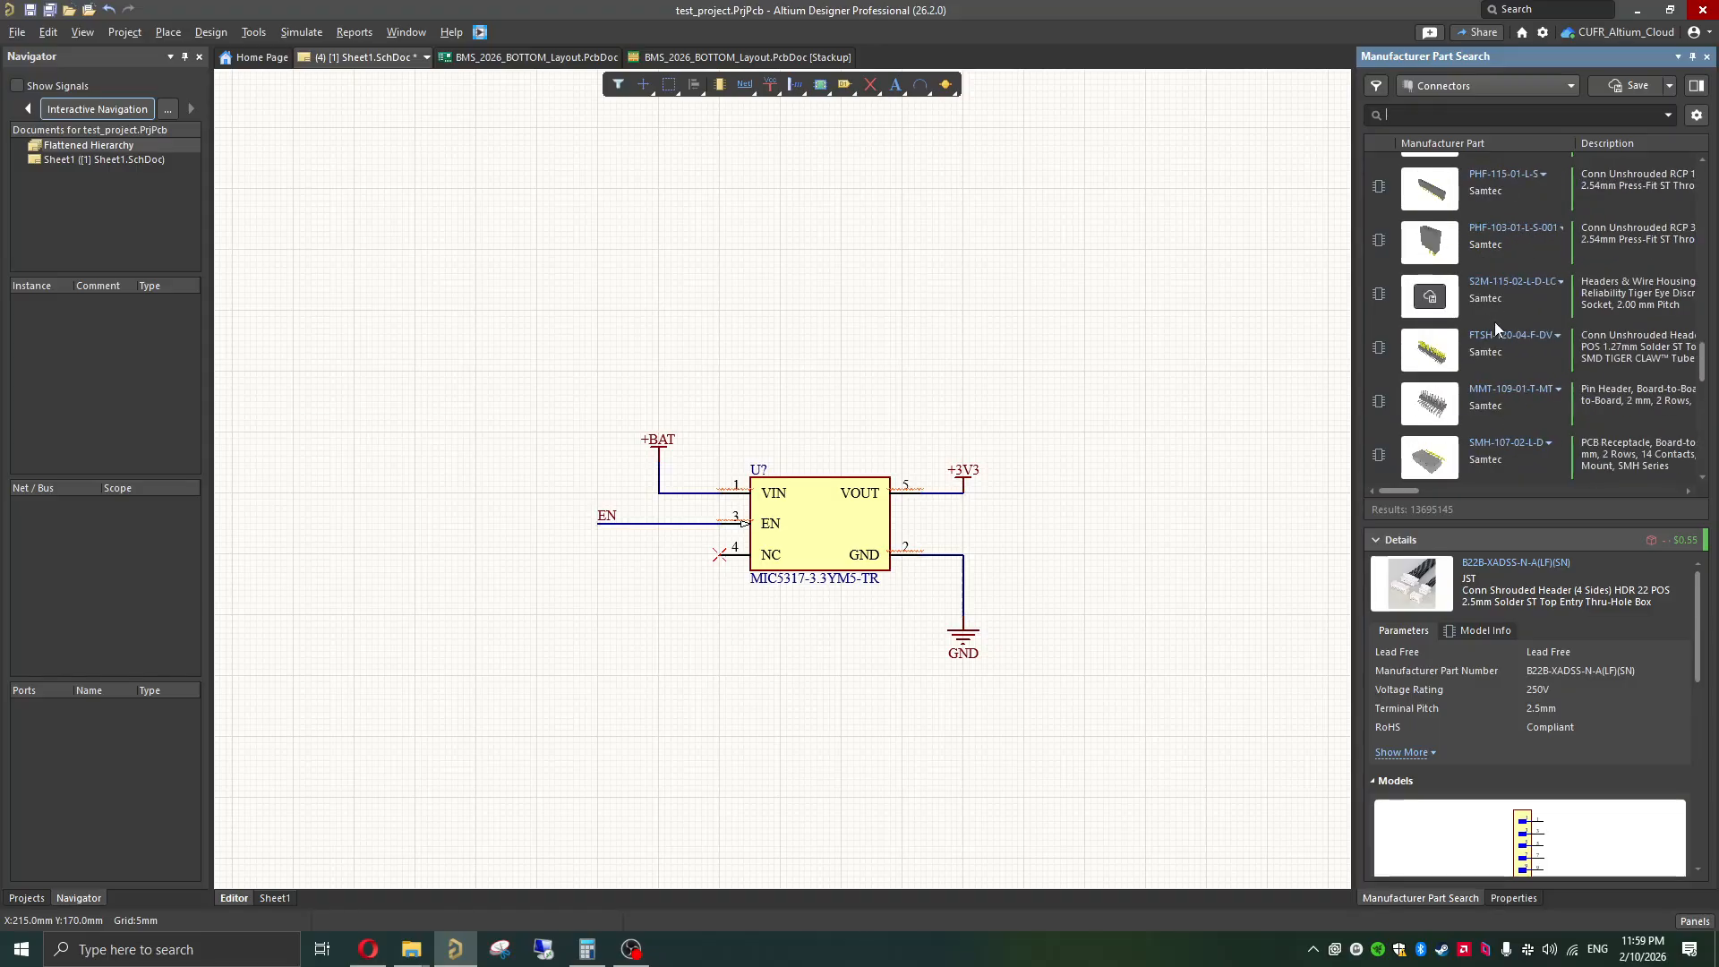
Step: Examine the parameters, schematic symbol and 3D model of the Samtec PHF-103-01-L-S-001 connector after selecting PHF-115-01-L-S
left_click(1503, 192)
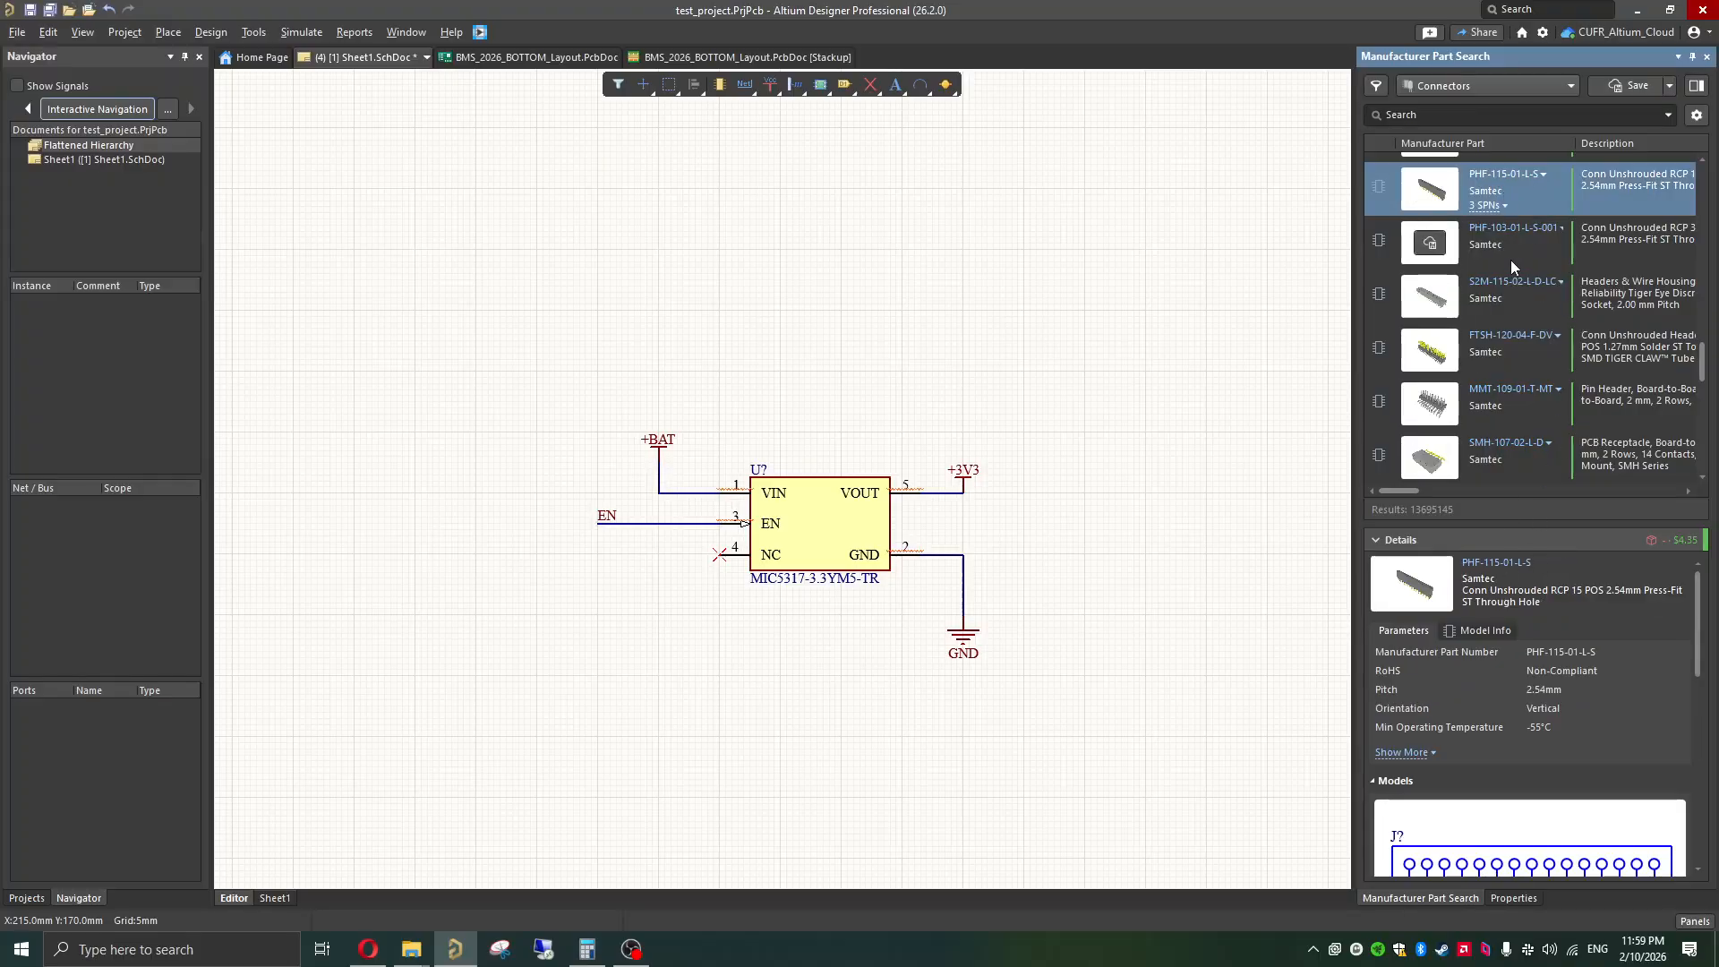
left_click(1517, 253)
scroll(1497, 630, "down", 1)
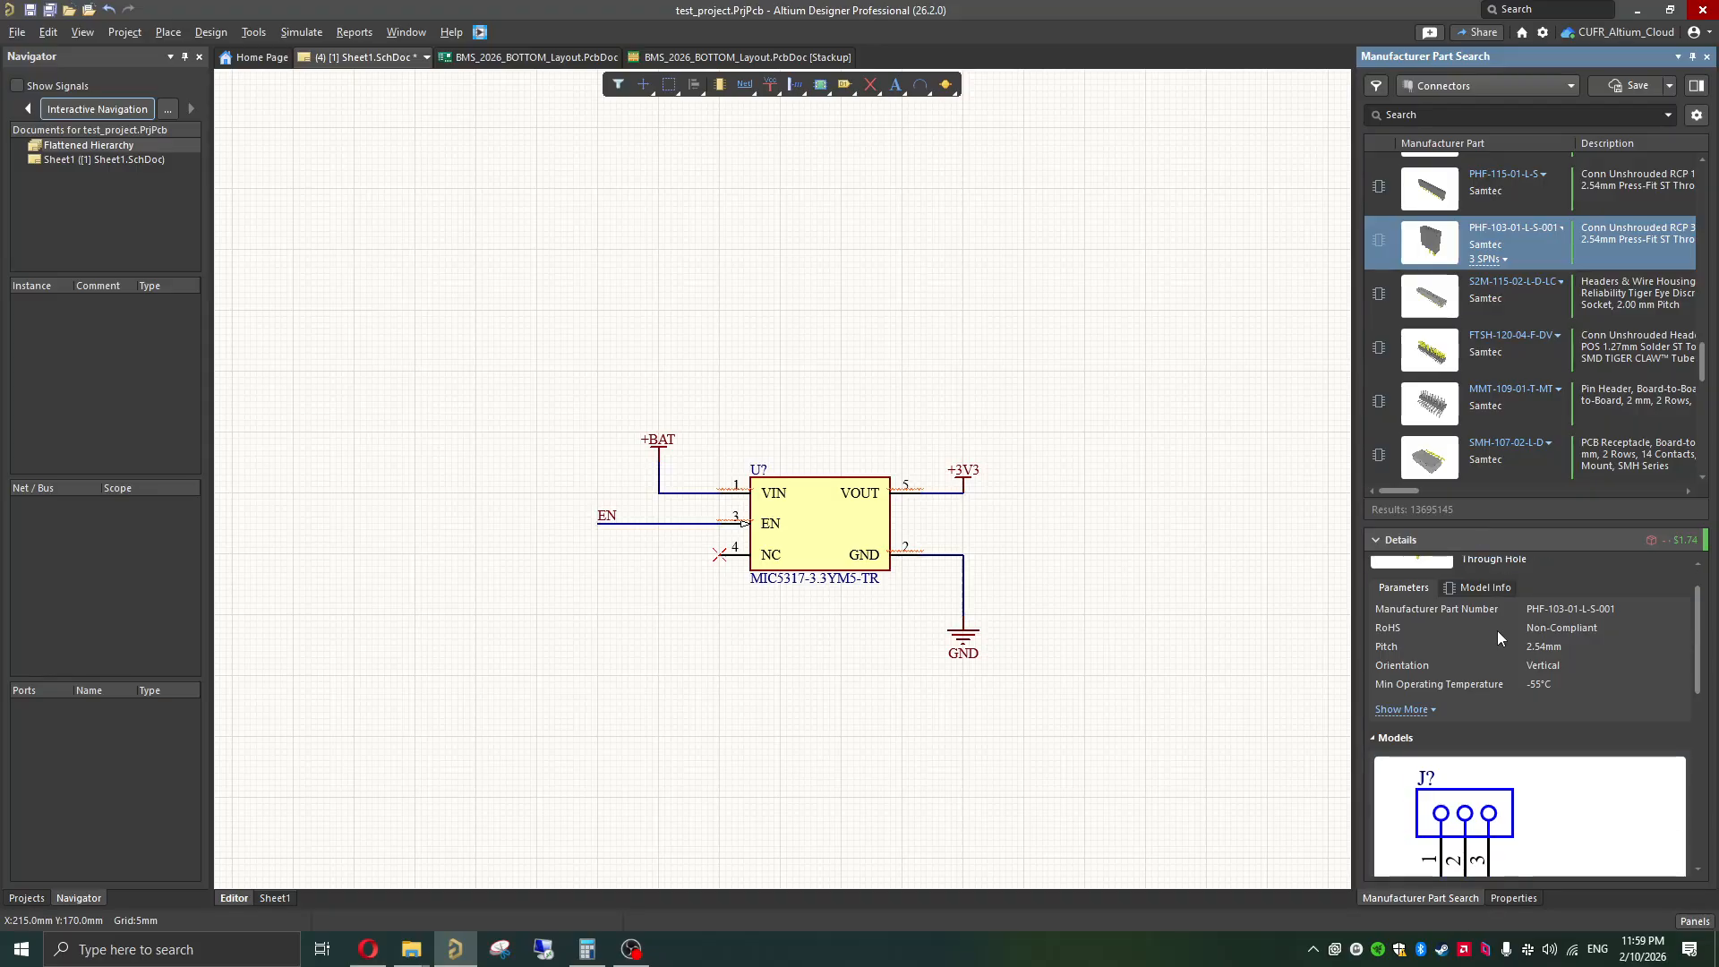
scroll(1491, 654, "down", 2)
scroll(1504, 708, "down", 1)
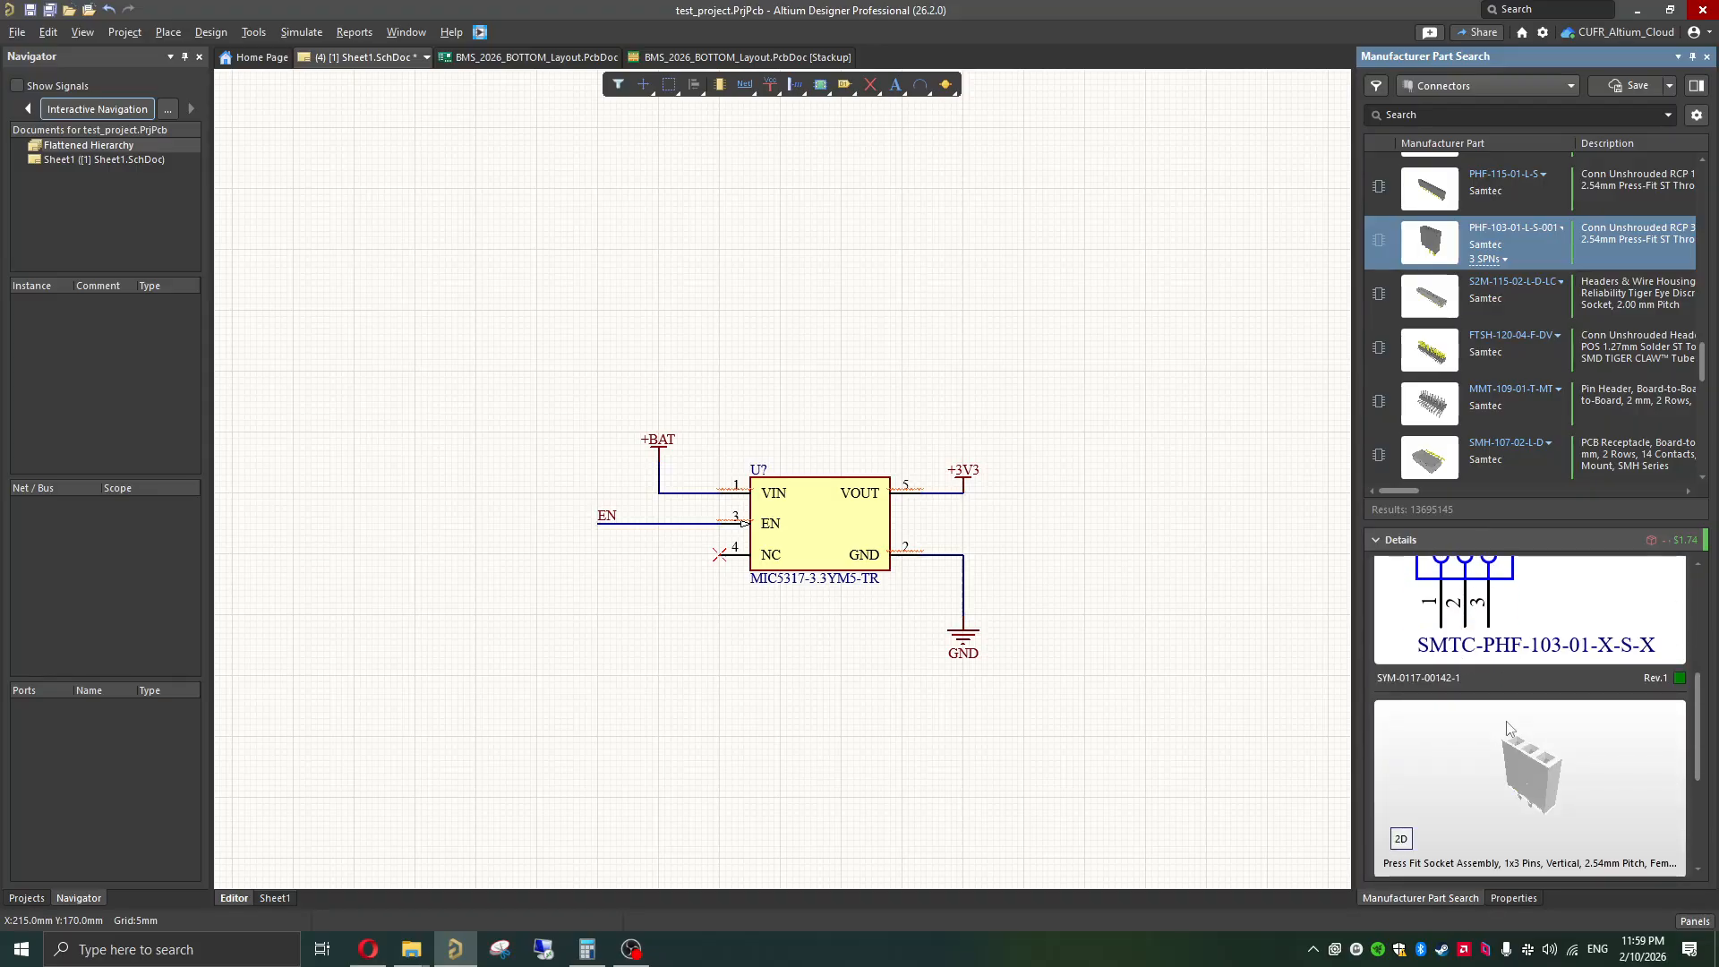
scroll(1533, 780, "down", 1)
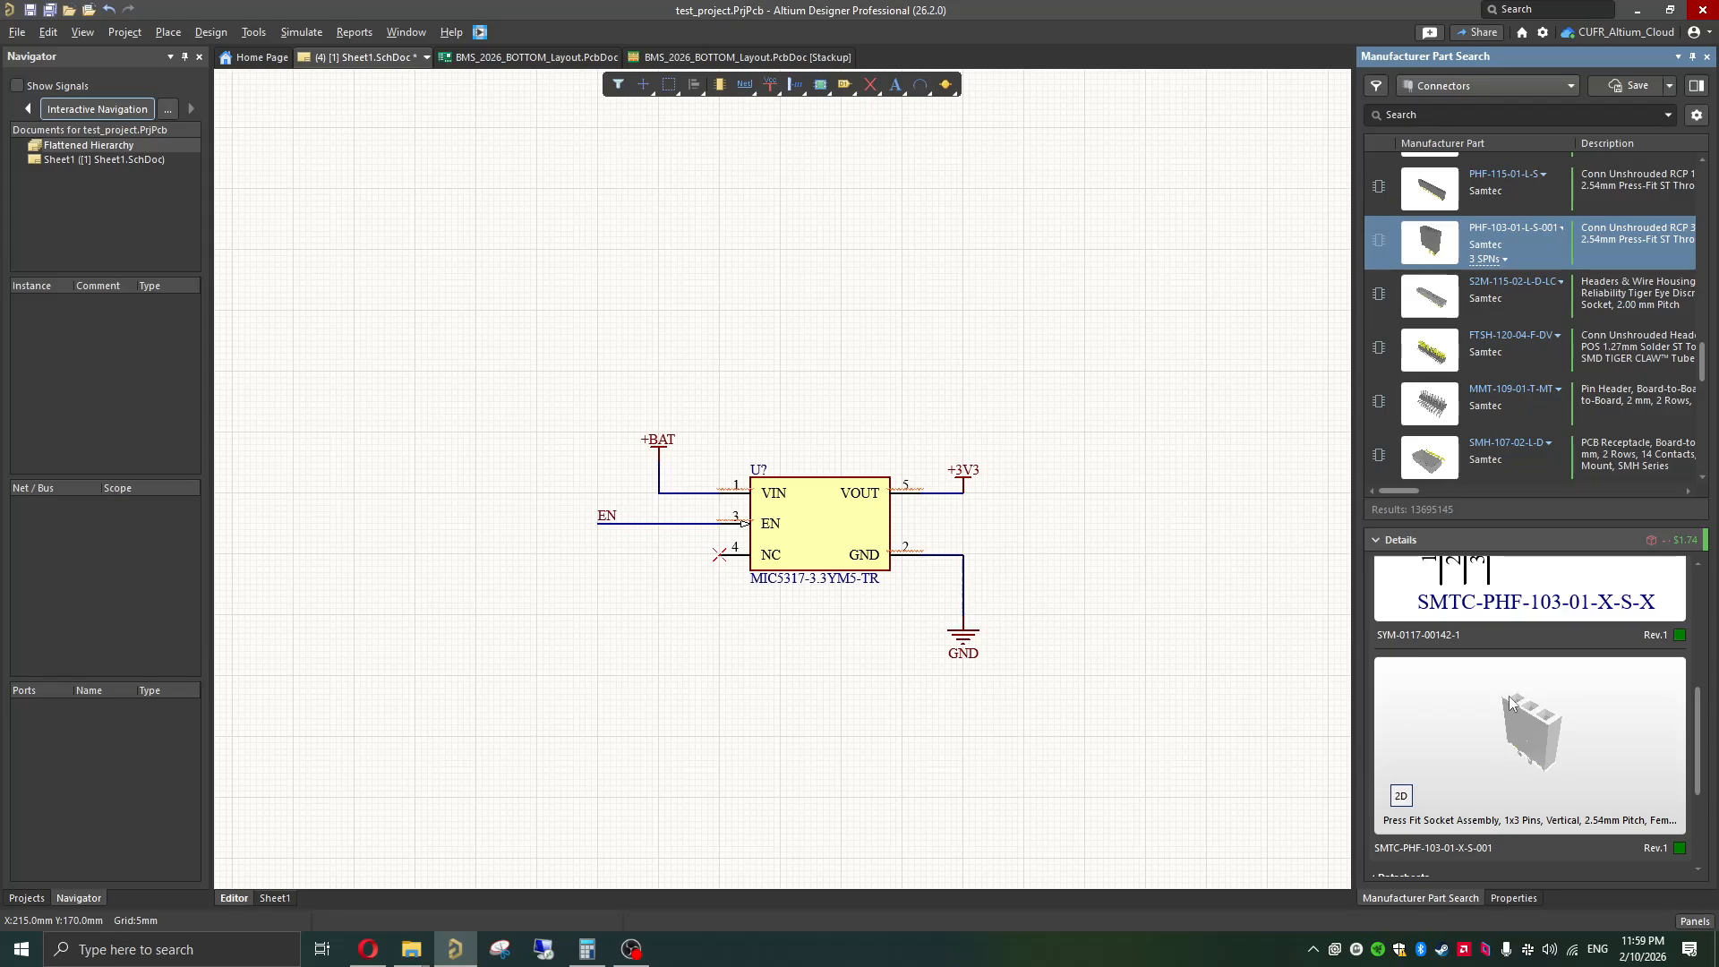
Step: Look through the other connectors and place the three-pin PHF-103-01-L-S-001 on the schematic, up and left of the regulator
scroll(1494, 406, "up", 5)
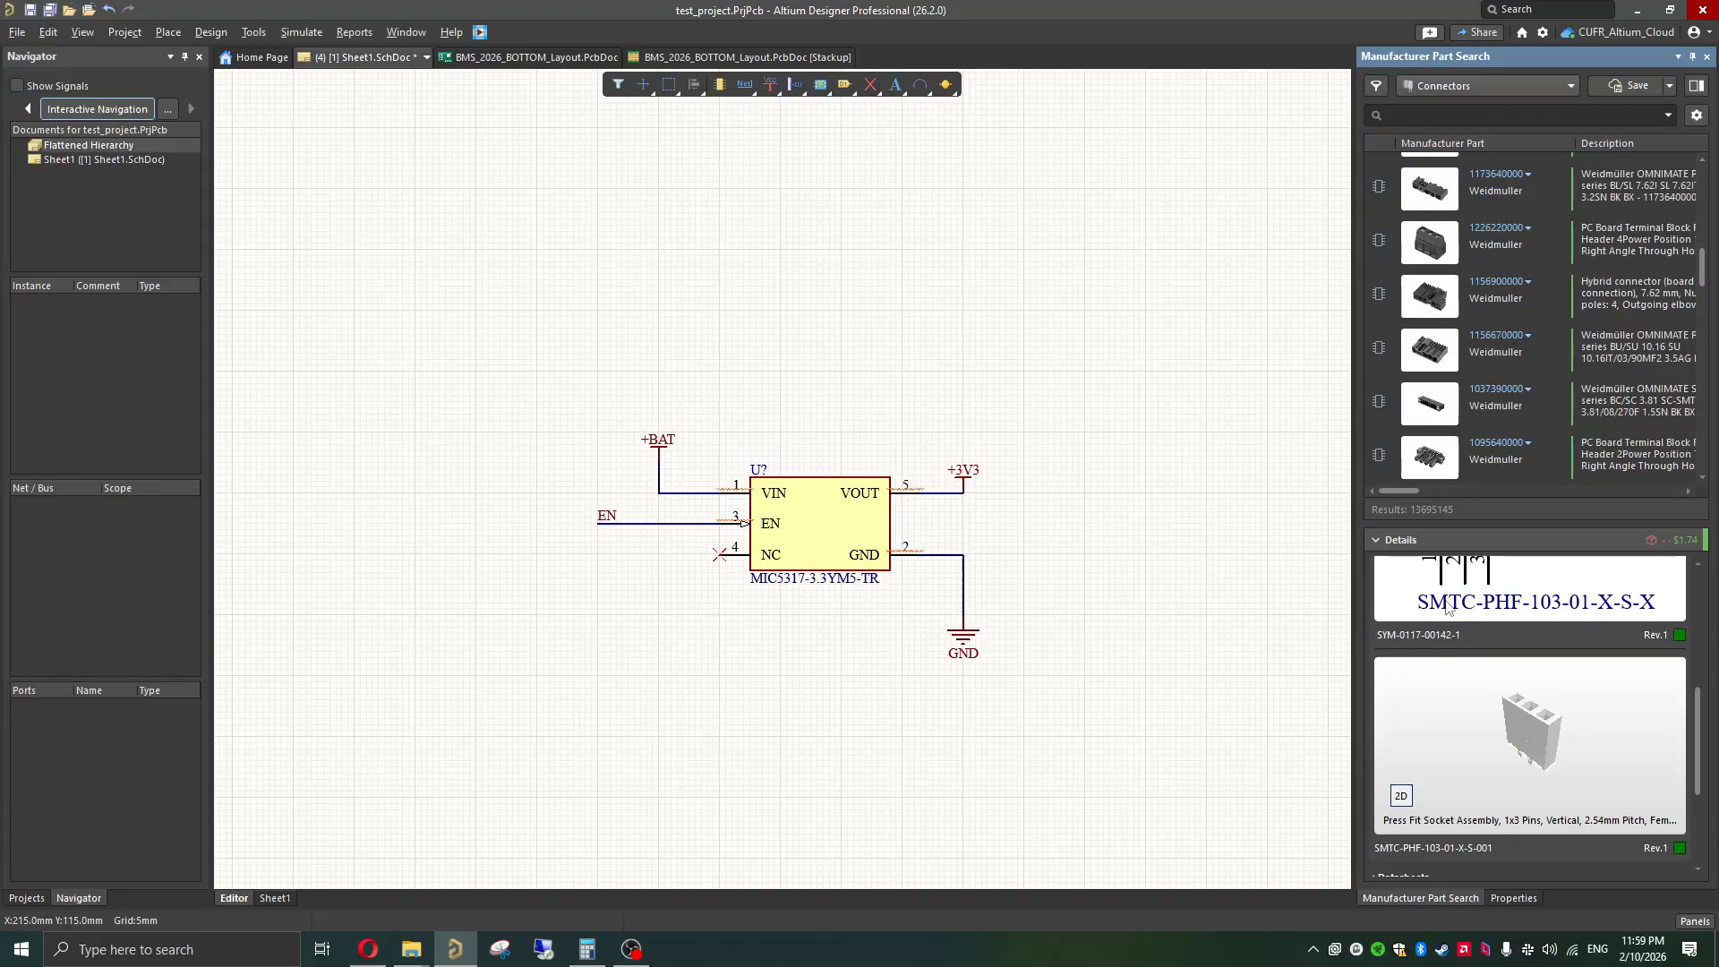
scroll(1446, 609, "up", 2)
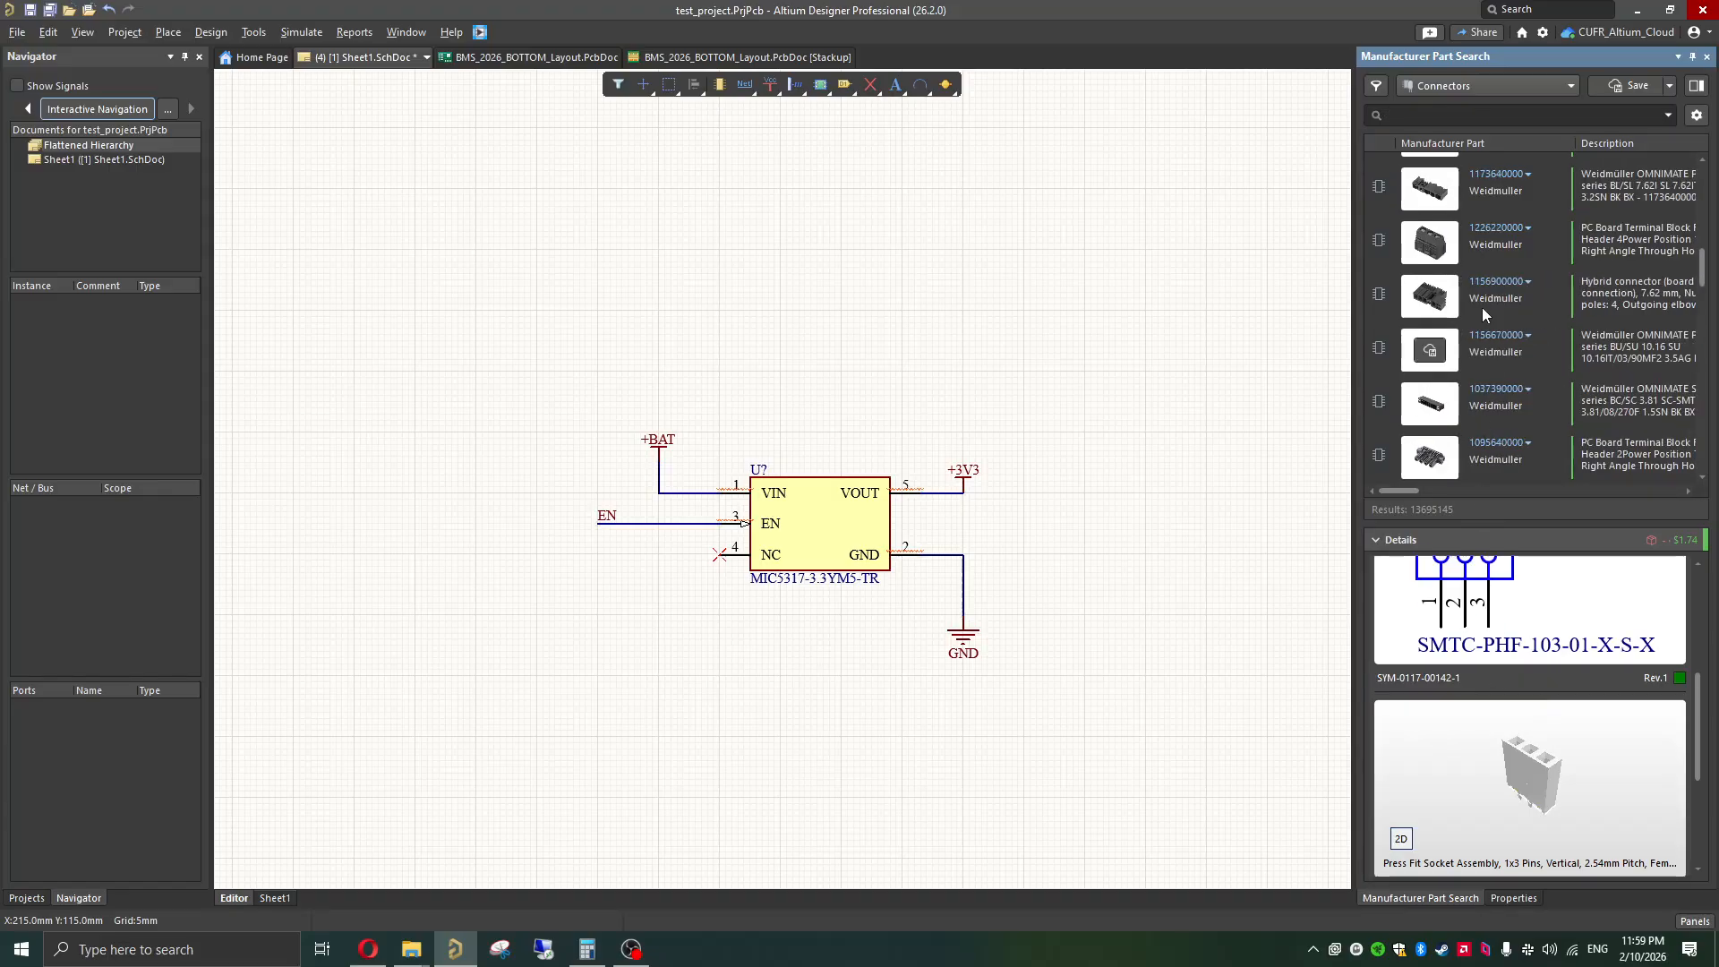
scroll(1486, 326, "up", 3)
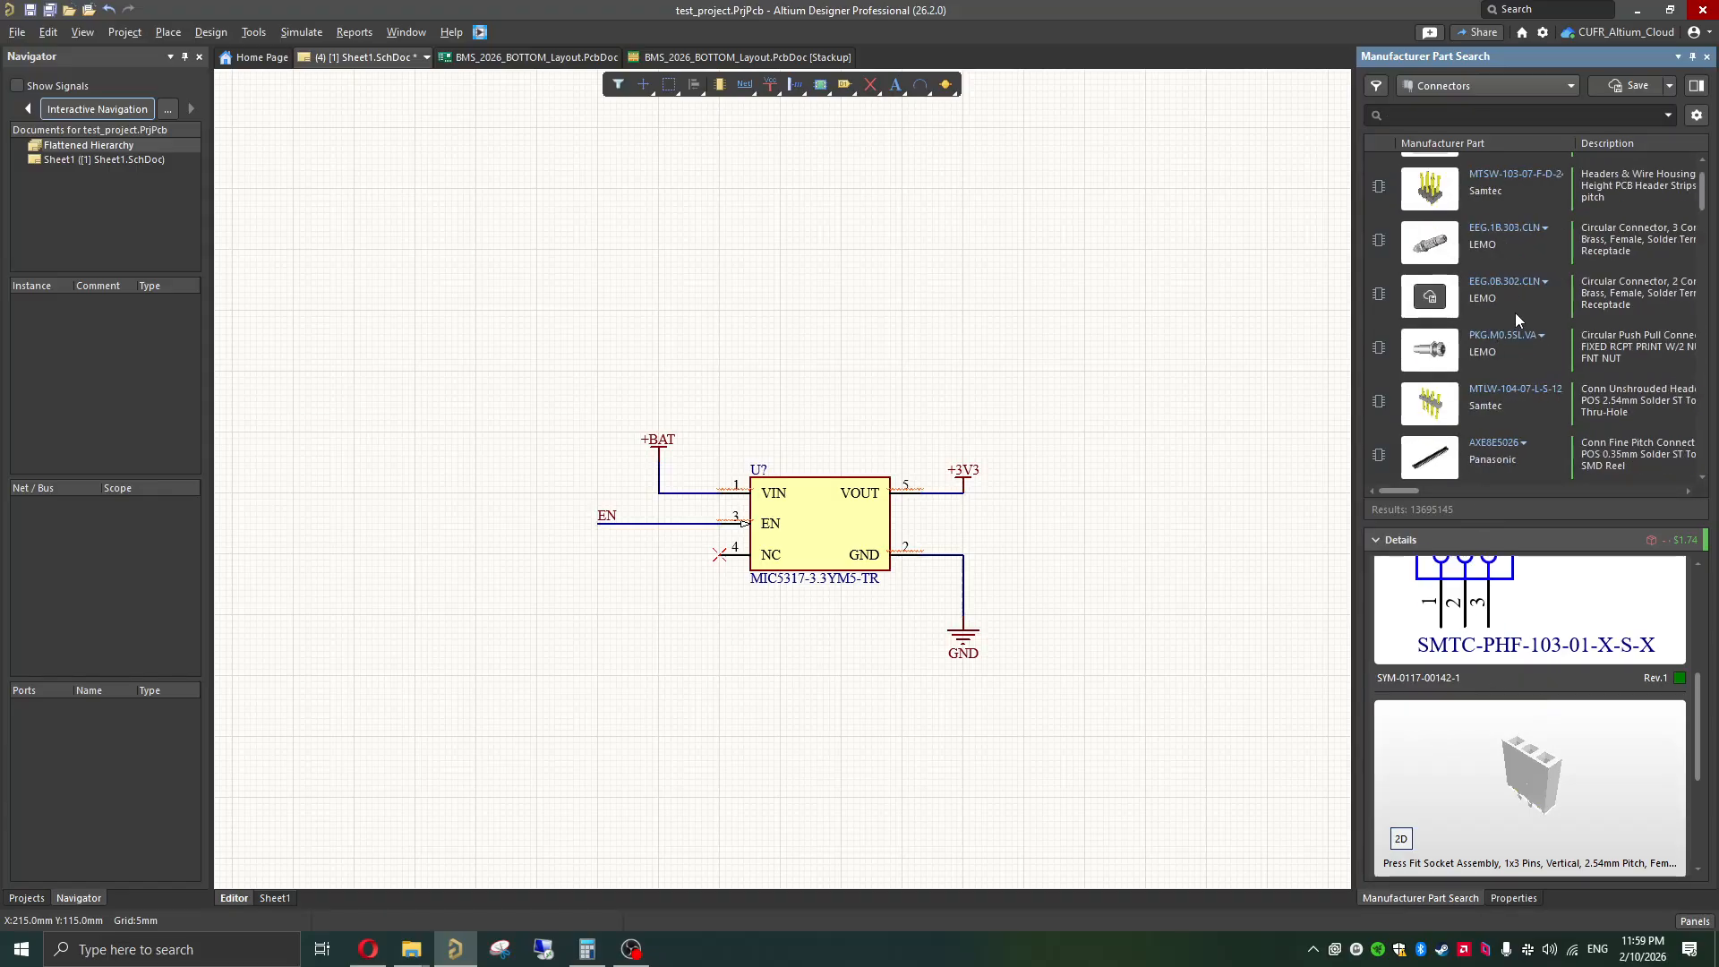
scroll(1514, 314, "down", 3)
scroll(1506, 674, "up", 5)
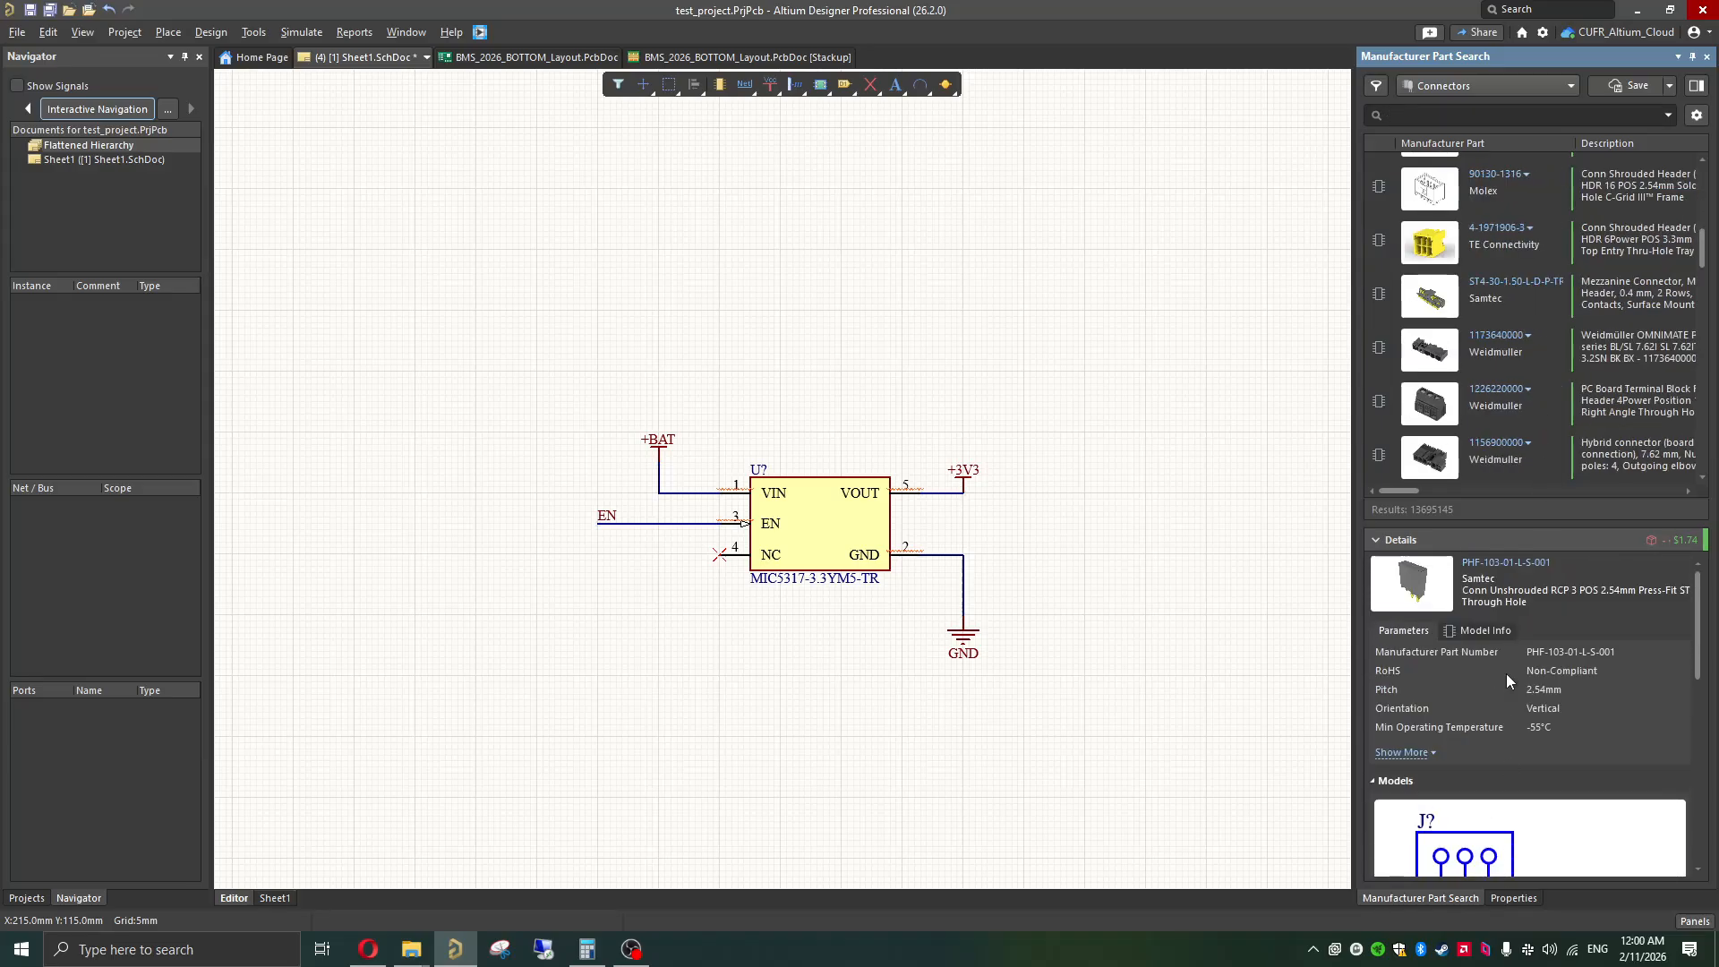
scroll(1481, 460, "down", 5)
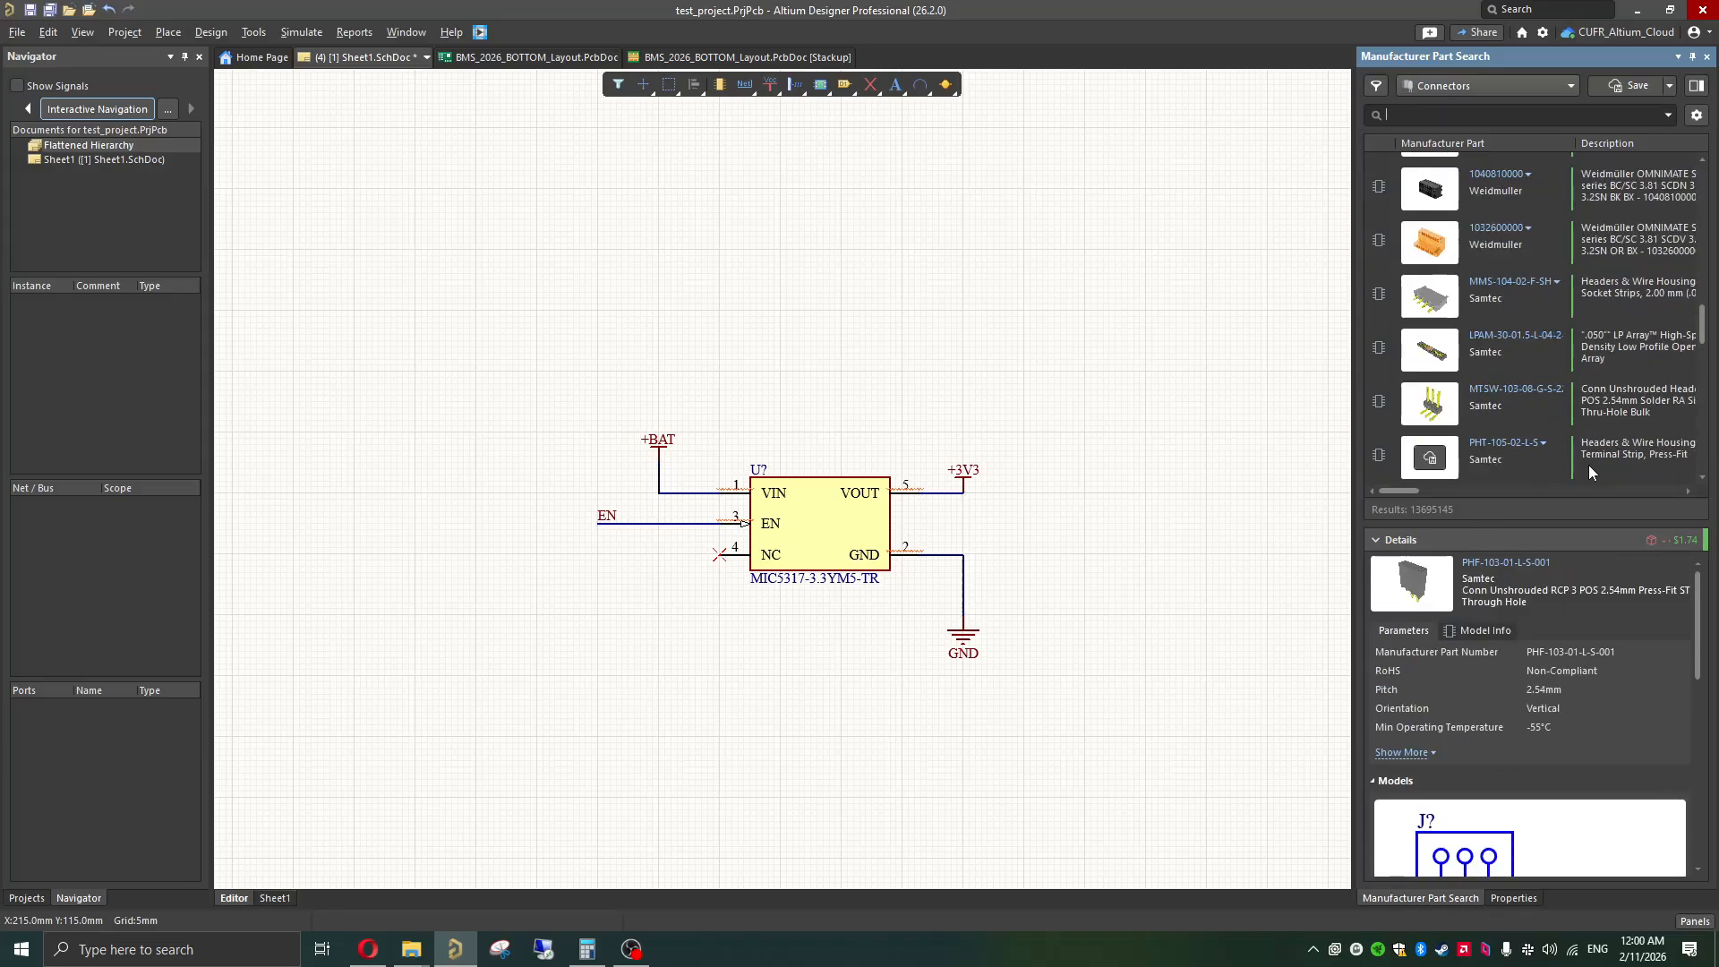
scroll(1588, 465, "down", 5)
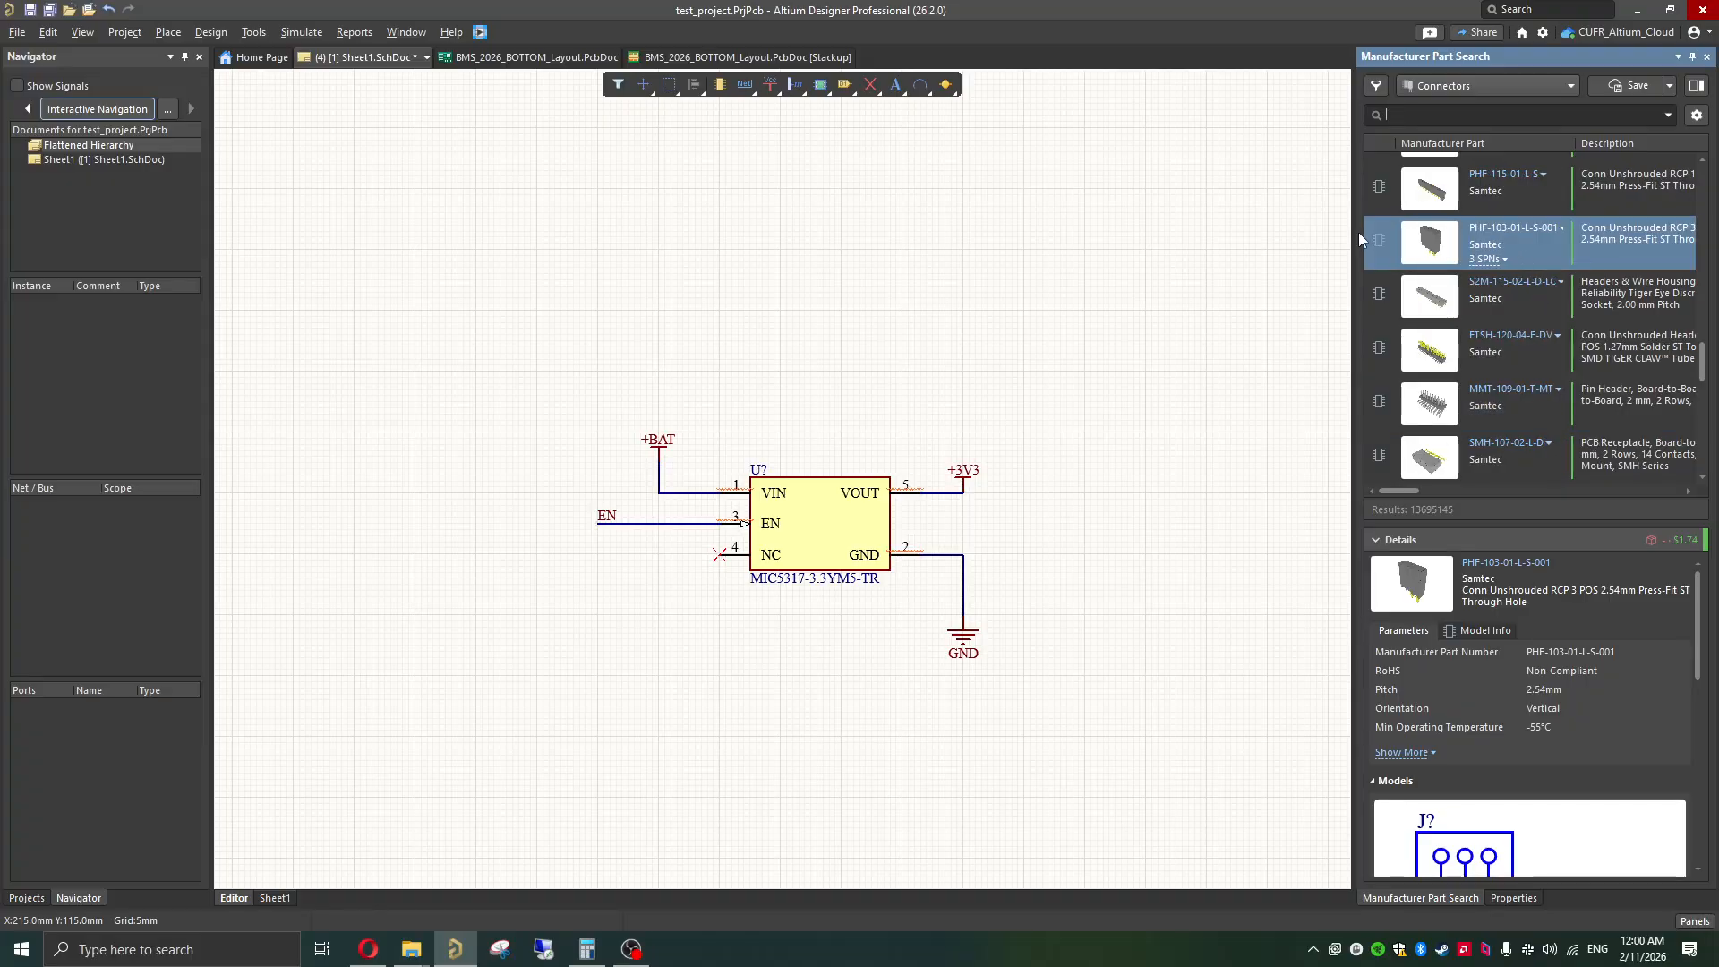
left_click_drag(1393, 238, 389, 372)
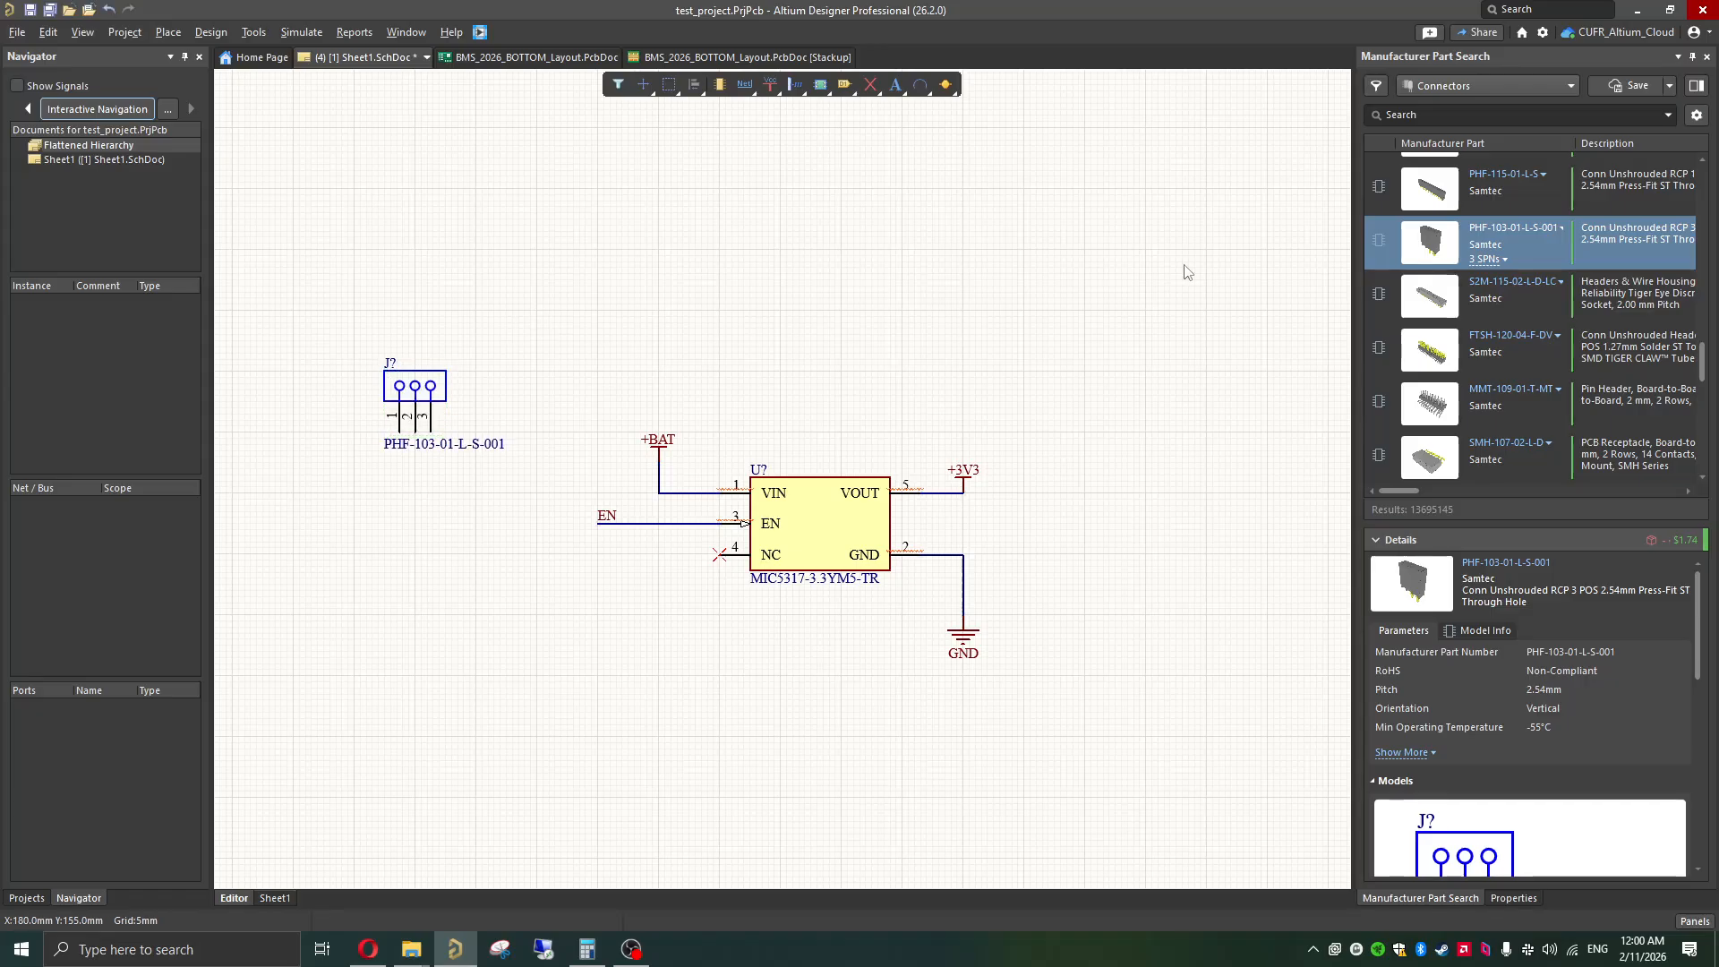
Step: Search the connector parts for "2 pos connector"
left_click(1412, 116)
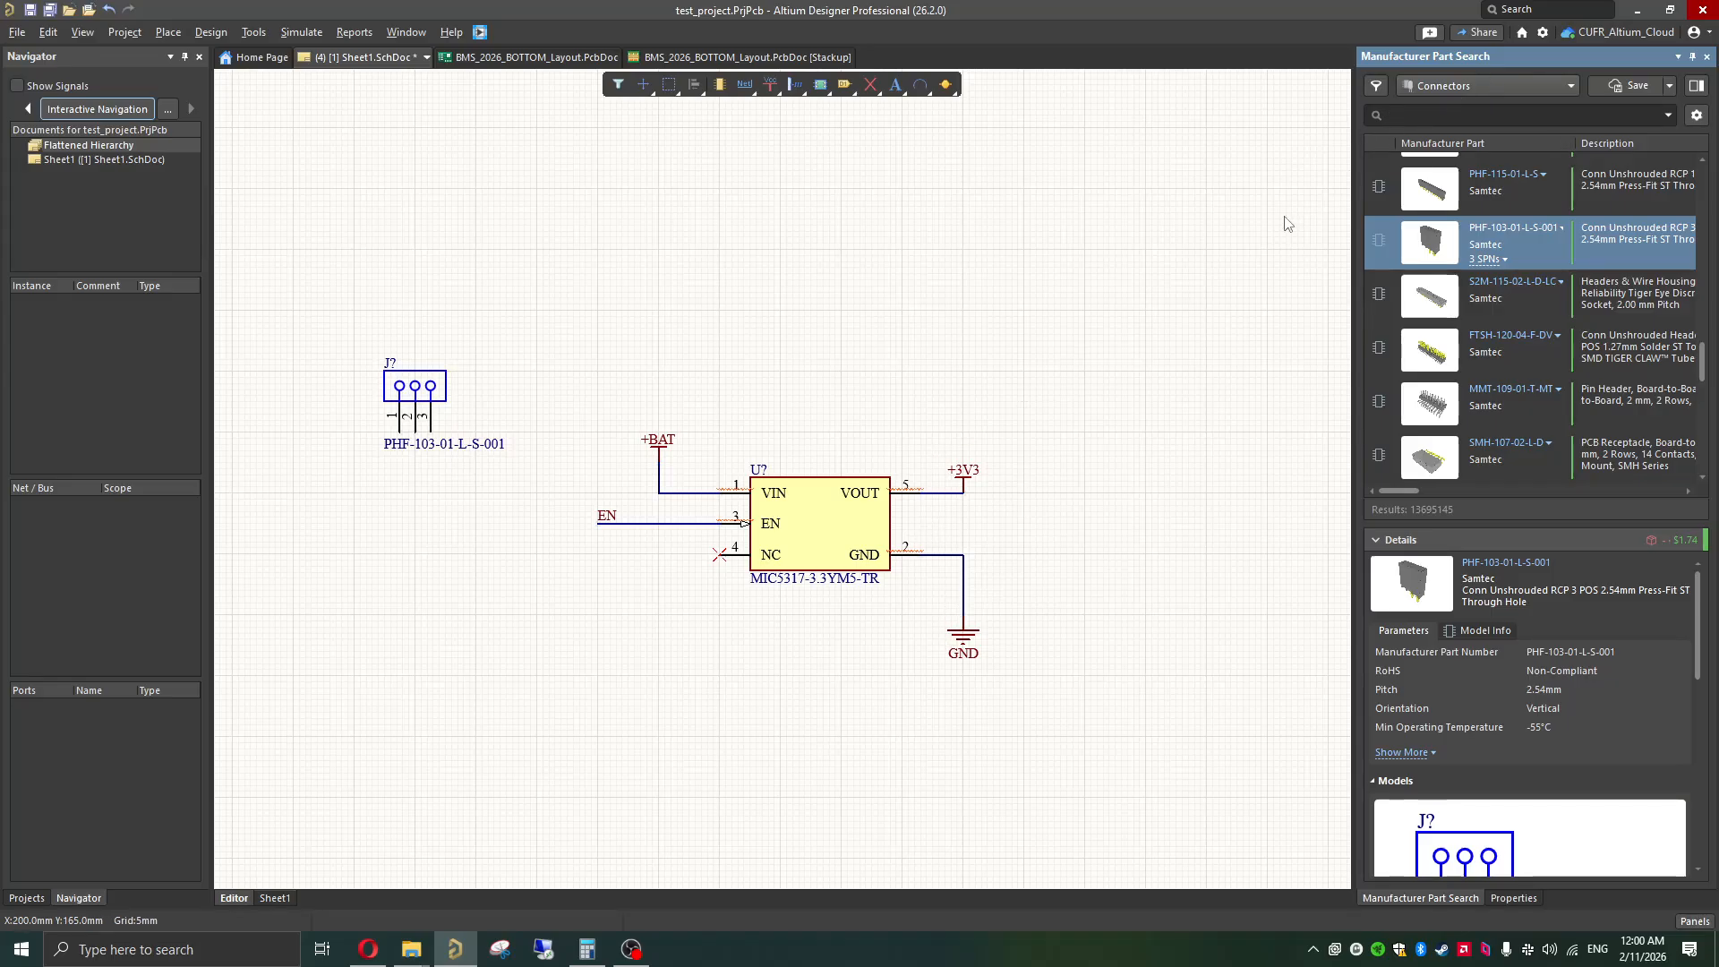
type("2 pos connecto")
key("BackSpace")
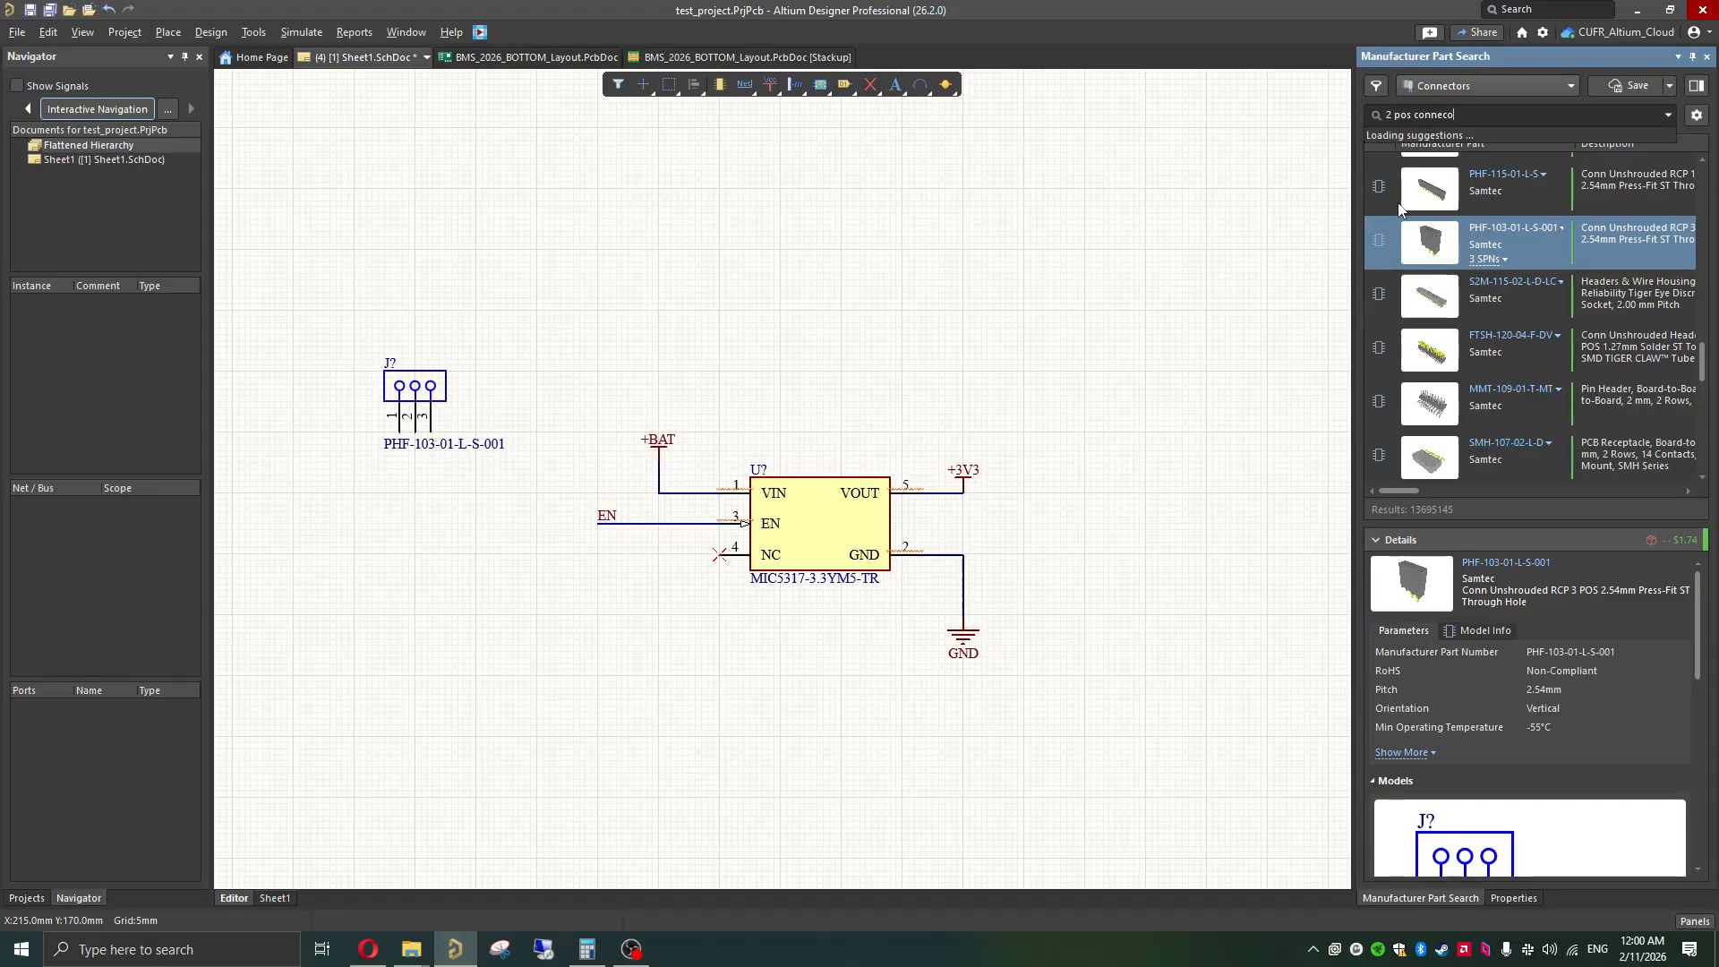
type("tor")
key("Return")
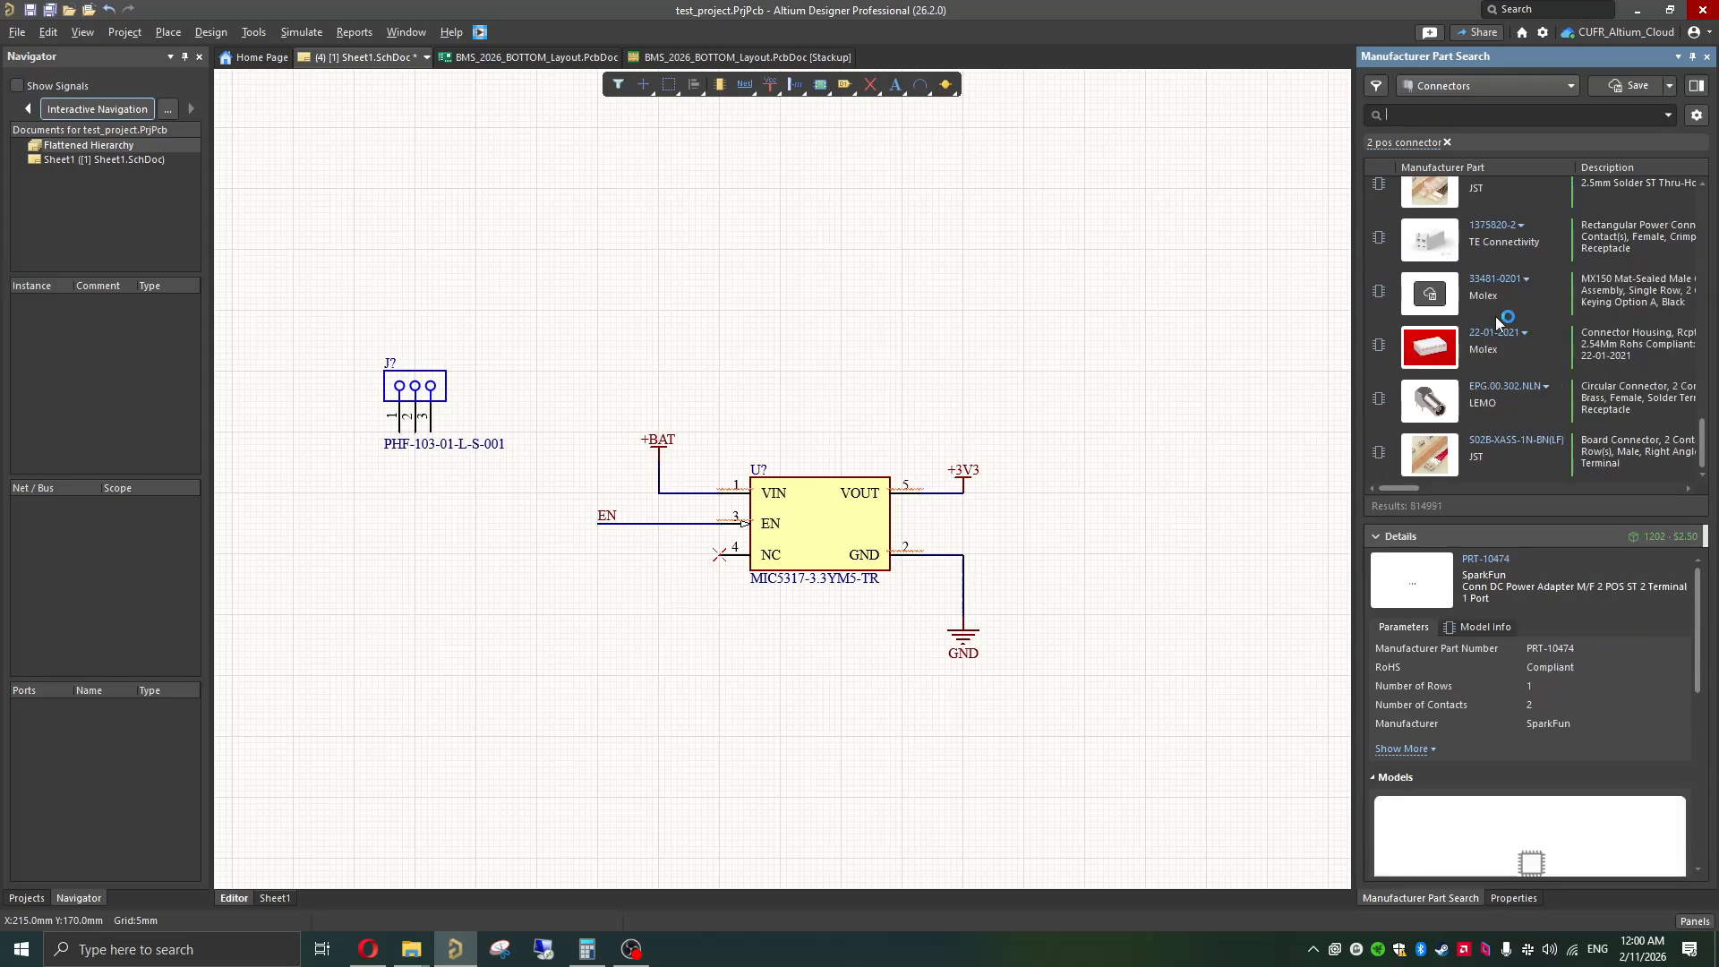
Step: Review the Harwin M50-3530242 two-pin header's models and place it on the schematic to the right of the regulator
scroll(1565, 346, "down", 2)
scroll(1565, 346, "up", 2)
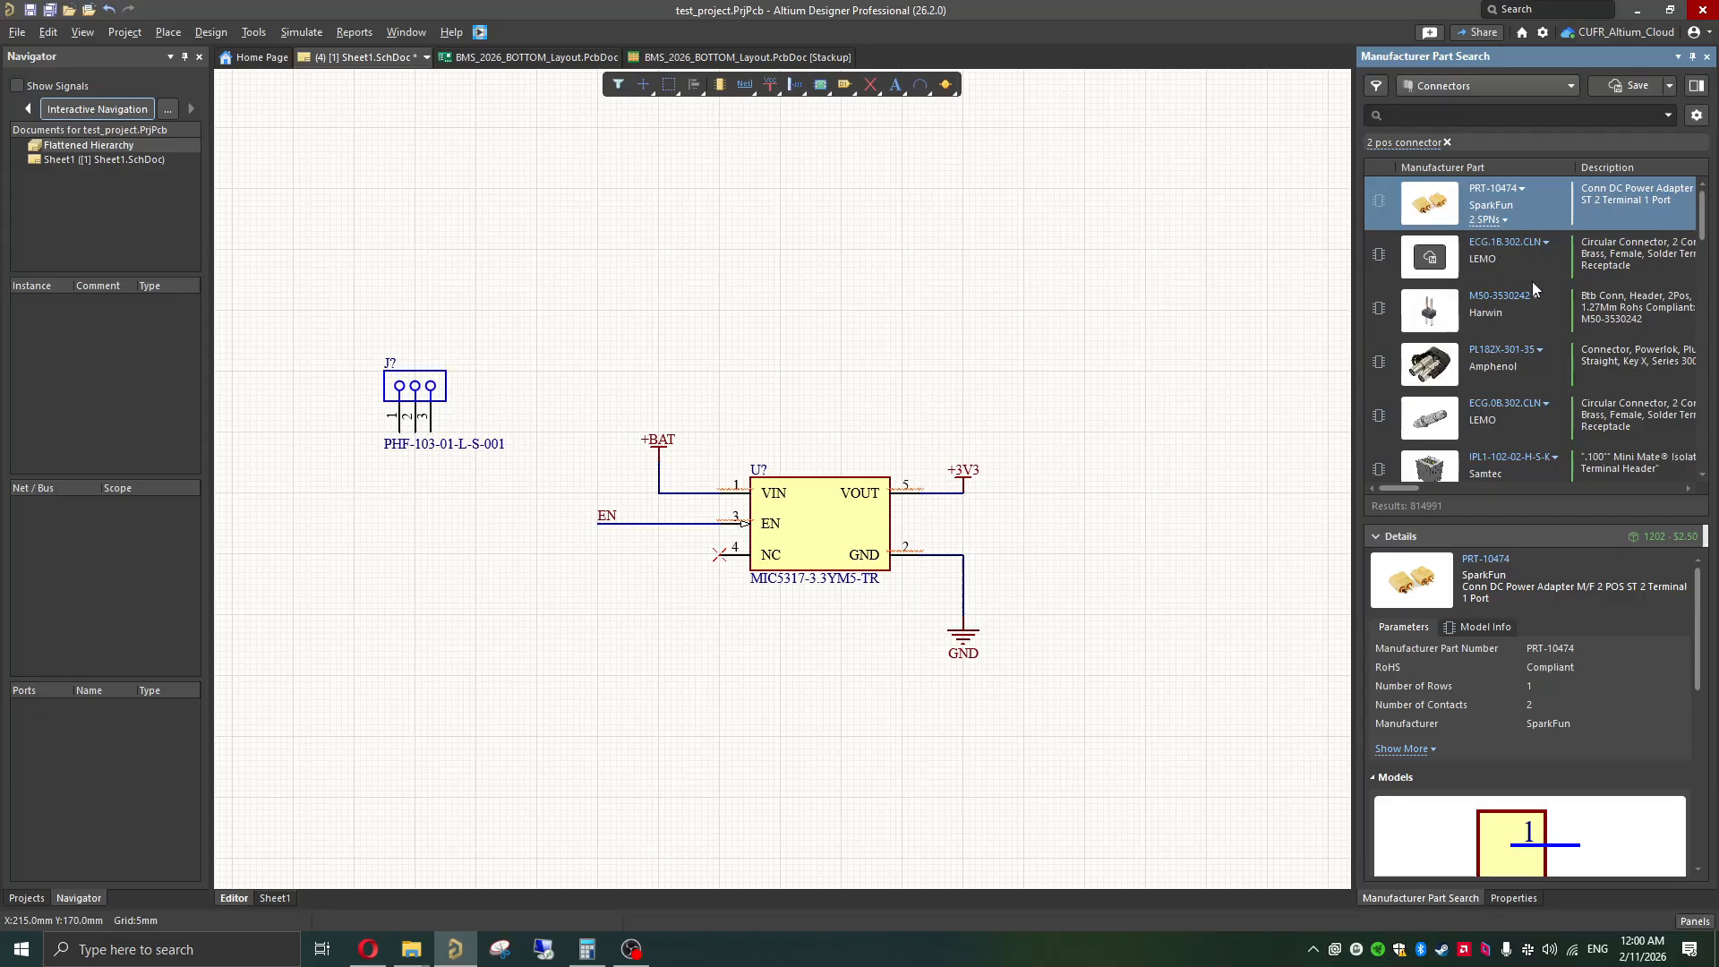
left_click(1526, 304)
scroll(1478, 775, "down", 2)
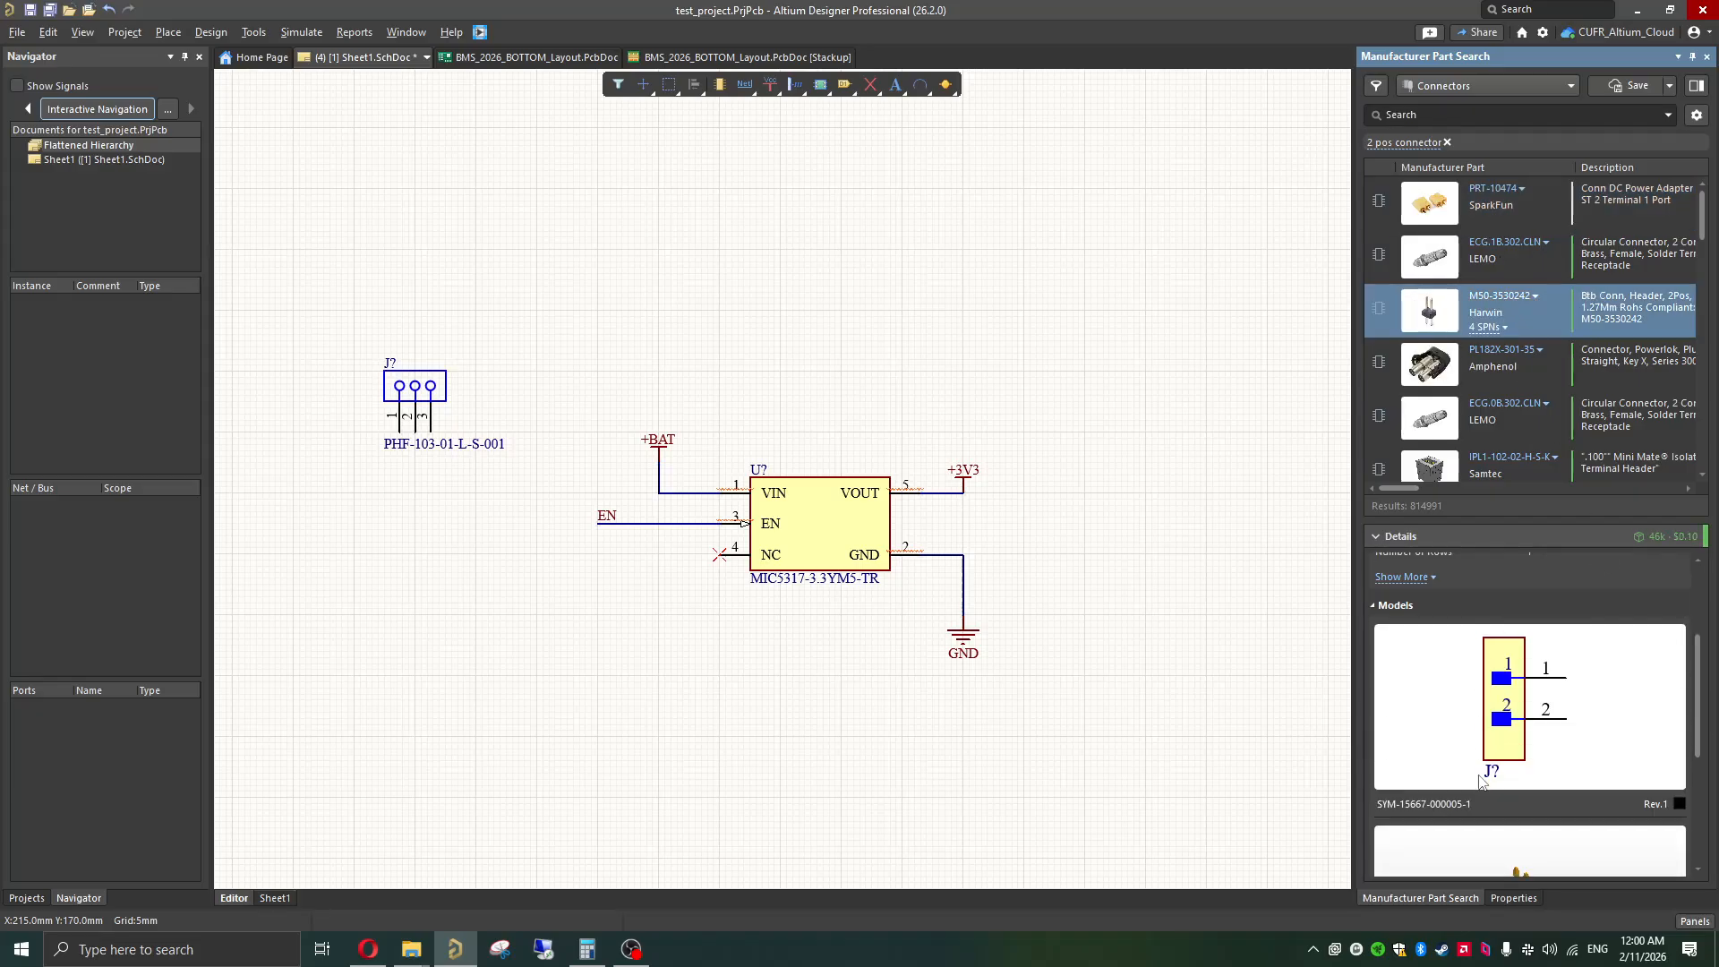
scroll(1490, 709, "up", 2)
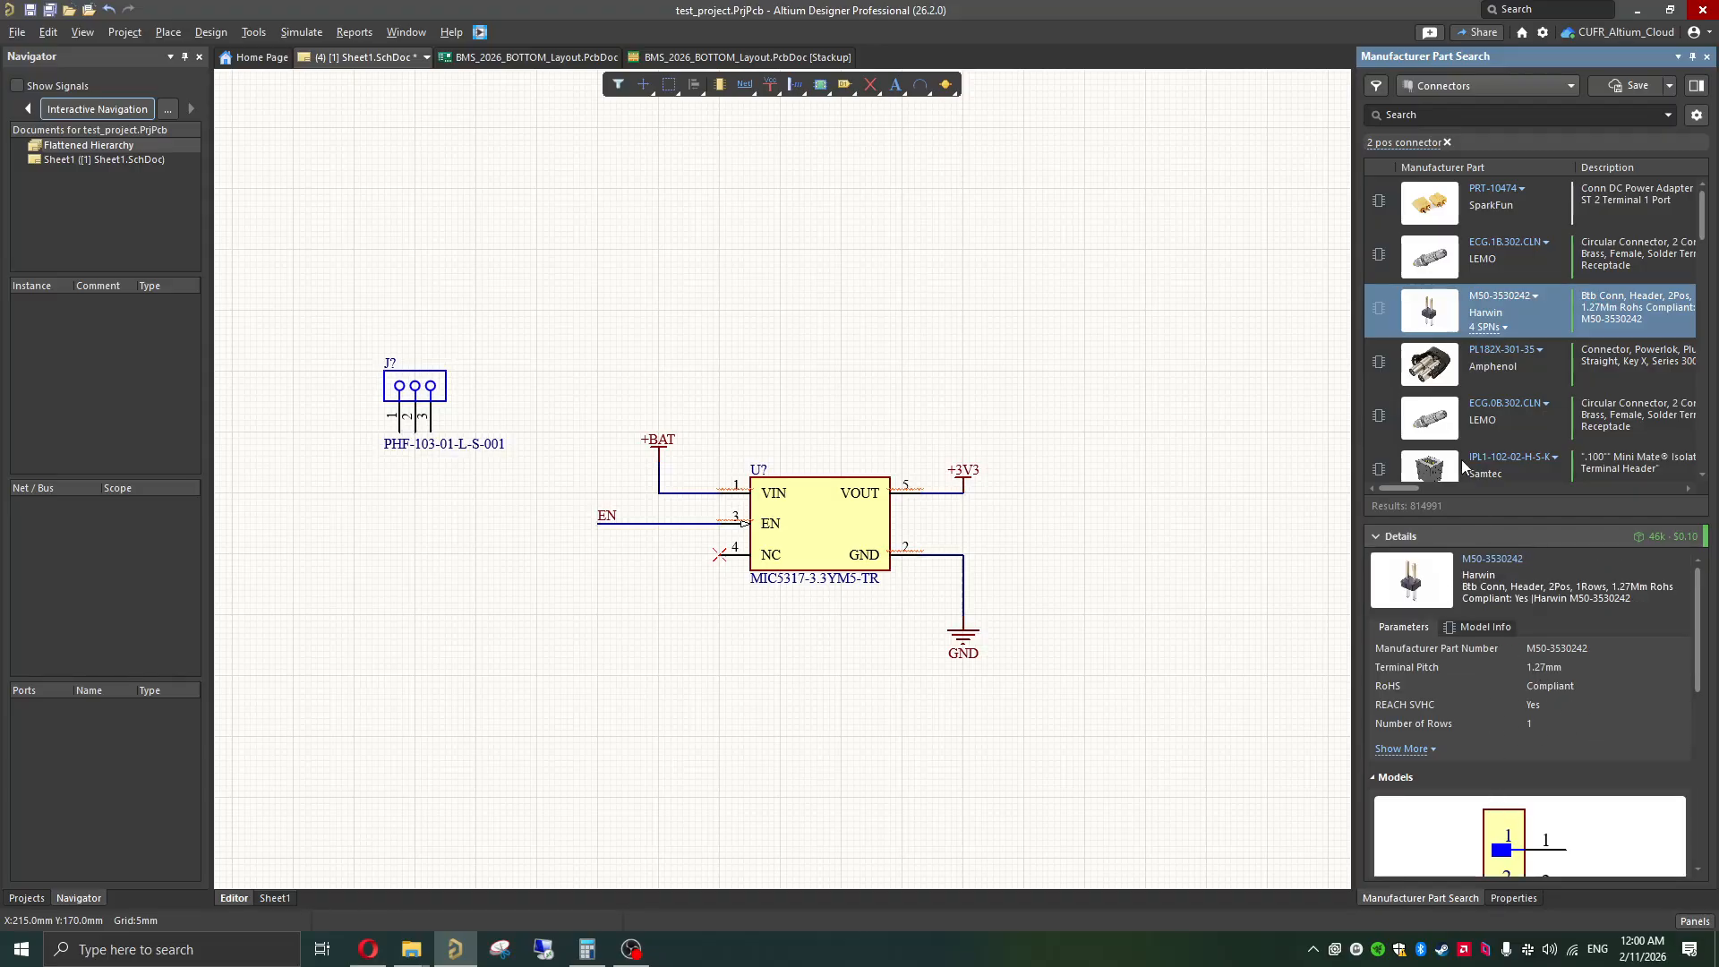
mouse_move(1465, 305)
left_click_drag(1410, 305, 1146, 505)
left_click(1063, 359)
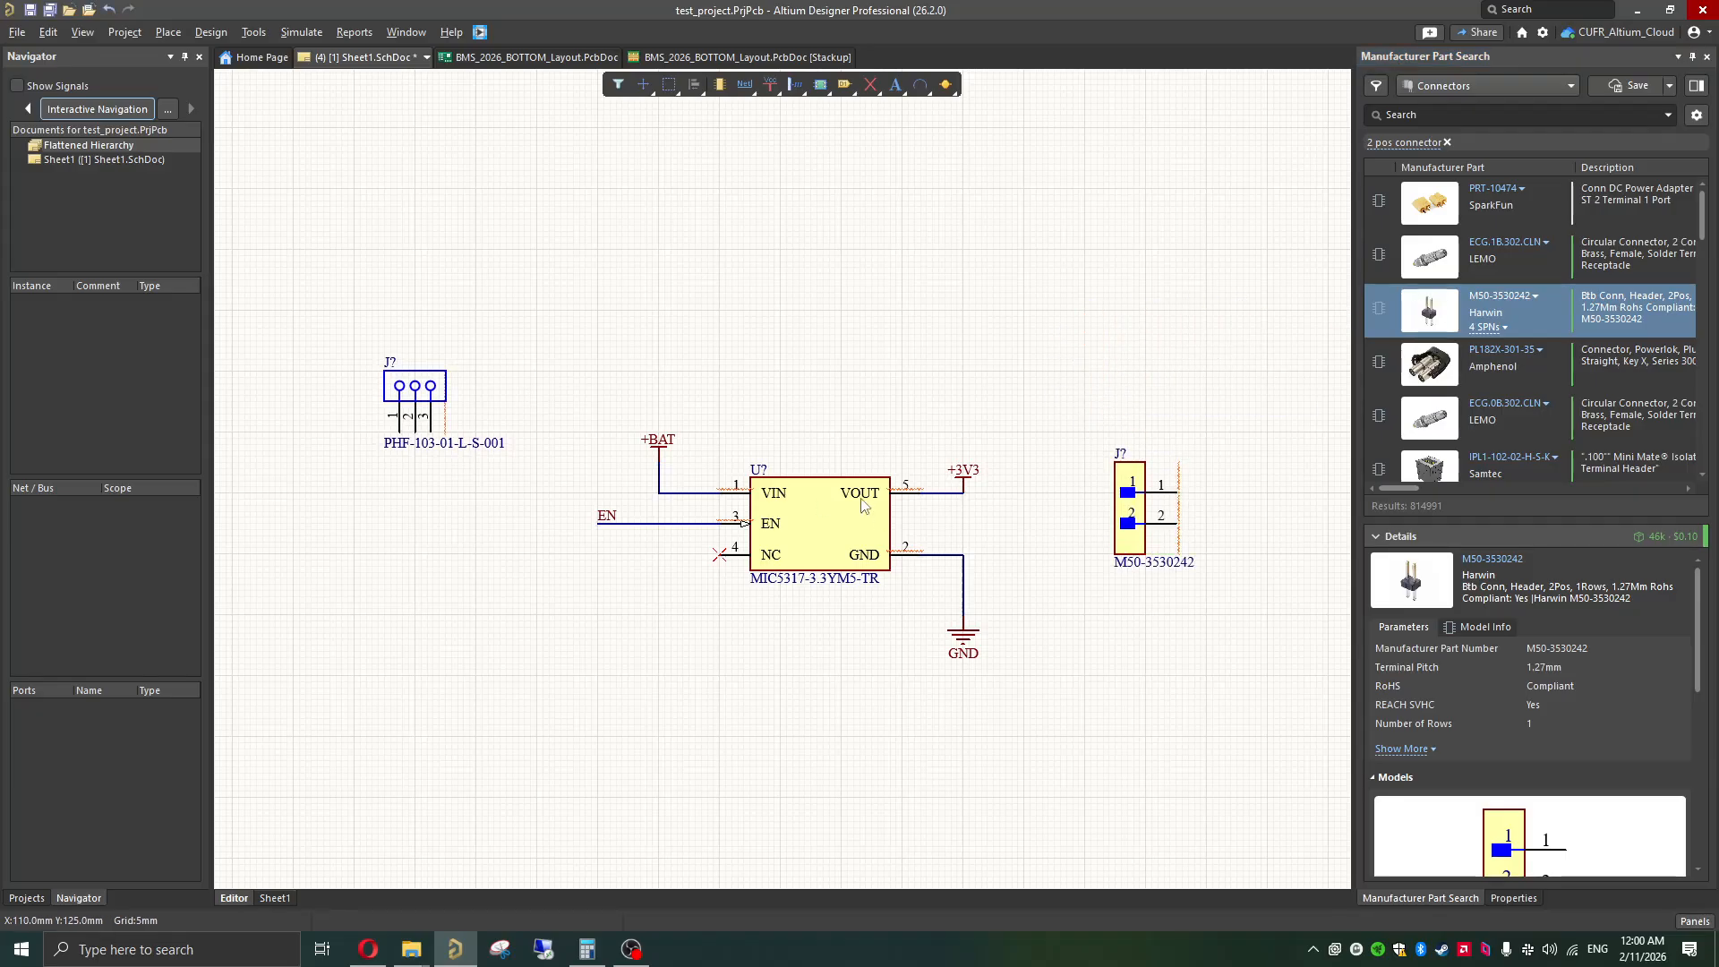
Step: Move the PHF-103-01-L-S-001 connector level with the regulator's input side and rotate it 90 degrees so its pins face the regulator
scroll(988, 564, "down", 1, "ctrl")
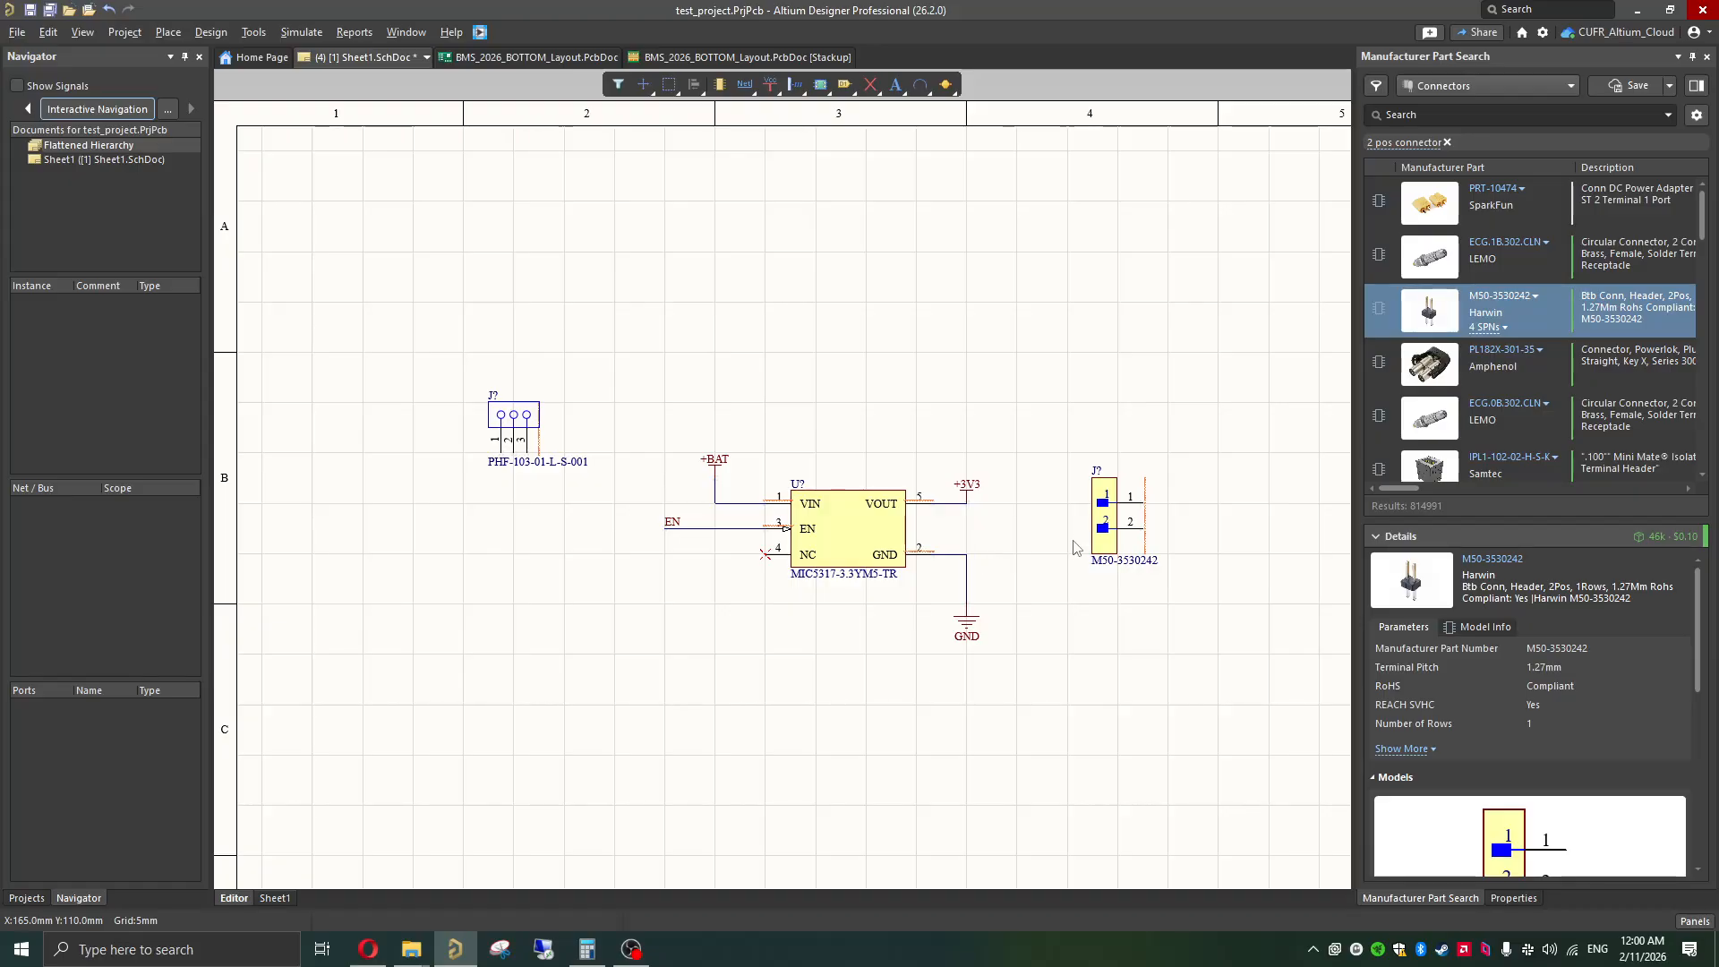
left_click(511, 406)
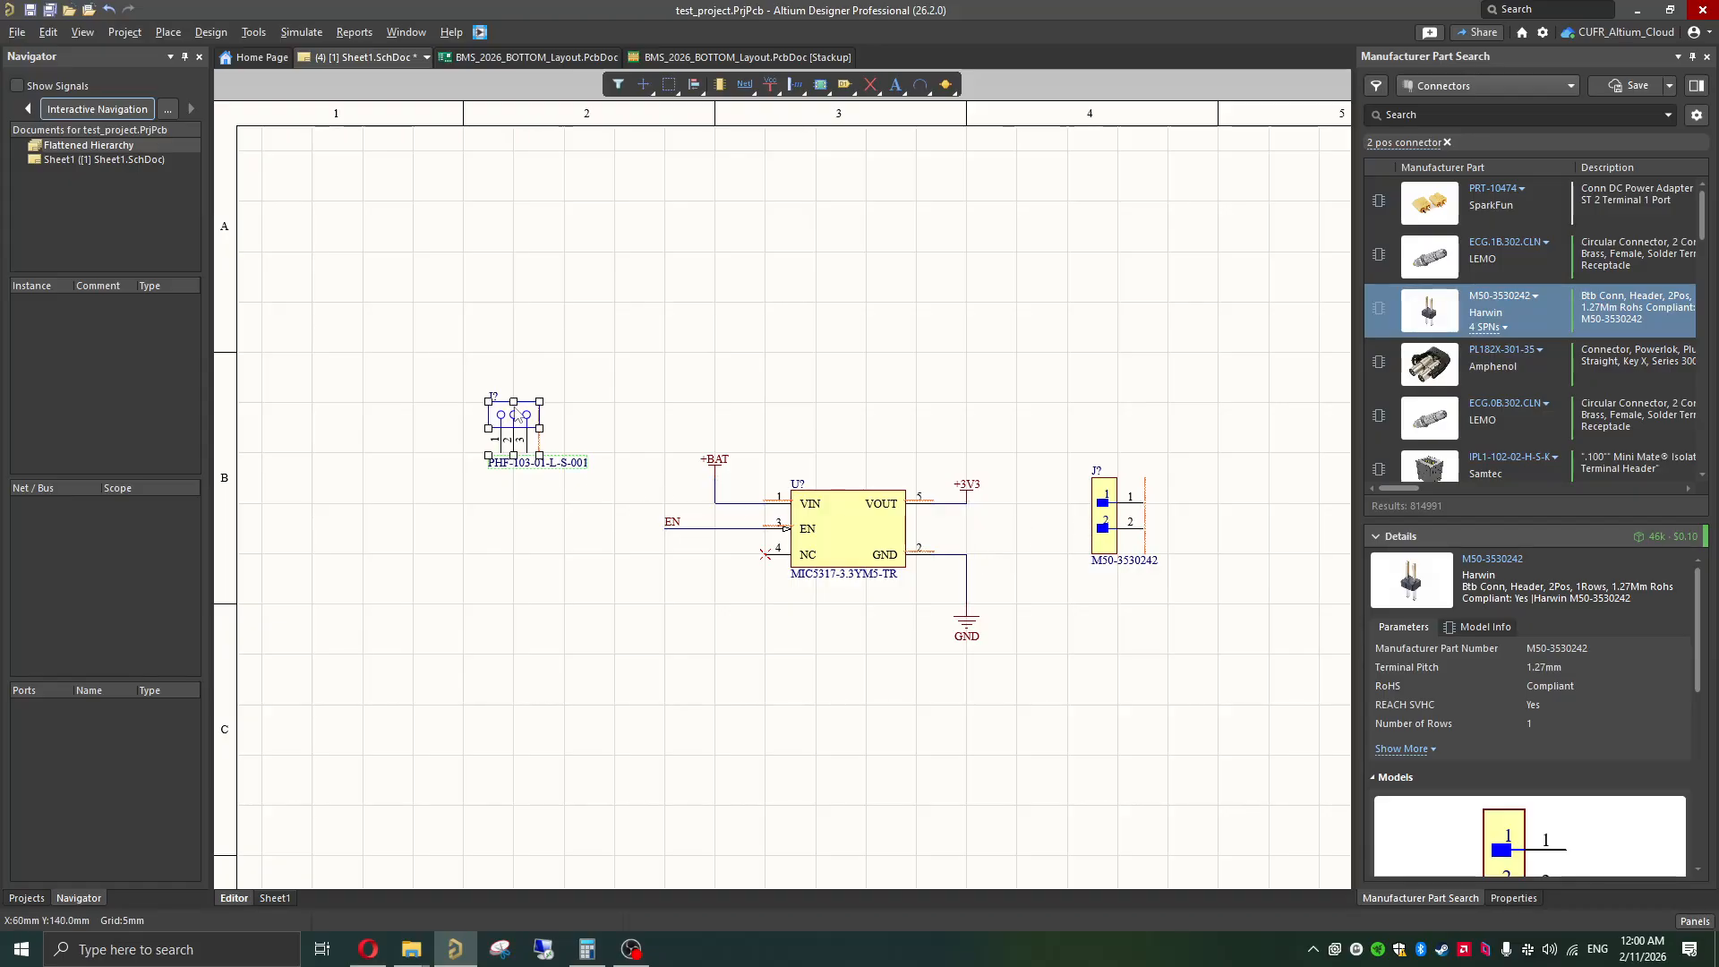
left_click(790, 391)
scroll(530, 449, "up", 1, "ctrl")
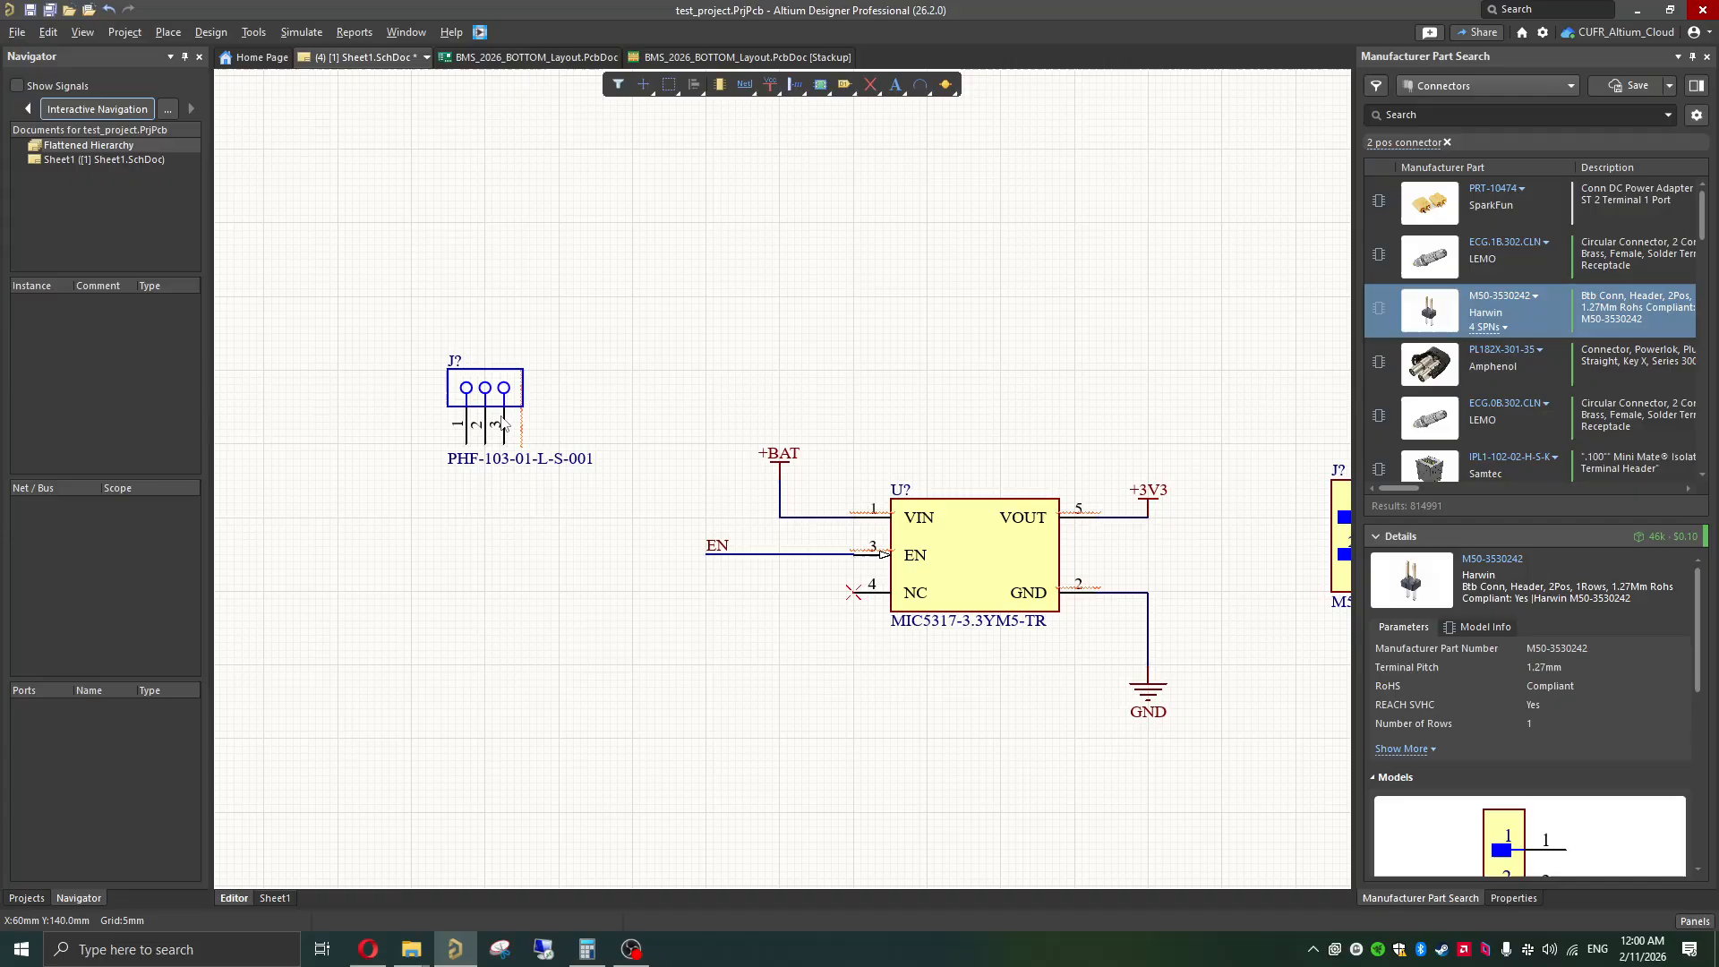
left_click(477, 394)
left_click_drag(479, 391, 483, 543)
key("space")
left_click(624, 638)
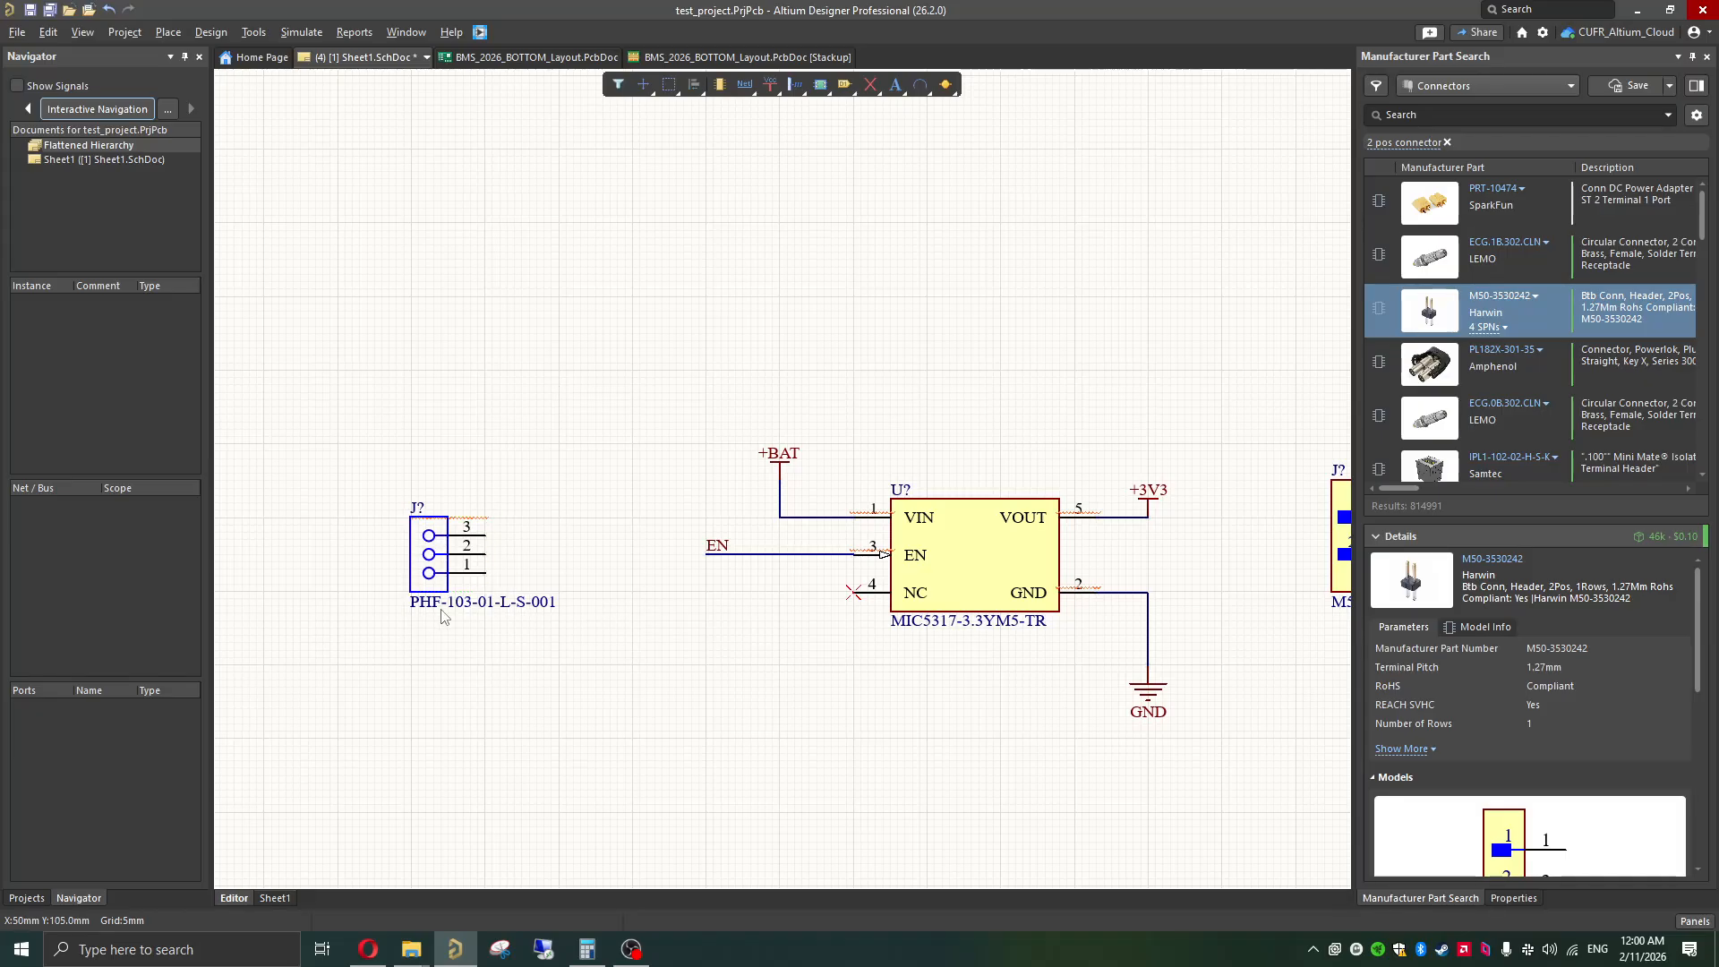
Step: Draw a wire from pin 1 of the three-pin connector about 15 mm towards the regulator, ending in a short 45-degree bend
scroll(497, 593, "up", 1, "ctrl")
key("ctrl+w")
left_click(485, 572)
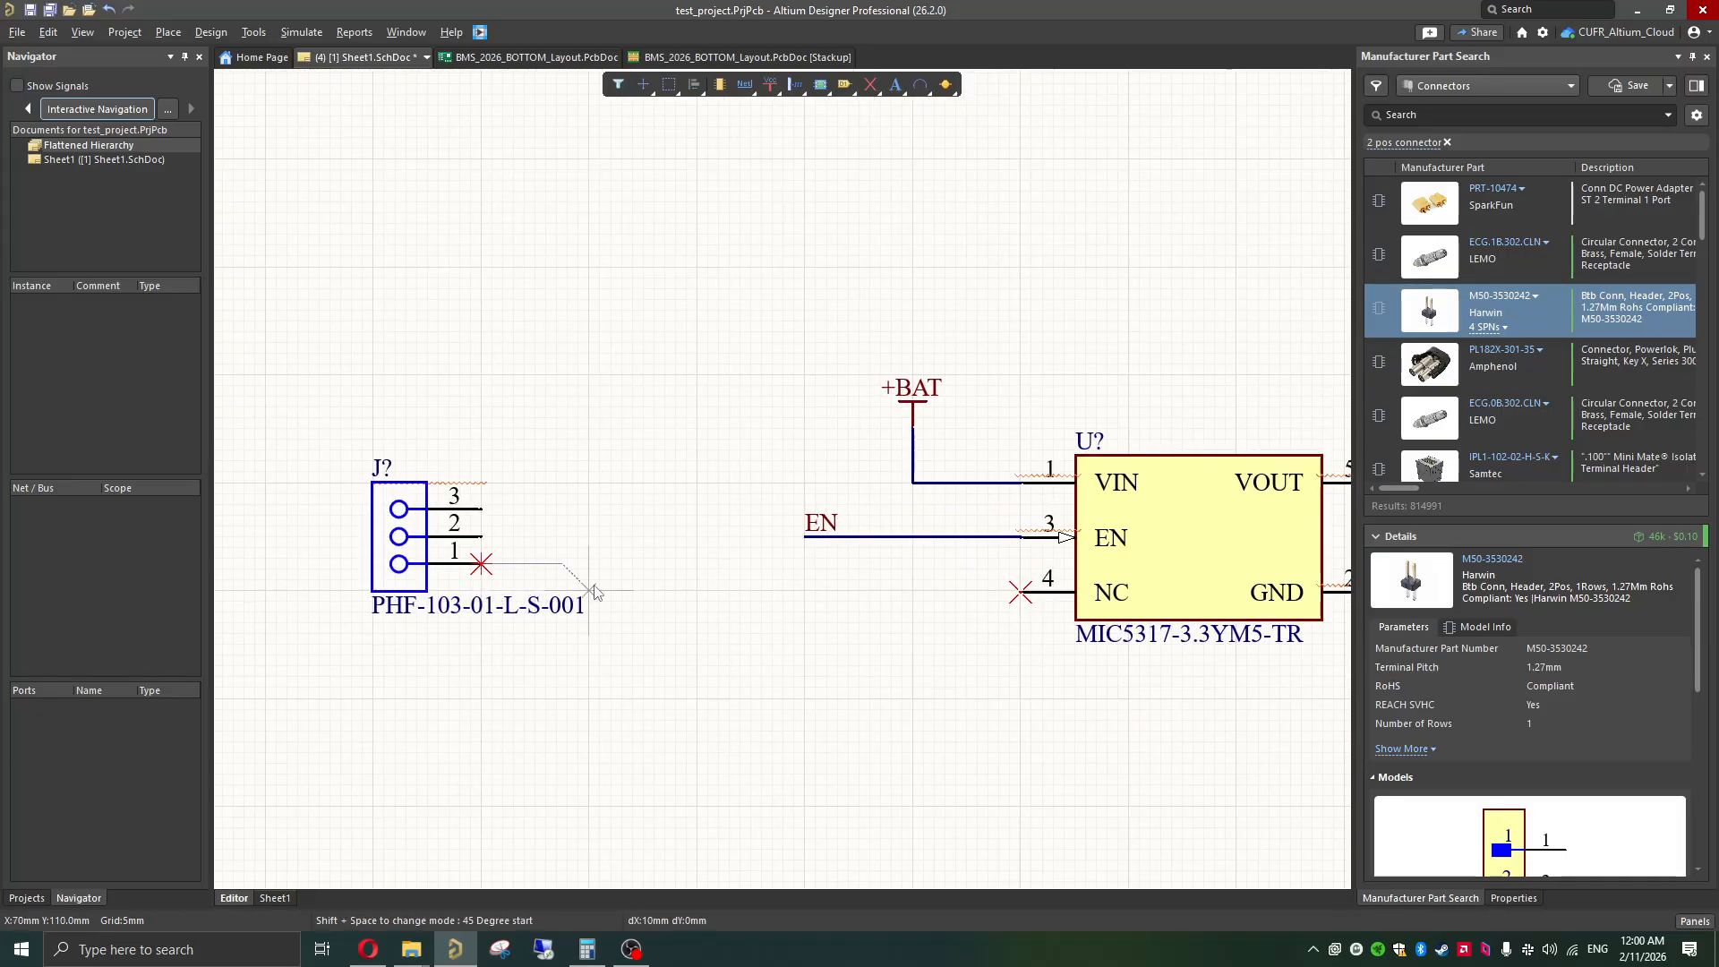
left_click(642, 591)
key("Escape")
key("Escape")
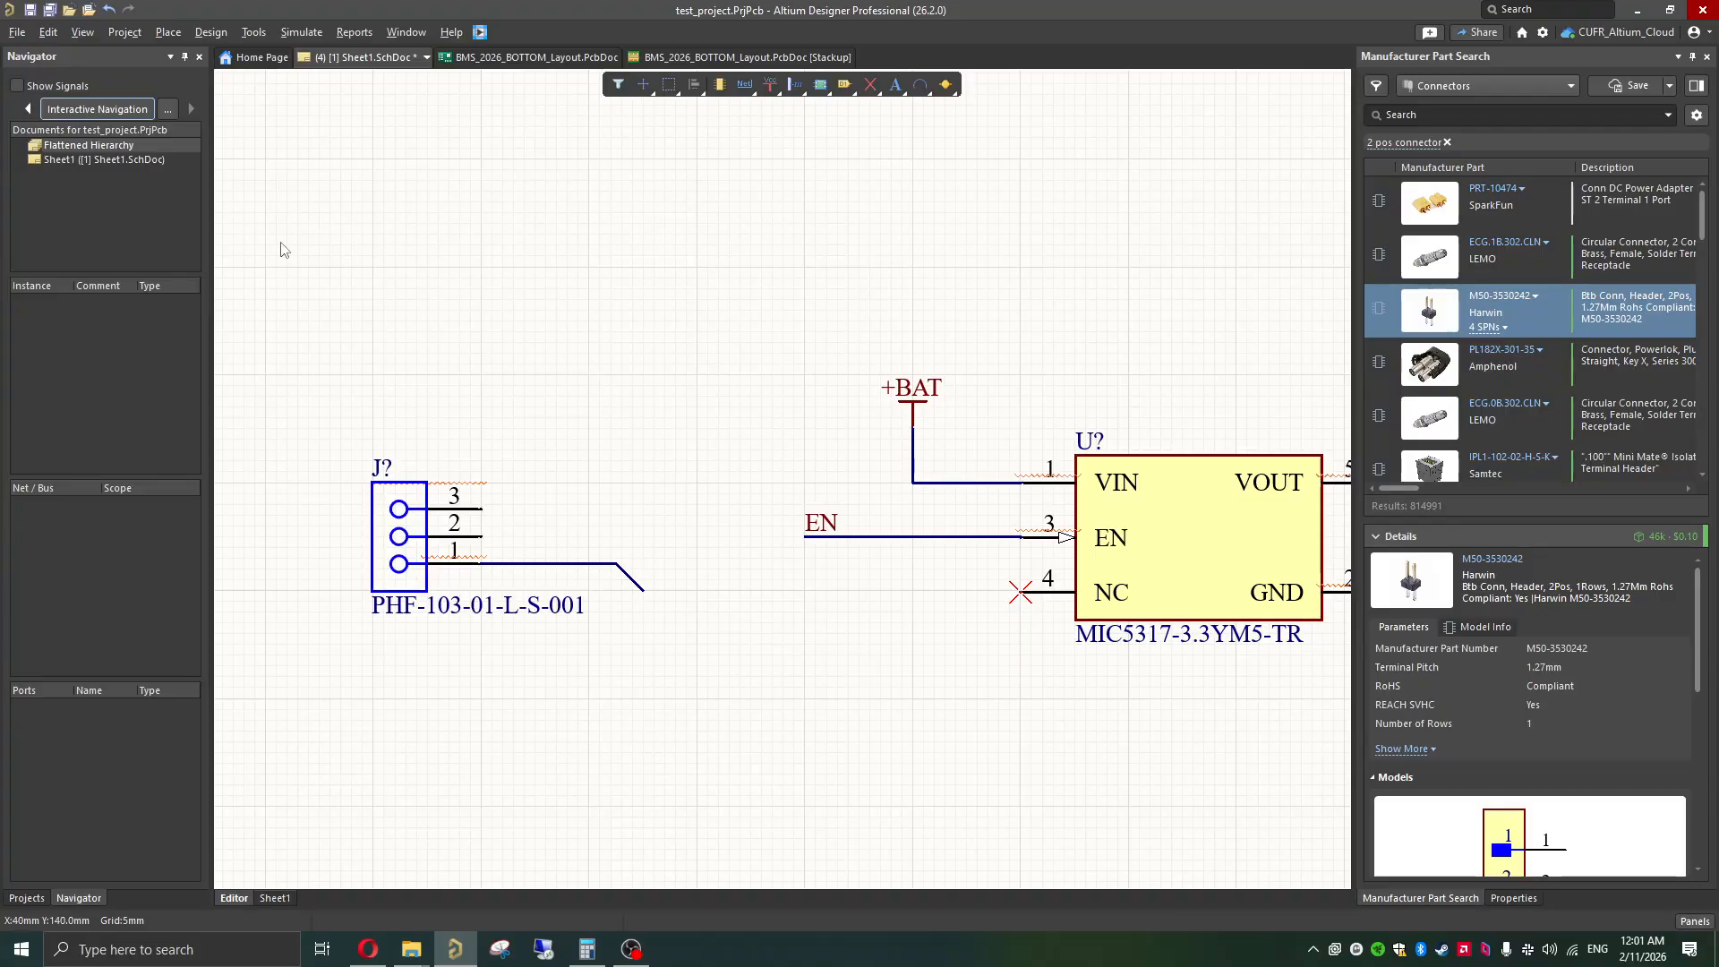
Step: Set the schematic's snap grid size to 1 mm
left_click(138, 36)
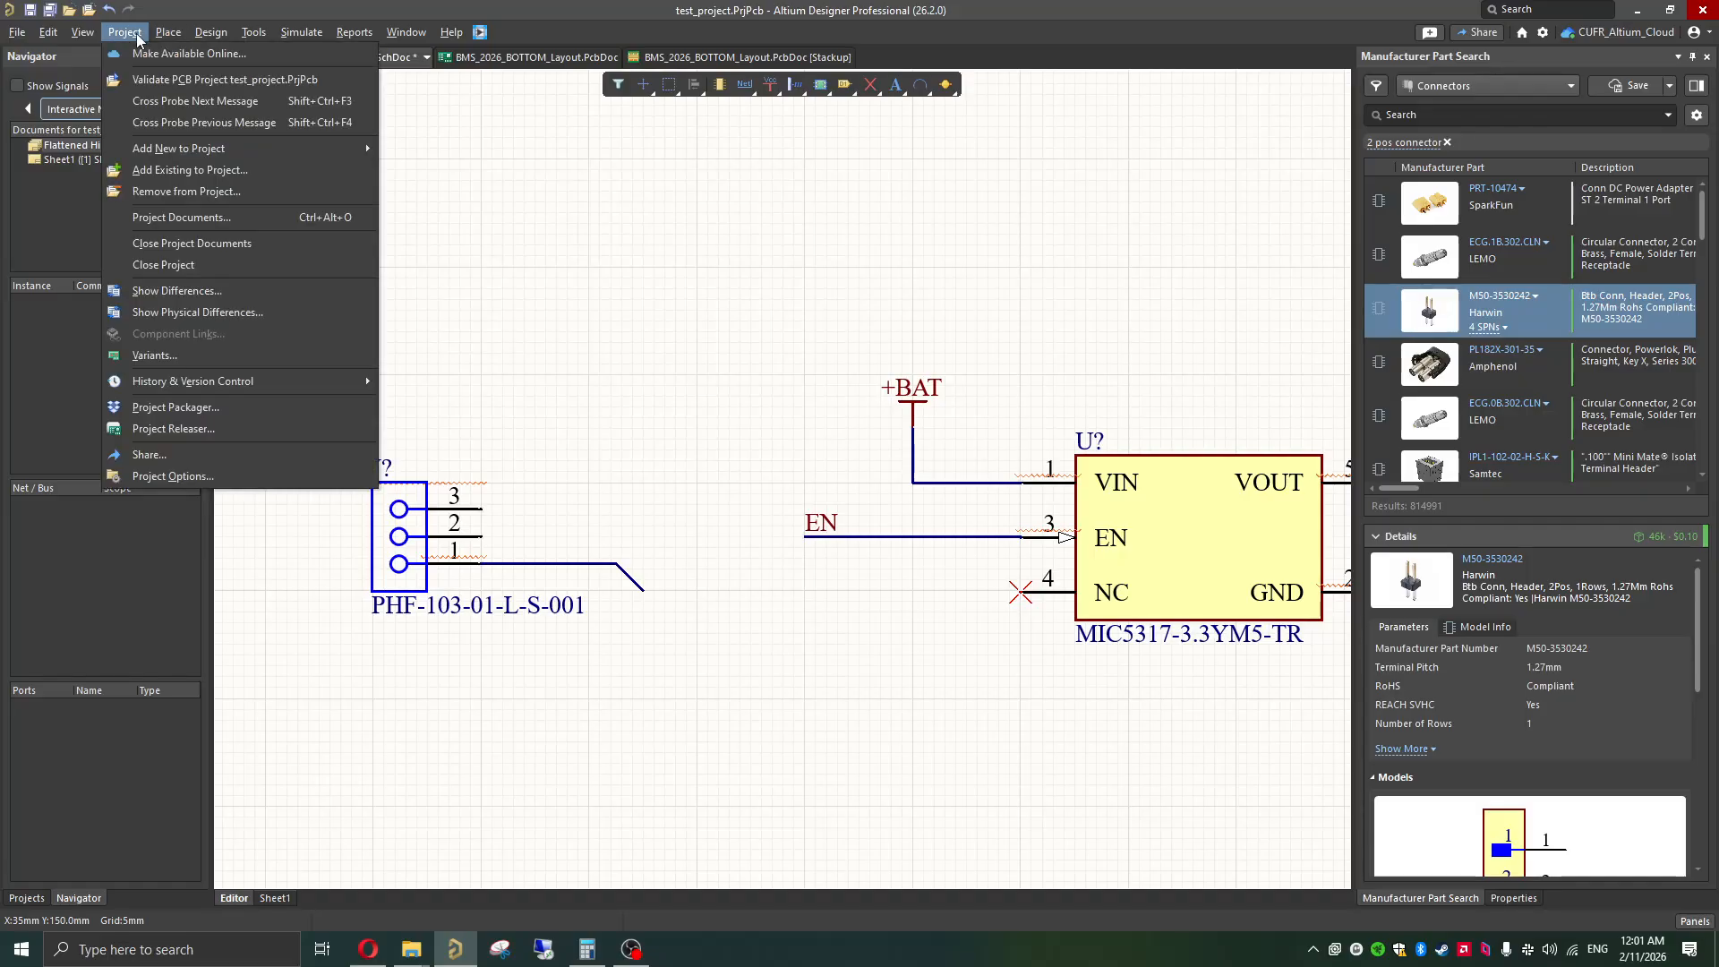
mouse_move(170, 32)
mouse_move(79, 33)
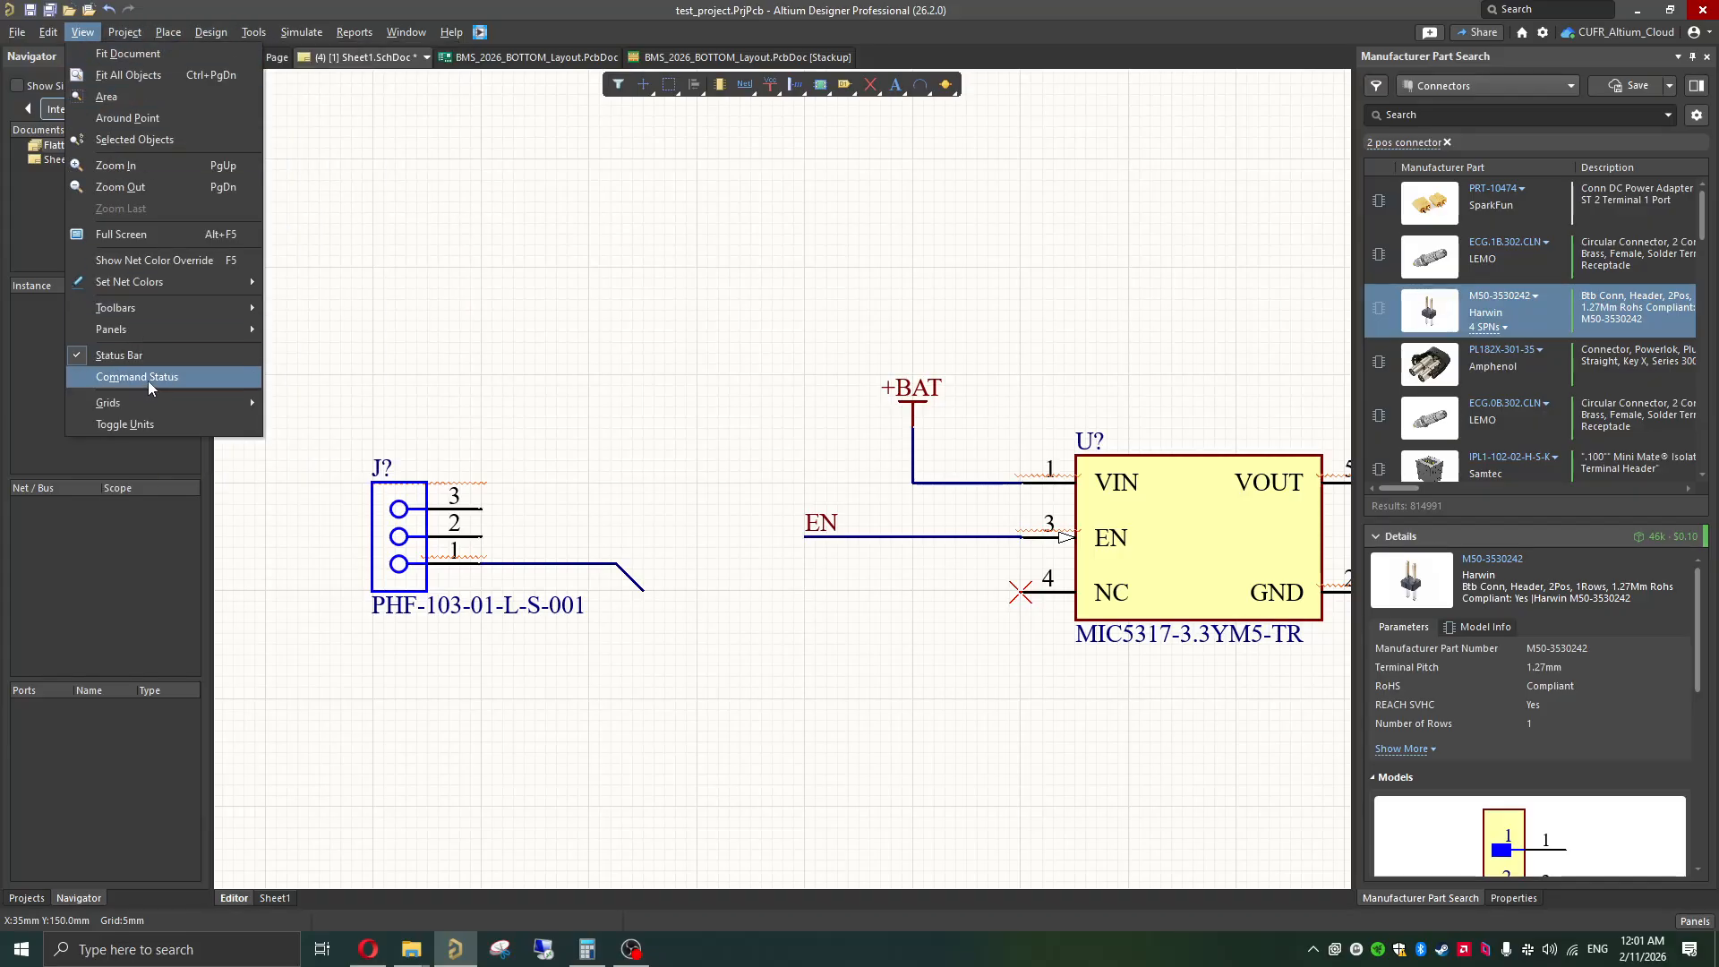
mouse_move(147, 399)
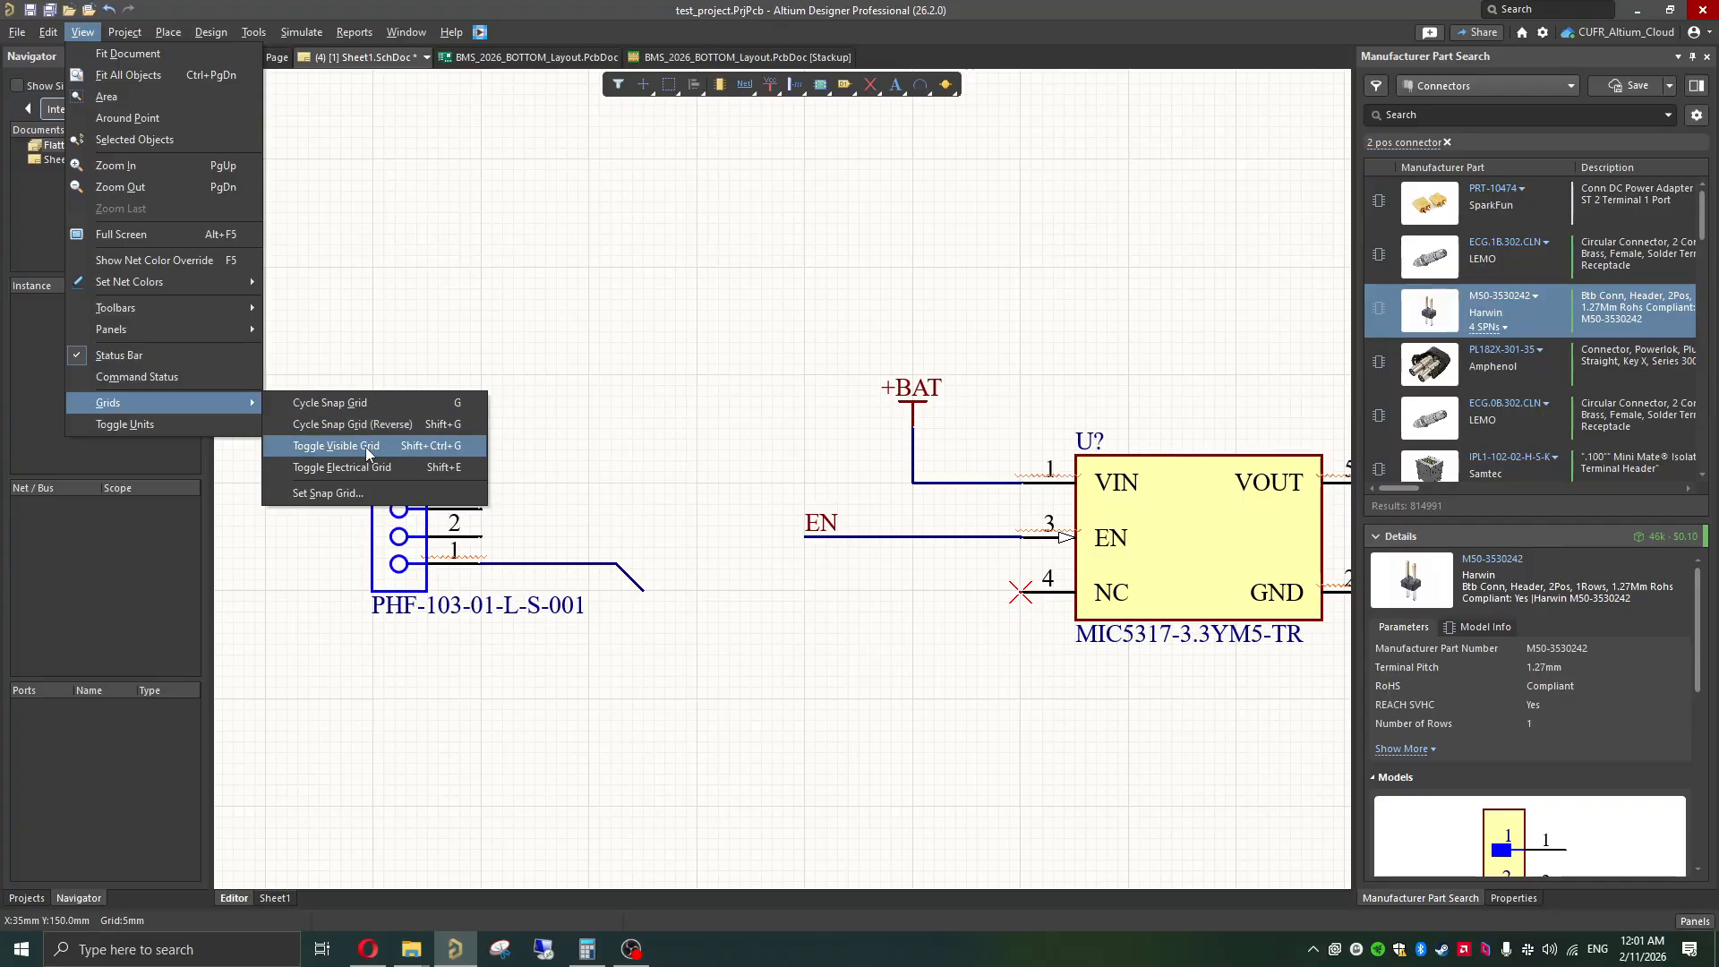
left_click(353, 491)
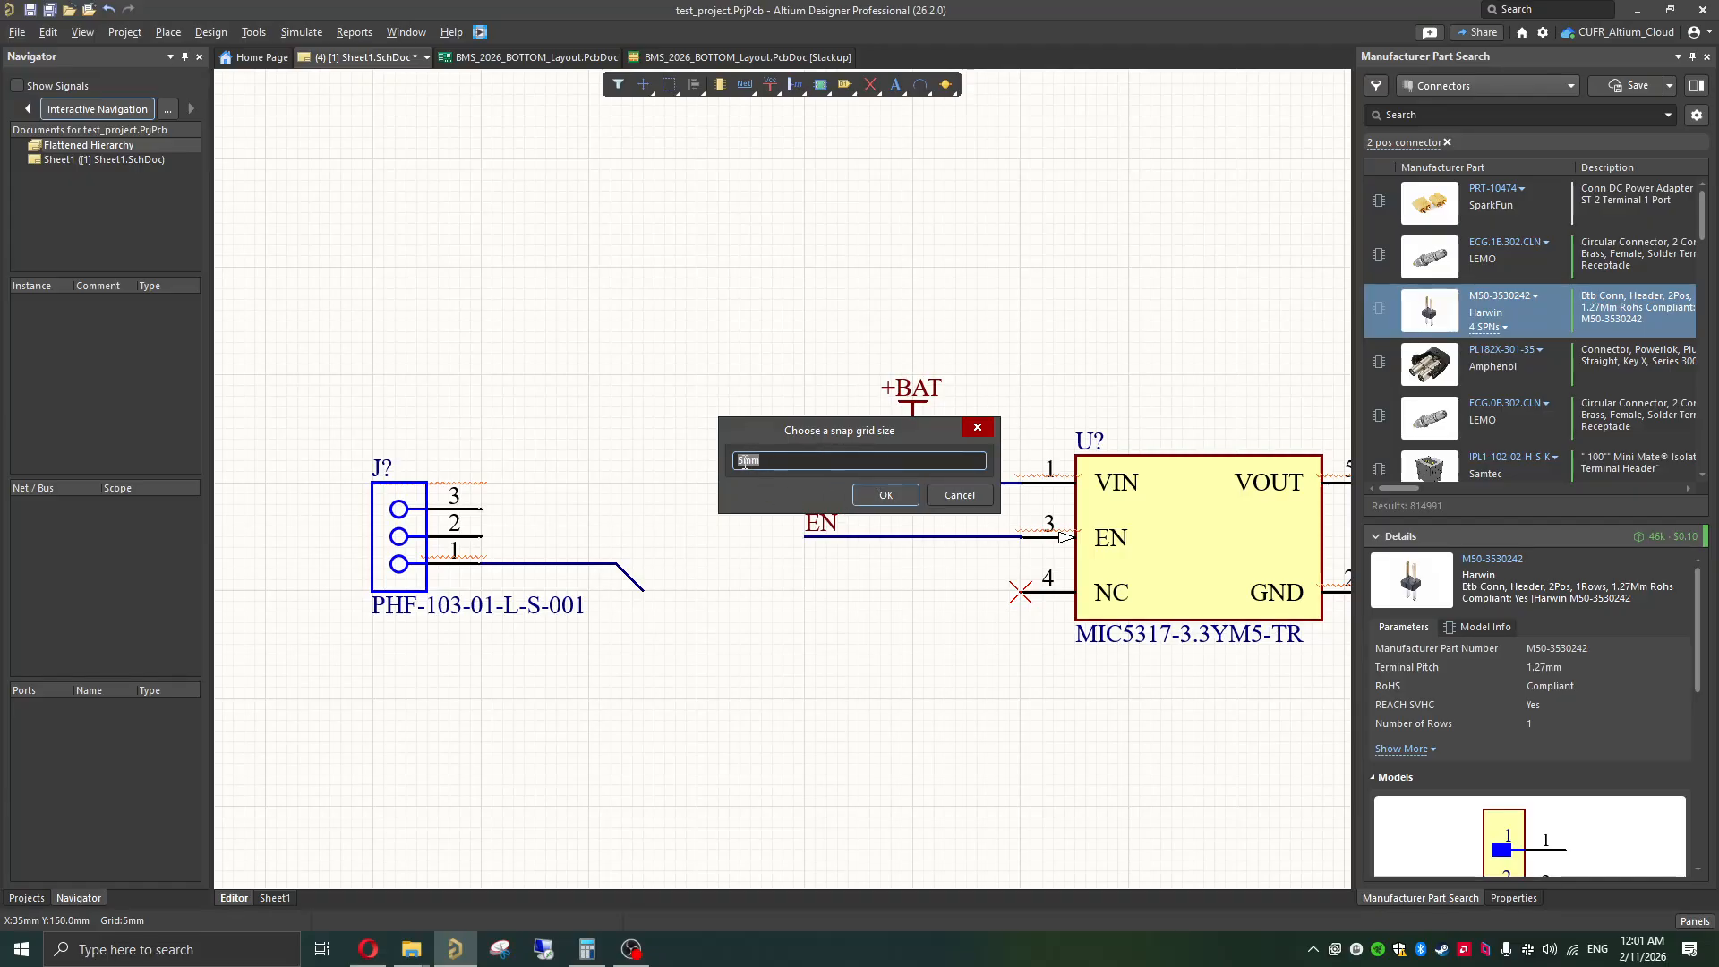
key("BackSpace")
type("1")
key("Return")
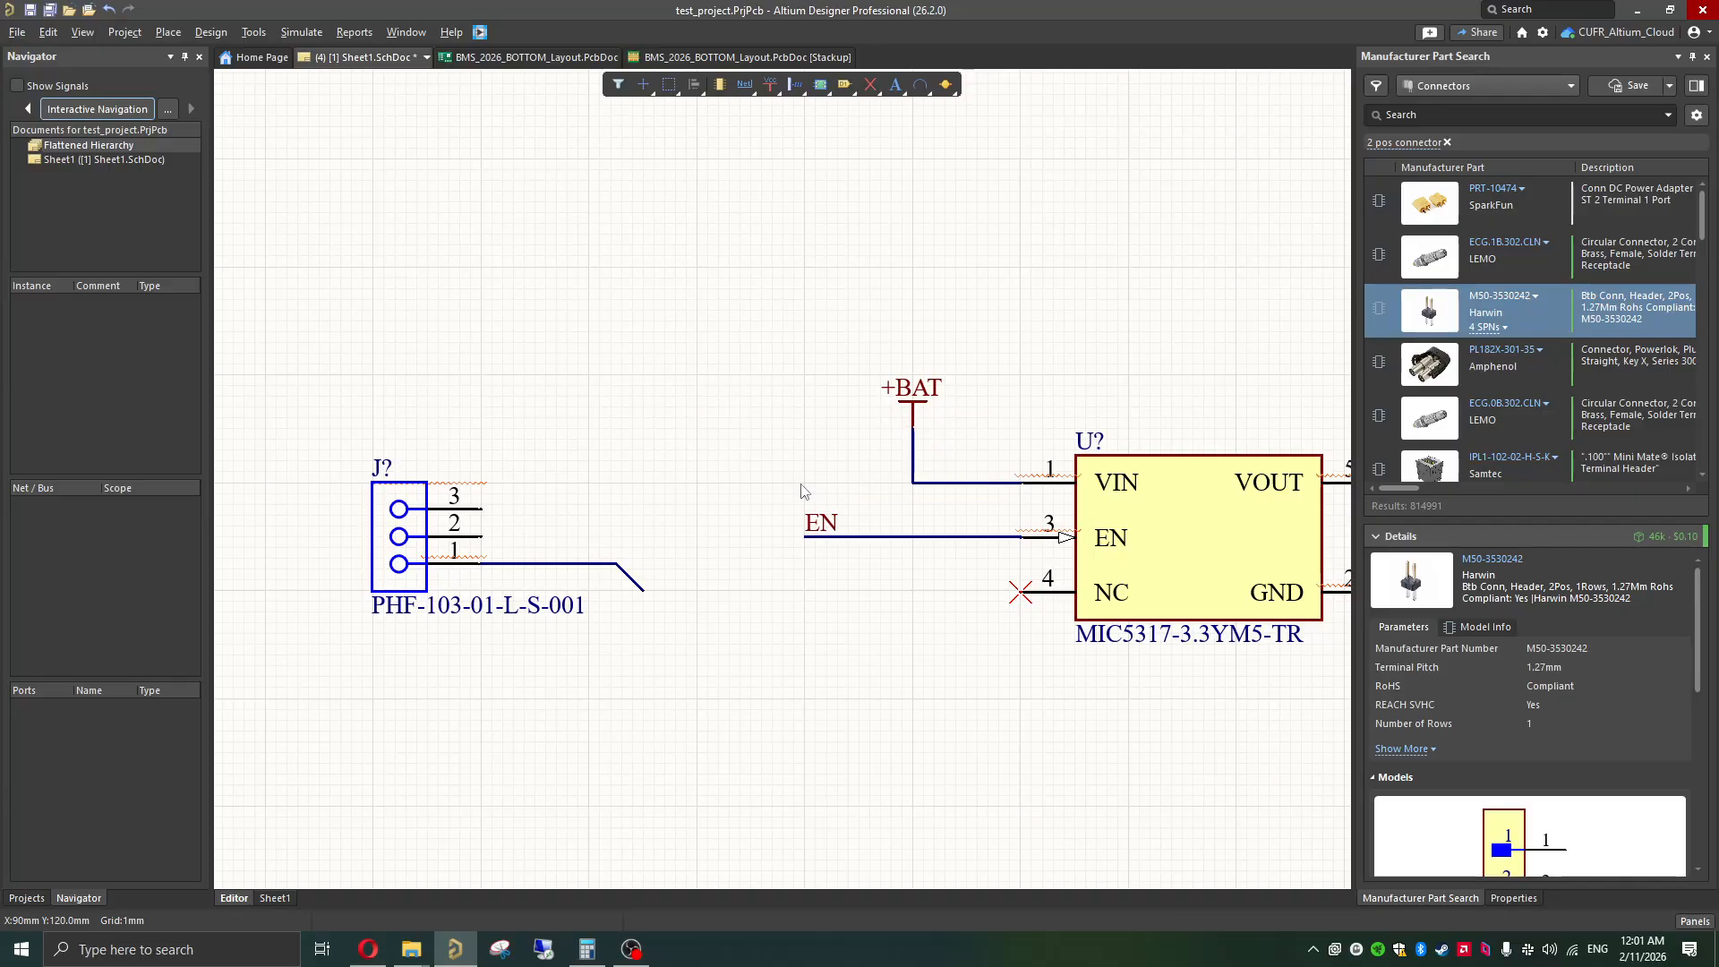
Step: Delete the bent wire at the three-pin connector's pin 1 and redraw it towards the regulator with a short 45-degree bend
left_click(617, 569)
key("Delete")
key("ctrl+w")
left_click(482, 564)
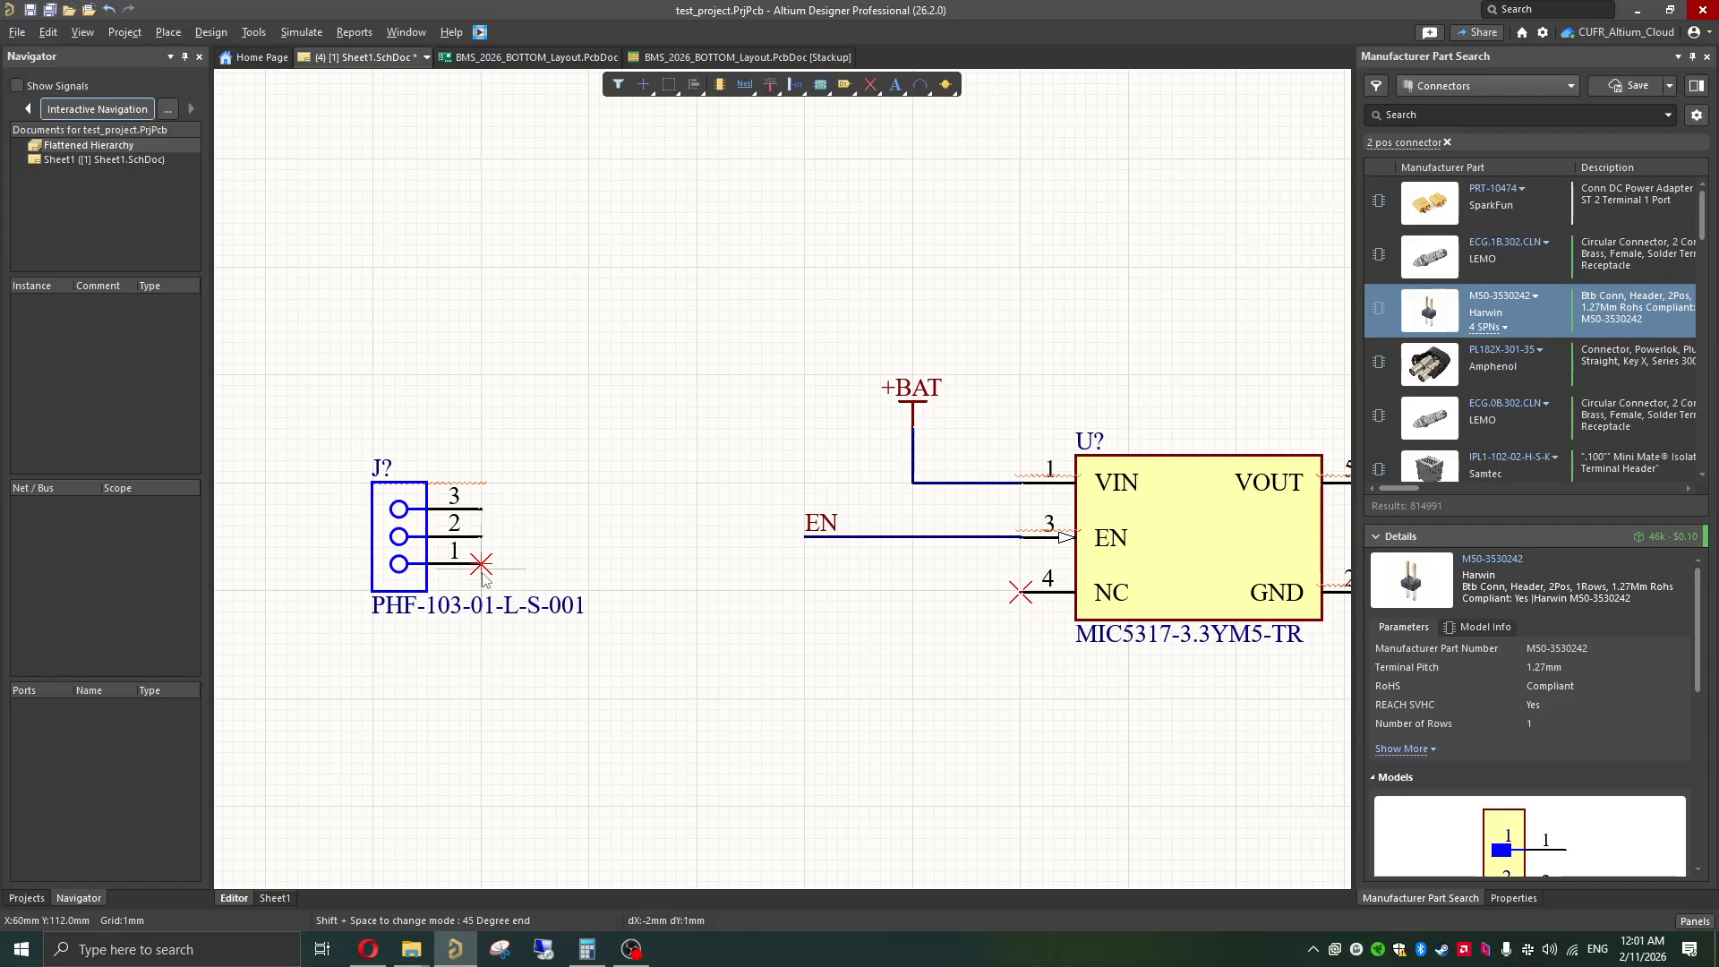
left_click(621, 591)
left_click(623, 592)
right_click(623, 591)
right_click(632, 598)
left_click(583, 597)
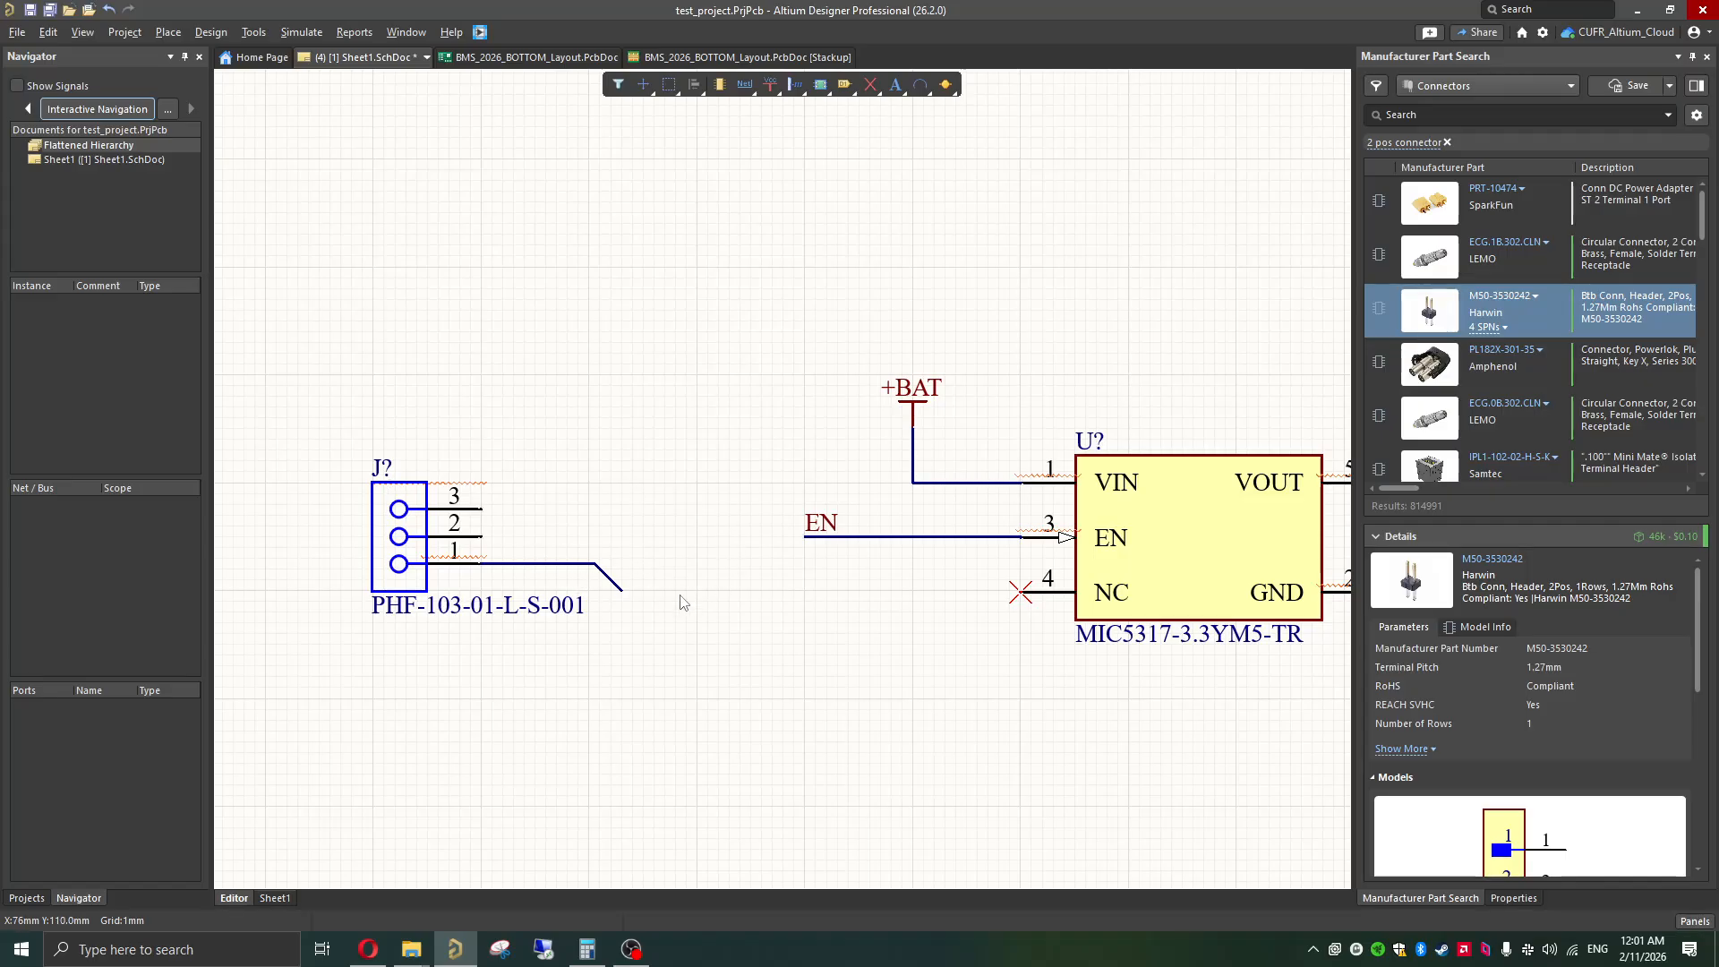
Step: Try to pull in the angled end of the wire on the three-pin connector's pin 1
scroll(643, 583, "right", 1, "shift")
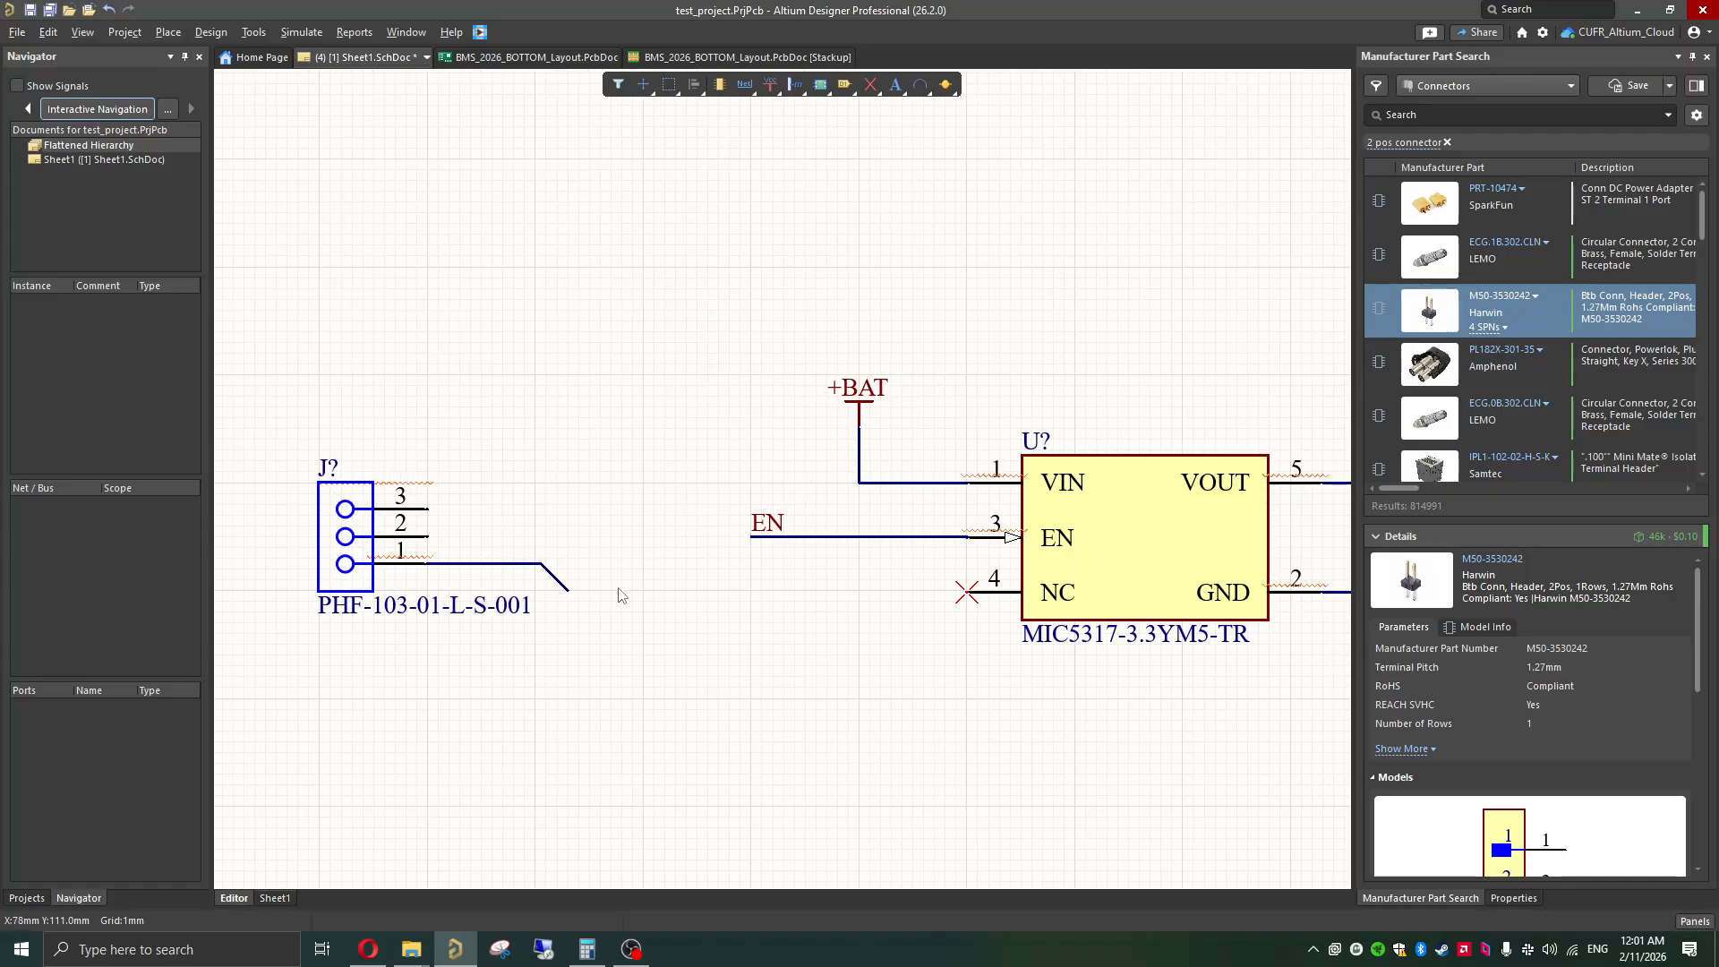
left_click(567, 588)
mouse_move(568, 590)
left_mouse_down()
mouse_move(568, 569)
mouse_move(543, 568)
left_mouse_up()
key("ctrl+z")
left_click(678, 455)
scroll(511, 544, "left", 2, "shift")
left_click_drag(701, 443, 303, 710)
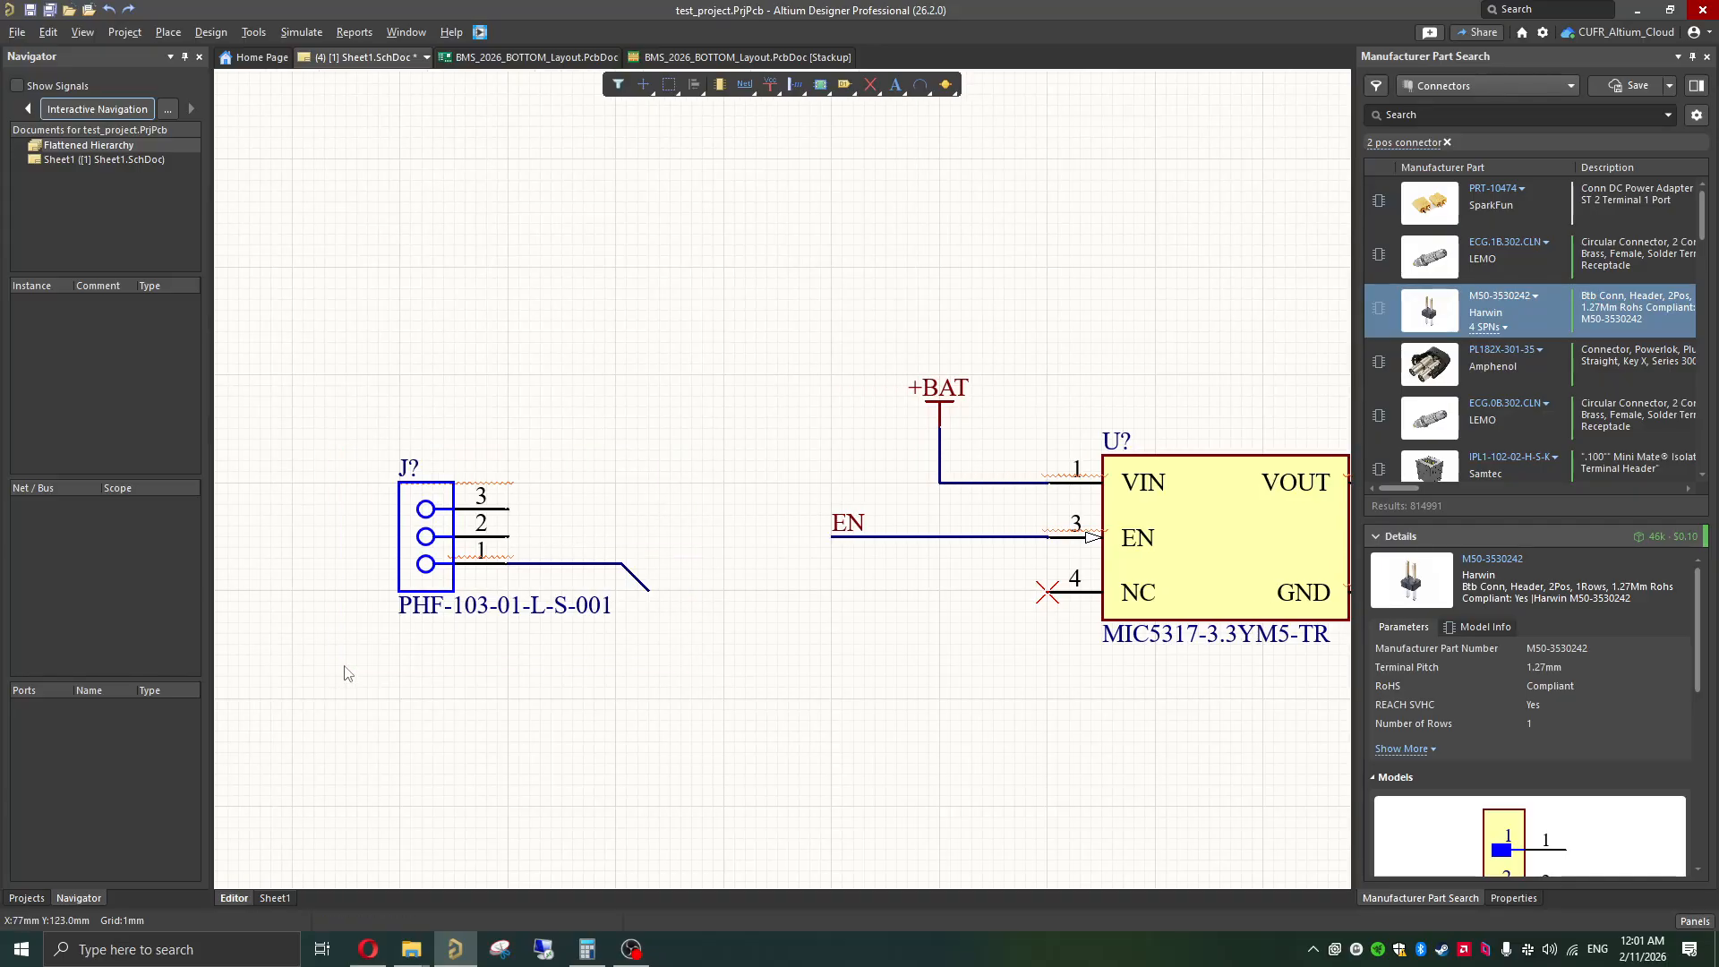
scroll(528, 591, "left", 2, "shift")
left_click_drag(584, 566, 396, 563)
left_click(595, 518)
Step: Draw a straight horizontal wire about 19 mm long from pin 2 of the three-pin connector towards the regulator
key("ctrl+w")
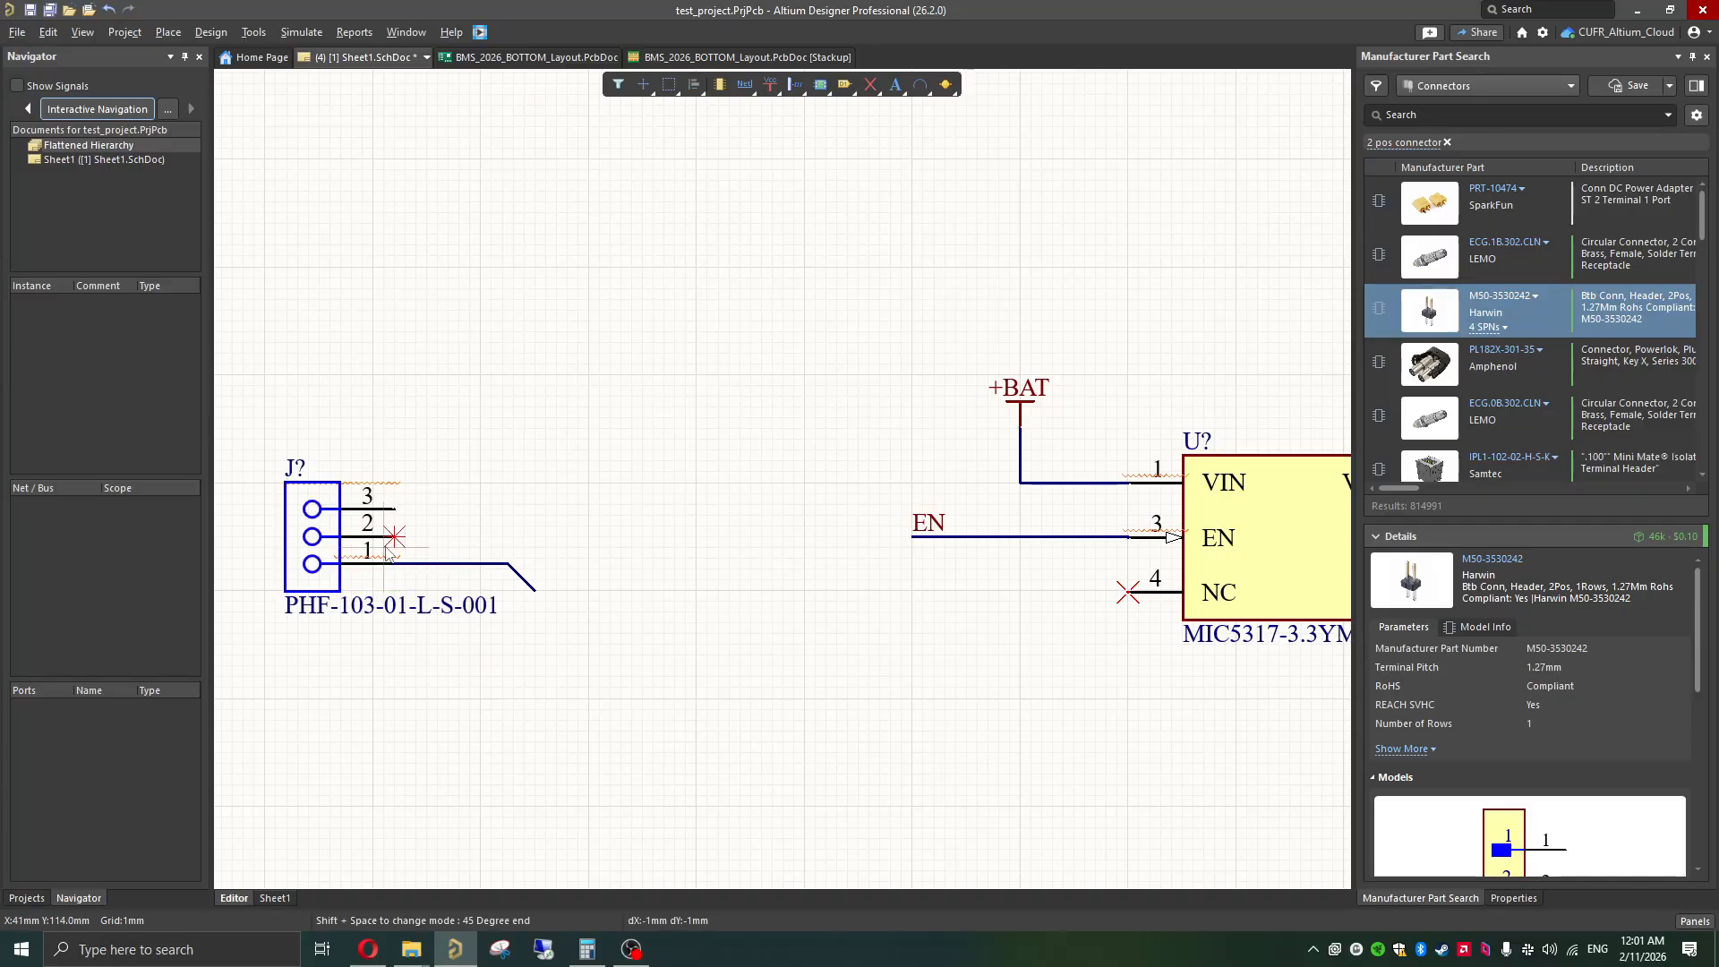
left_click(394, 540)
left_click(656, 591)
right_click(640, 526)
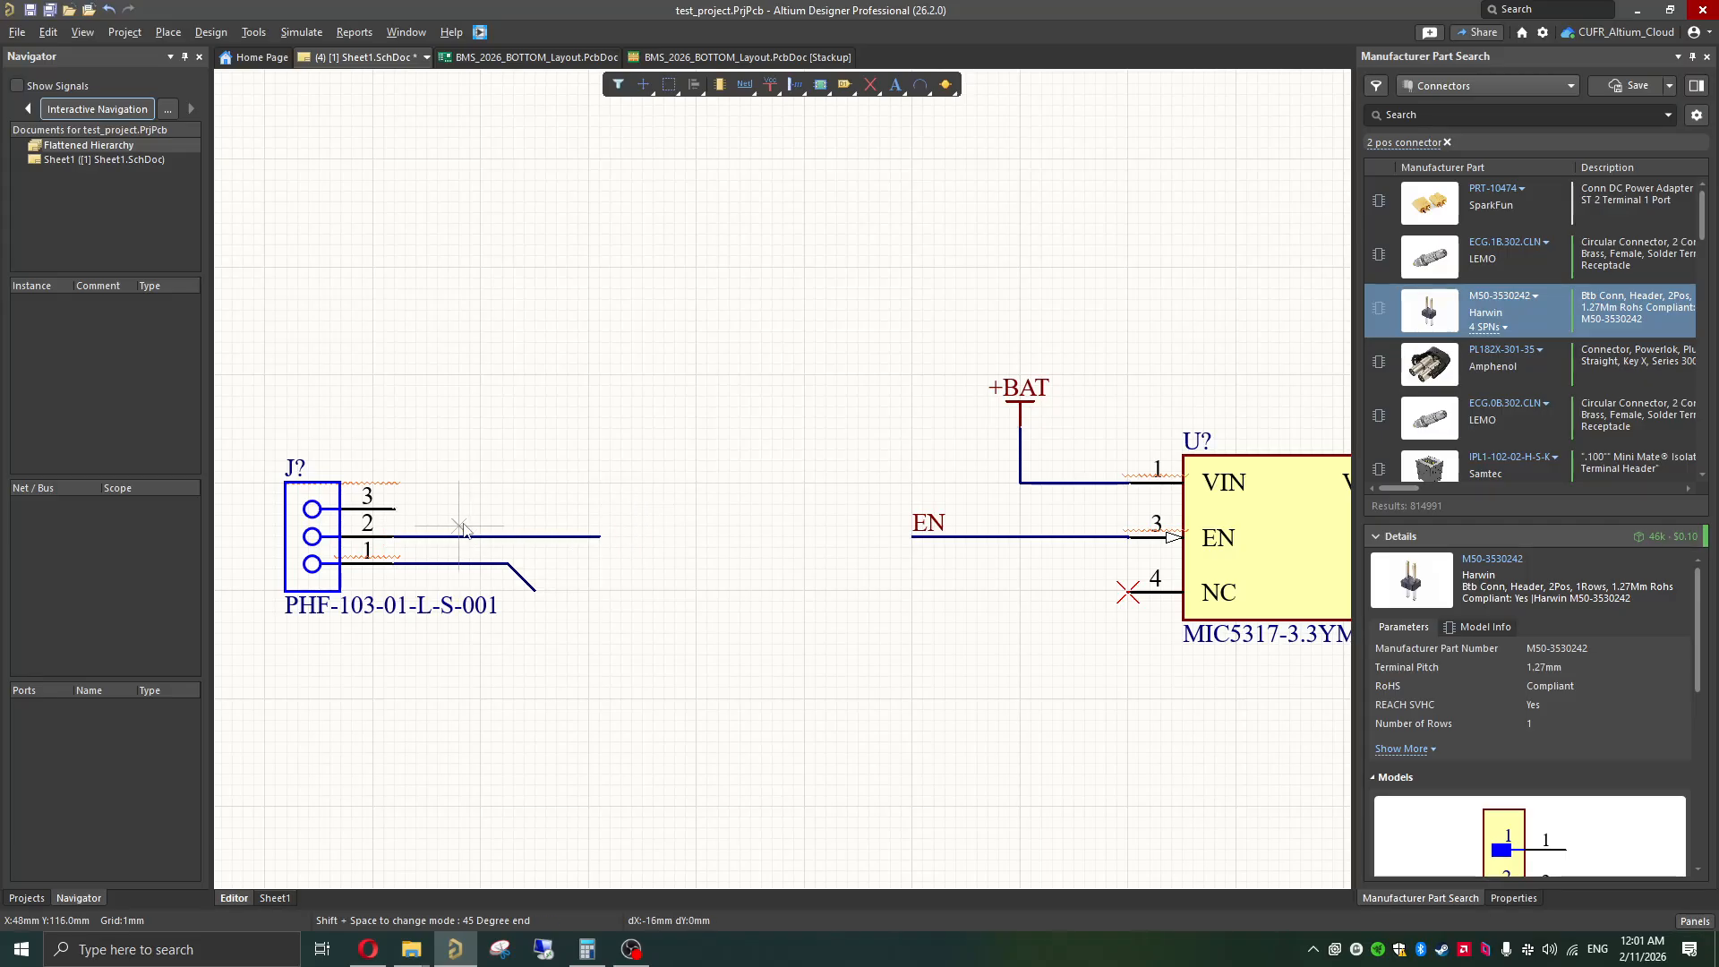
right_click(524, 581)
Step: Replace the bent wire on the three-pin connector's pin 1 with a straight horizontal wire about 22 mm long
left_click(522, 578)
key("Delete")
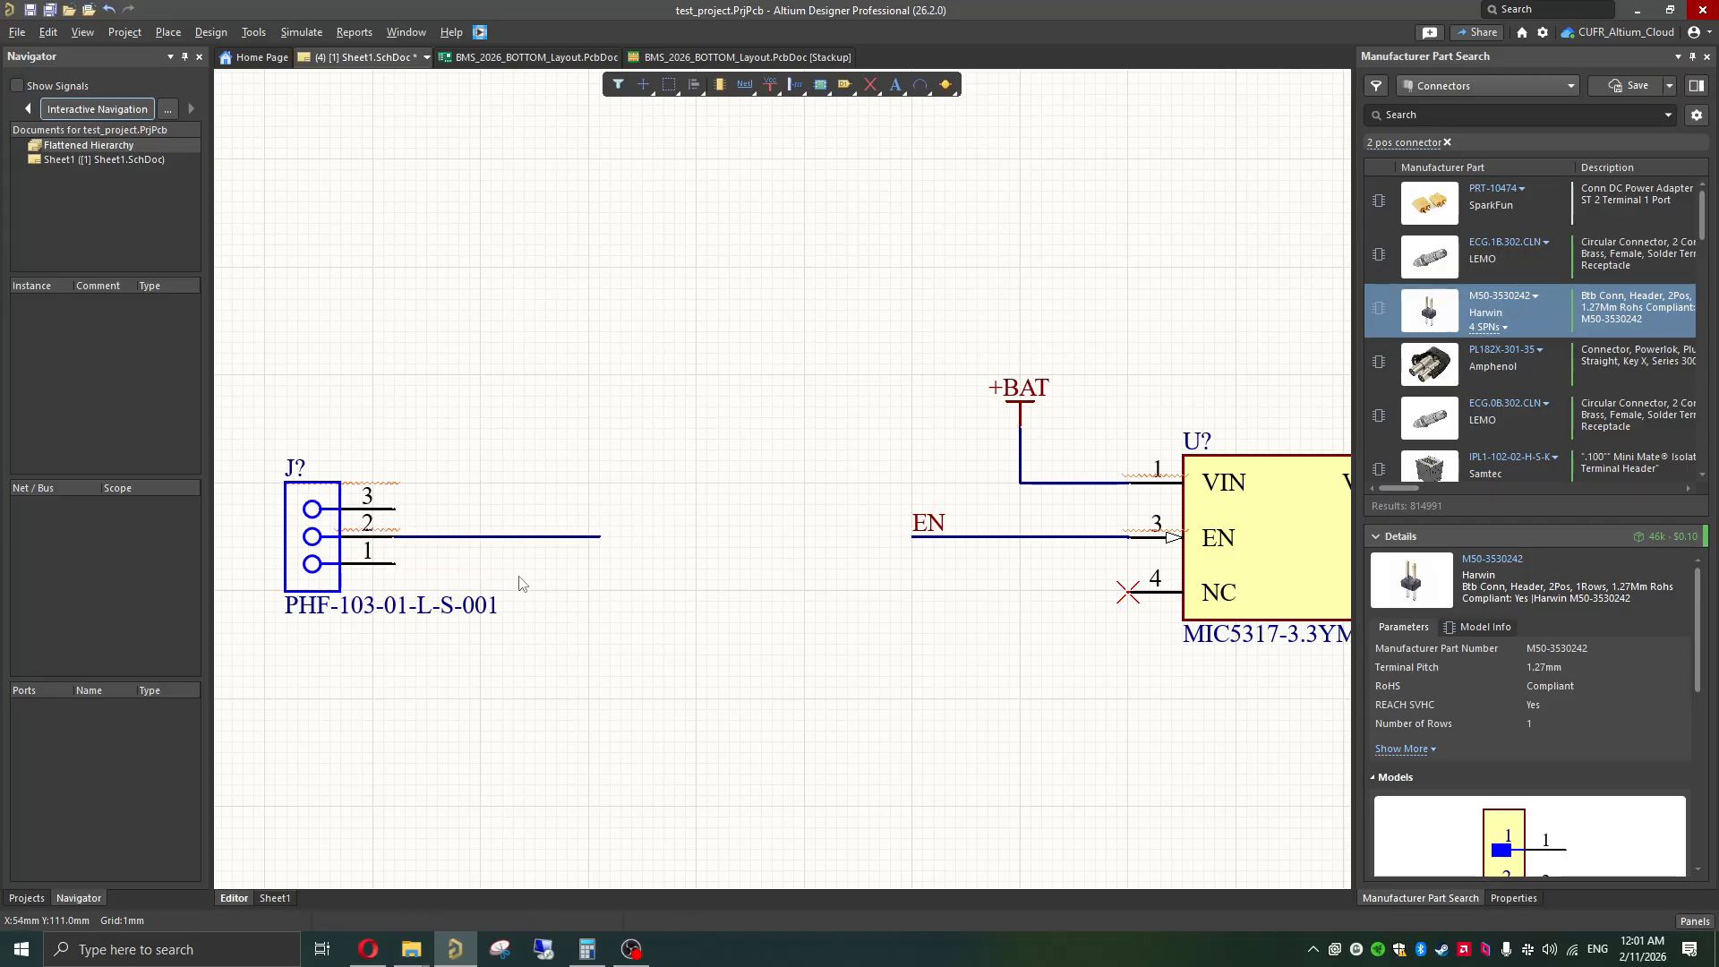
key("ctrl+w")
left_click(394, 563)
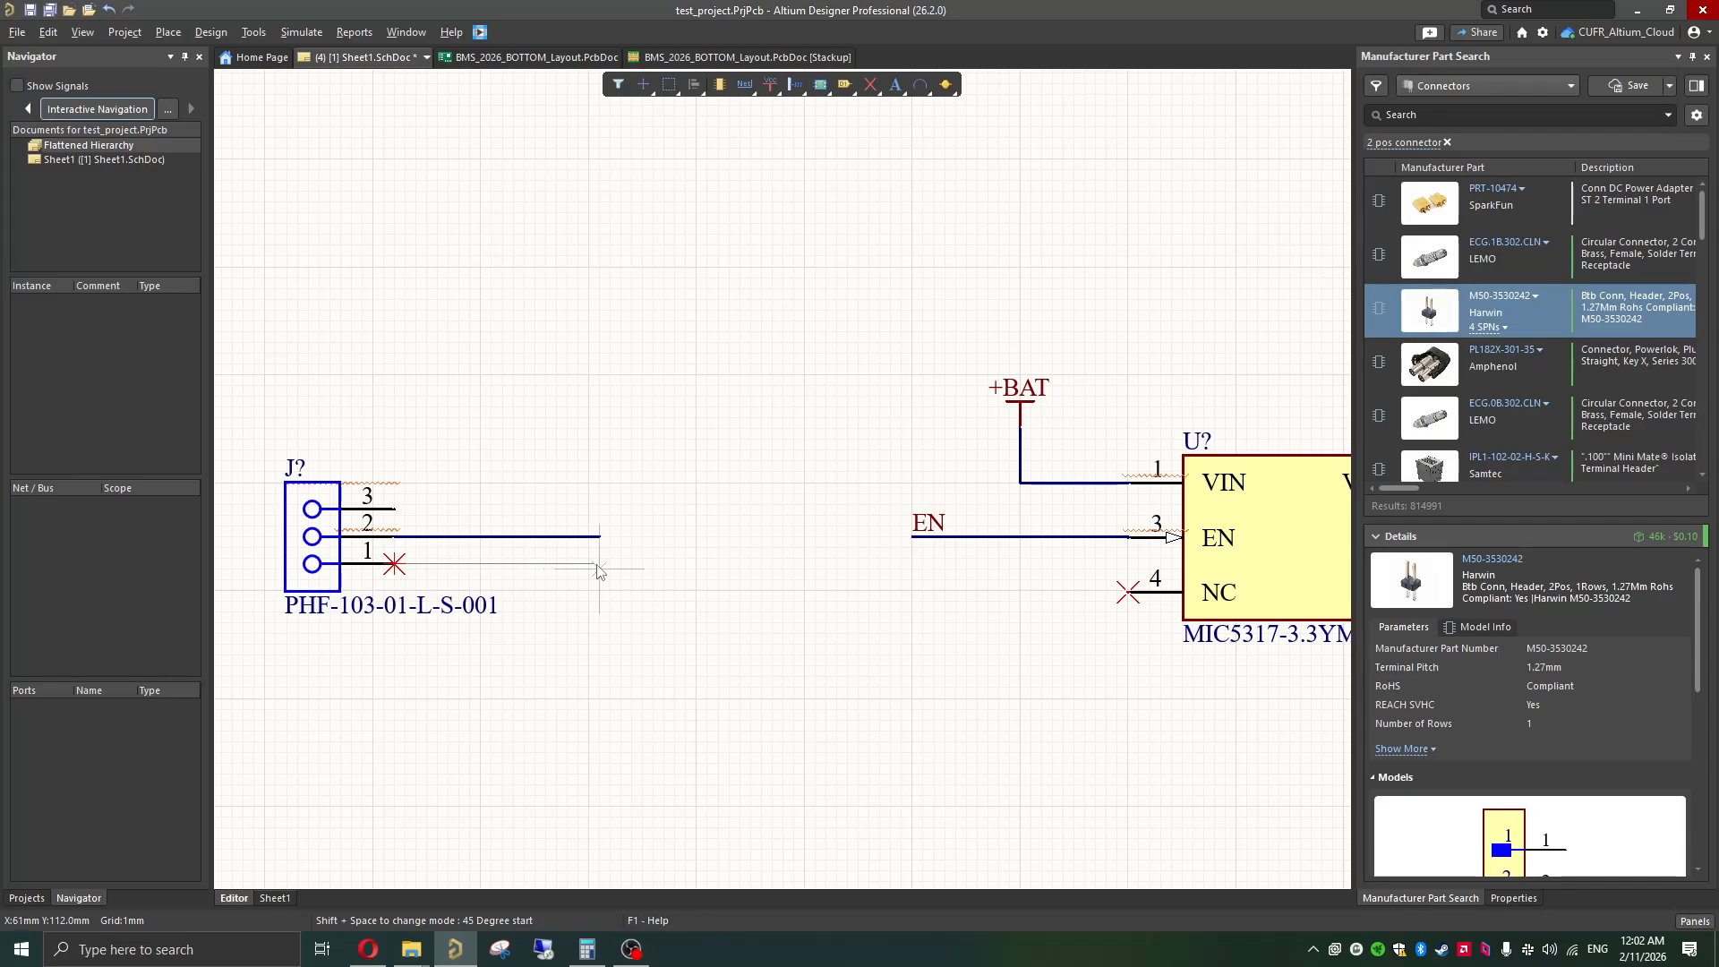
left_click(643, 567)
key("Escape")
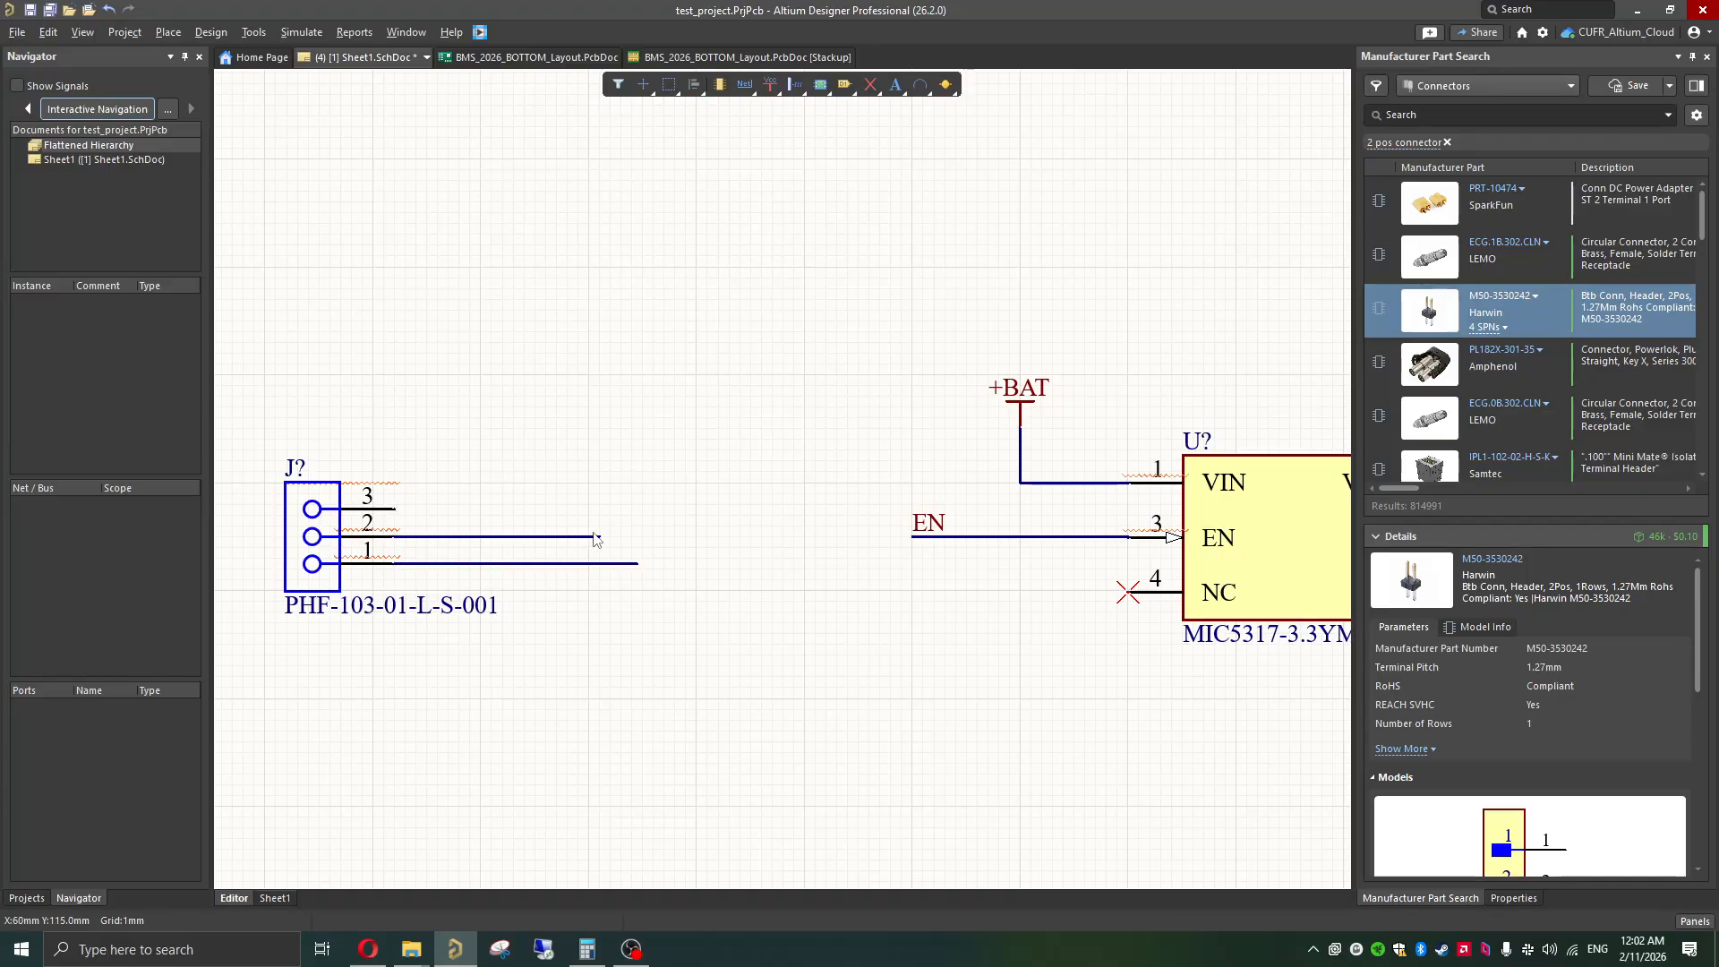
Step: Extend the connector's pin 2 wire to about 22 mm and draw a straight wire of similar length from pin 3
left_click(600, 537)
left_click_drag(601, 537, 632, 537)
left_click(521, 492)
left_click(396, 509)
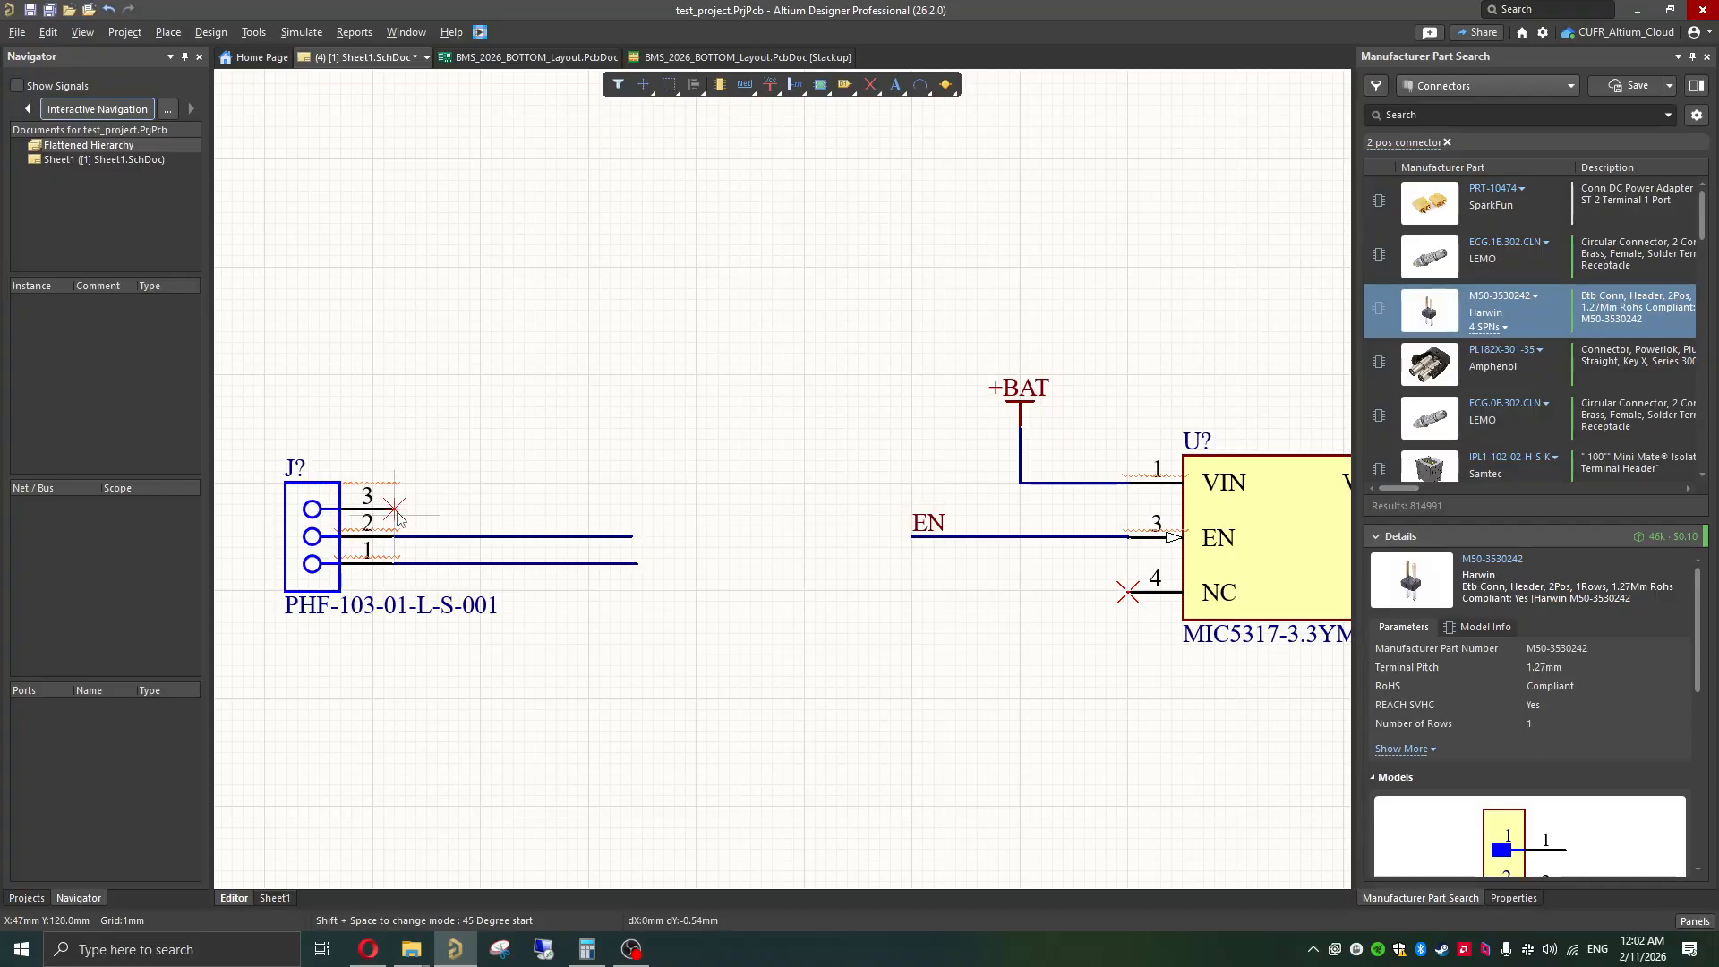
left_click(628, 508)
key("Escape")
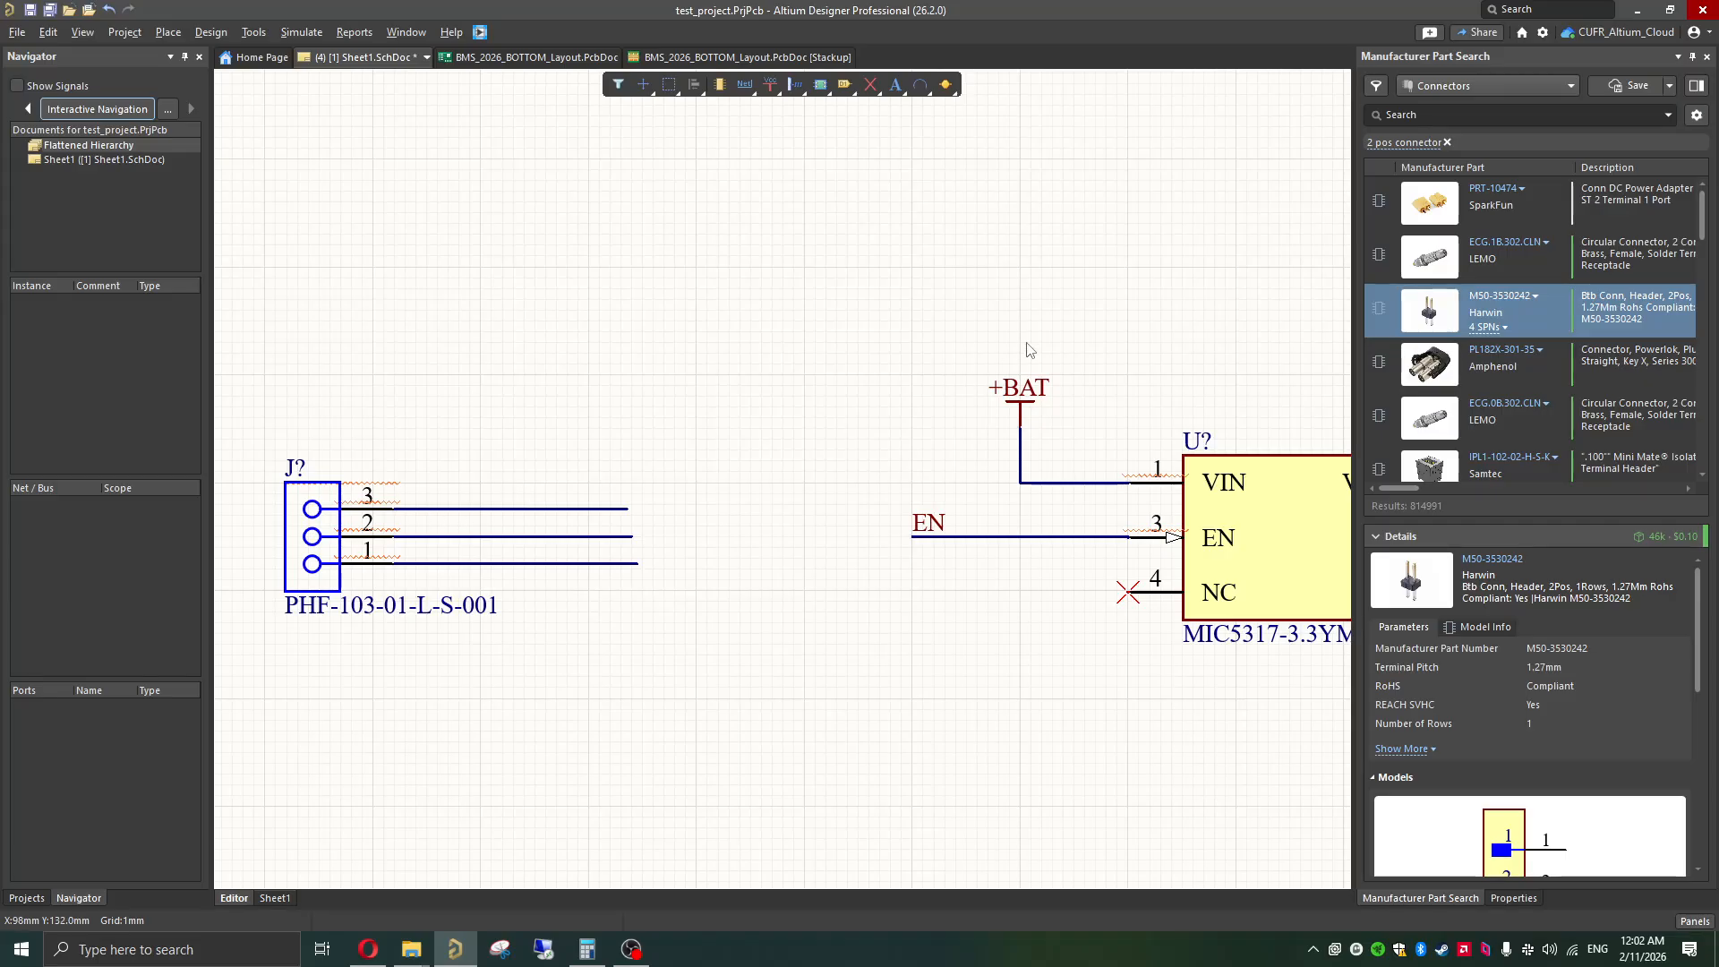
Step: Copy the regulator's +BAT power port and place the copy on the free end of the connector's pin 3 wire
left_click(1019, 413)
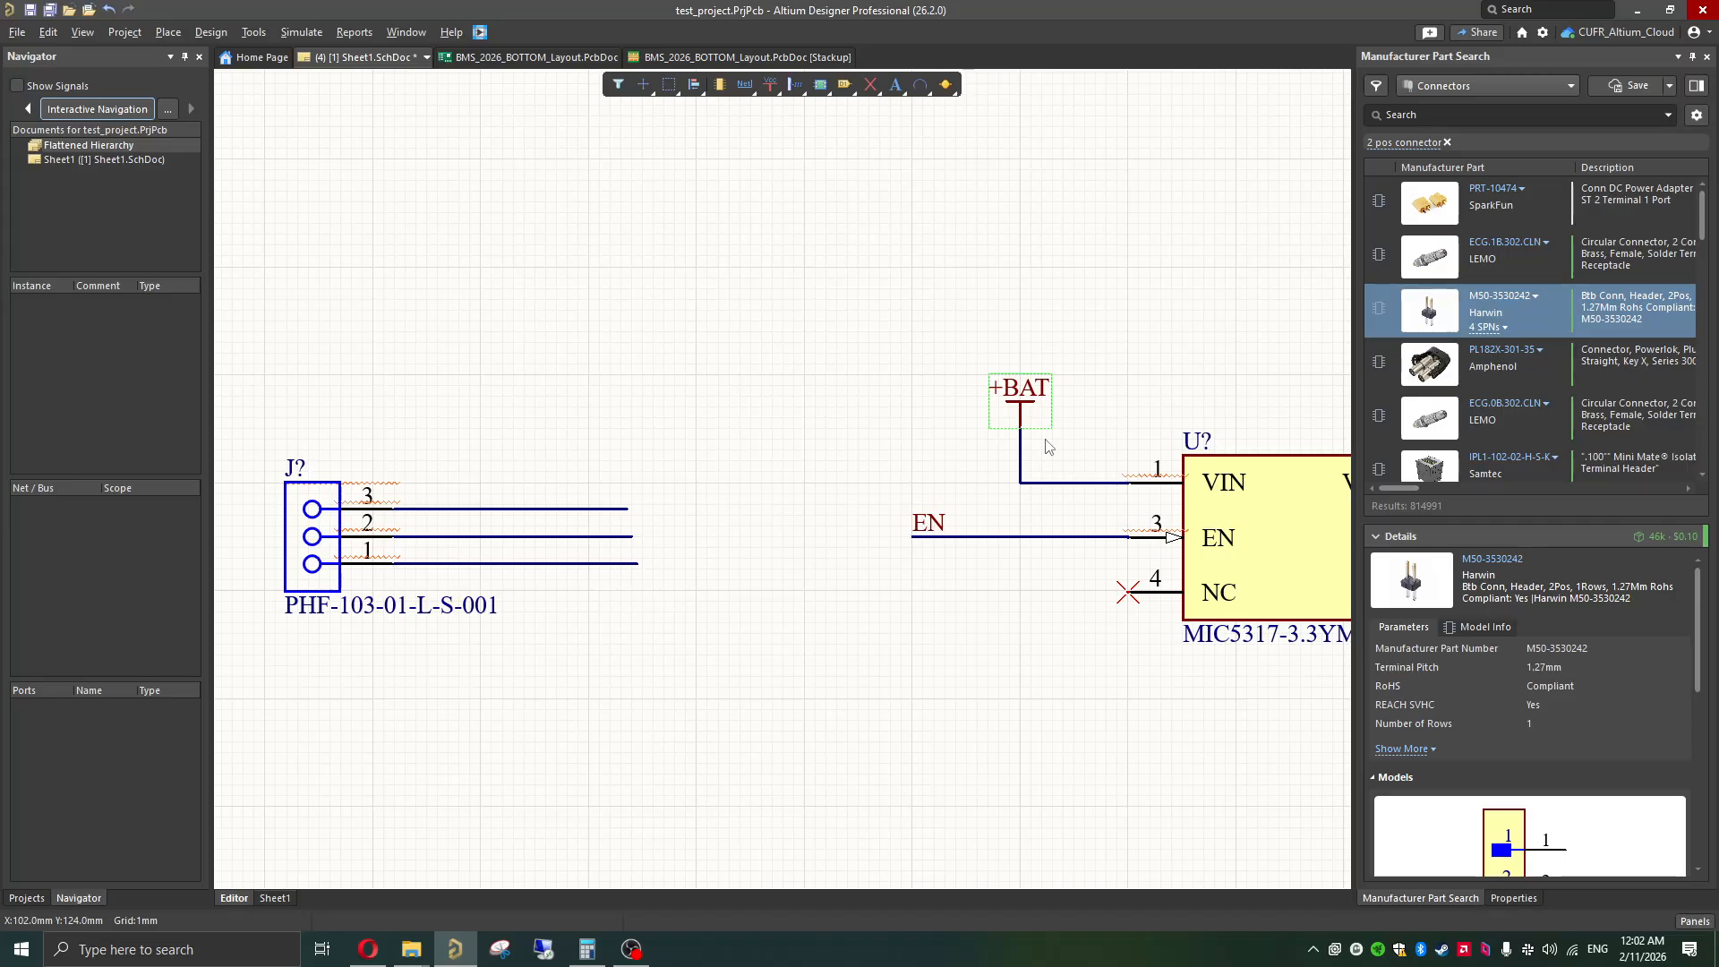
key("ctrl+c")
key("ctrl+v")
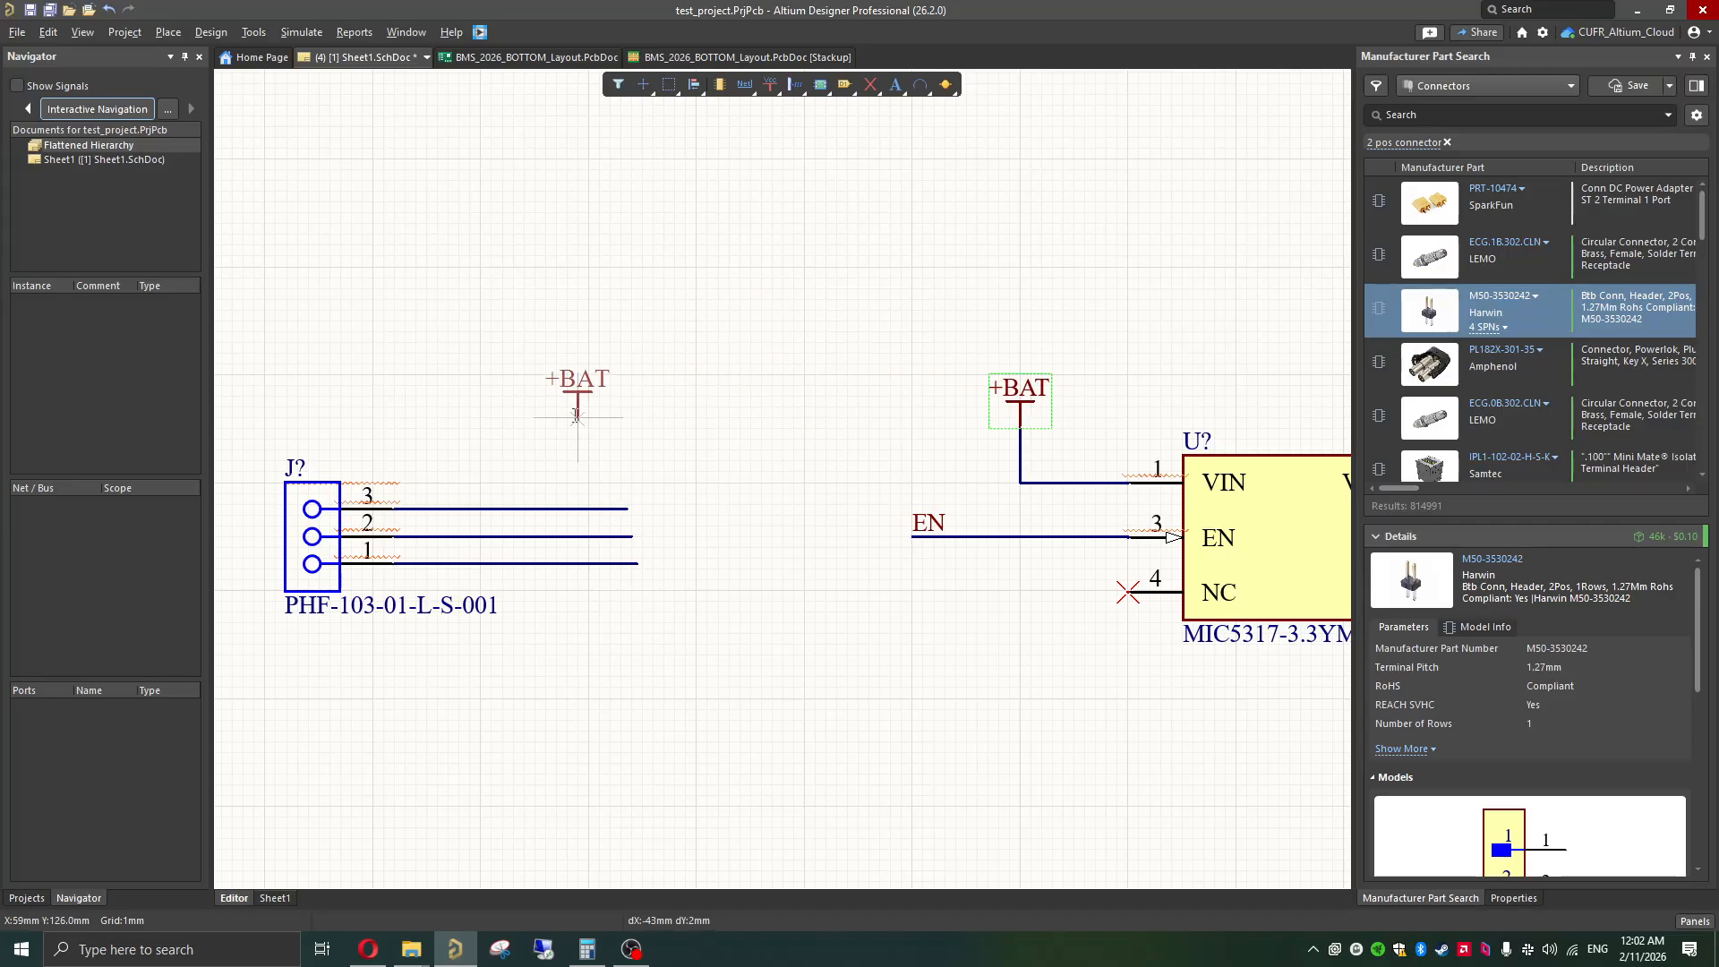
left_click(627, 508)
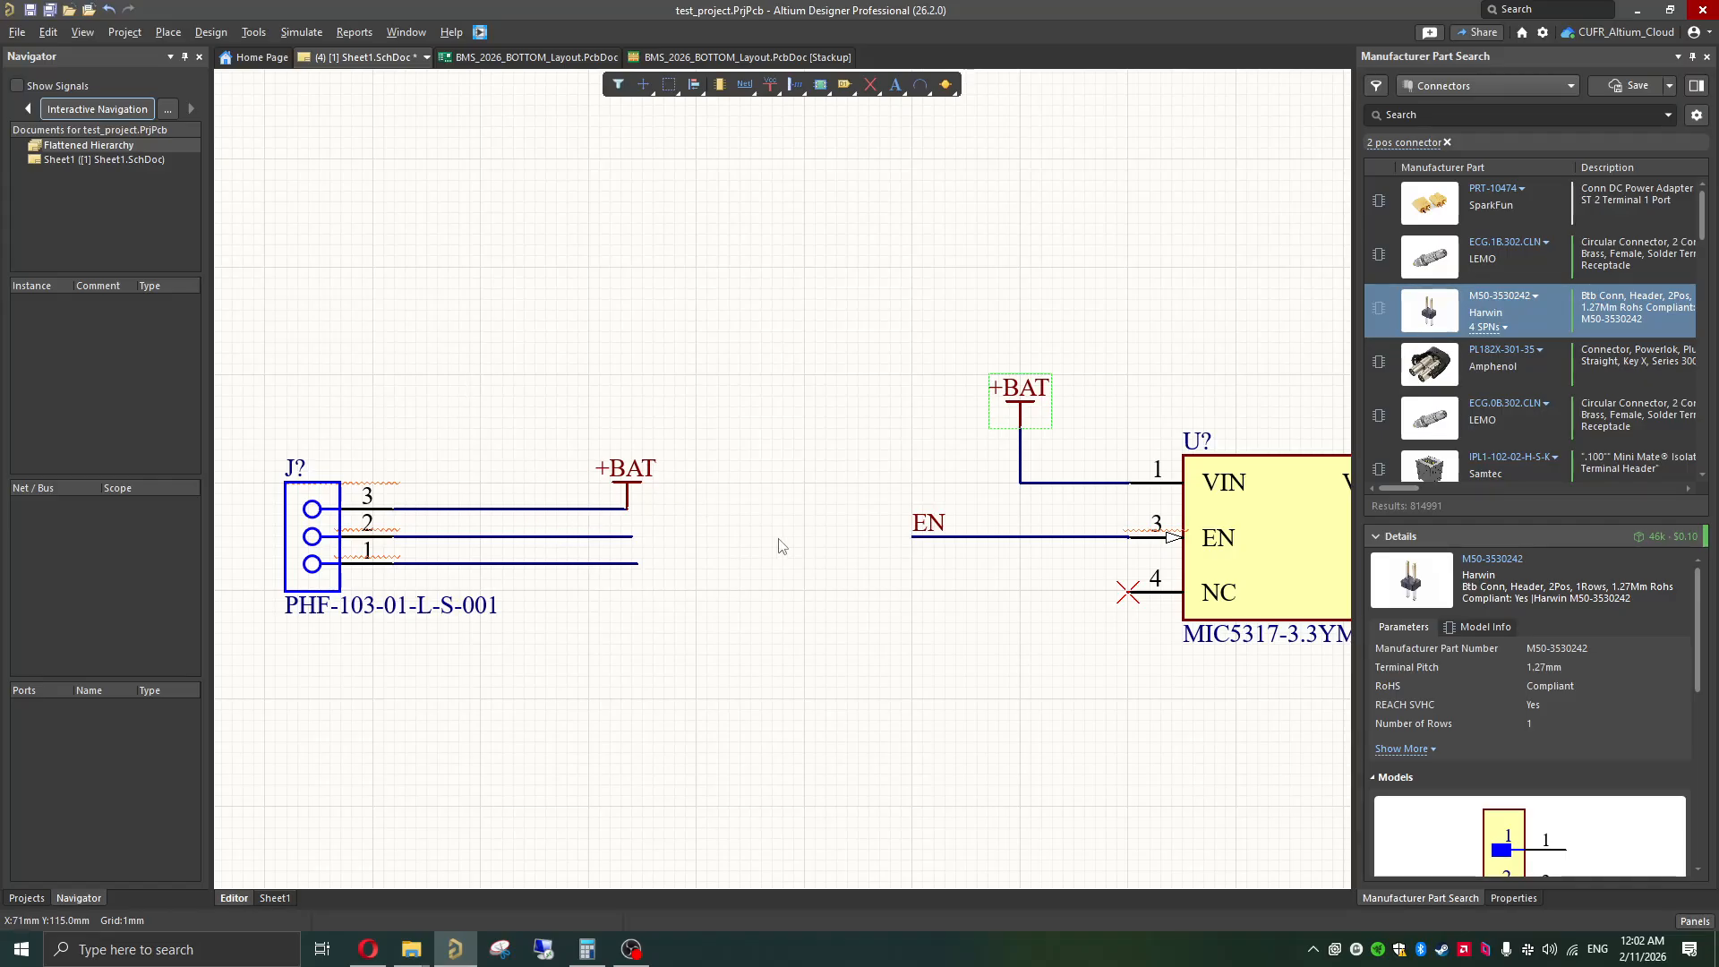
Step: Extend the three-pin connector's pin 2 wire by about 7 mm towards the regulator
left_click(923, 527)
key("ctrl+w")
left_click(631, 536)
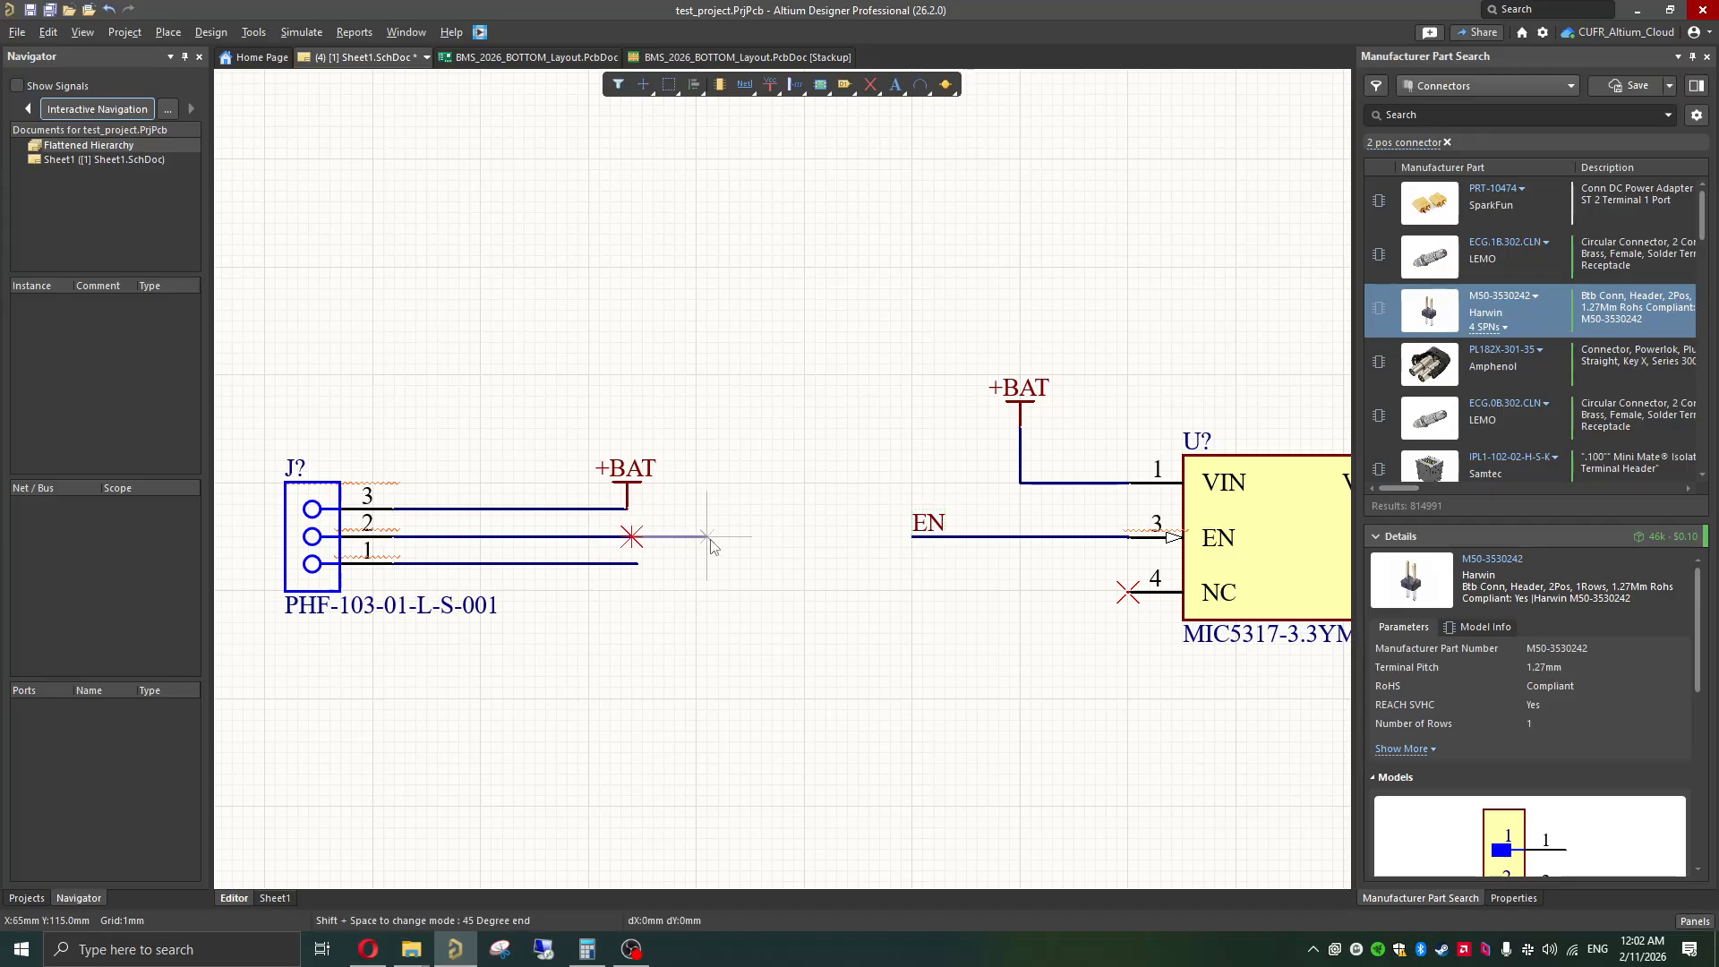
left_click(707, 536)
key("Escape")
left_click(638, 543)
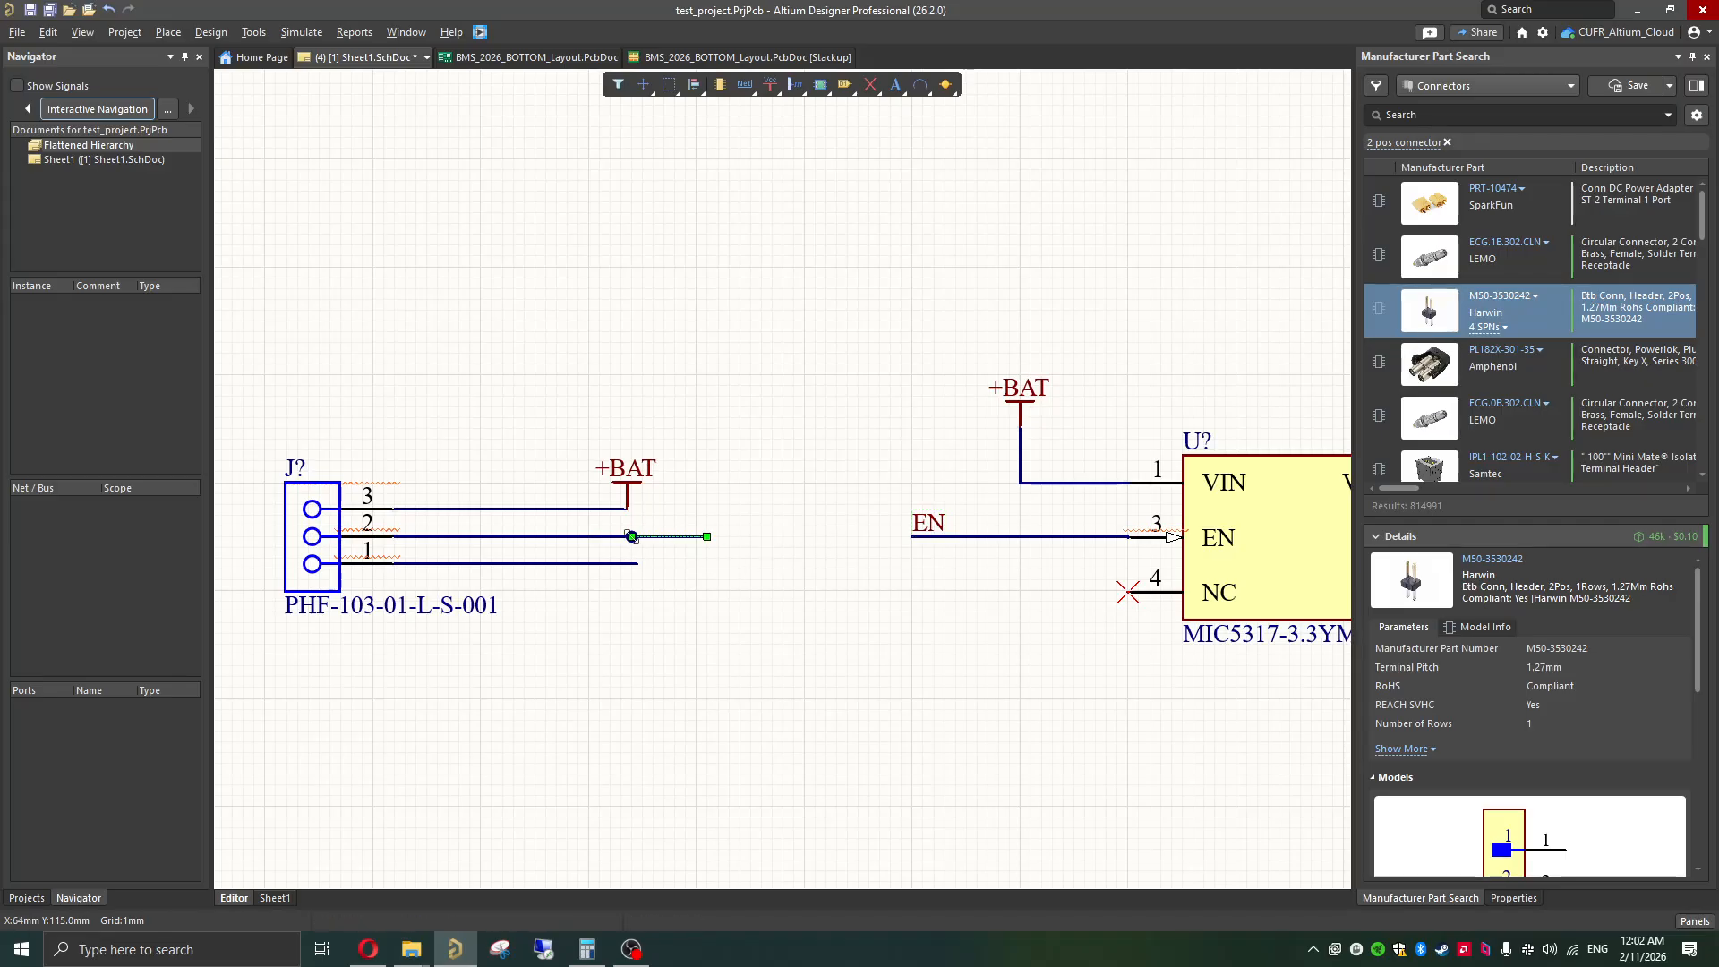
left_click_drag(633, 537, 627, 537)
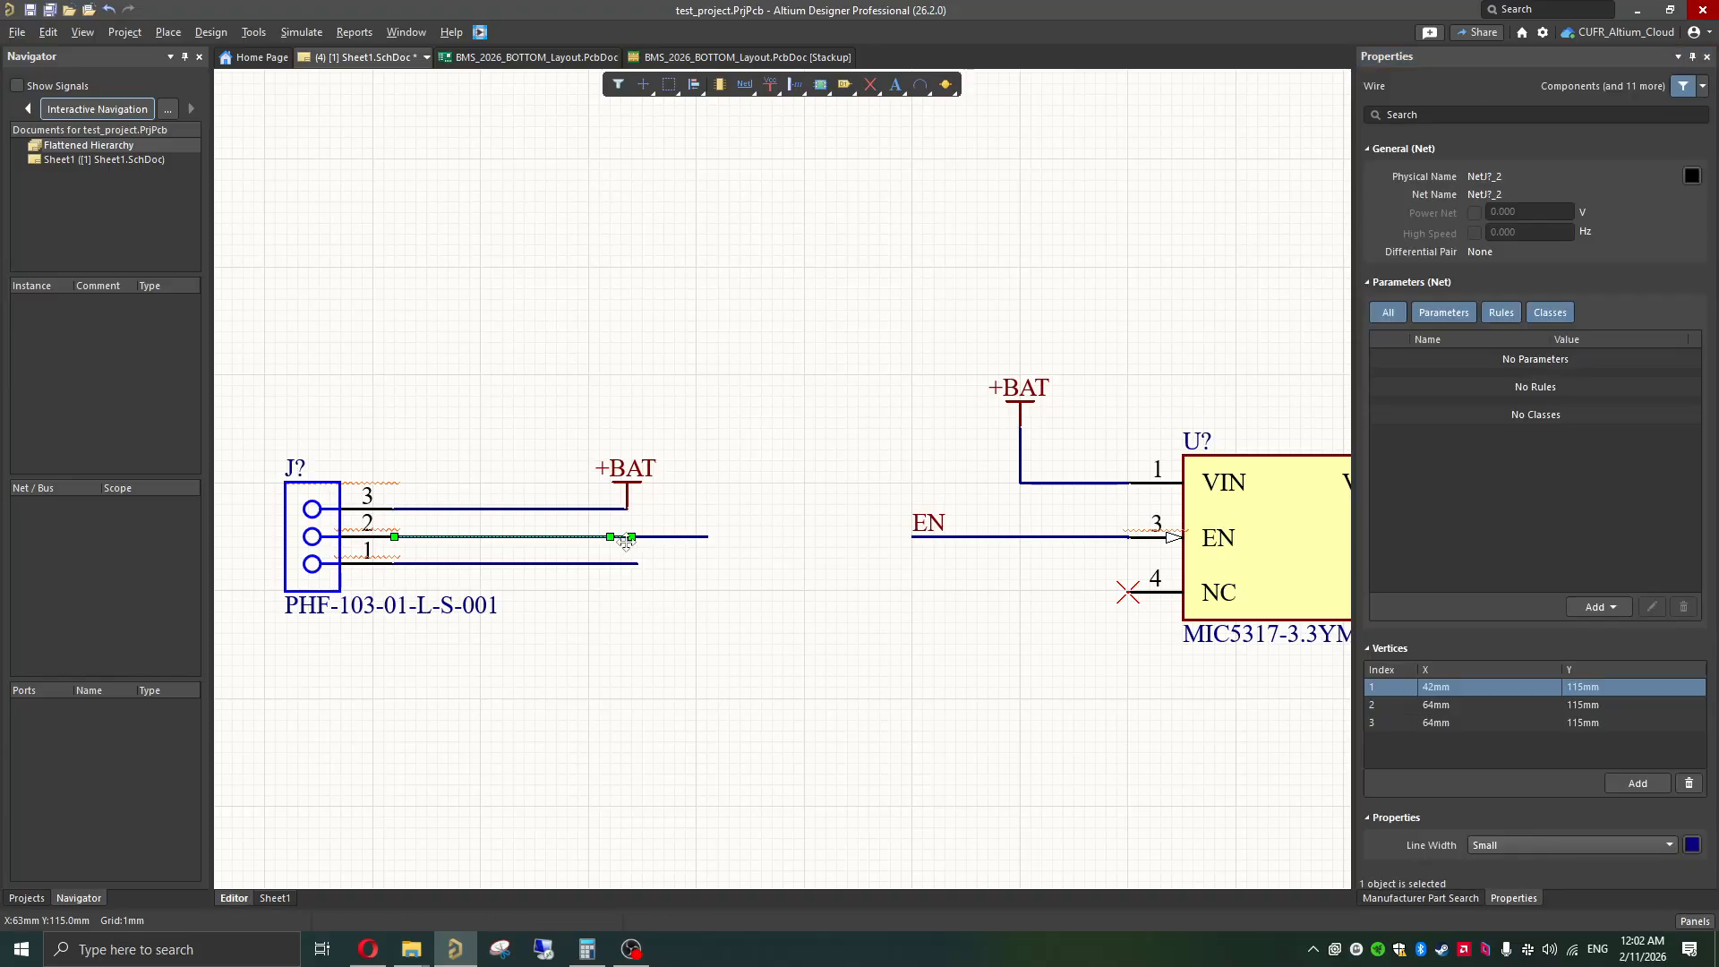
left_click(778, 566)
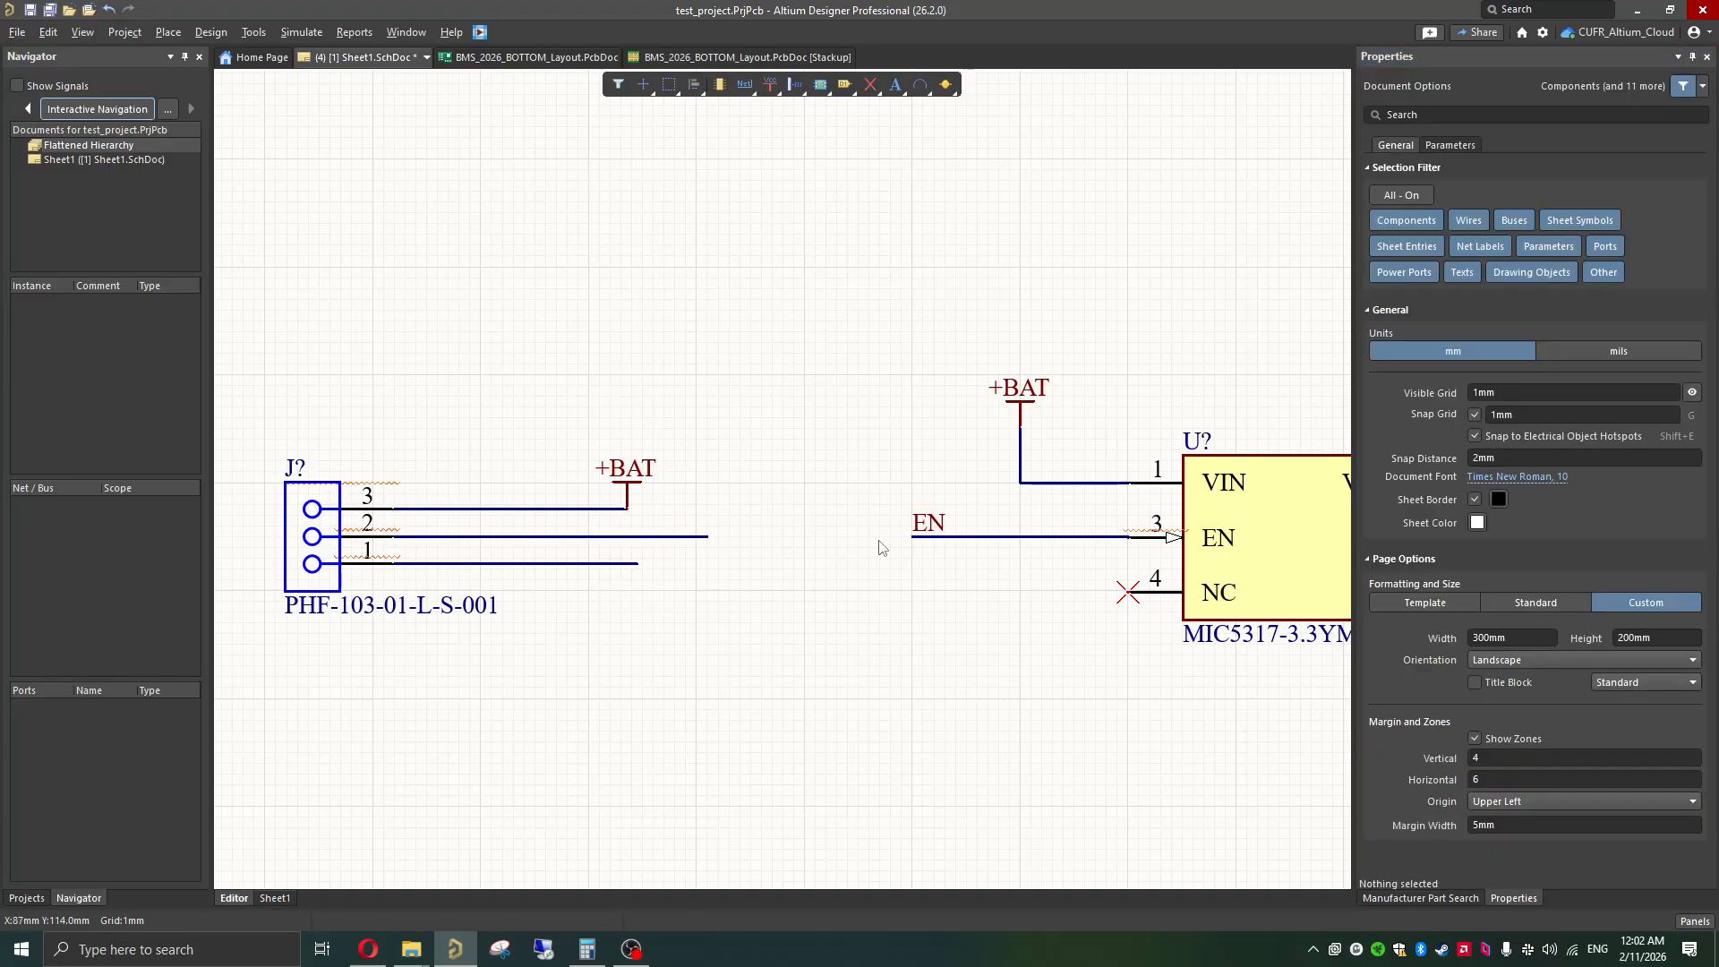
Step: Copy the regulator's EN net label and place the copy on the free end of the connector's pin 2 wire
left_click(928, 529)
key("ctrl+c")
key("ctrl+v")
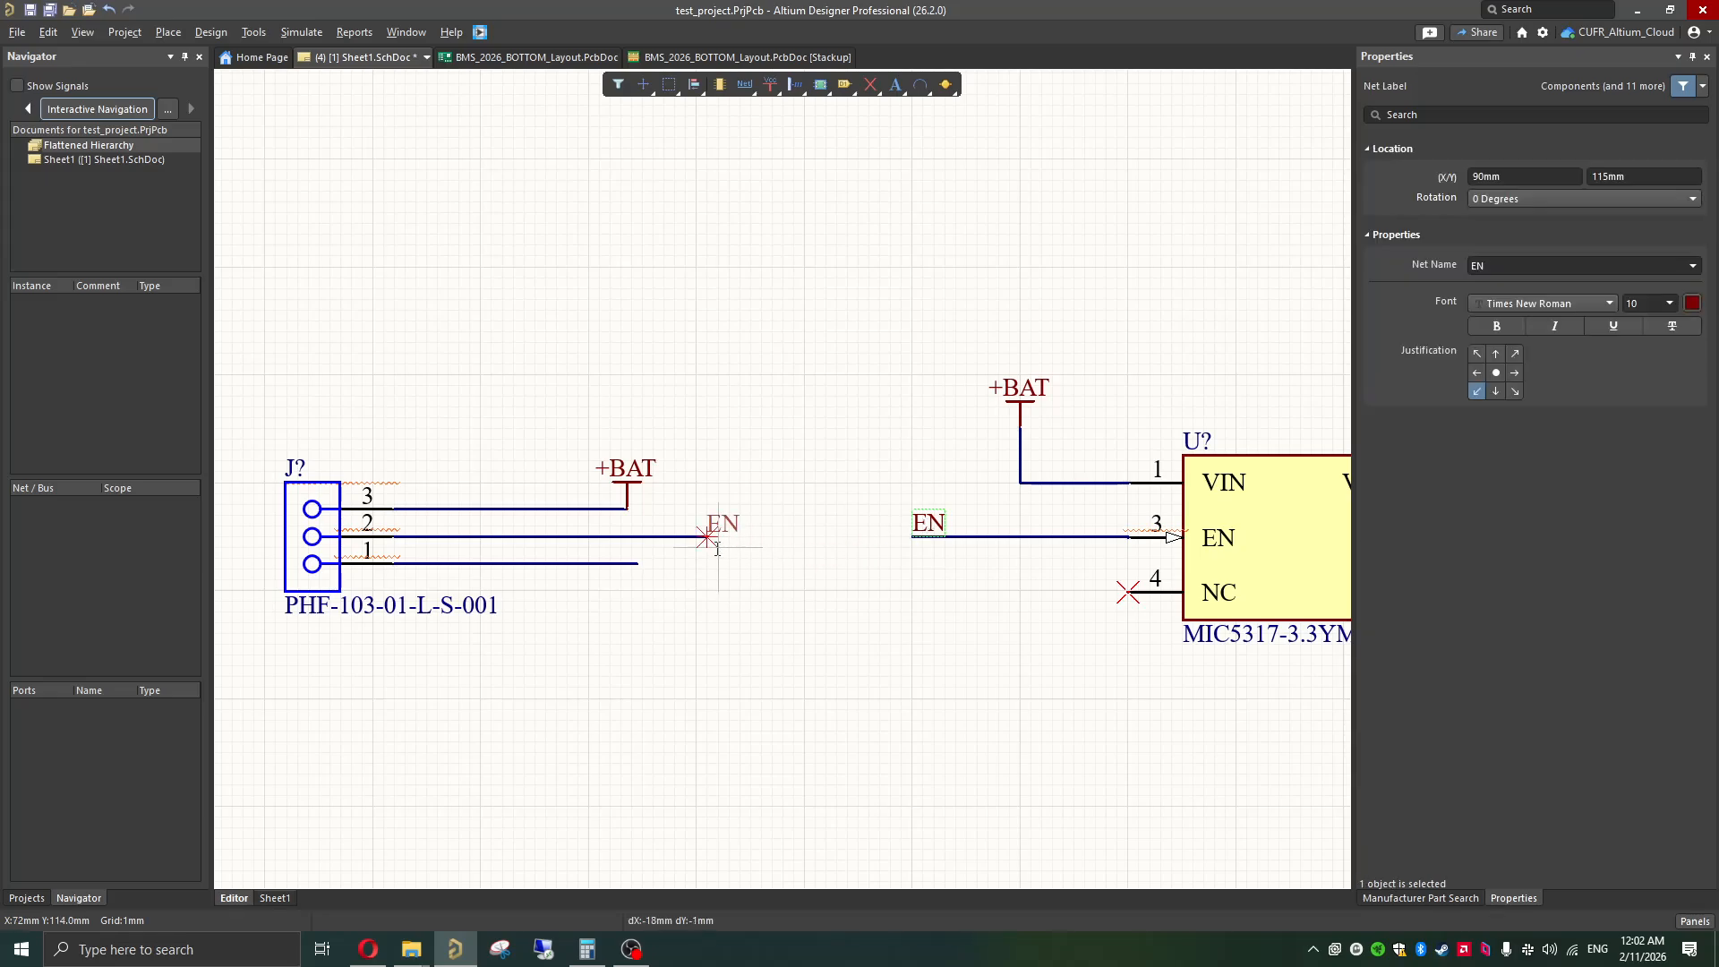
left_click(717, 548)
left_click(602, 584)
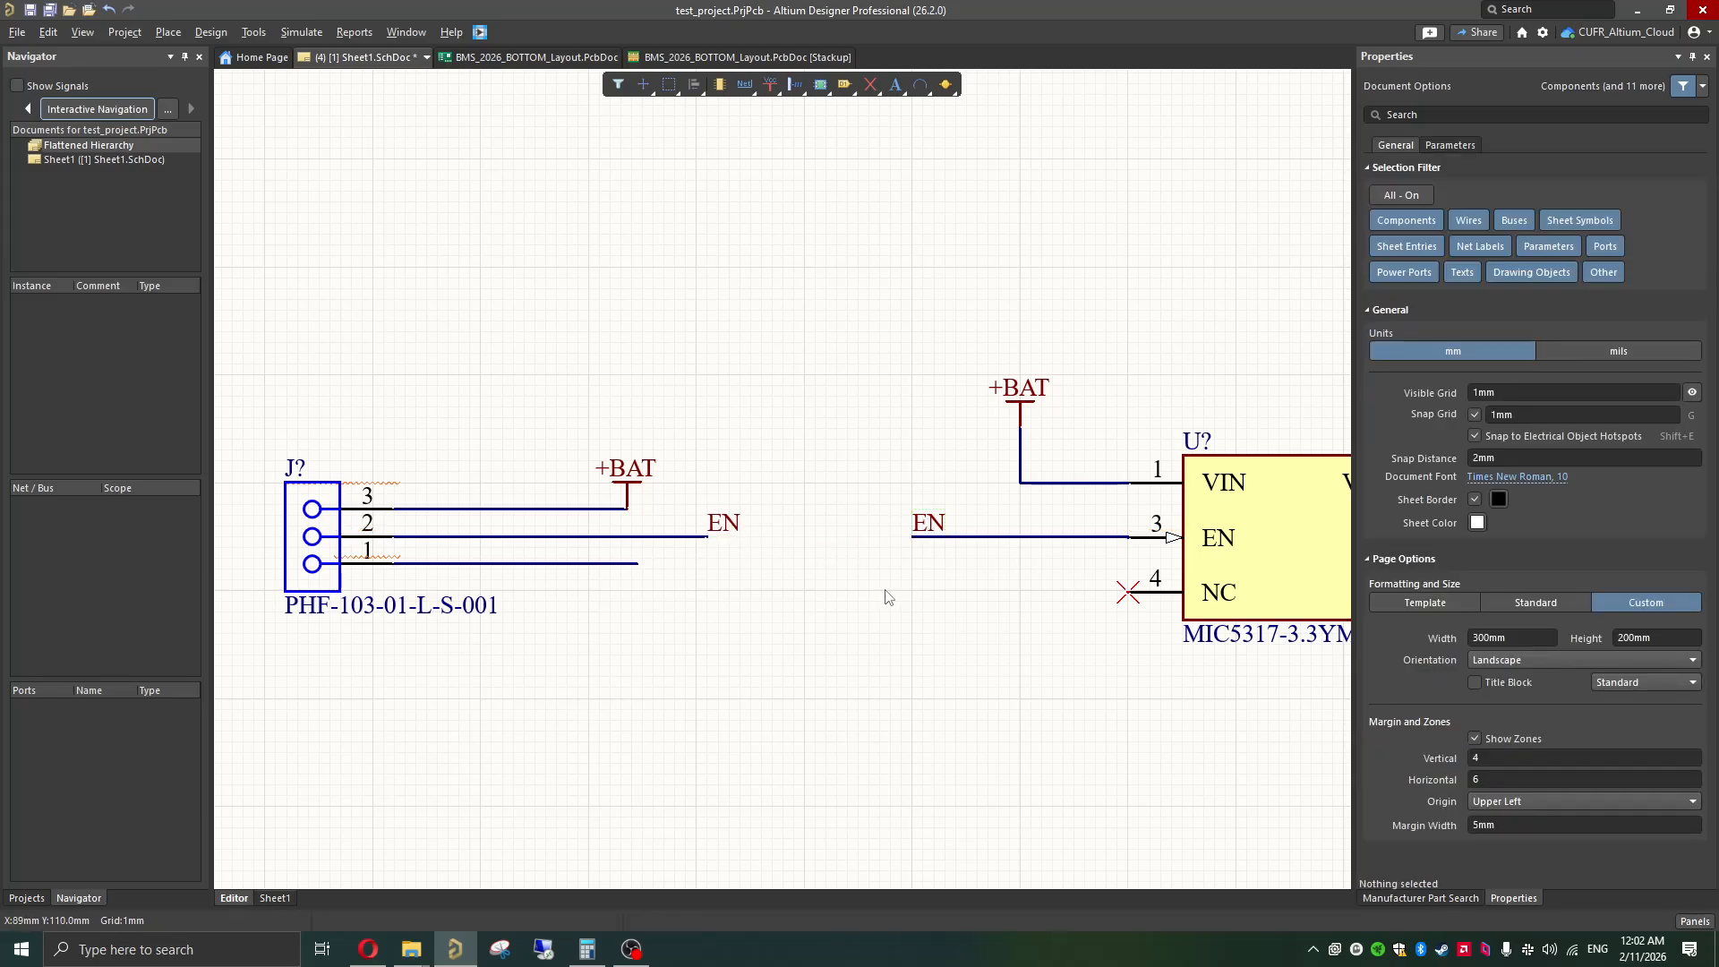
Step: Place a copy of the regulator's GND power port on the free end of the connector's pin 1 wire
scroll(777, 582, "right", 1, "shift")
scroll(696, 620, "down", 2, "ctrl")
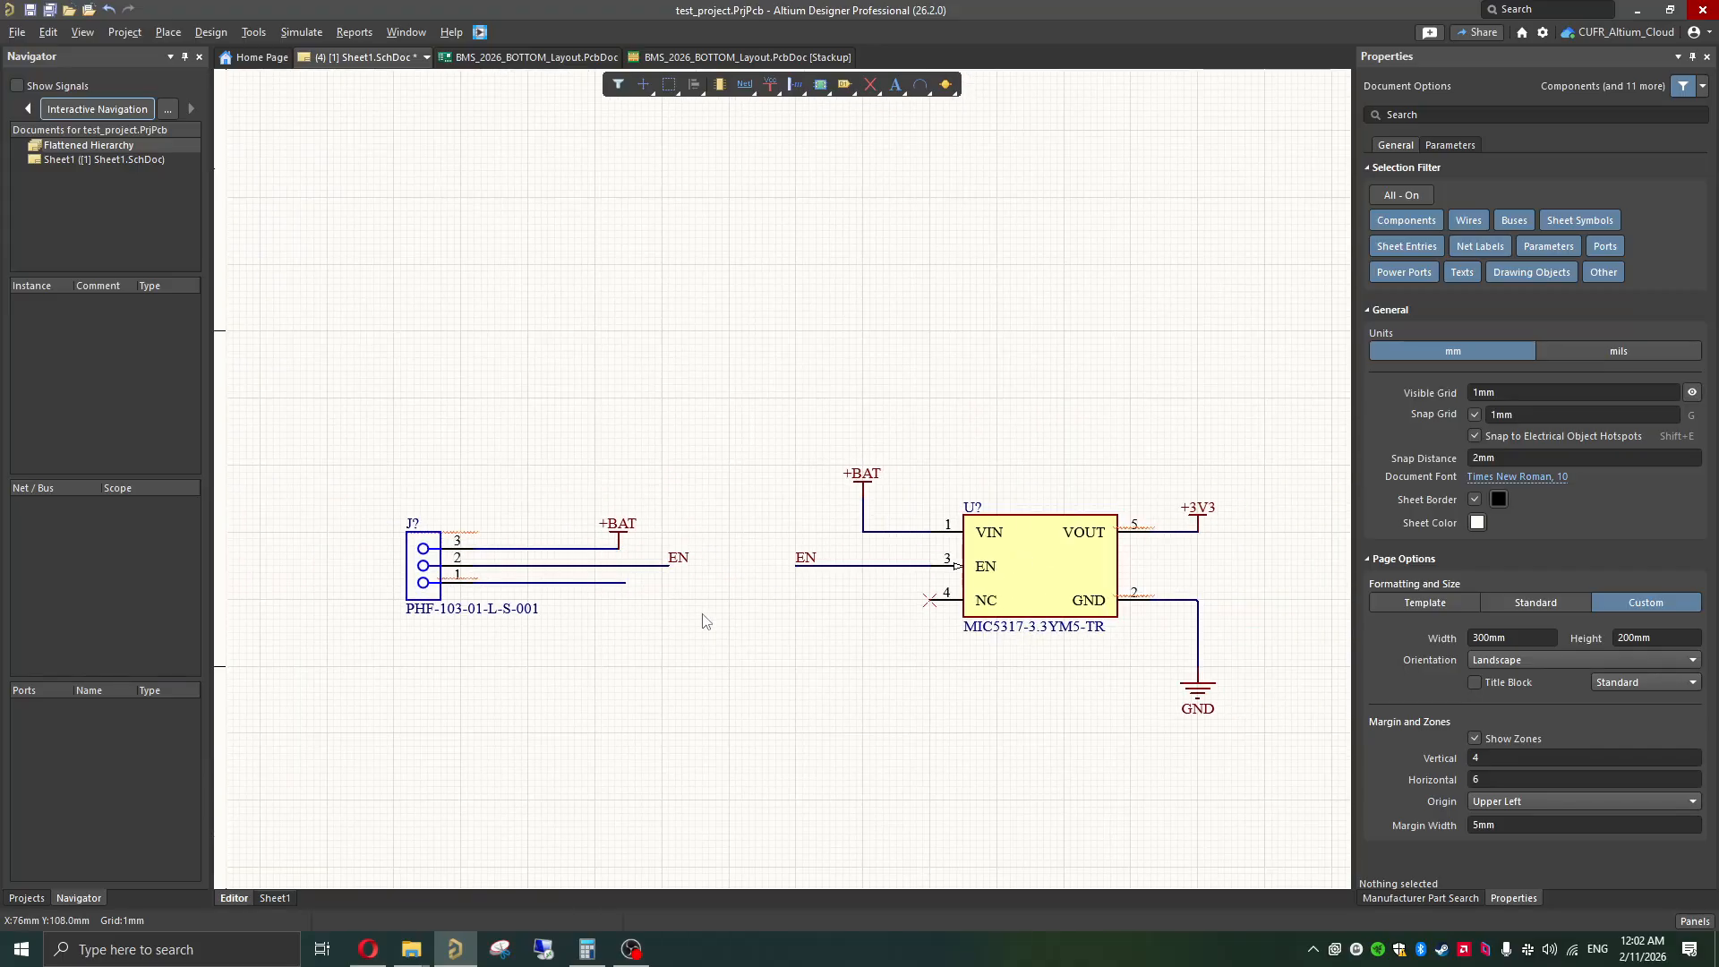
left_click_drag(1190, 674, 624, 584)
left_click(748, 601)
Step: Use Interactive Navigation to check the +BAT, EN and GND net connections between the three-pin connector and the regulator
left_click(134, 112)
left_click(624, 544)
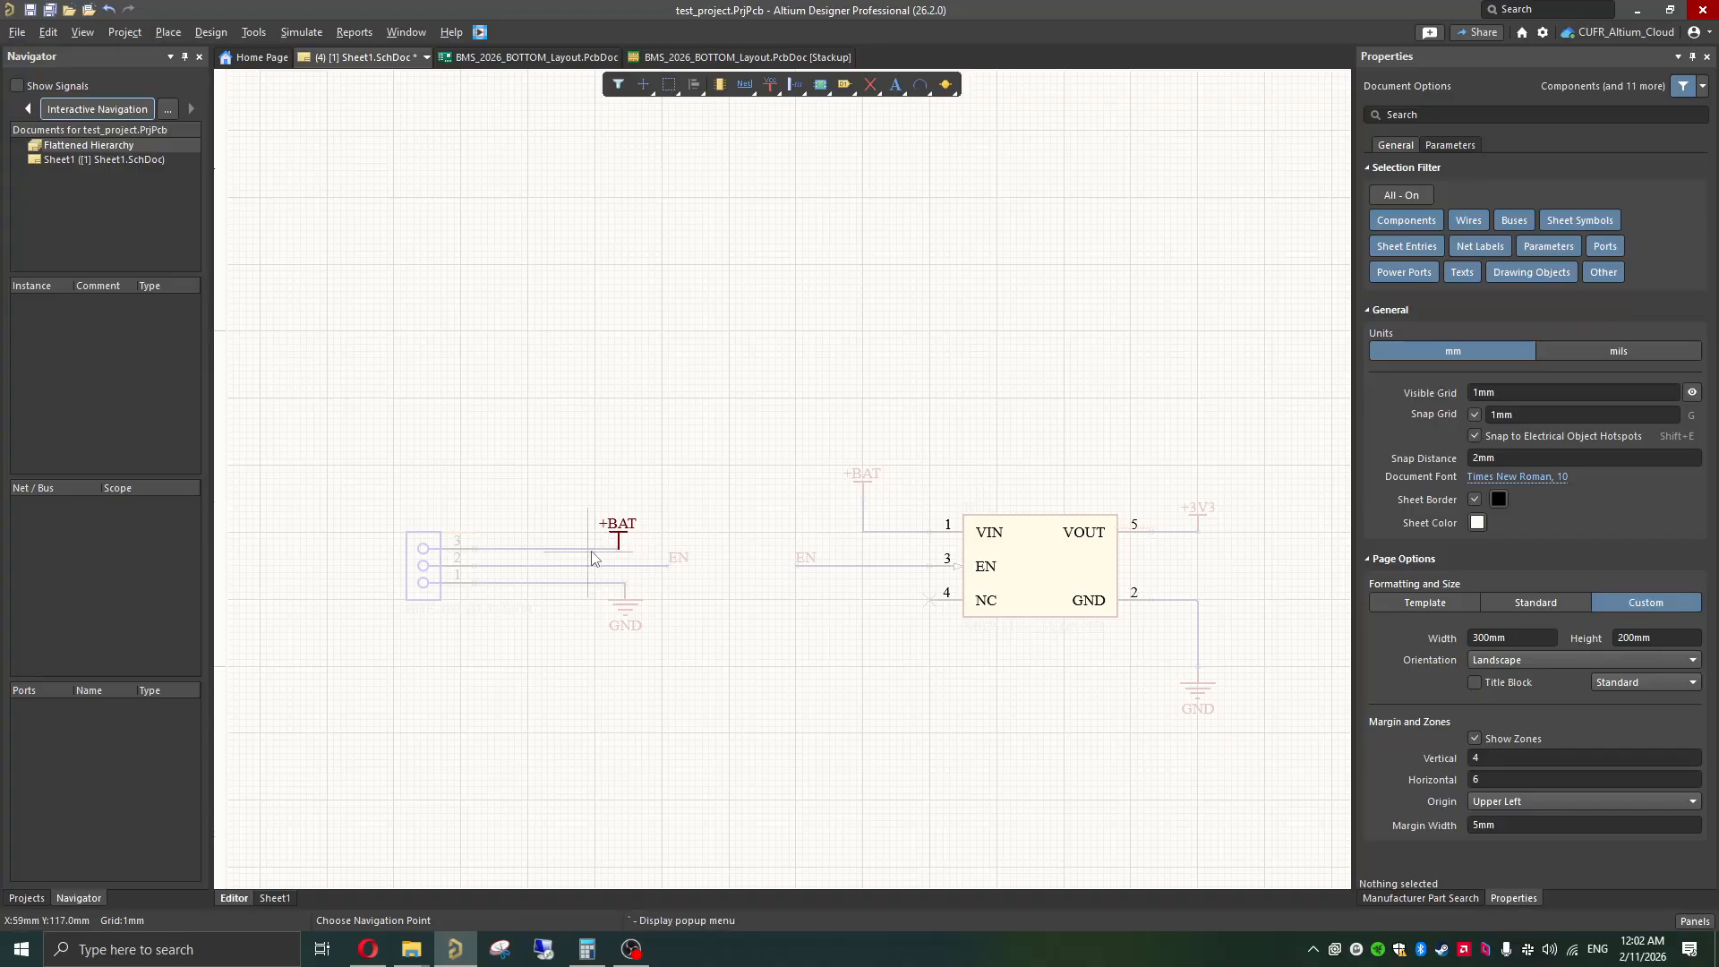
left_click(591, 550)
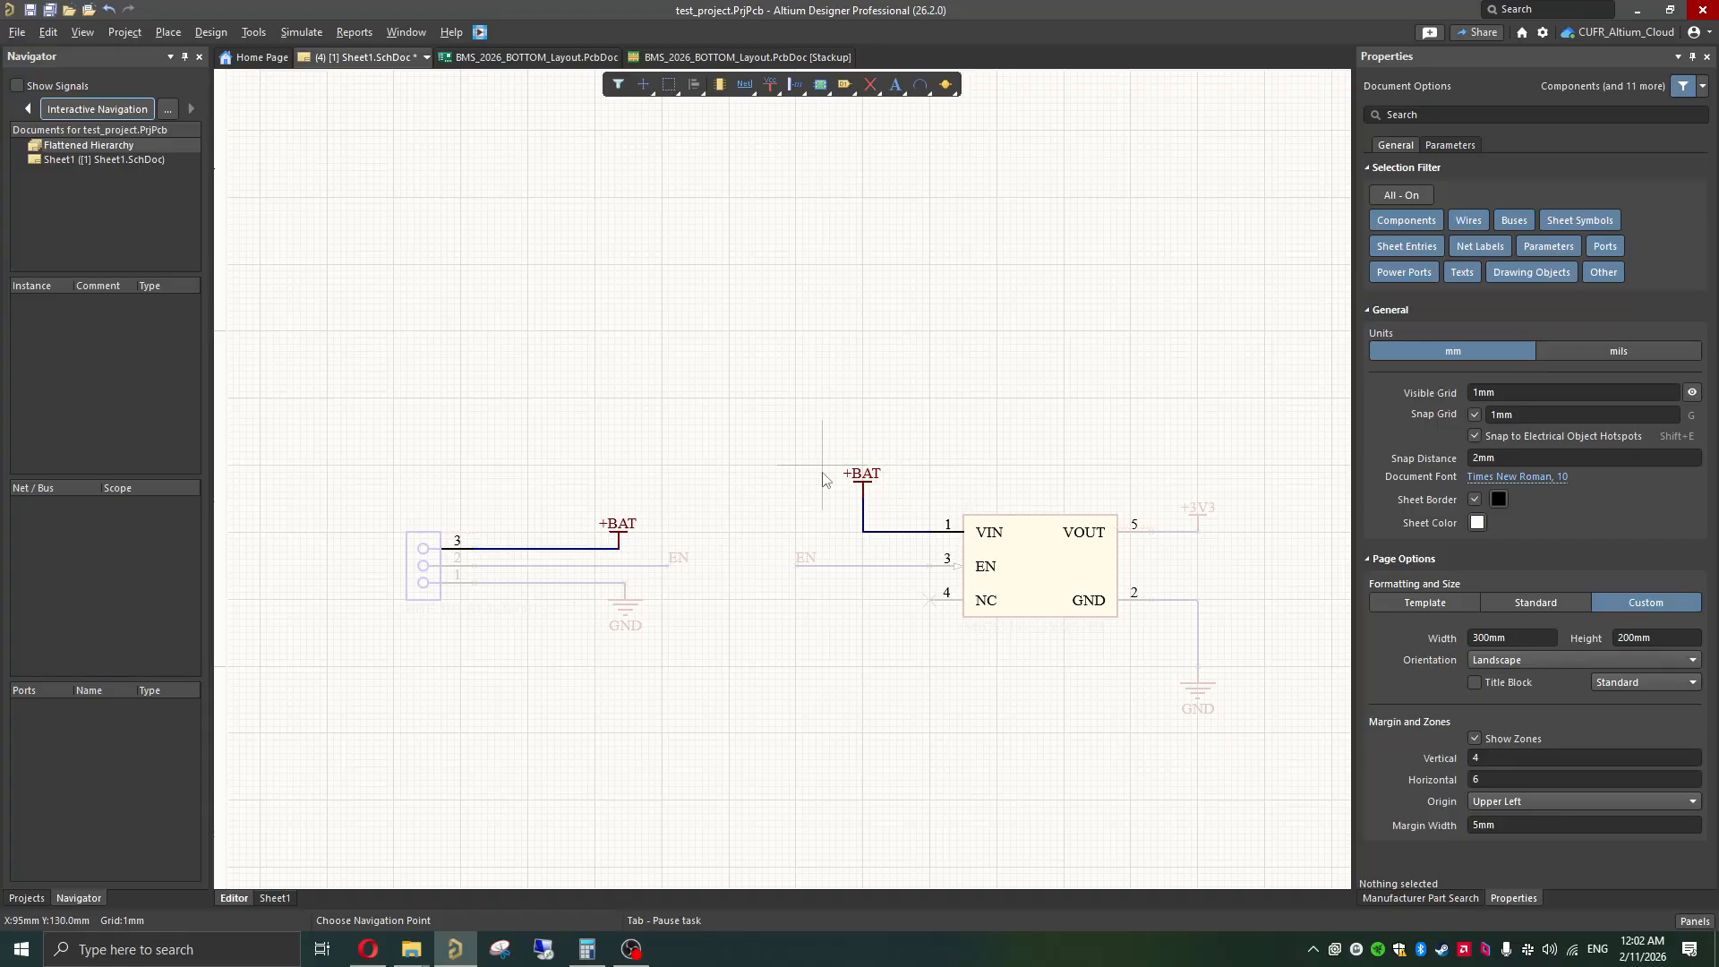
left_click(637, 565)
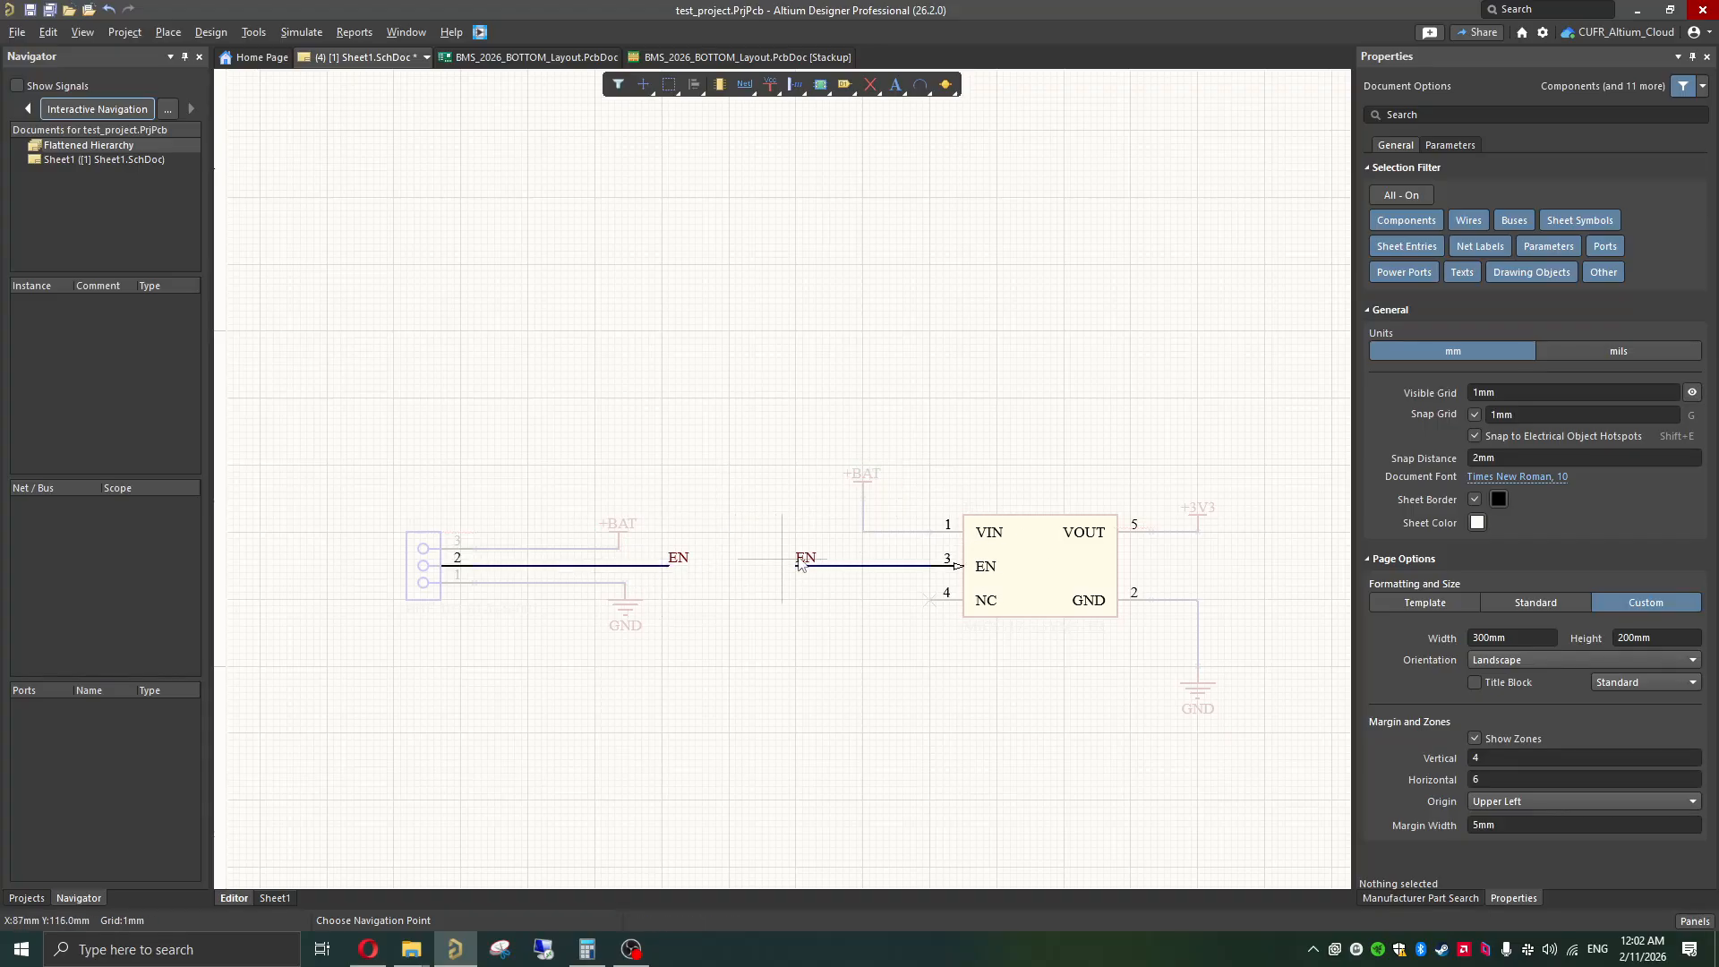
left_click(551, 584)
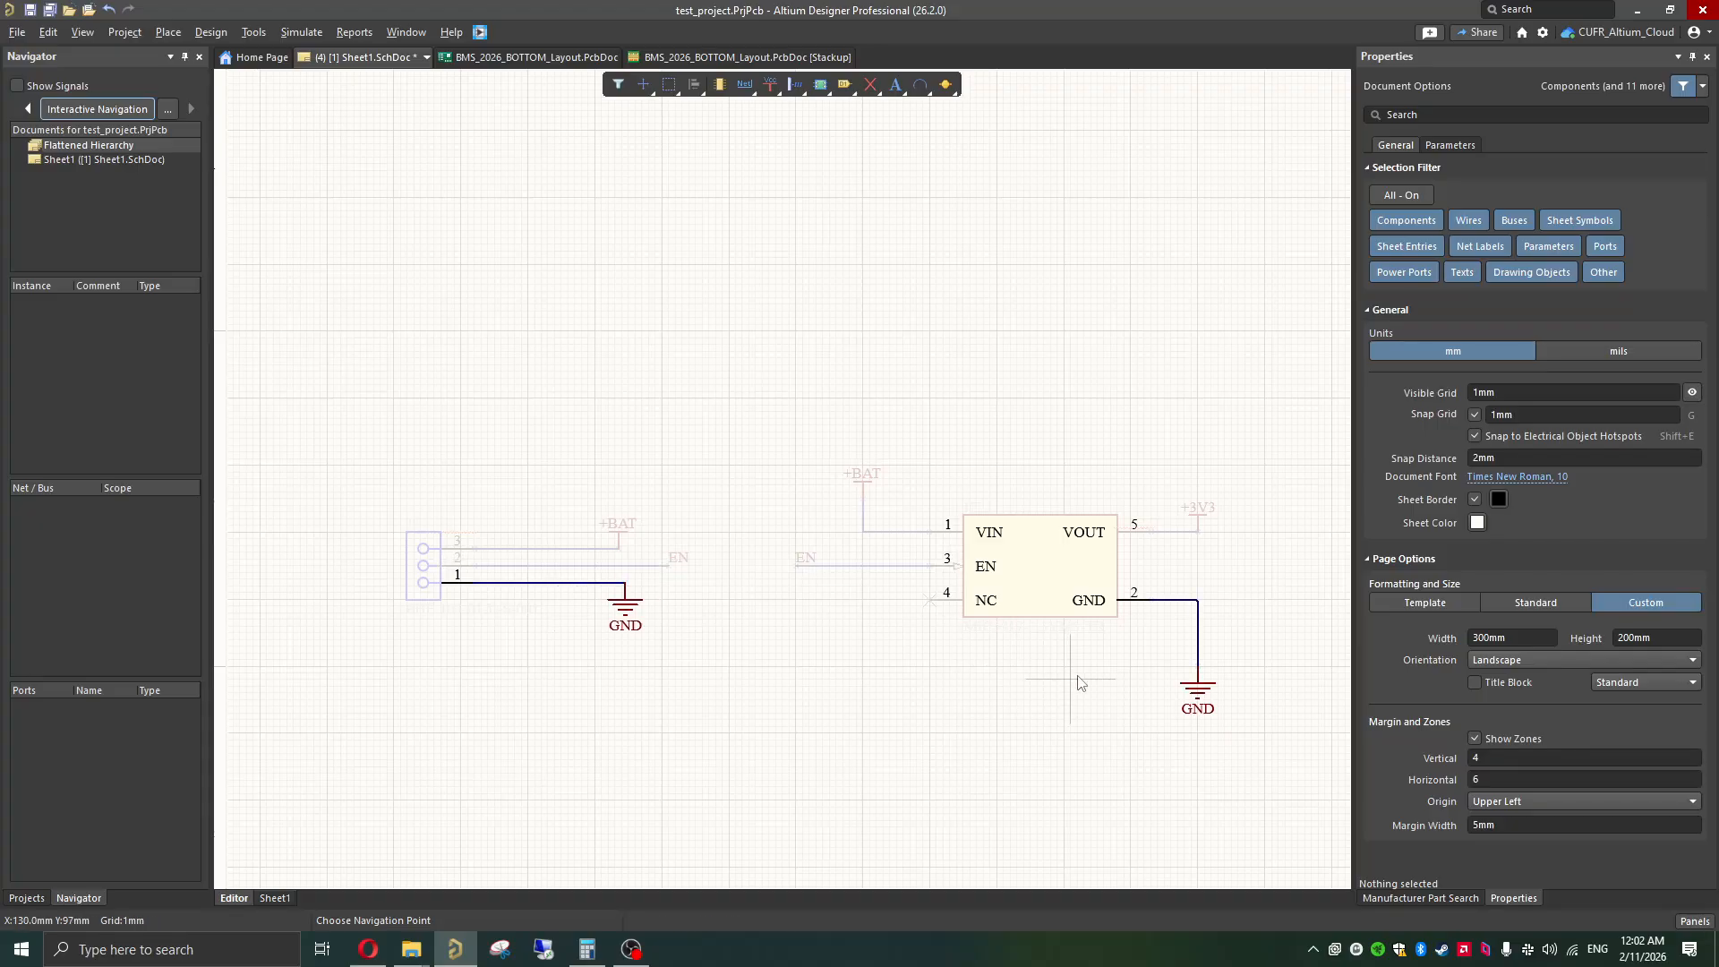
right_click(534, 484)
left_click(530, 439)
Step: Move the M50-3530242 header further from the regulator and rotate and flip it so its pins face the regulator with pin 1 uppermost
scroll(592, 572, "down", 2, "shift")
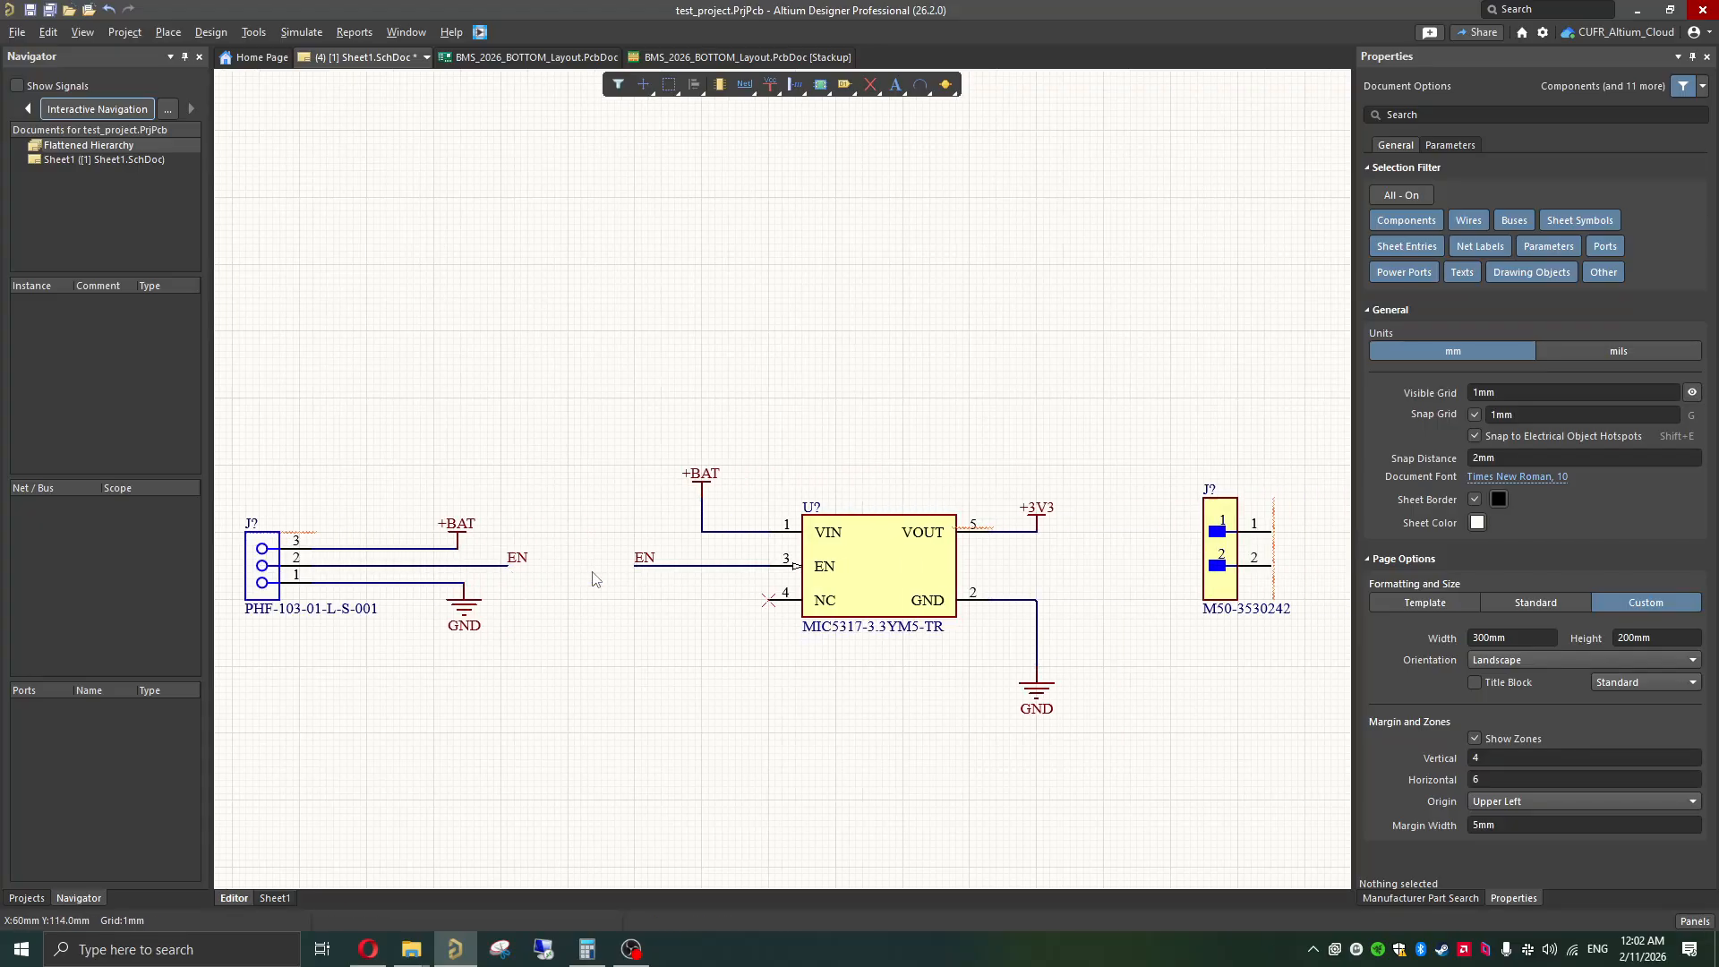
scroll(592, 579, "down", 4, "shift")
left_click(862, 554)
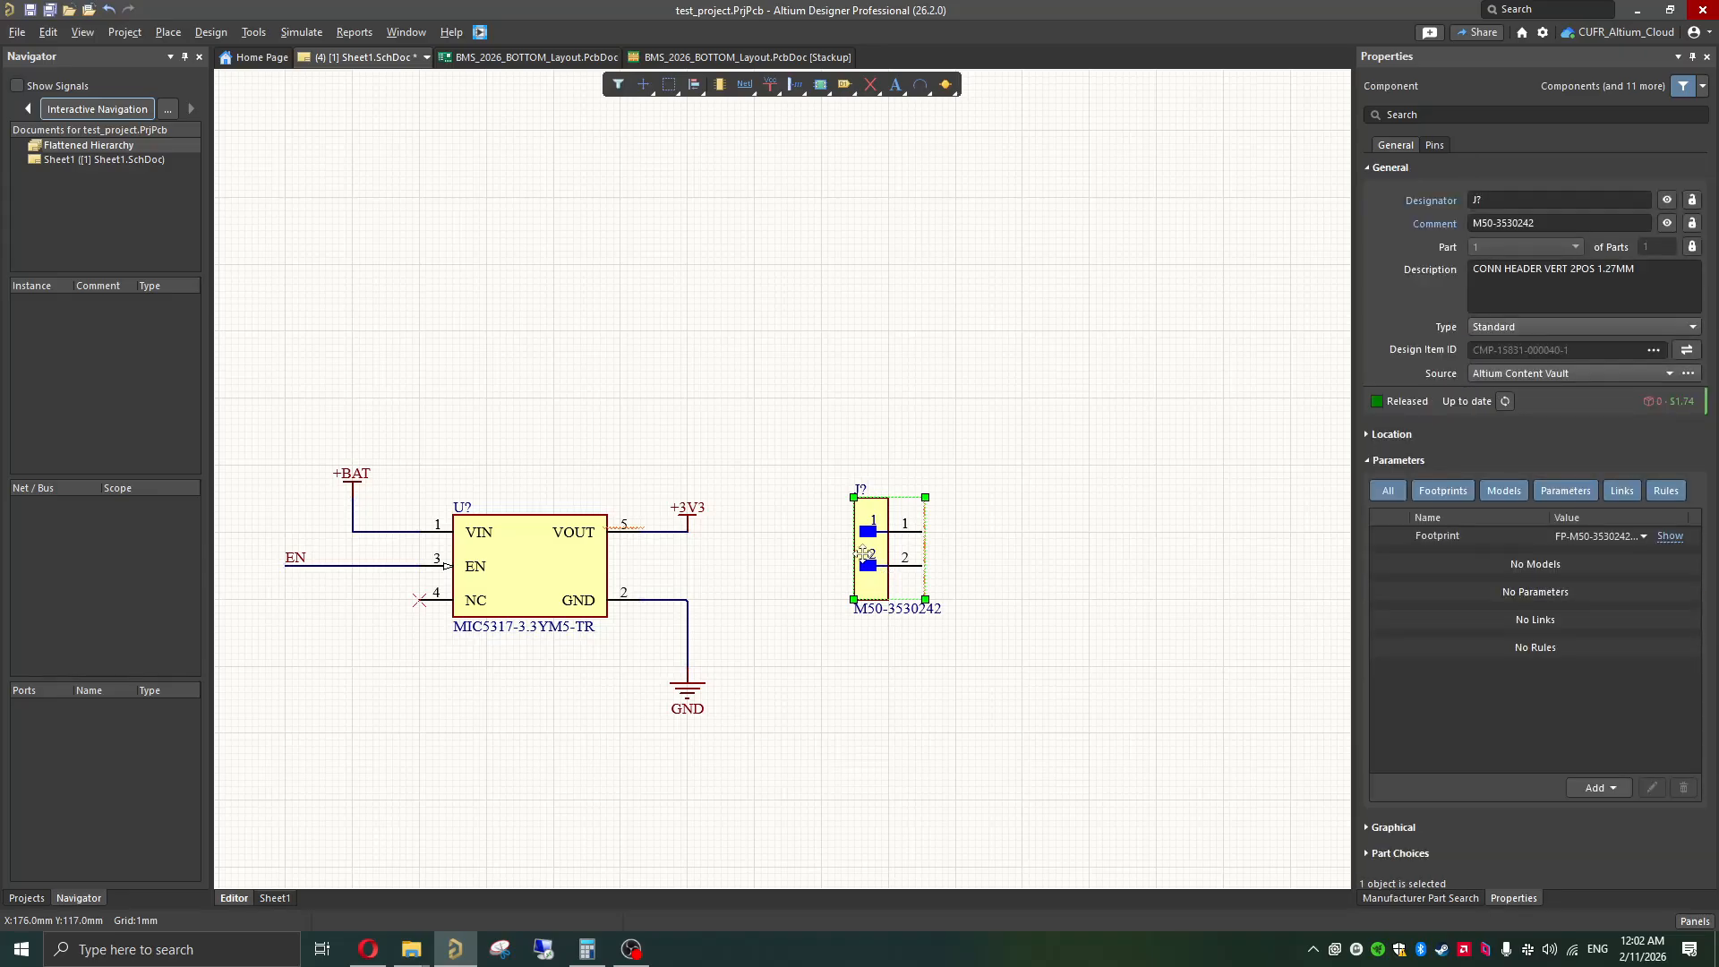
left_click_drag(862, 554, 979, 581)
key("space")
key("space")
key("y")
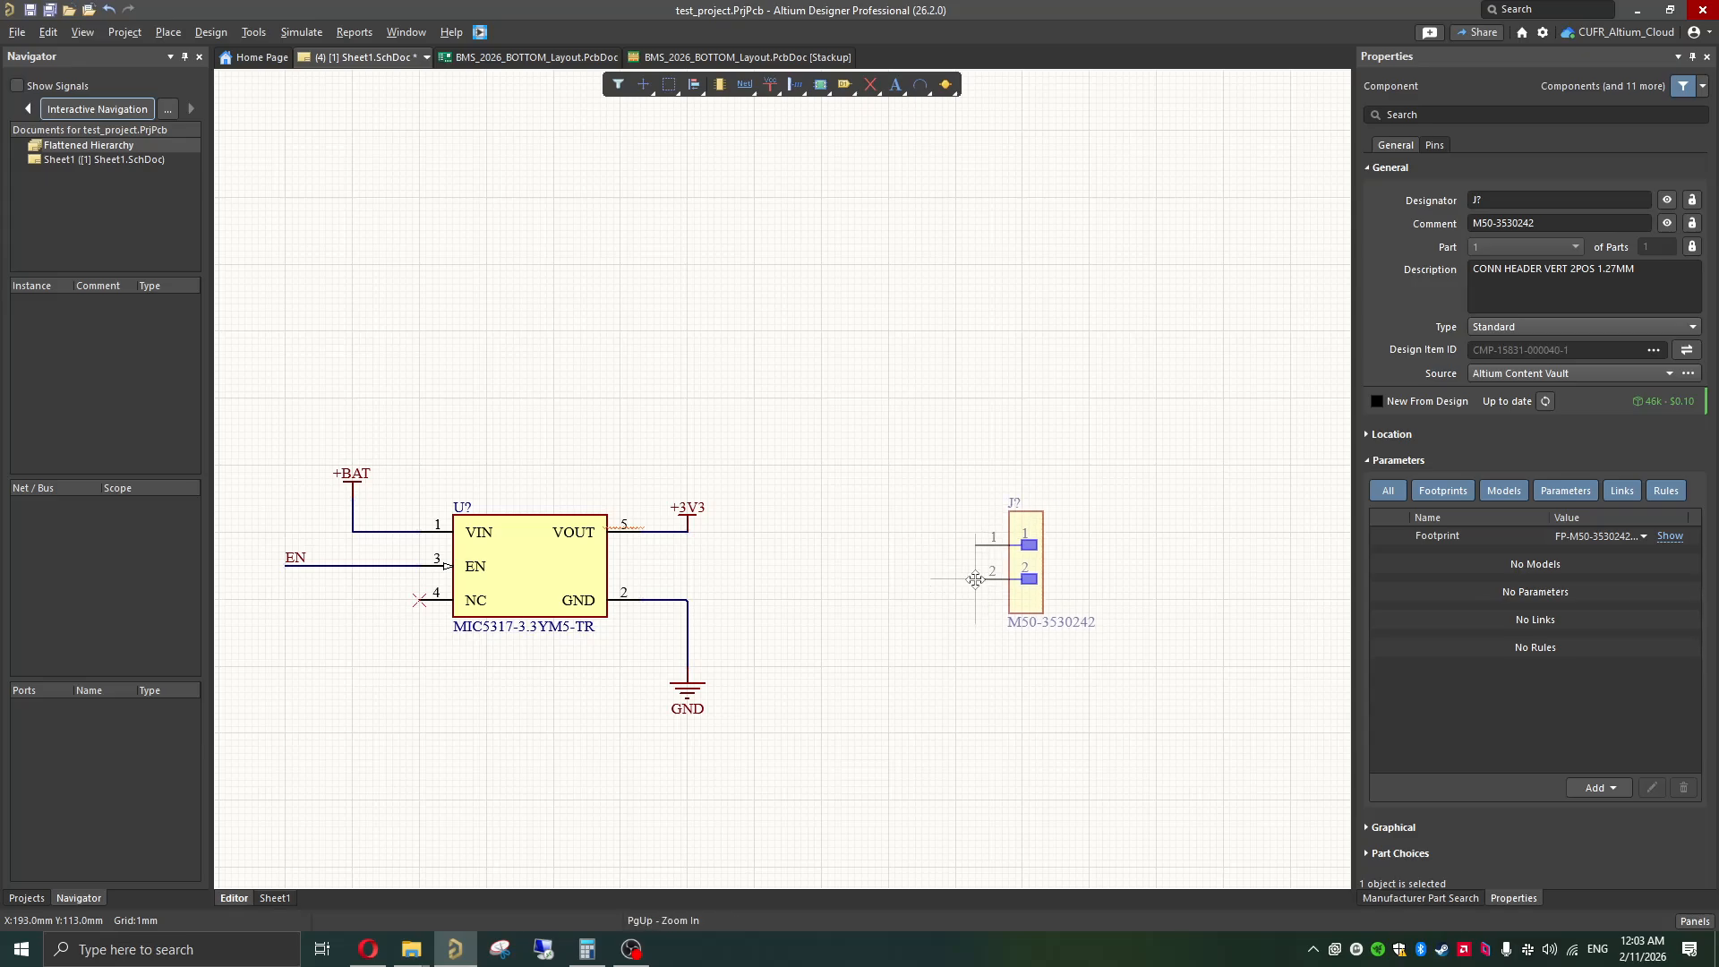
left_click(824, 554)
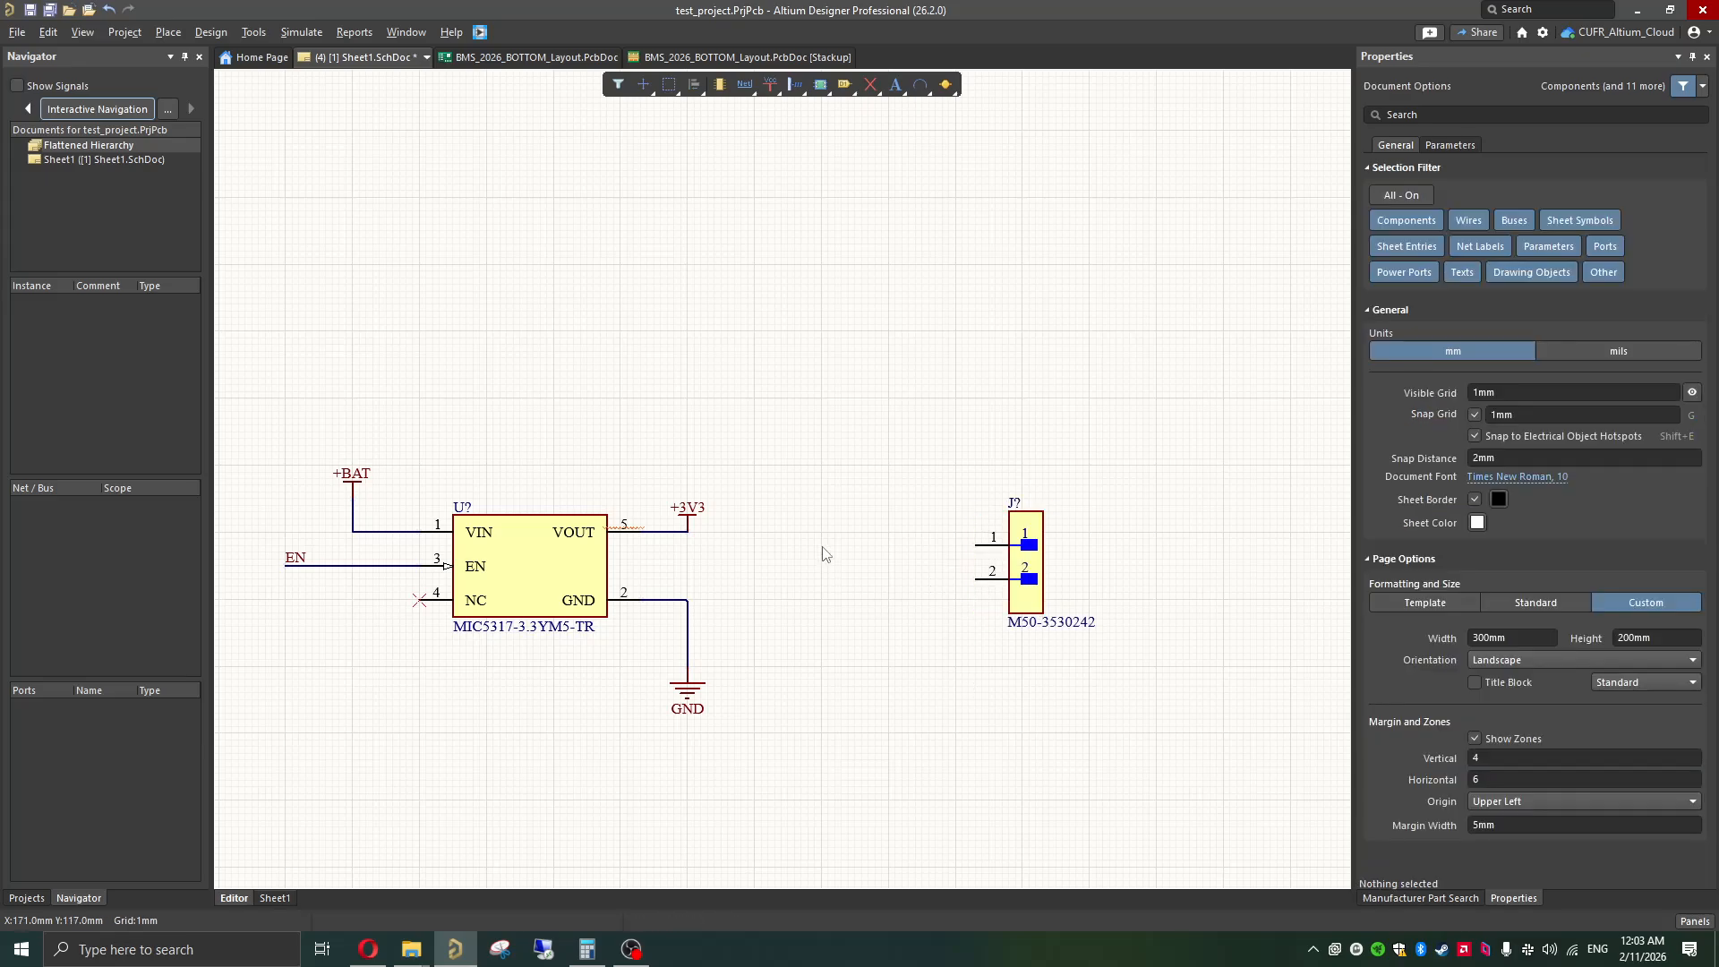
Step: Draw a straight horizontal wire about 10 mm long from pin 1 of the M50-3530242 header towards the regulator
left_click(687, 519)
key("ctrl+w")
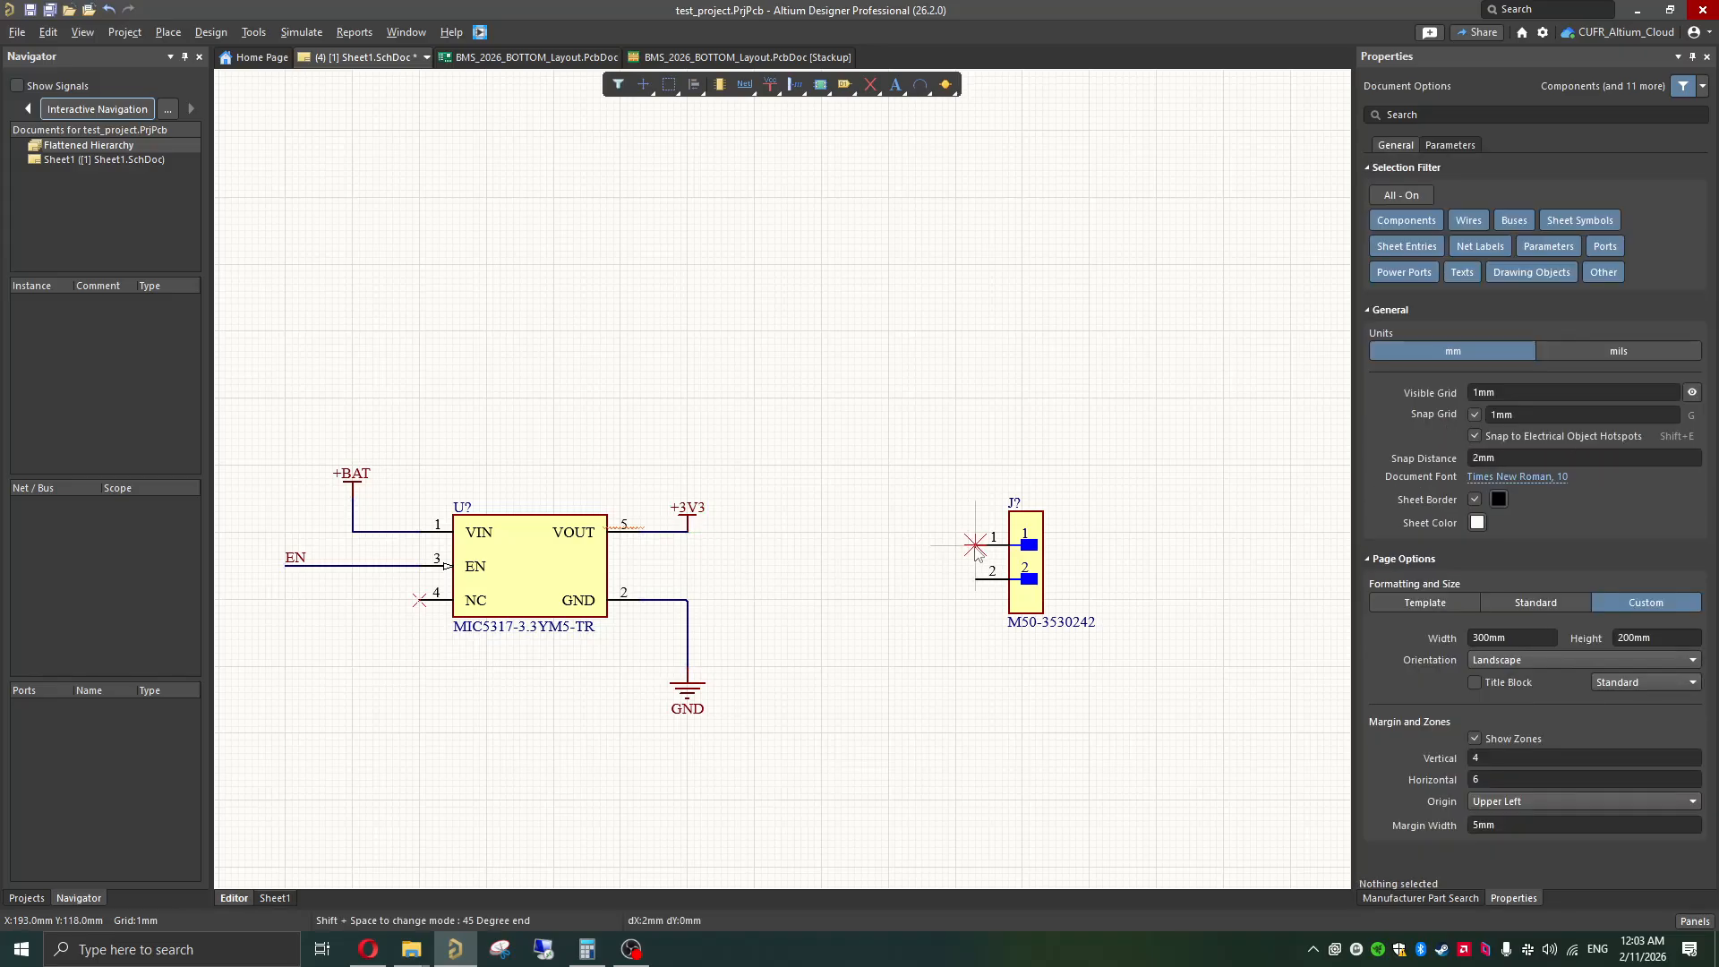
left_click(975, 544)
left_click(902, 552)
key("Escape")
key("Escape")
left_click(818, 538)
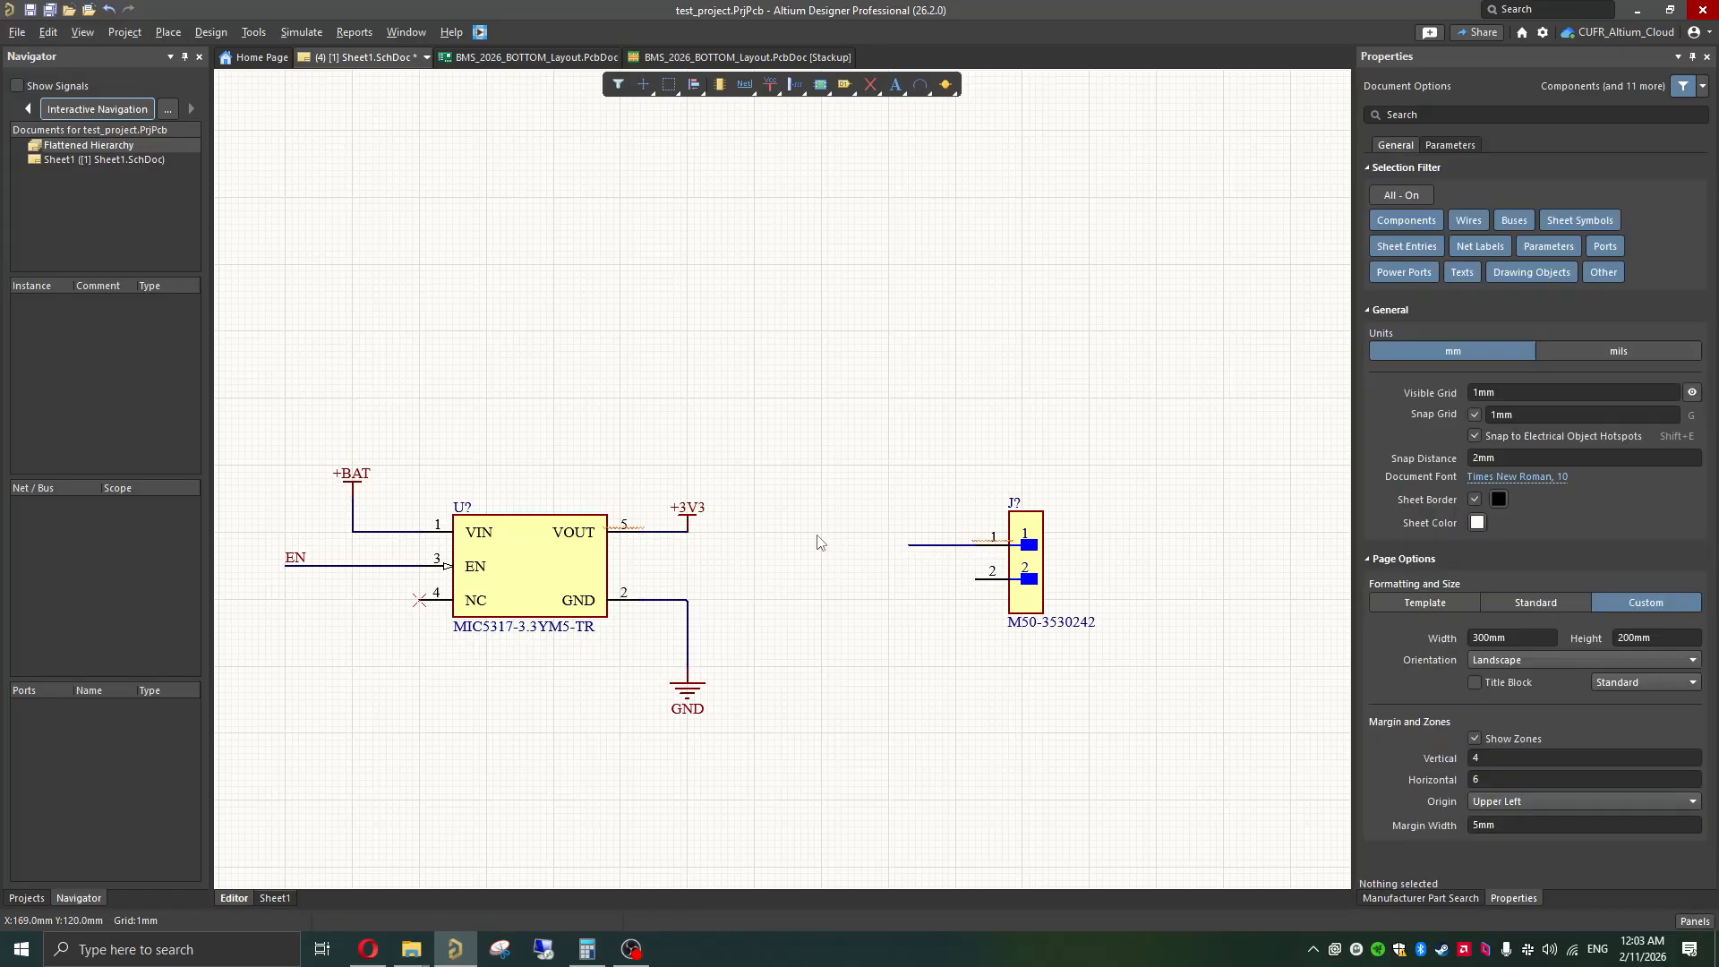
Step: Copy the regulator's +3V3 power port and place the copy on the free end of the header's pin 1 wire
left_click(688, 518)
key("ctrl+c")
key("ctrl+v")
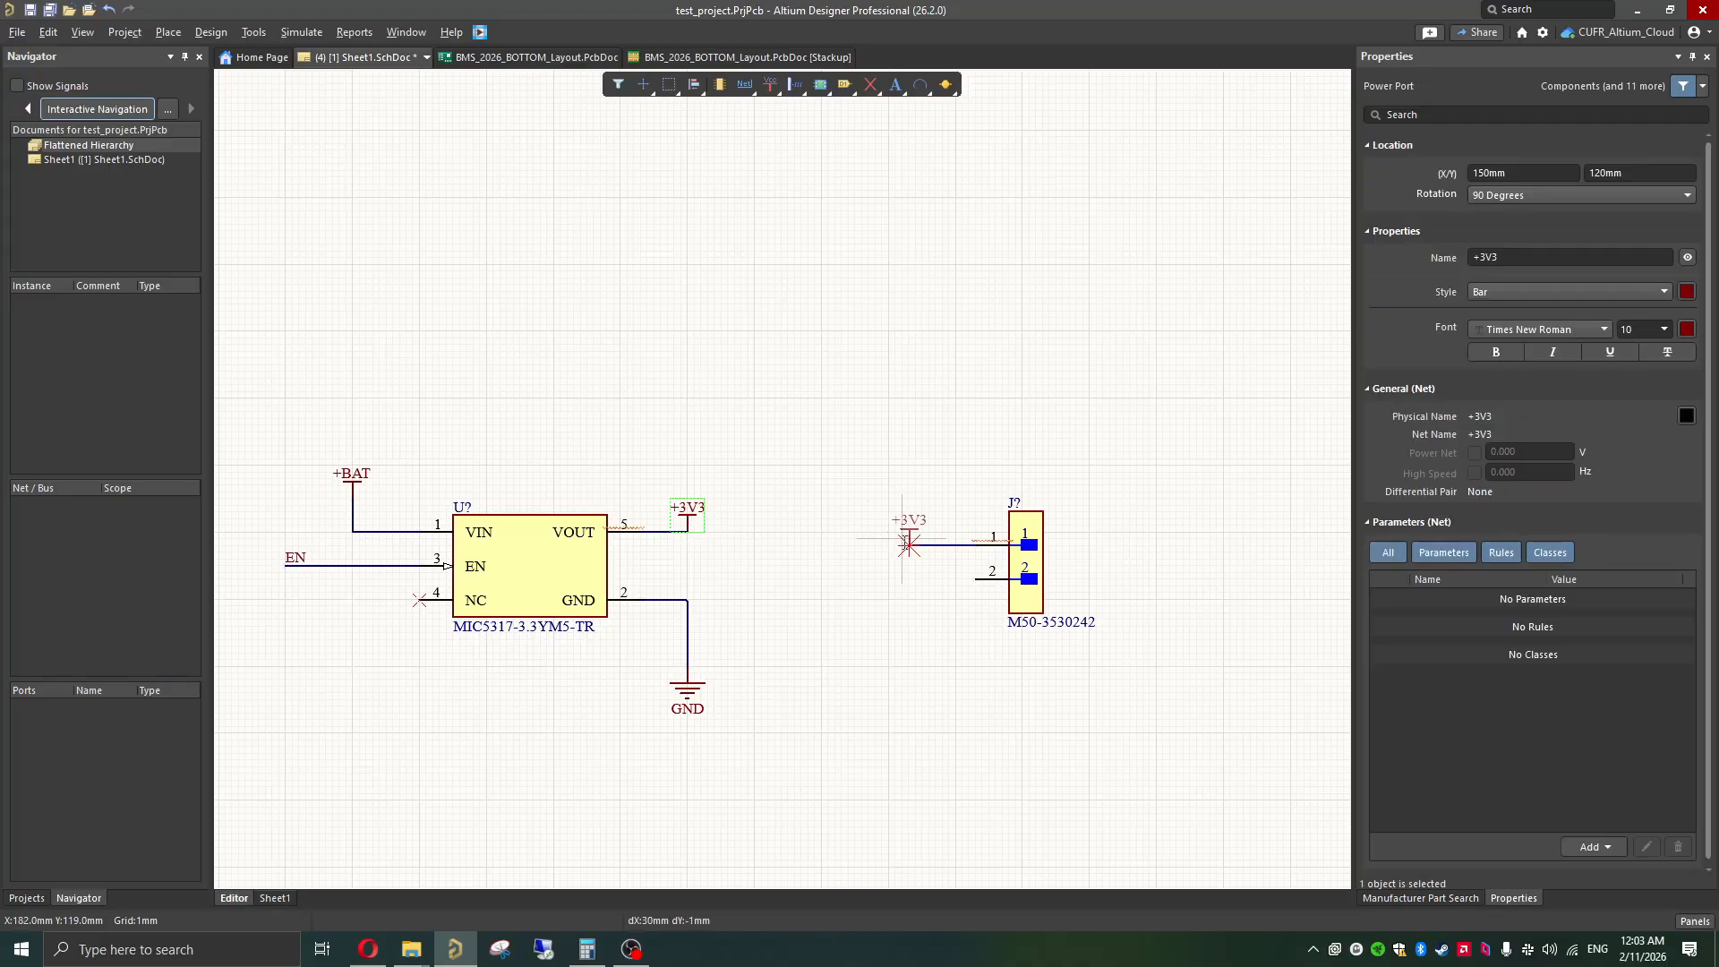
left_click(909, 545)
left_click(770, 532)
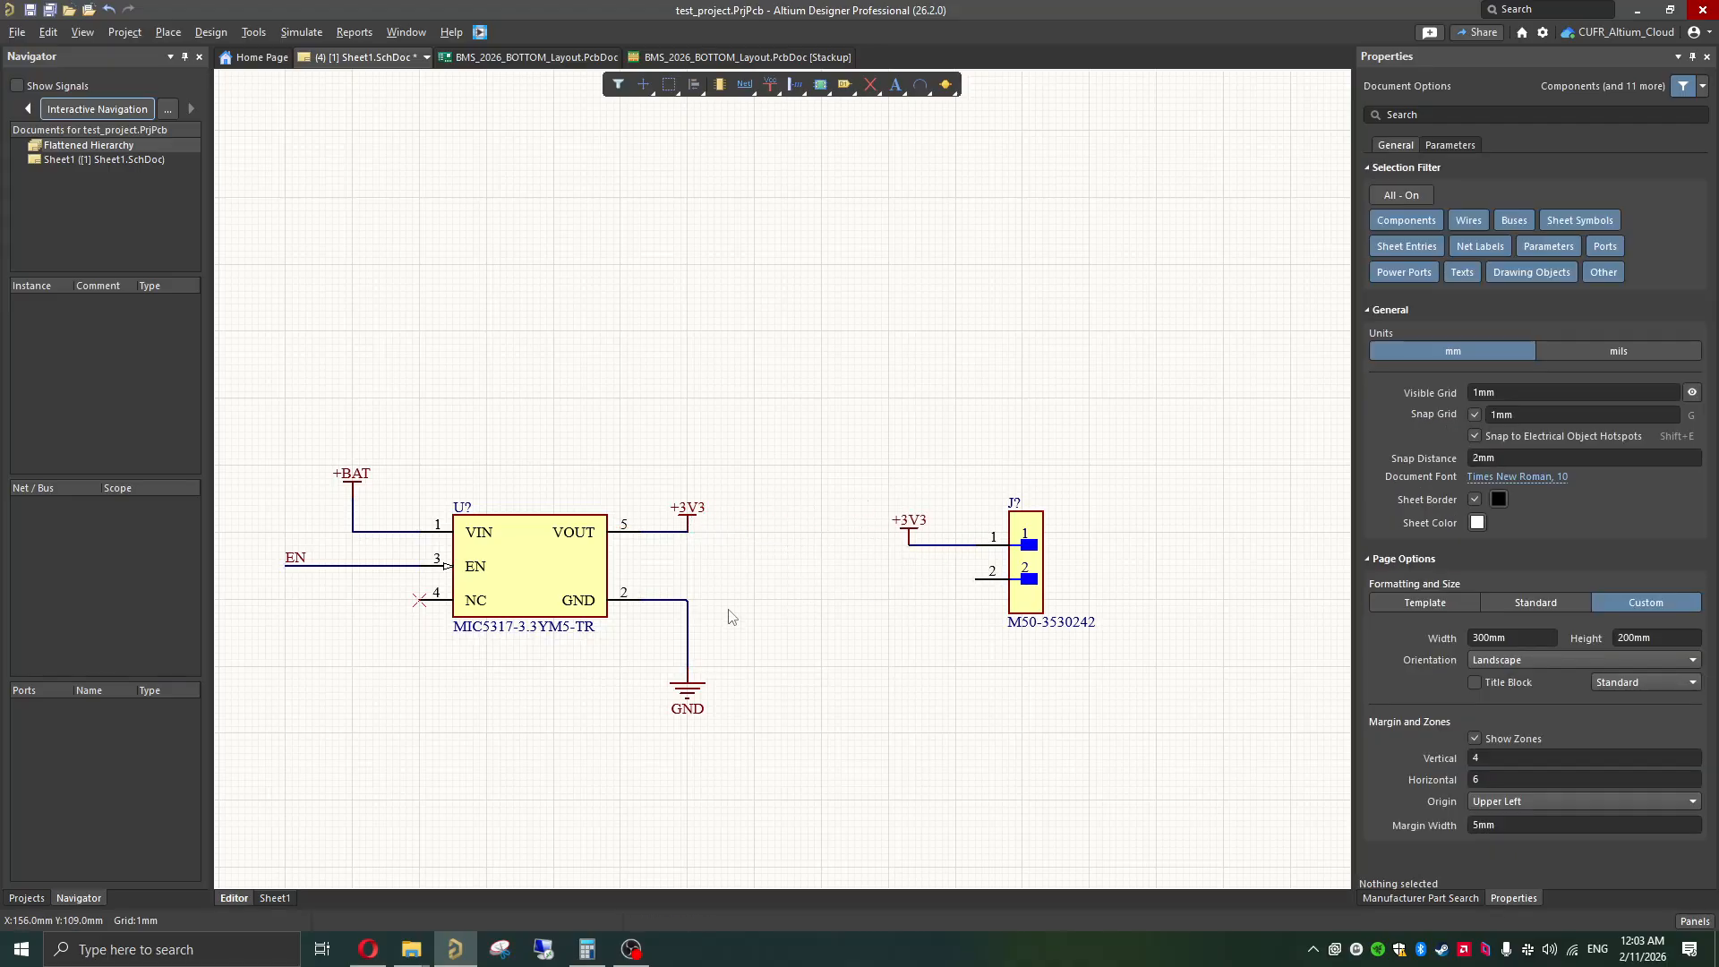
Step: Copy the regulator's GND power port and place the copy below the free end of the M50-3530242 header's pin 1 wire
left_click(698, 687)
key("ctrl+c")
key("ctrl+v")
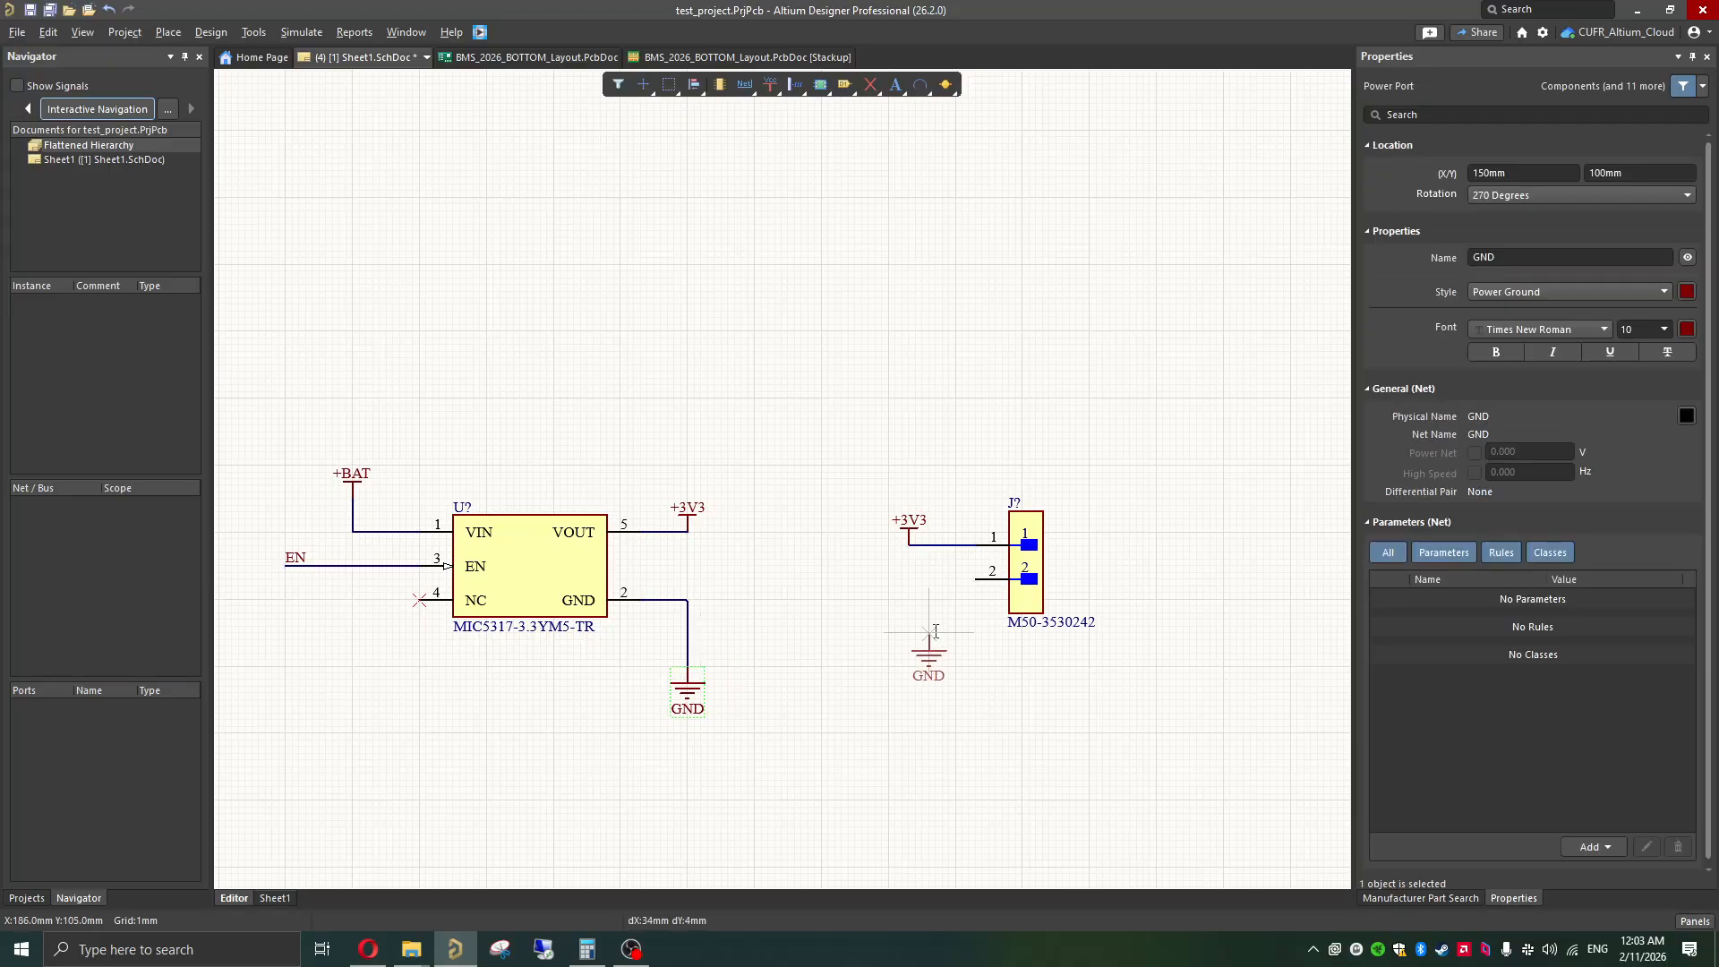
left_click(909, 598)
Step: Wire the copied GND power port to pin 2 of the M50-3530242 header with one right-angle bend
key("ctrl+w")
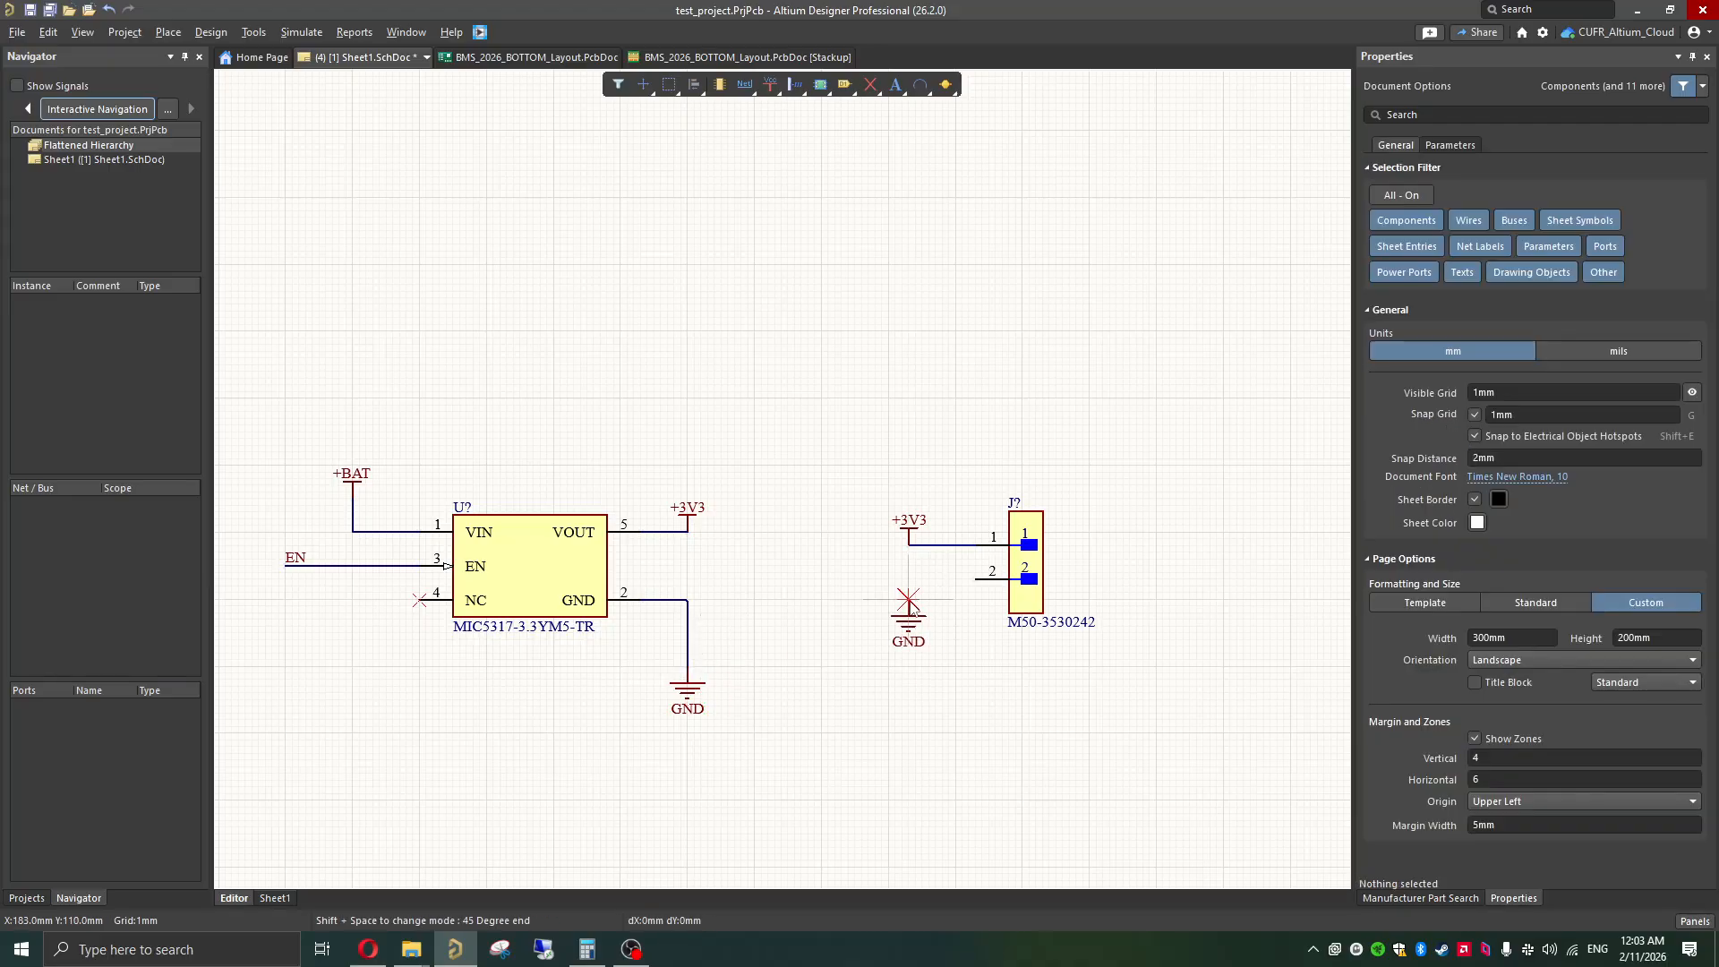
left_click(909, 579)
left_click(976, 579)
key("Escape")
left_click(974, 654)
scroll(942, 627, "down", 4, "ctrl")
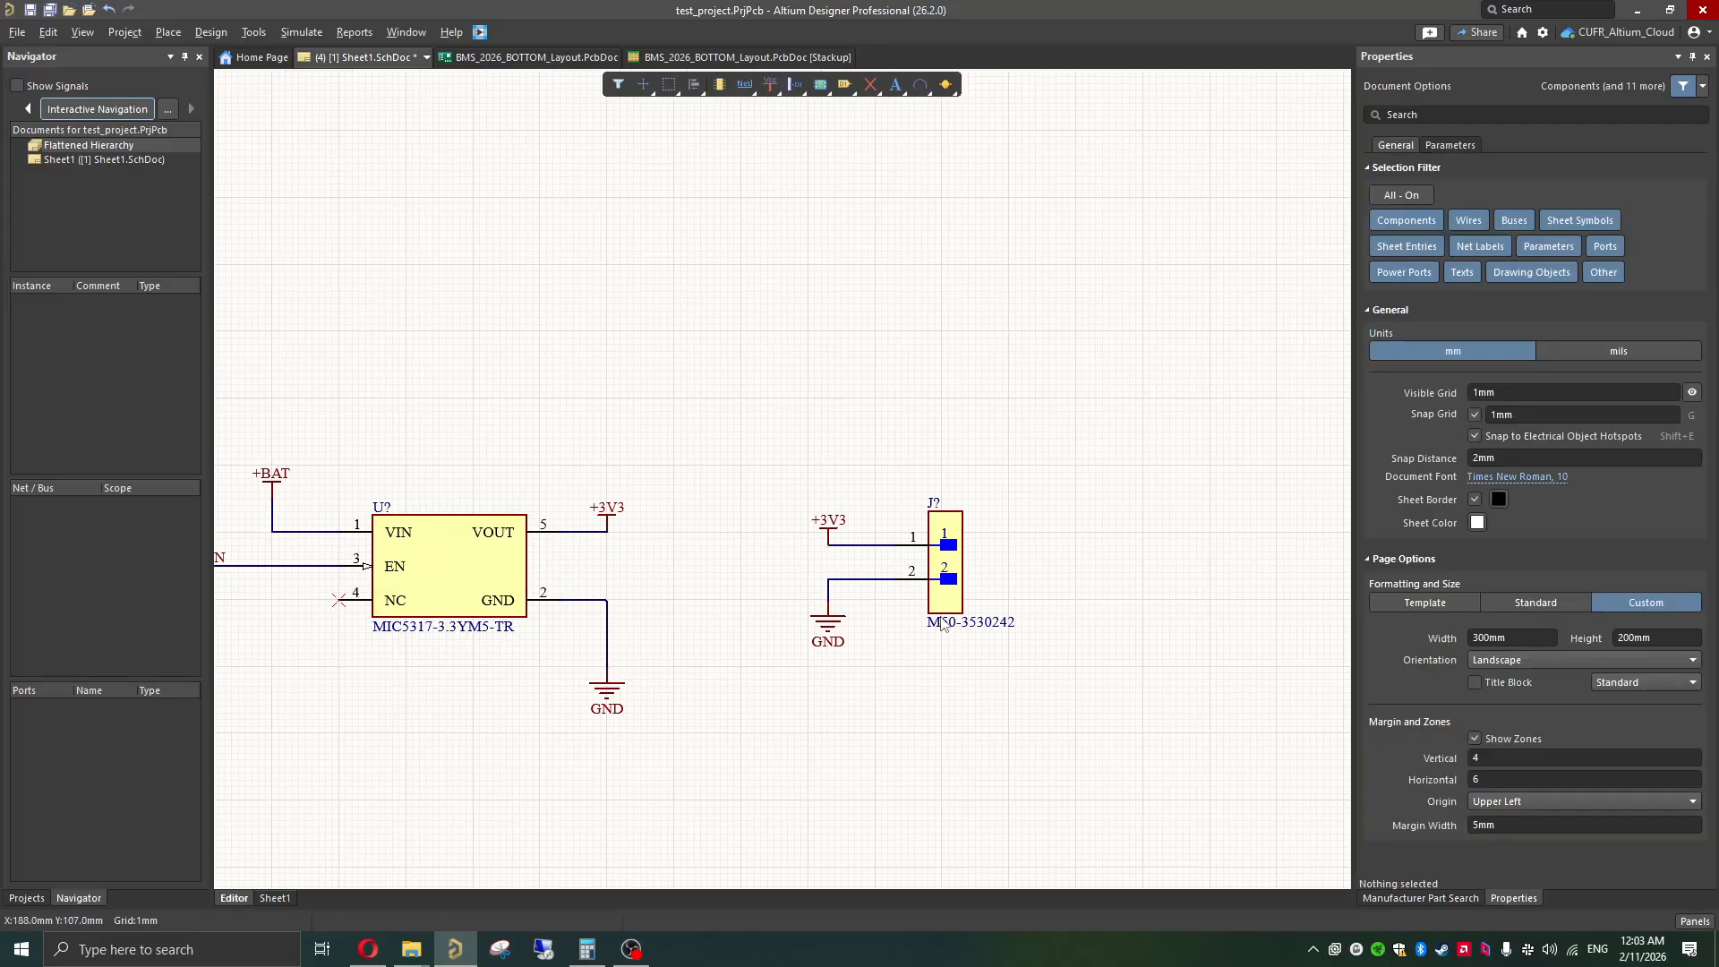
Step: Inspect the footprint previews of the M50-3530242 header, the PHF-103-01-L-S-001 connector and the MIC5317 regulator, then close the component properties
scroll(922, 700, "down", 3)
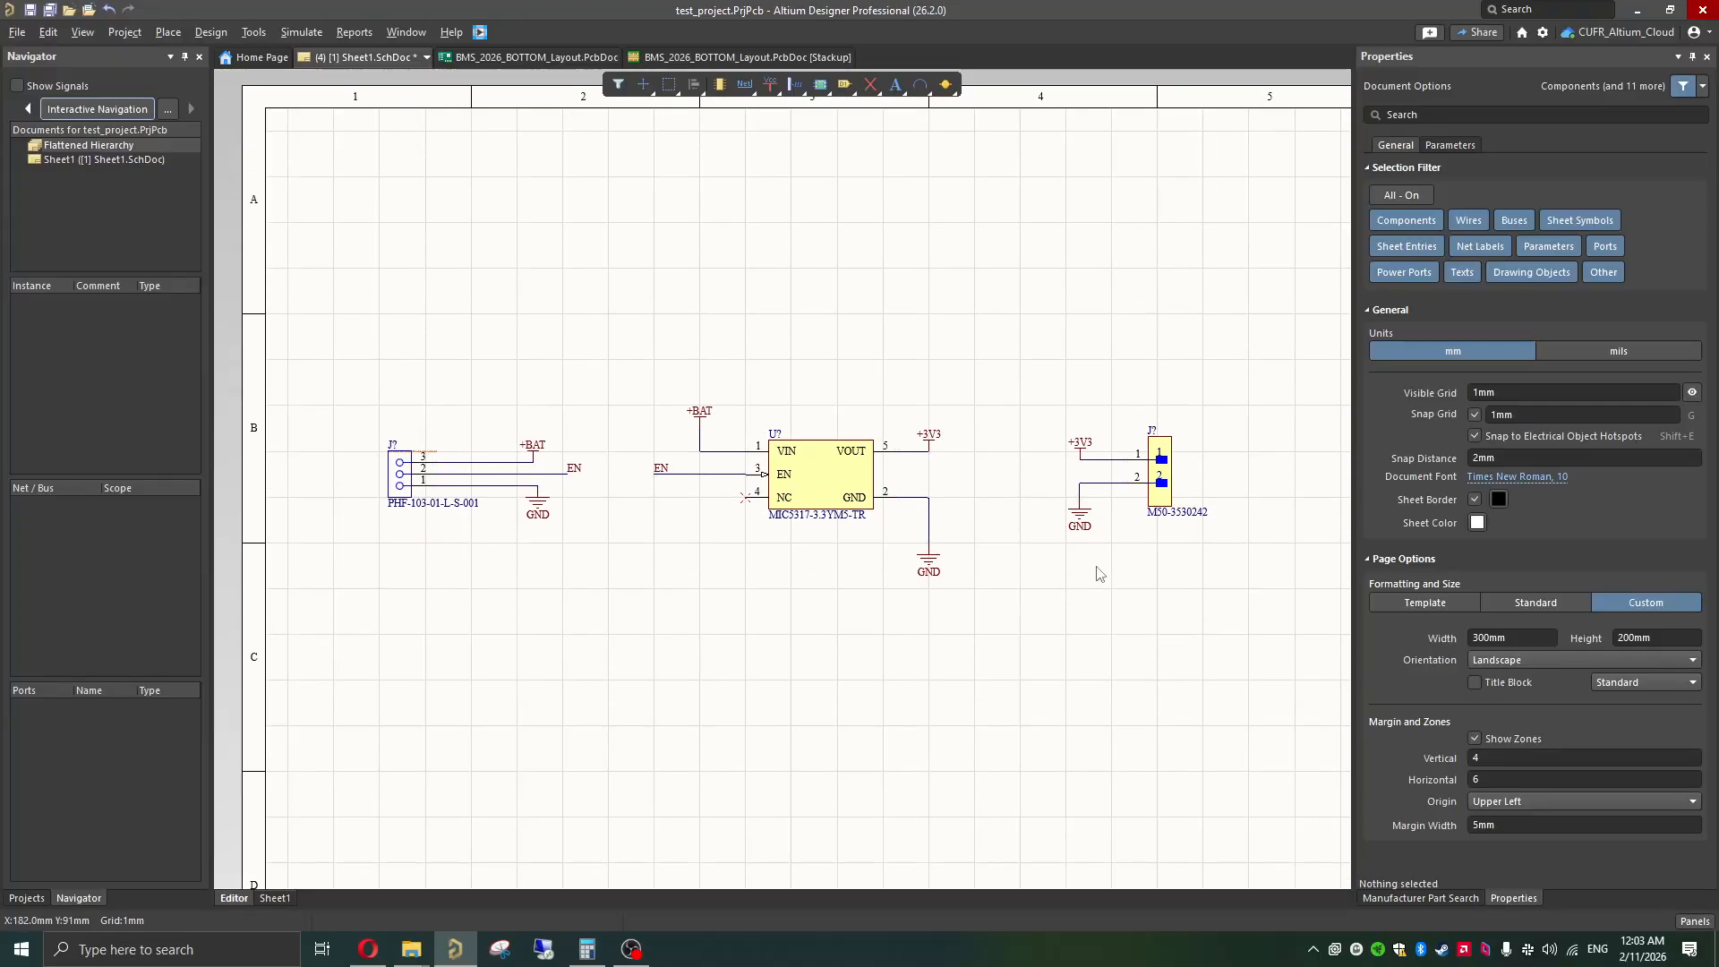
left_click(1161, 479)
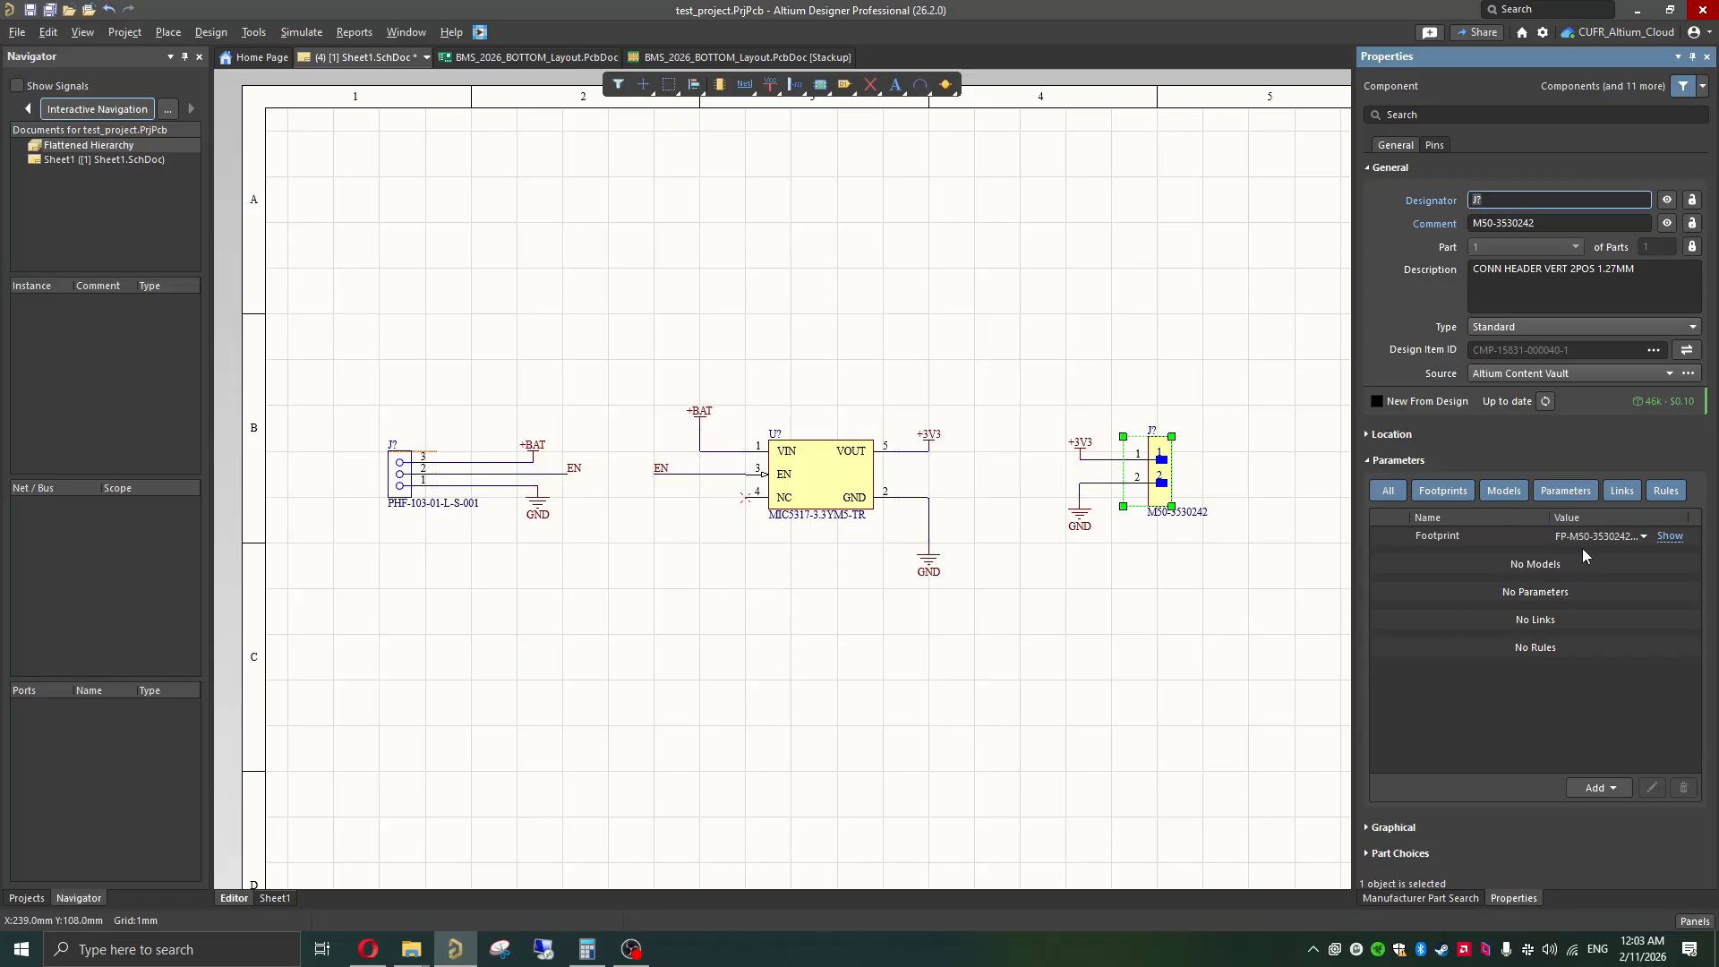
left_click(1665, 537)
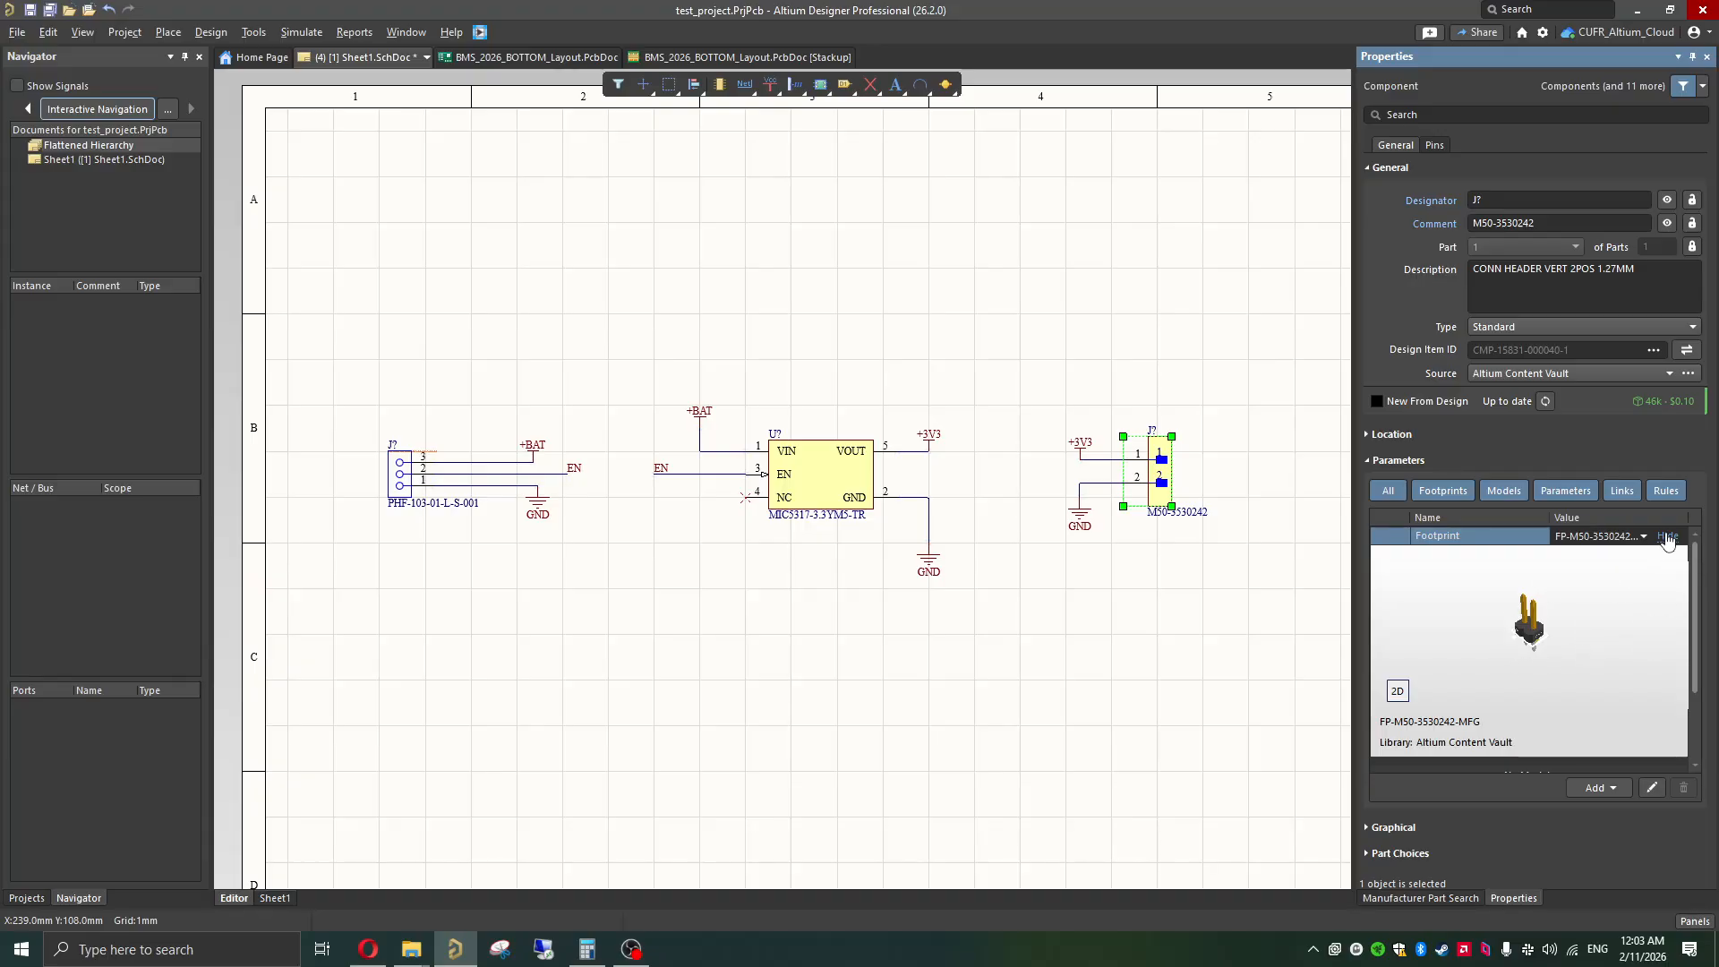
left_click(400, 475)
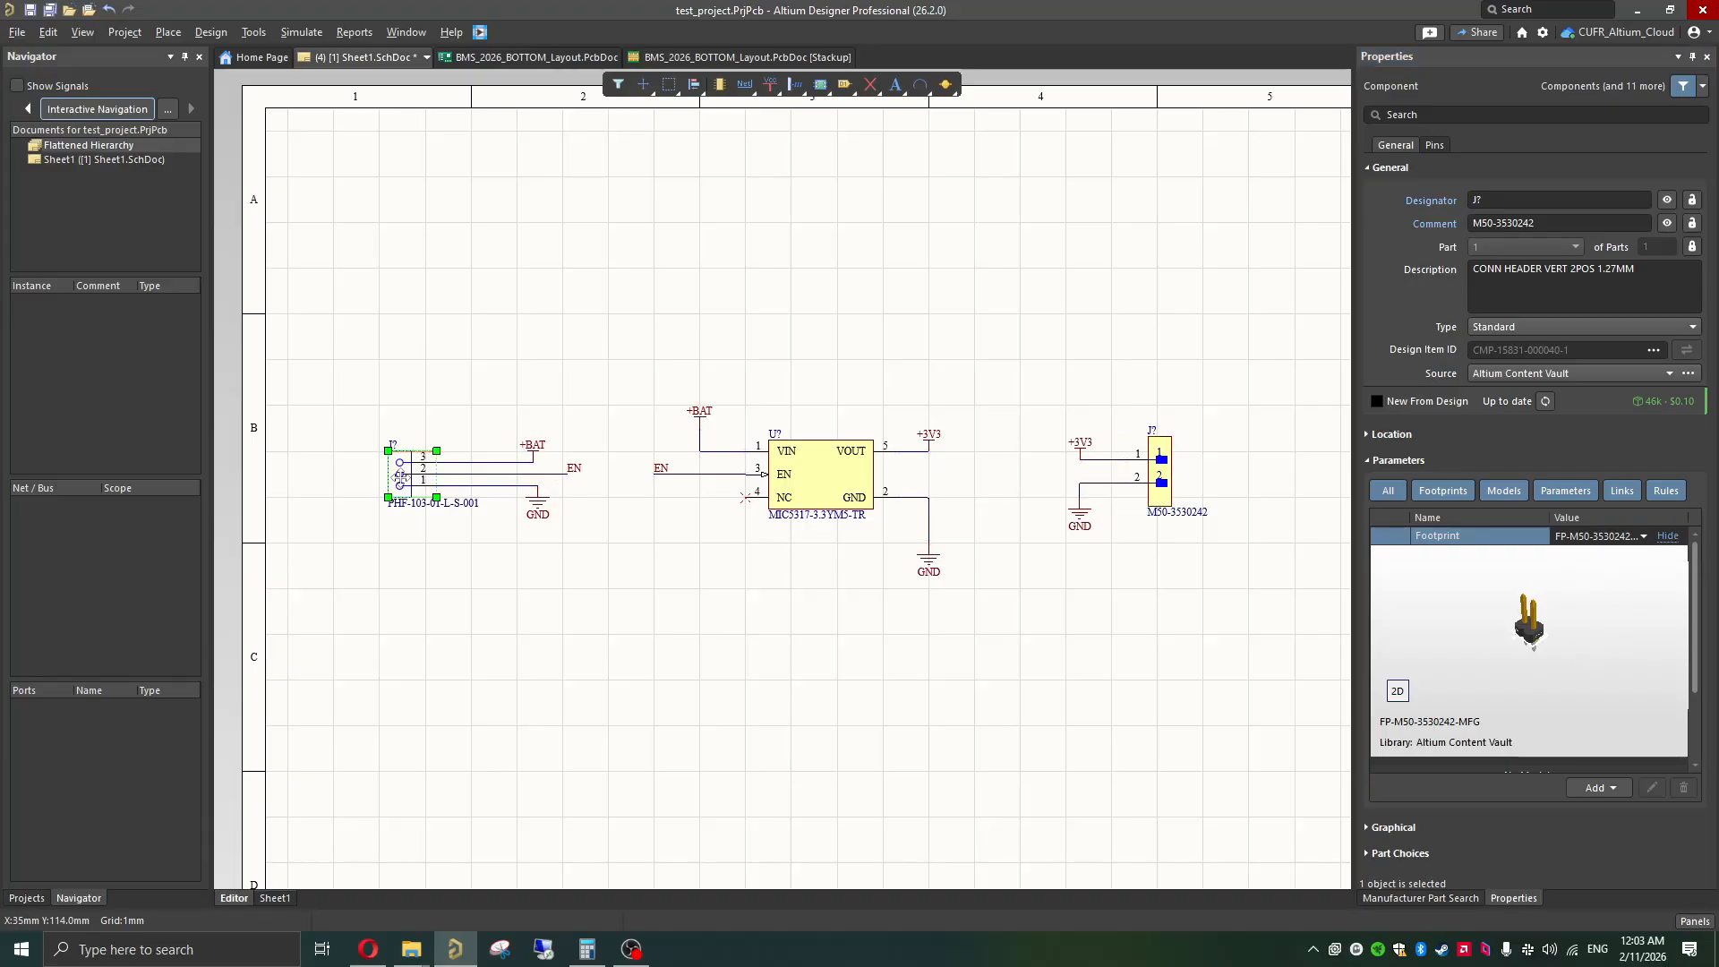
left_click(820, 474)
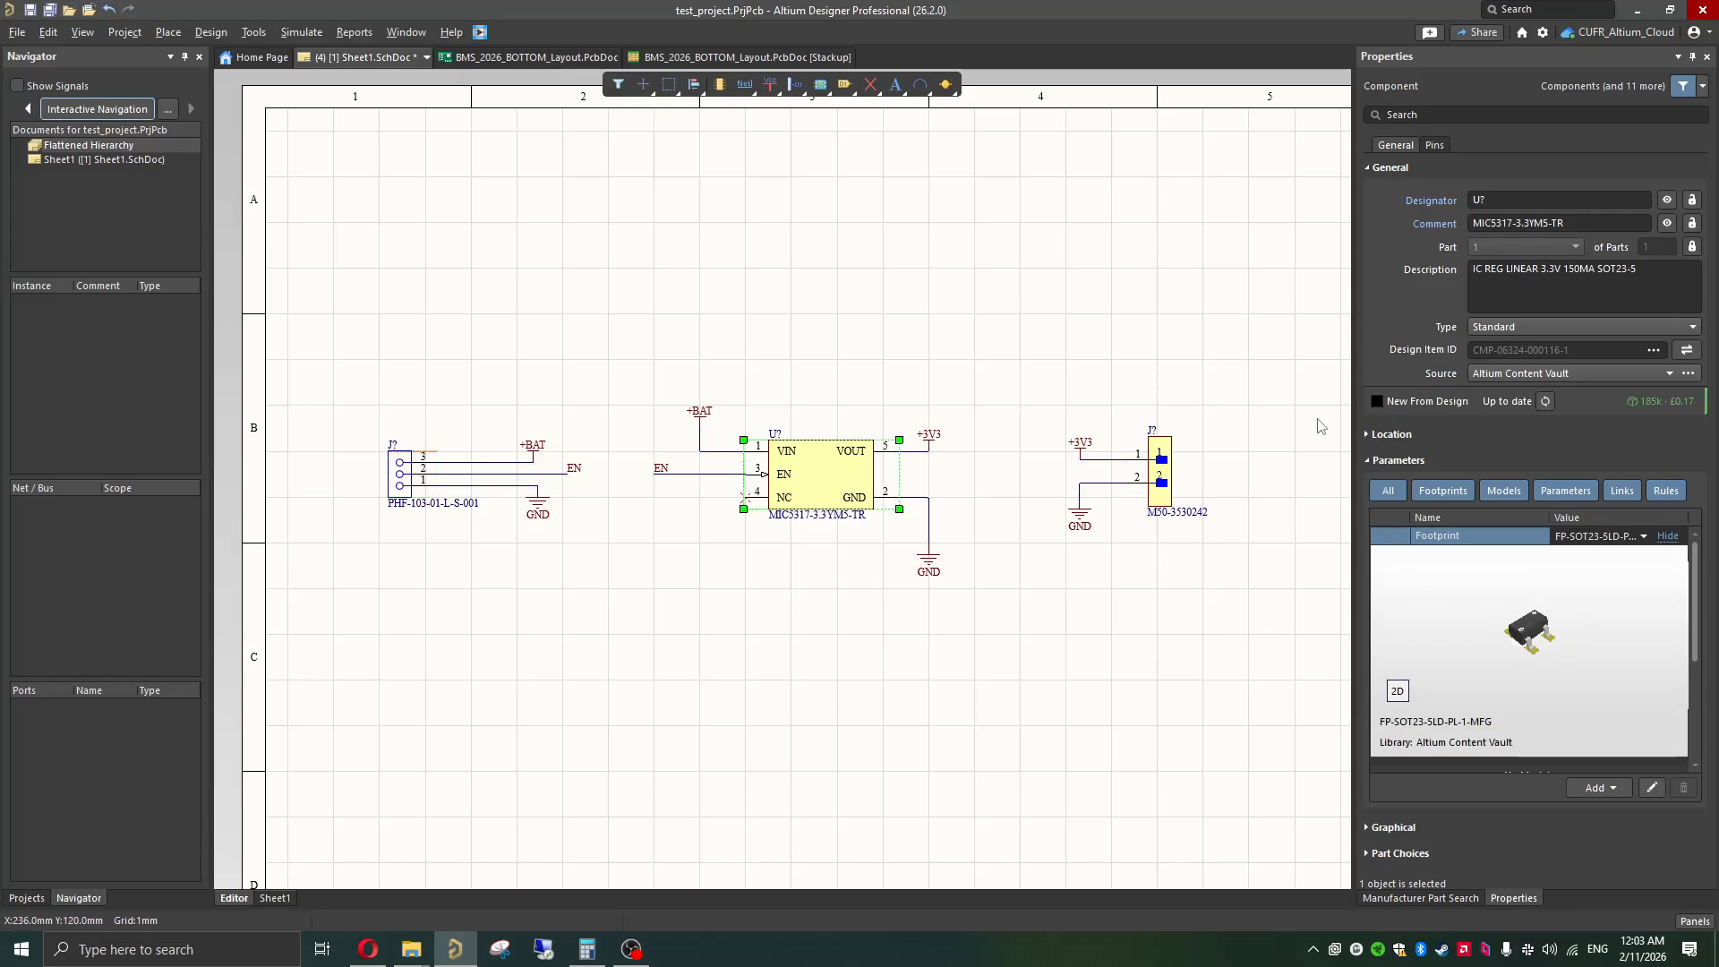
left_click(1706, 58)
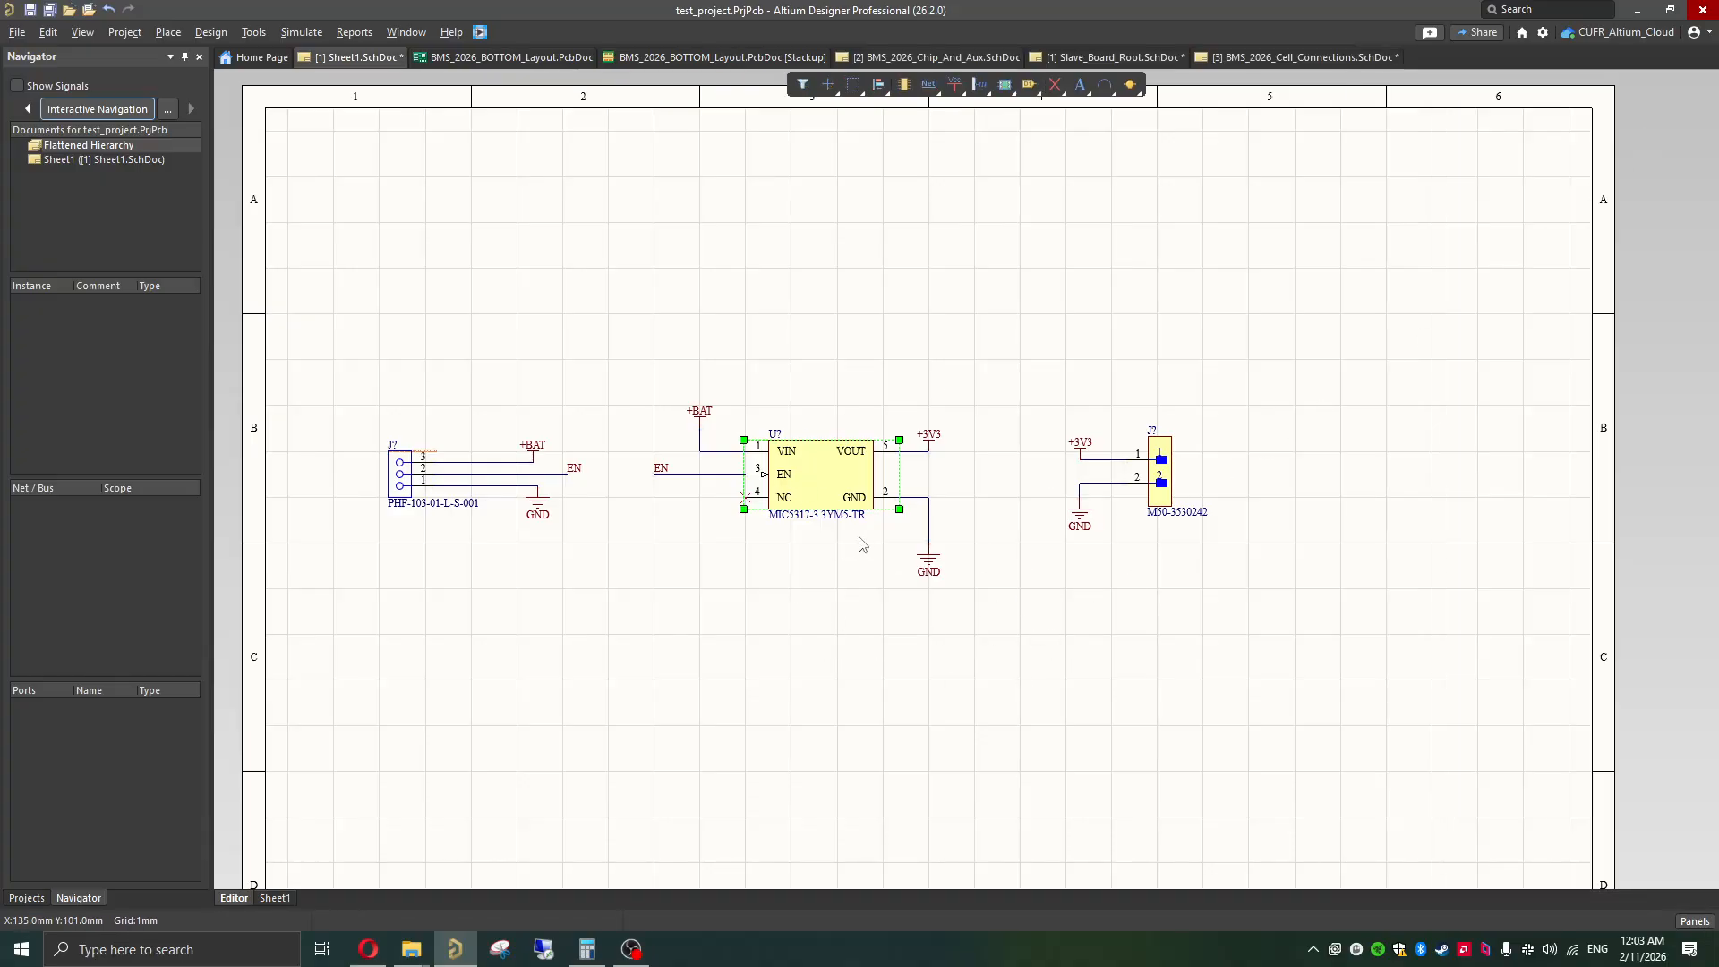
Step: Move the M50-3530242 header with its wires and power ports away from the regulator, near the sheet's right border
scroll(840, 562, "up", 1, "ctrl")
scroll(840, 562, "down", 1, "ctrl")
left_click(1002, 411)
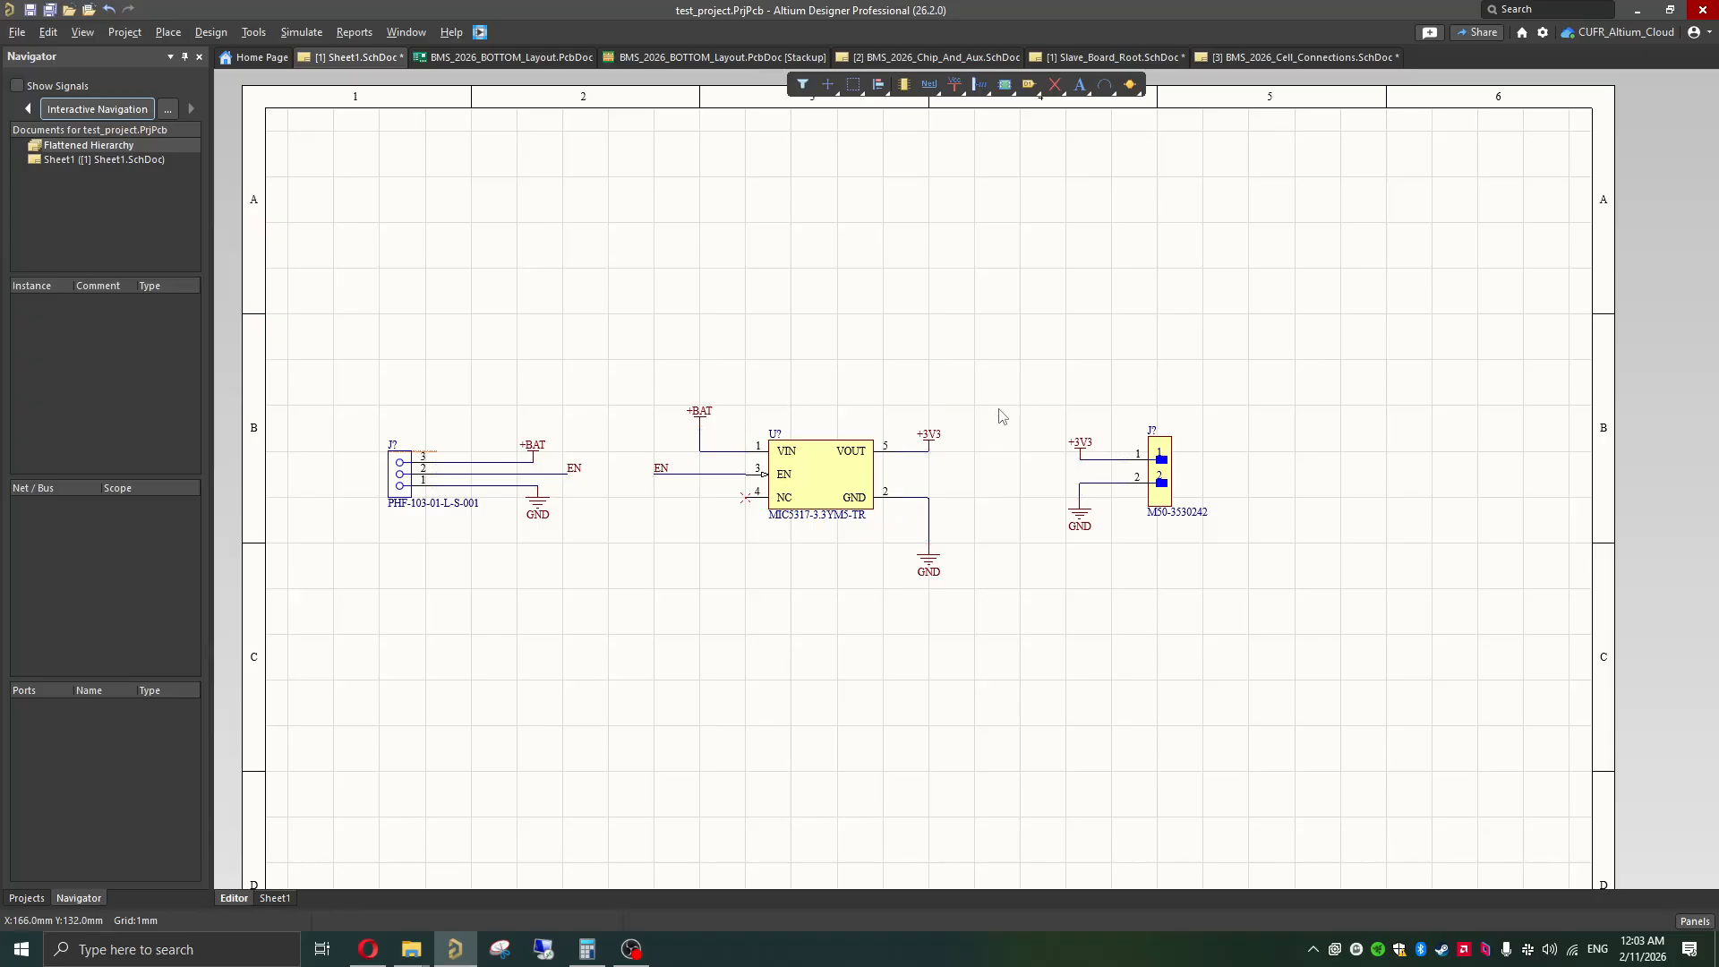
left_click_drag(1229, 411, 997, 600)
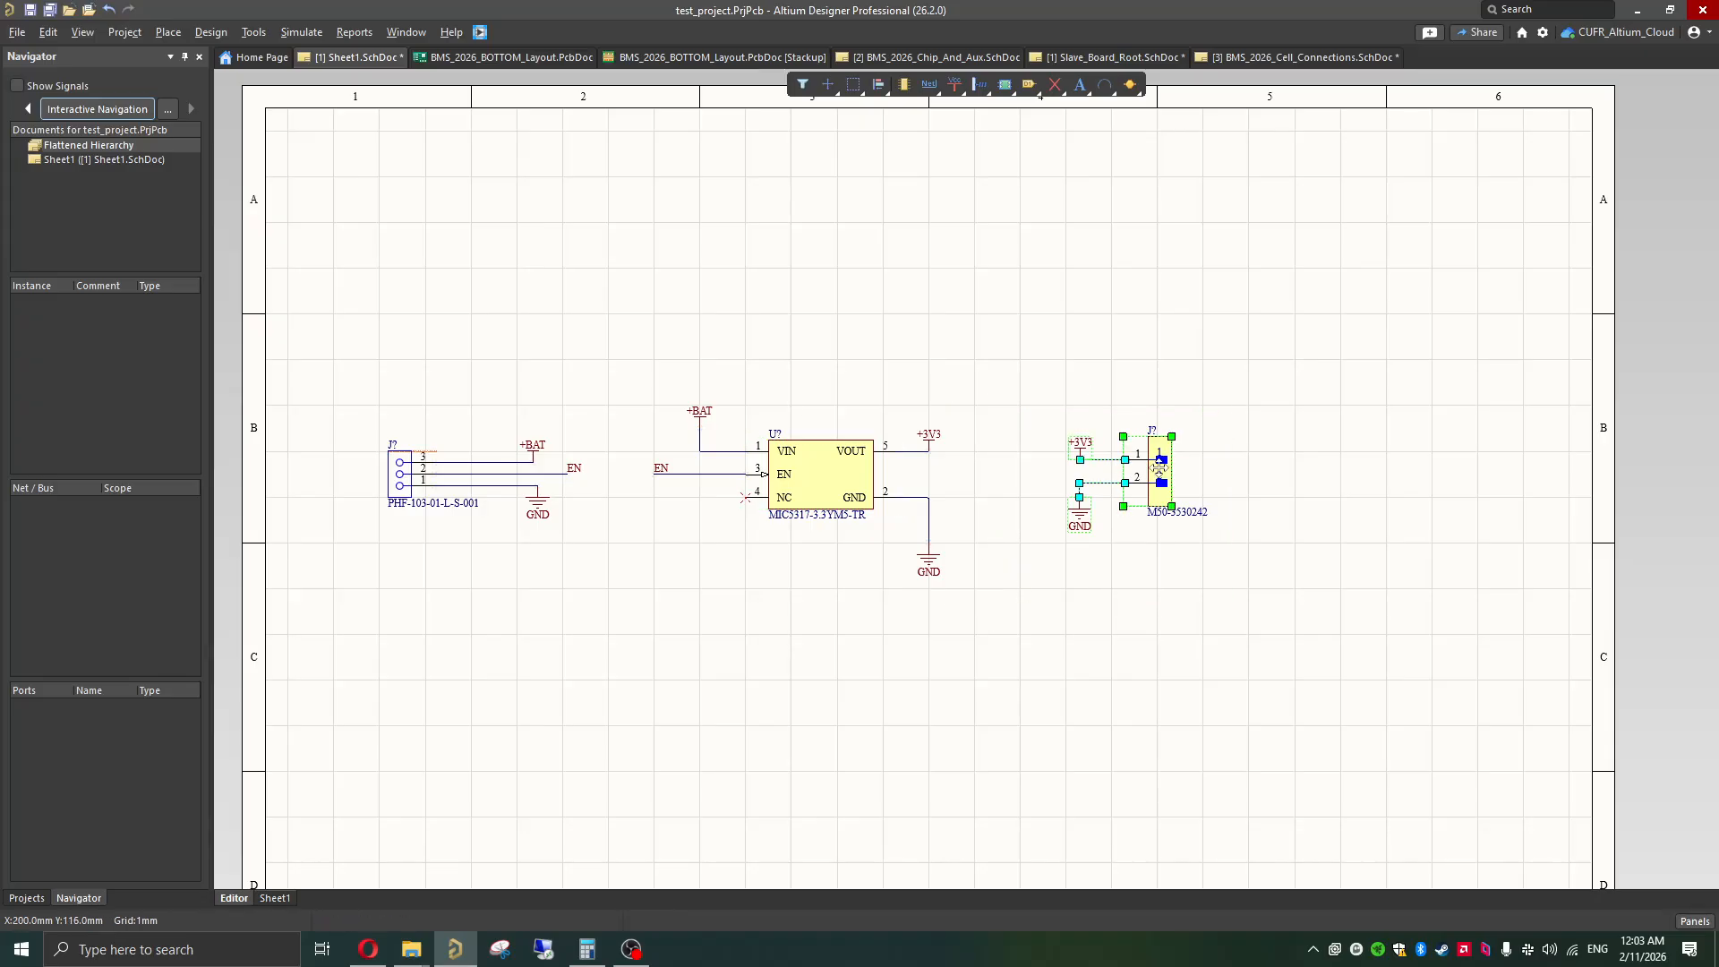
left_click_drag(1127, 463, 1434, 477)
Step: Shift the regulator circuit towards the header and the three-pin connector circuit towards the sheet's left border to open space between them
left_click_drag(1044, 382, 667, 684)
left_click_drag(766, 525, 871, 529)
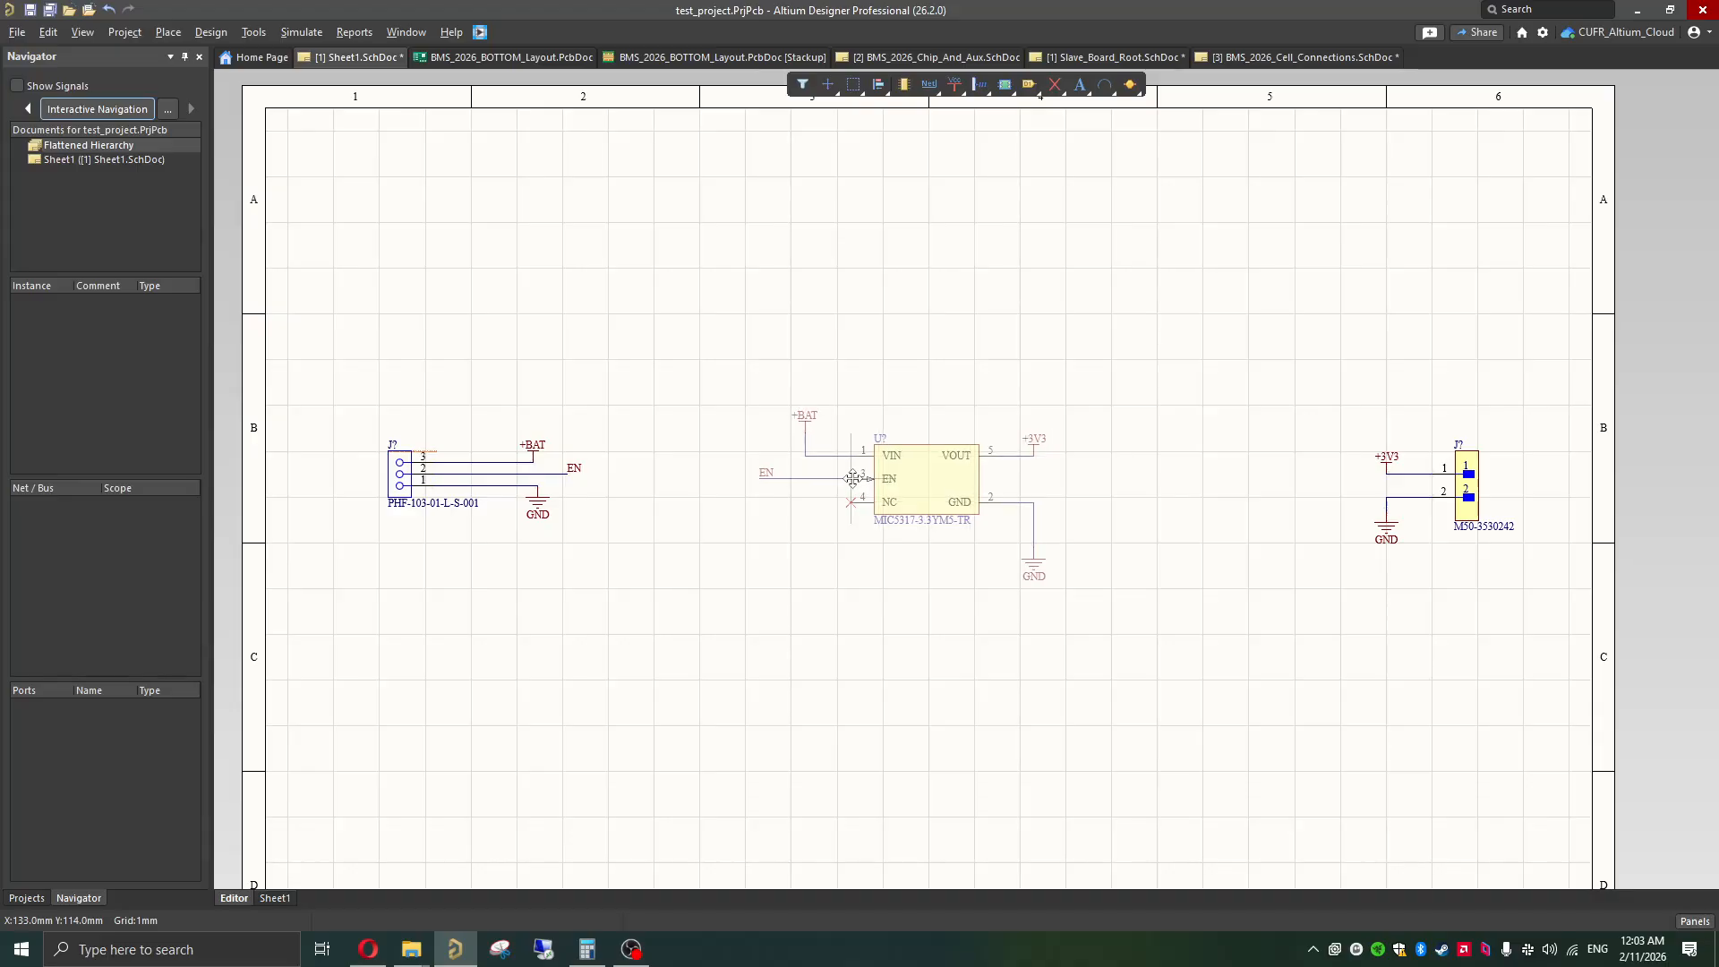
left_click_drag(611, 413, 342, 573)
left_click_drag(399, 475, 383, 475)
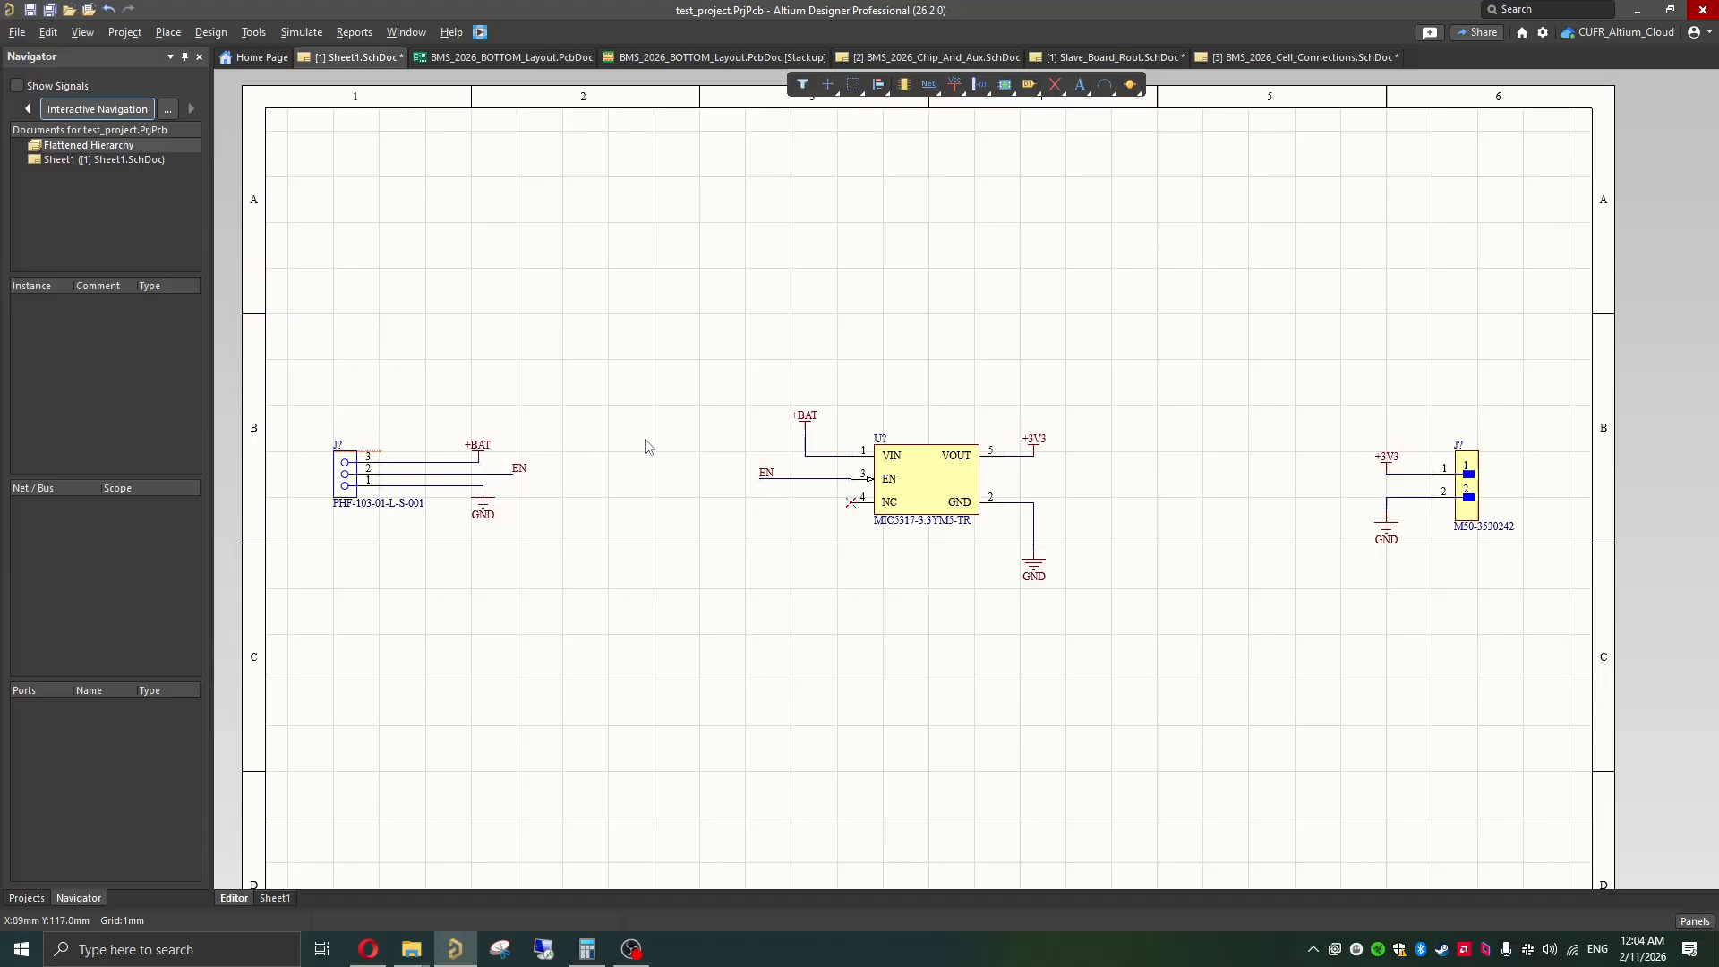
Step: Switch to the browser and check the C1 and C2 capacitor ratings in the MIC5317 datasheet's typical application schematic
left_click(370, 951)
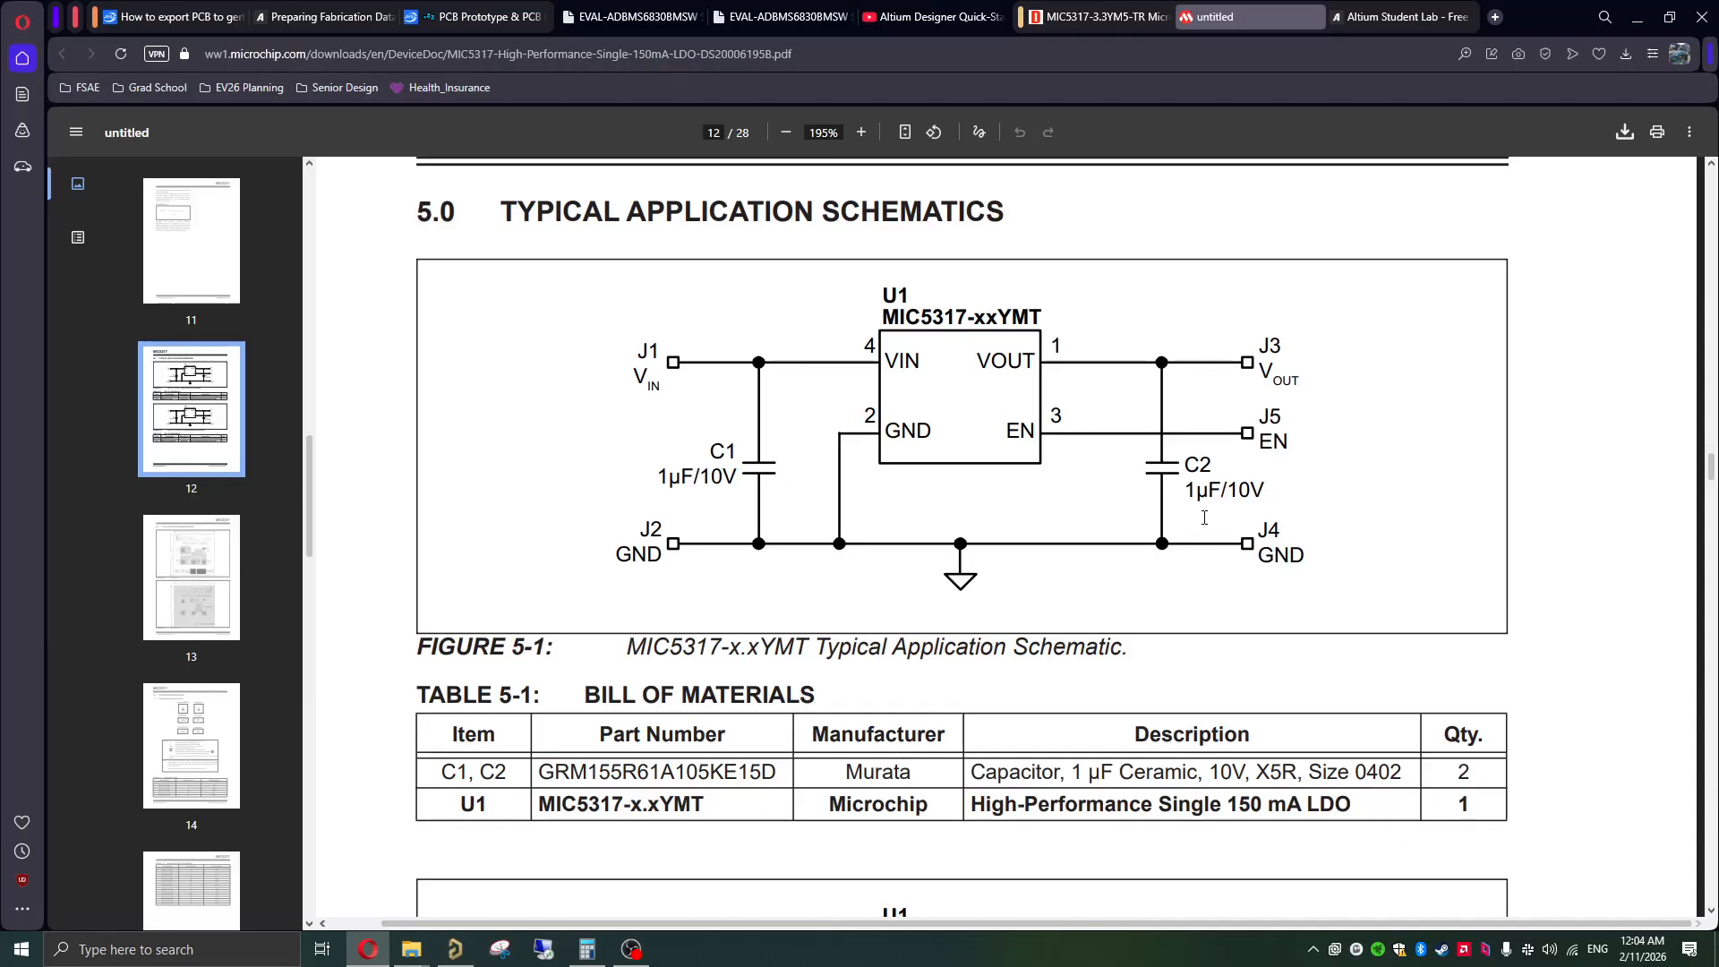
left_click_drag(1187, 490, 1262, 491)
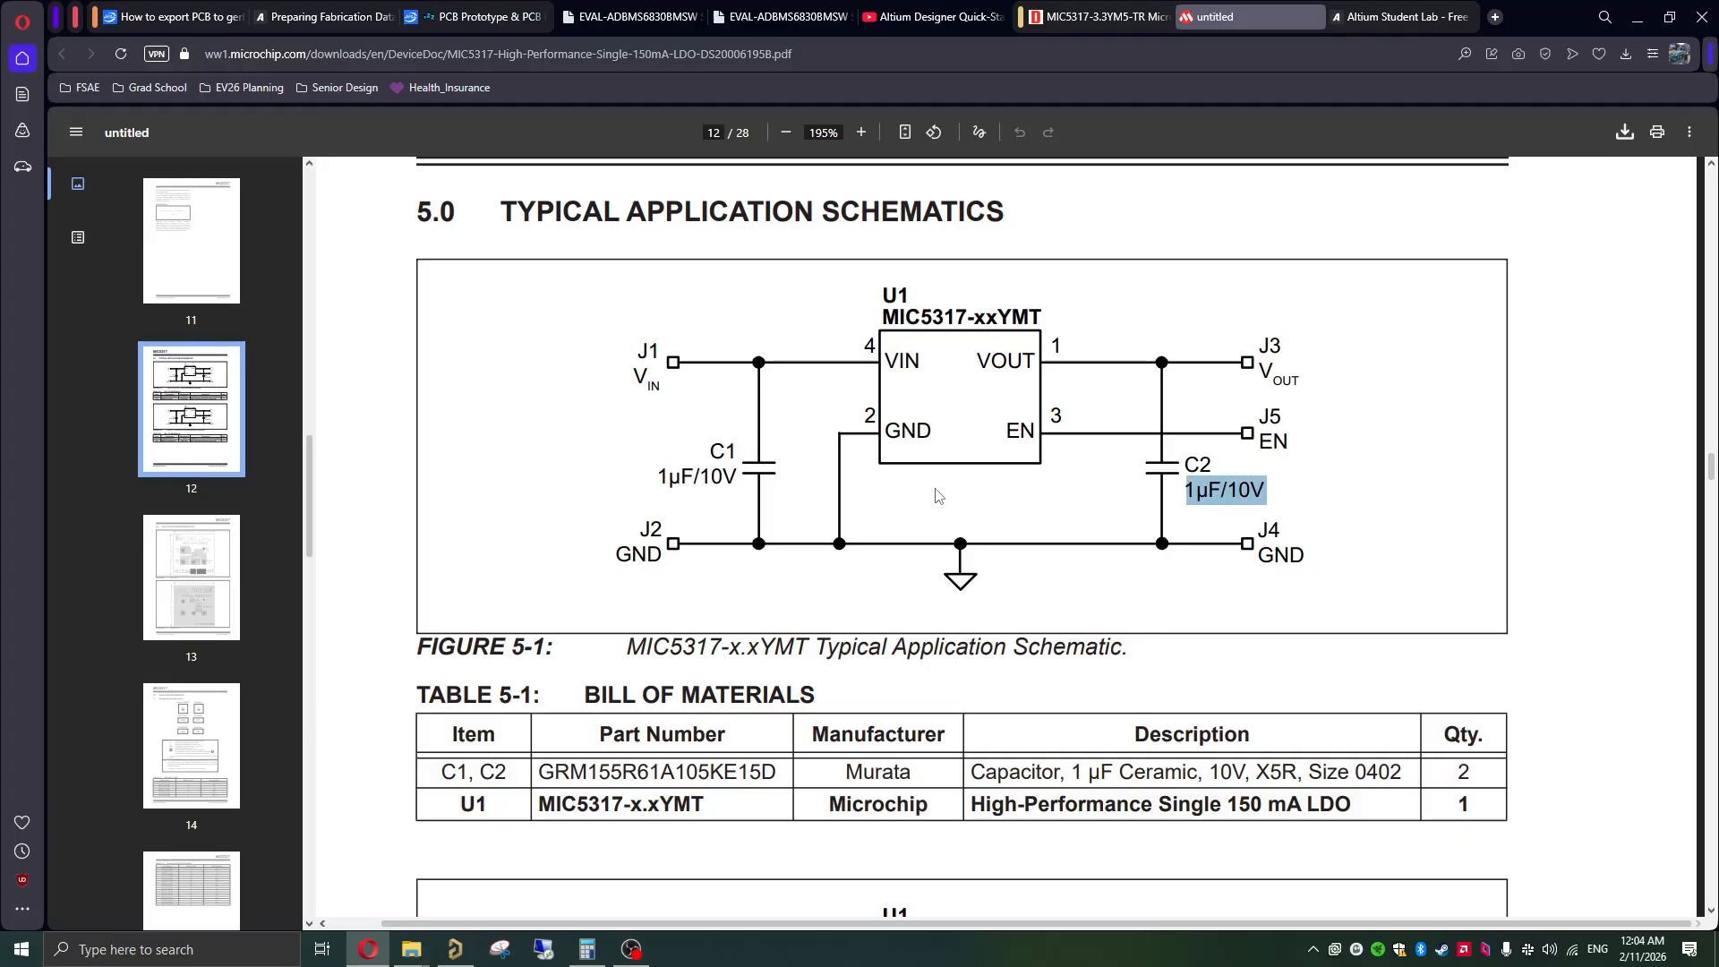
left_click_drag(661, 477, 761, 477)
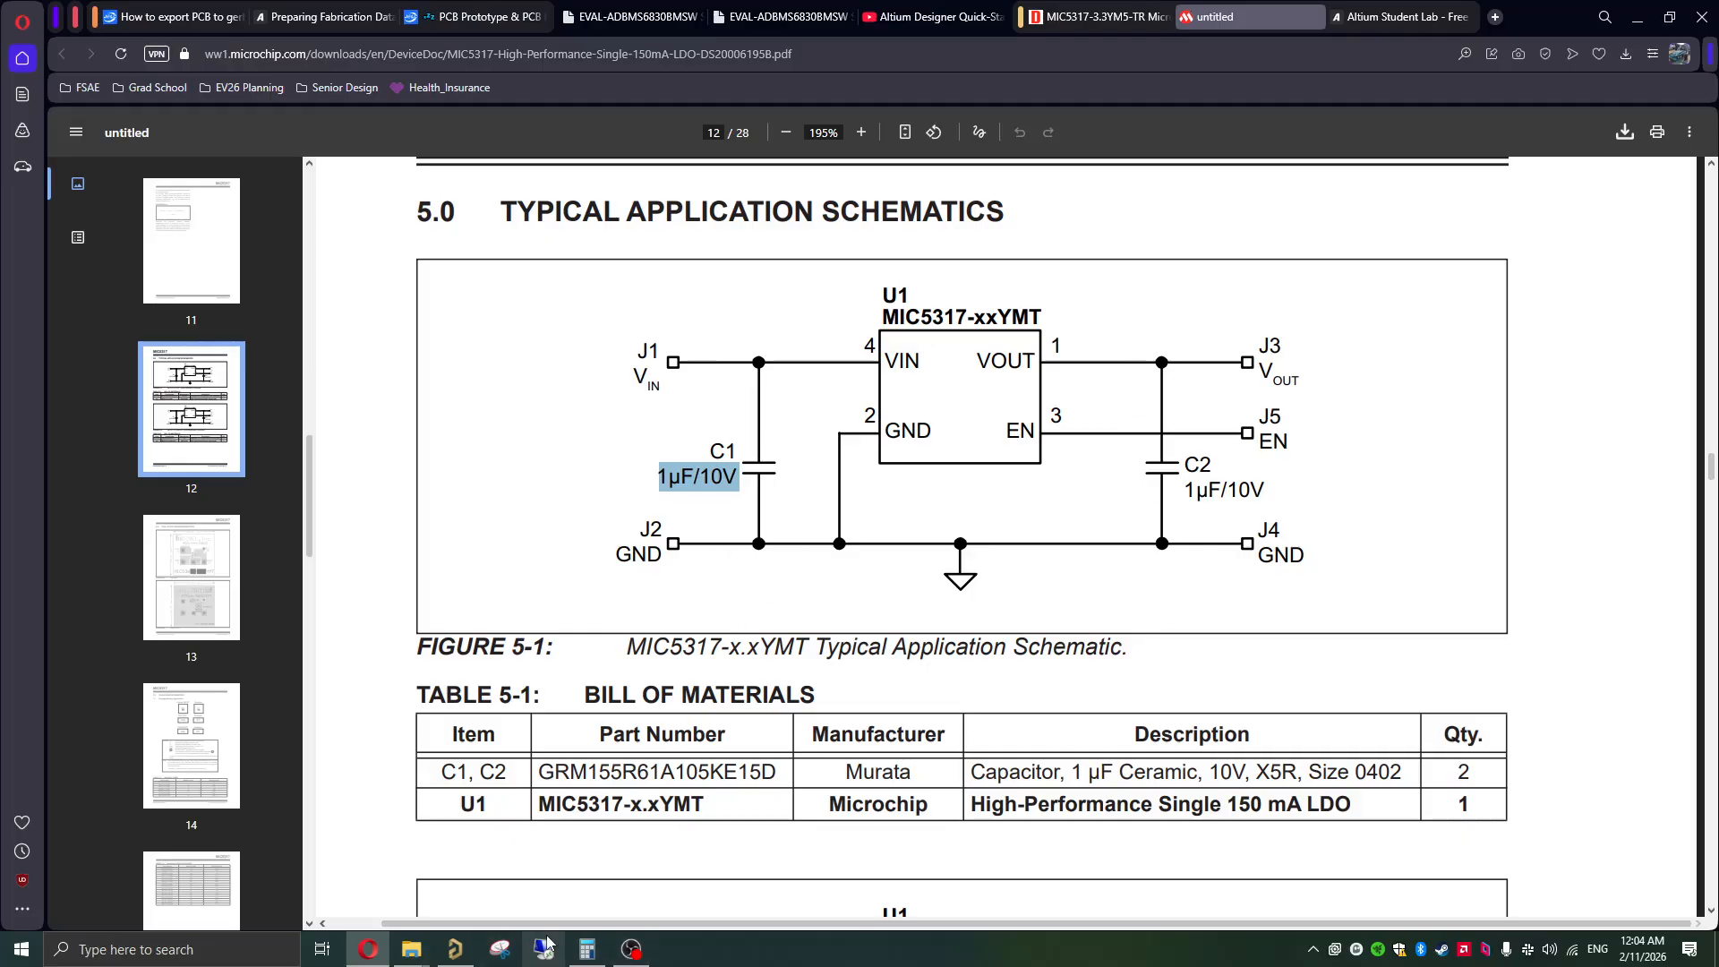
Step: Return to Altium Designer, open Manufacturer Part Search and set its category to Passive Components
left_click(455, 949)
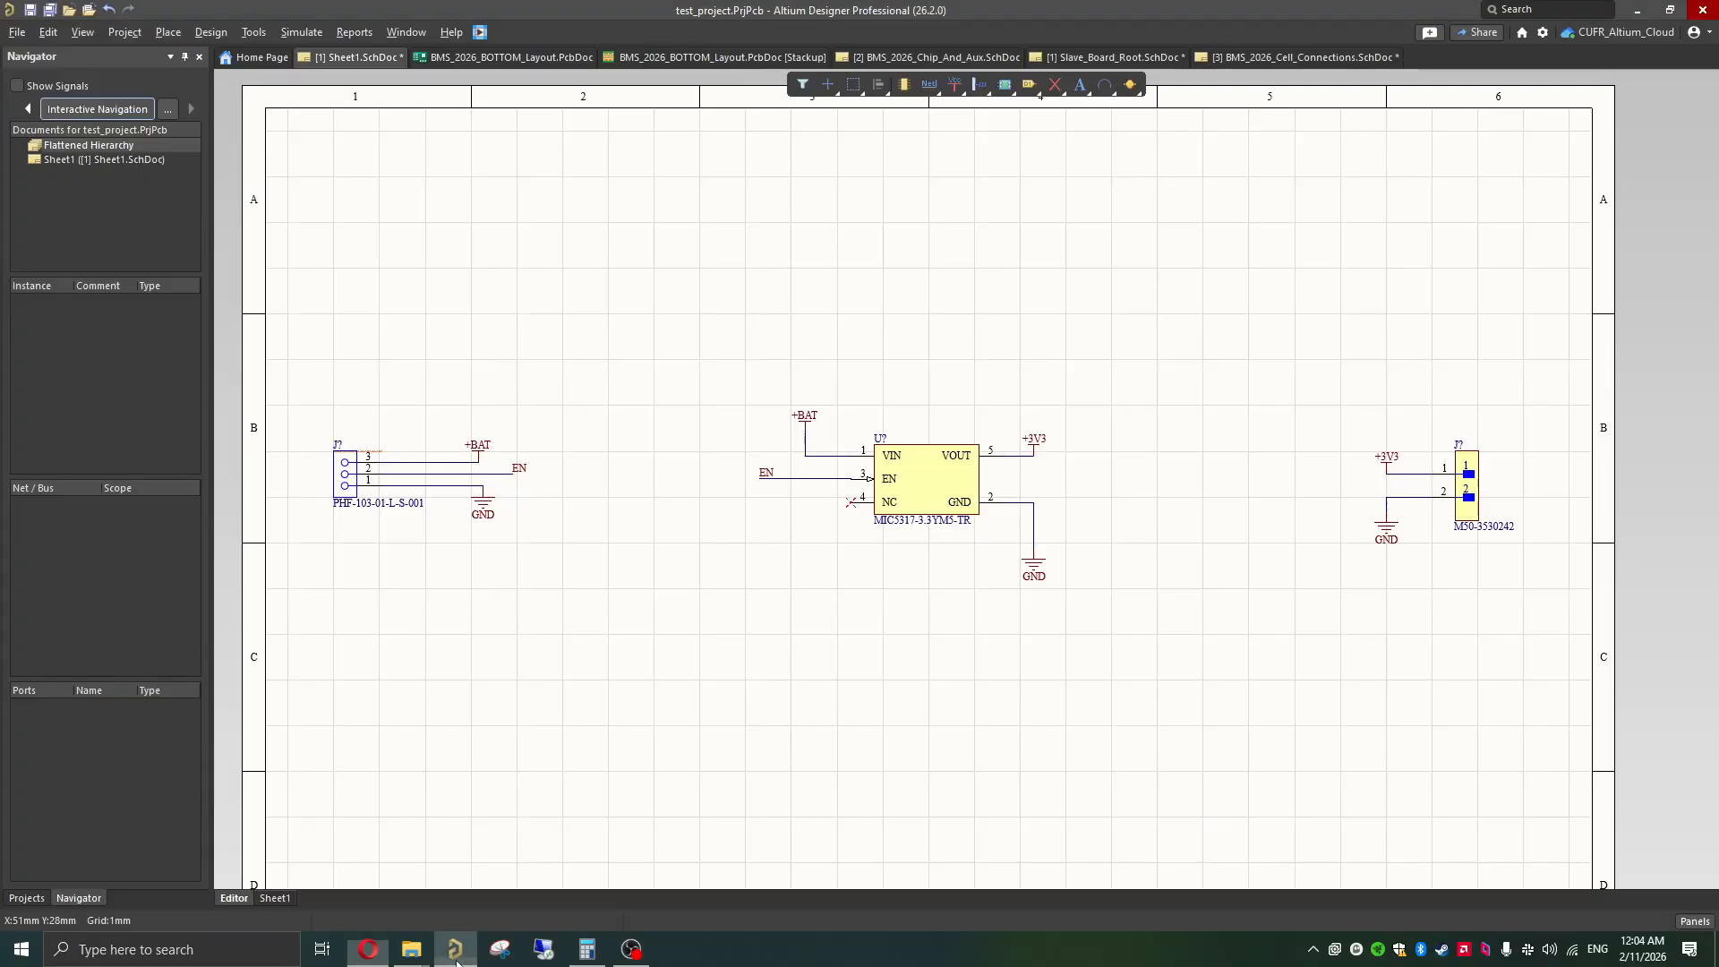
left_click(1695, 919)
left_click(1622, 692)
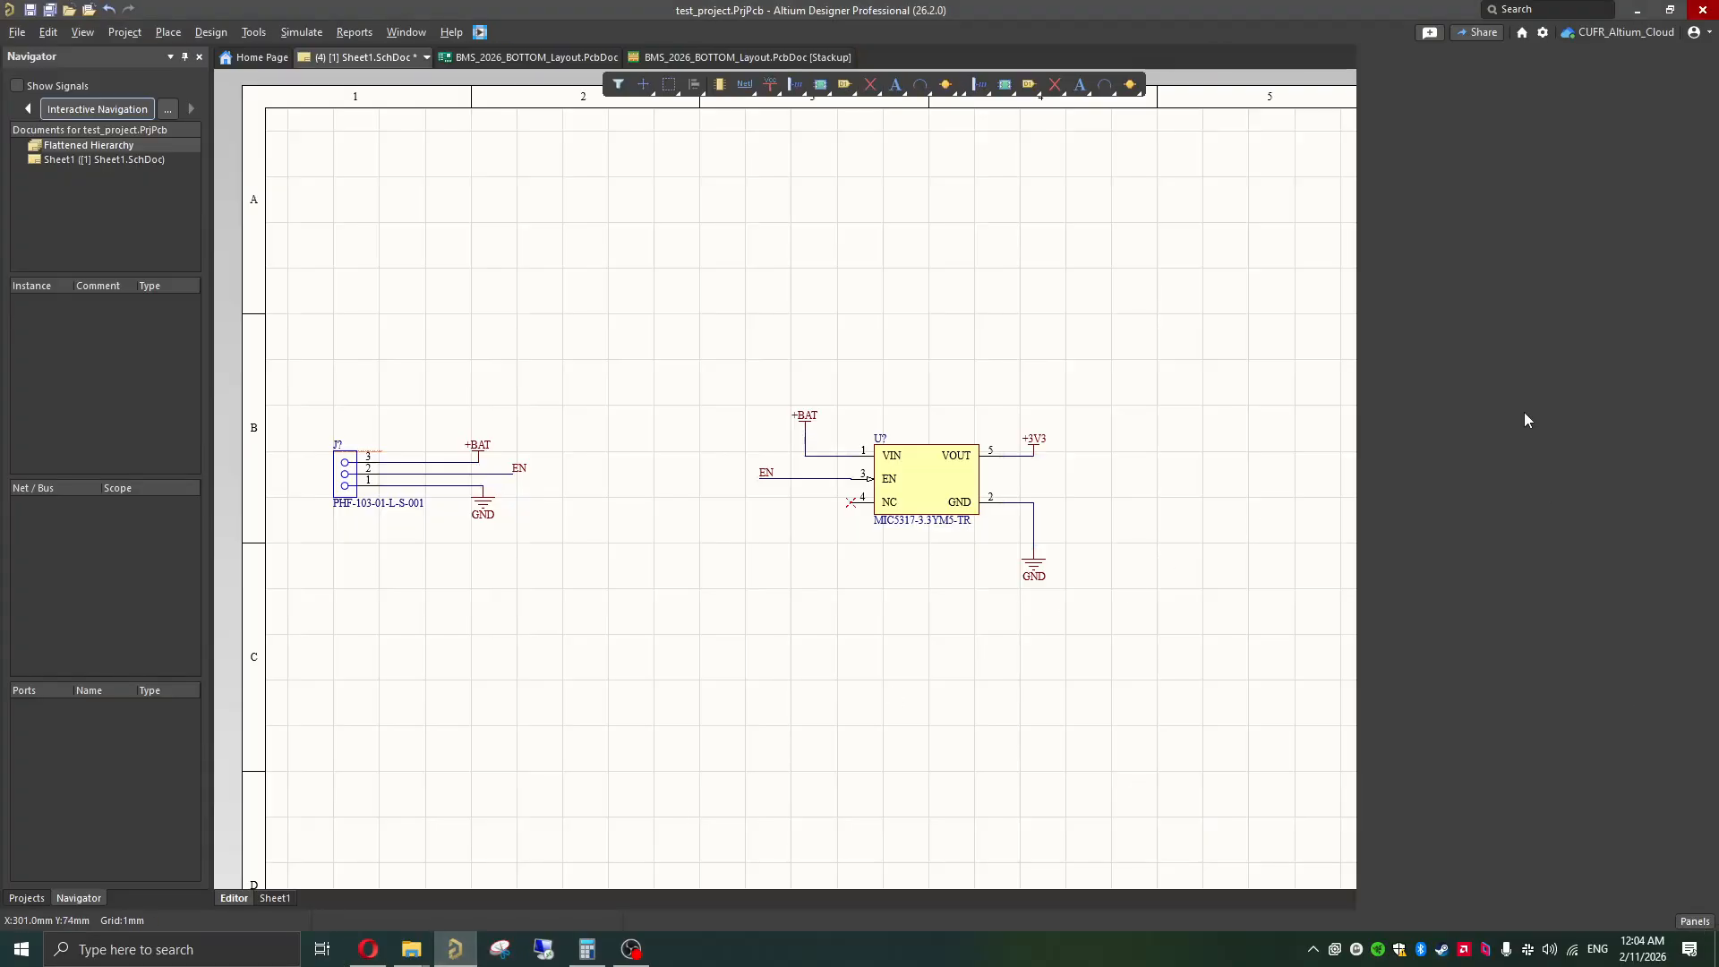
left_click(1445, 142)
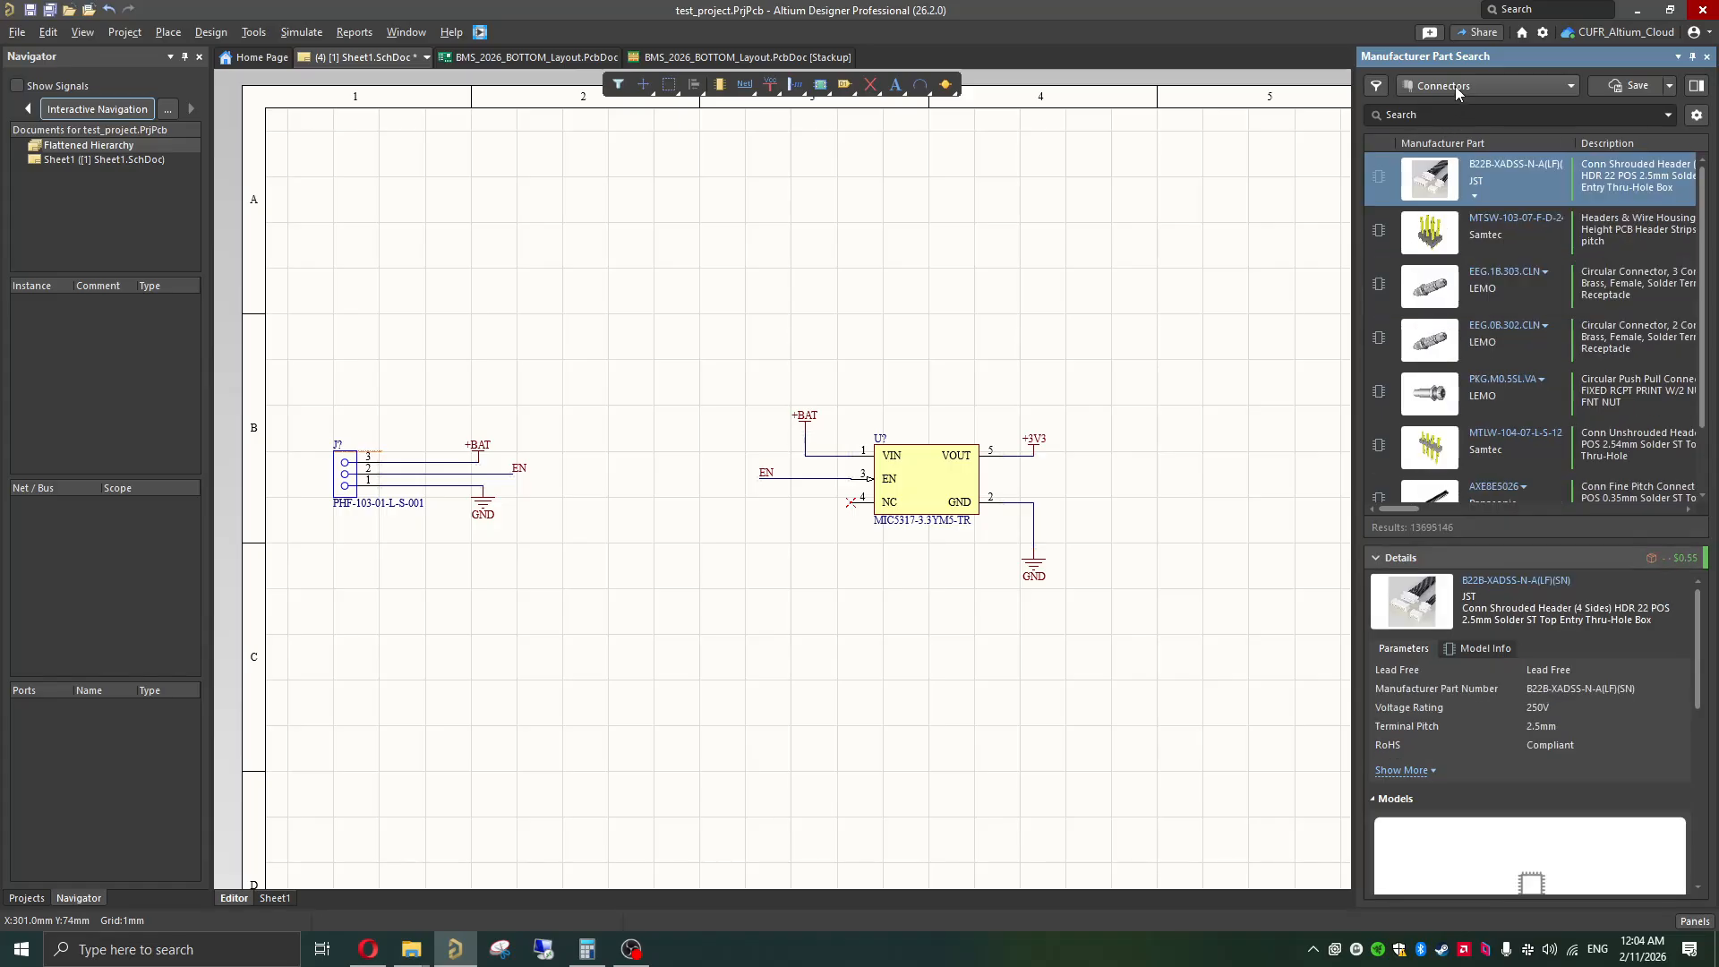
left_click(1454, 85)
left_click(1452, 188)
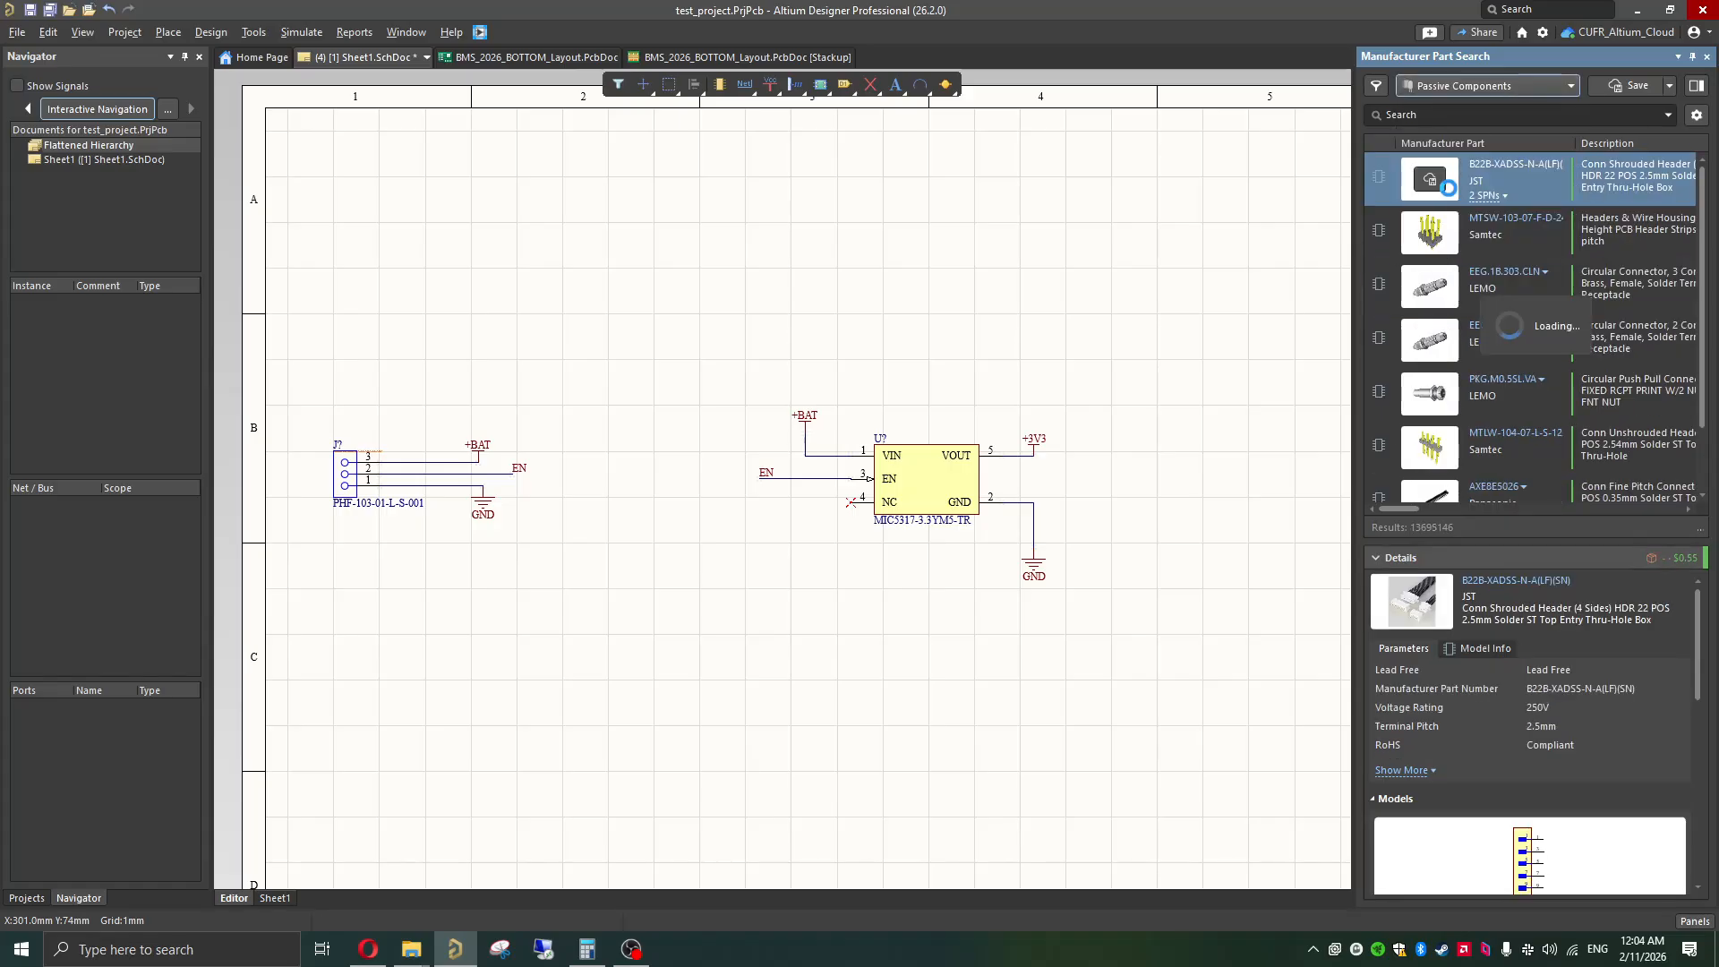
Step: Search the manufacturer parts for "1uF capacitor" and widen the results area to show more columns
left_click(1428, 114)
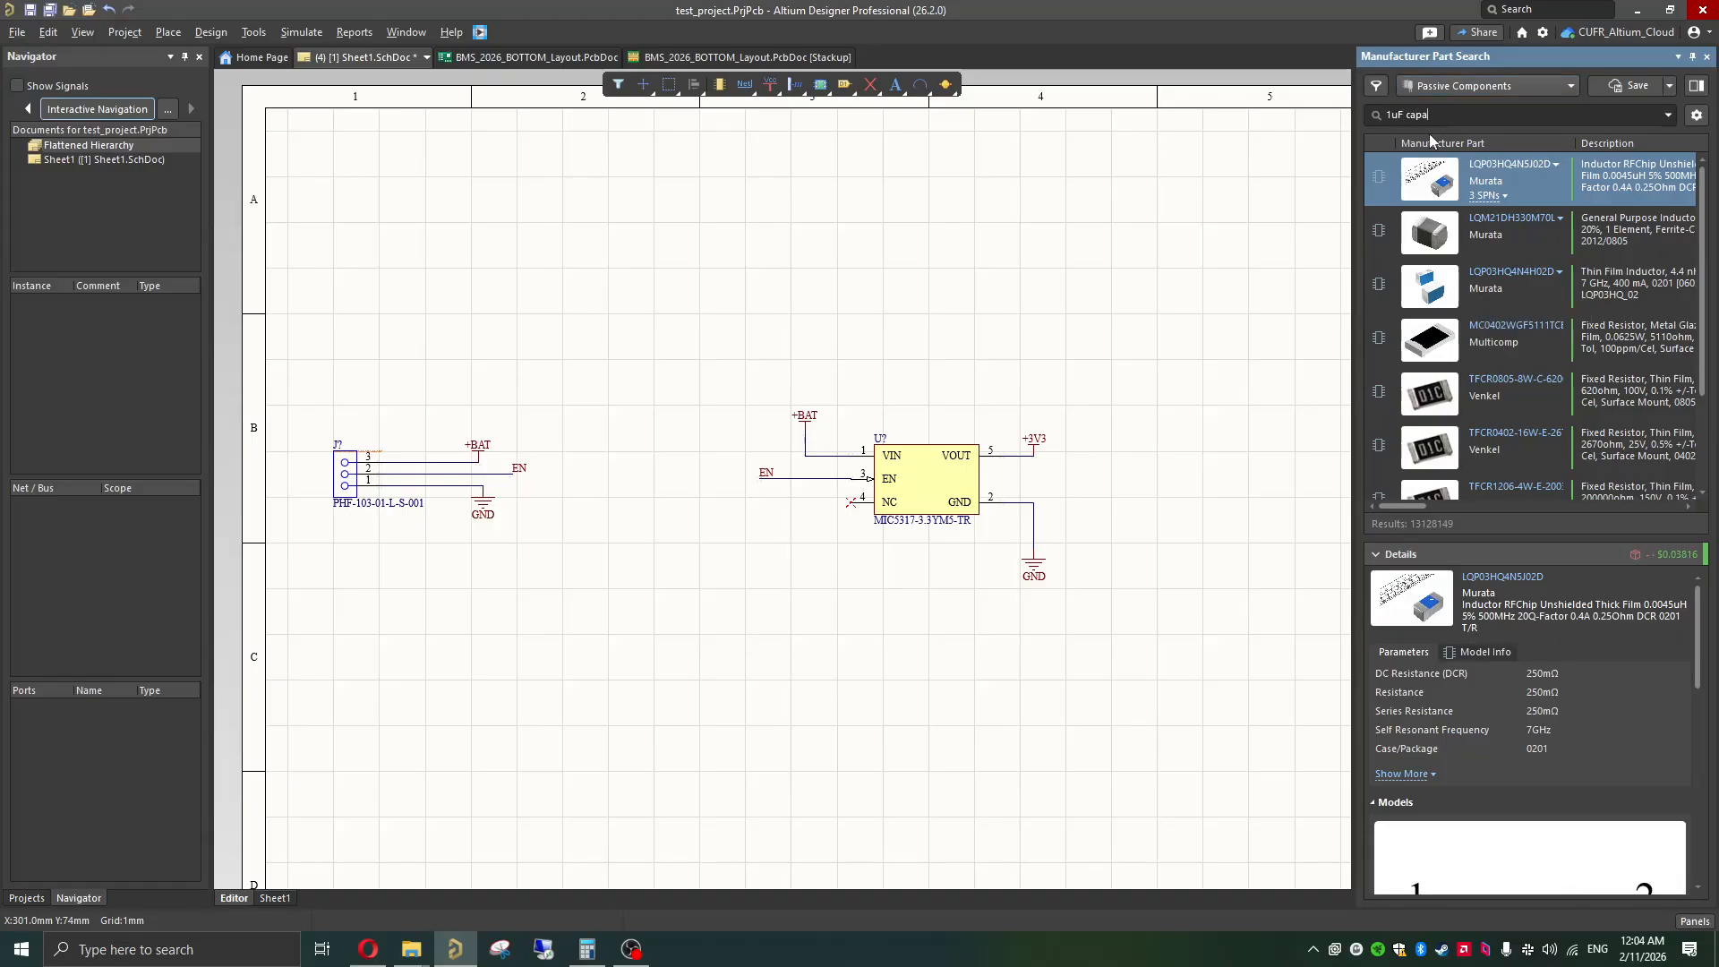
type("1uF capacitor")
key("Return")
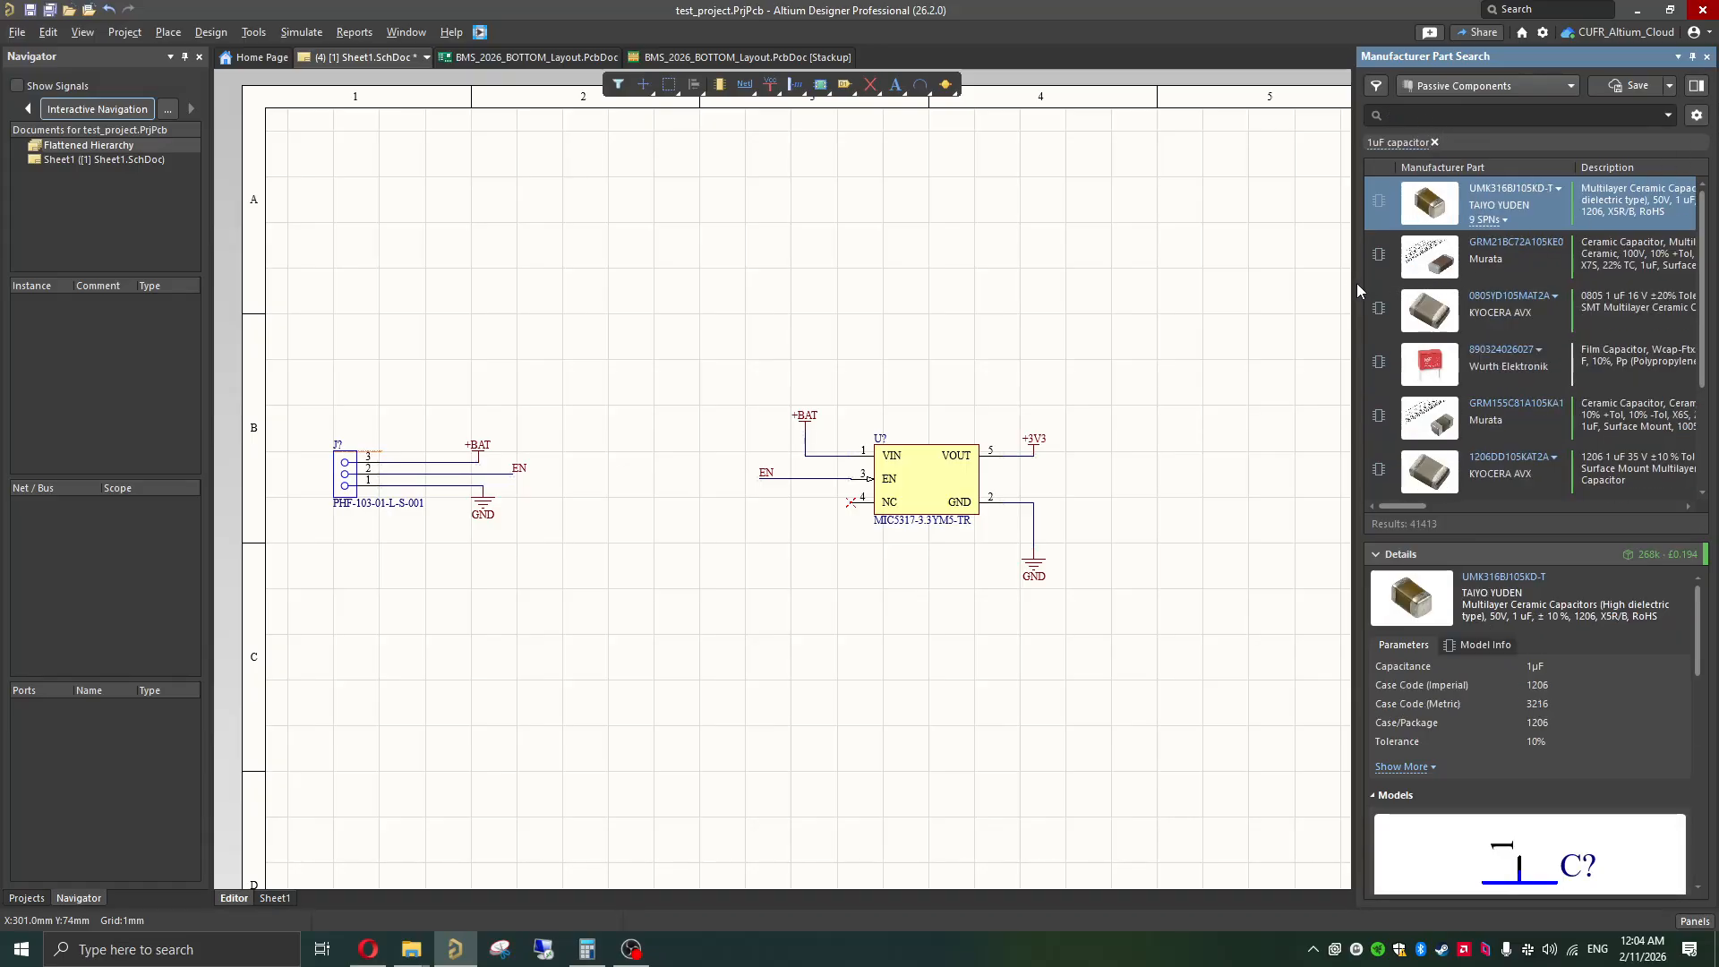
left_click_drag(1356, 282, 1249, 283)
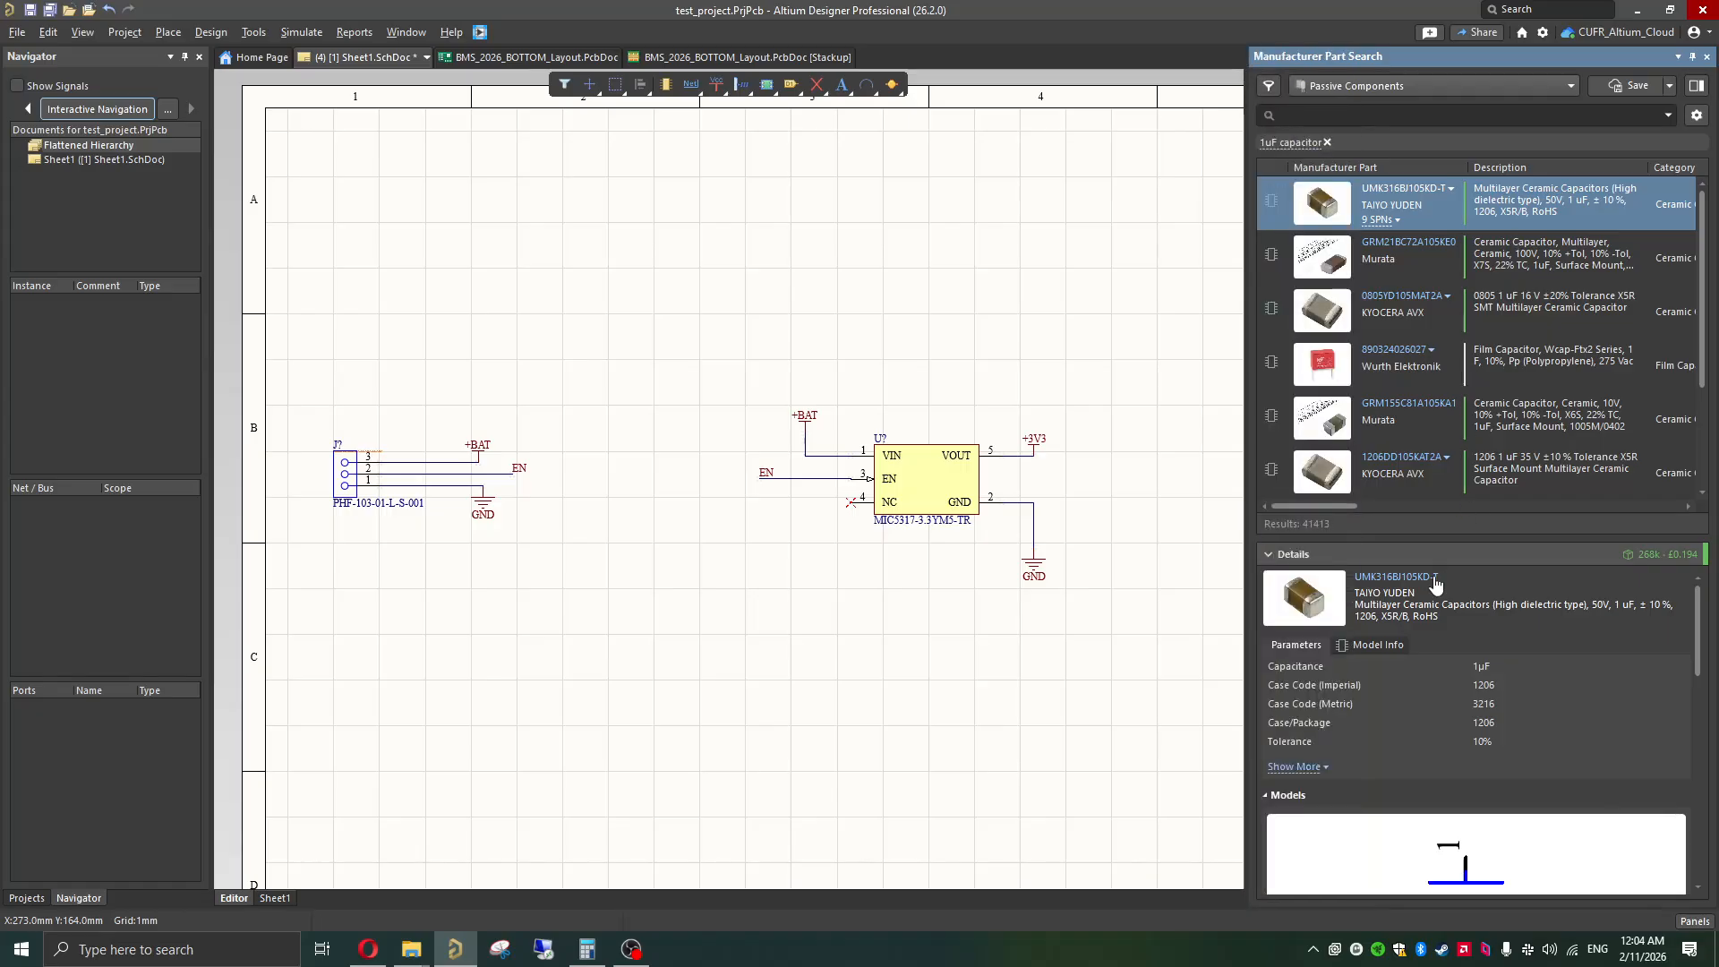
Step: Examine the description, package size and footprint models of the TAIYO YUDEN UMK316BJ105KD-T capacitor
triple_click(1355, 616)
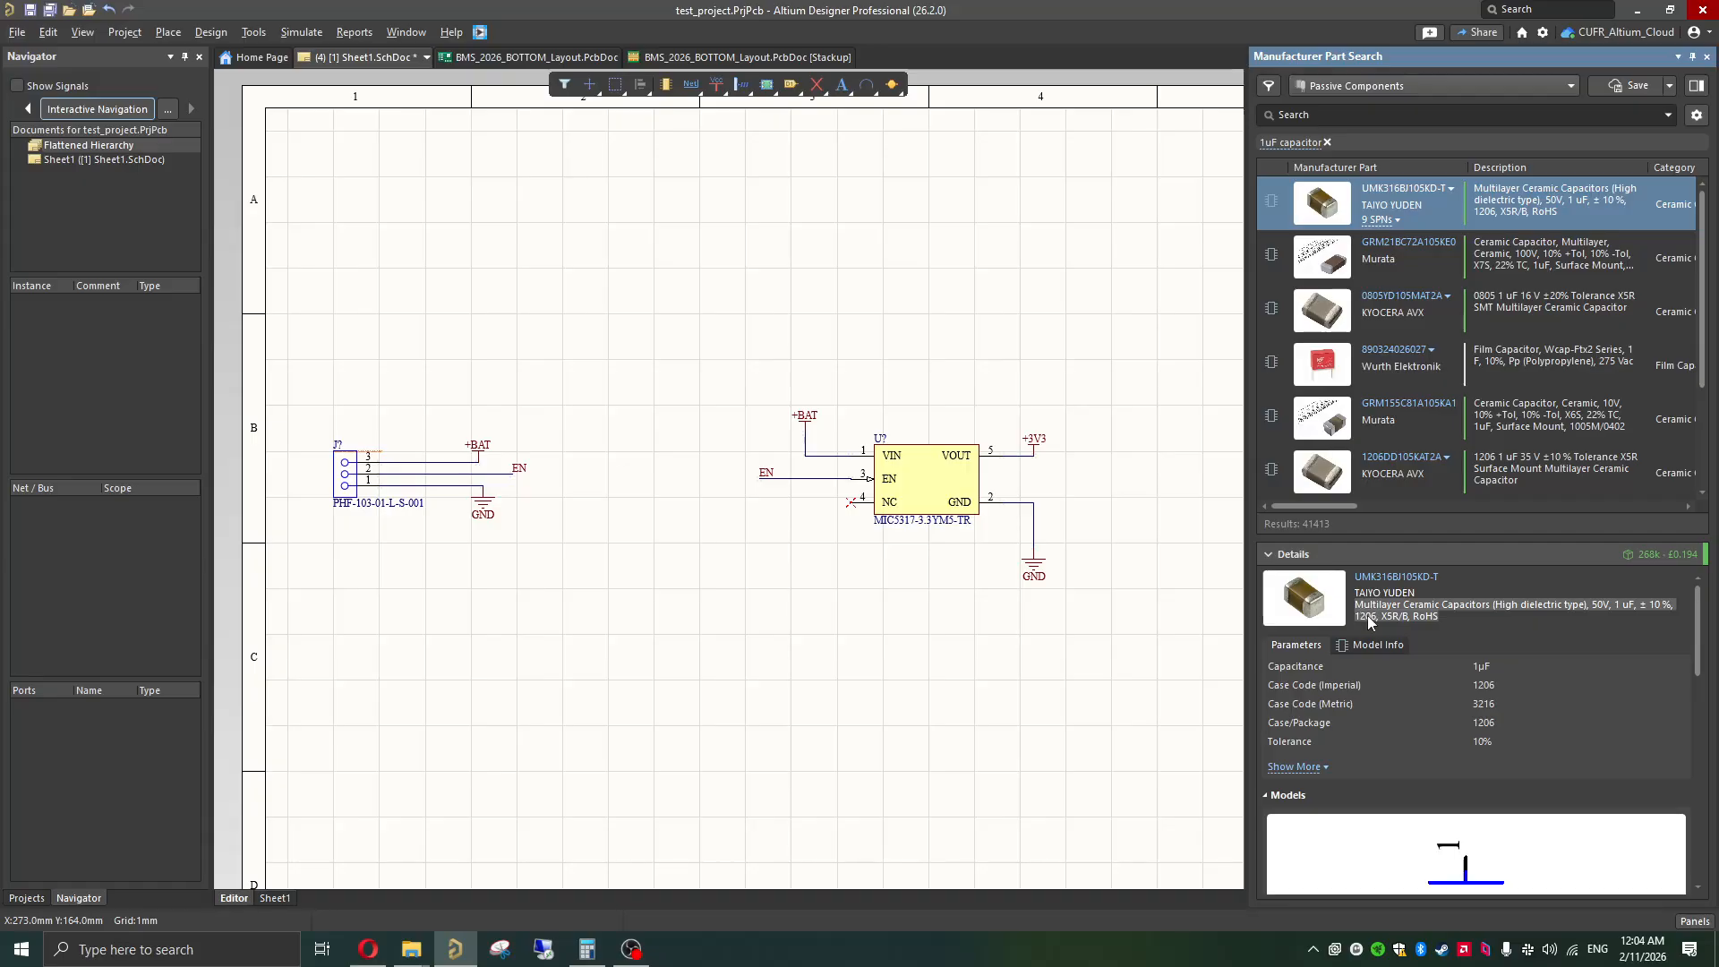
left_click(1598, 613)
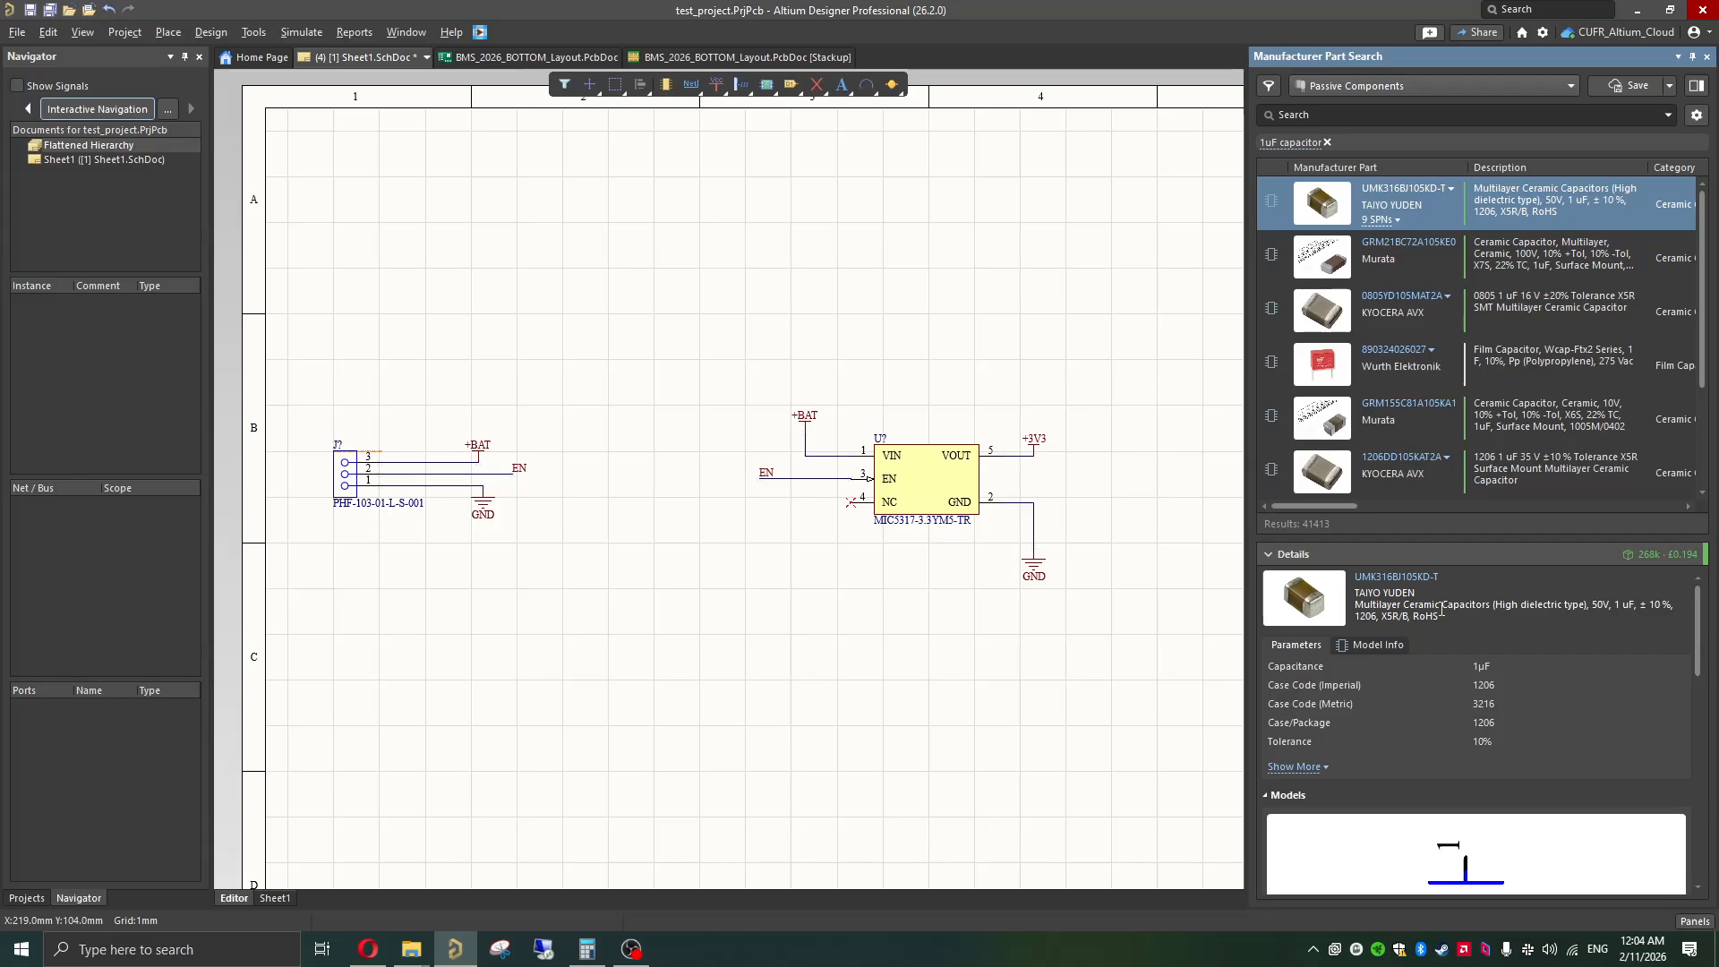
scroll(1434, 693, "down", 5)
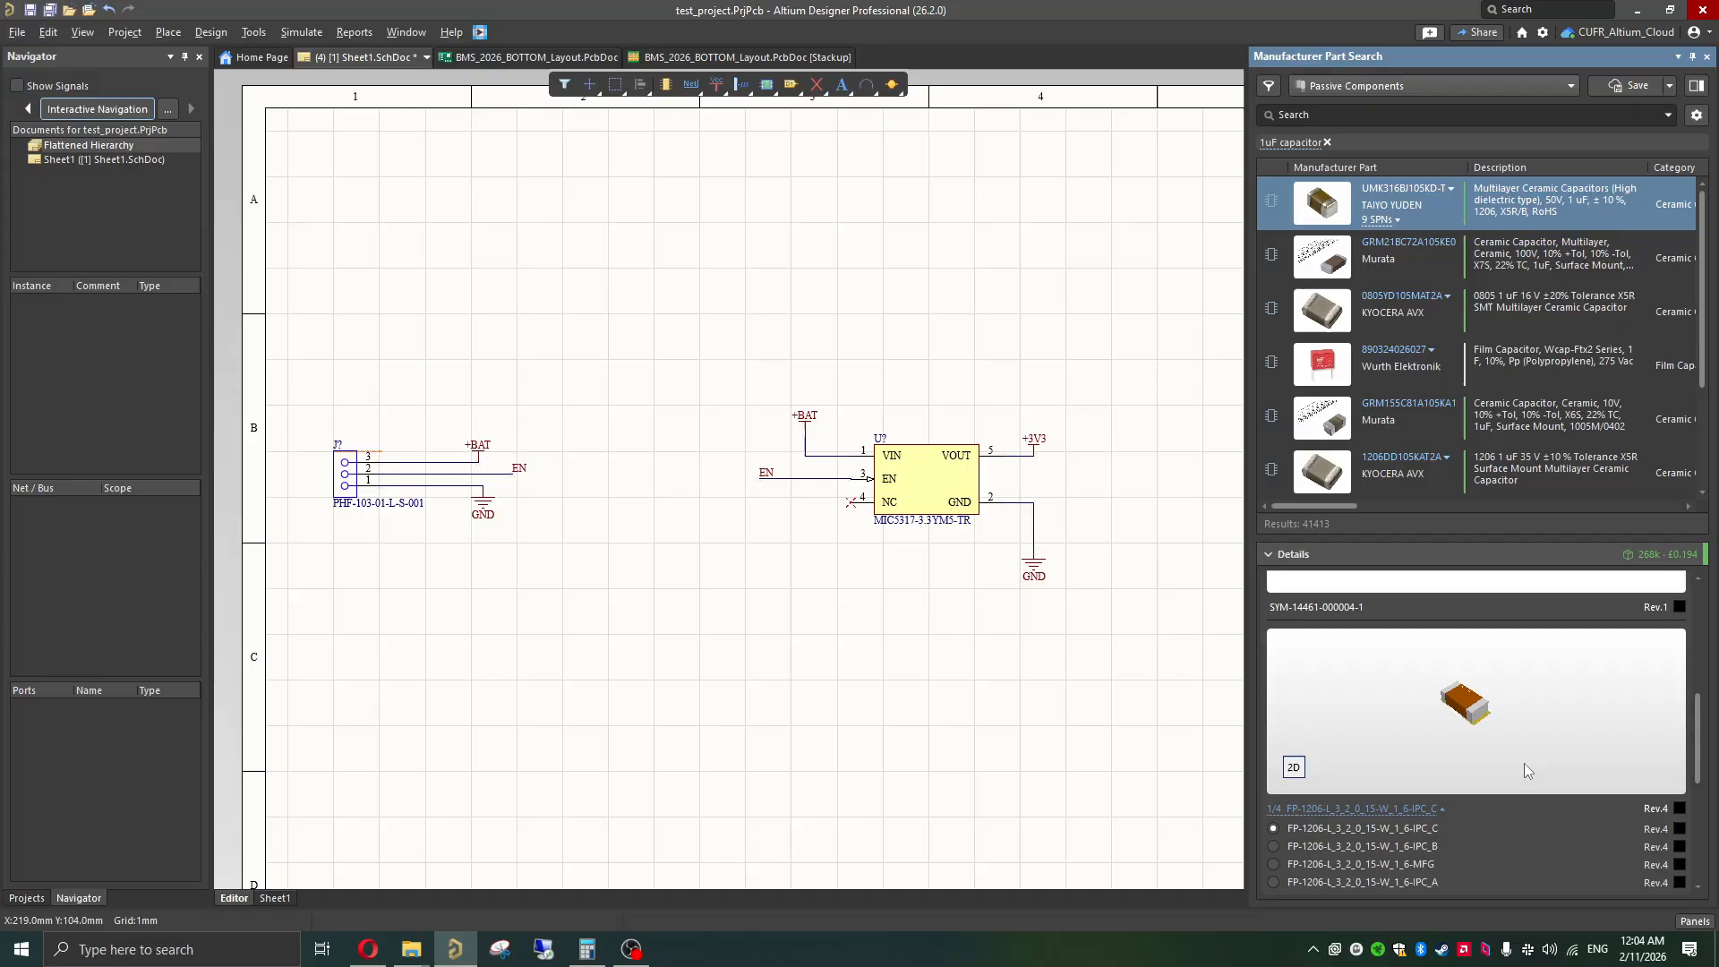
scroll(1523, 763, "up", 5)
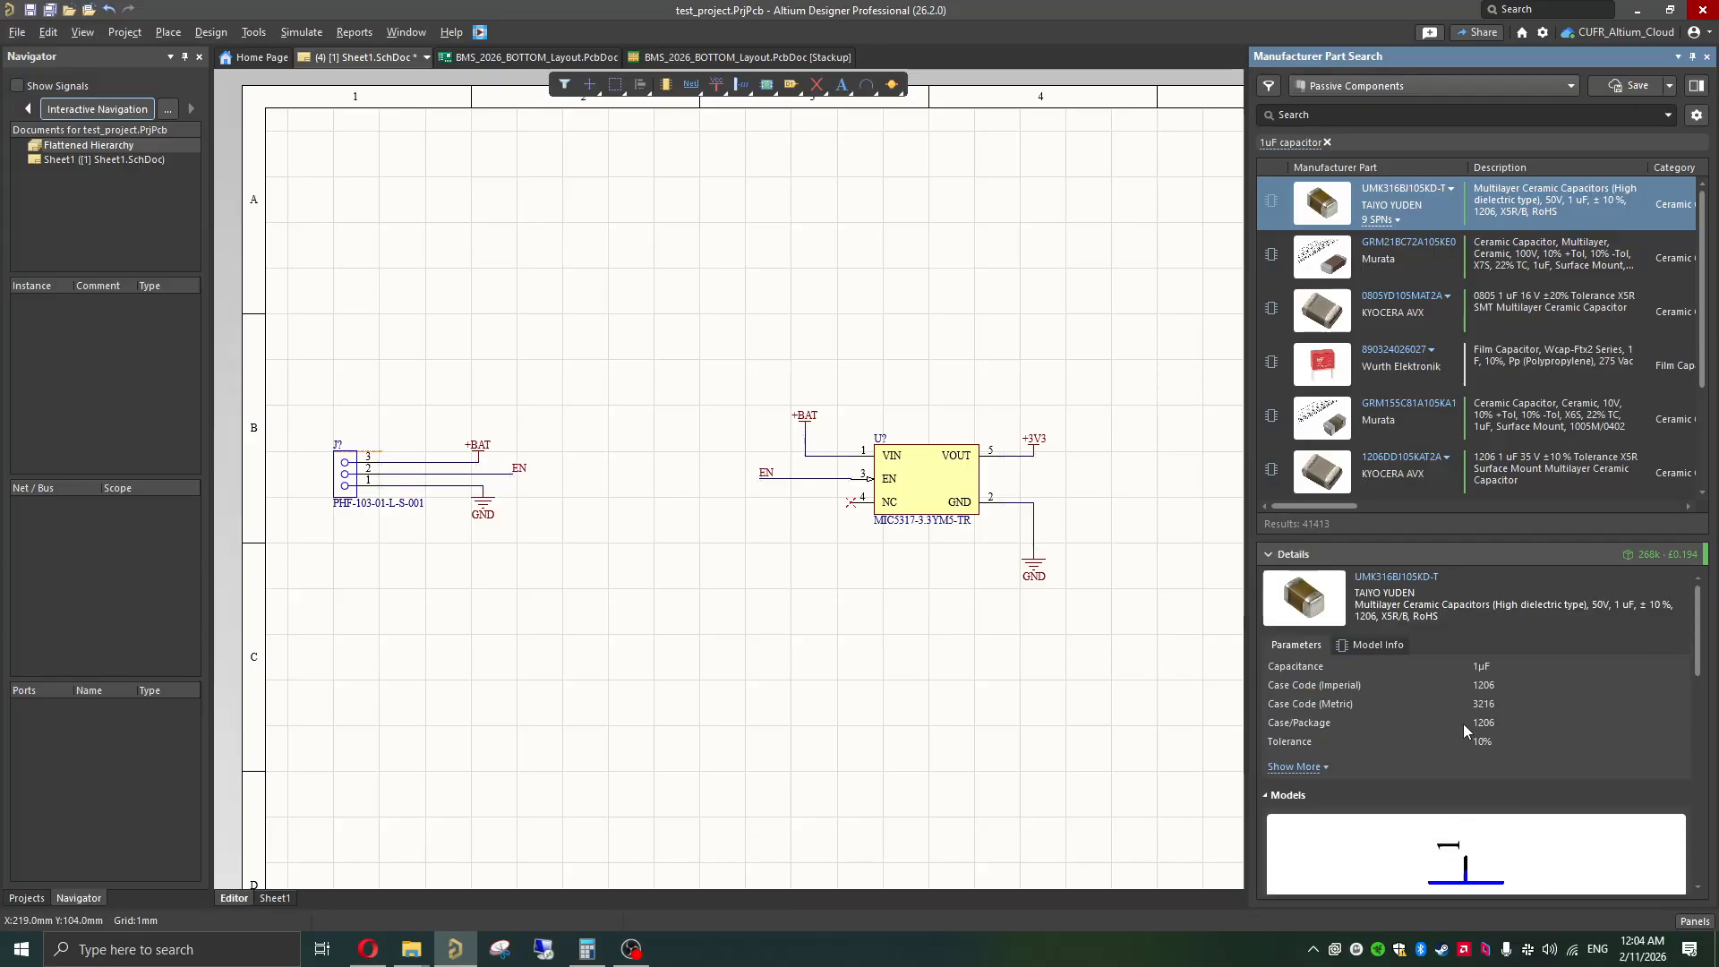
triple_click(1367, 618)
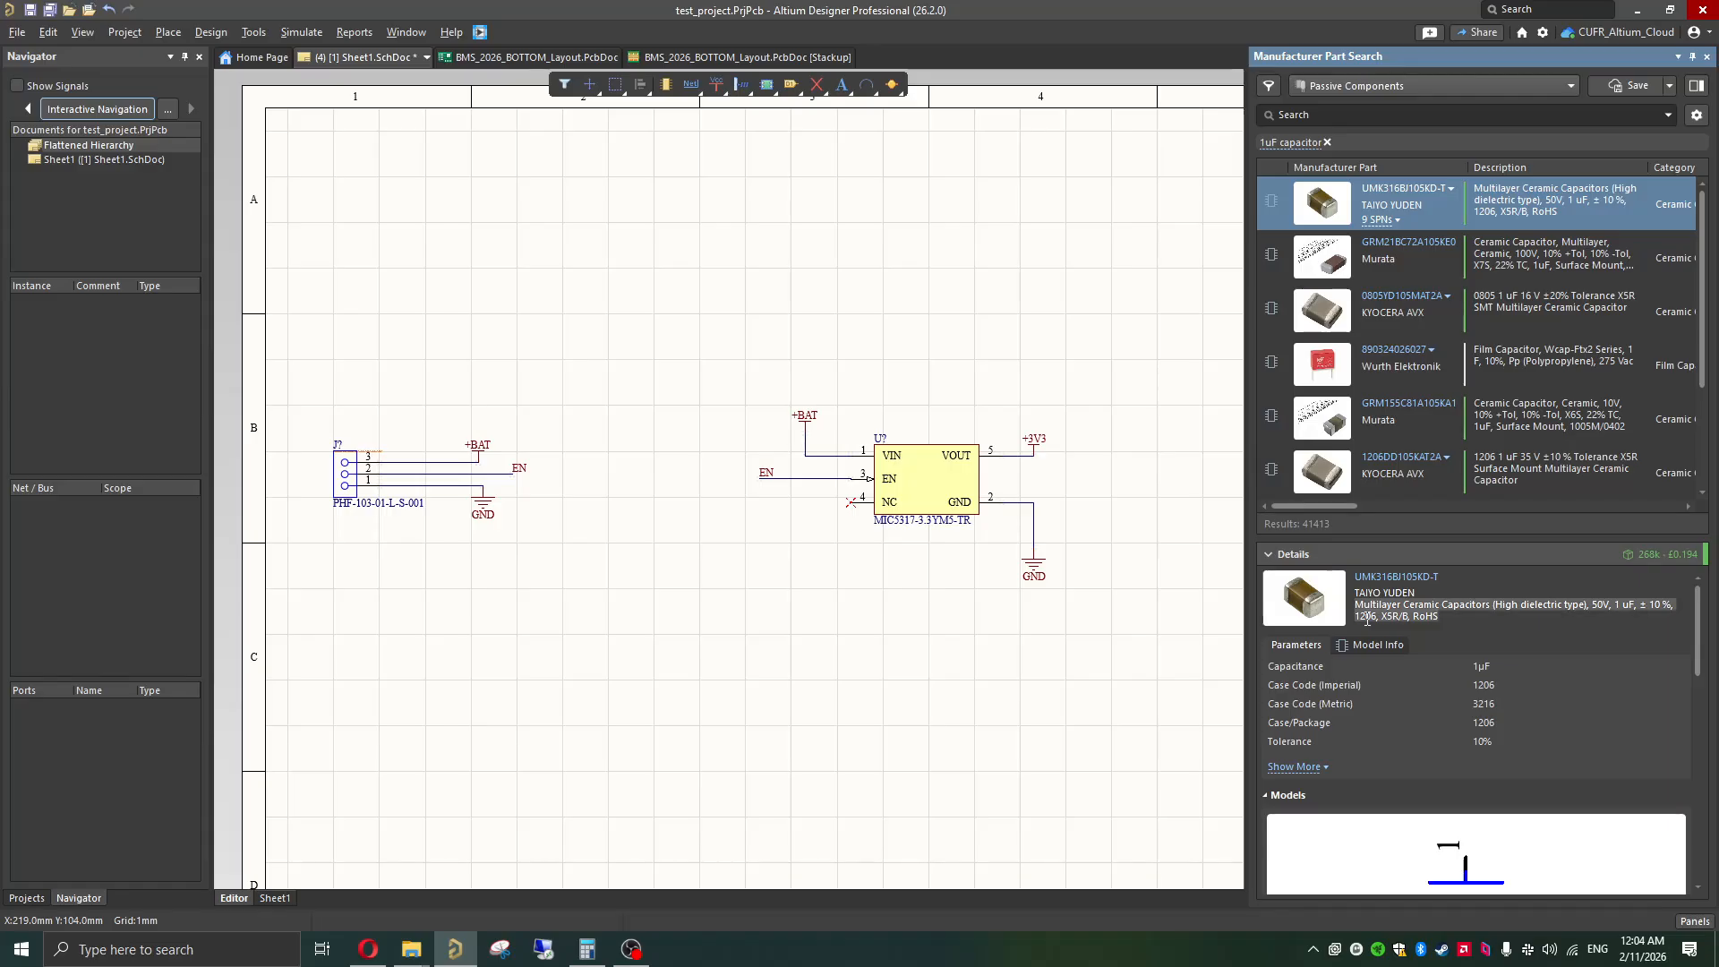
left_click(1445, 617)
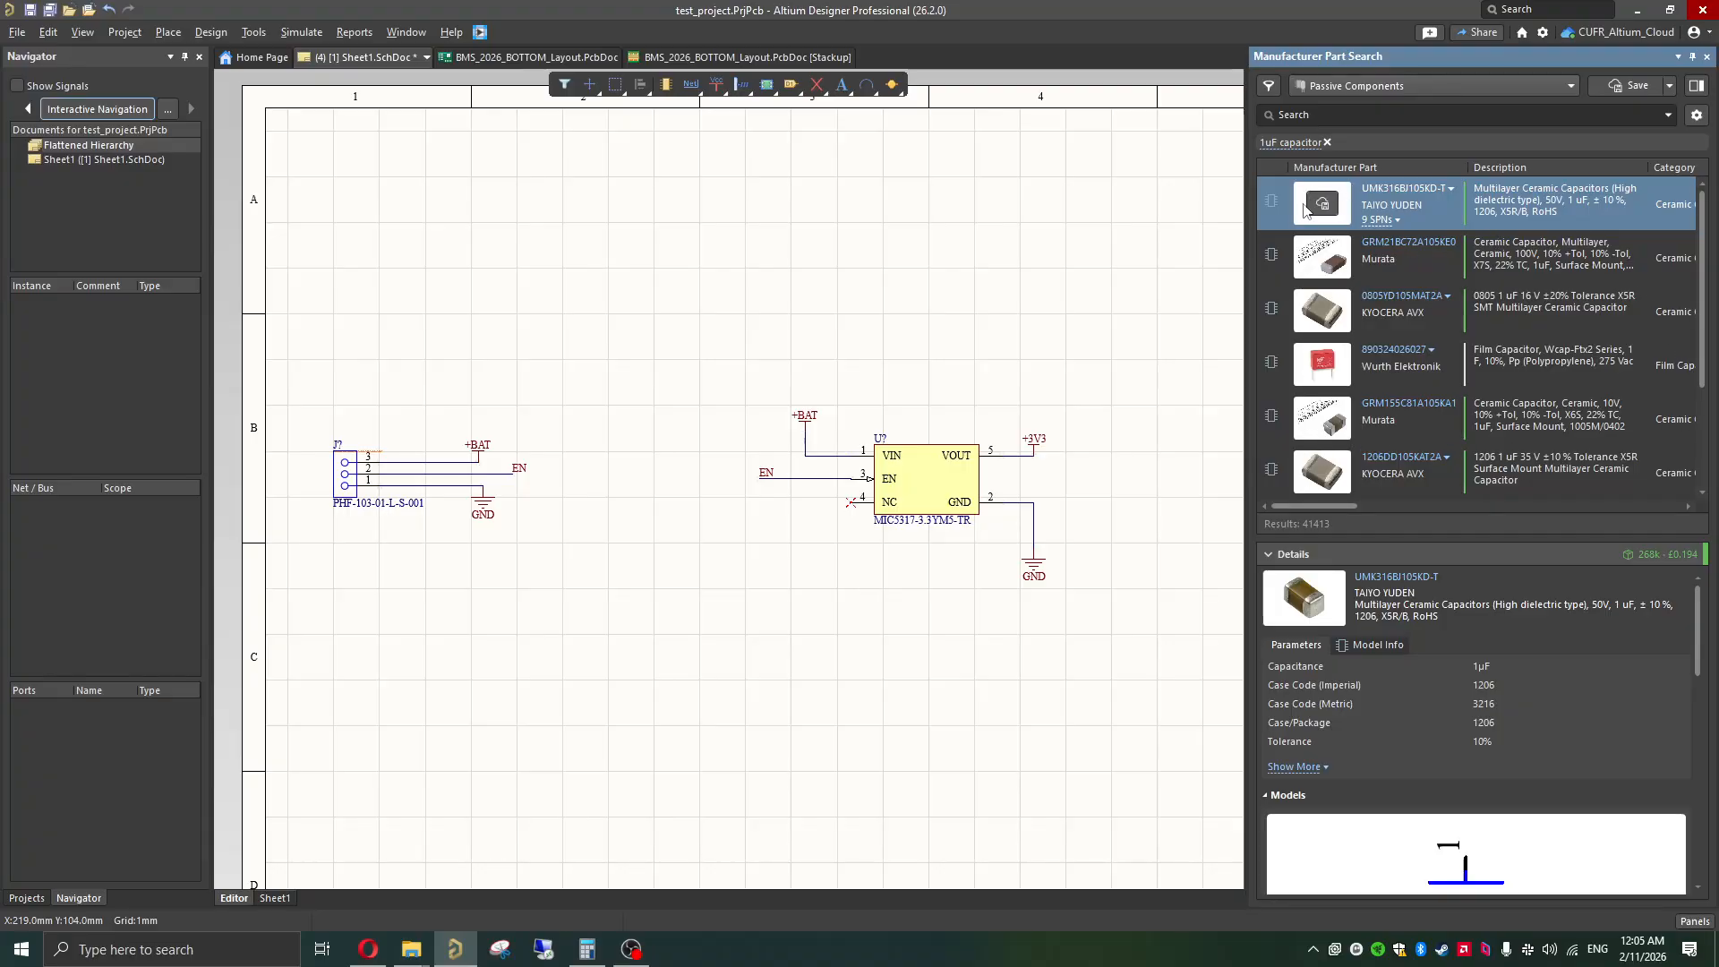
Step: Place two UMK316BJ105KD-T capacitors on the schematic, one on the output side and one on the input side of the MIC5317
left_click_drag(1271, 202, 1101, 483)
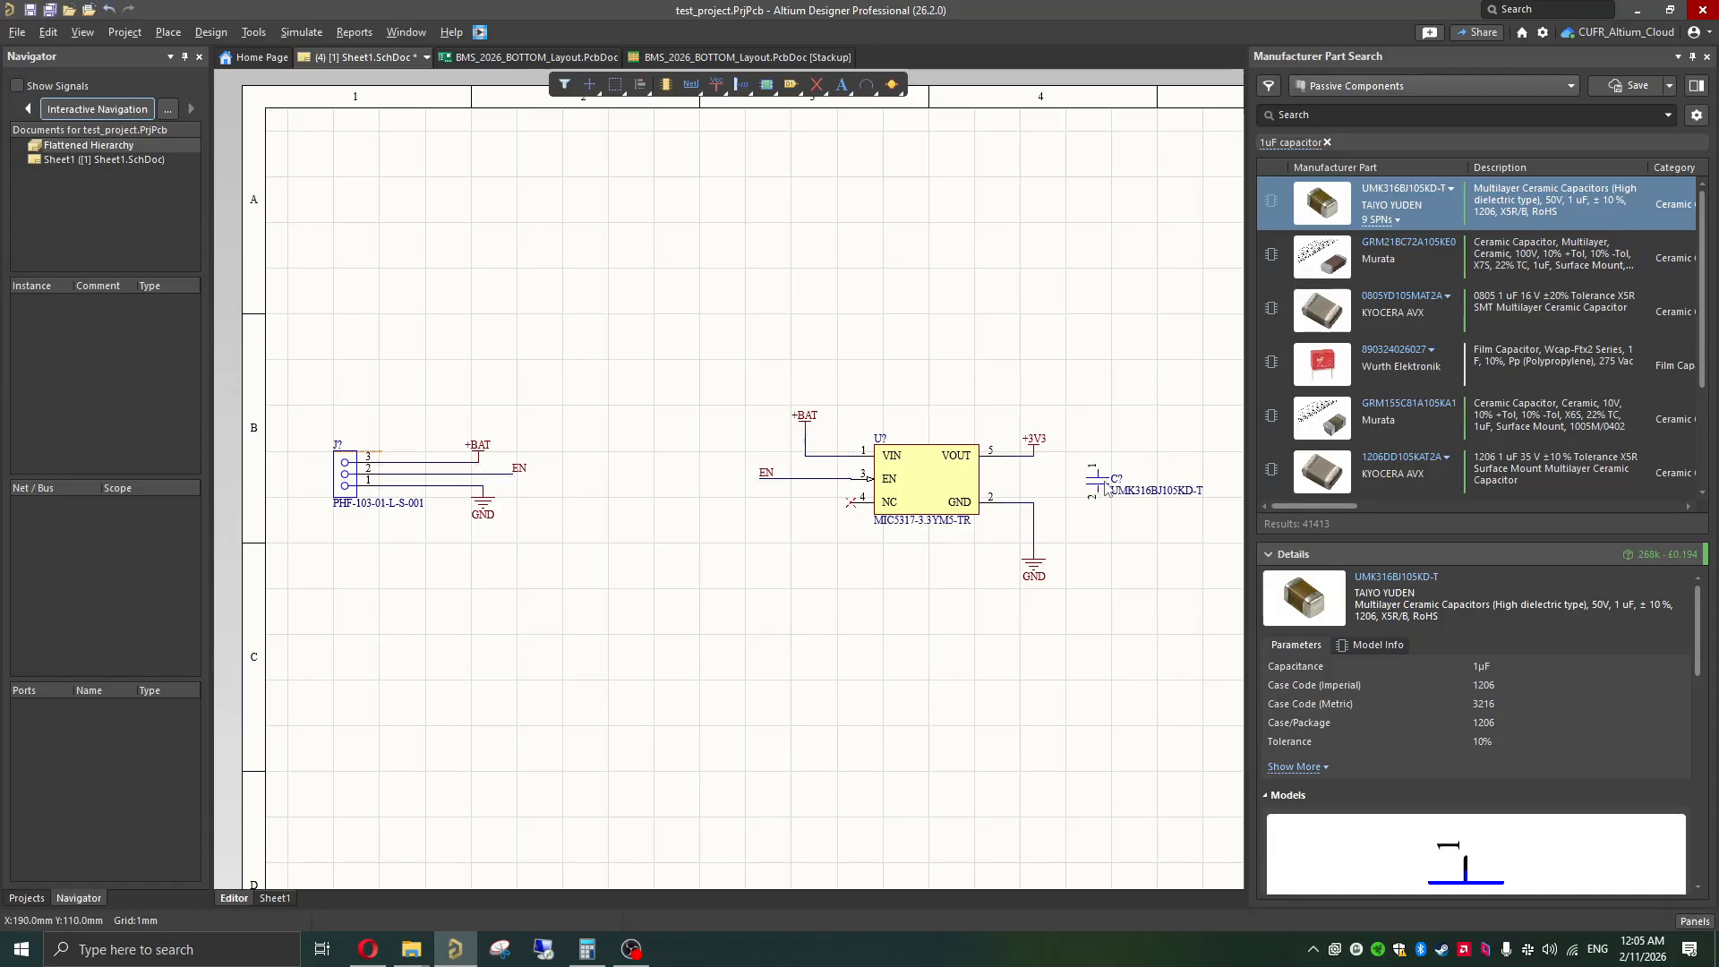
left_click_drag(1281, 204, 672, 477)
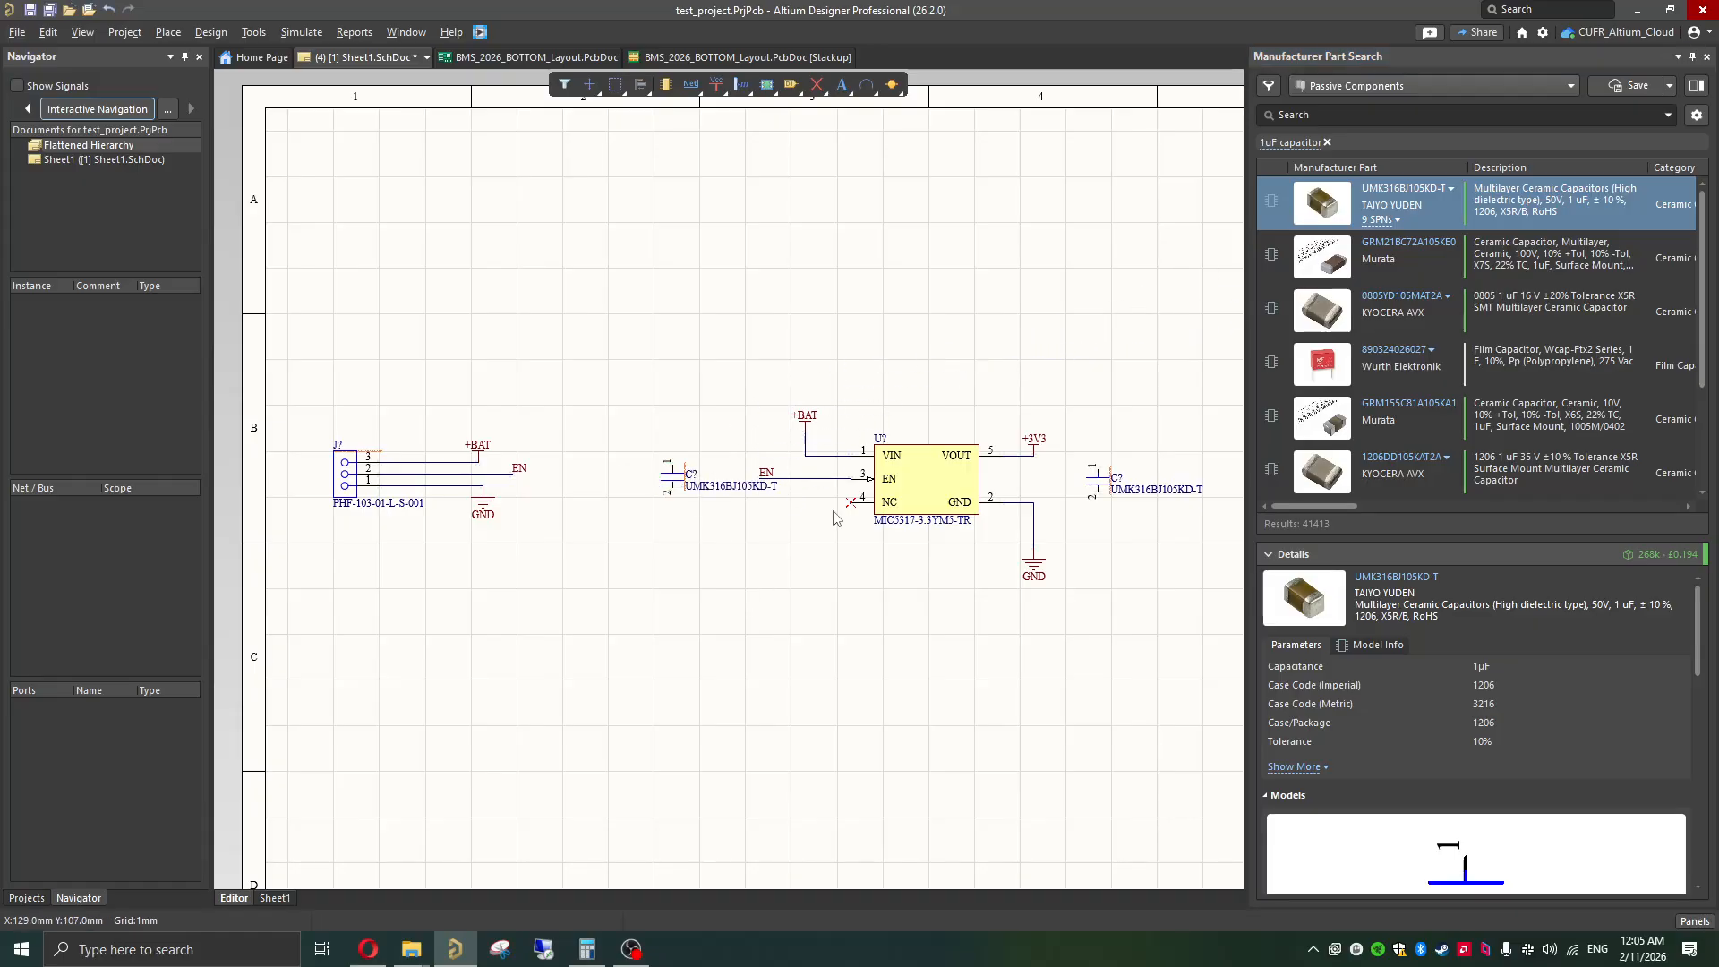
Step: Hide the part-number comments of both the input-side and output-side capacitors
scroll(760, 517, "up", 3, "ctrl")
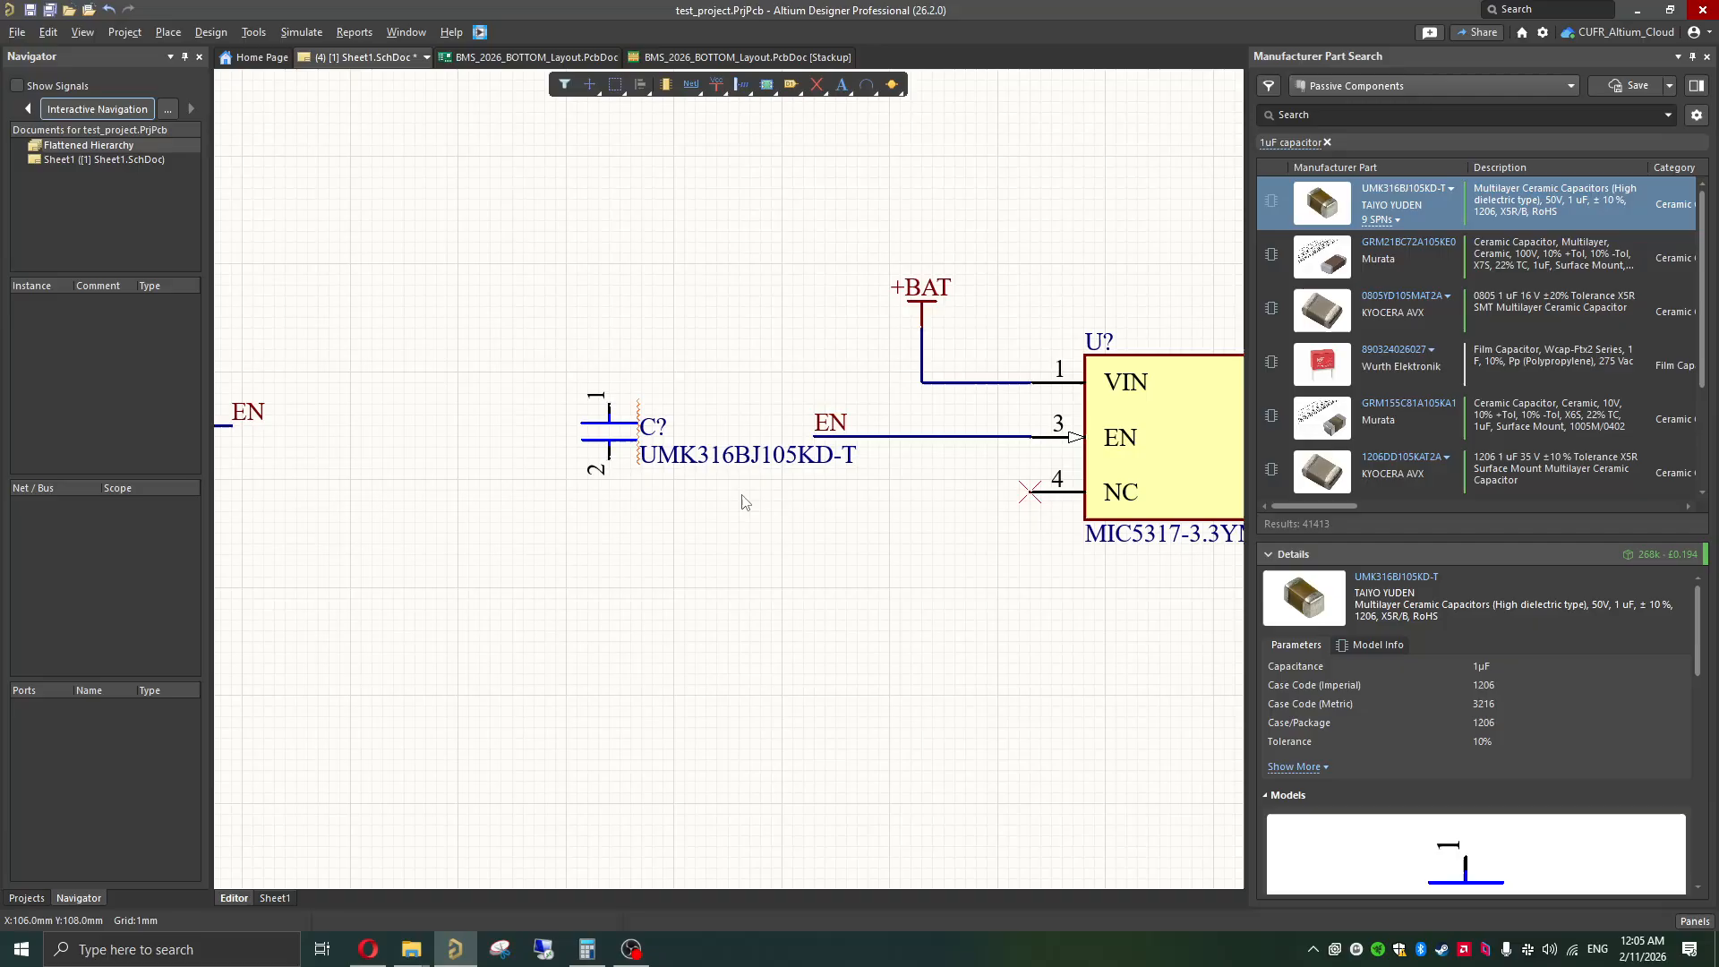
double_click(612, 454)
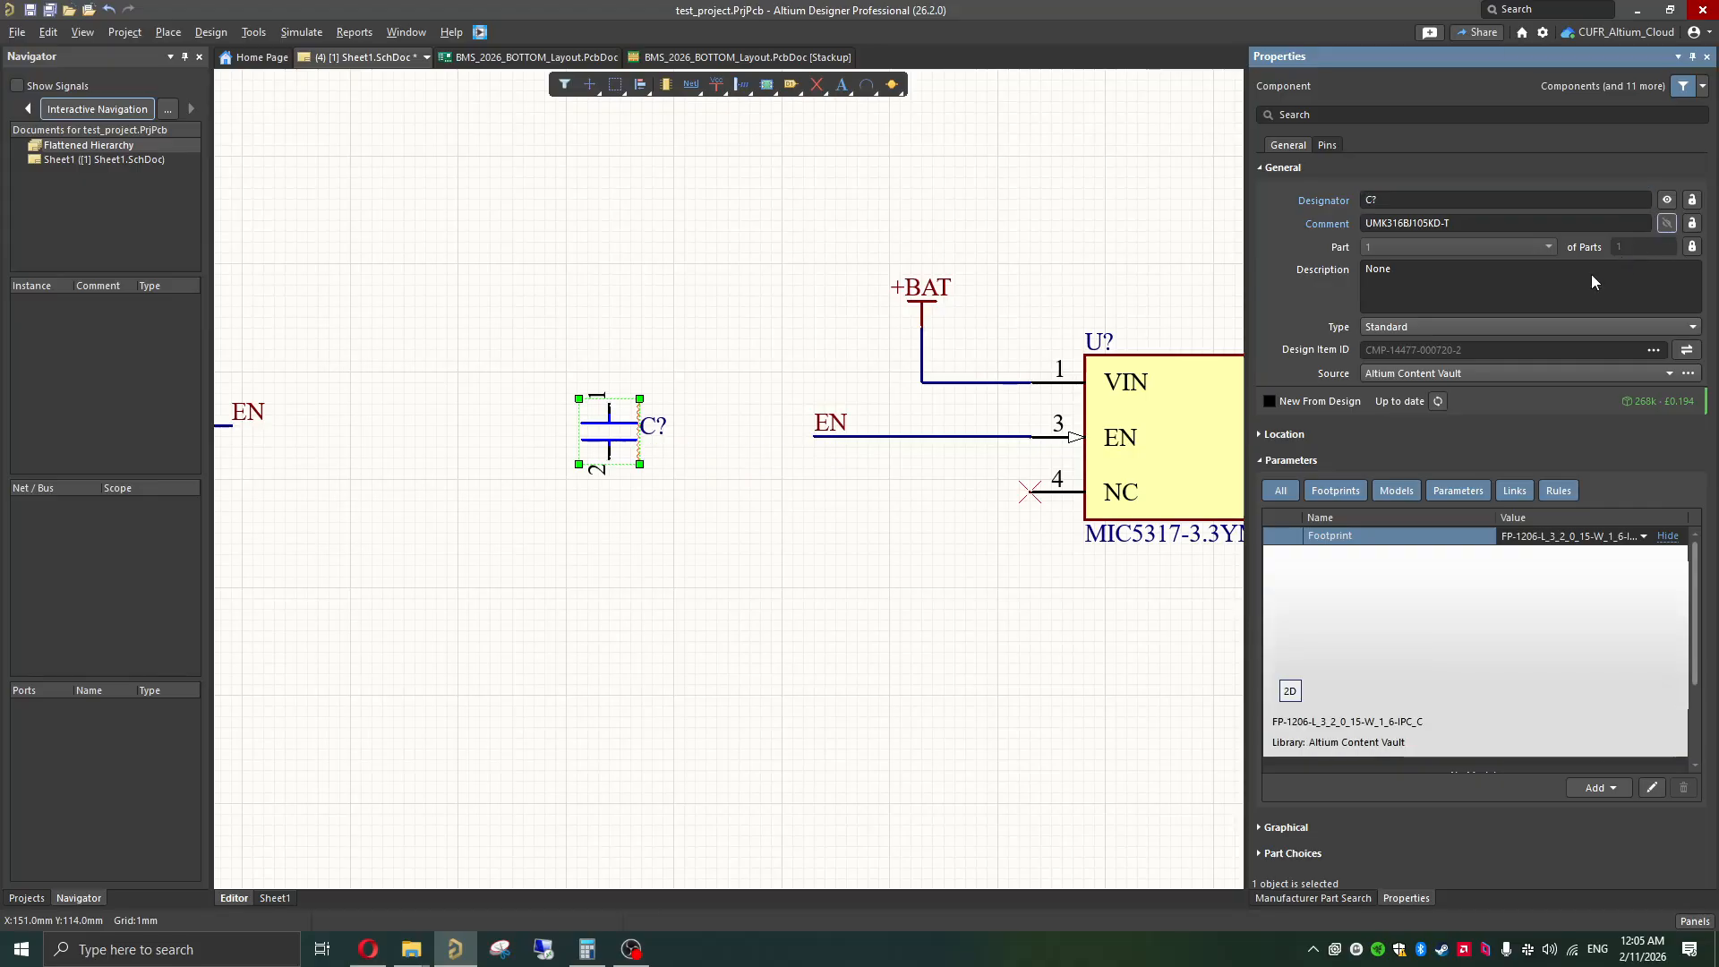
left_click(768, 529)
scroll(752, 531, "right", 5, "shift")
scroll(735, 533, "right", 2, "shift")
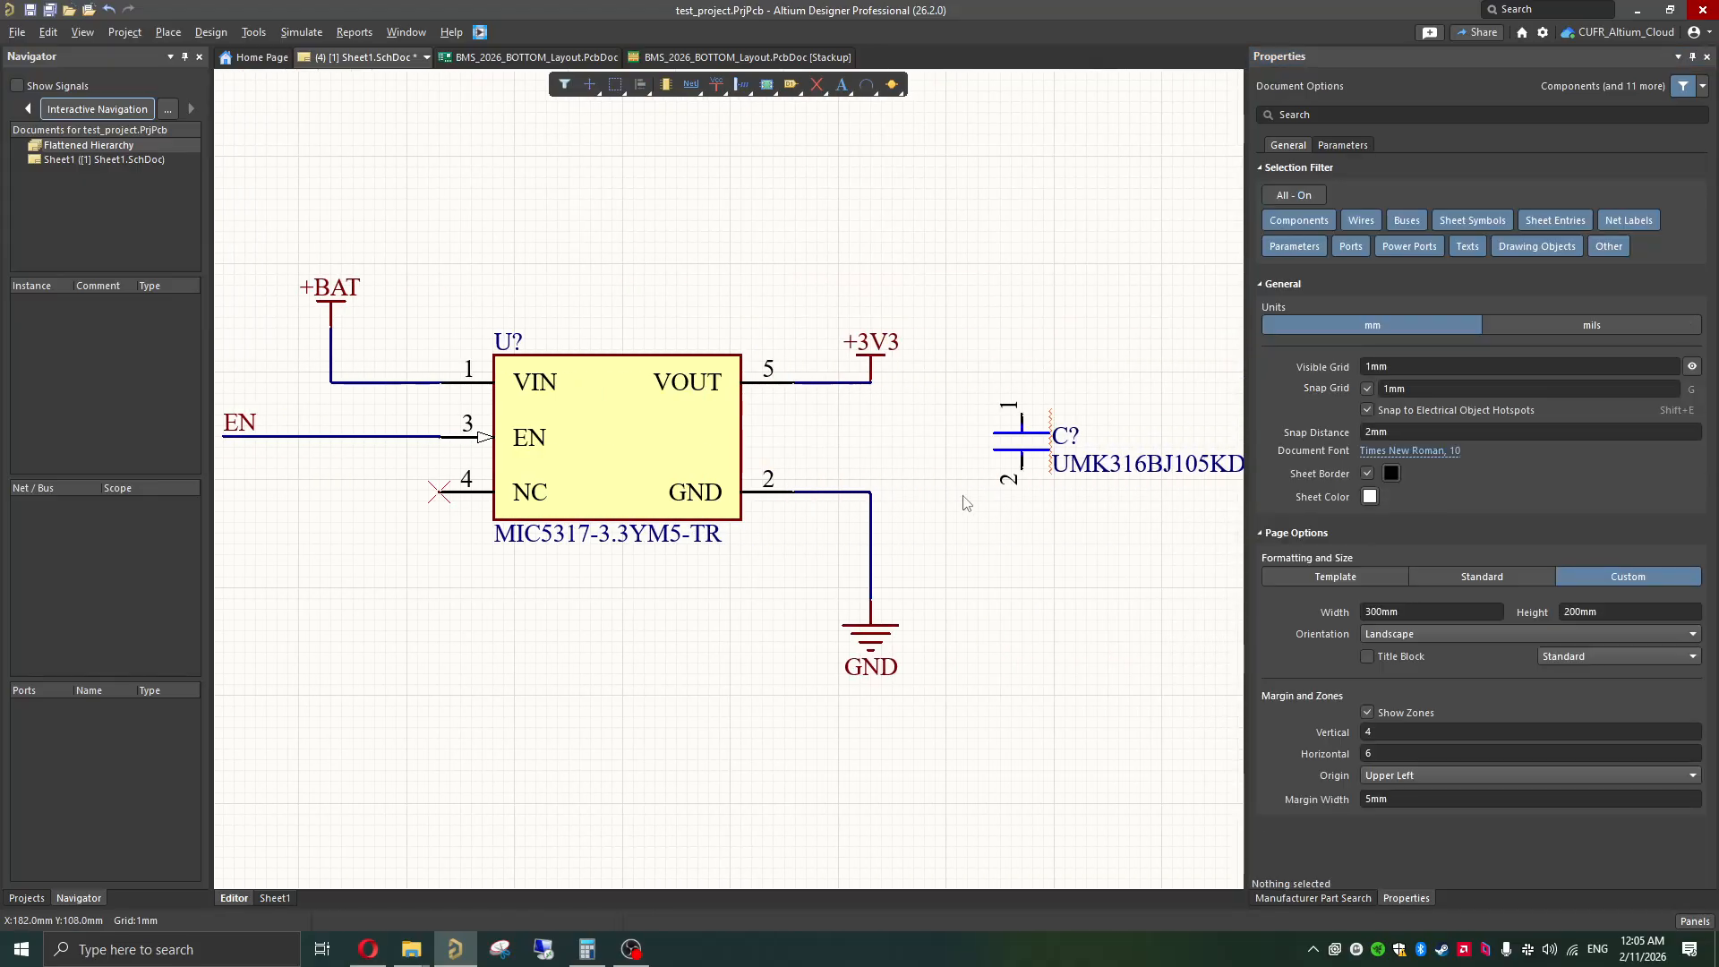
left_click(1021, 439)
left_click(1667, 223)
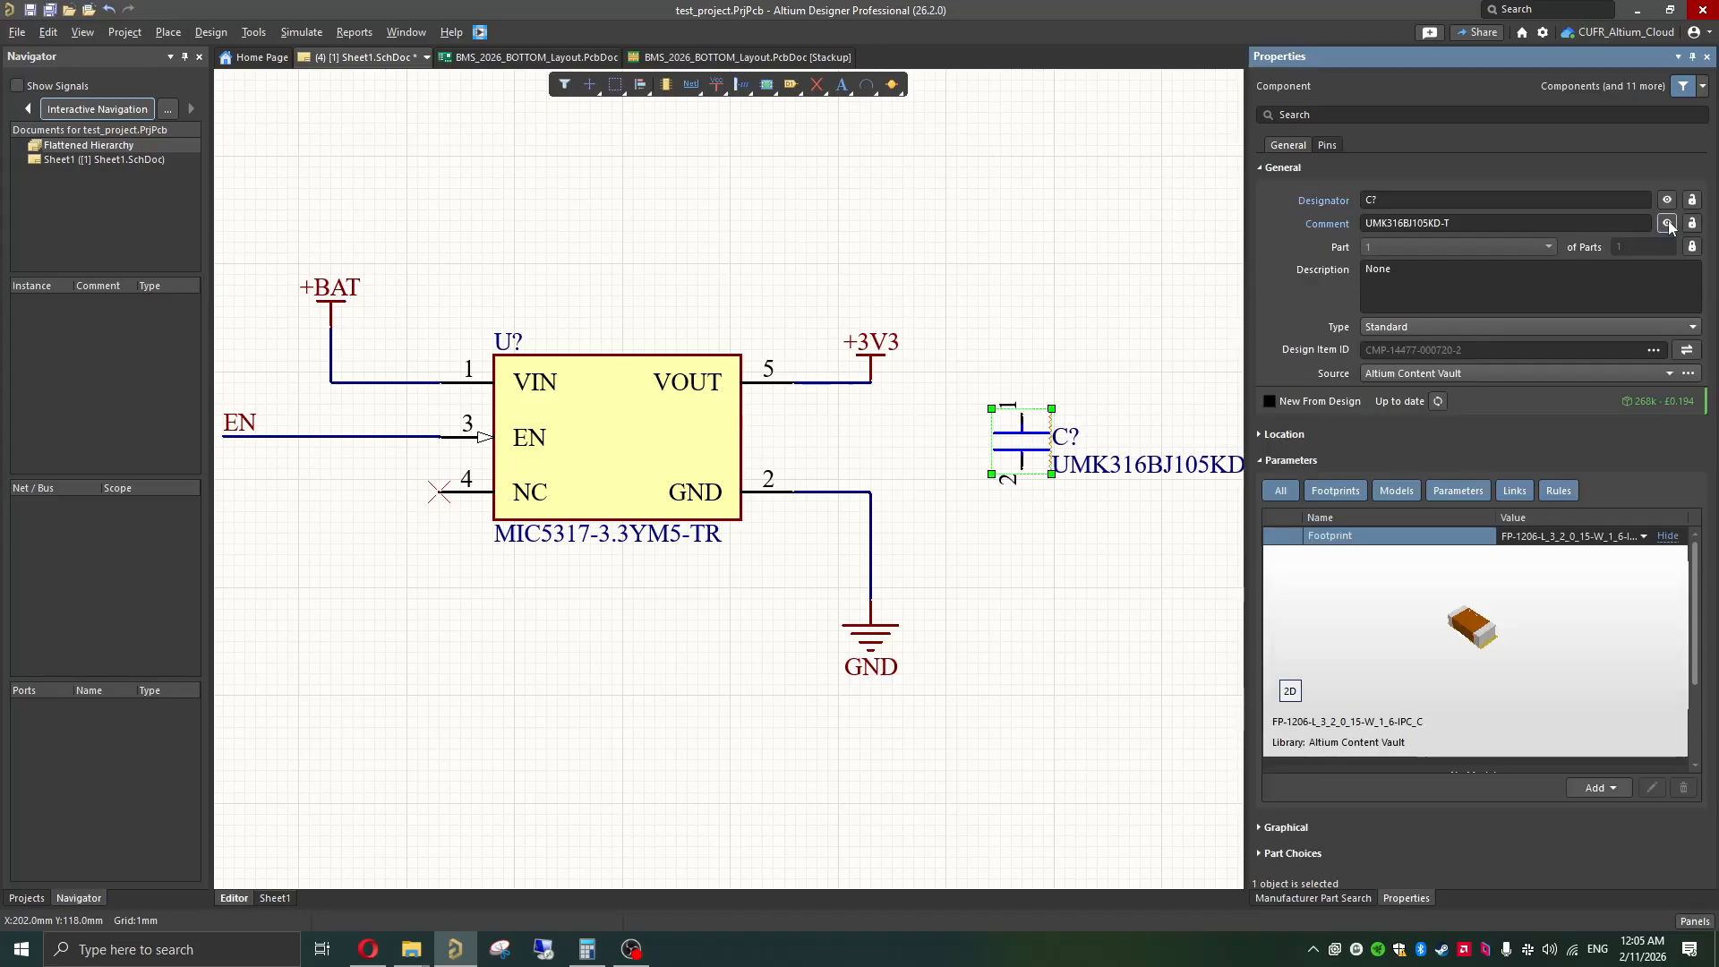
left_click(1072, 708)
scroll(945, 568, "down", 2, "ctrl")
scroll(931, 468, "up", 3, "ctrl")
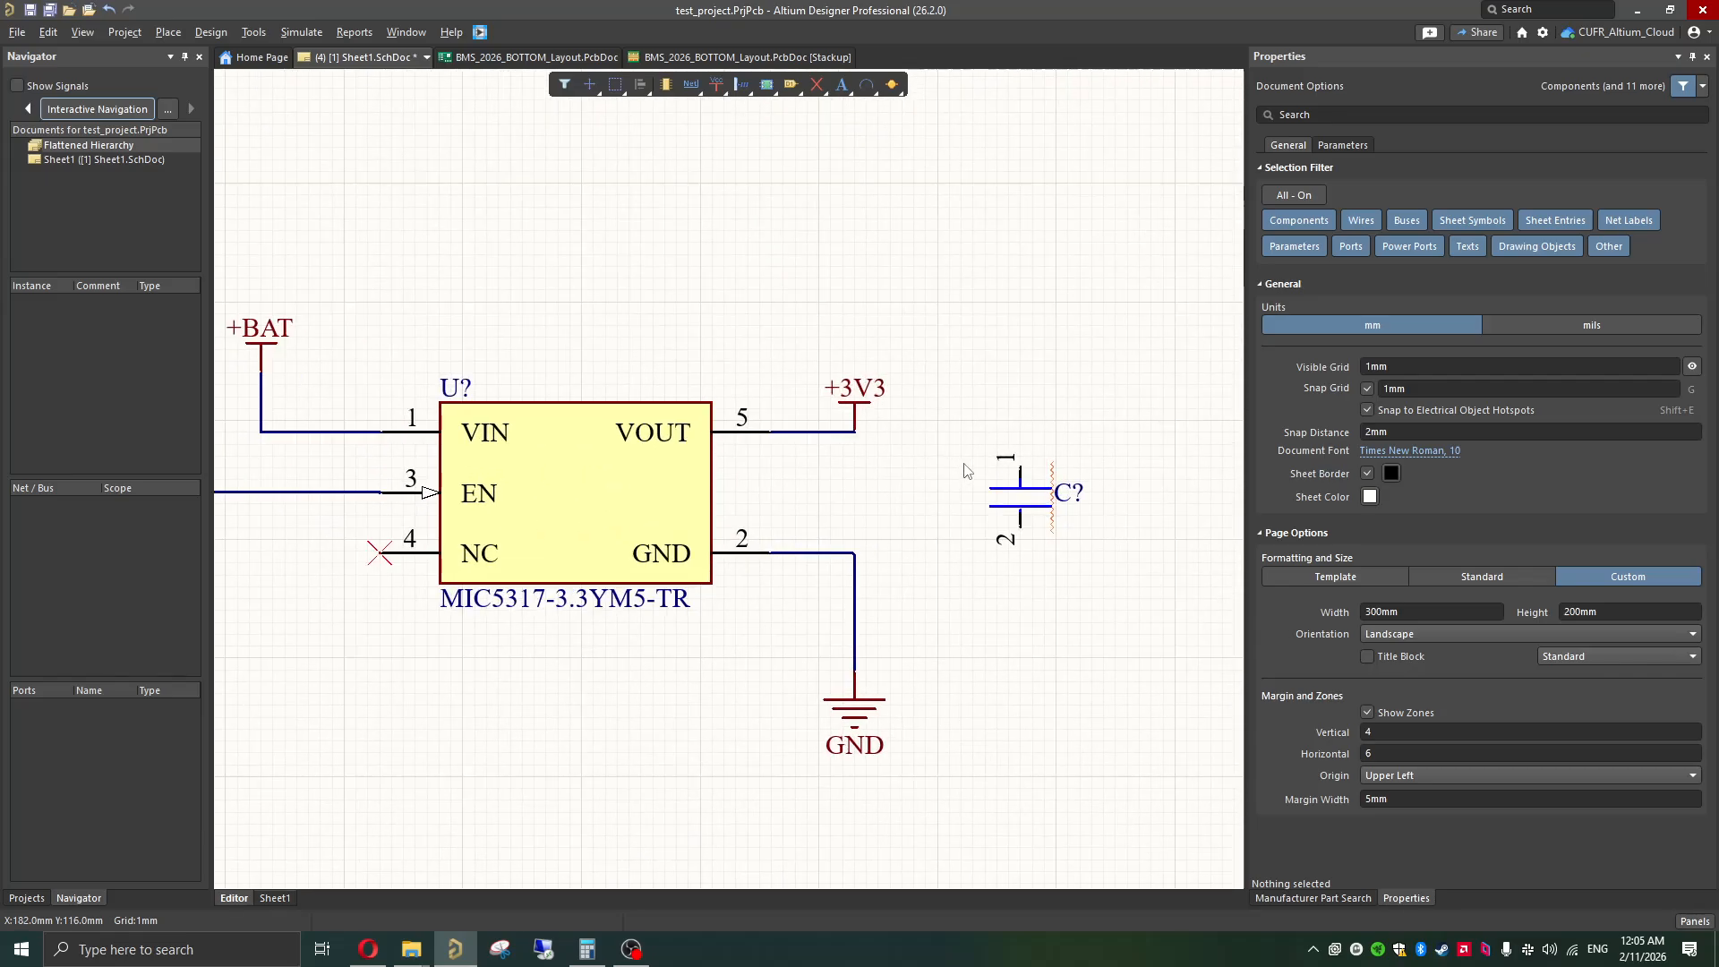
Step: Move the output-side capacitor slightly farther from the regulator and a little lower
left_click(1021, 512)
scroll(995, 544, "right", 2, "shift")
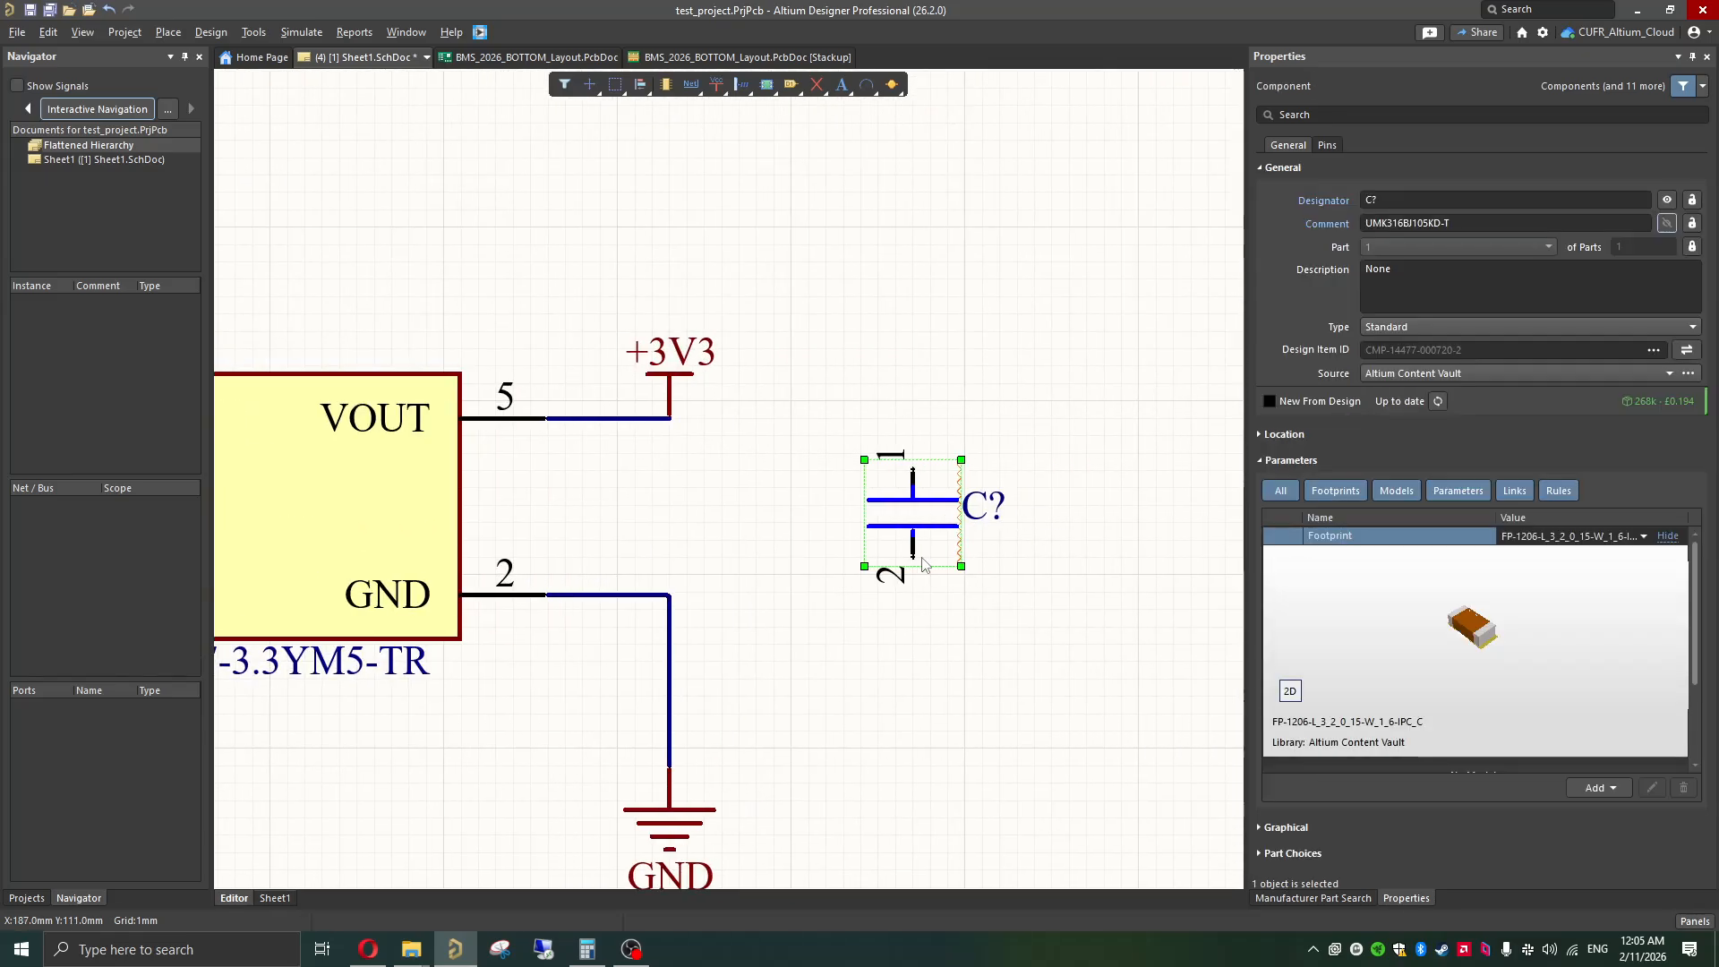
left_click_drag(923, 559, 968, 575)
left_click(1100, 706)
Step: Try to wire the output capacitor to the regulator's GND and +3V3 nodes with angled wires, then undo both wires
key("ctrl+w")
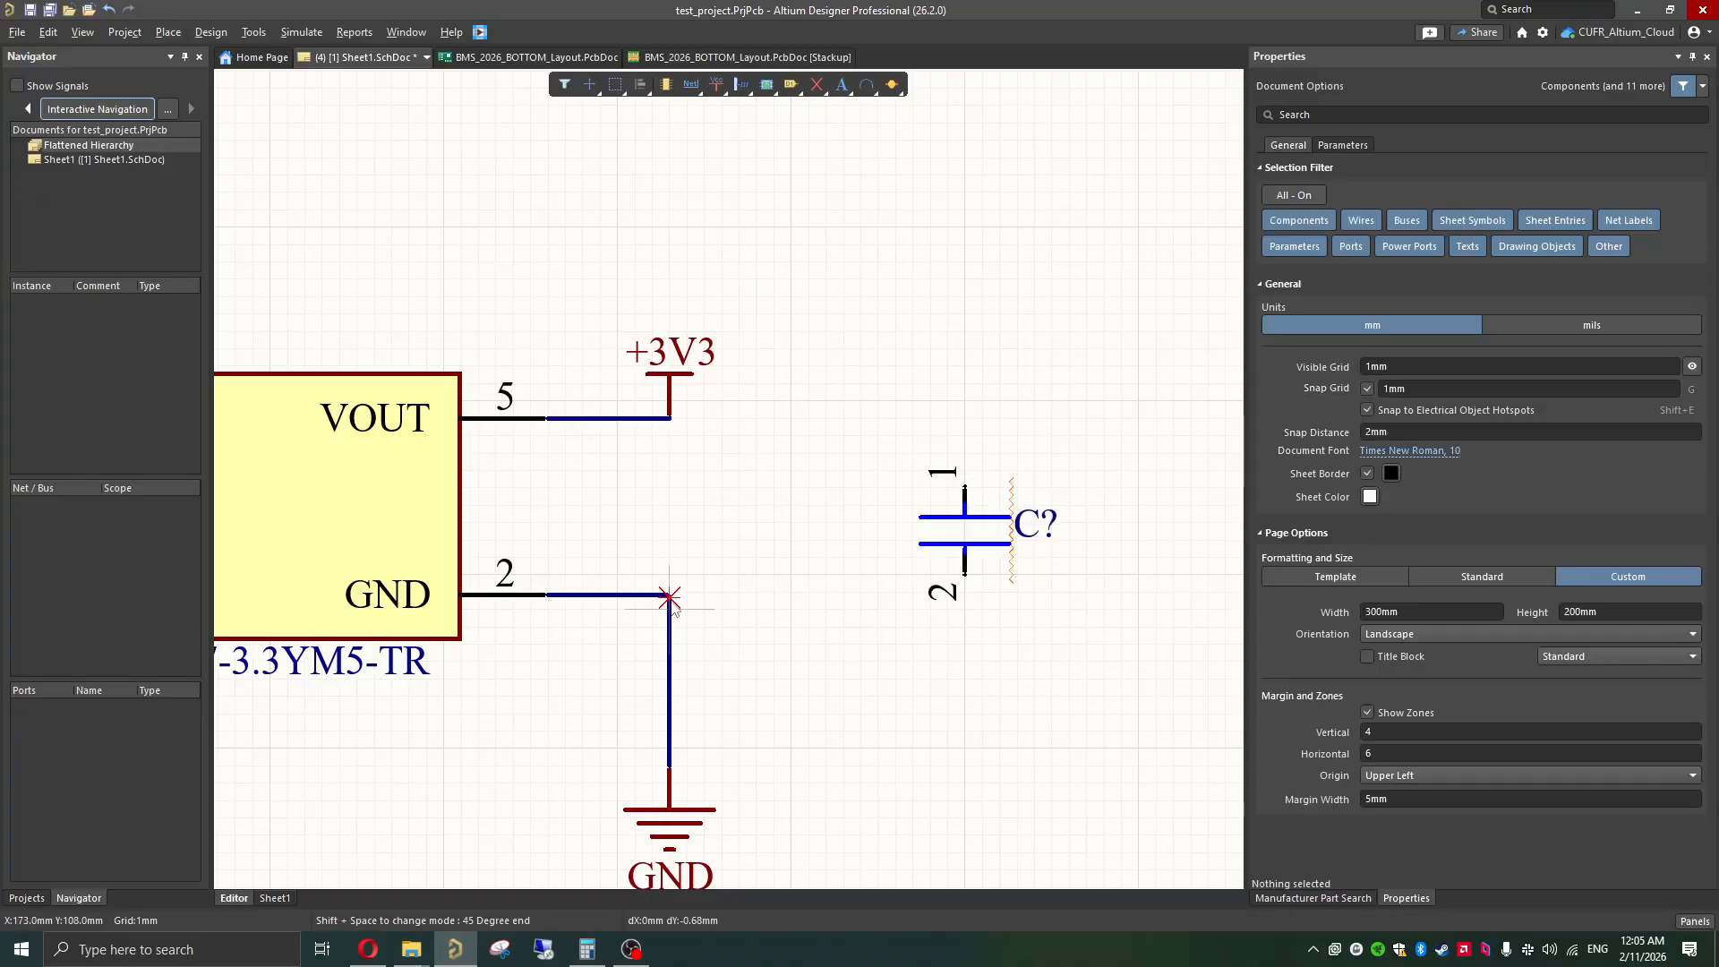
left_click(670, 596)
left_click(965, 575)
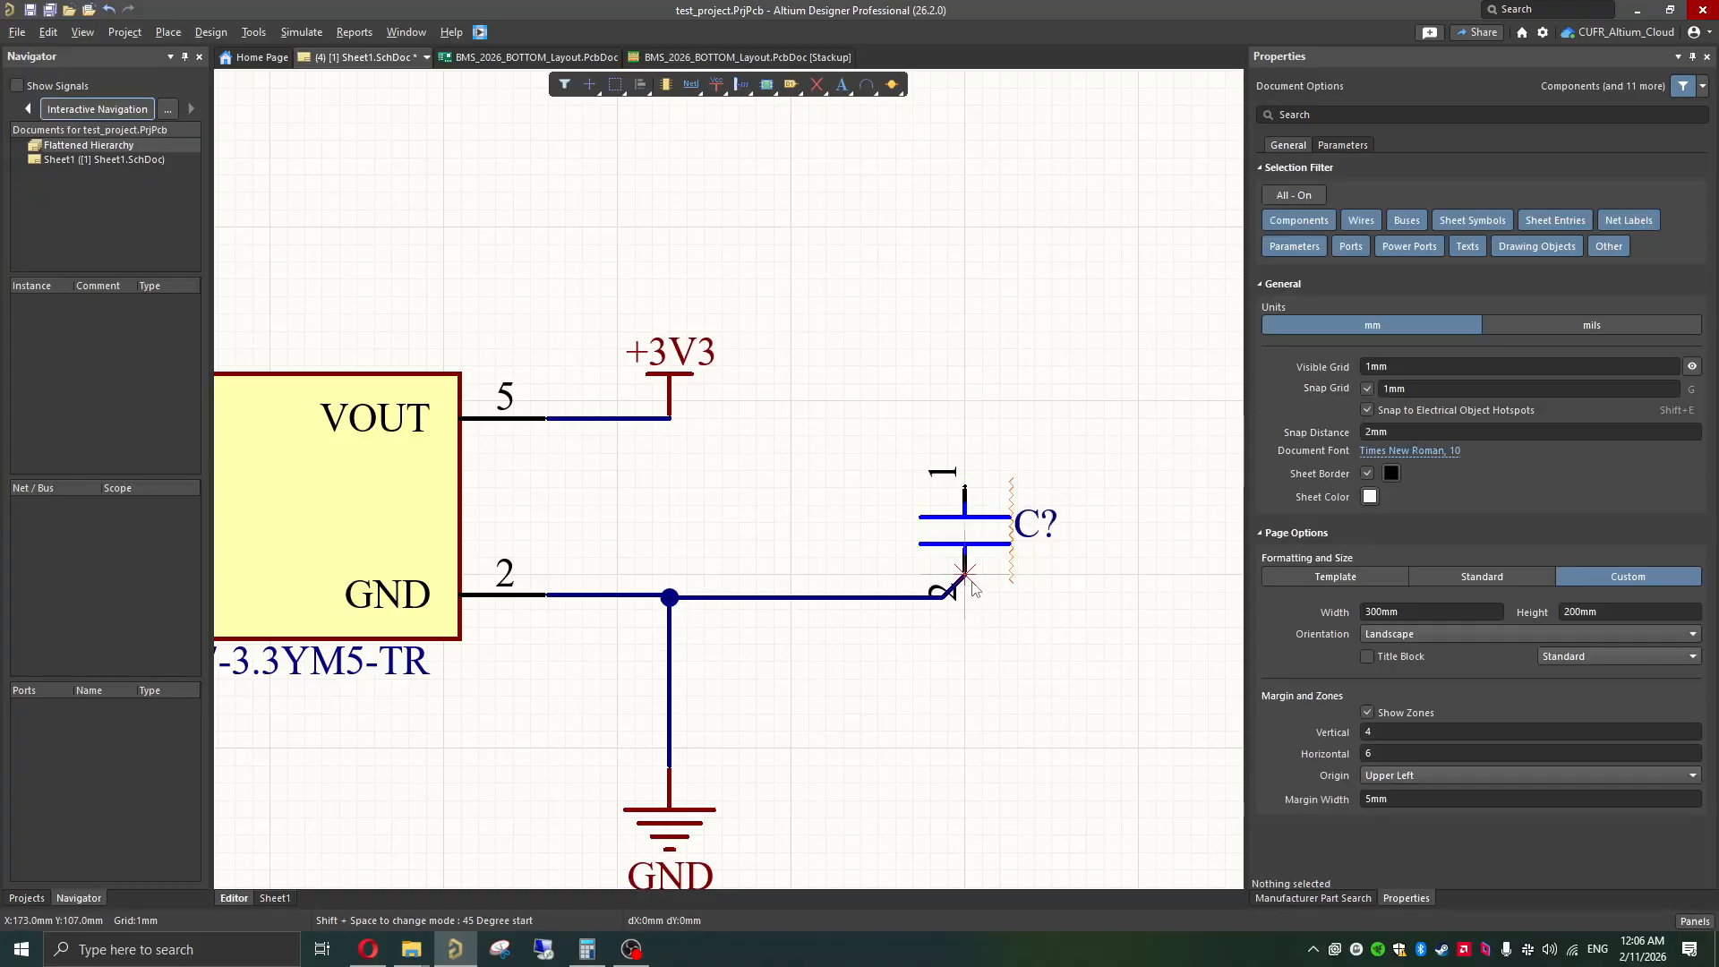
left_click(669, 418)
left_click(964, 486)
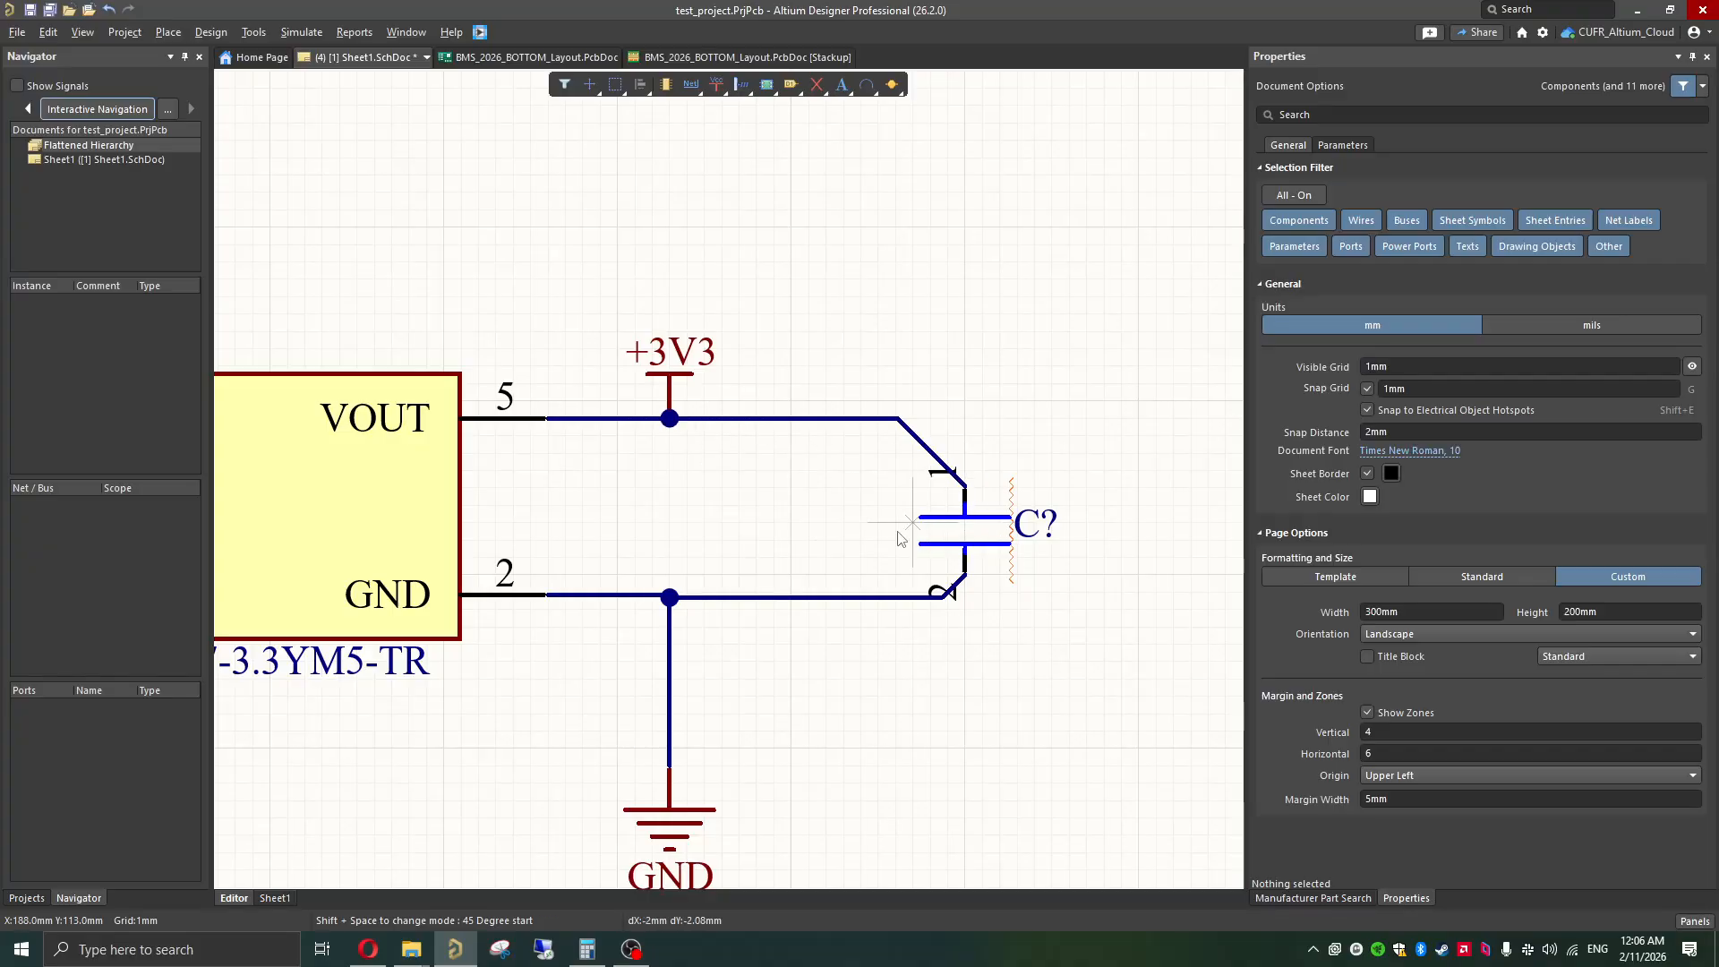
right_click(774, 537)
scroll(775, 537, "down", 2)
scroll(775, 533, "down", 4, "ctrl")
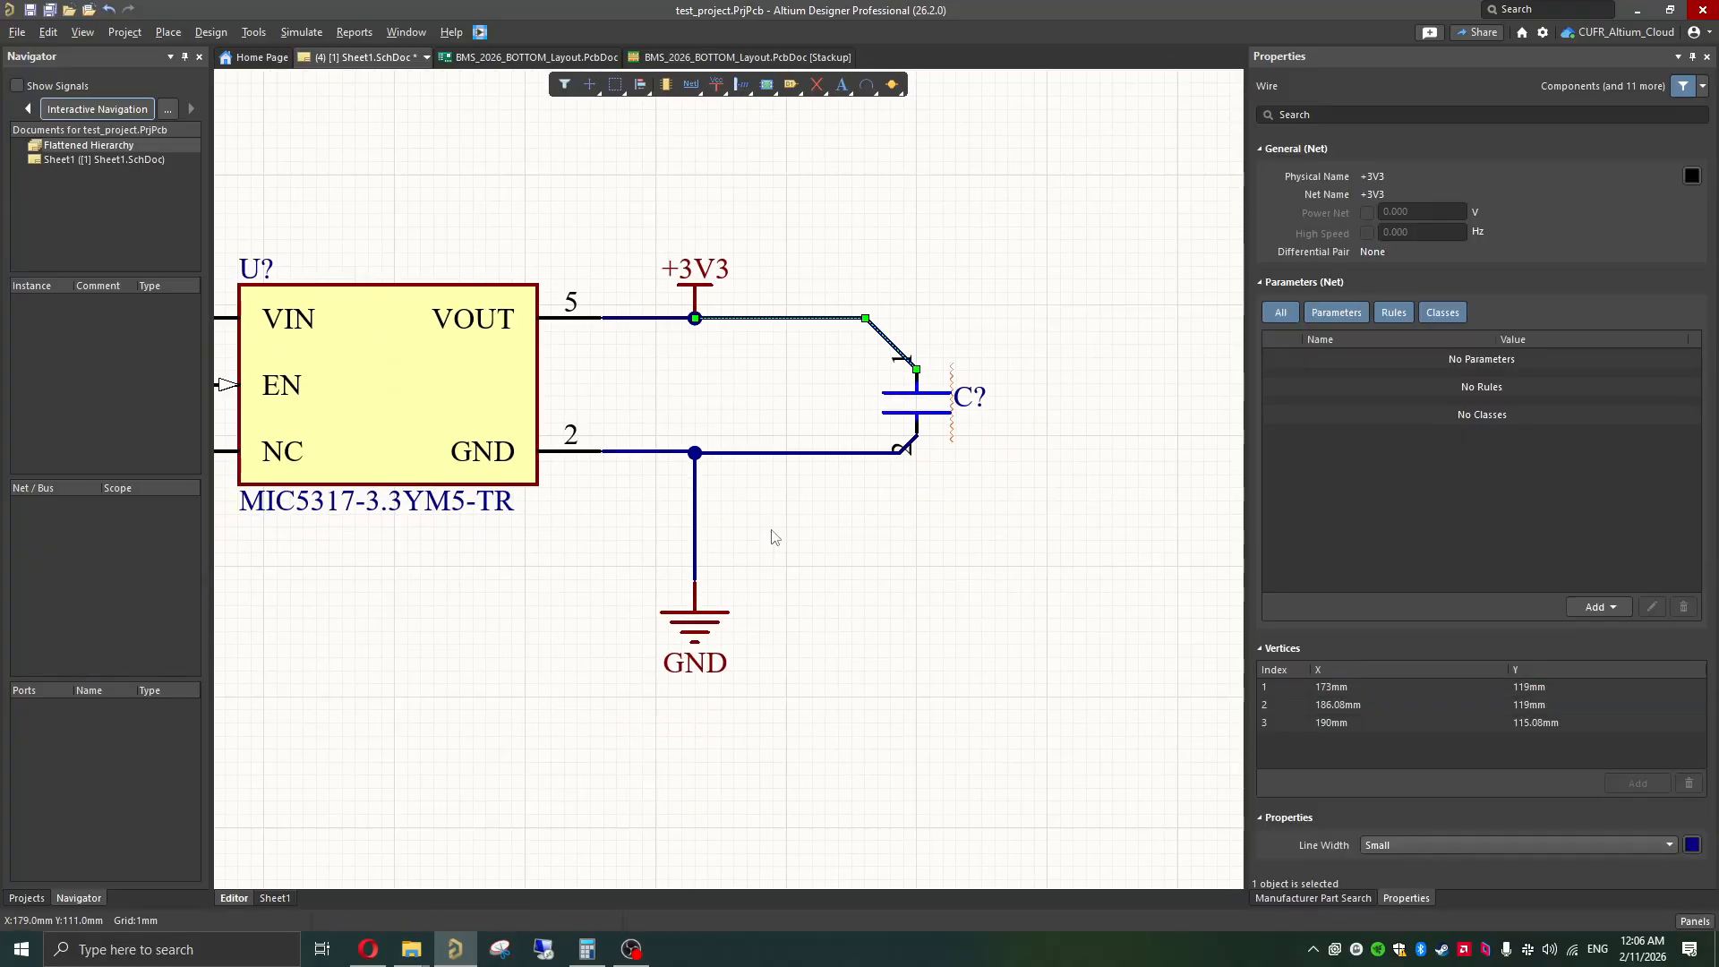
key("ctrl+z")
key("ctrl+z")
Step: Raise the output capacitor slightly and wire its pin 2 to the regulator's GND node with a horizontal run
key("ctrl+w")
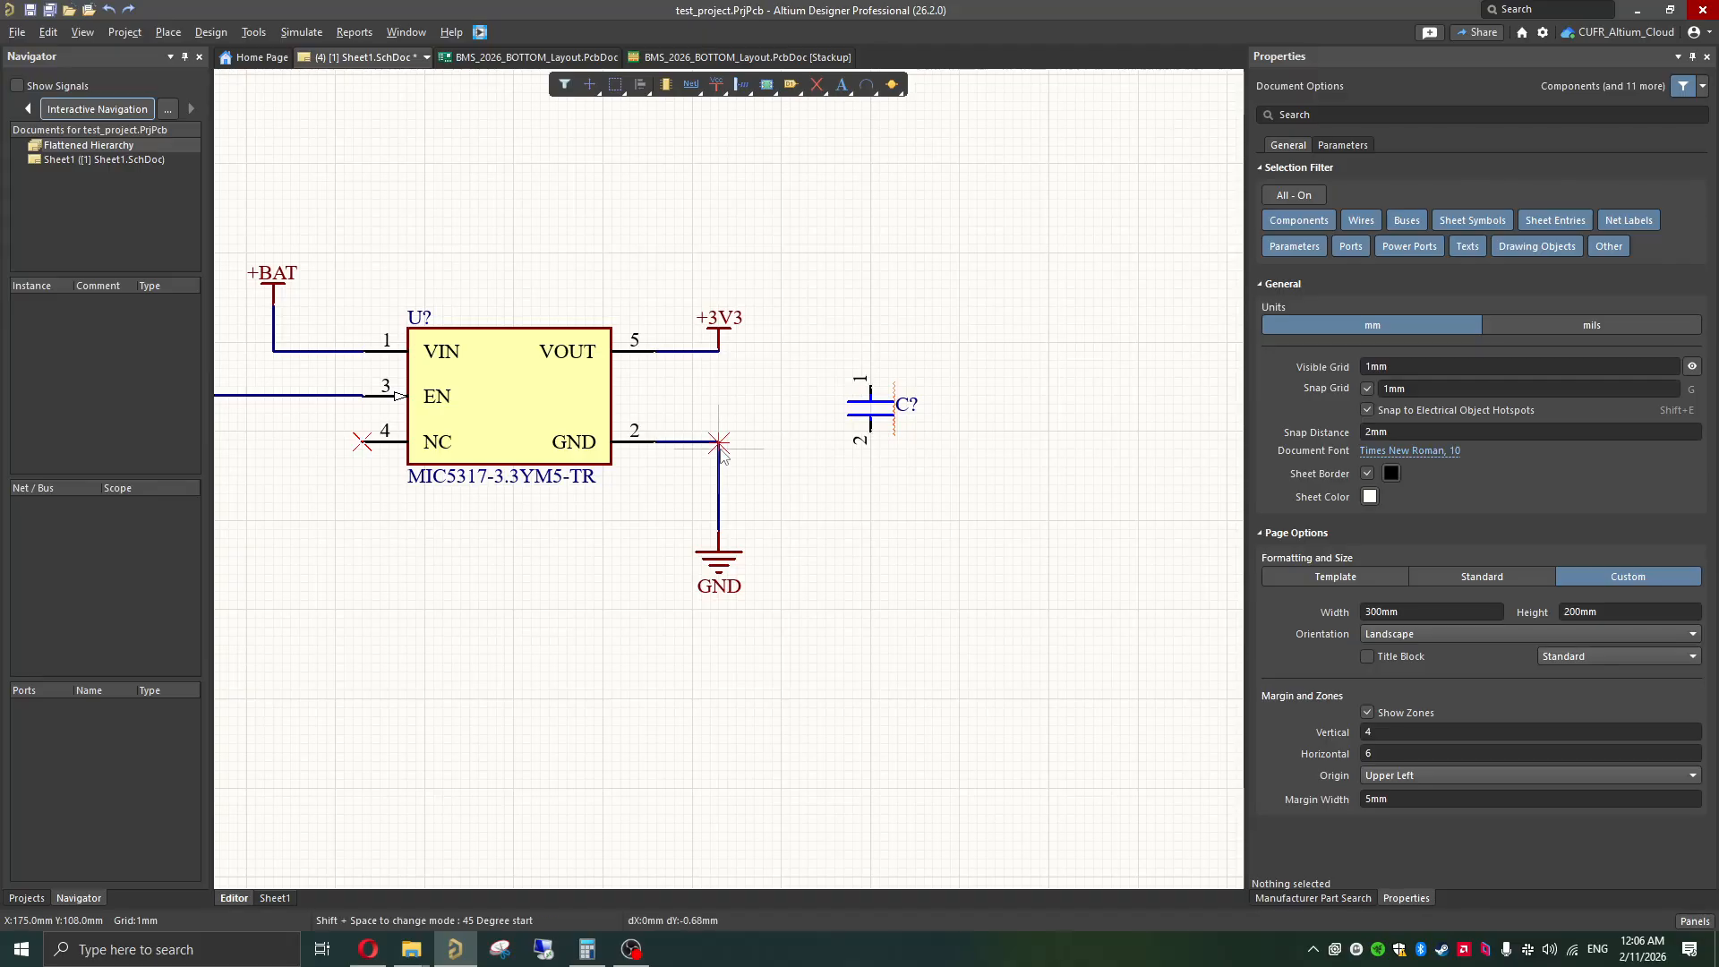
left_click(718, 441)
key("space")
right_click(866, 433)
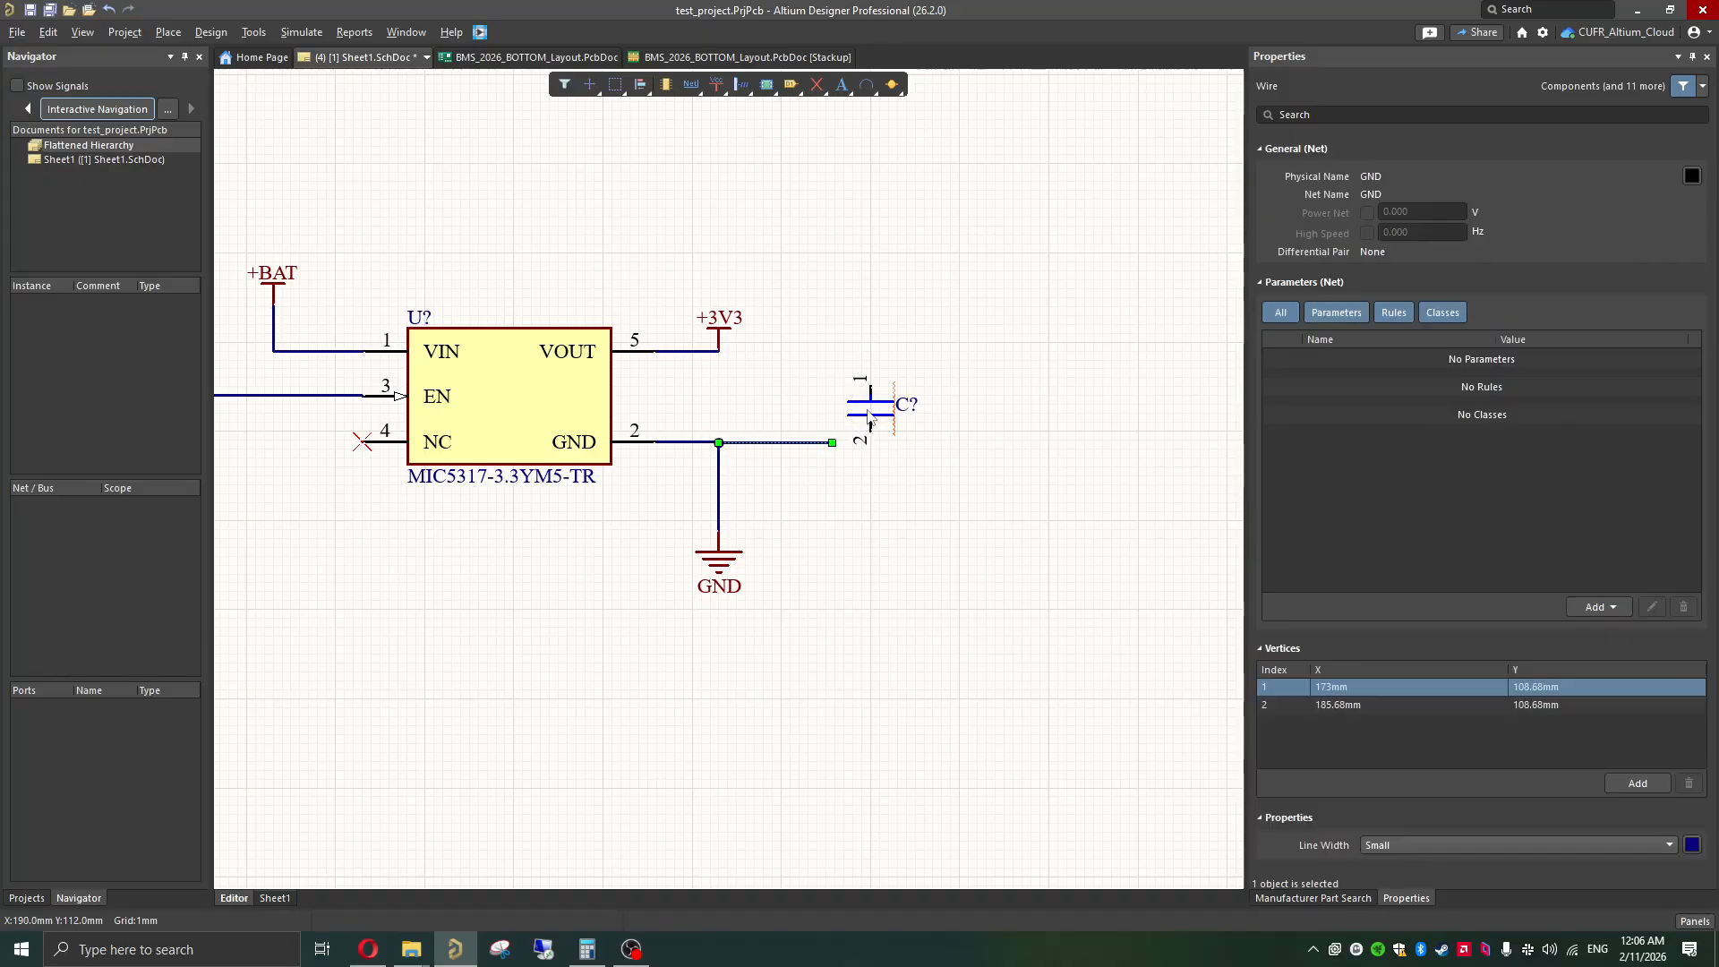
left_click_drag(869, 425, 870, 412)
key("ctrl+w")
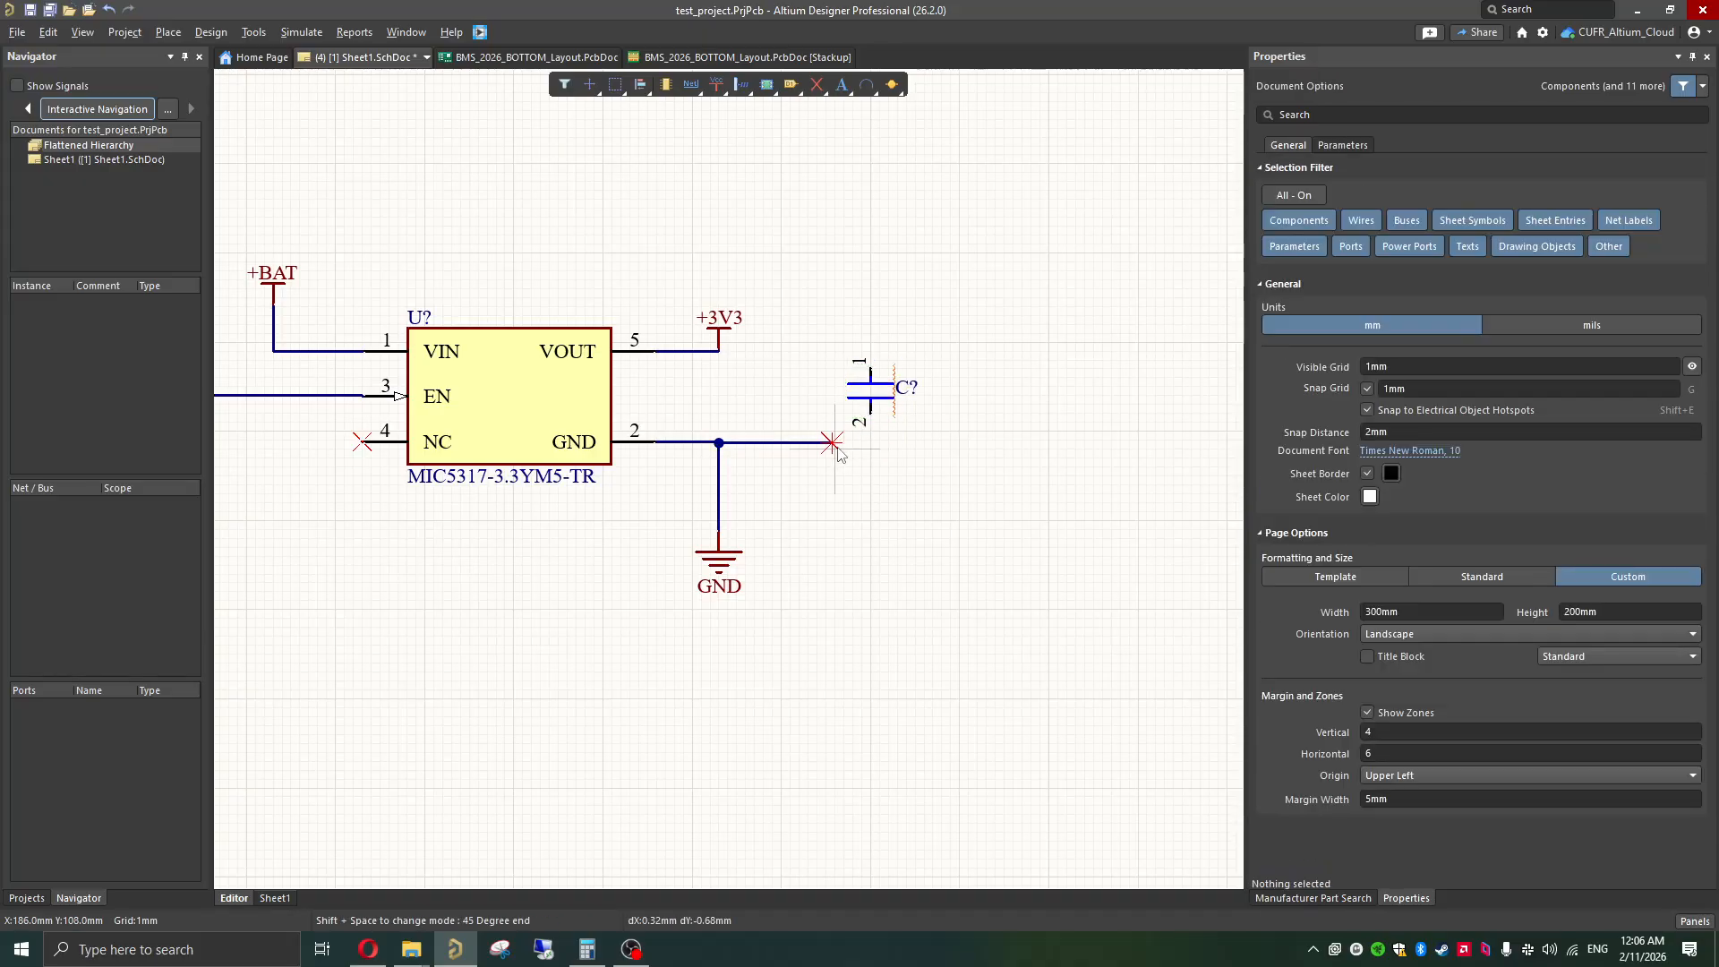
left_click(830, 442)
left_click(870, 414)
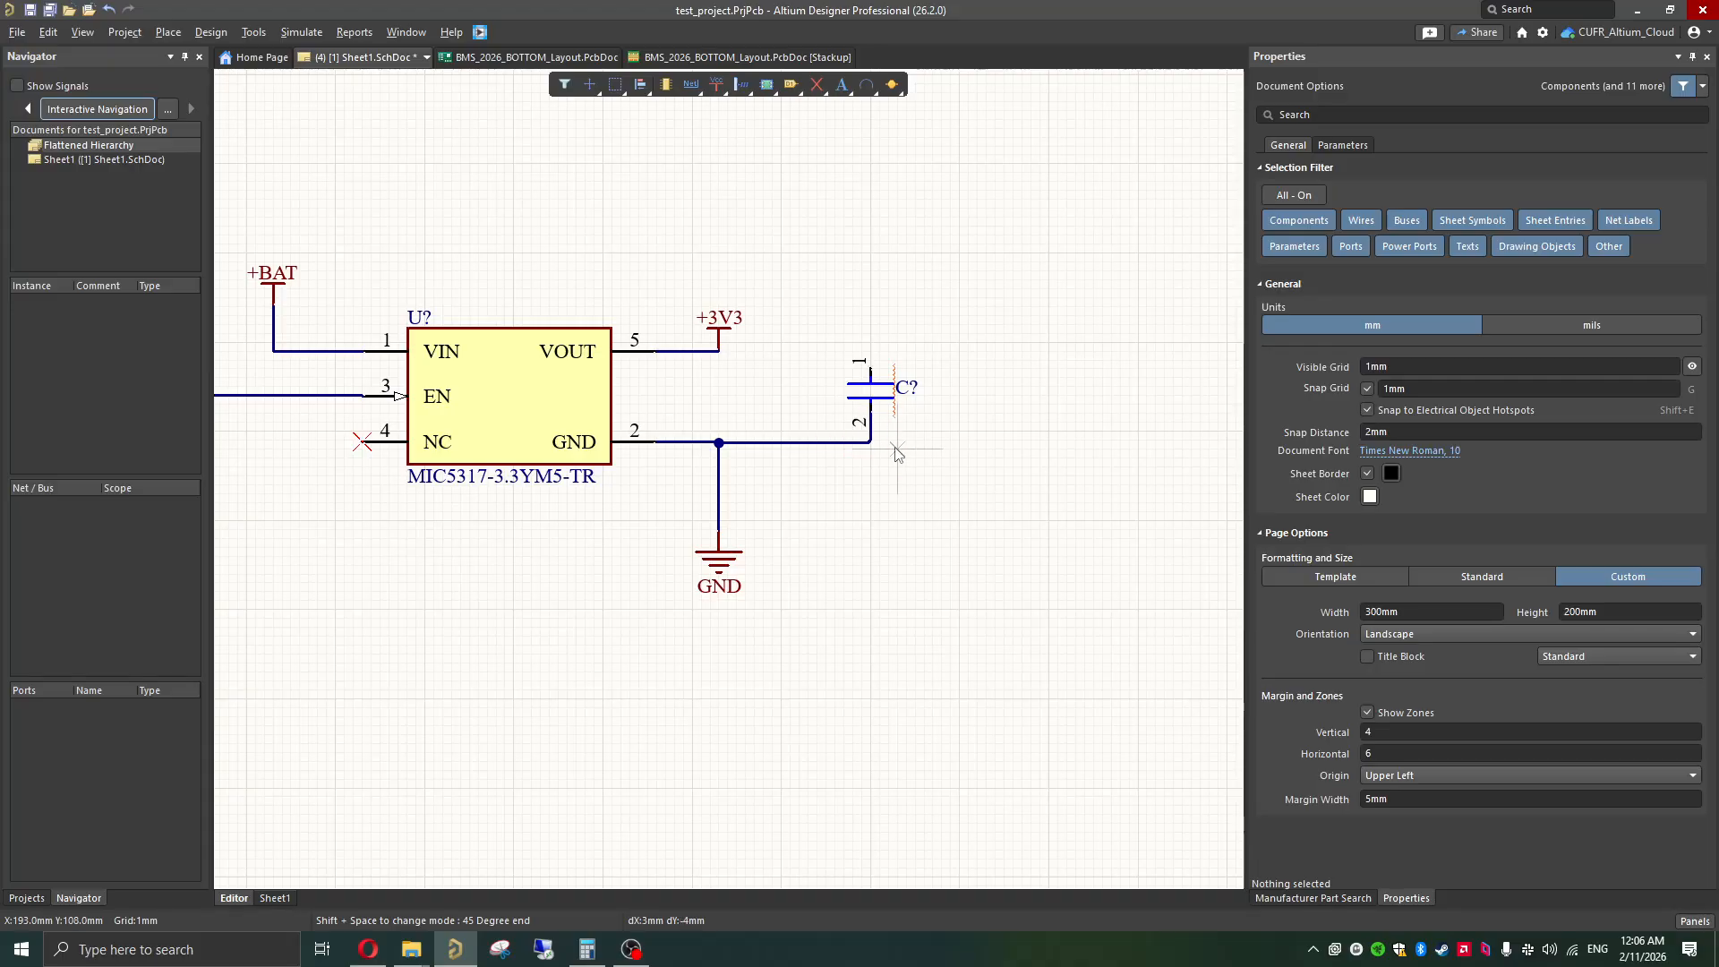
right_click(786, 383)
left_click(779, 358)
Step: Wire the +3V3 node at VOUT to pin 1 of the output capacitor with a right-angle corner
key("ctrl+w")
left_click(718, 351)
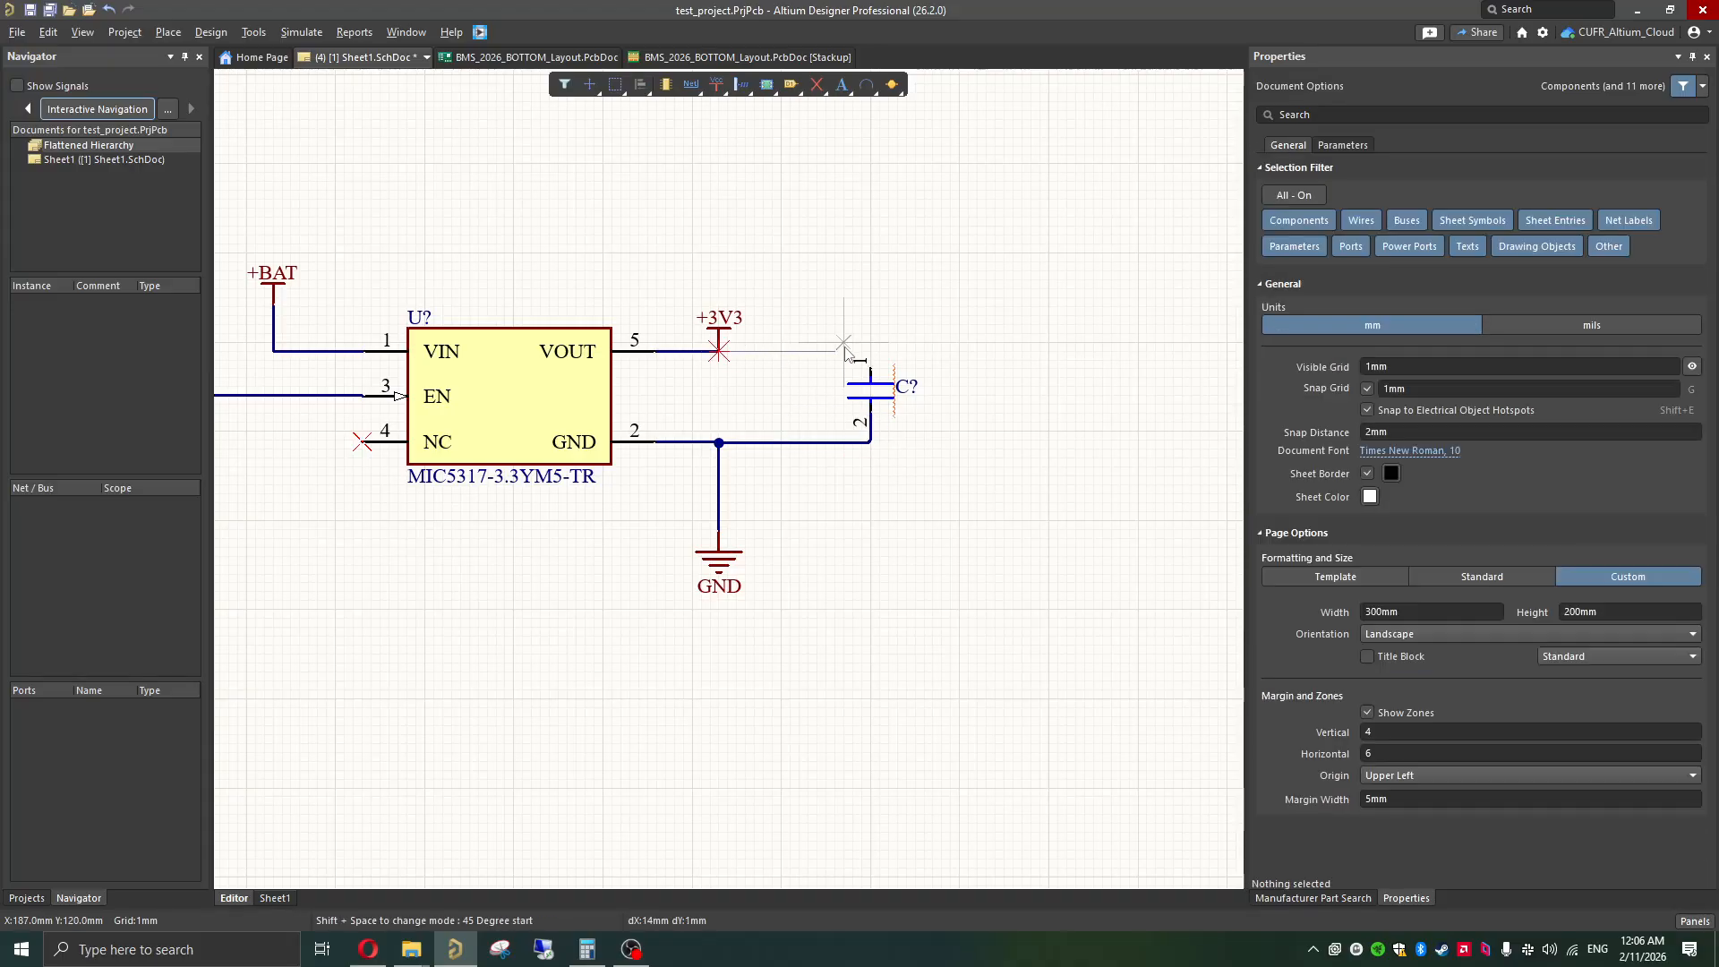
left_click(870, 351)
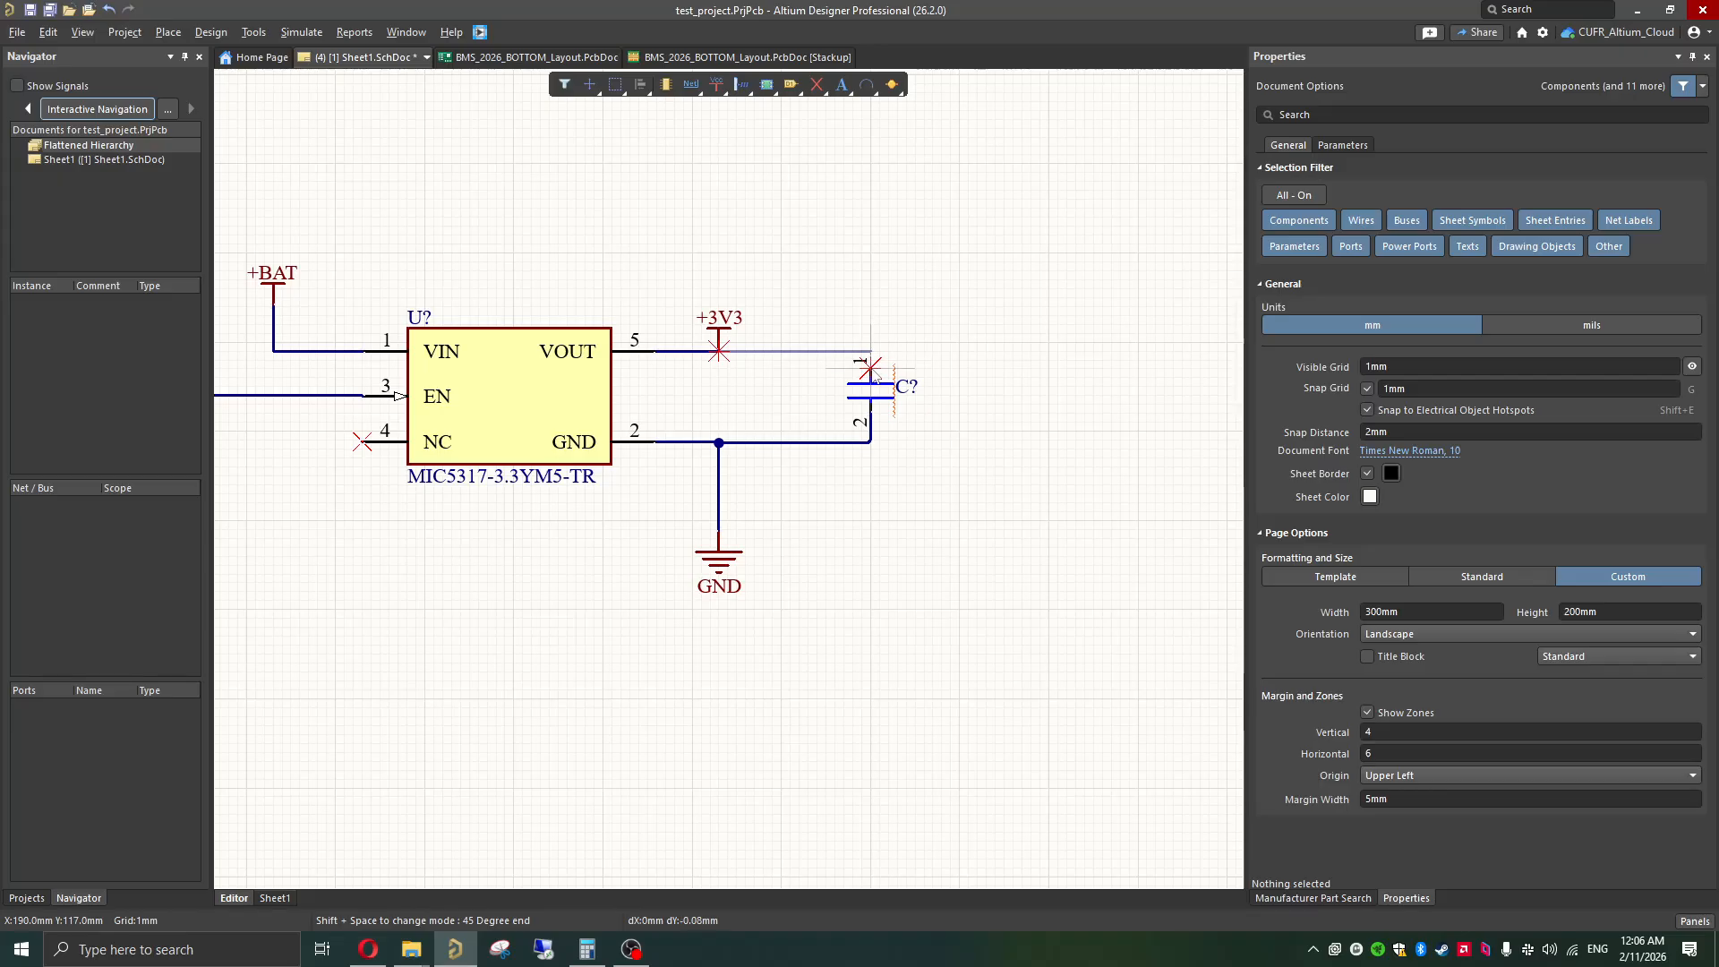
left_click(870, 367)
right_click(870, 367)
Step: Wire pin 1 of the input capacitor to the +BAT node at VIN and straighten the wire's corner to a right angle
scroll(834, 480, "down", 2, "ctrl")
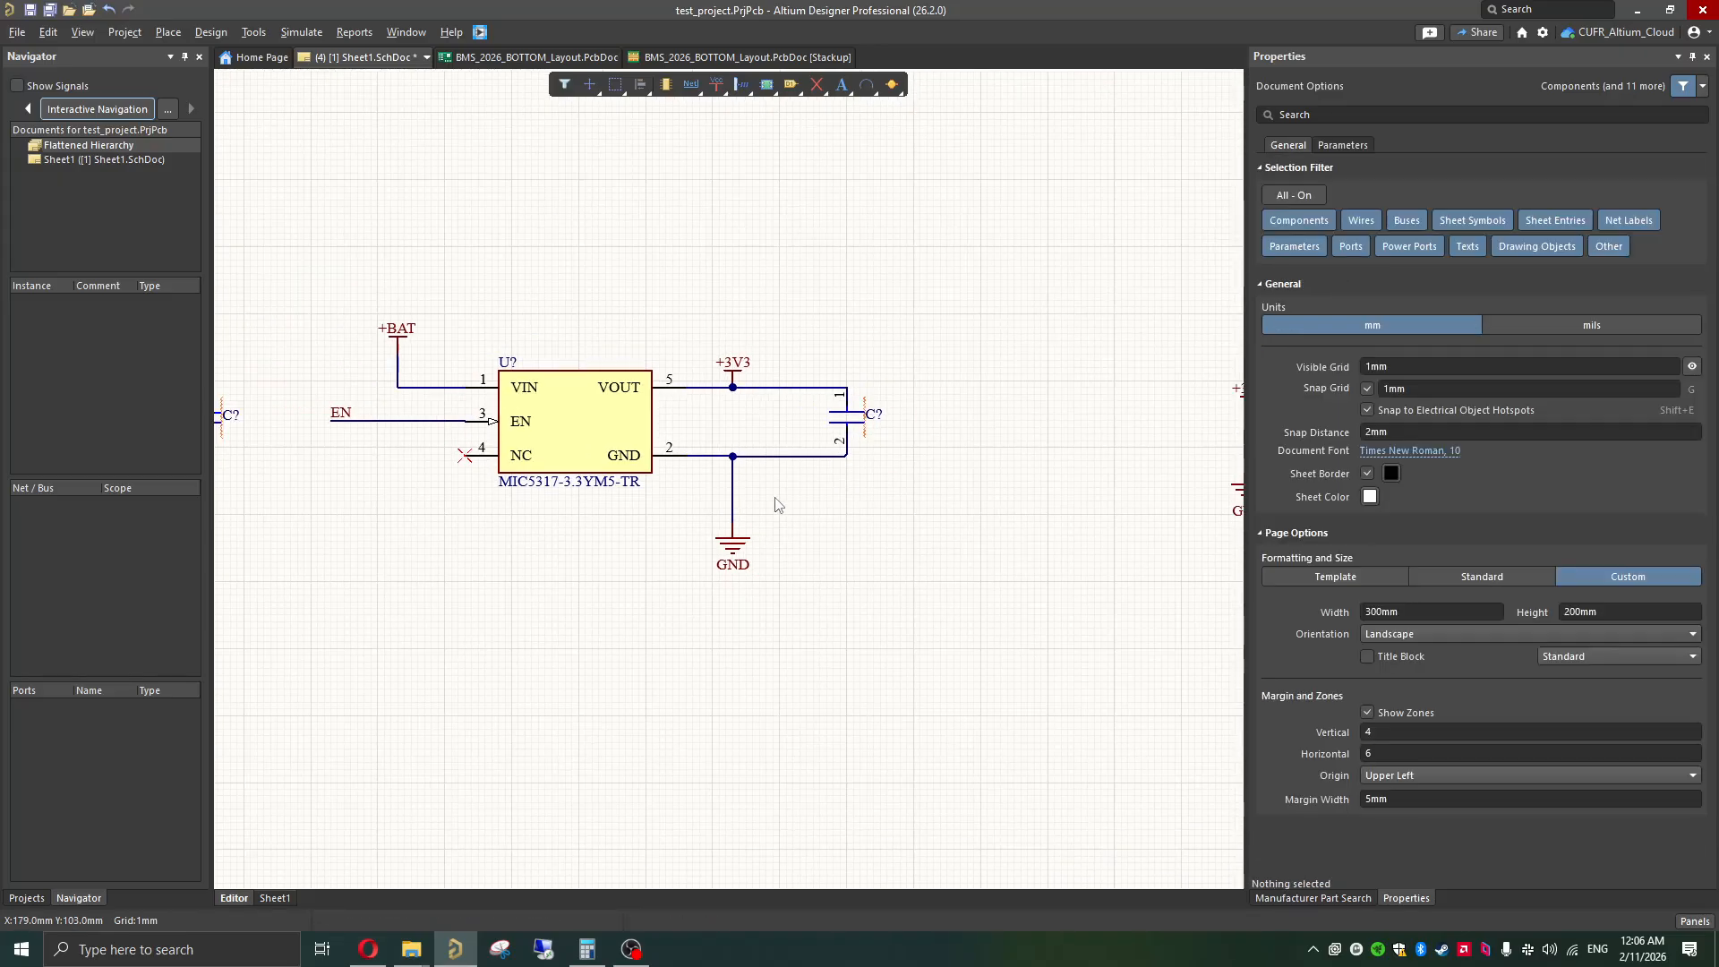
scroll(834, 480, "left", 5, "shift")
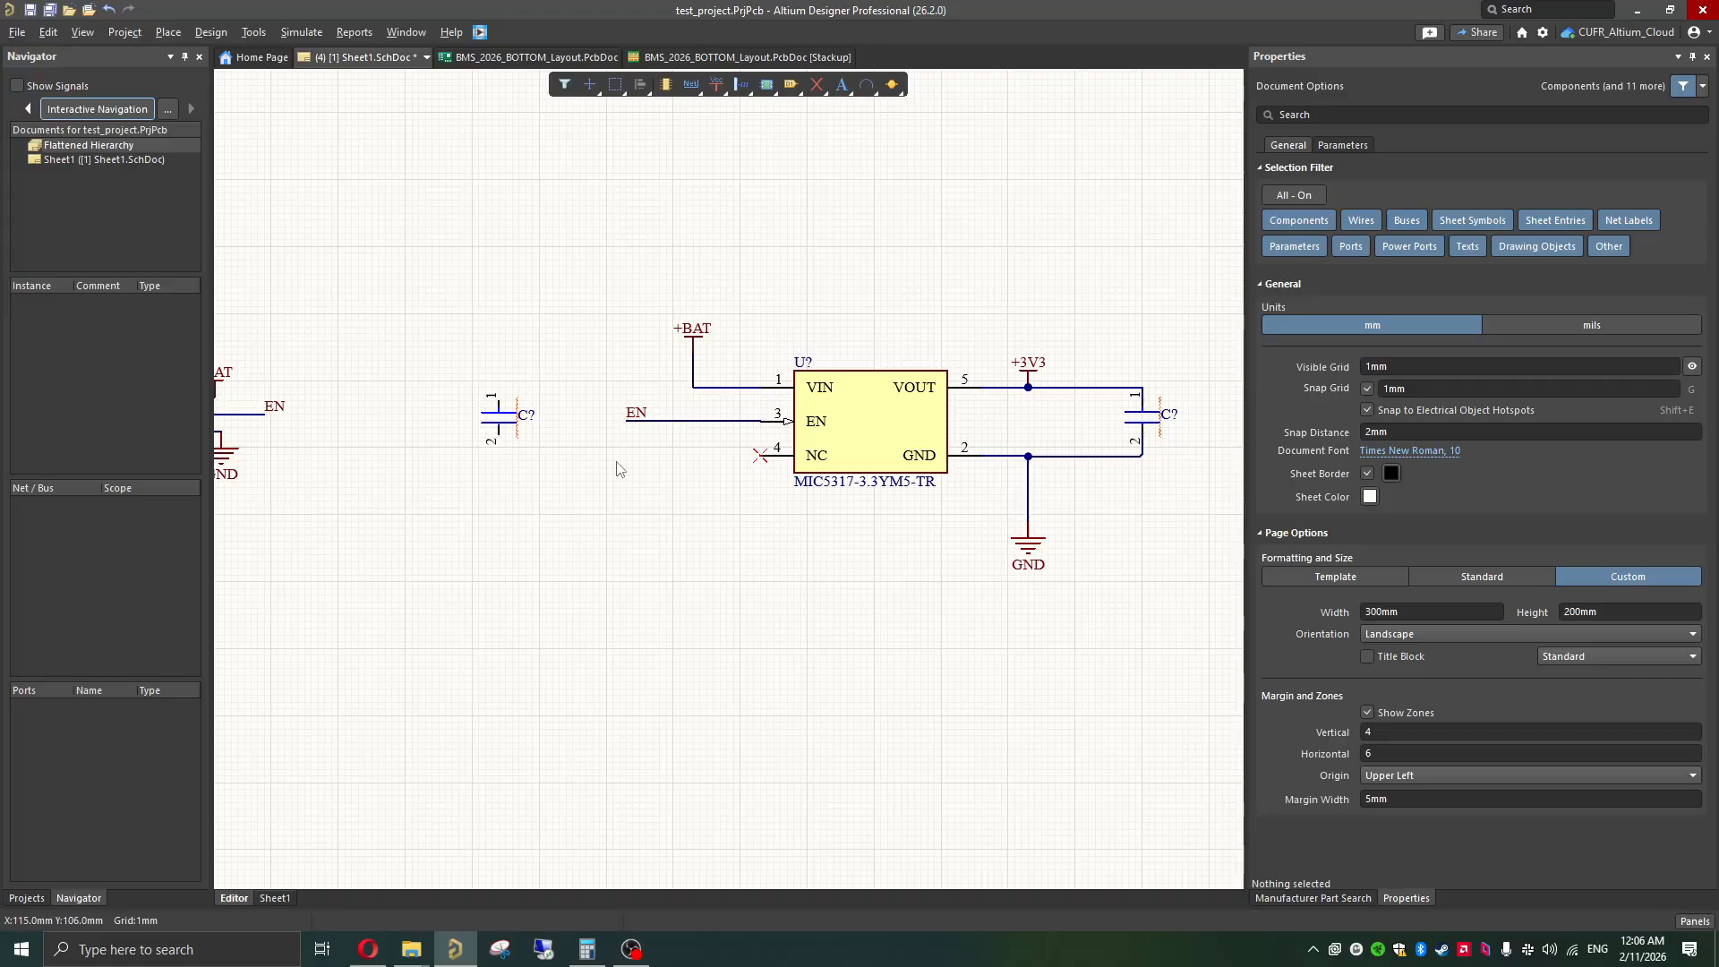
scroll(548, 431, "up", 2, "ctrl")
scroll(548, 432, "up", 1, "ctrl")
key("ctrl+w")
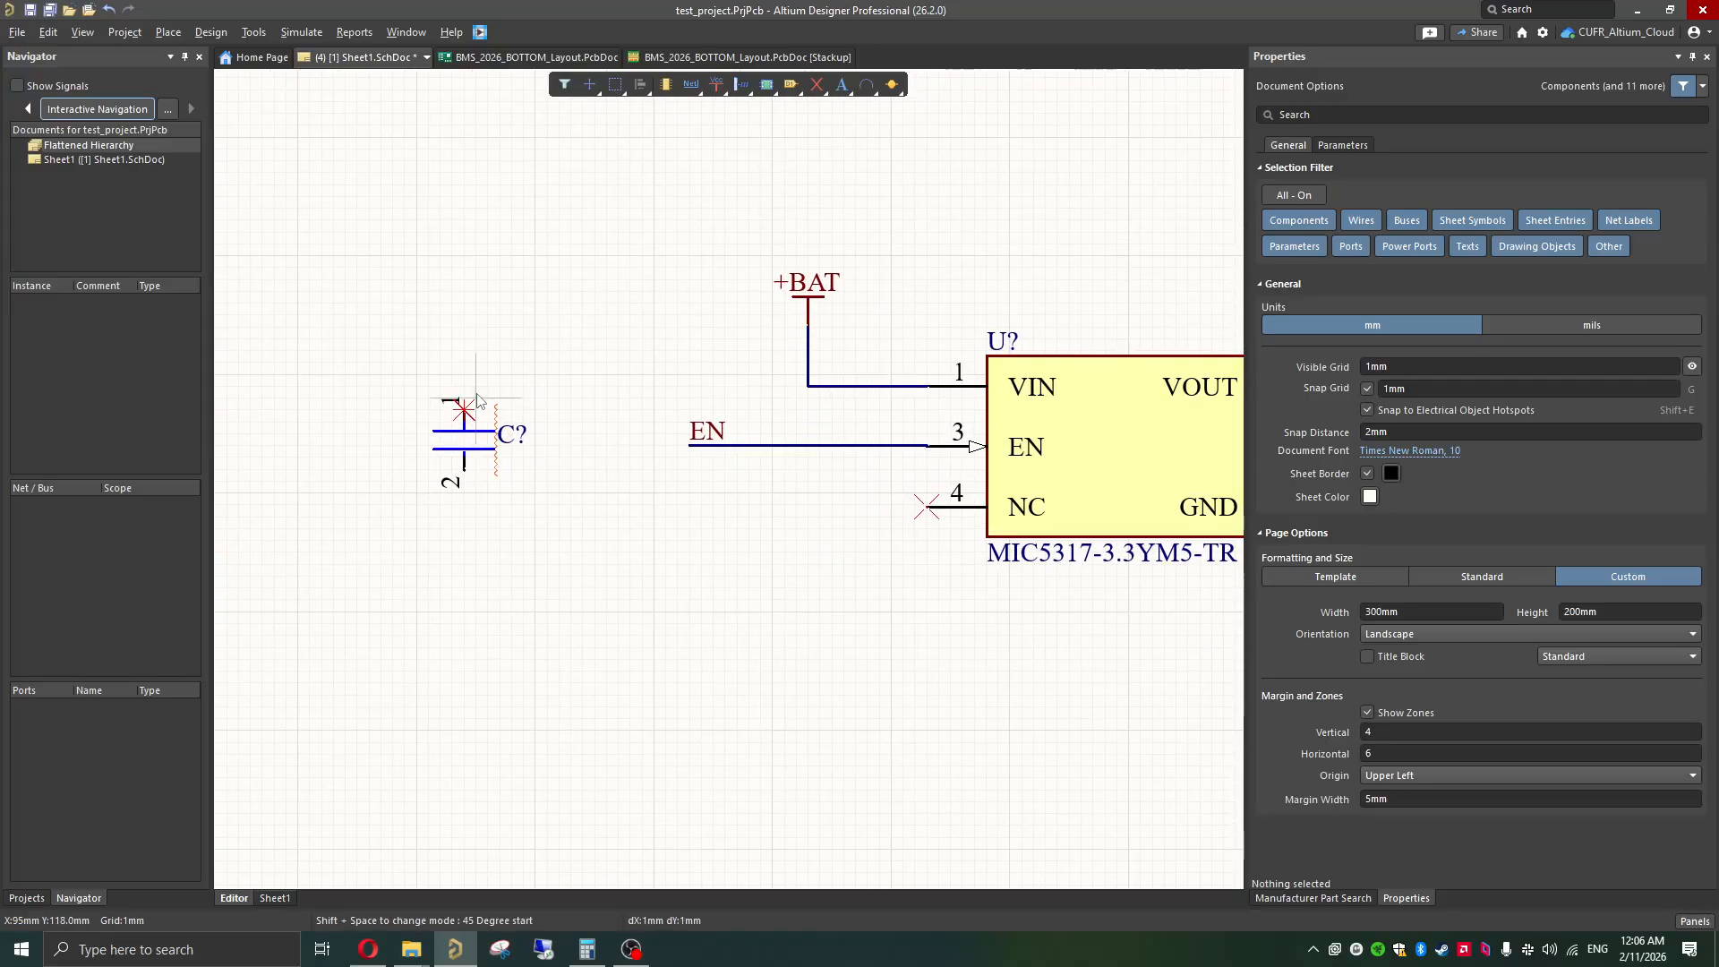
left_click(465, 374)
left_click(808, 386)
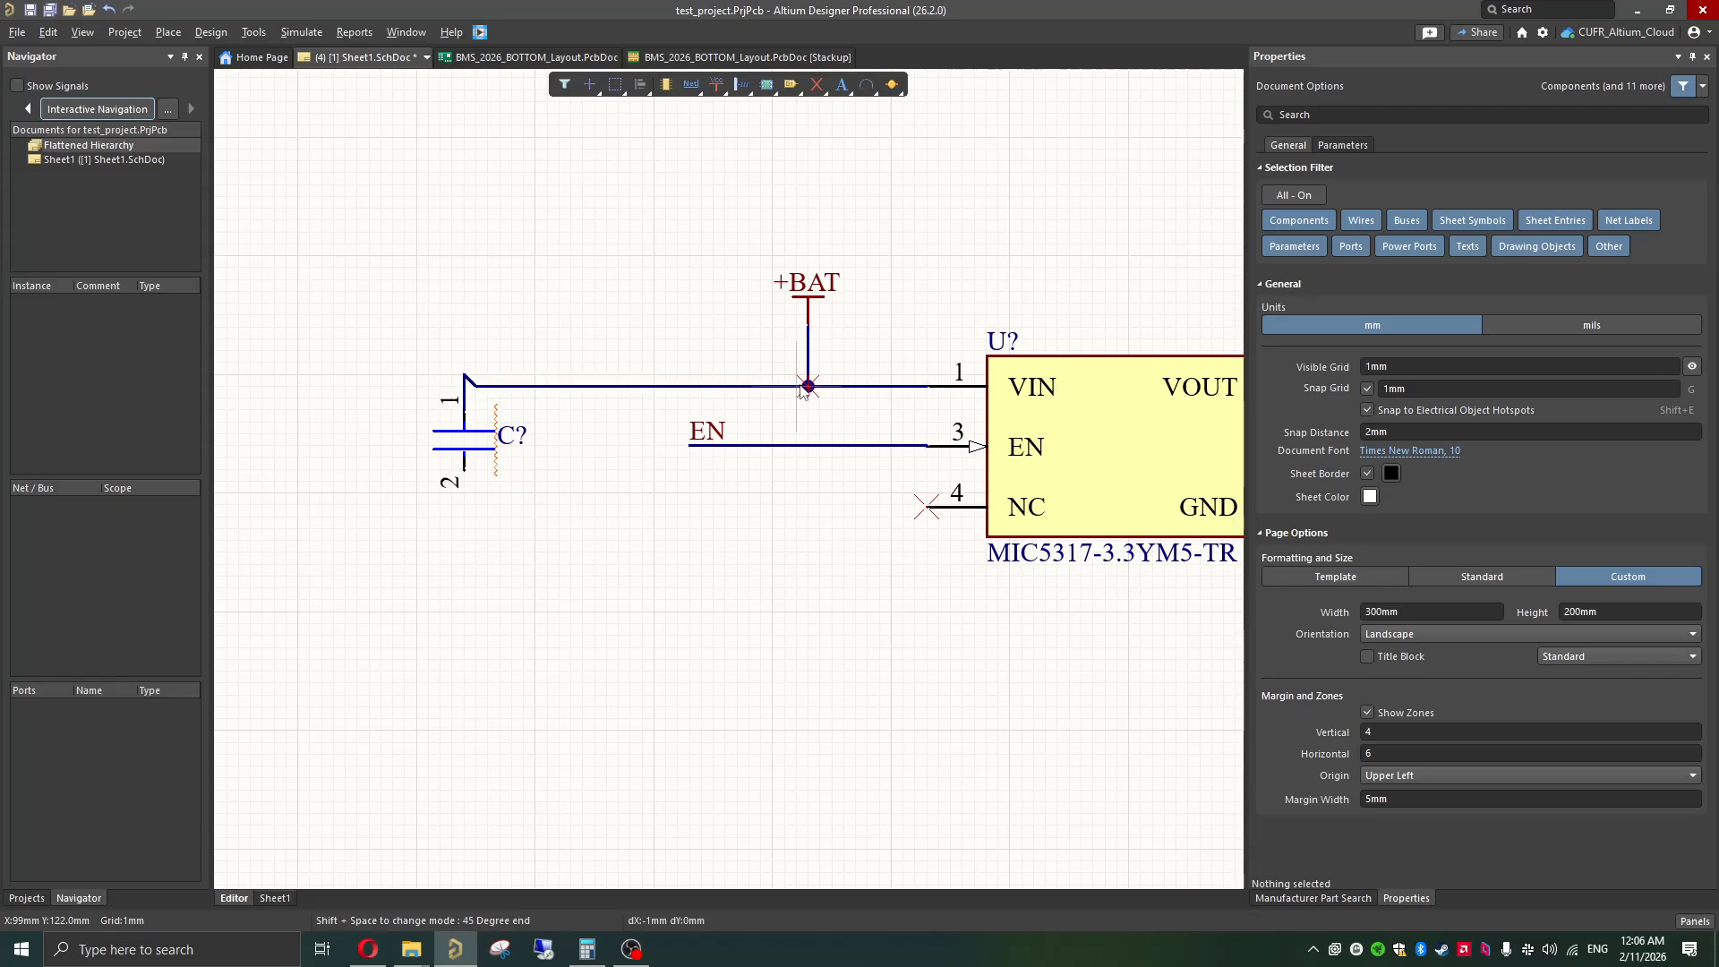
key("Escape")
left_click(457, 408)
left_click_drag(462, 374, 462, 386)
left_click(547, 448)
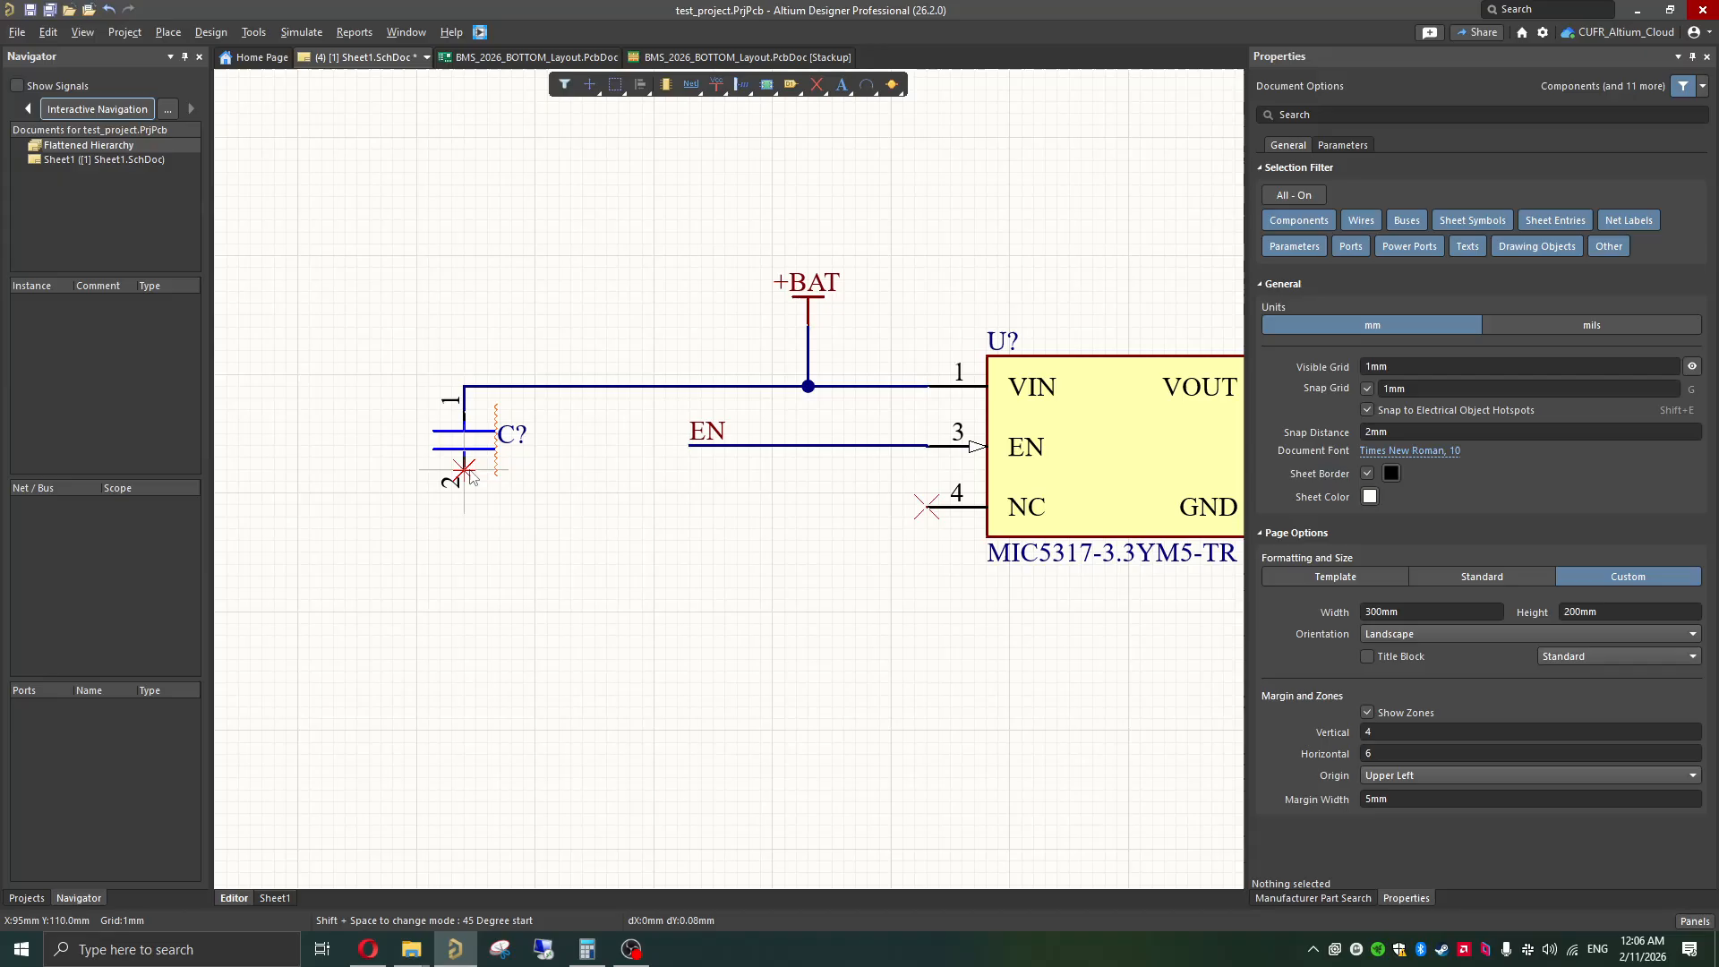
Step: Extend a short wire down from the input capacitor's pin 2 and attach a copy of the GND power port to its end
left_click_drag(463, 469, 464, 534)
scroll(526, 565, "down", 4, "ctrl")
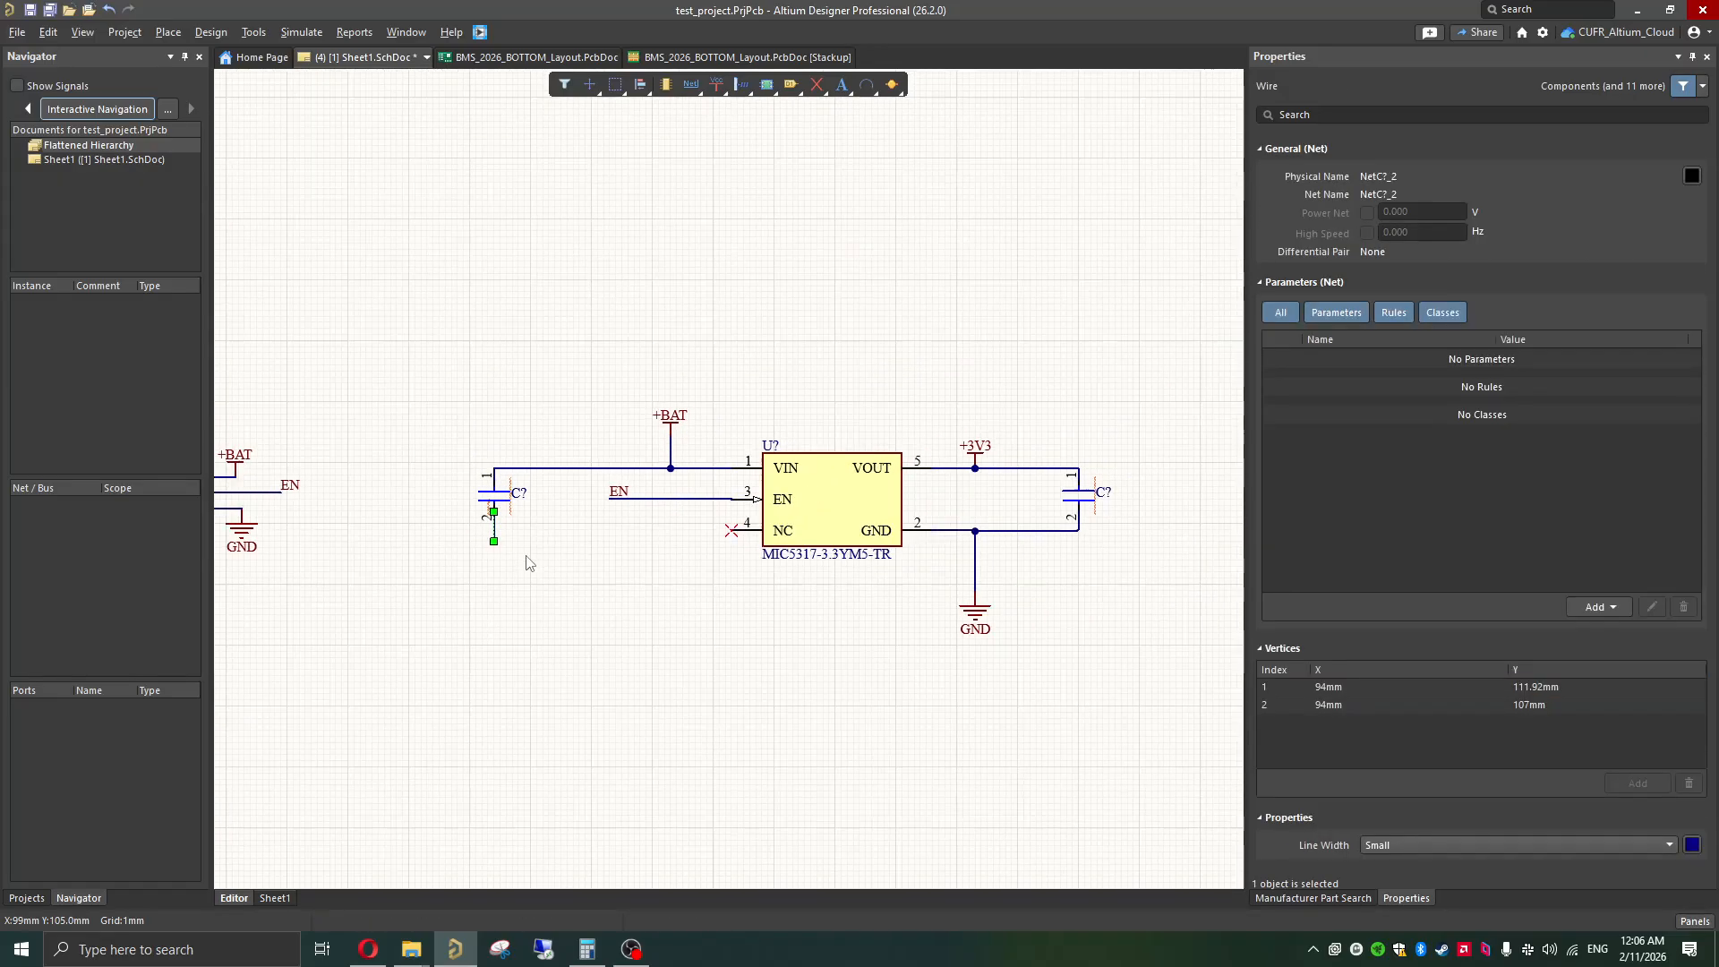
left_click(896, 612)
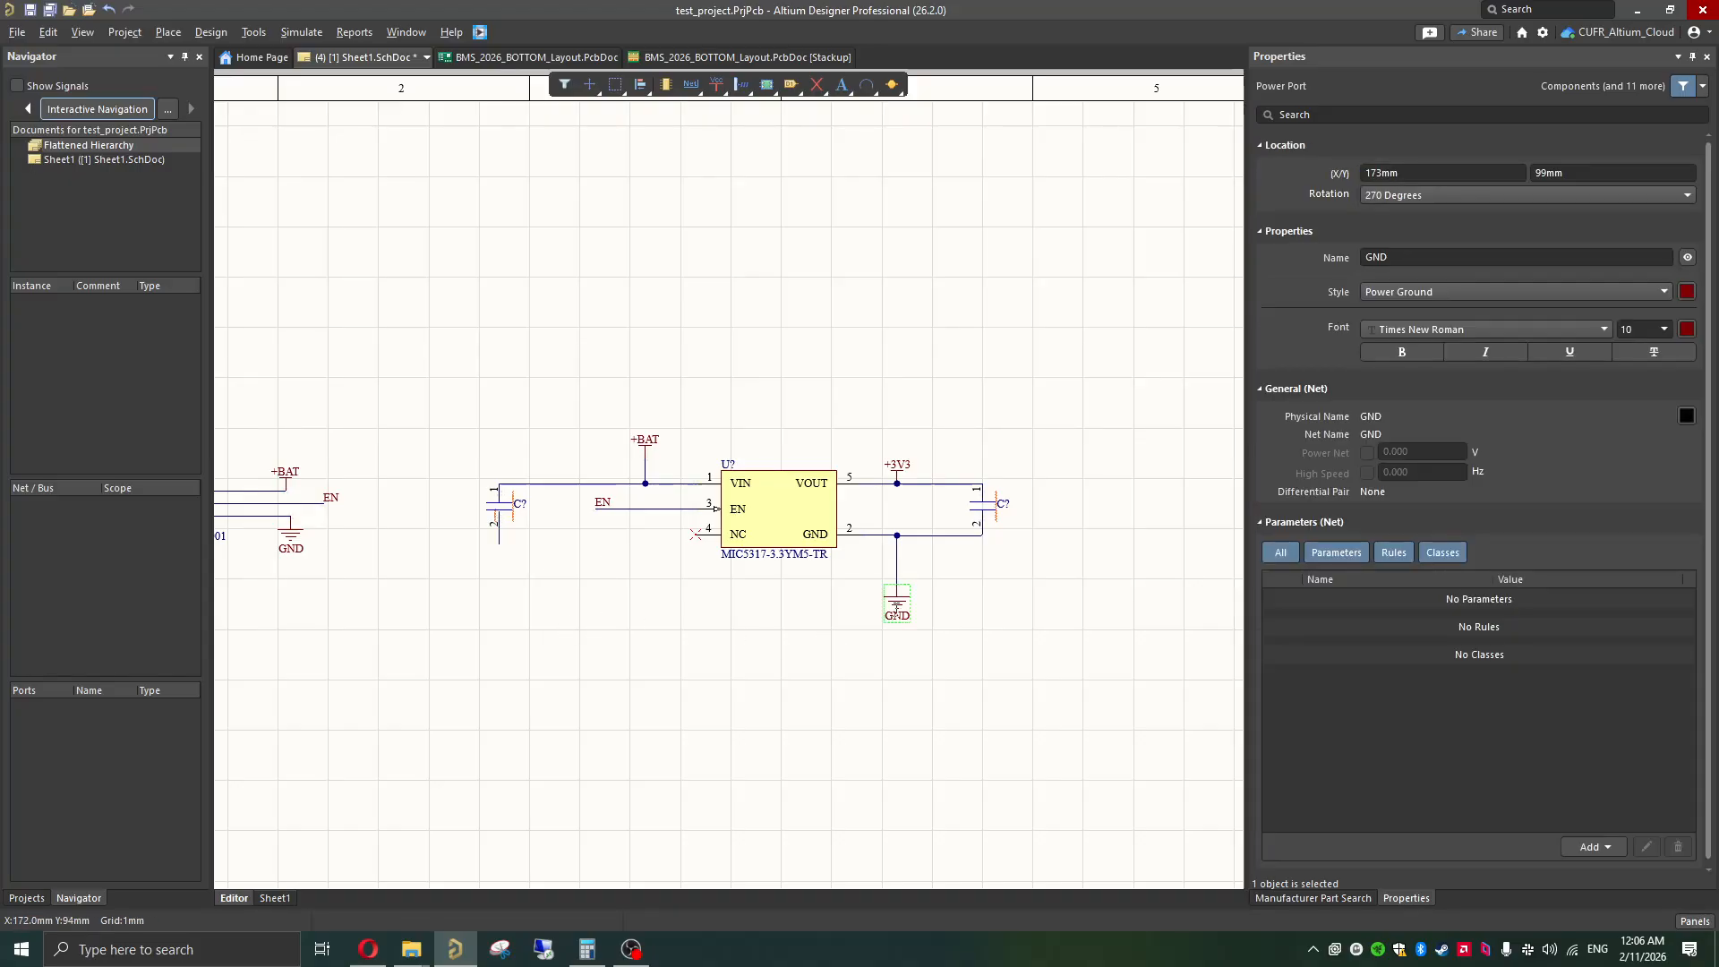
key("ctrl+v")
scroll(497, 540, "up", 5, "ctrl")
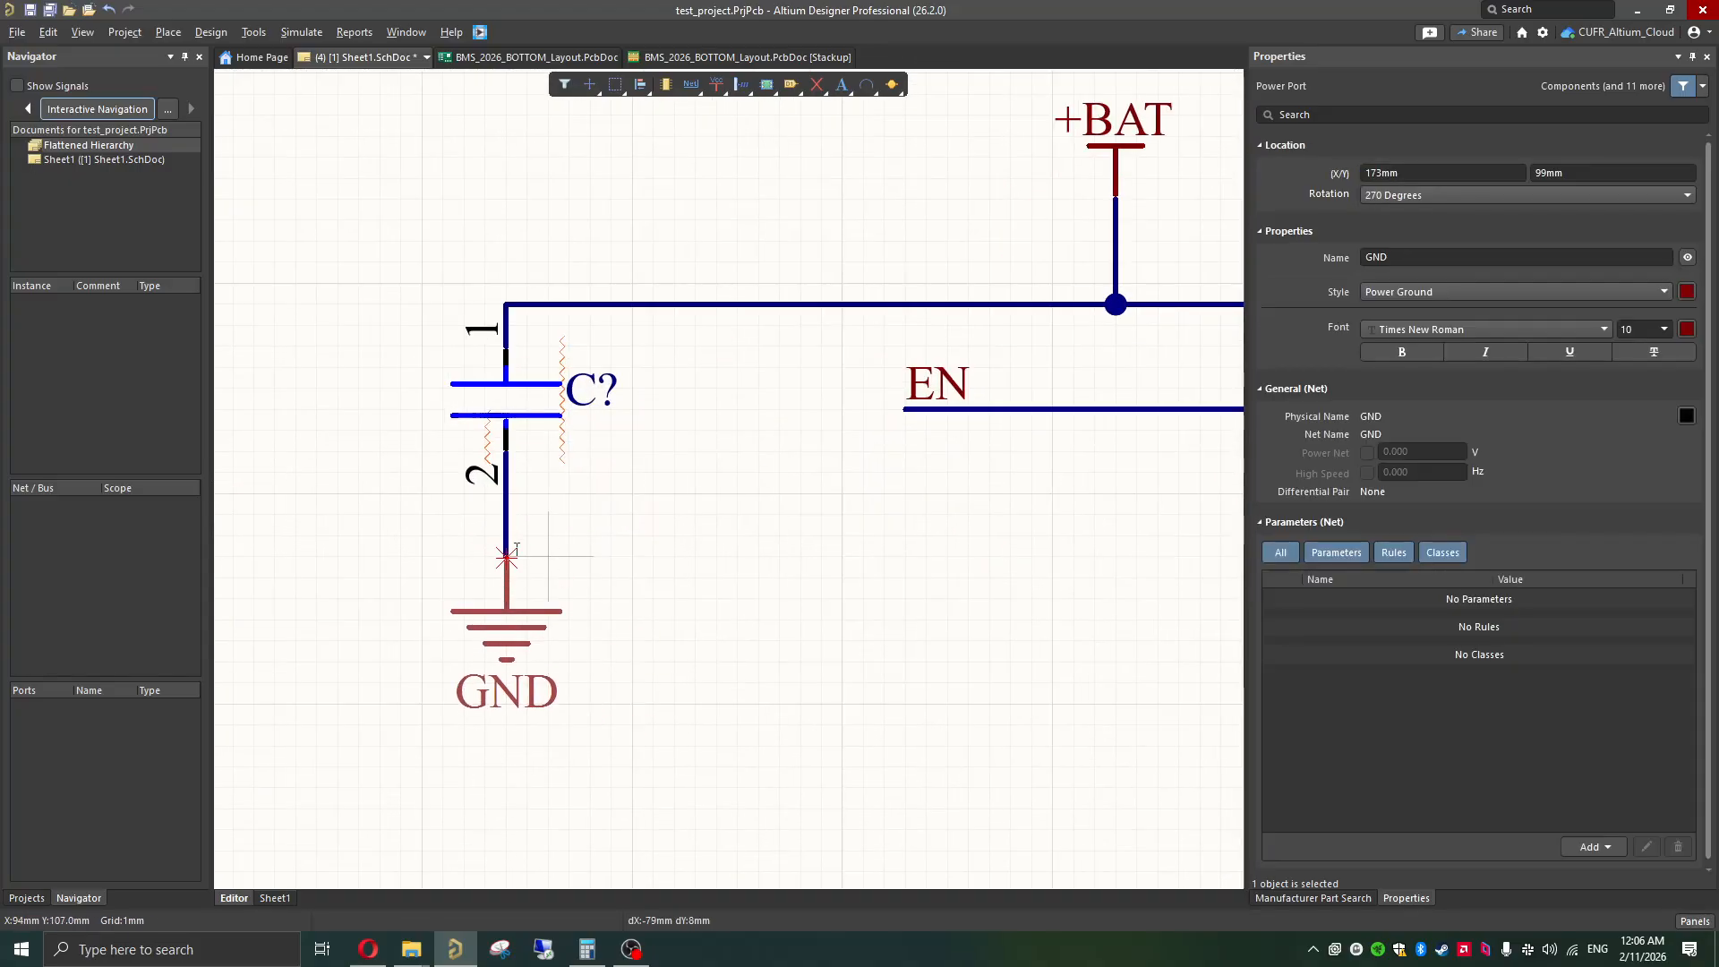
left_click(507, 556)
left_click(652, 588)
scroll(488, 635, "up", 2, "ctrl")
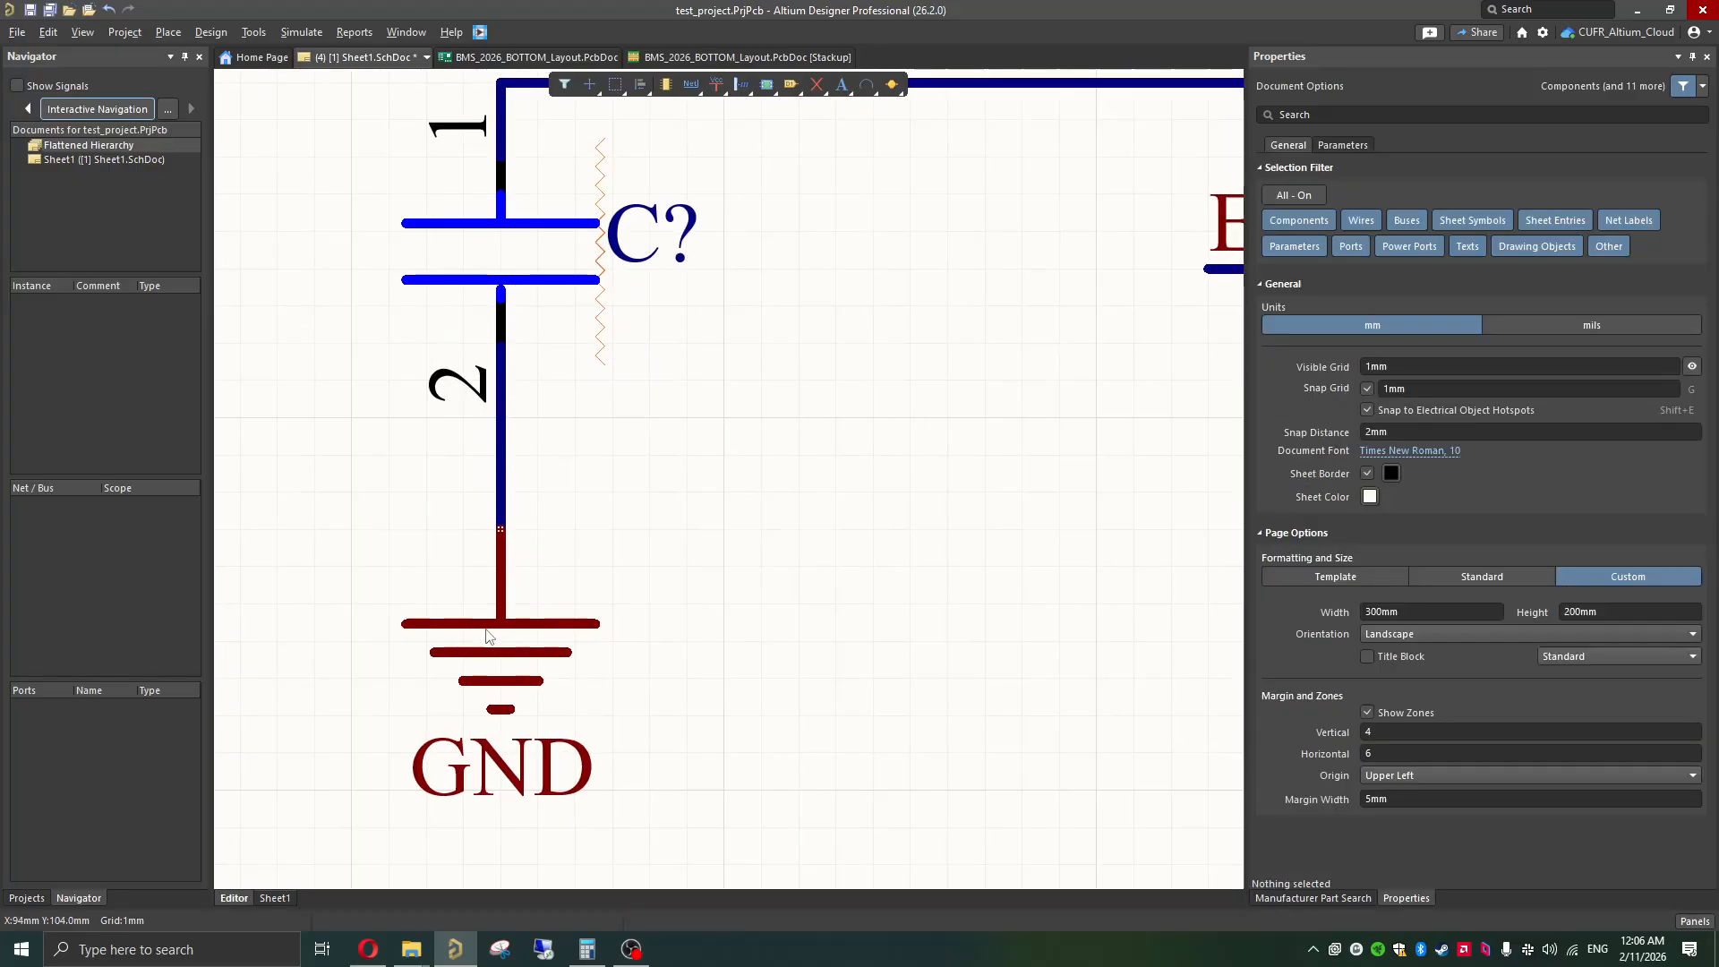
left_click(488, 636)
left_click(690, 499)
Step: Set the input capacitor's comment to 1uF and make the comment visible on the schematic
scroll(678, 589, "down", 4, "ctrl")
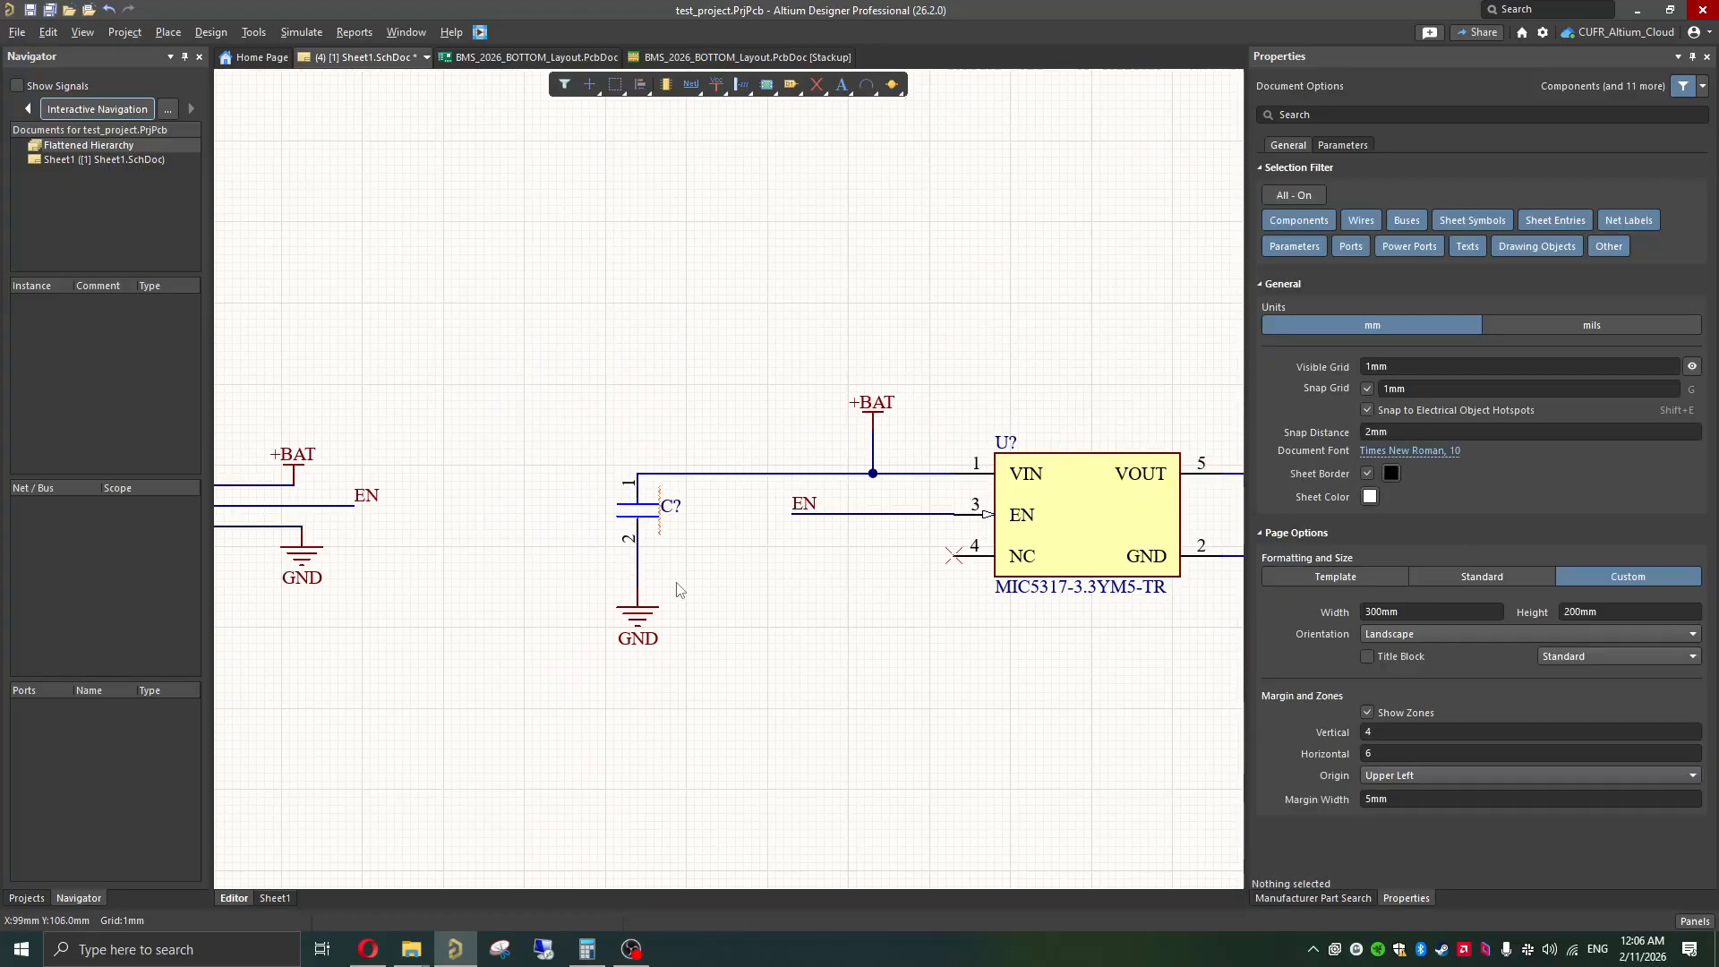
scroll(677, 589, "down", 4, "ctrl")
scroll(793, 591, "up", 1, "ctrl")
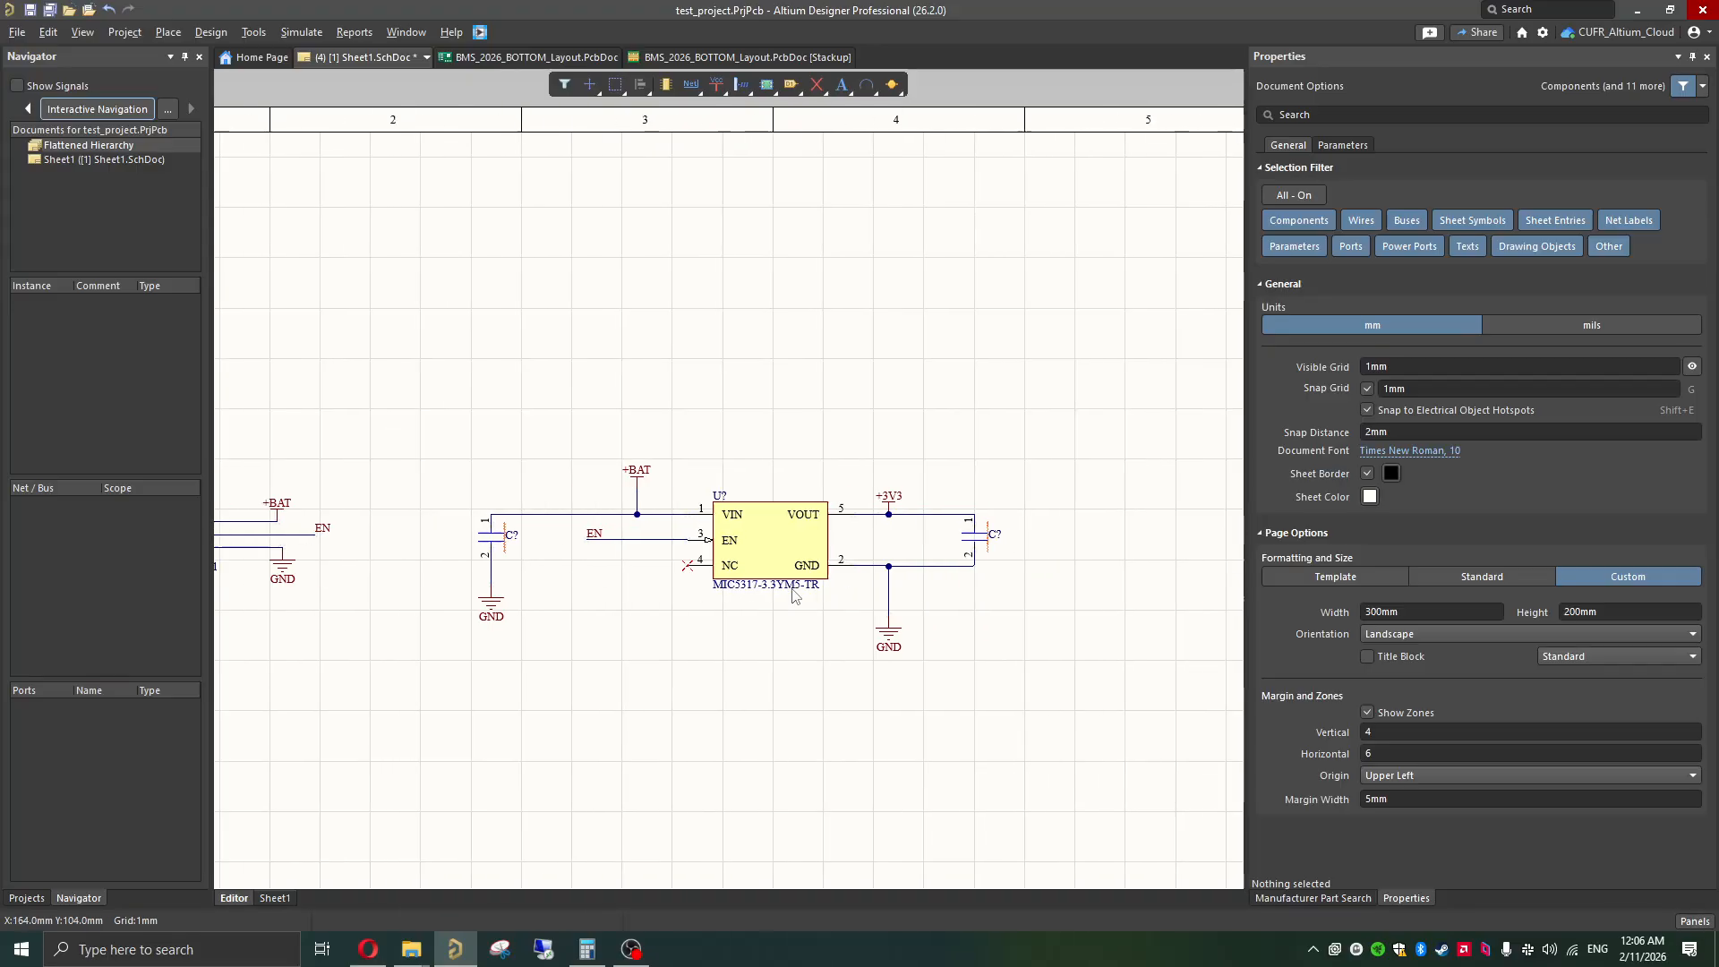
scroll(793, 594, "left", 1, "shift")
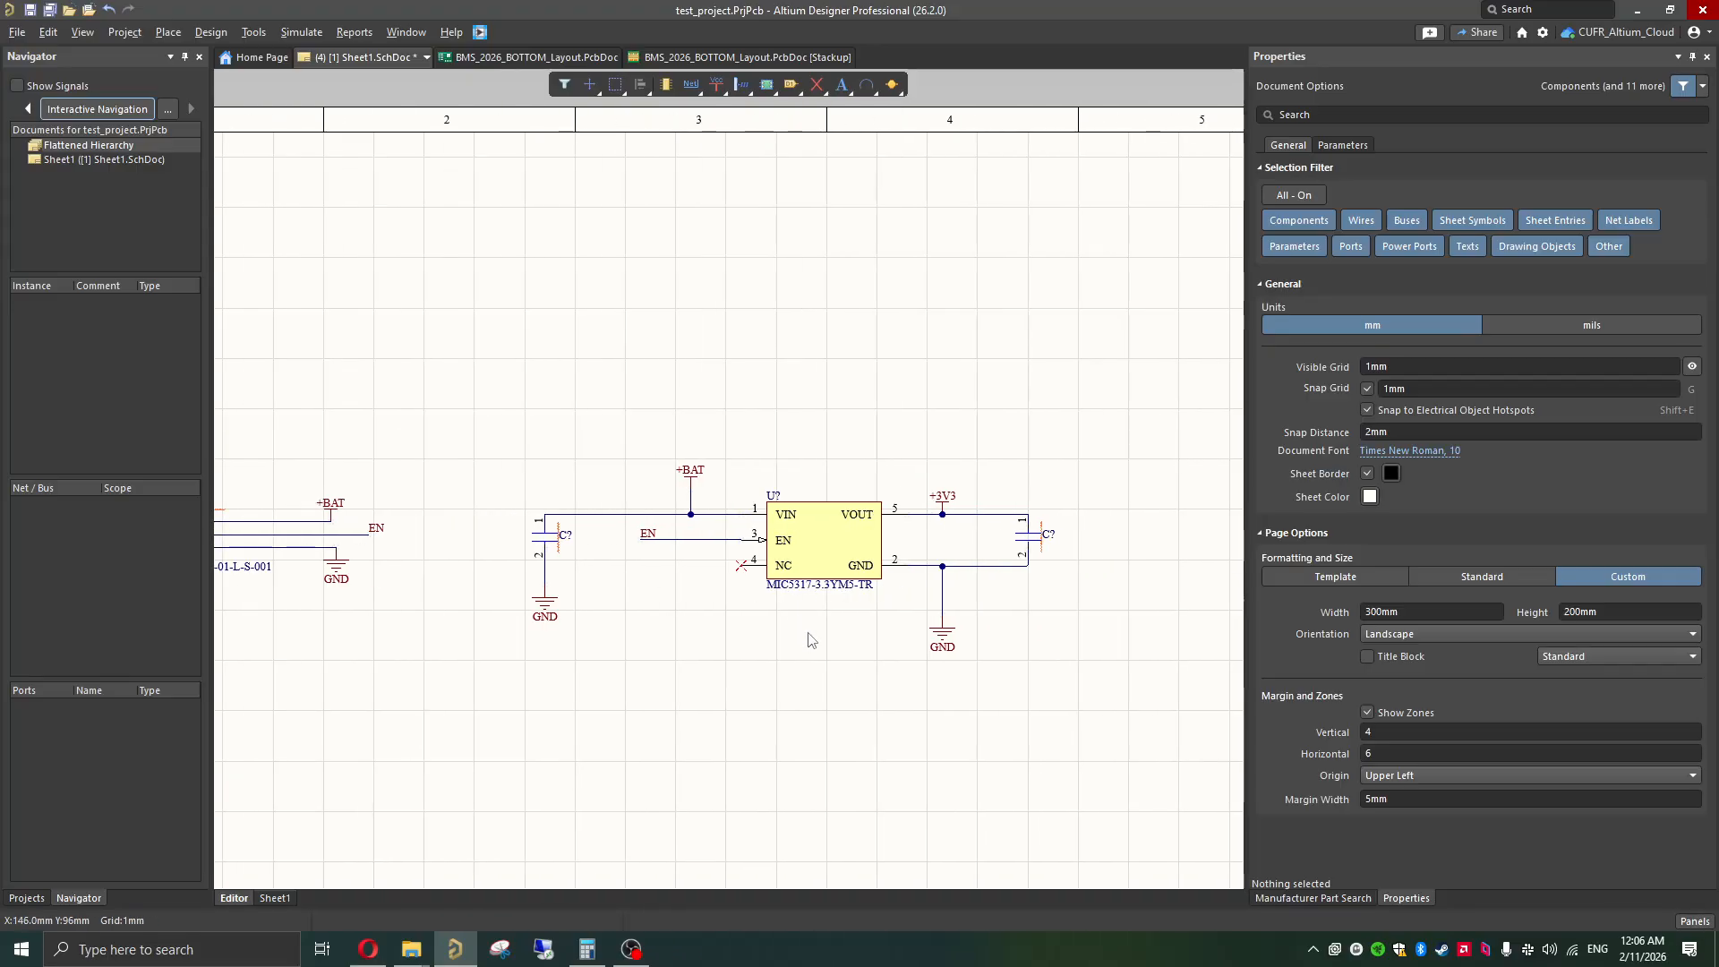
left_click(554, 535)
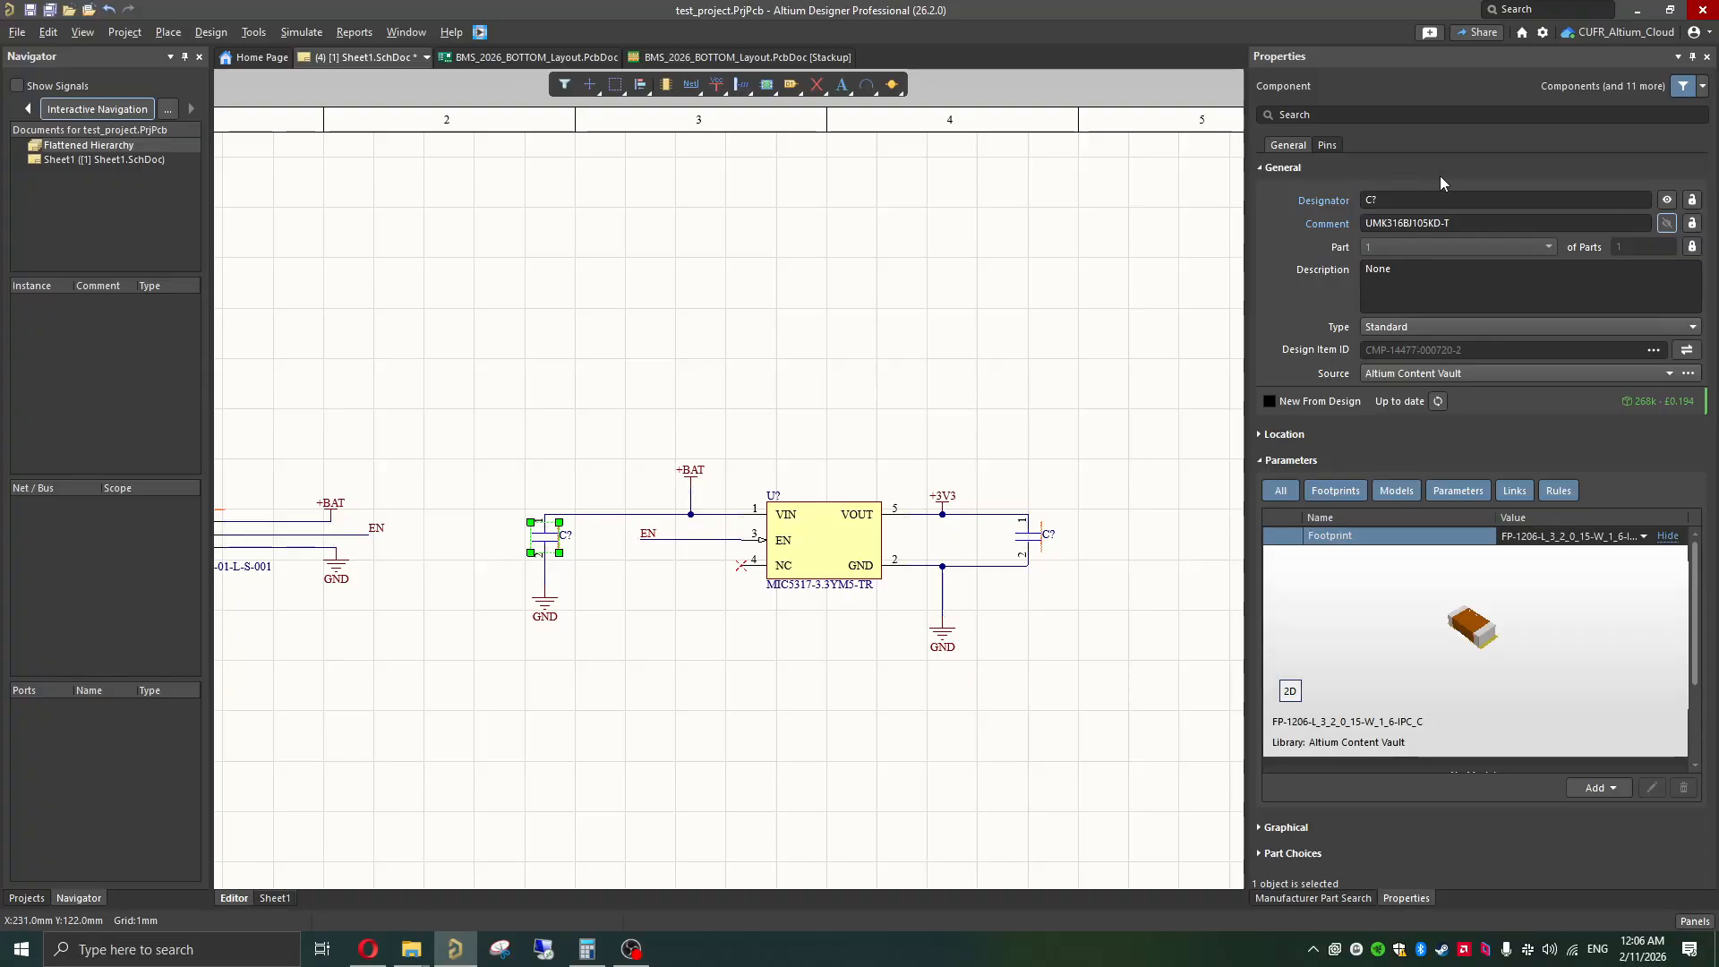
left_click(1397, 223)
double_click(1442, 226)
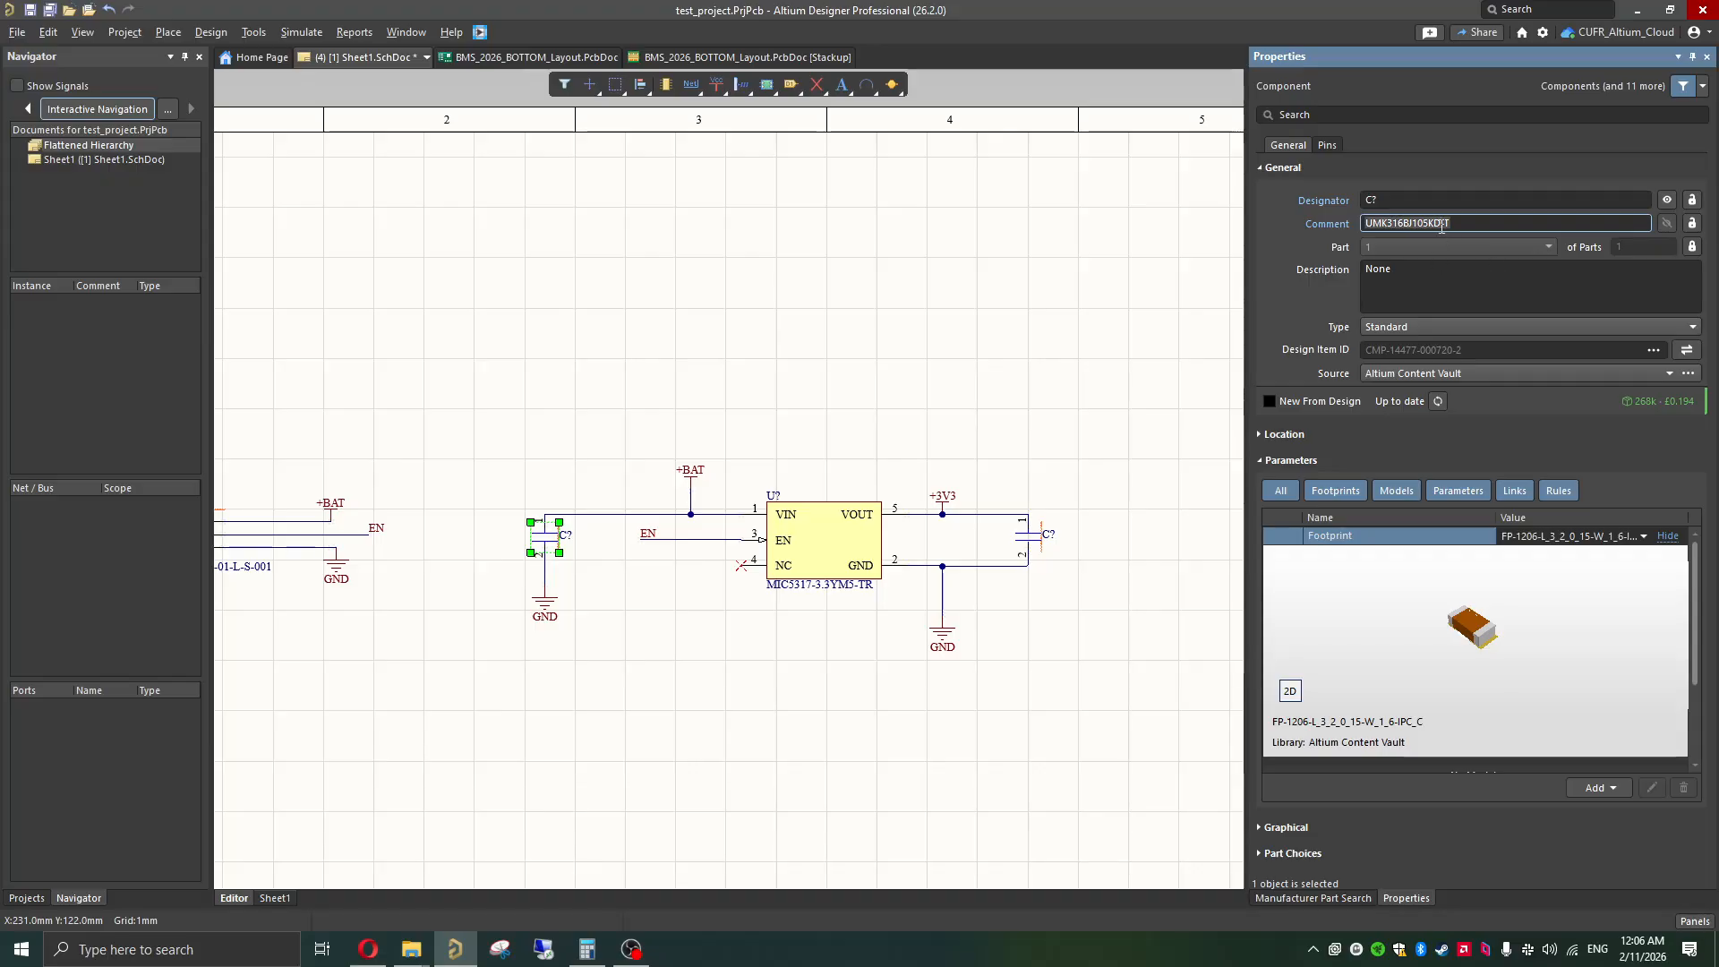
type("1uF")
left_click(1665, 223)
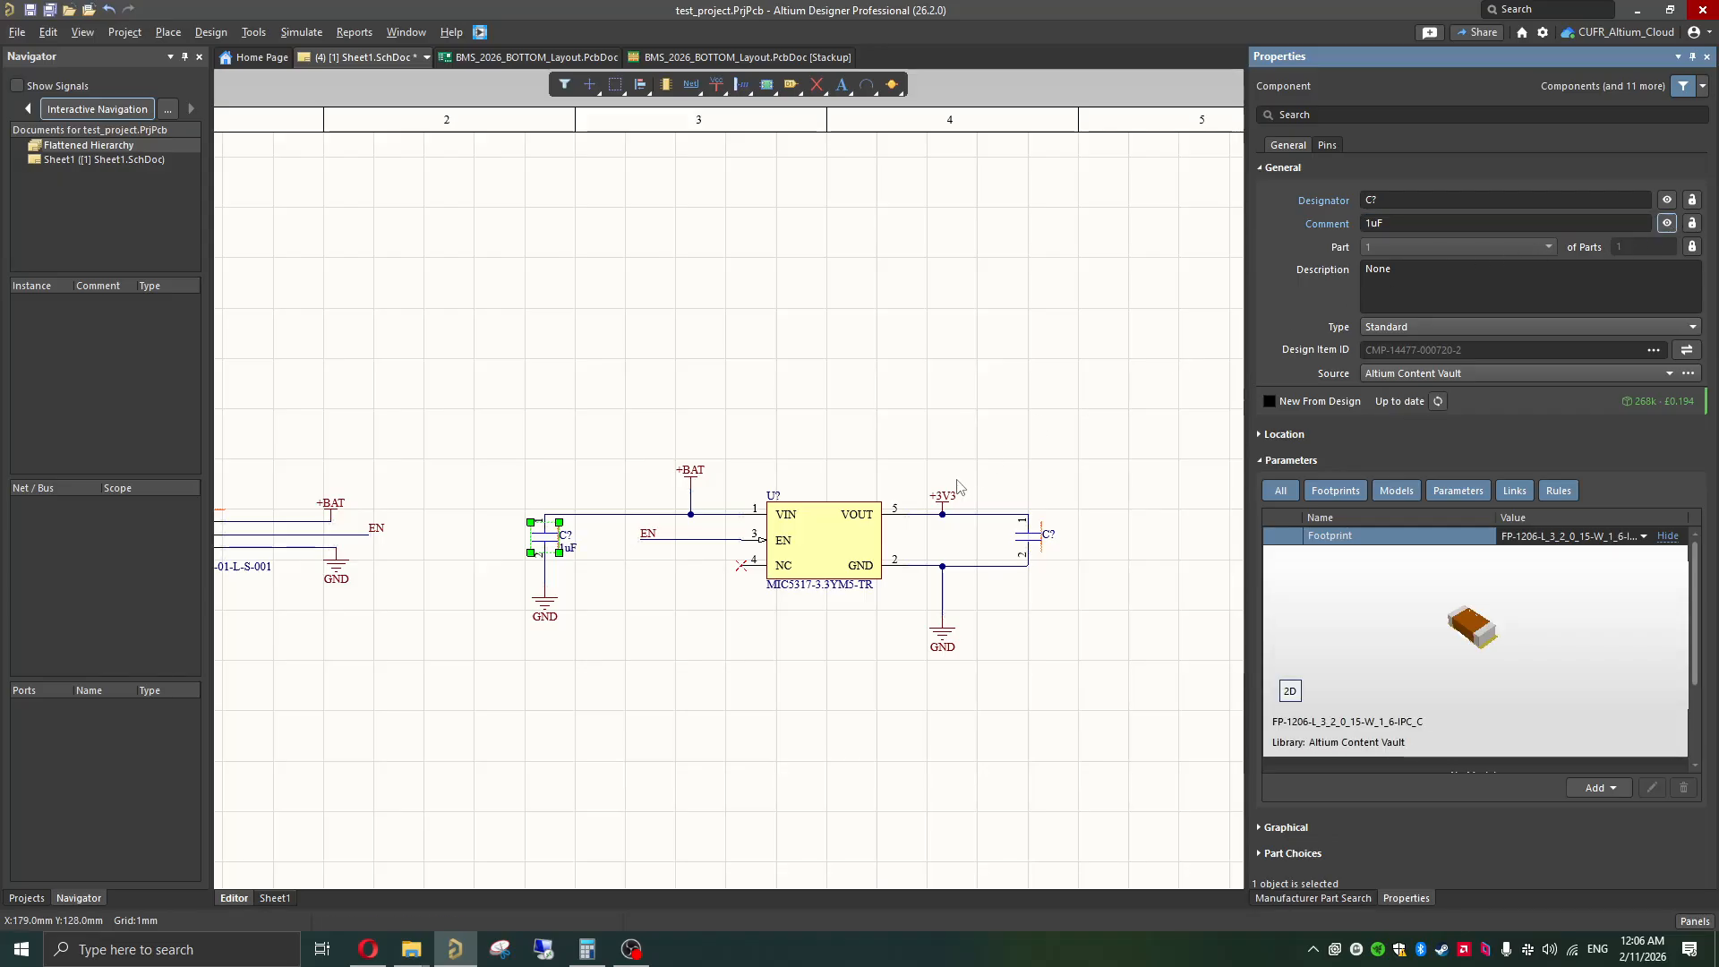
Step: Set the output capacitor's comment to 1uF and make the comment visible on the schematic
left_click(1031, 548)
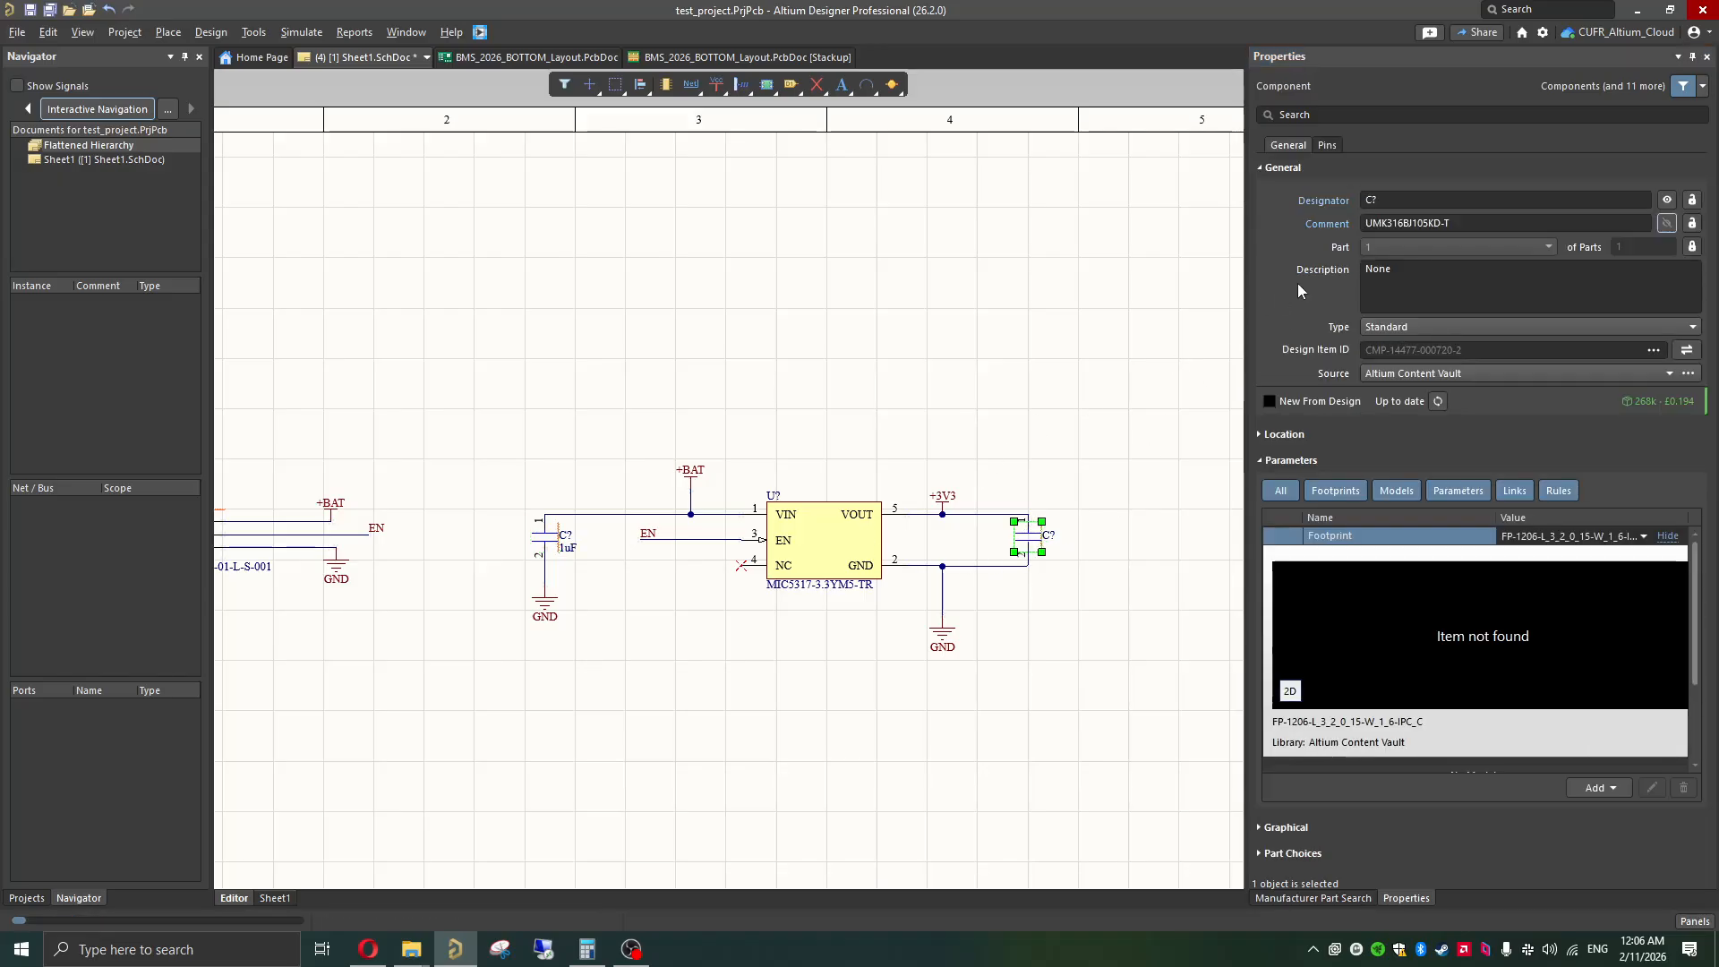
left_click(1405, 222)
type("1")
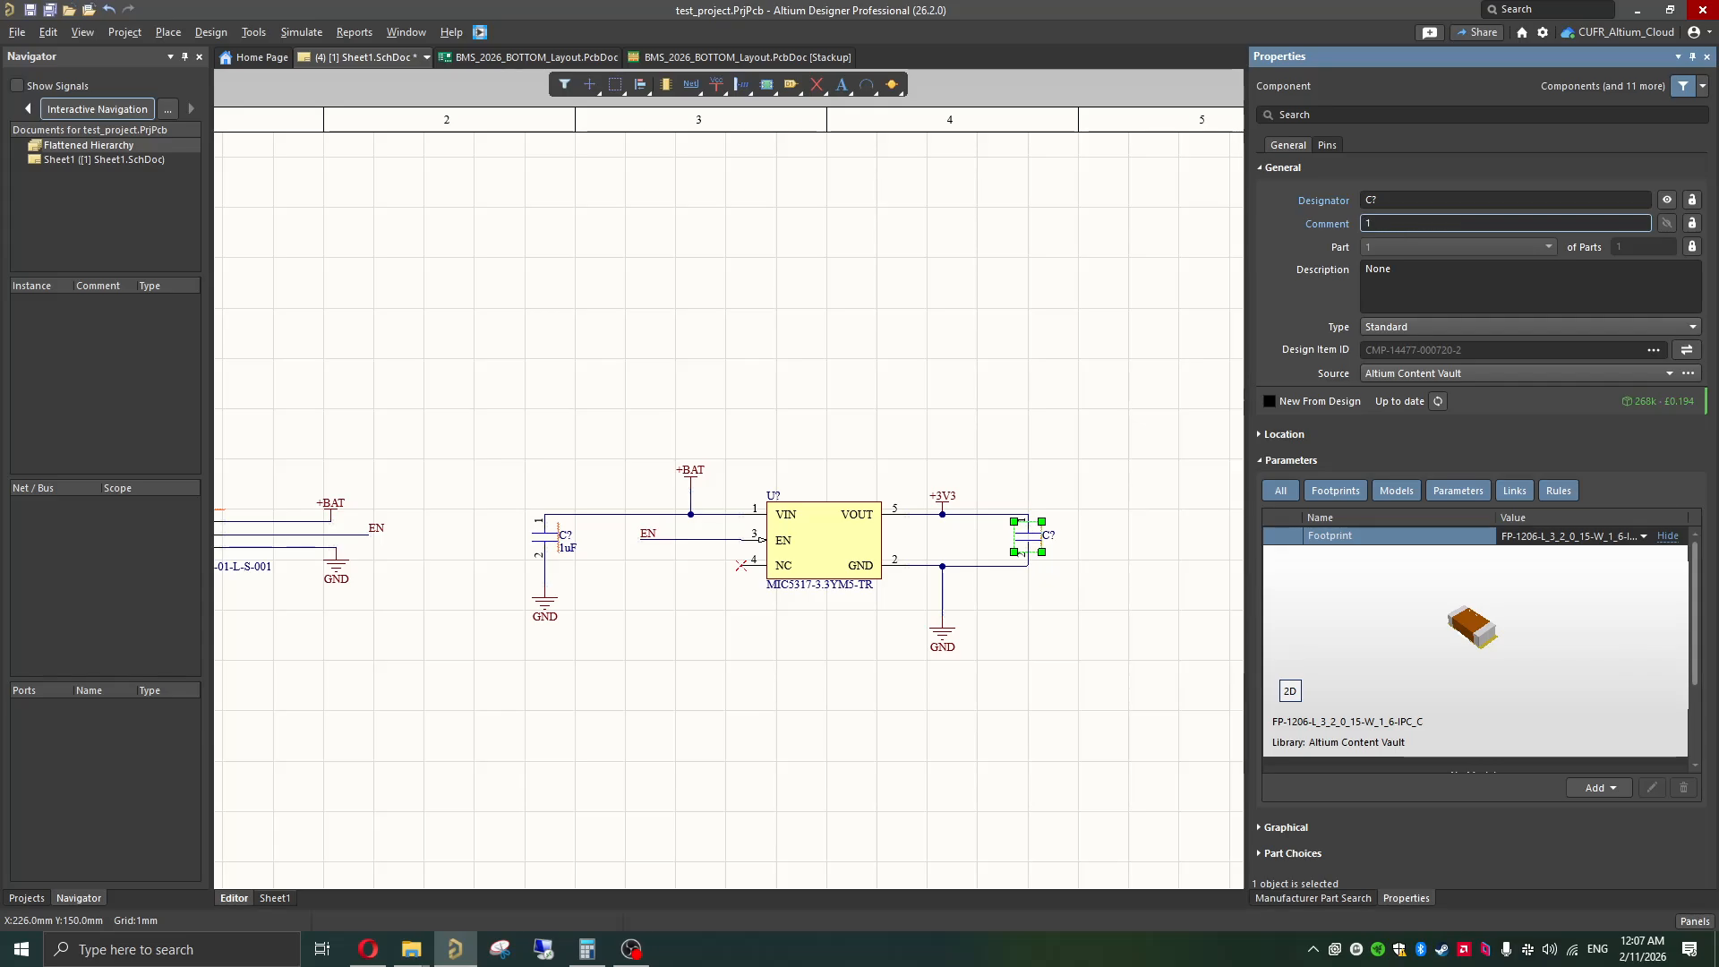
type("uF")
left_click(1665, 224)
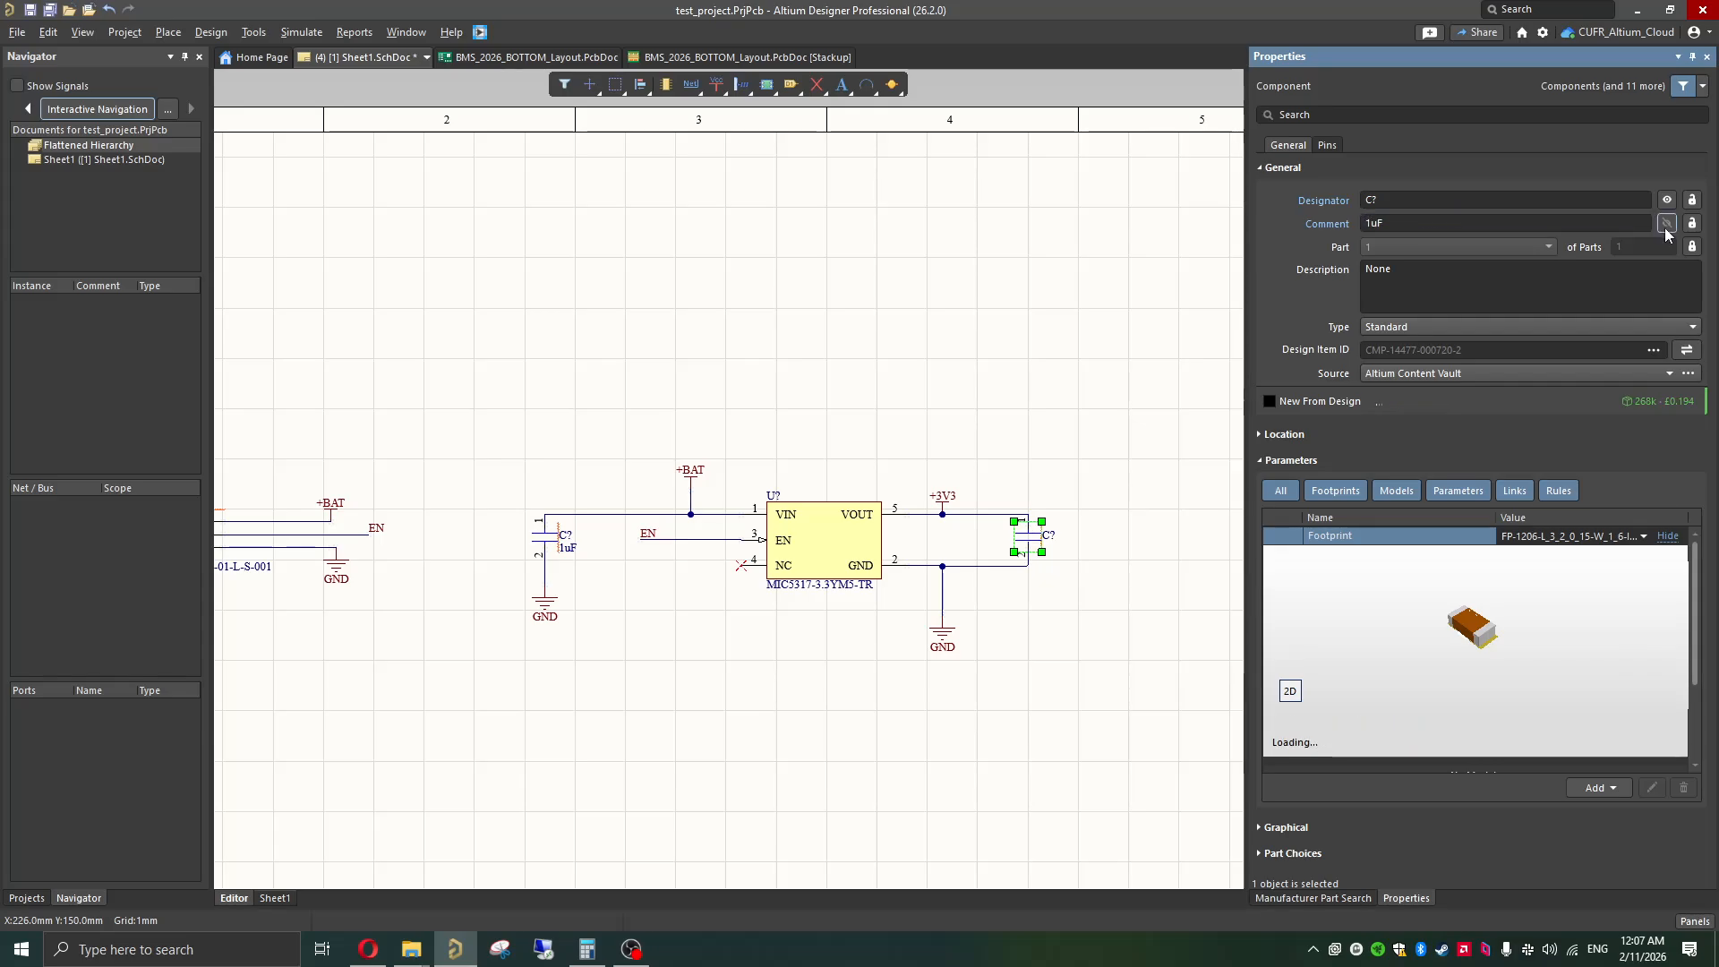
left_click(1060, 405)
Step: Select the whole regulator circuit with its capacitors and power ports and shift it slightly closer to the three-pin connector
scroll(814, 652, "down", 2, "ctrl")
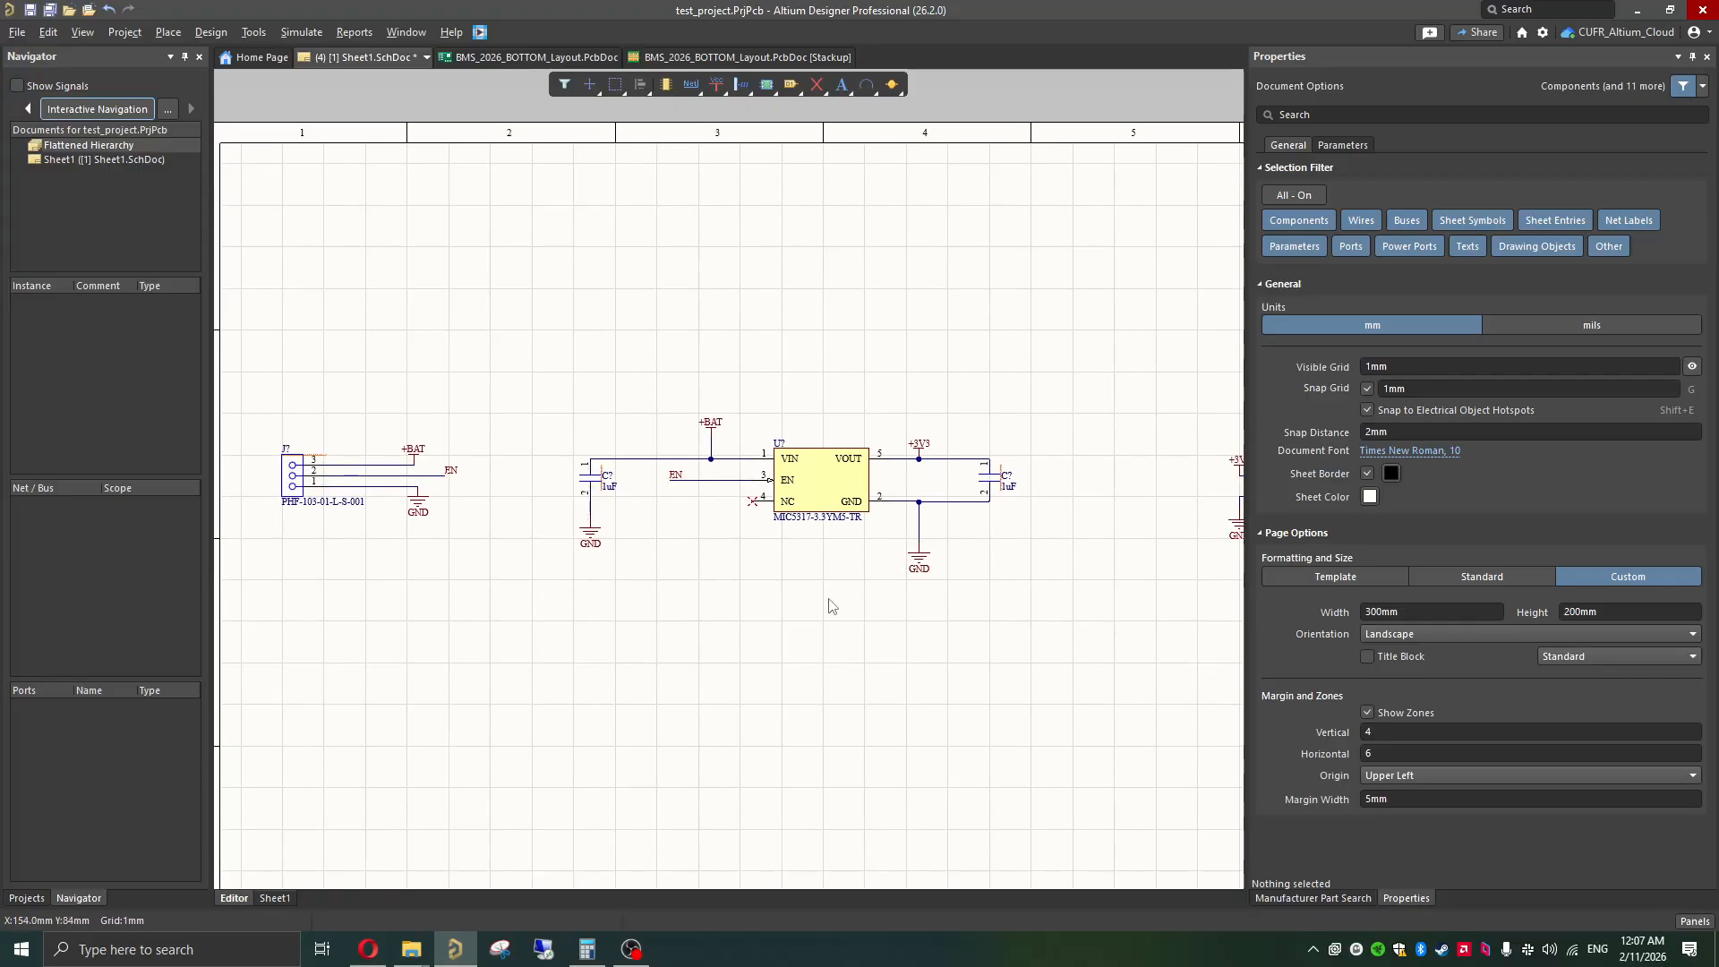
left_click_drag(1099, 417, 494, 730)
left_click_drag(810, 476, 741, 488)
left_click(660, 521)
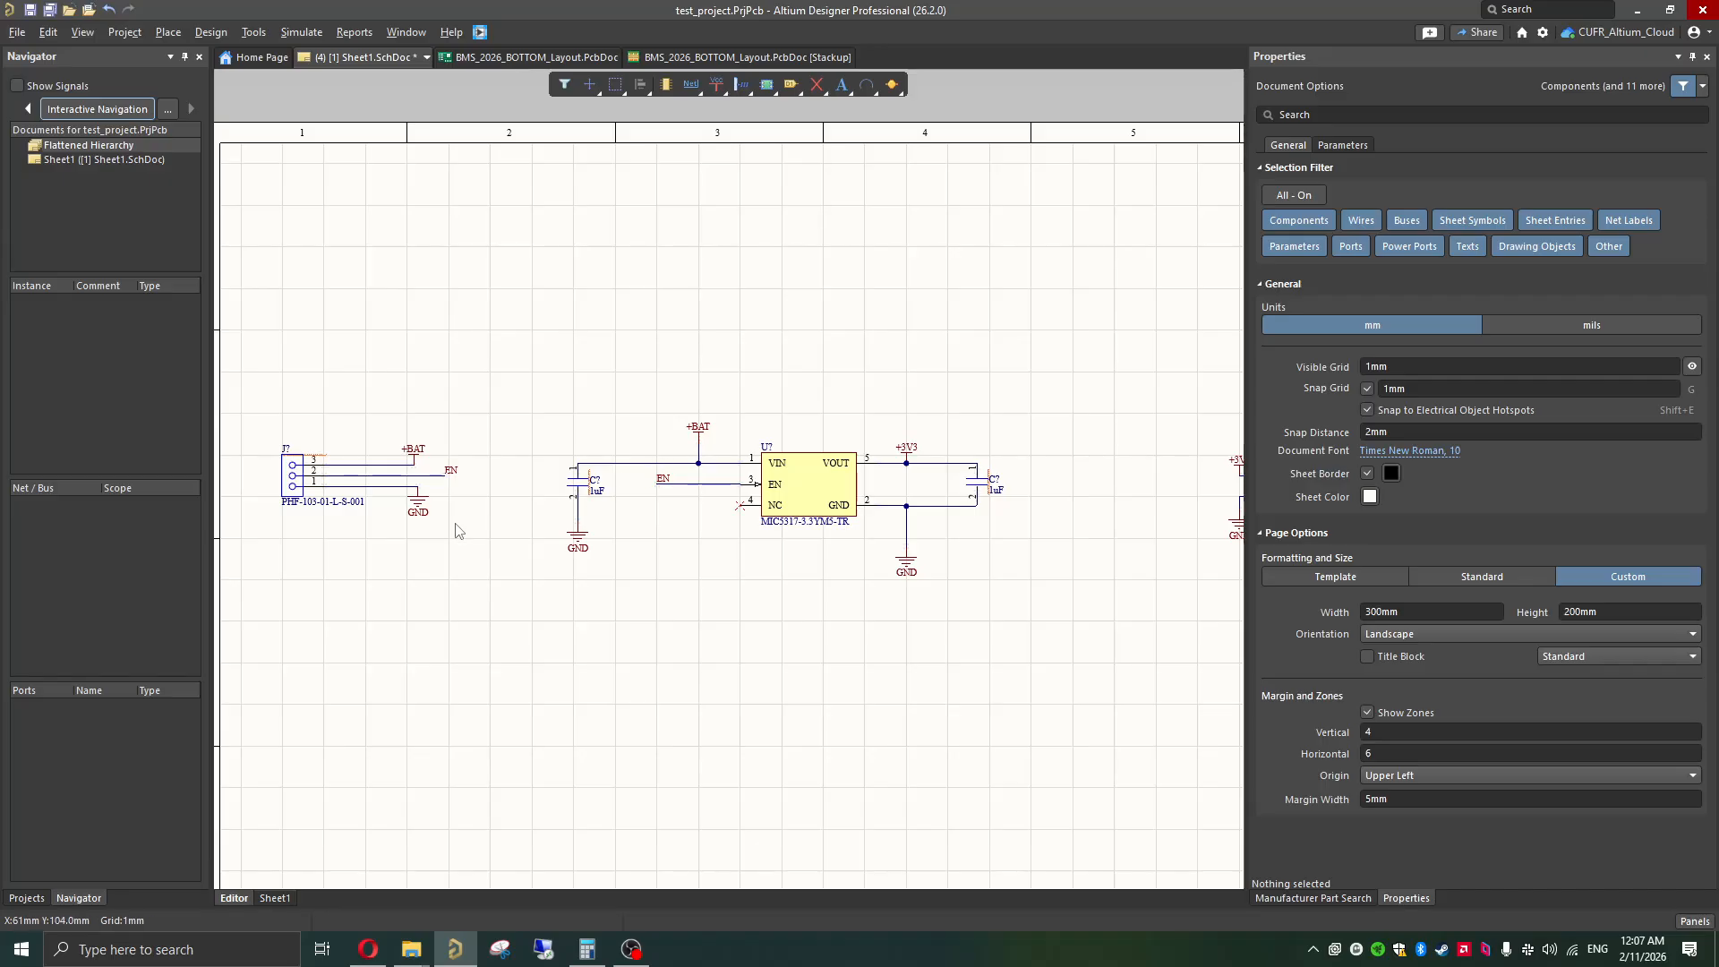
Step: Select the three-pin connector with its wires and labels and move the group slightly down
scroll(456, 529, "up", 2, "shift")
left_click_drag(568, 427, 317, 609)
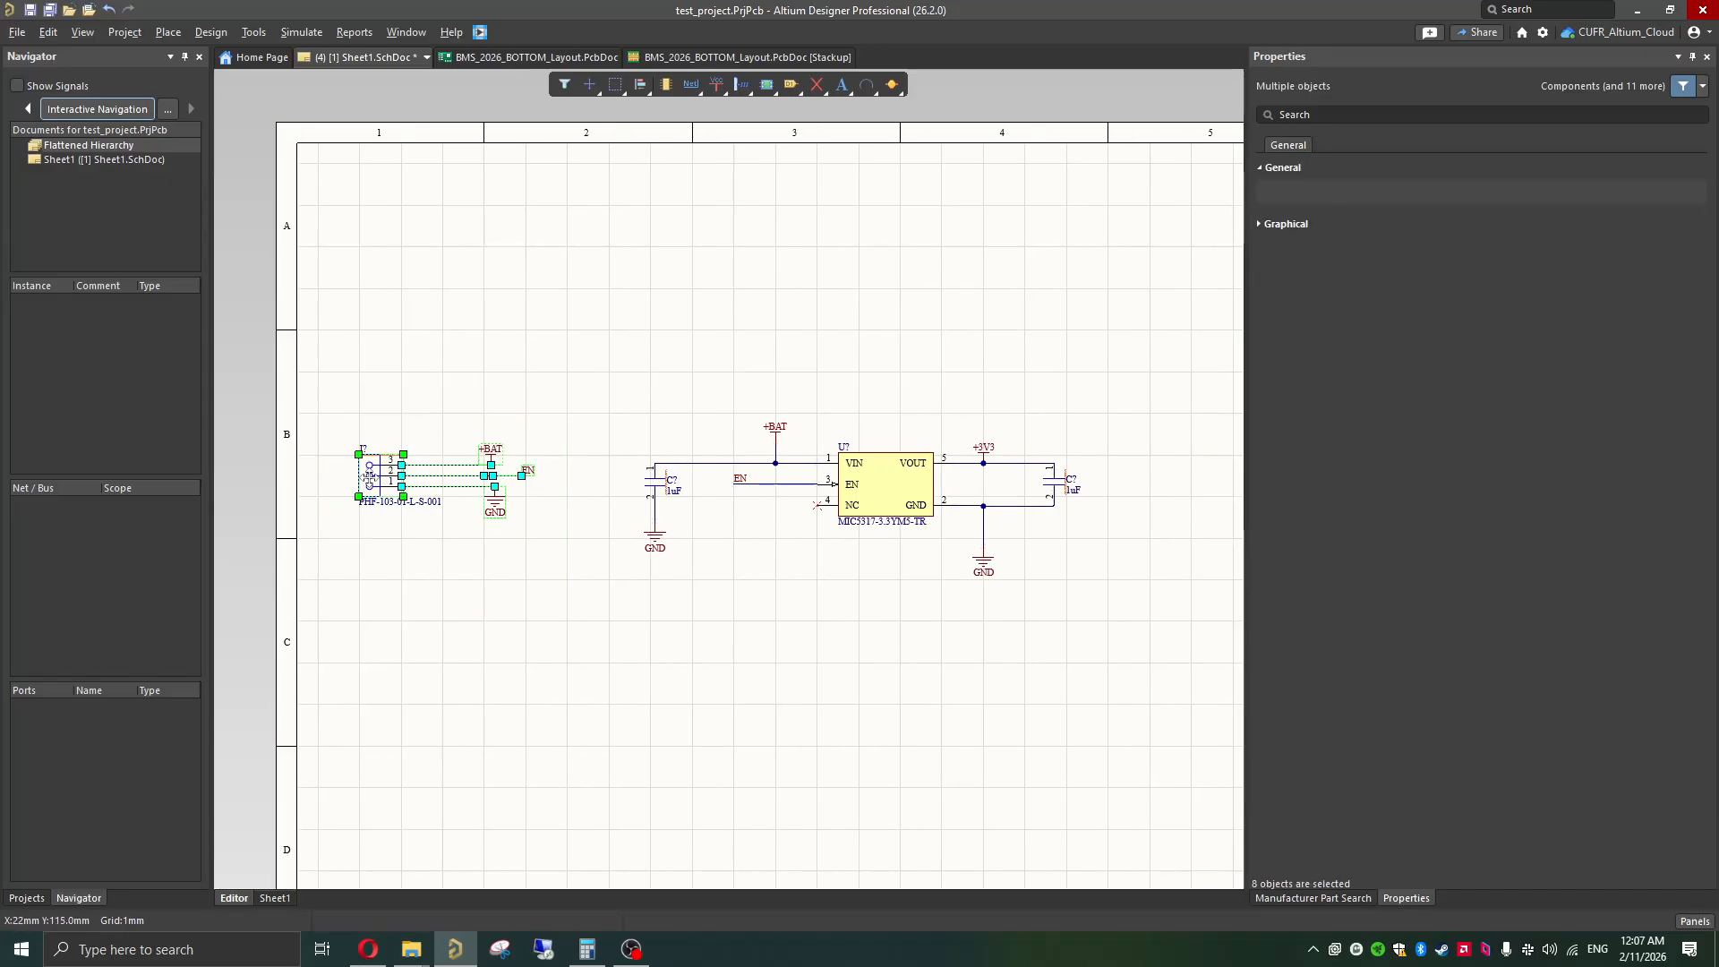
left_click_drag(370, 479, 397, 491)
left_click(494, 601)
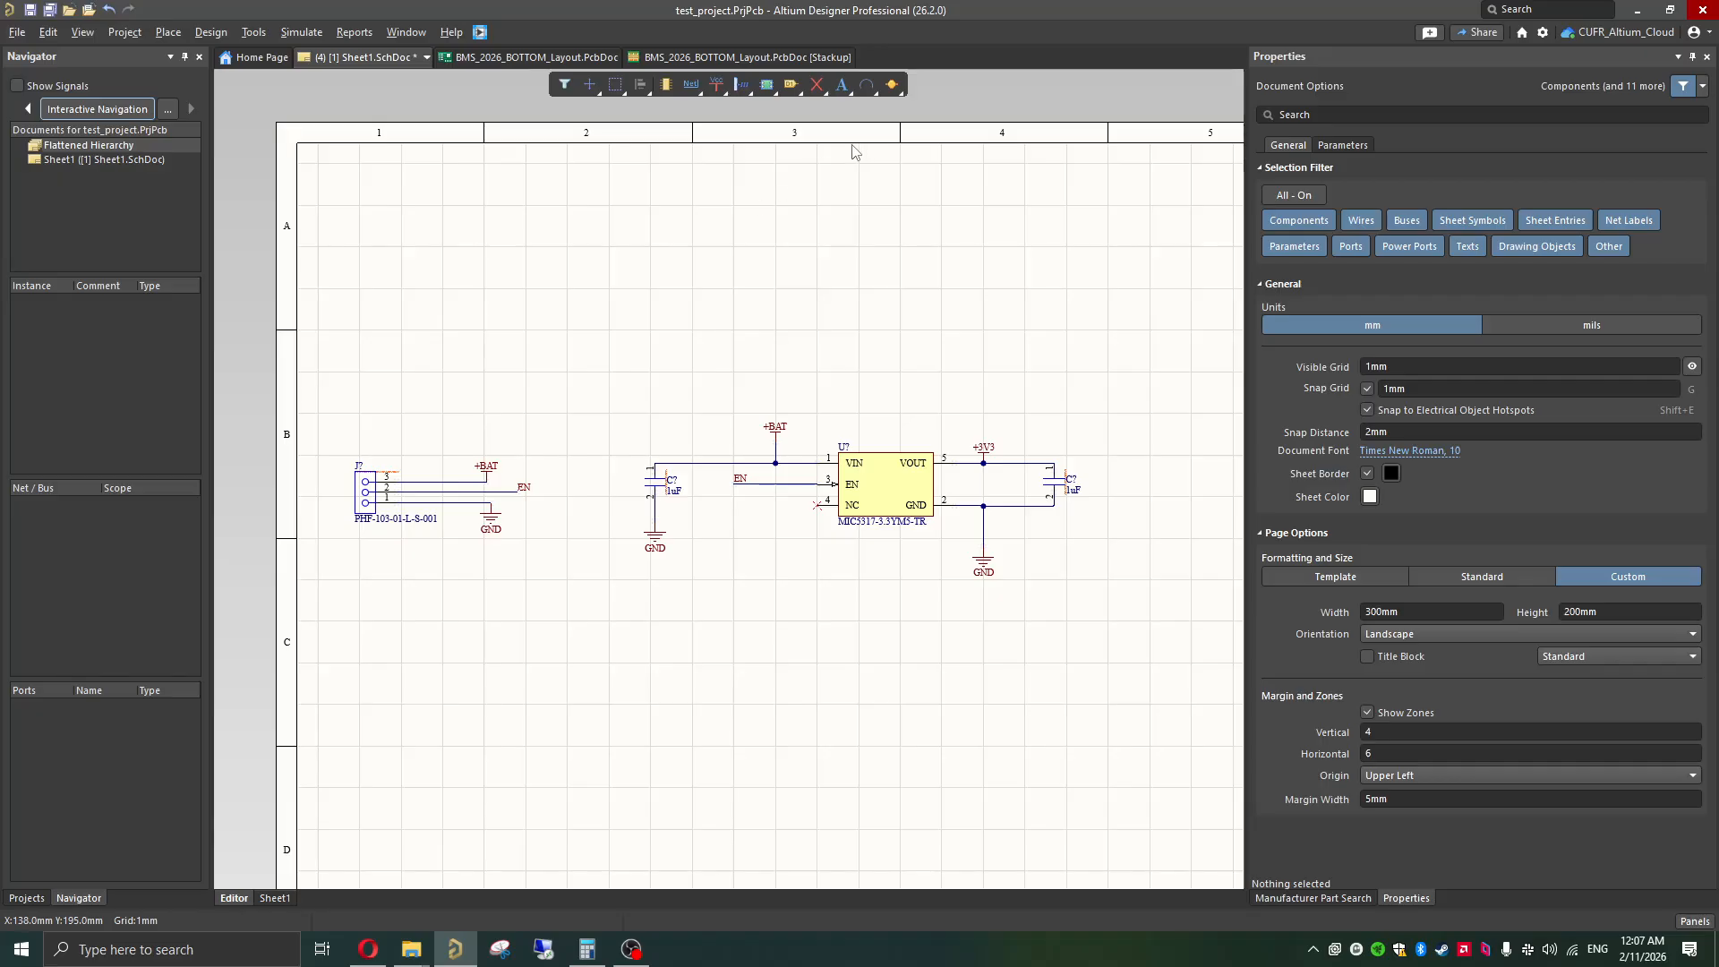
Step: Draw a closed rectangular outline of 60 x 40 mm with the Line tool around the three-pin connector circuit
left_click(865, 85)
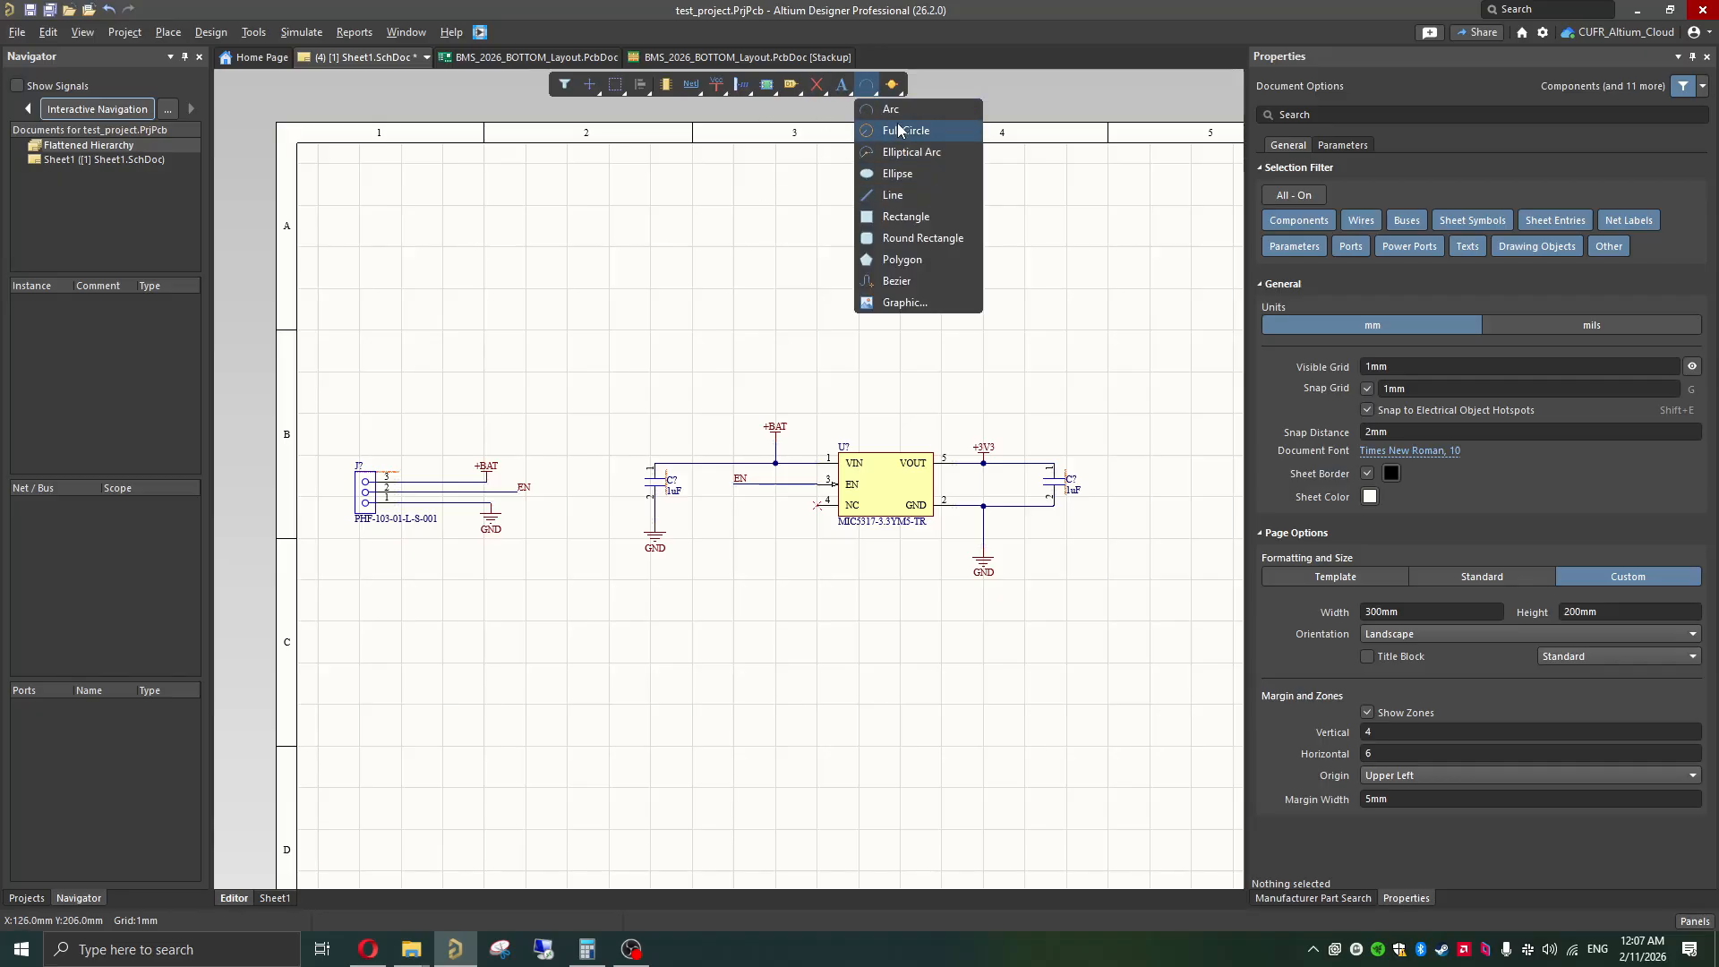
left_click(893, 195)
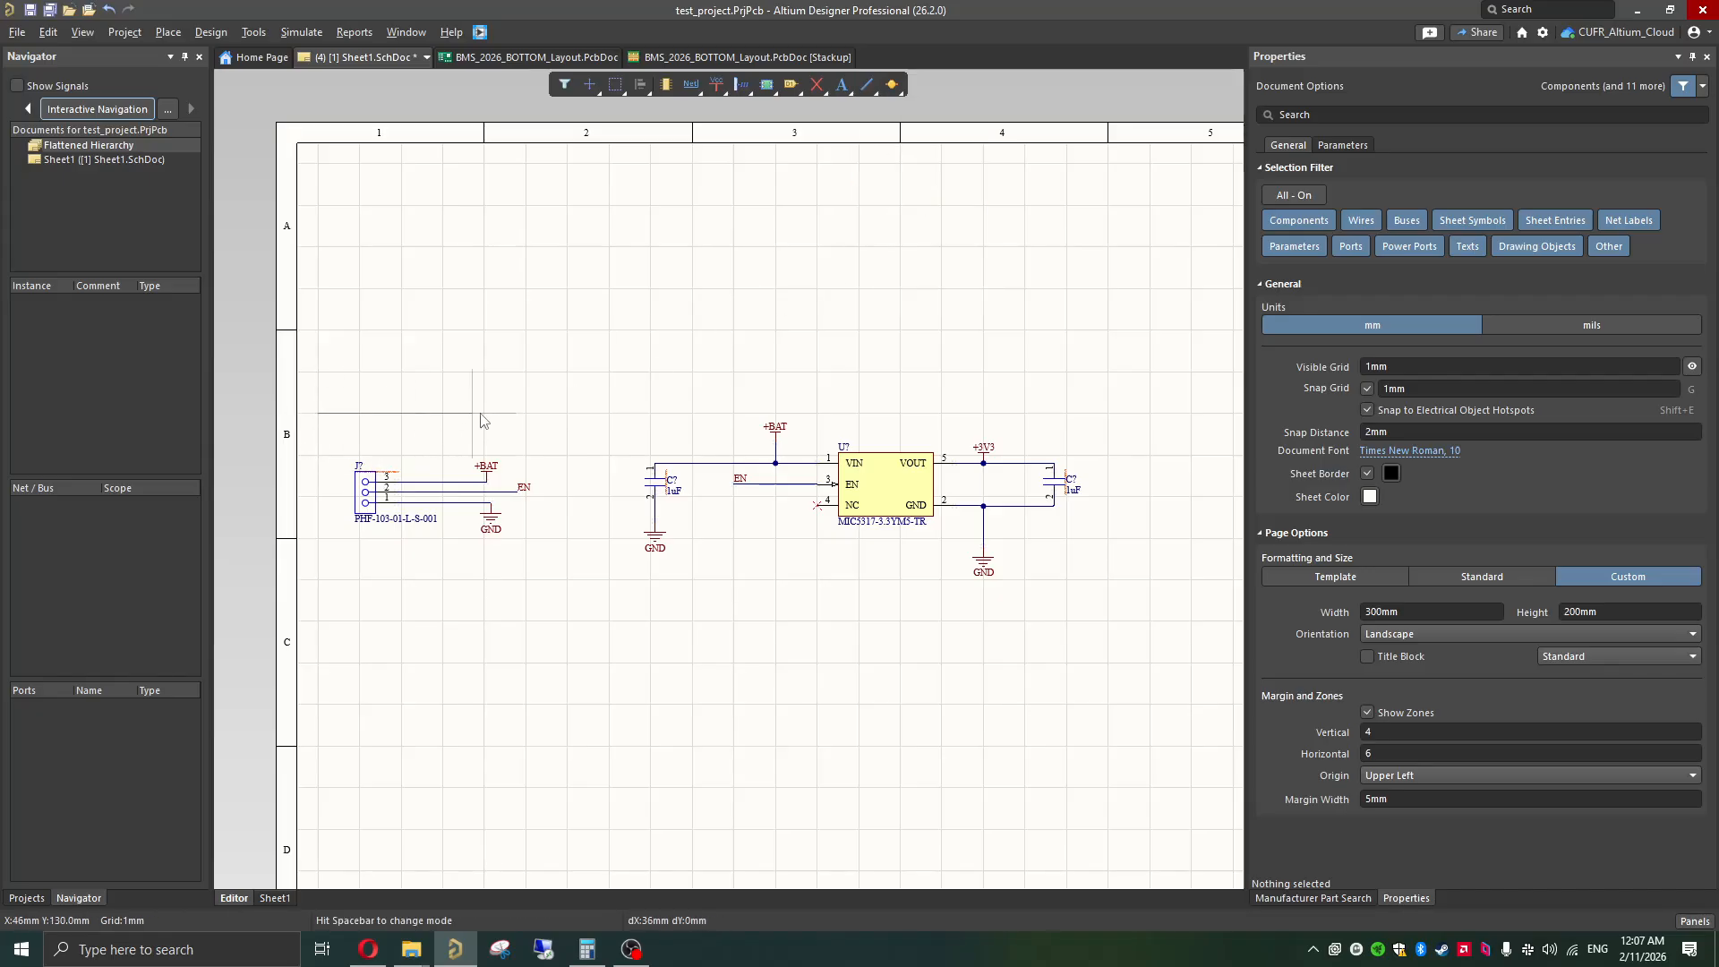
left_click(567, 413)
left_click(567, 580)
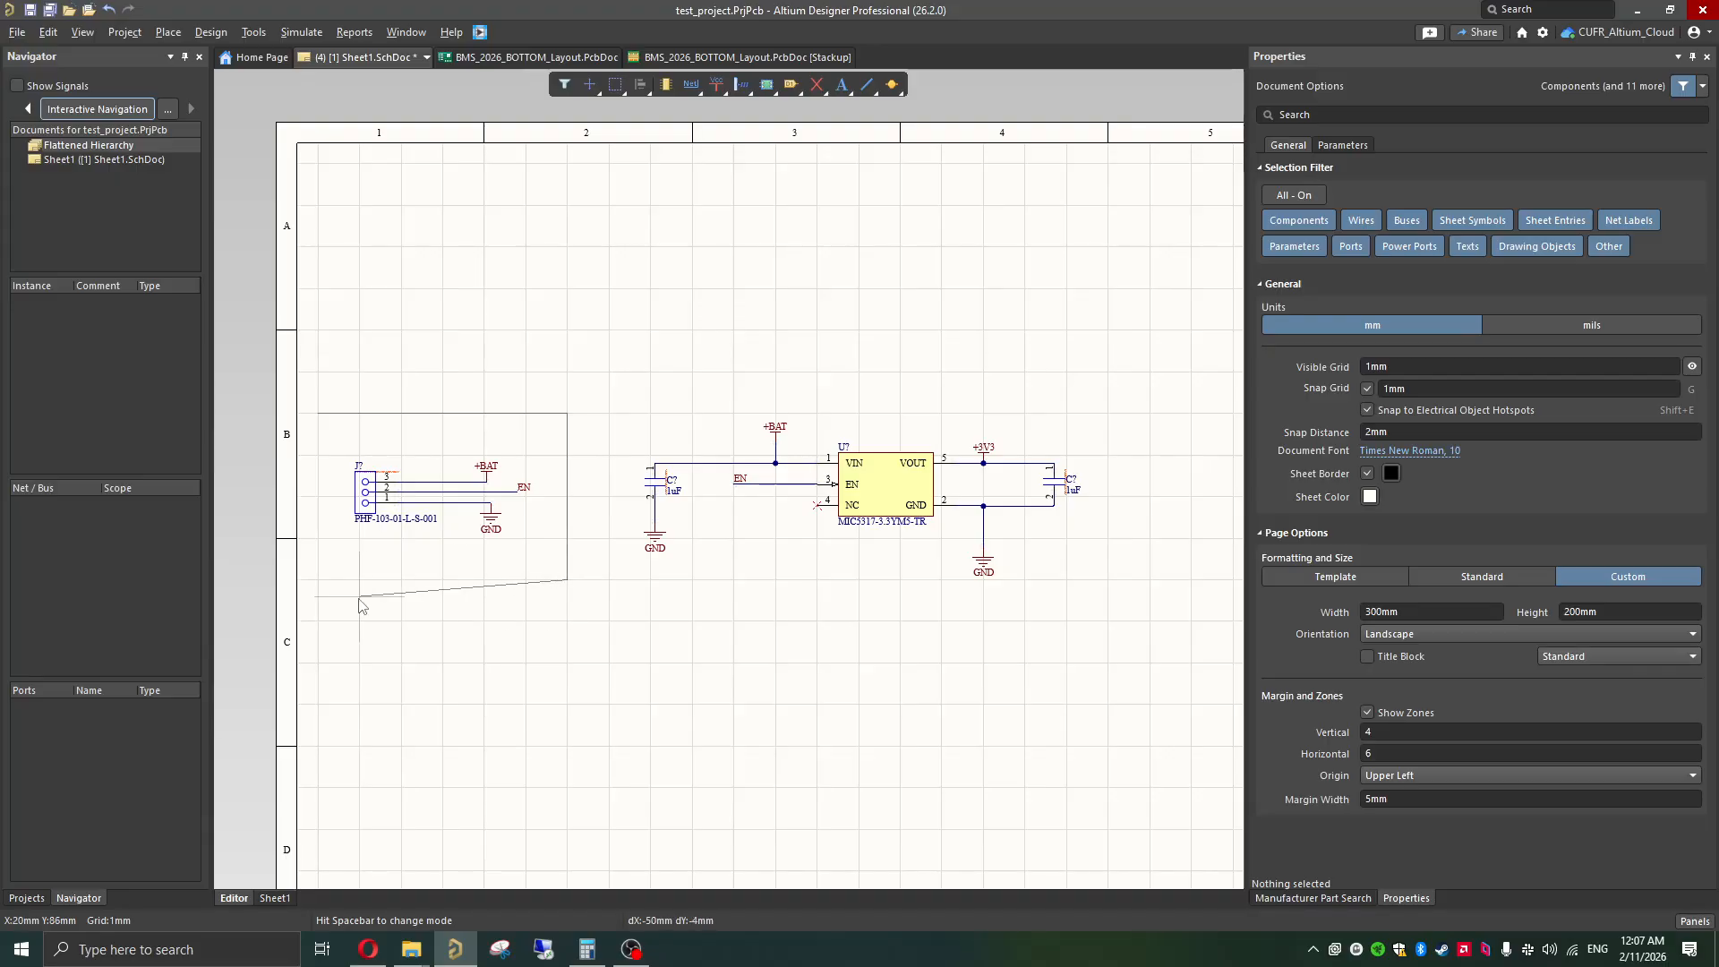
left_click(319, 581)
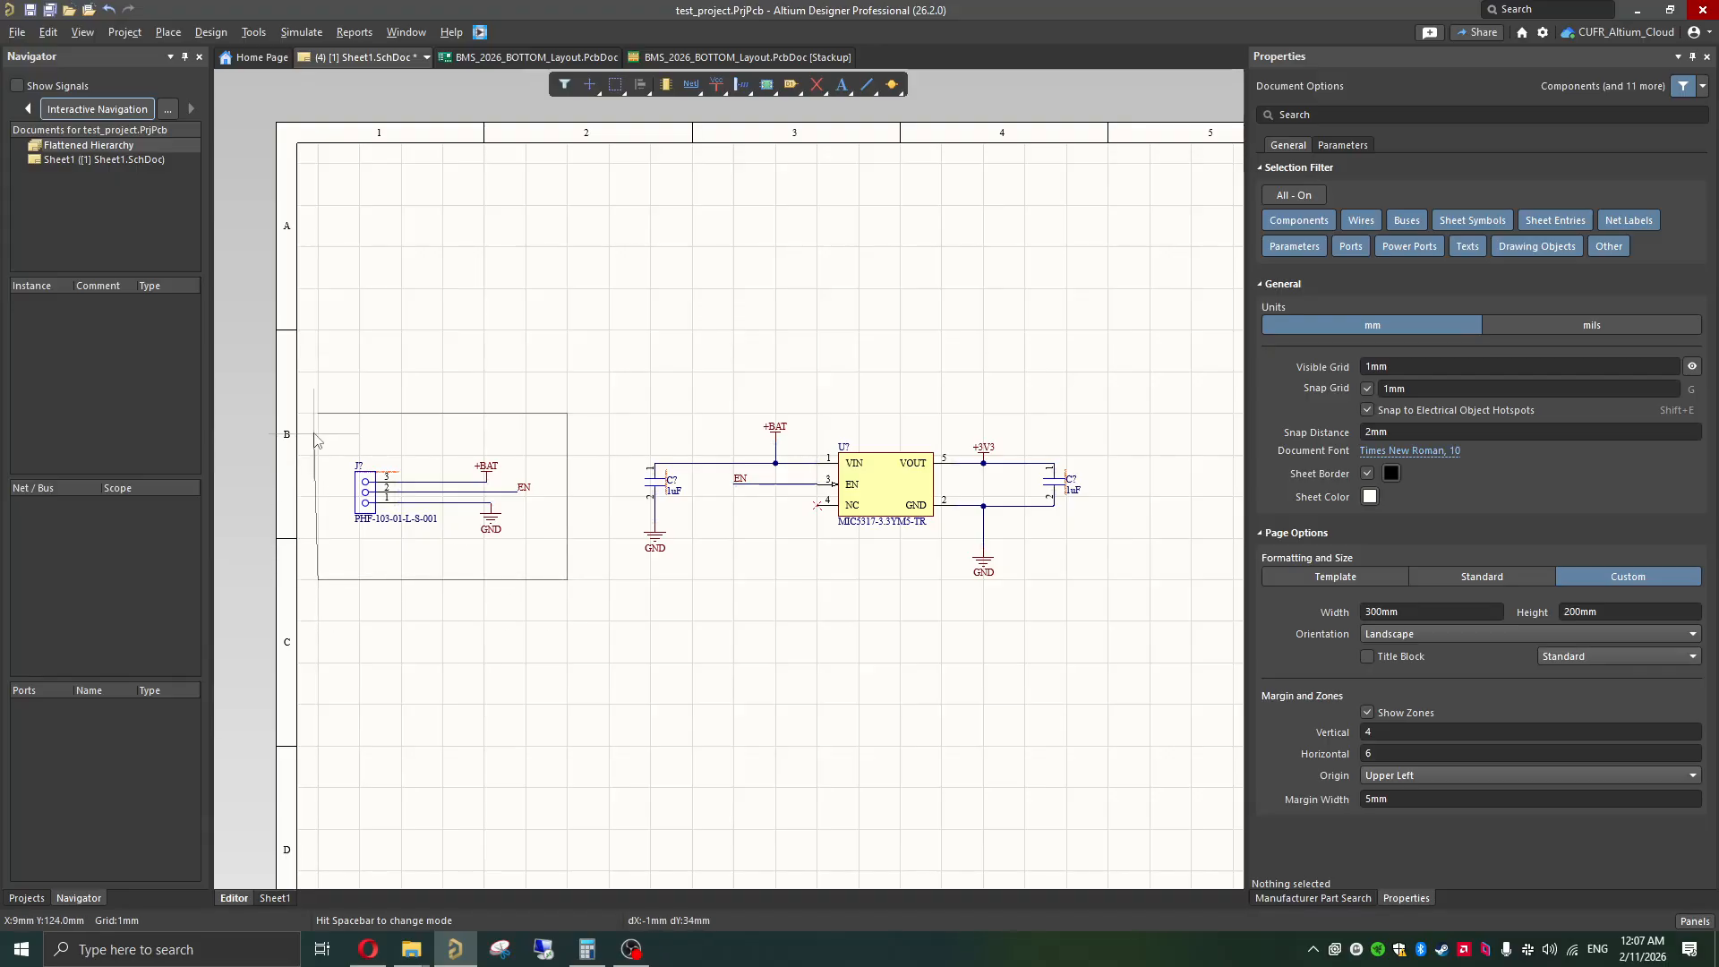
right_click(323, 421)
right_click(326, 422)
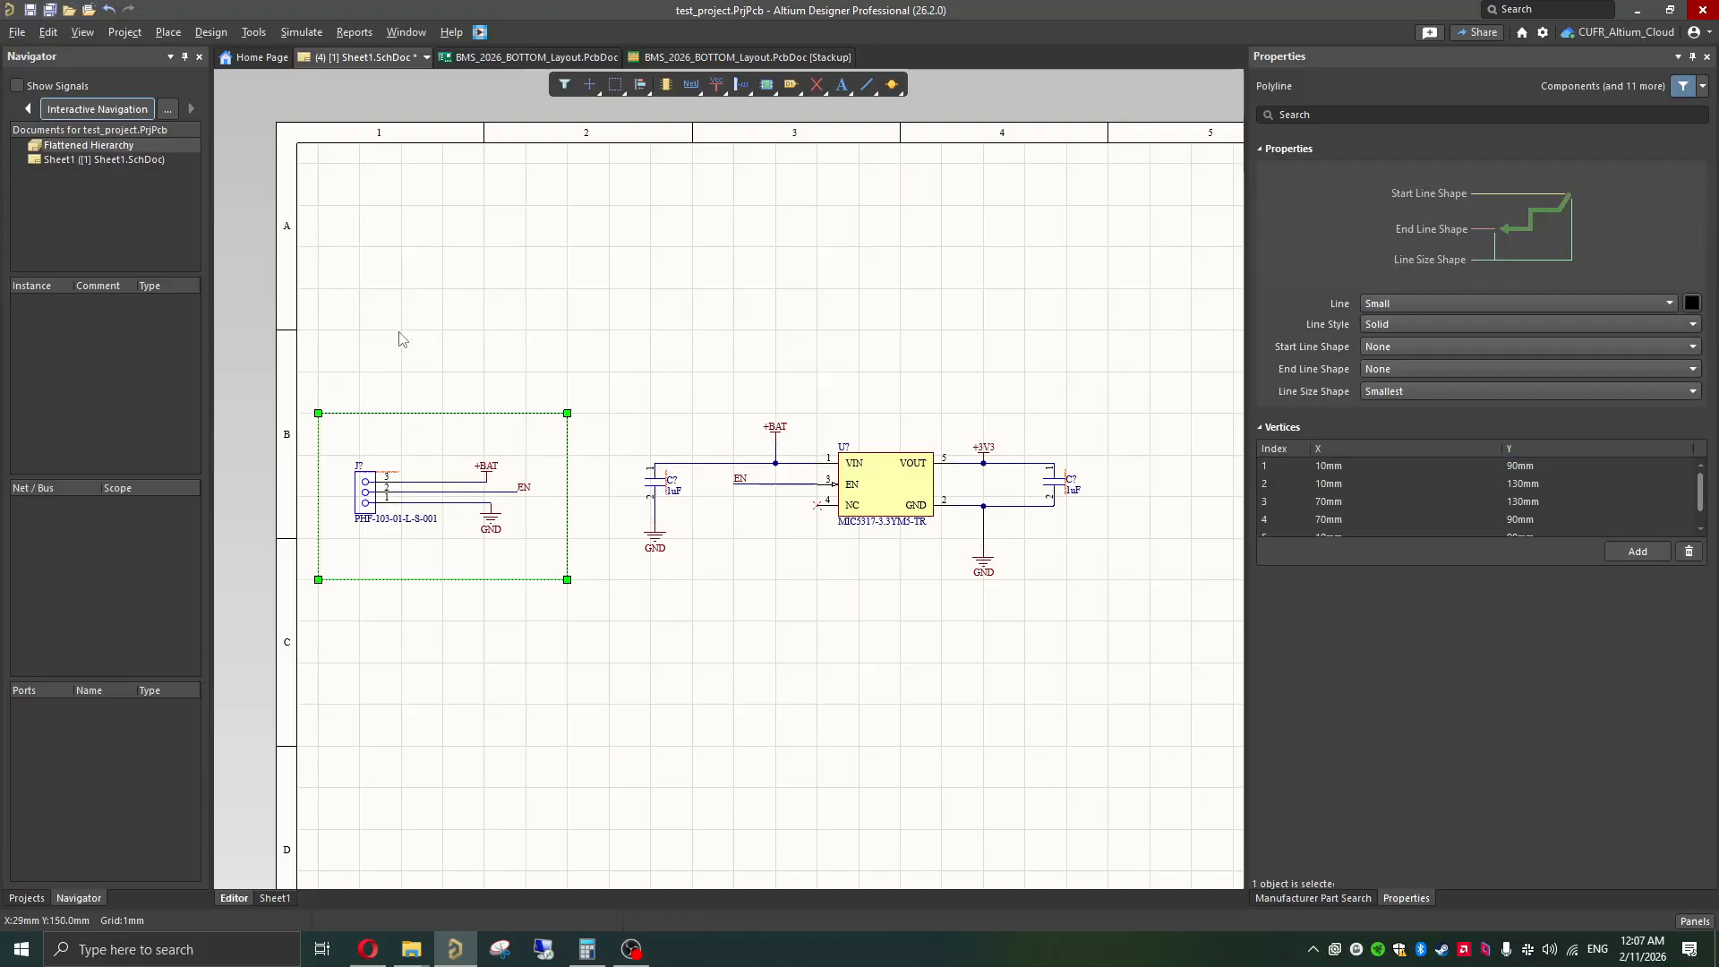
left_click(399, 339)
Step: Place a text string reading "Input Connector" inside the outline above the three-pin connector
scroll(413, 490, "up", 3, "ctrl")
scroll(413, 485, "up", 1, "shift")
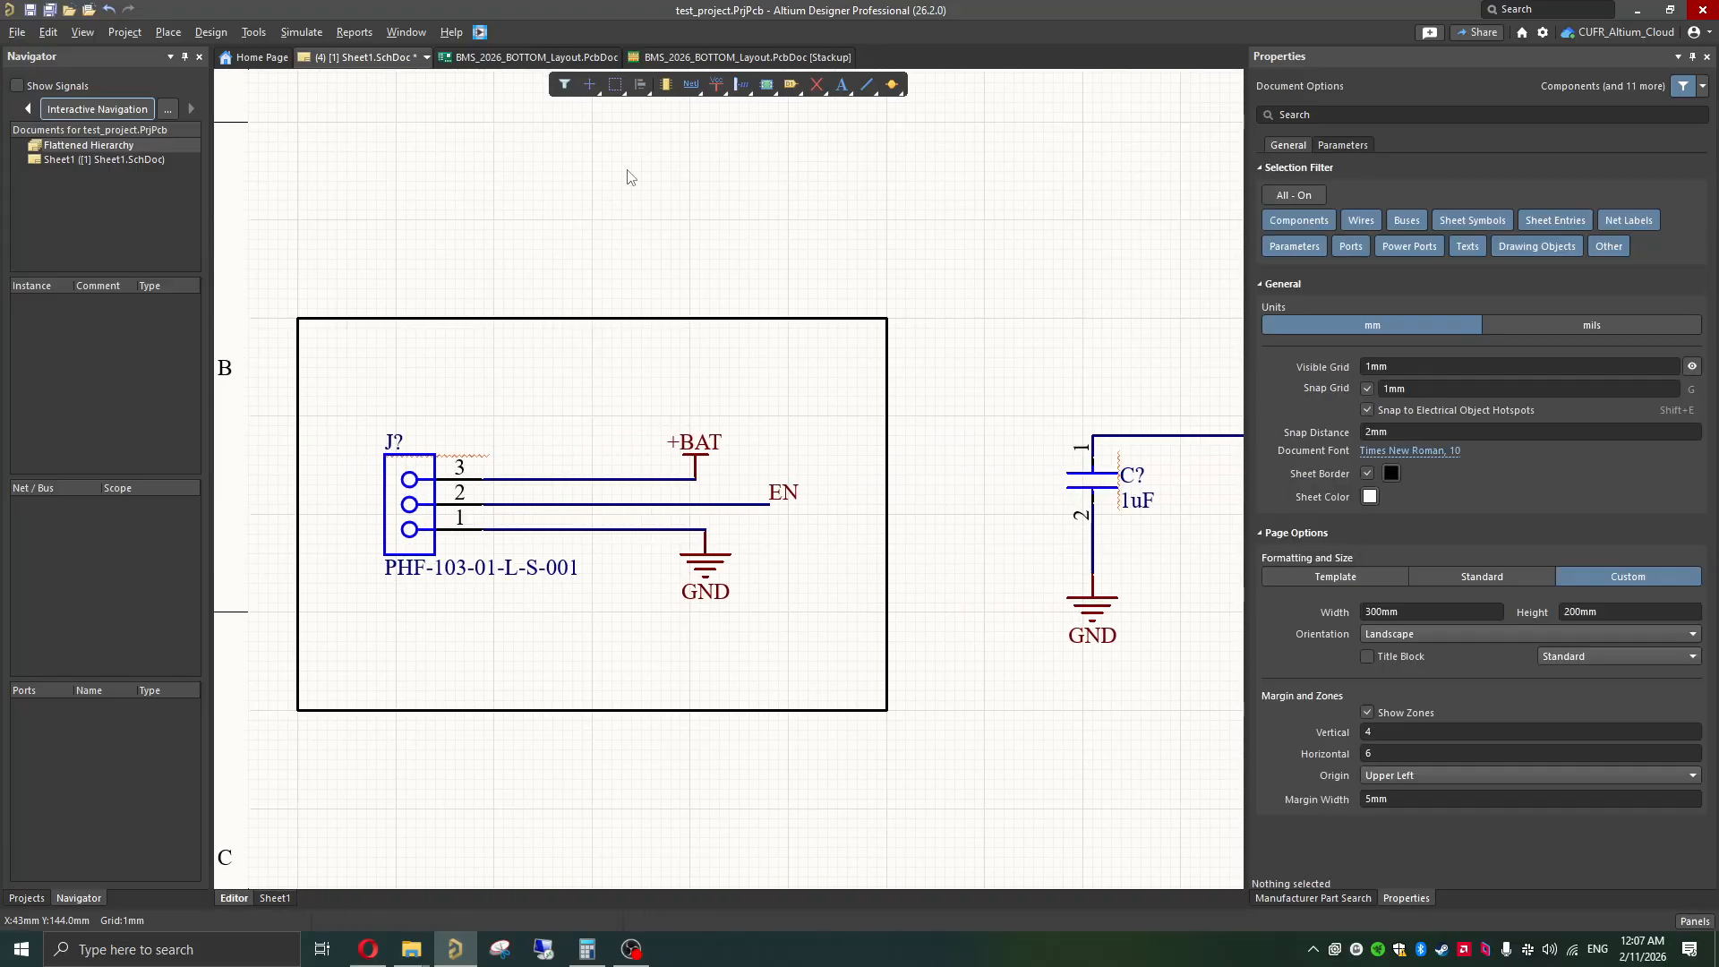
right_click(849, 91)
left_click(870, 105)
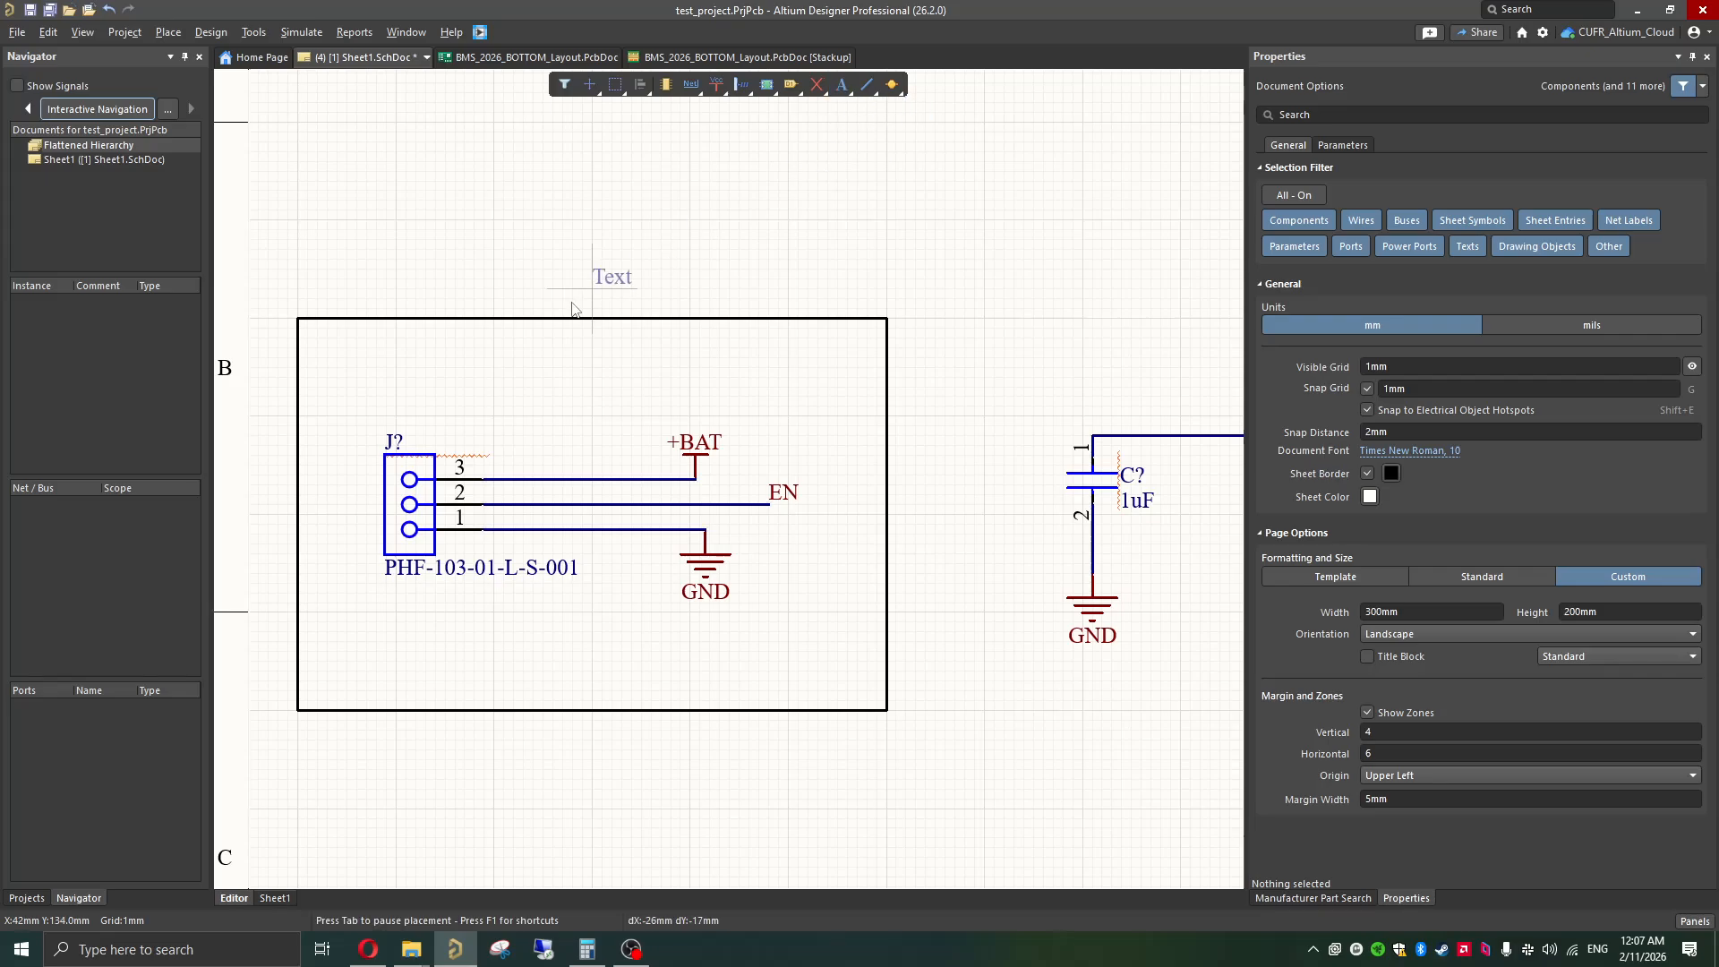
key("Tab")
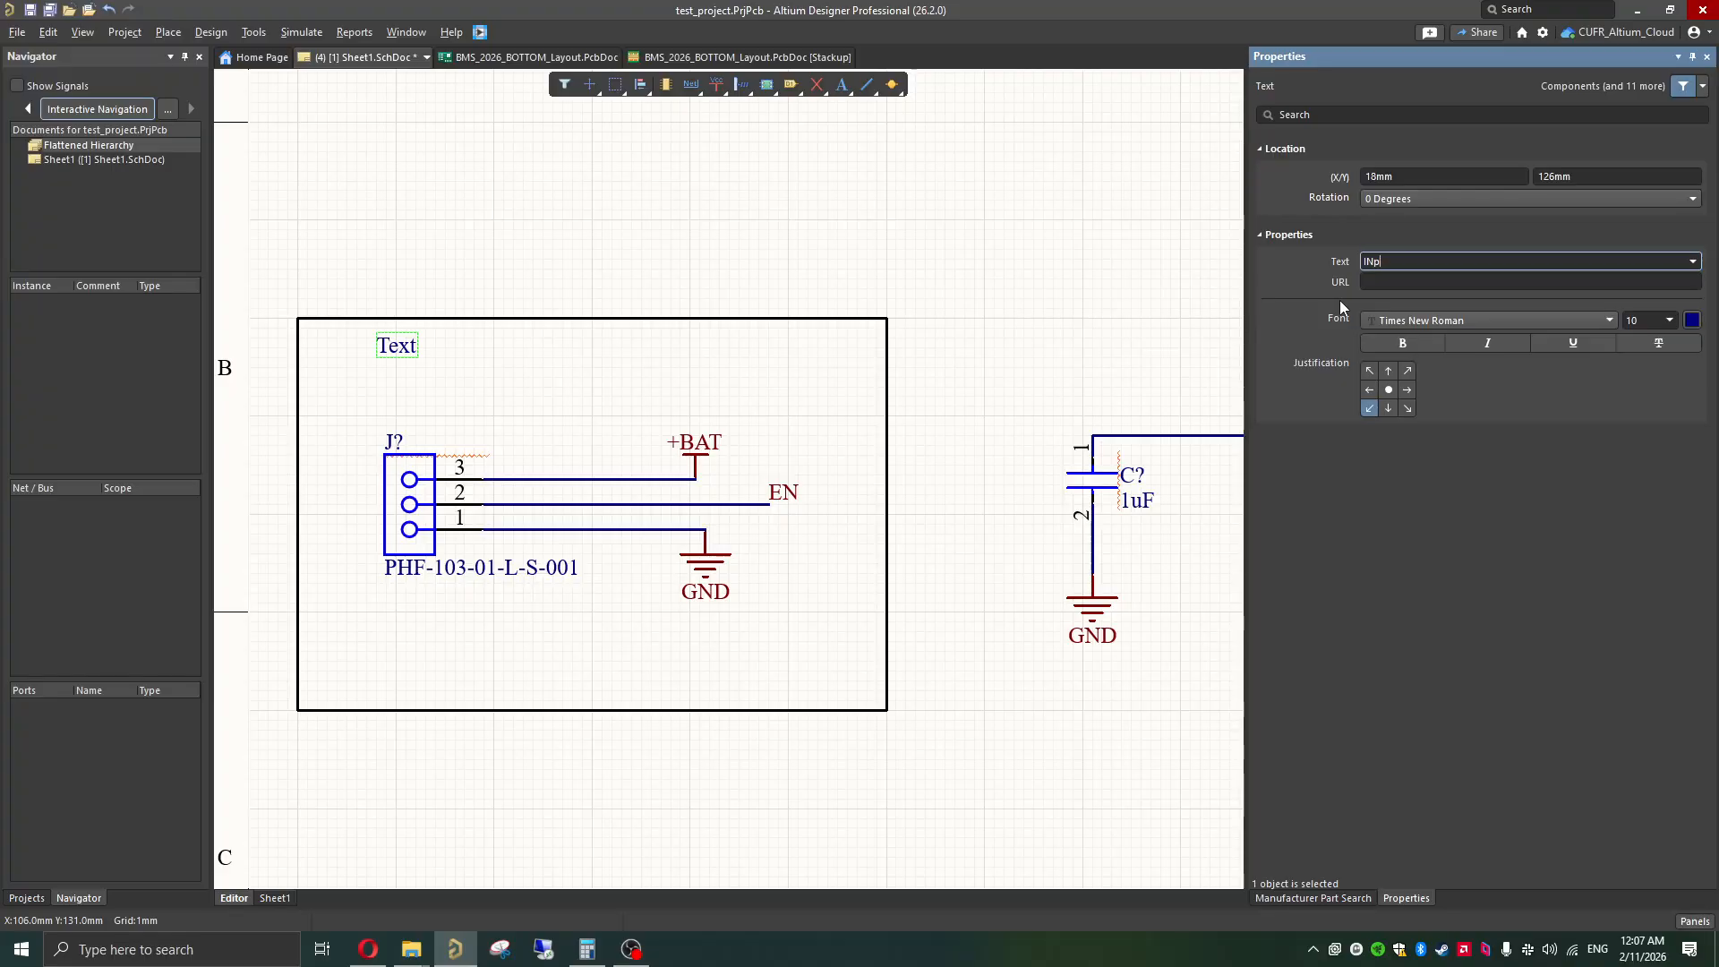
type("Input Connector")
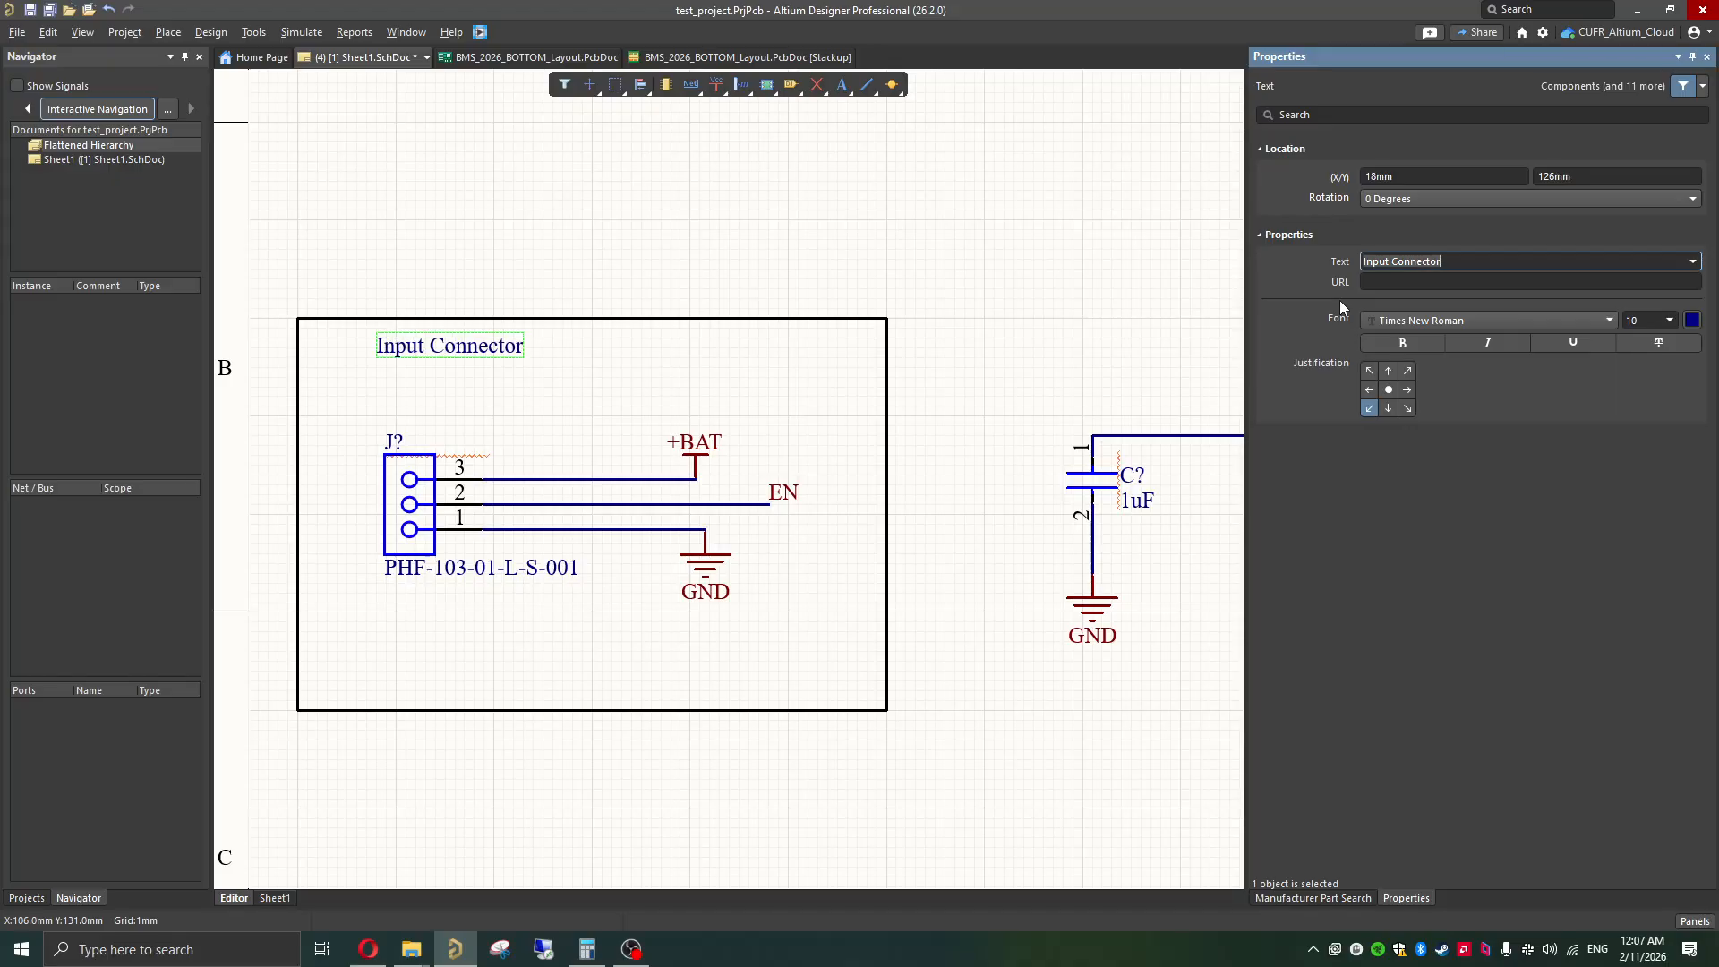
Step: Set the "Input Connector" title's font size to 36 and reposition it along the upper edge of its outline
left_click(1667, 324)
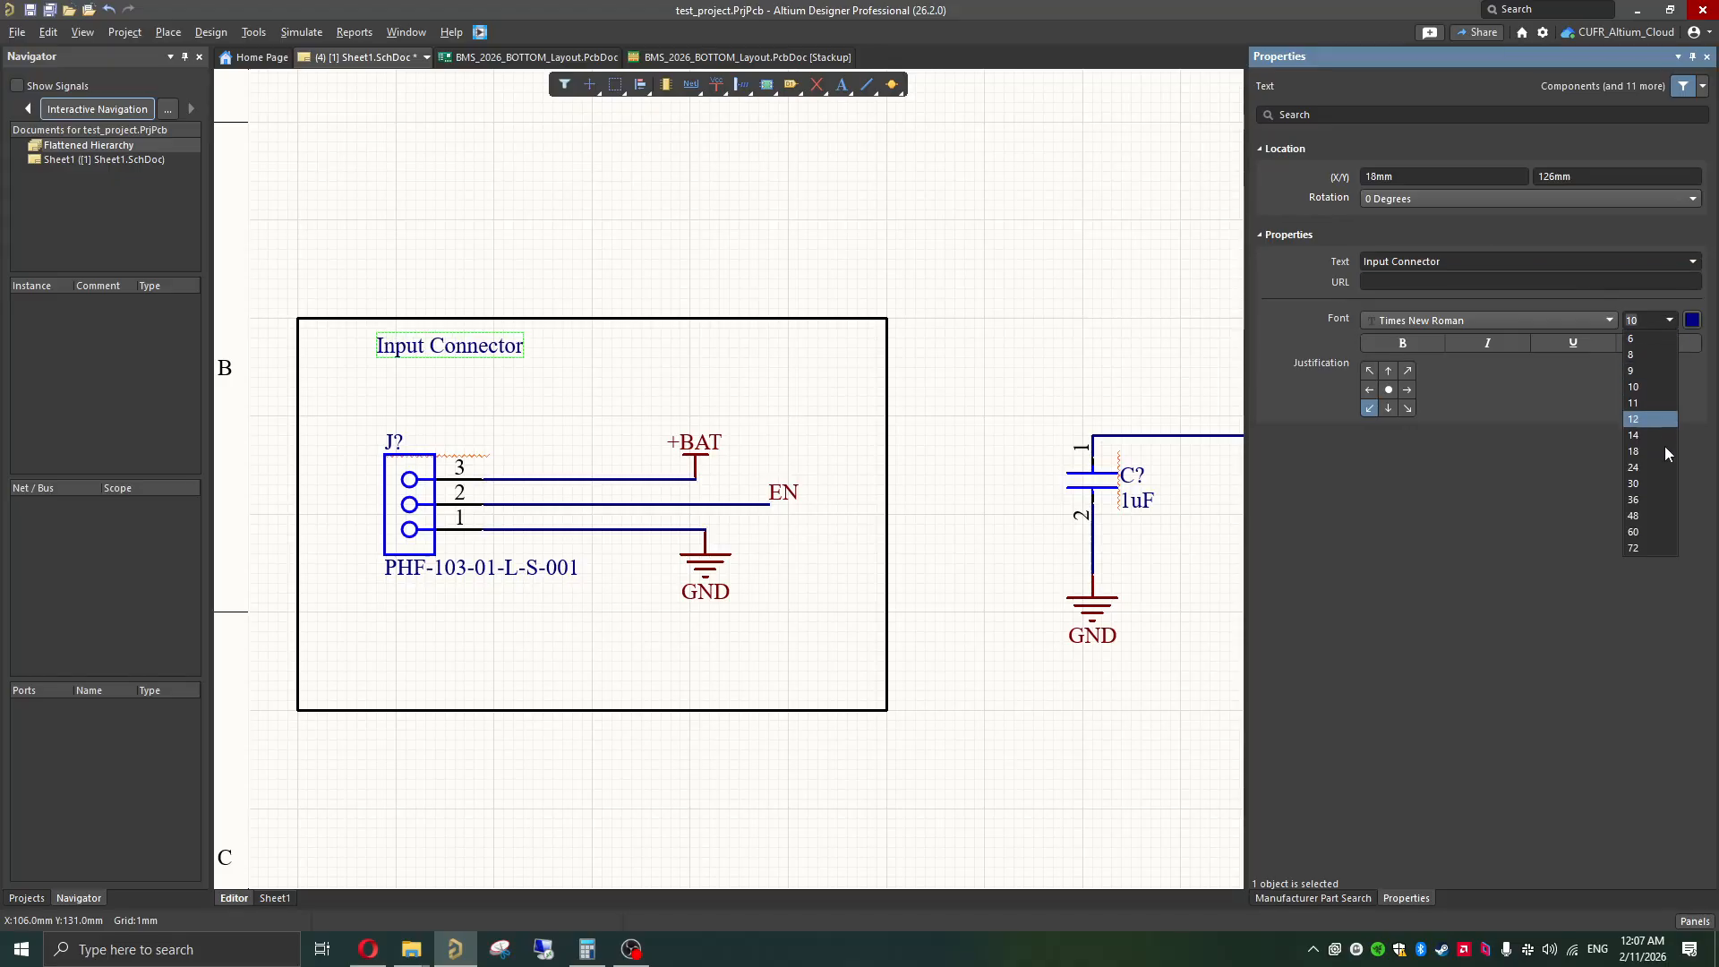
left_click(1657, 503)
left_click_drag(719, 348, 699, 377)
left_click(765, 426)
Step: Paste copies of the "Input Connector" title above the regulator circuit and above the two-pin output connector
scroll(765, 426, "down", 5, "ctrl")
scroll(764, 426, "down", 4, "ctrl")
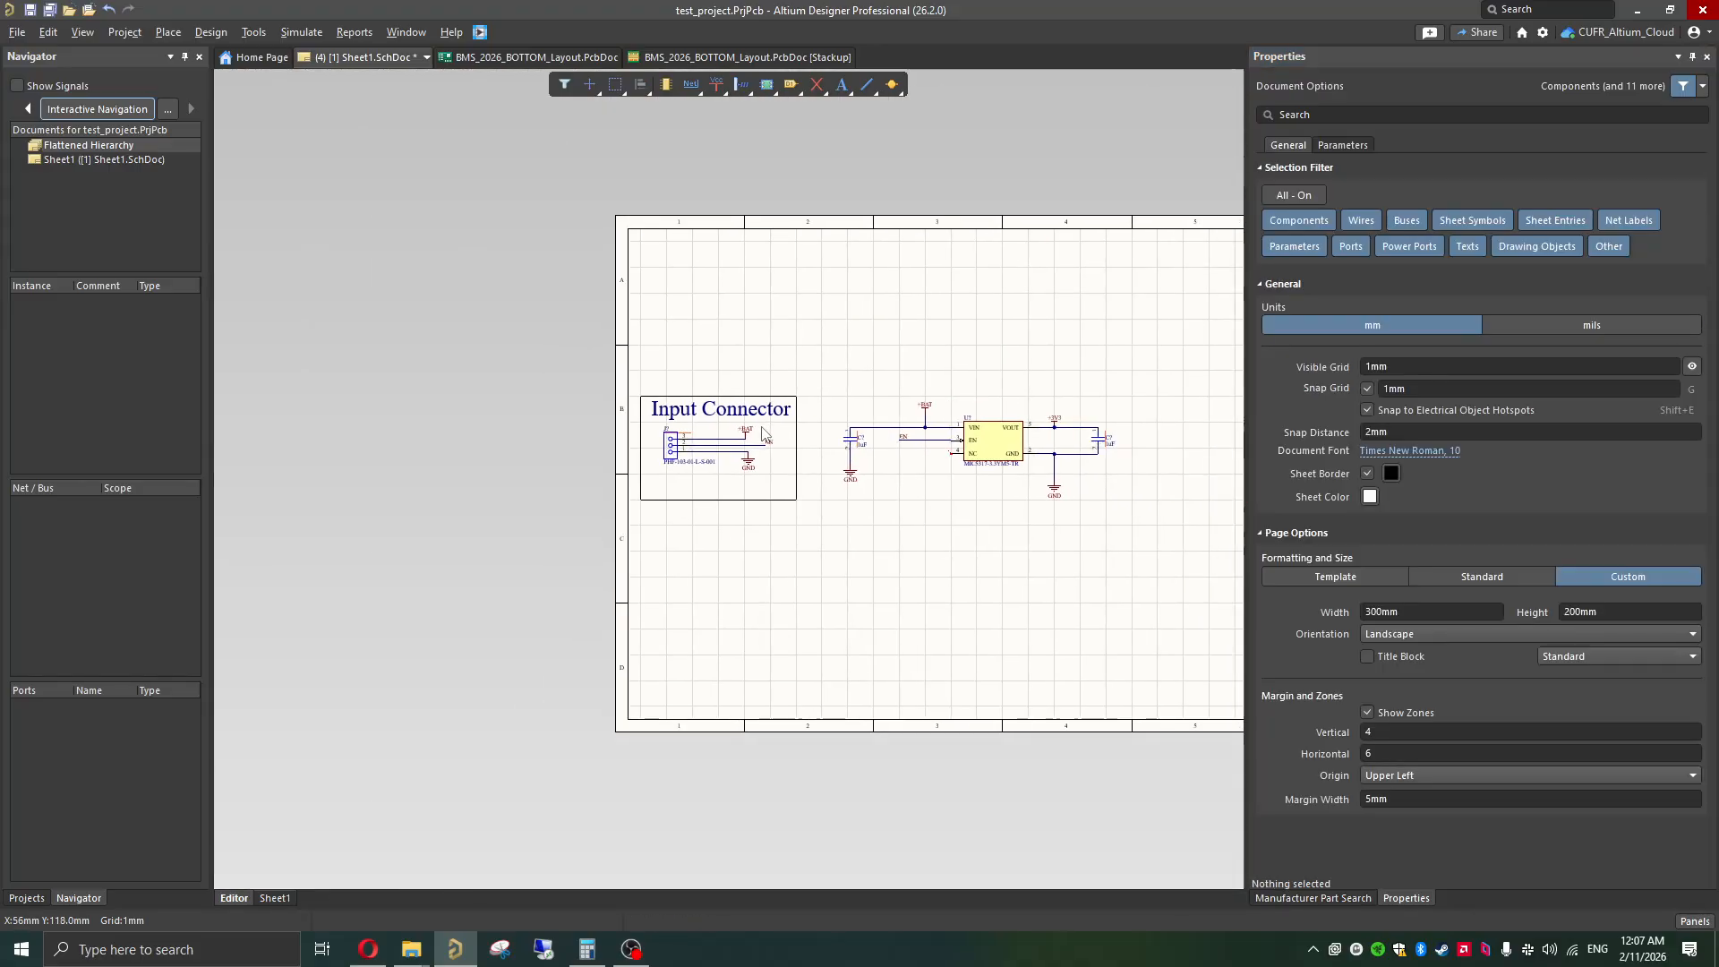
left_click(567, 414)
left_click_drag(567, 414, 793, 374)
type("Input Connector")
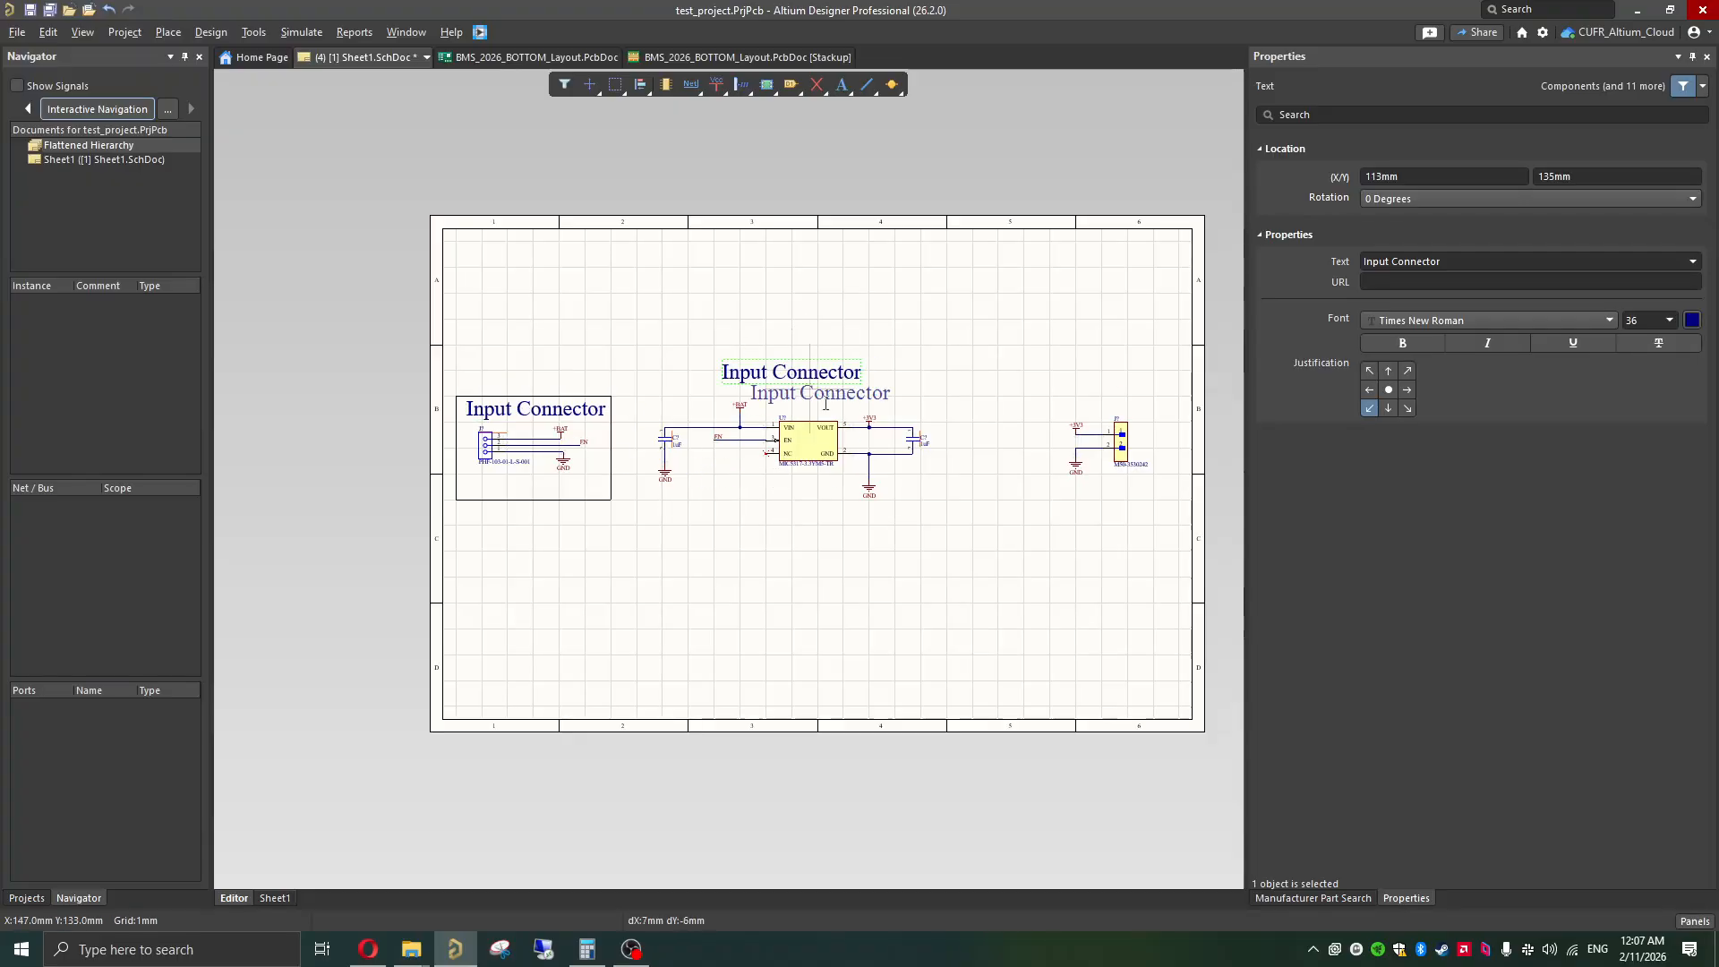
left_click(1102, 387)
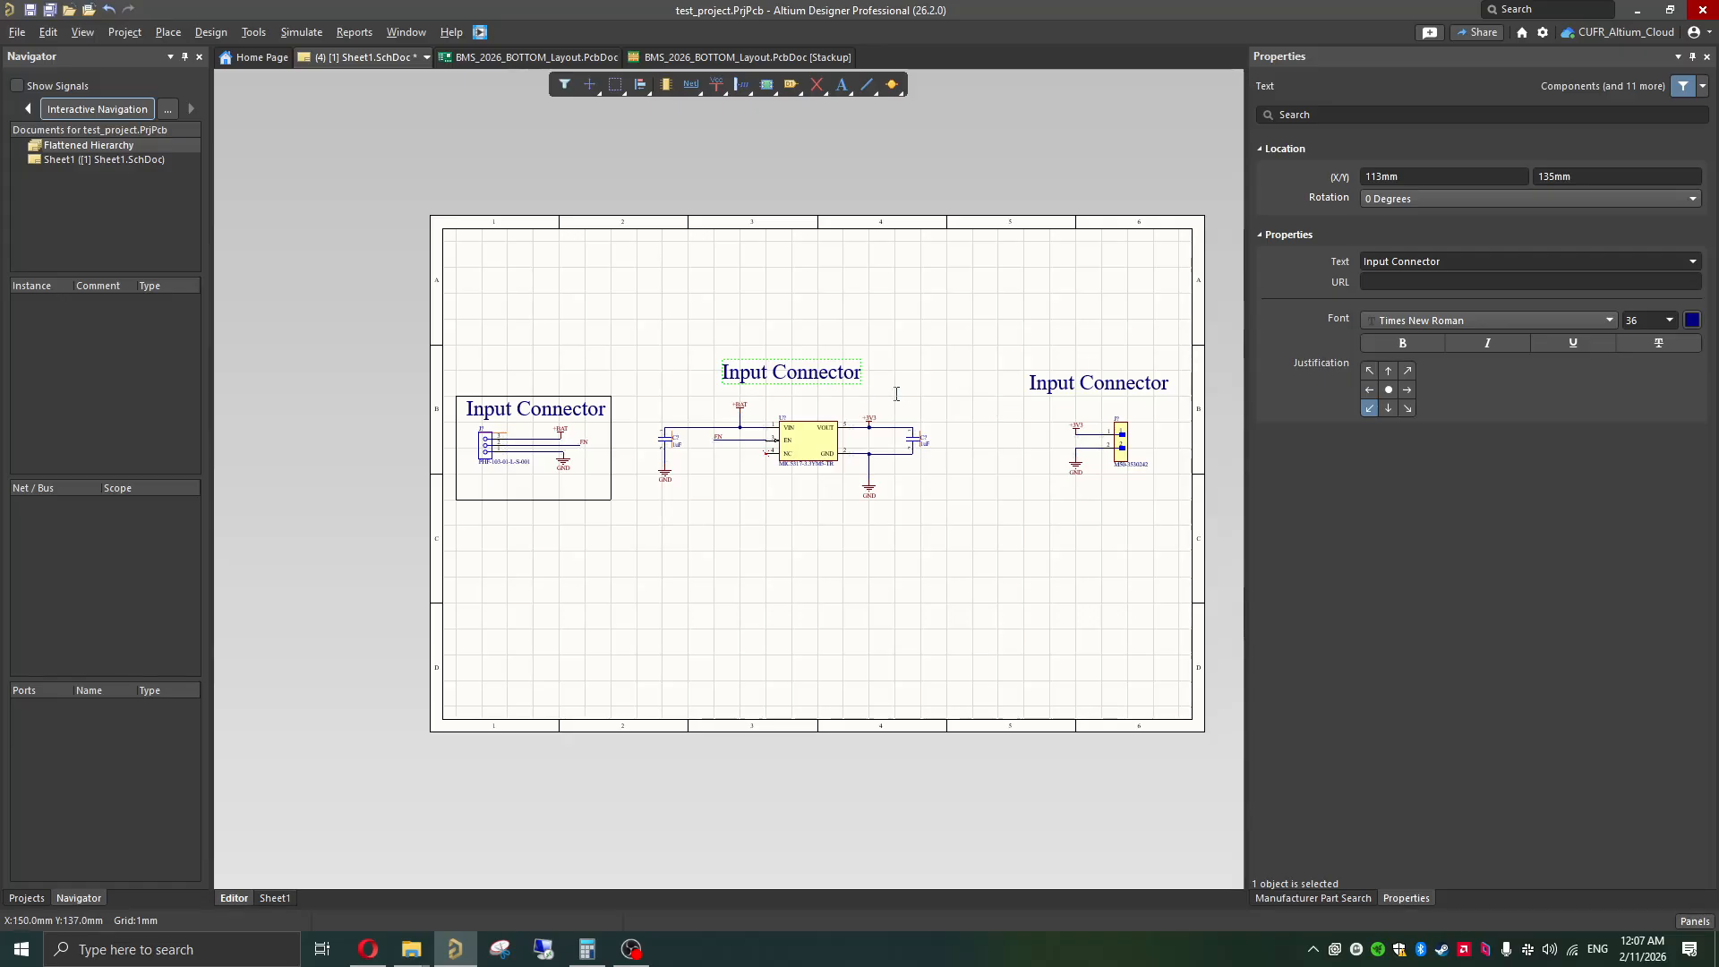
Step: Draw a closed rectangular outline of 140 x 80 mm with the Line tool around the regulator circuit and its title
scroll(803, 435, "up", 3, "ctrl")
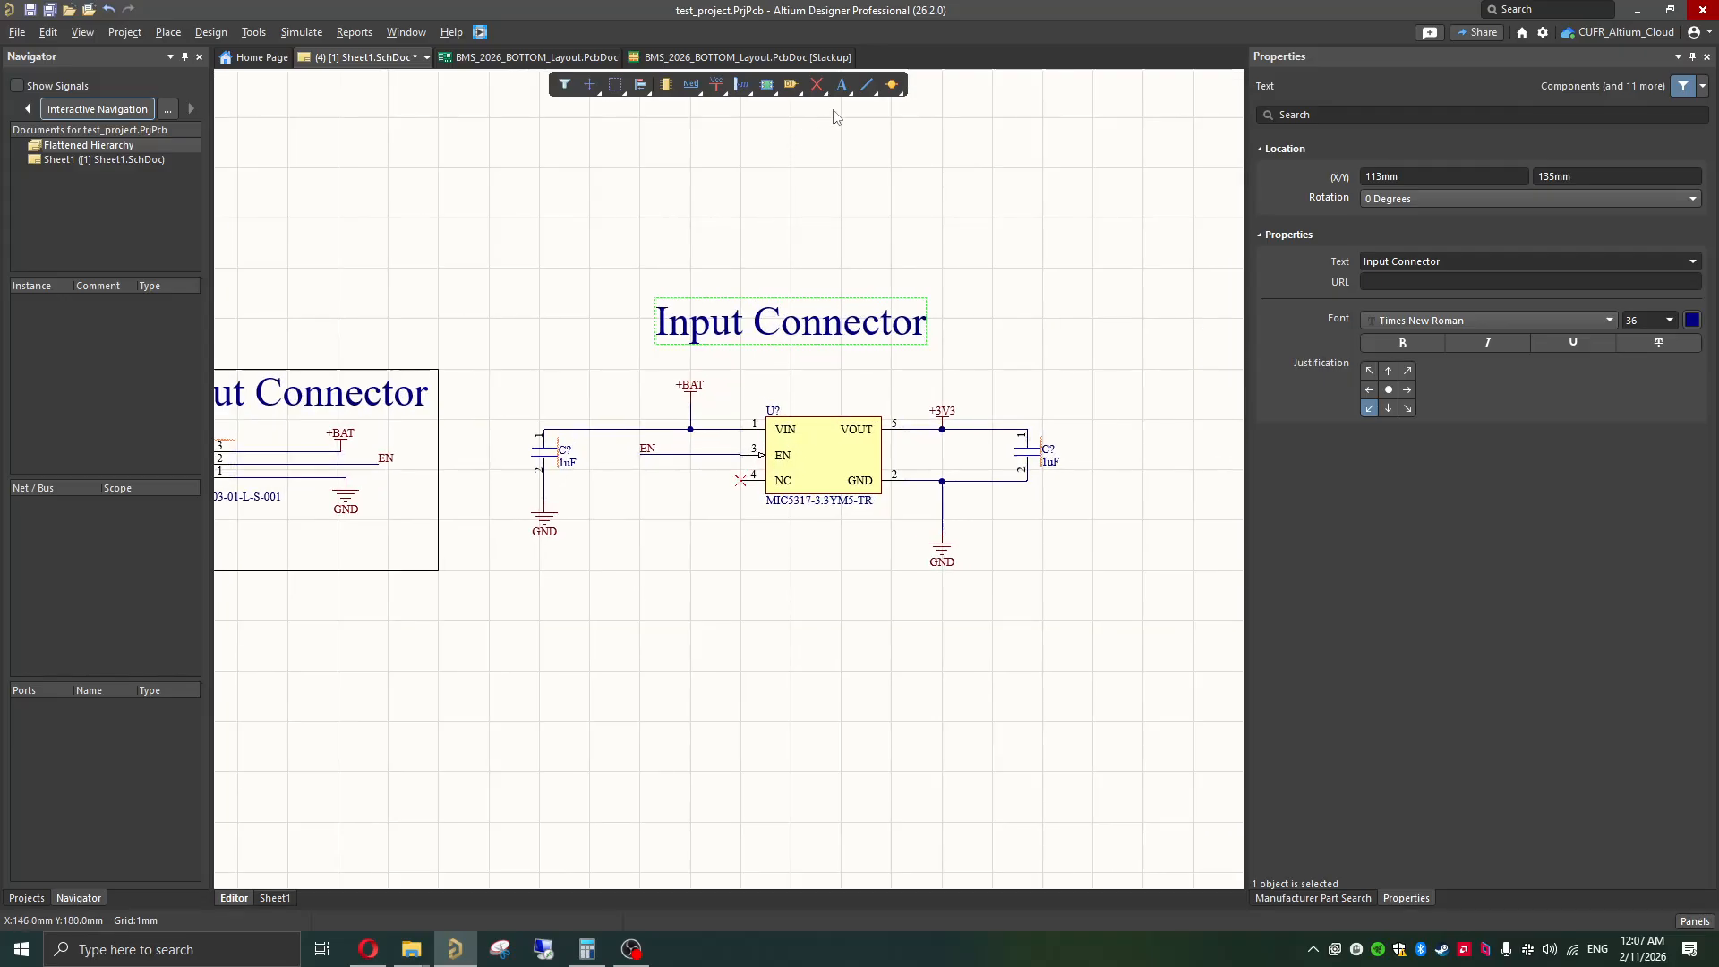
left_click(866, 84)
left_click(489, 219)
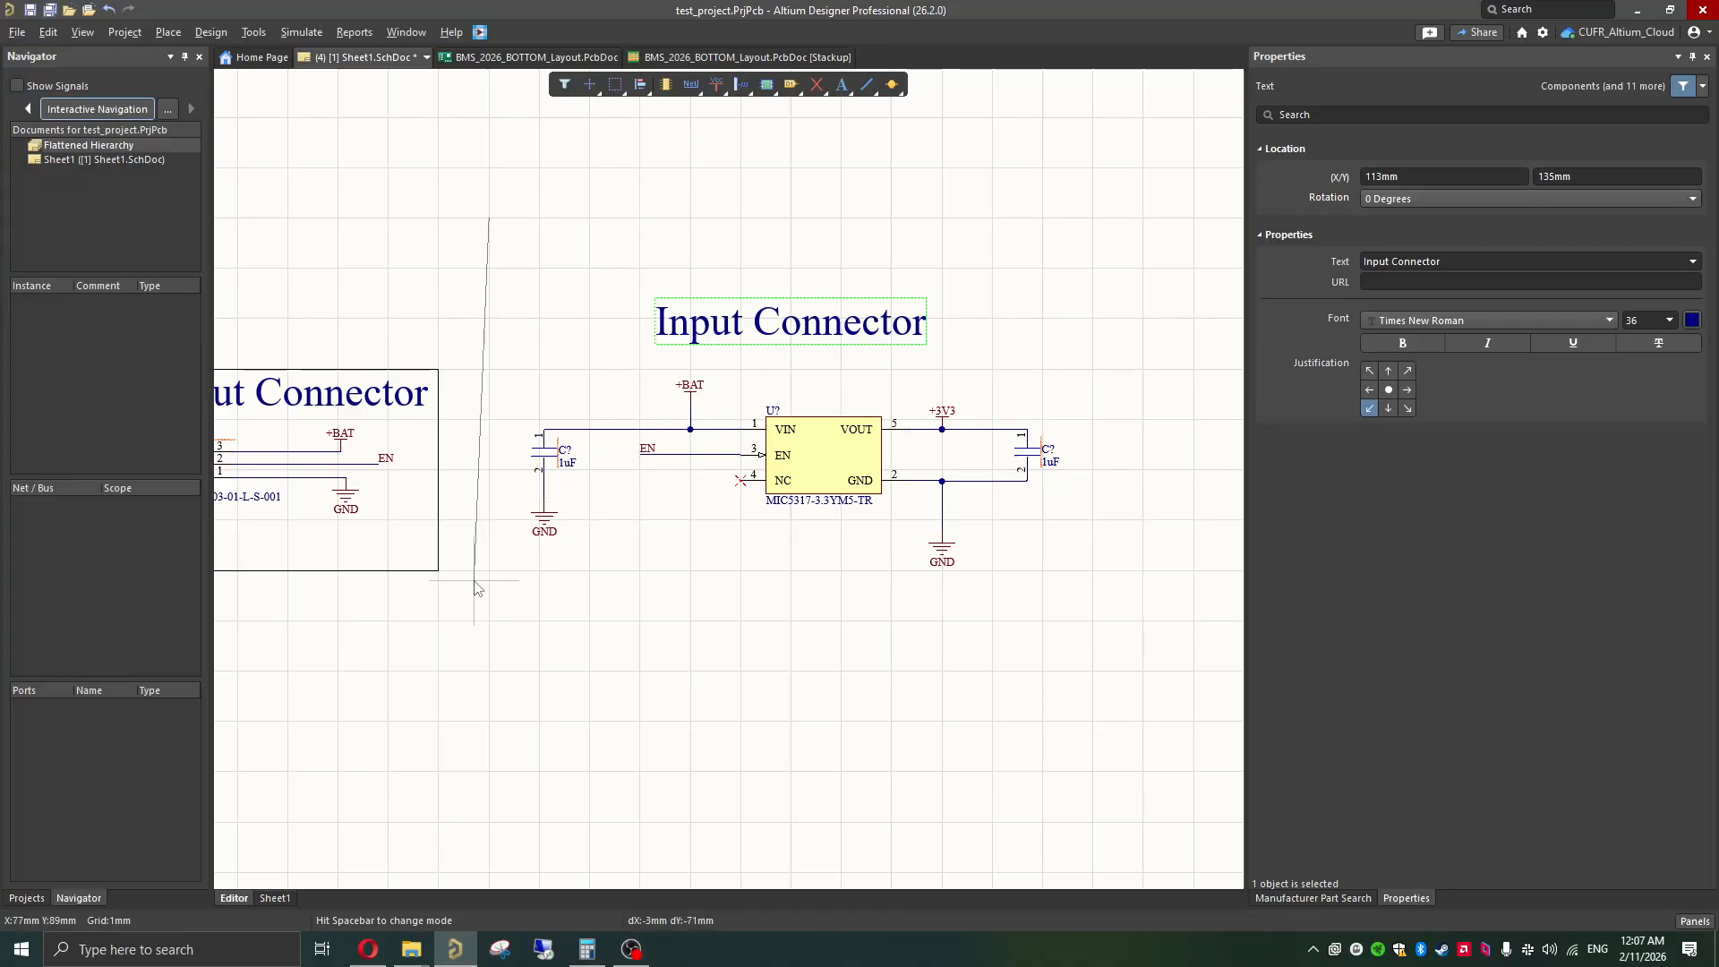
left_click(489, 621)
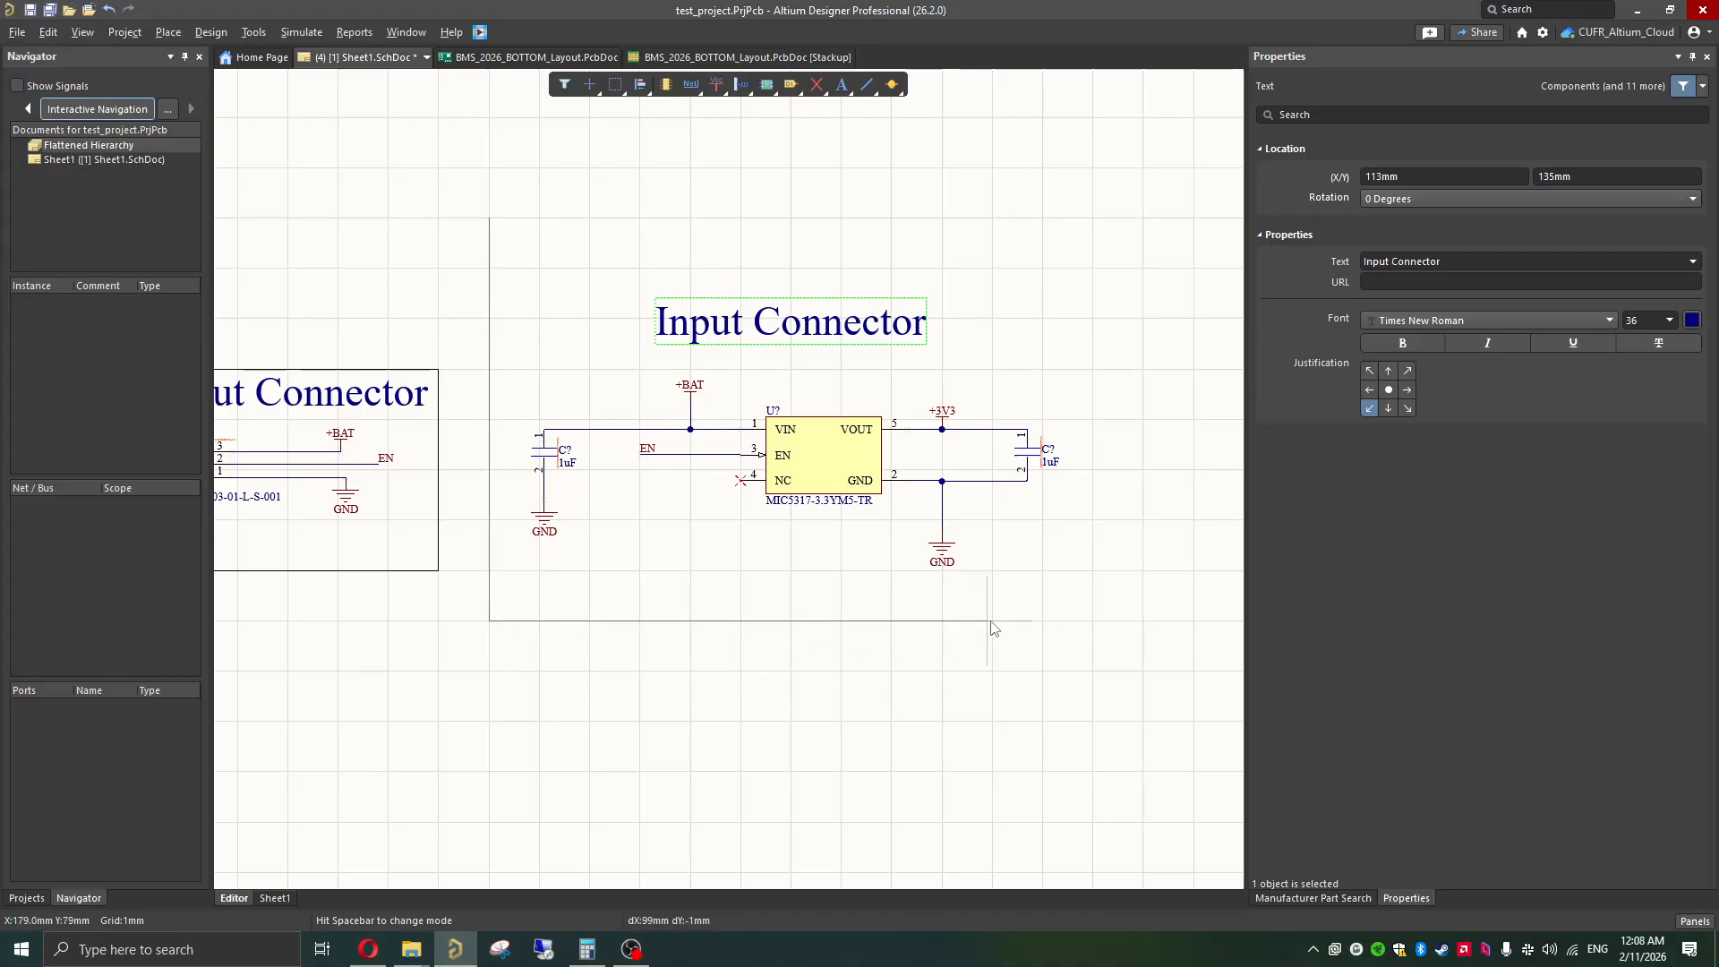
scroll(1004, 618, "right", 2, "shift")
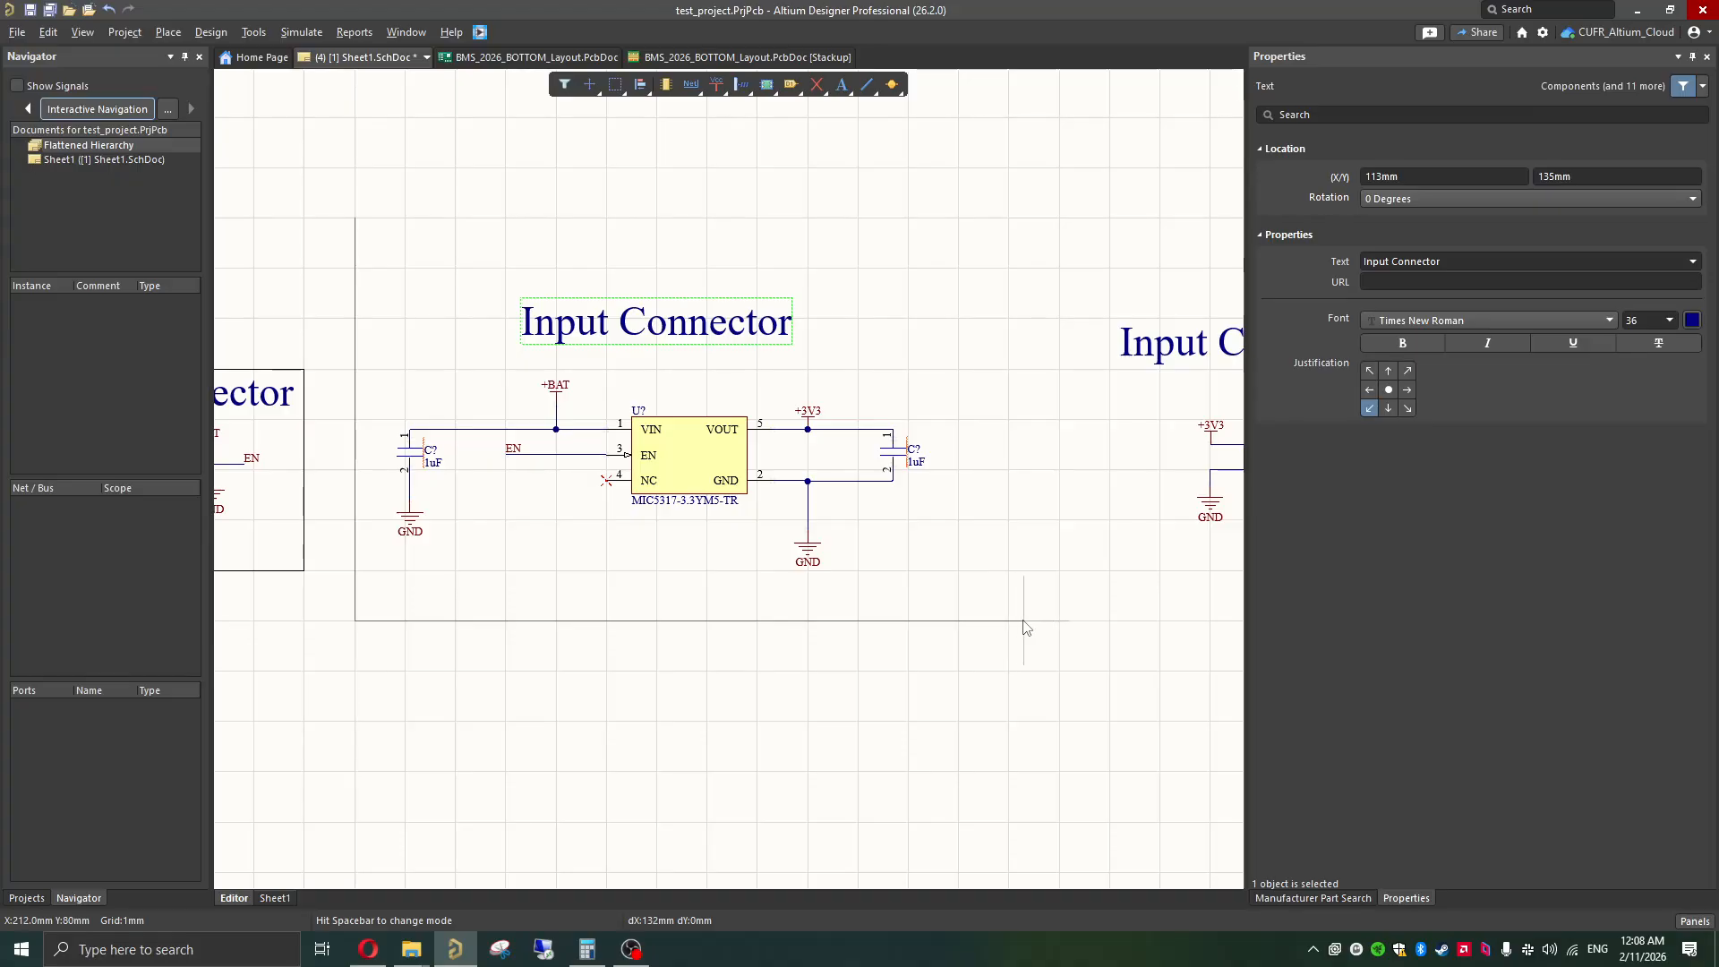
left_click(1060, 620)
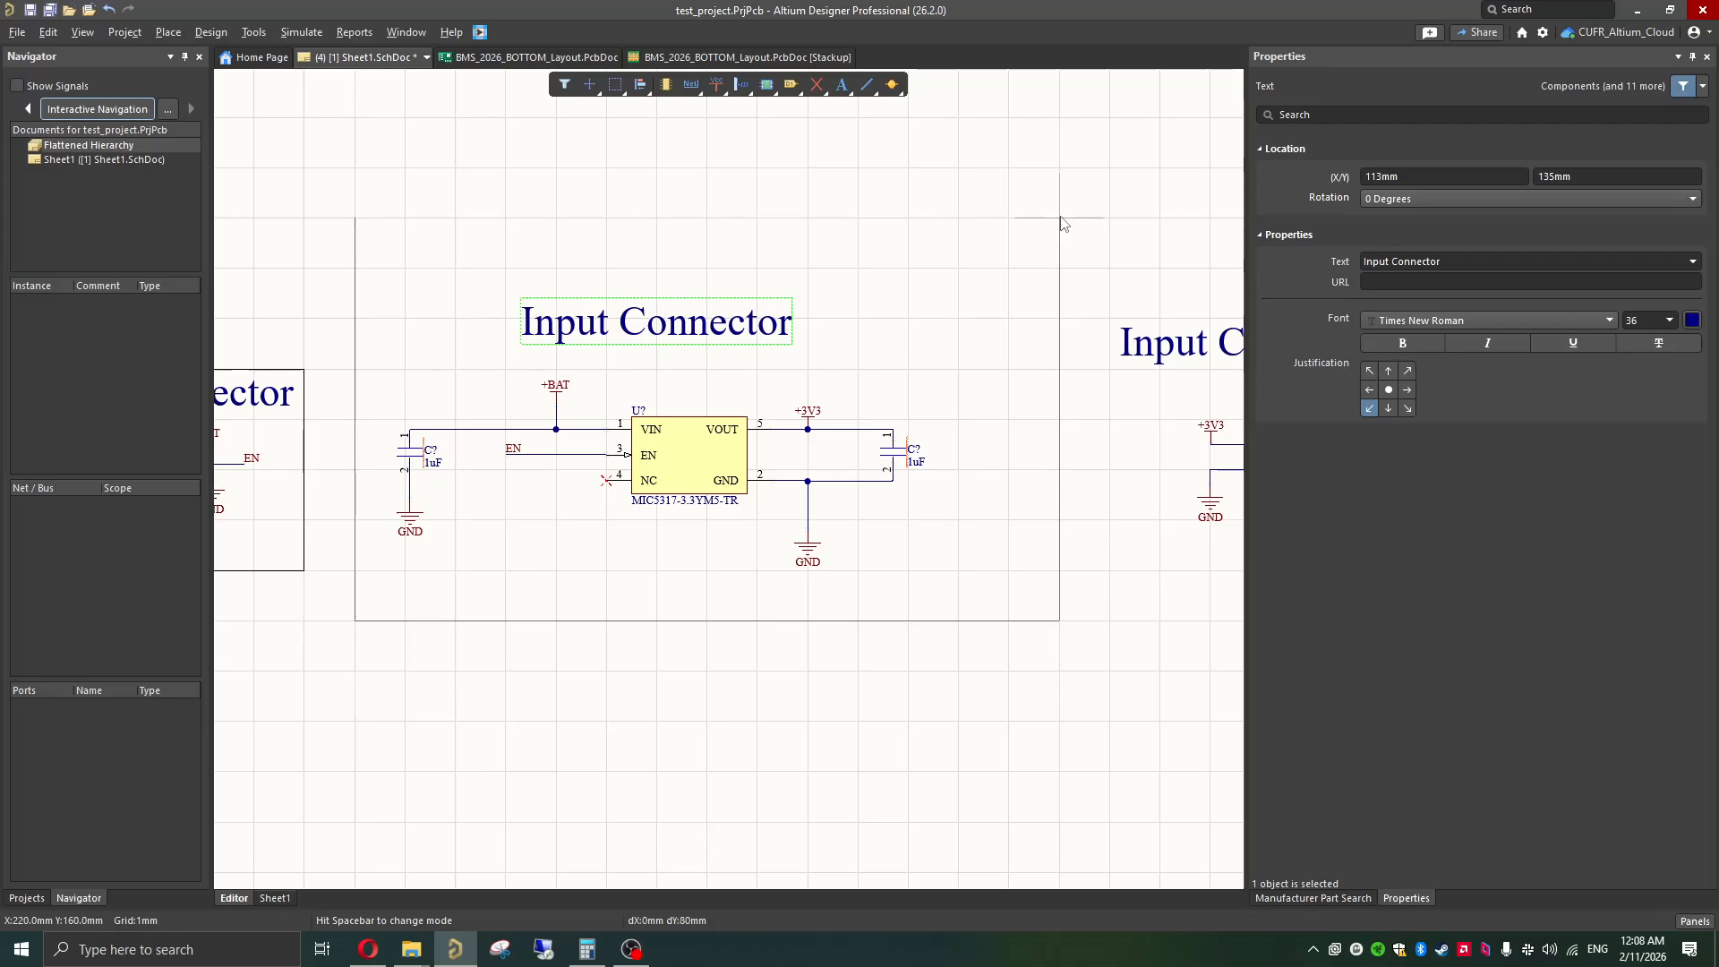
left_click(1061, 218)
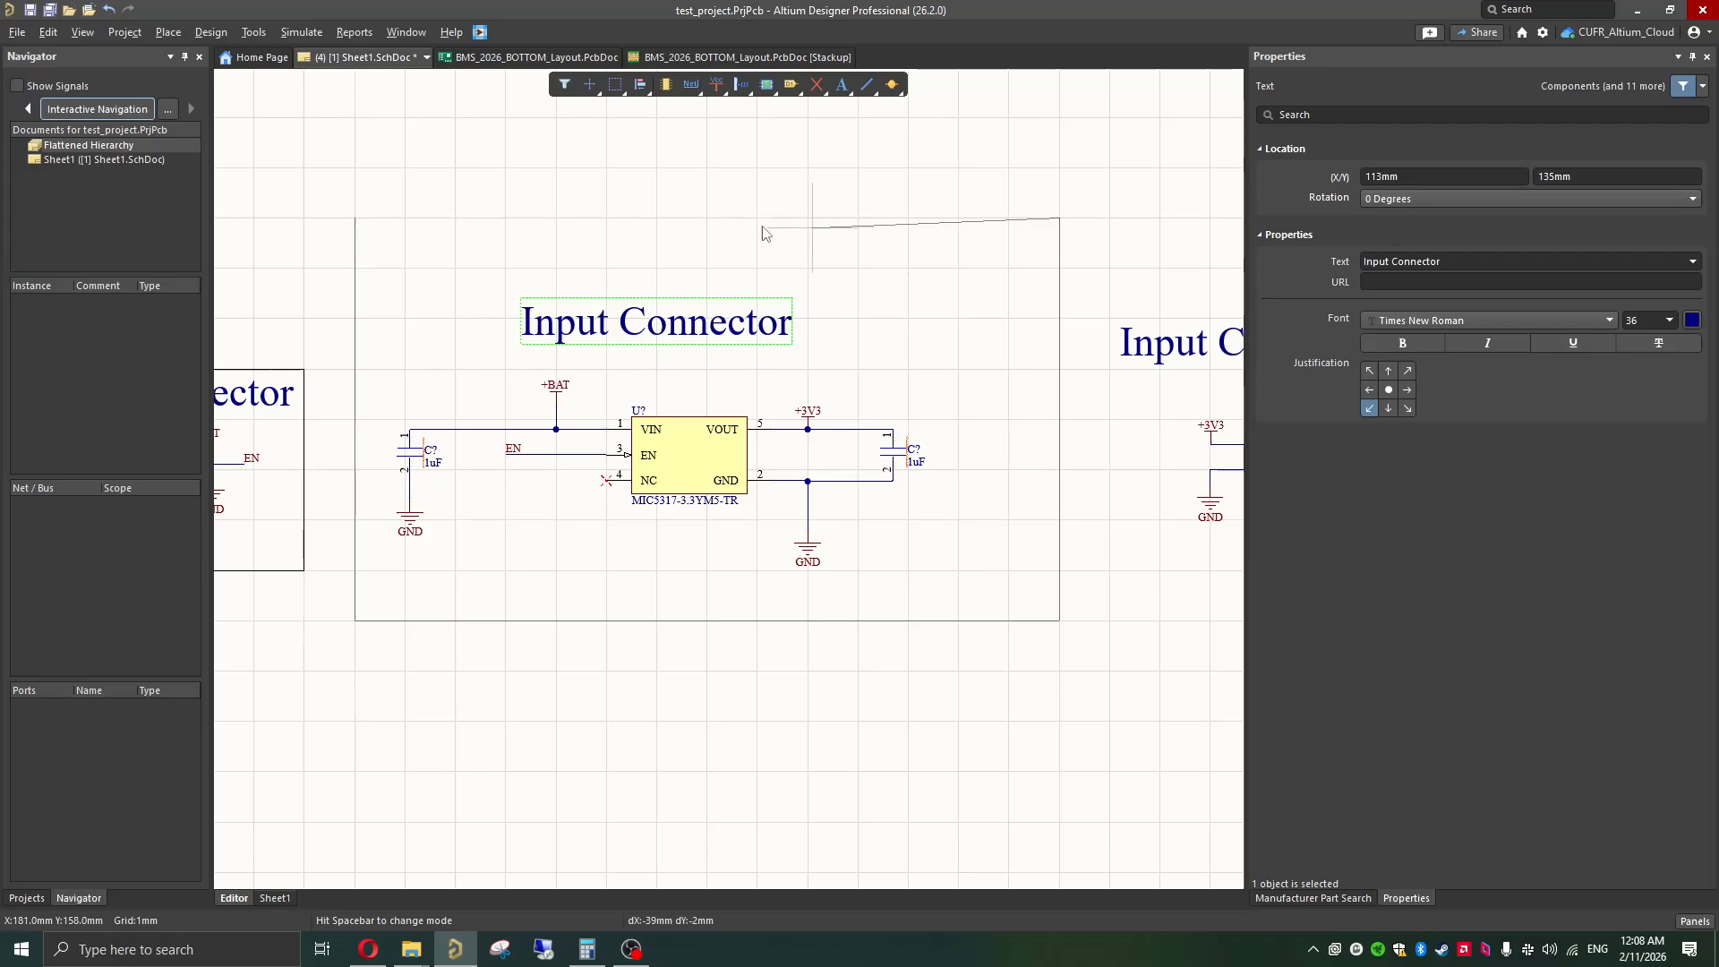
left_click(354, 220)
right_click(357, 221)
right_click(415, 295)
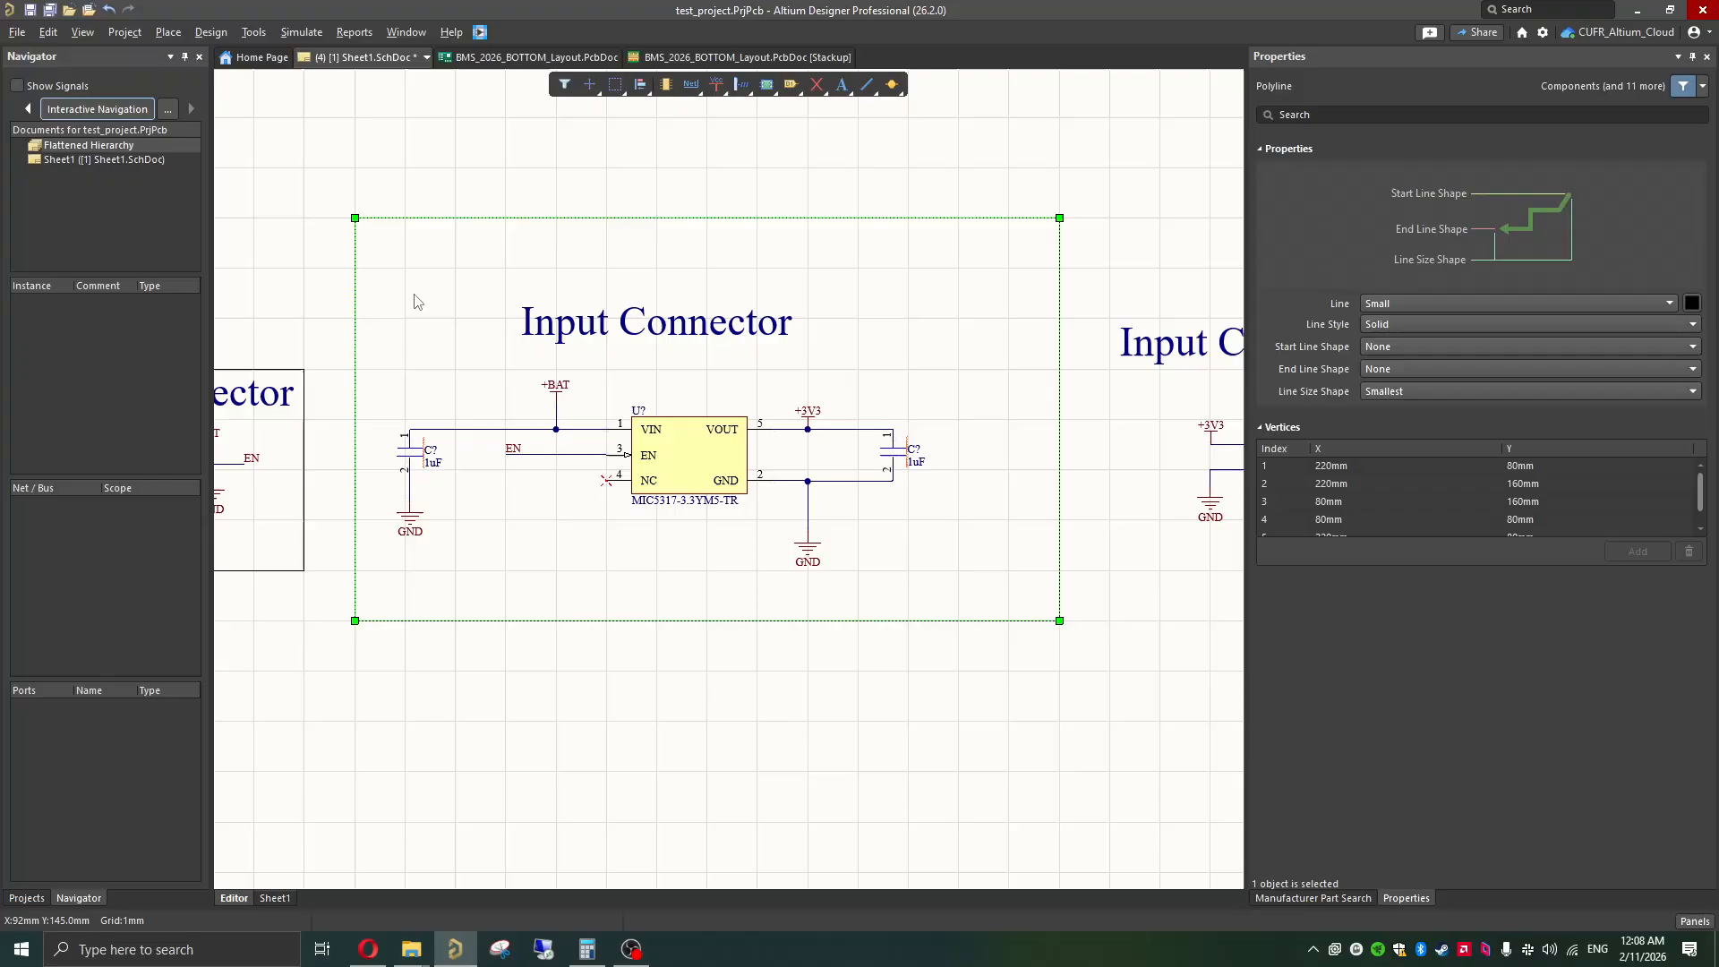
left_click(624, 190)
Step: Move the title up to the regulator outline's upper edge and centre the regulator circuit inside the outline
left_click(606, 329)
left_click_drag(659, 337, 699, 266)
left_click(969, 326)
left_click_drag(974, 321, 386, 589)
left_click_drag(655, 464, 646, 426)
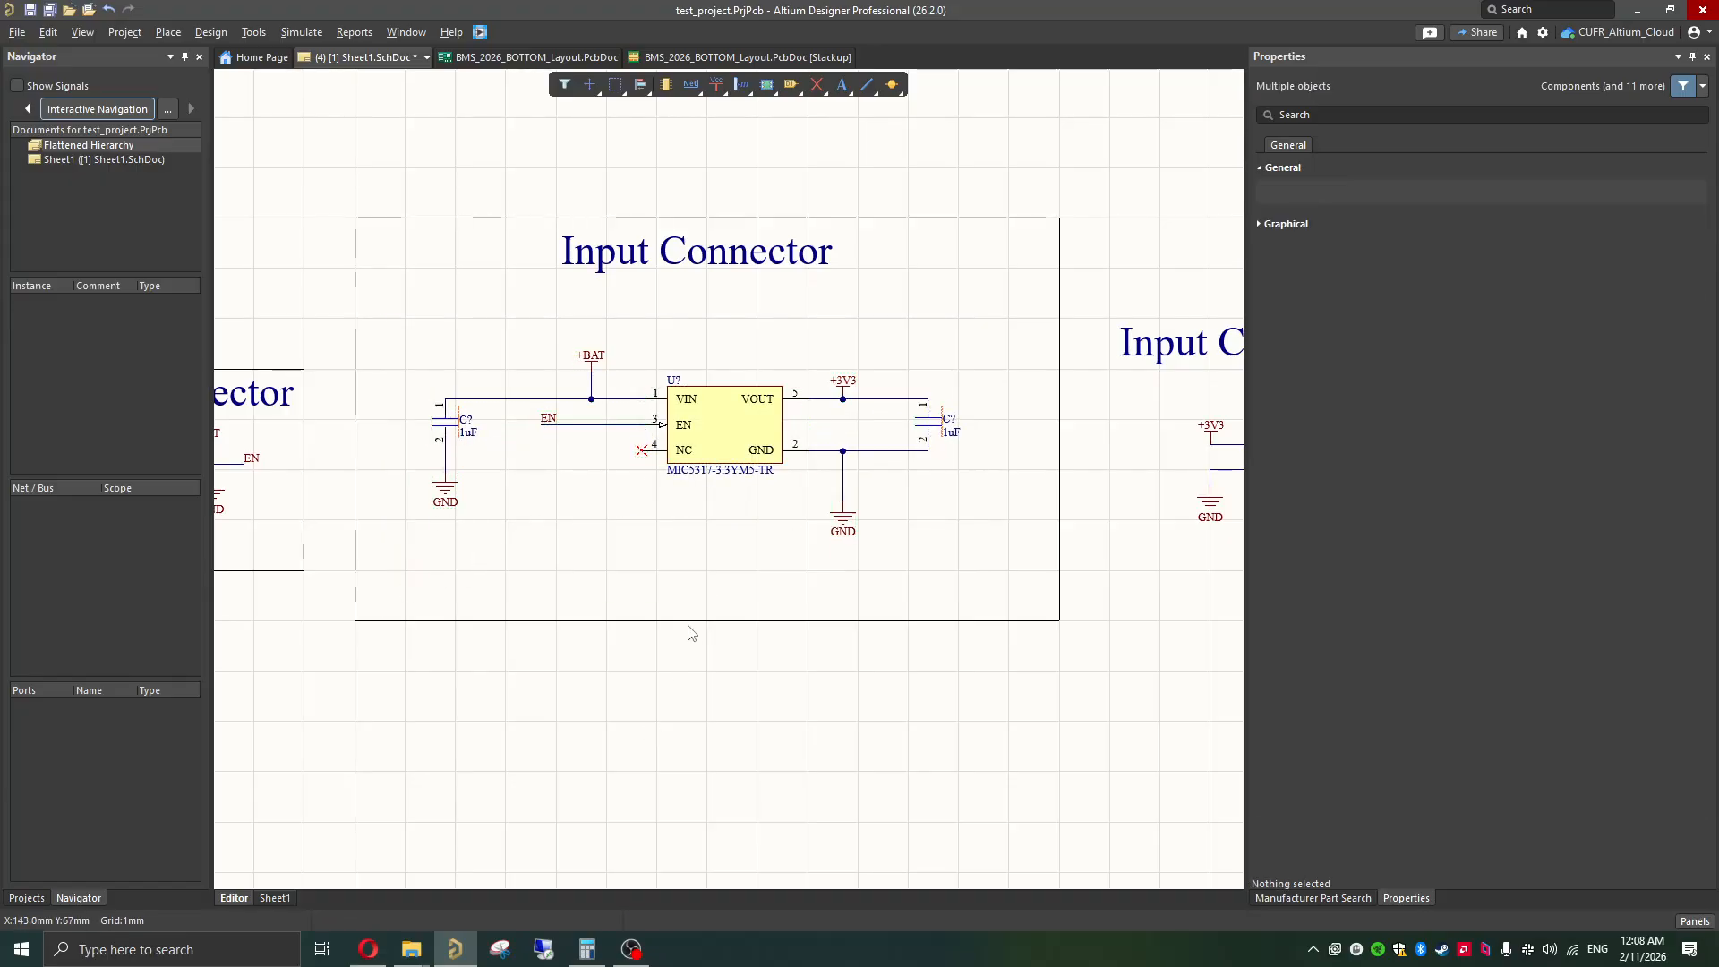
left_click(754, 142)
Step: Try a 34 x 15 mm note above the output capacitor inside the regulator outline, and delete it
left_click(843, 89)
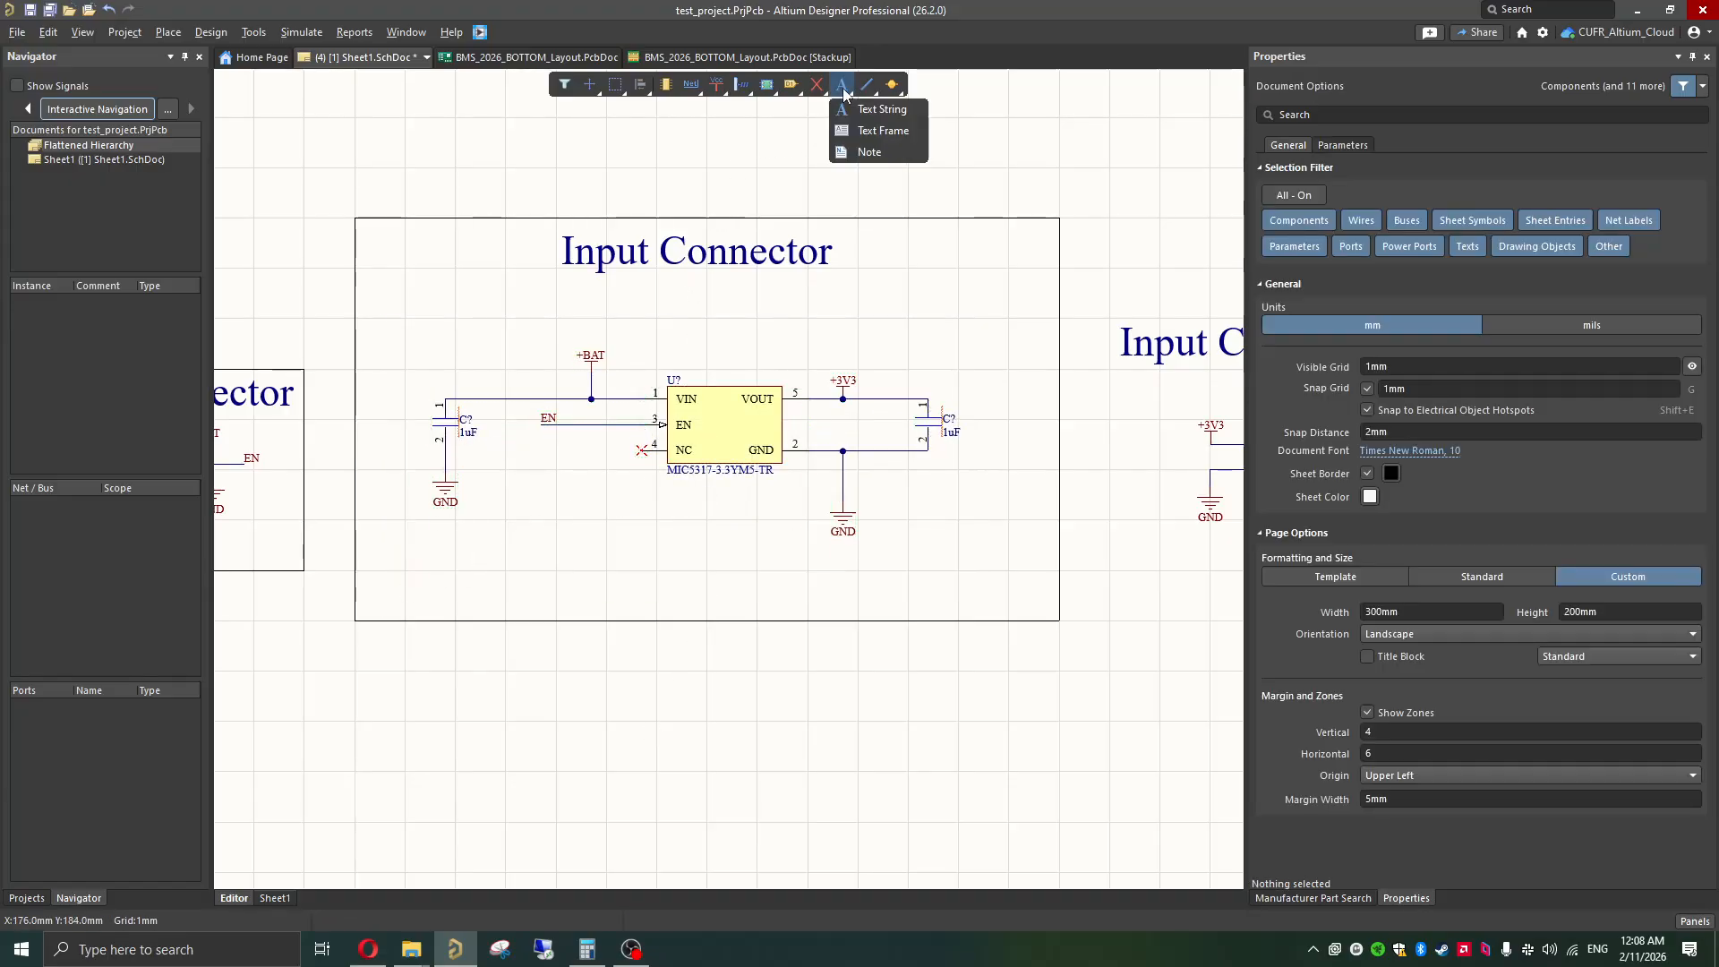
left_click(873, 154)
left_click(817, 152)
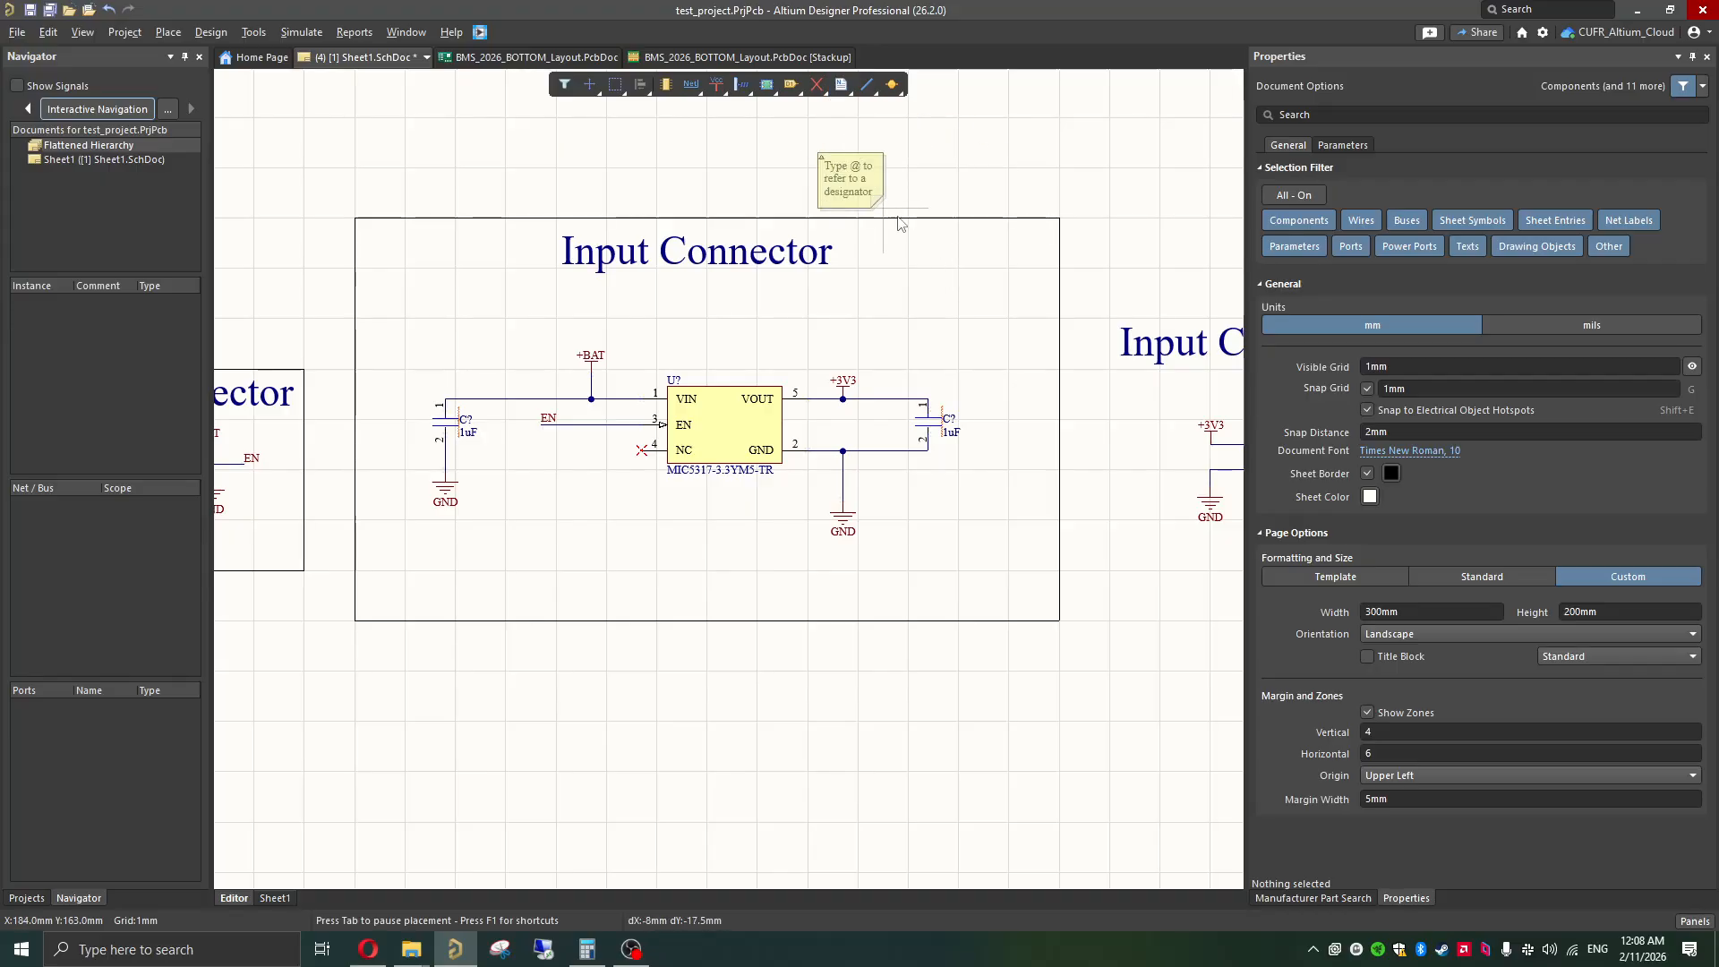
left_click(988, 228)
key("Escape")
left_click_drag(889, 175, 936, 315)
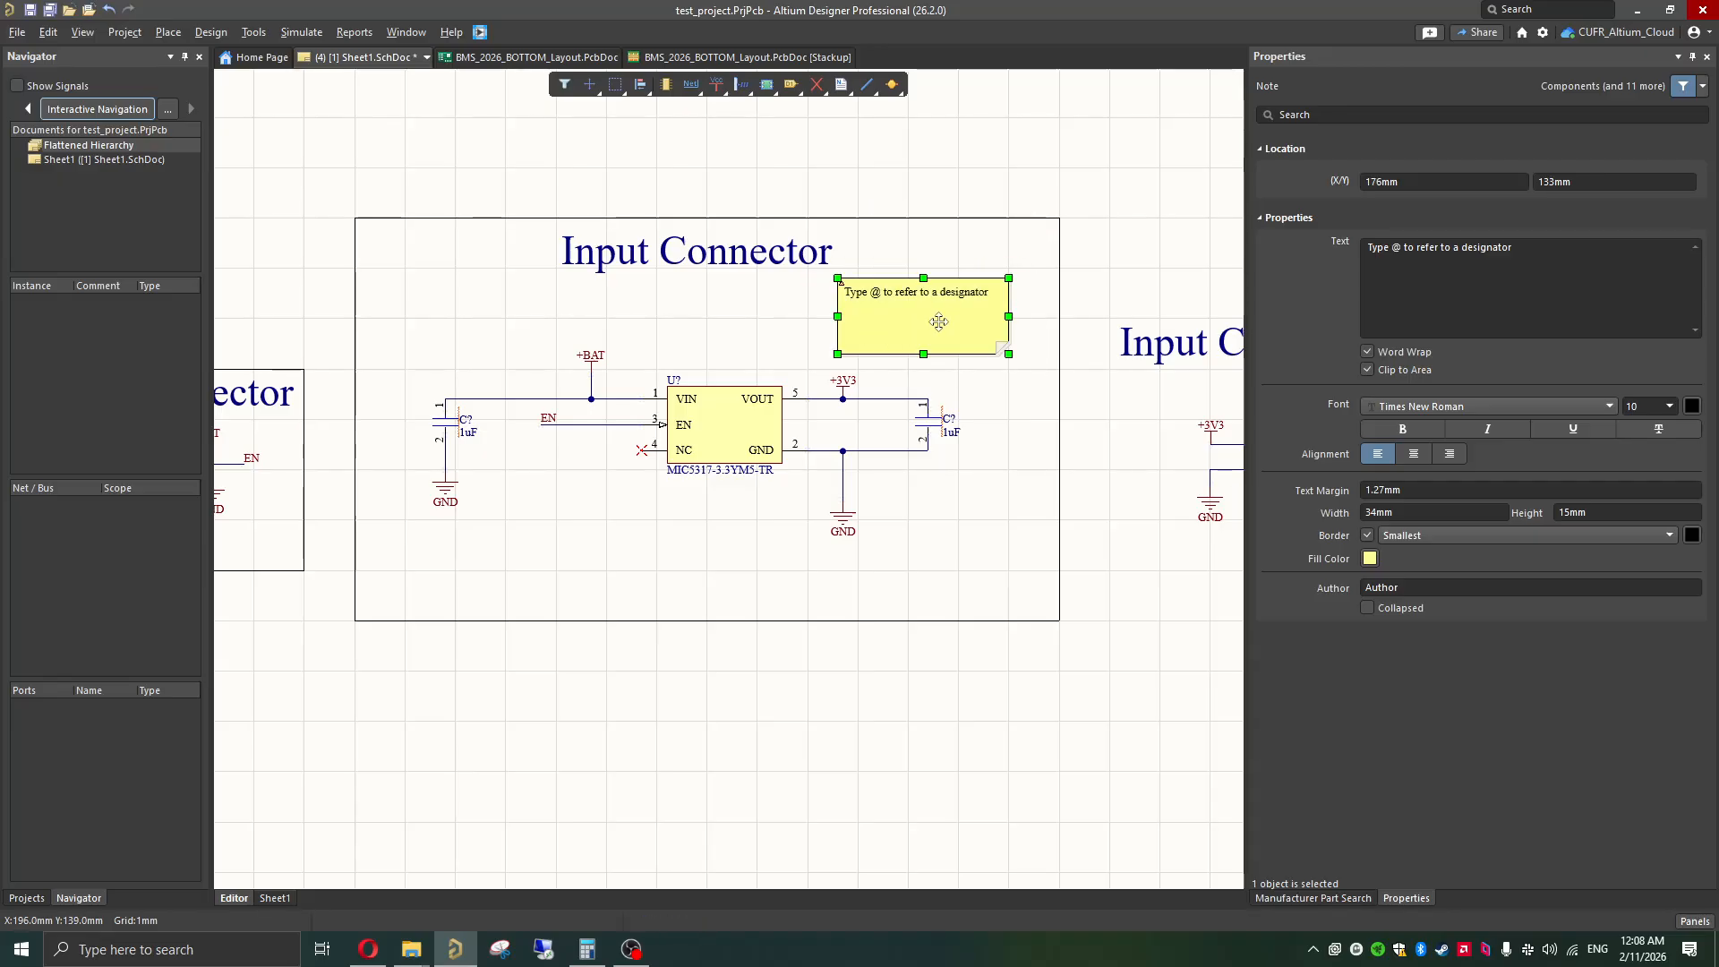
key("Delete")
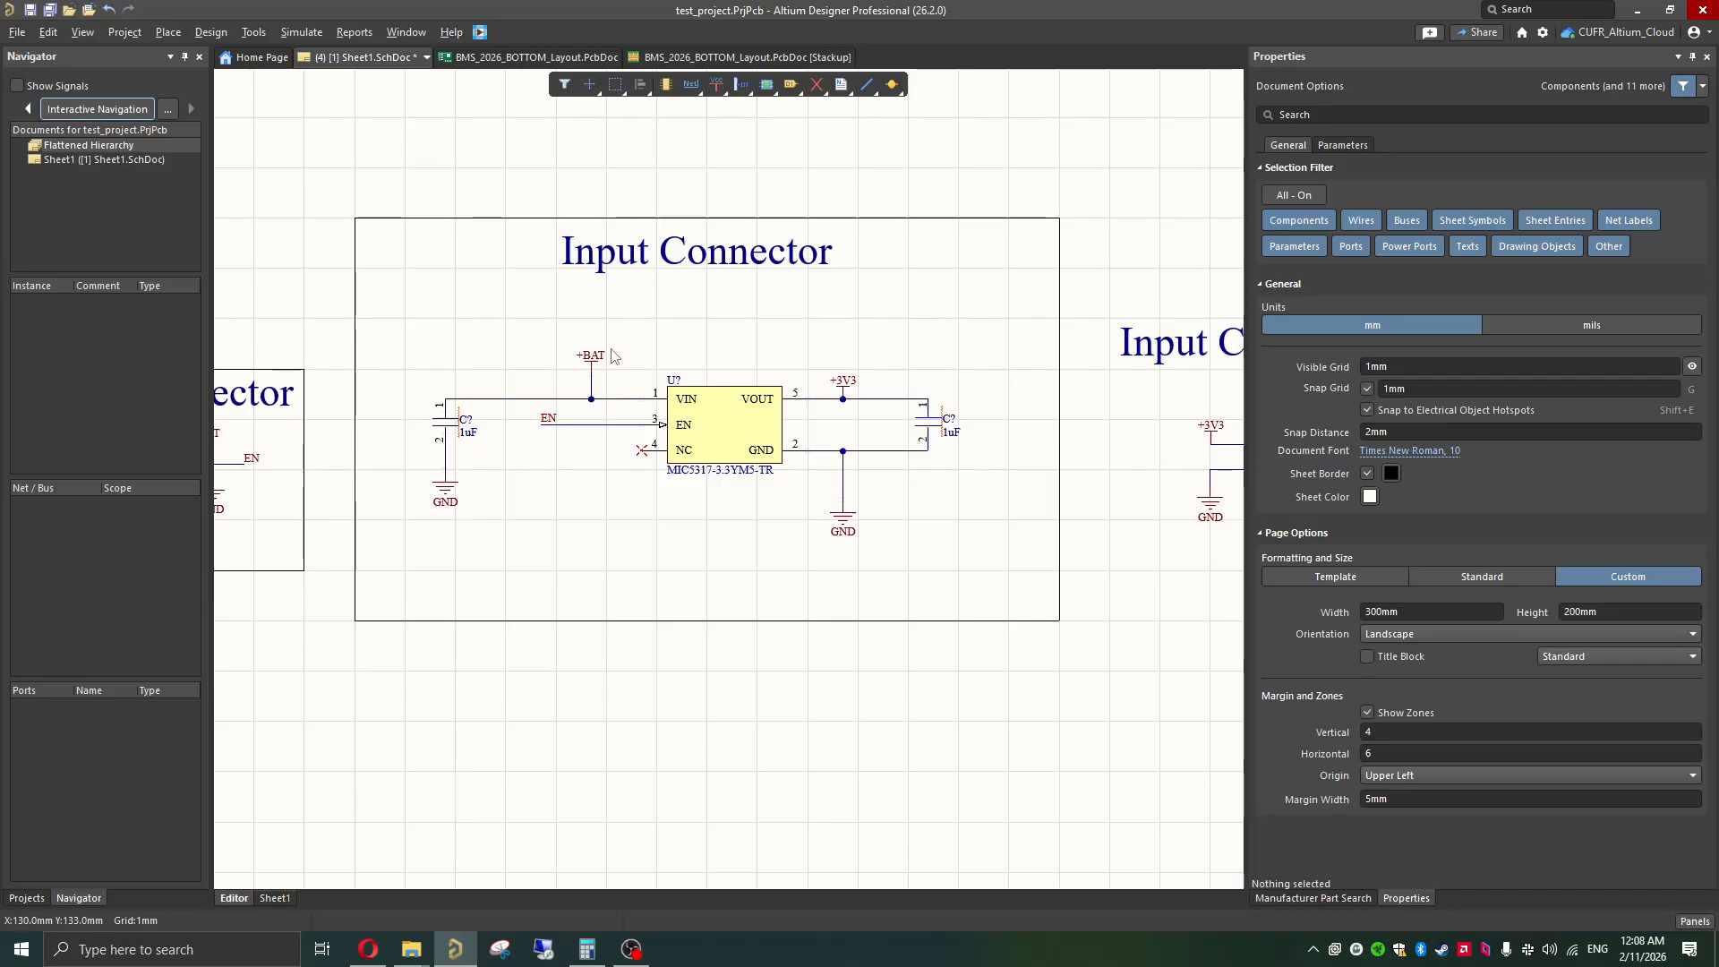
right_click(730, 330)
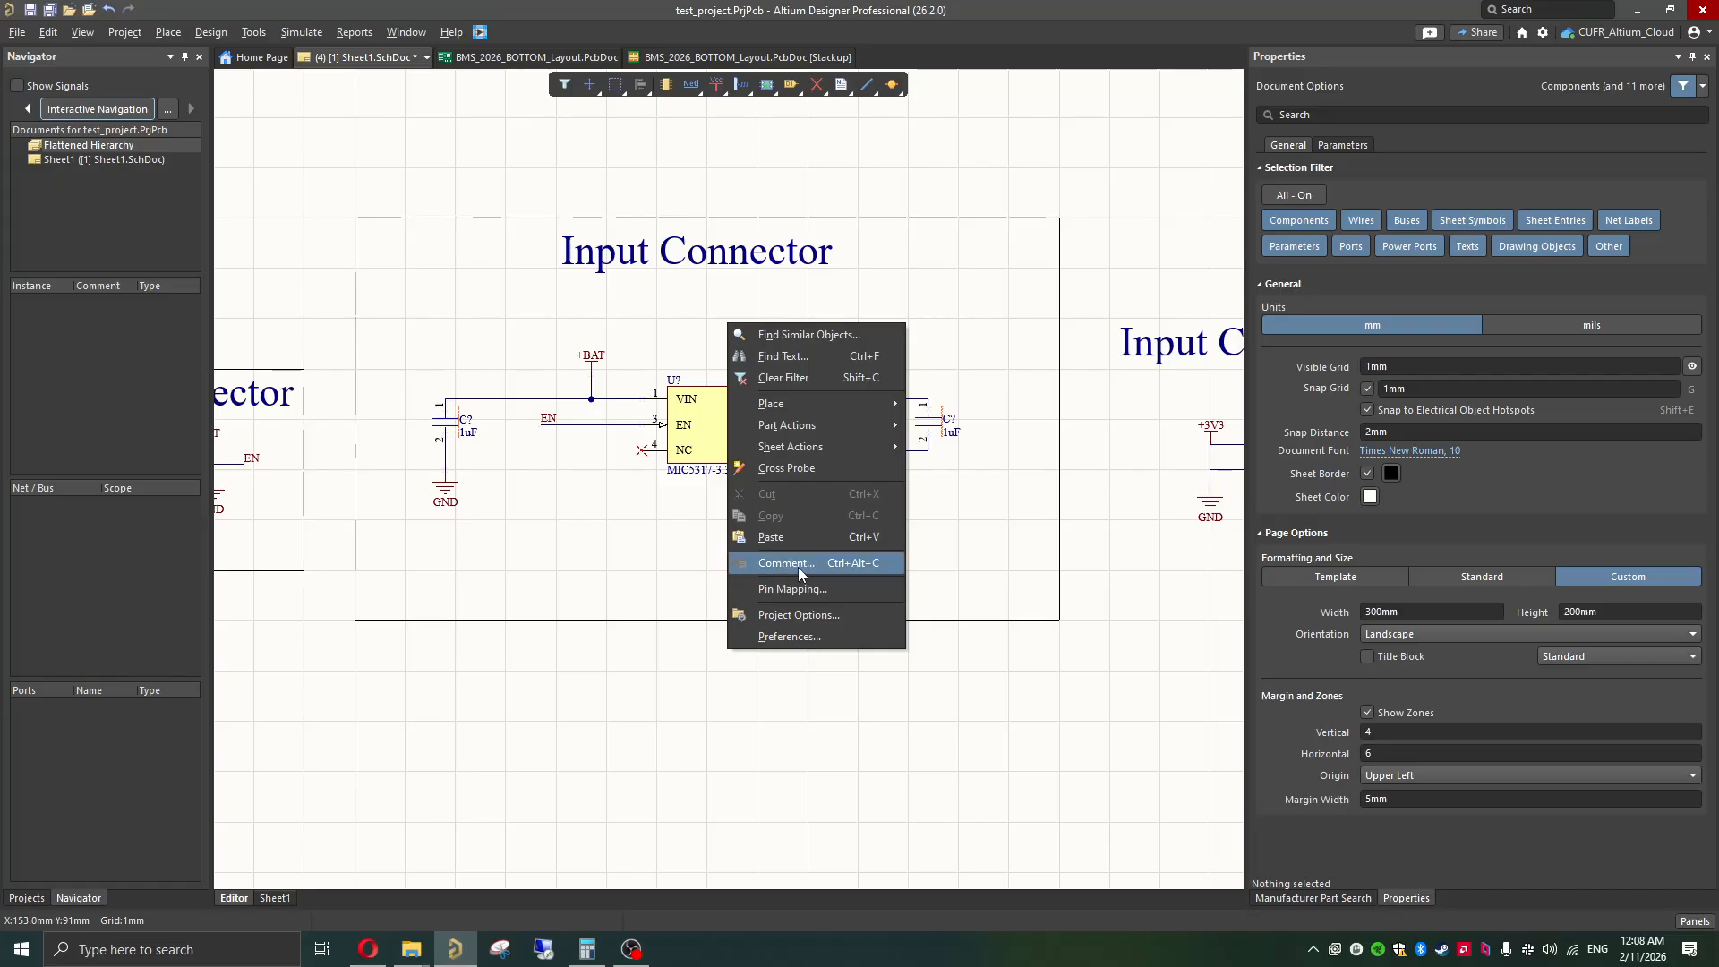
left_click(620, 536)
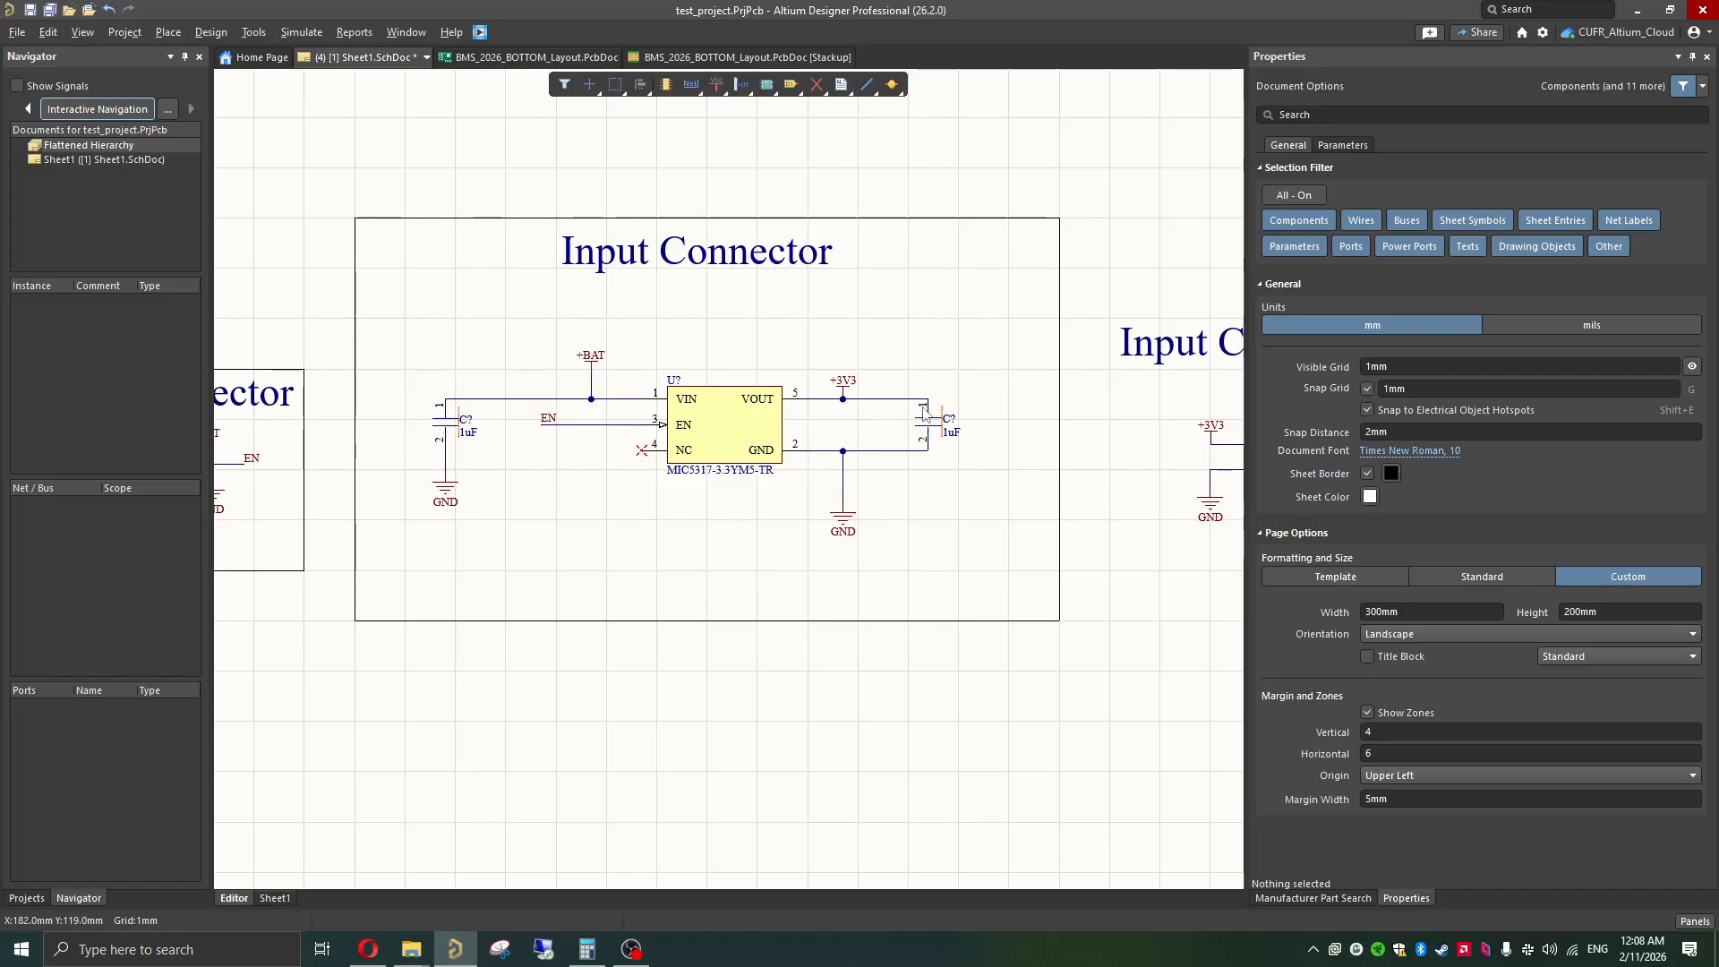
Step: Change the title inside the regulator outline to "LDO" and centre it above the regulator circuit
left_click(732, 258)
left_click(1423, 262)
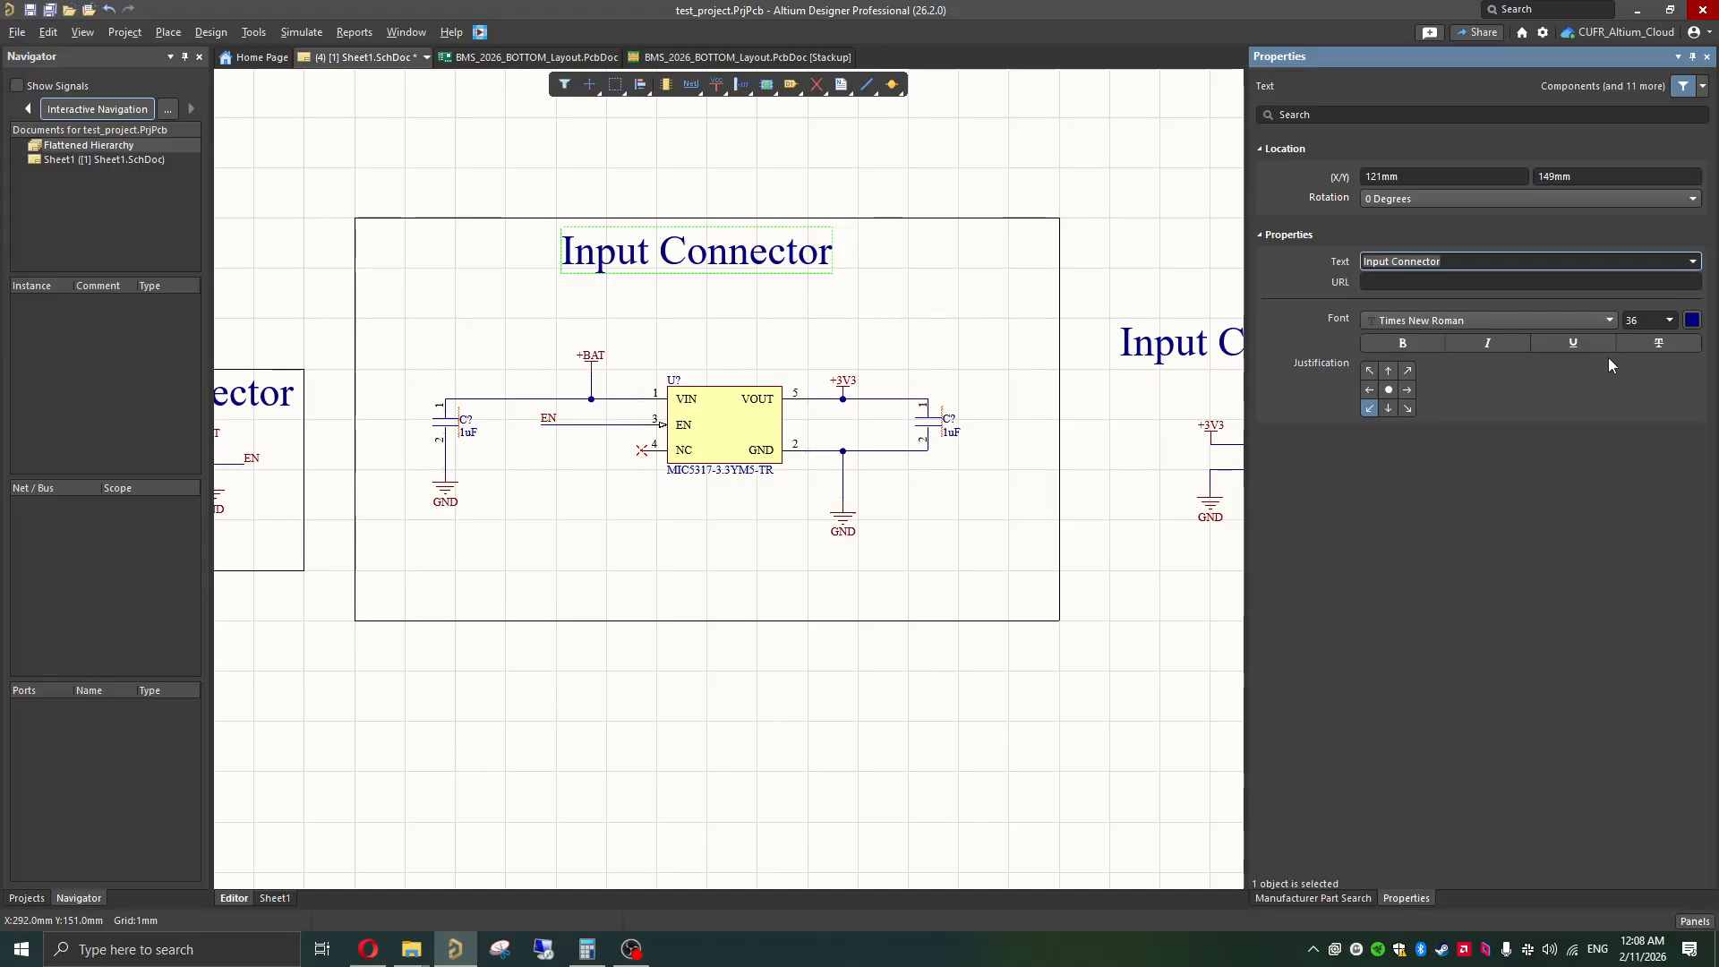
key("ctrl+a")
type("LDO")
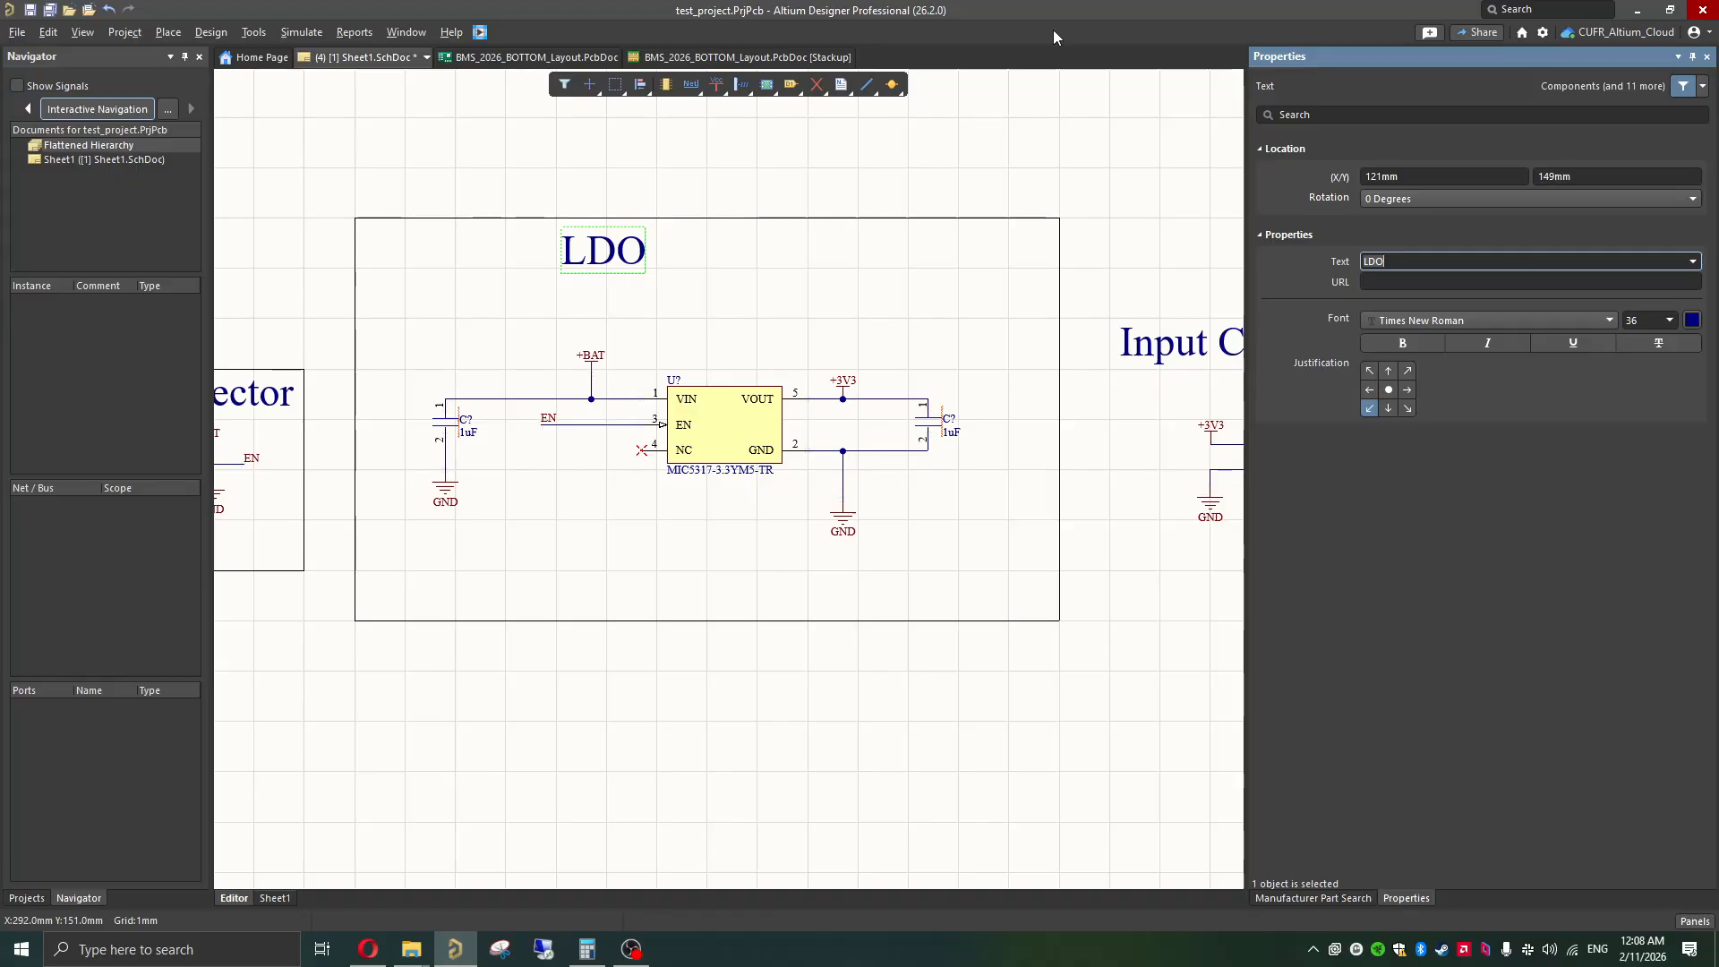
left_click_drag(600, 259, 708, 263)
left_click(755, 323)
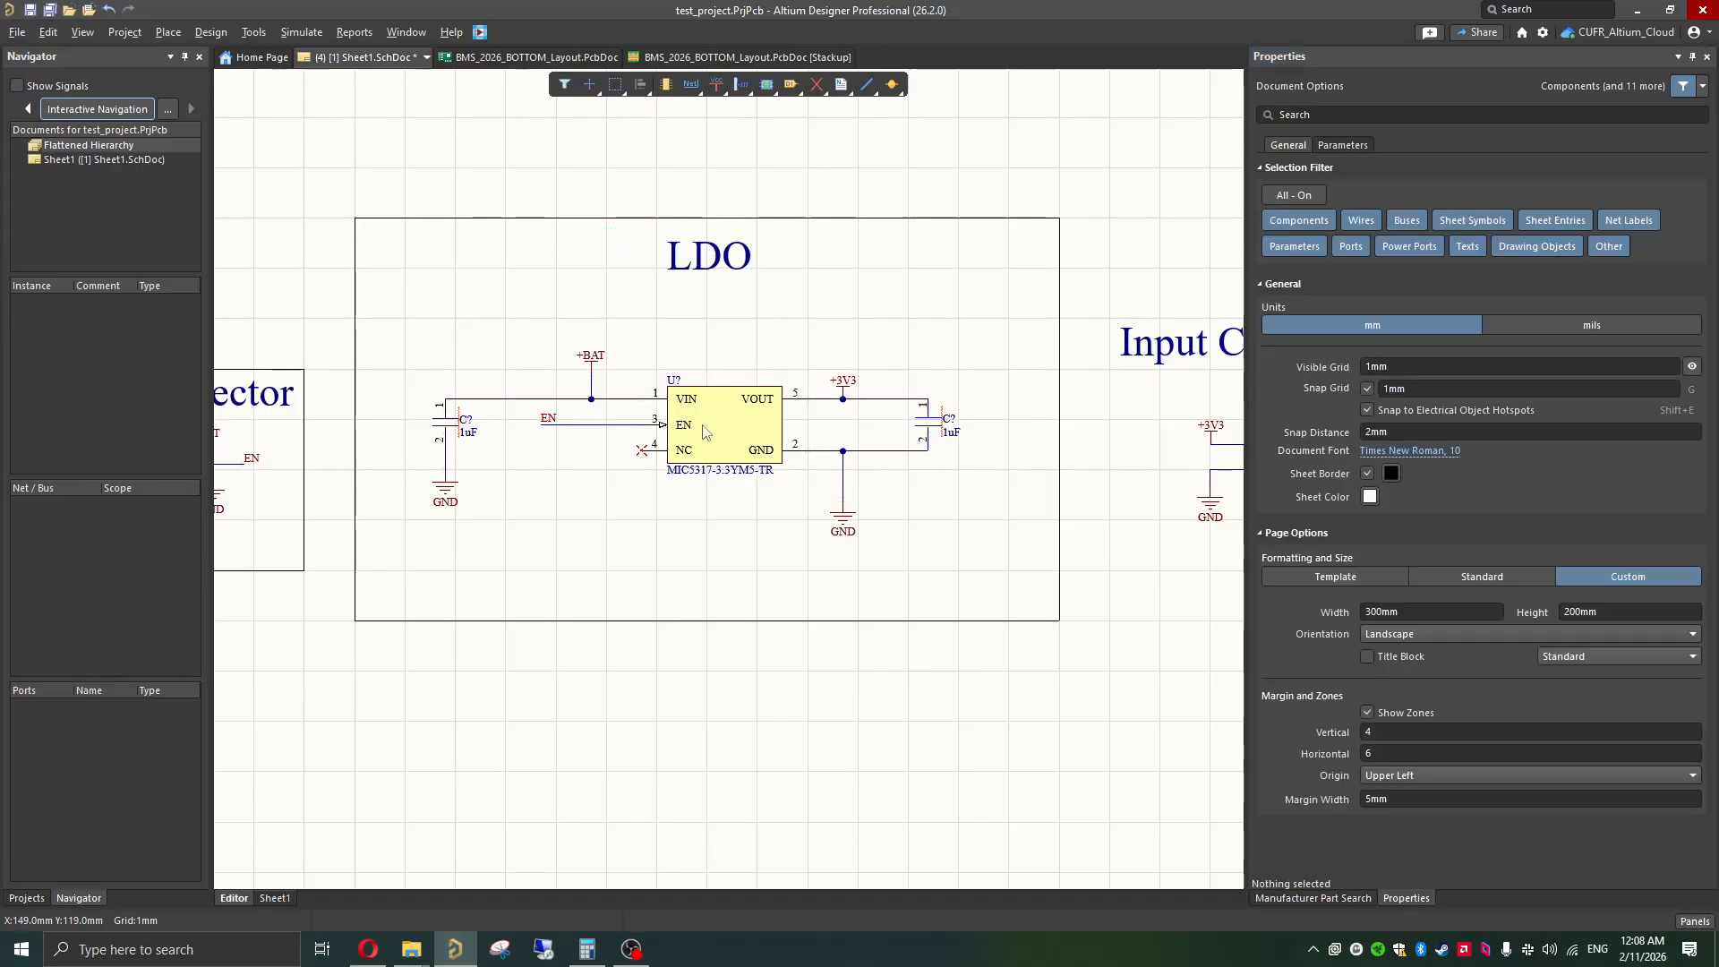
Step: Change the title above the two-pin output connector to "Output Connector" and move it about 11 mm up and 5 mm left
scroll(706, 433, "right", 3)
scroll(706, 433, "right", 1)
left_click(950, 362)
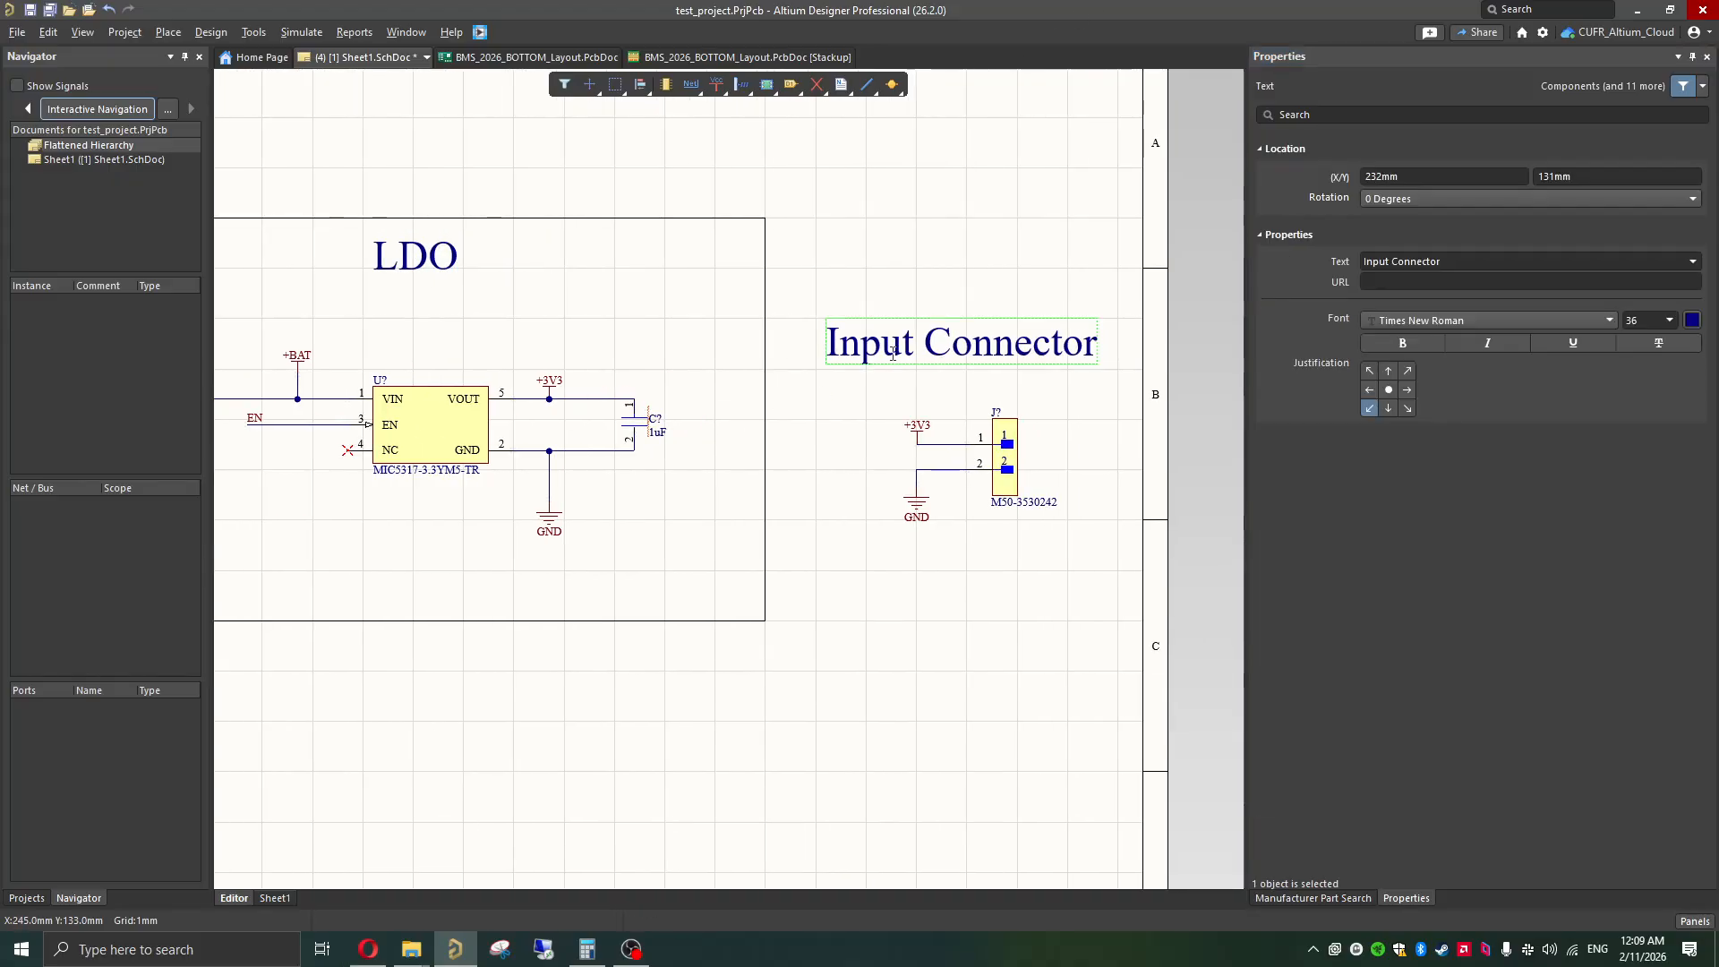
left_click(1381, 259)
key("super+space")
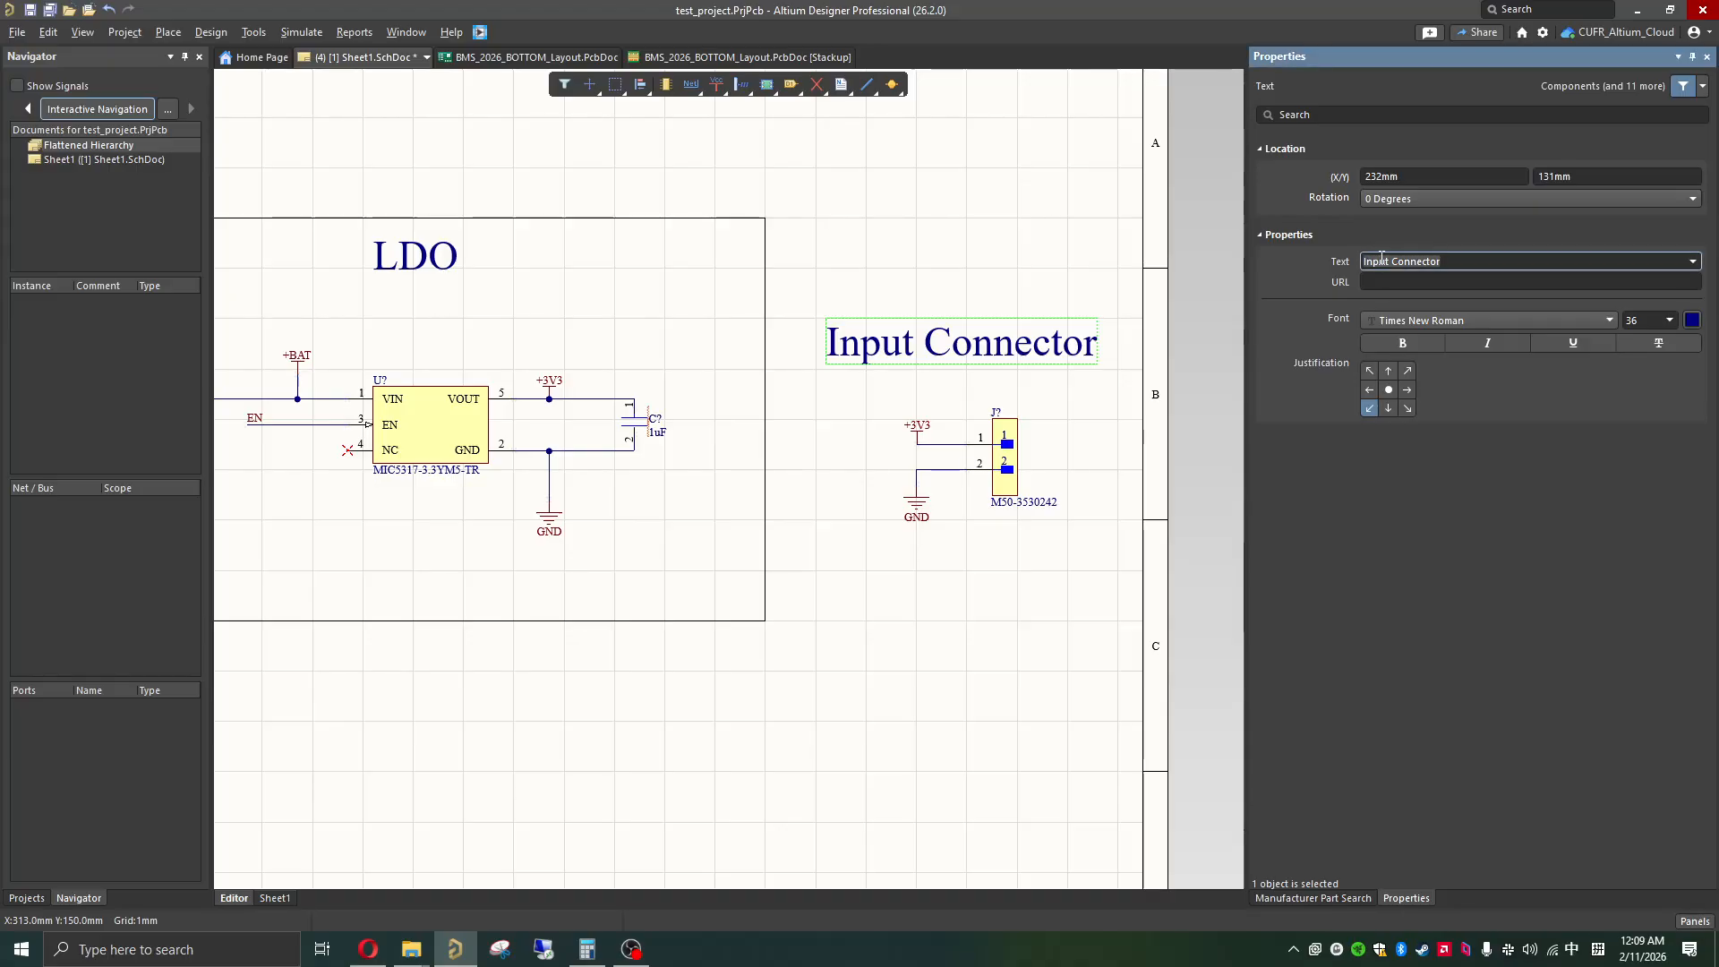
key("Home")
key("Delete")
key("Delete")
type("Out")
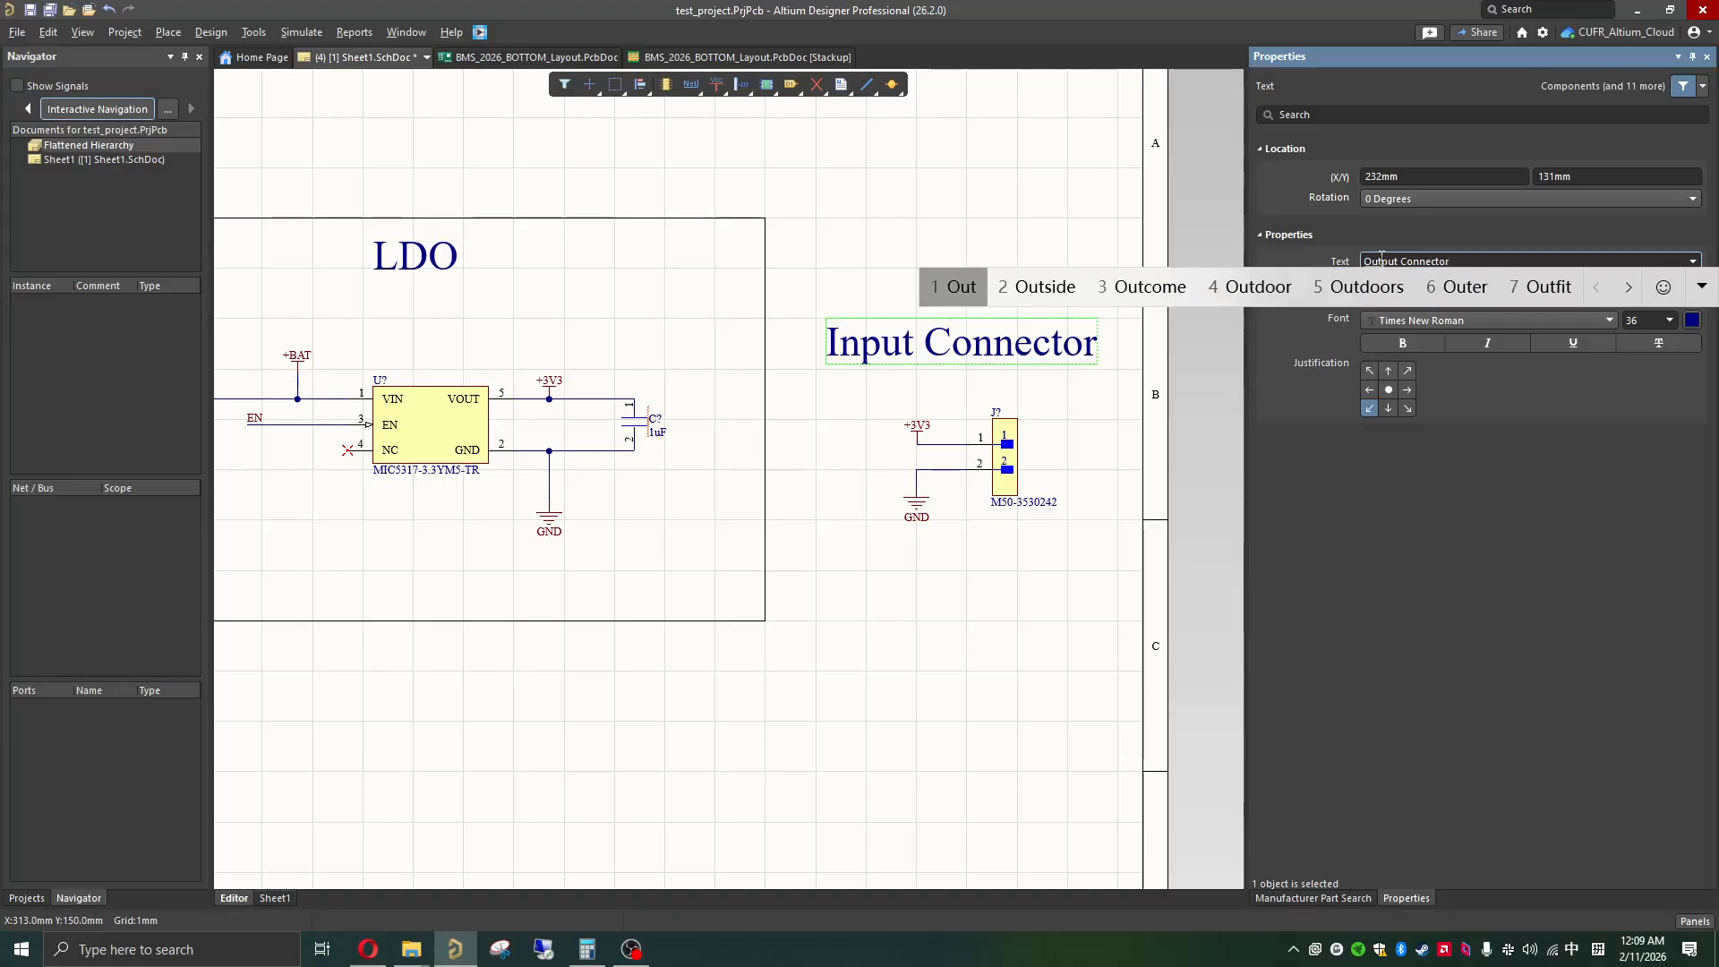
key("Down")
left_click(1524, 262)
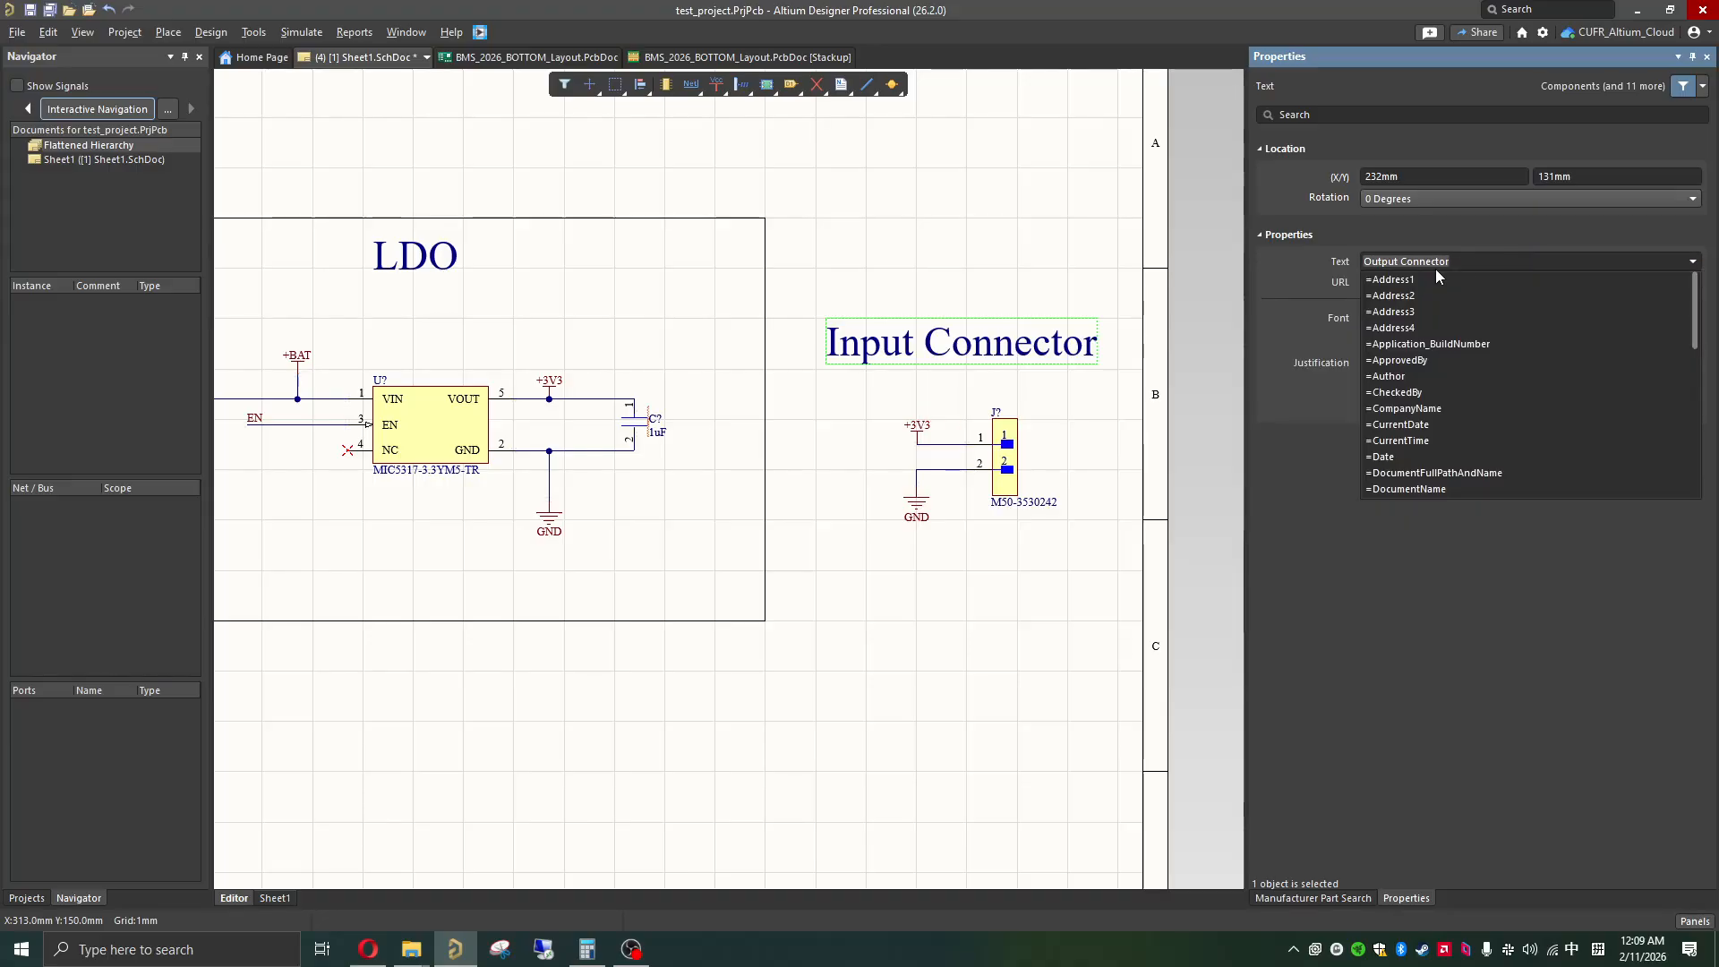
left_click(1323, 529)
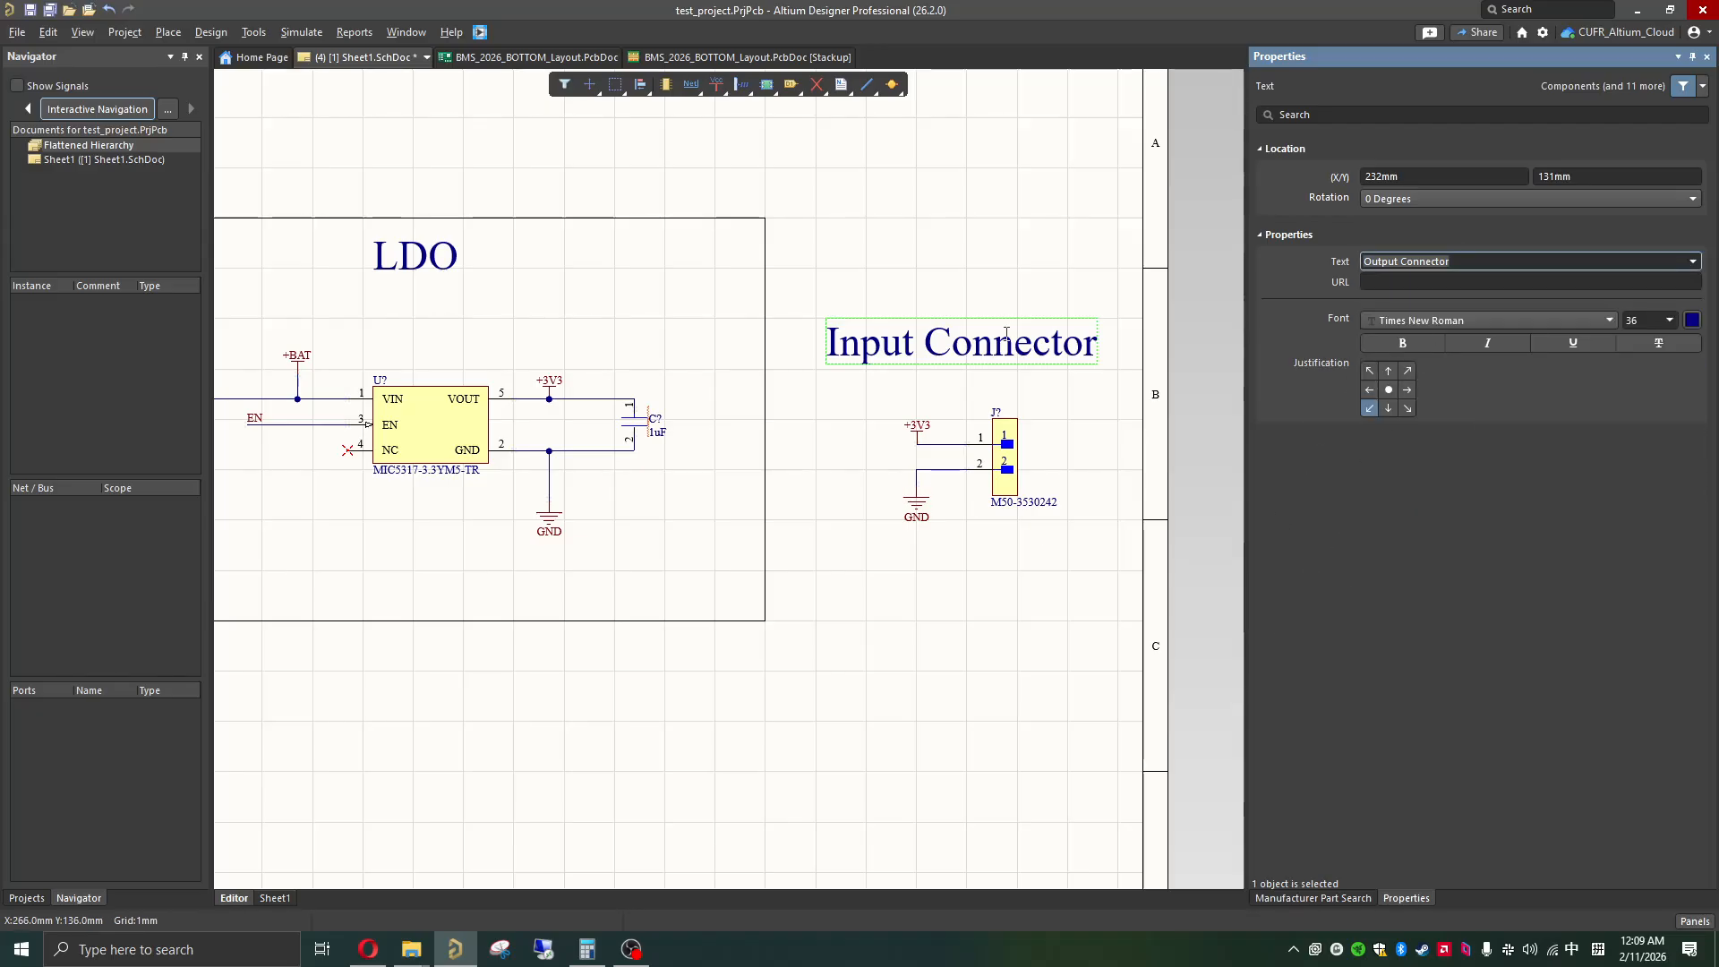
left_click(1005, 280)
left_click_drag(958, 351, 939, 291)
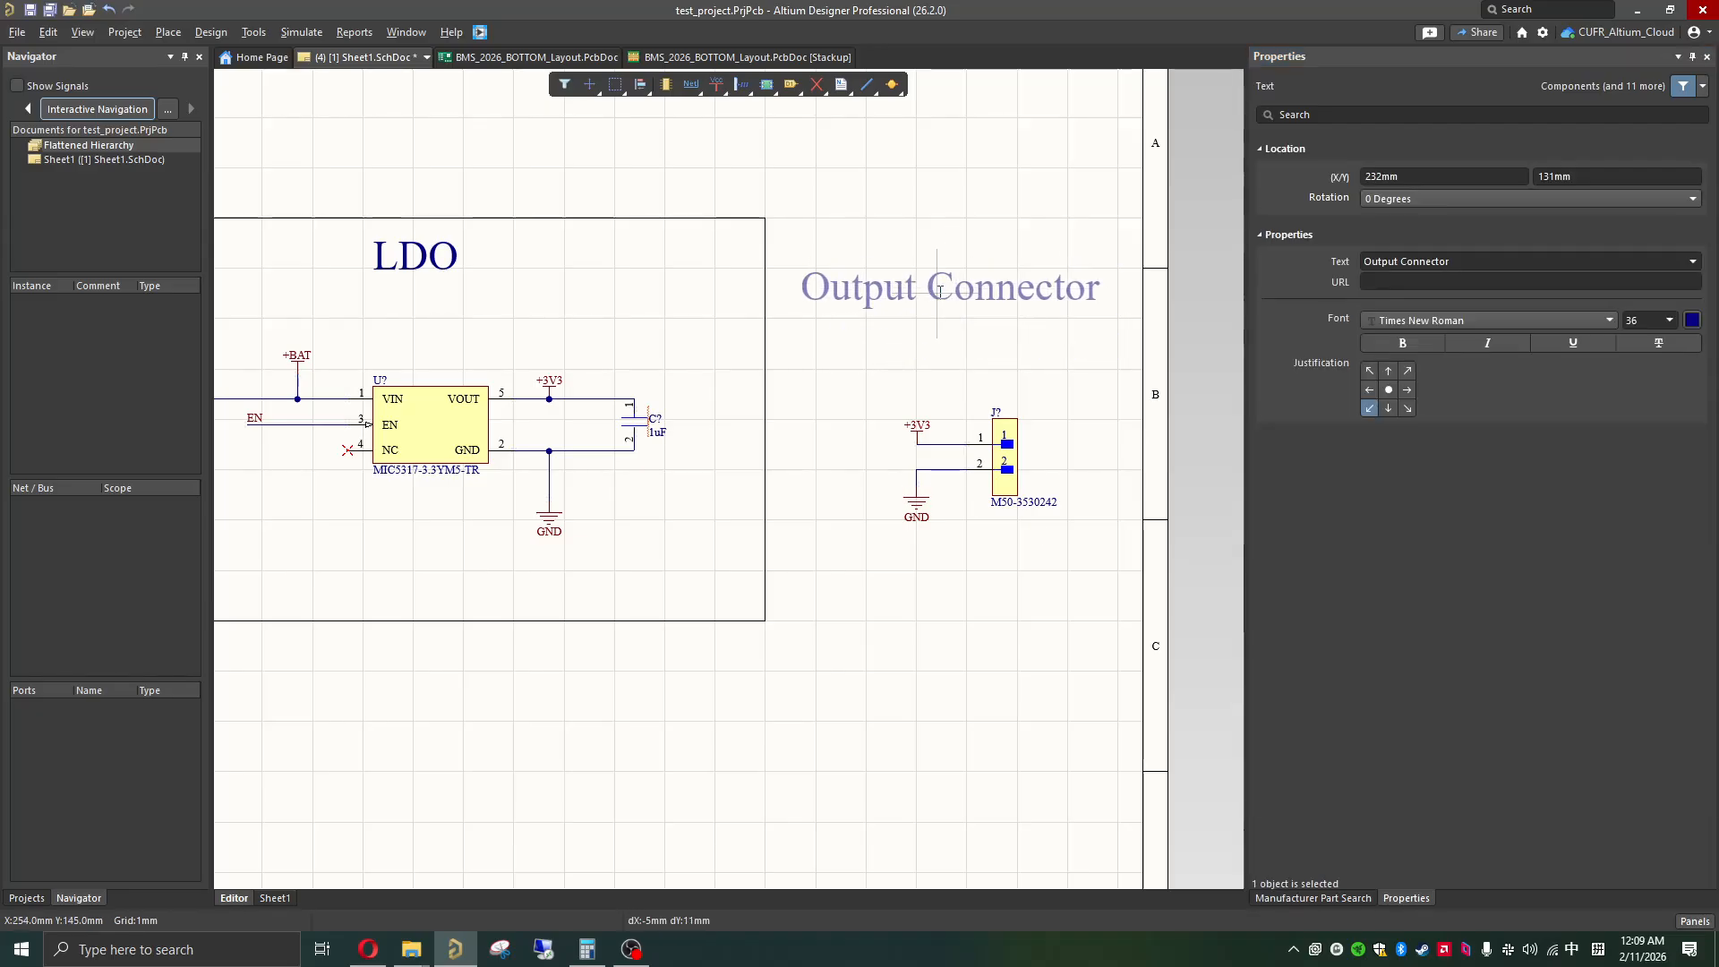
Step: Shift the whole LDO section, including its outline and title, about 5 mm towards the input connector section
scroll(939, 291, "down", 3, "ctrl")
scroll(720, 428, "up", 2, "ctrl")
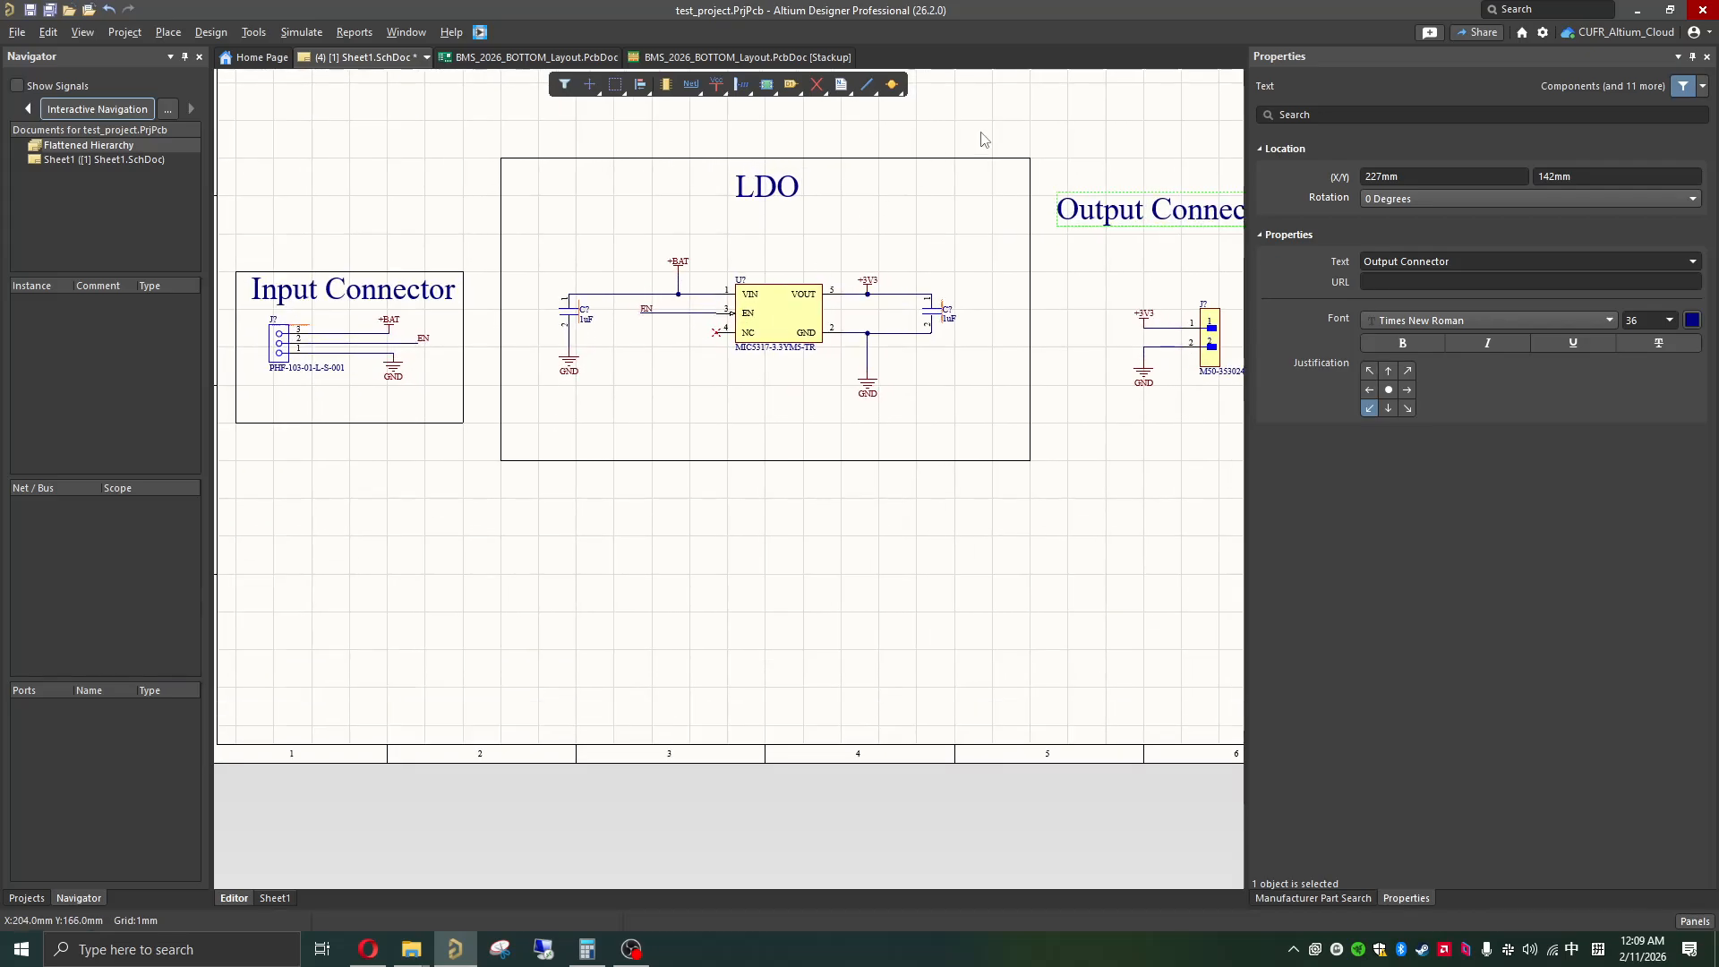
left_click_drag(1050, 119, 483, 546)
left_click_drag(843, 340, 824, 347)
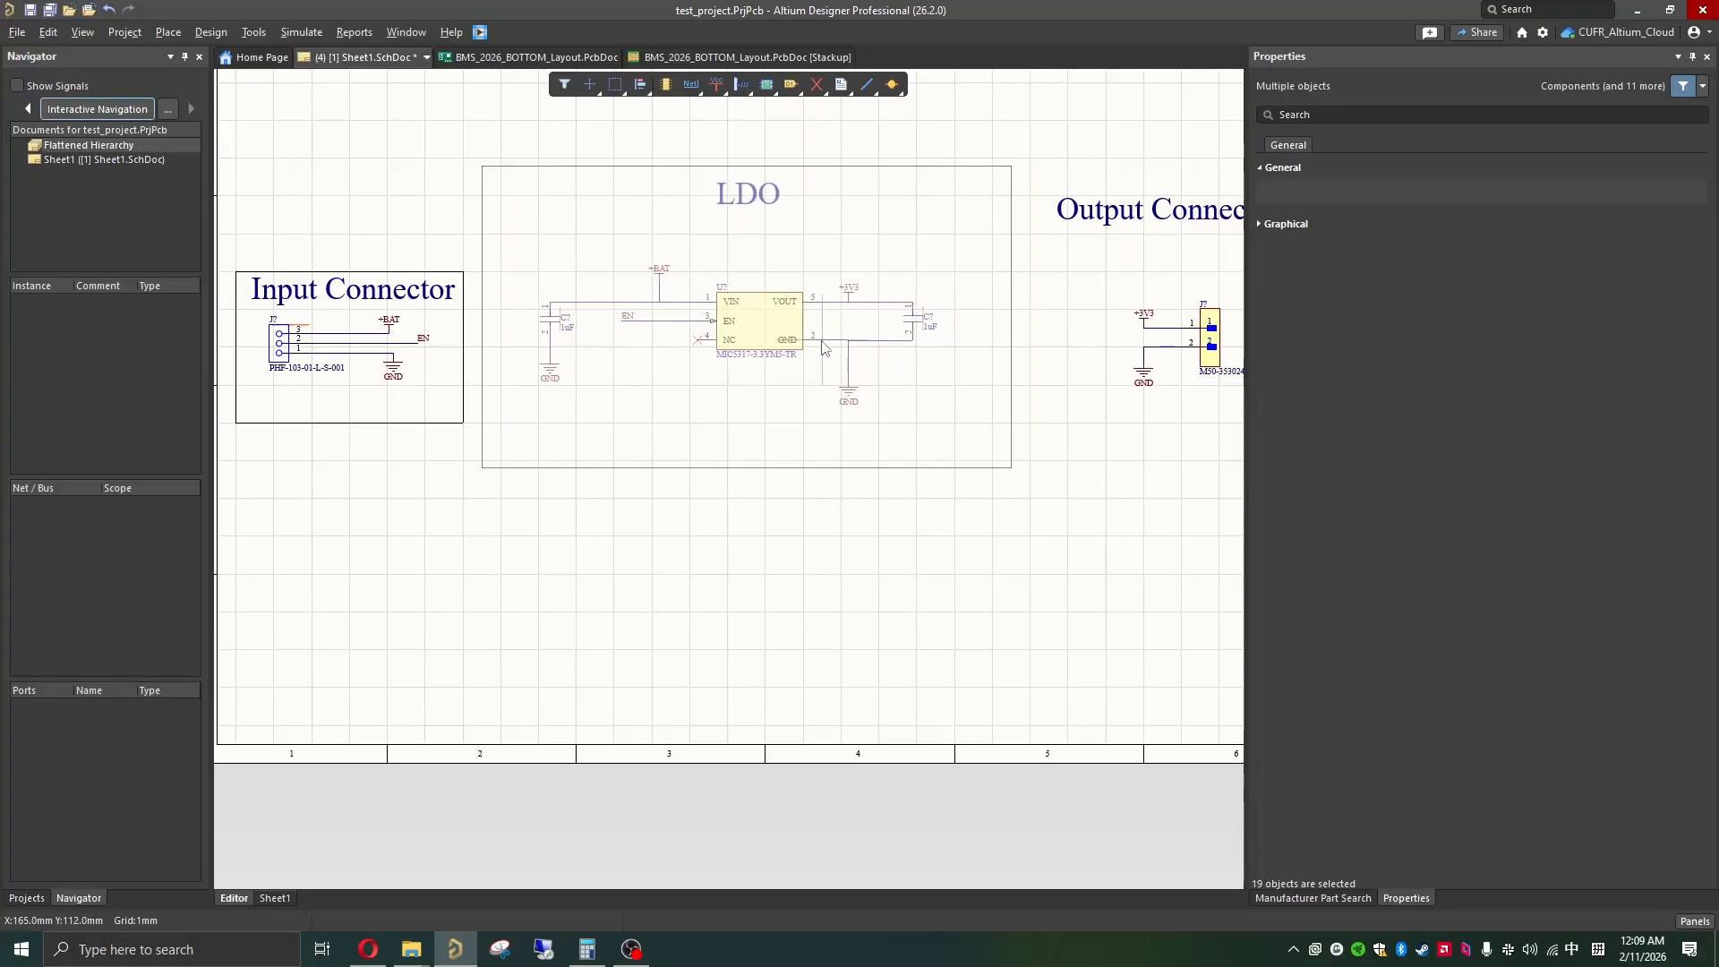
left_click(886, 376)
scroll(886, 376, "right", 2, "shift")
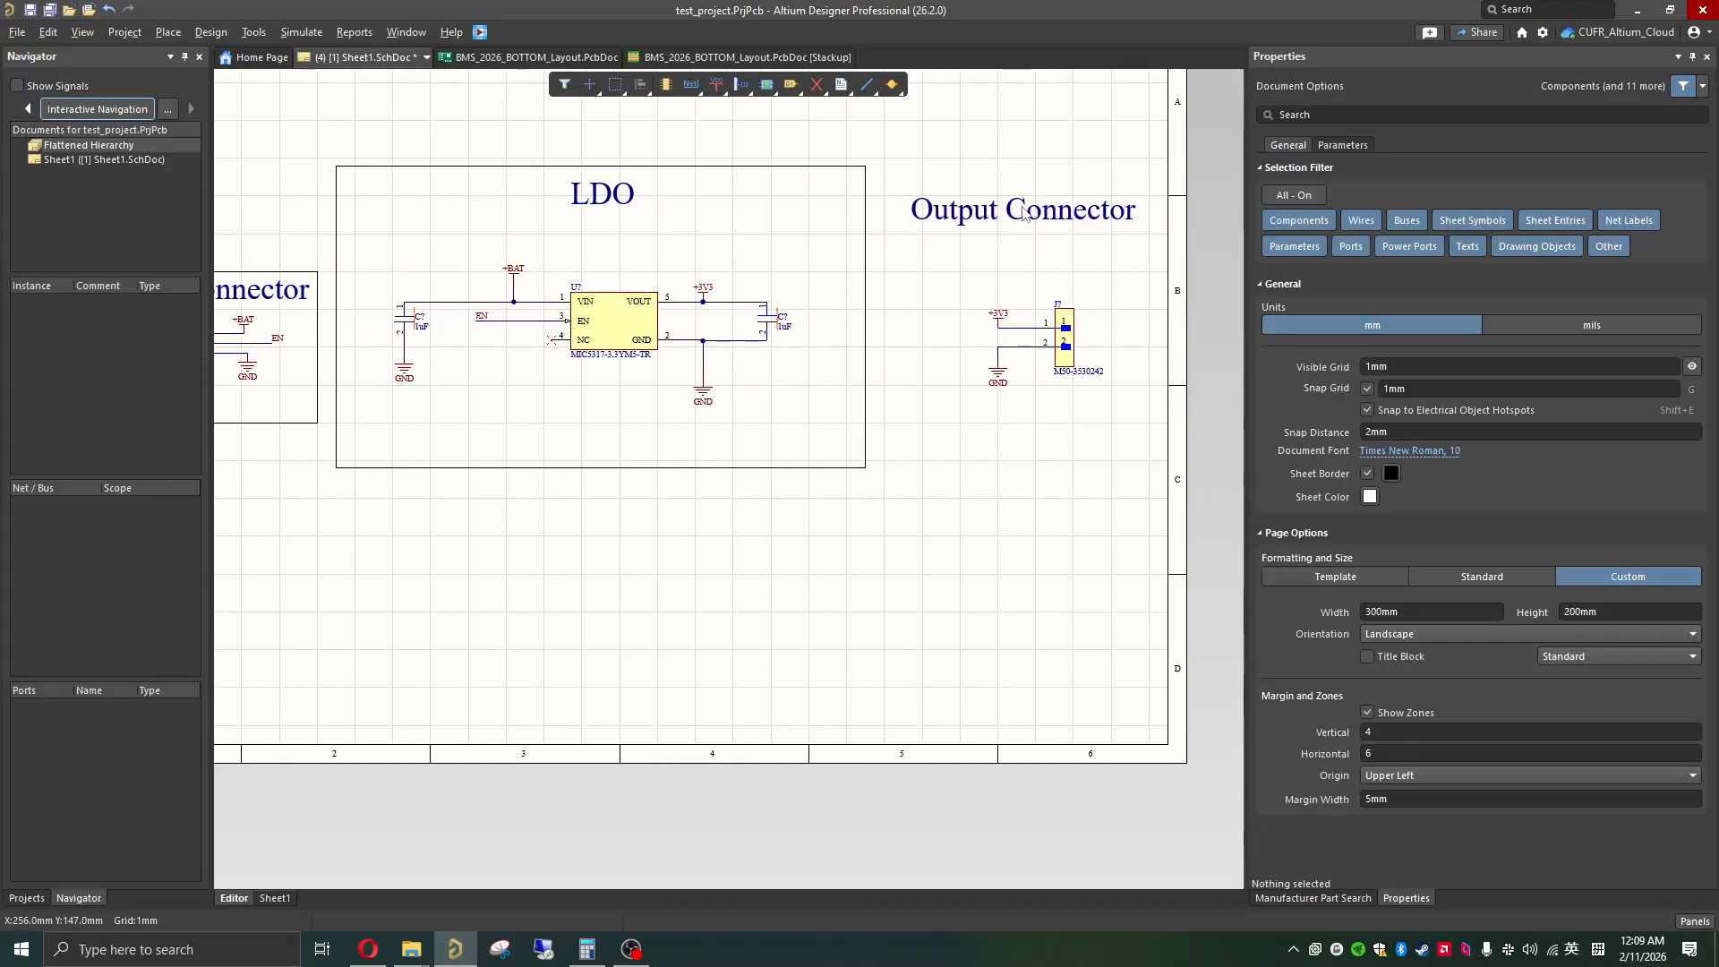
Step: Move the "Output Connector" title down and centre it just above the two-pin connector
left_click_drag(1025, 213, 1025, 258)
left_click(961, 360)
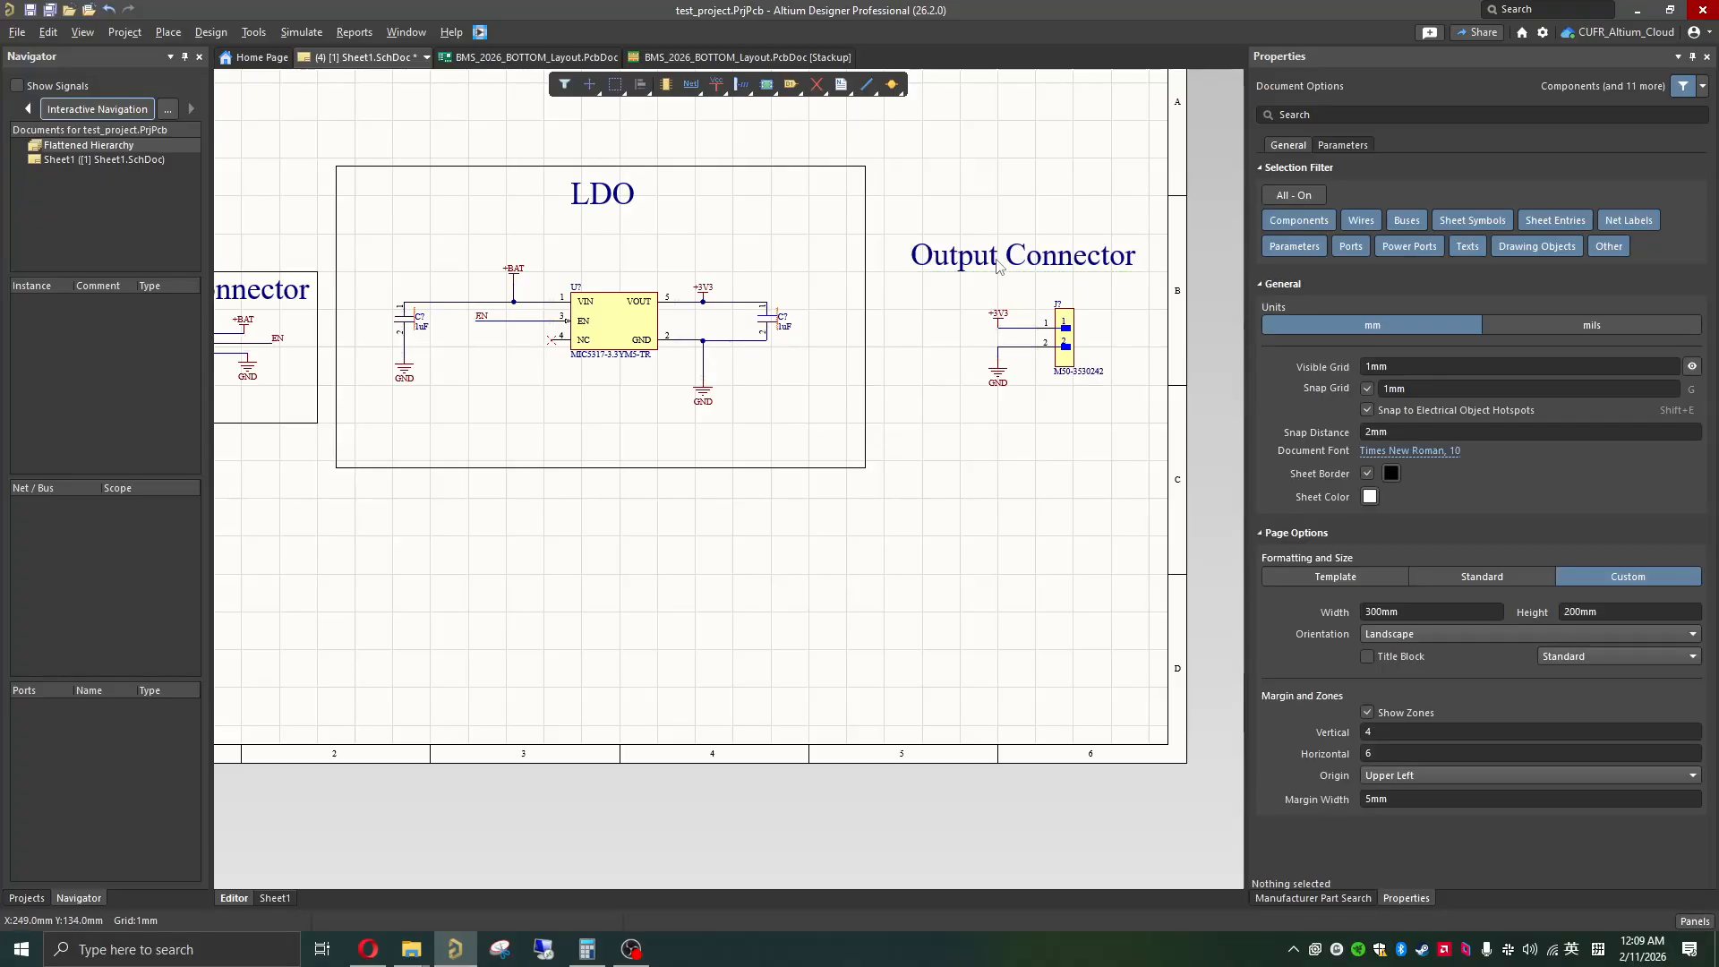
scroll(998, 265, "up", 3, "ctrl")
scroll(990, 277, "right", 1, "shift")
left_click_drag(890, 280, 867, 262)
left_click(744, 395)
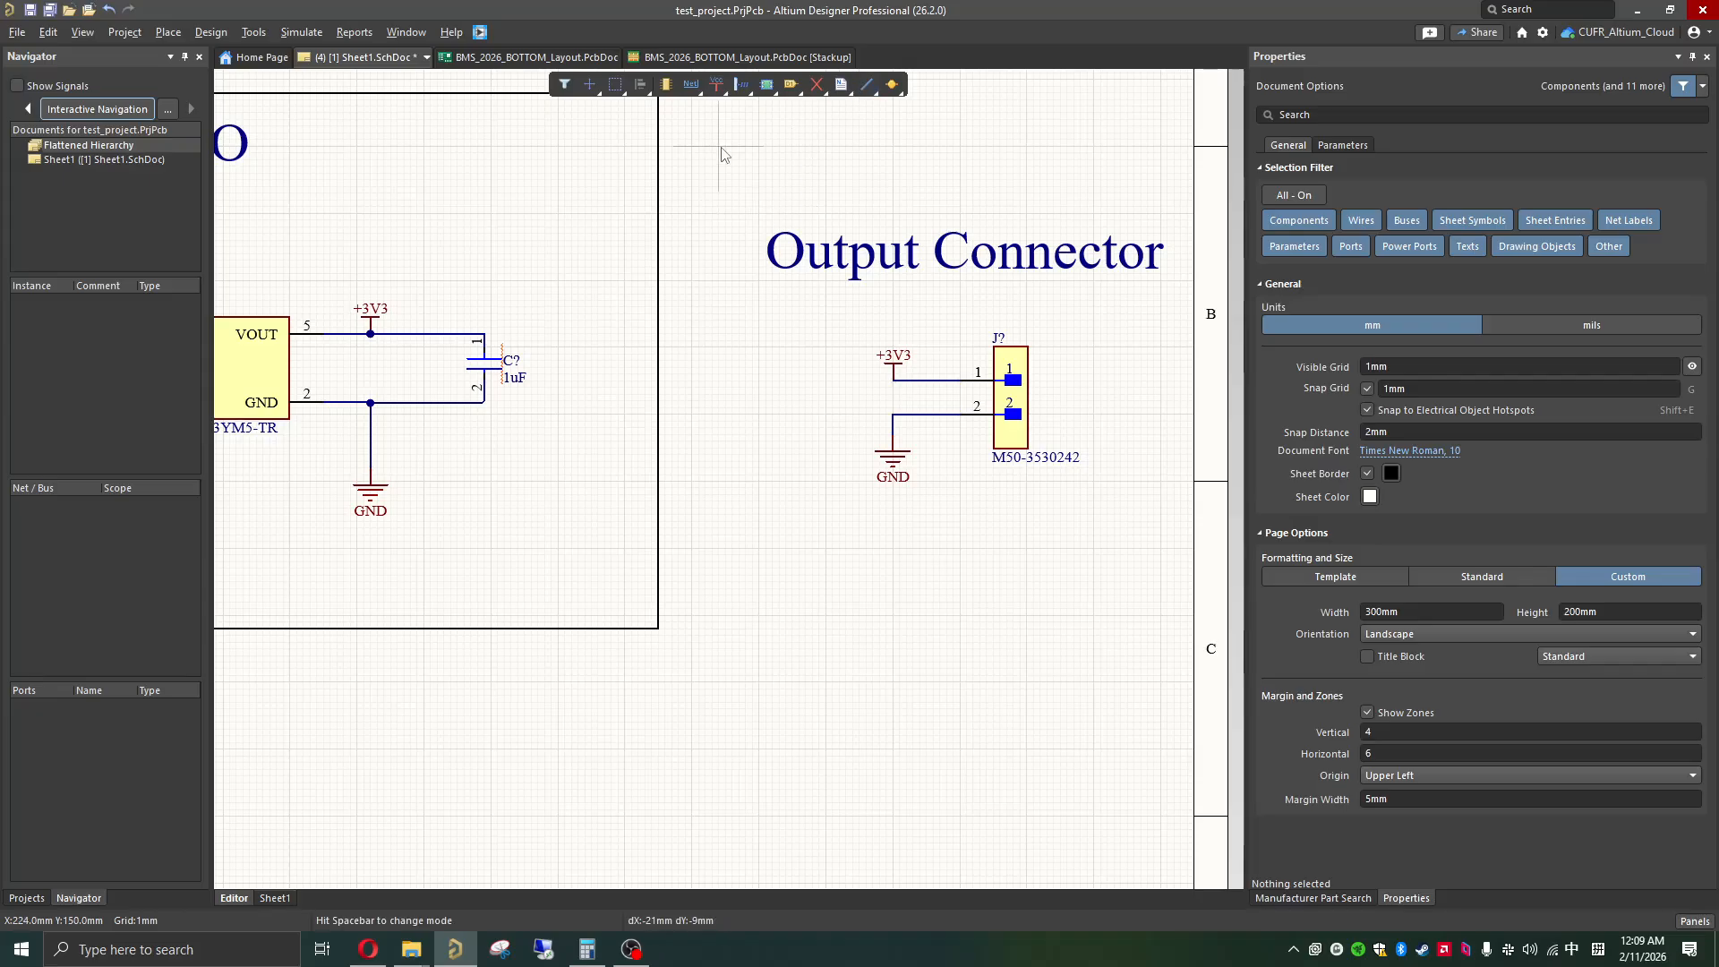
Step: Draw a closed 60 x 60 mm outline with the Line tool around the output connector and its title
left_click(760, 146)
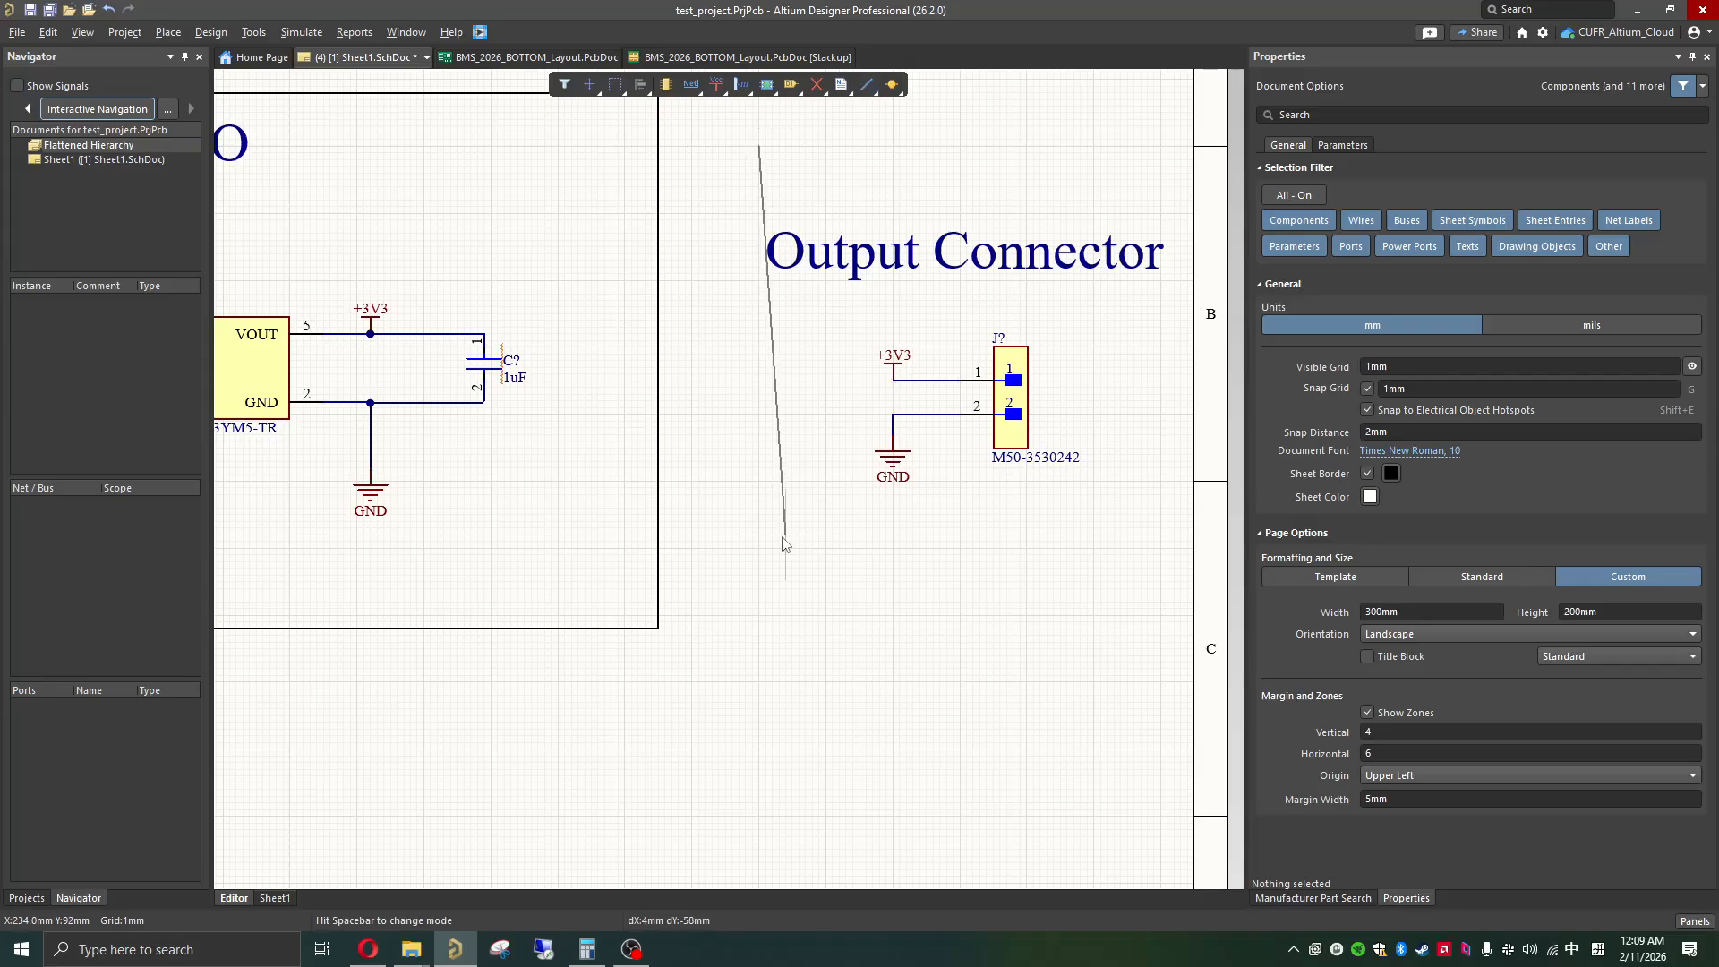
left_click(759, 548)
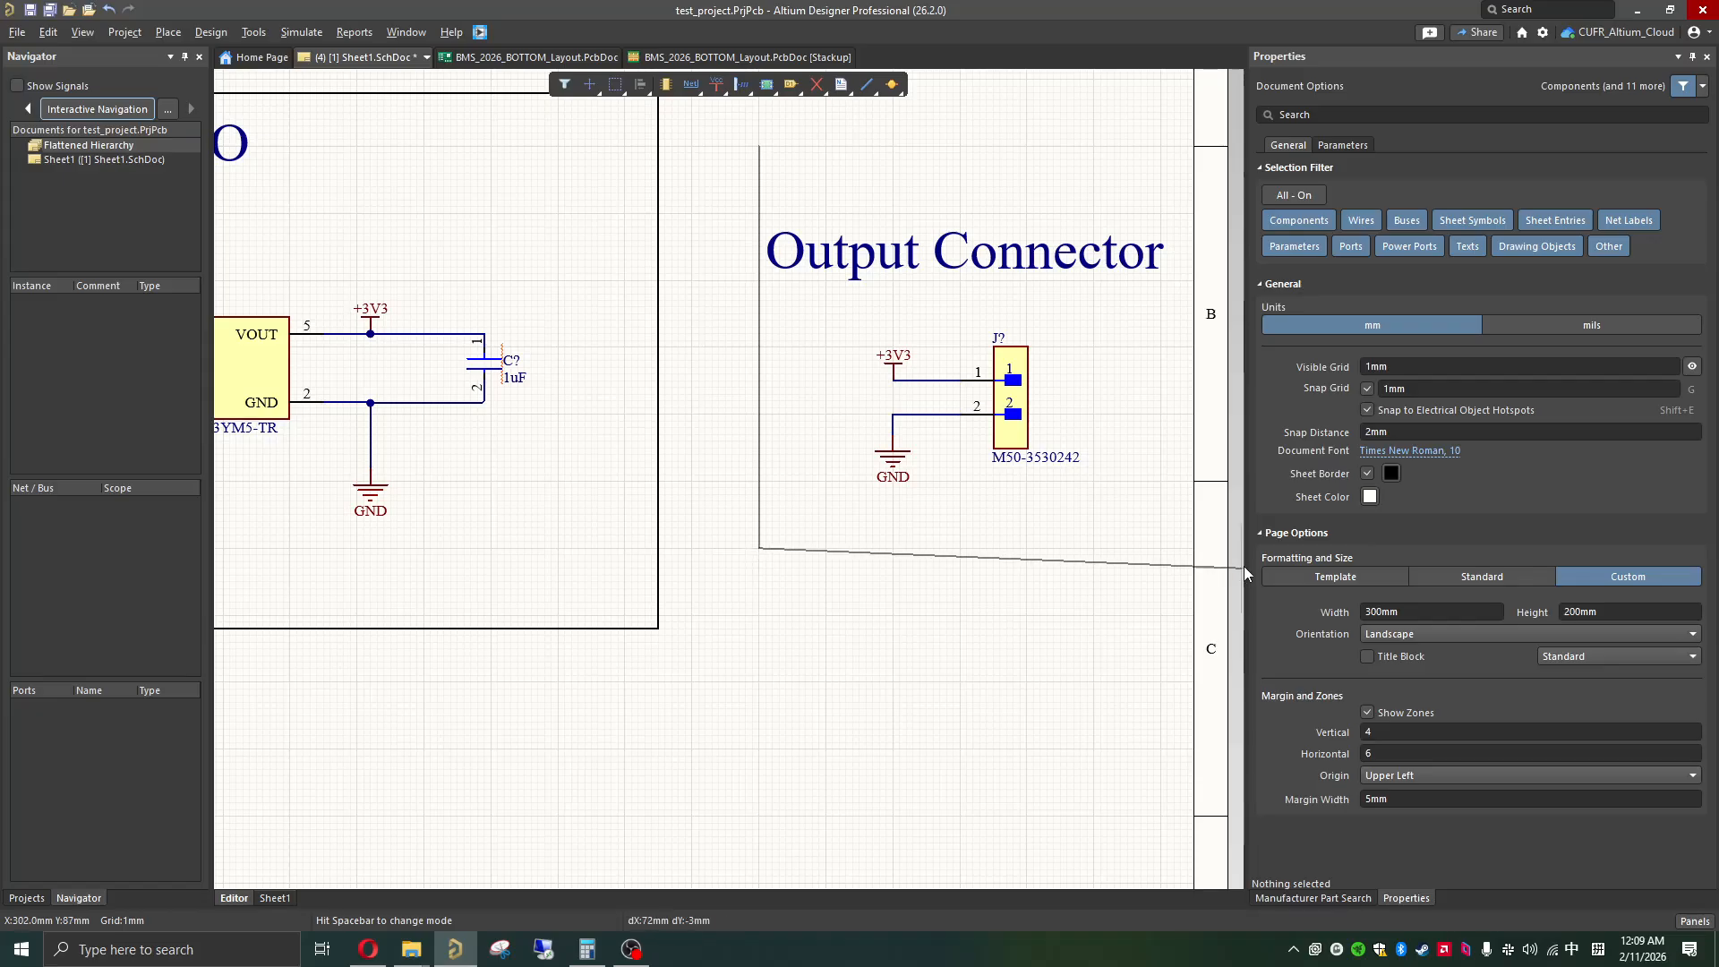
left_click(1161, 548)
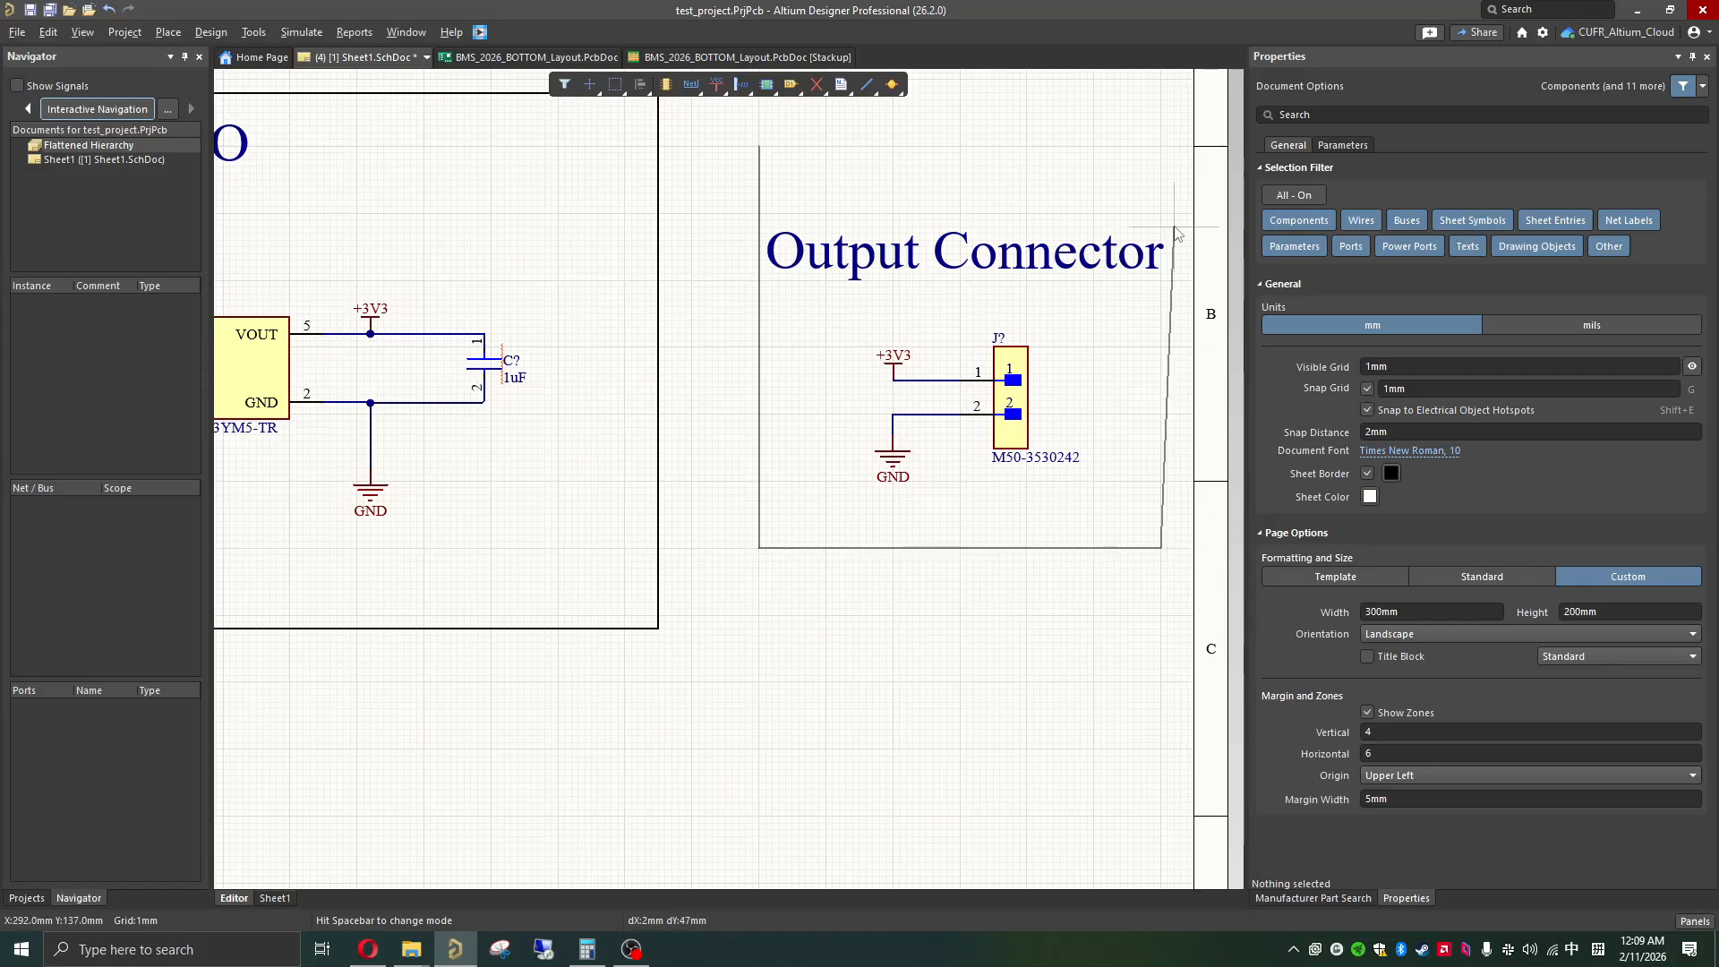
left_click(1162, 146)
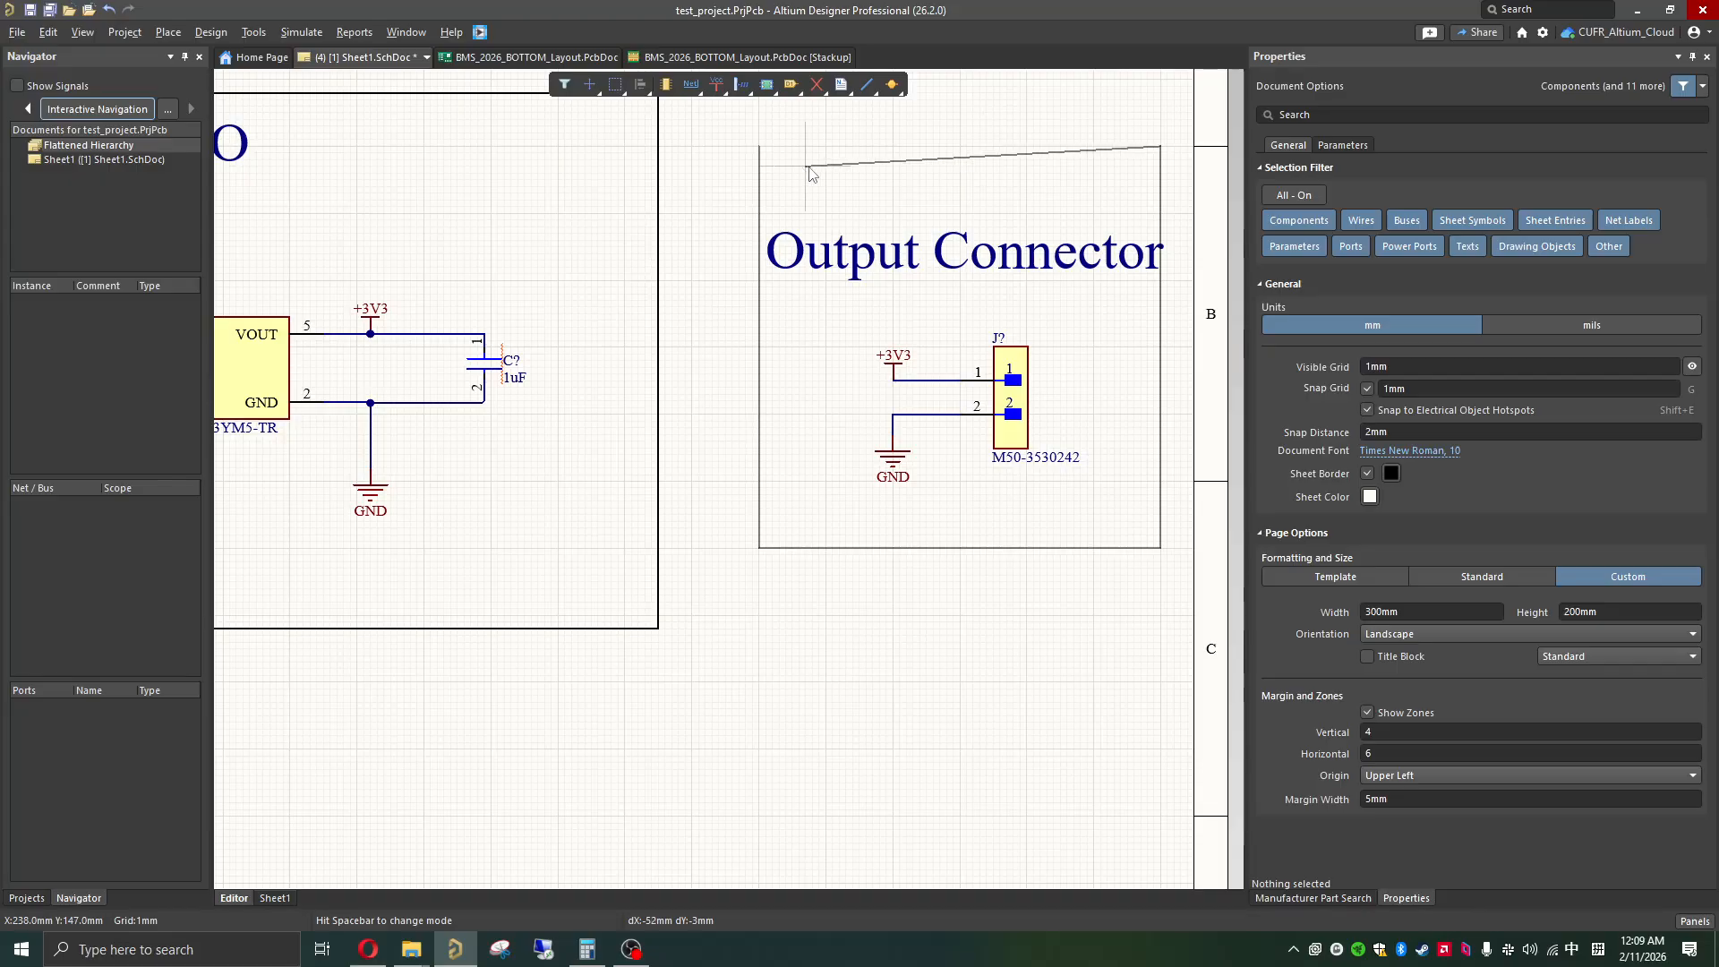
left_click(760, 146)
right_click(759, 156)
Step: Fit the "Output Connector" title inside its outline and lower the outline's upper corners by 10 mm
mouse_move(985, 251)
left_mouse_down()
mouse_move(965, 231)
mouse_move(987, 187)
mouse_move(983, 274)
left_mouse_up()
left_click(952, 165)
left_click(959, 147)
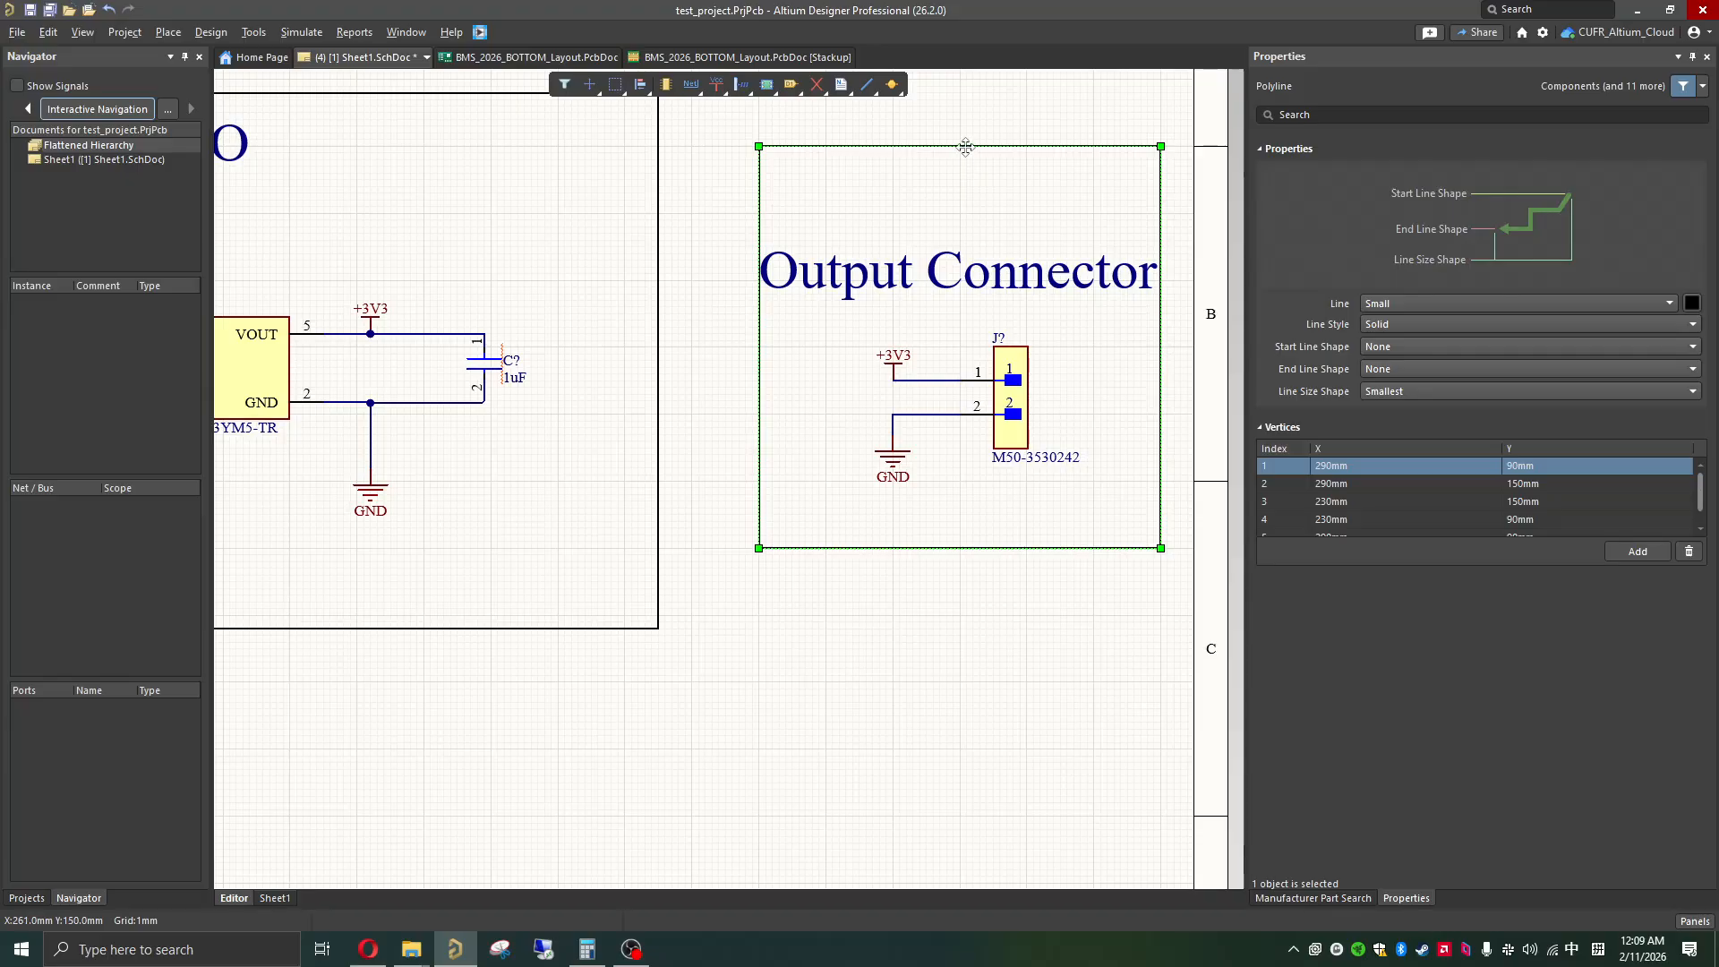
left_click_drag(759, 146, 759, 213)
left_click_drag(1161, 145, 1161, 213)
left_click(1111, 140)
scroll(992, 362, "down", 3, "ctrl")
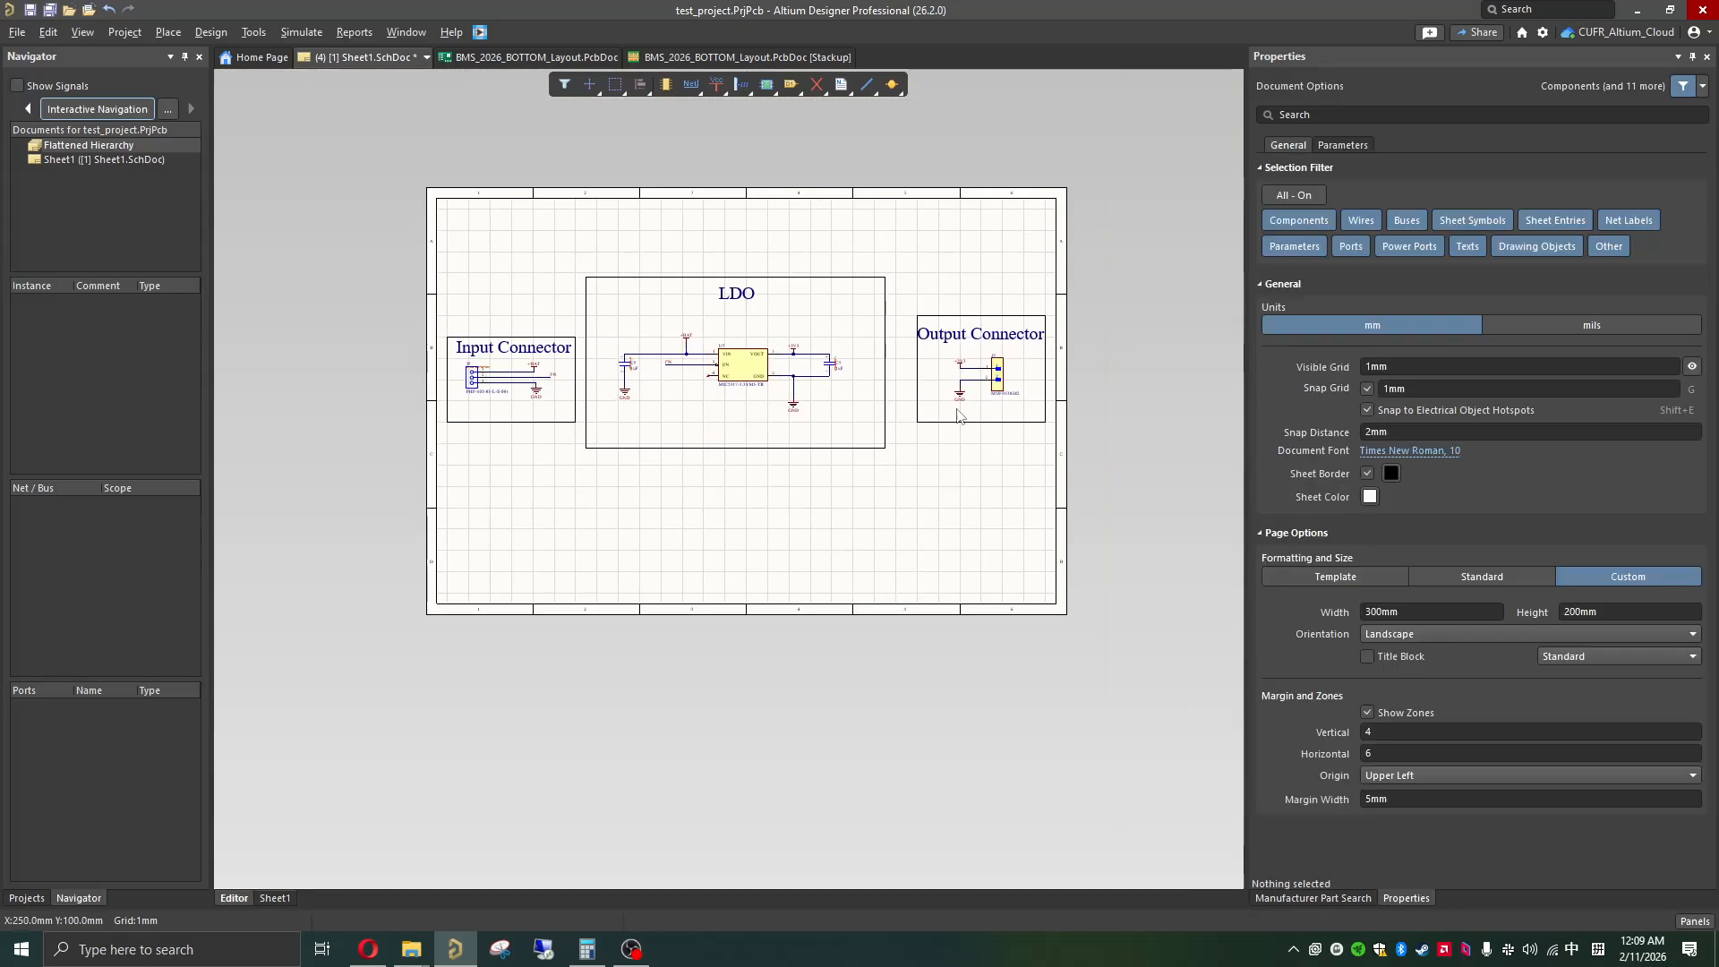
scroll(604, 371, "up", 1, "ctrl")
scroll(793, 401, "down", 1, "shift")
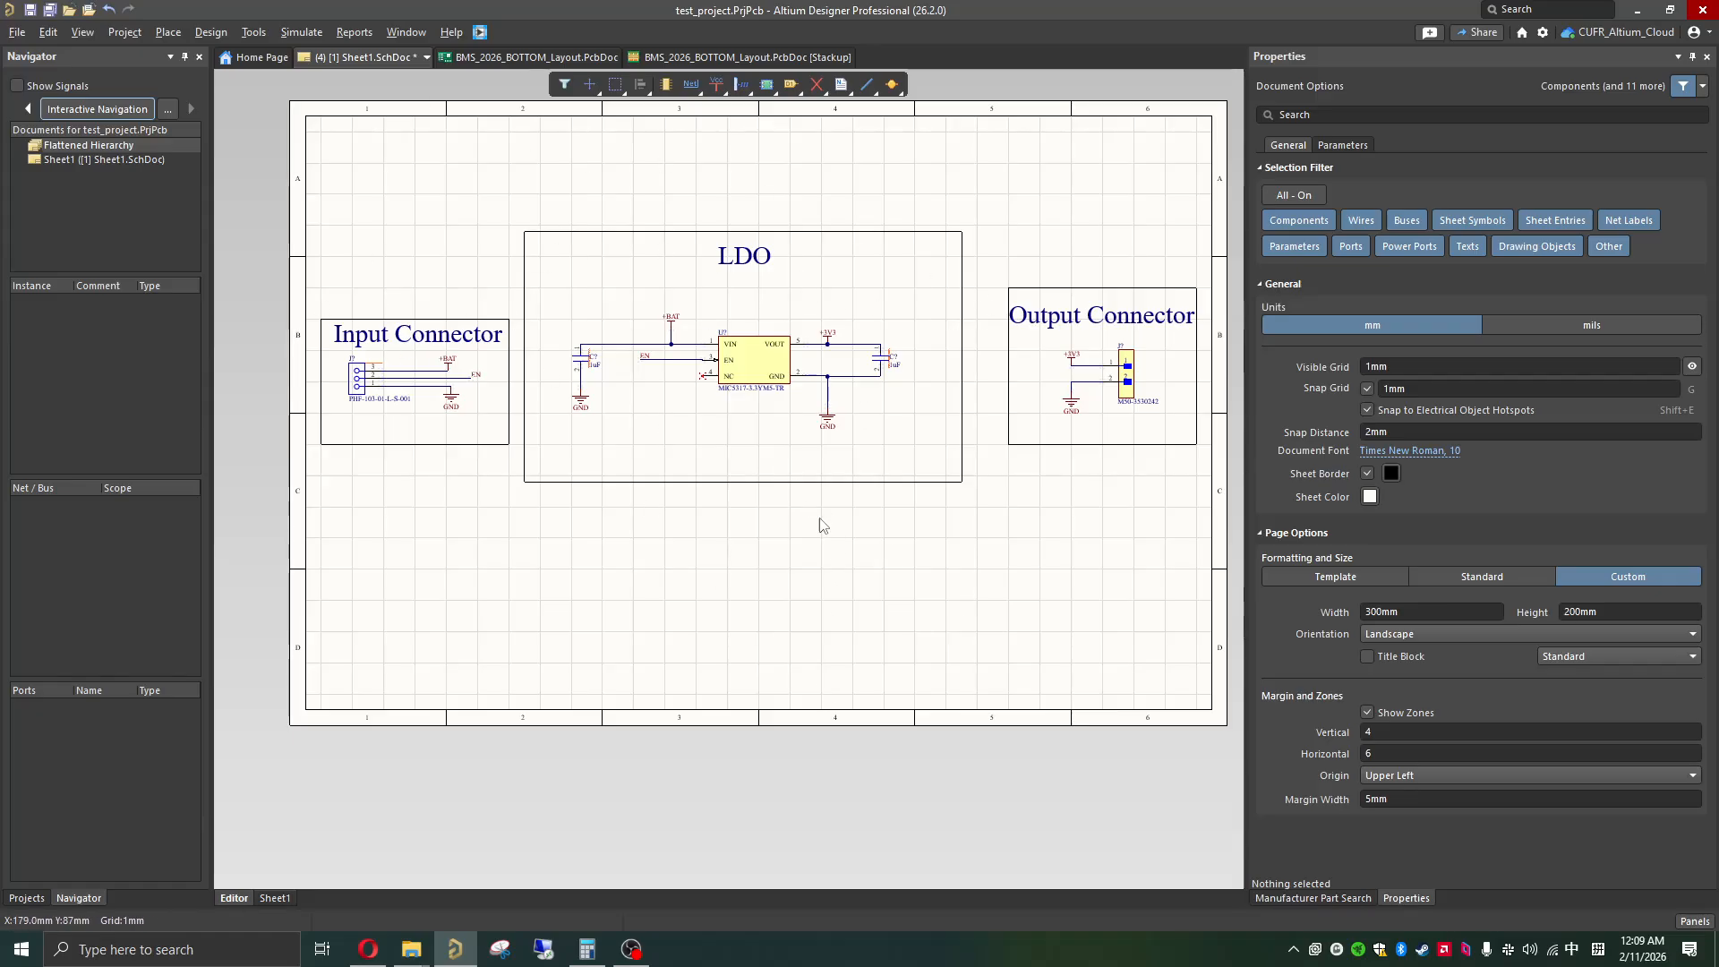
right_click(862, 89)
right_click(840, 85)
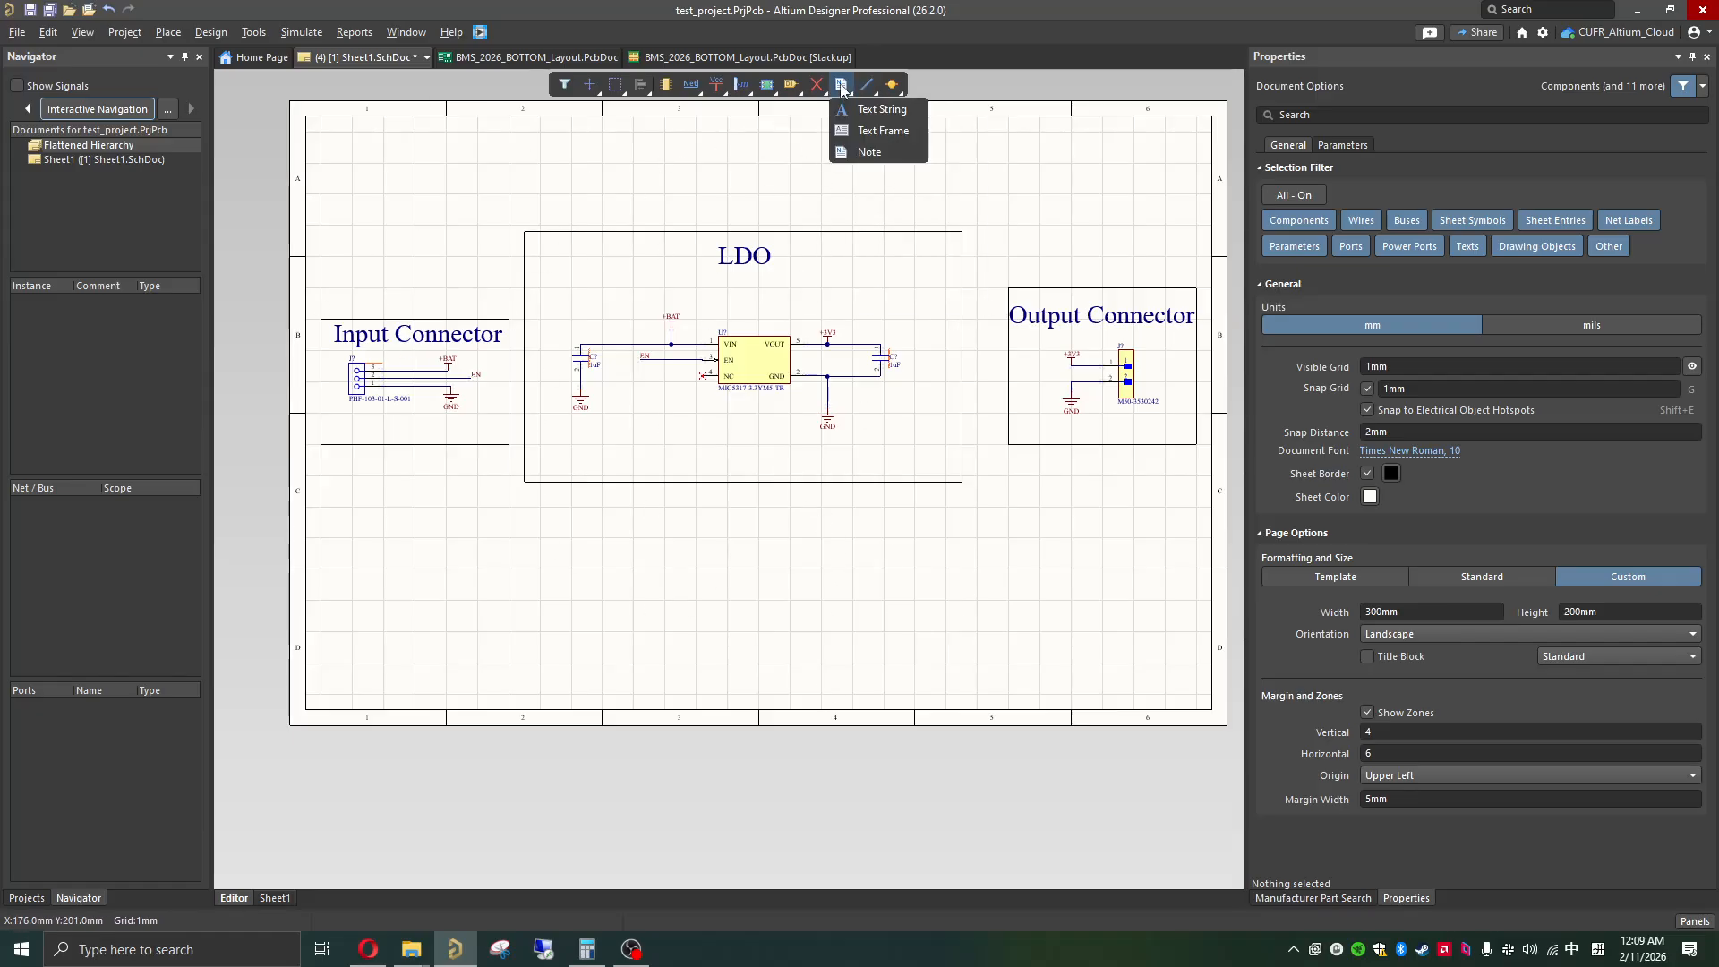
right_click(868, 87)
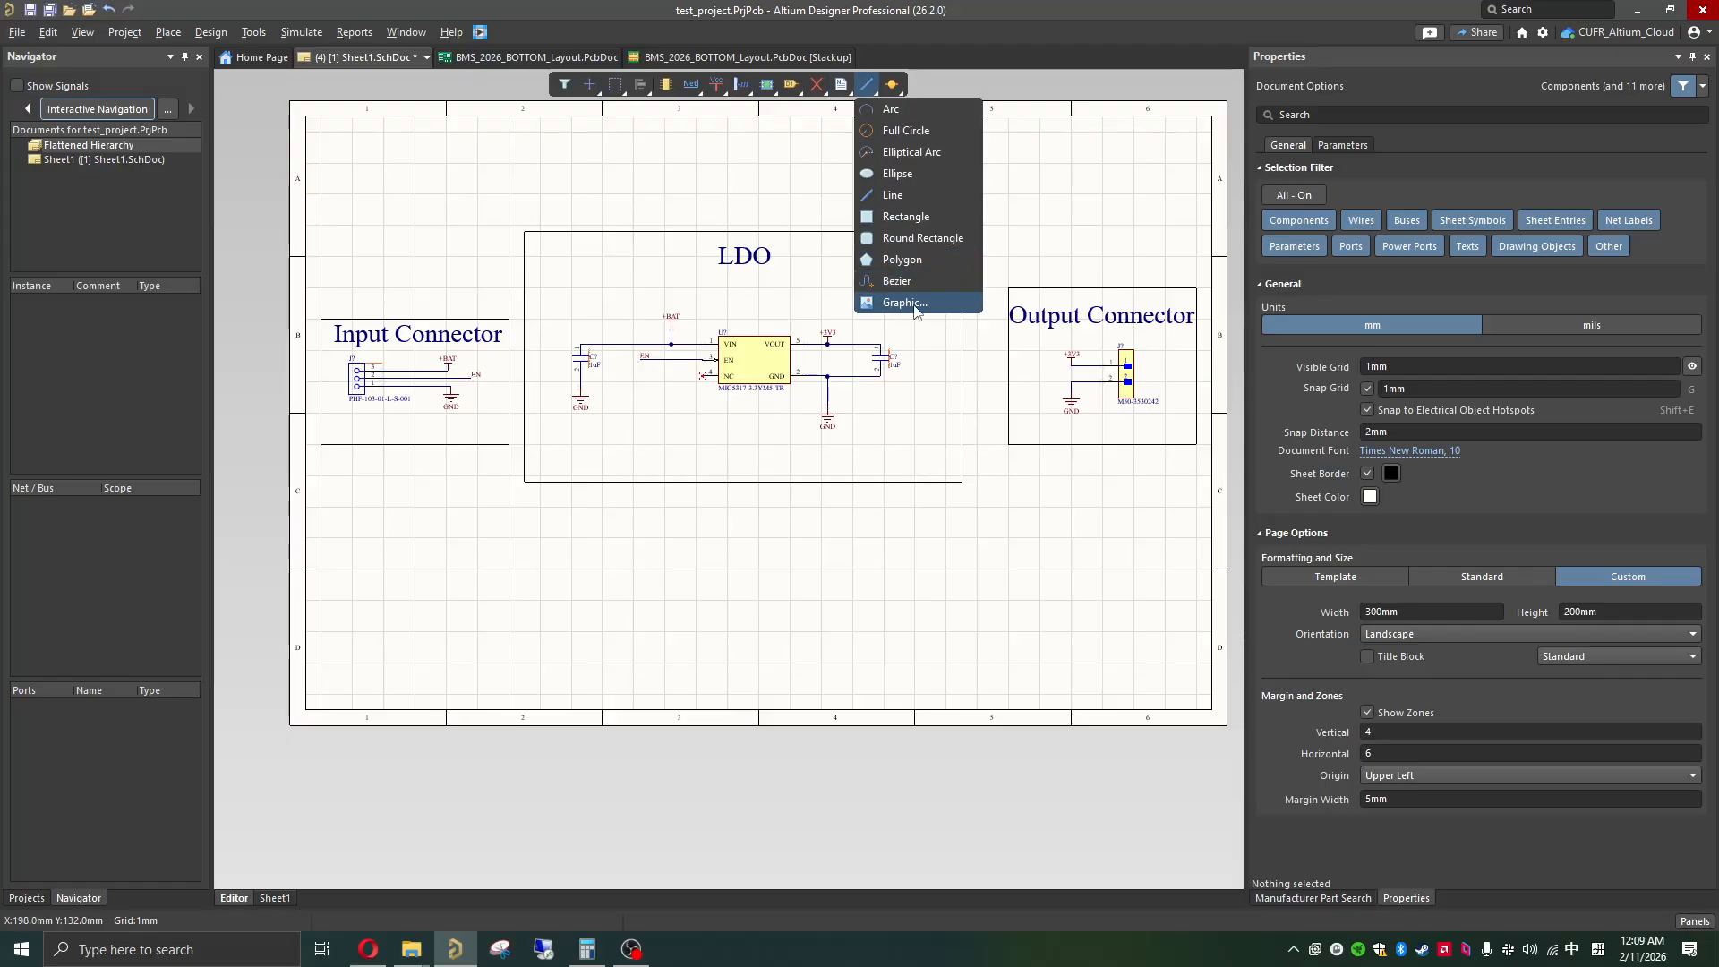
left_click(886, 555)
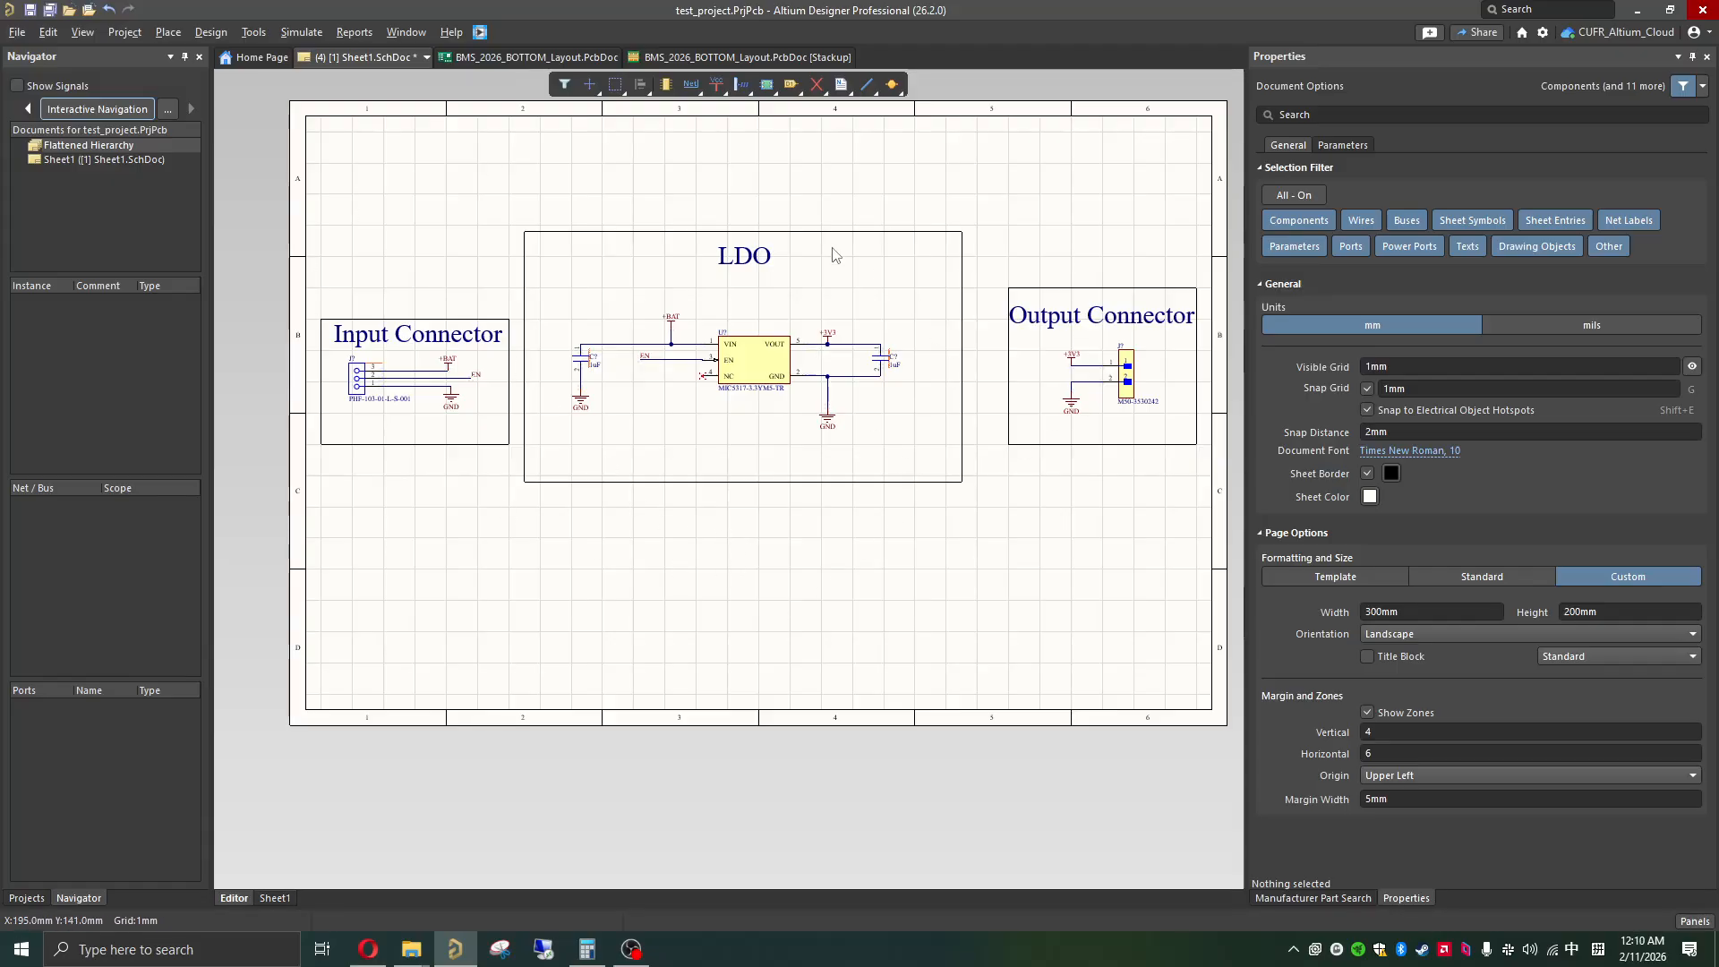
scroll(790, 424, "up", 2, "ctrl")
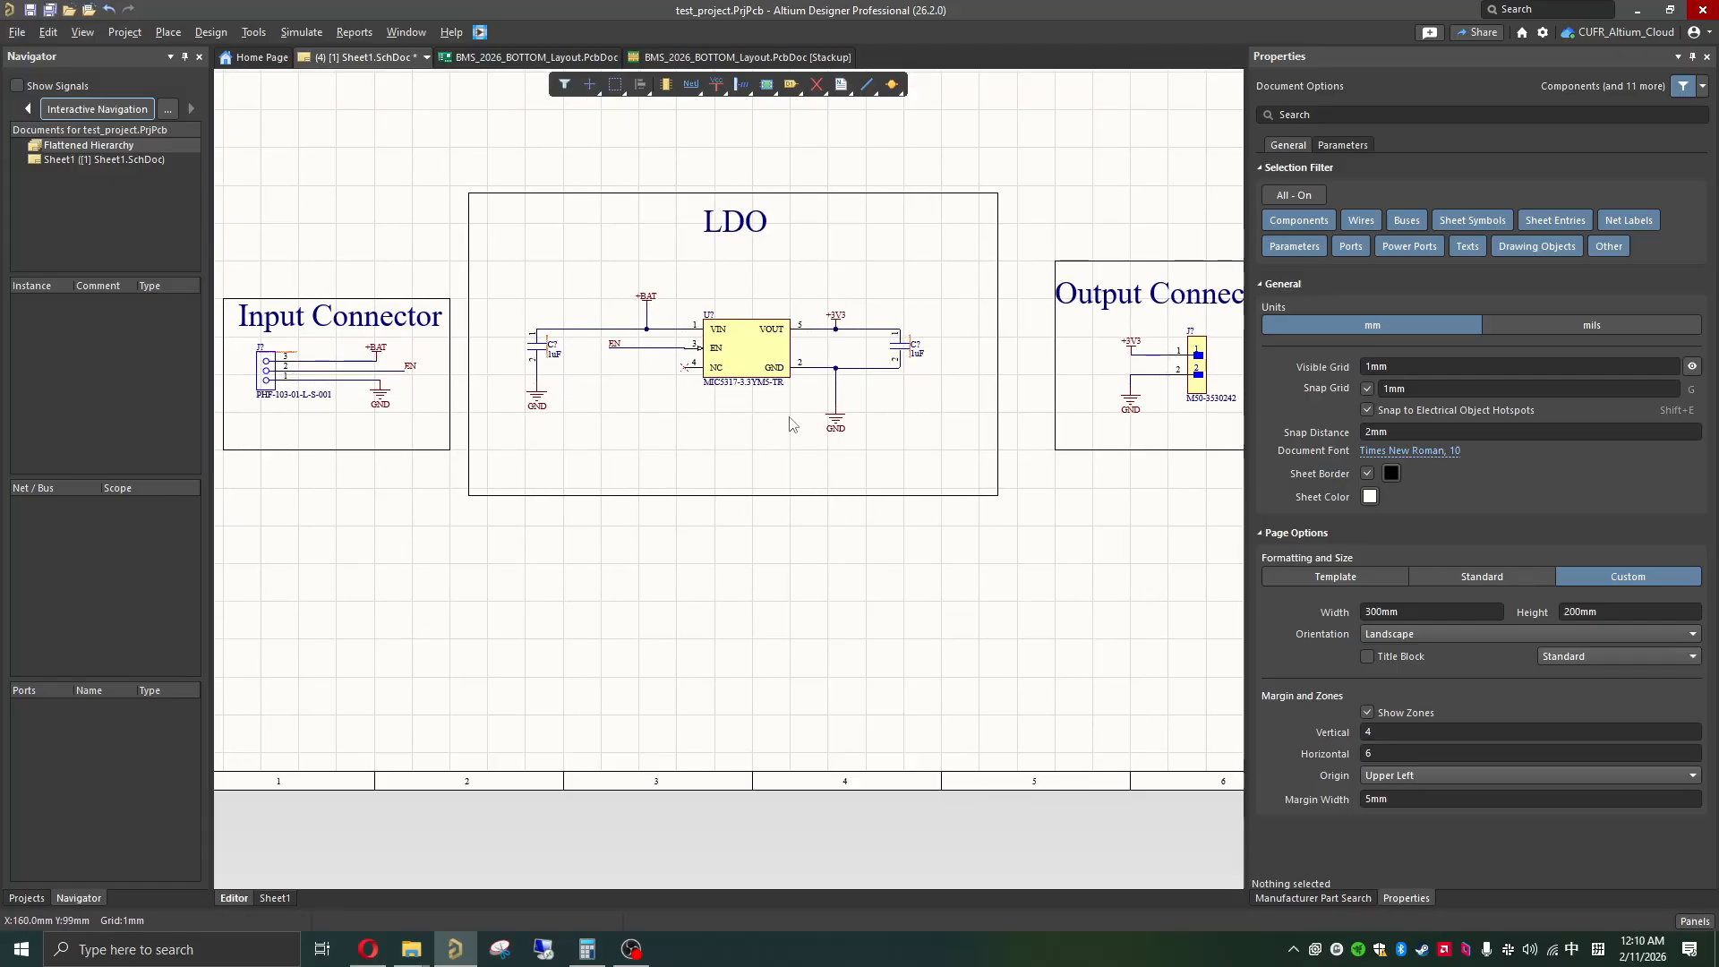
scroll(792, 428, "down", 1, "ctrl")
scroll(785, 439, "down", 1, "ctrl")
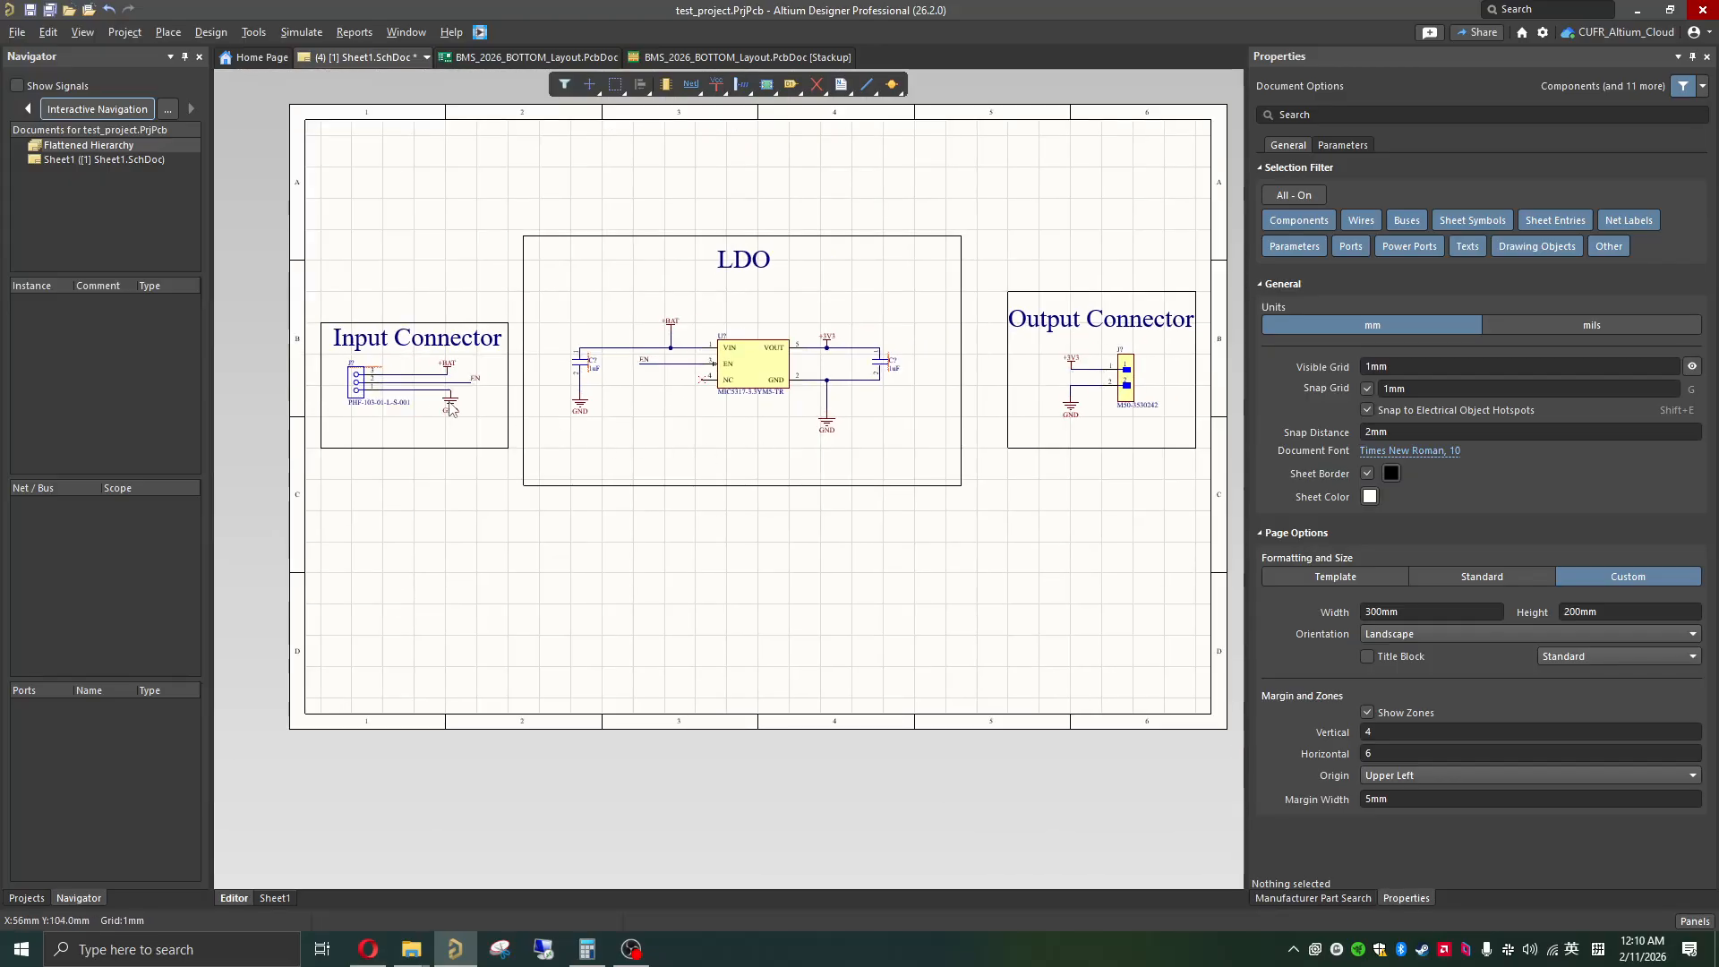
Step: Save the schematic as Sheet1 in the test_project folder and close the BMS_2026_BOTTOM_Layout PCB documents
left_click(31, 11)
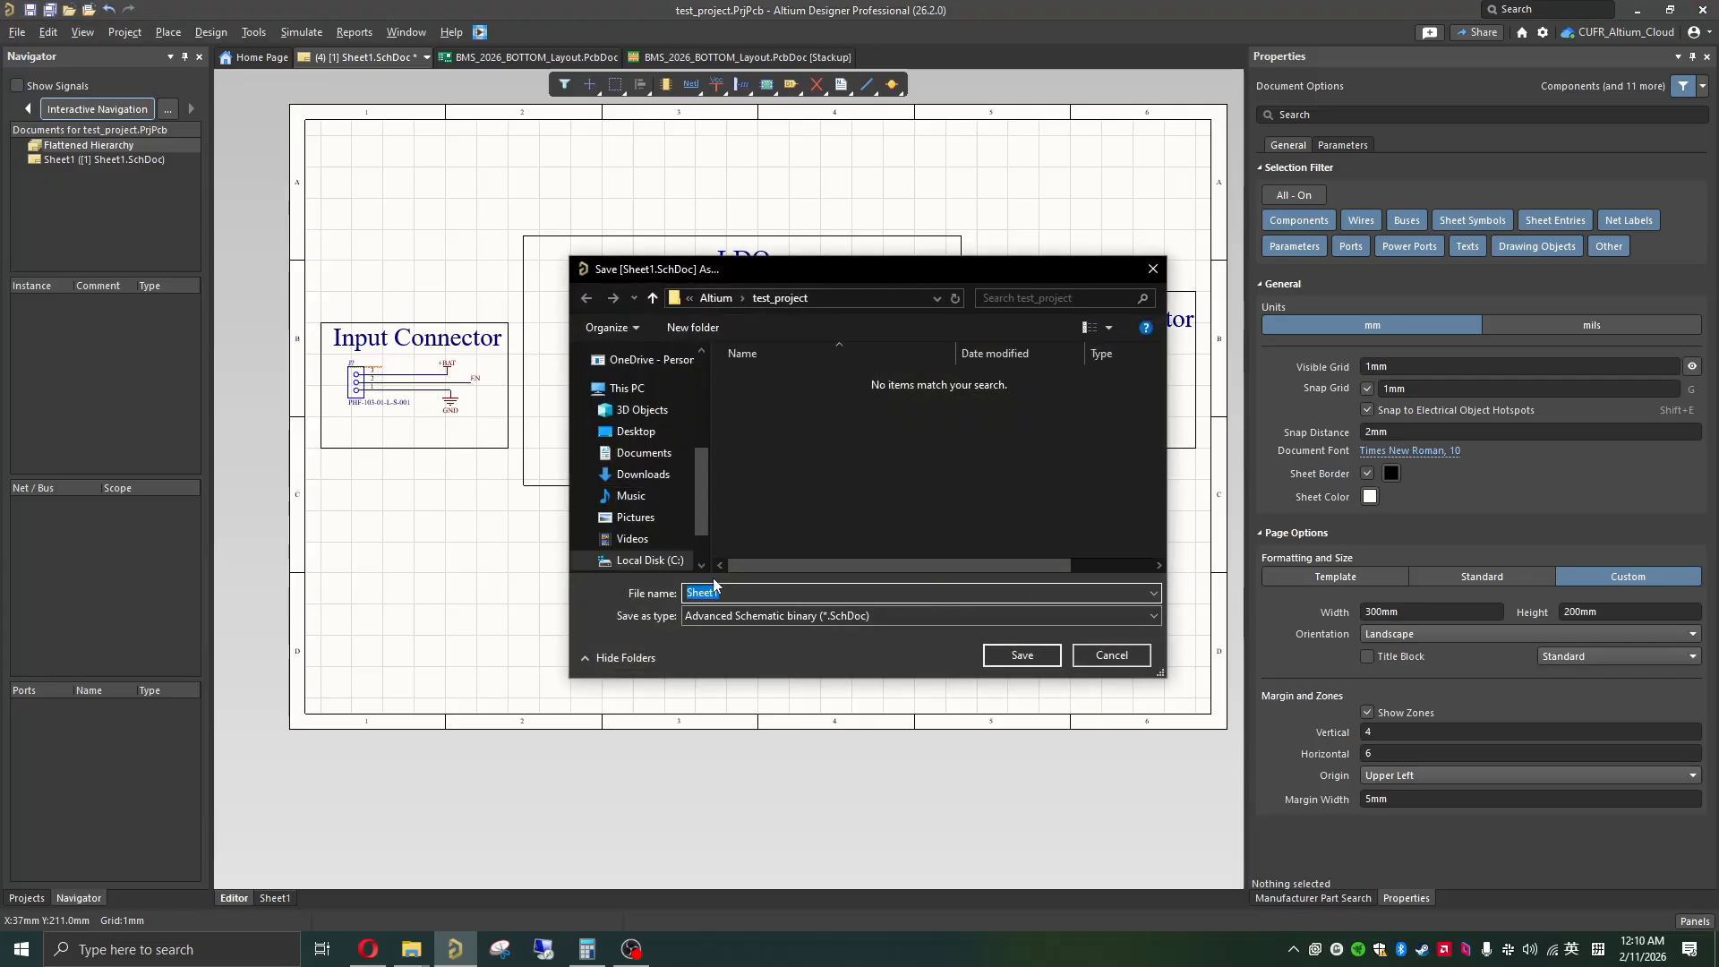
left_click(1026, 661)
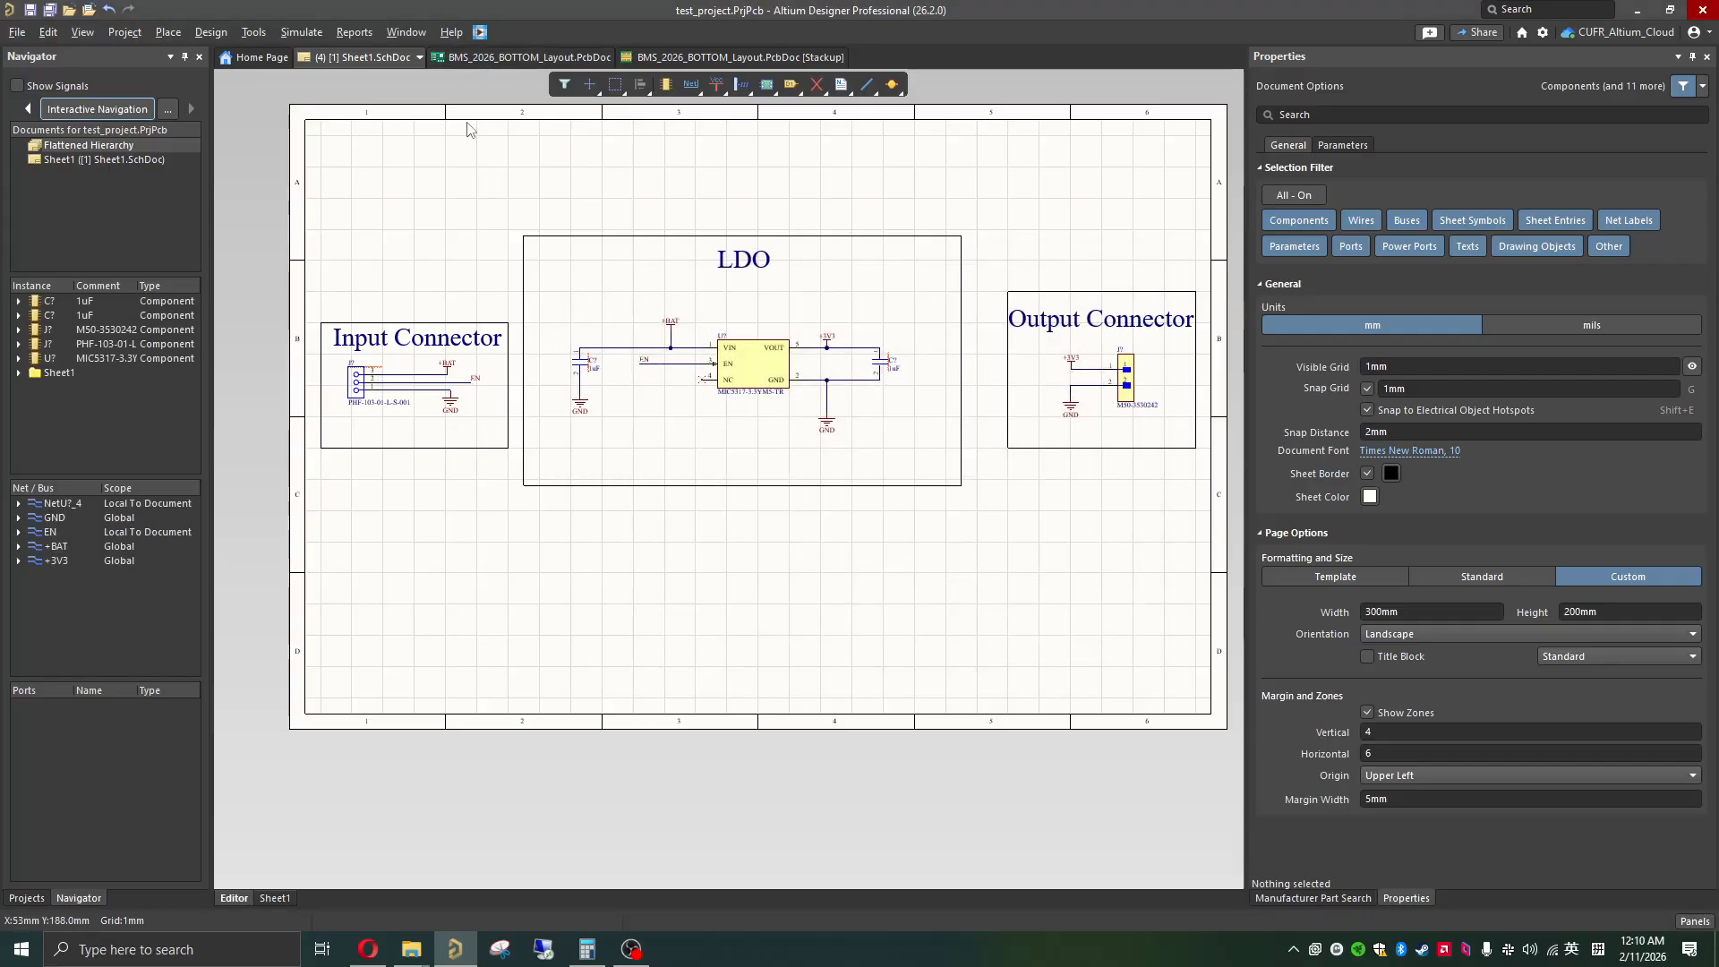
left_click(493, 60)
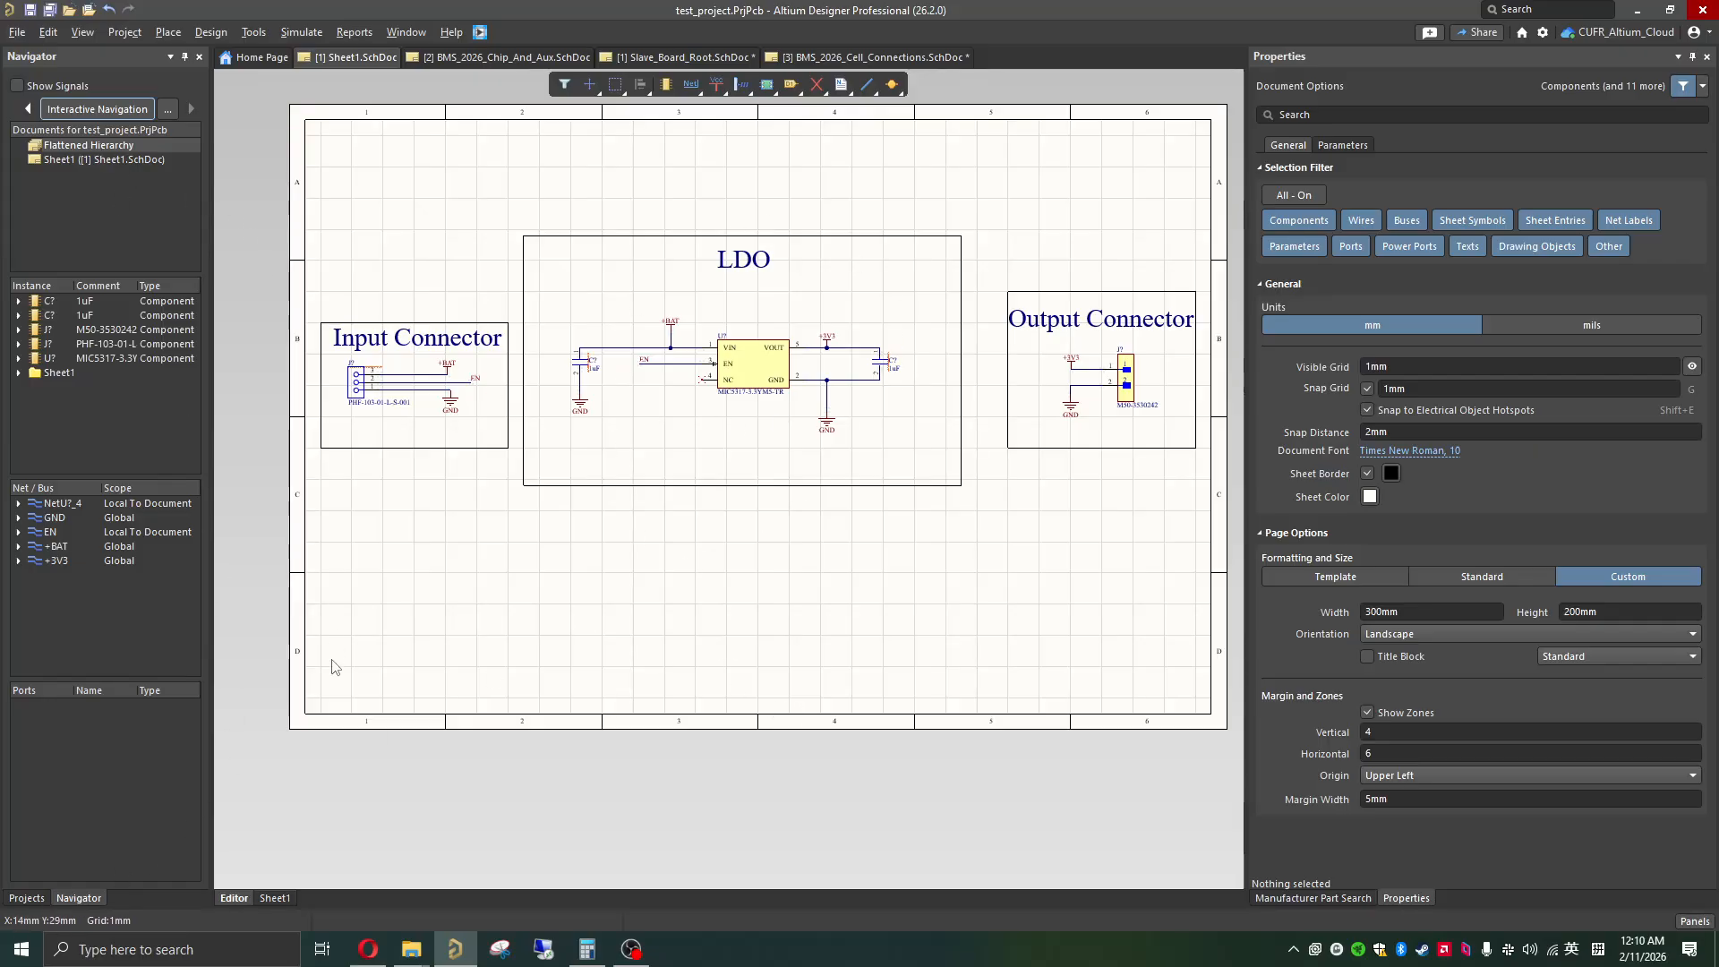
Step: Show the project tree with the source documents of test_project
left_click(211, 34)
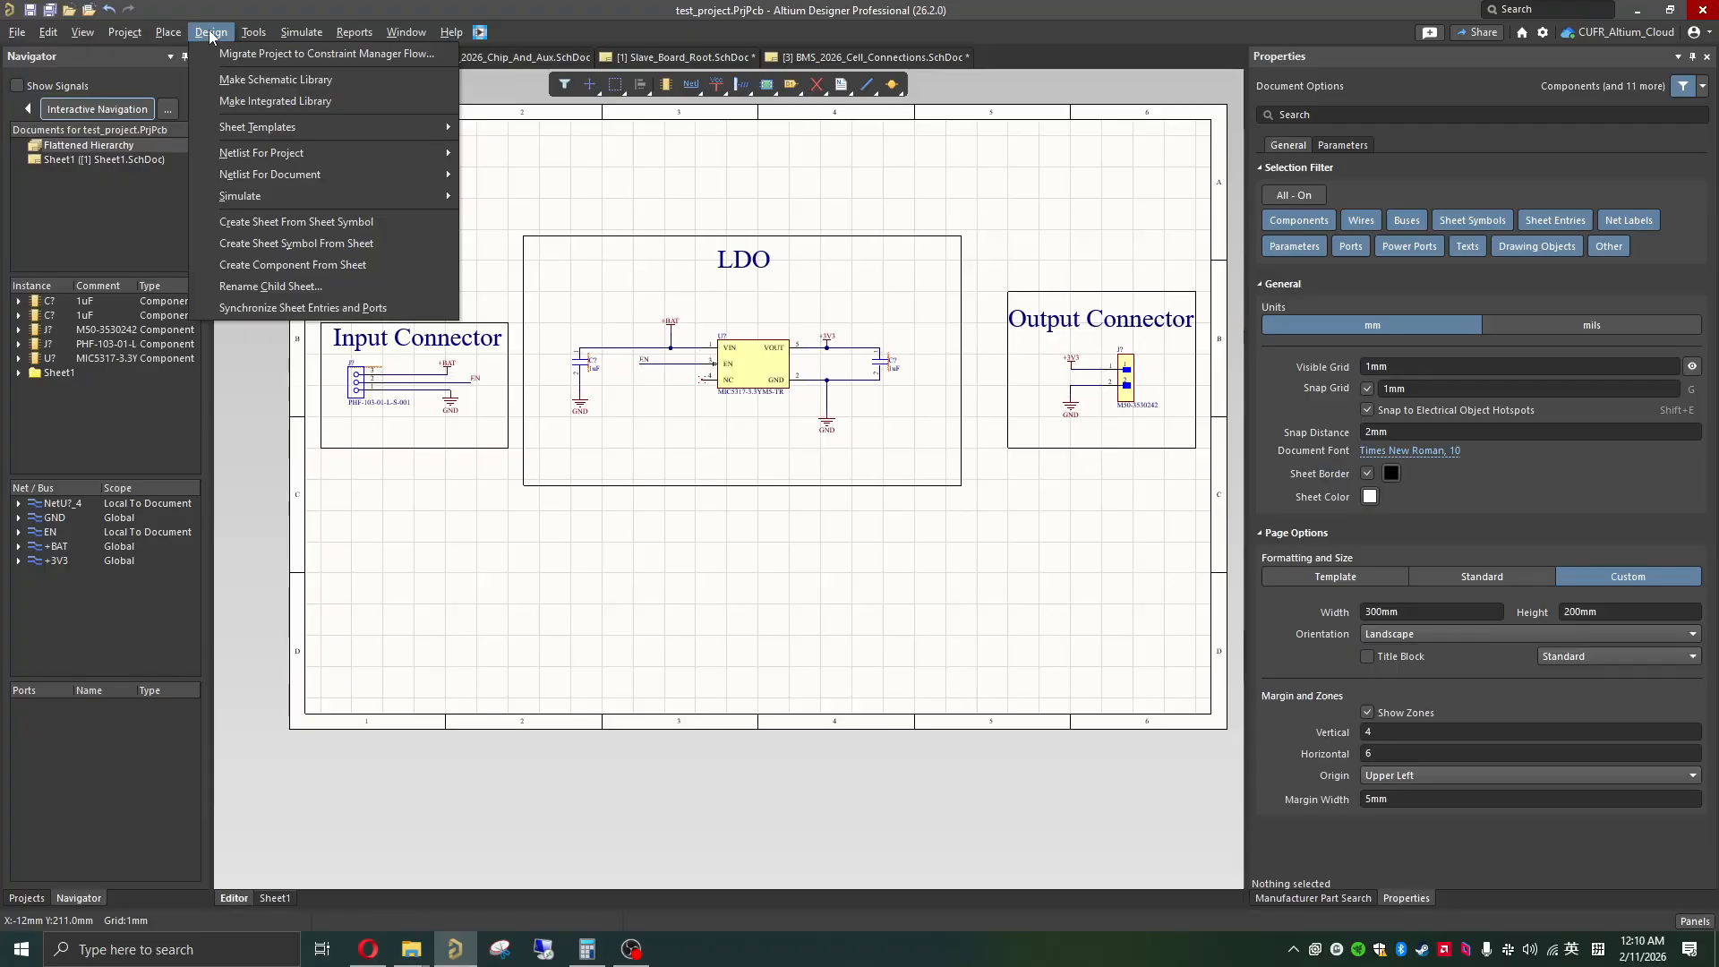
mouse_move(254, 33)
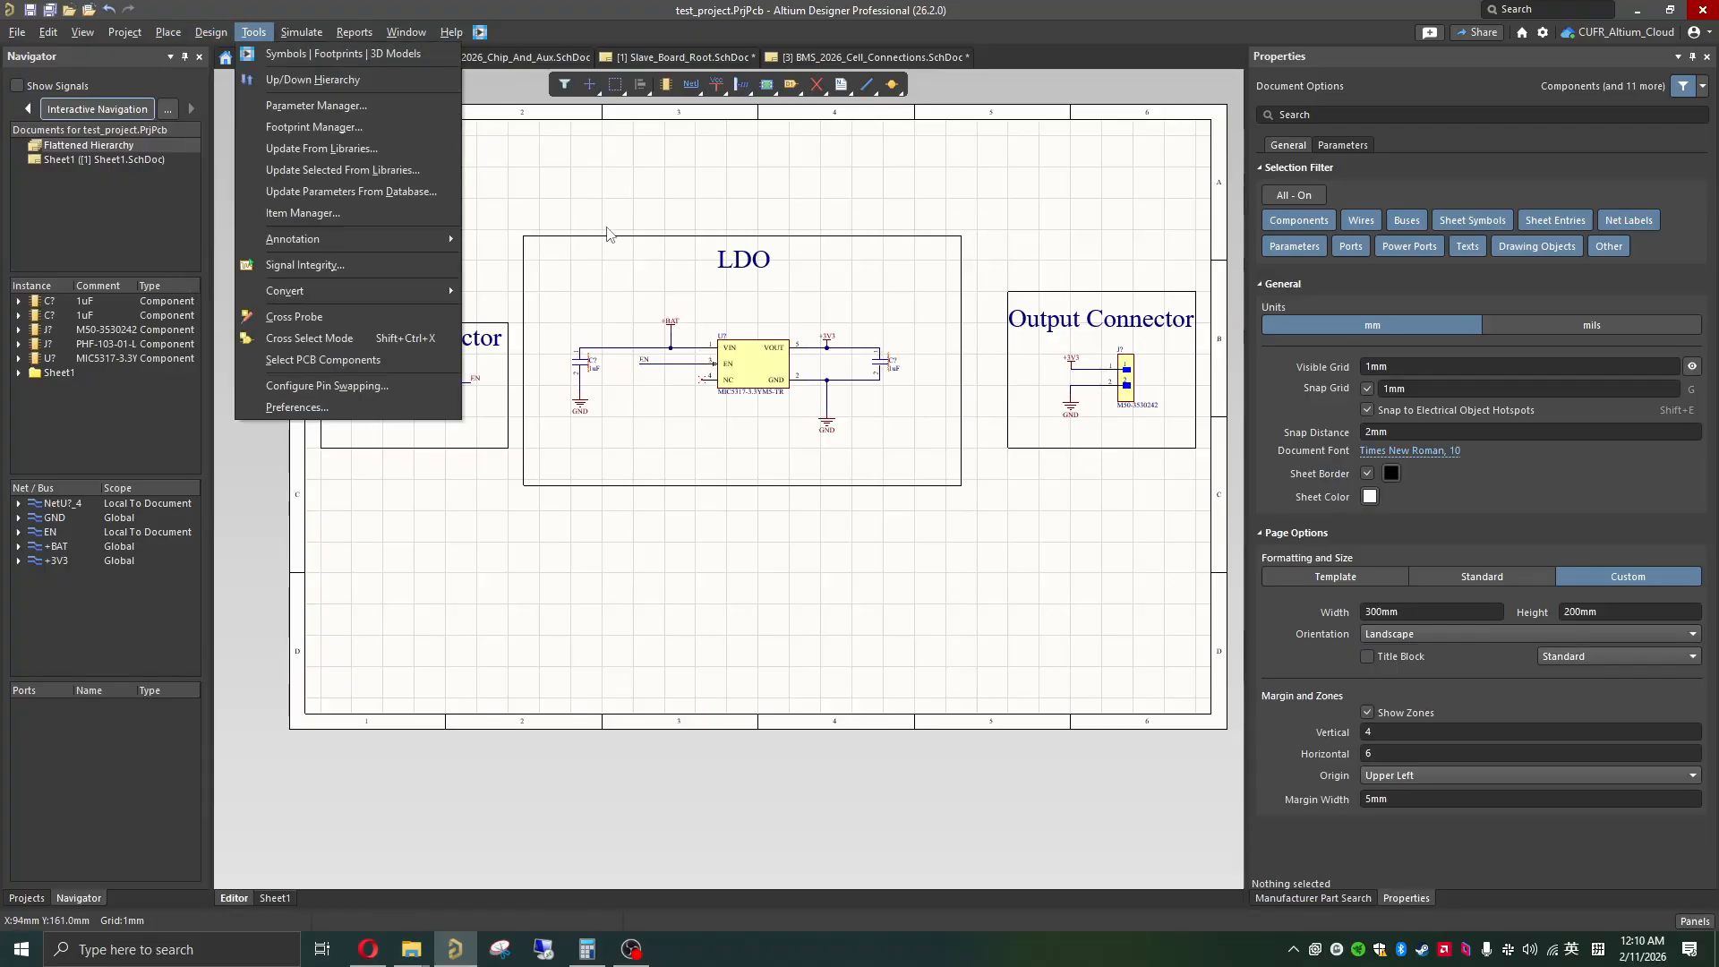
left_click(26, 898)
left_click(29, 899)
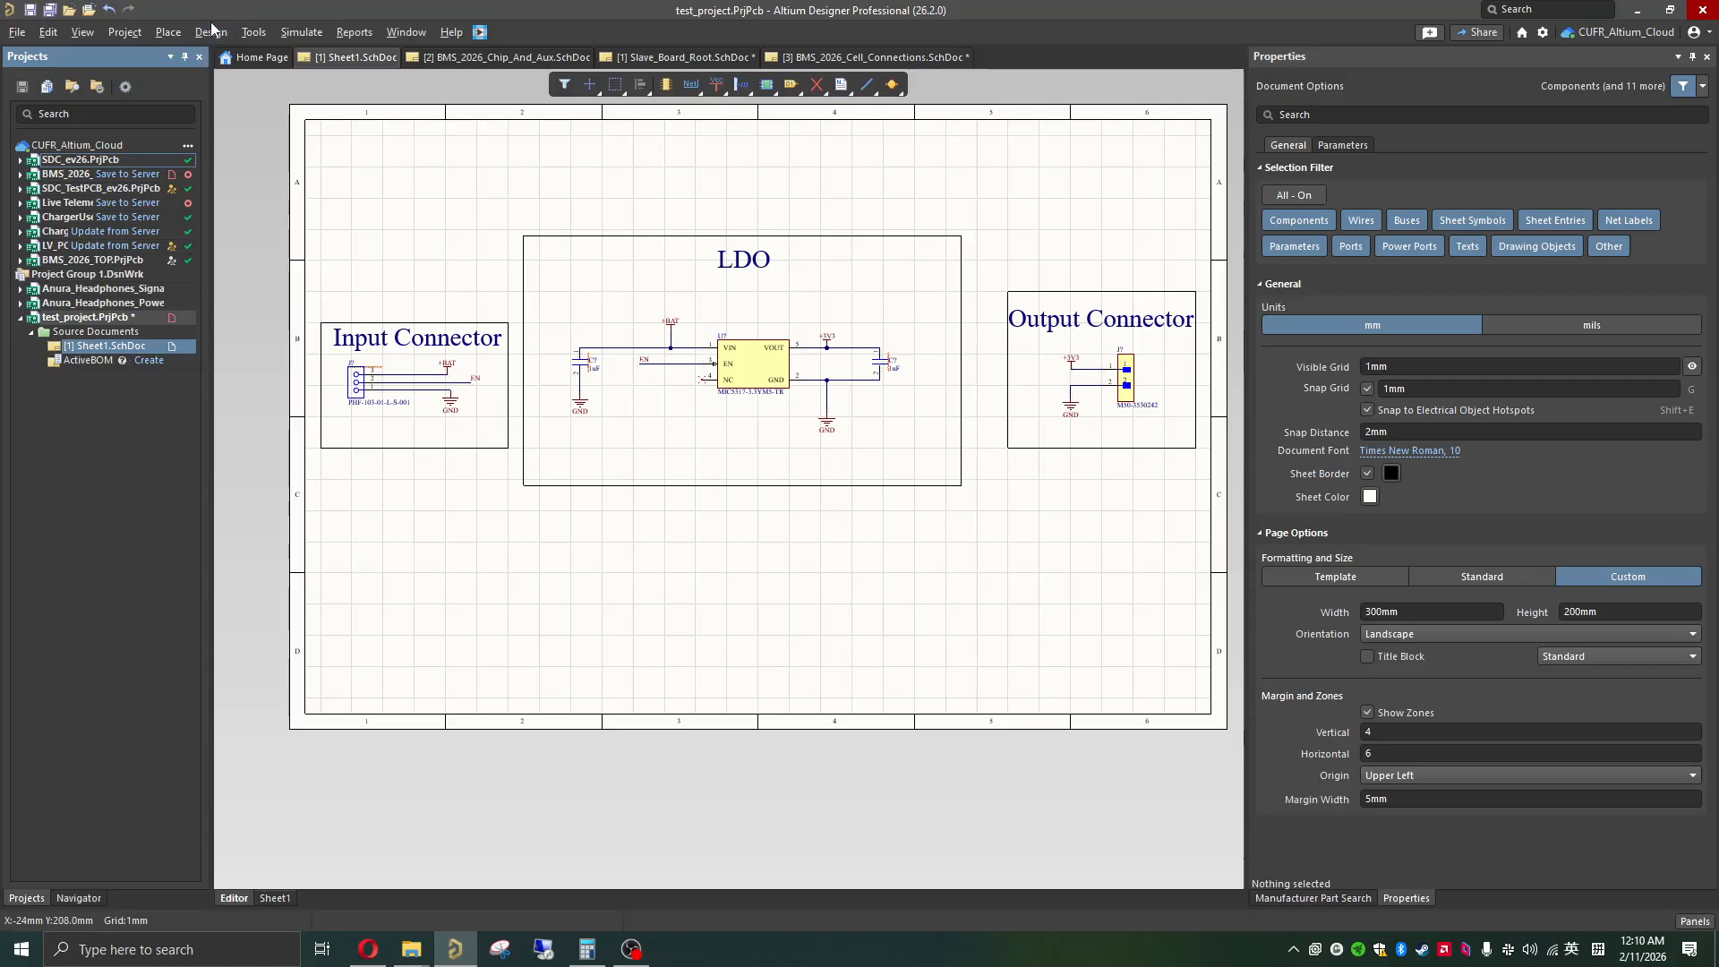
Step: Look through the schematic annotation commands and examine the regulator's designator
left_click(206, 34)
mouse_move(247, 34)
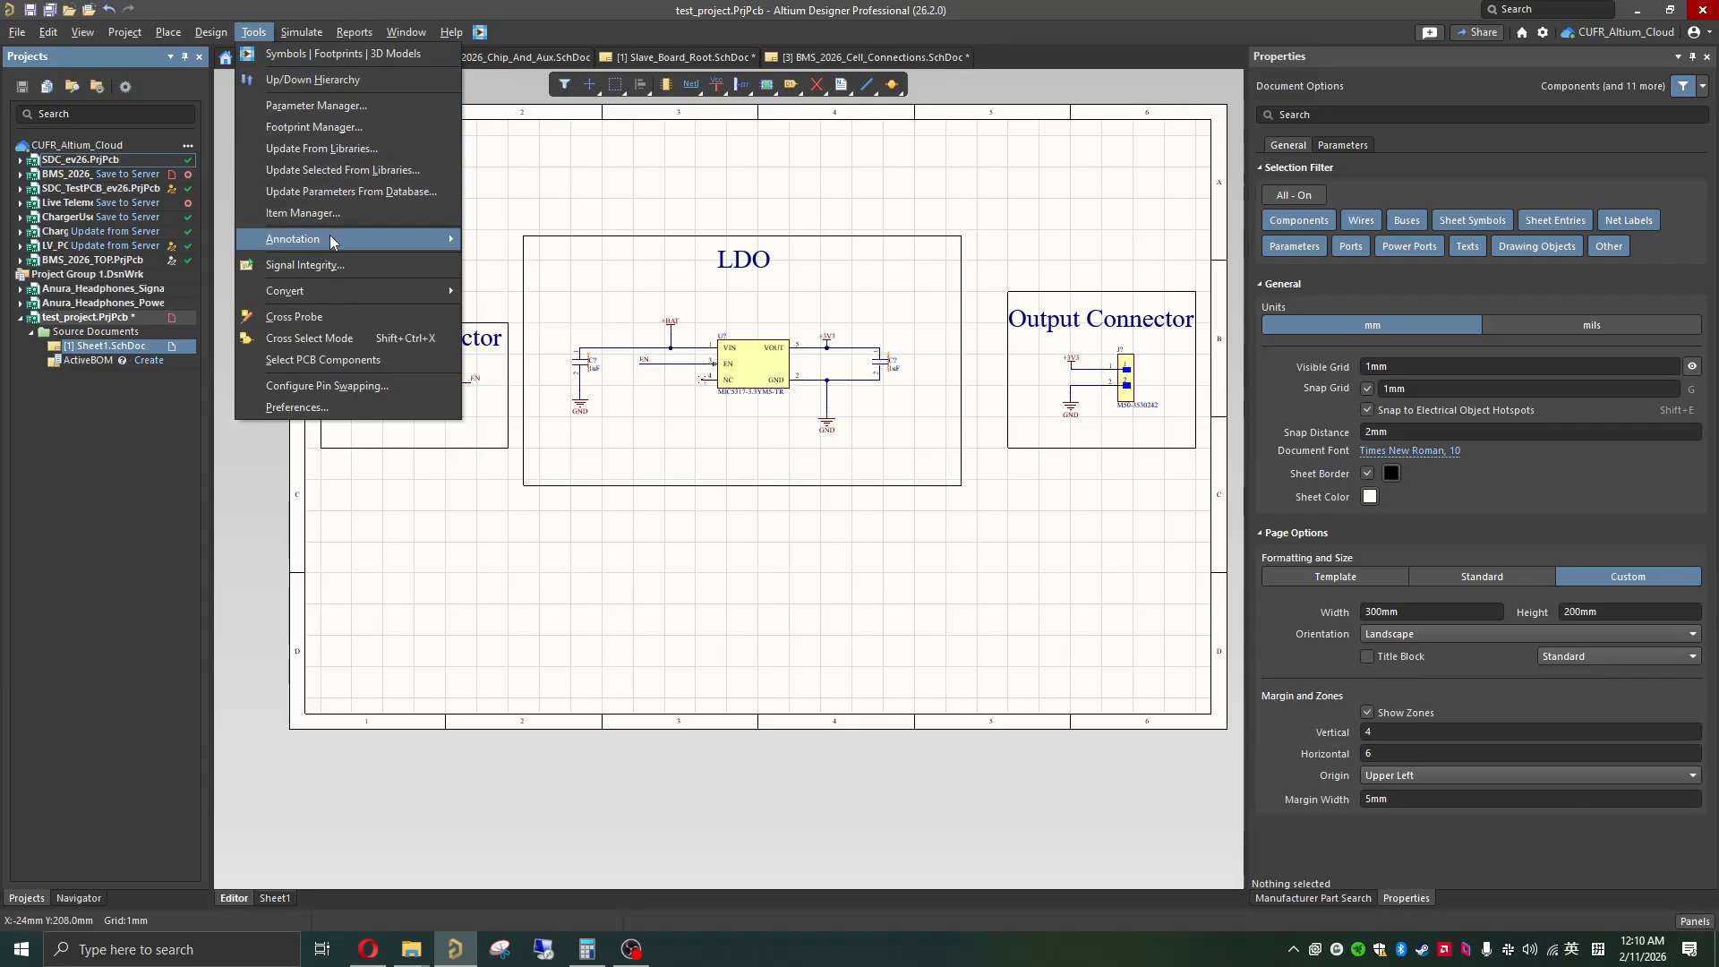
mouse_move(324, 249)
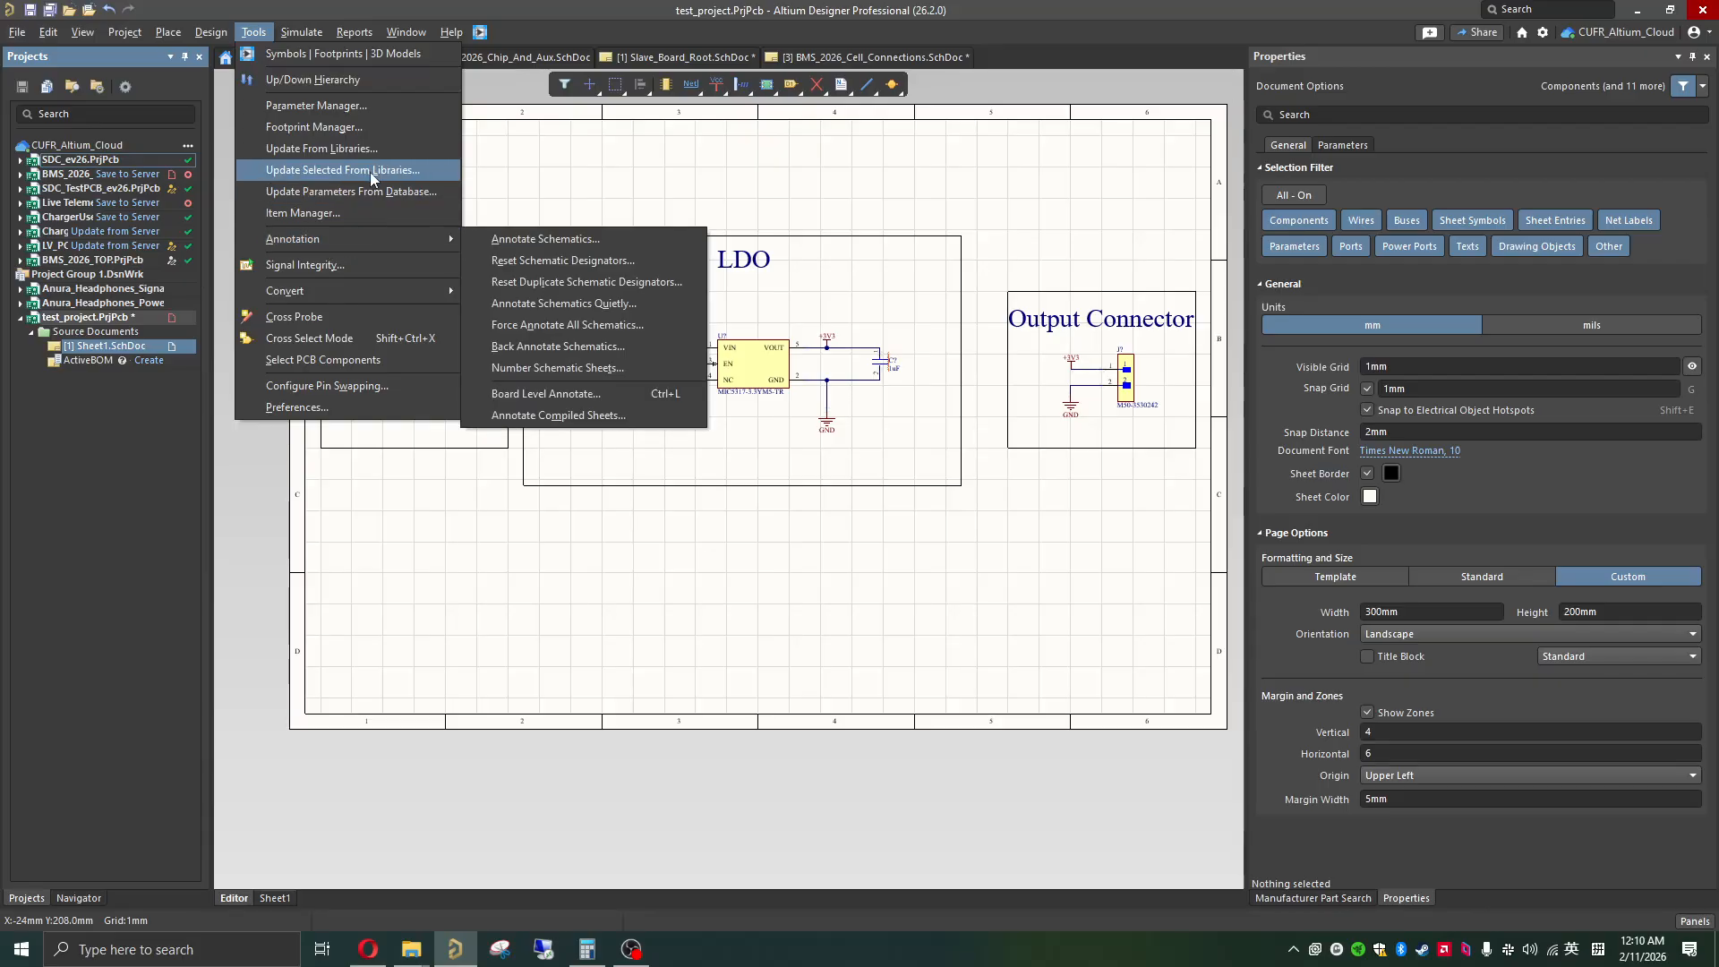
left_click(805, 285)
scroll(716, 340, "up", 6, "ctrl")
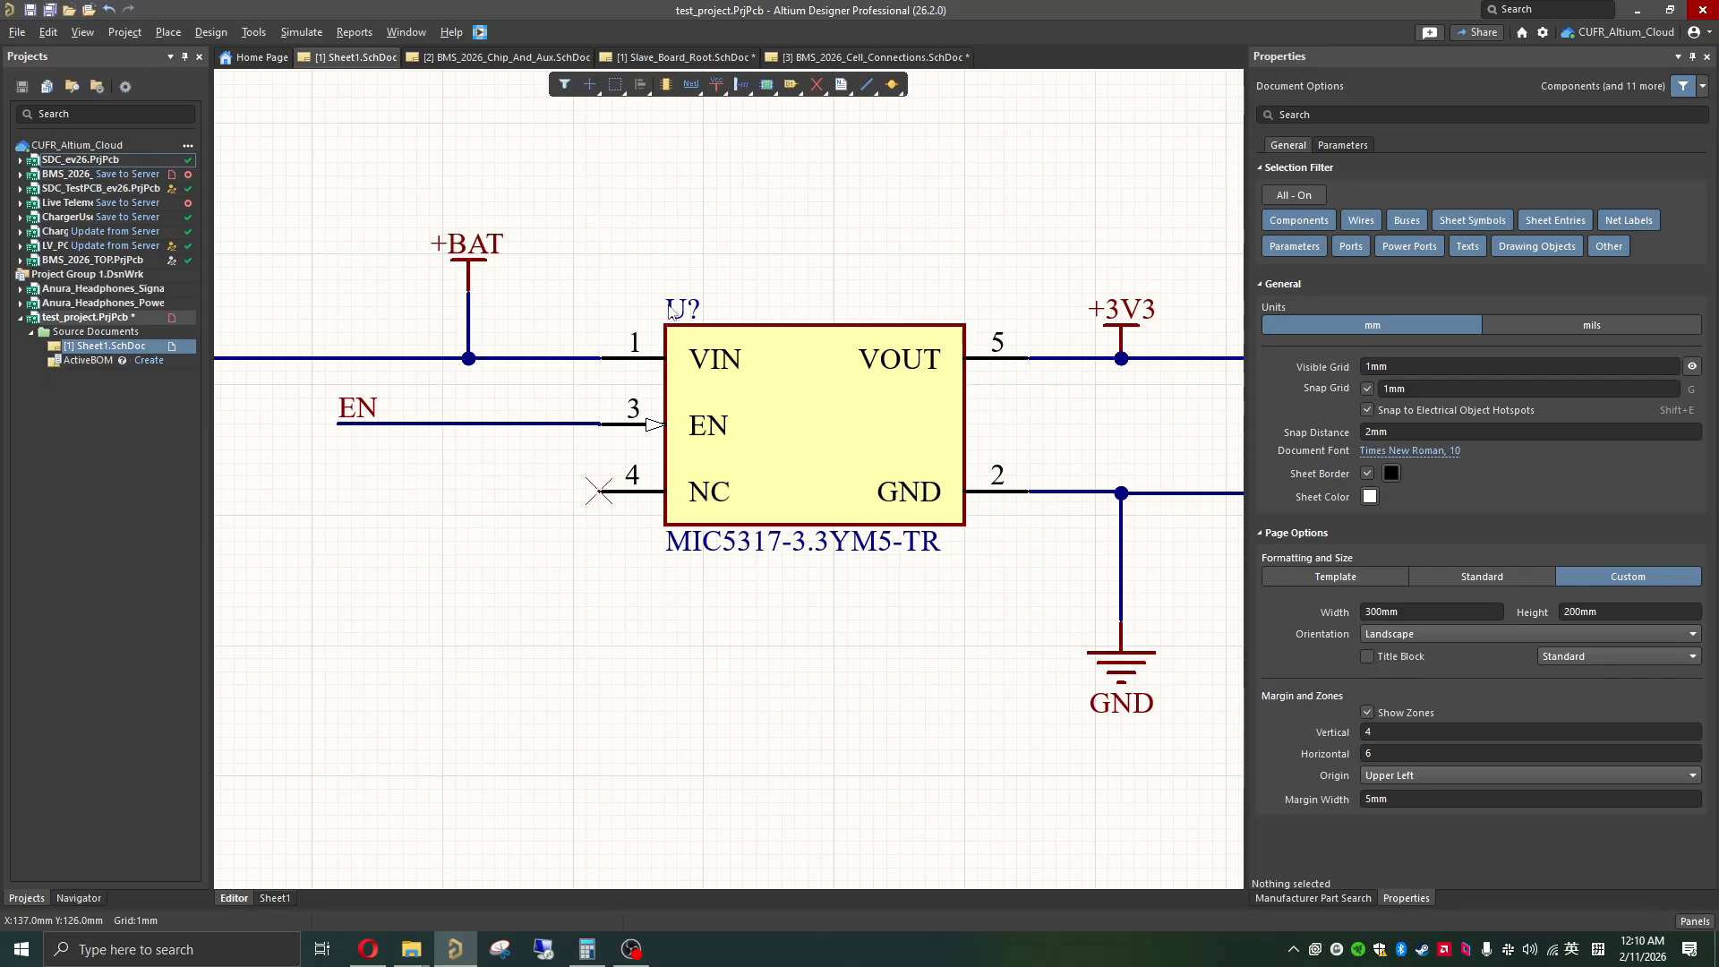
Step: Open the schematic annotation settings and generate proposed designators for all components on Sheet1.SchDoc
scroll(699, 366, "down", 5, "ctrl")
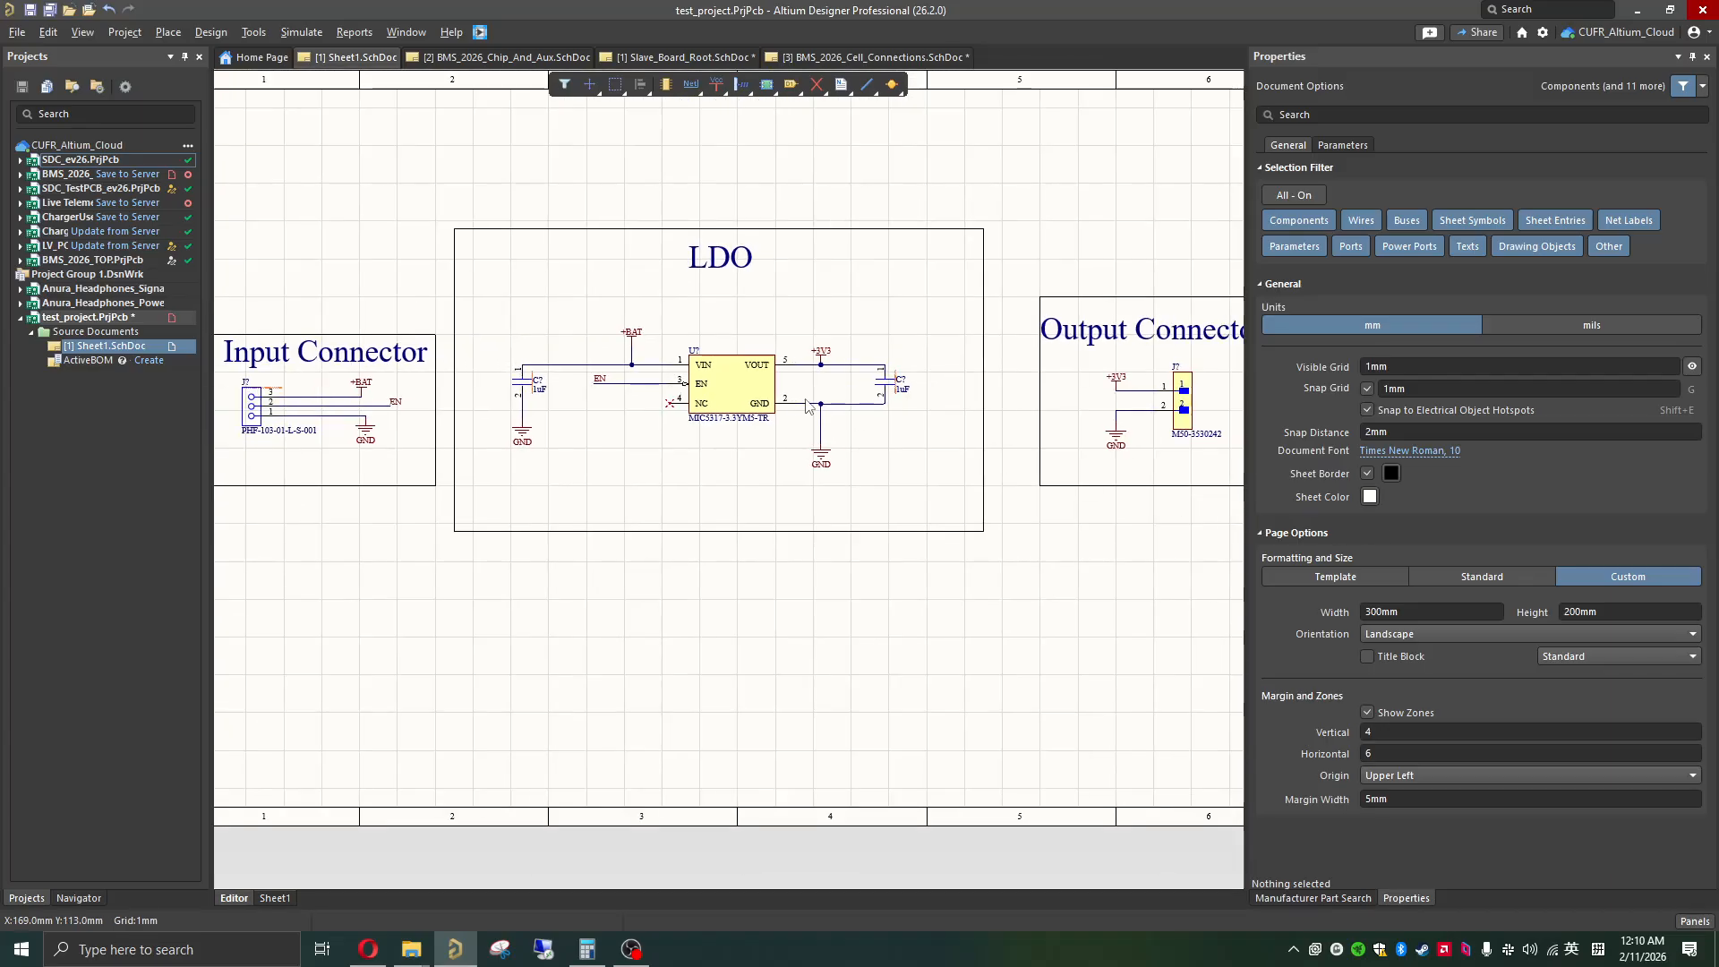
scroll(731, 409, "down", 1, "ctrl")
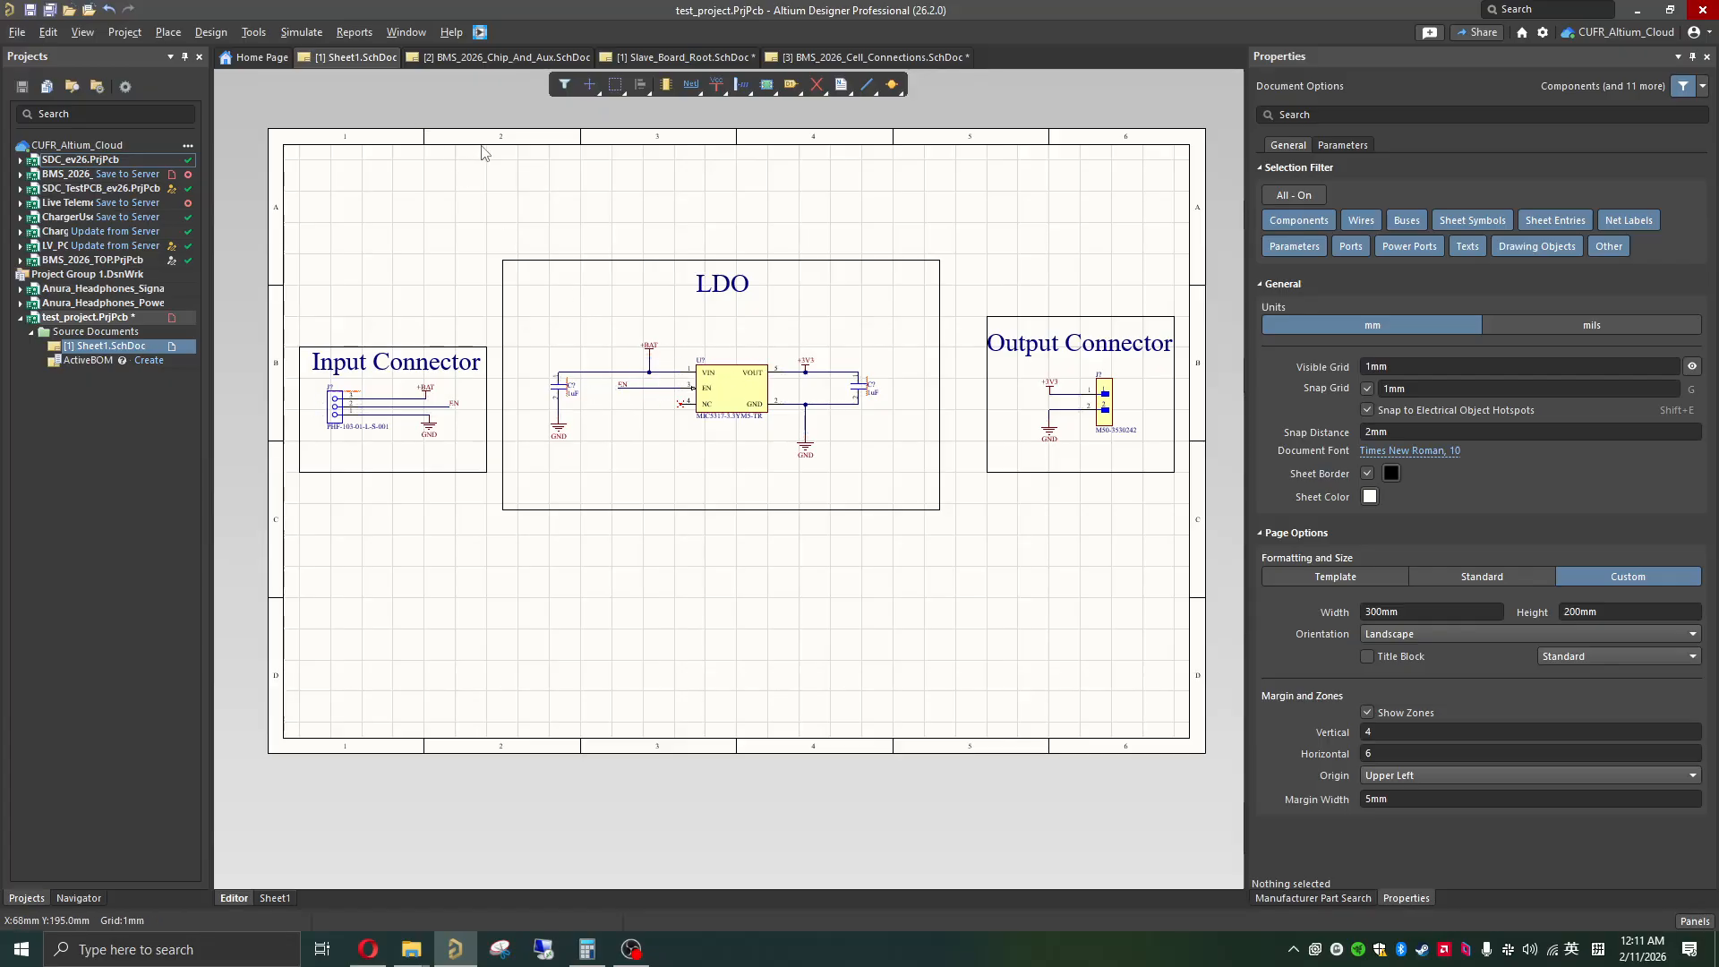
left_click(250, 33)
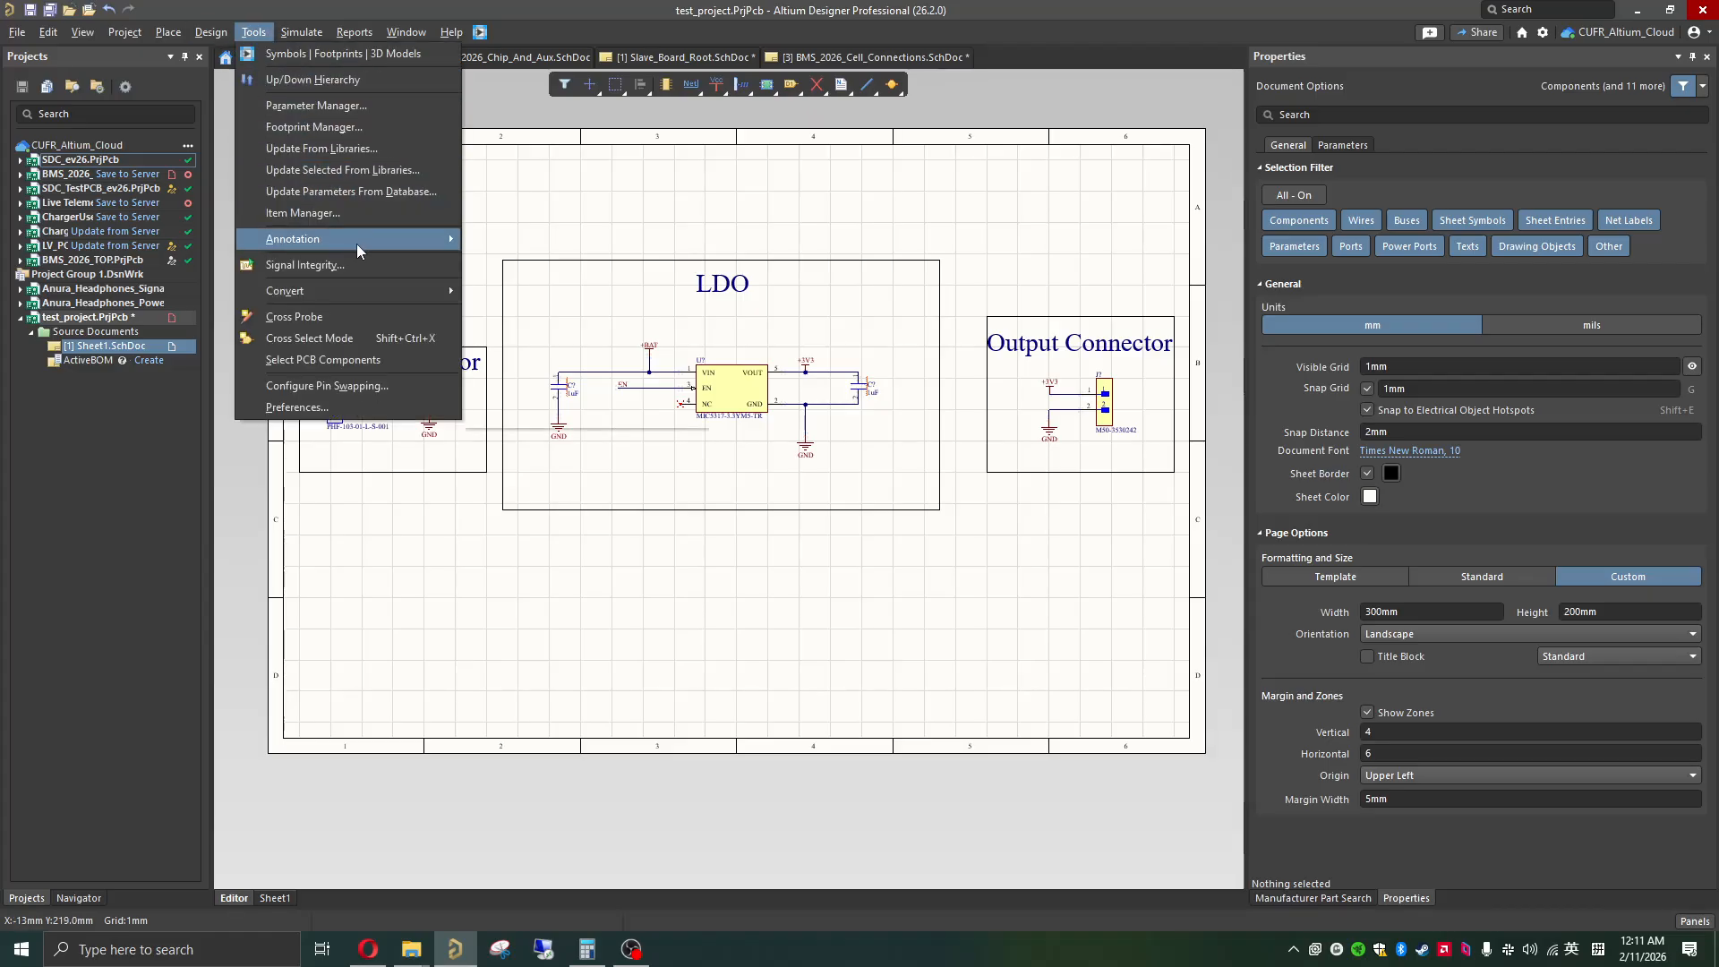
mouse_move(357, 245)
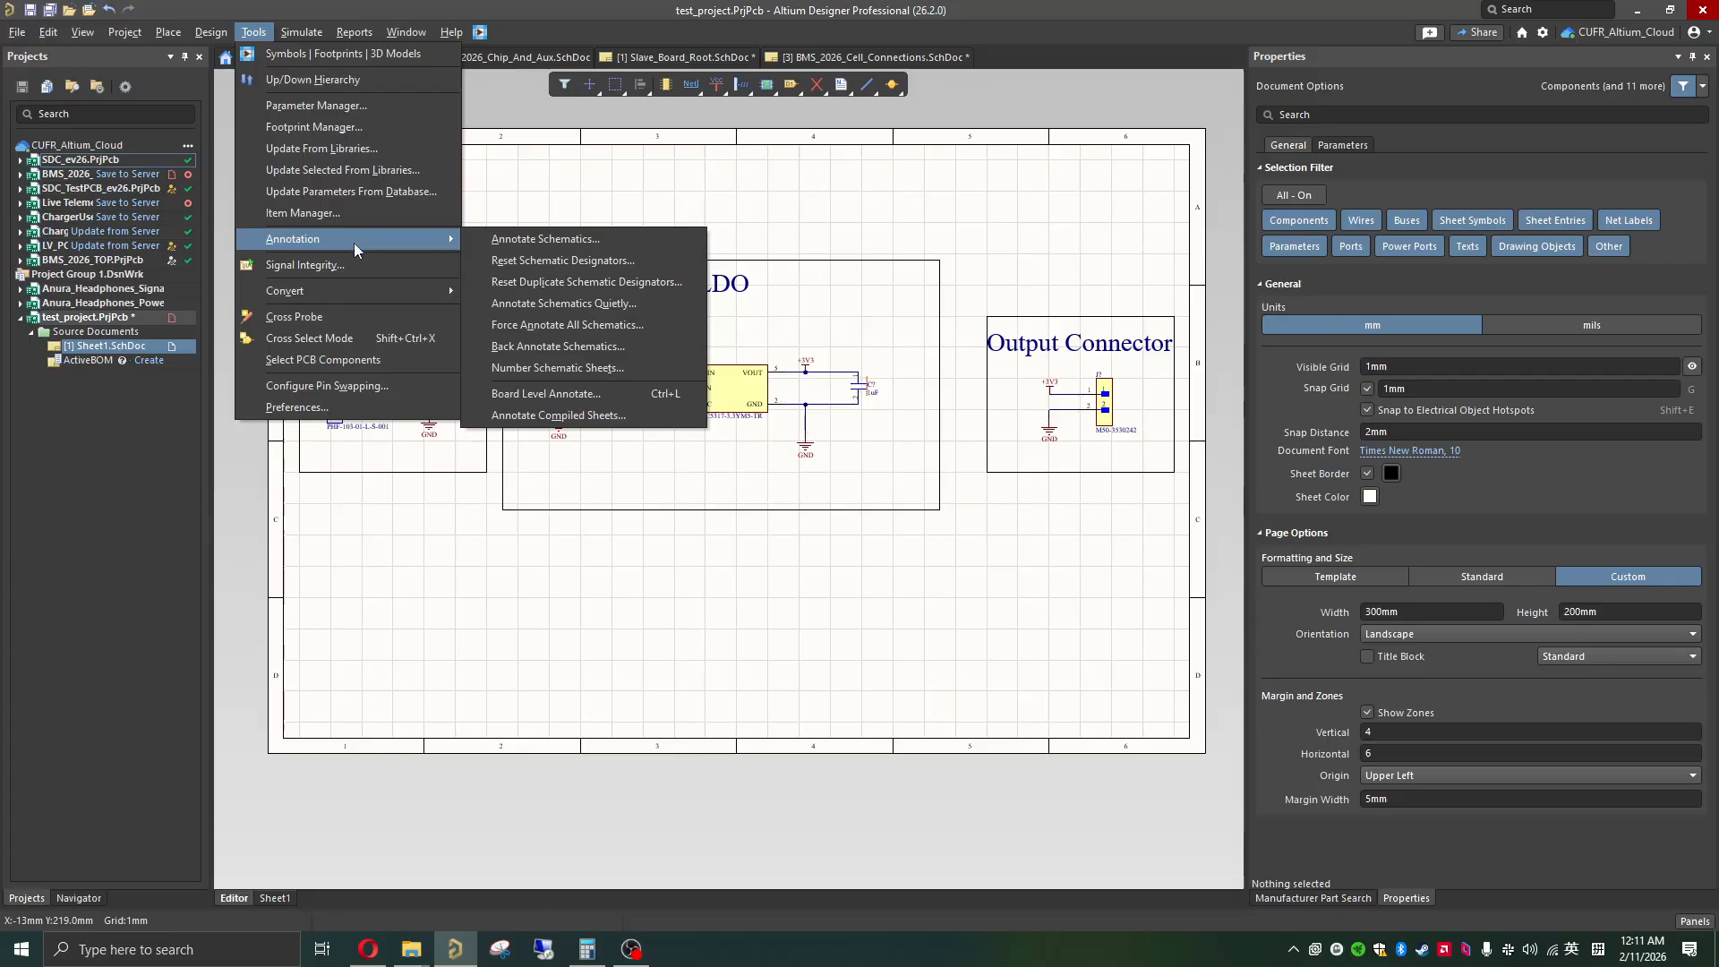
left_click(548, 242)
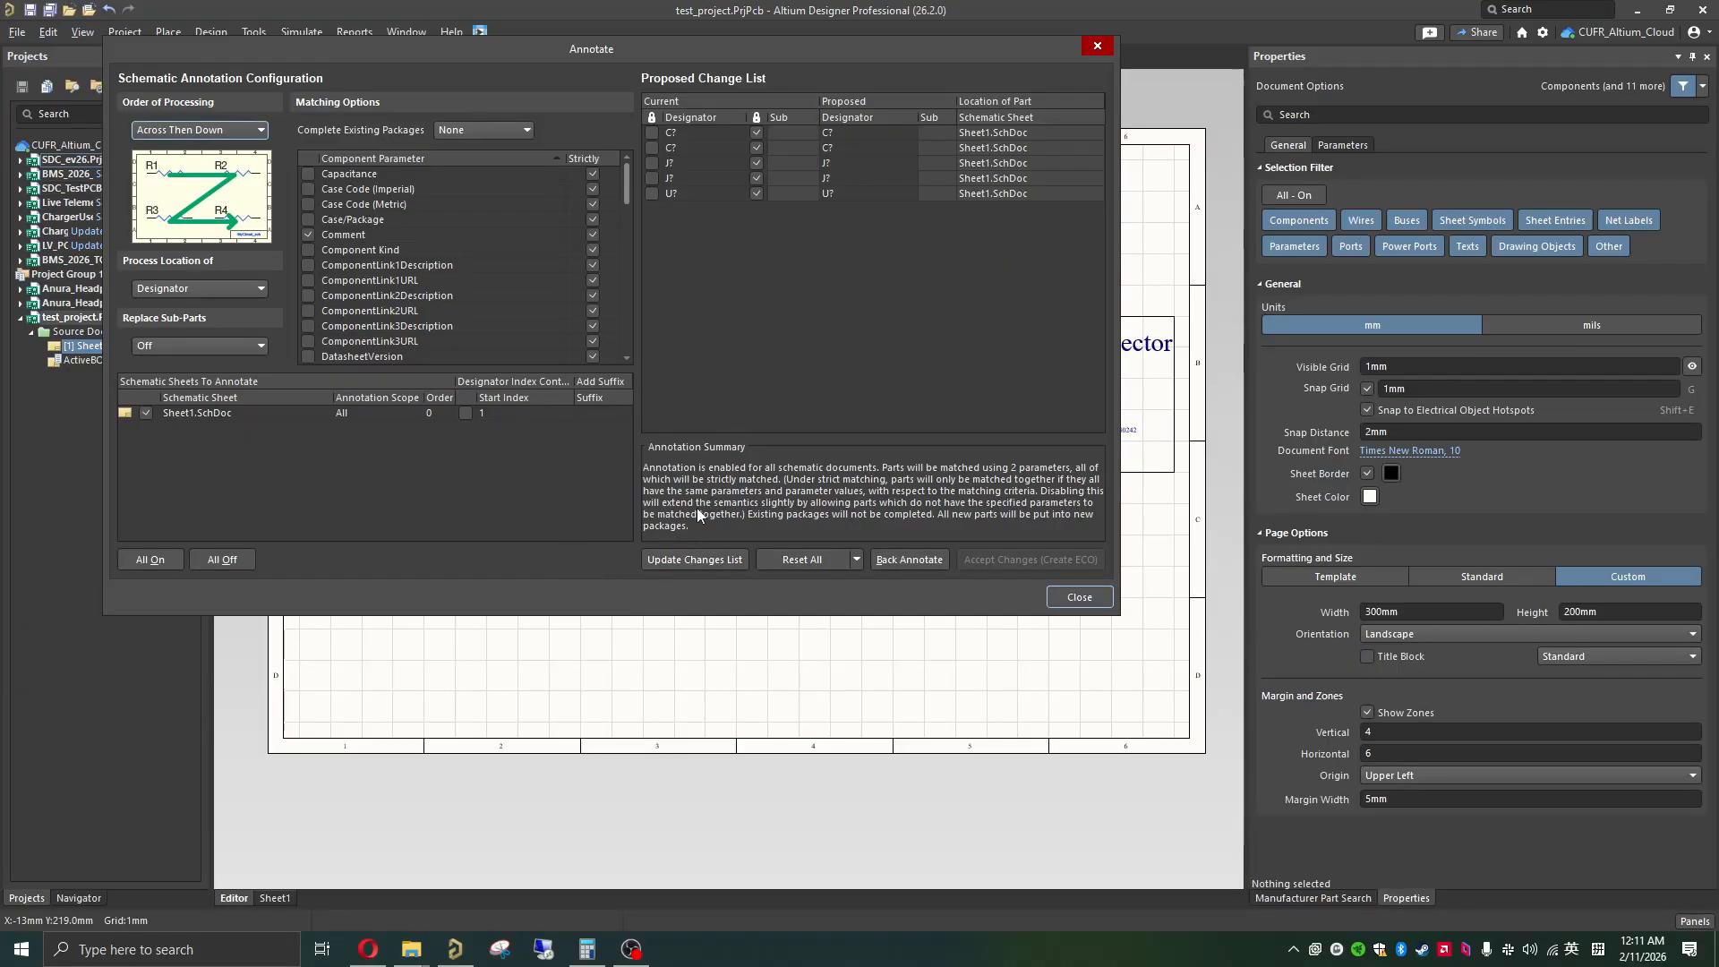
left_click(674, 560)
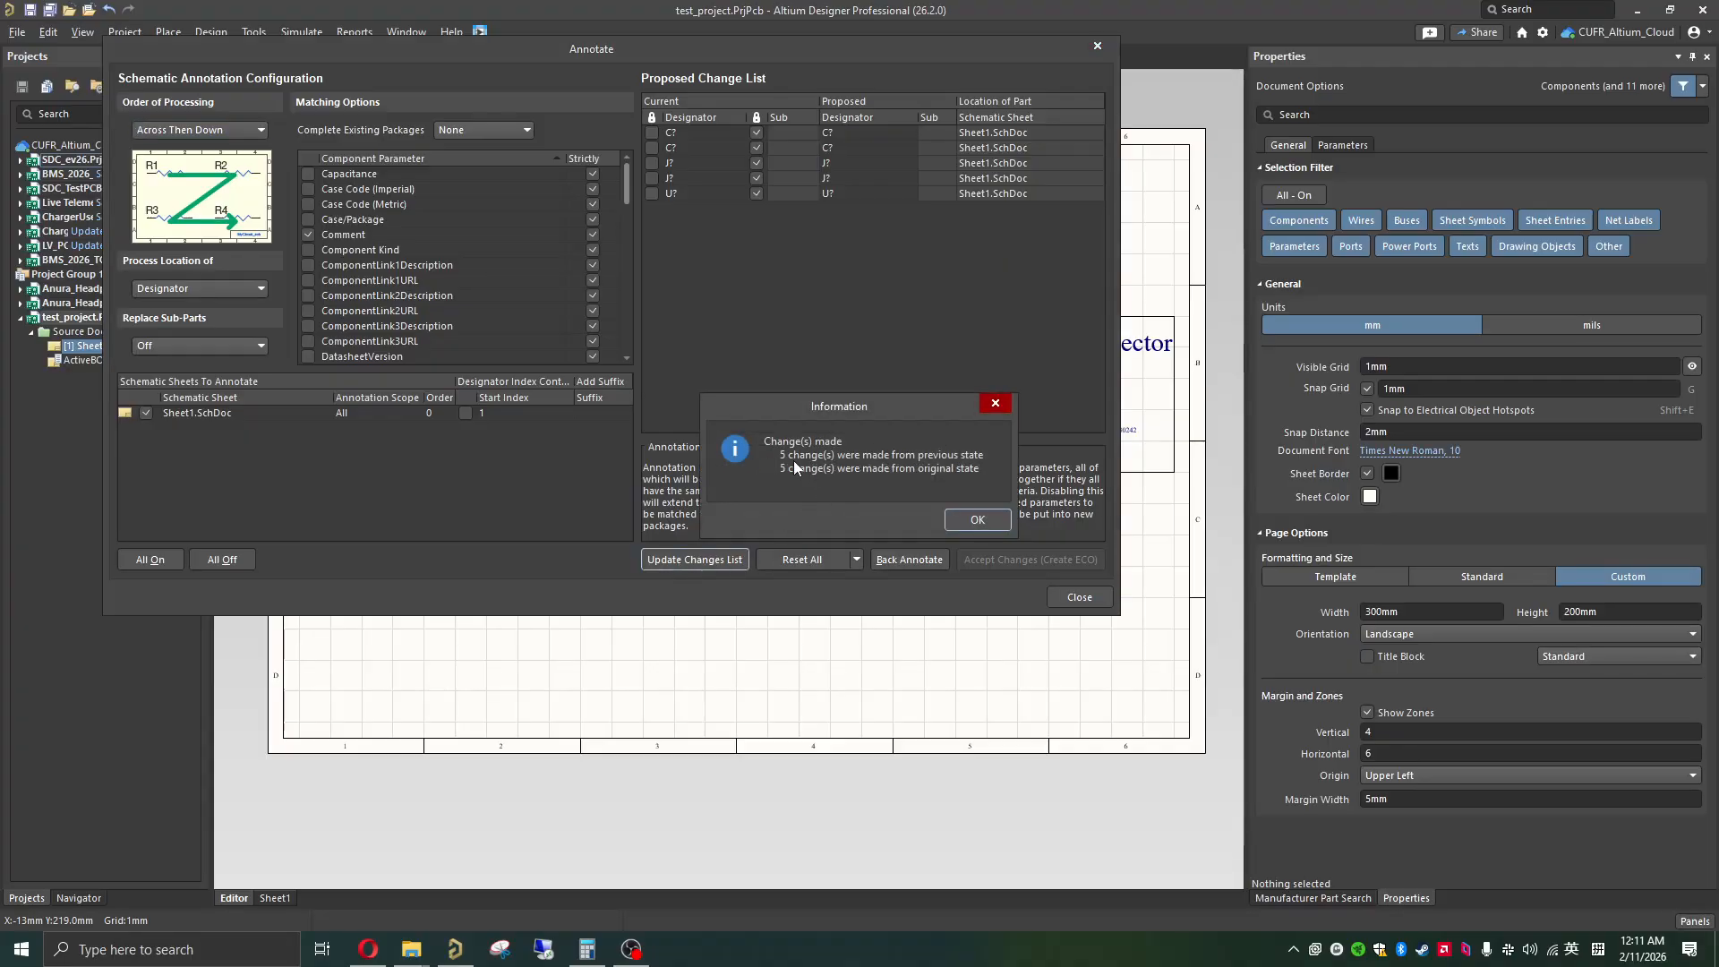
left_click(973, 521)
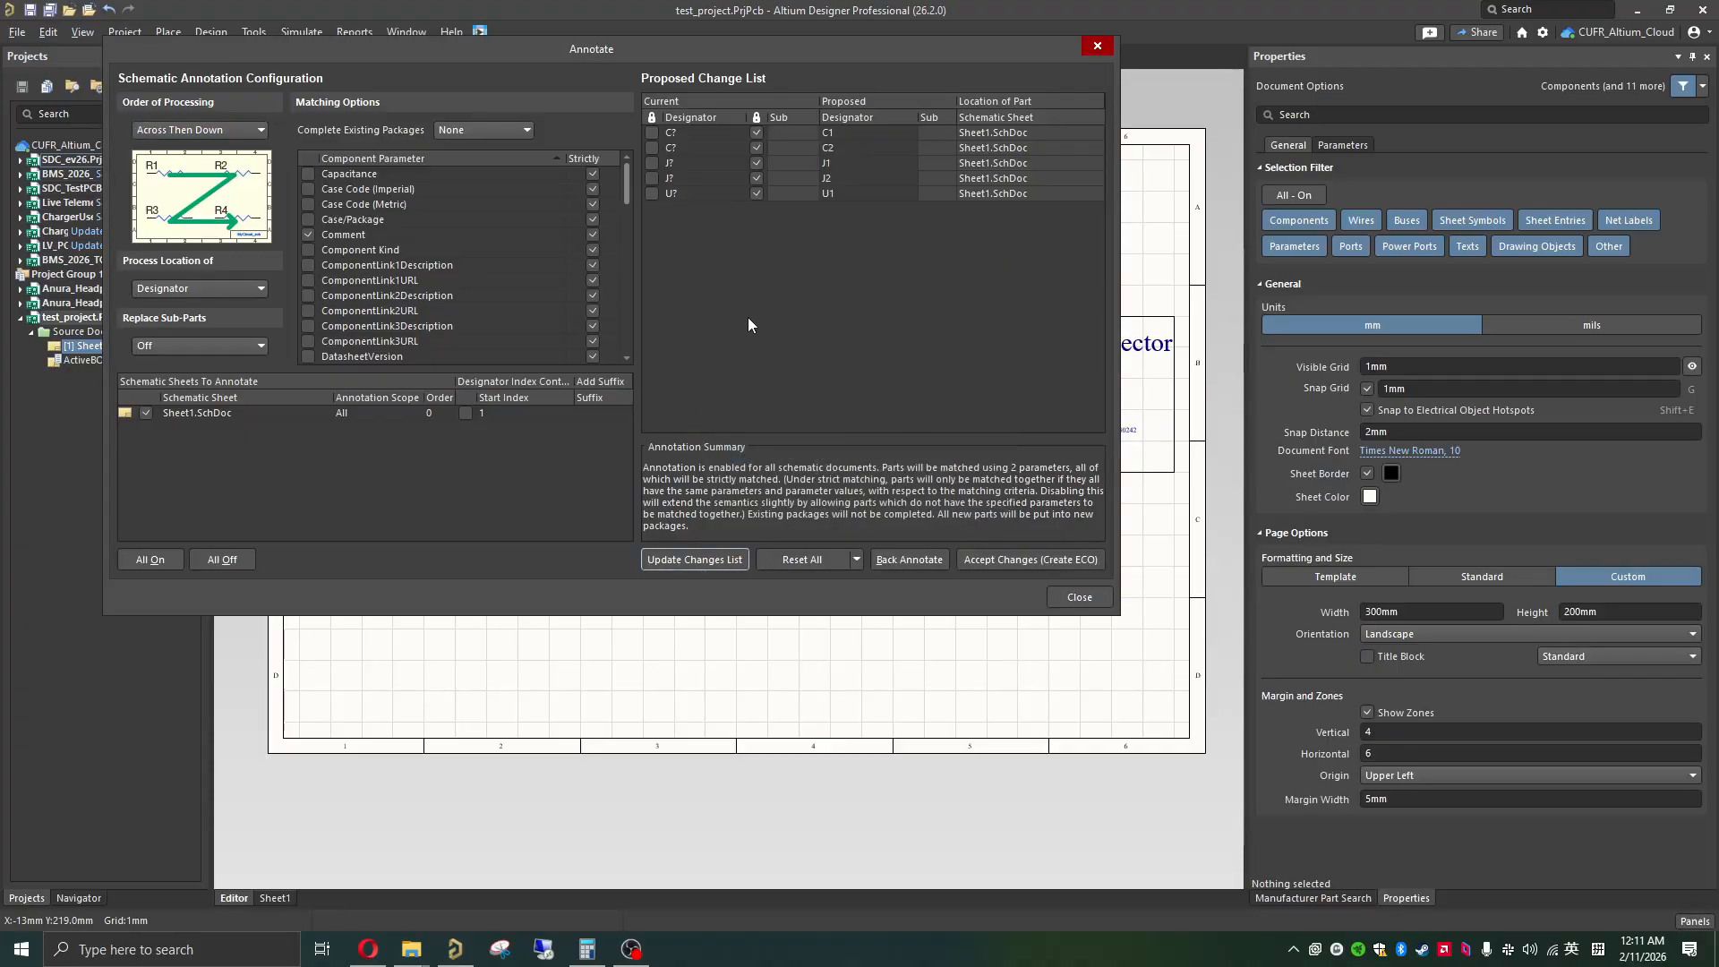
Step: Create an engineering change order from the proposed designators, validate and execute it, and finish the annotation
left_click(1028, 562)
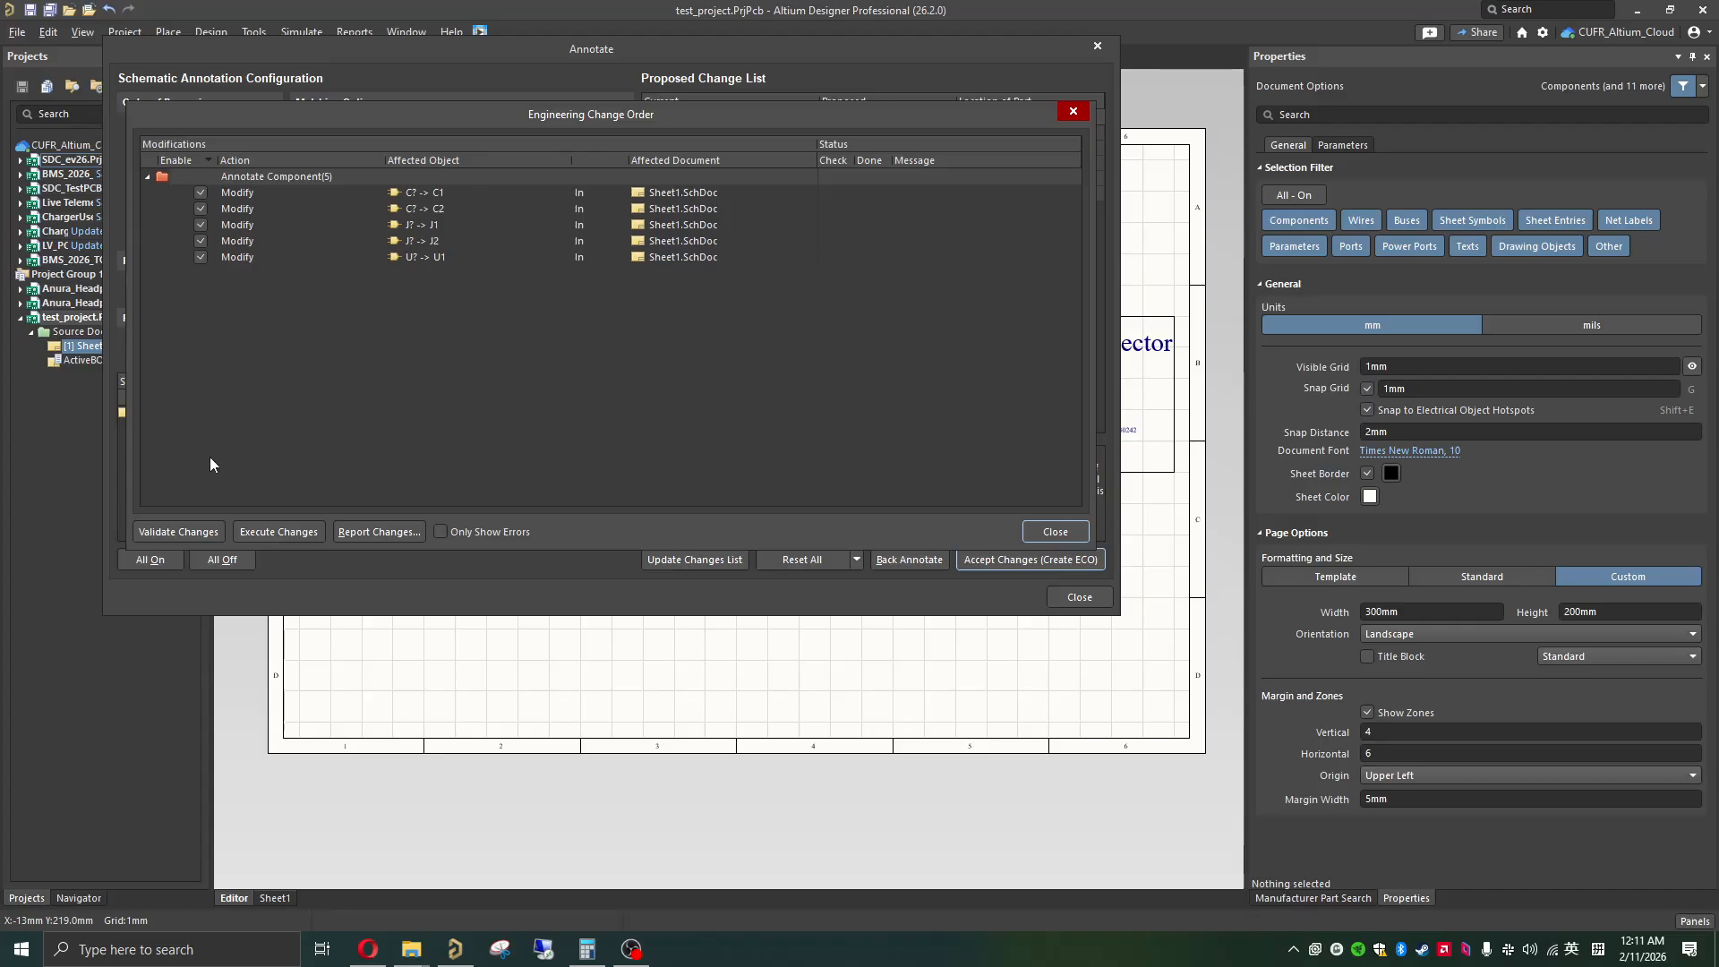
left_click(177, 532)
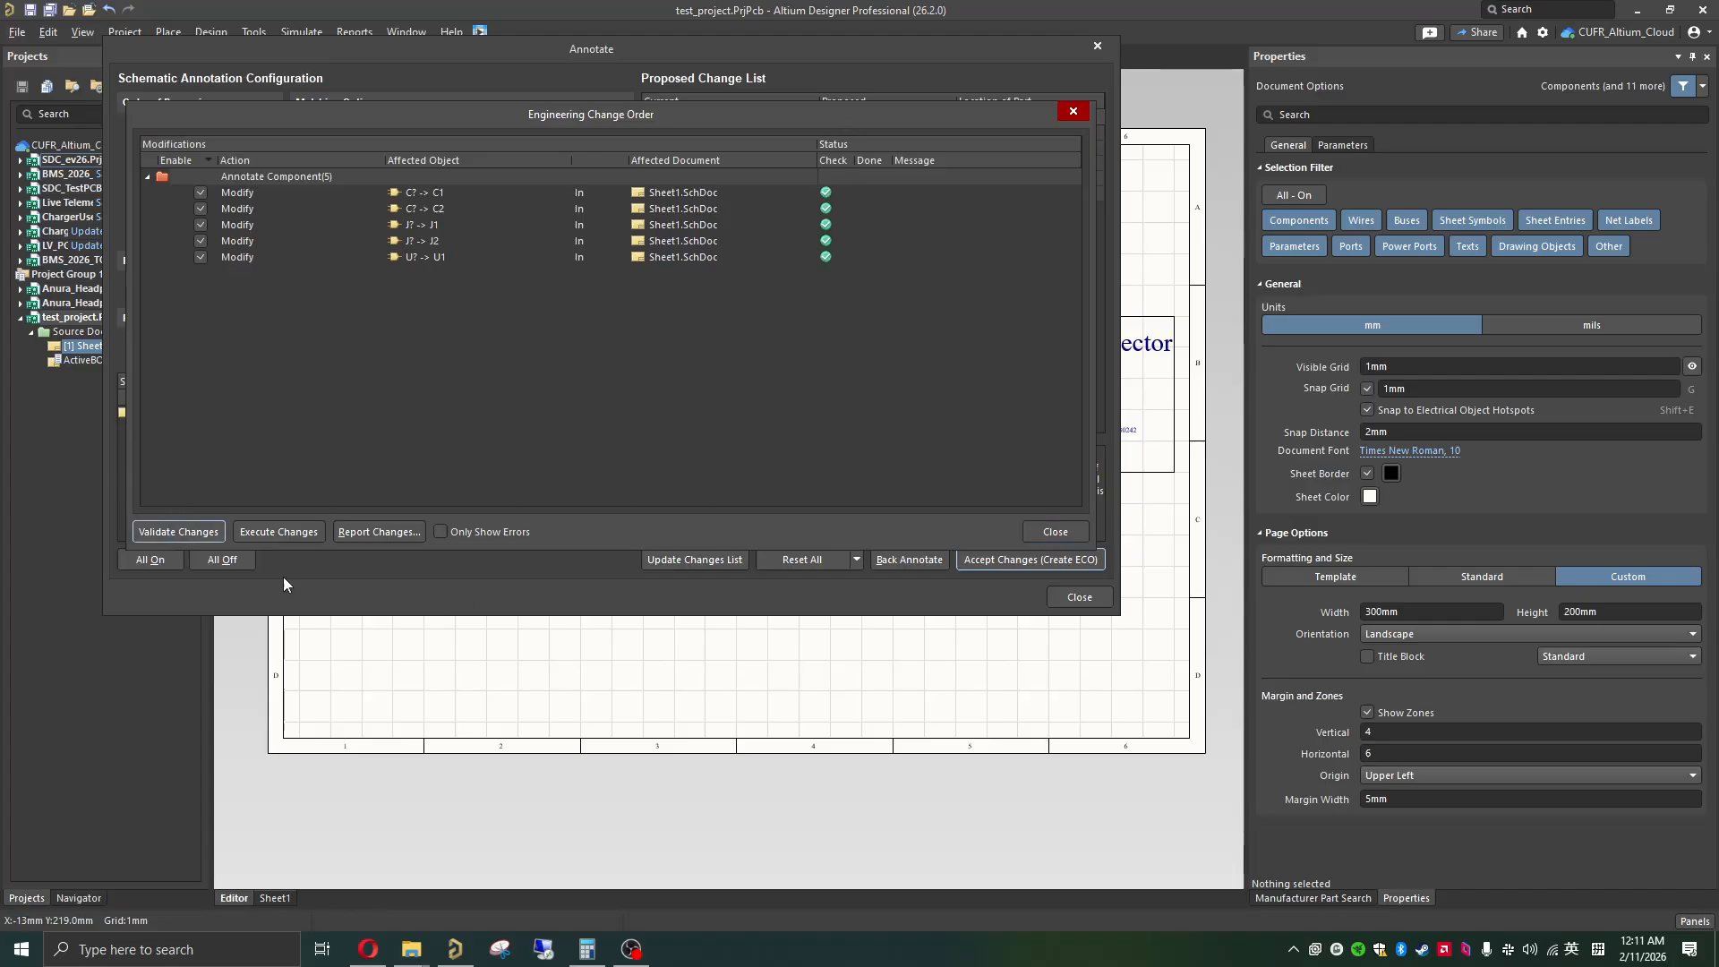
left_click(272, 530)
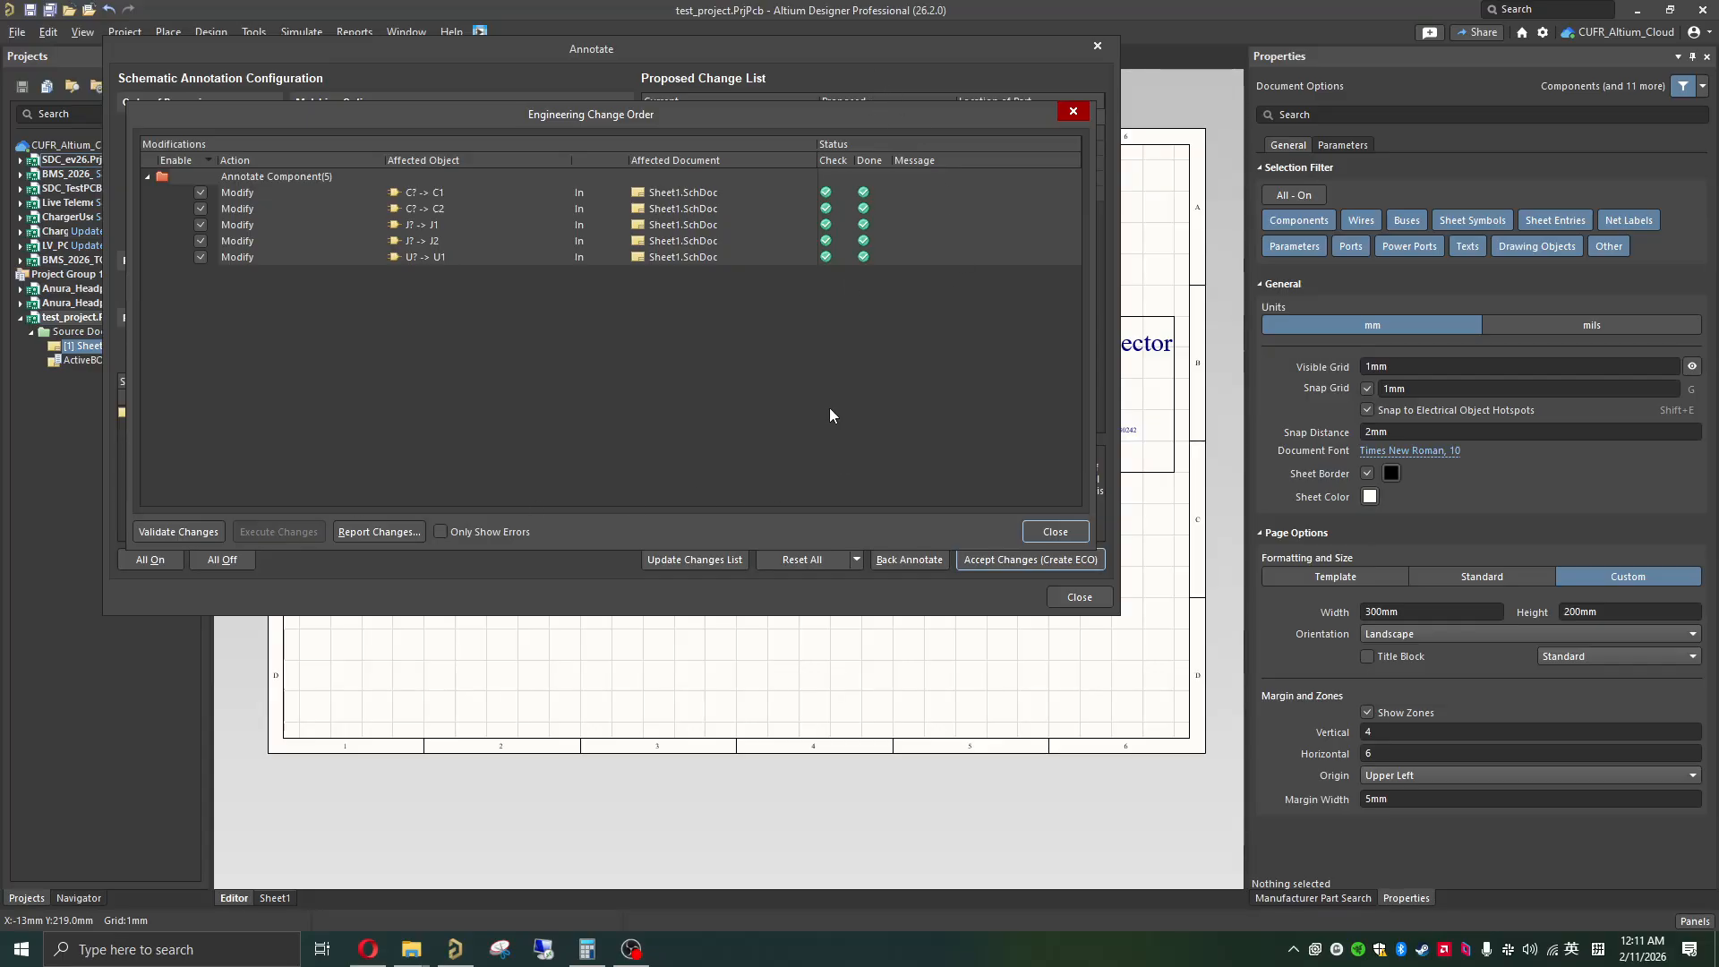
left_click(1045, 532)
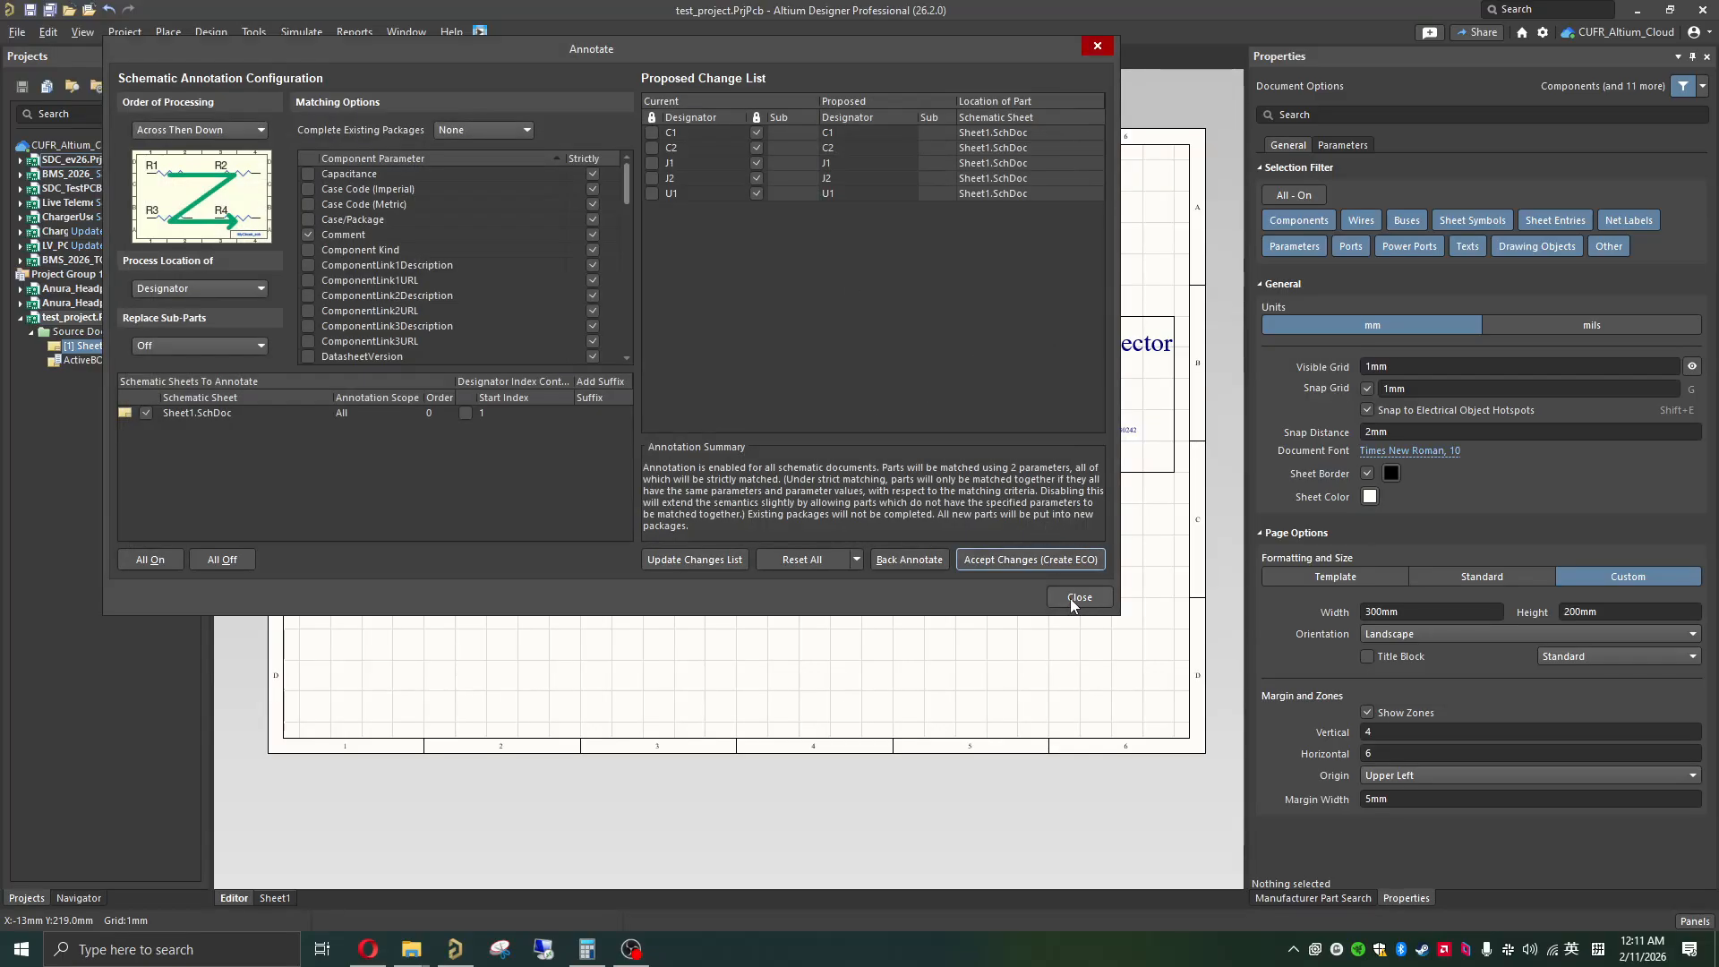
left_click(1072, 597)
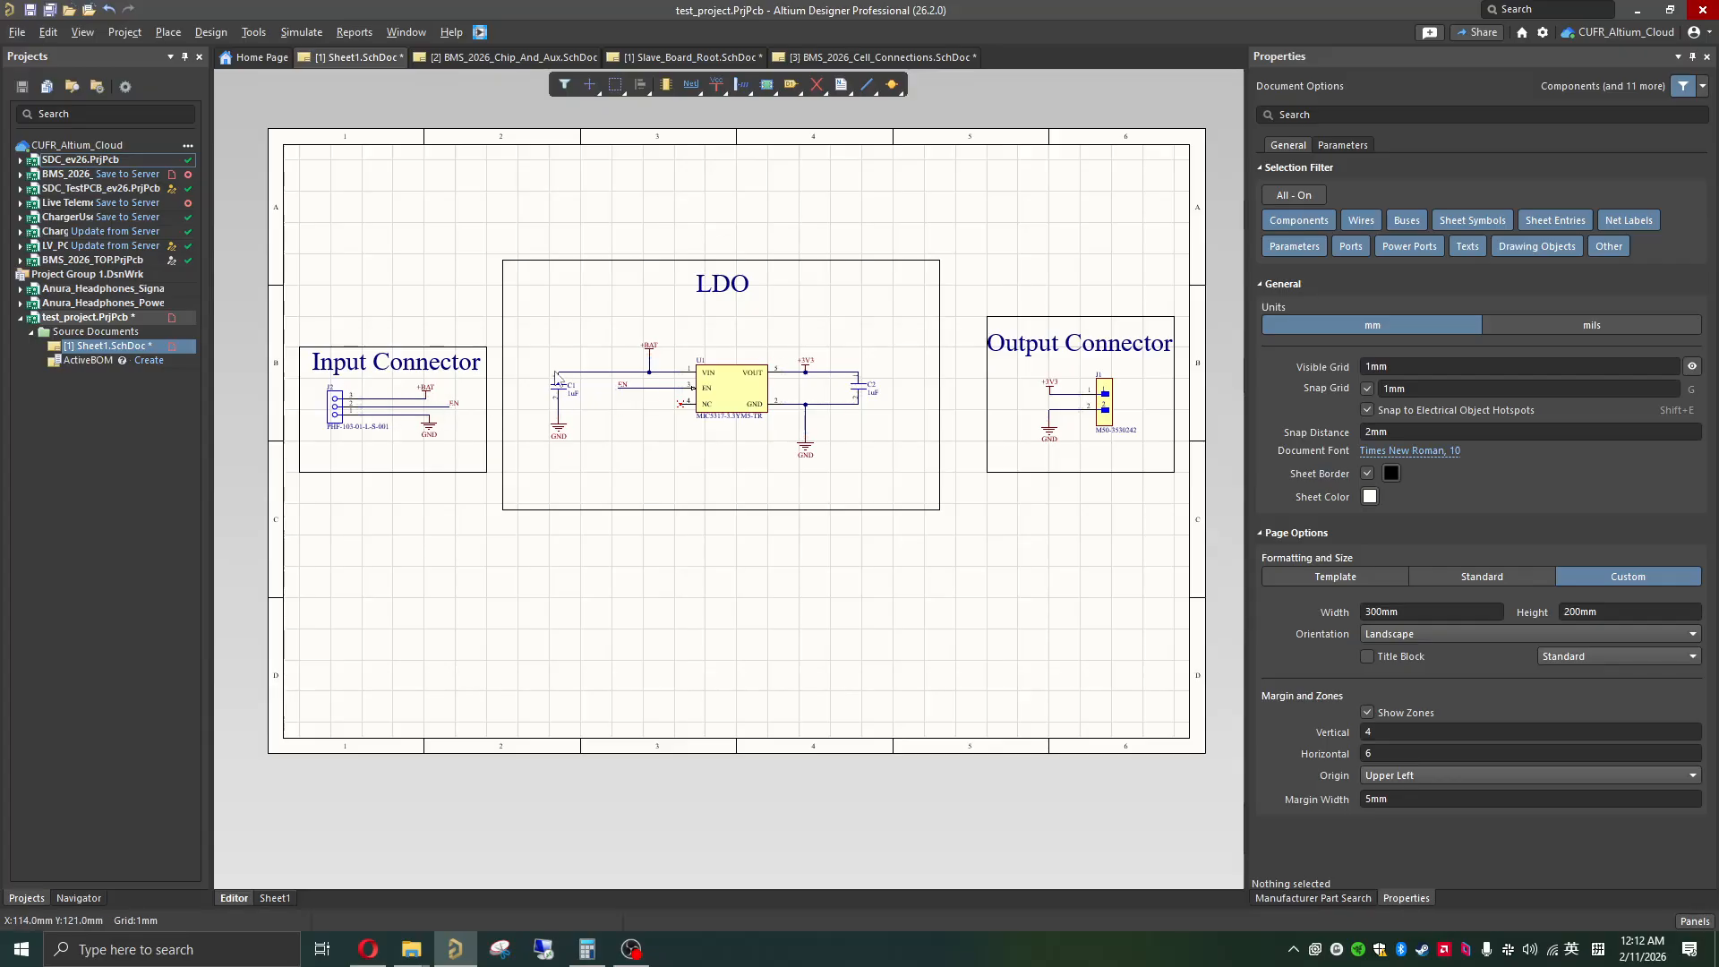
Step: Review the annotated designators in the Input Connector, LDO and Output Connector sections and save Sheet1
scroll(363, 418, "up", 2, "ctrl")
scroll(346, 421, "left", 2, "shift")
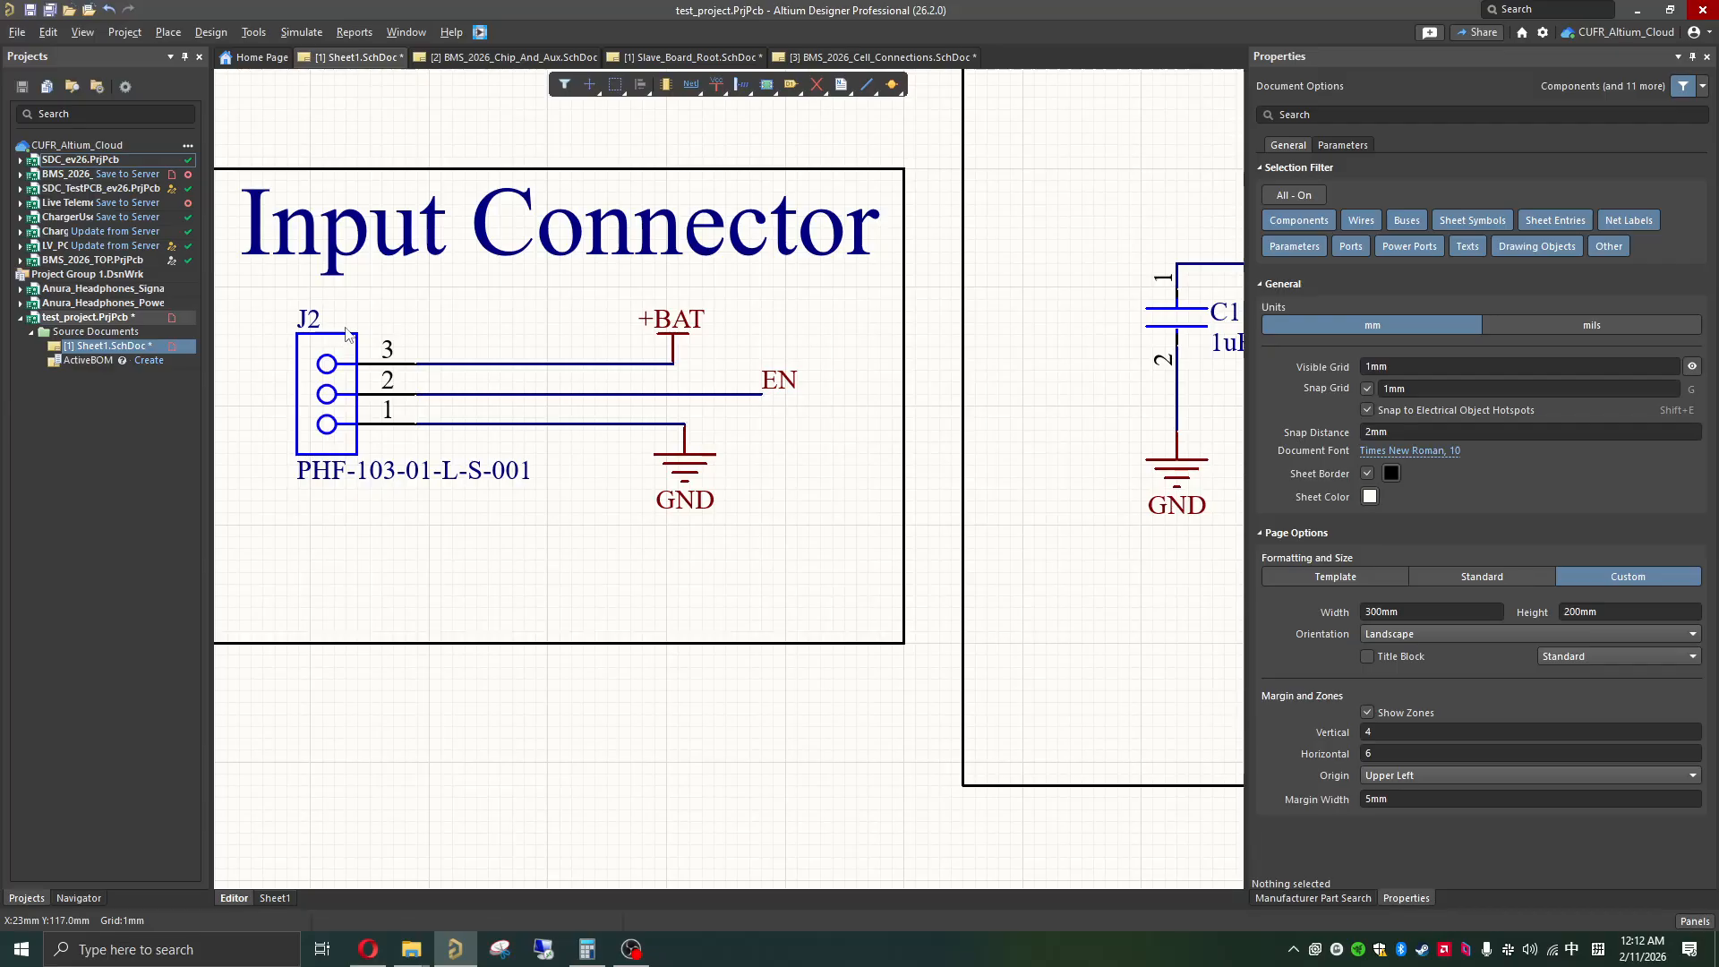
scroll(387, 423, "down", 5, "ctrl")
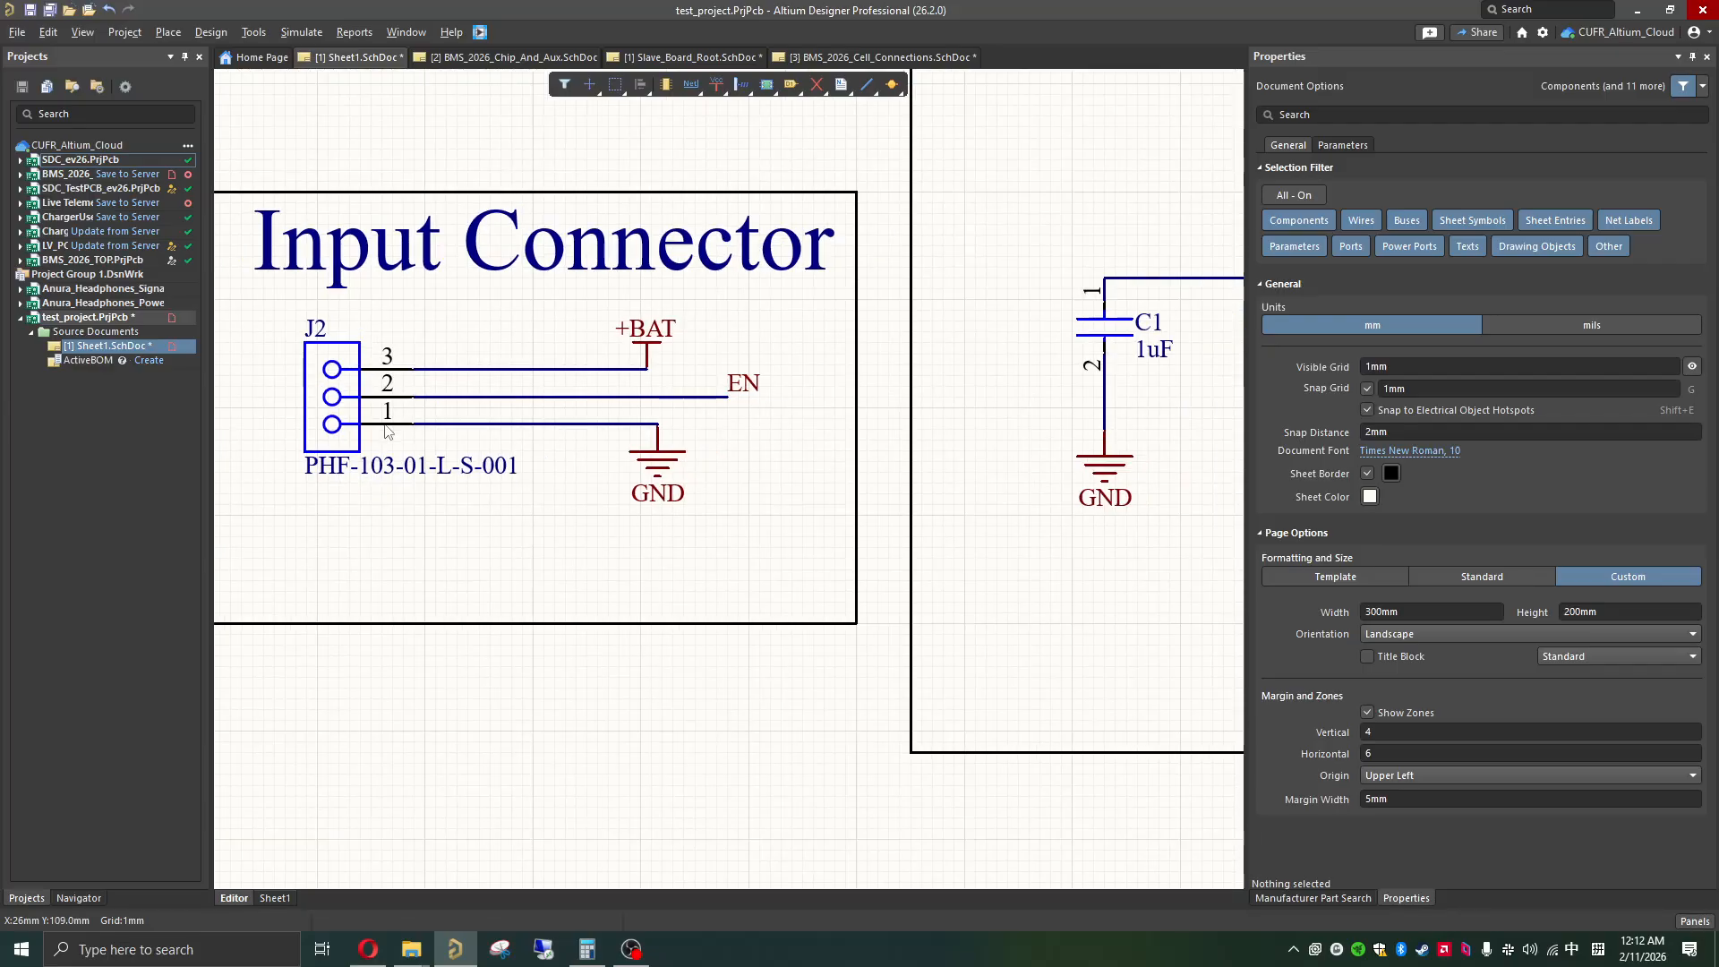
scroll(395, 427, "right", 2, "shift")
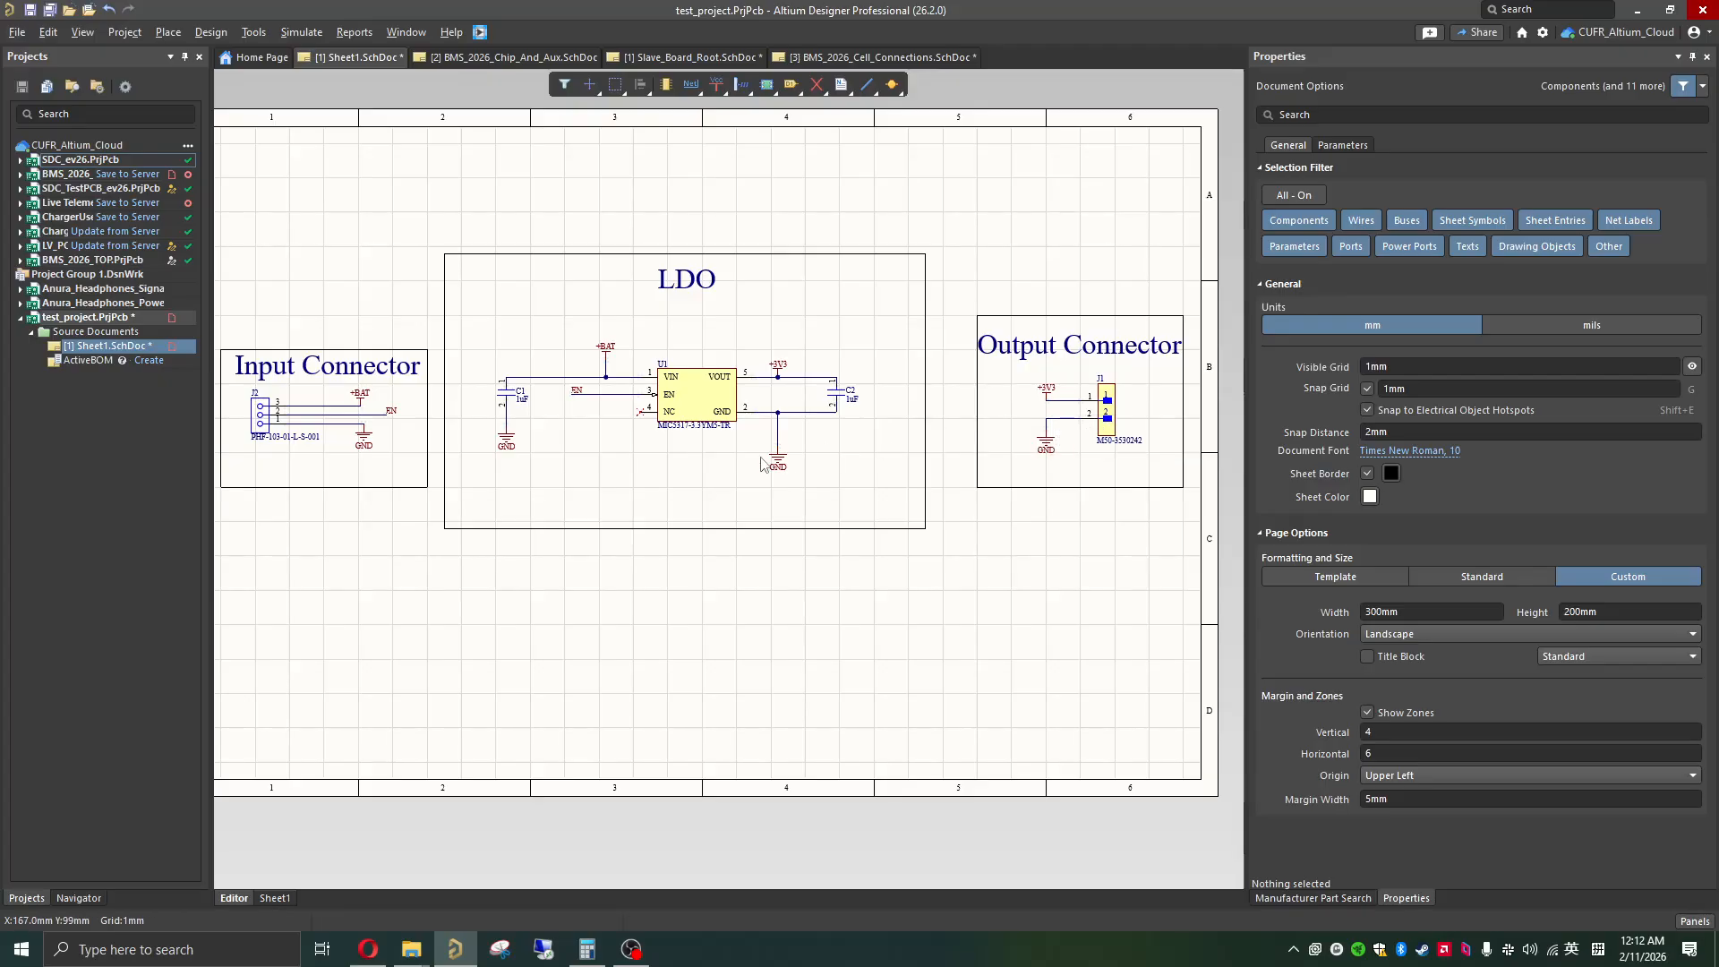
scroll(711, 492, "left", 1, "shift")
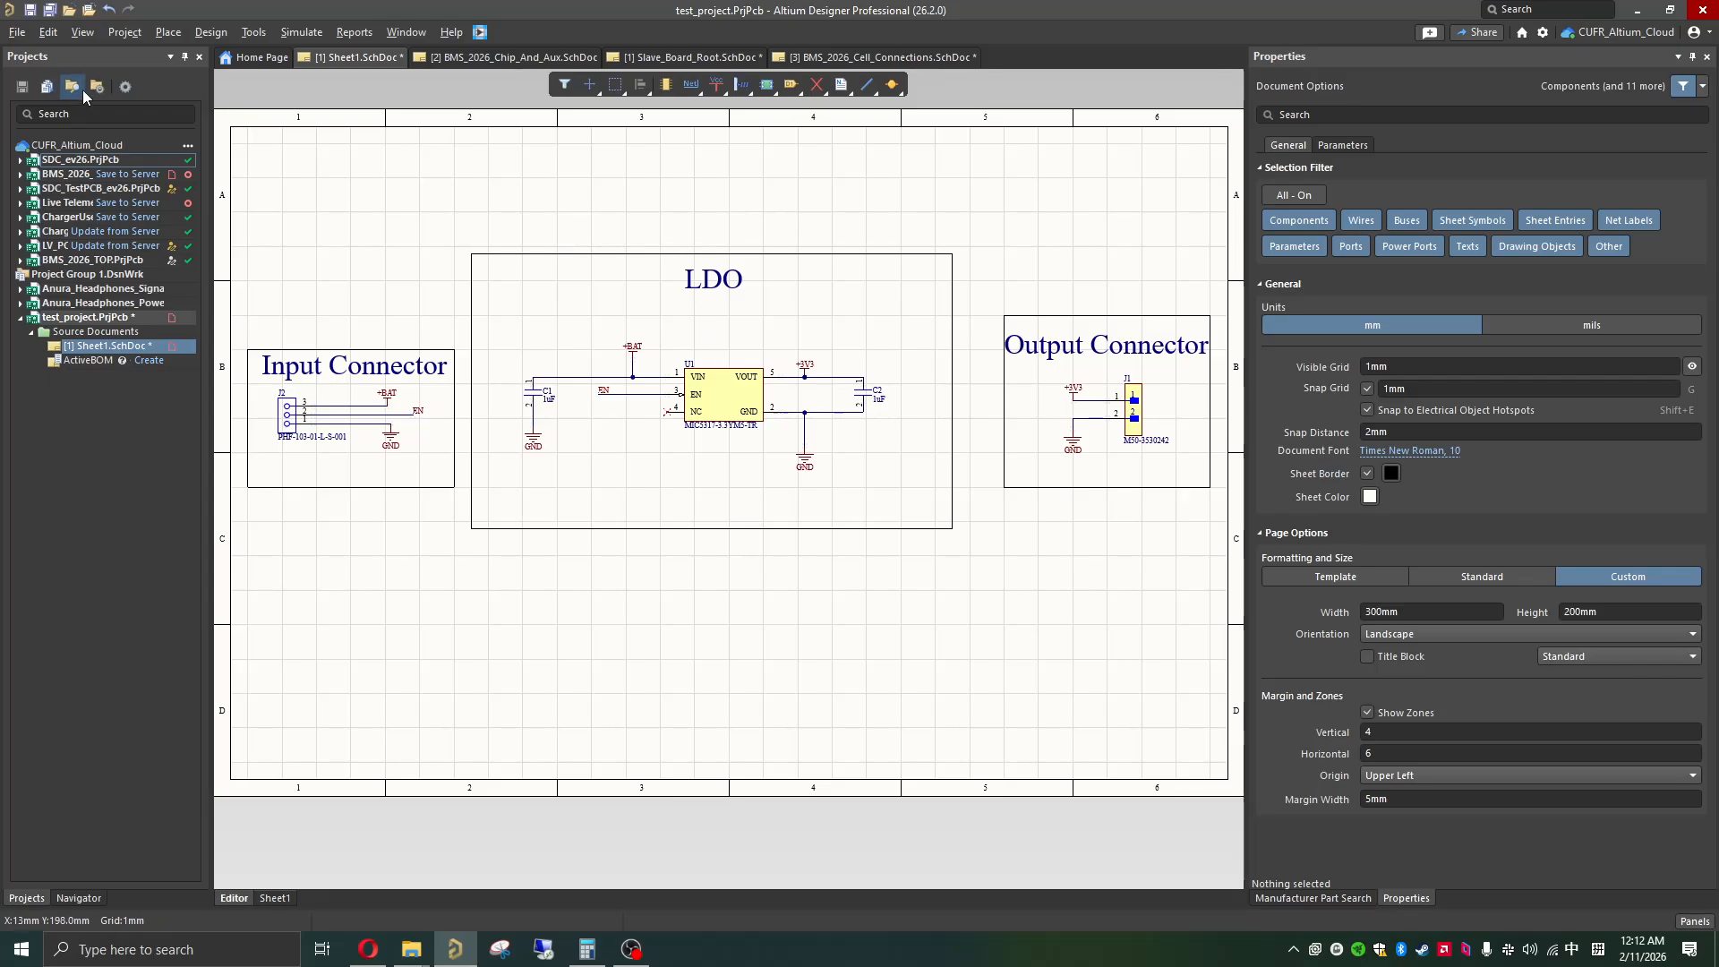
left_click(32, 13)
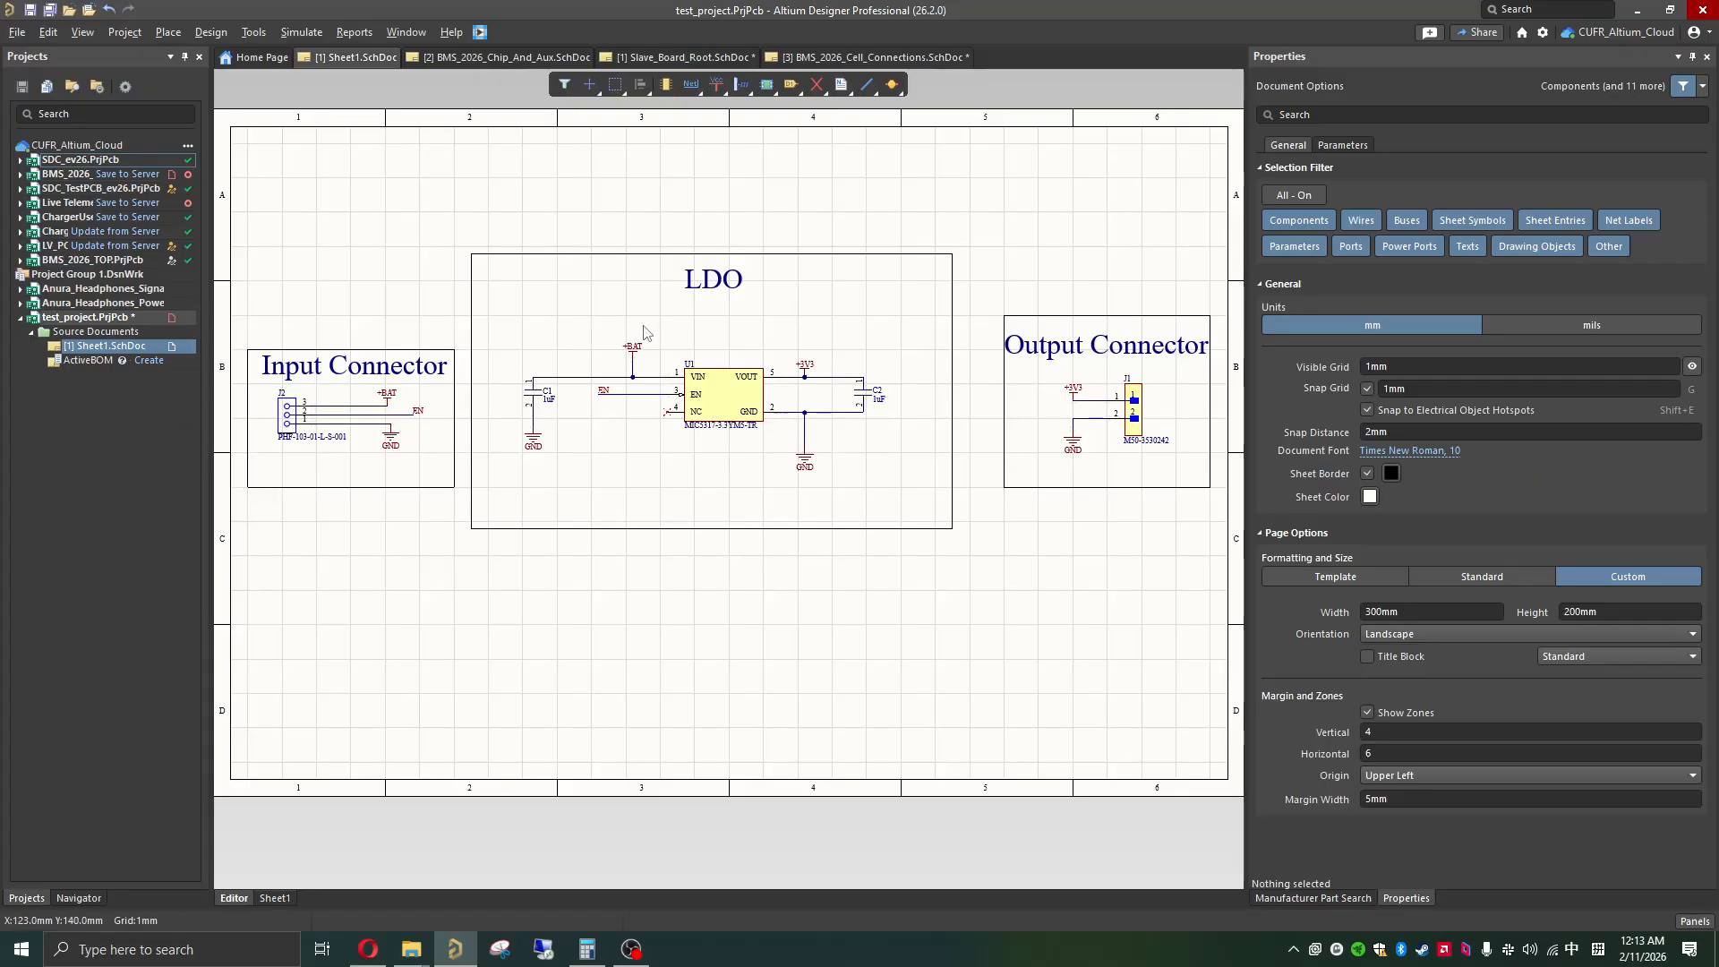
Step: Select the regulator, hide the Properties panel and add a new PCB document to test_project
left_click(721, 391)
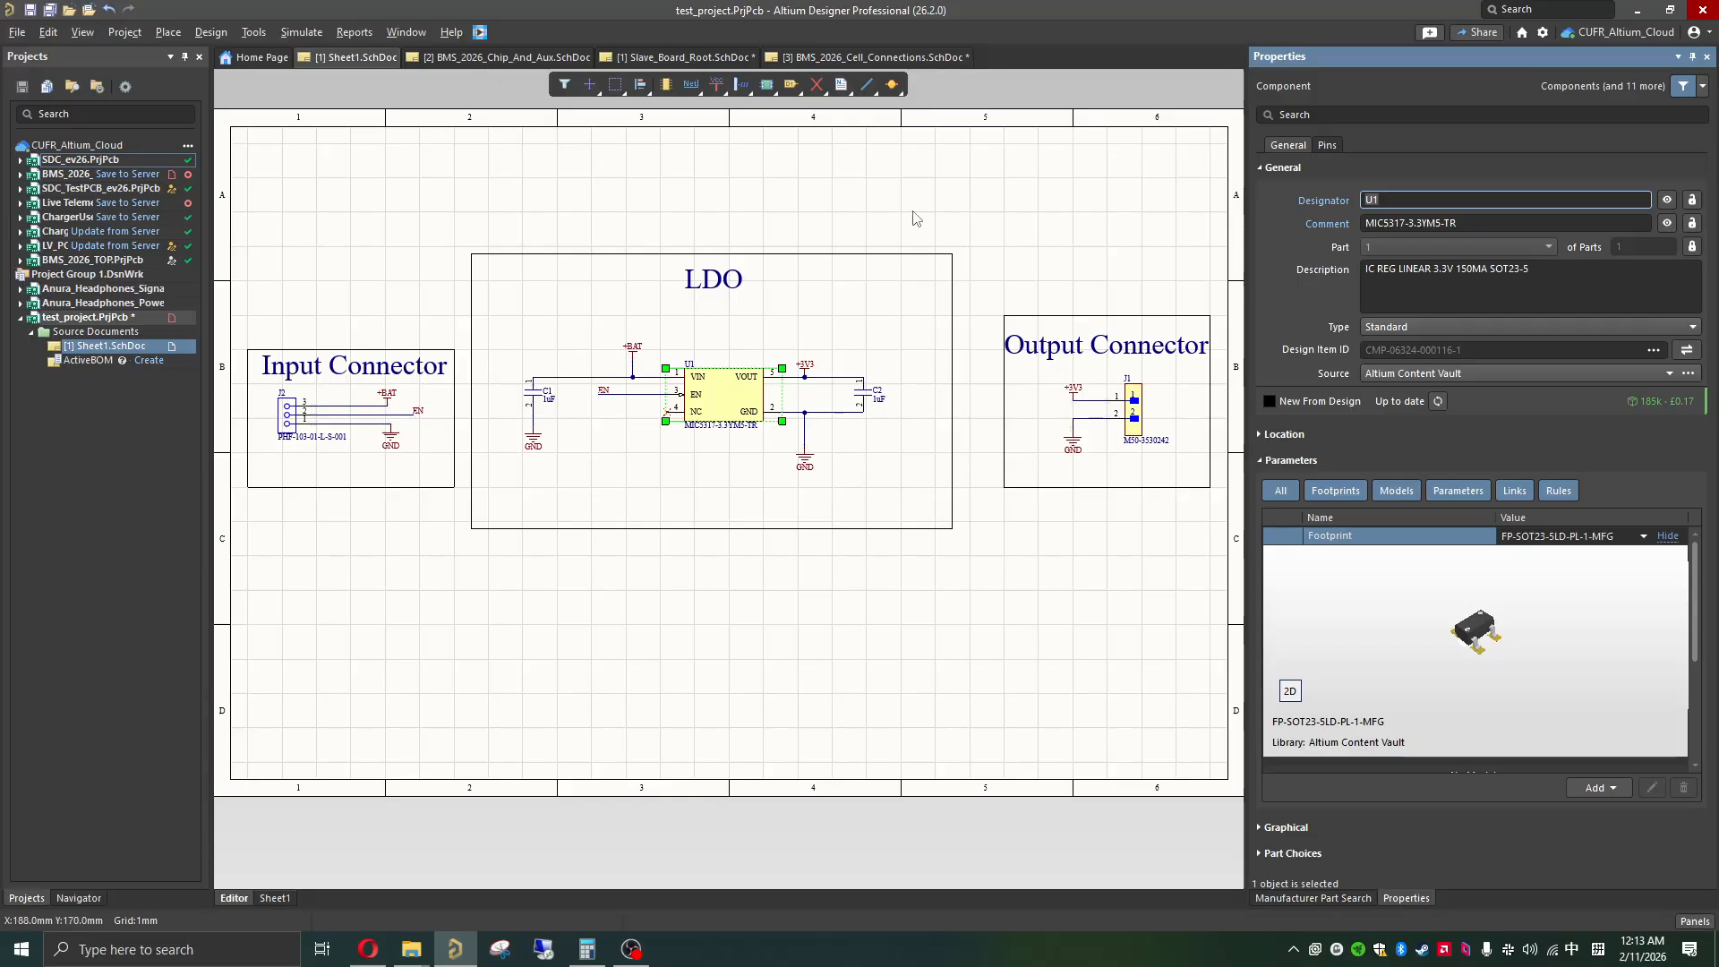
left_click(1707, 59)
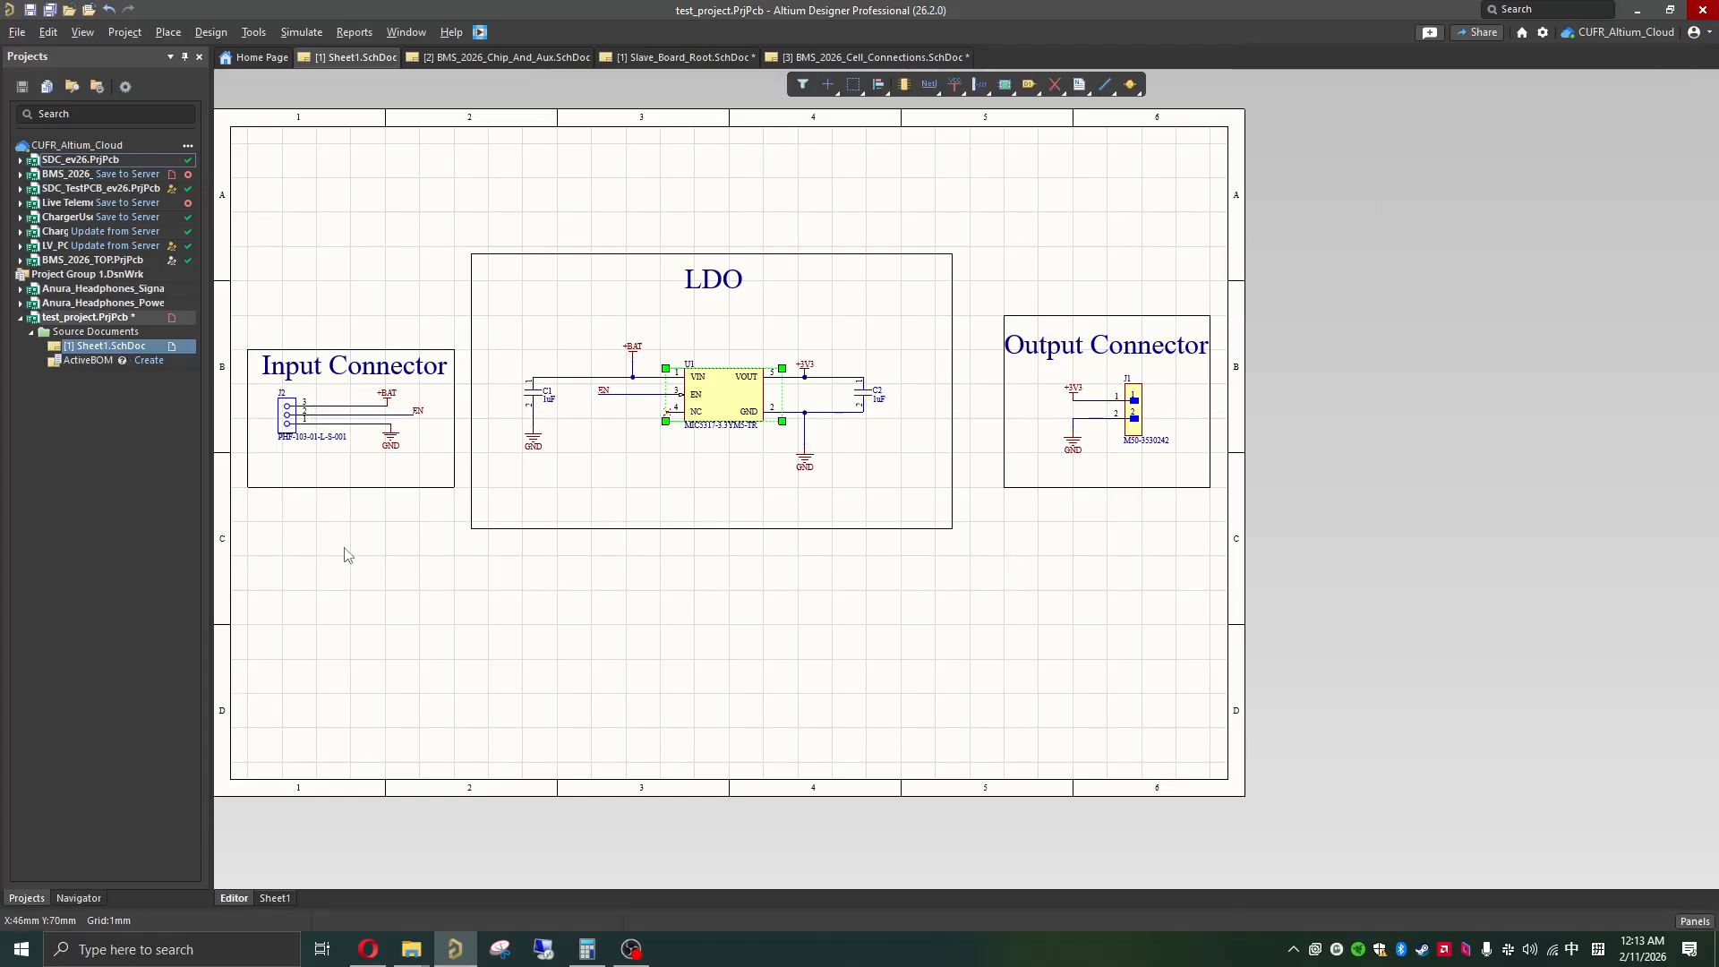
left_click(17, 34)
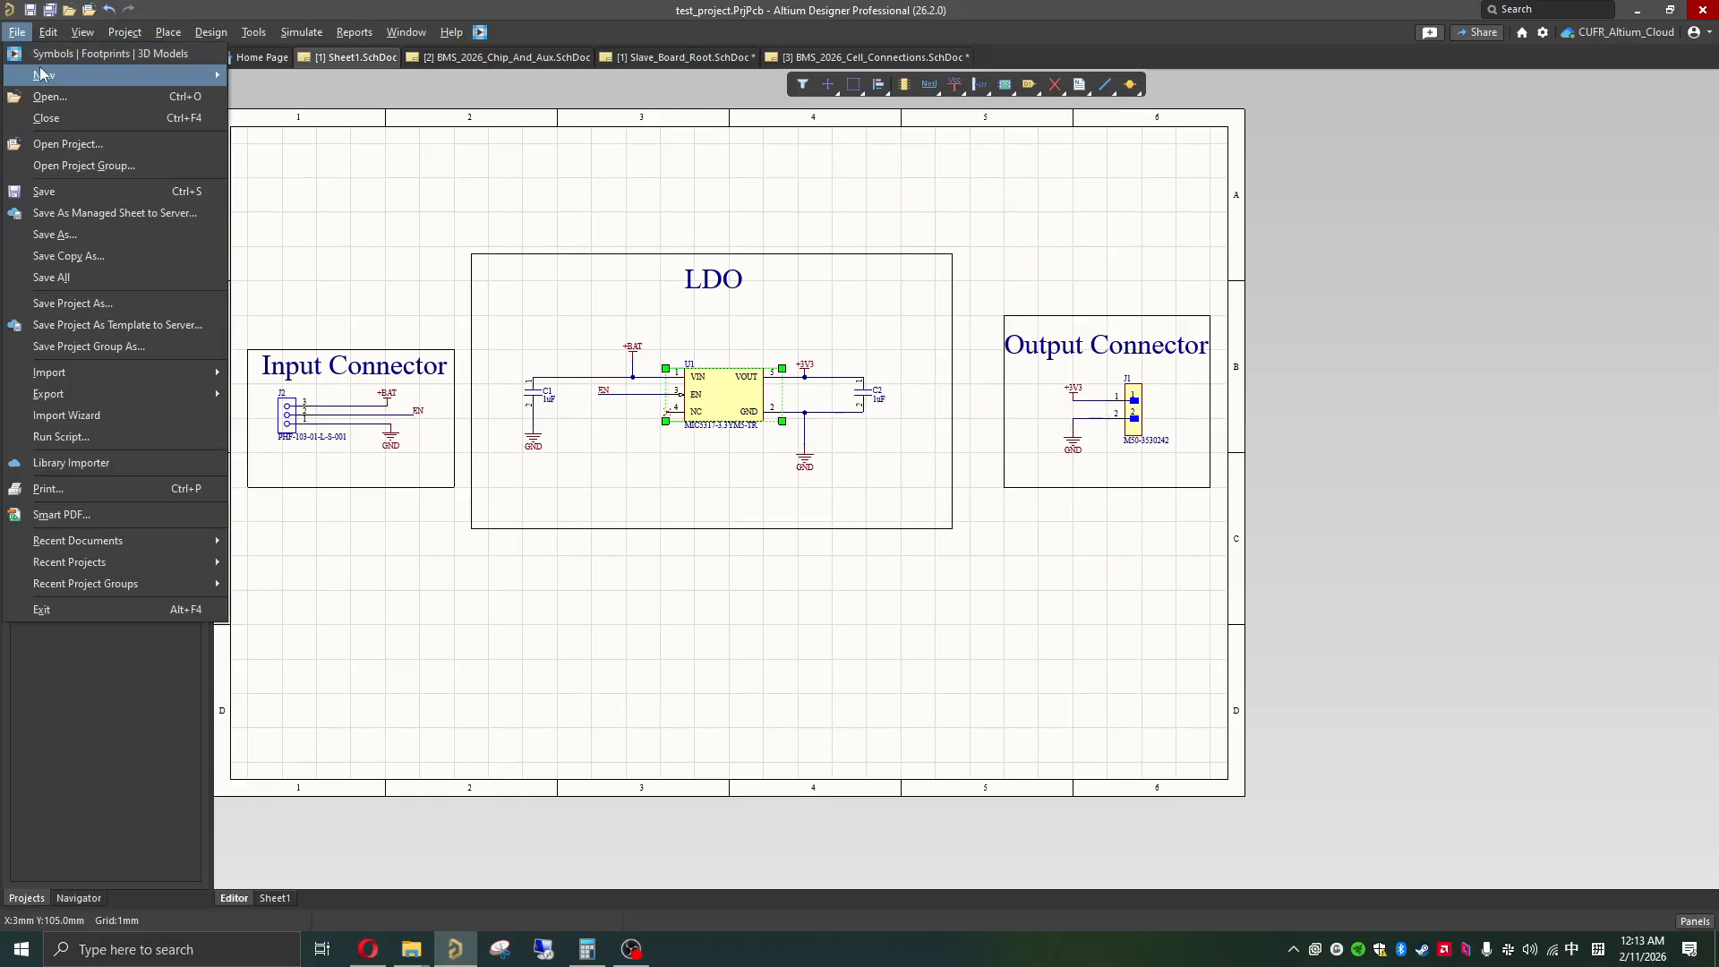
mouse_move(40, 74)
left_click(283, 122)
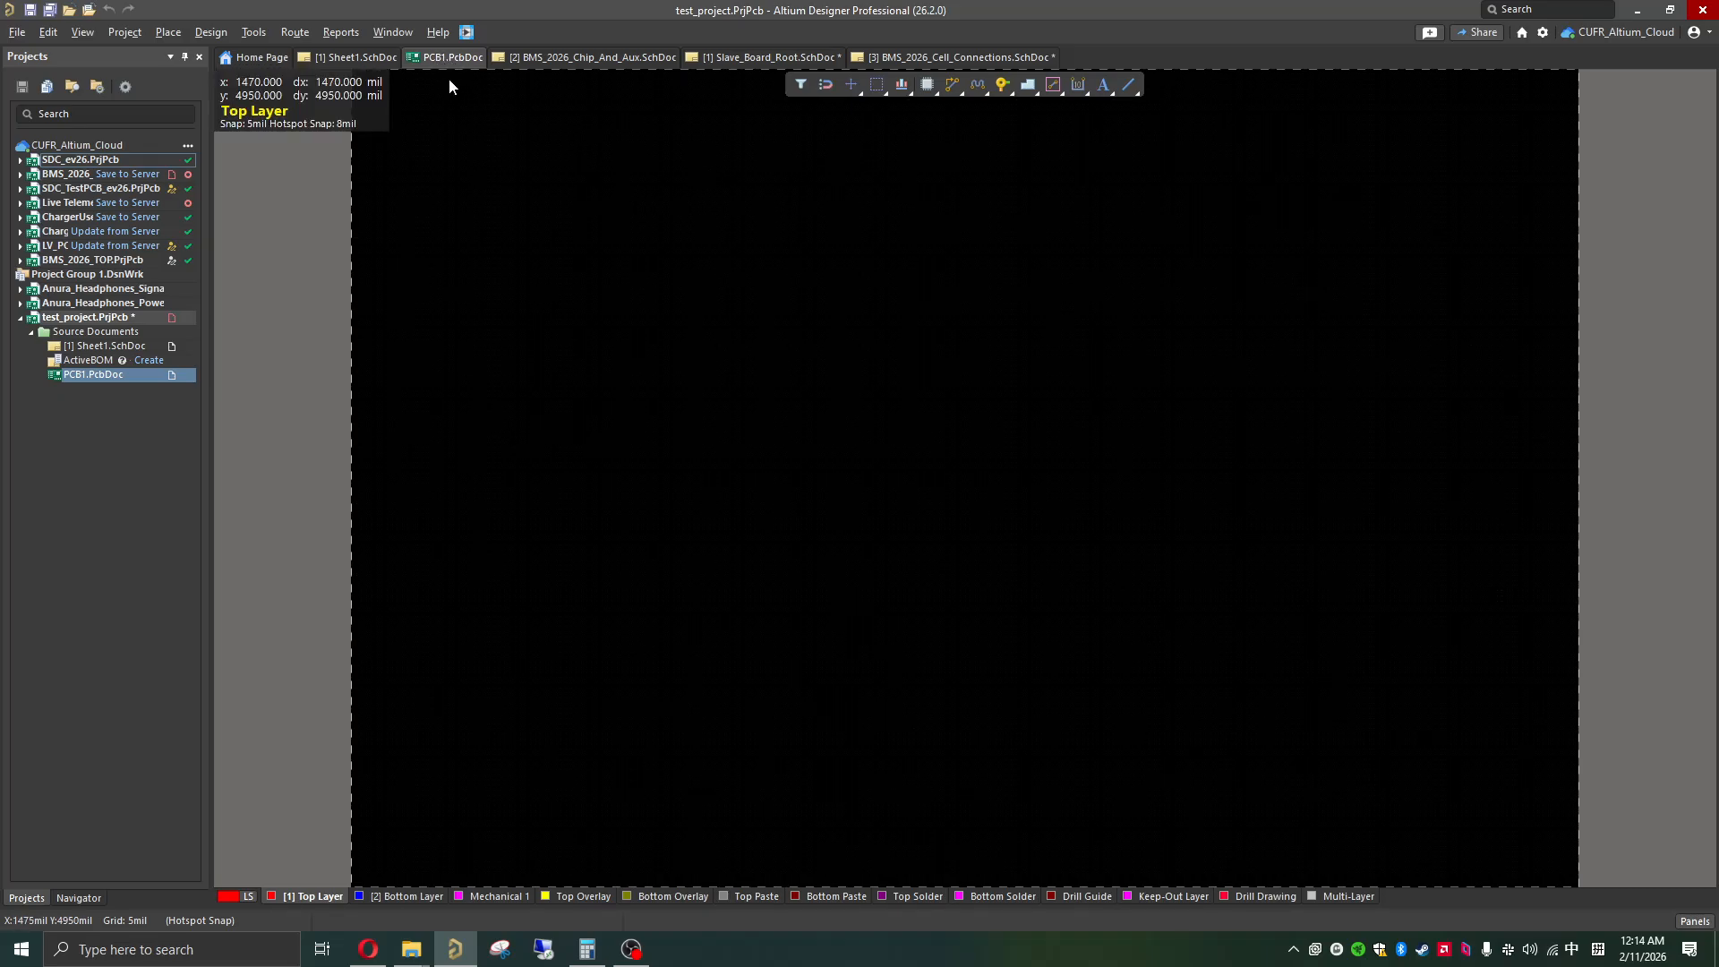
Step: Open the PCB Rules and Constraints Editor for the new board
left_click(255, 34)
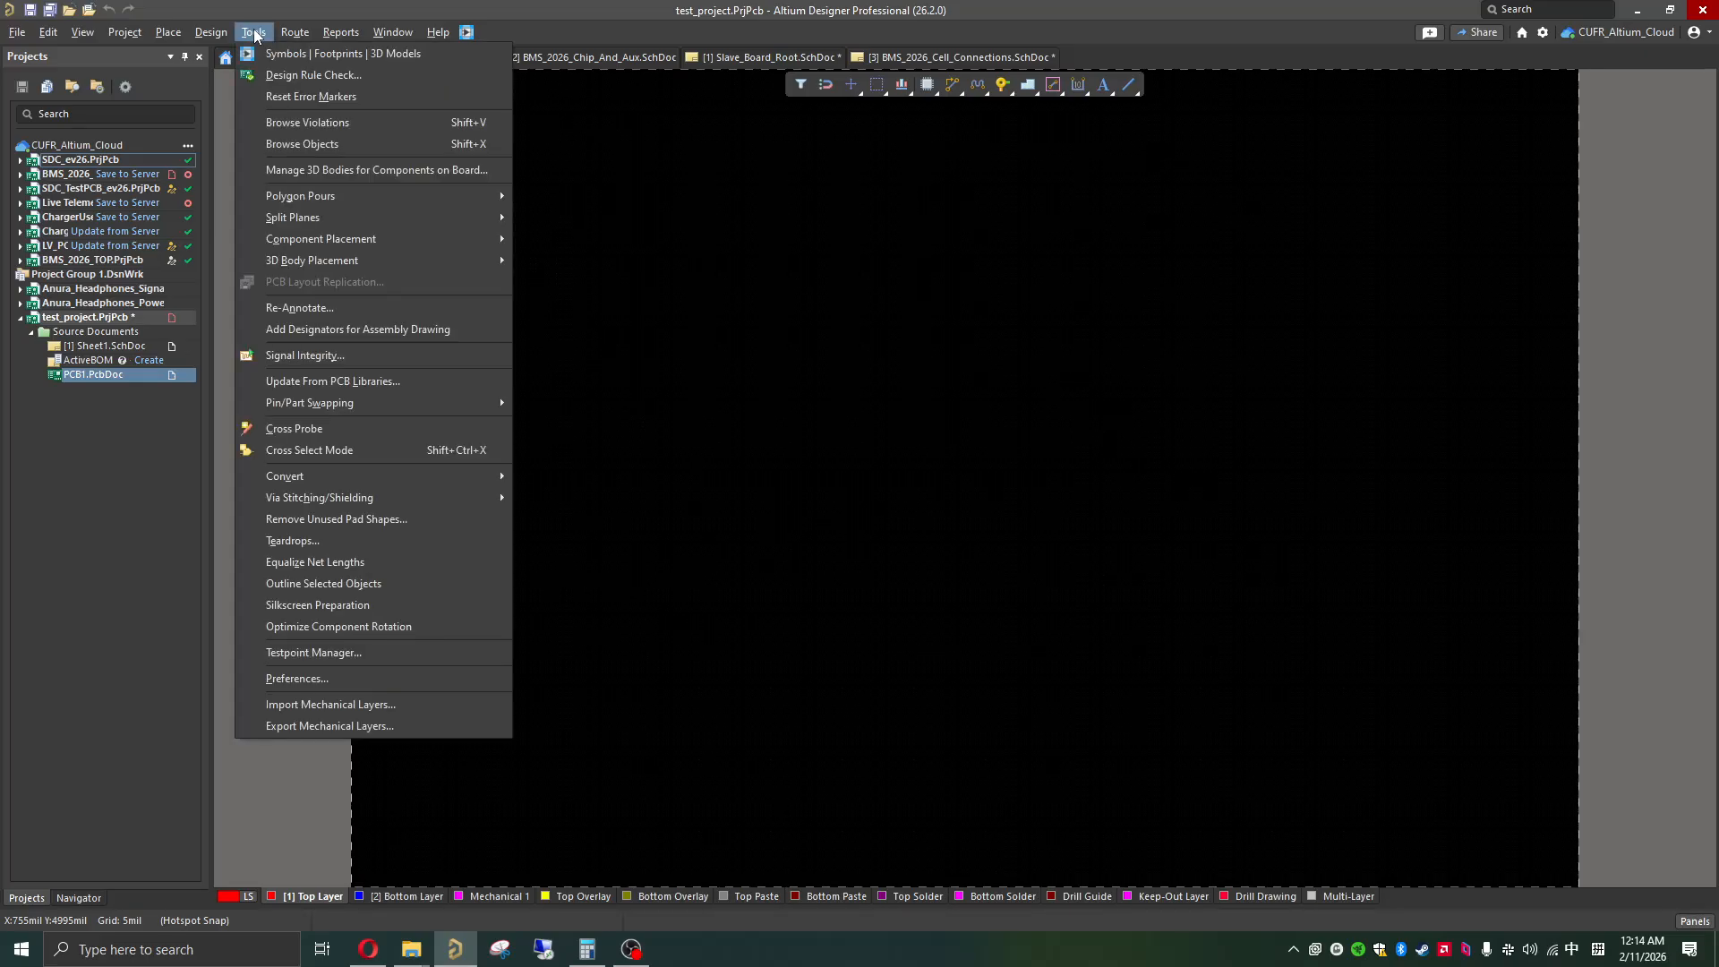
mouse_move(223, 34)
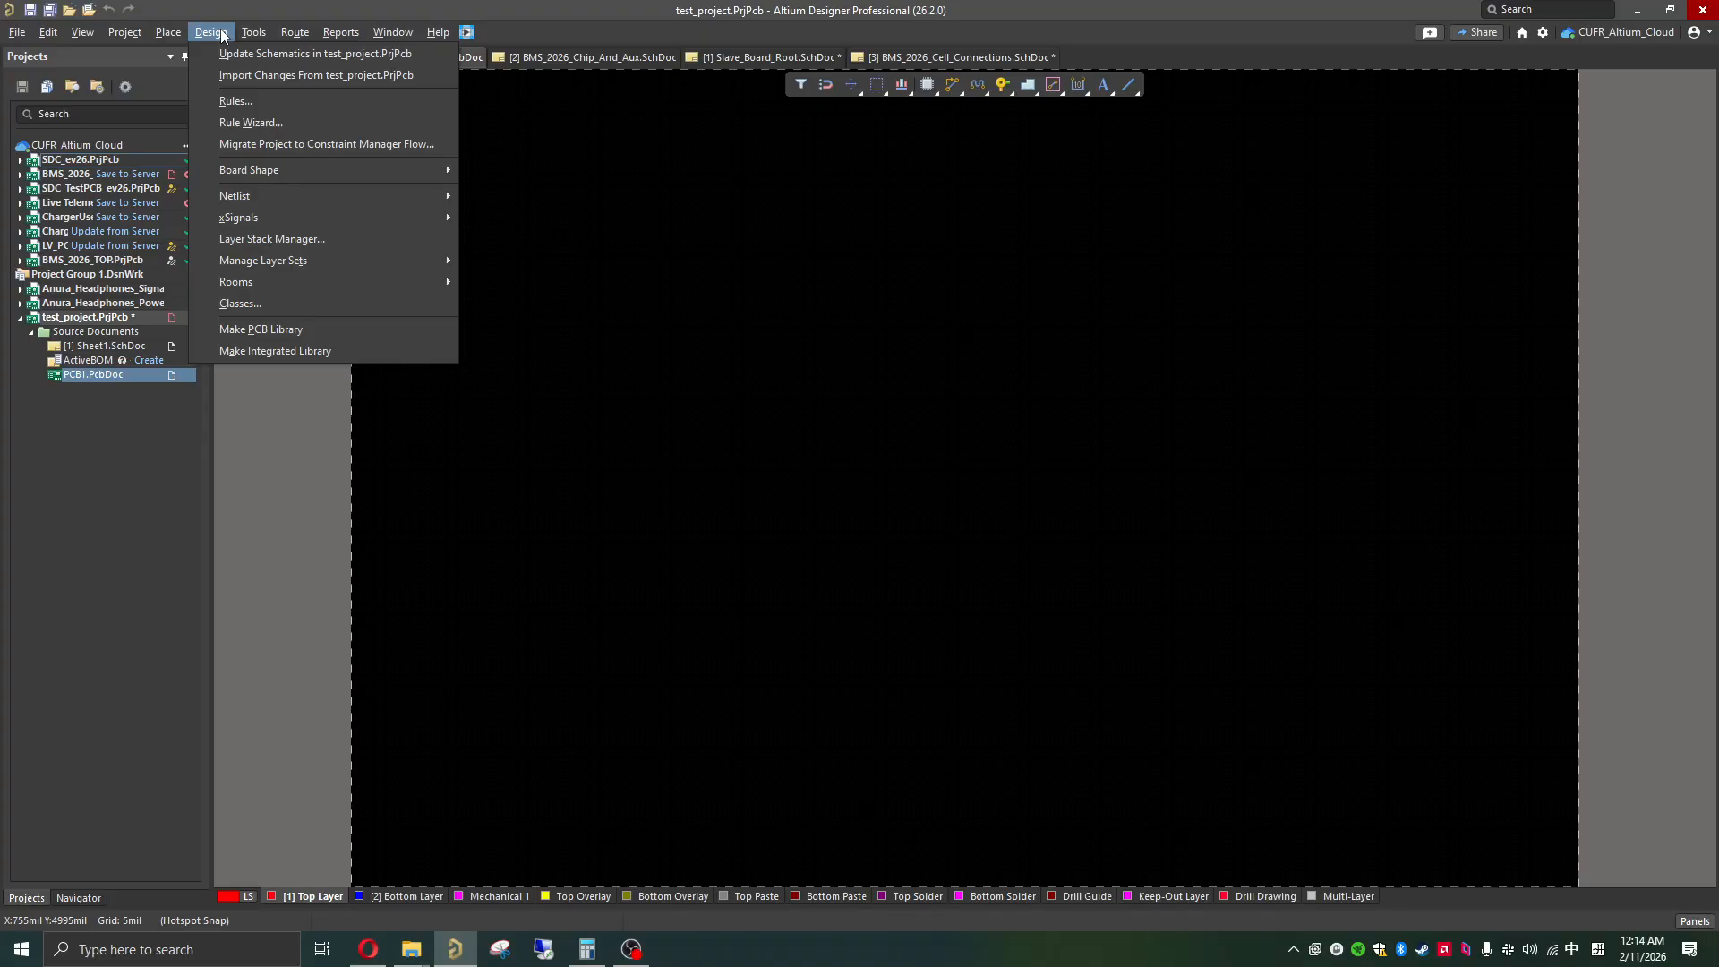
left_click(247, 100)
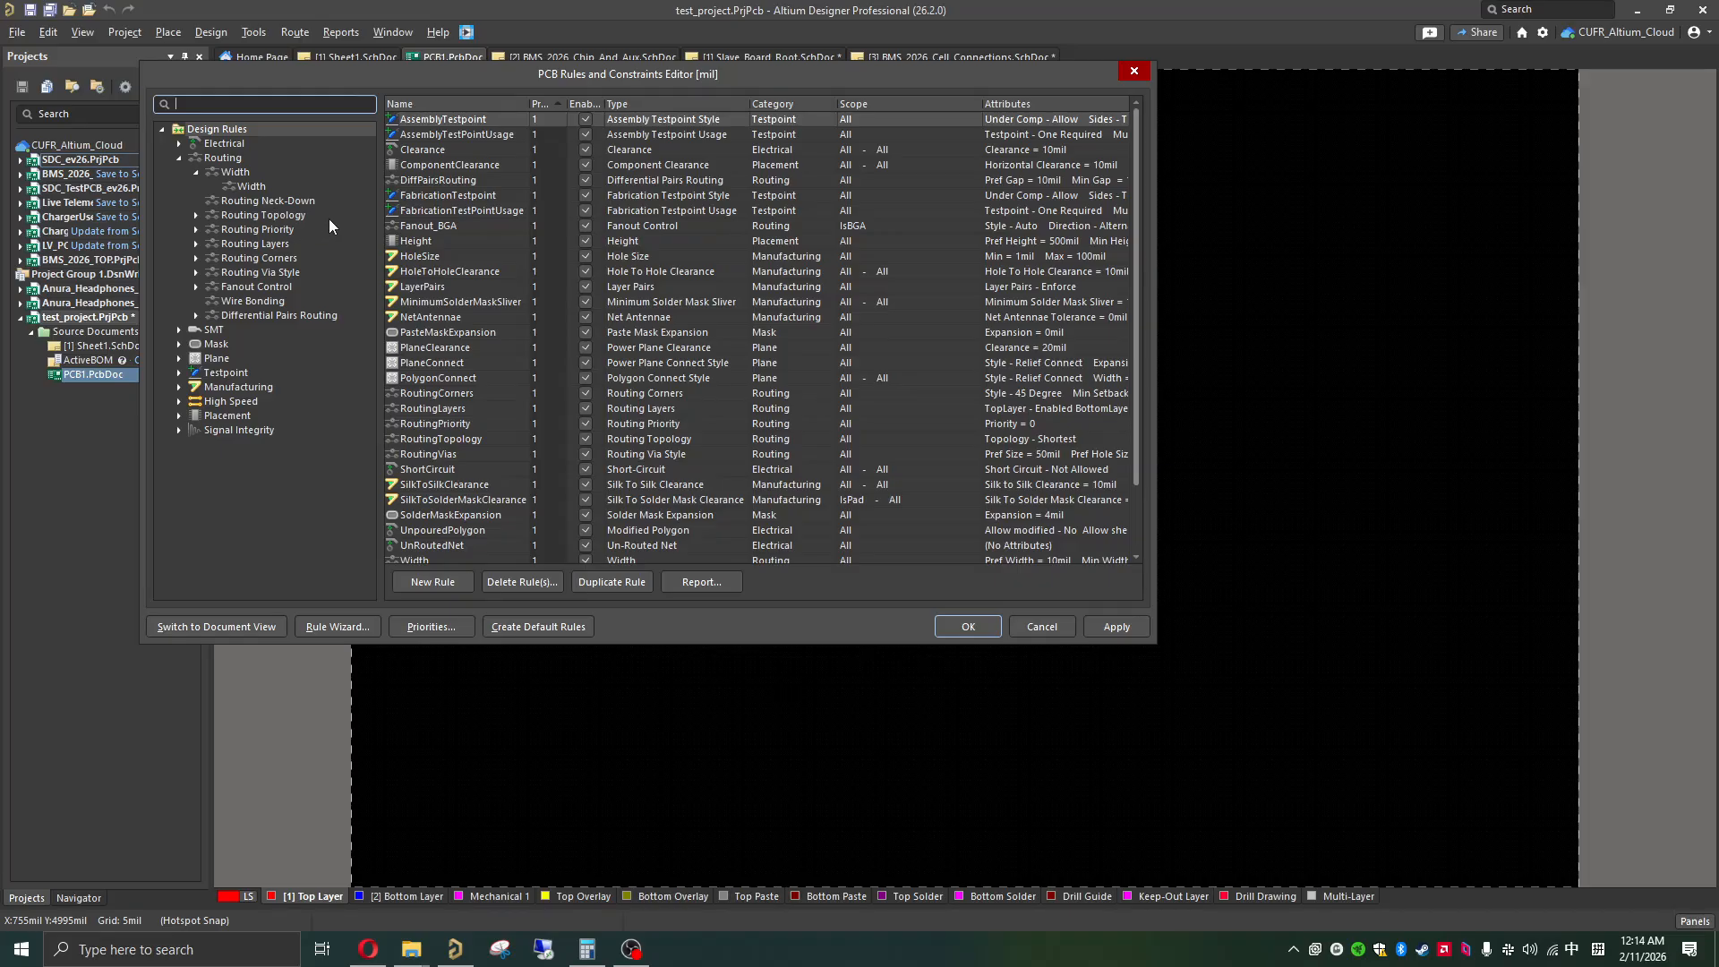
Step: Switch to the browser to view JLCPCB's help article on Altium rule and stackup files, and return to Altium Designer
left_click(368, 949)
left_click(174, 17)
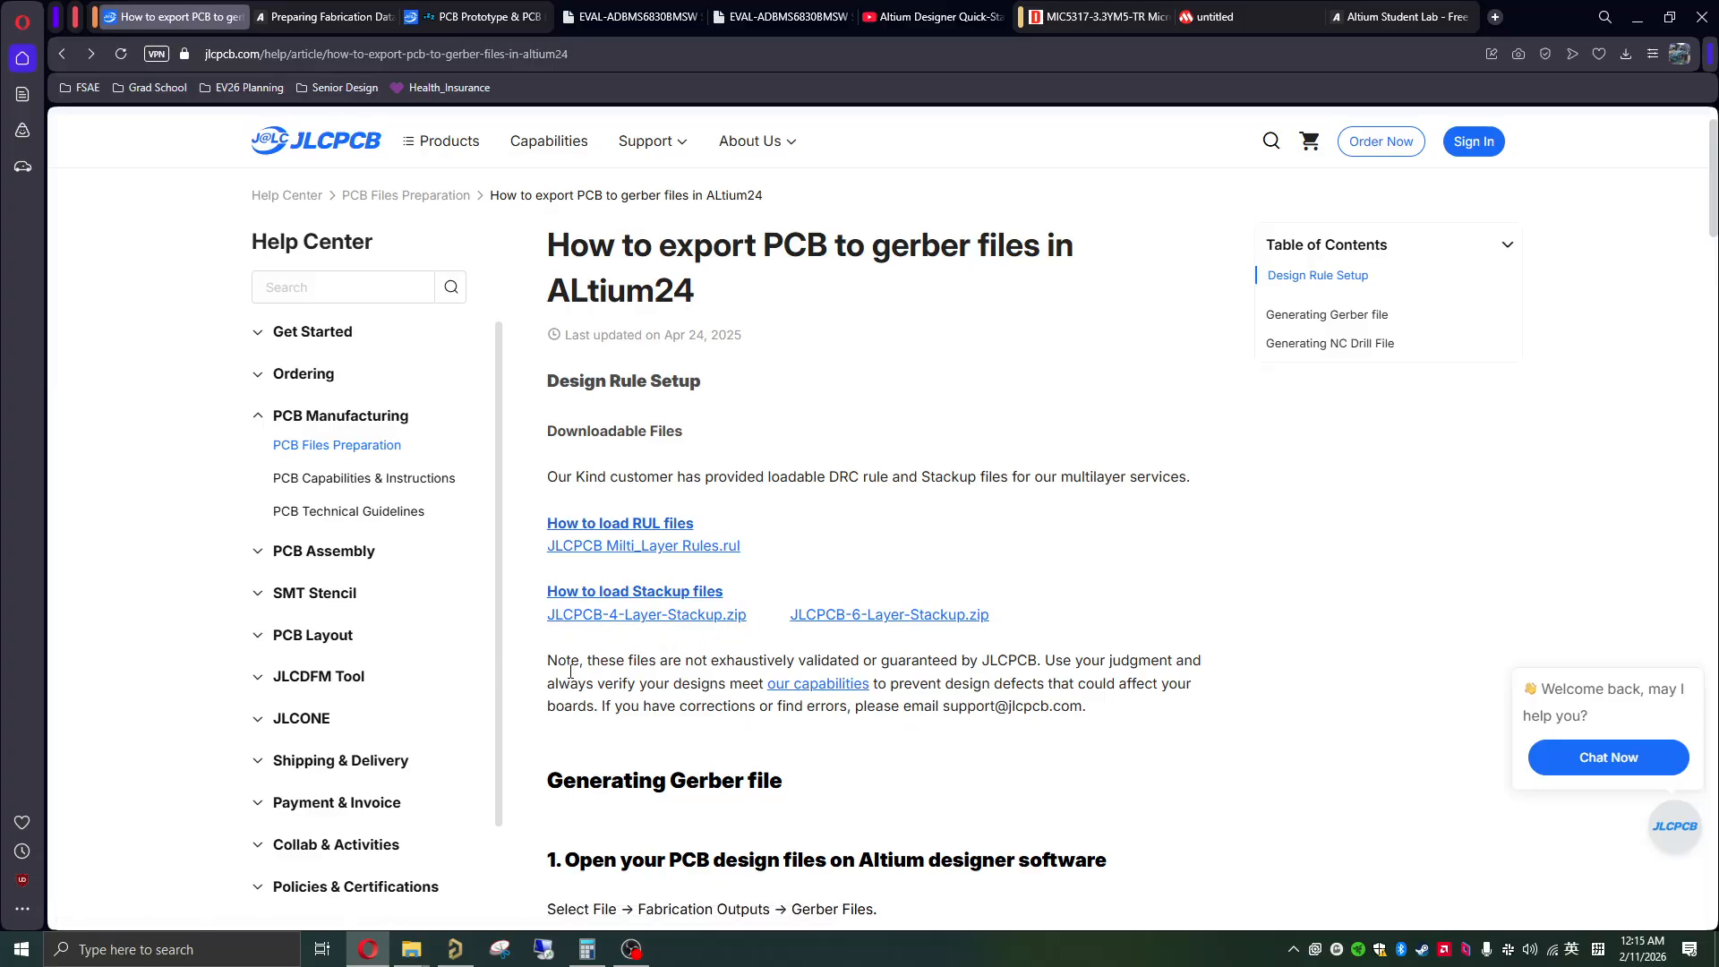
left_click(460, 949)
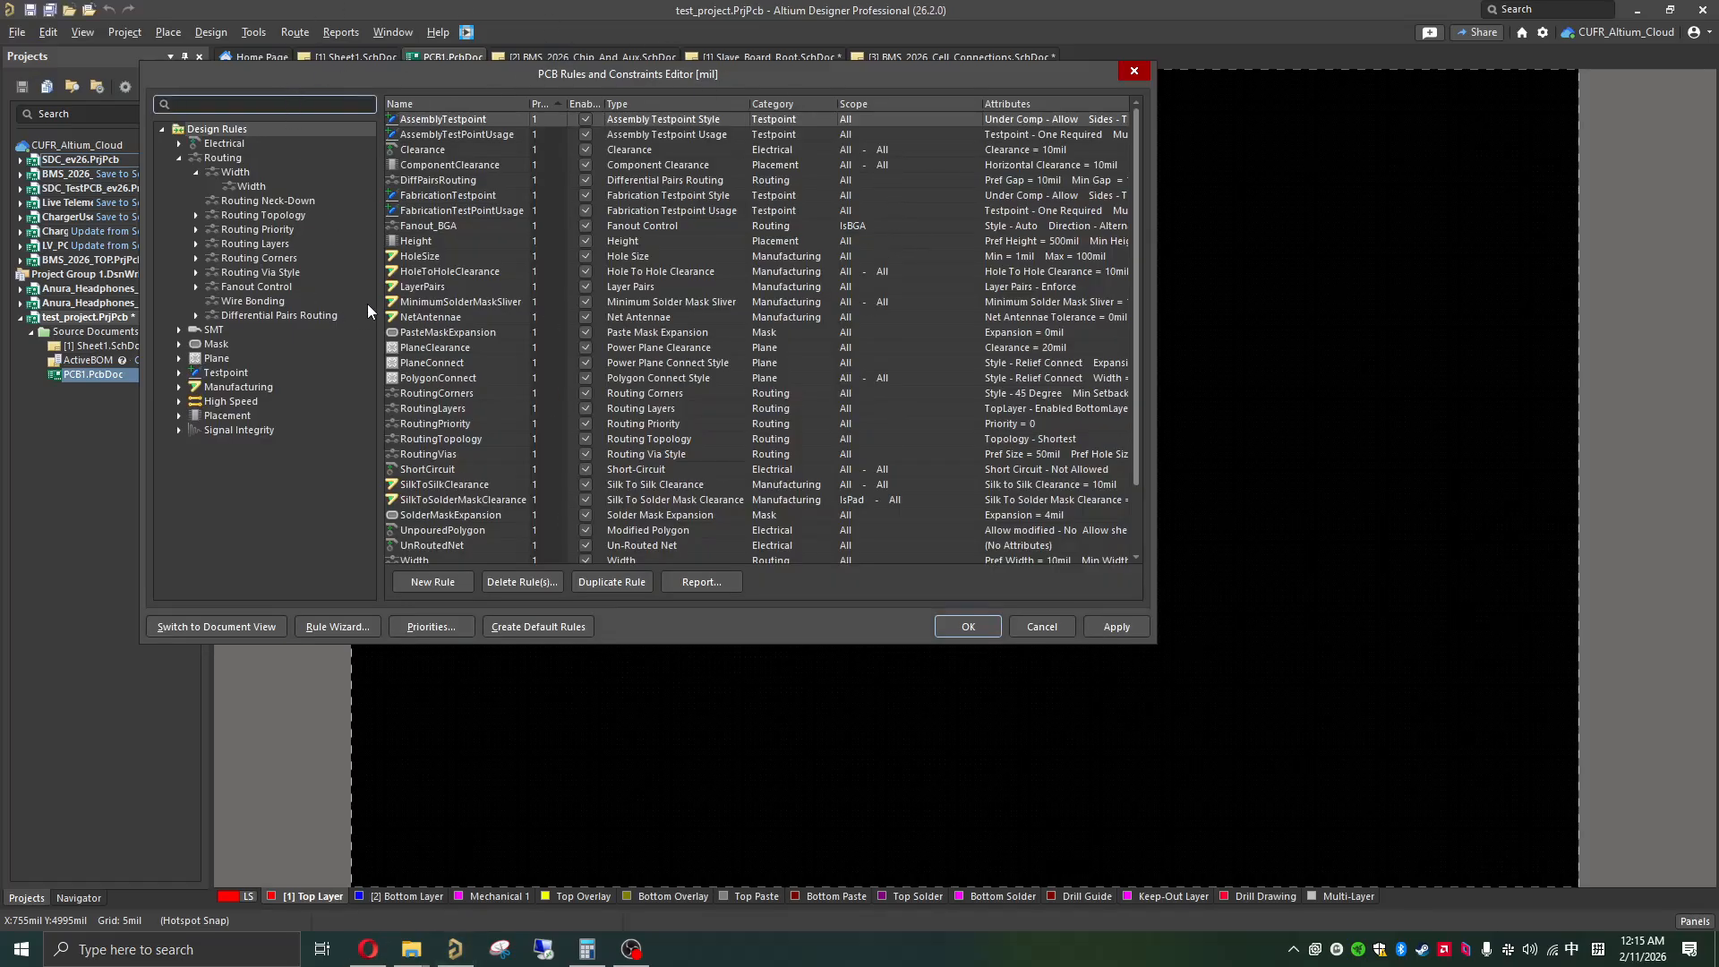
Step: Start a design rule import that includes every rule type
right_click(179, 131)
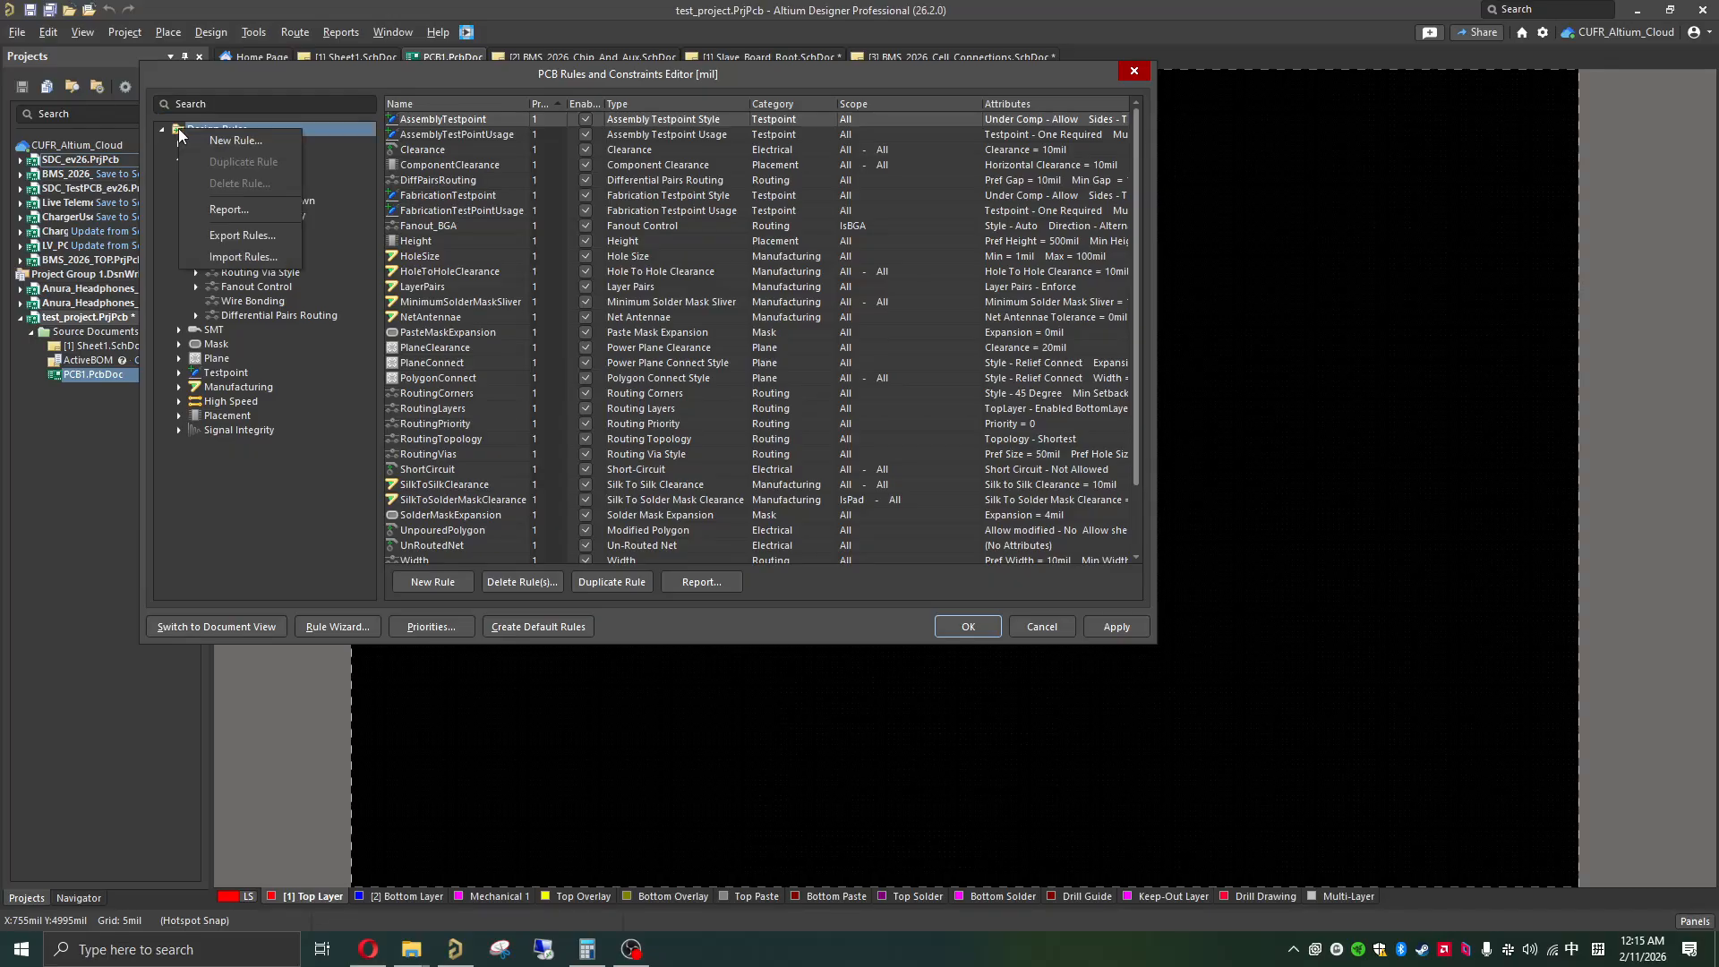
left_click(256, 259)
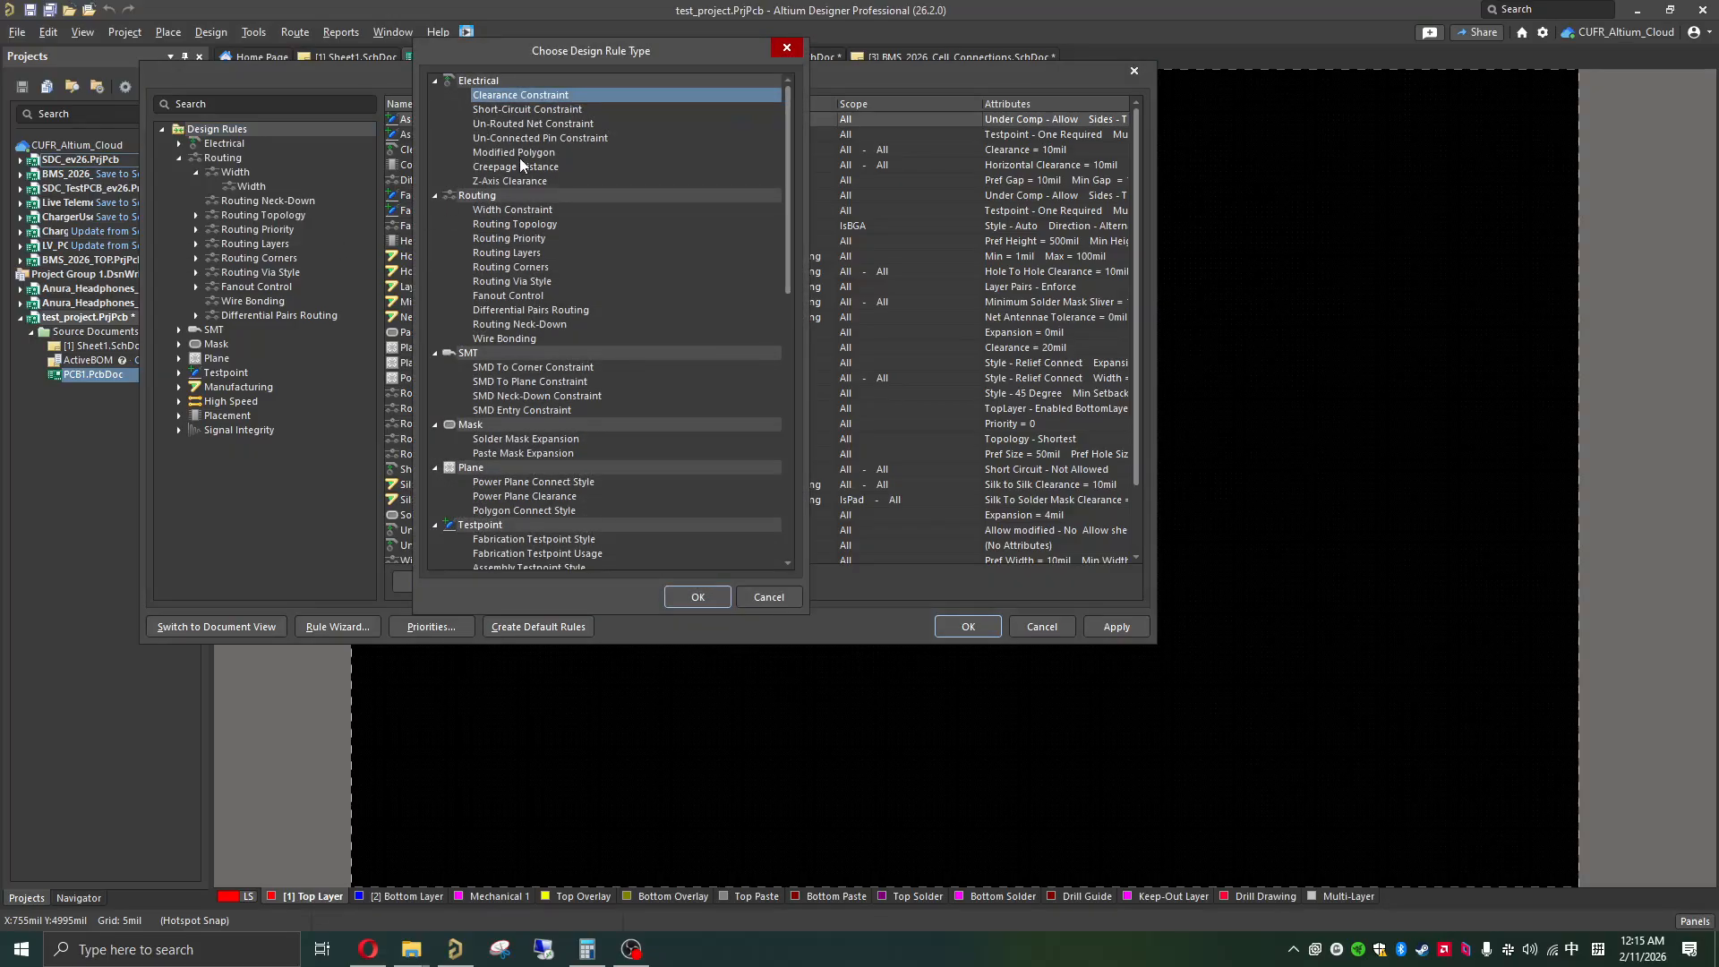
key("ctrl+a")
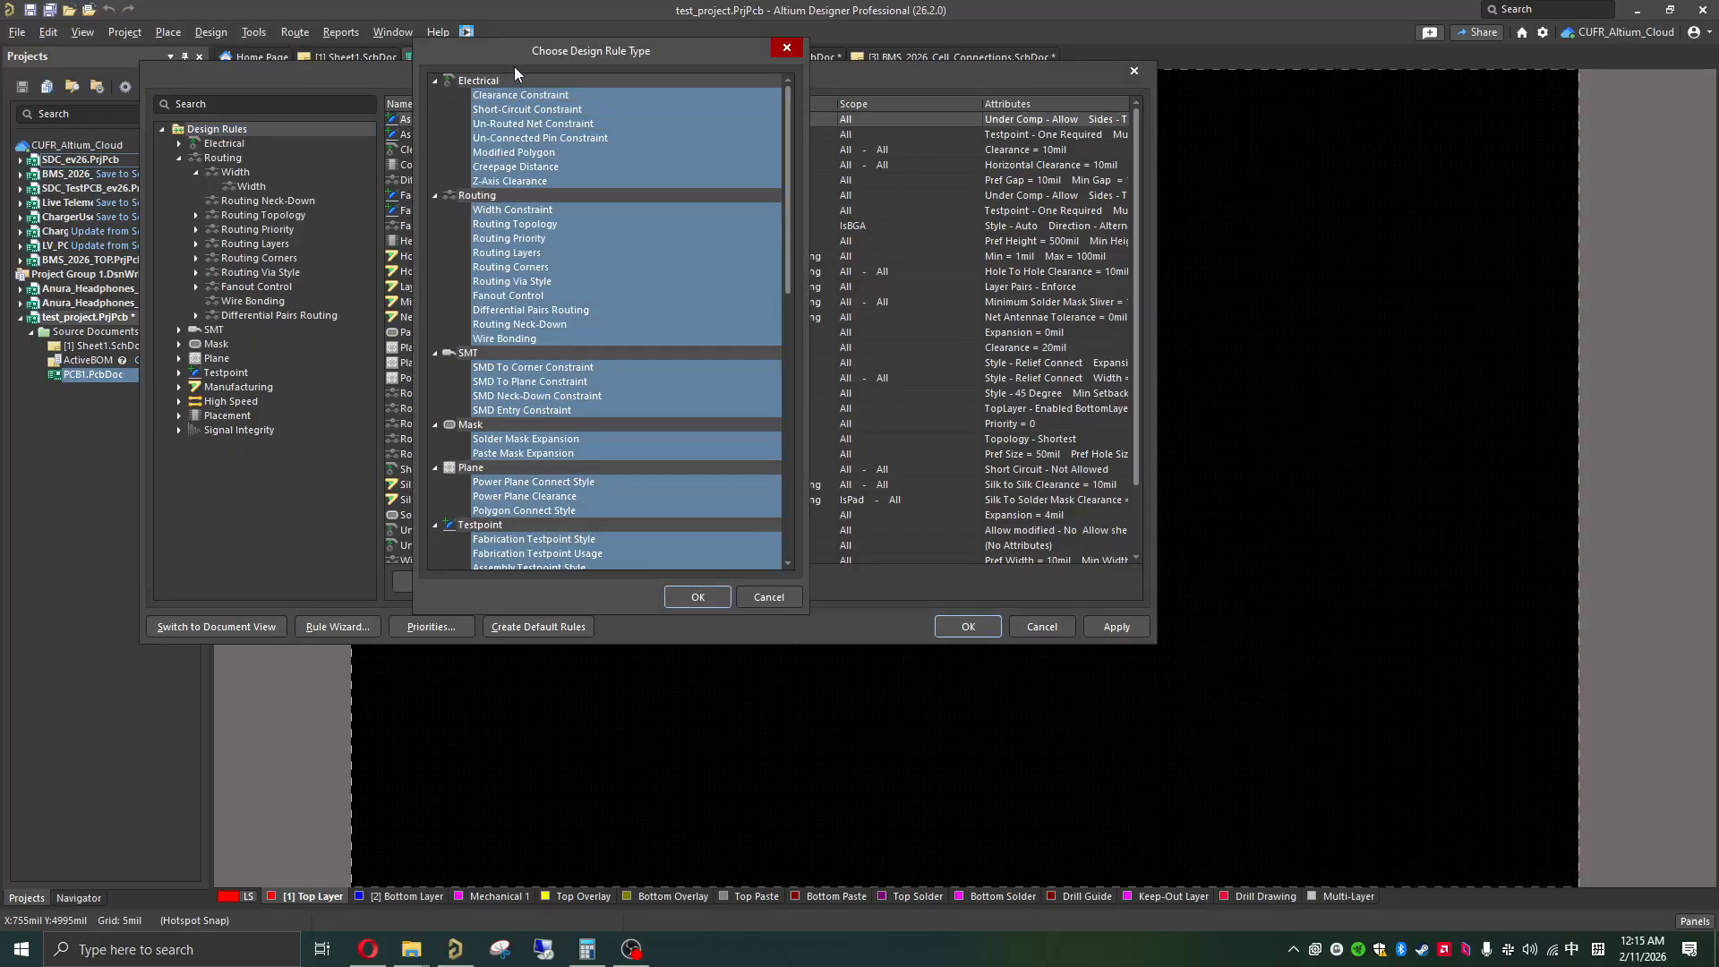
left_click(712, 599)
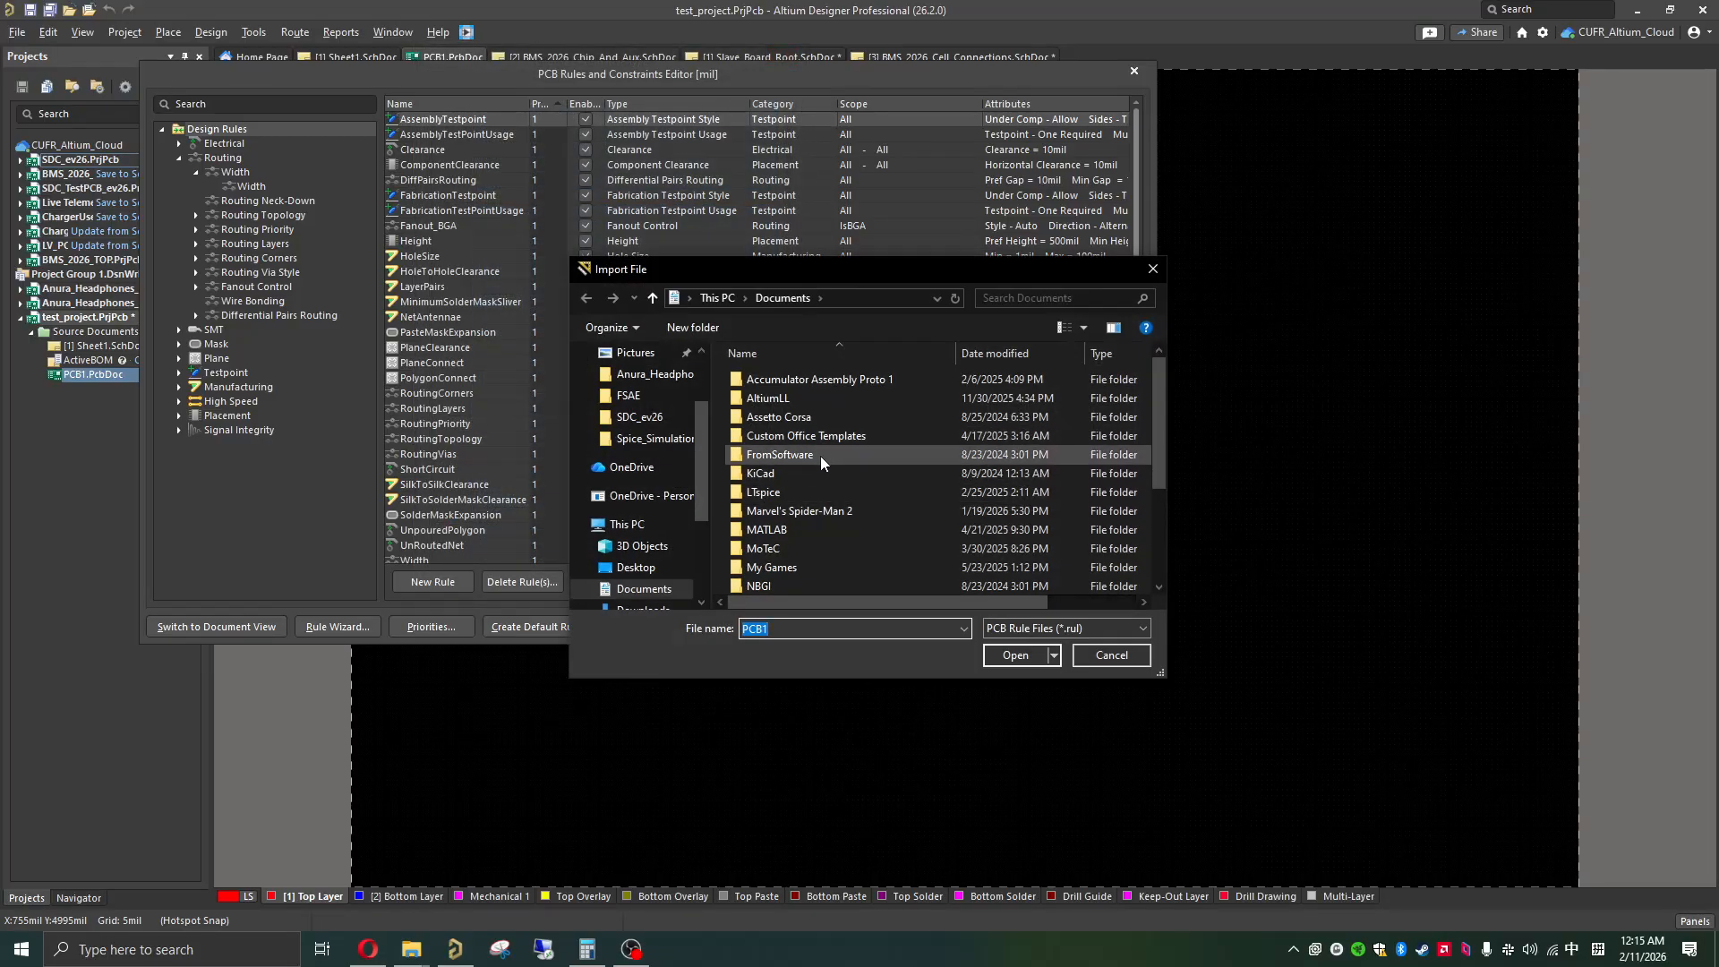
Step: Import JLCPCB.rul from the FSAE folder, clearing the existing rules first, and apply the imported rules to the board
scroll(821, 461, "down", 3)
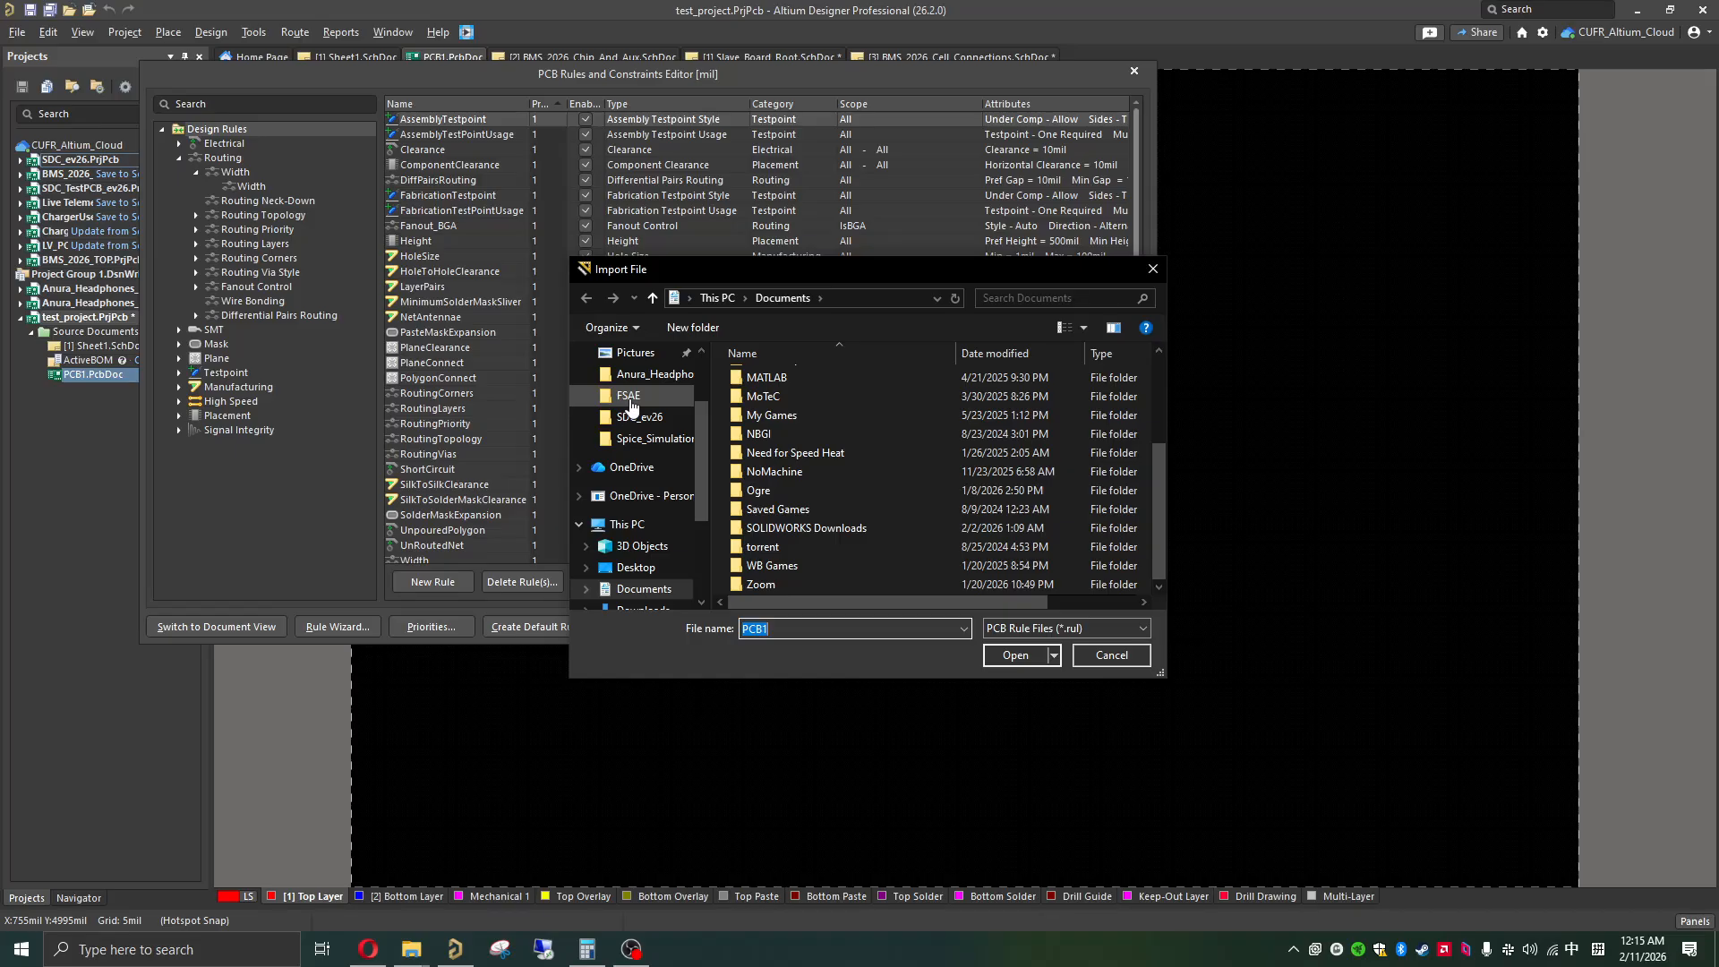
left_click(631, 405)
scroll(842, 452, "down", 5)
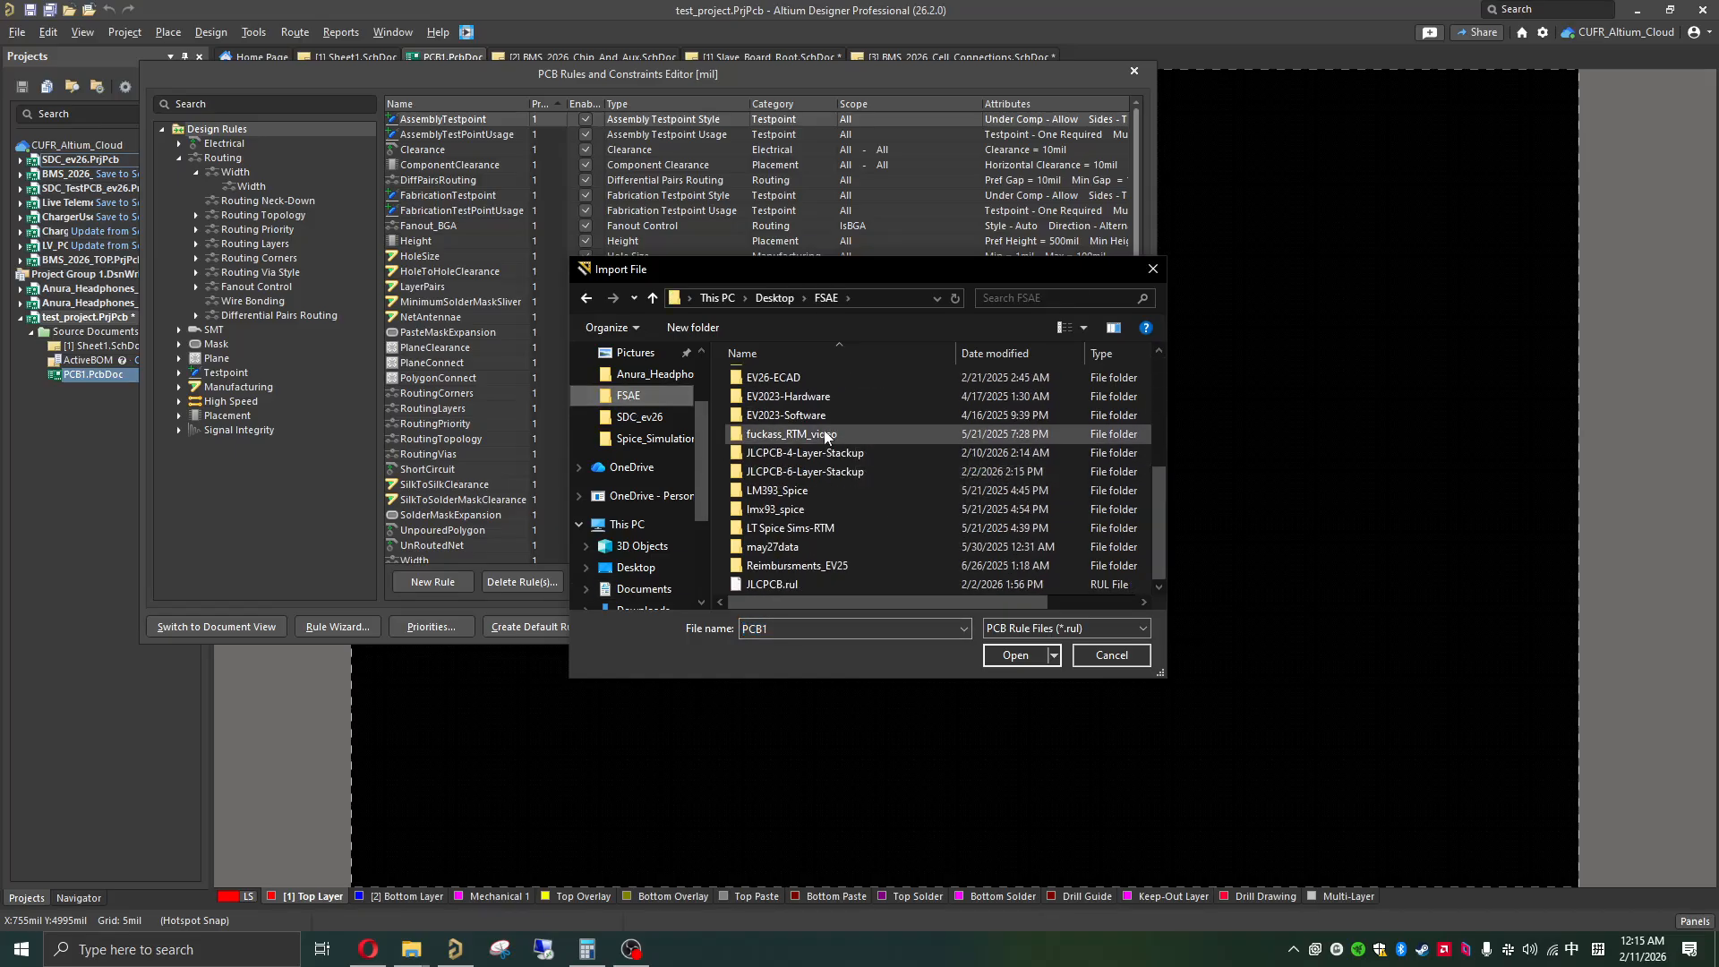
double_click(775, 584)
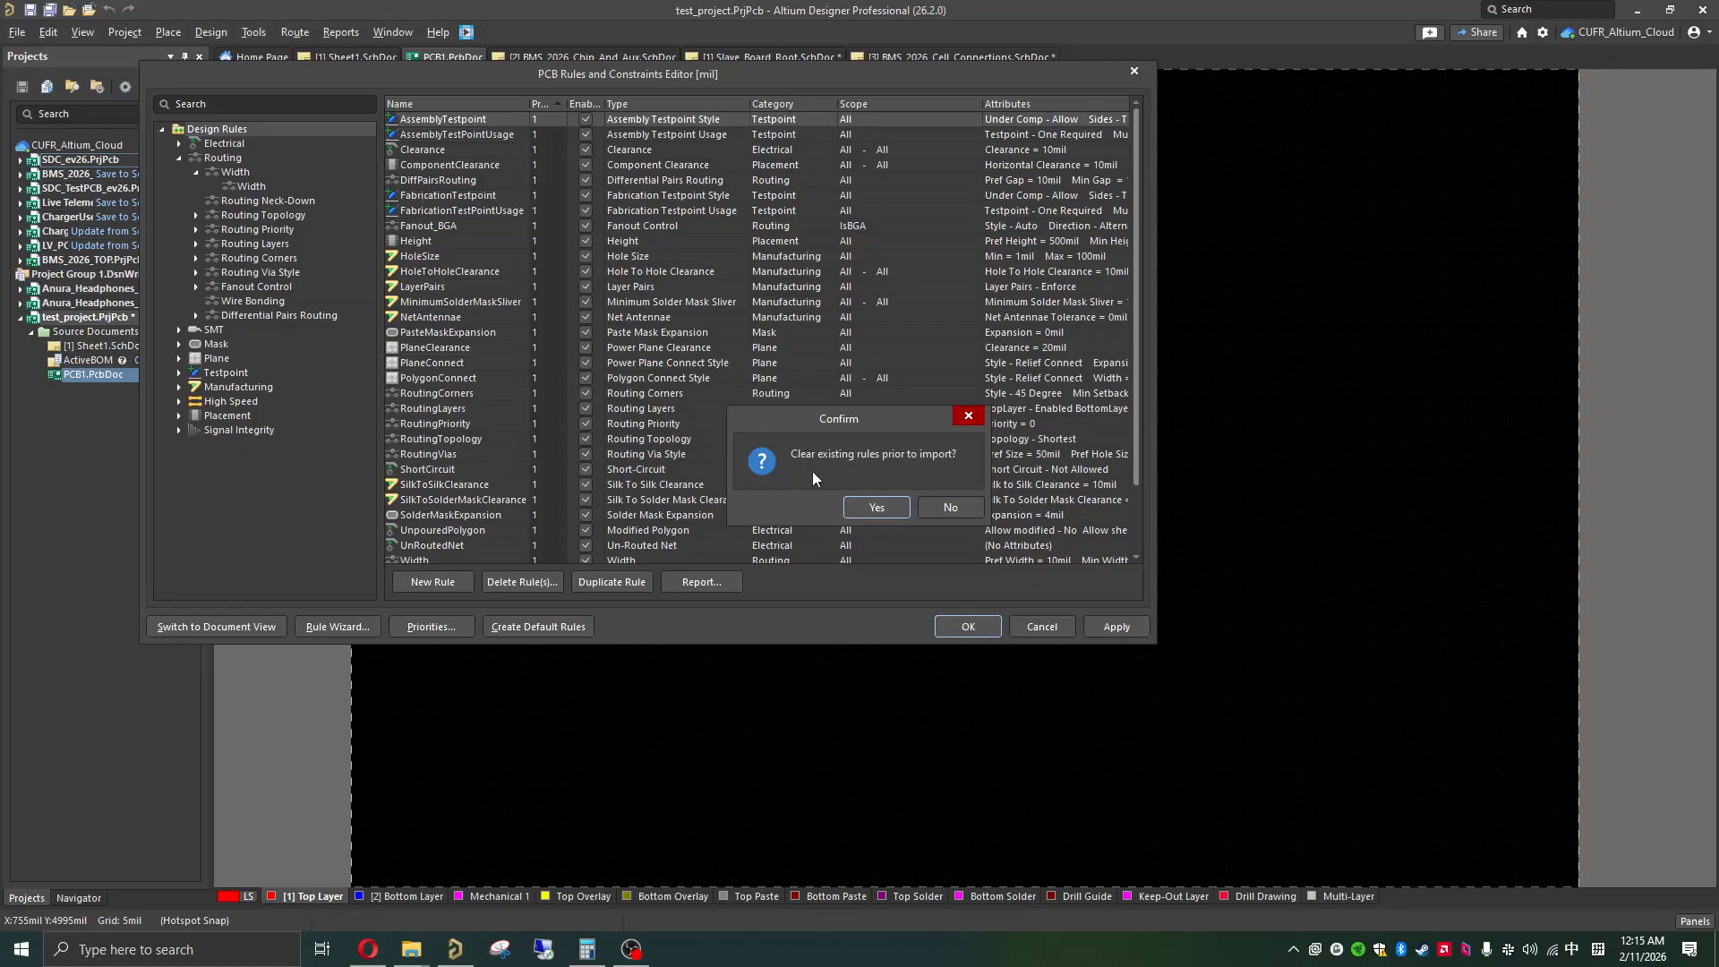
left_click(876, 509)
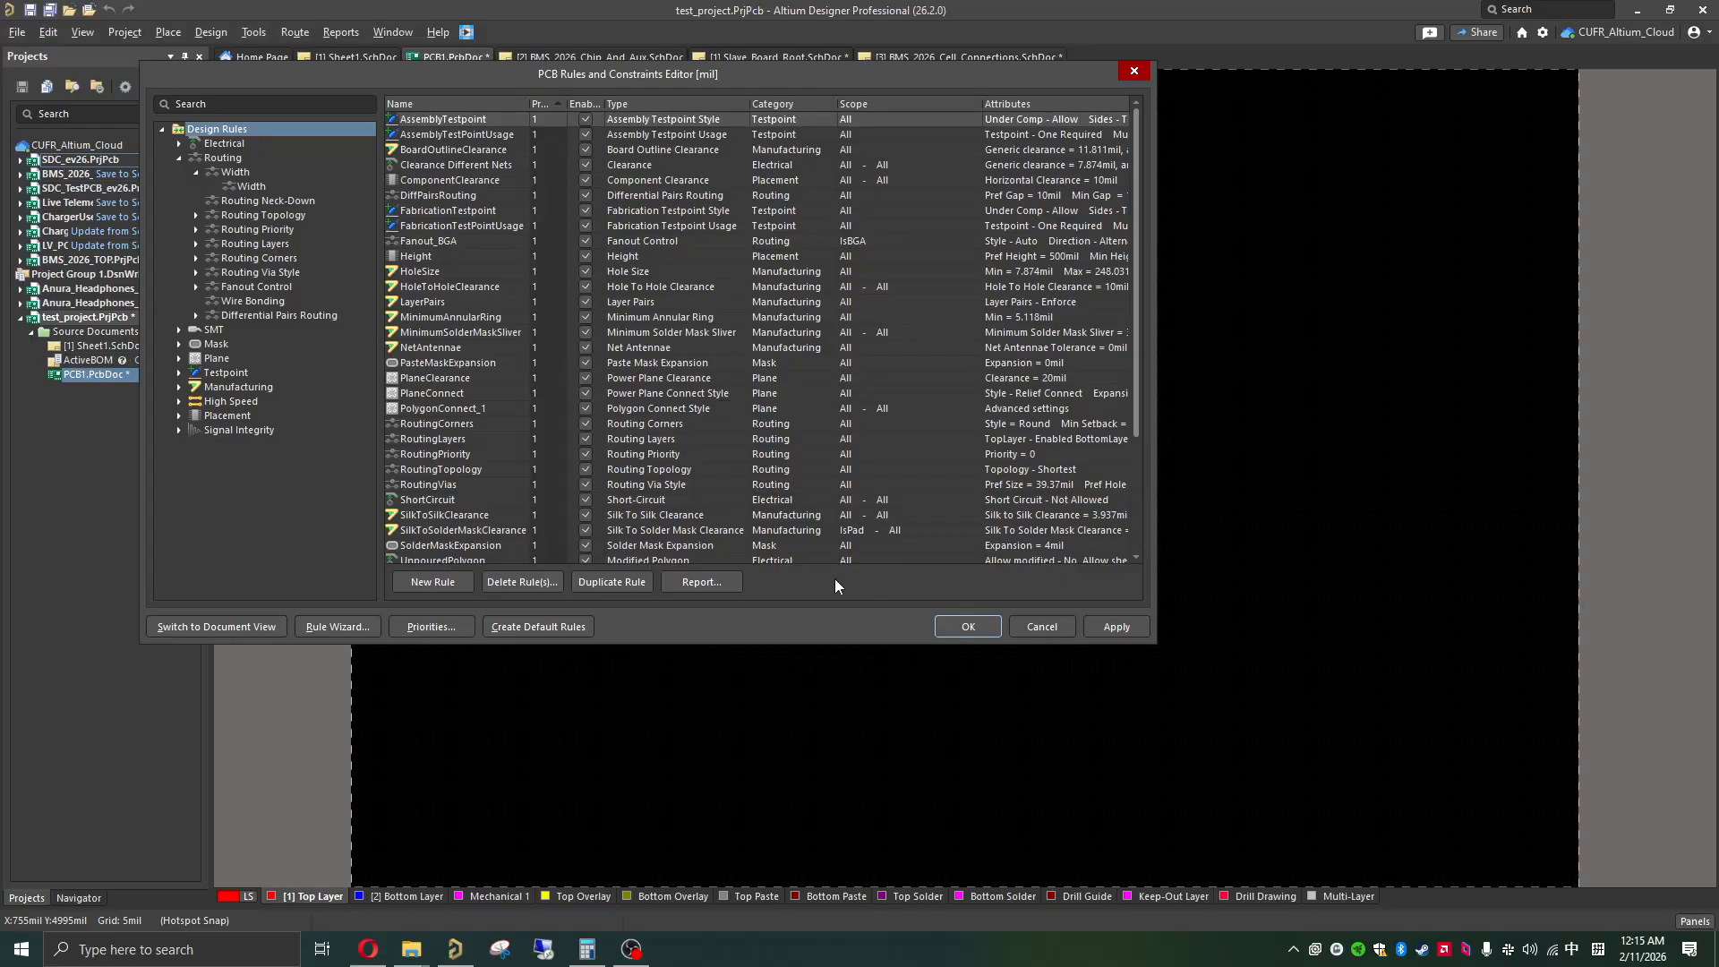
left_click(1114, 625)
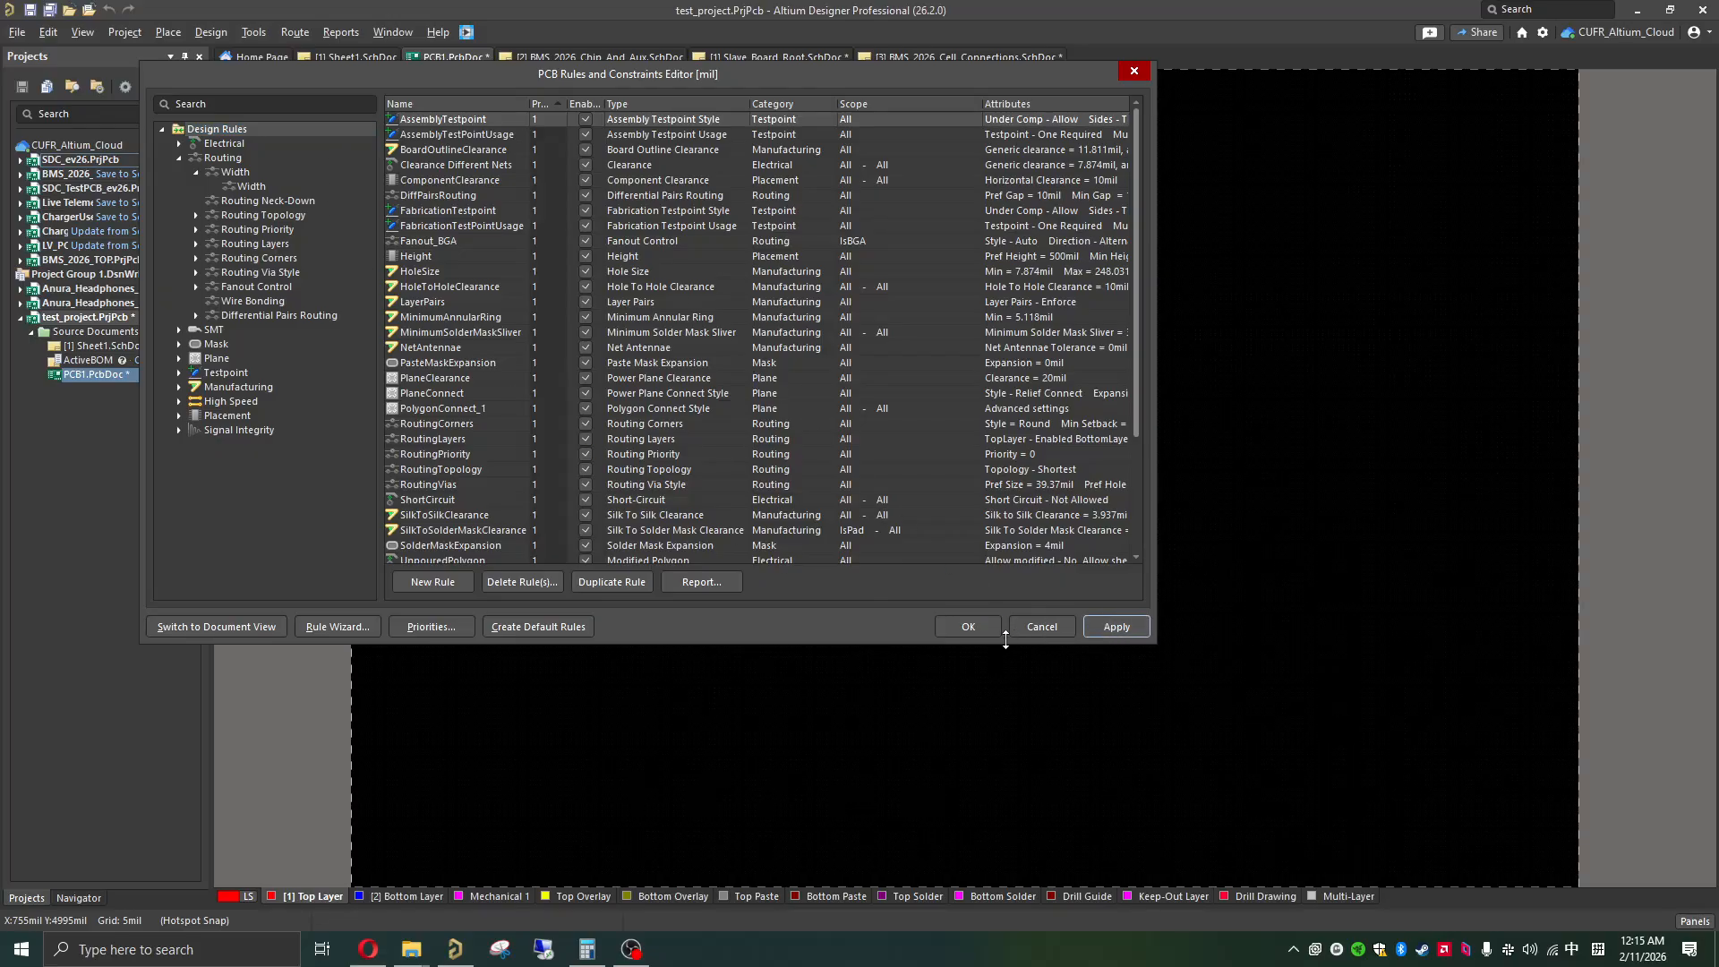
Step: Accept the imported design rules, close the rules editor, and save the board as PCB1.PcbDoc in the test_project folder
left_click(958, 626)
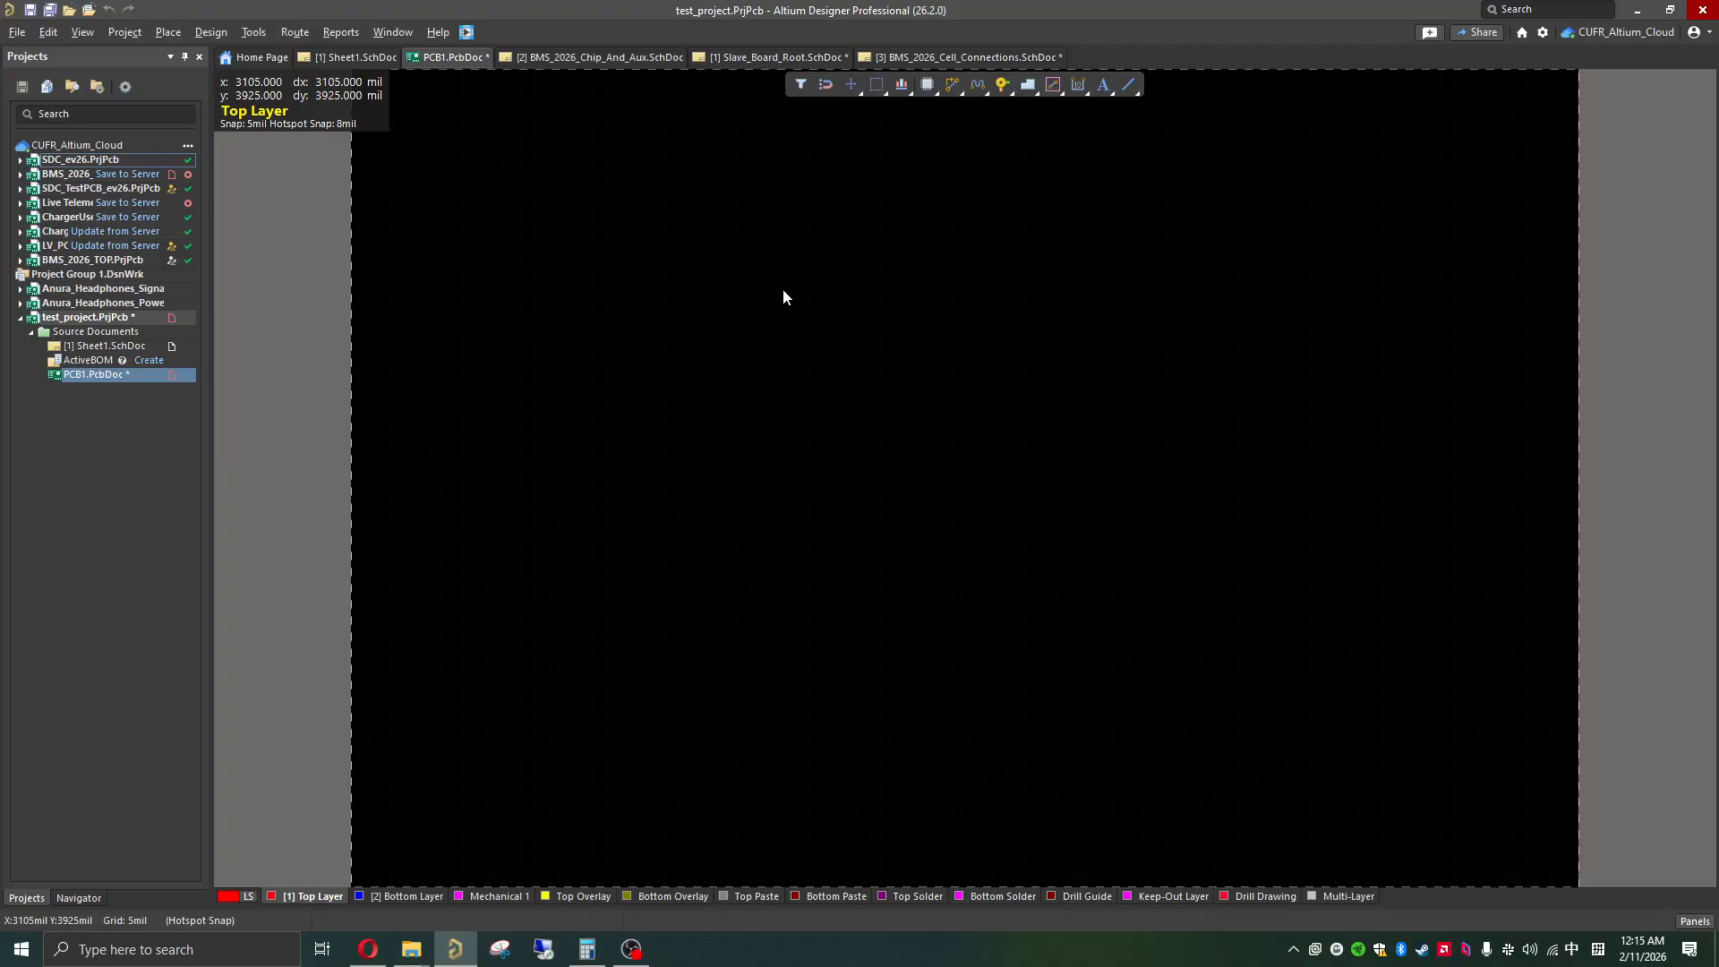
left_click(30, 10)
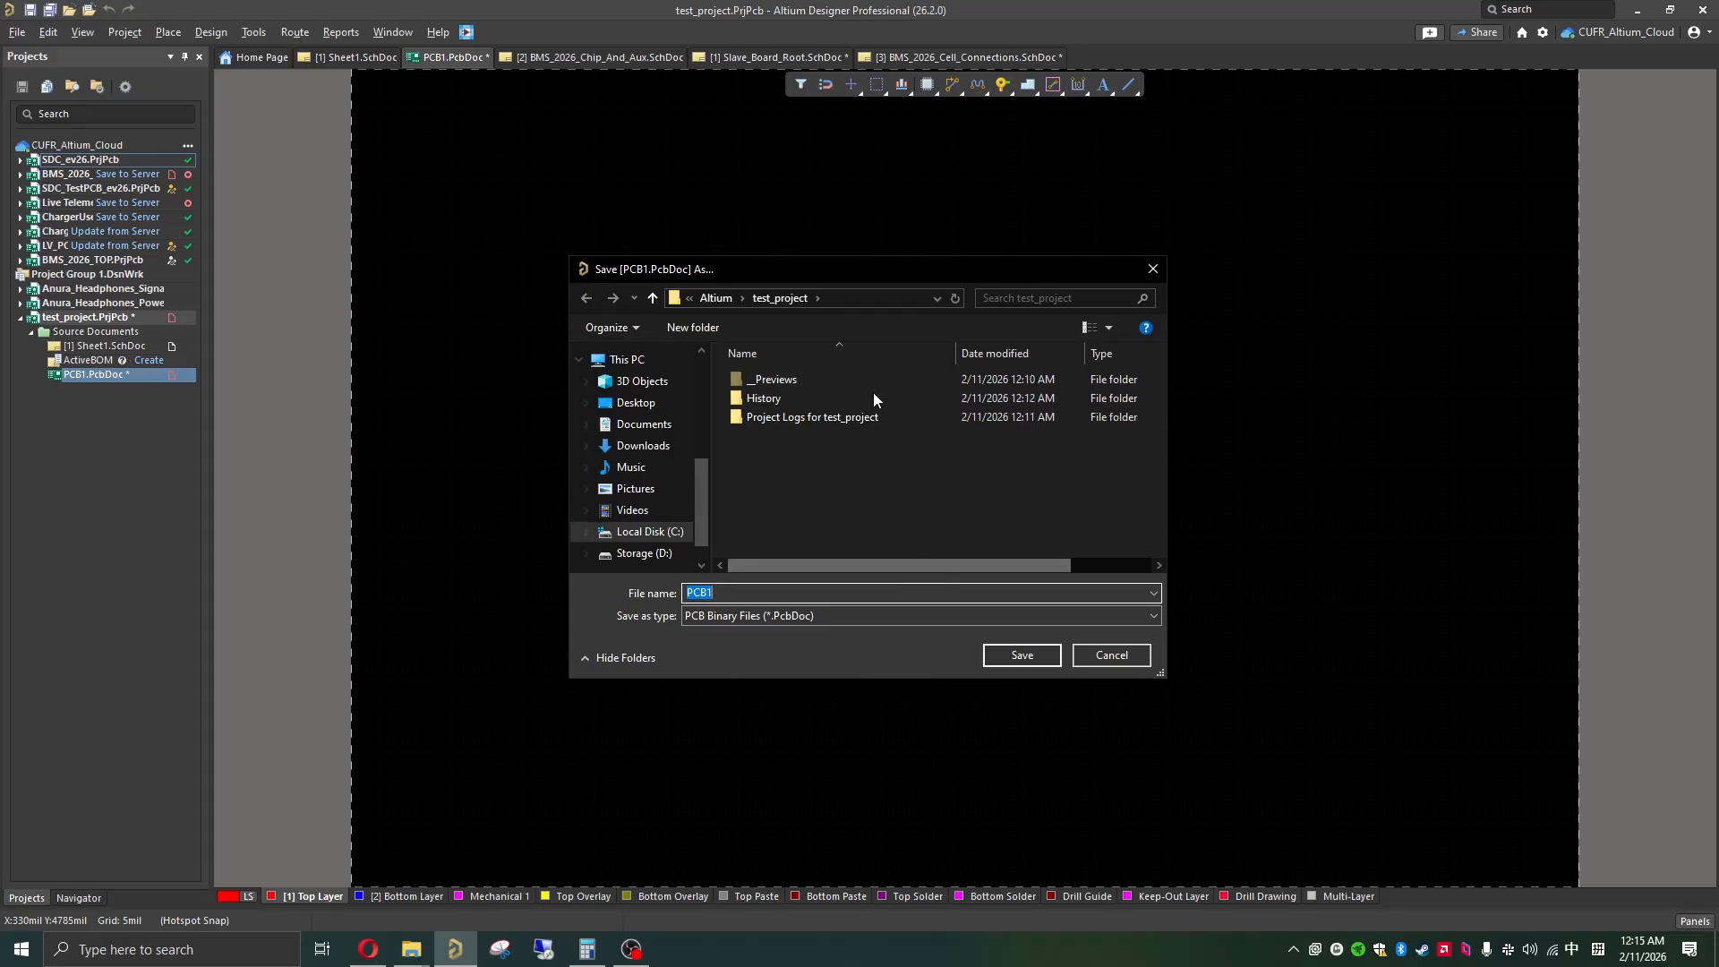
left_click(986, 654)
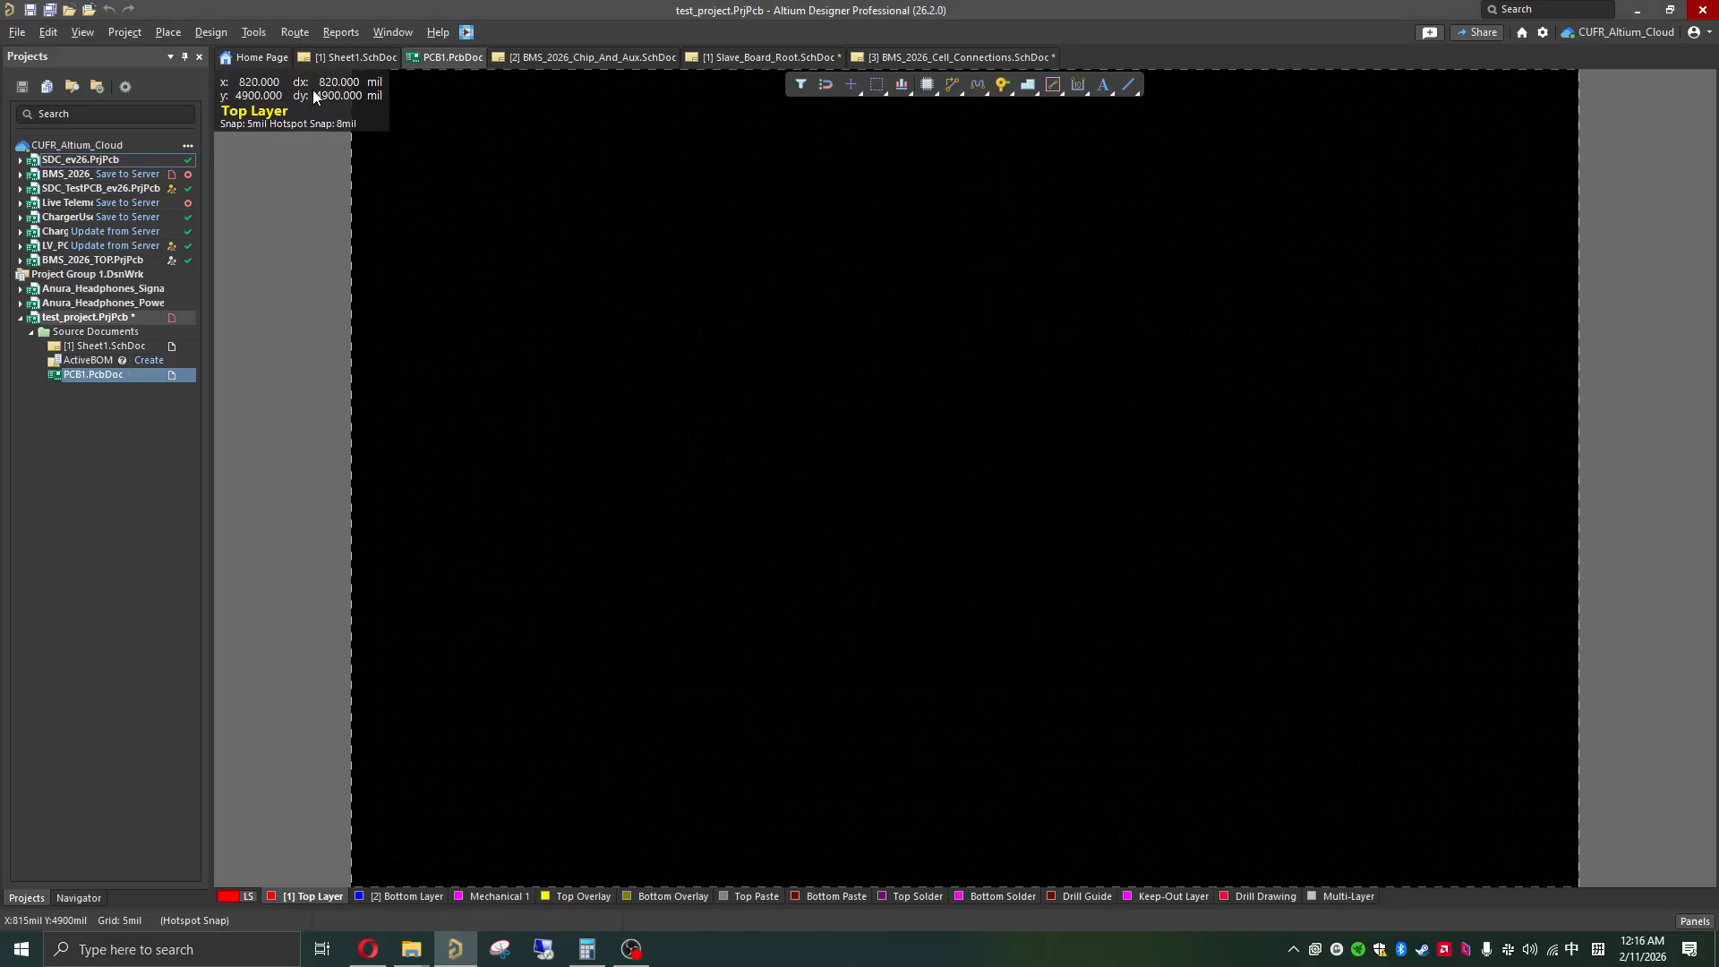
Step: Open the Layer Stack Manager for PCB1 and close the floating Properties panel covering the stackup table
left_click(212, 33)
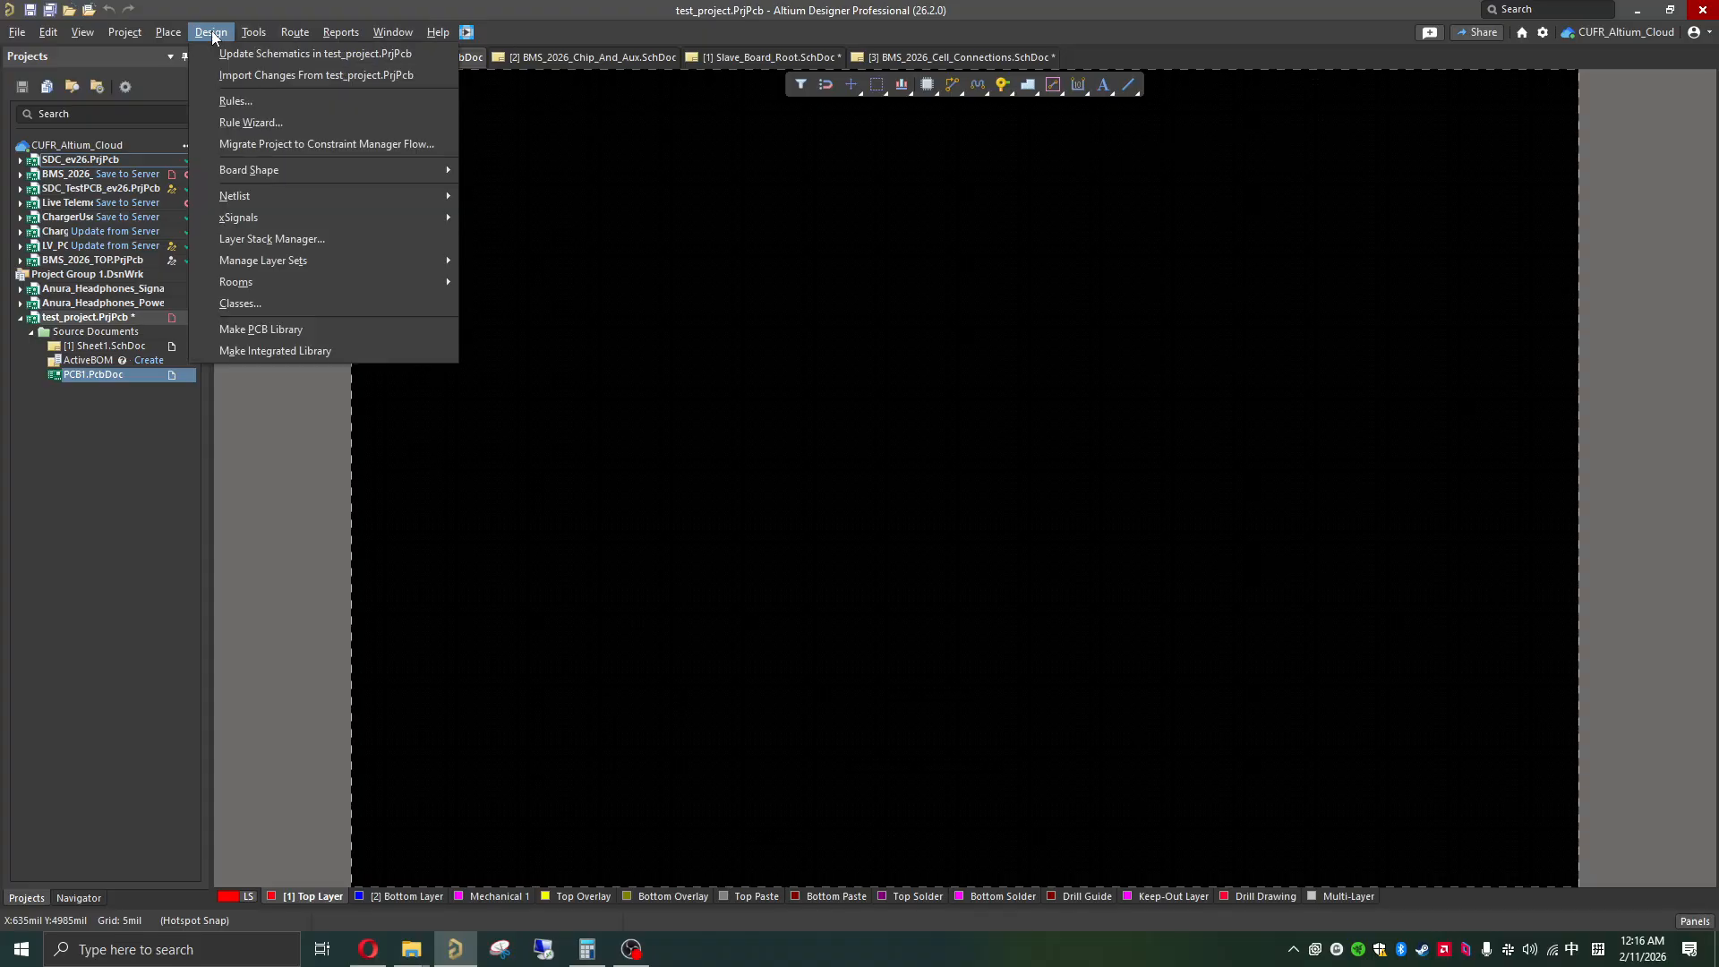
left_click(260, 239)
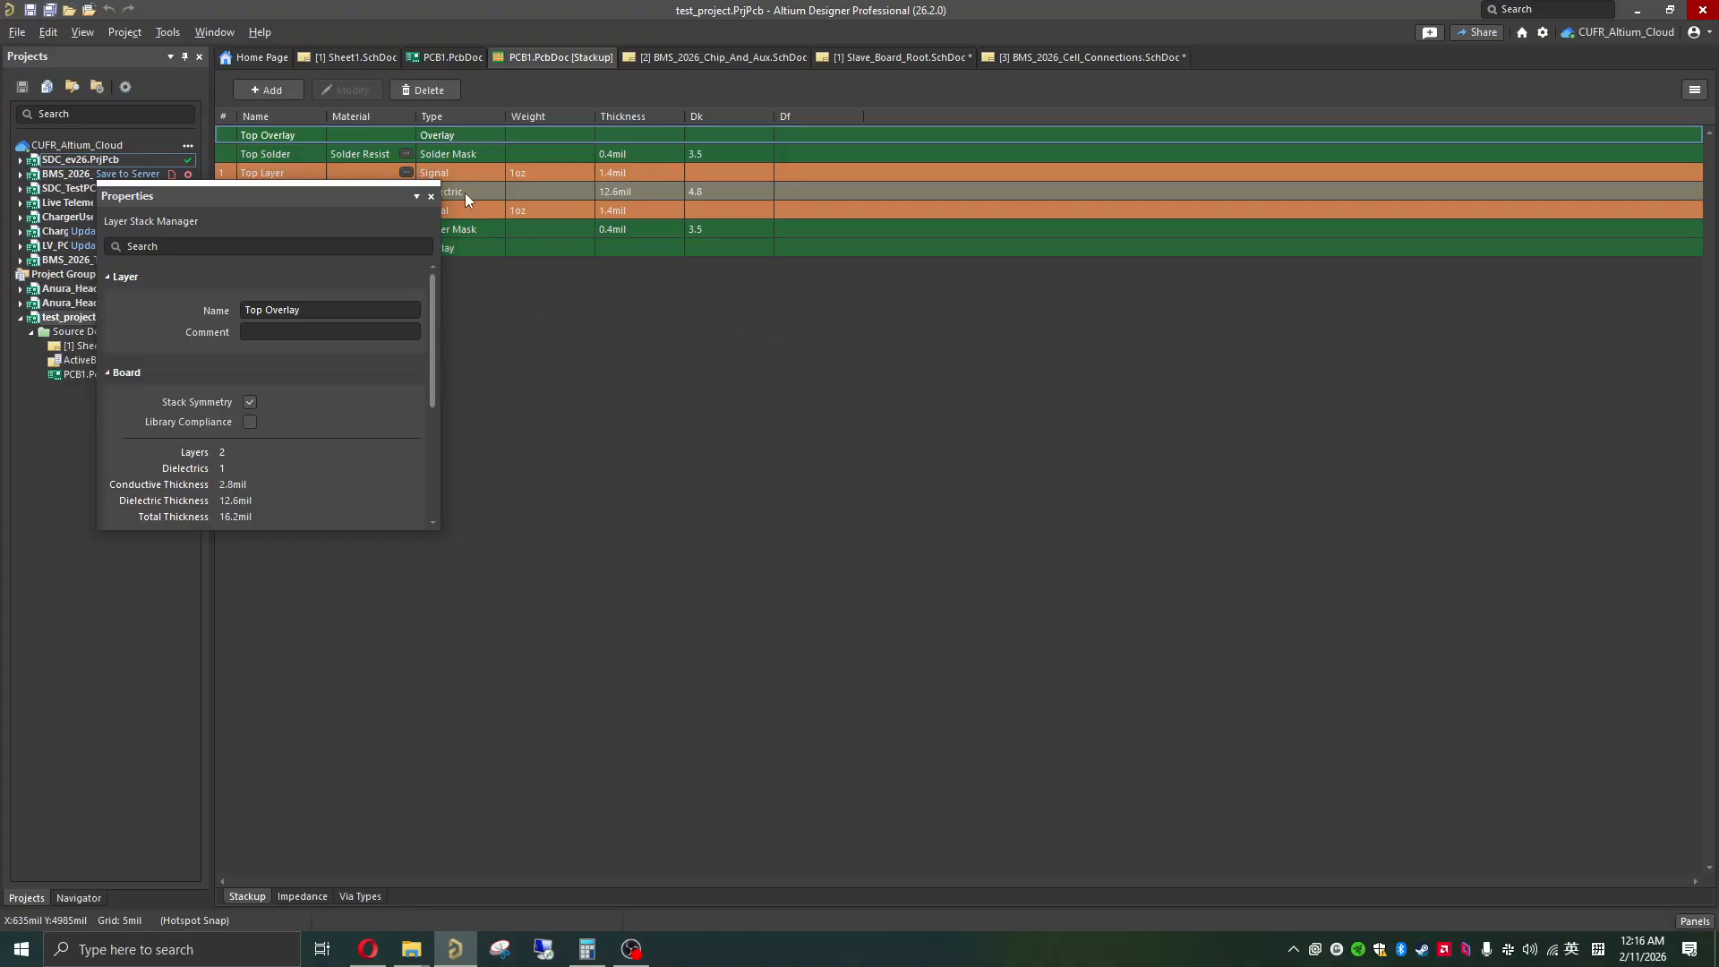
left_click(431, 196)
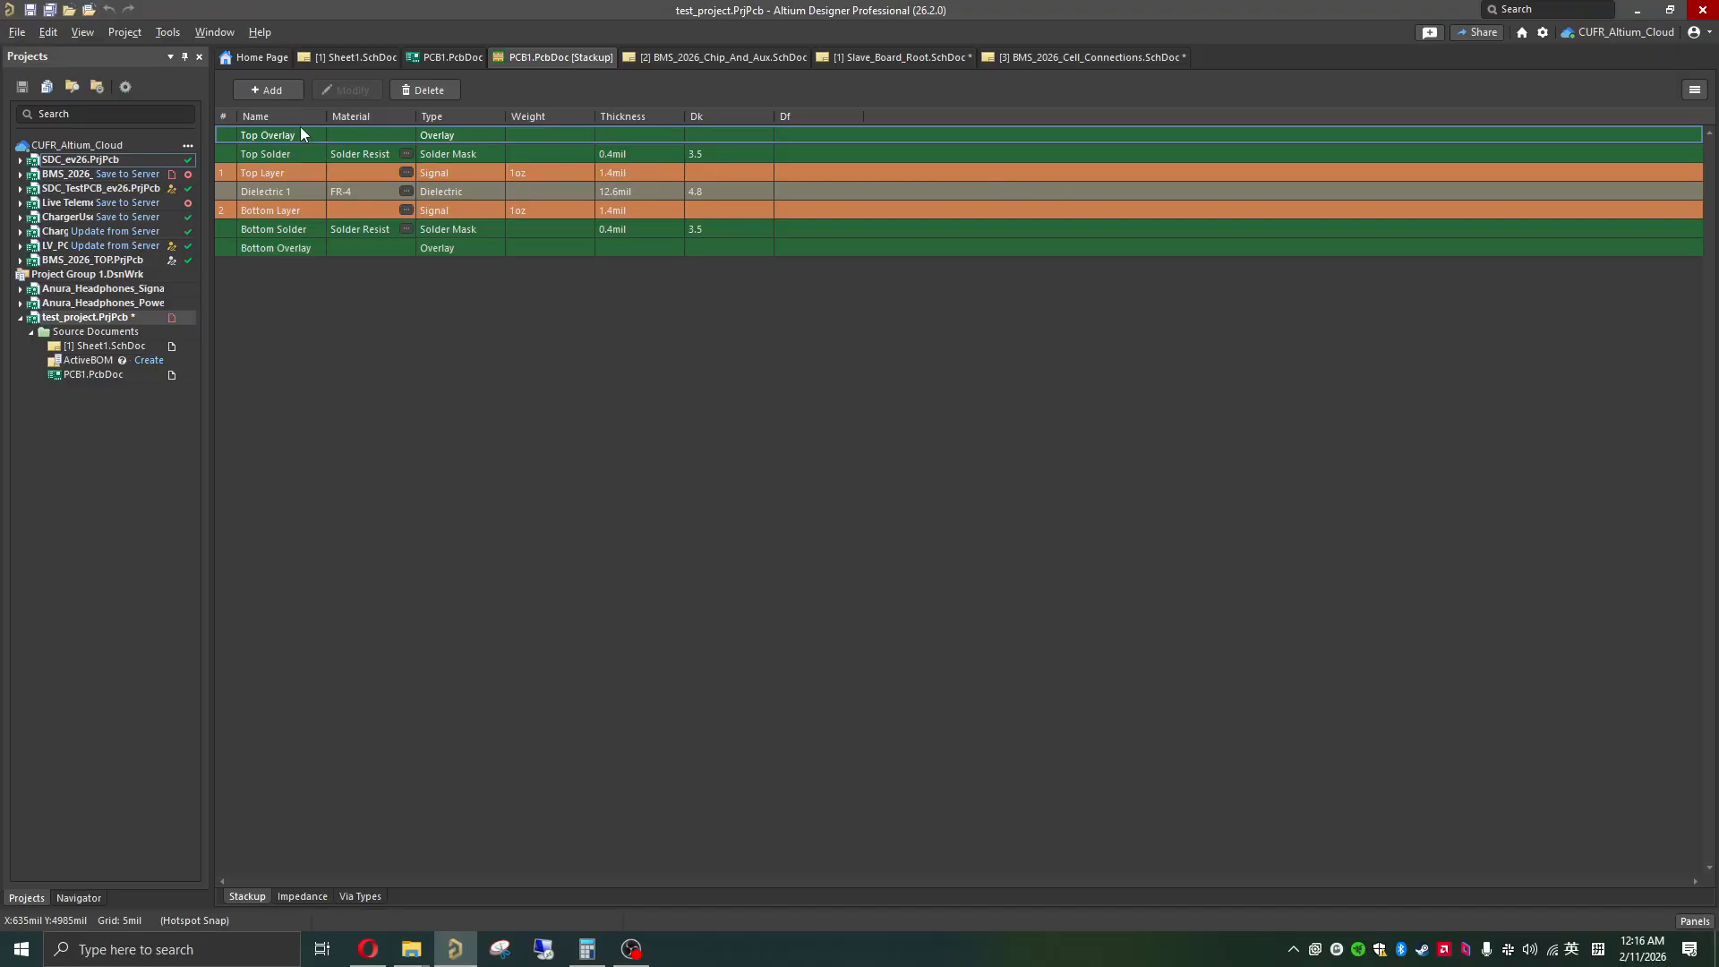
left_click(272, 90)
left_click(722, 368)
left_click(1699, 93)
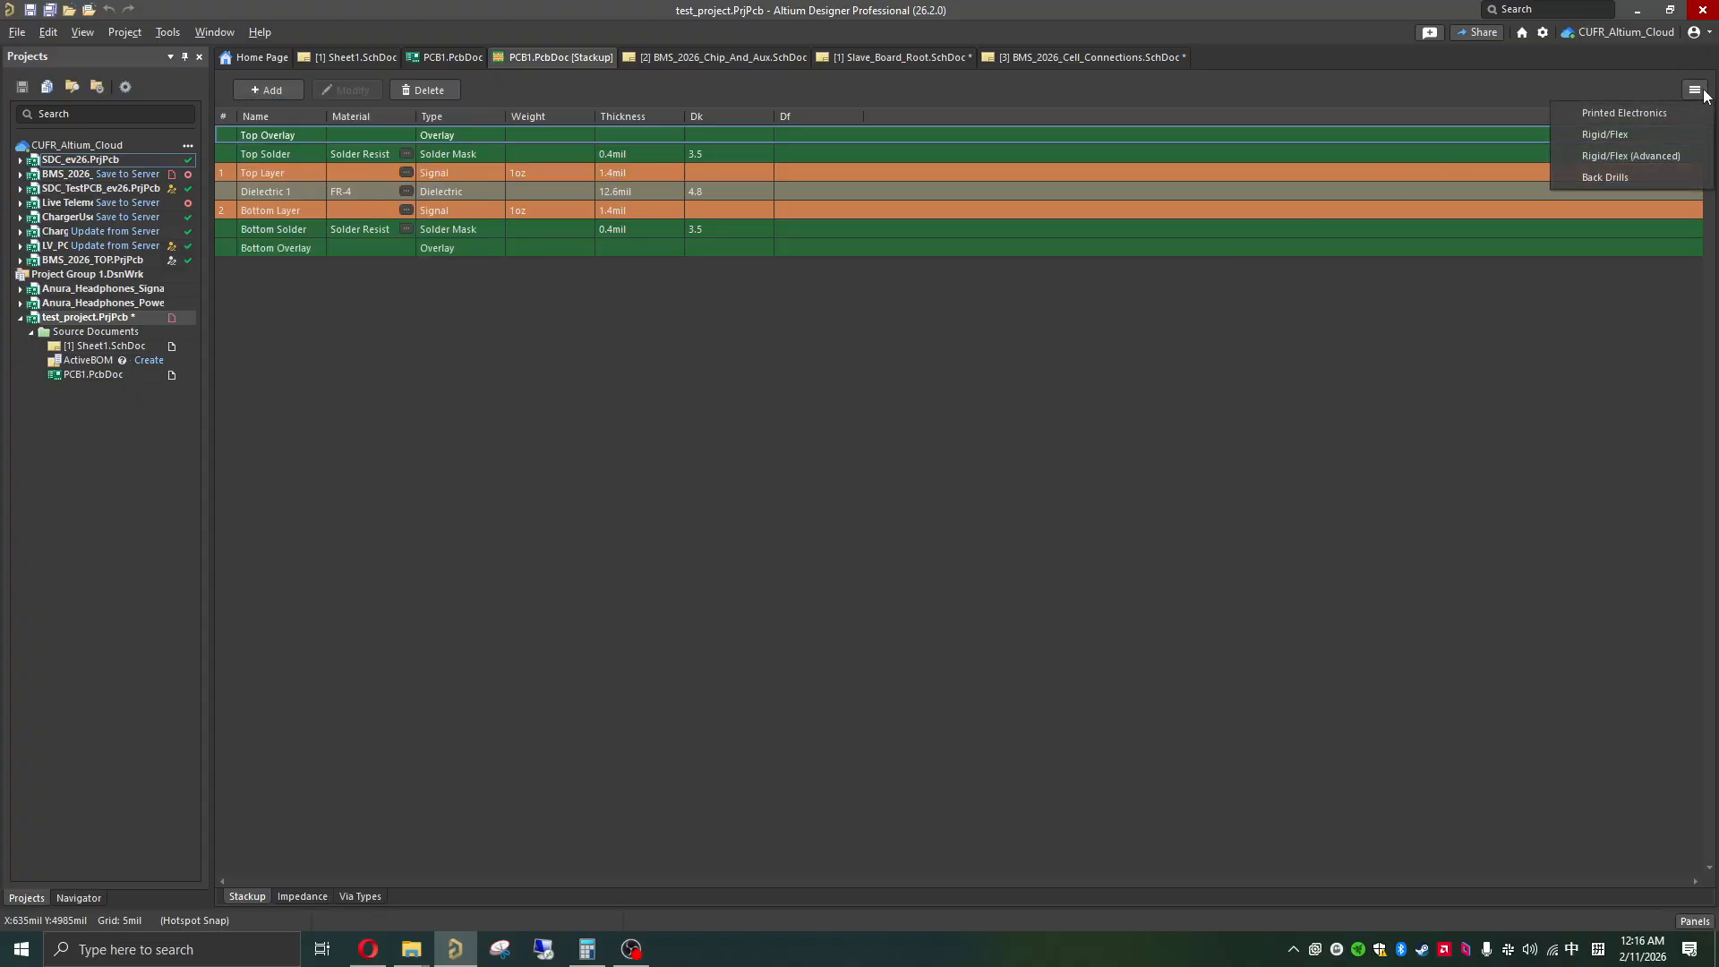
left_click(1626, 138)
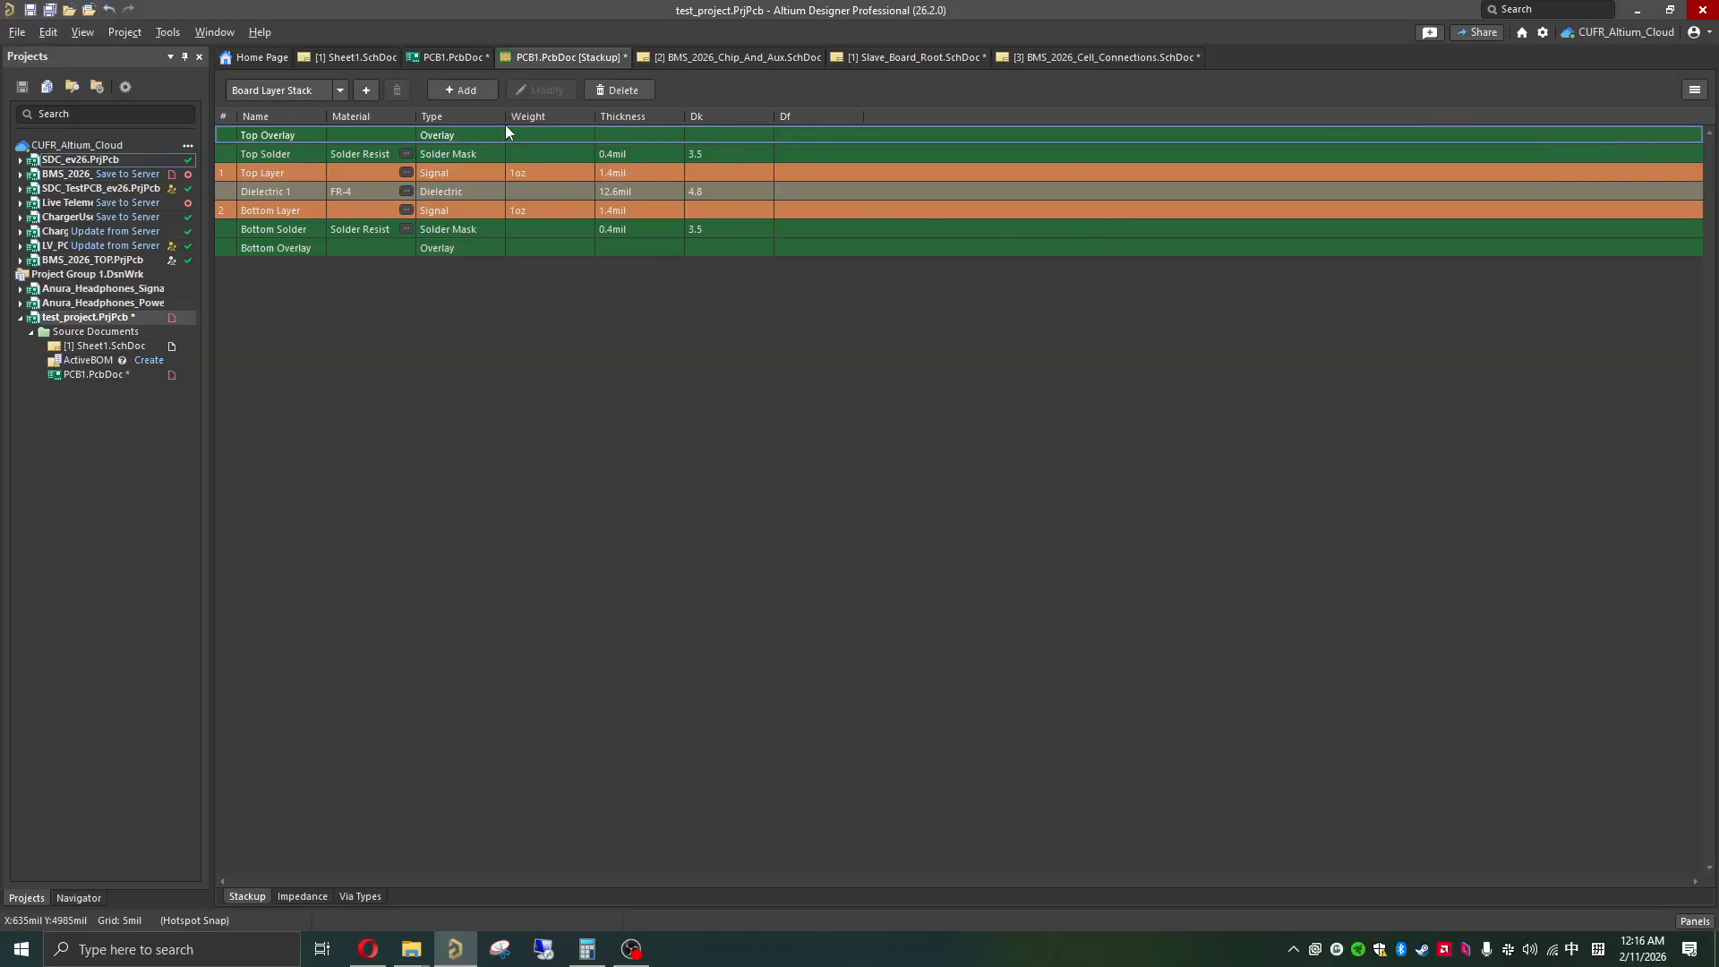
left_click(361, 92)
left_click(459, 90)
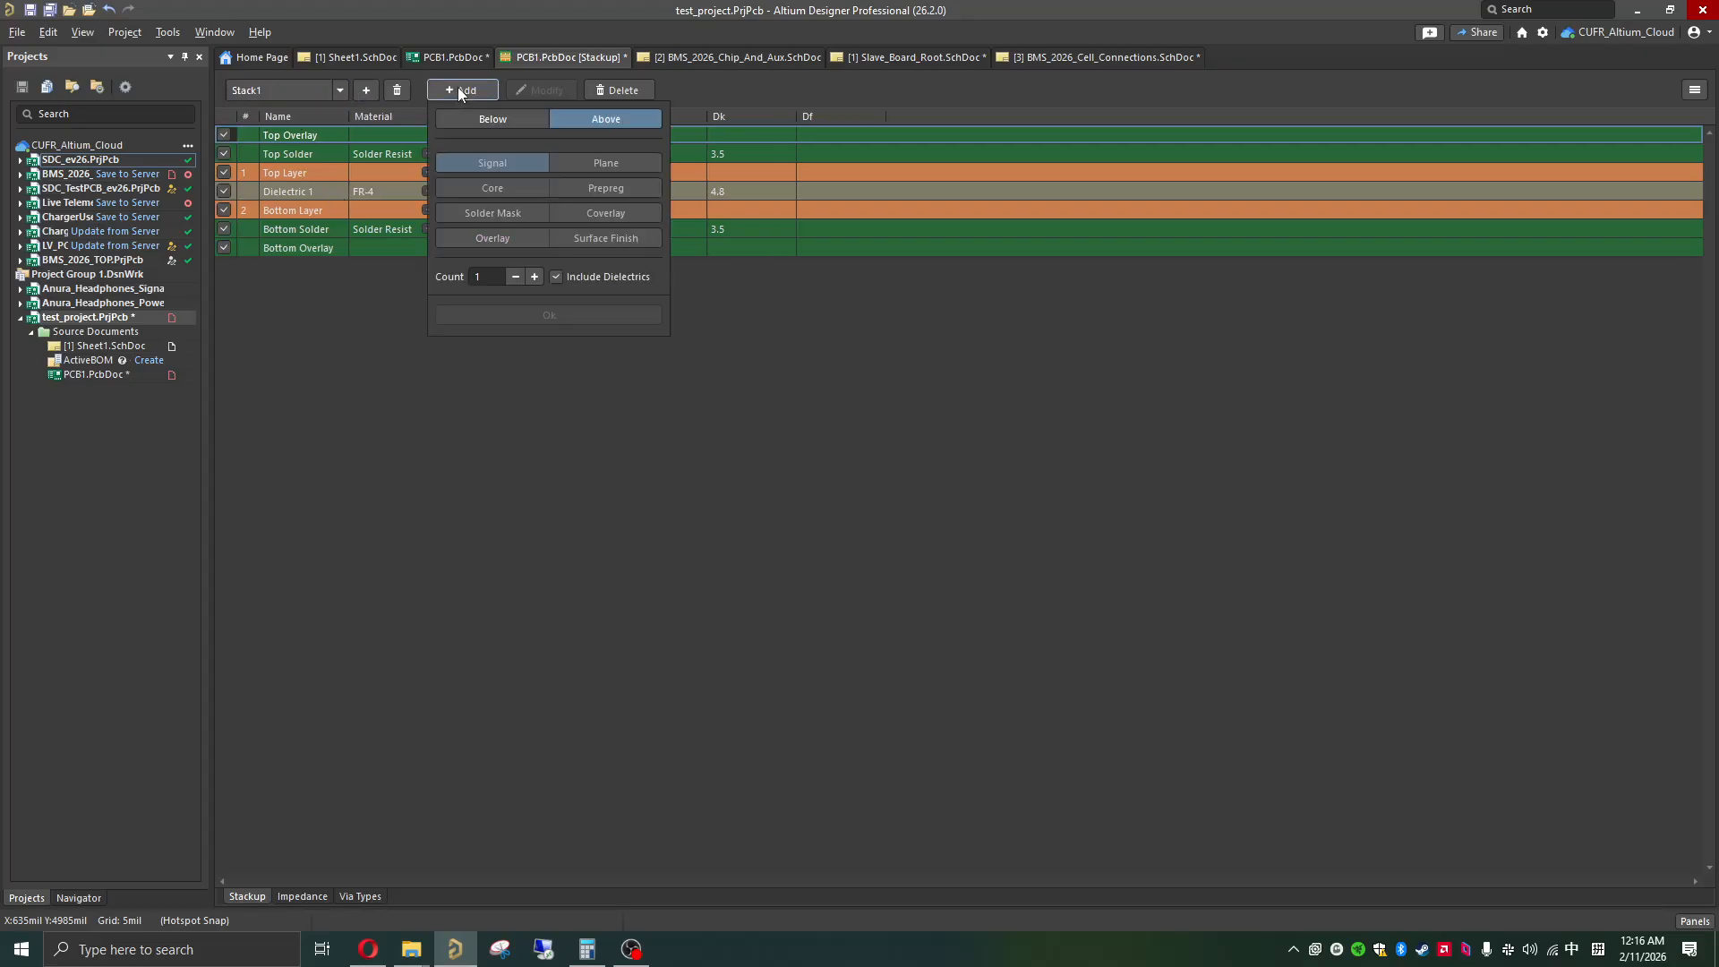
left_click(839, 374)
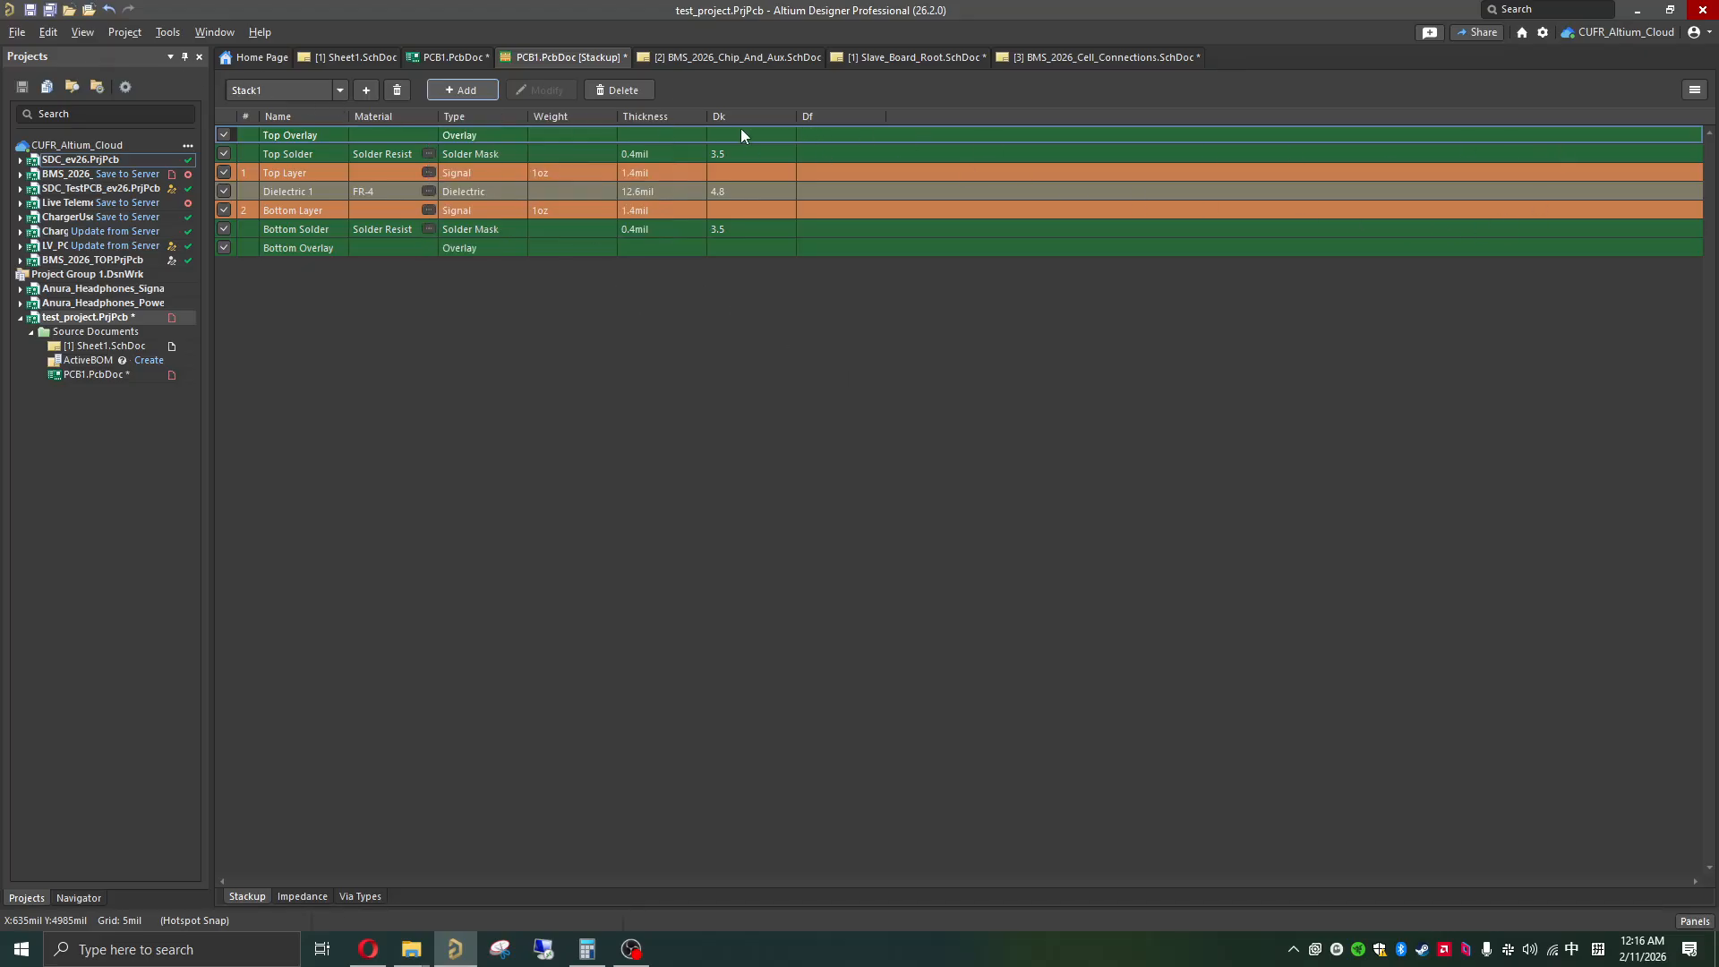
left_click(595, 91)
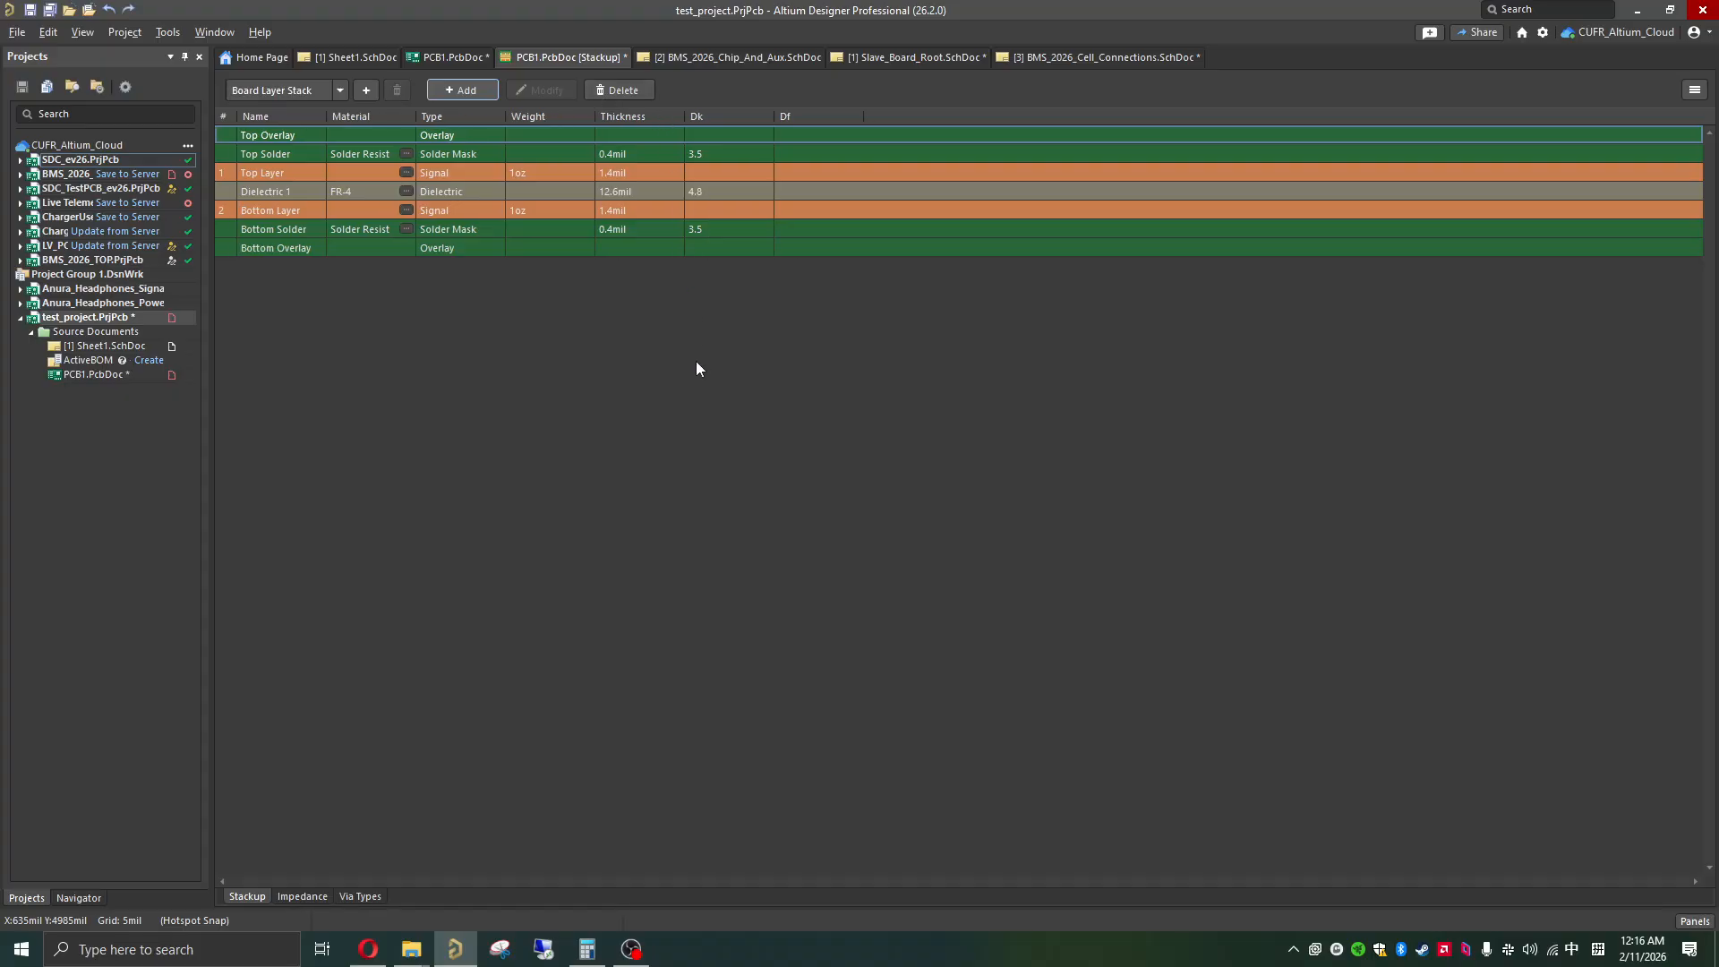
Step: Load the four-layer stackup file JLC2313_1.6mm from the JLCPCB-4-Layer-Stackup folder inside FSAE
left_click(18, 34)
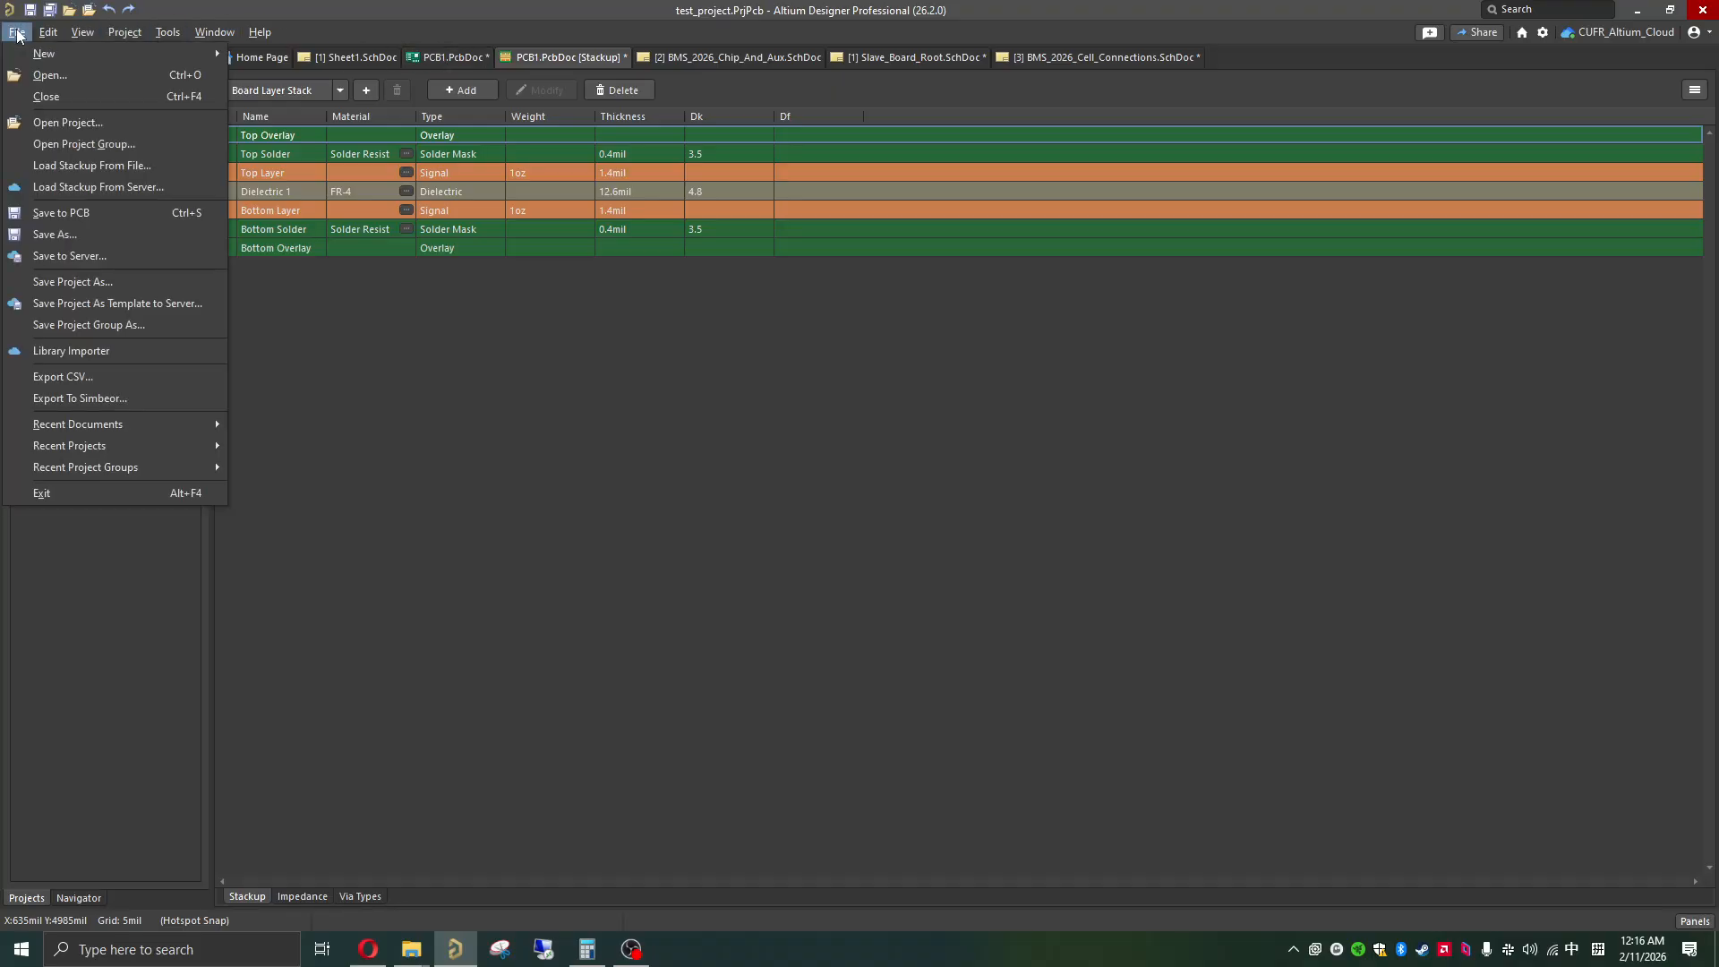
left_click(82, 167)
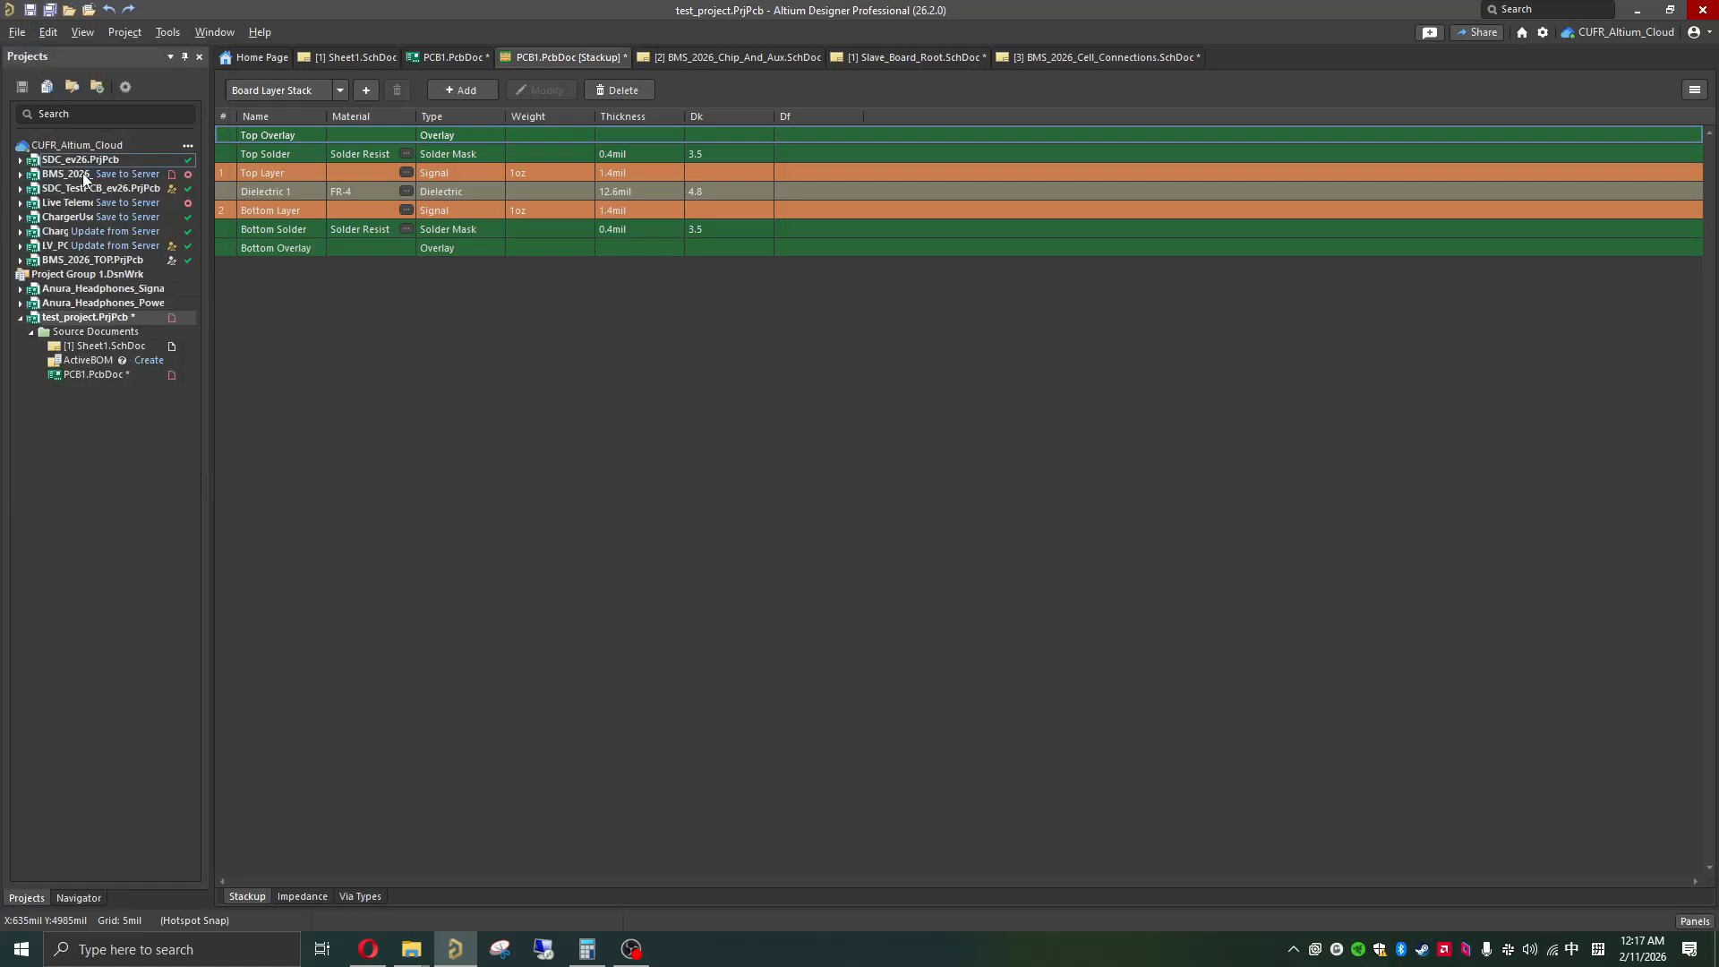
scroll(976, 472, "down", 3)
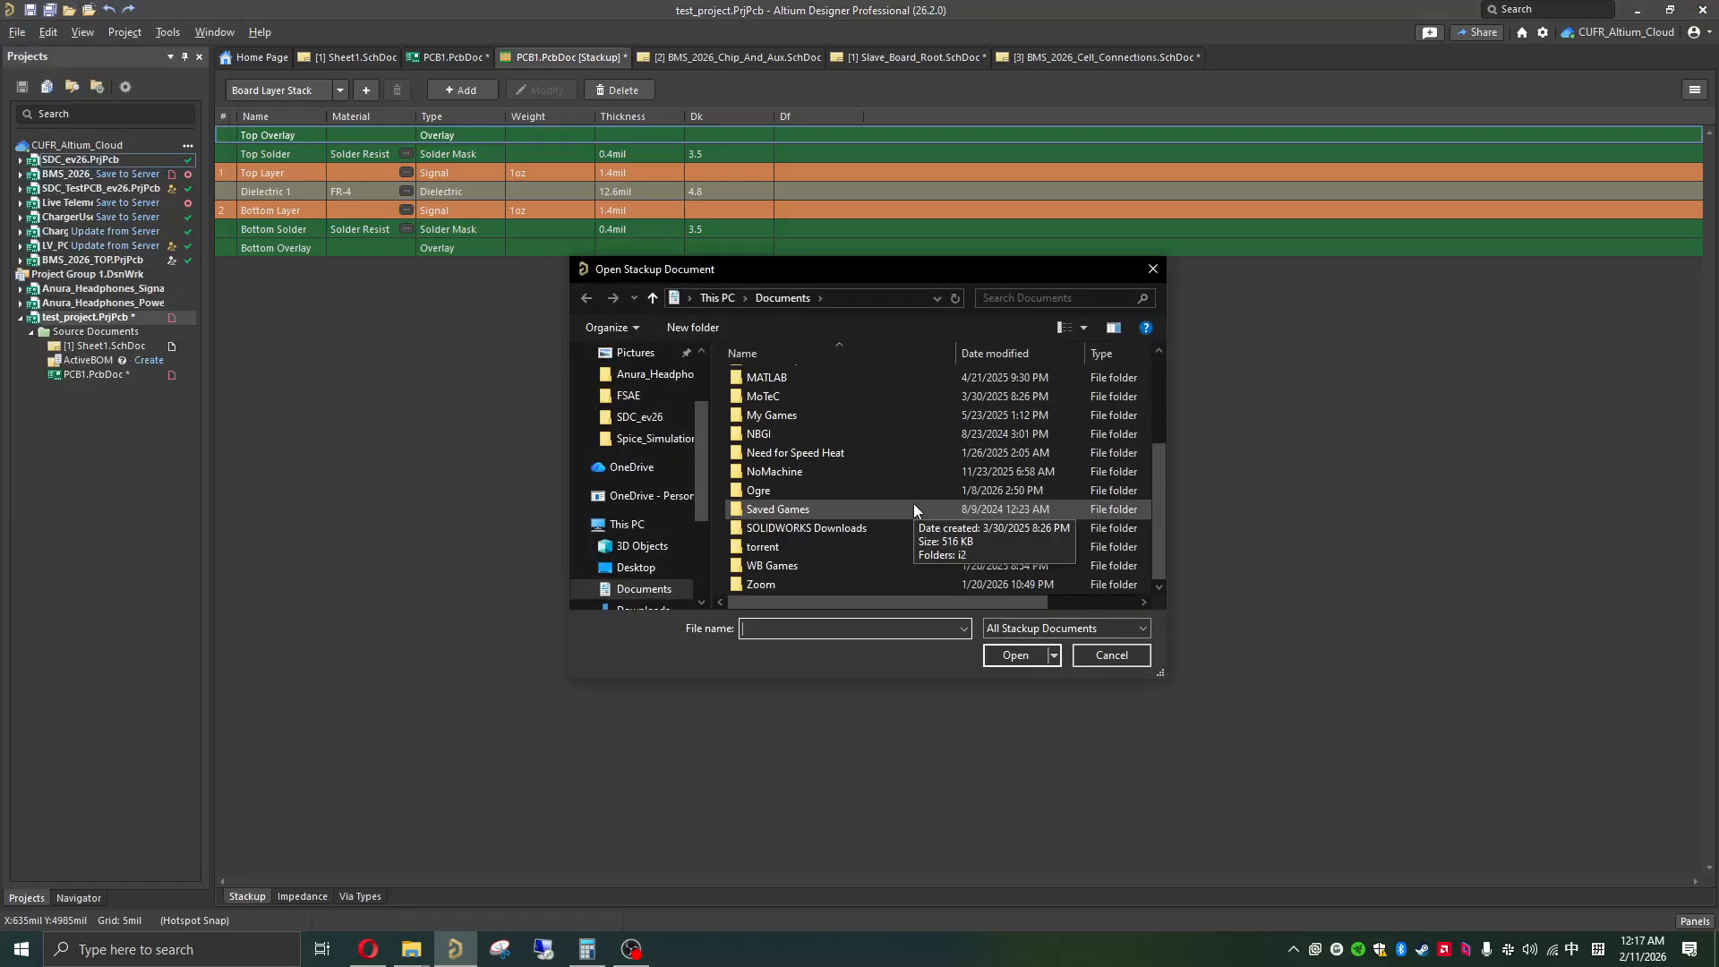
left_click(629, 396)
scroll(800, 478, "down", 3)
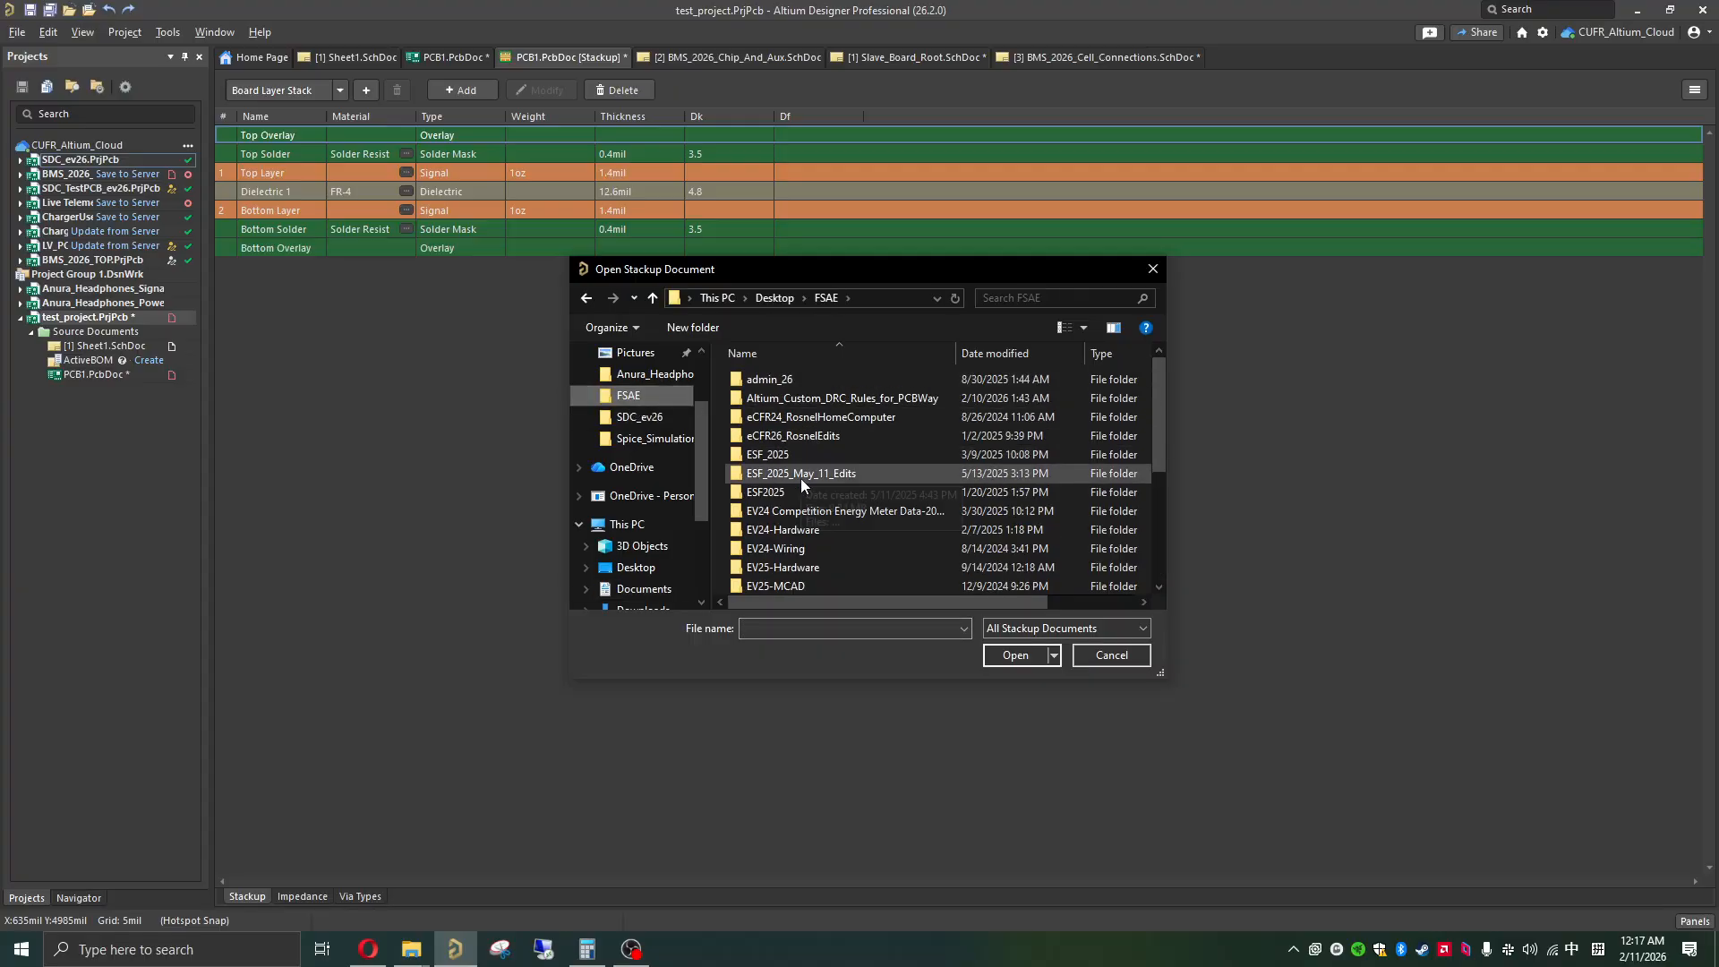
scroll(816, 475, "down", 1)
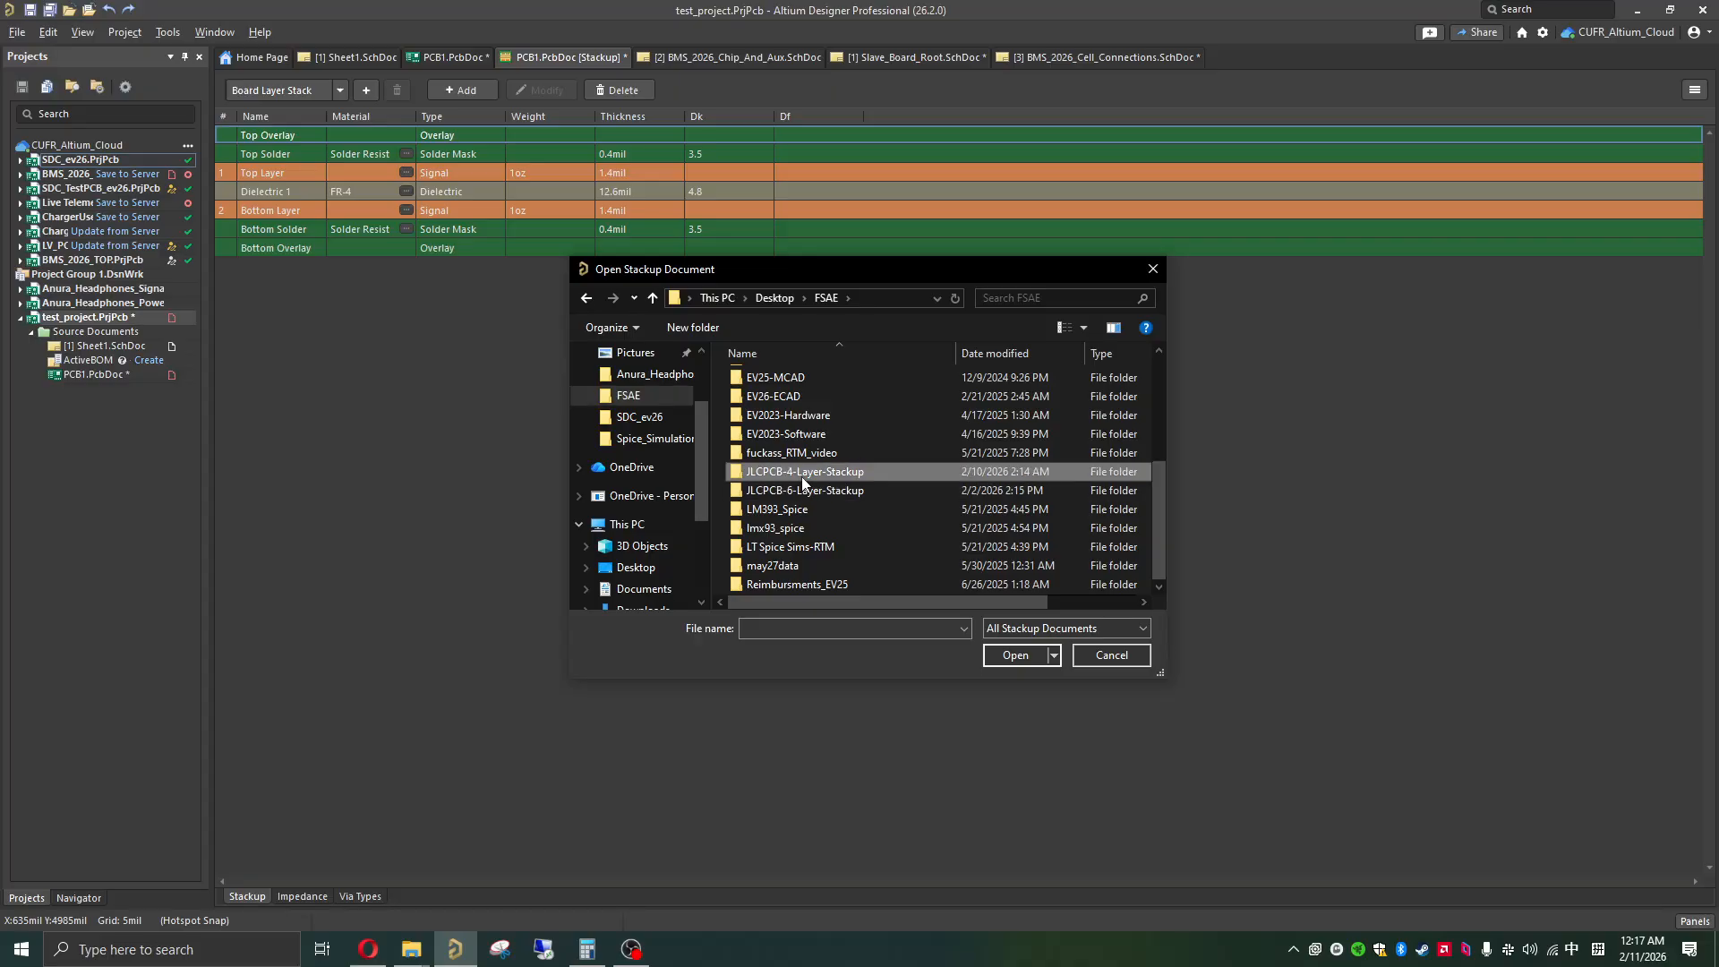
double_click(802, 472)
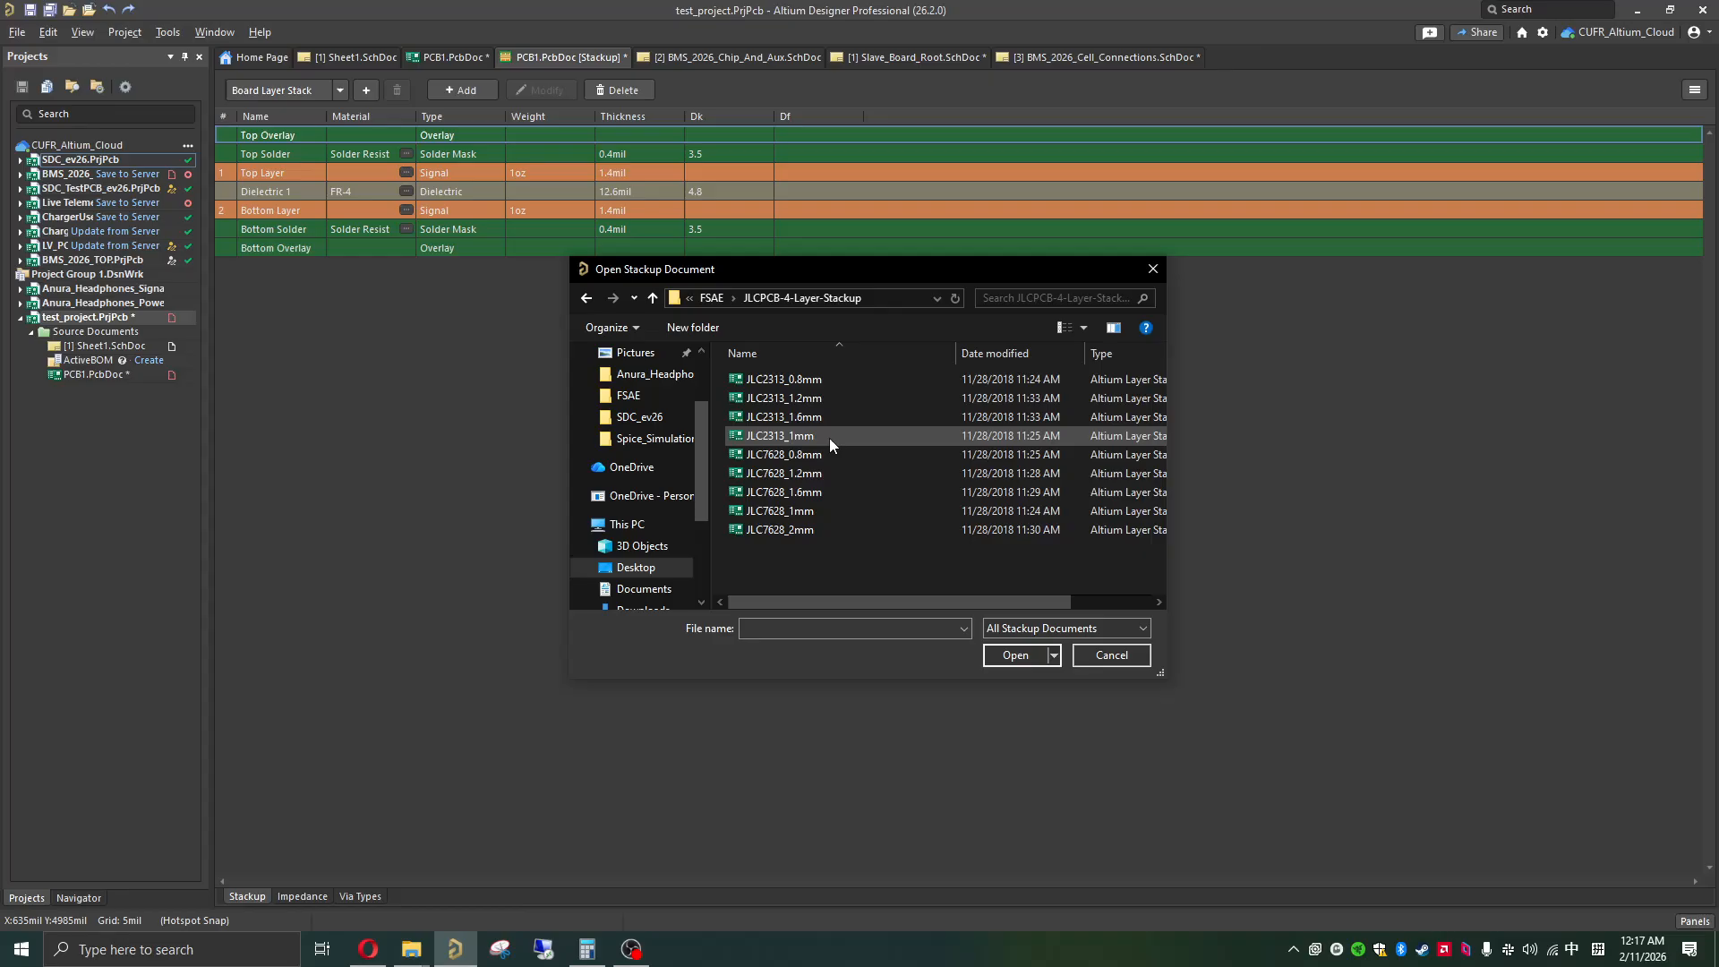
left_click(814, 419)
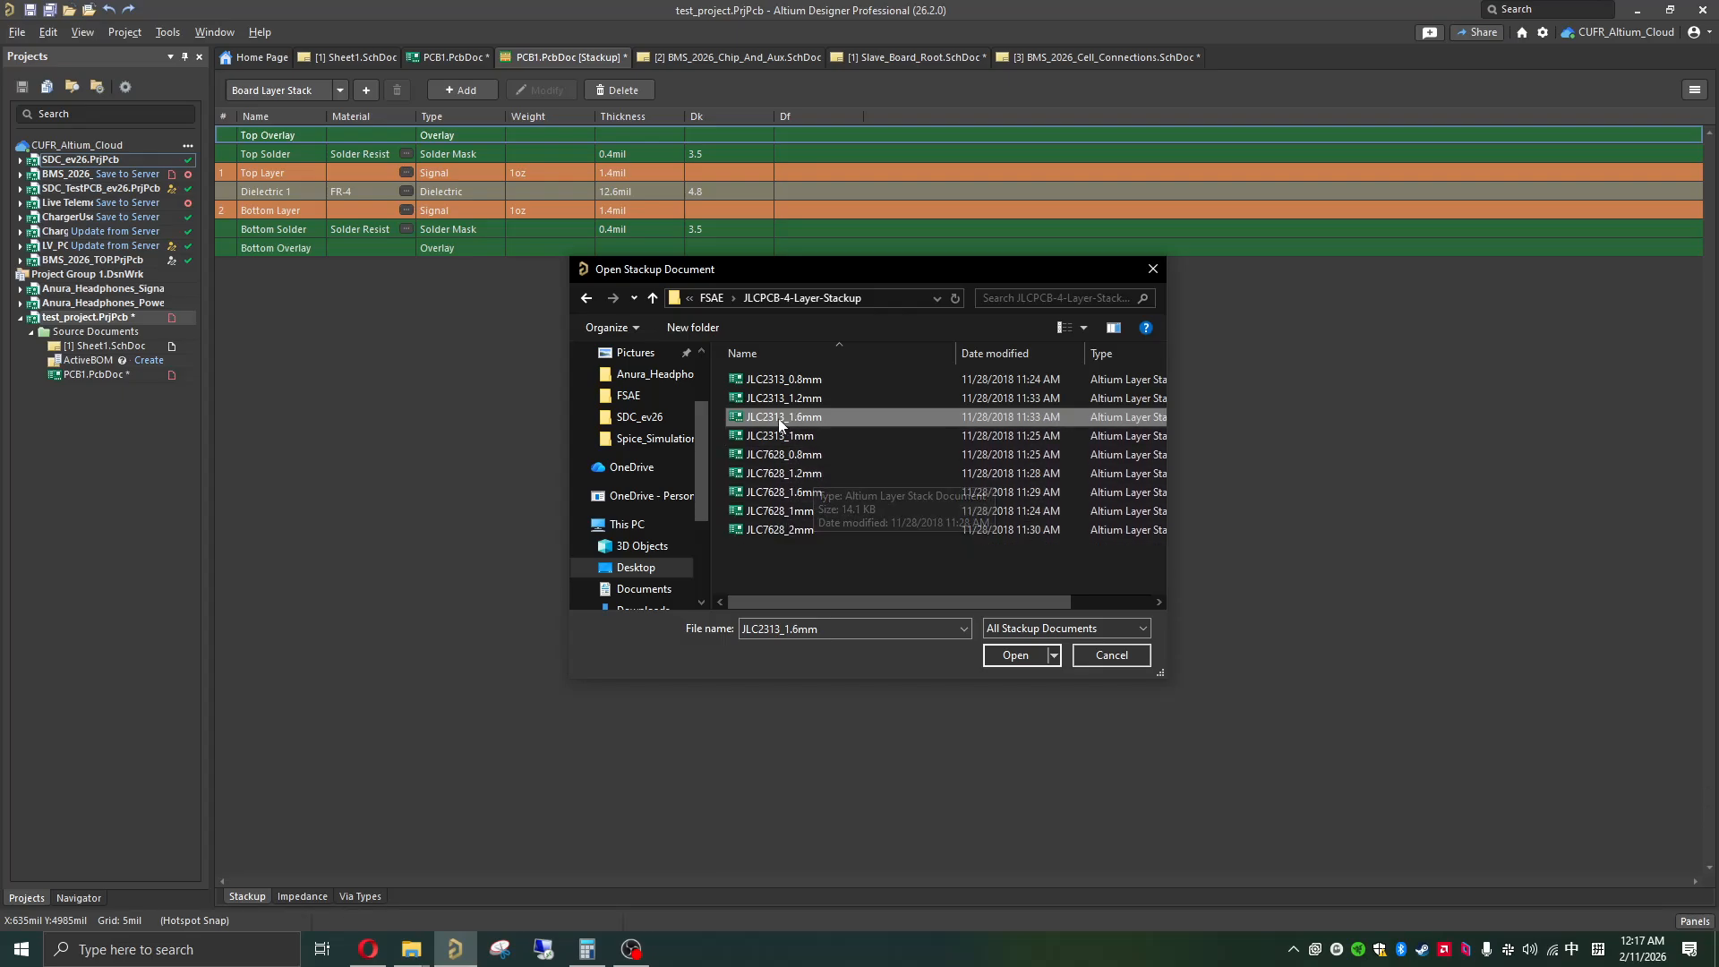
left_click(1015, 655)
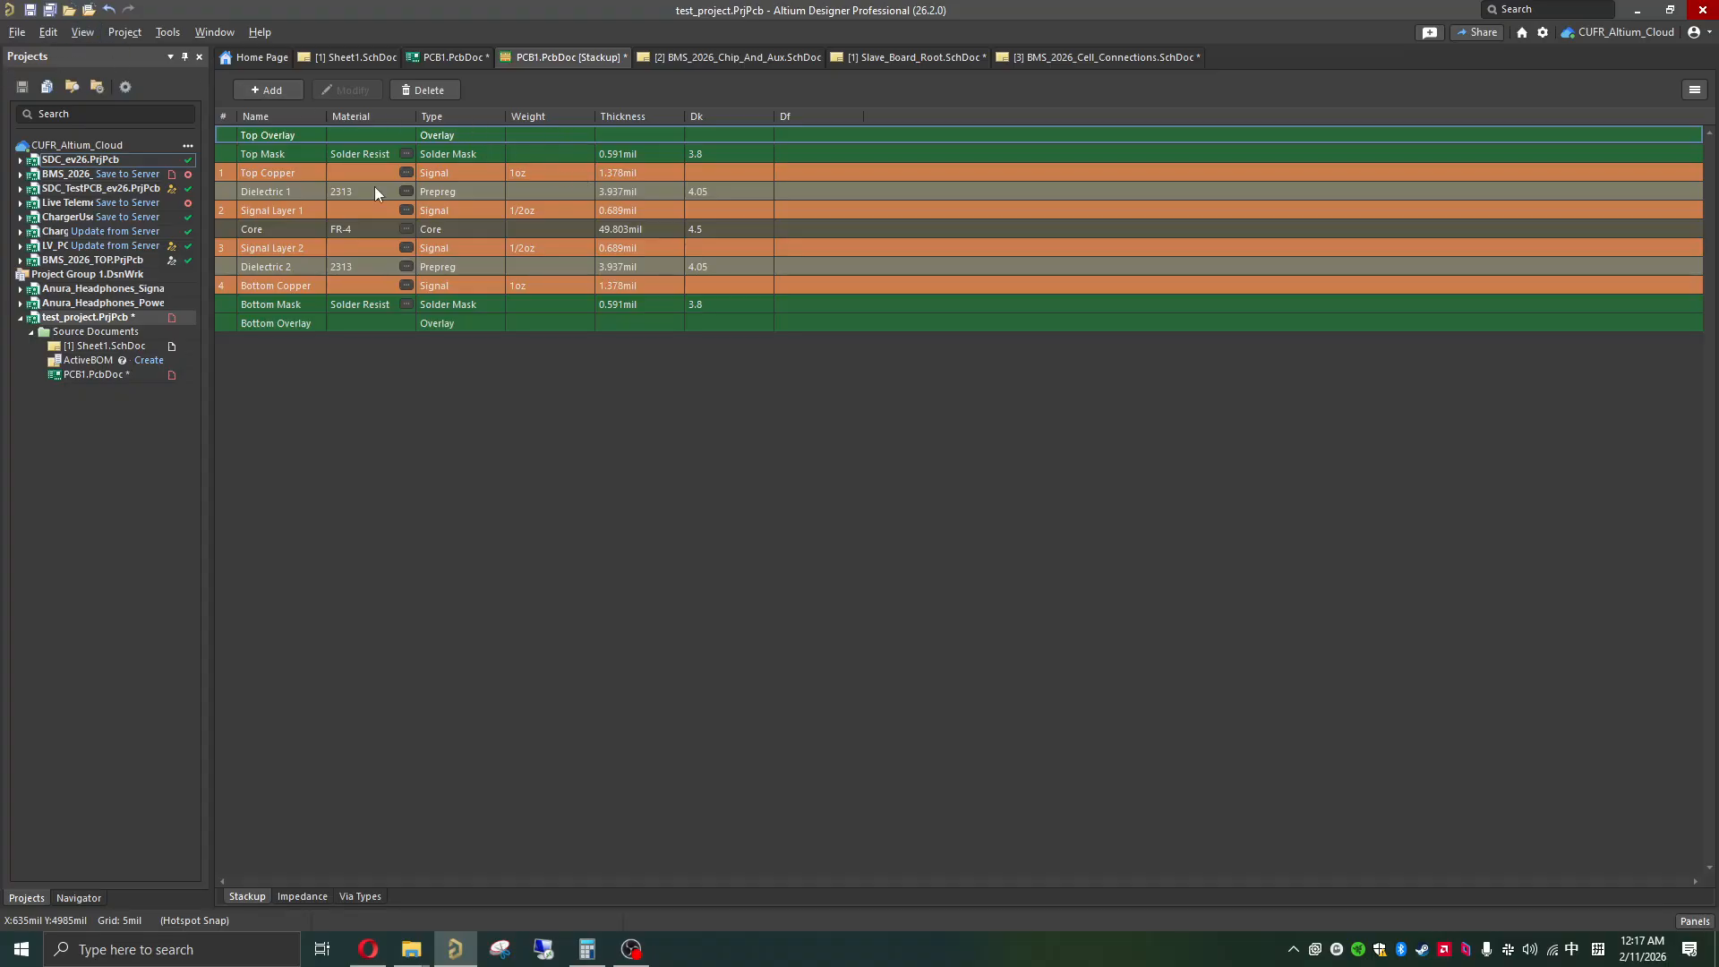
Step: Save the loaded stackup to the PCB, return to PCB1.PcbDoc, and save the board document
left_click(35, 12)
left_click(449, 58)
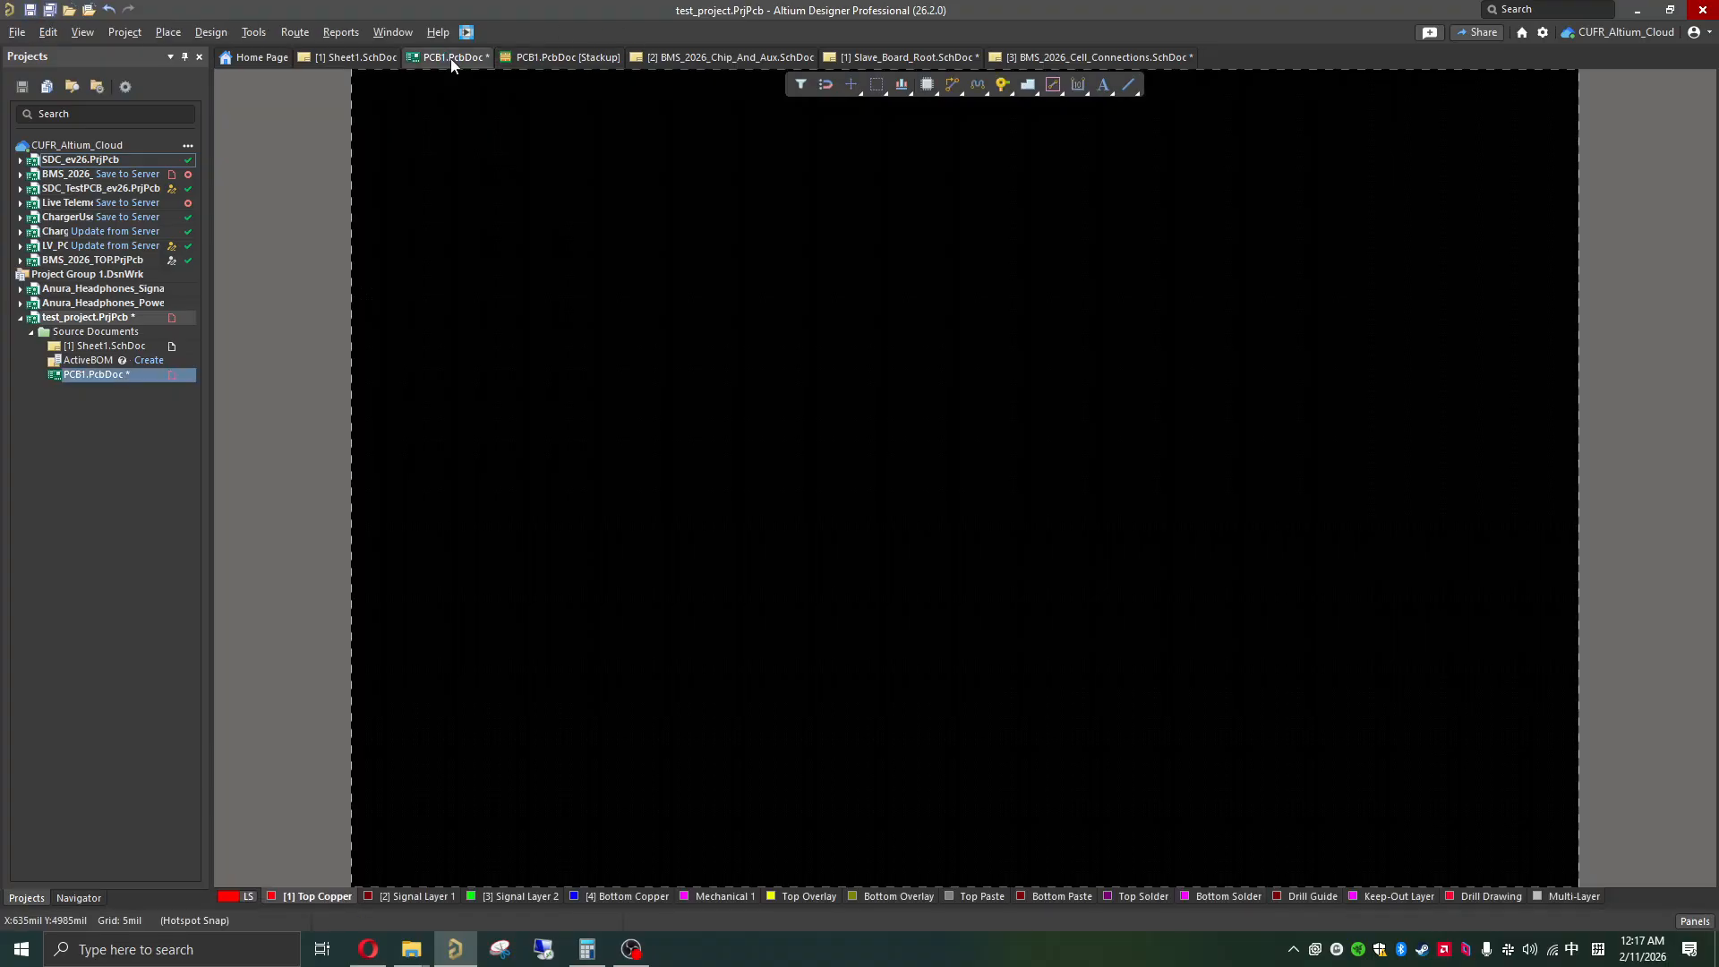
left_click(30, 10)
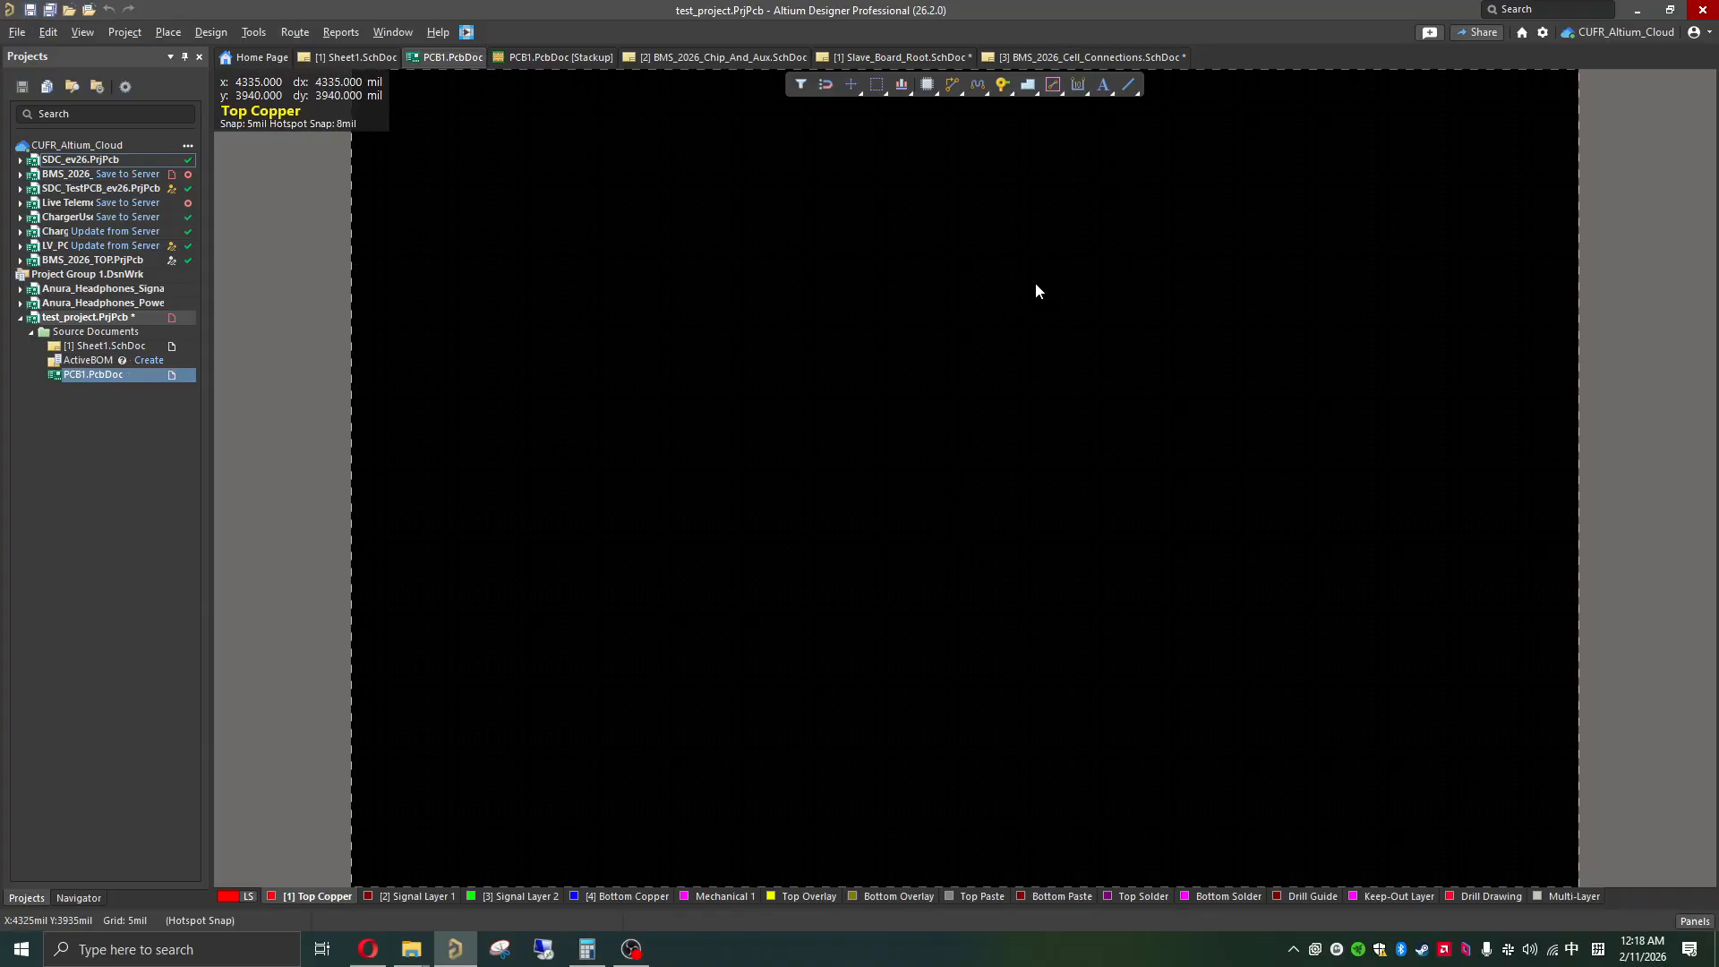
Step: Inspect the blank board in 3D from its face and edge, and return to the 2D layout view
scroll(1109, 604, "down", 1, "ctrl")
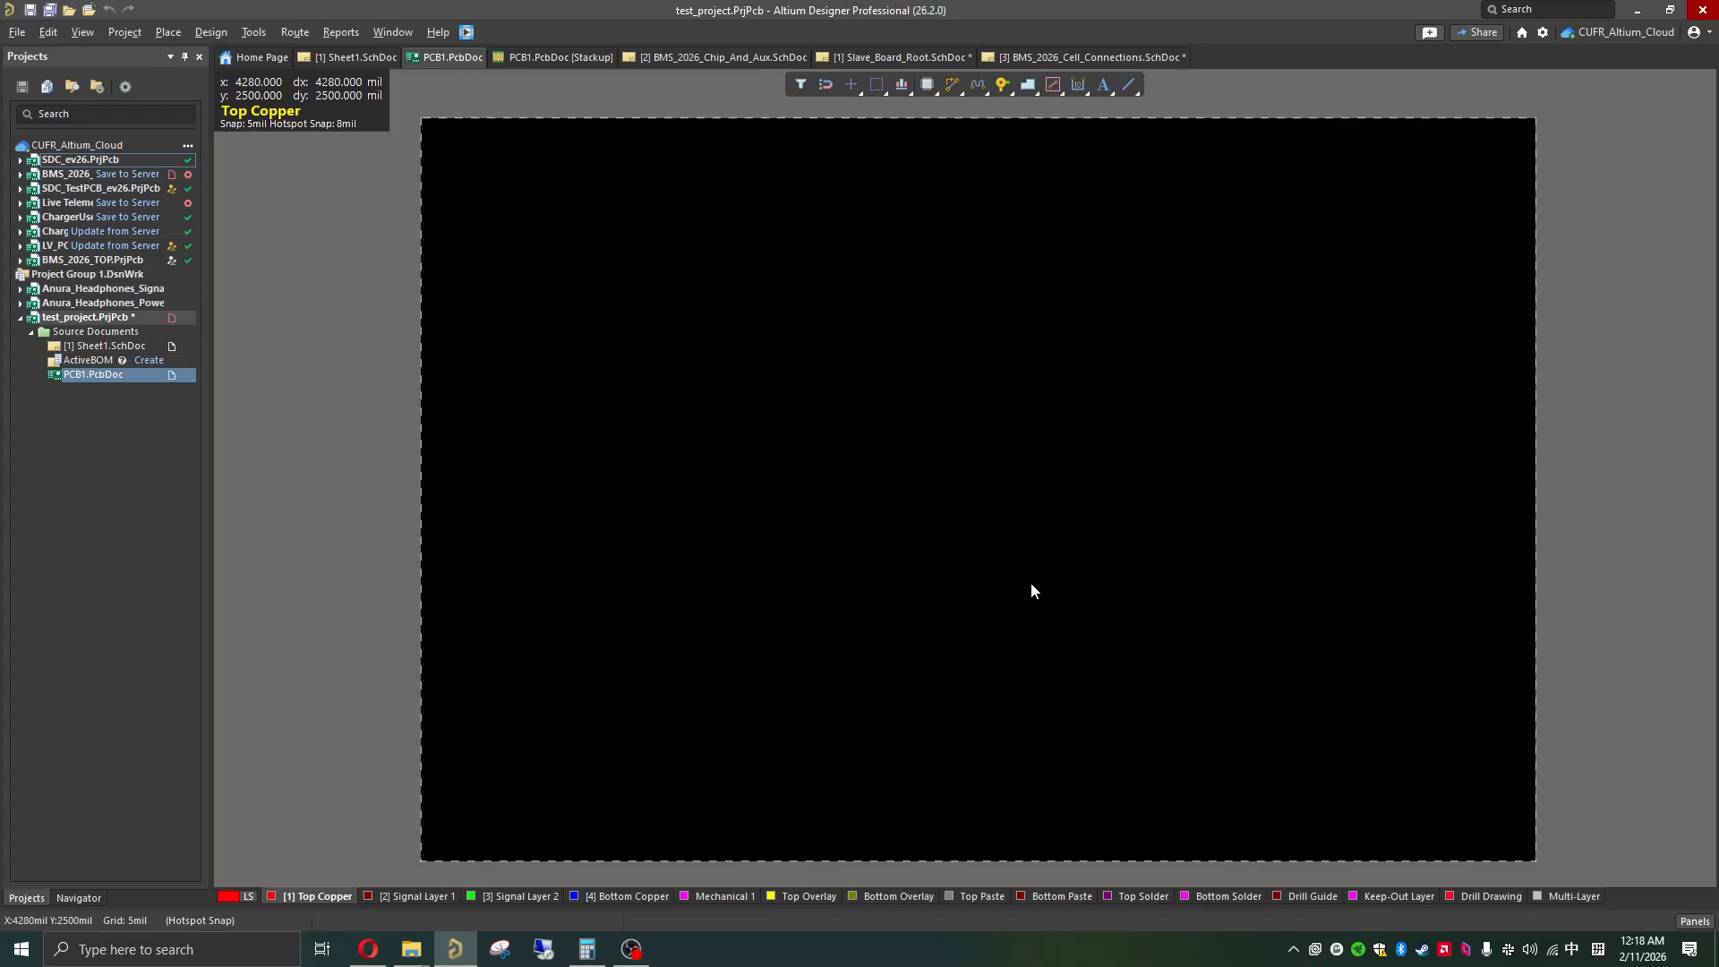
key("3")
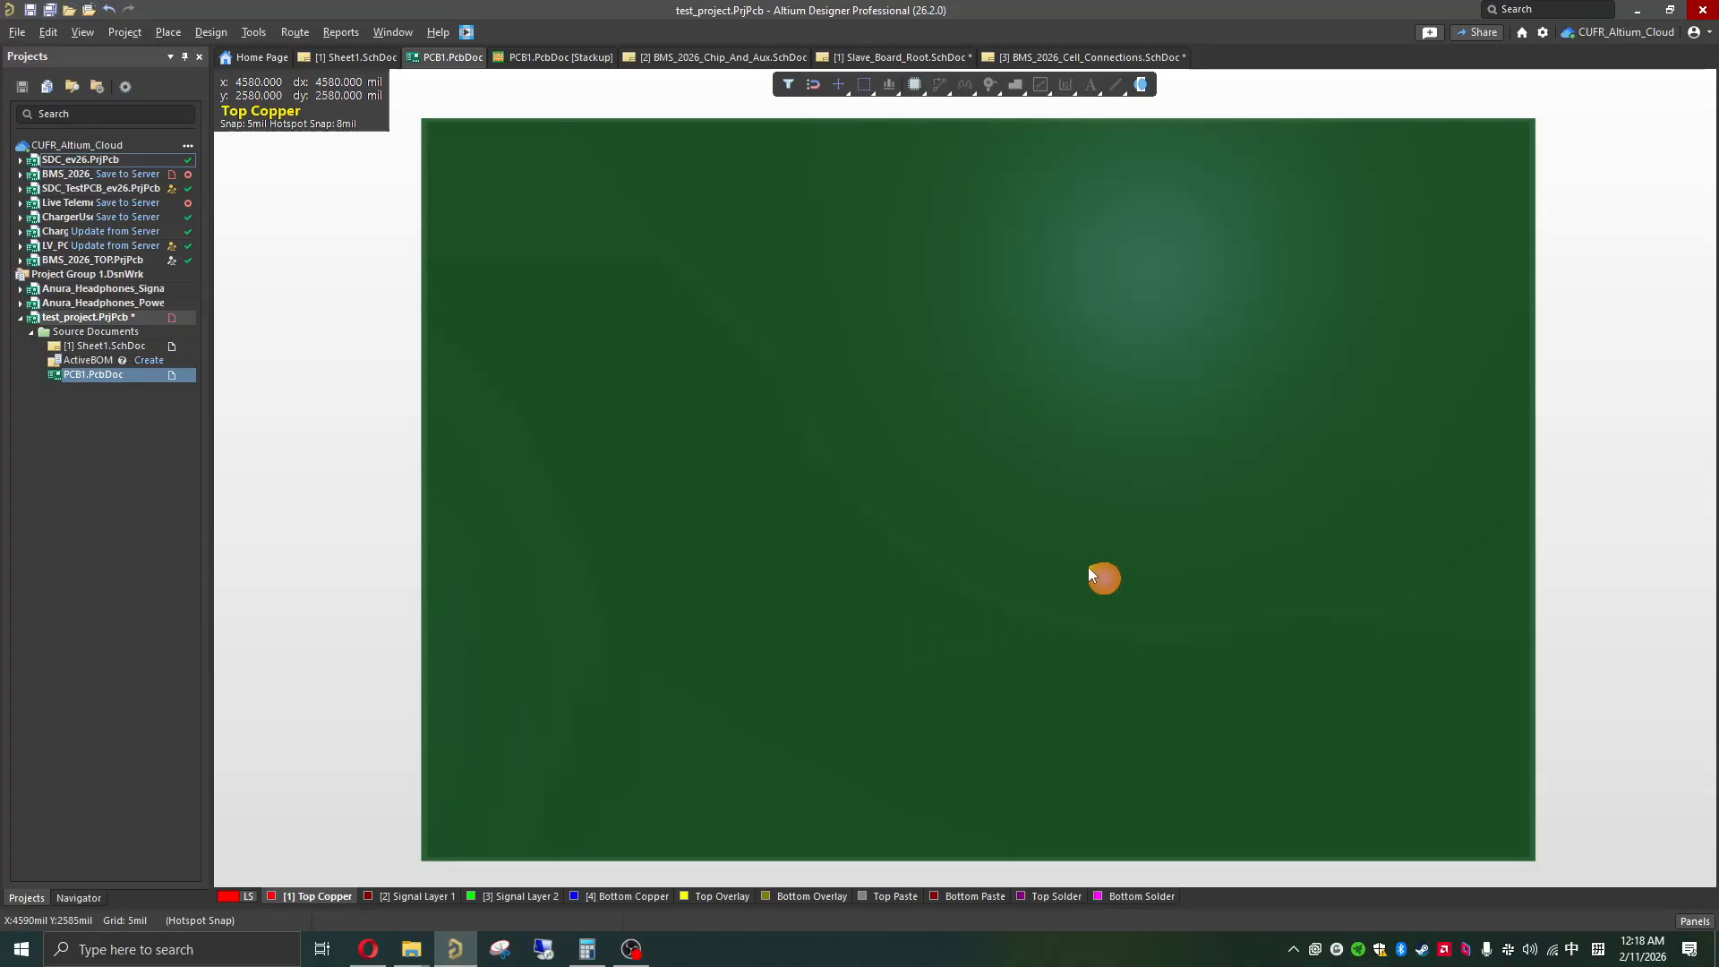
key("shift")
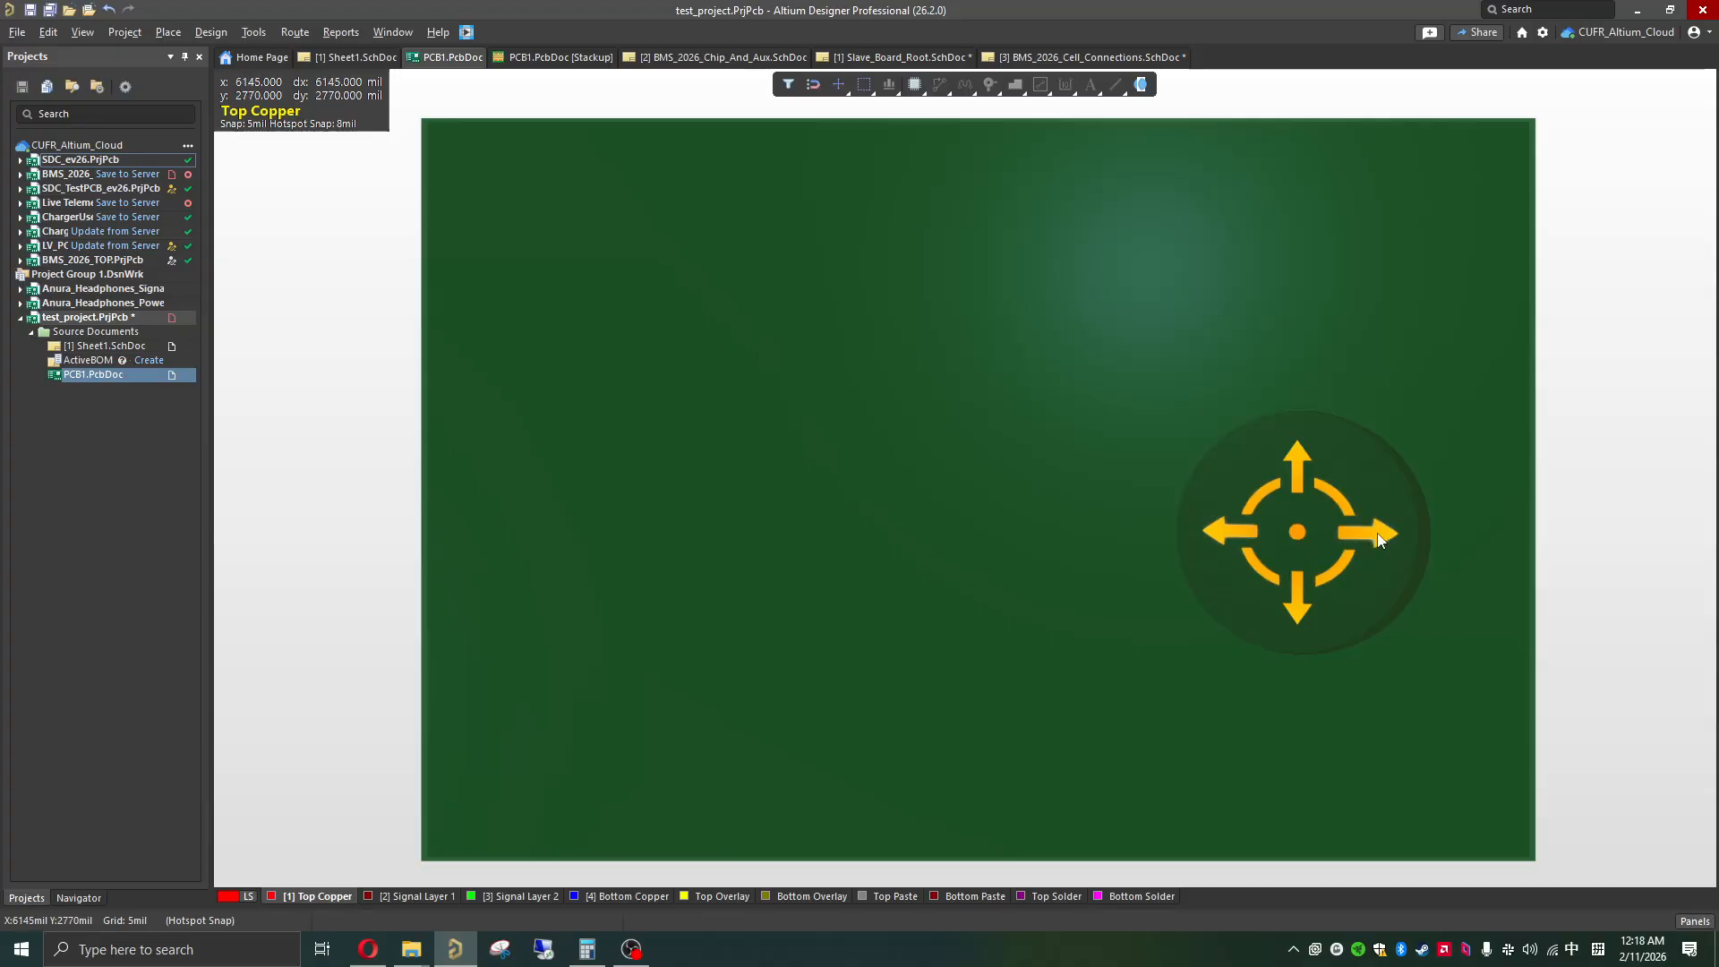
right_click_drag(1378, 537, 860, 526, "shift")
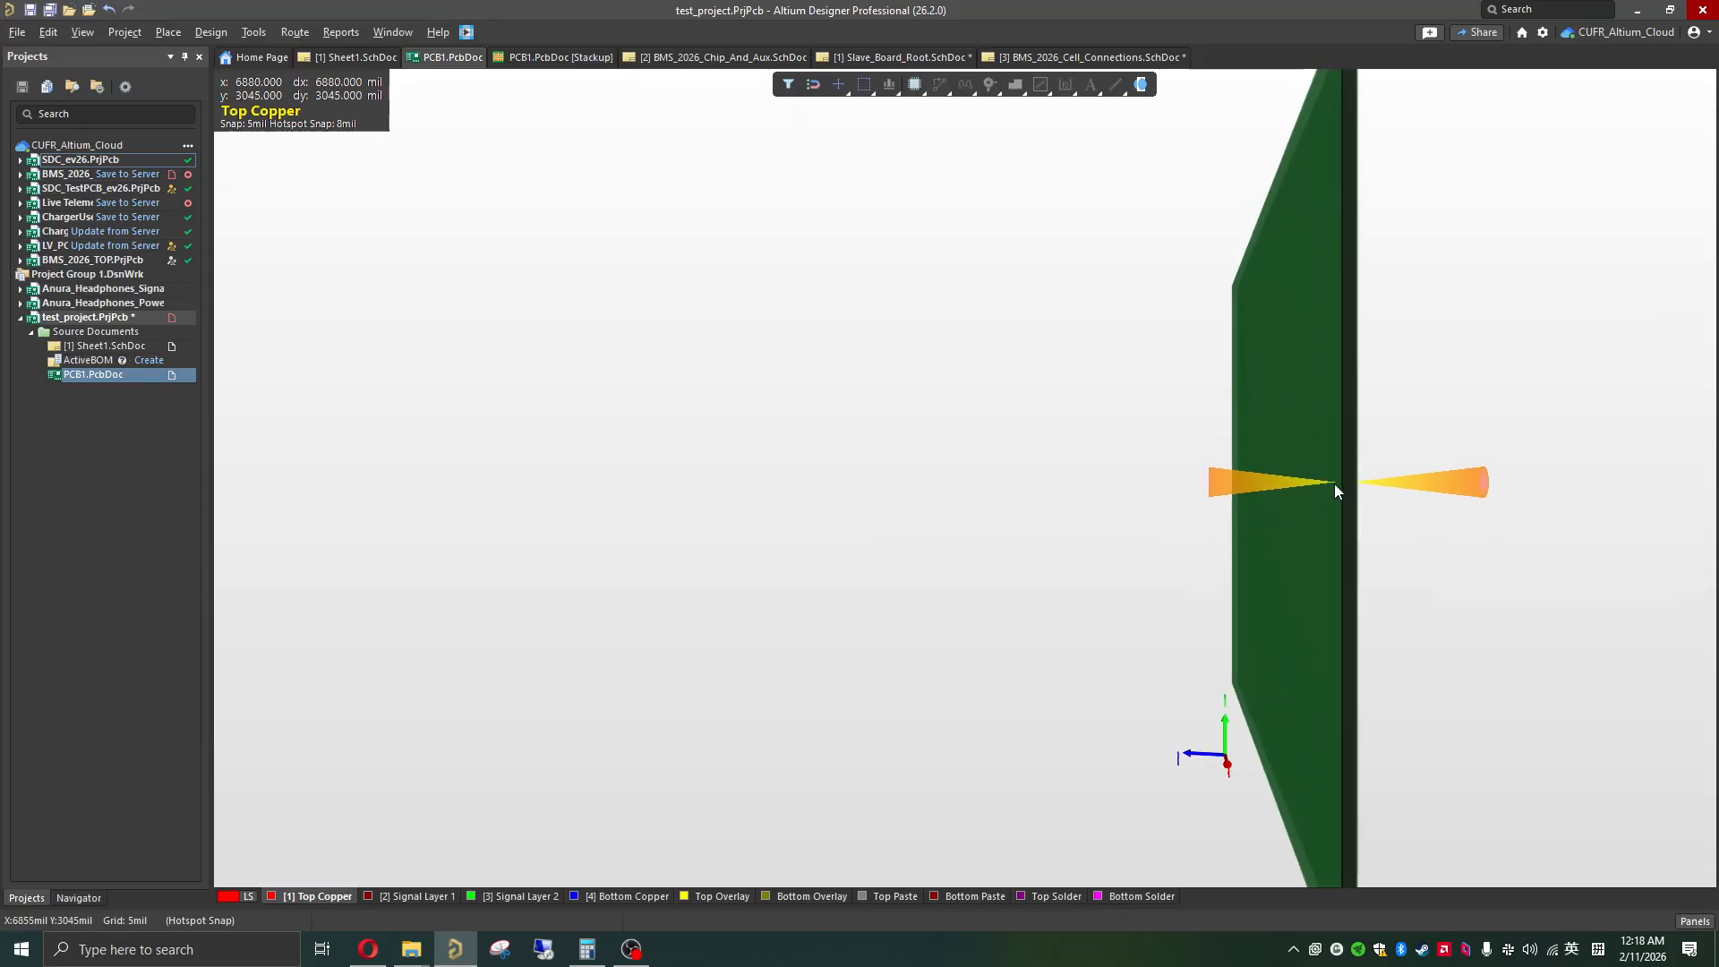
right_click_drag(1347, 486, 1446, 492, "shift")
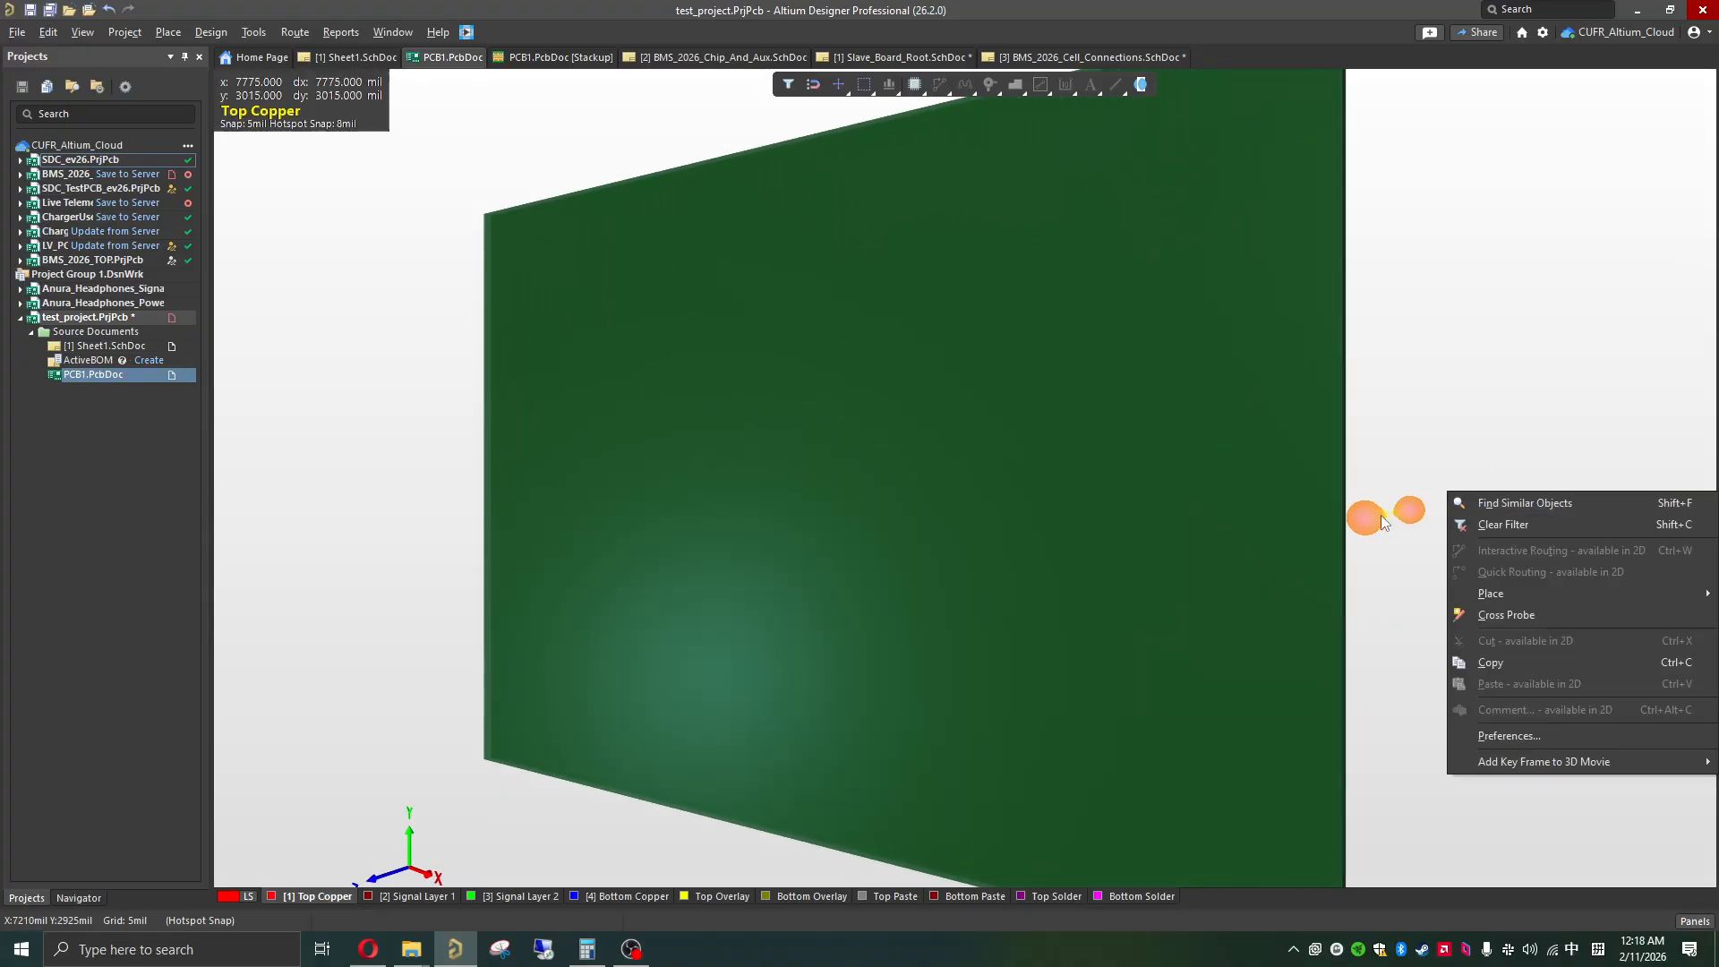
left_click(1193, 520)
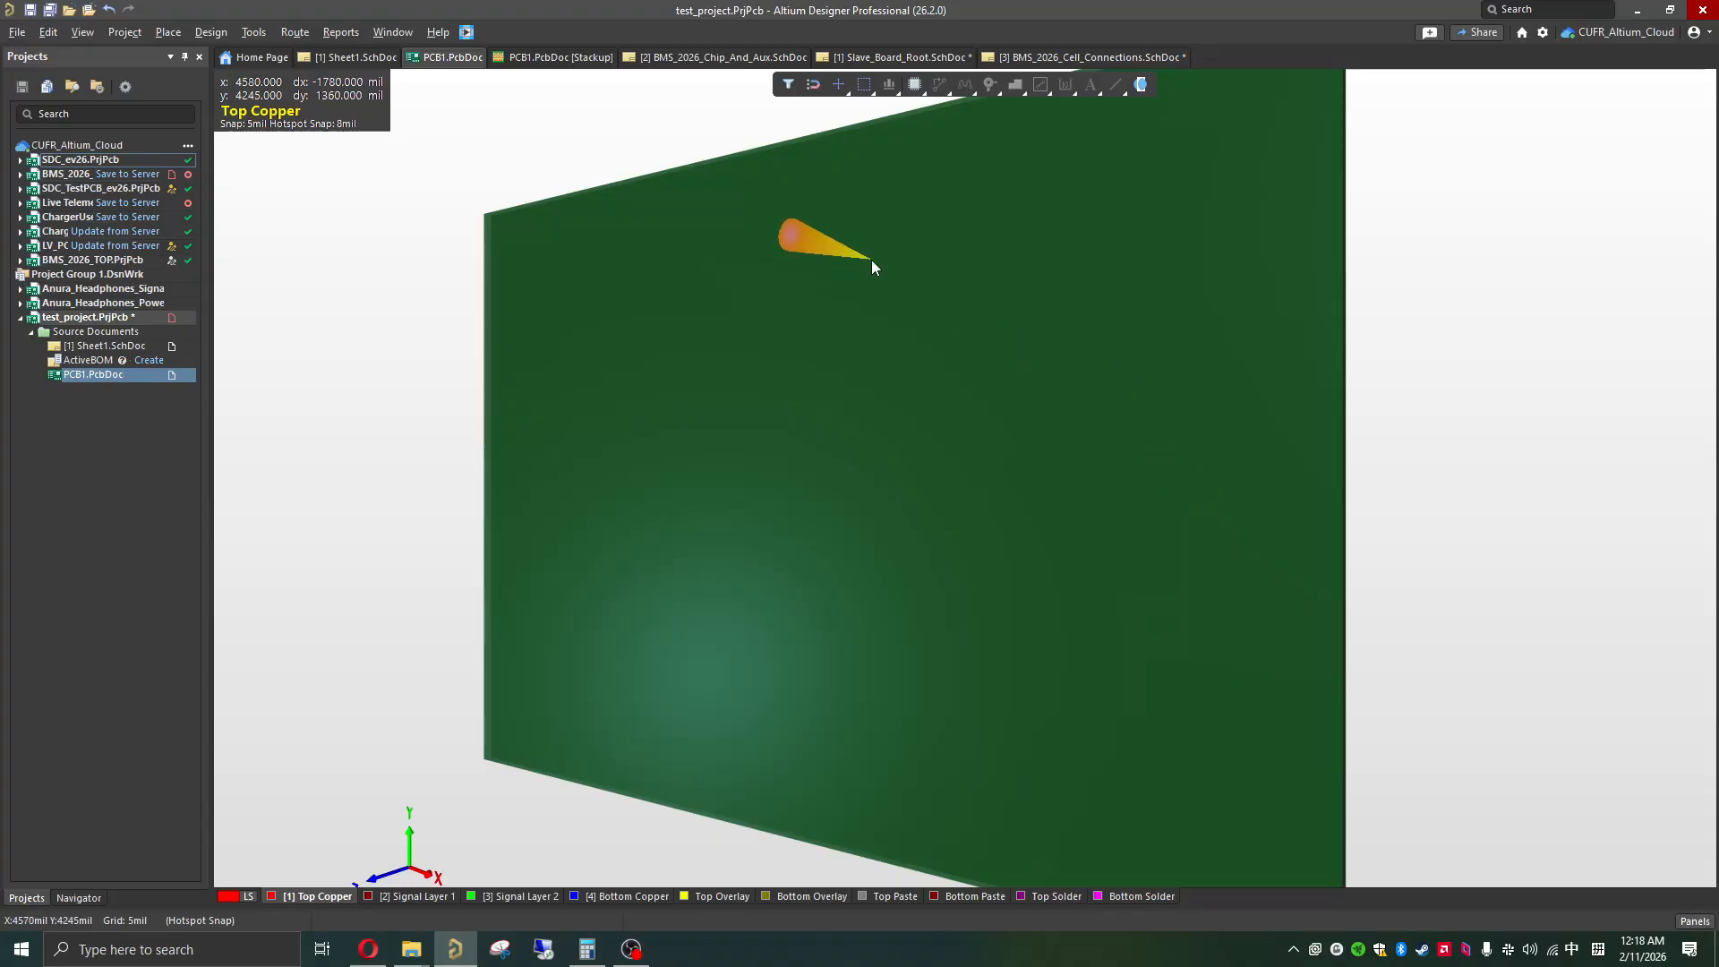
key("2")
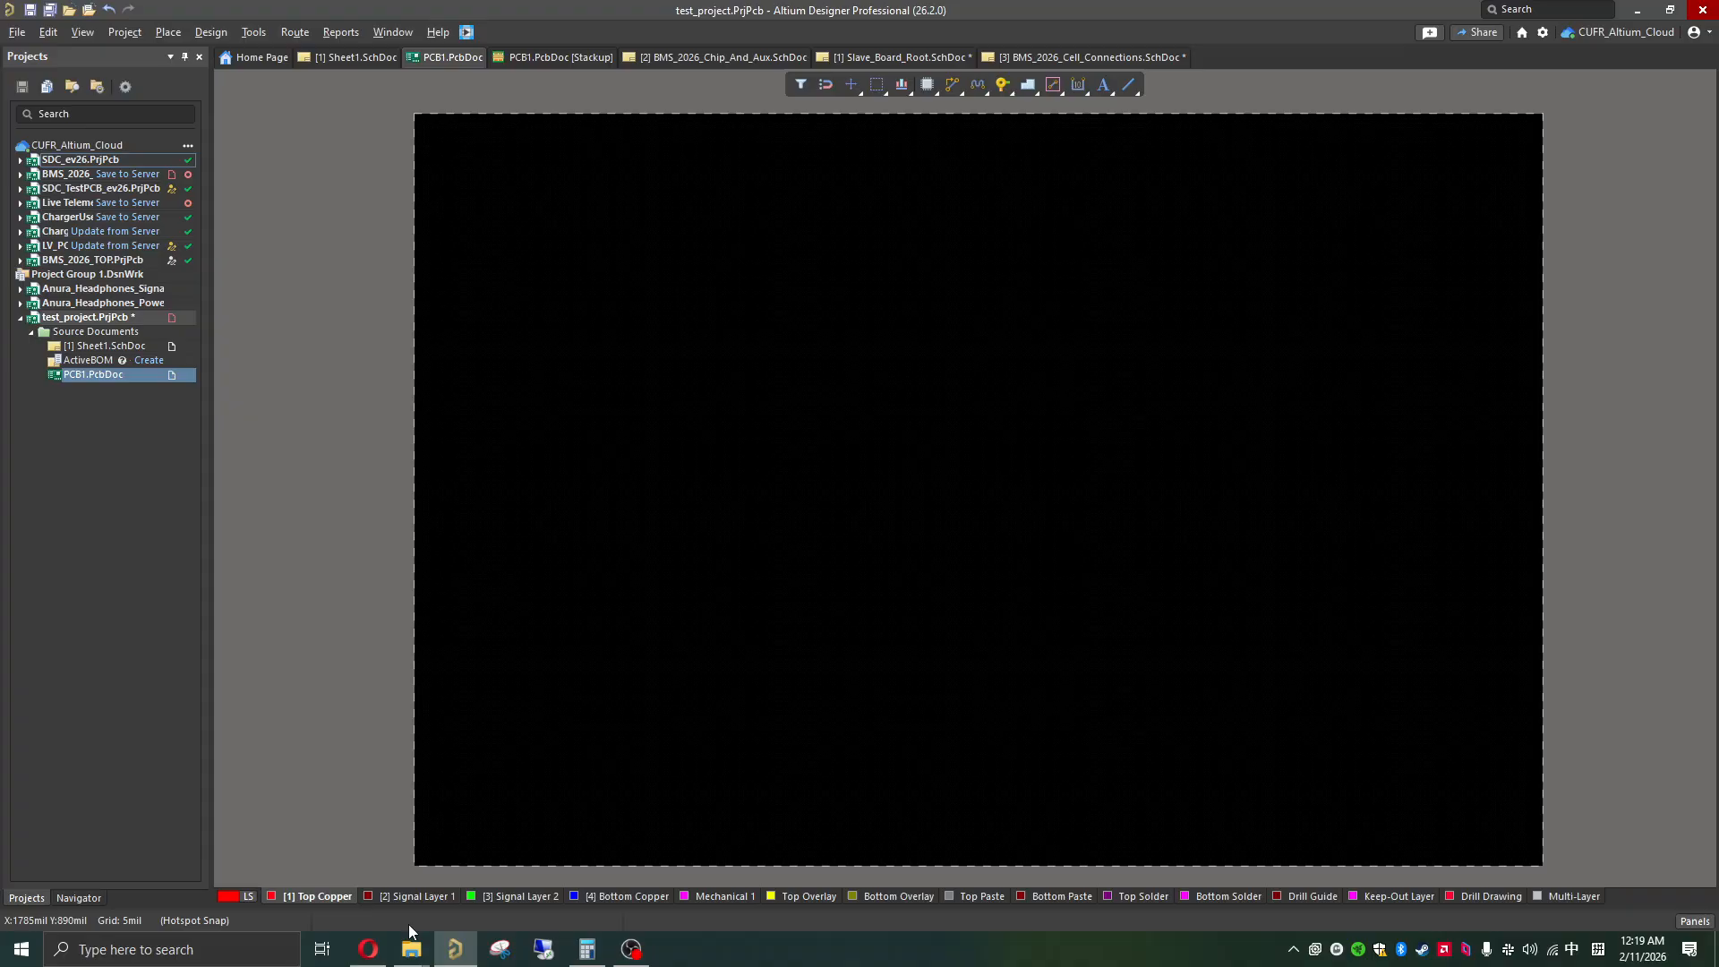
Step: Look through the board's layers from Signal Layer 1 through the Keep-Out Layer, and make Top Copper the active layer again
left_click(395, 900)
left_click(517, 897)
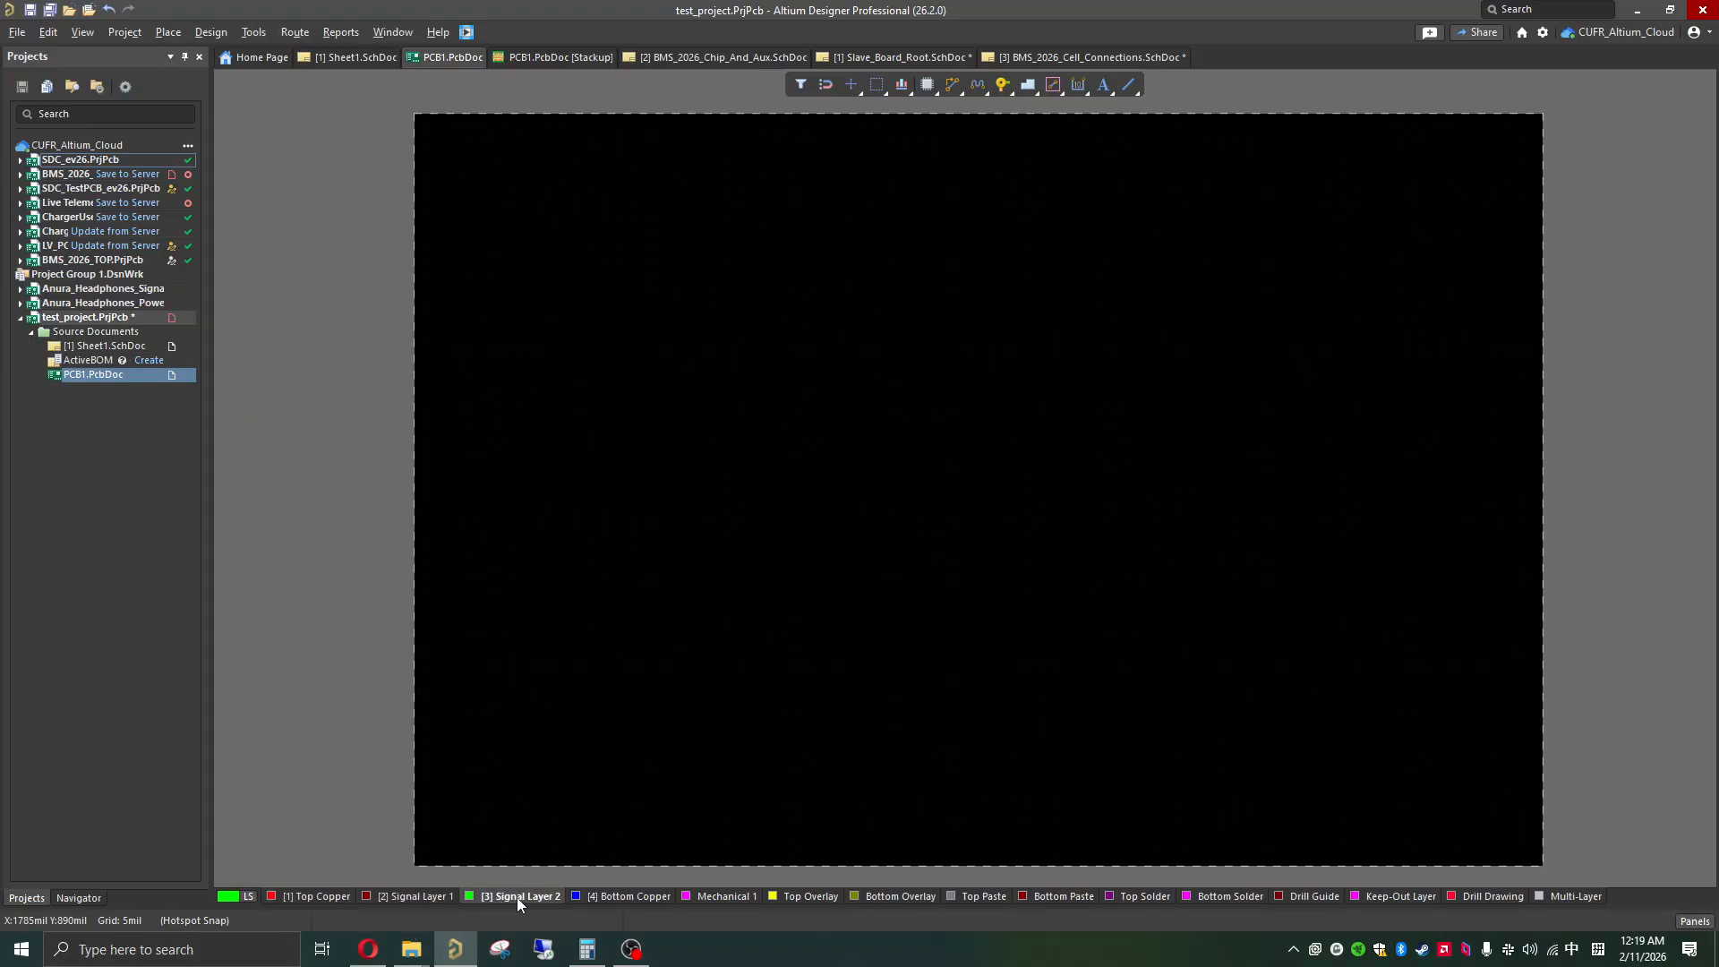
left_click(615, 896)
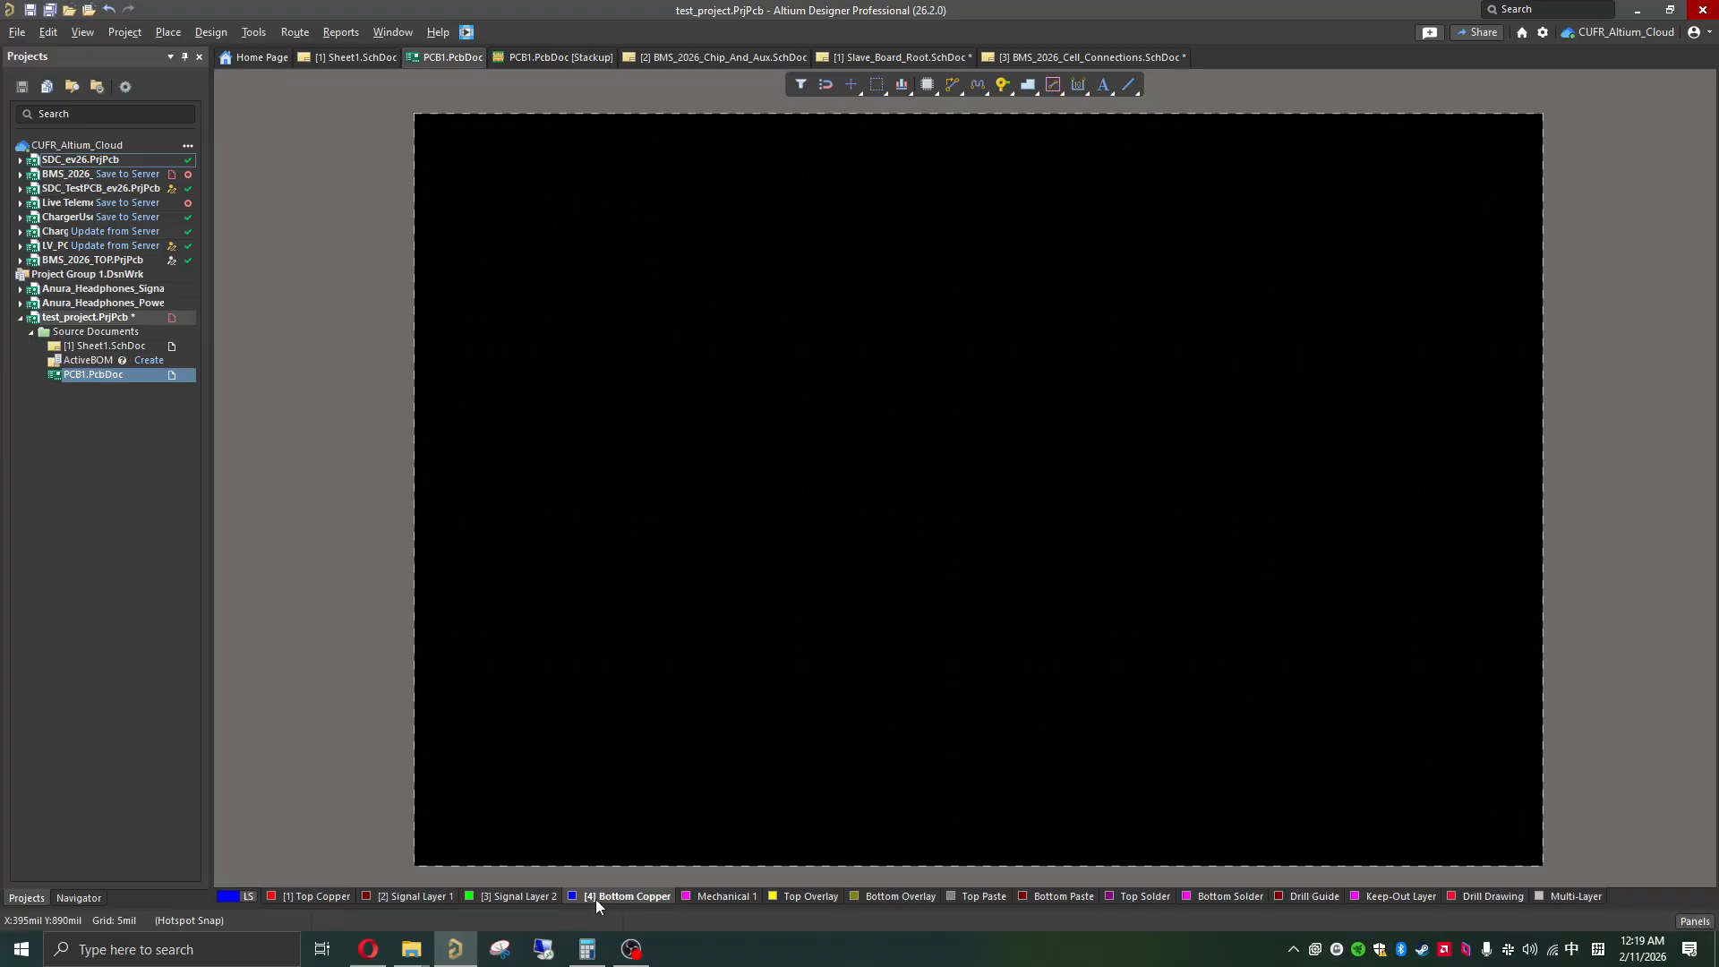
left_click(707, 898)
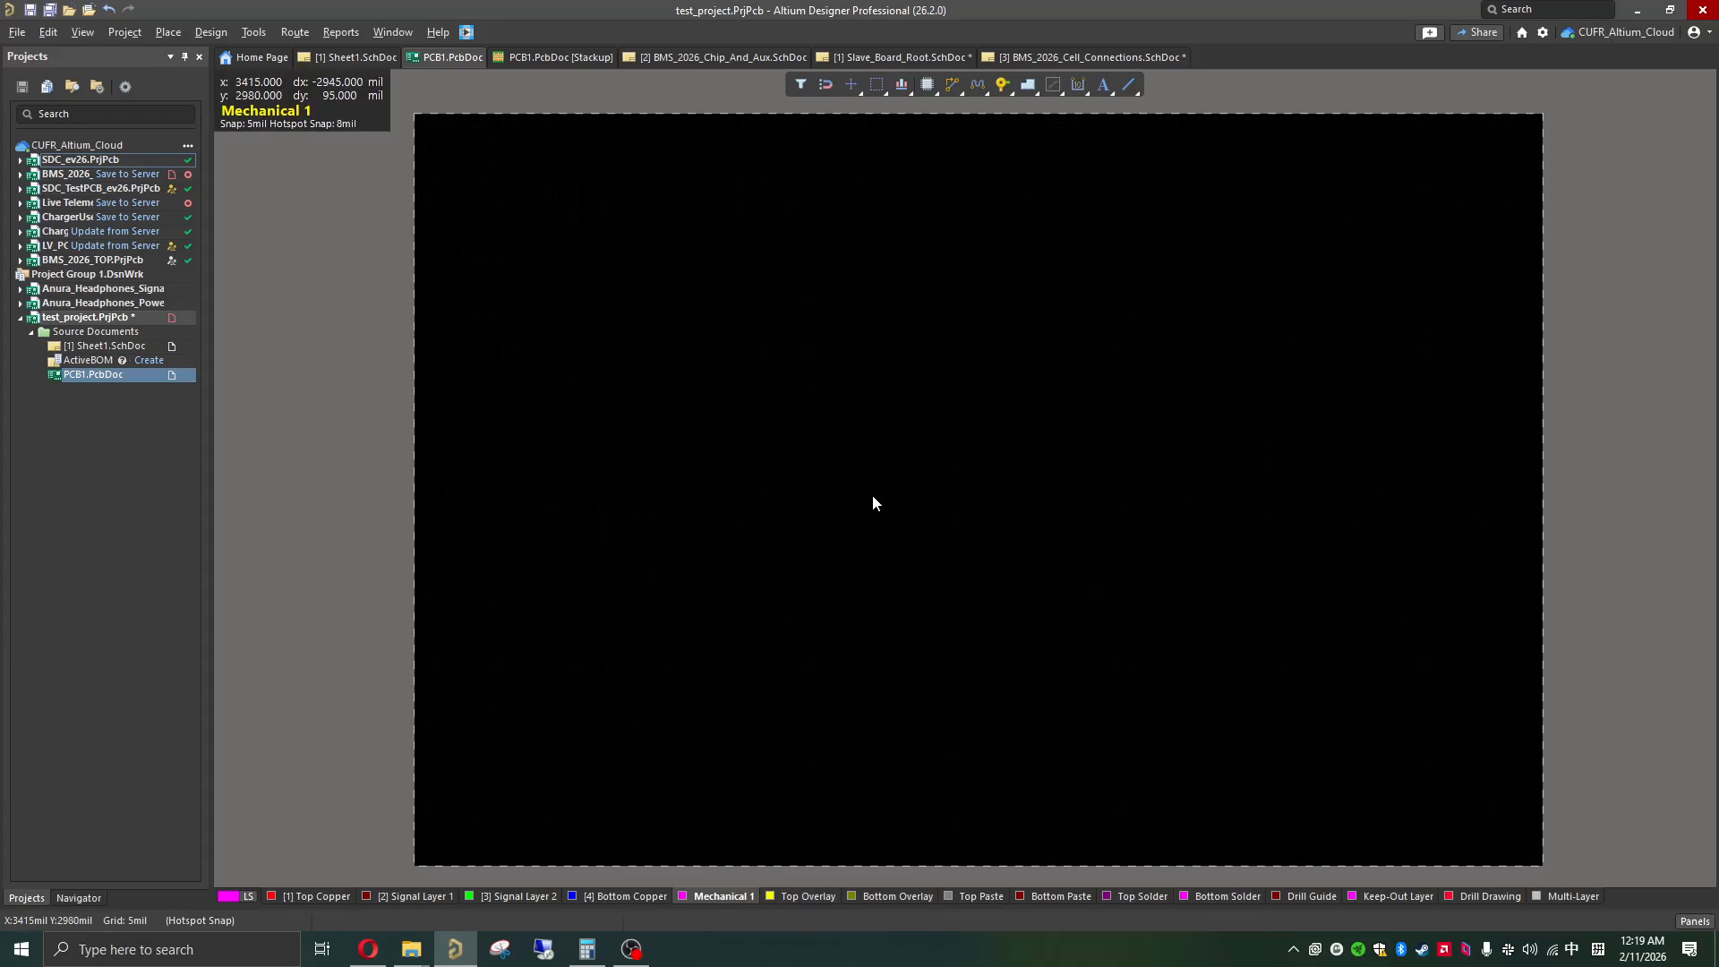
left_click(797, 902)
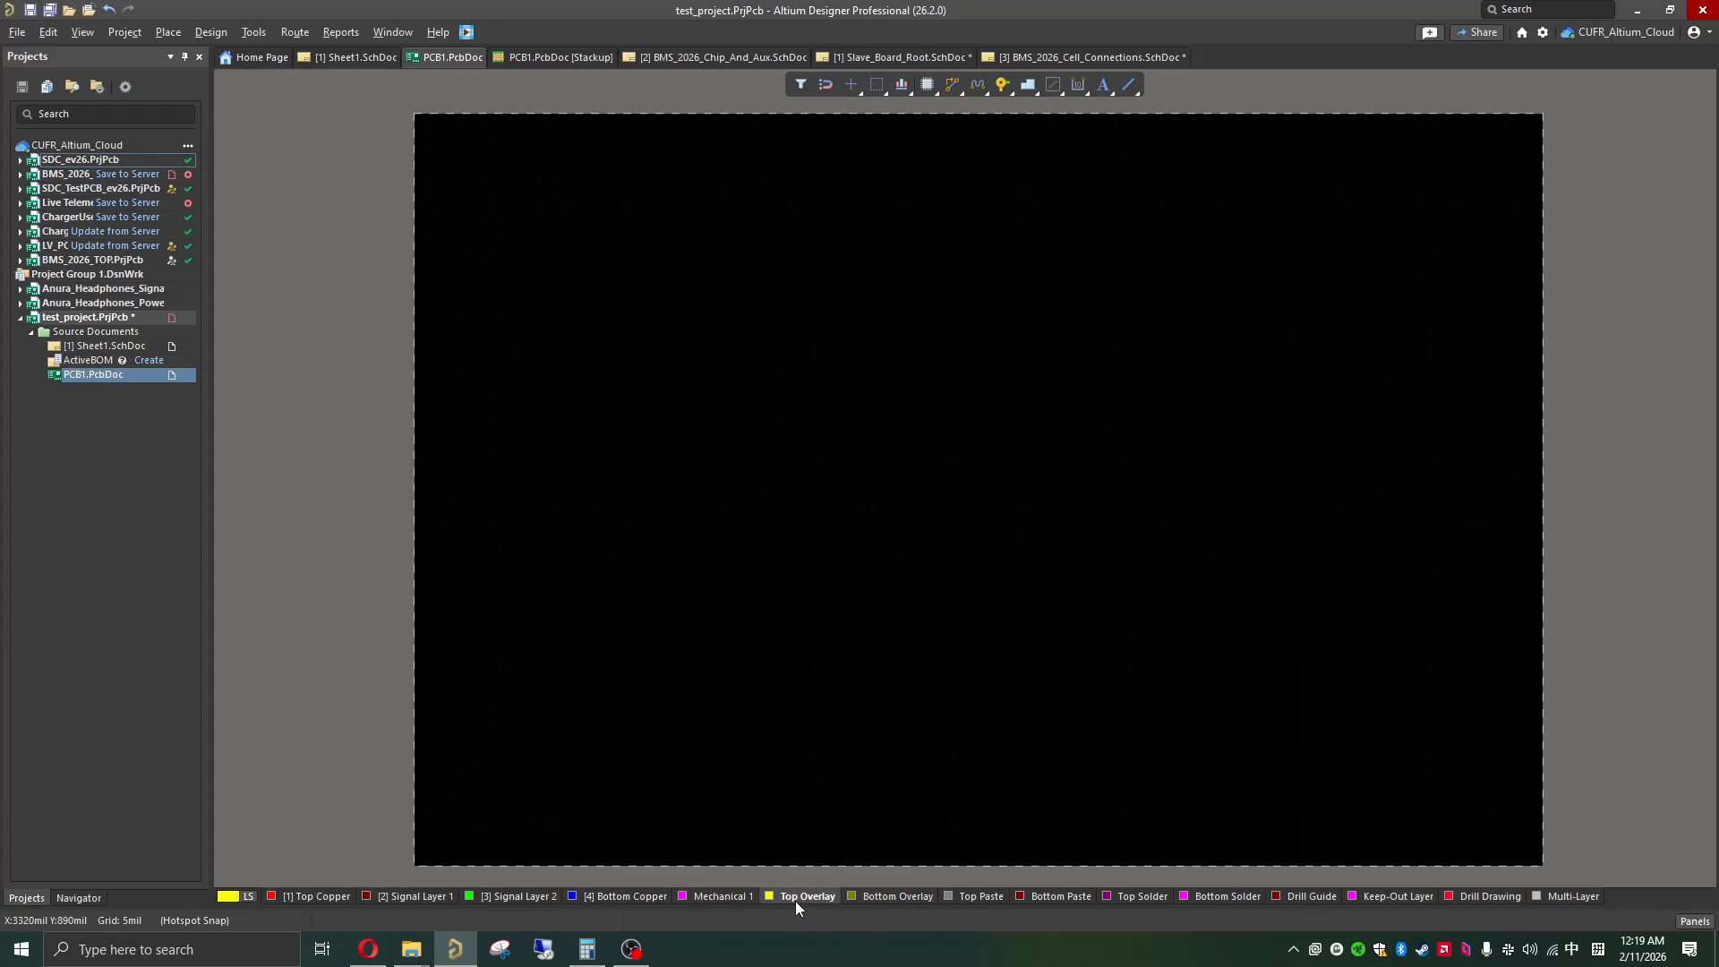
left_click(872, 897)
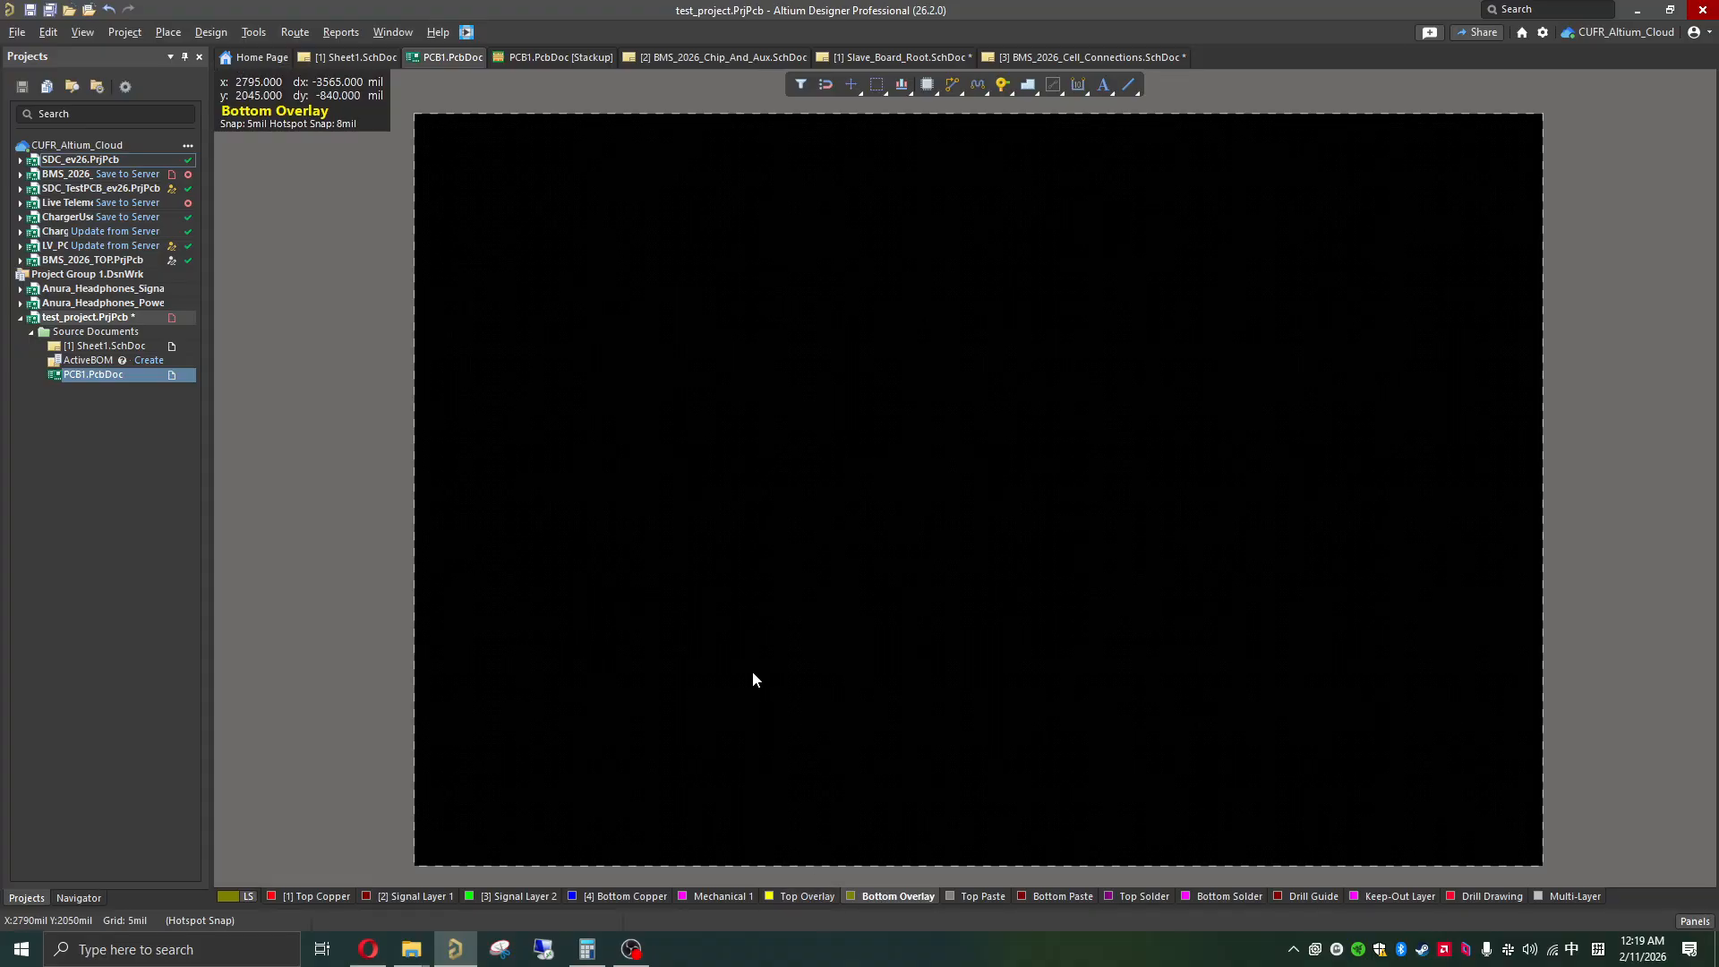
left_click(969, 900)
left_click(1052, 897)
left_click(1139, 896)
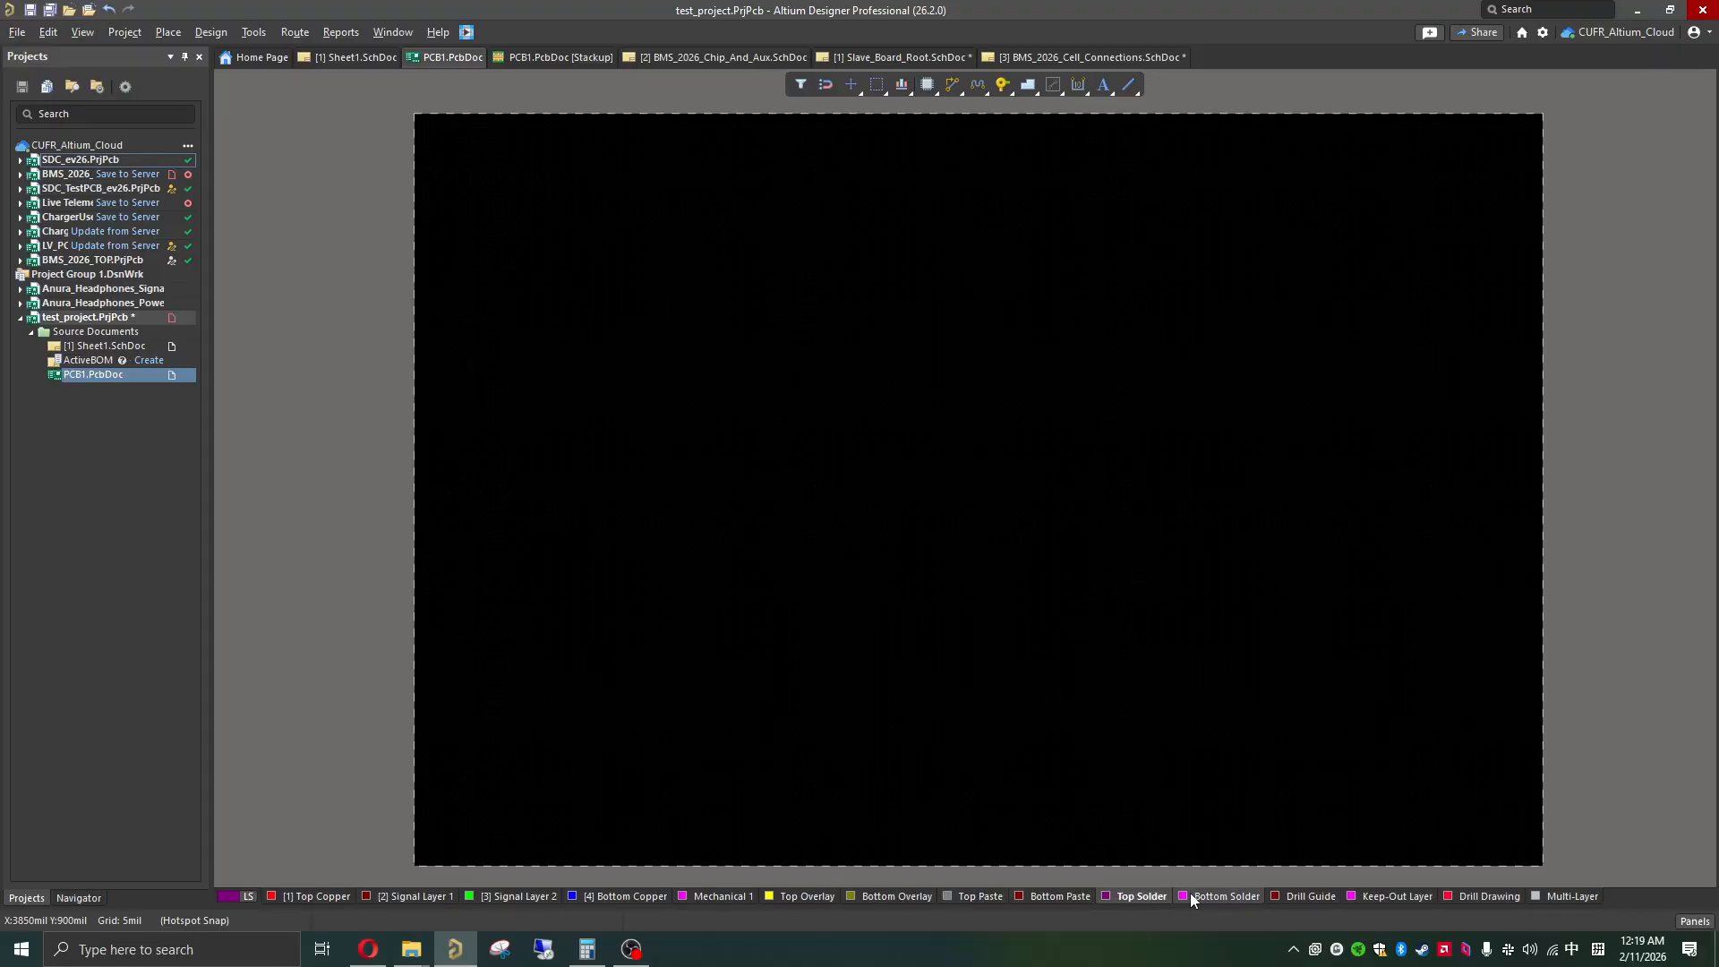
left_click(1244, 899)
left_click(1312, 896)
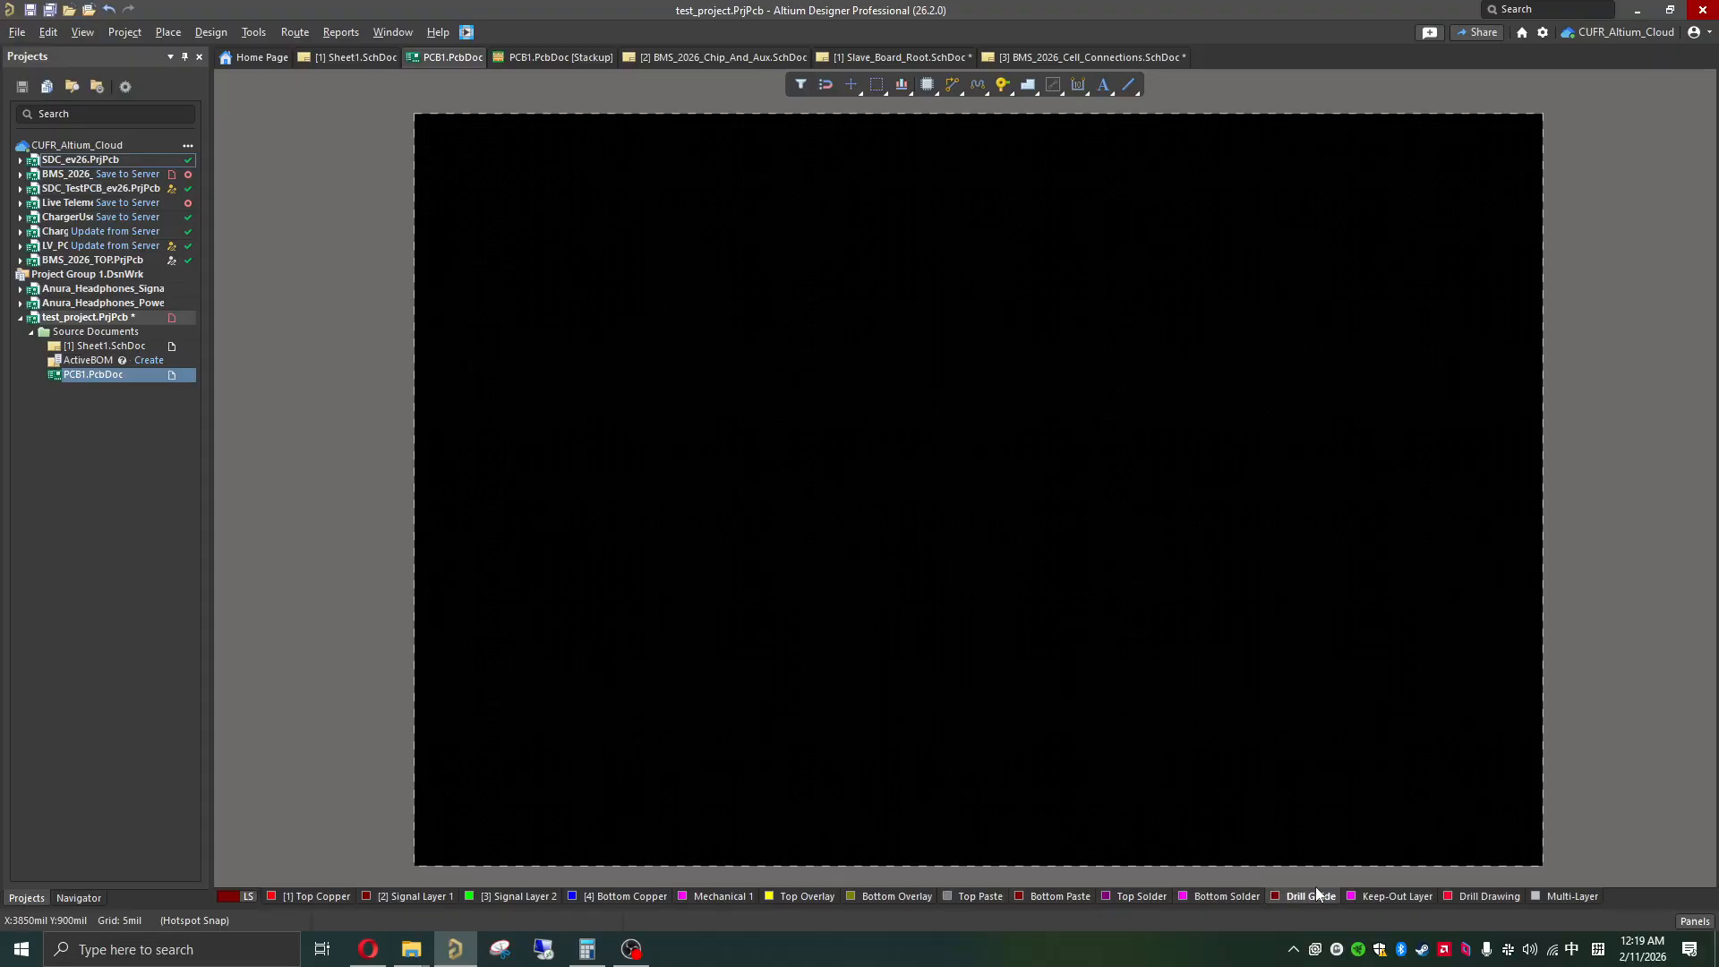
left_click(1396, 896)
left_click(320, 896)
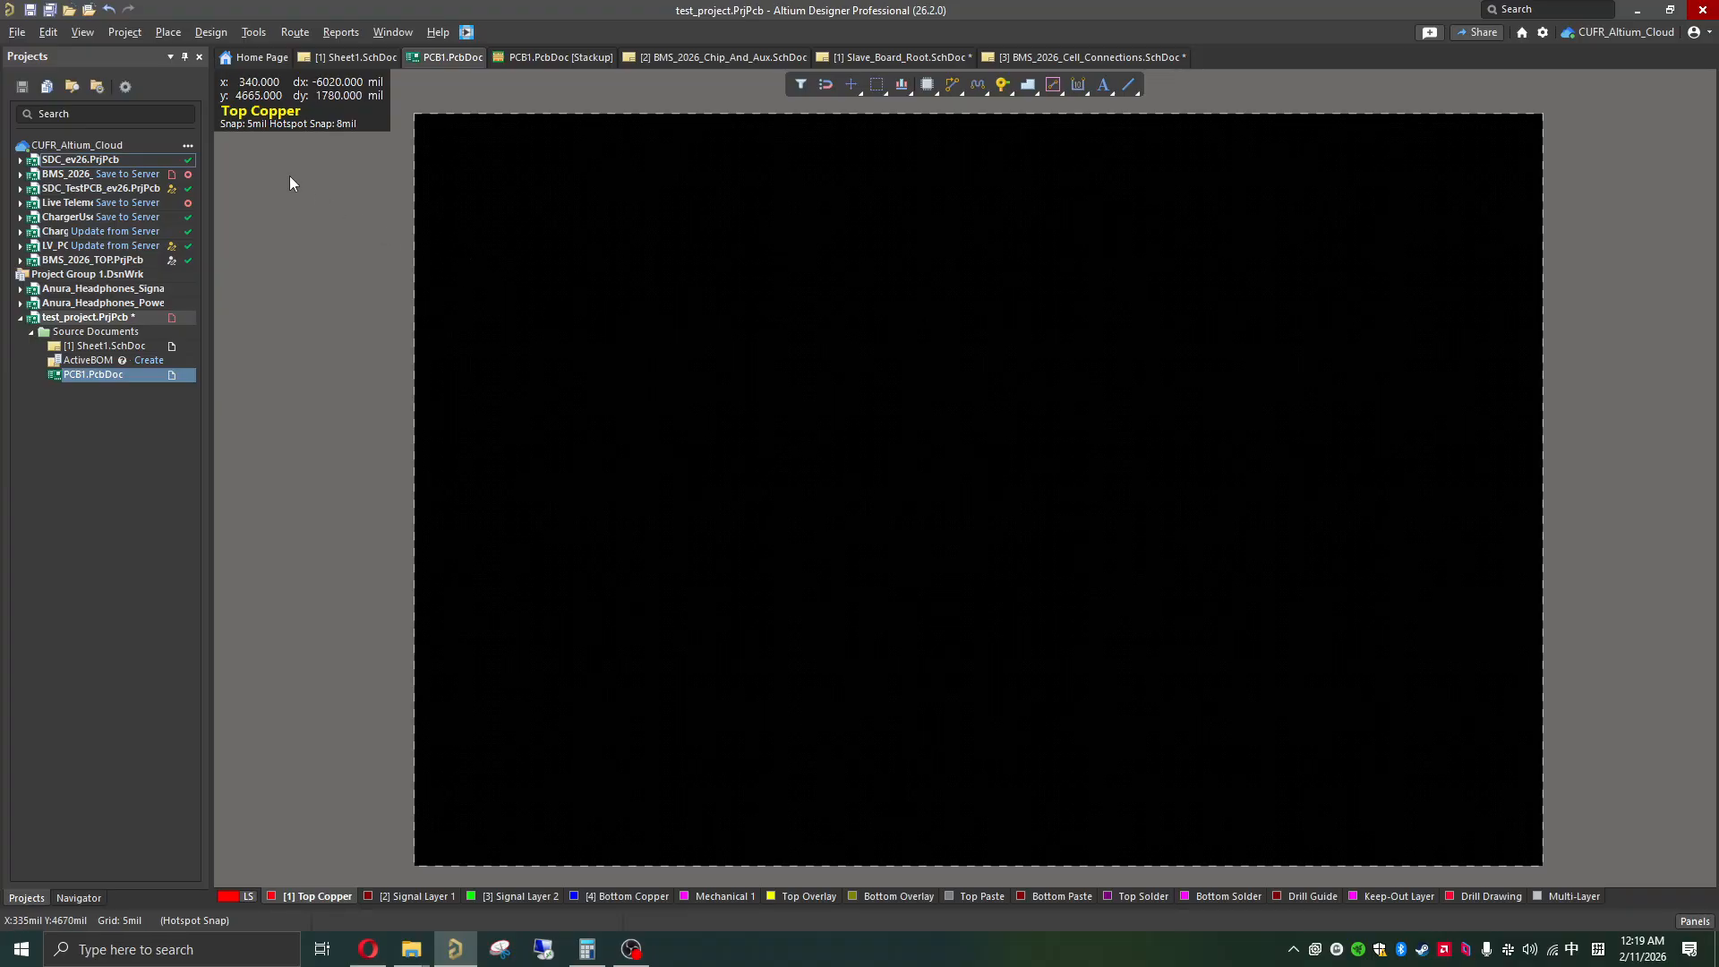
Step: Import the schematic changes from test_project.PrjPcb into PCB1, validating and executing the full engineering change order
left_click(211, 33)
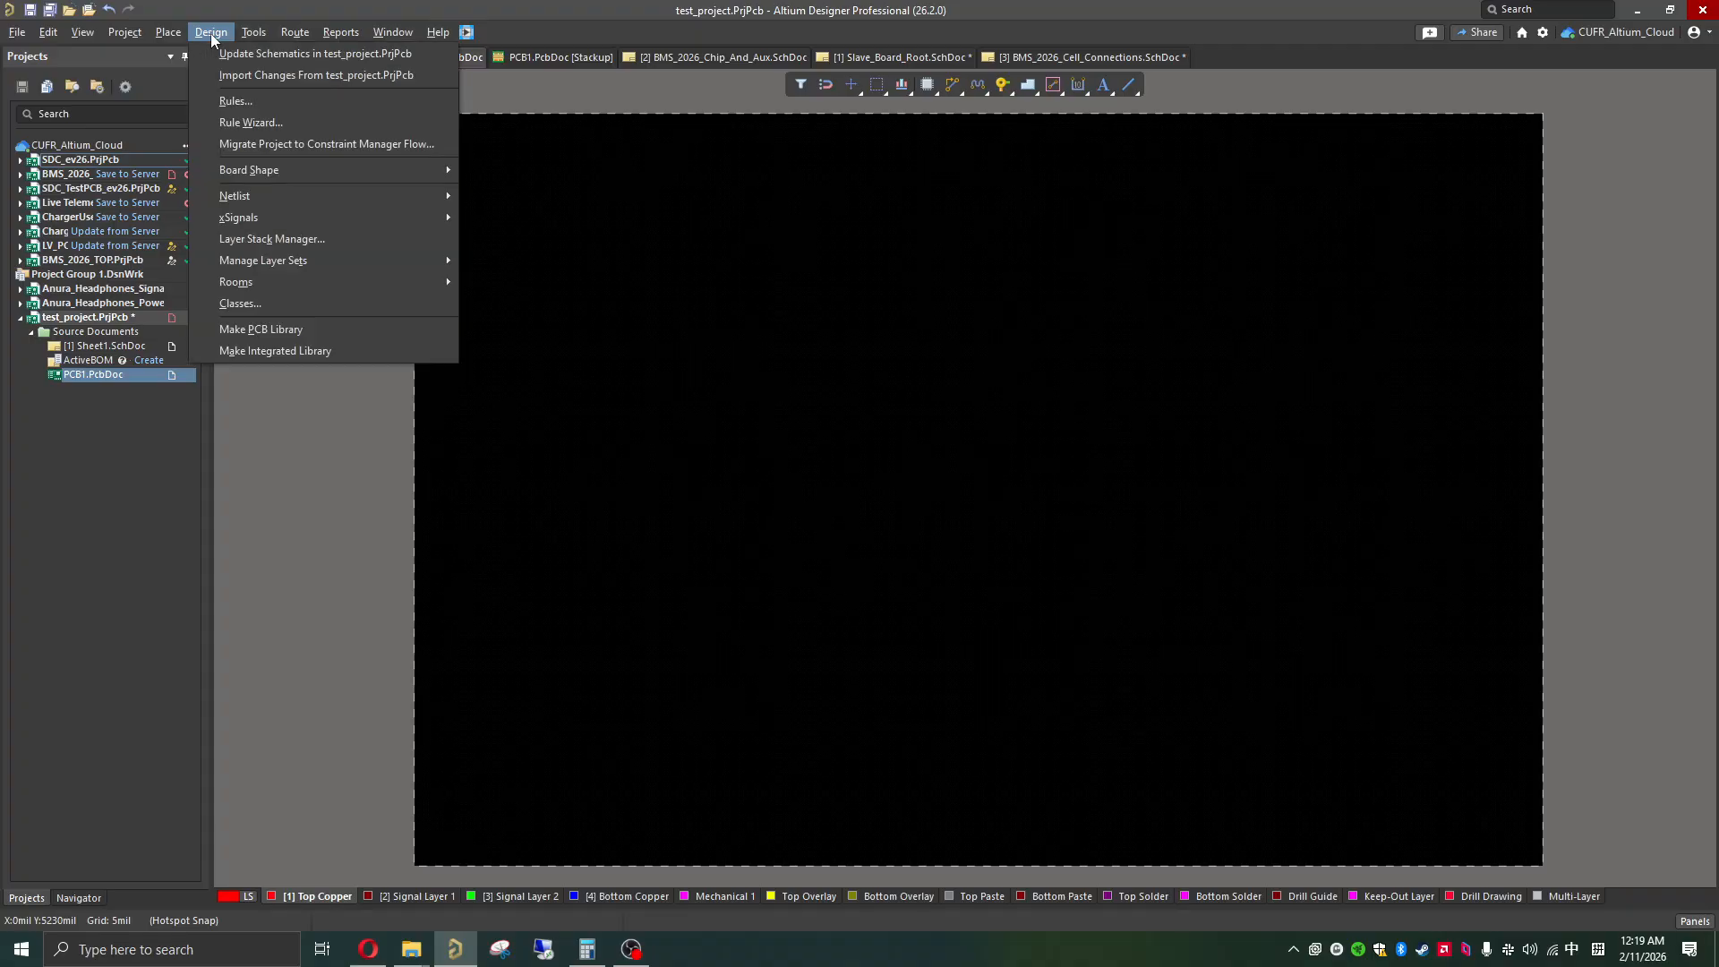
left_click(304, 82)
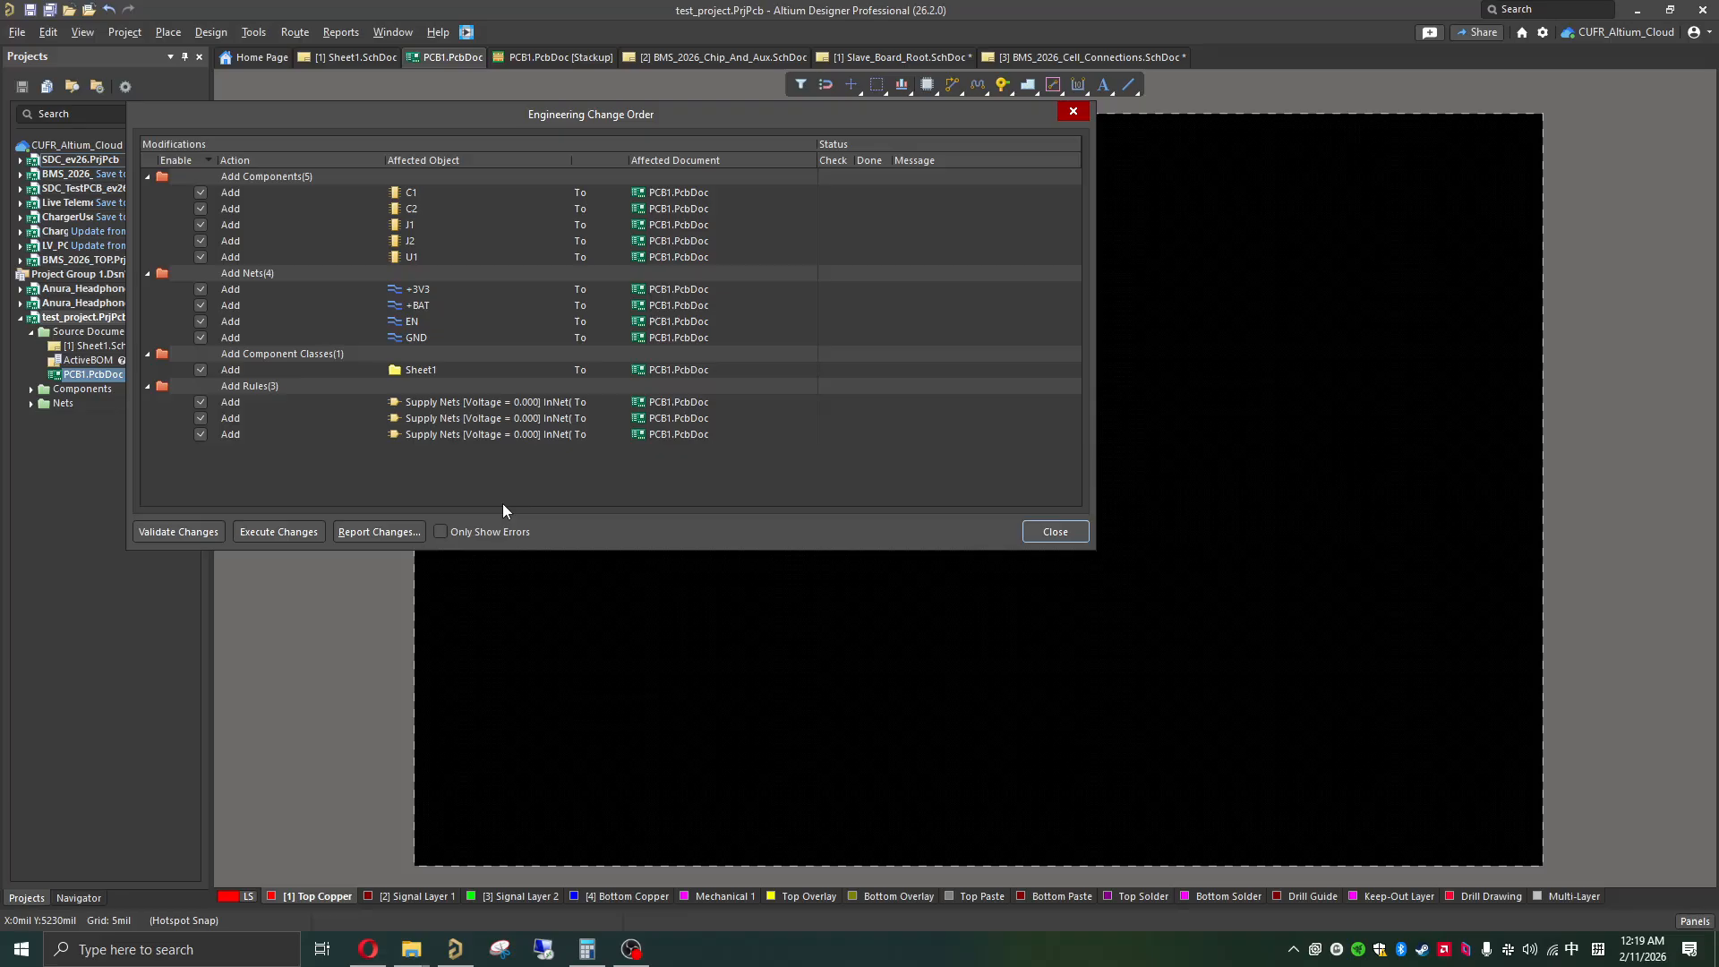
left_click(212, 533)
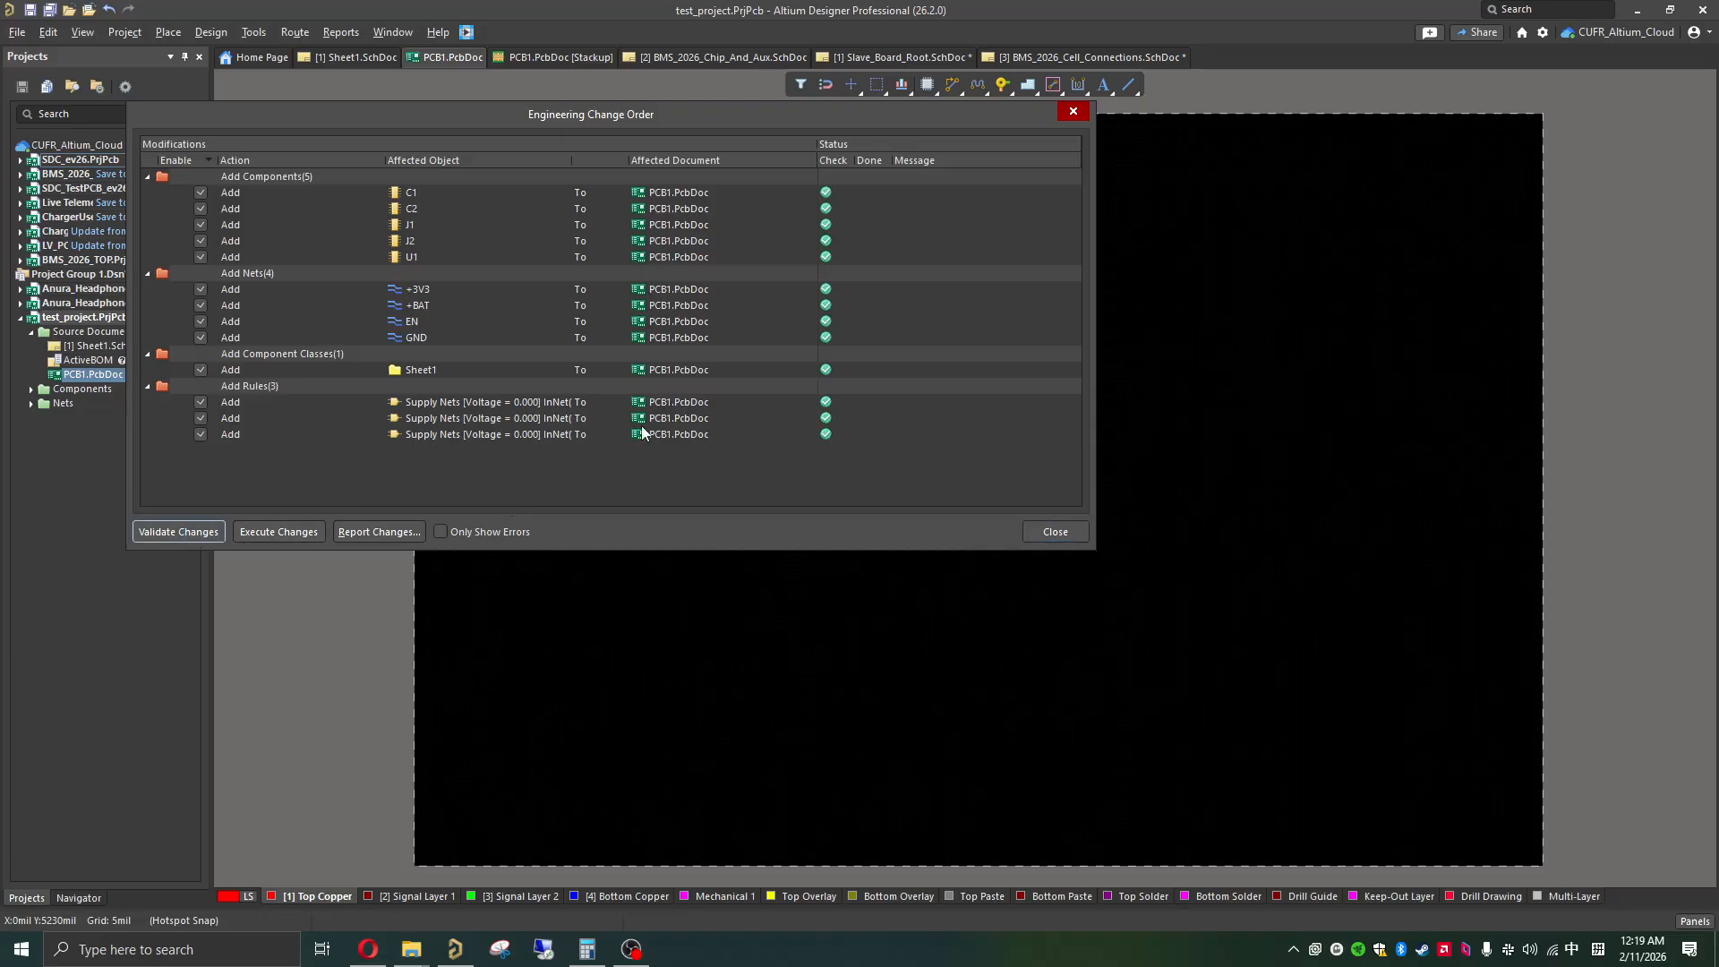
left_click(304, 531)
left_click(1056, 532)
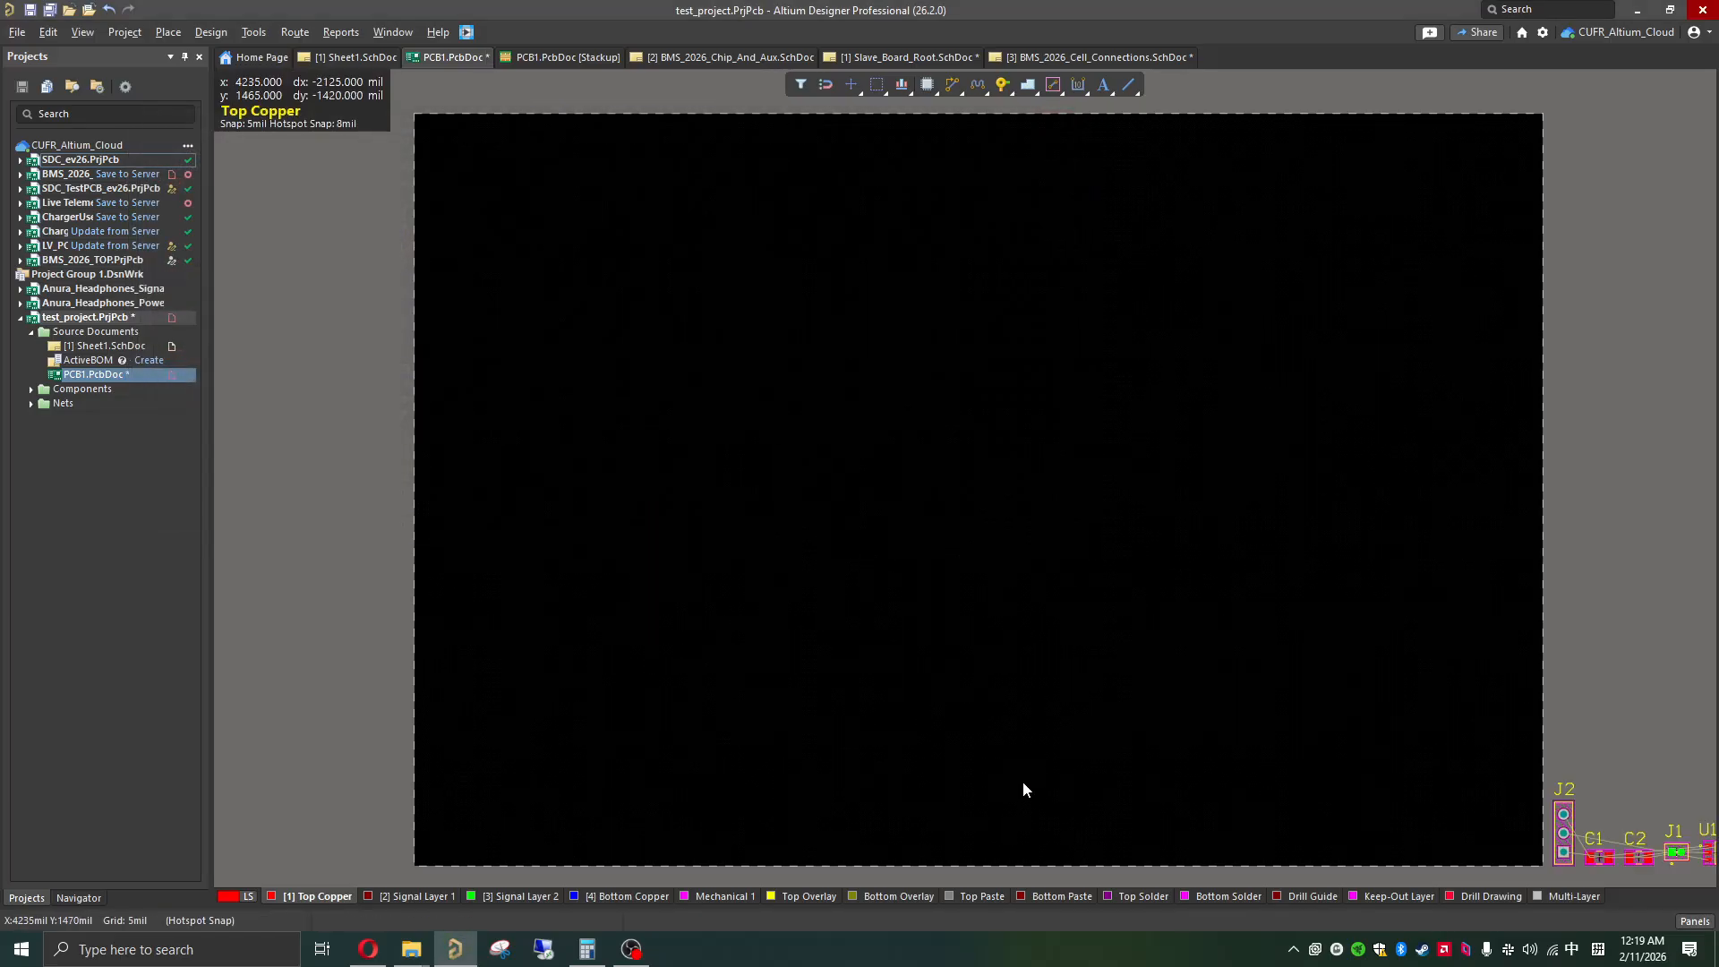
Step: Select the imported components J2, C1, C2, J1 and U1 together and move them inside the board area
scroll(1023, 788, "down", 2)
scroll(1002, 594, "right", 4, "shift")
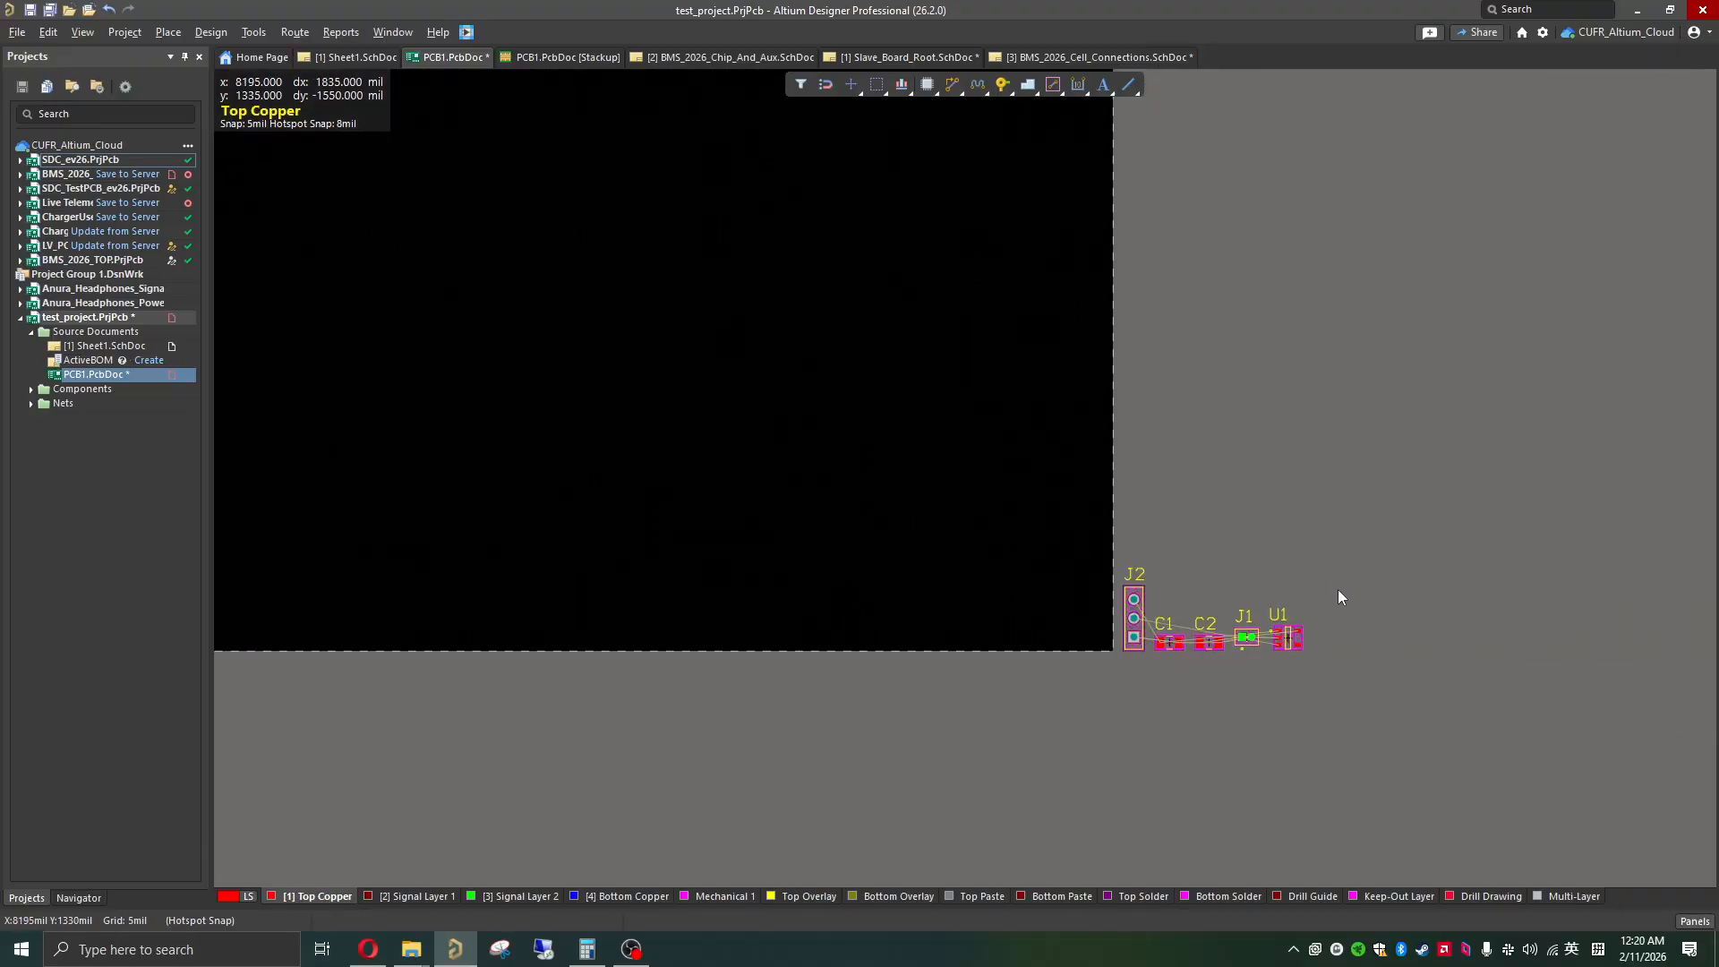
left_click_drag(1333, 580, 1121, 693)
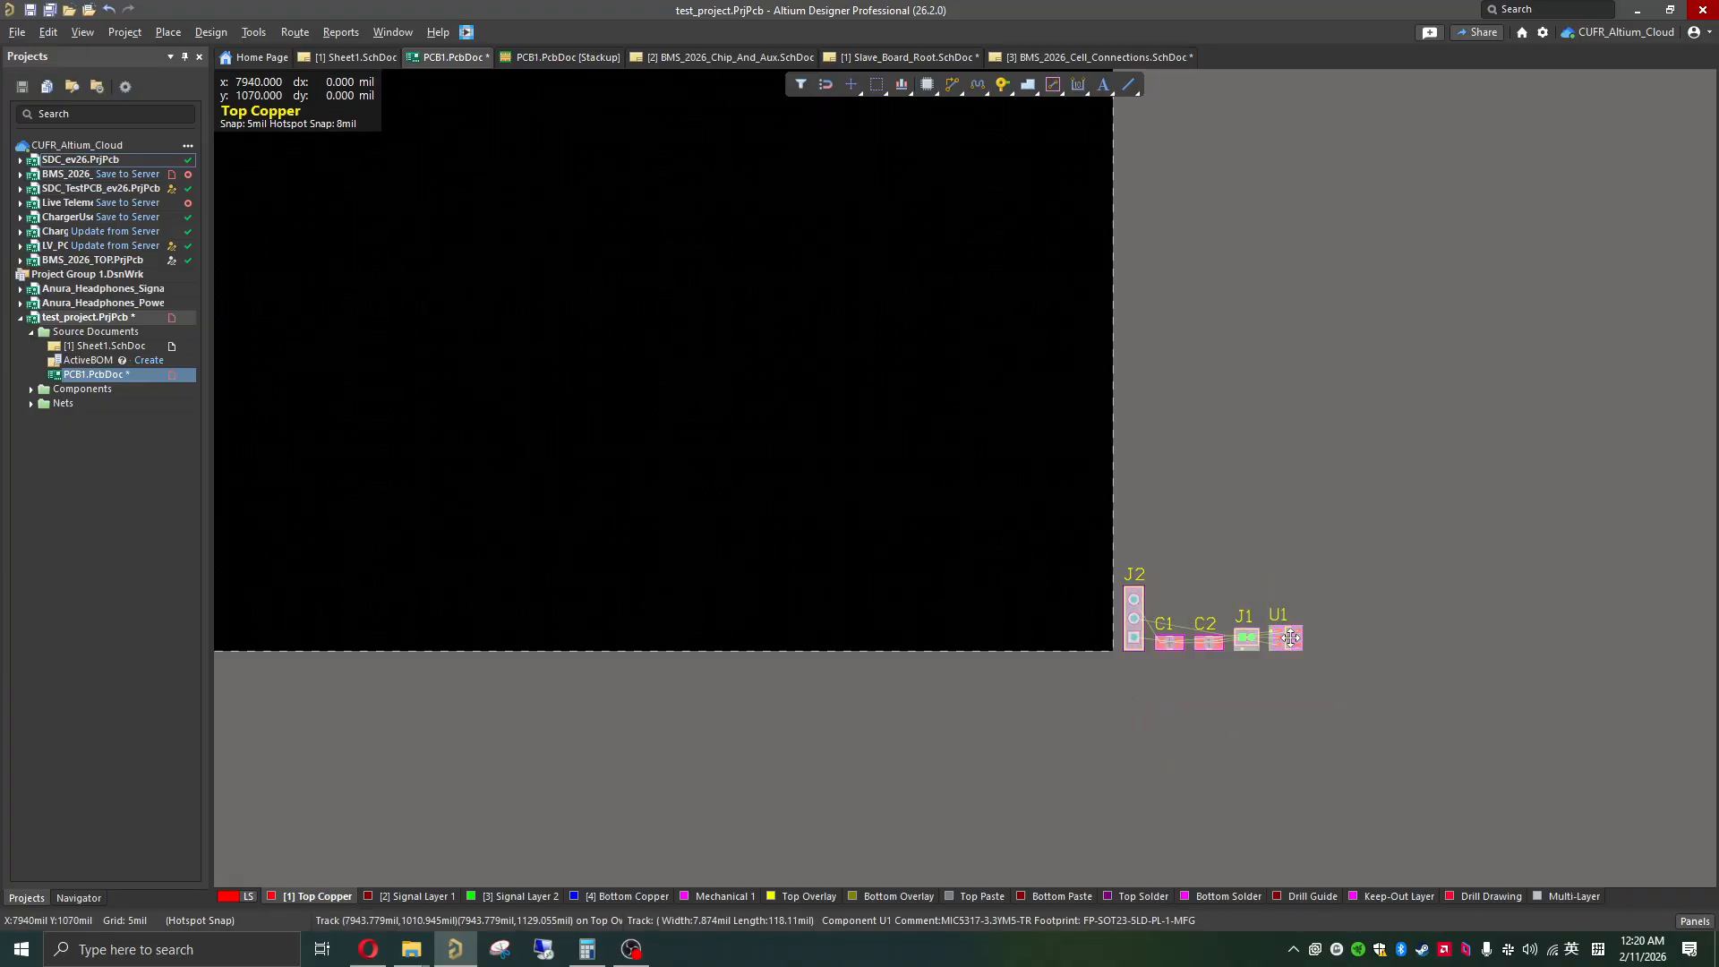
left_click_drag(1289, 637, 596, 309)
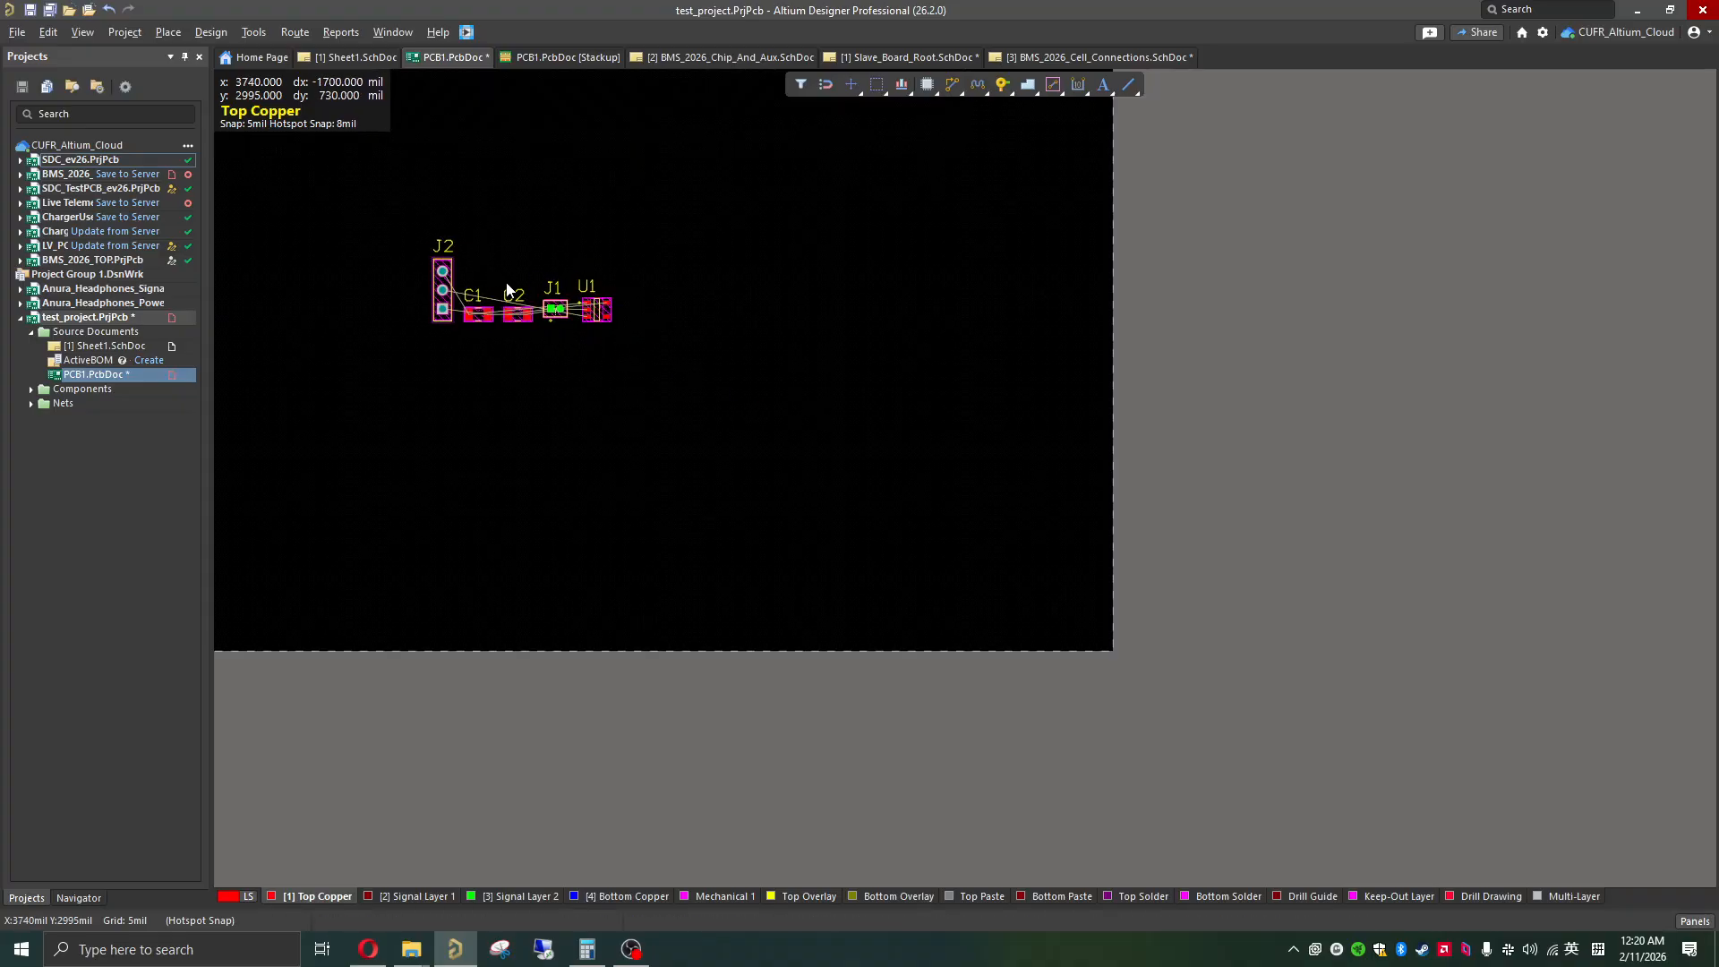
Step: Examine connector J1's +3V3 and GND pads up close, including the clearance marking between them
scroll(506, 289, "up", 2, "ctrl")
scroll(646, 349, "left", 2, "shift")
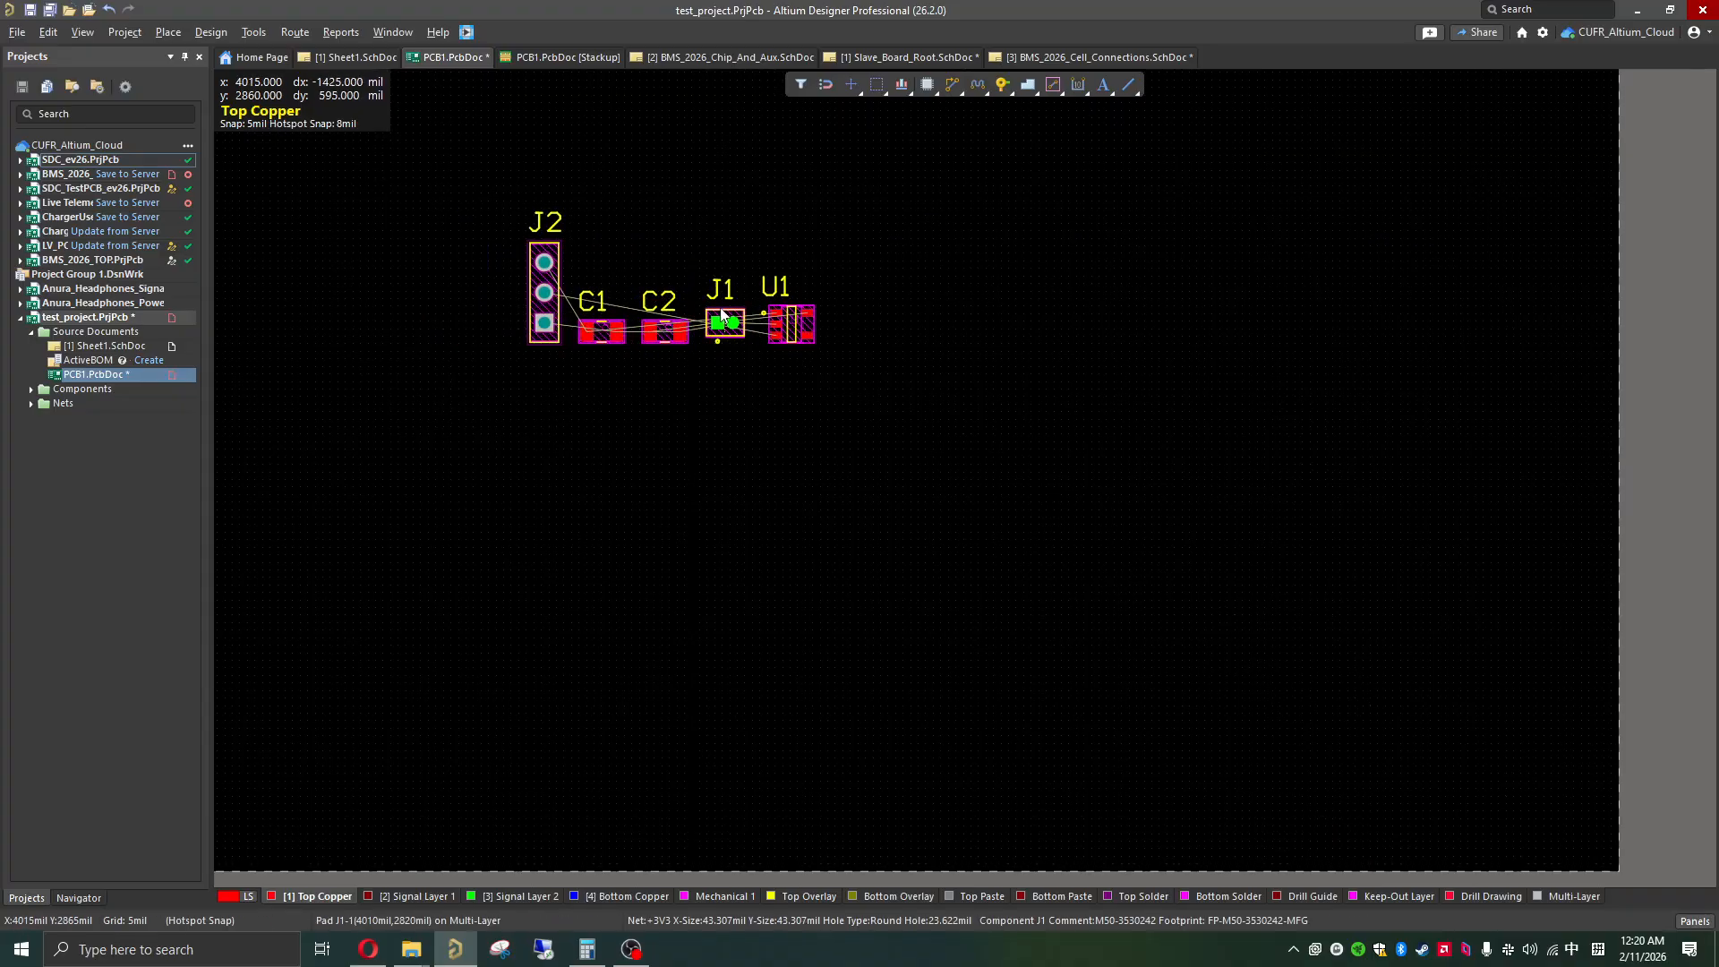
scroll(721, 314, "up", 6, "ctrl")
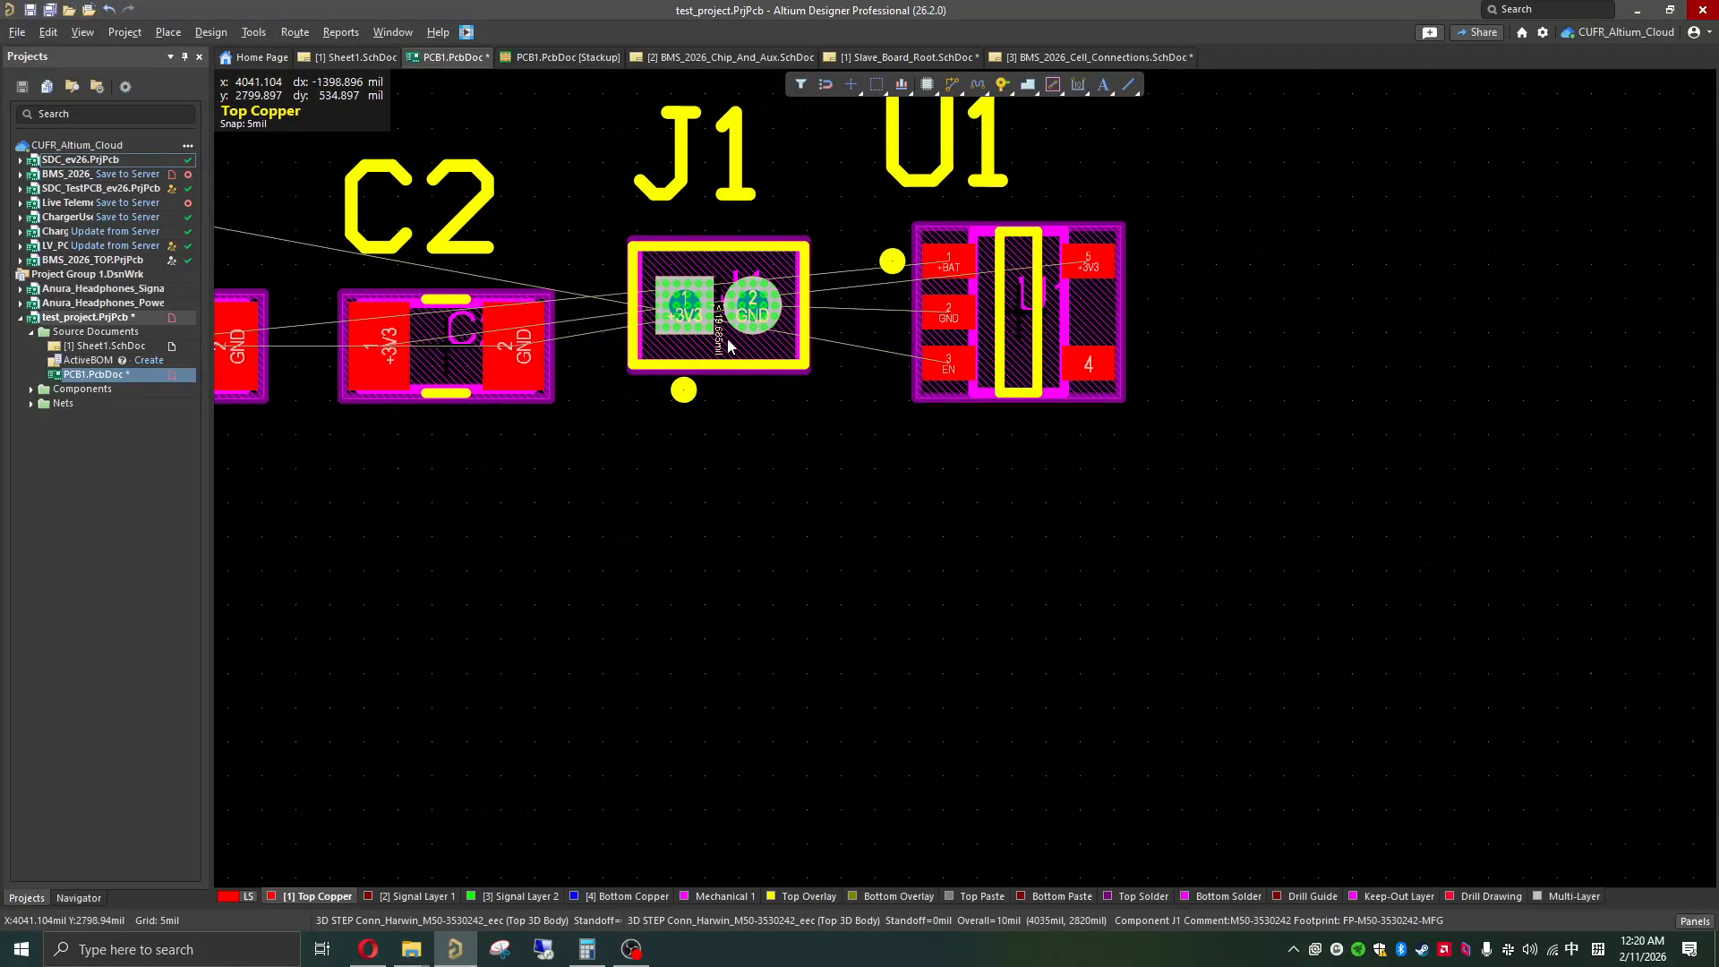
scroll(728, 343, "up", 4, "ctrl")
scroll(796, 334, "left", 1, "shift")
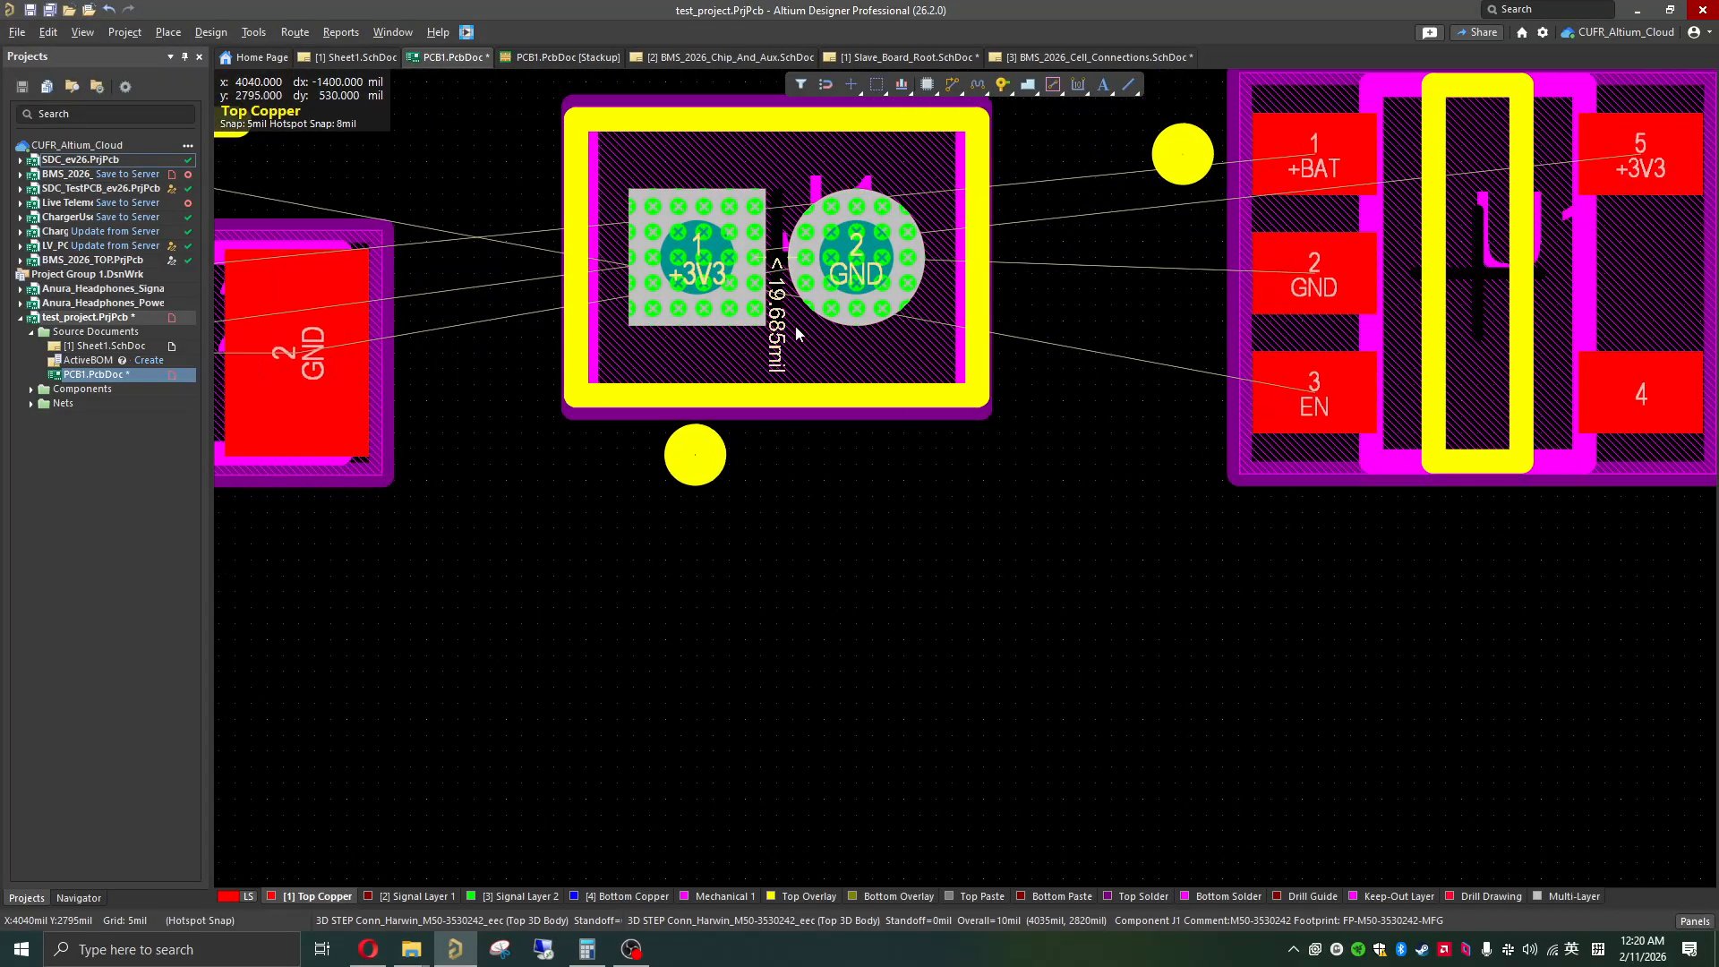
scroll(797, 334, "up", 1, "ctrl")
scroll(797, 334, "up", 1)
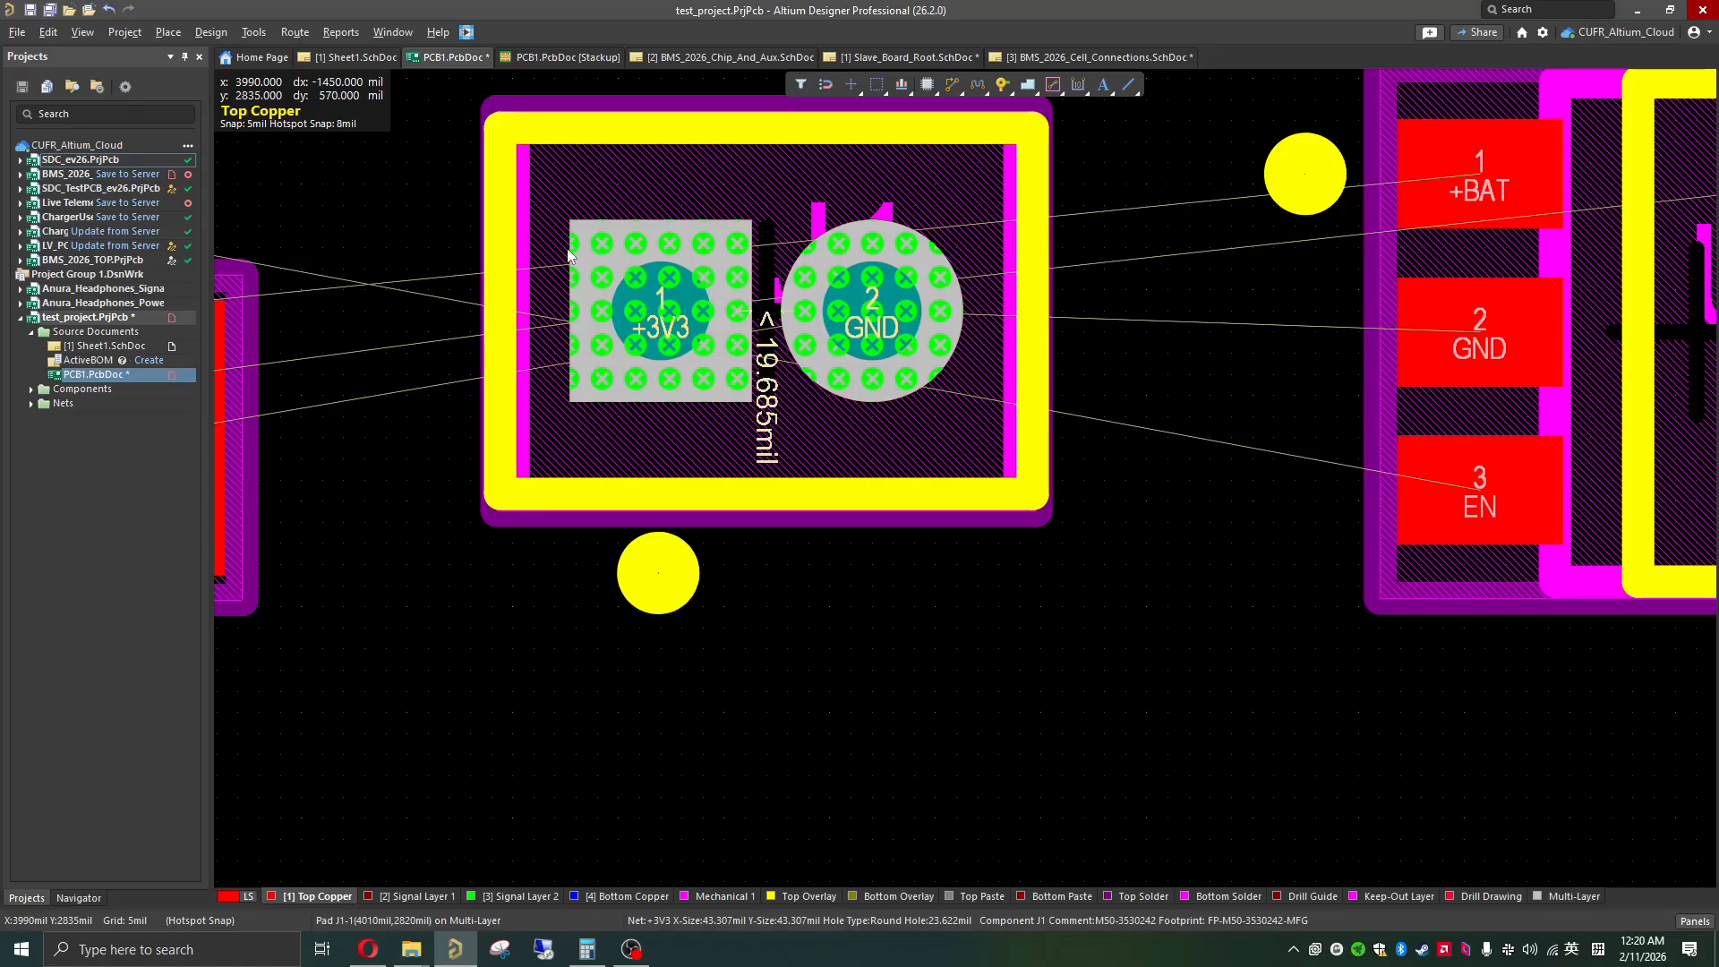
scroll(760, 362, "up", 1)
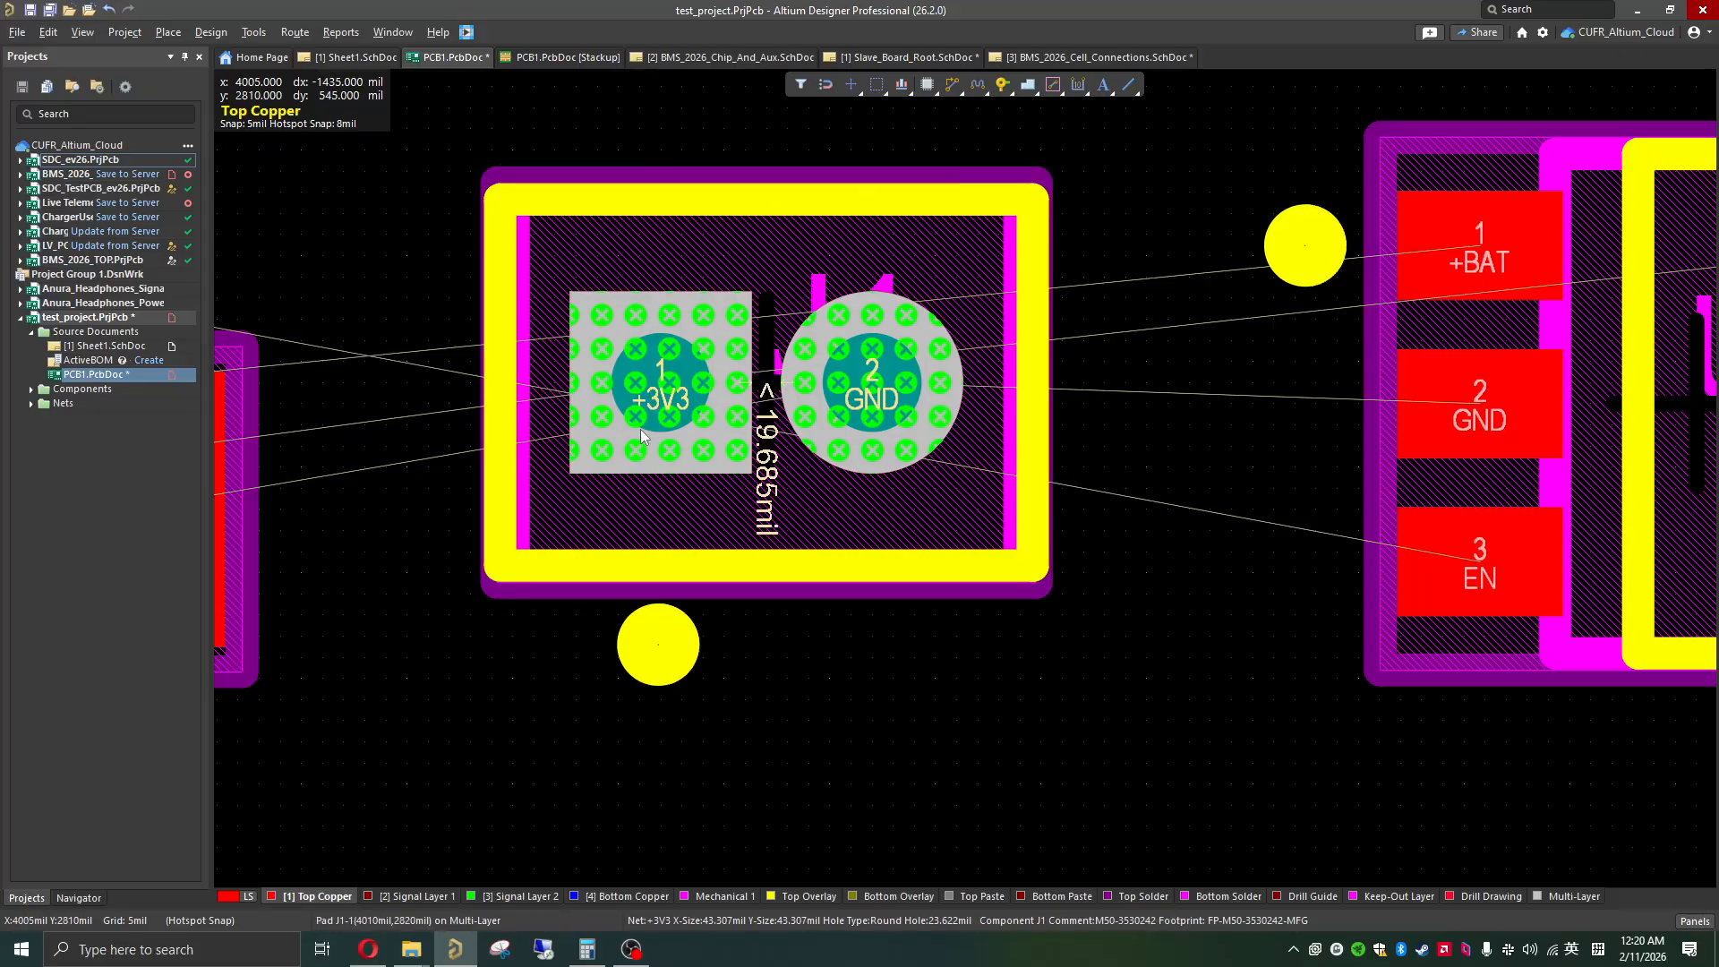
scroll(894, 498, "up", 2)
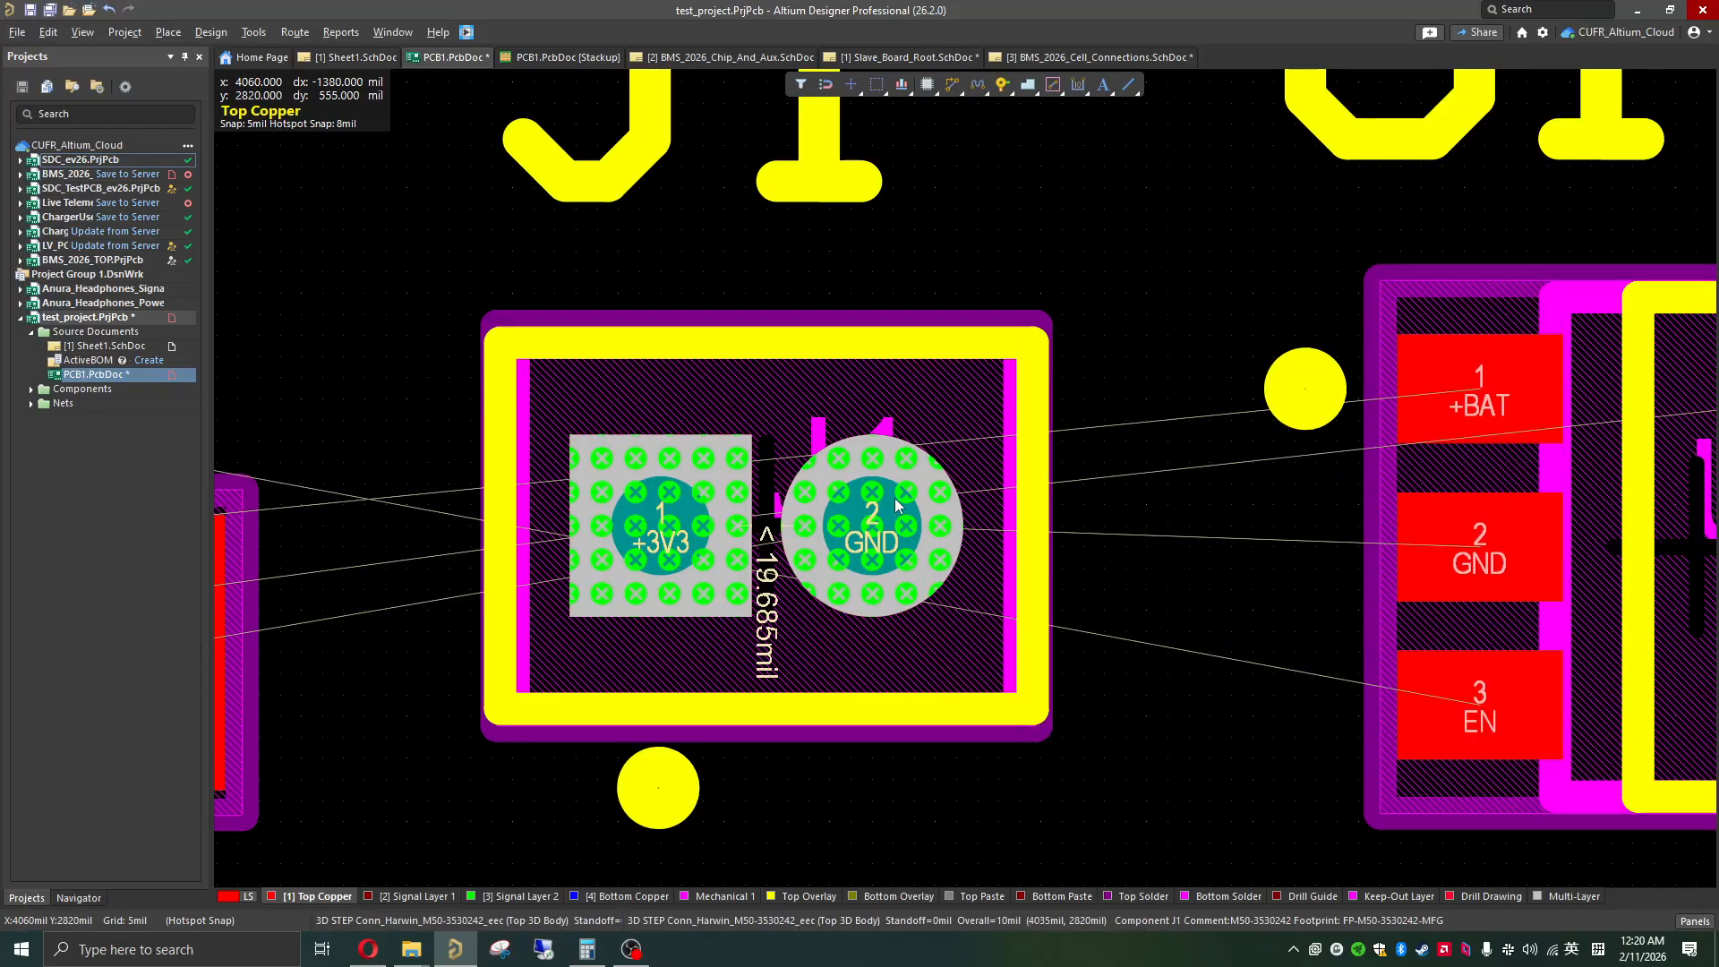
left_click(702, 535)
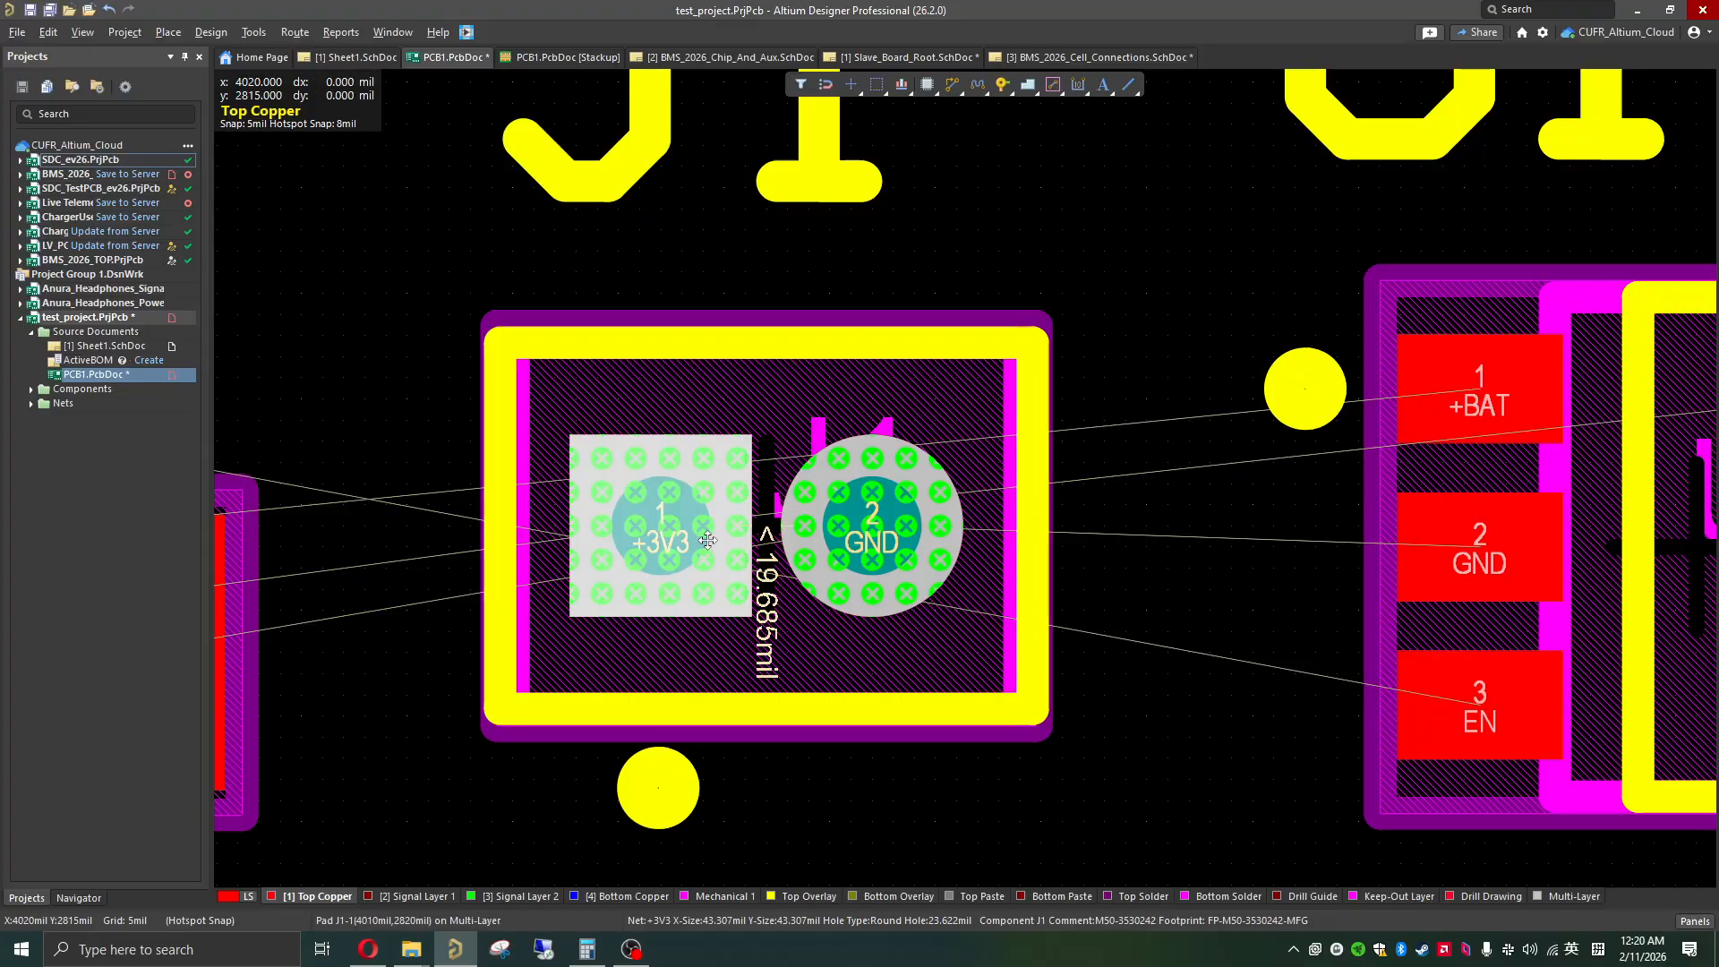
left_click(877, 472)
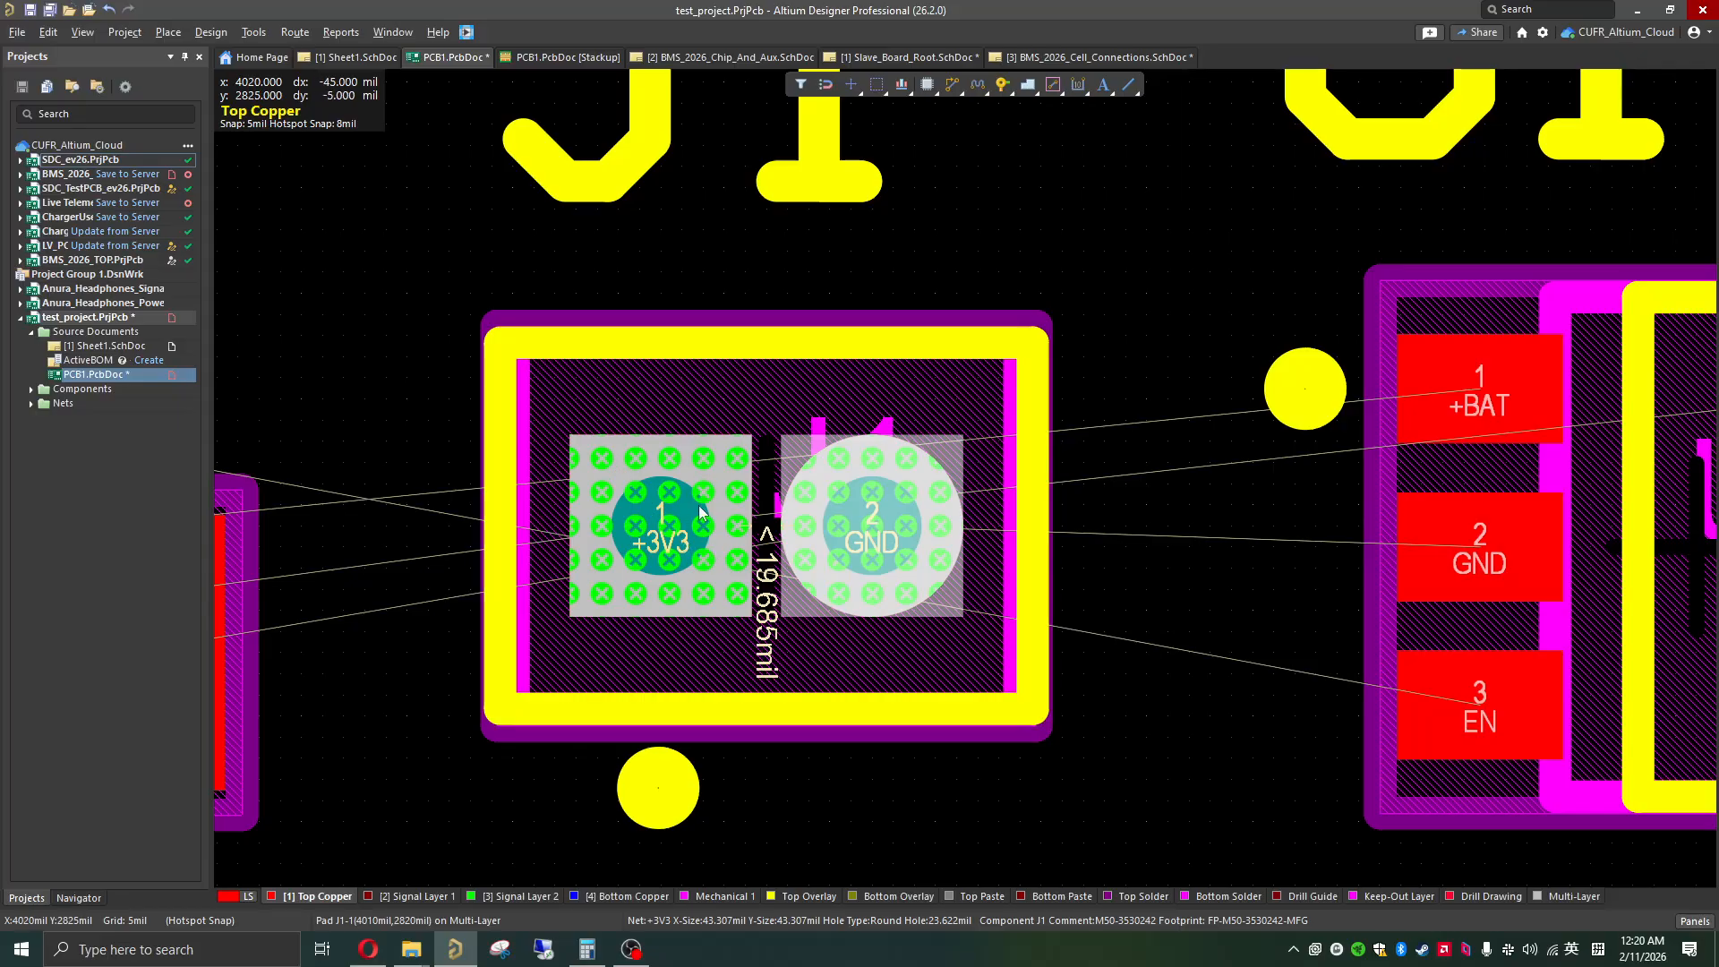
Step: Open the clearance constraint violation between J1's two pads and waive it, leaving the reason blank
left_click(694, 475)
right_click(676, 489)
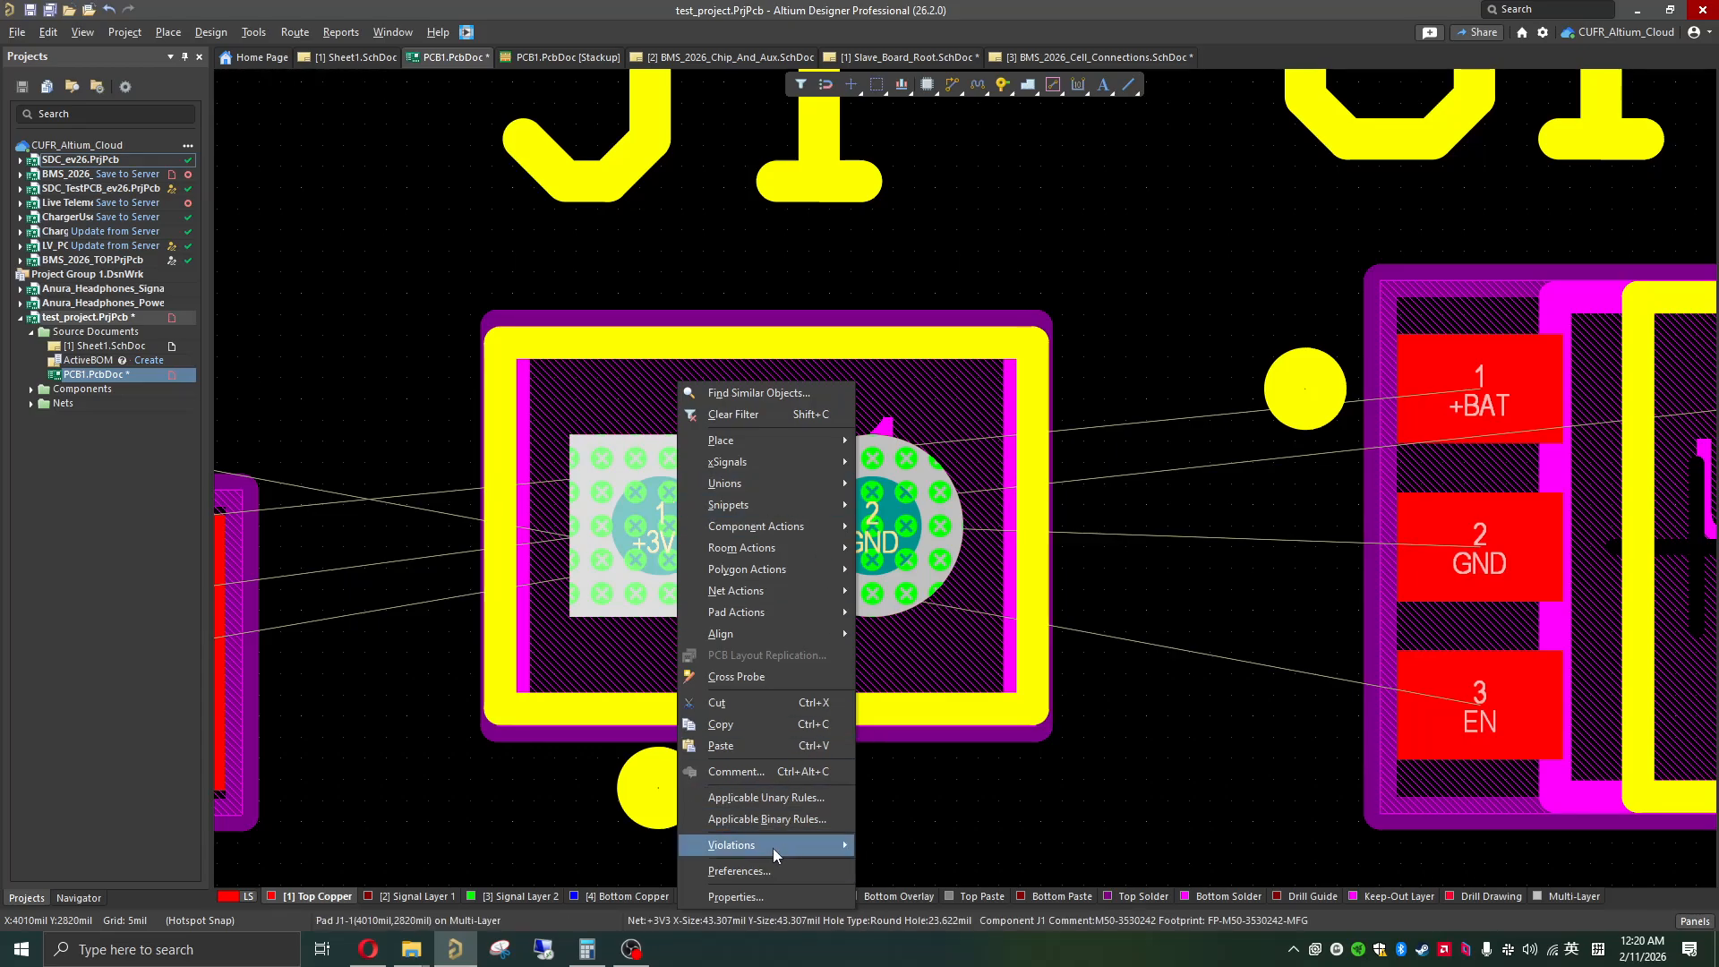
mouse_move(773, 848)
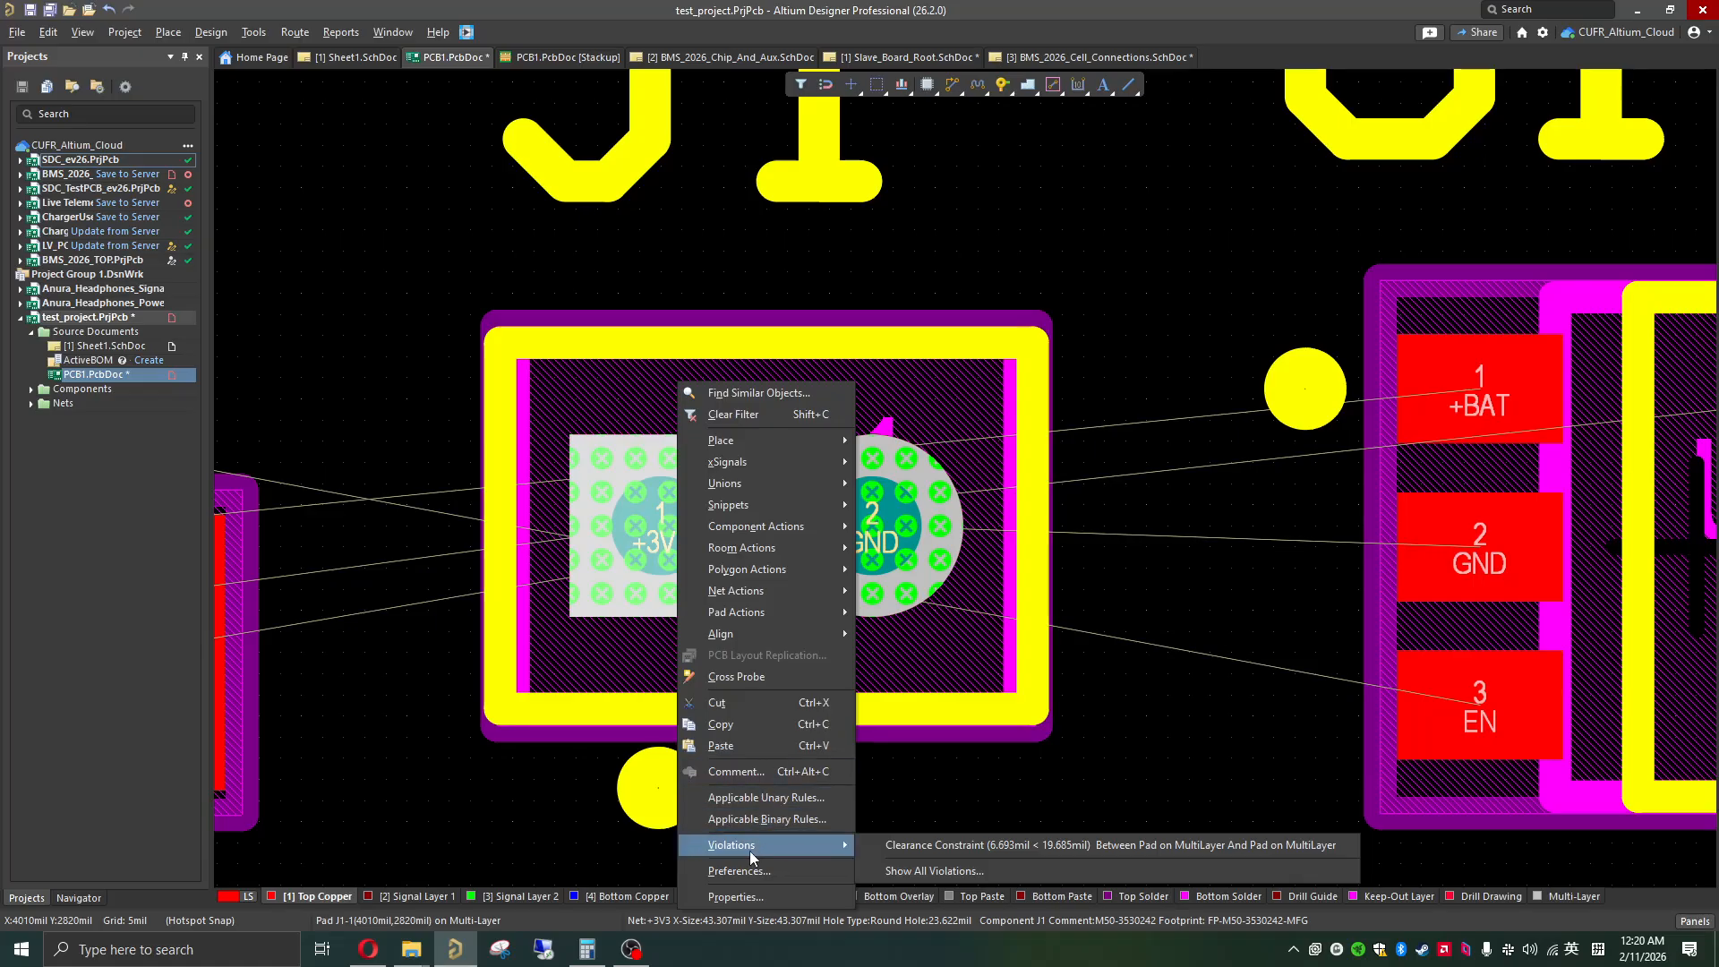
left_click(883, 845)
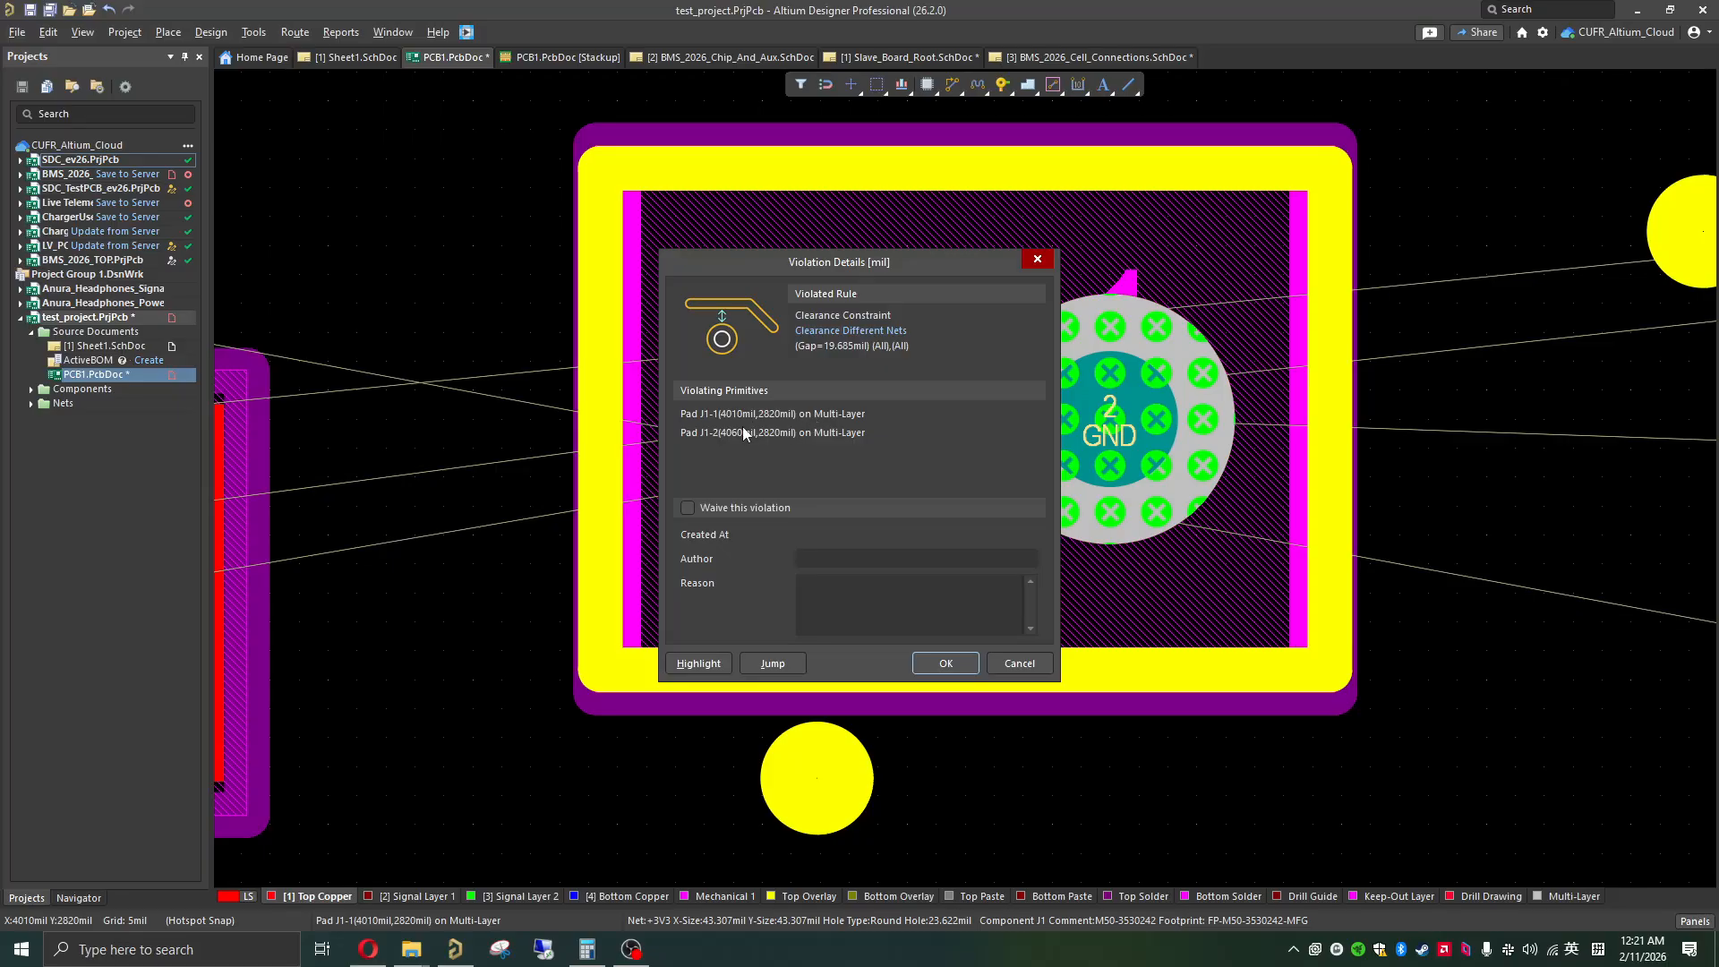
left_click(685, 508)
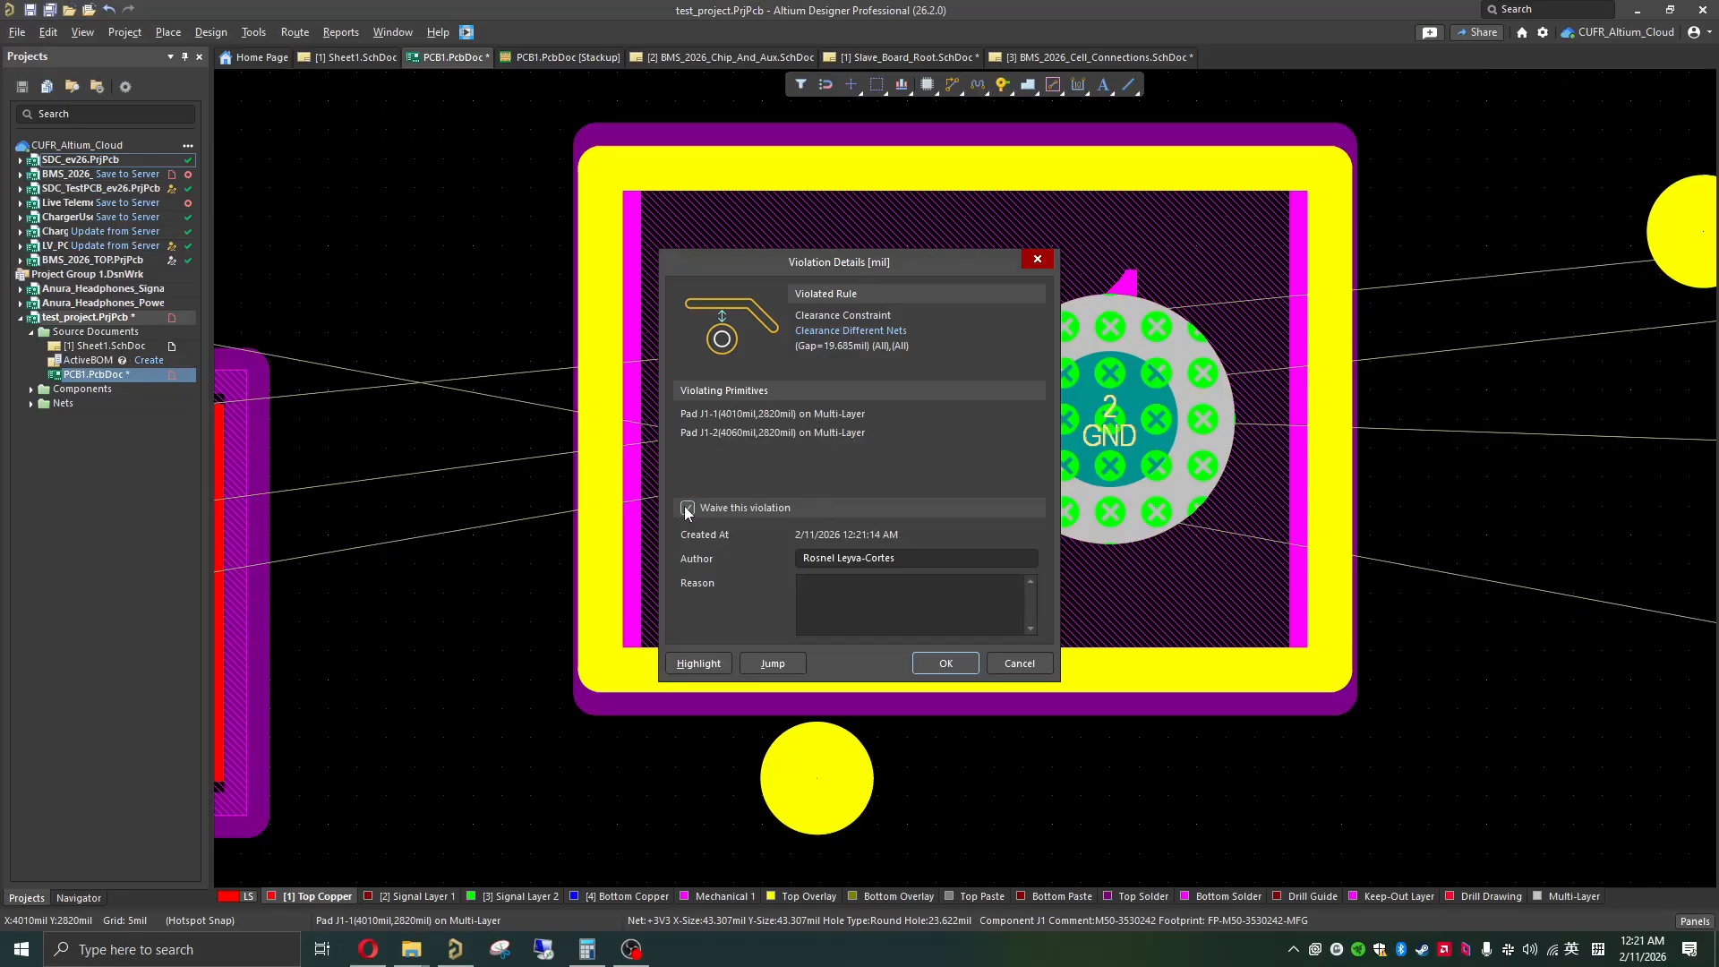
left_click(846, 604)
triple_click(890, 558)
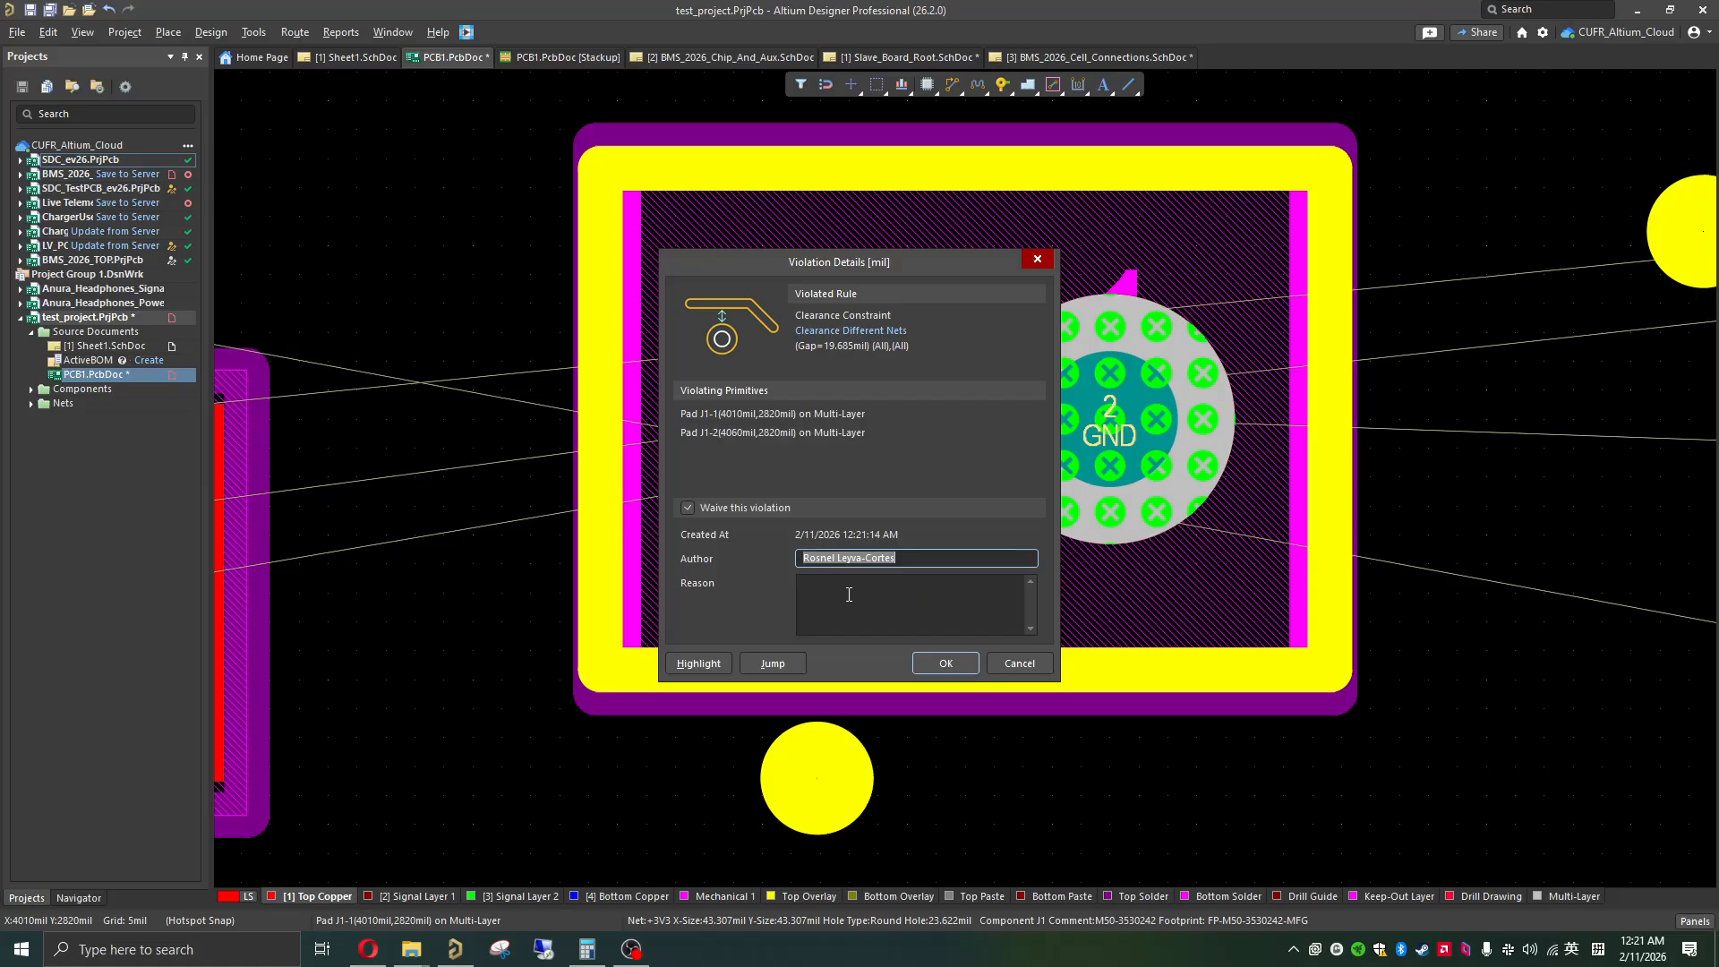
left_click(944, 664)
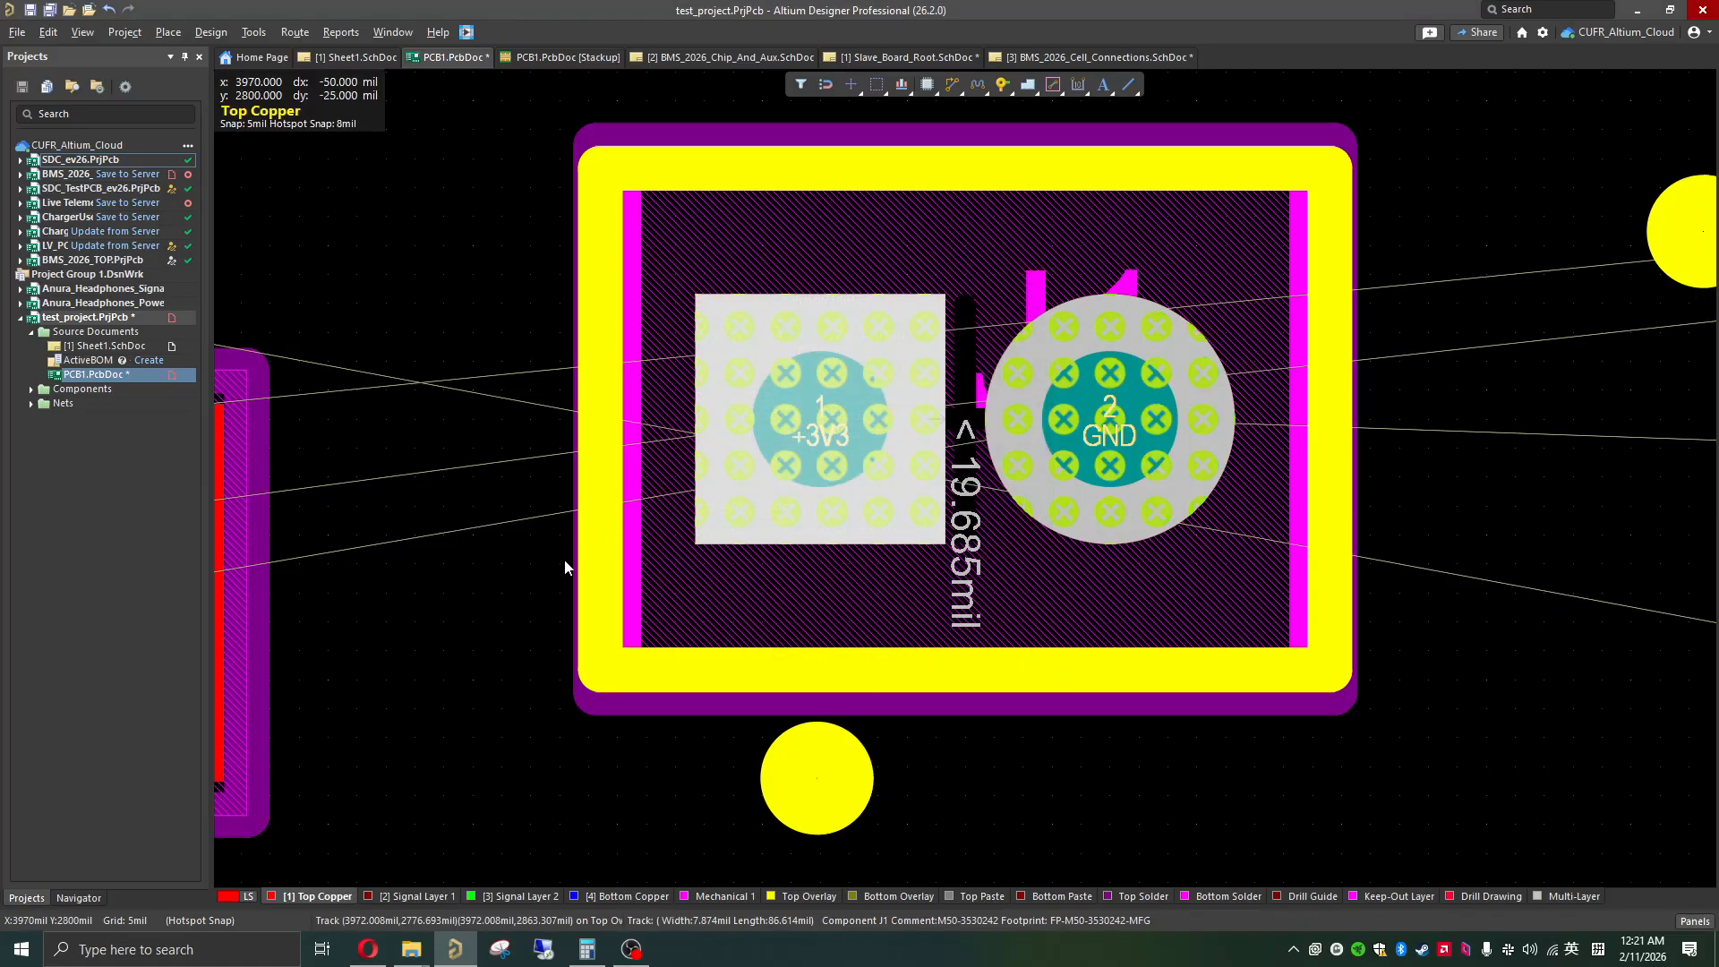
scroll(972, 465, "down", 6, "ctrl")
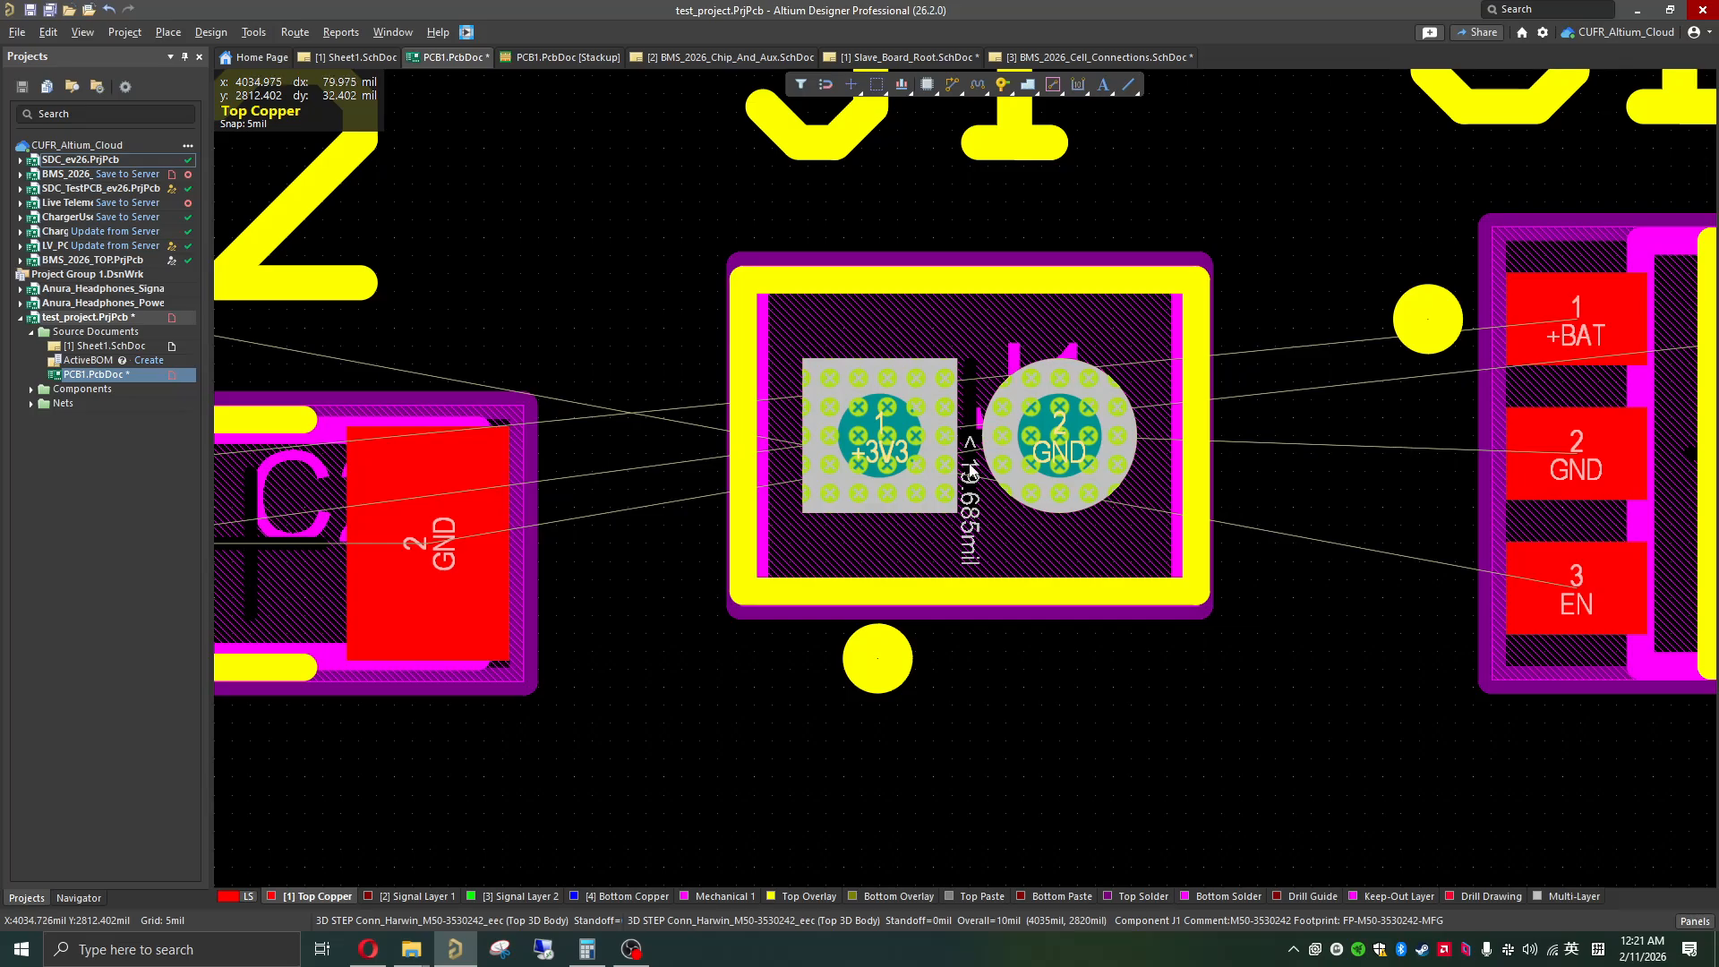
scroll(971, 467, "down", 5, "ctrl")
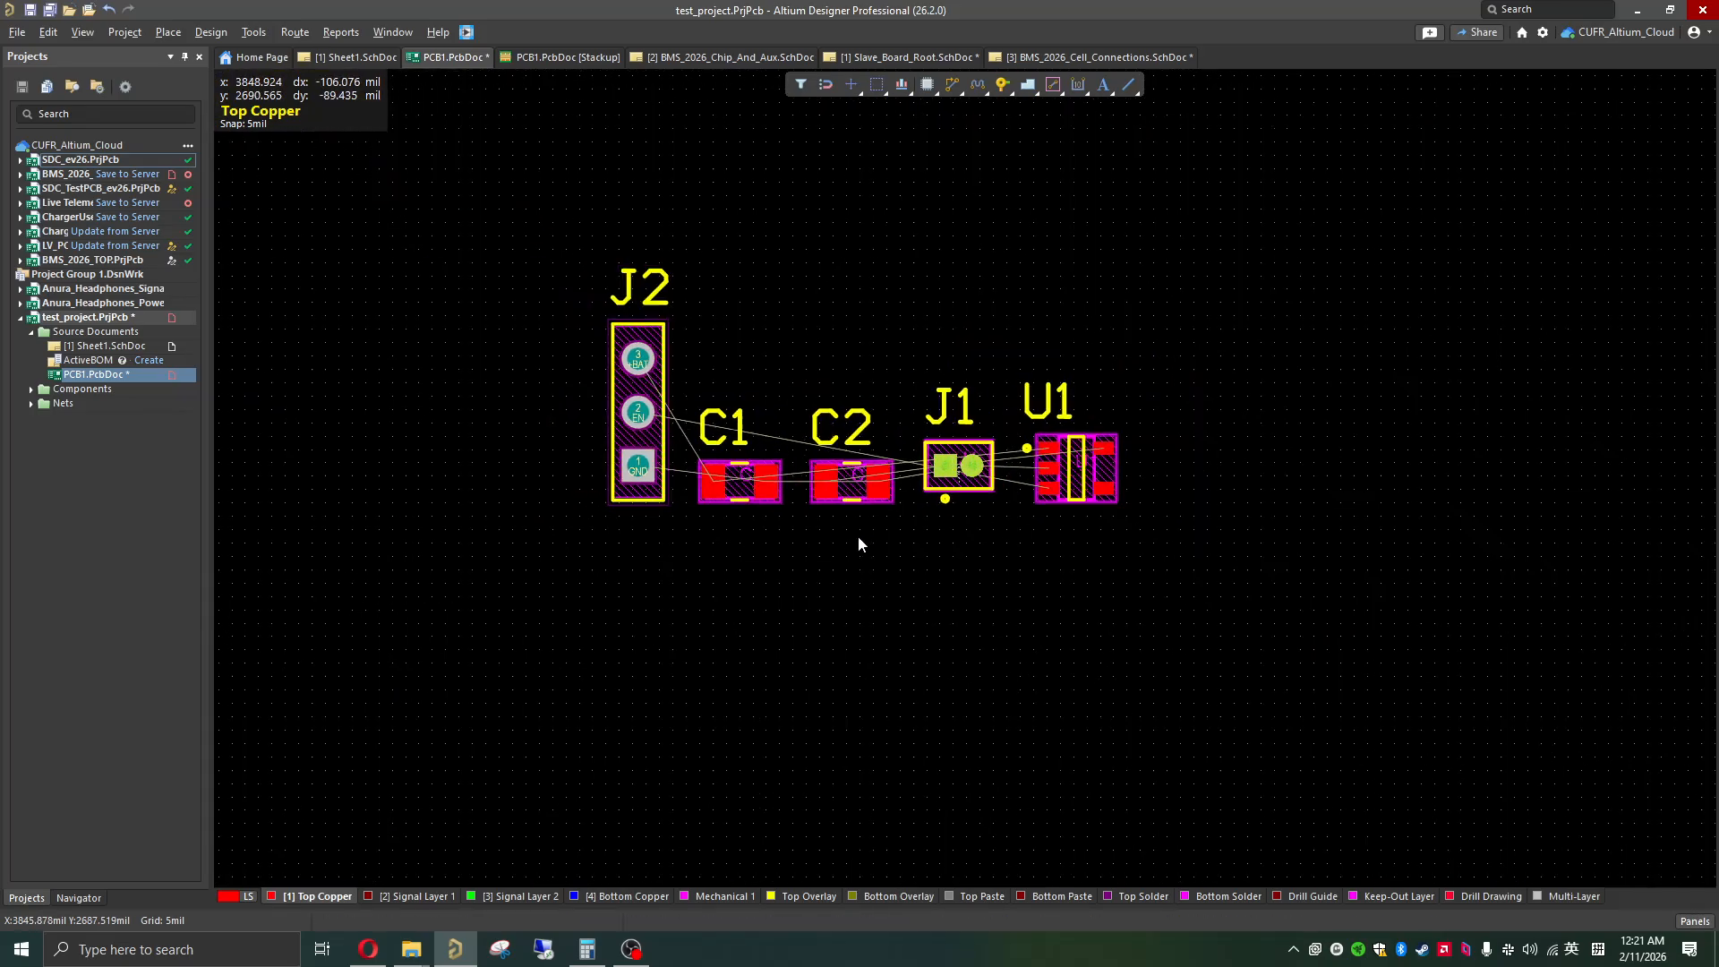
scroll(936, 535, "up", 4, "ctrl")
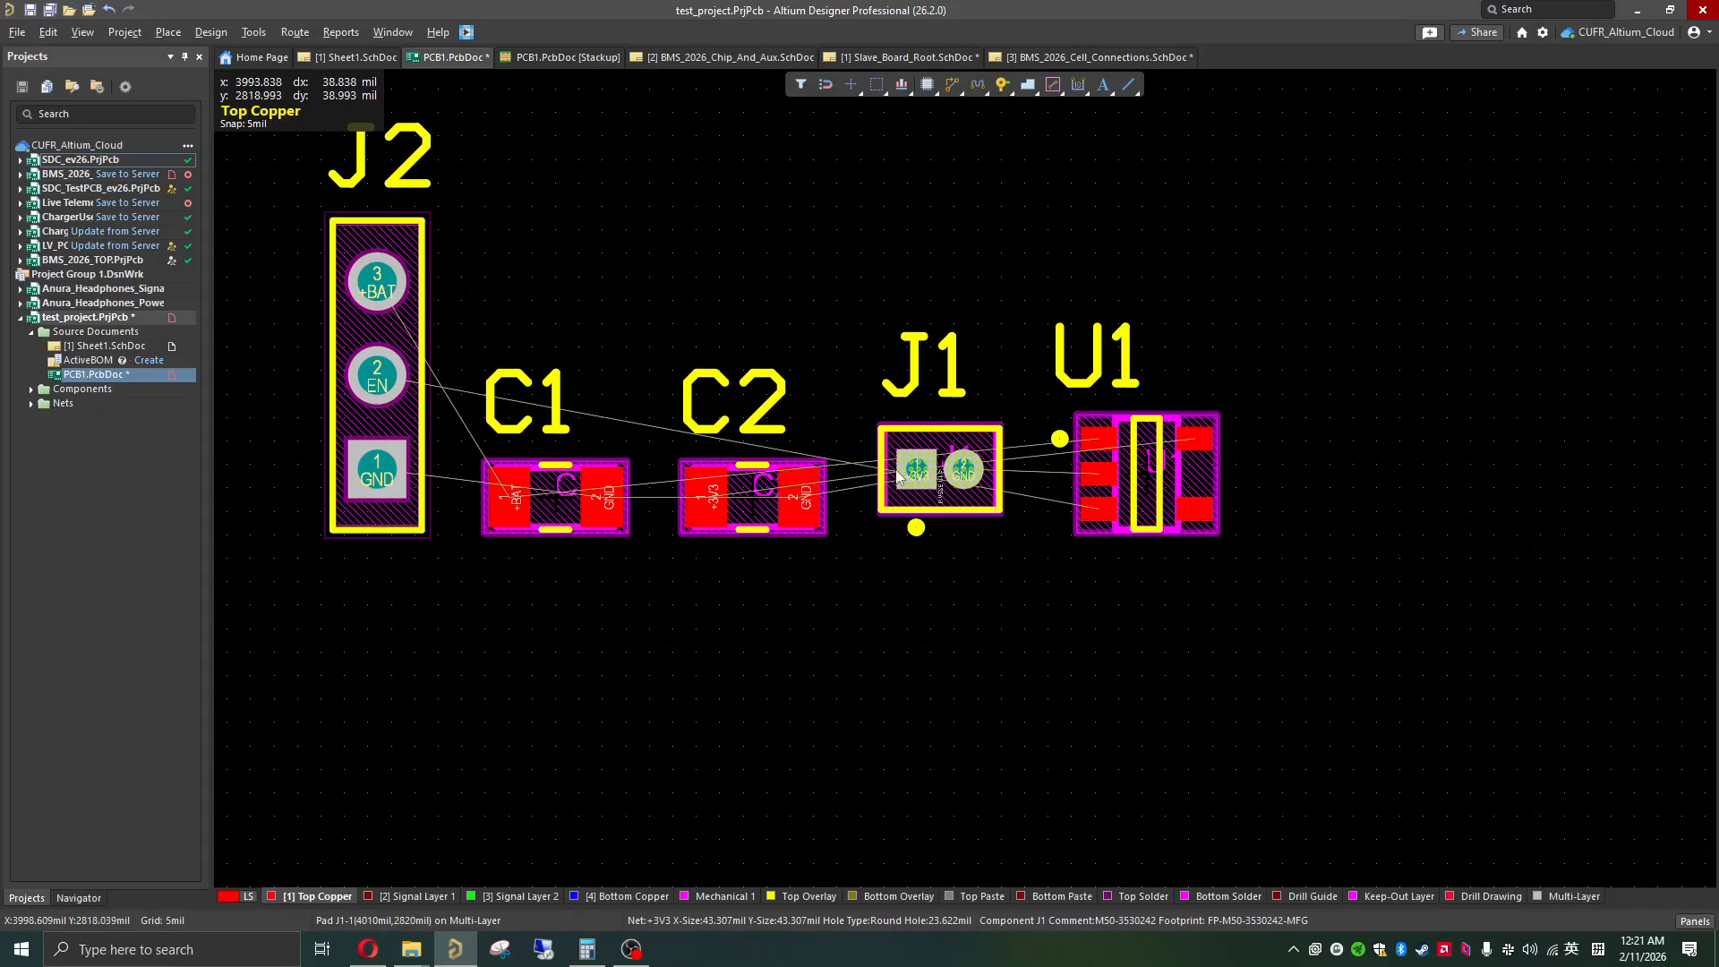
scroll(927, 487, "down", 2, "ctrl")
scroll(960, 497, "down", 1, "ctrl")
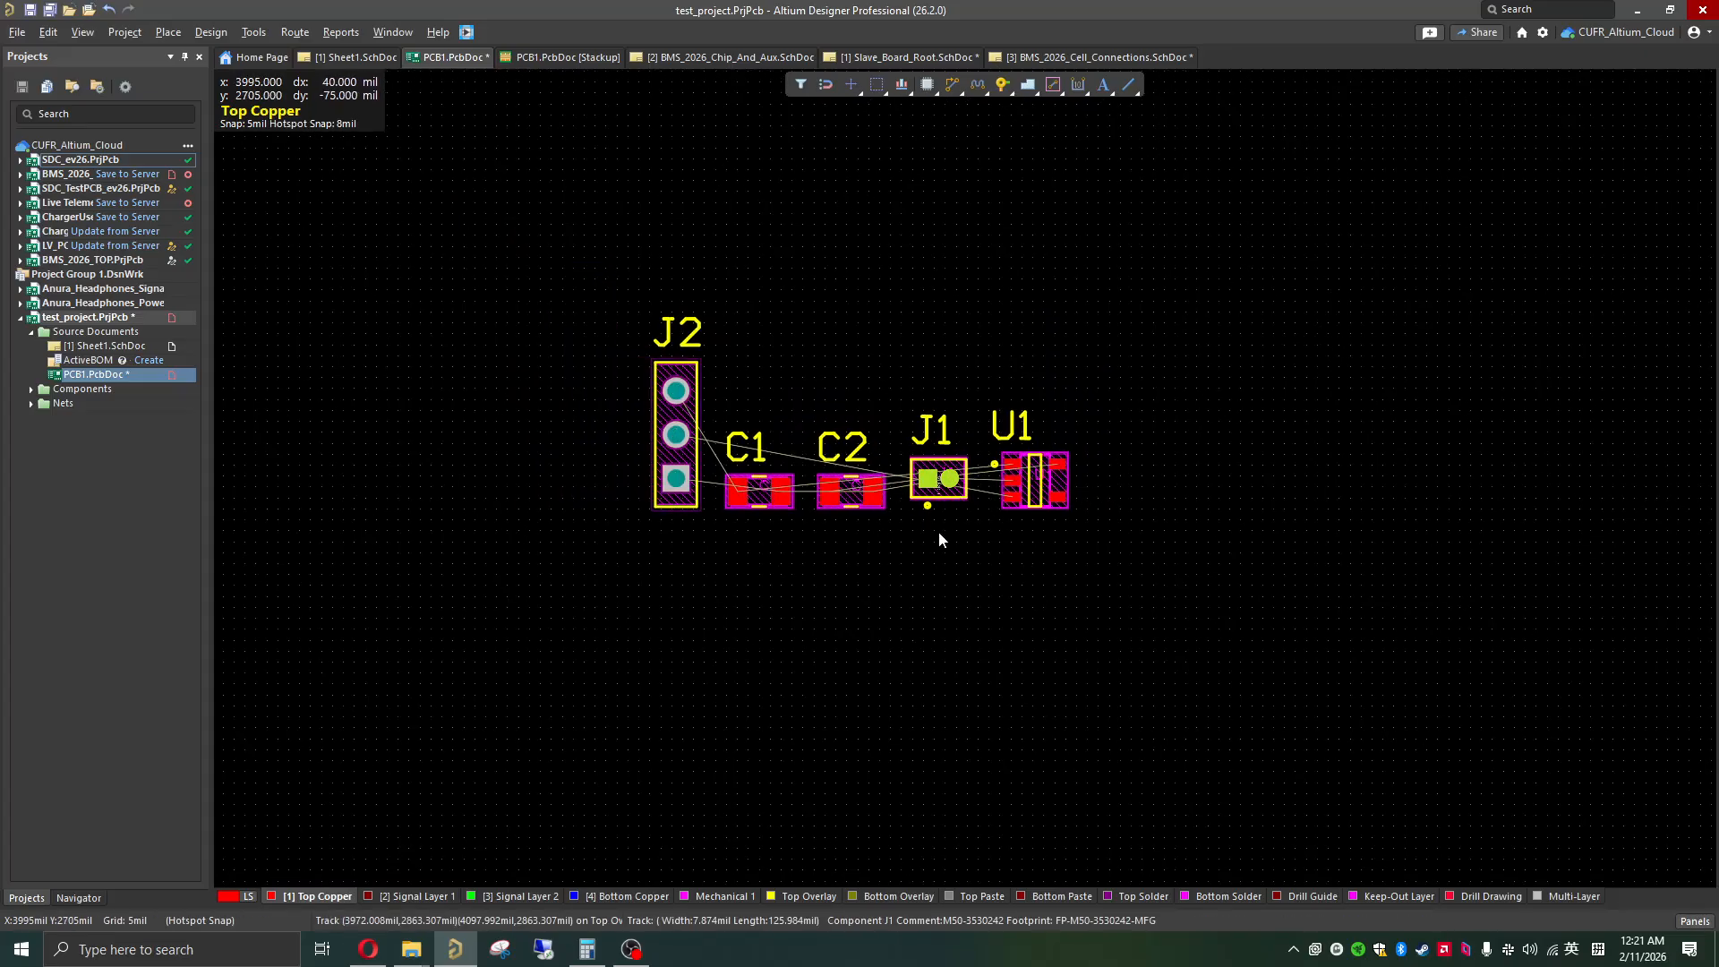
scroll(900, 515, "up", 2)
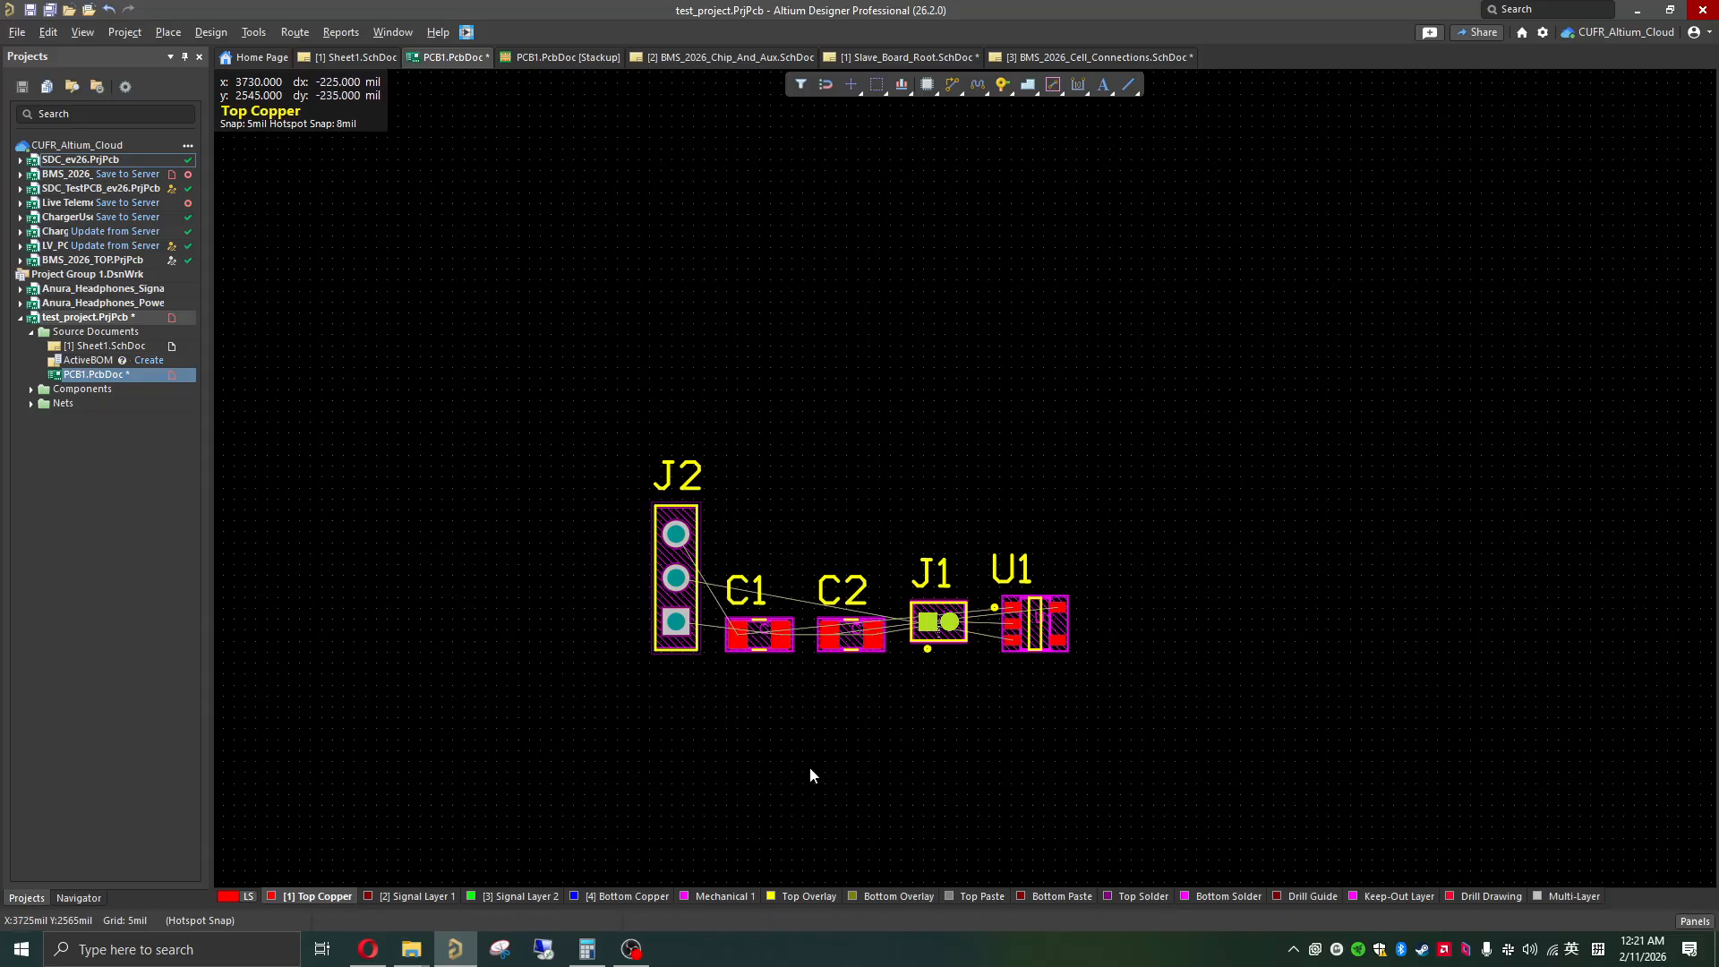
Step: Draw a rectangle about 1000 by 630 mil on the Mechanical 1 layer, above the imported components
left_click(726, 897)
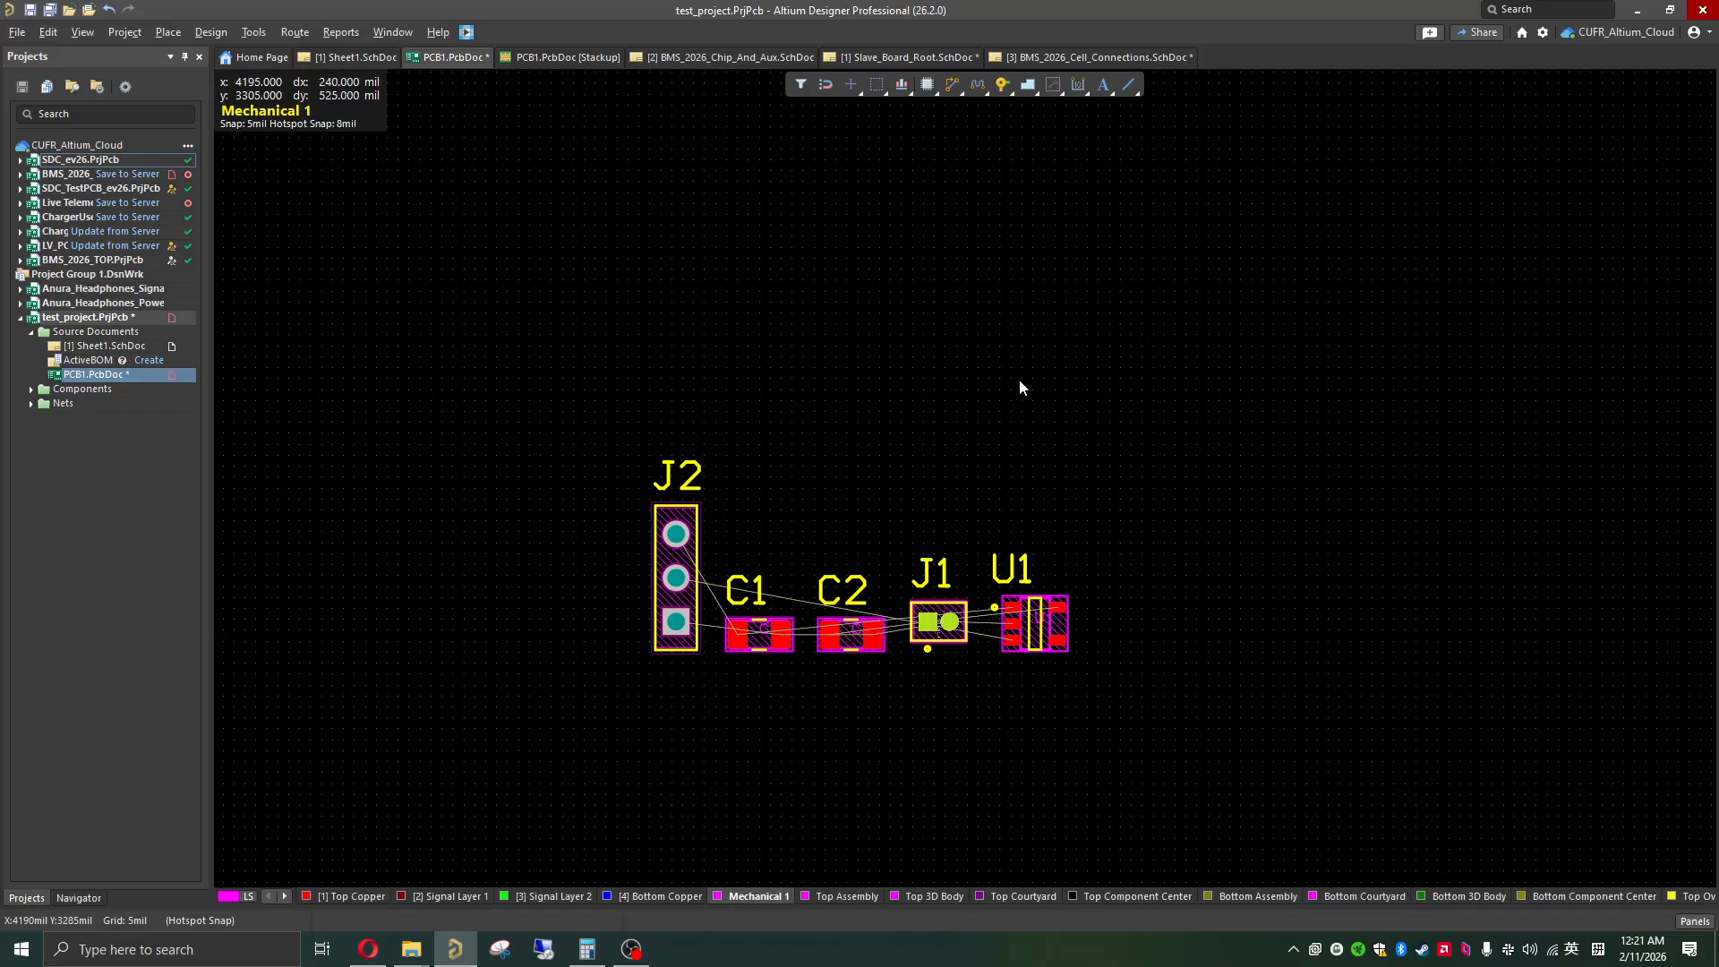
left_click(1130, 87)
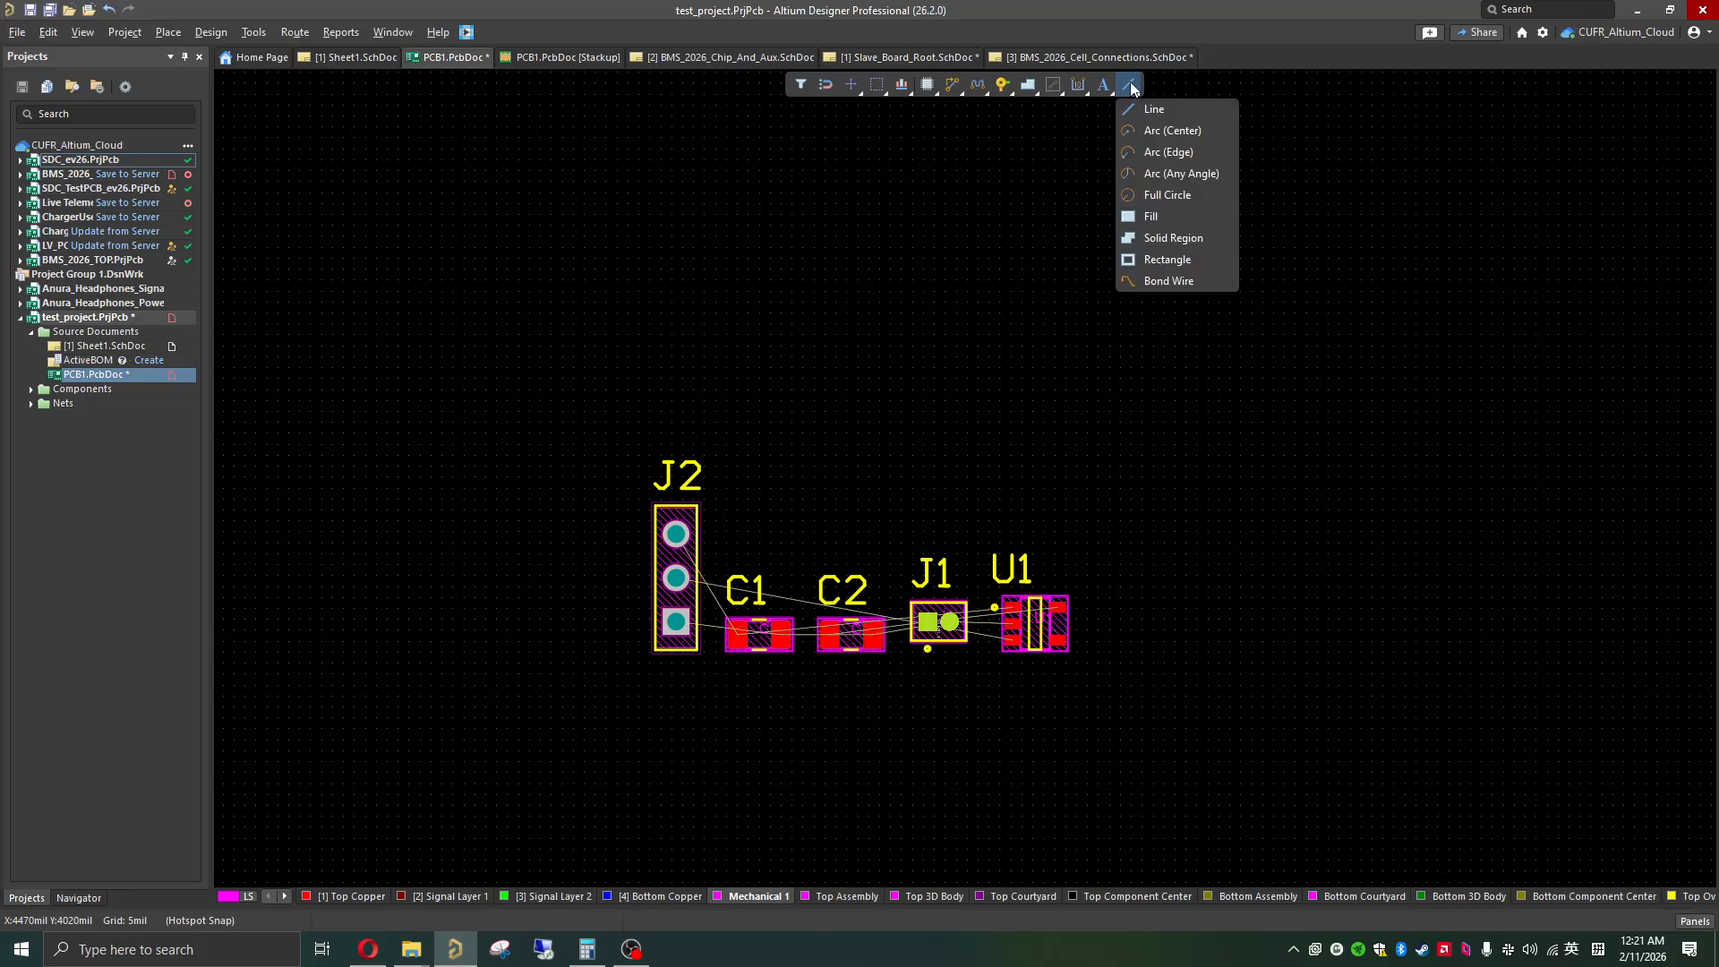
left_click(1130, 261)
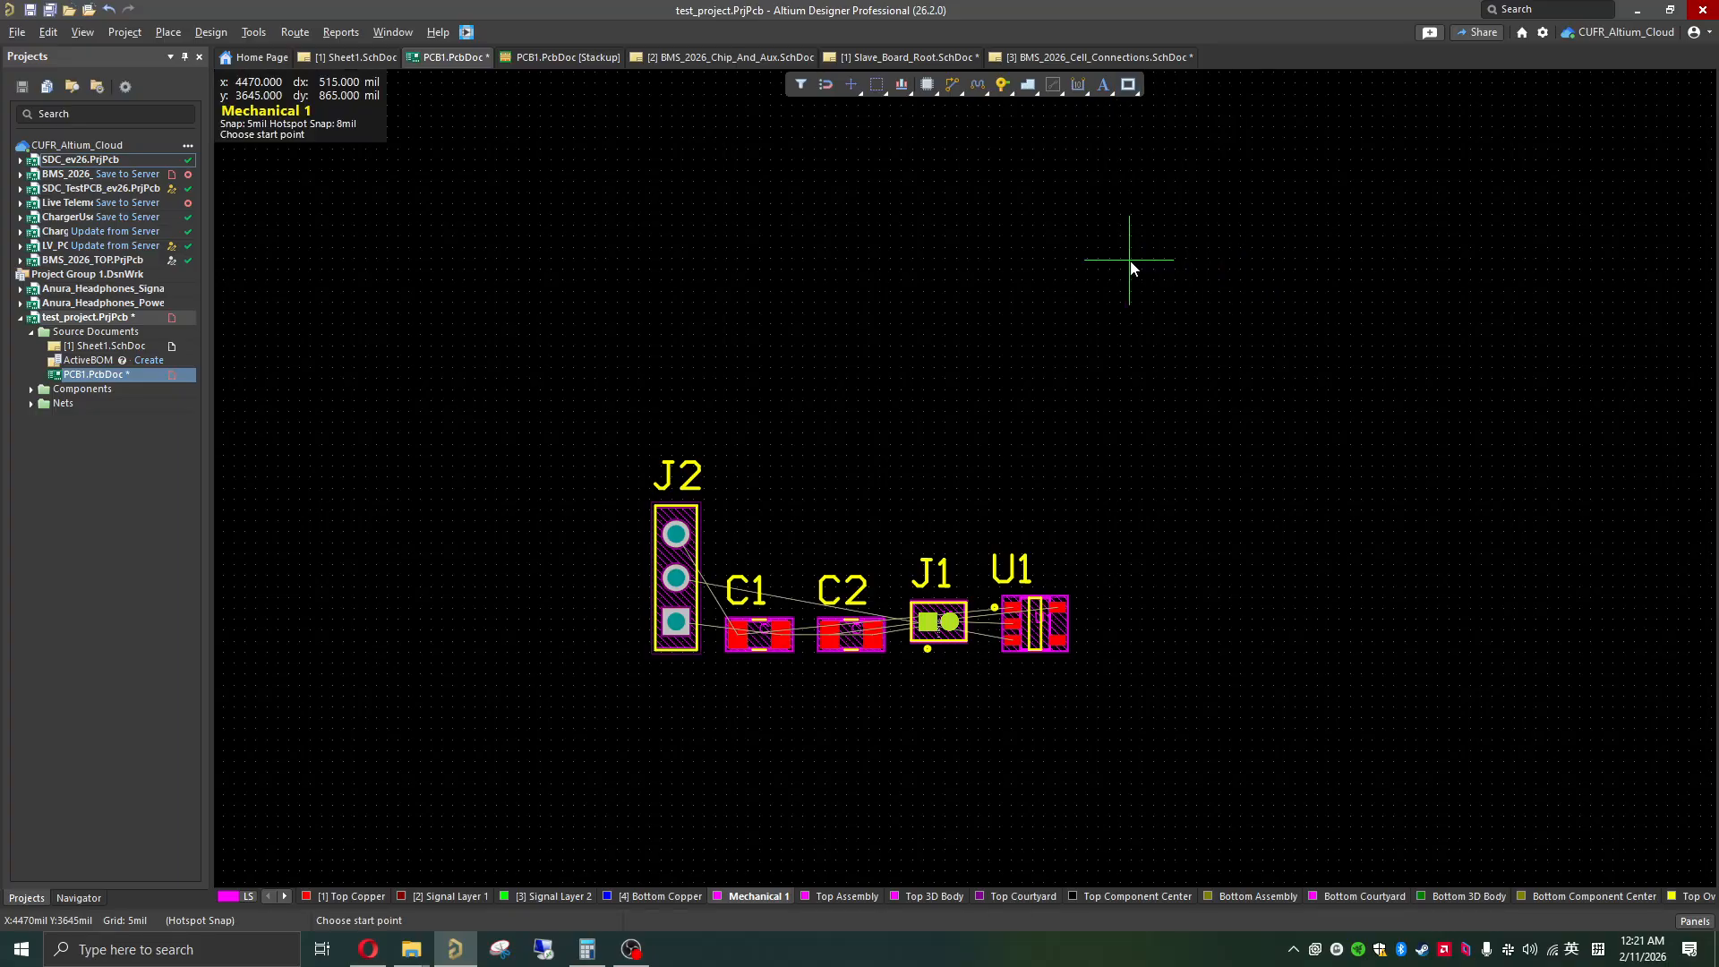
left_click(665, 130)
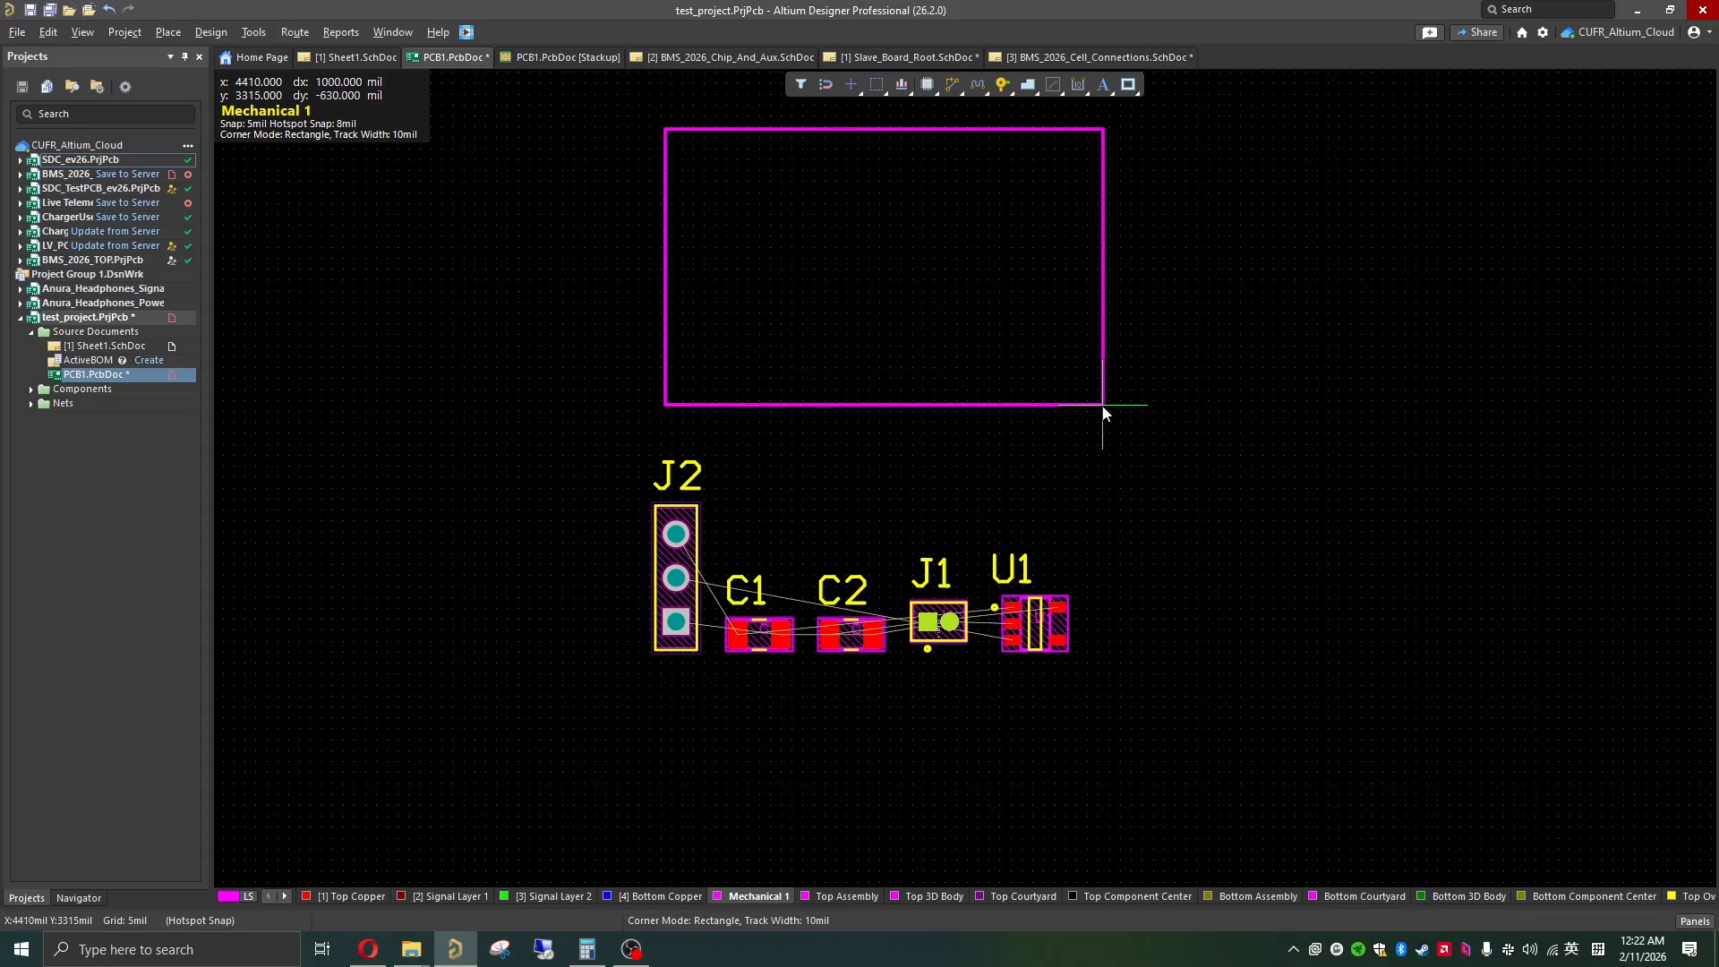
left_click(1102, 406)
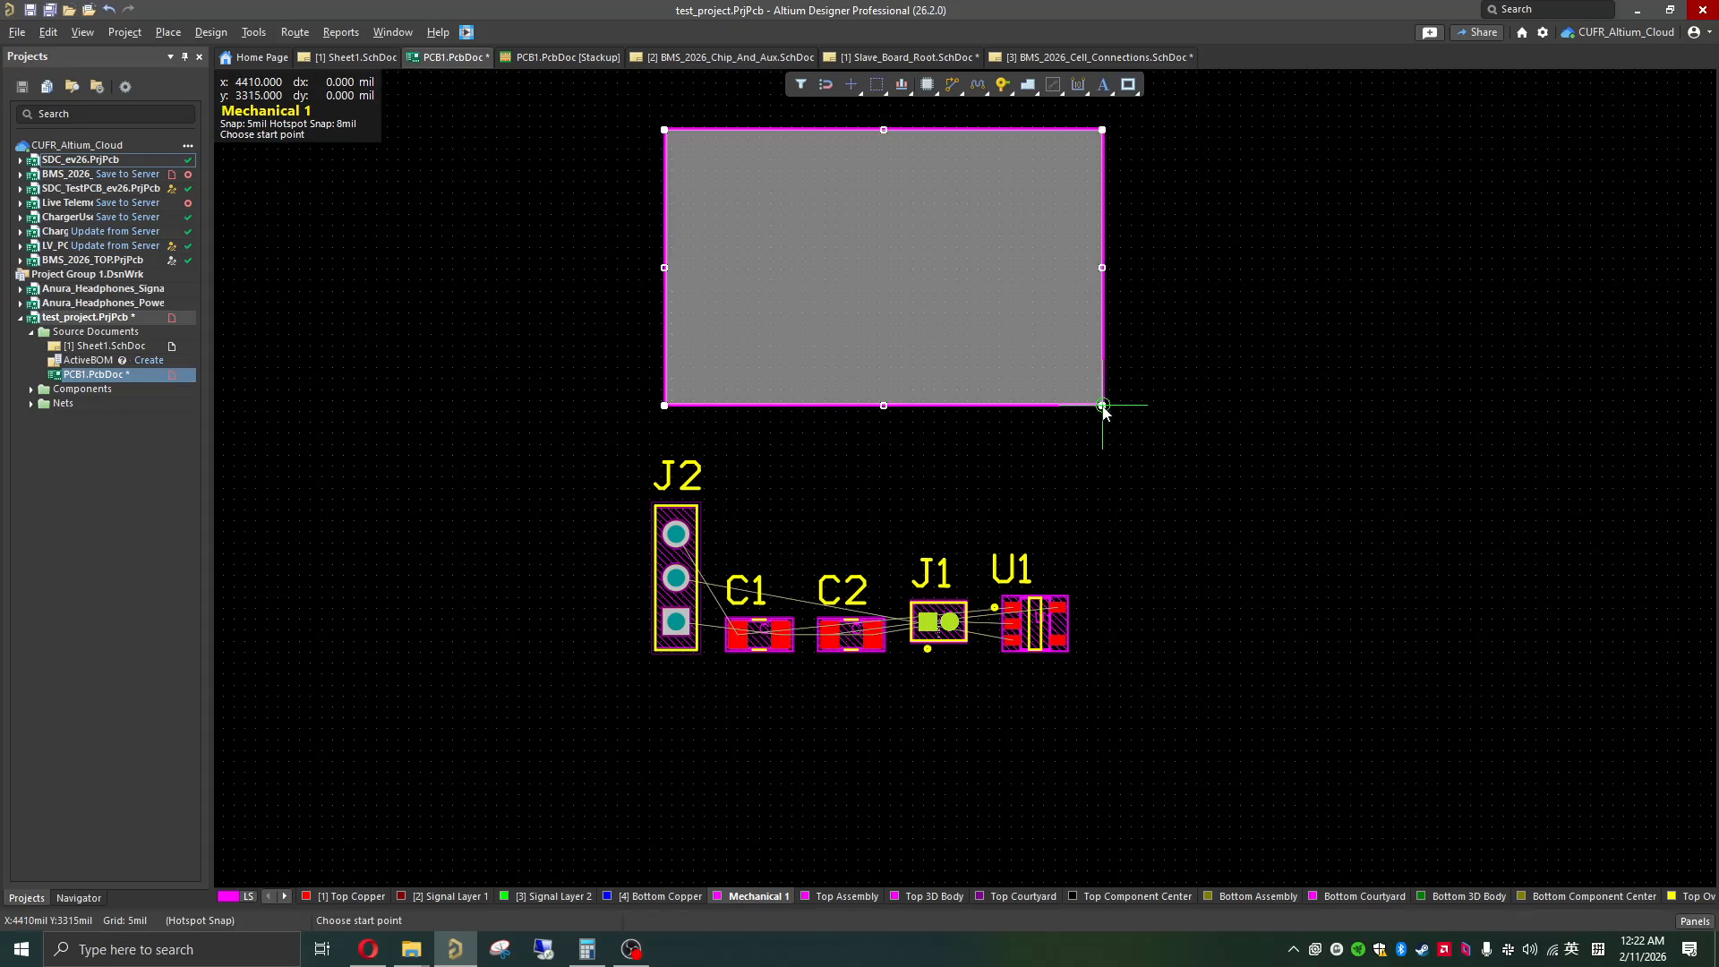
key("Escape")
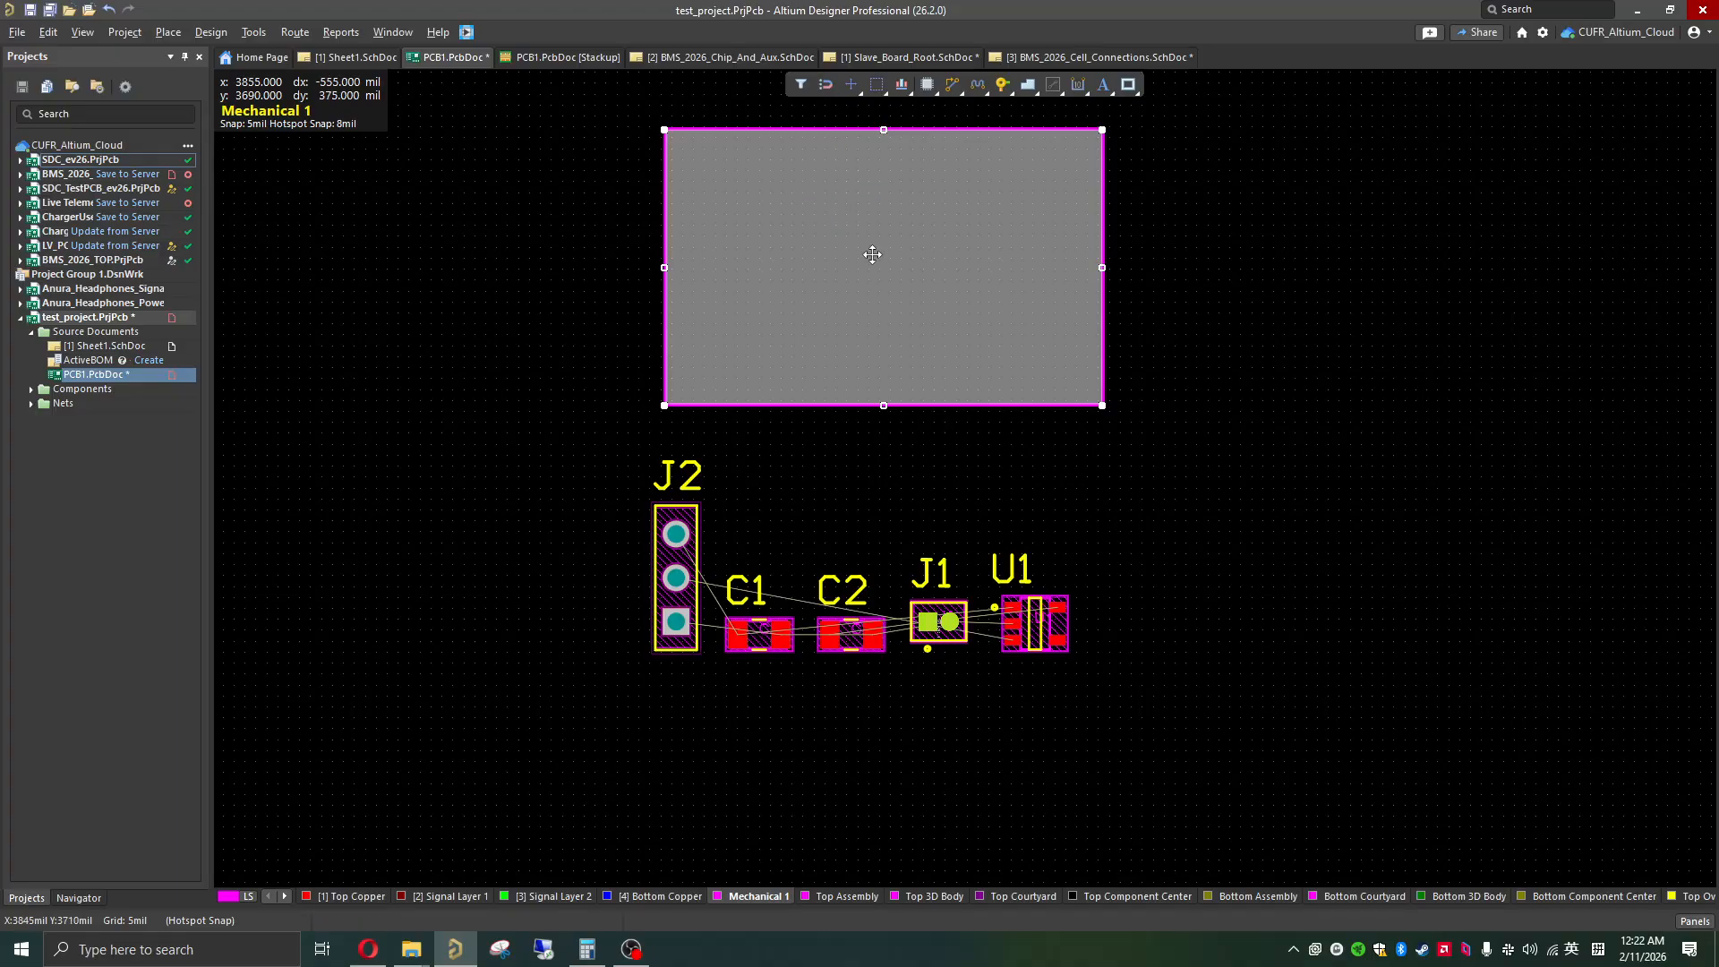
left_click(1167, 271)
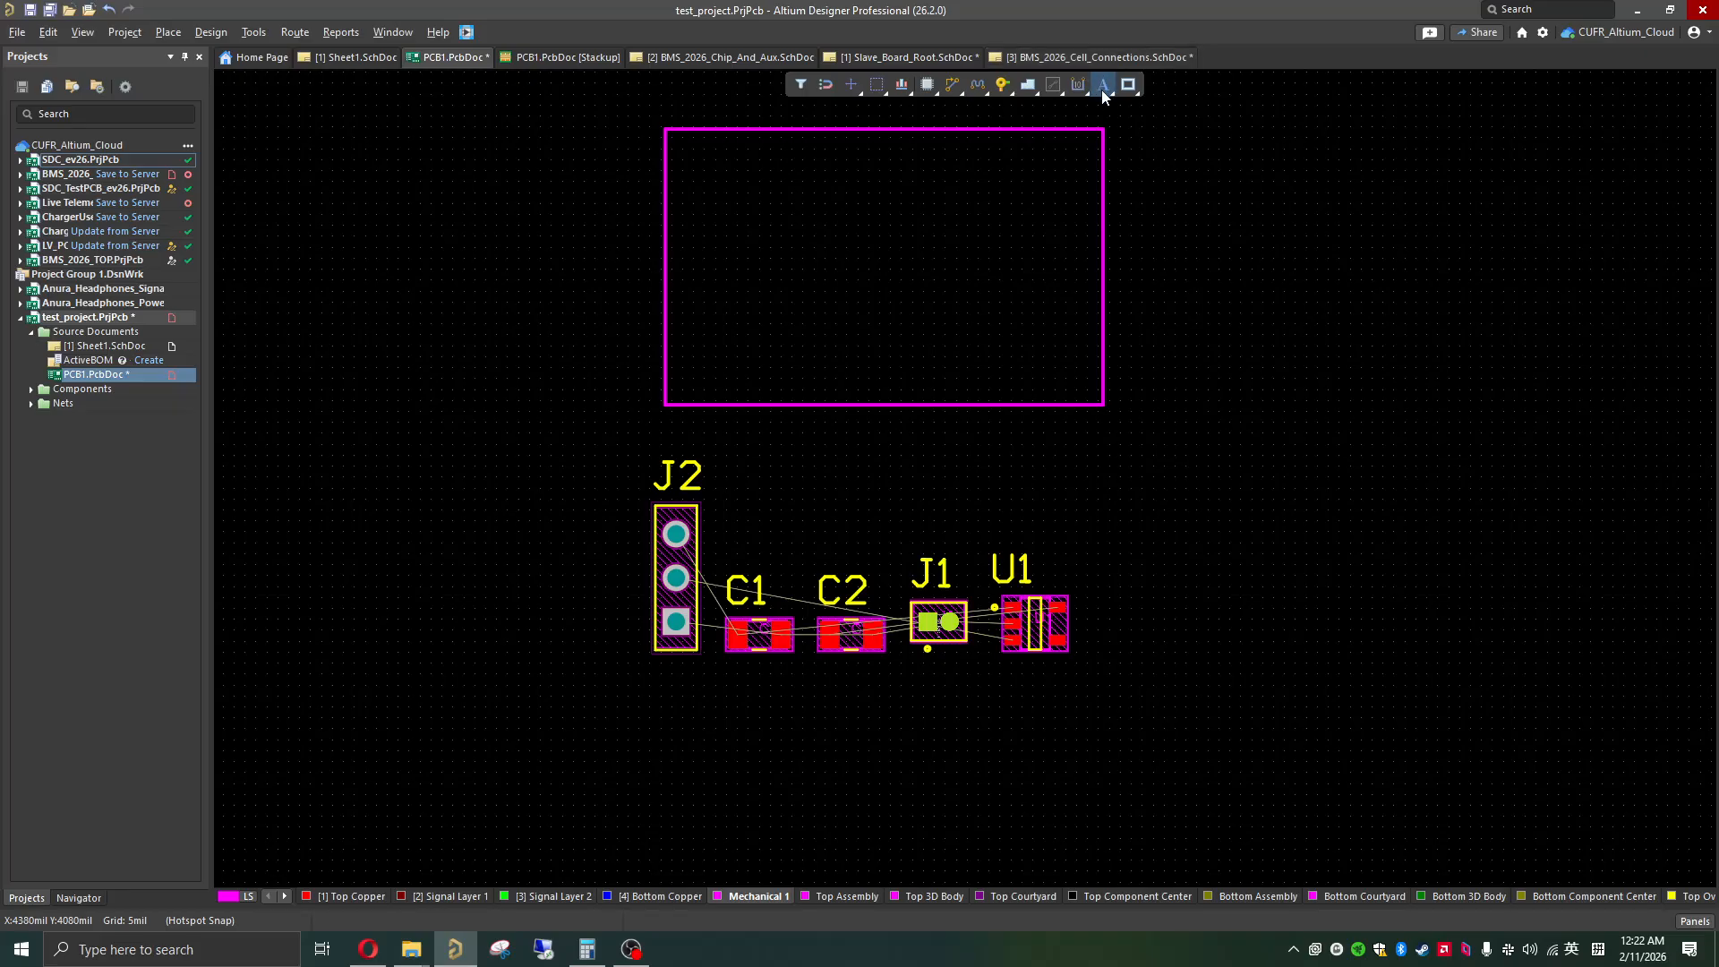
Step: Draw a horizontal line about 655 mil long on Mechanical 1, beside the rectangle
right_click(1128, 88)
right_click(1134, 91)
right_click(1137, 94)
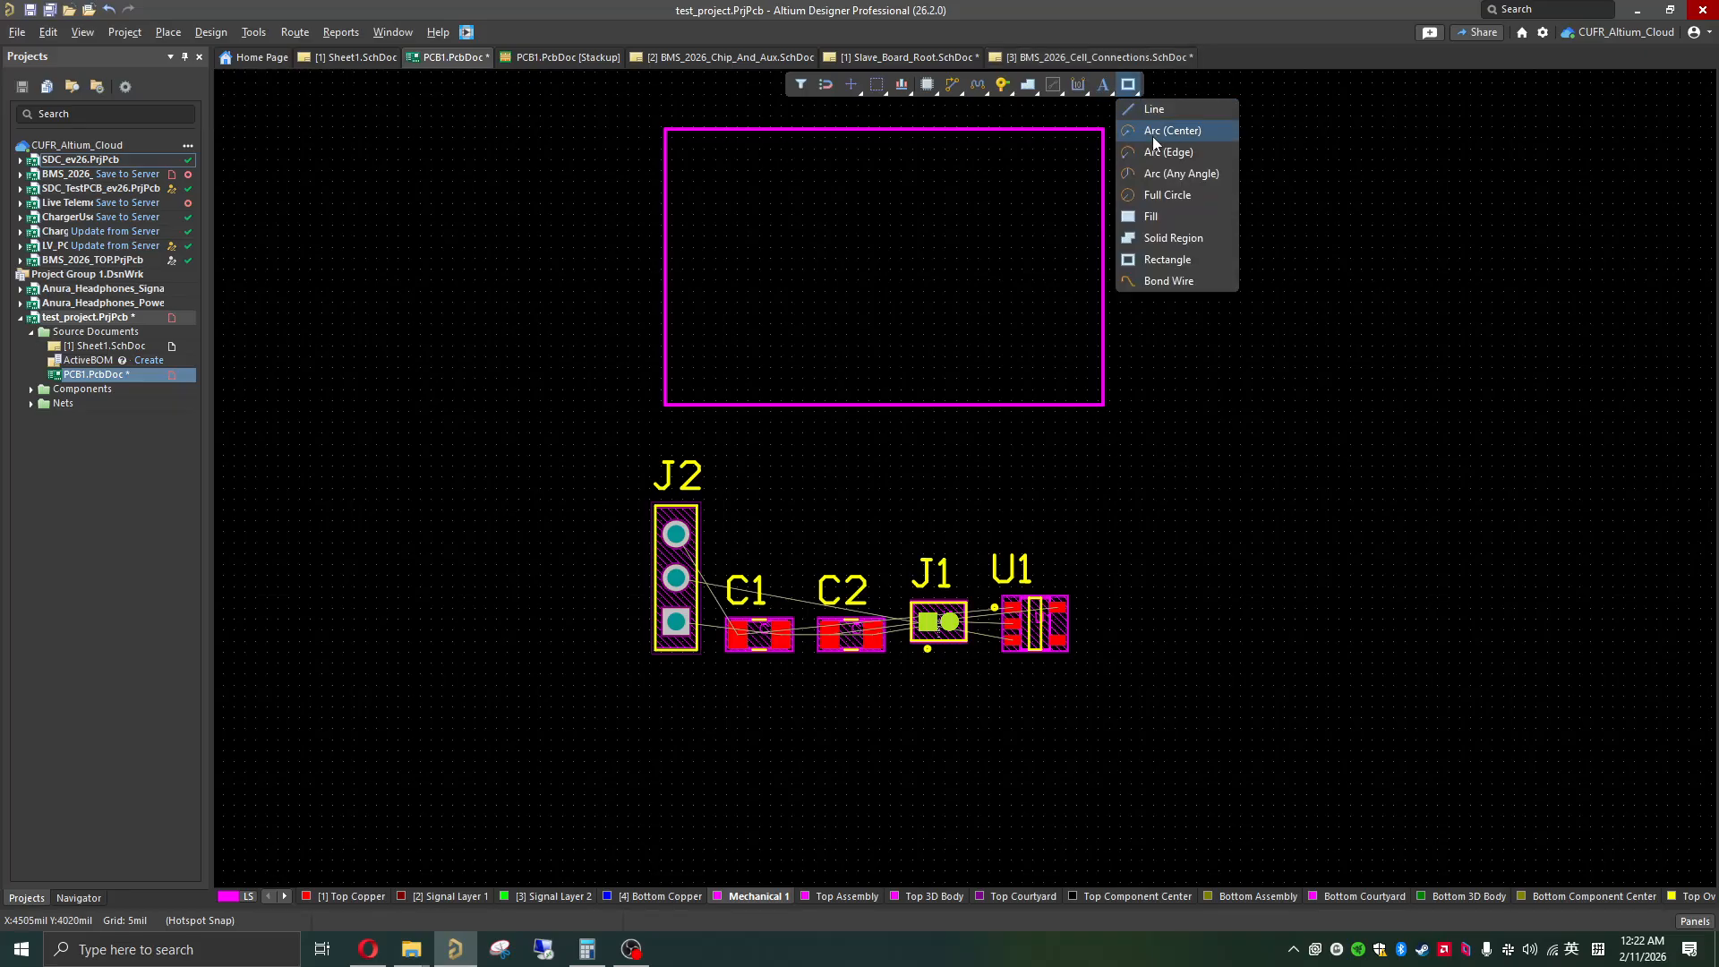
left_click(1158, 111)
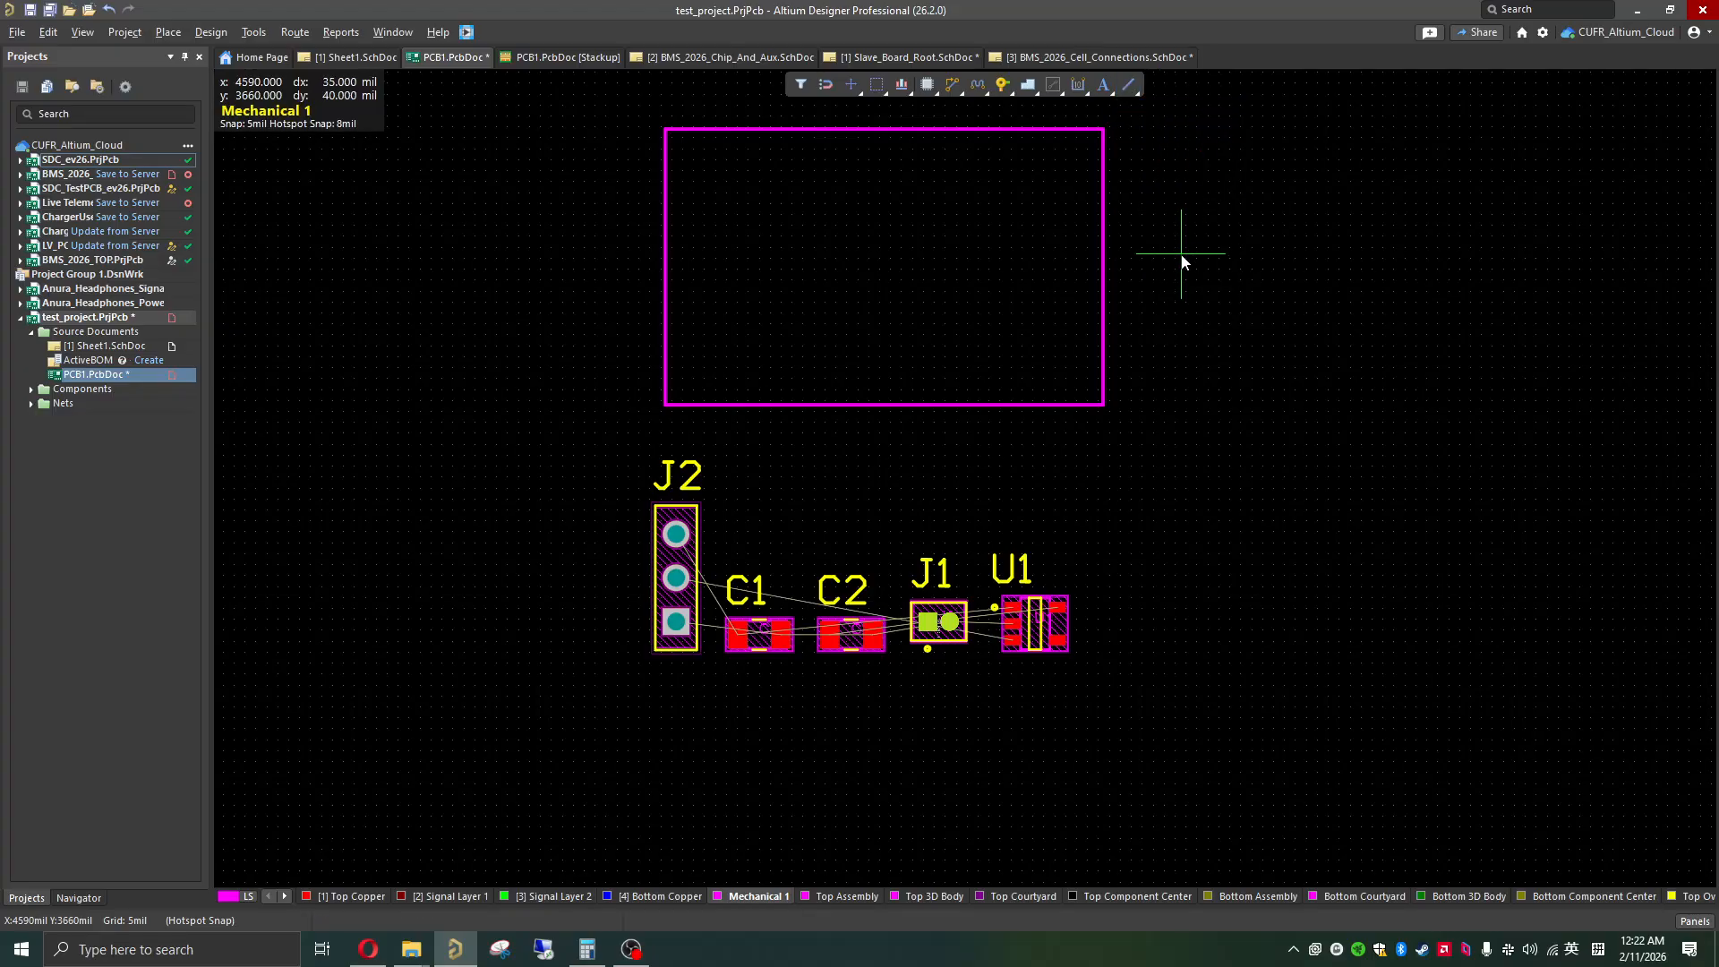
left_click(1169, 240)
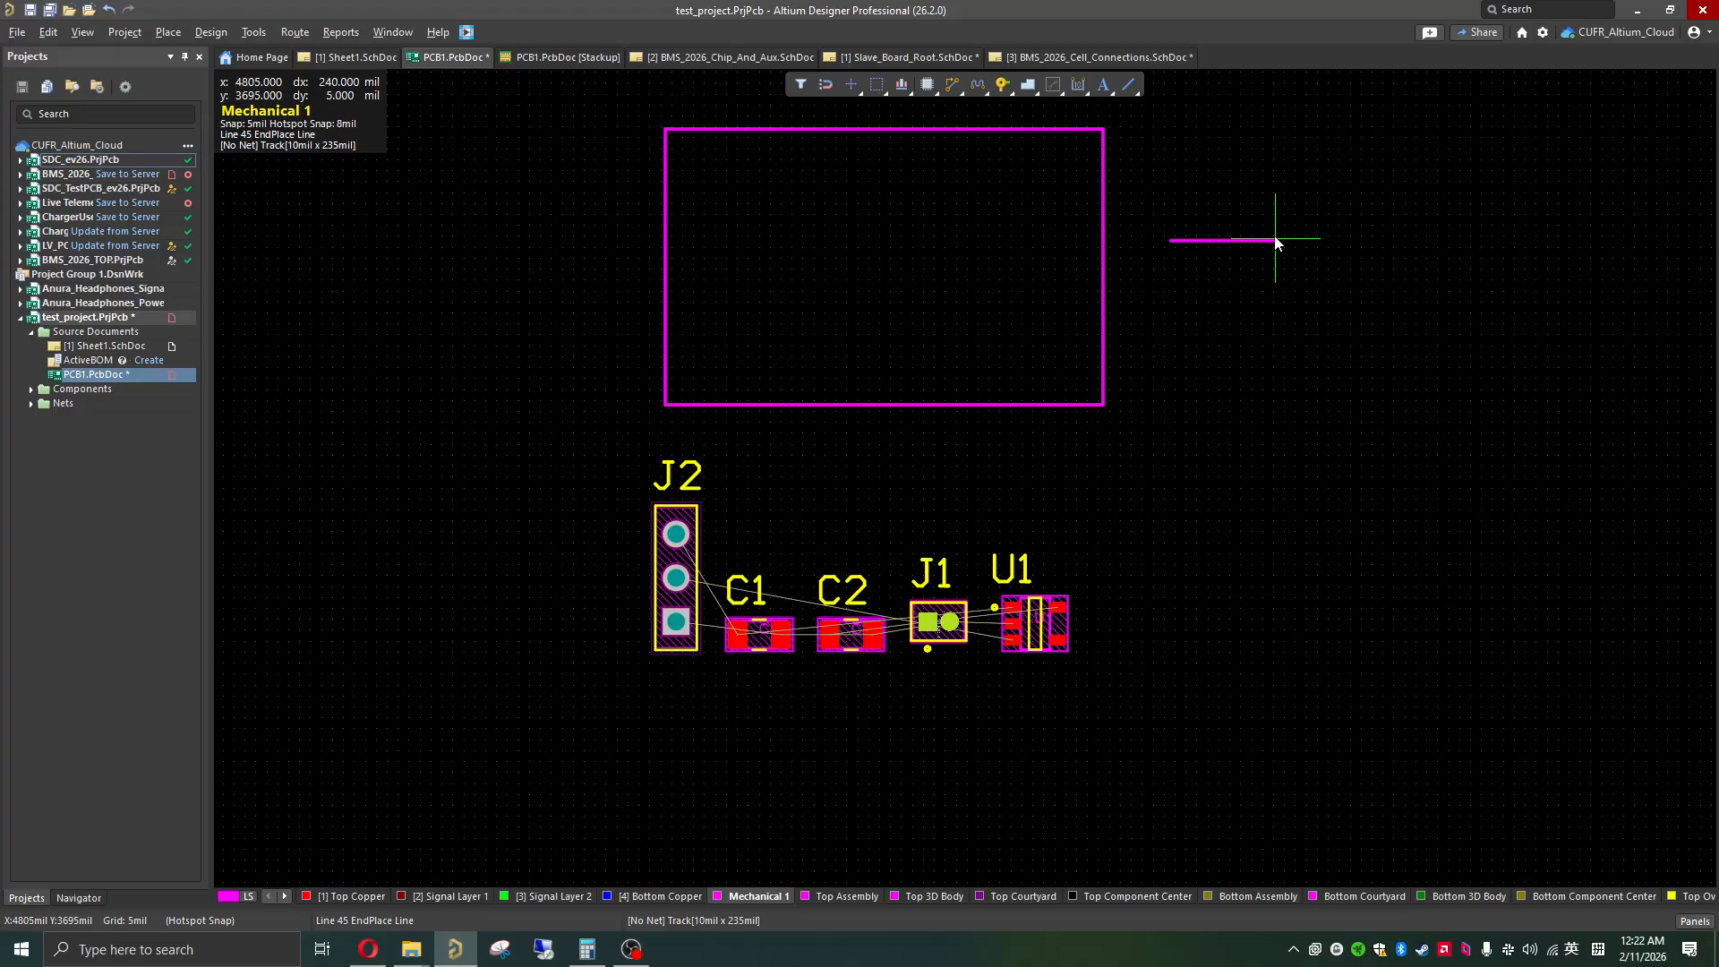
key("Escape")
key("Escape")
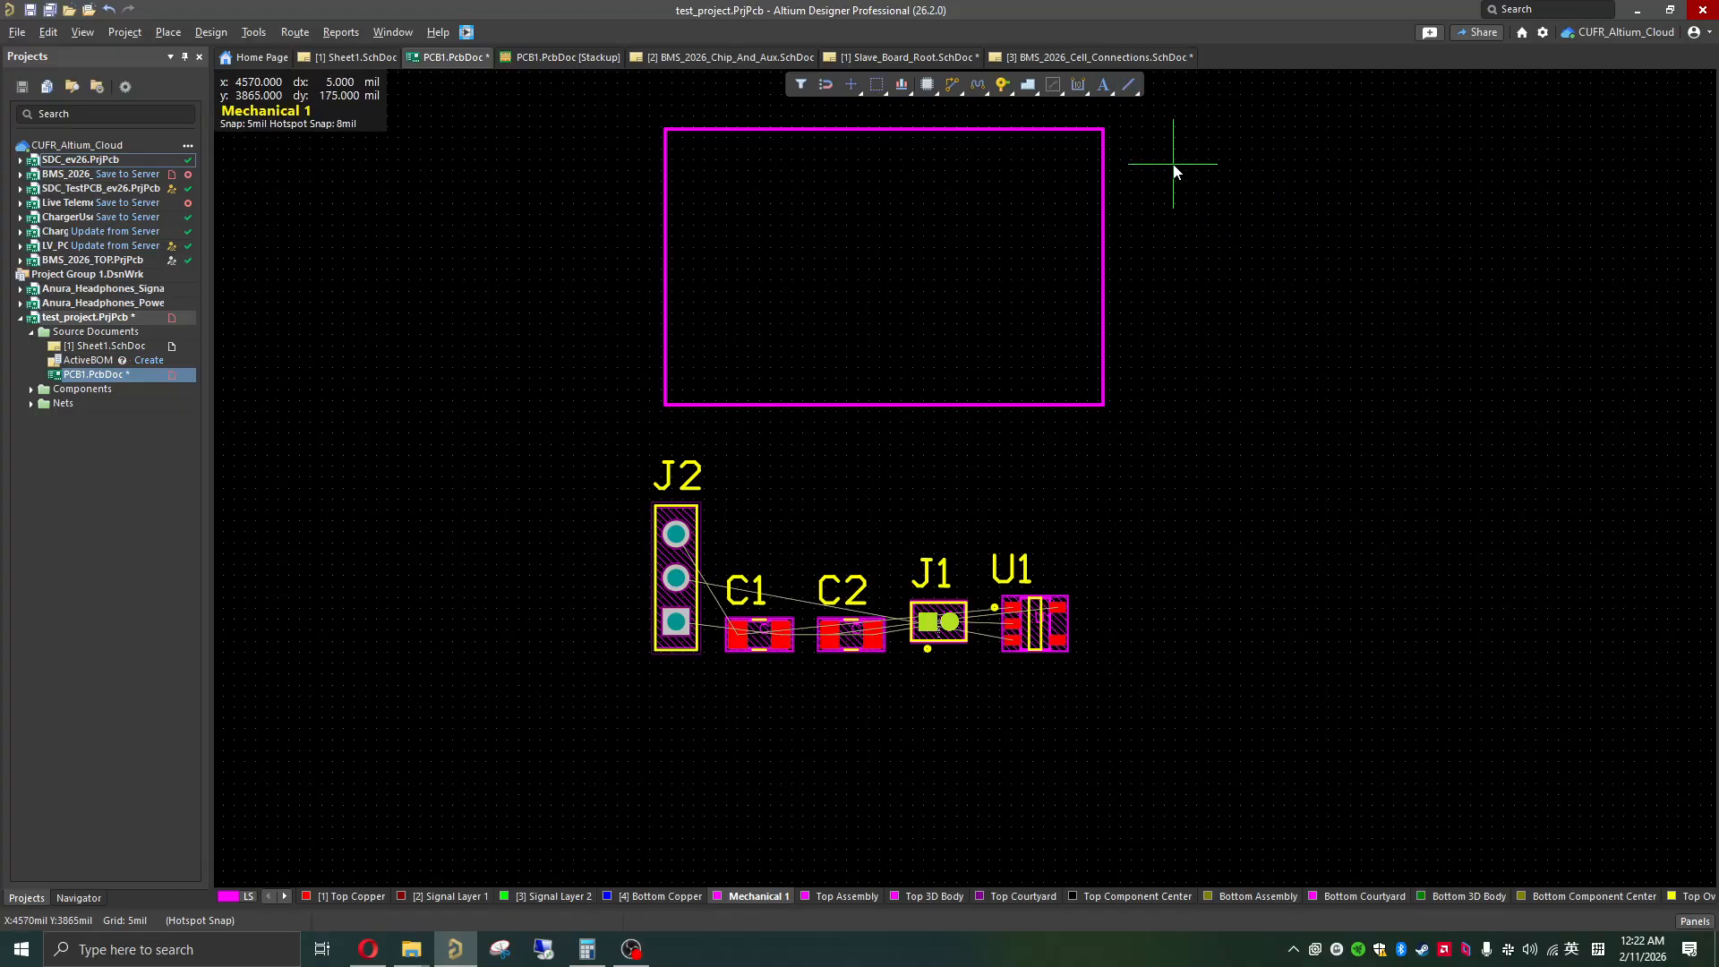
left_click(1160, 162)
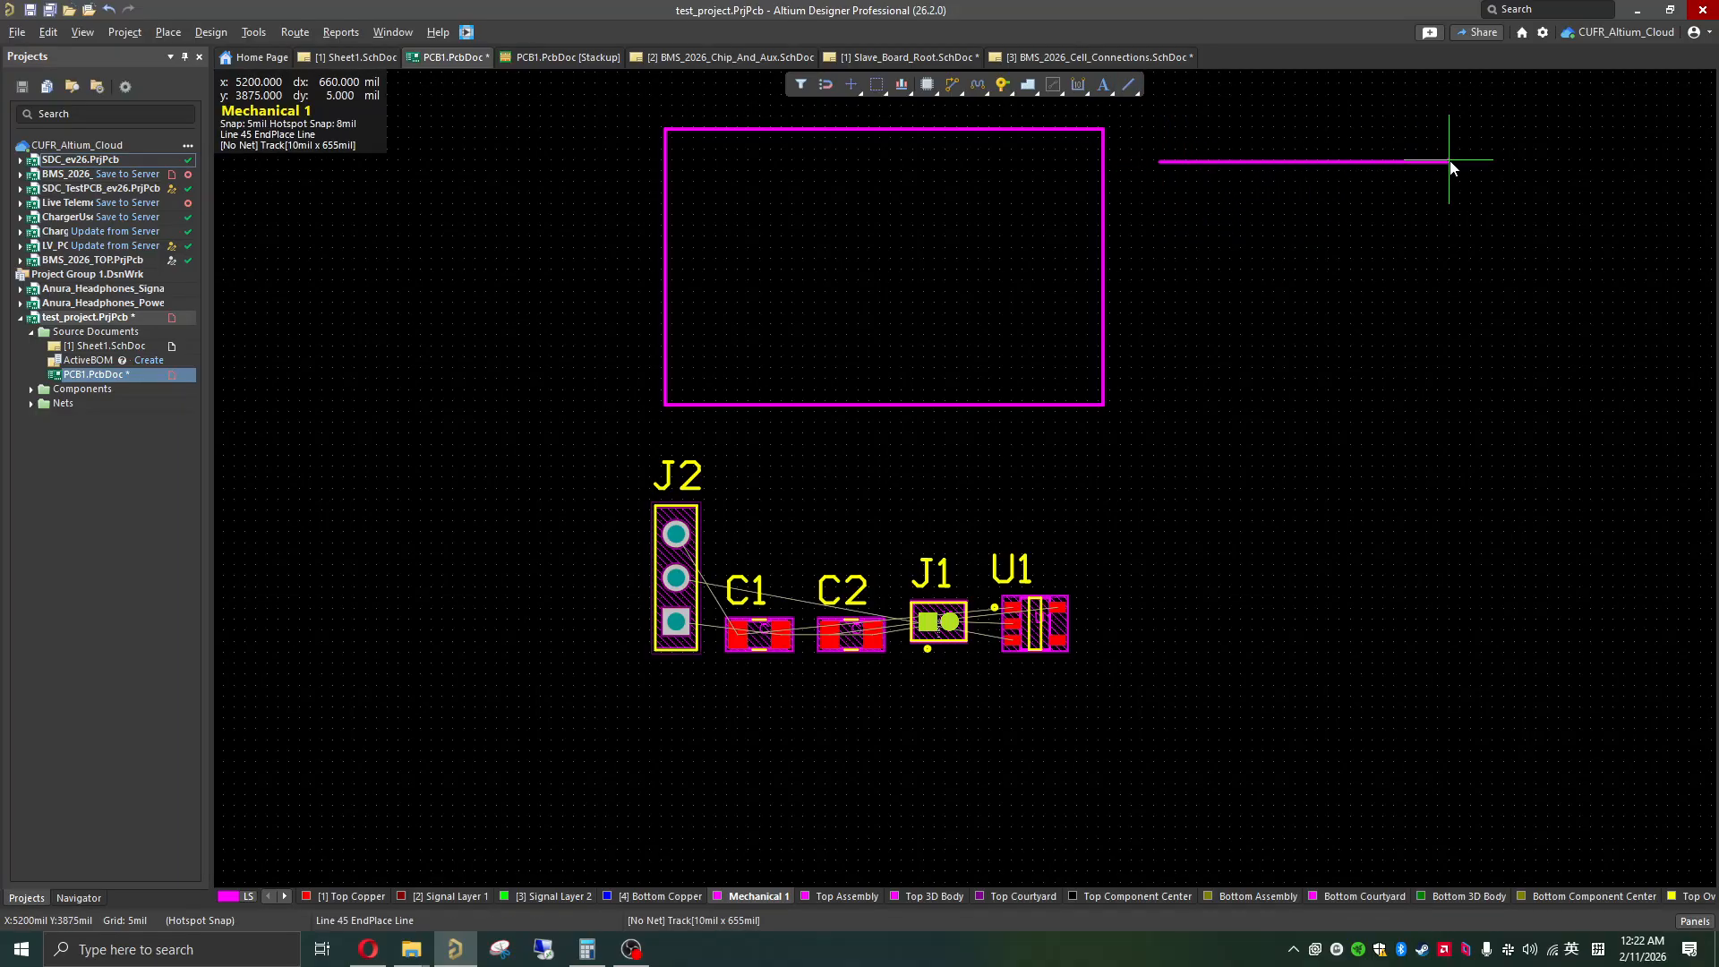
left_click(1448, 162)
key("Escape")
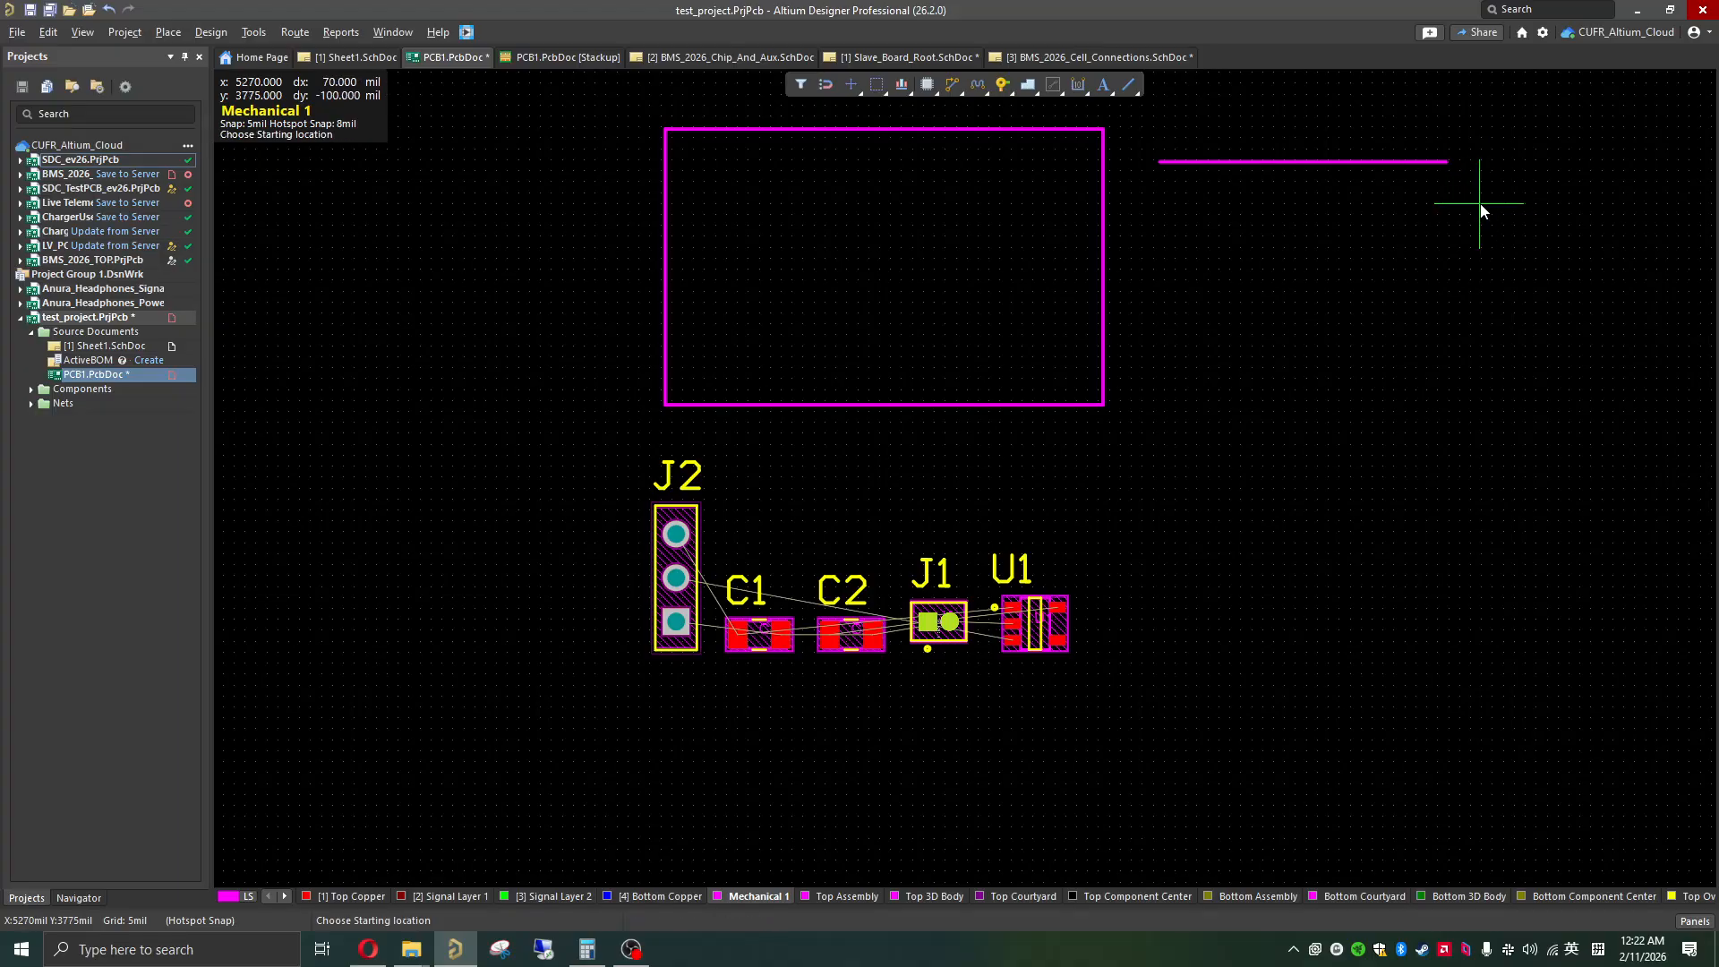
Step: Try to place an edge arc starting from the line's outer end, and delete the line
left_click(1133, 89)
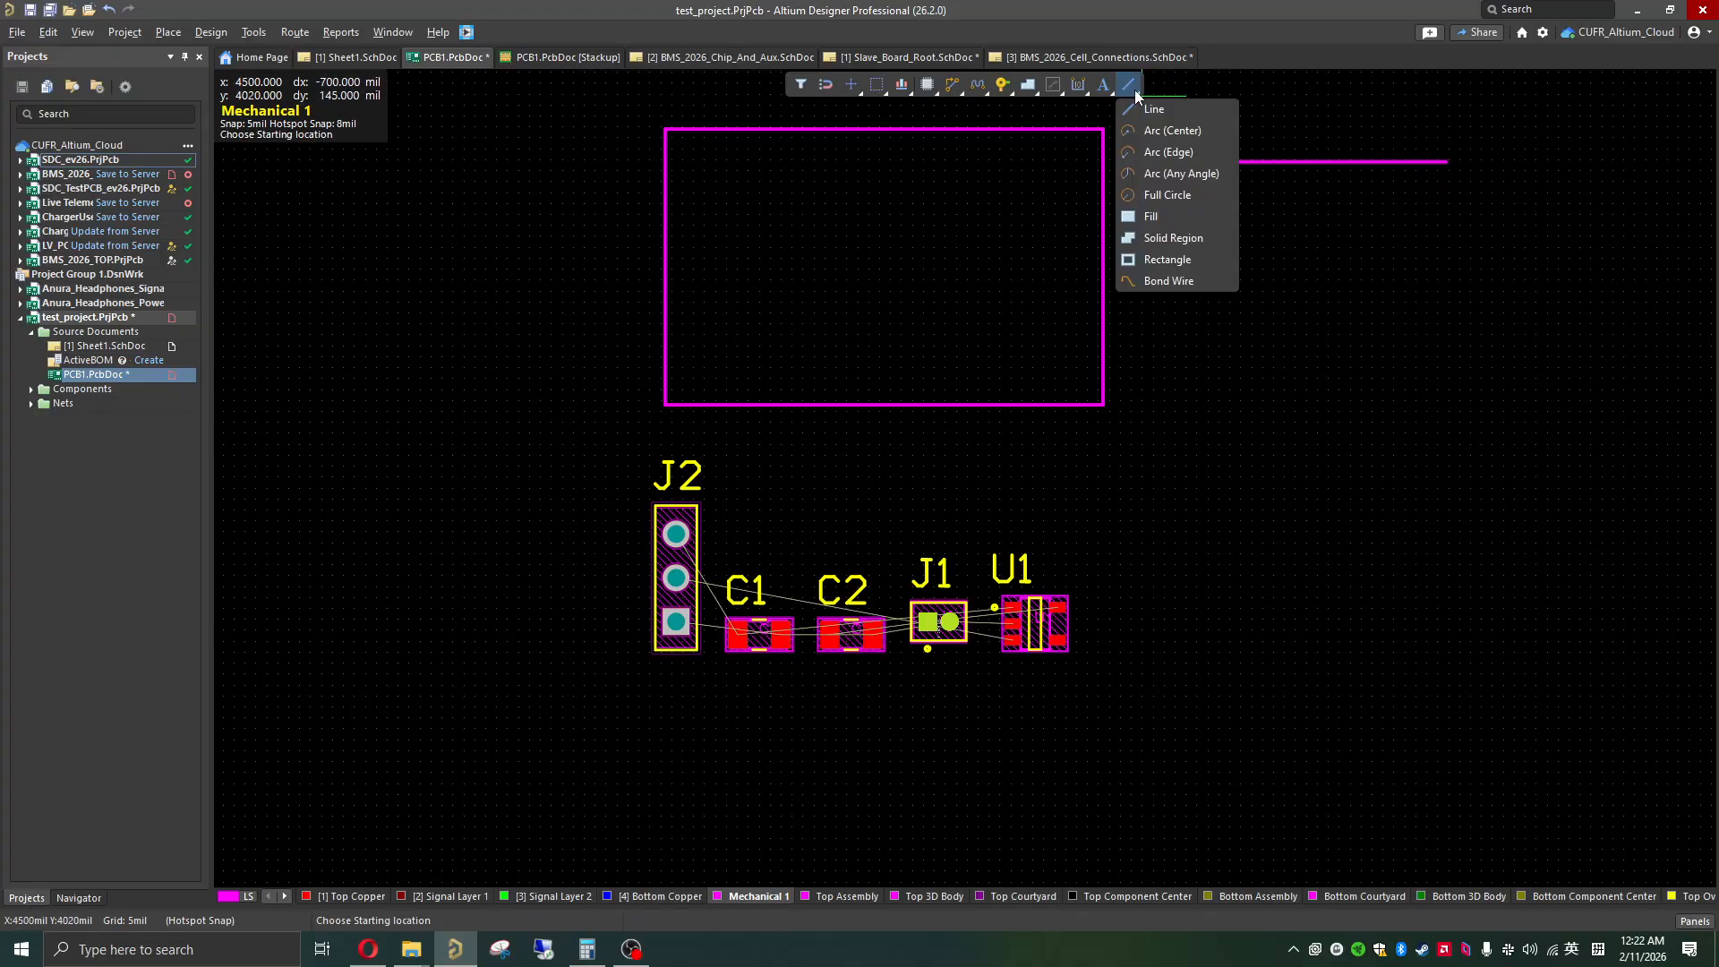
left_click(1162, 154)
left_click(1441, 228)
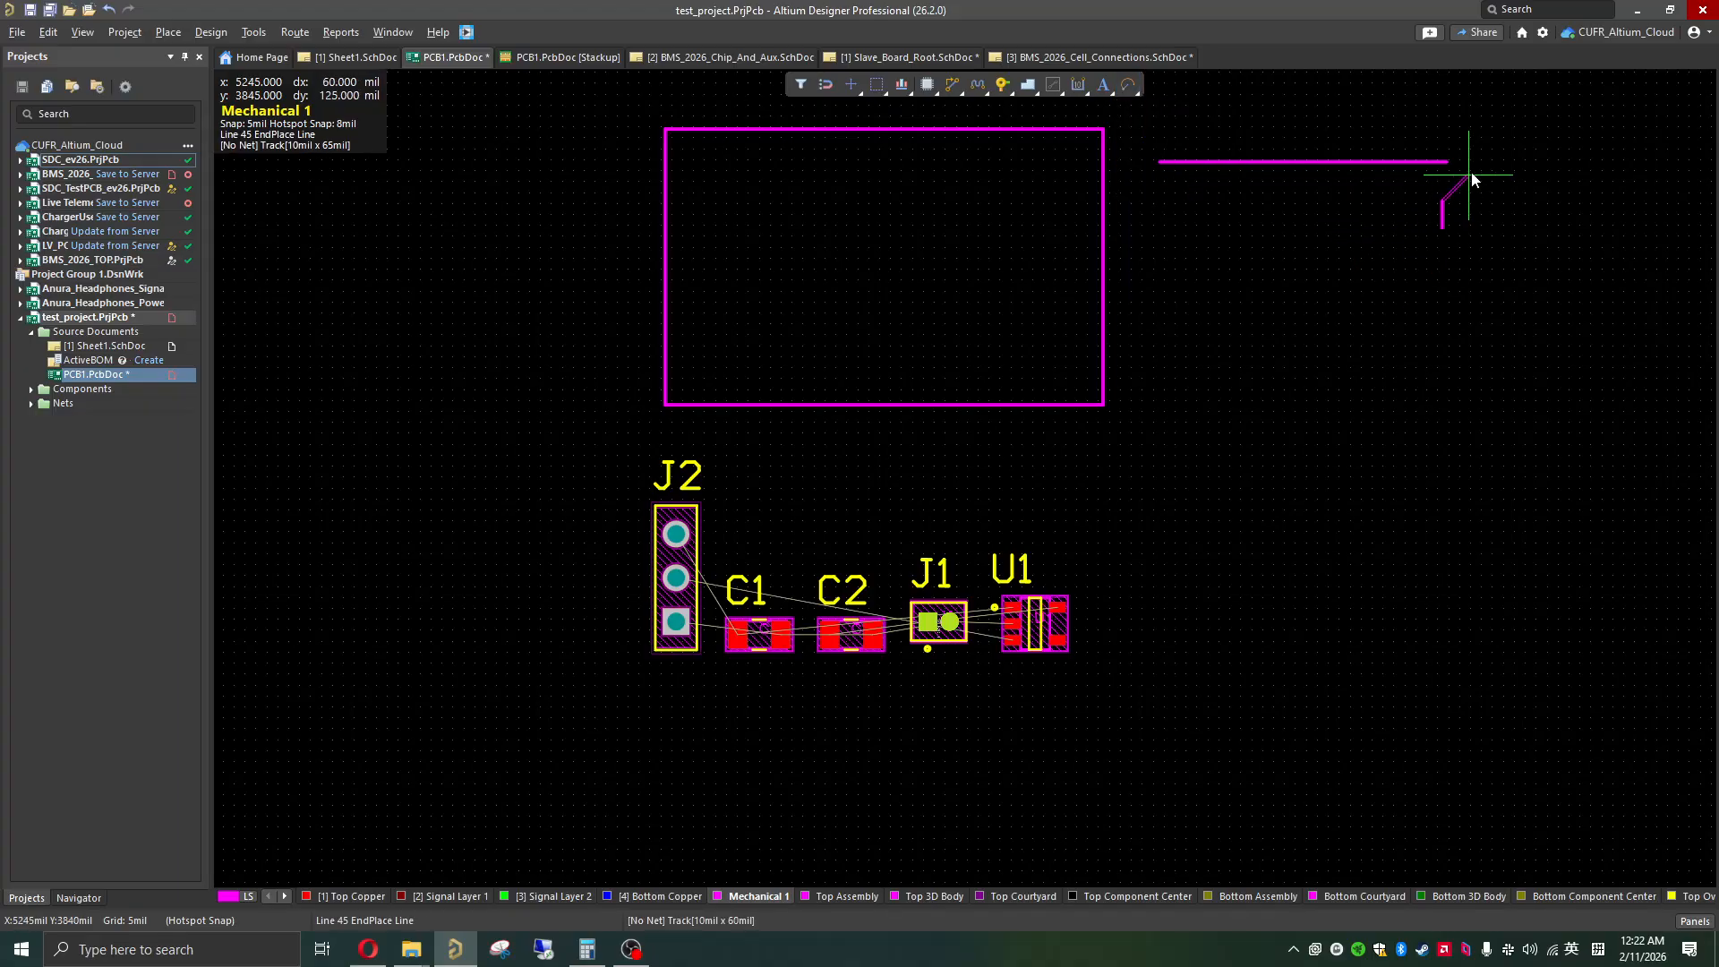
key("Escape")
key("Escape")
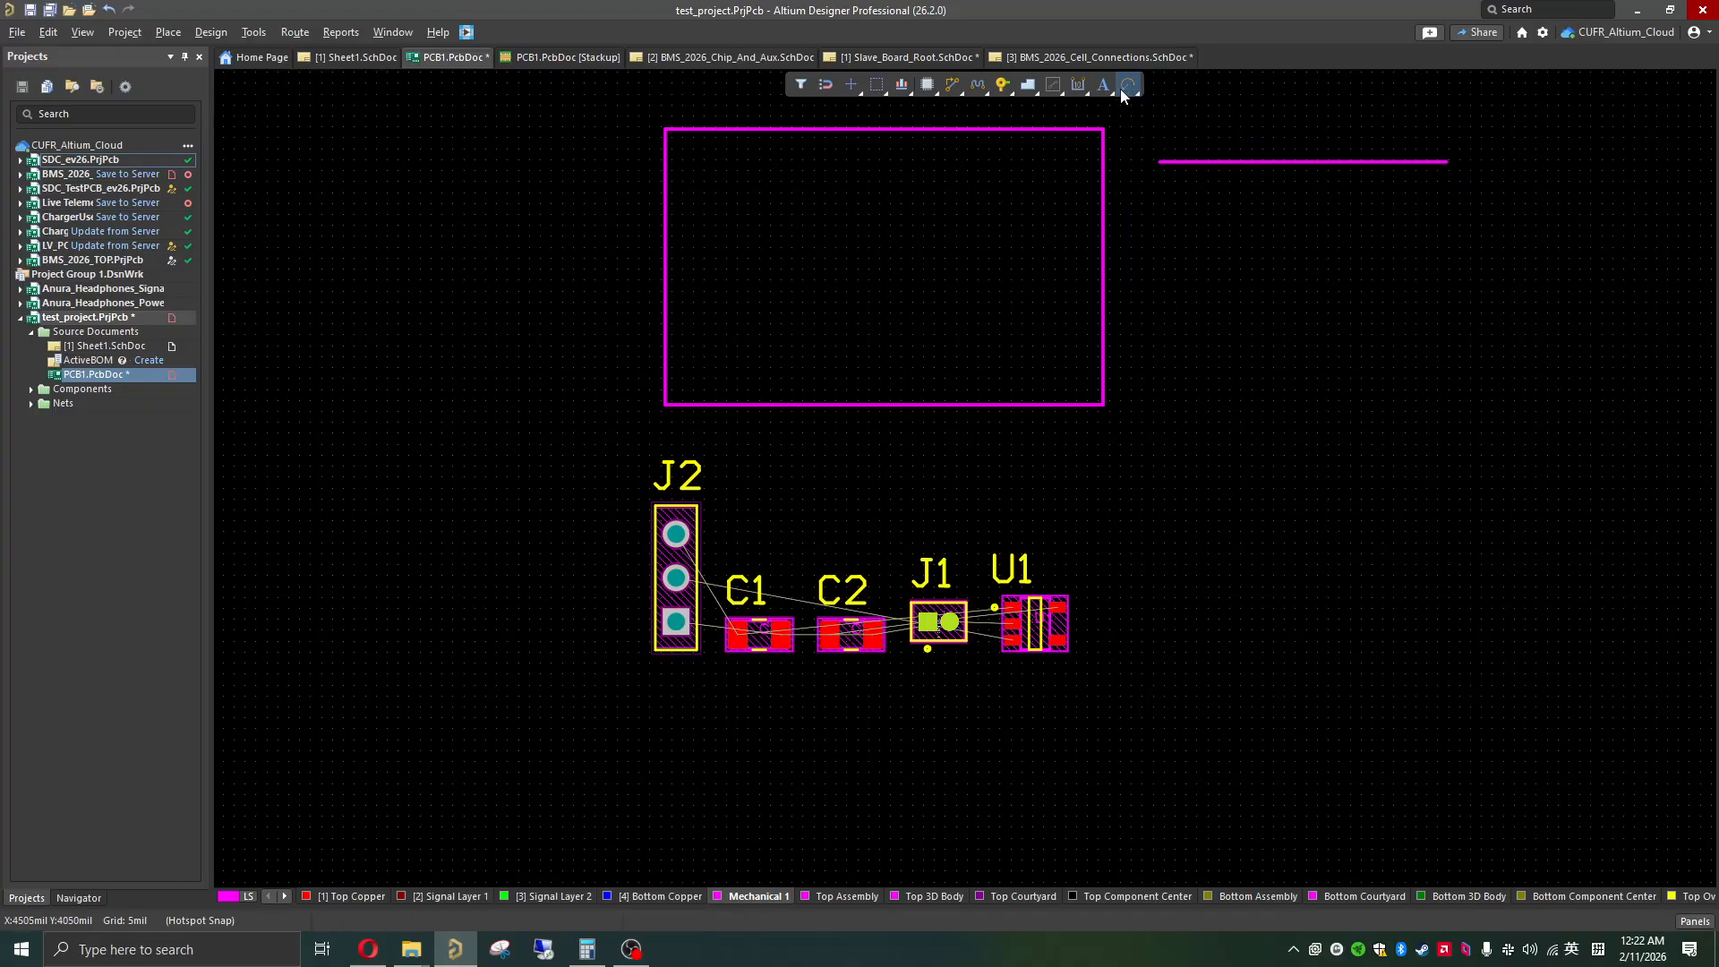
left_click(1130, 87)
left_click(1447, 162)
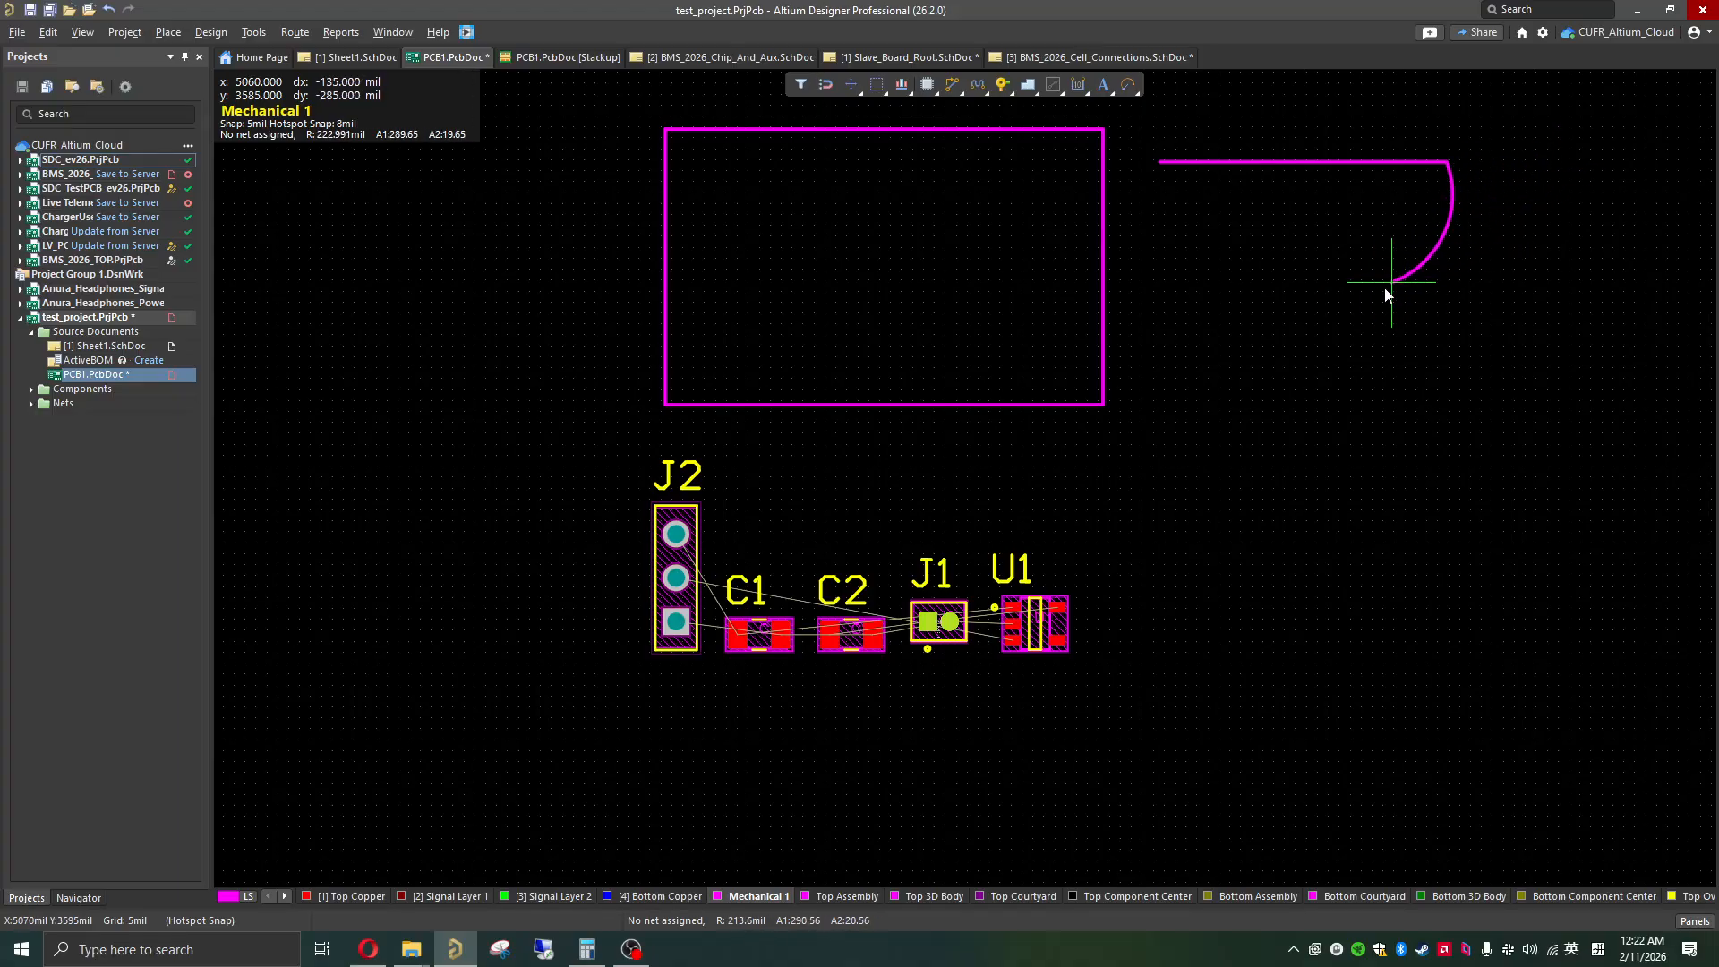
key("Escape")
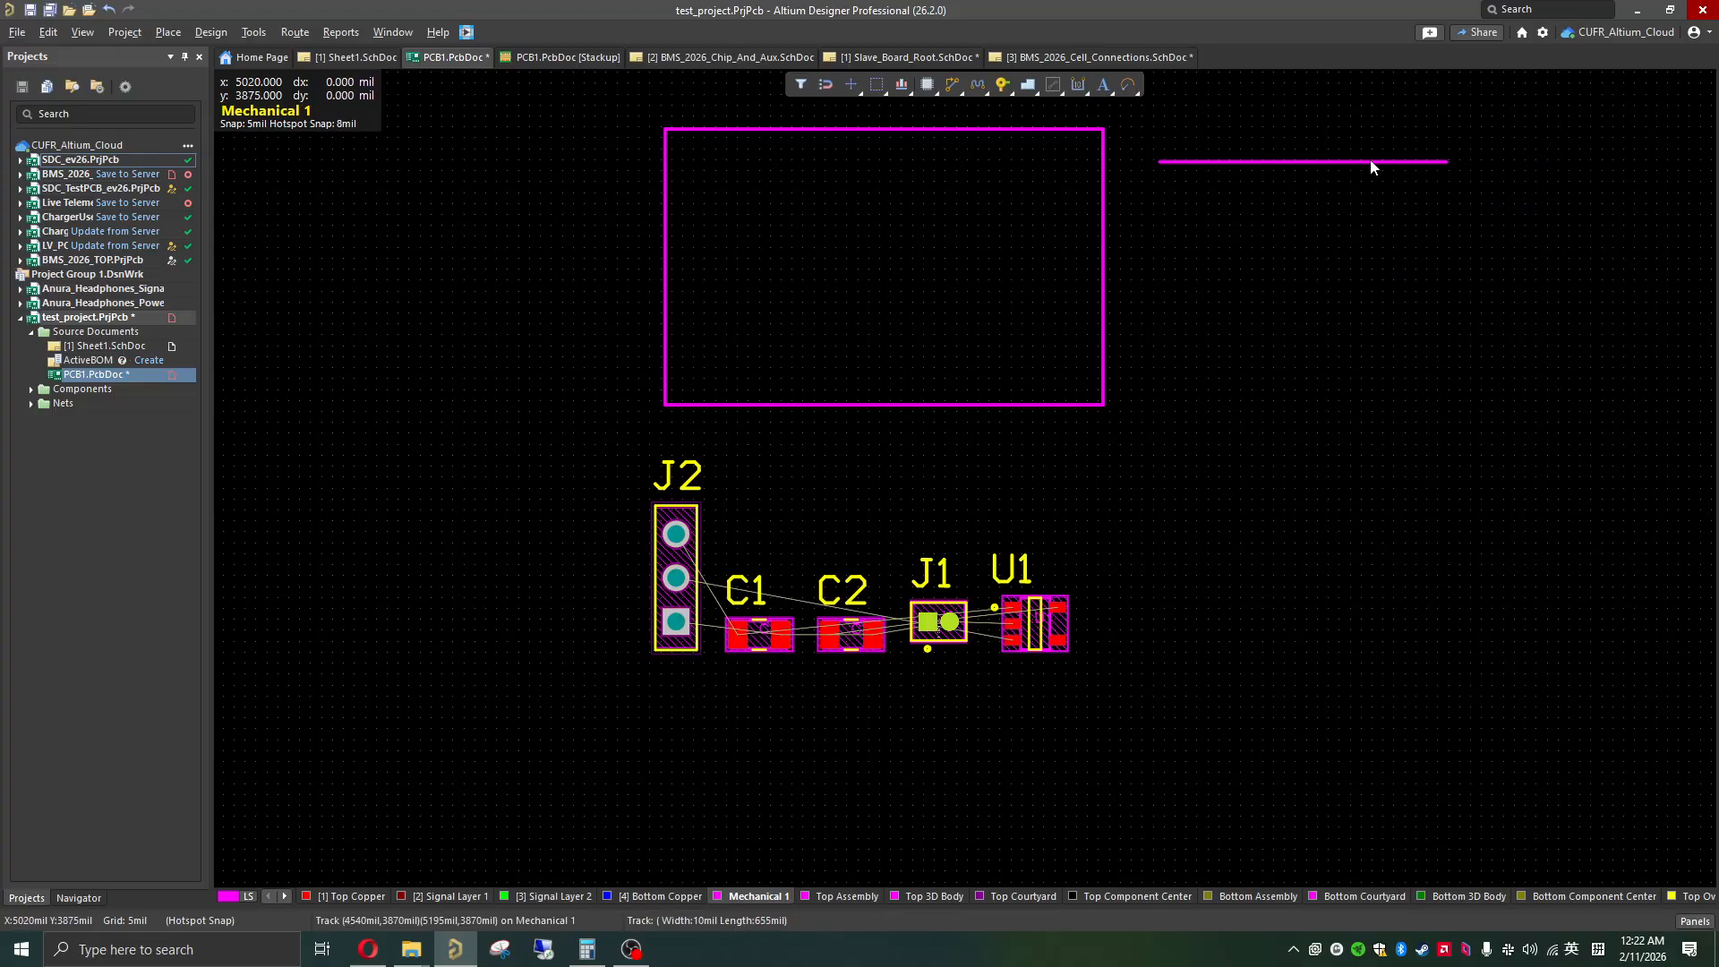
left_click(1340, 162)
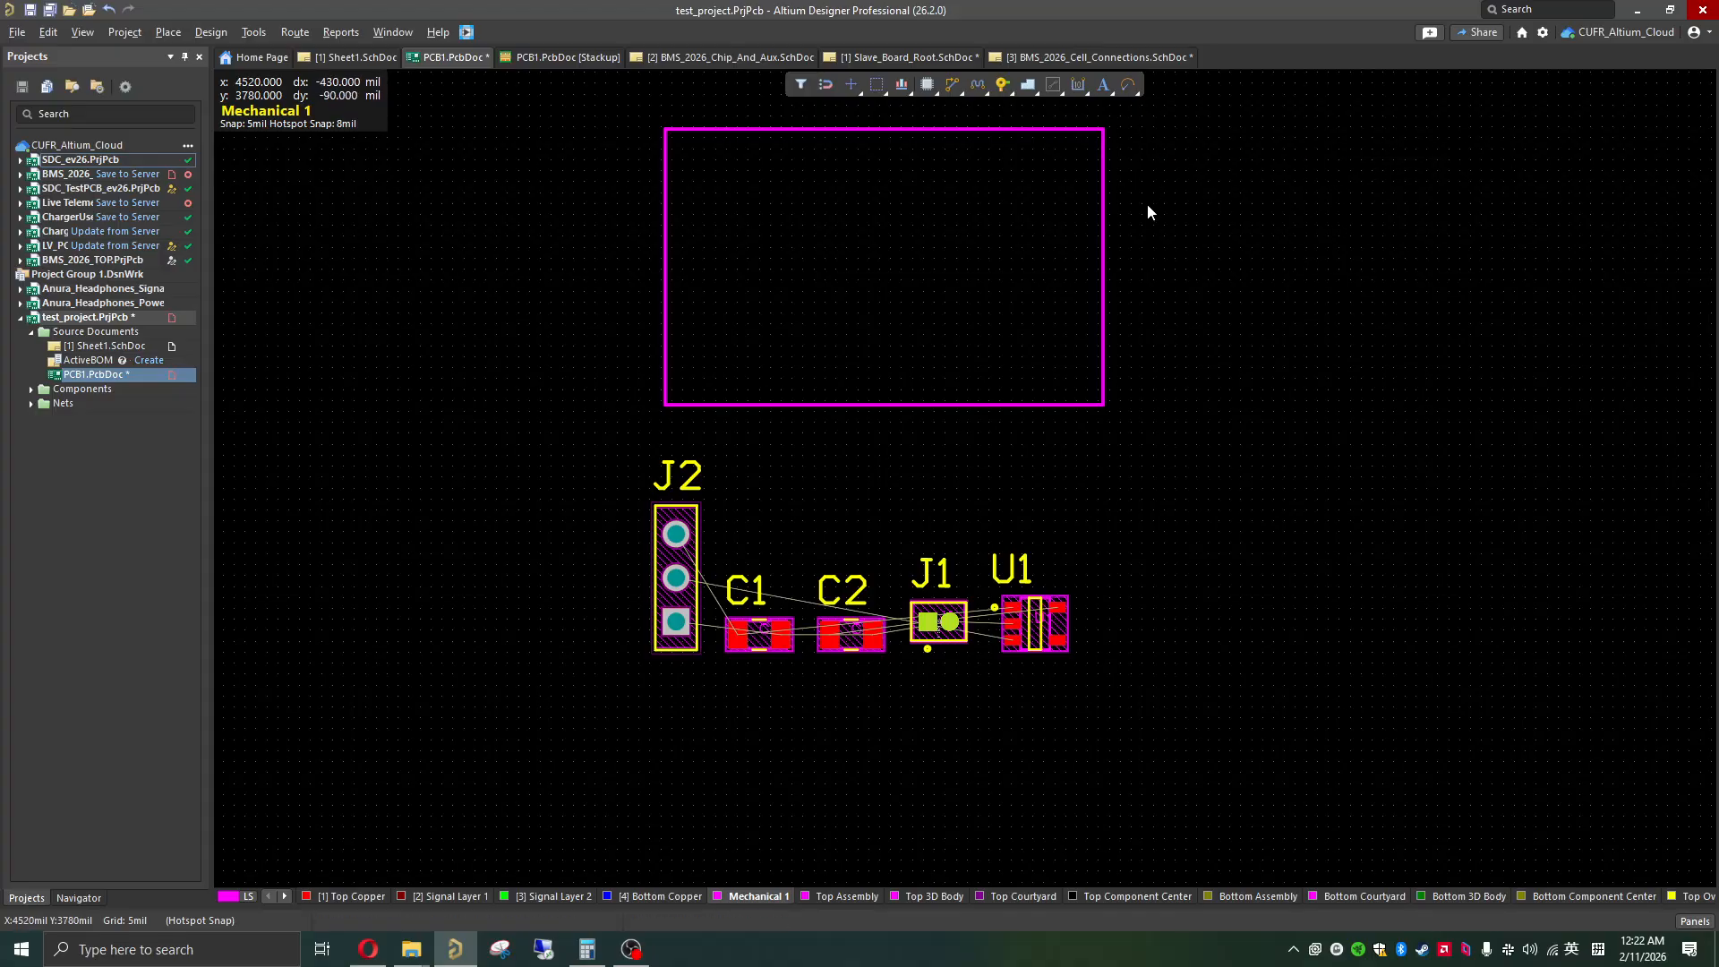
scroll(936, 349, "up", 2)
scroll(736, 346, "down", 2)
scroll(738, 340, "up", 1)
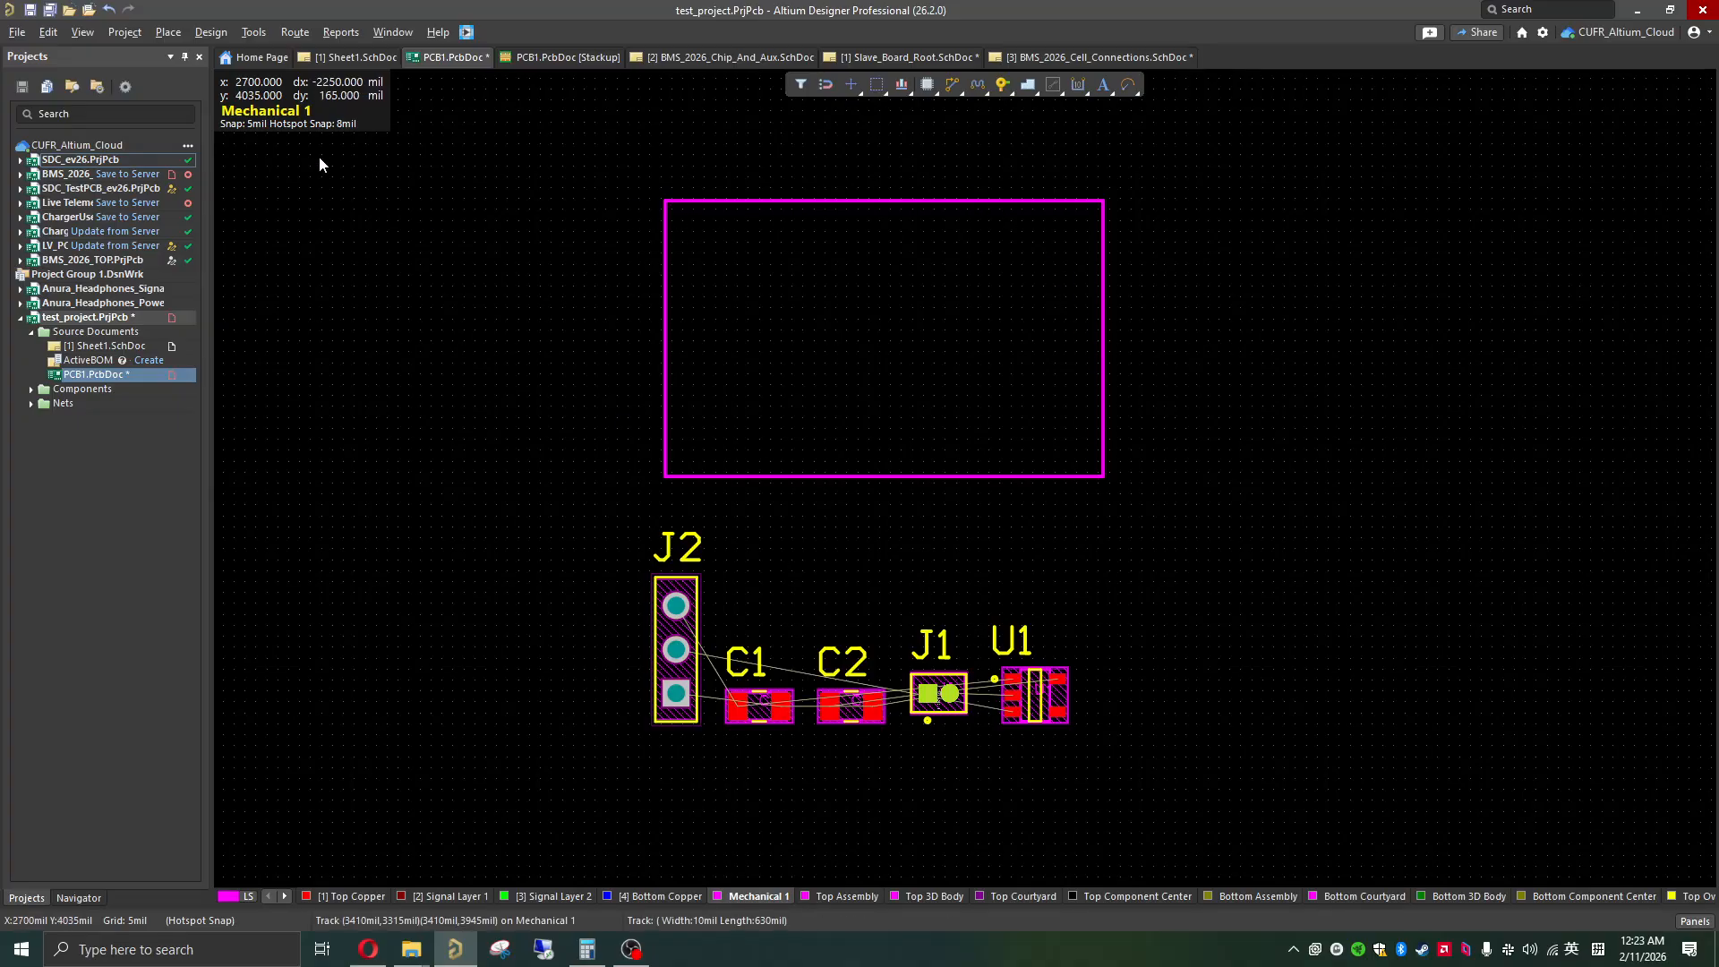
left_click(18, 32)
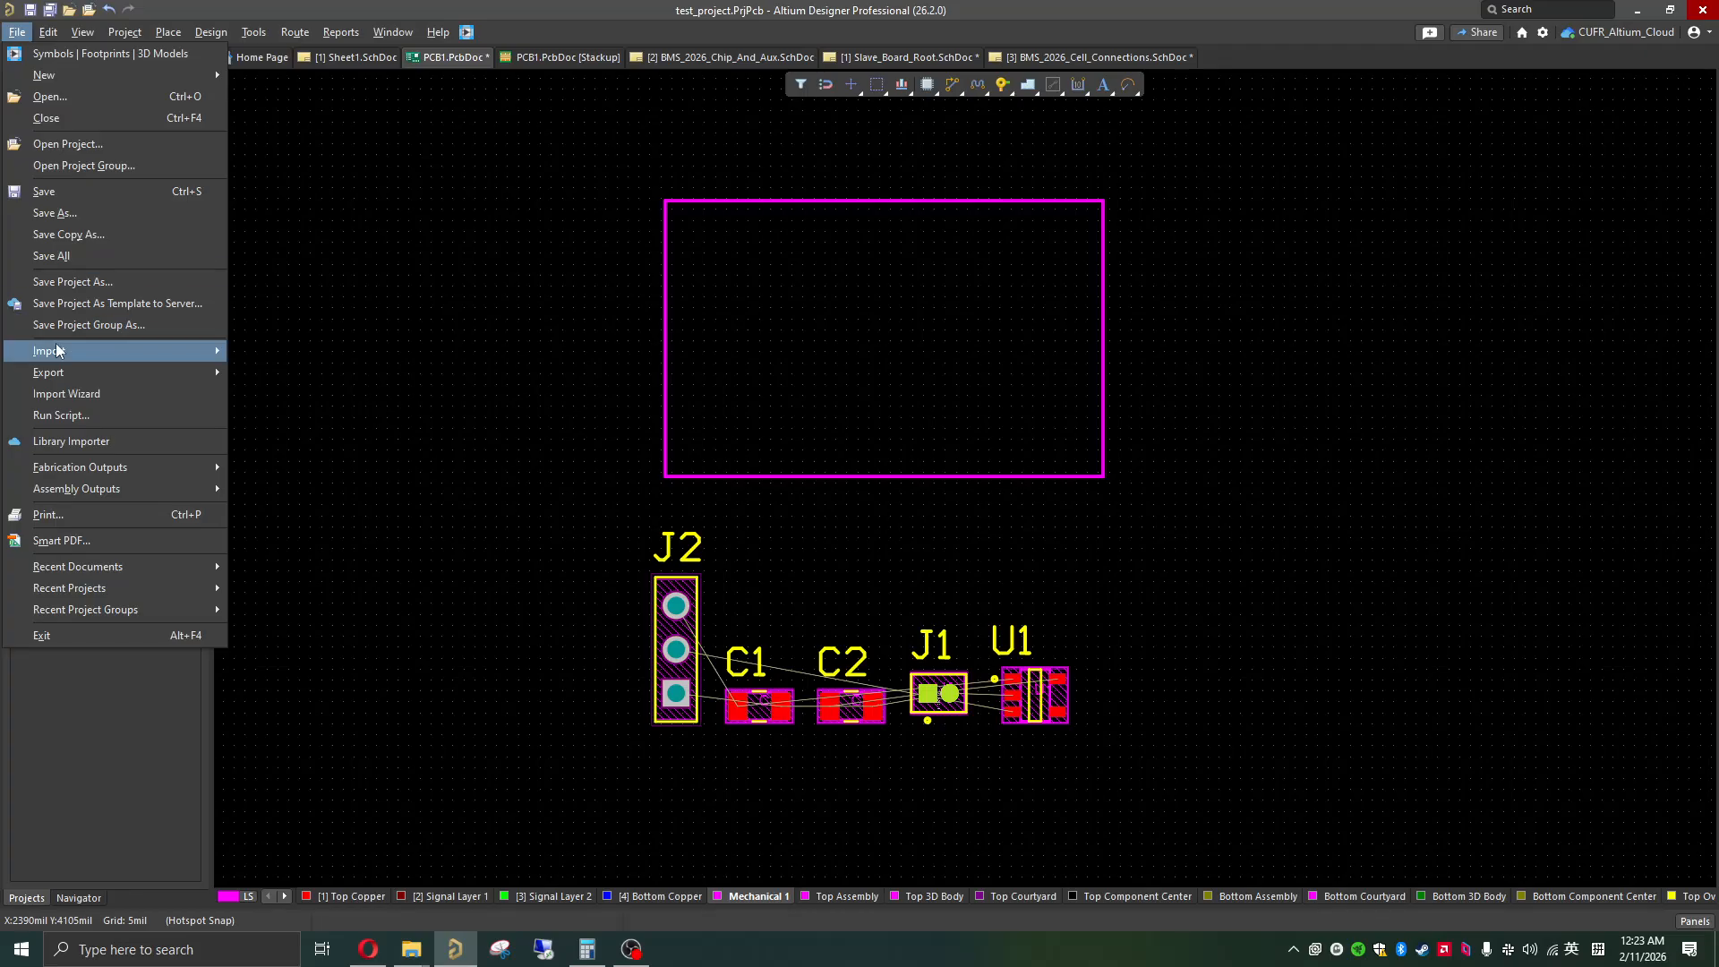
mouse_move(55, 342)
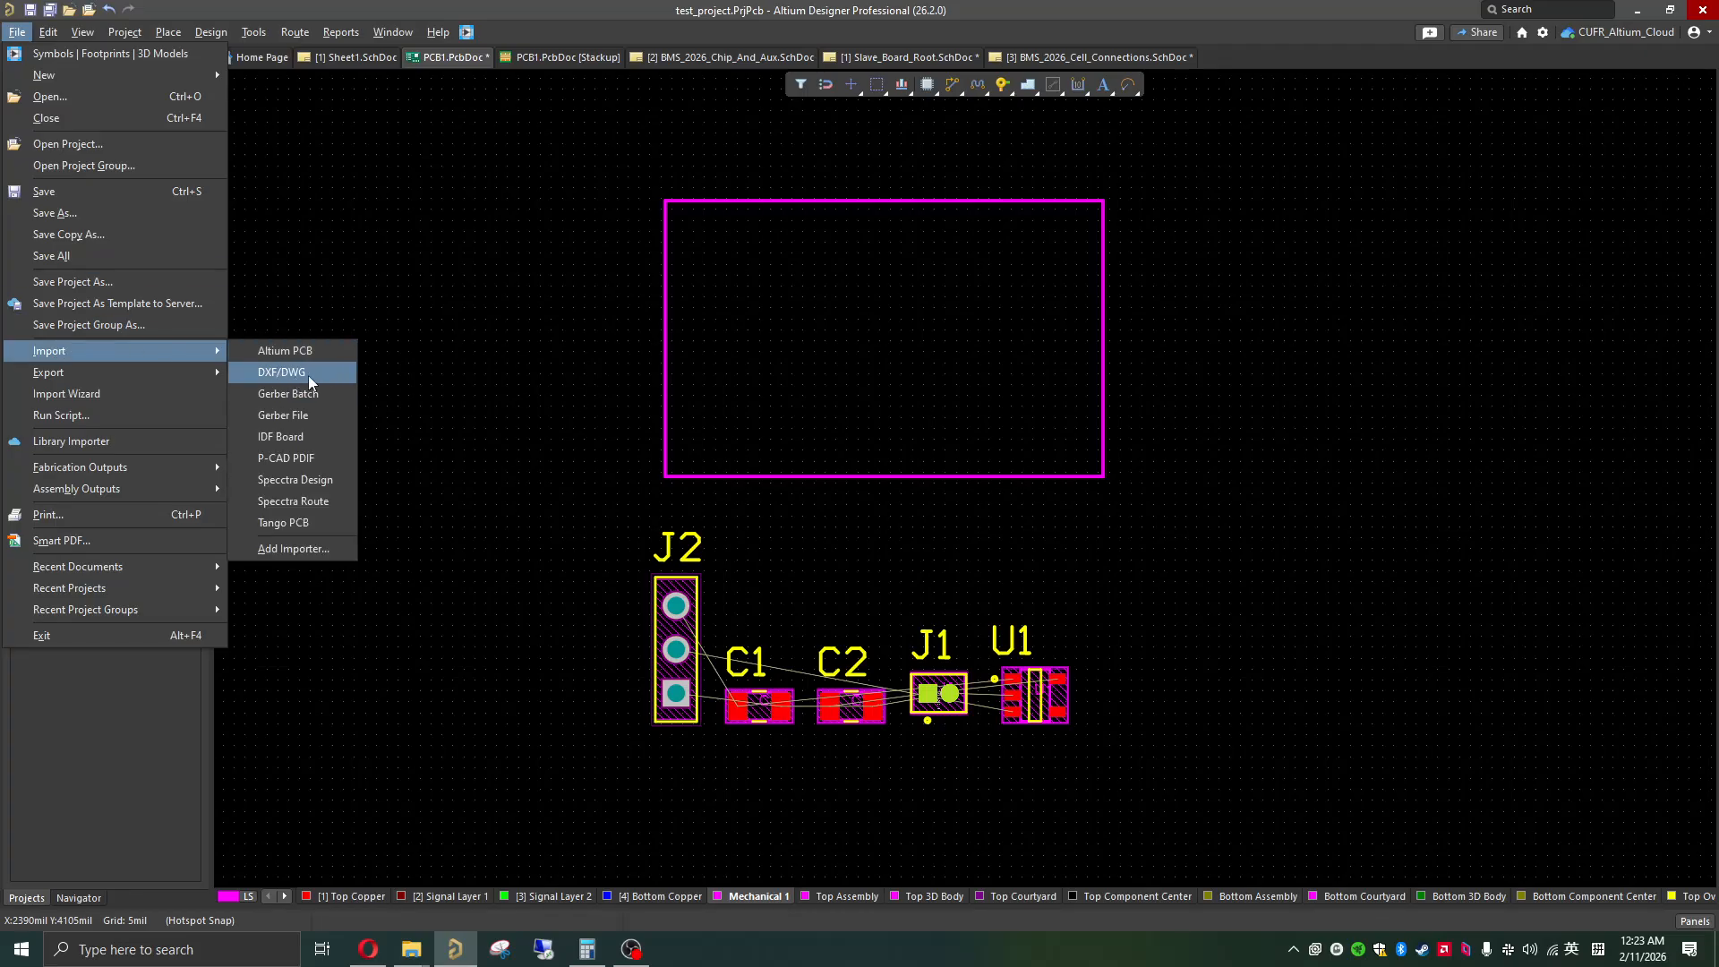
left_click(518, 319)
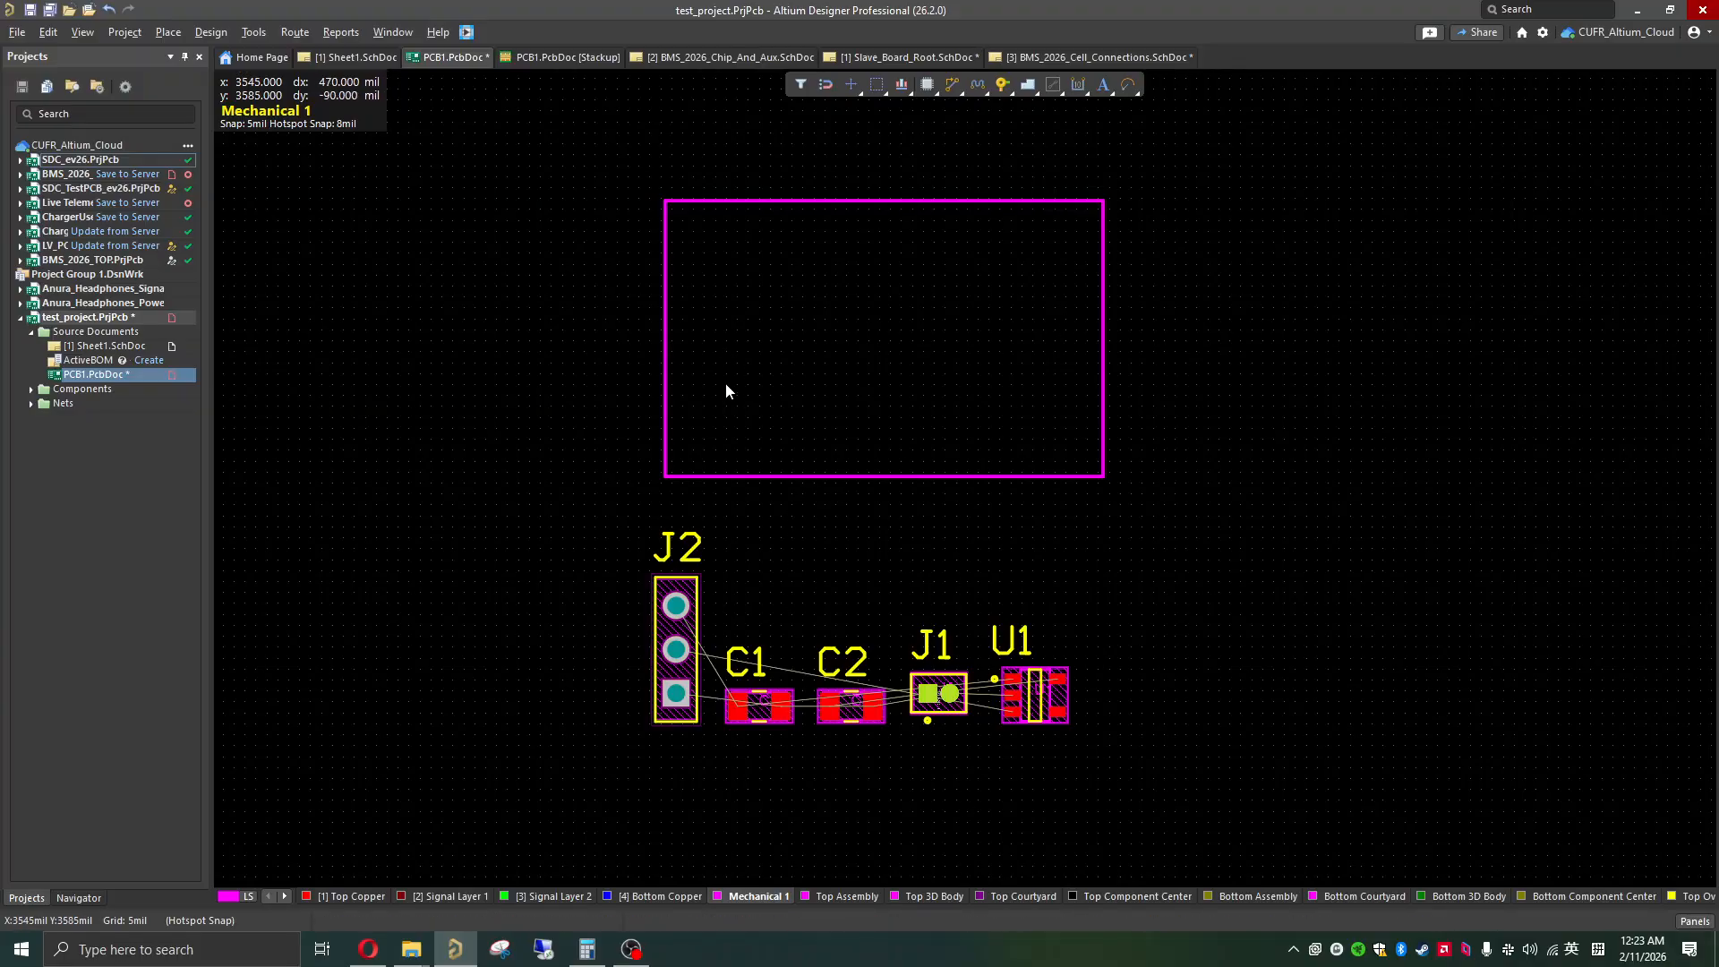
left_click(697, 667)
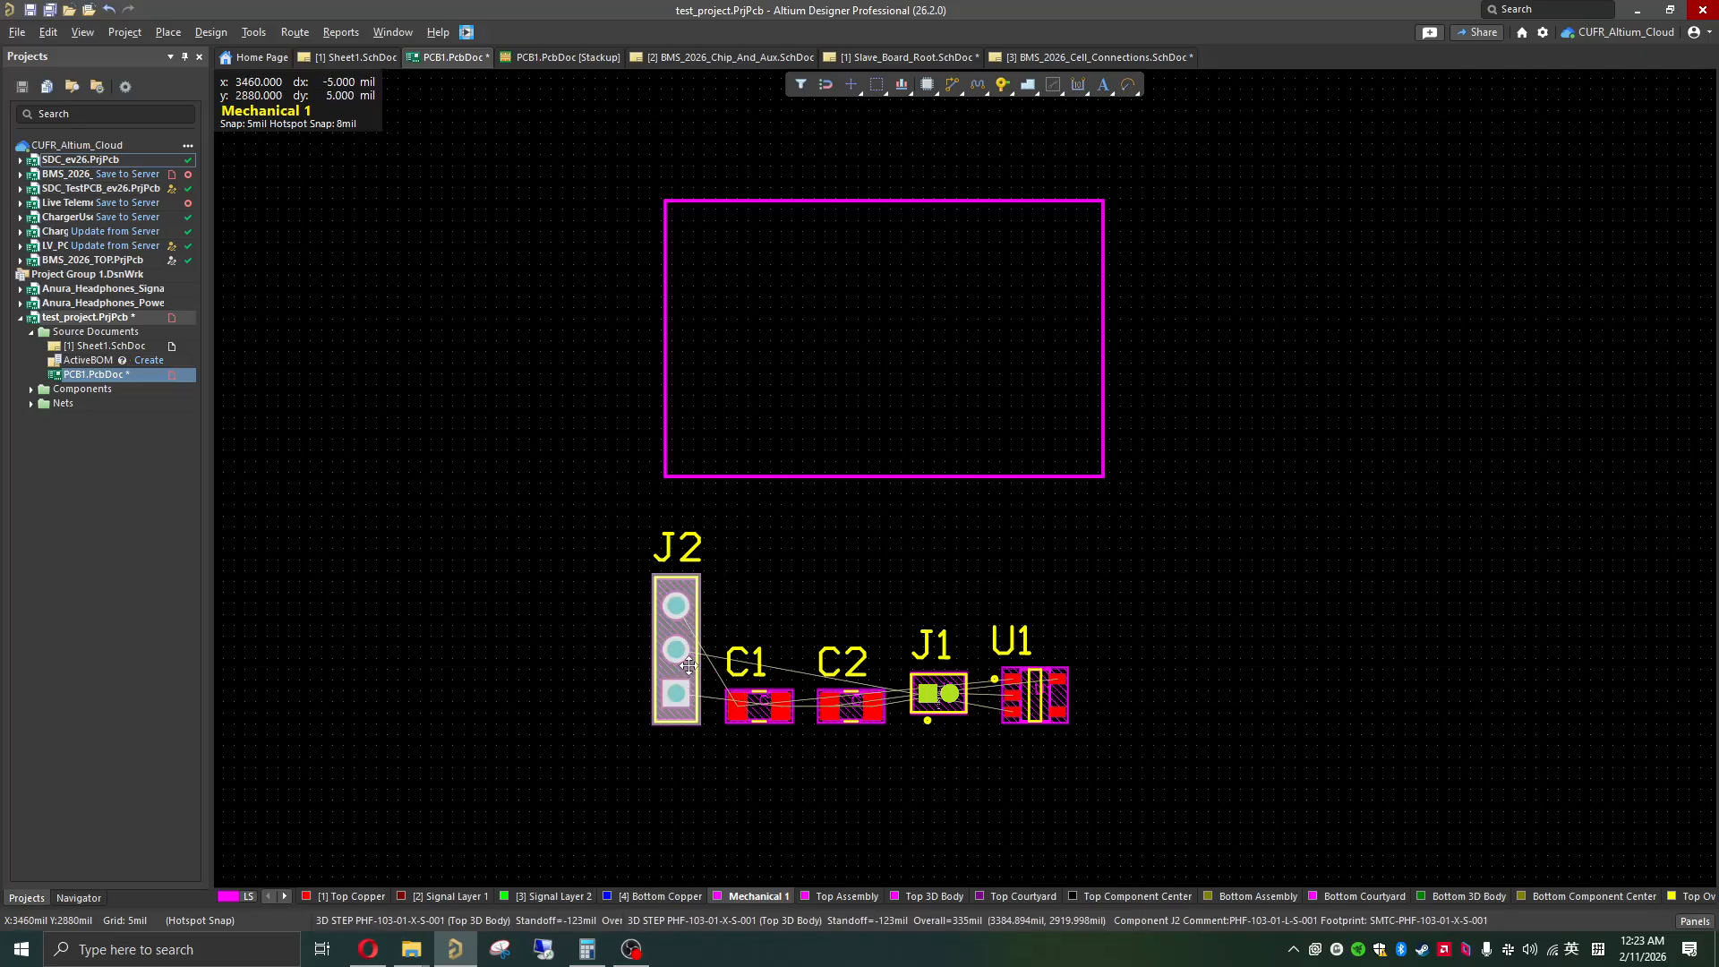
left_click(641, 211)
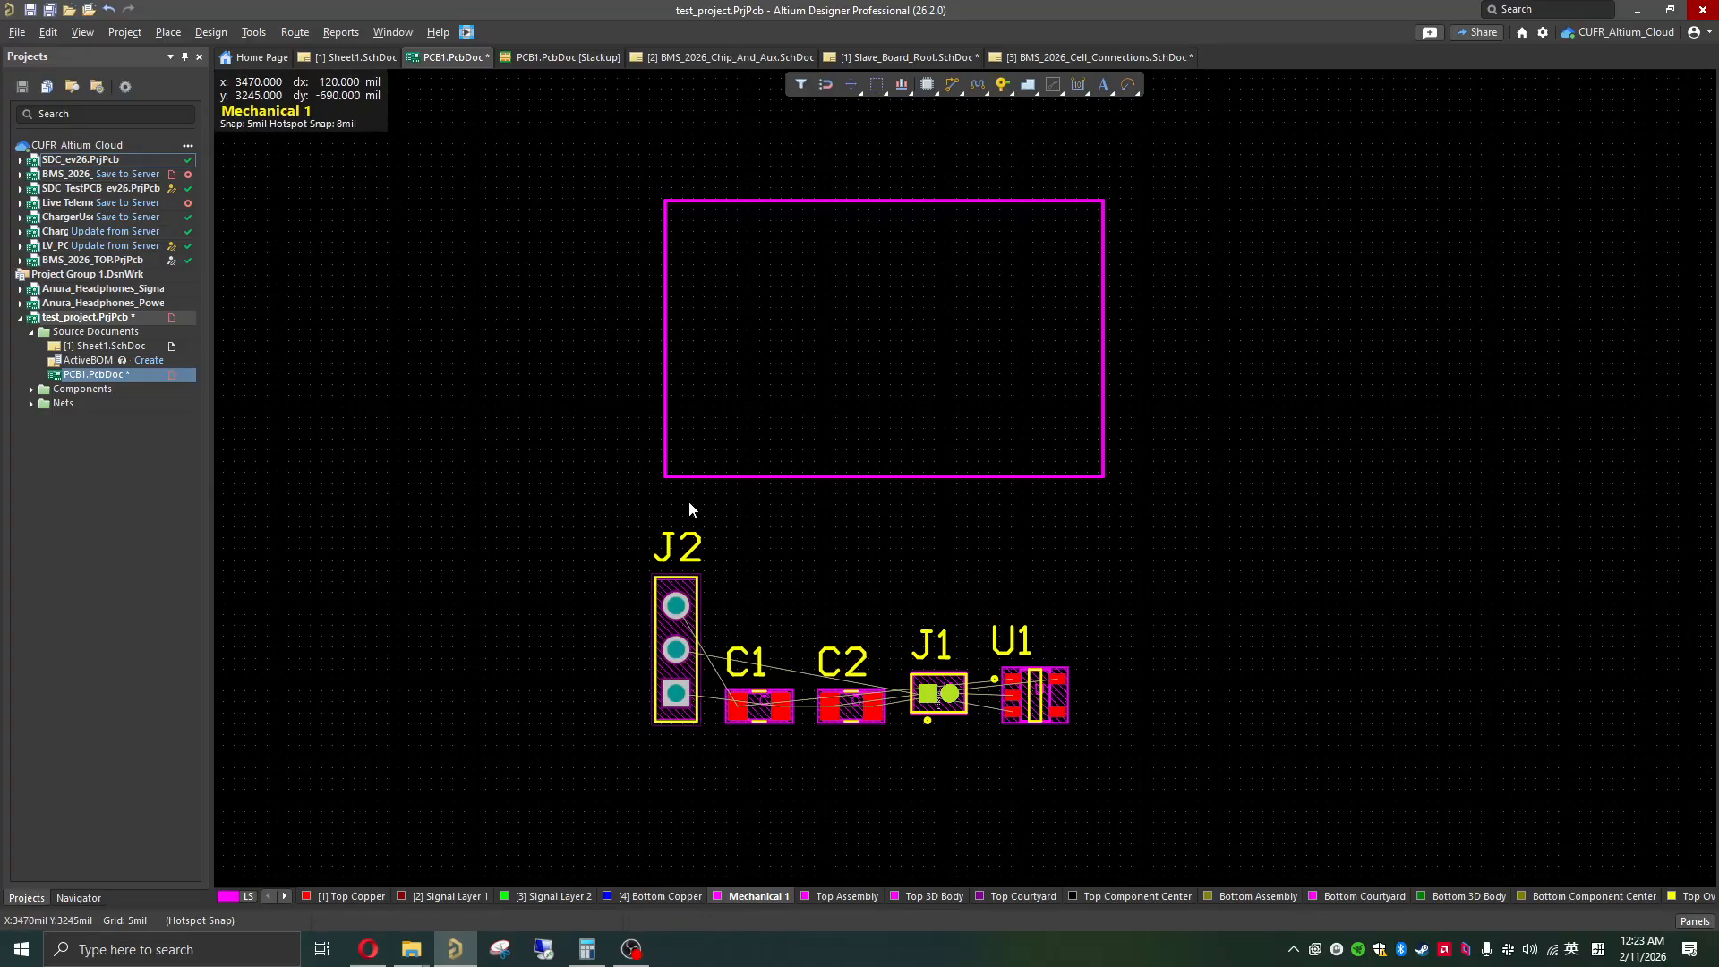
Step: Define the board shape from the rectangle drawn on Mechanical 1
scroll(653, 413, "down", 5, "ctrl")
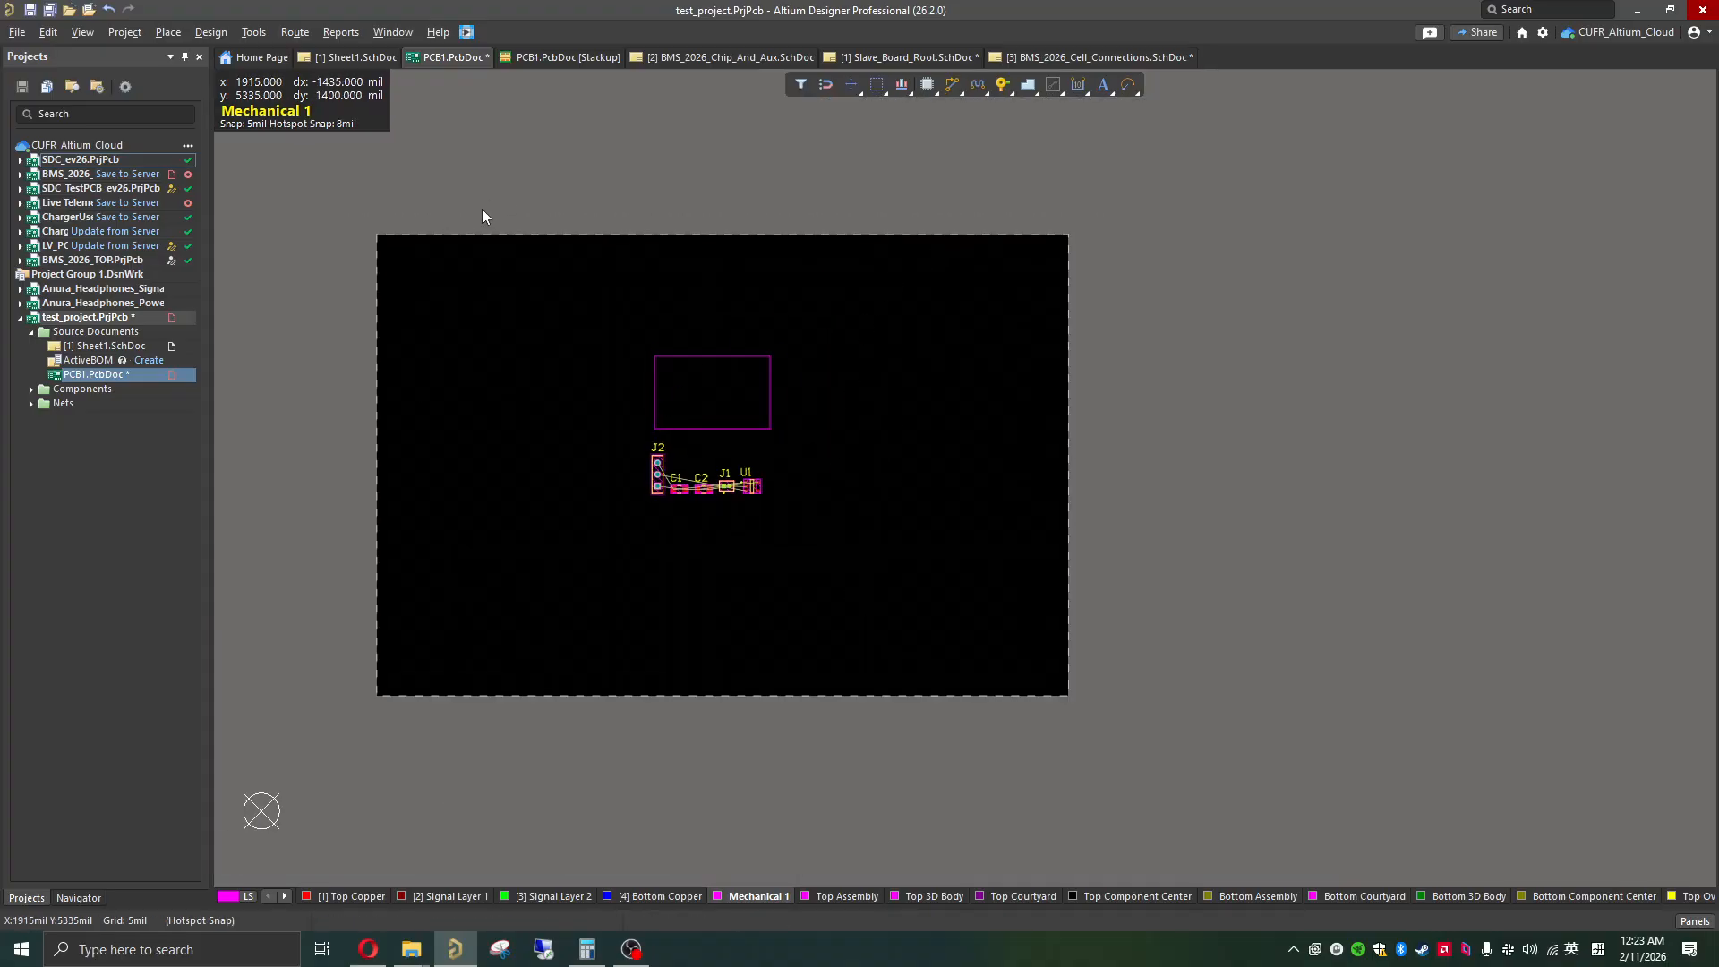
scroll(710, 388, "up", 5, "ctrl")
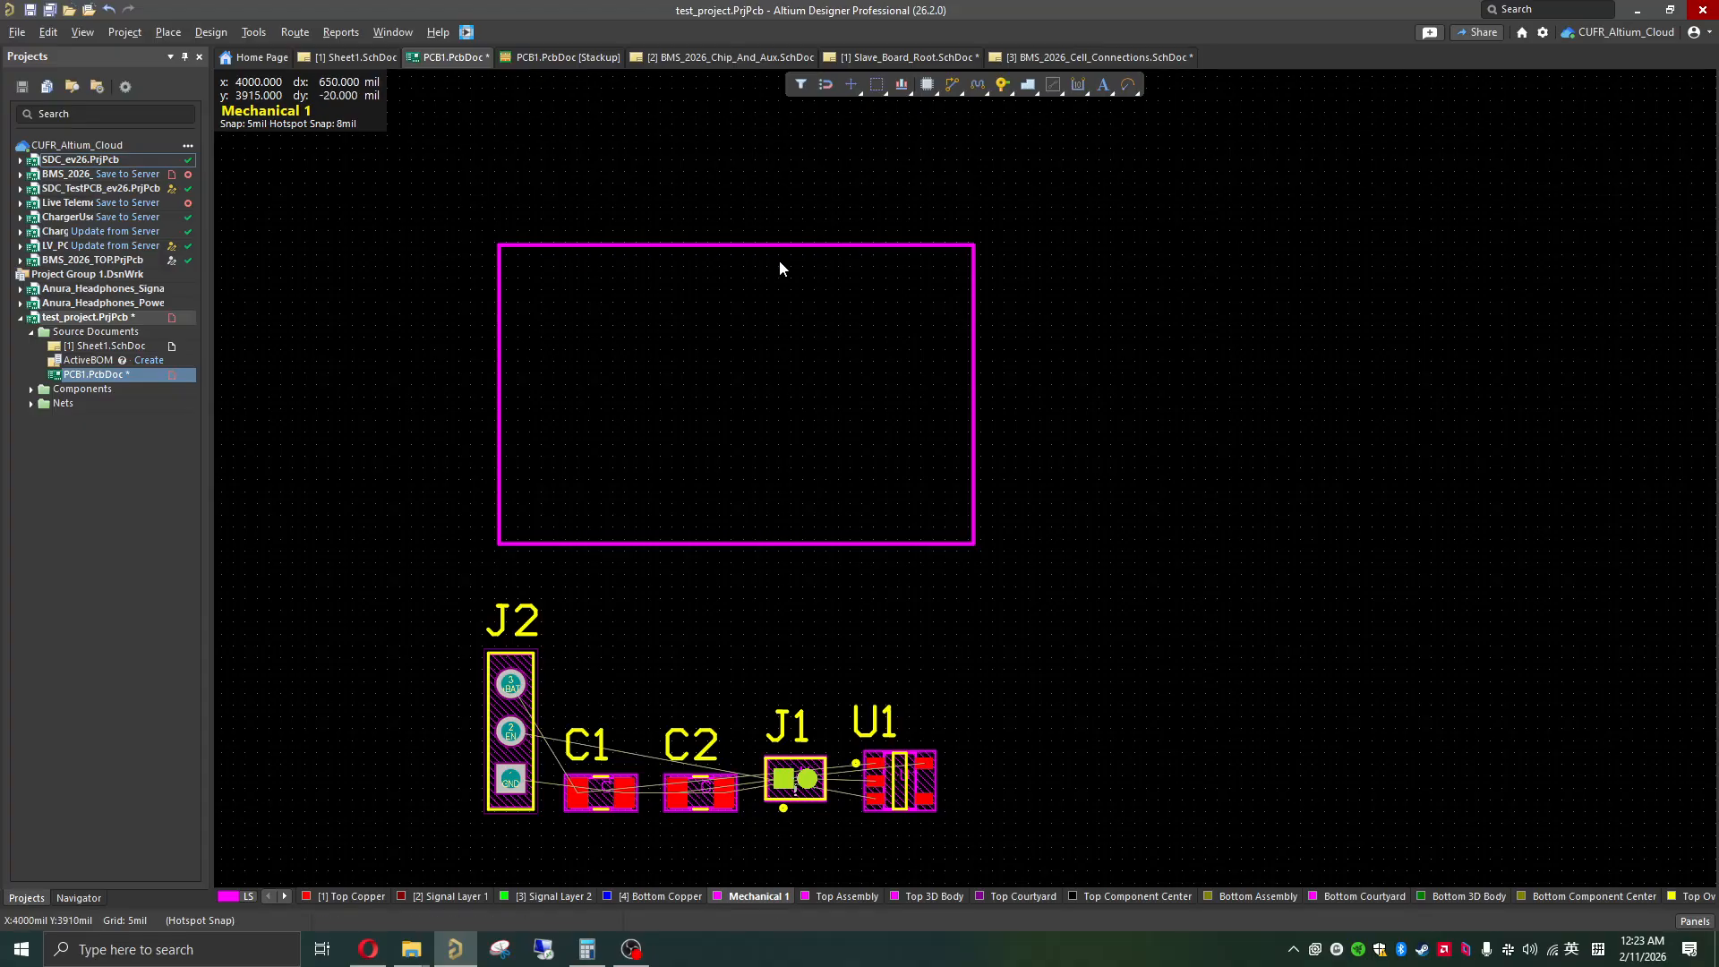
left_click(802, 247)
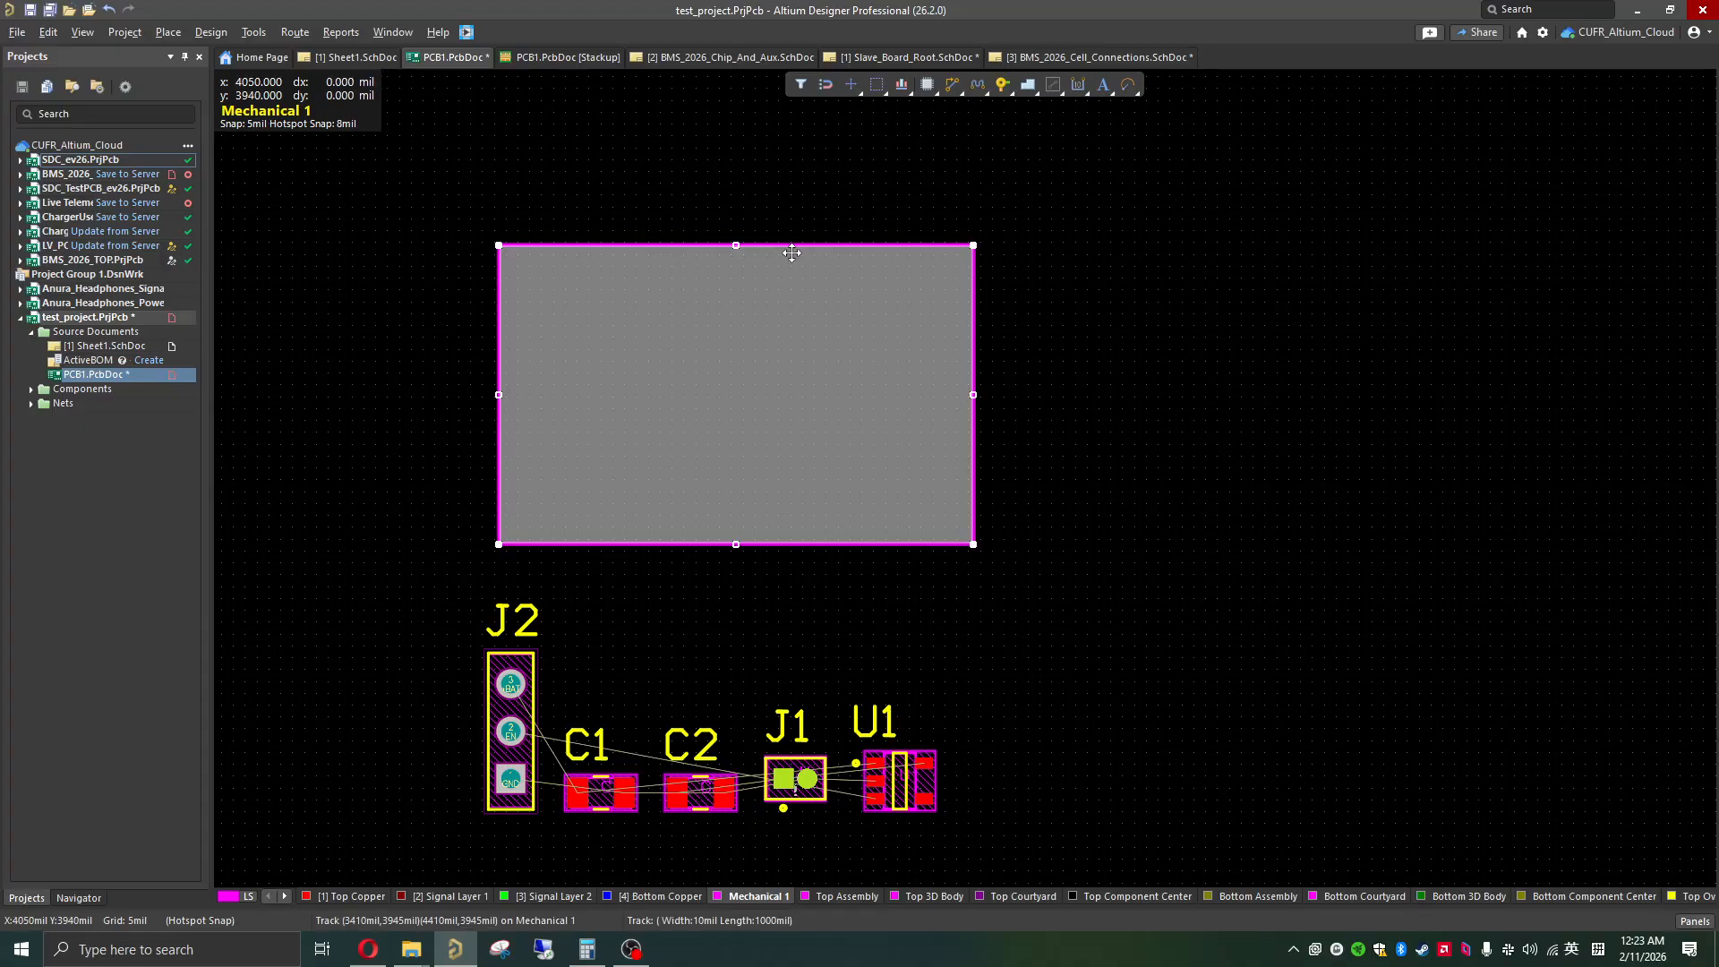
left_click(255, 33)
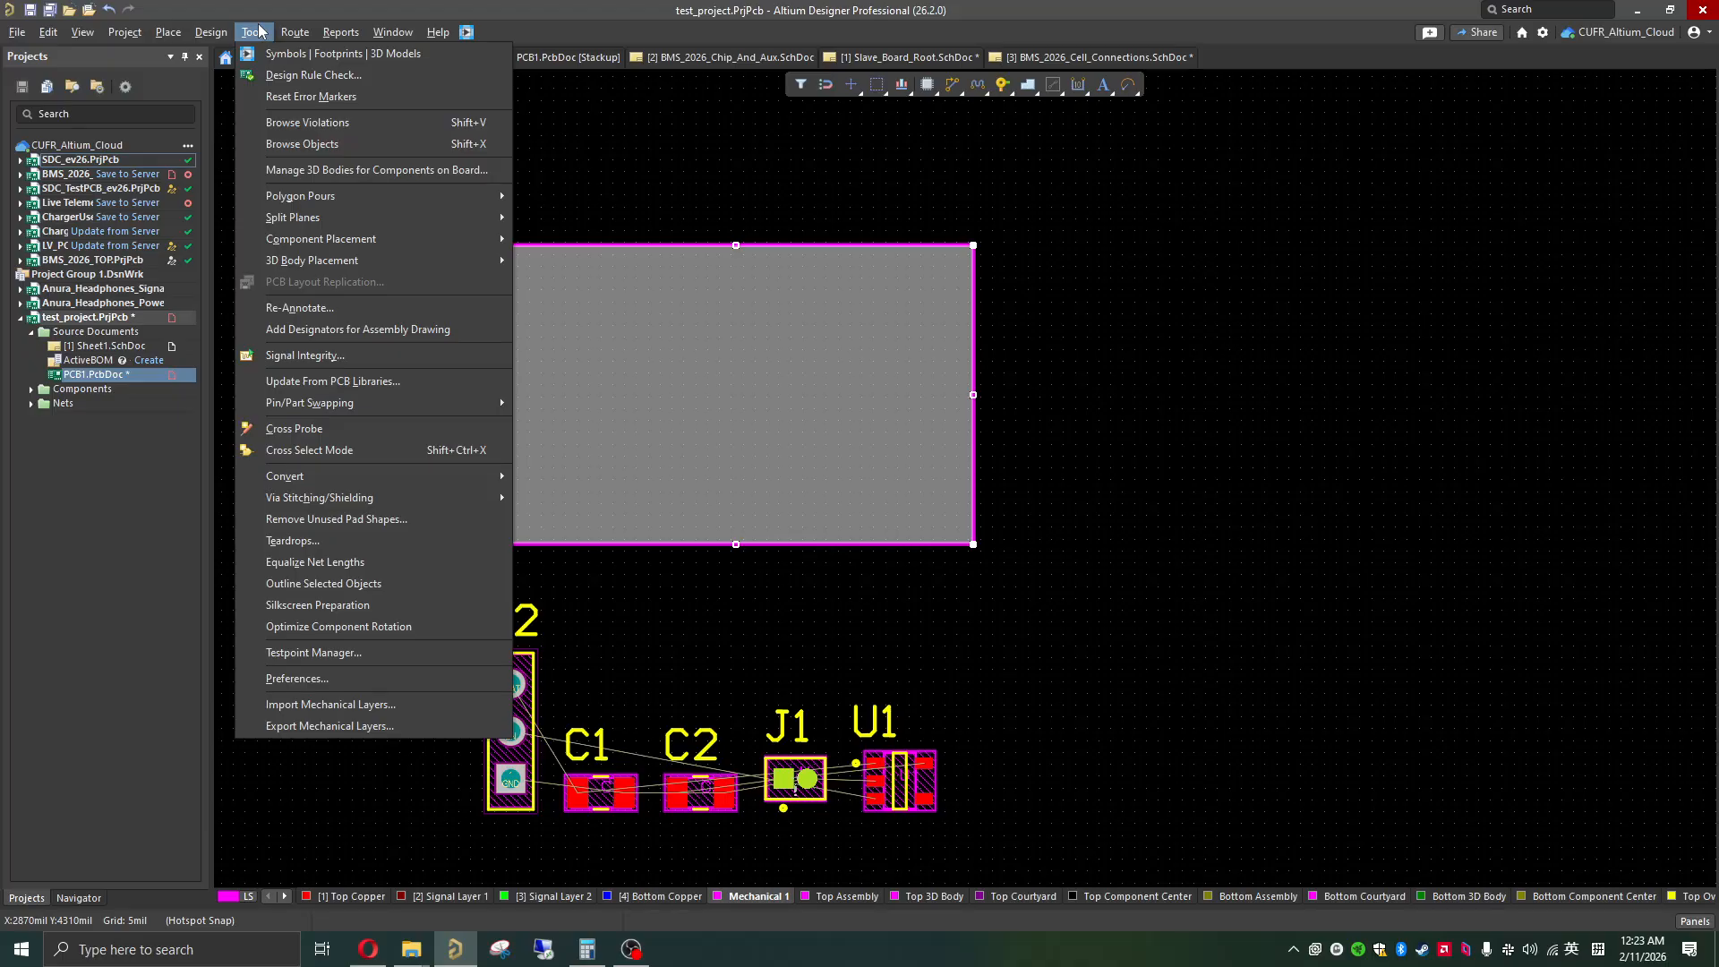
mouse_move(204, 27)
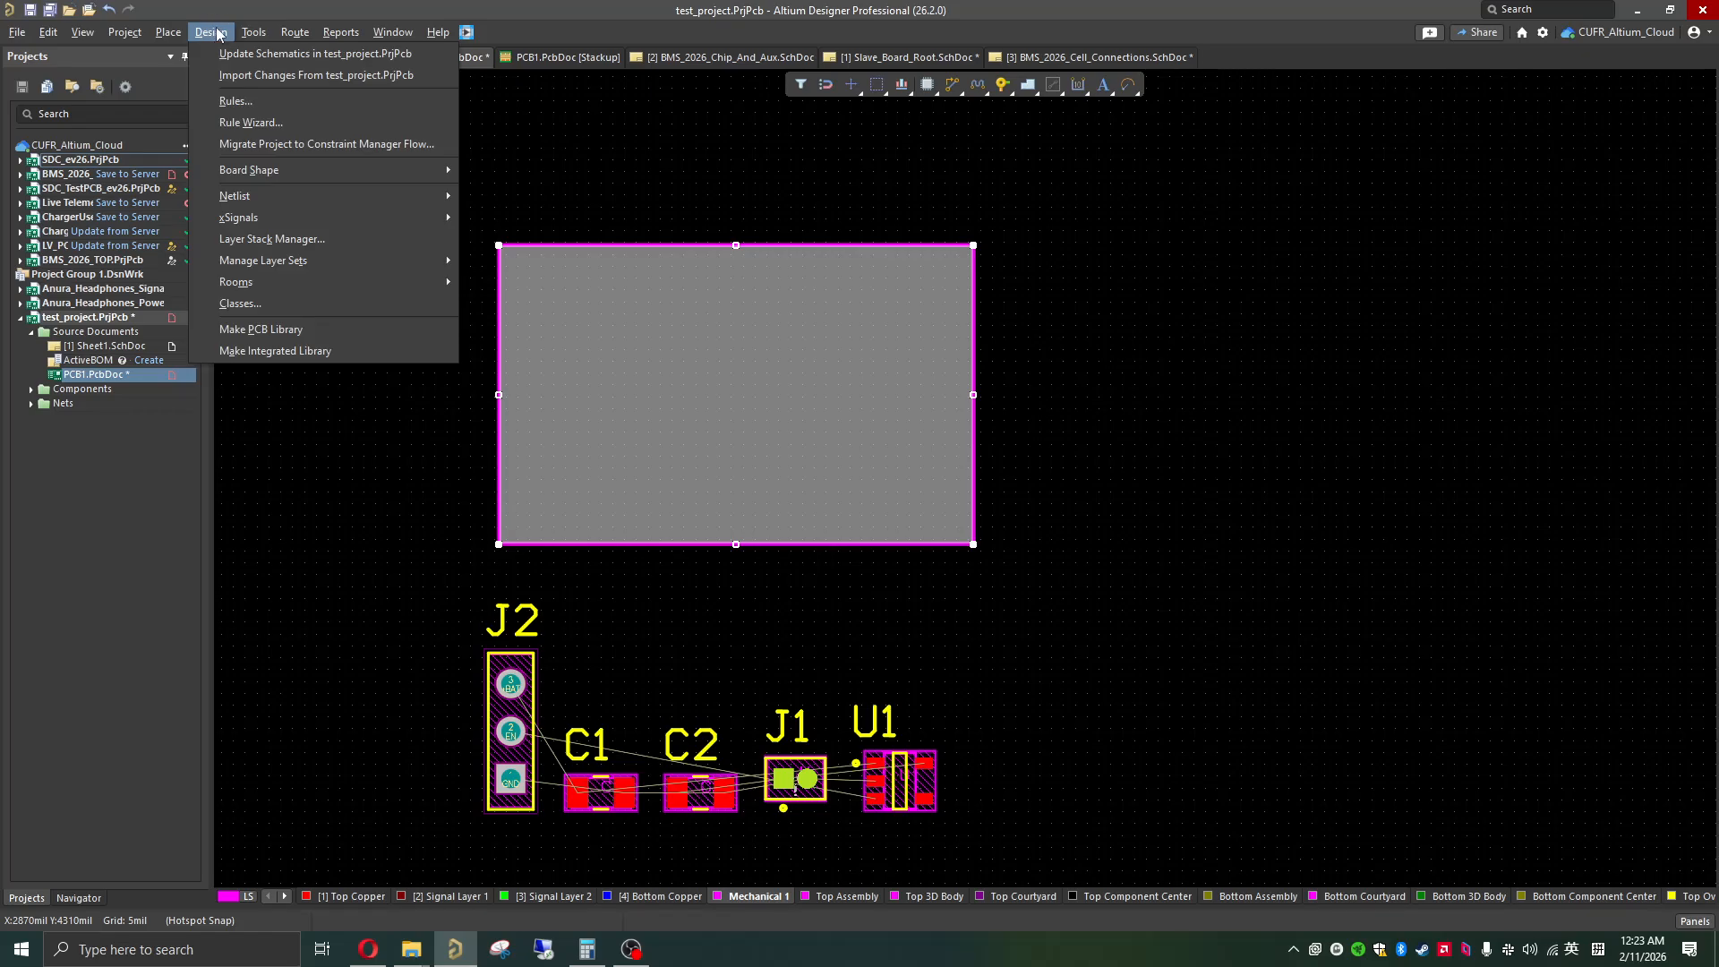
mouse_move(422, 170)
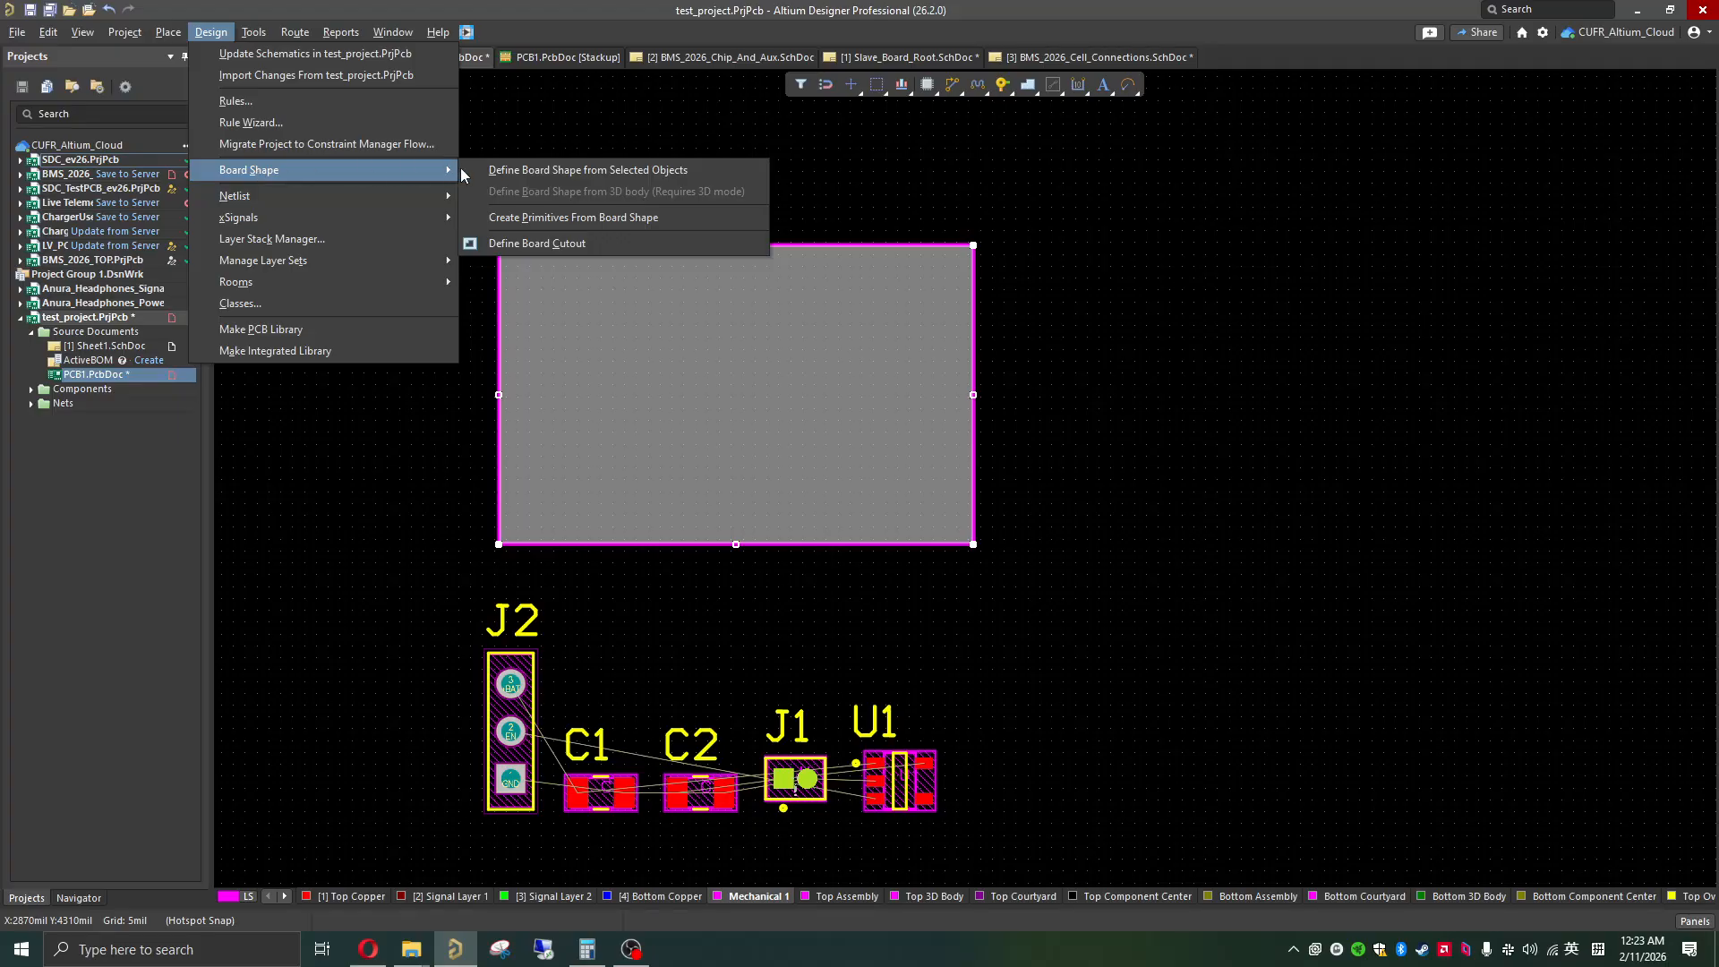
left_click(566, 175)
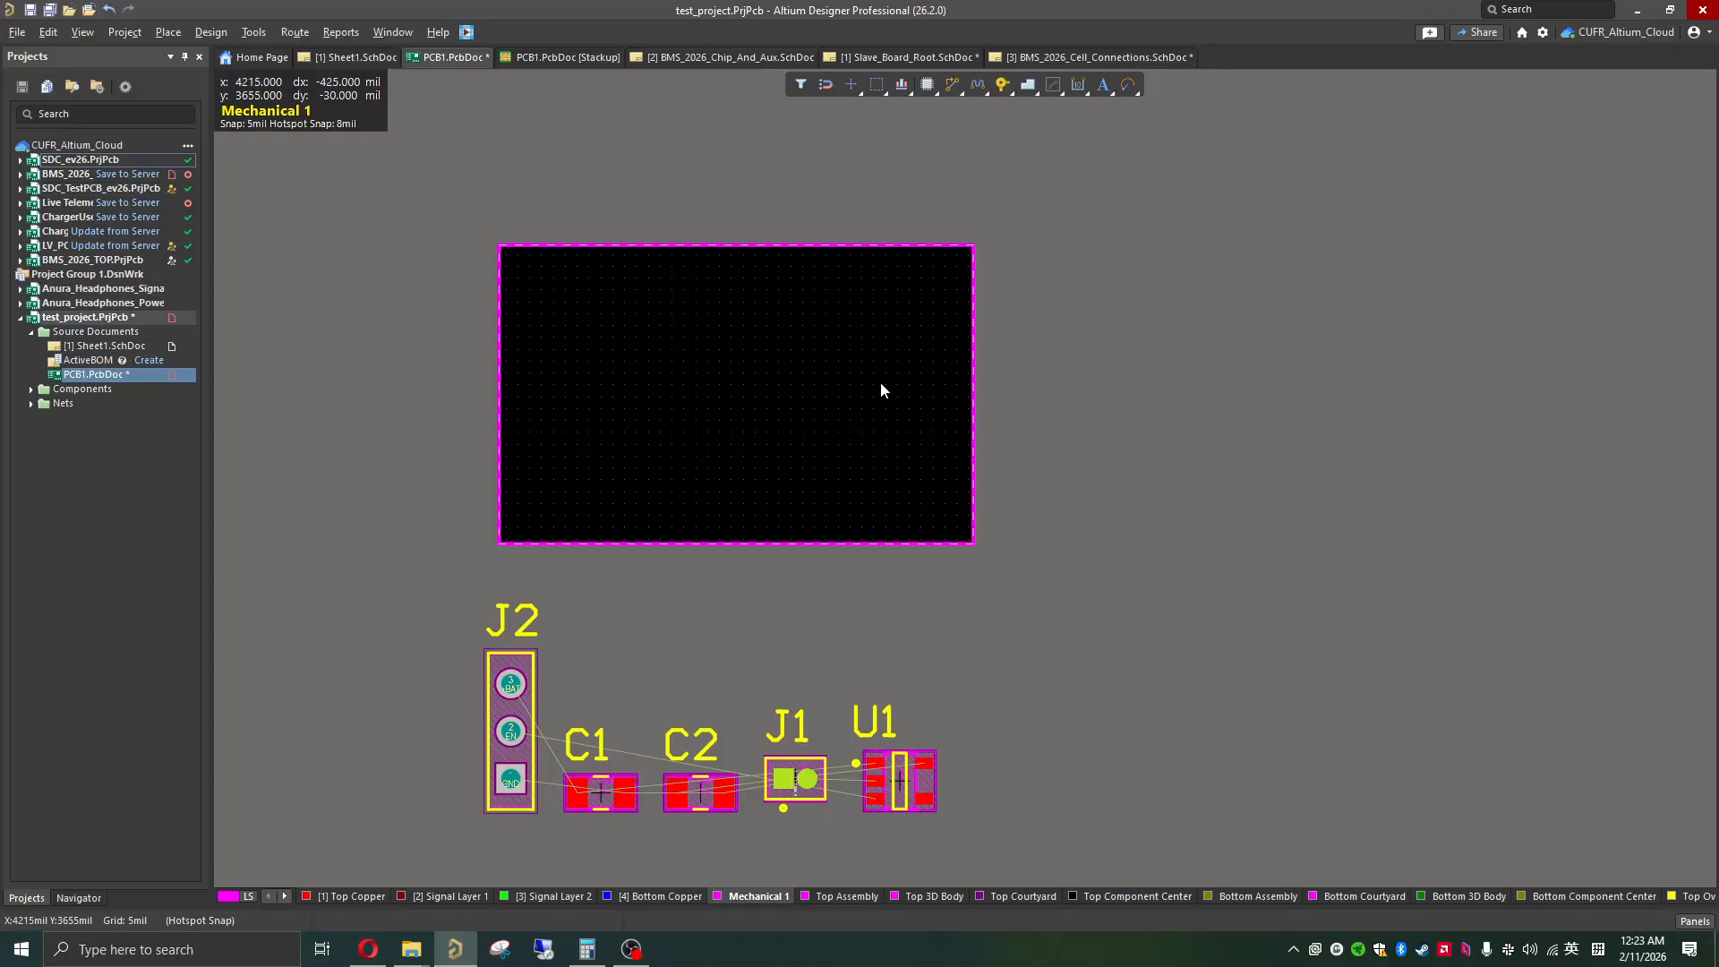
Step: Display the board in 3D and orbit it to examine the board shape and the components below it
key("3")
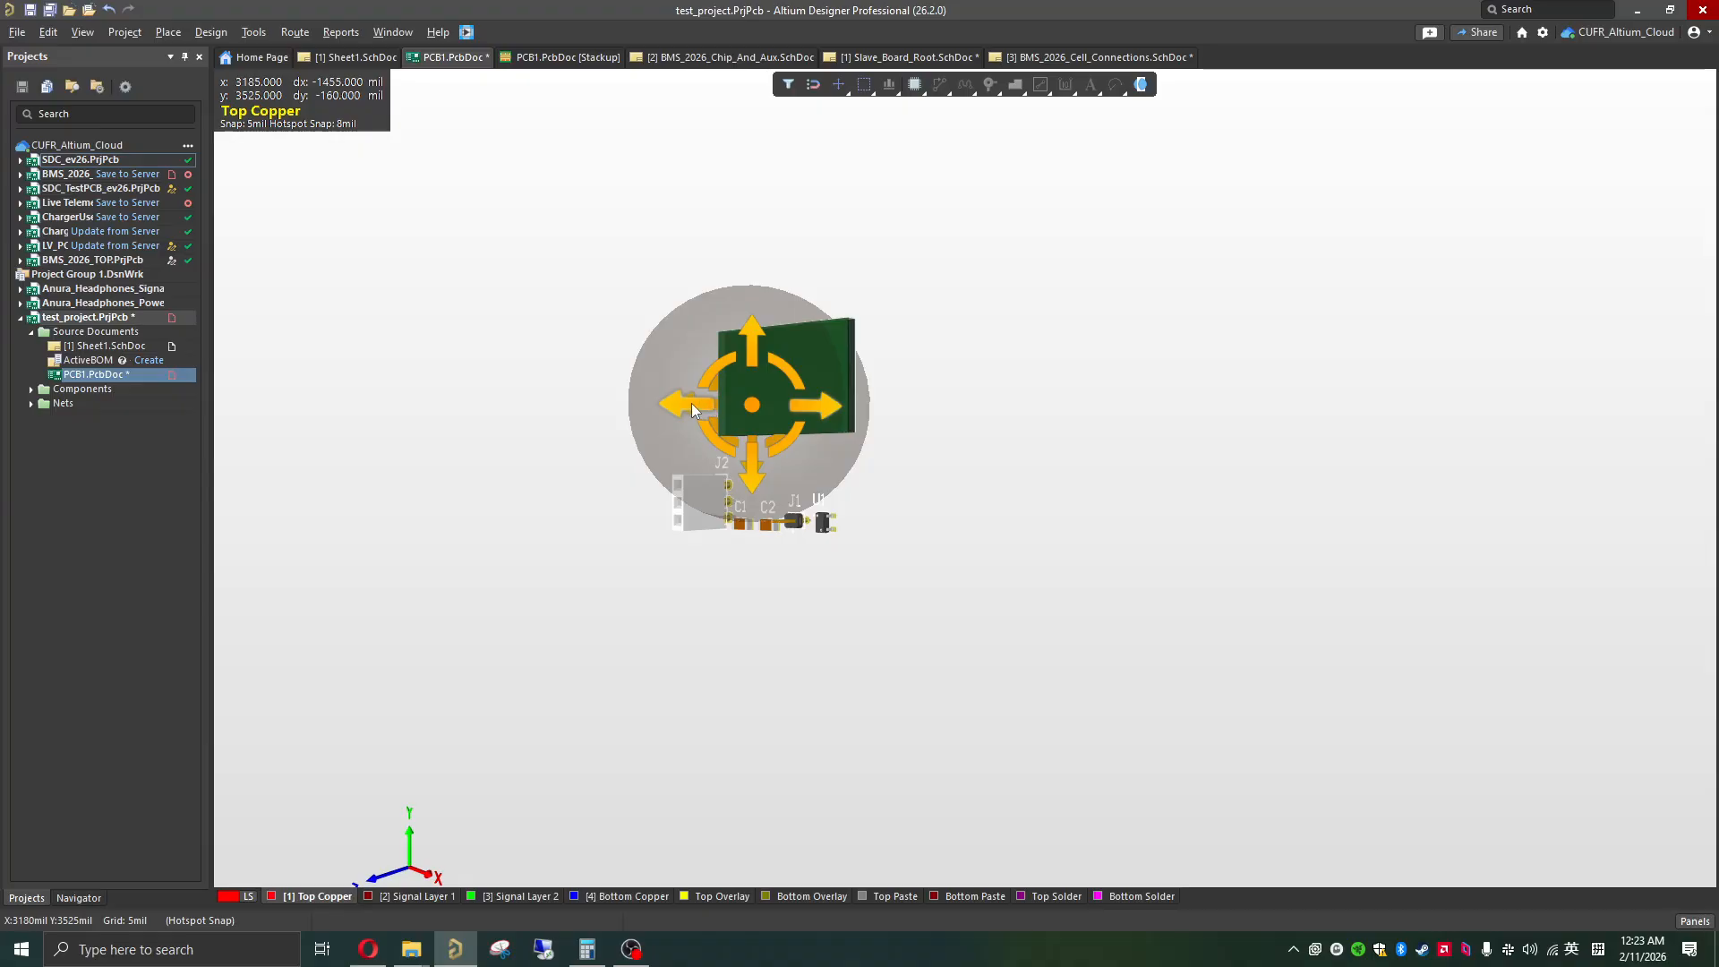
right_click_drag(691, 405, 909, 423, "shift")
right_click(682, 402, "shift")
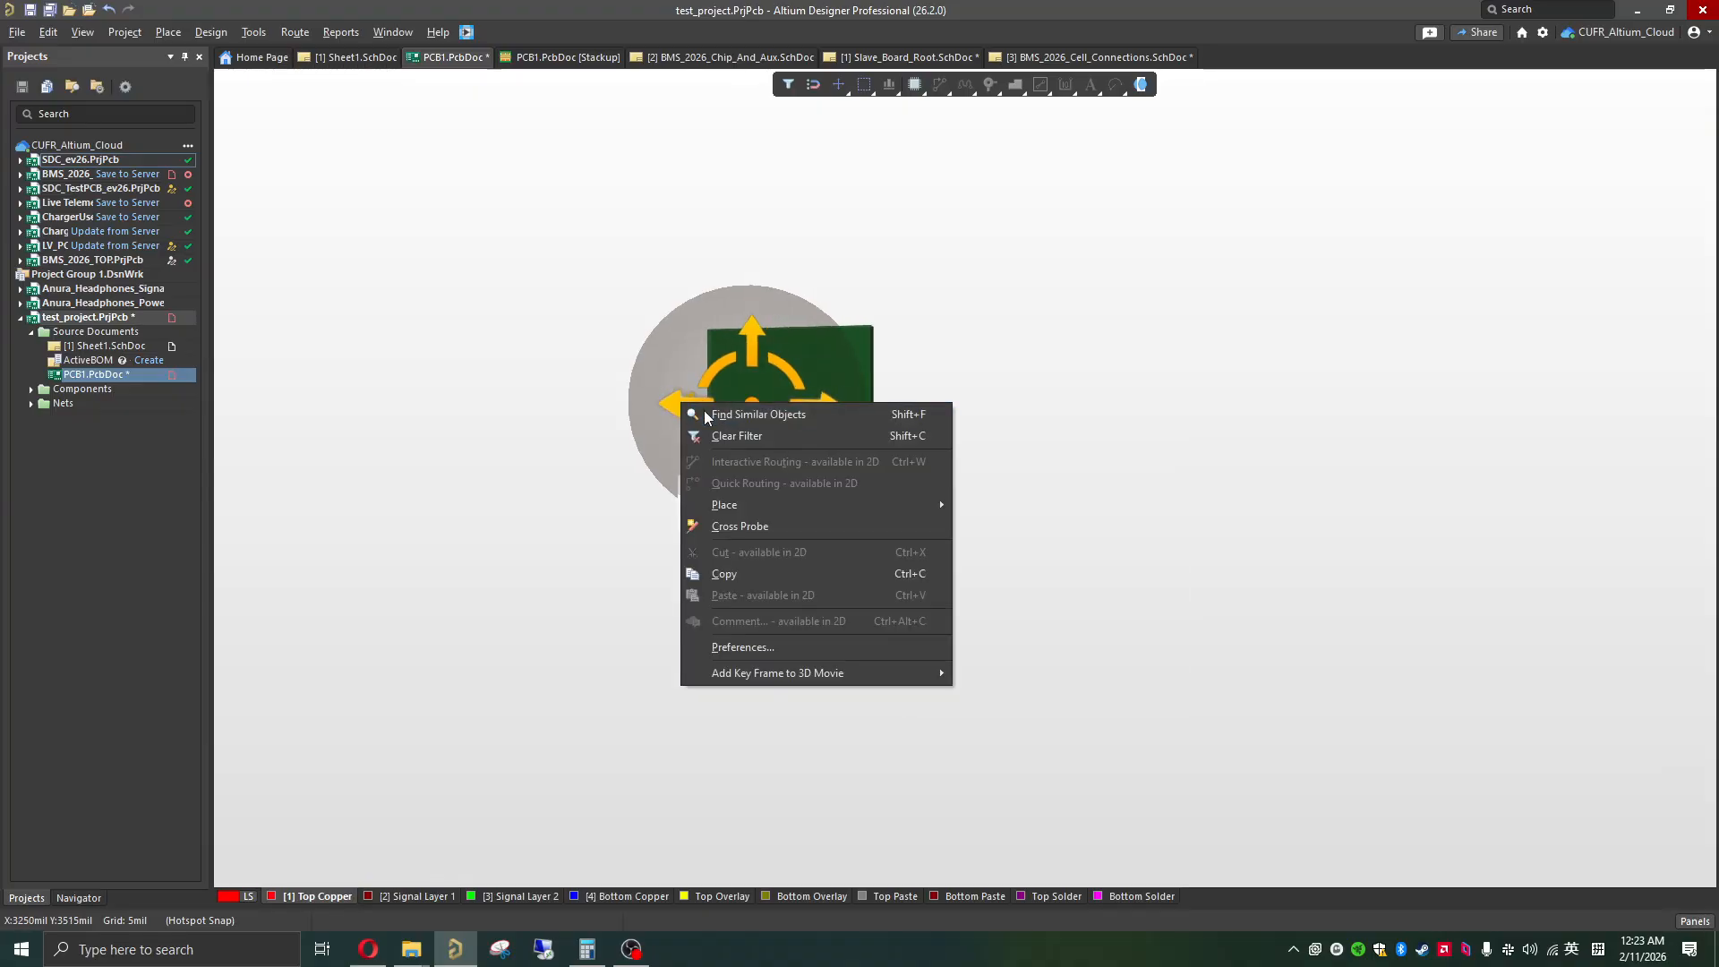
left_click(657, 395, "shift")
right_click_drag(680, 406, 729, 416, "shift")
scroll(738, 393, "up", 5, "ctrl")
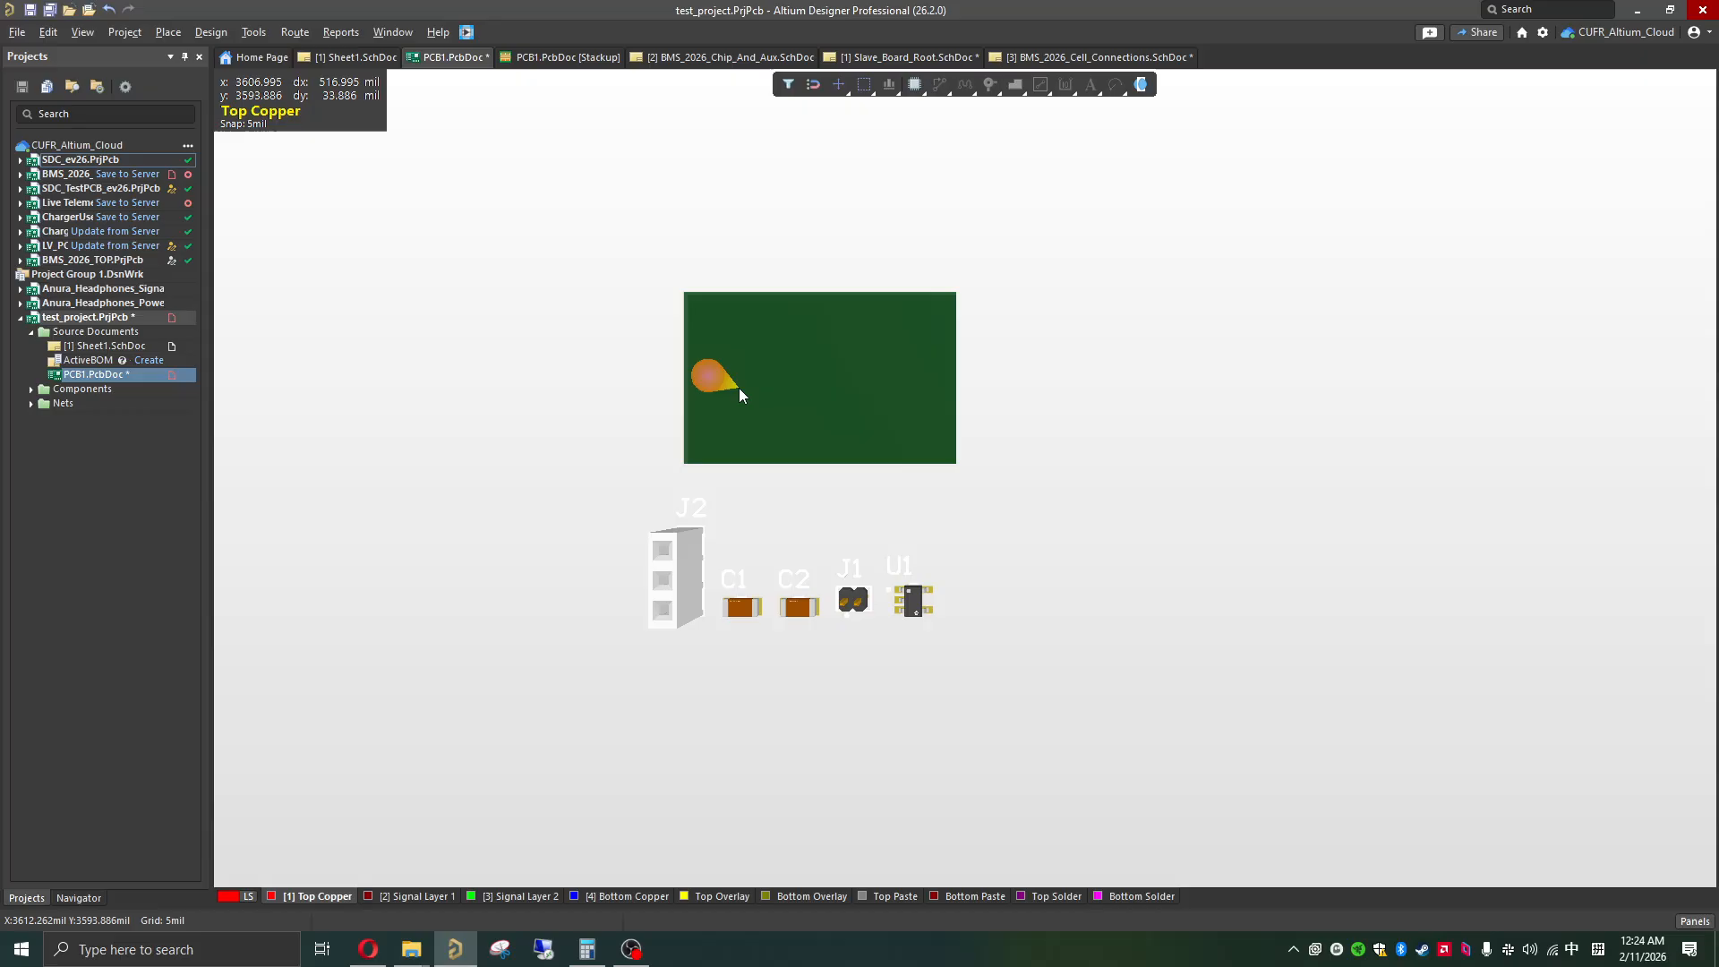
Step: Return the board to the 2D view and move connector J2 inside the outline, along the board's left edge
scroll(783, 375, "down", 3)
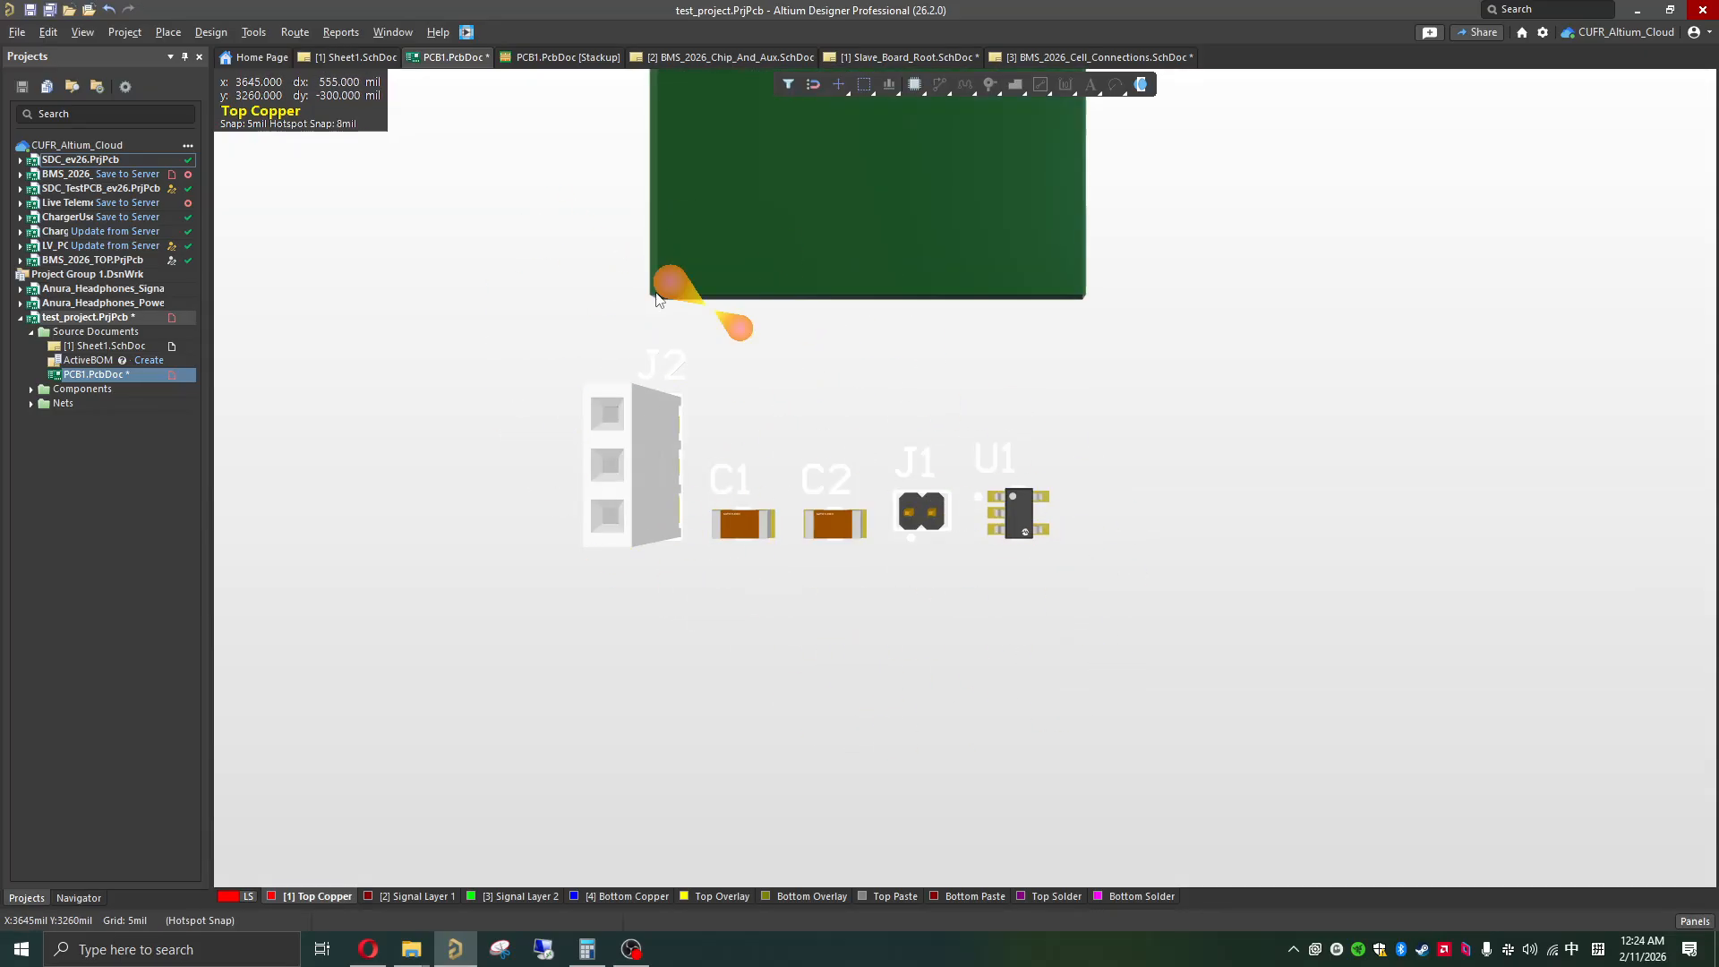
key("2")
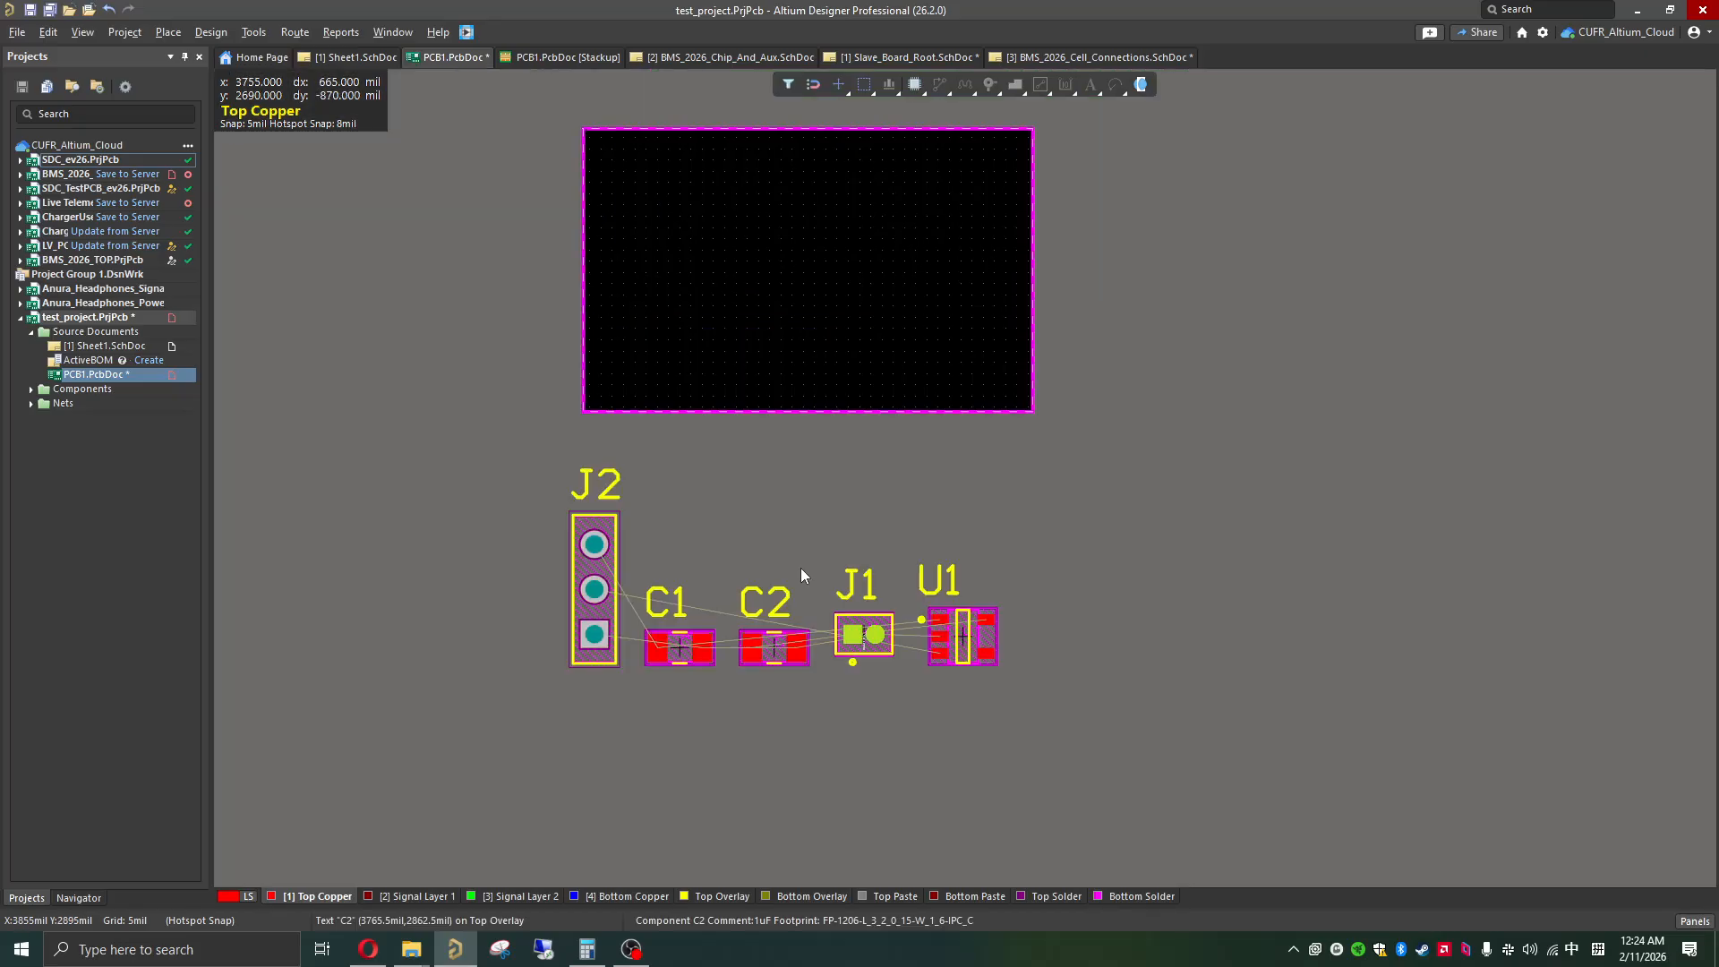
left_click(1574, 952)
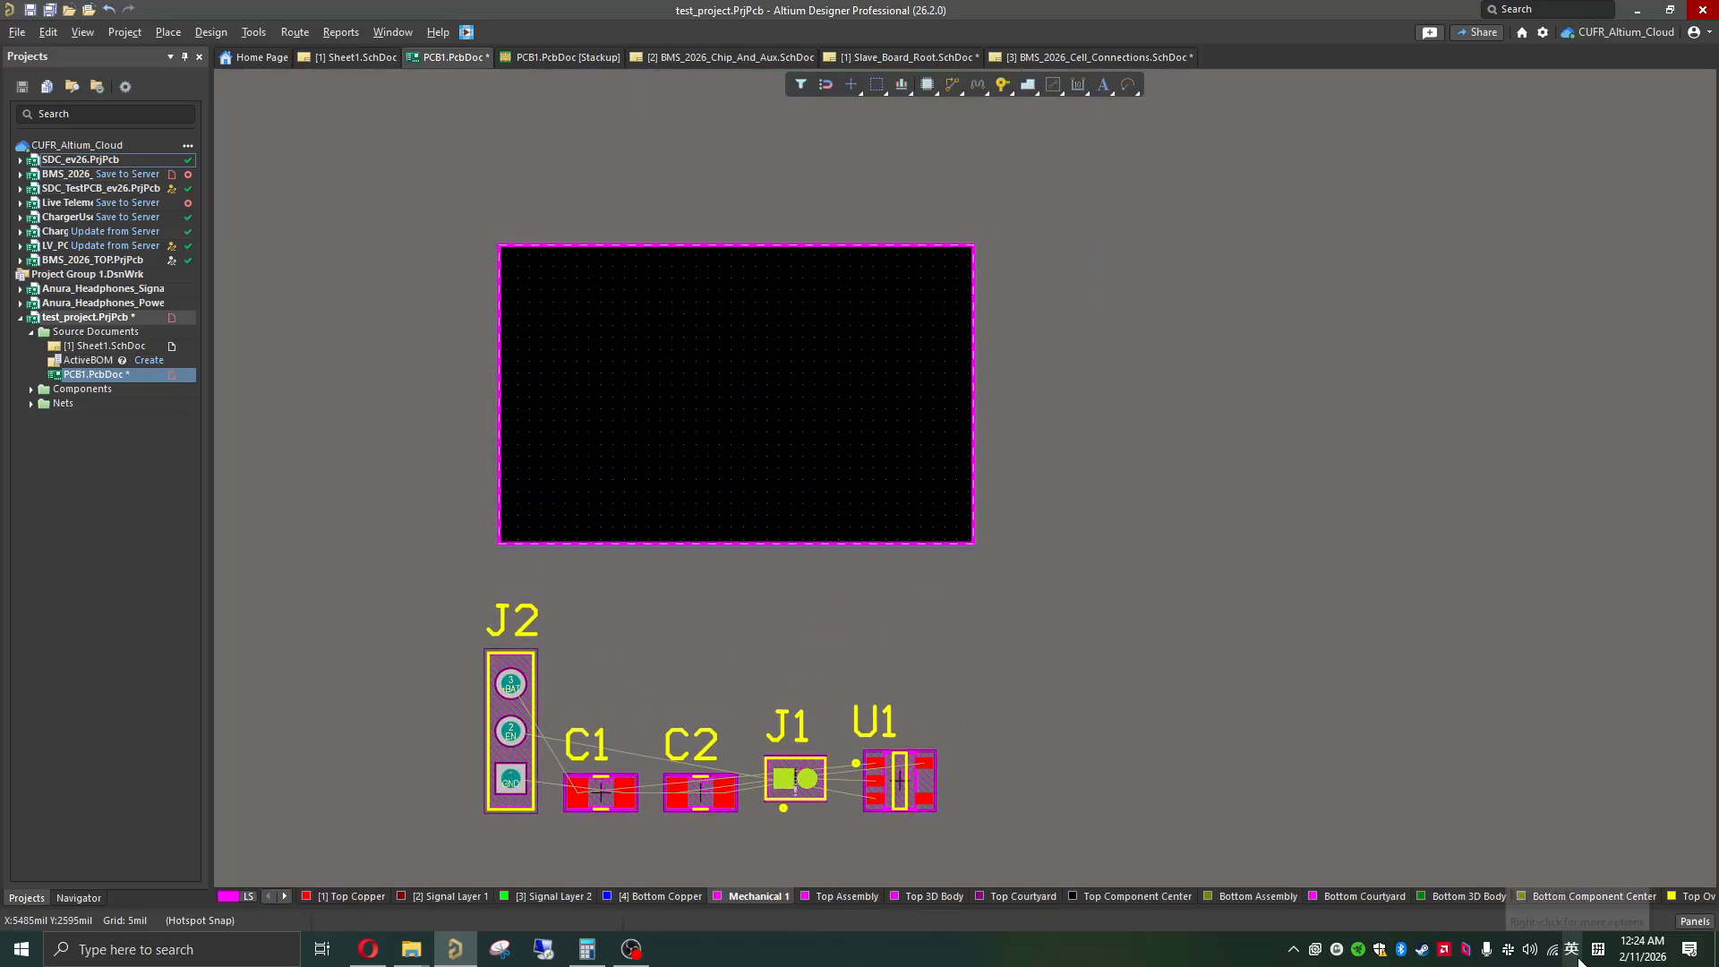
left_click(534, 709)
scroll(607, 689, "up", 1, "ctrl")
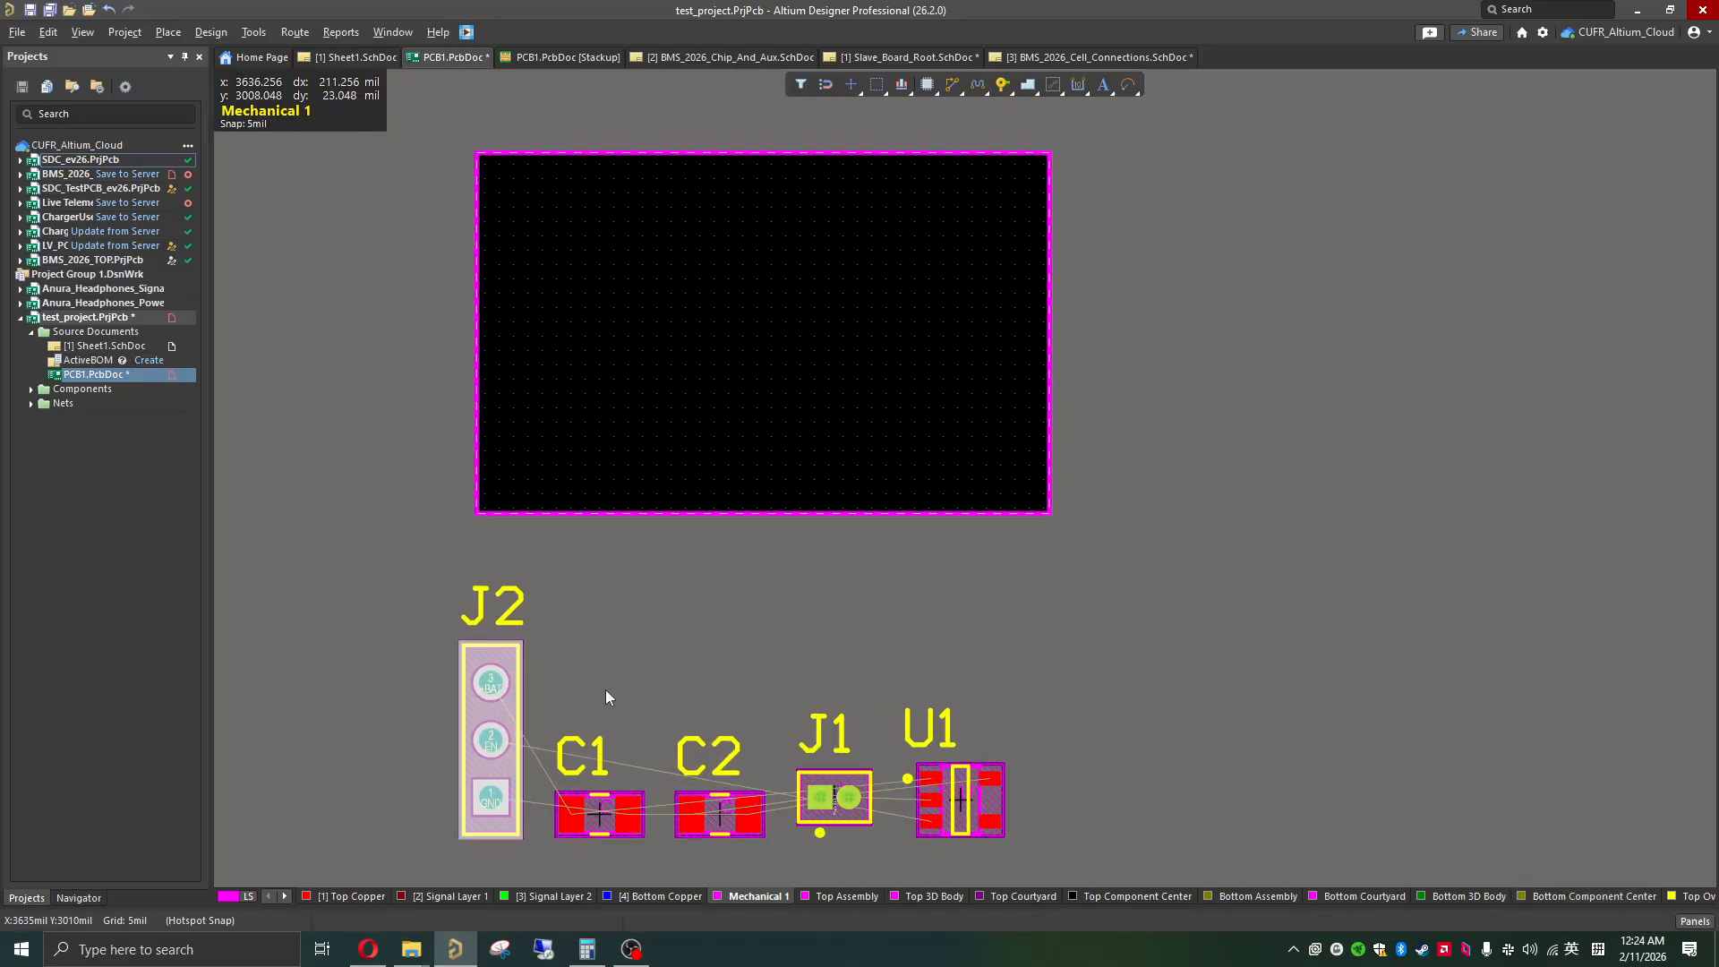
scroll(605, 690, "up", 2, "shift")
left_click_drag(706, 734, 743, 318)
scroll(749, 315, "up", 1, "ctrl")
scroll(841, 379, "down", 2, "ctrl")
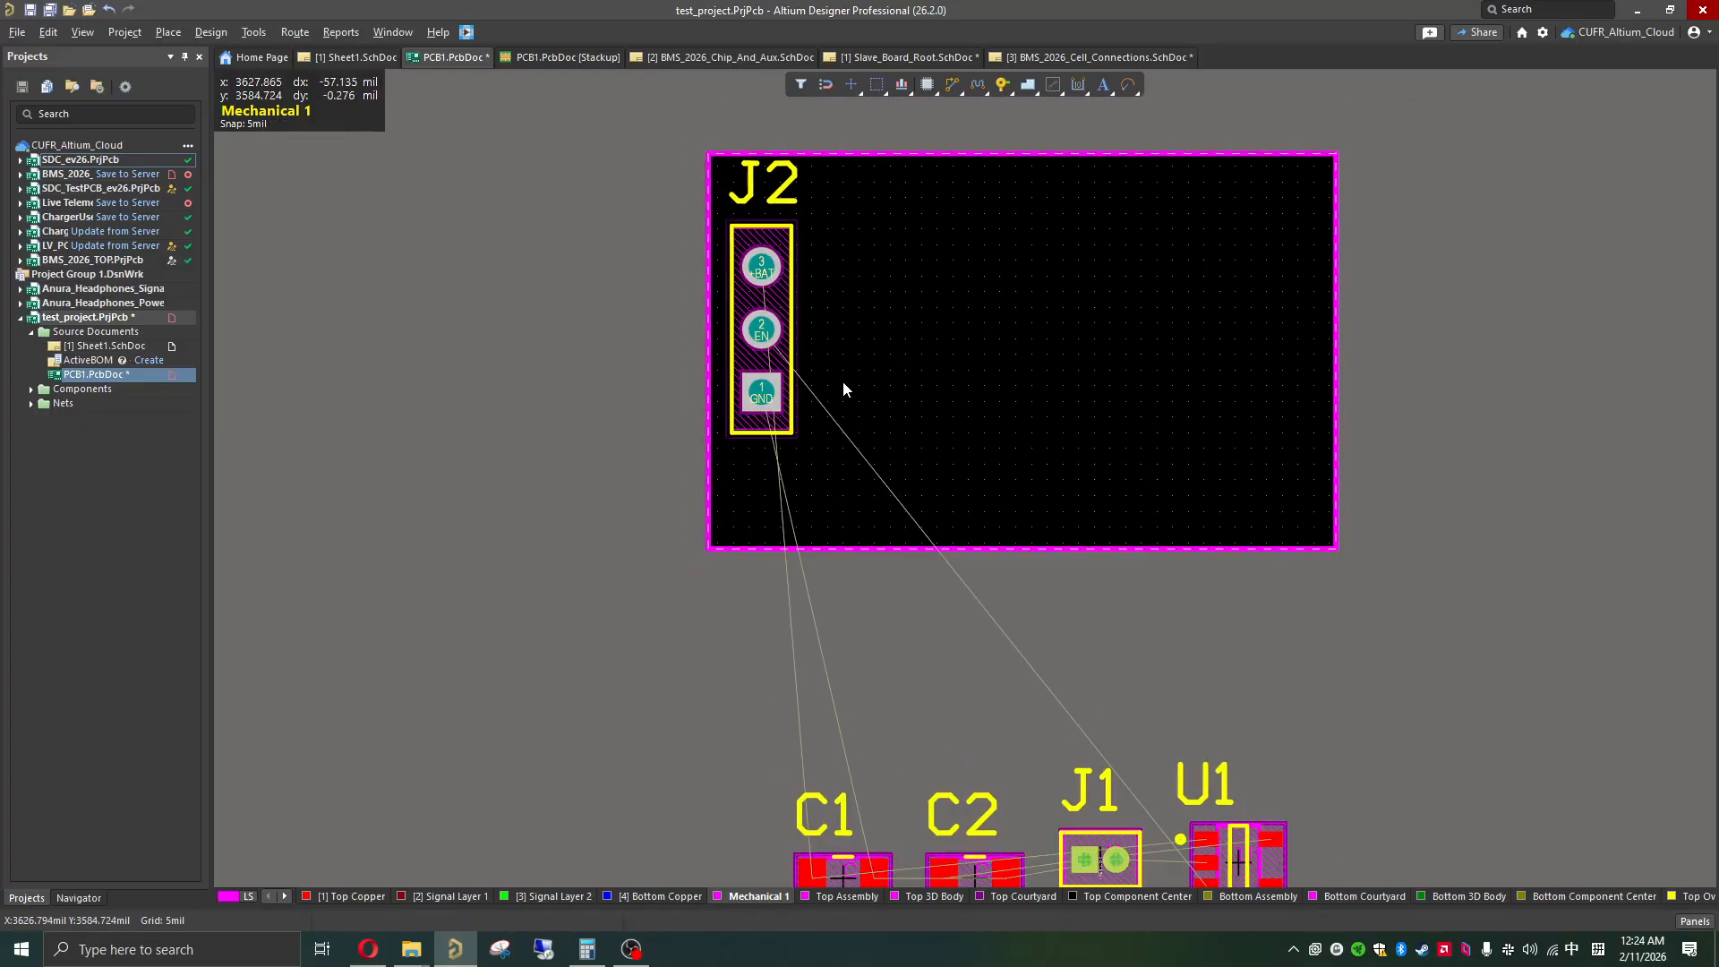
Step: Move regulator U1 onto the board beside J2, with its +BAT, GND and EN pads facing J2
left_click_drag(1209, 837, 982, 359)
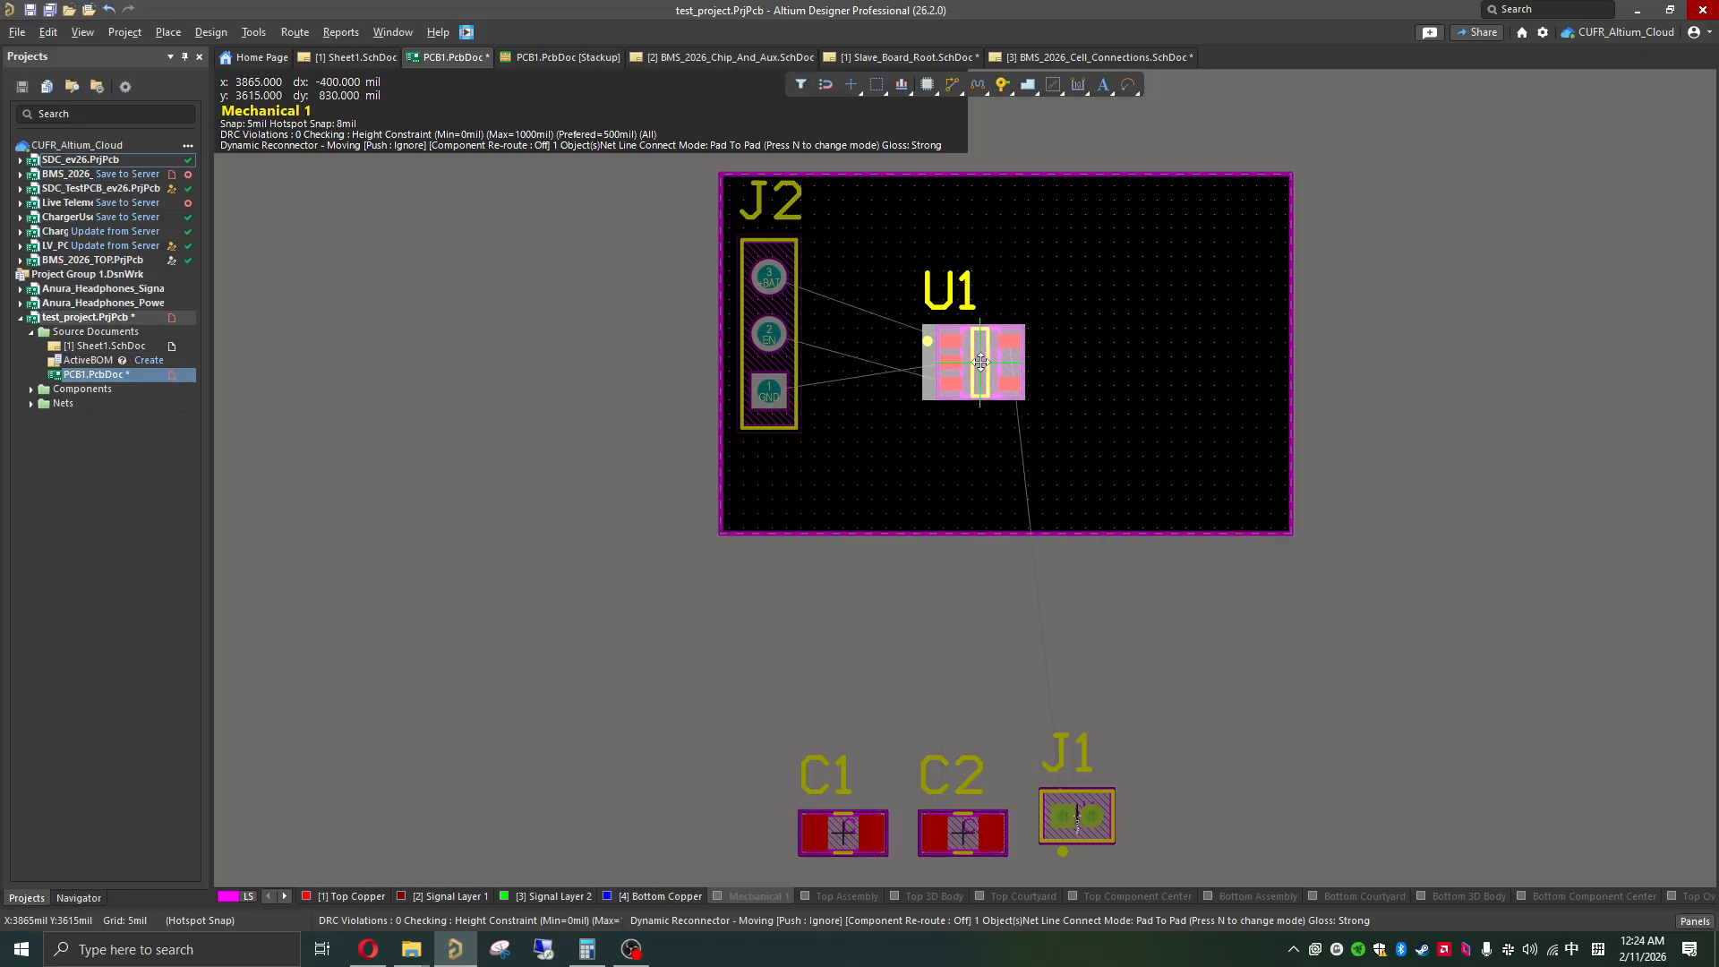
scroll(976, 367, "up", 3, "ctrl")
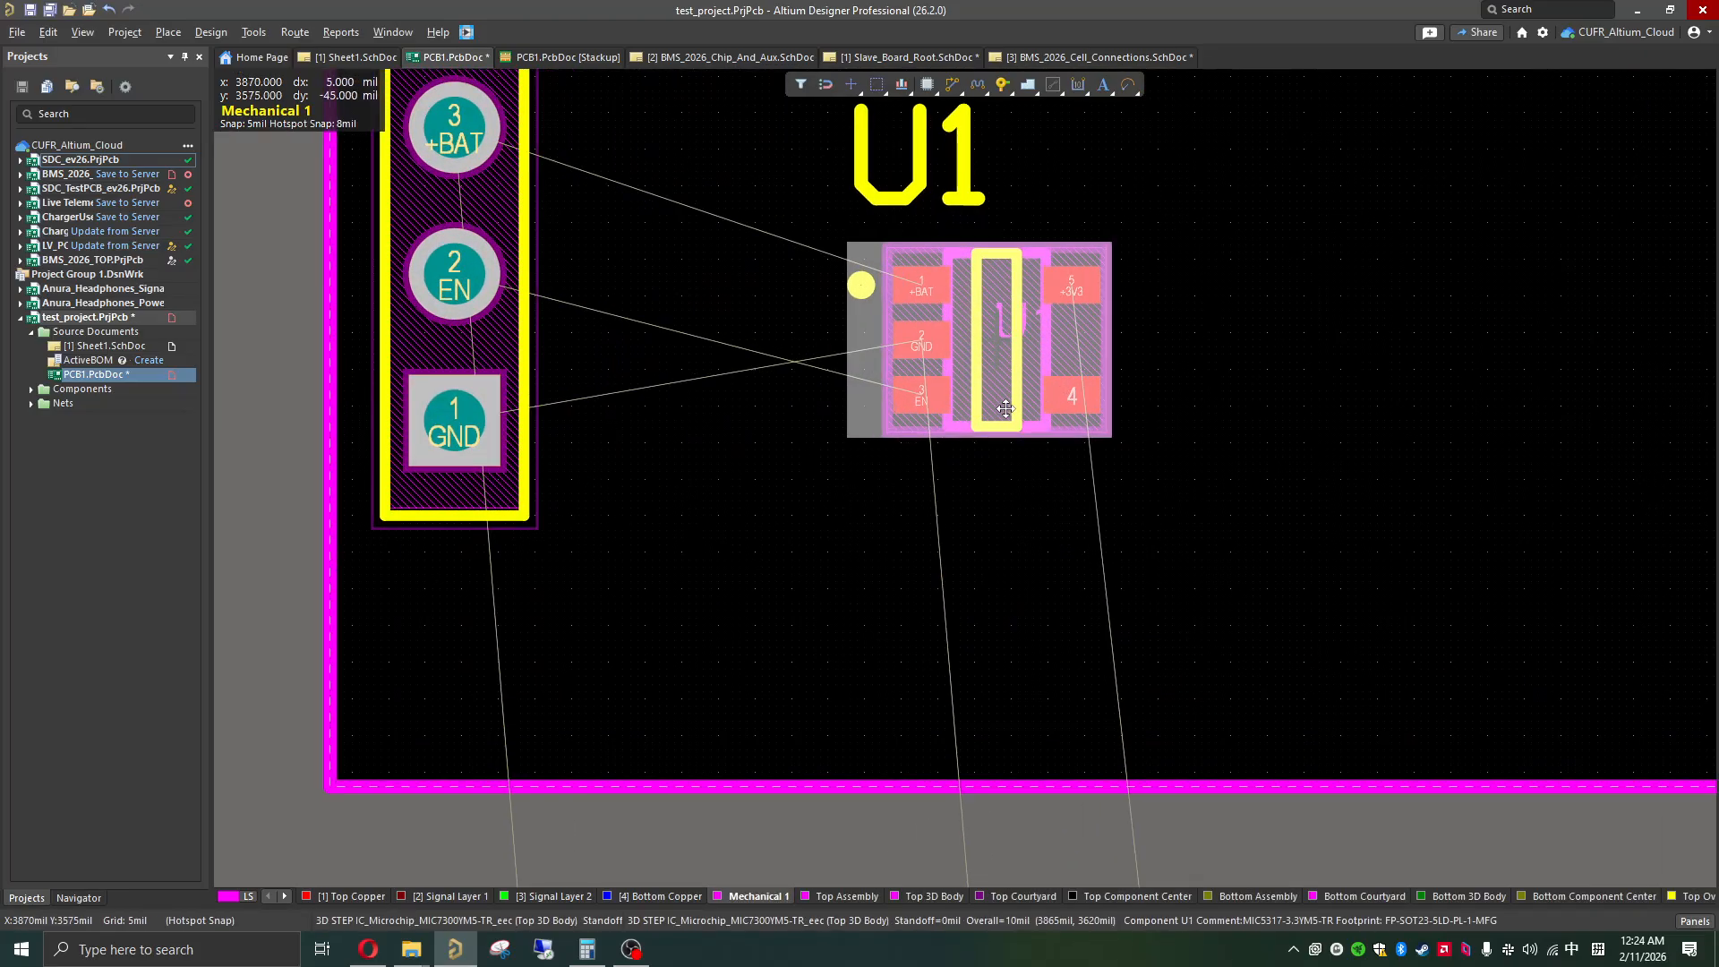
scroll(926, 394, "up", 1, "shift")
scroll(926, 393, "down", 3, "shift")
left_click_drag(846, 369, 895, 309)
key("space")
key("space")
key("space")
key("space")
scroll(885, 391, "up", 2)
left_click_drag(890, 477, 873, 388)
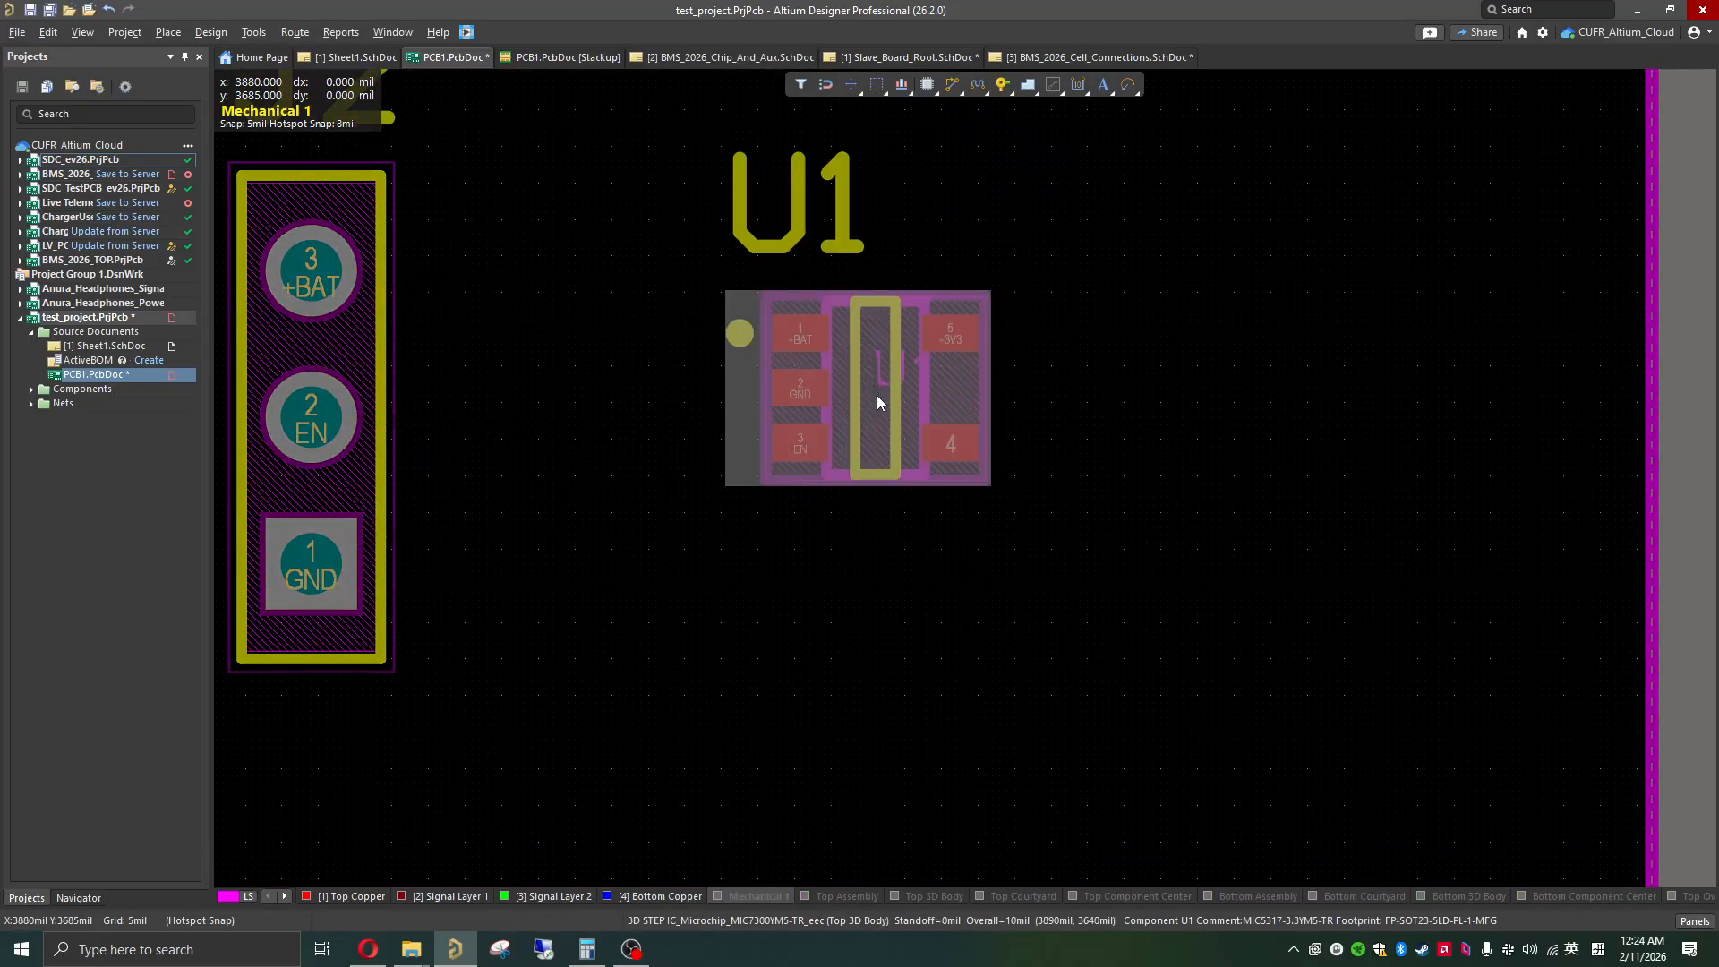
left_click(1668, 358)
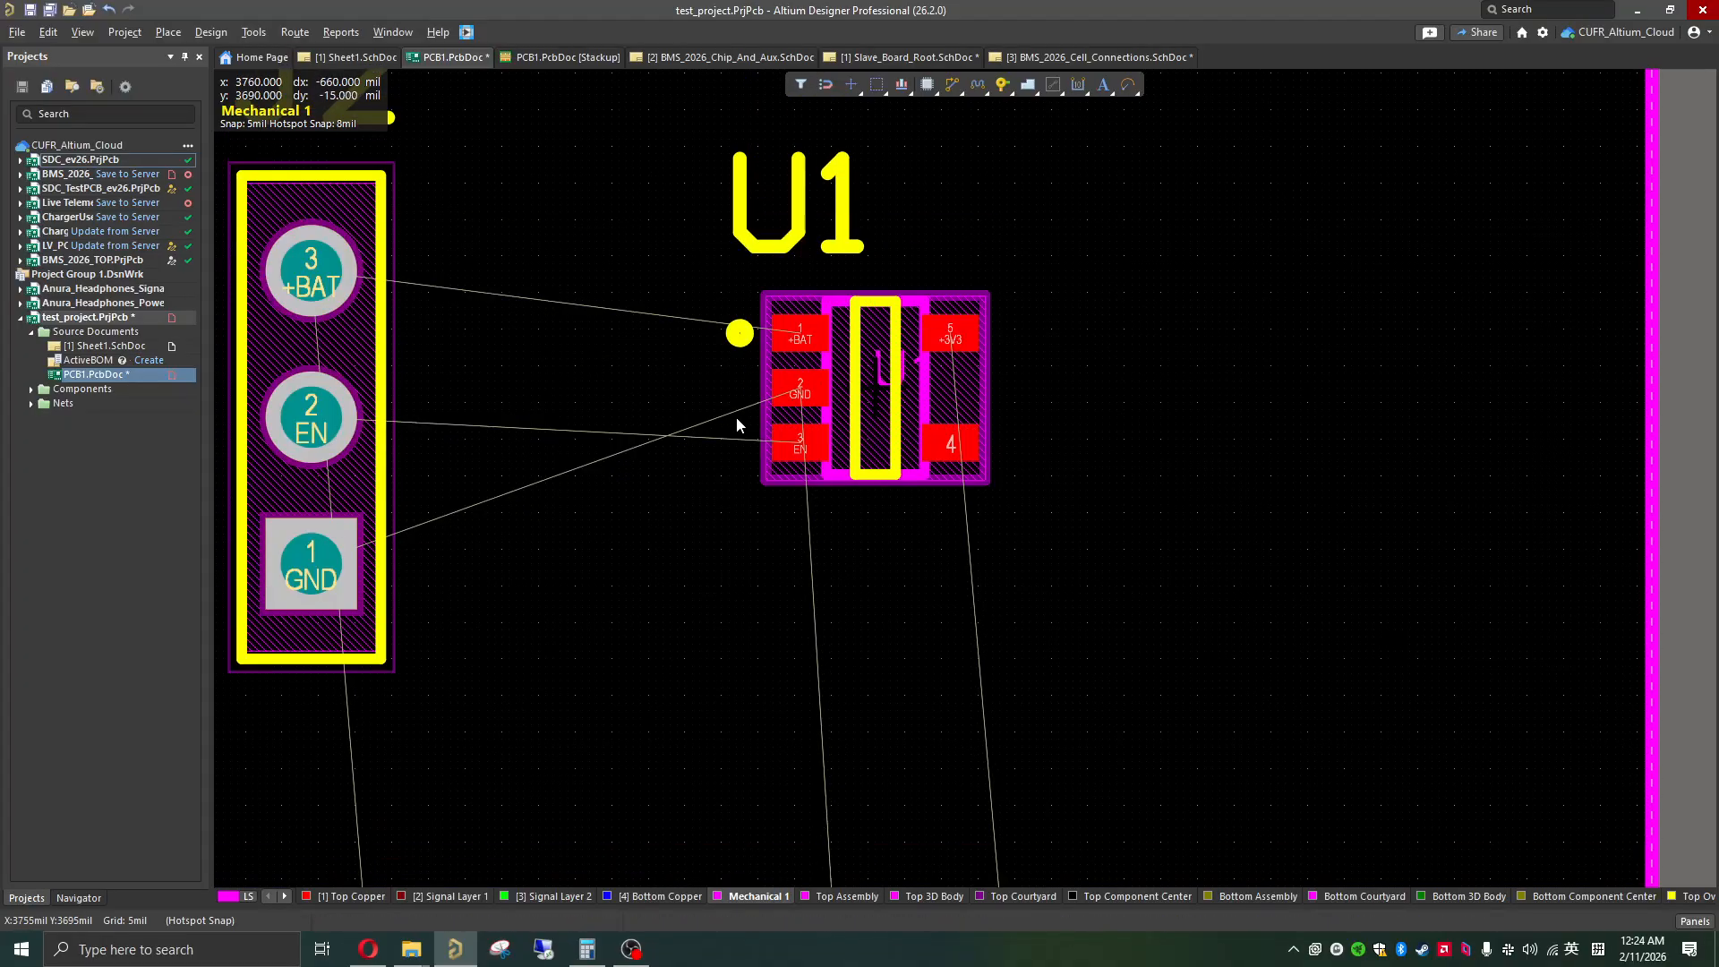
Step: Move capacitor C2 onto the board, on the output side of U1
scroll(834, 500, "down", 5, "ctrl")
scroll(834, 499, "down", 3)
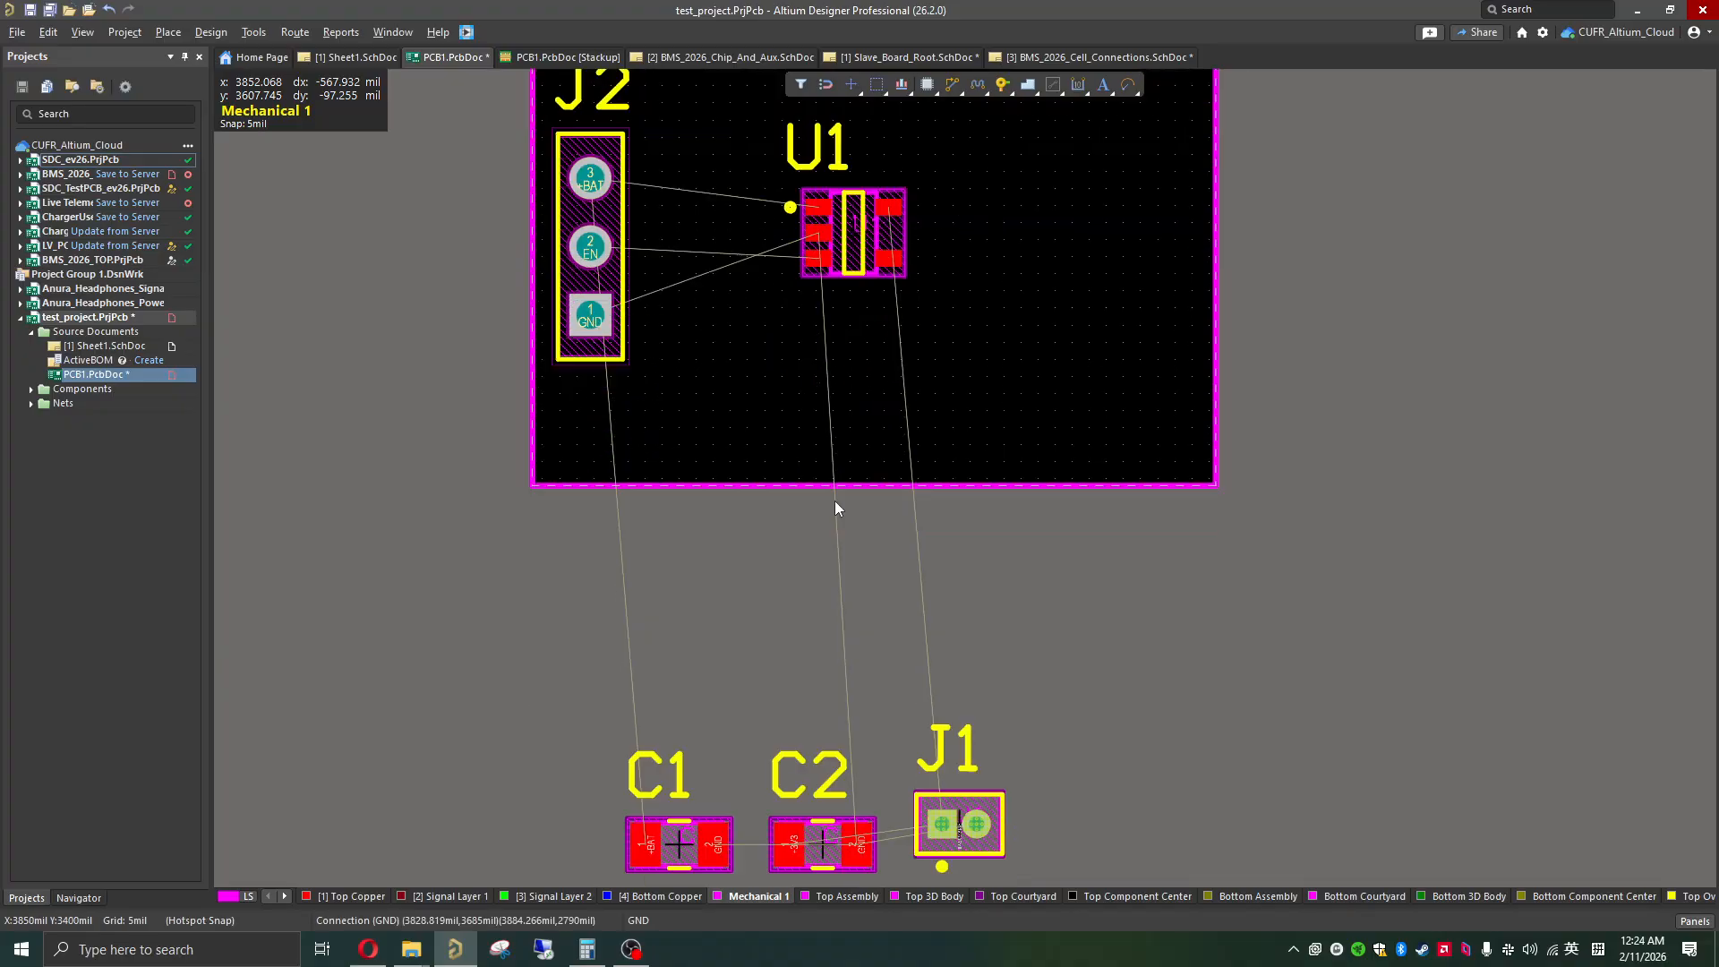
scroll(822, 842, "down", 2)
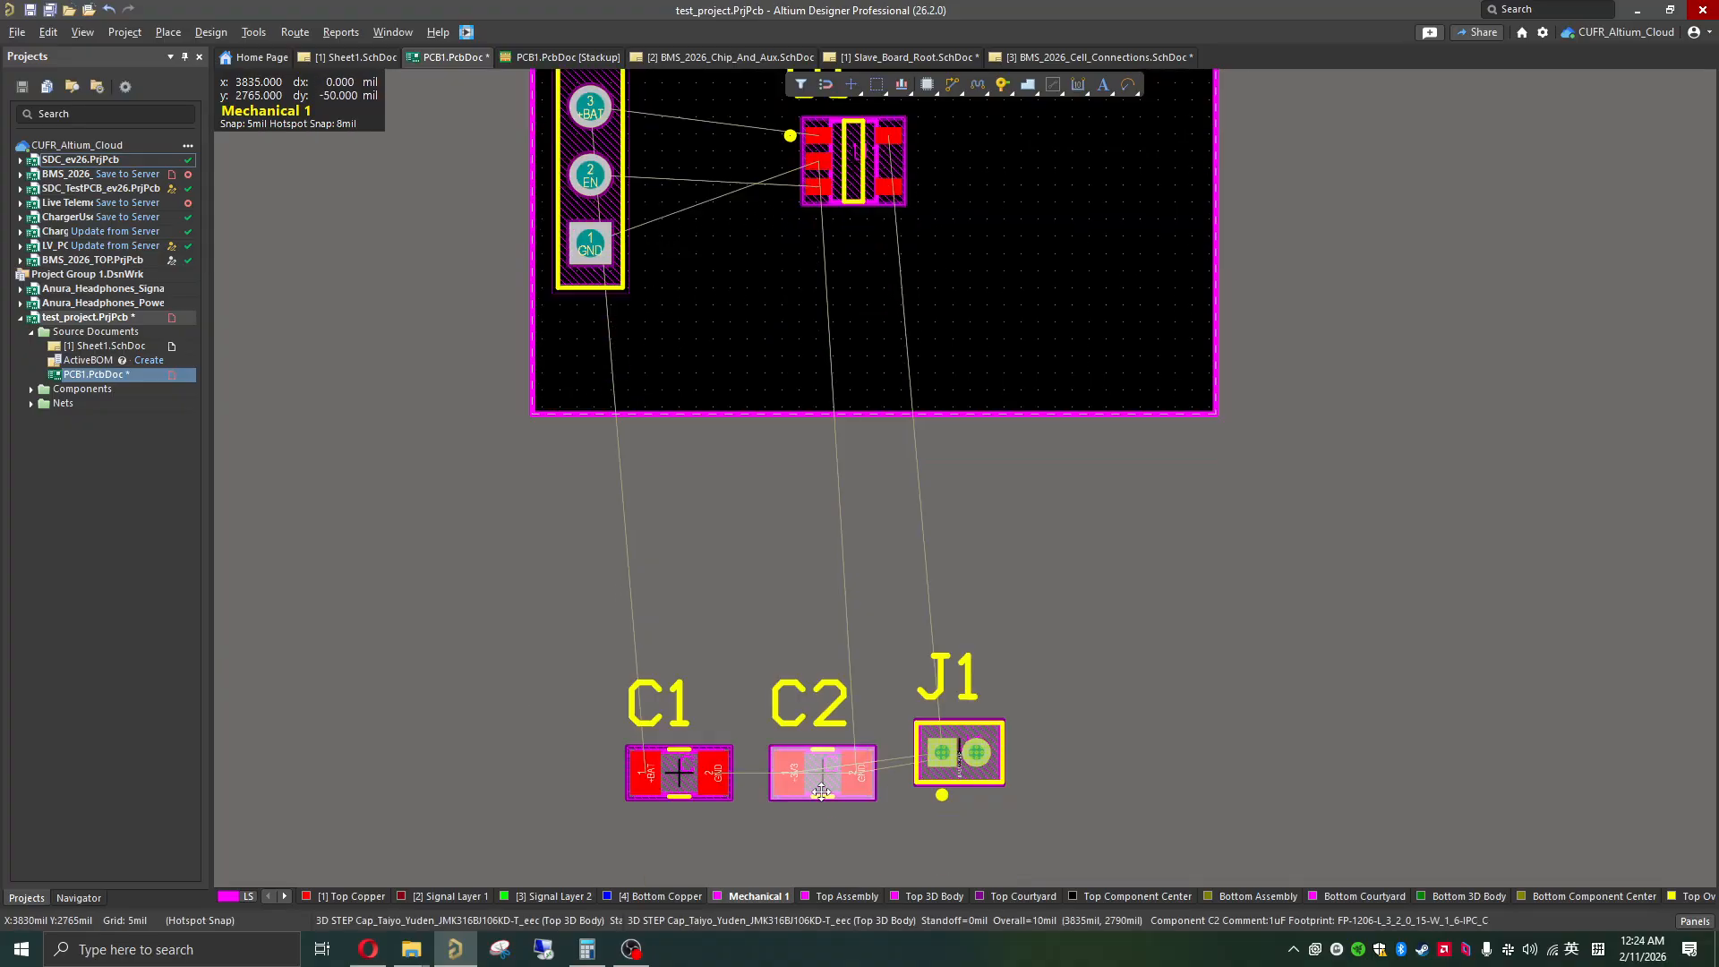
left_click_drag(820, 791, 1004, 264)
scroll(976, 372, "up", 2)
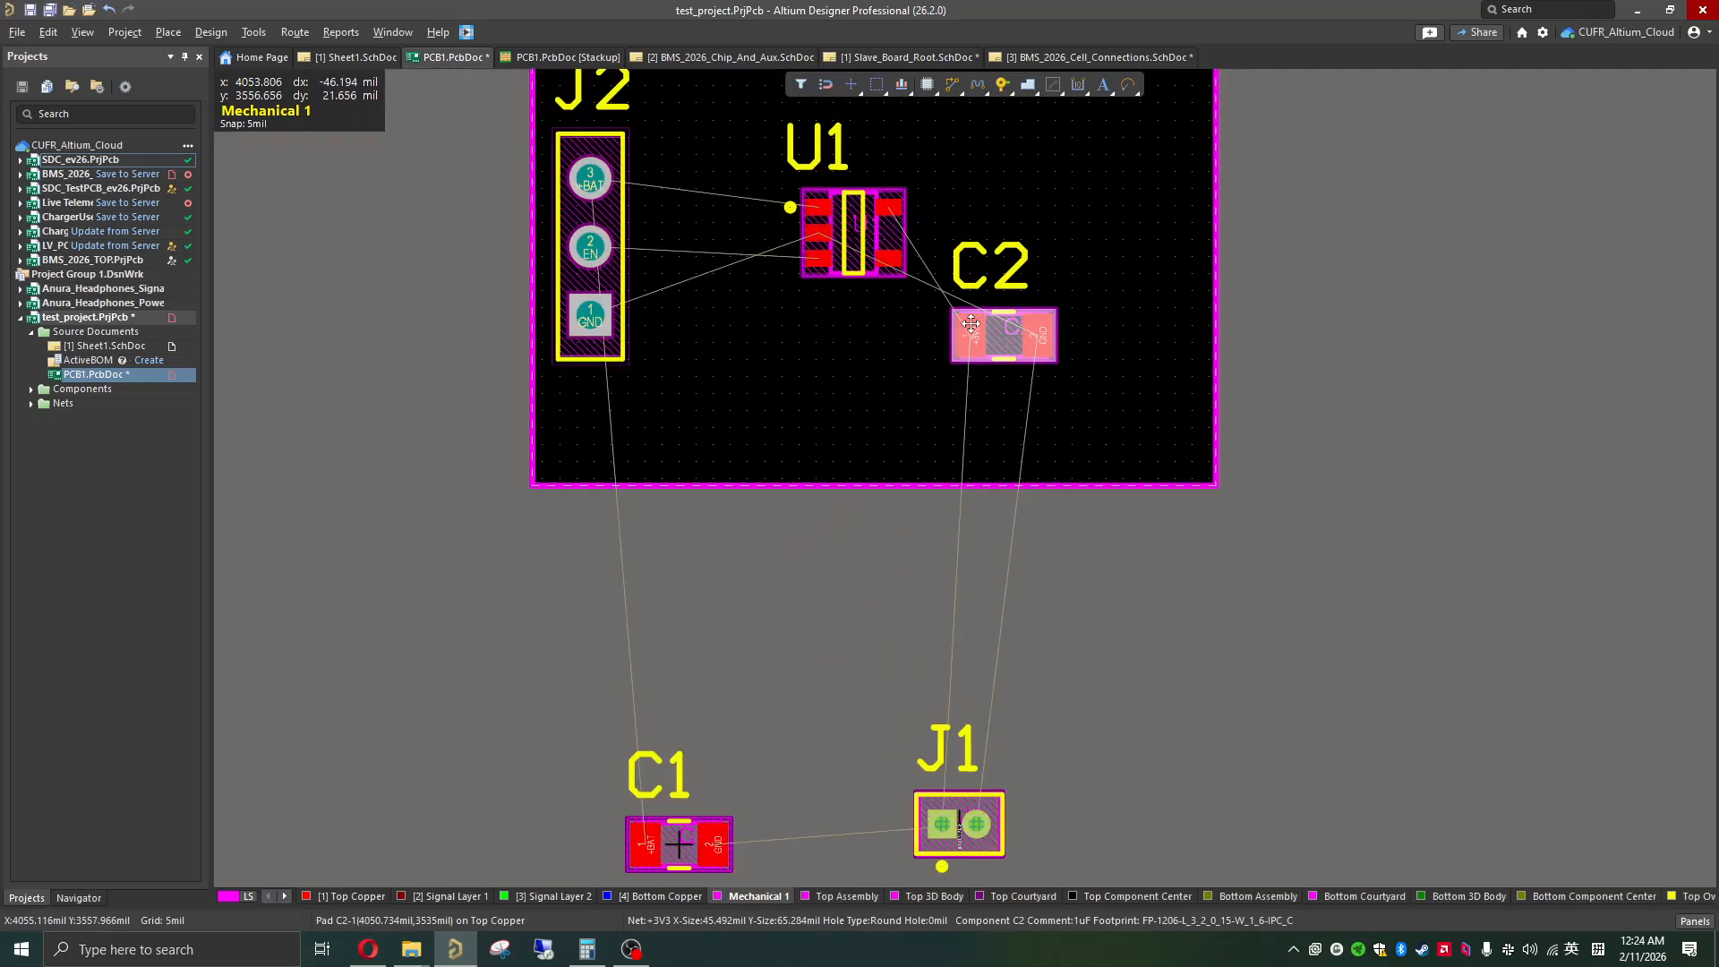
scroll(970, 386, "up", 2, "ctrl")
scroll(971, 386, "up", 2, "ctrl")
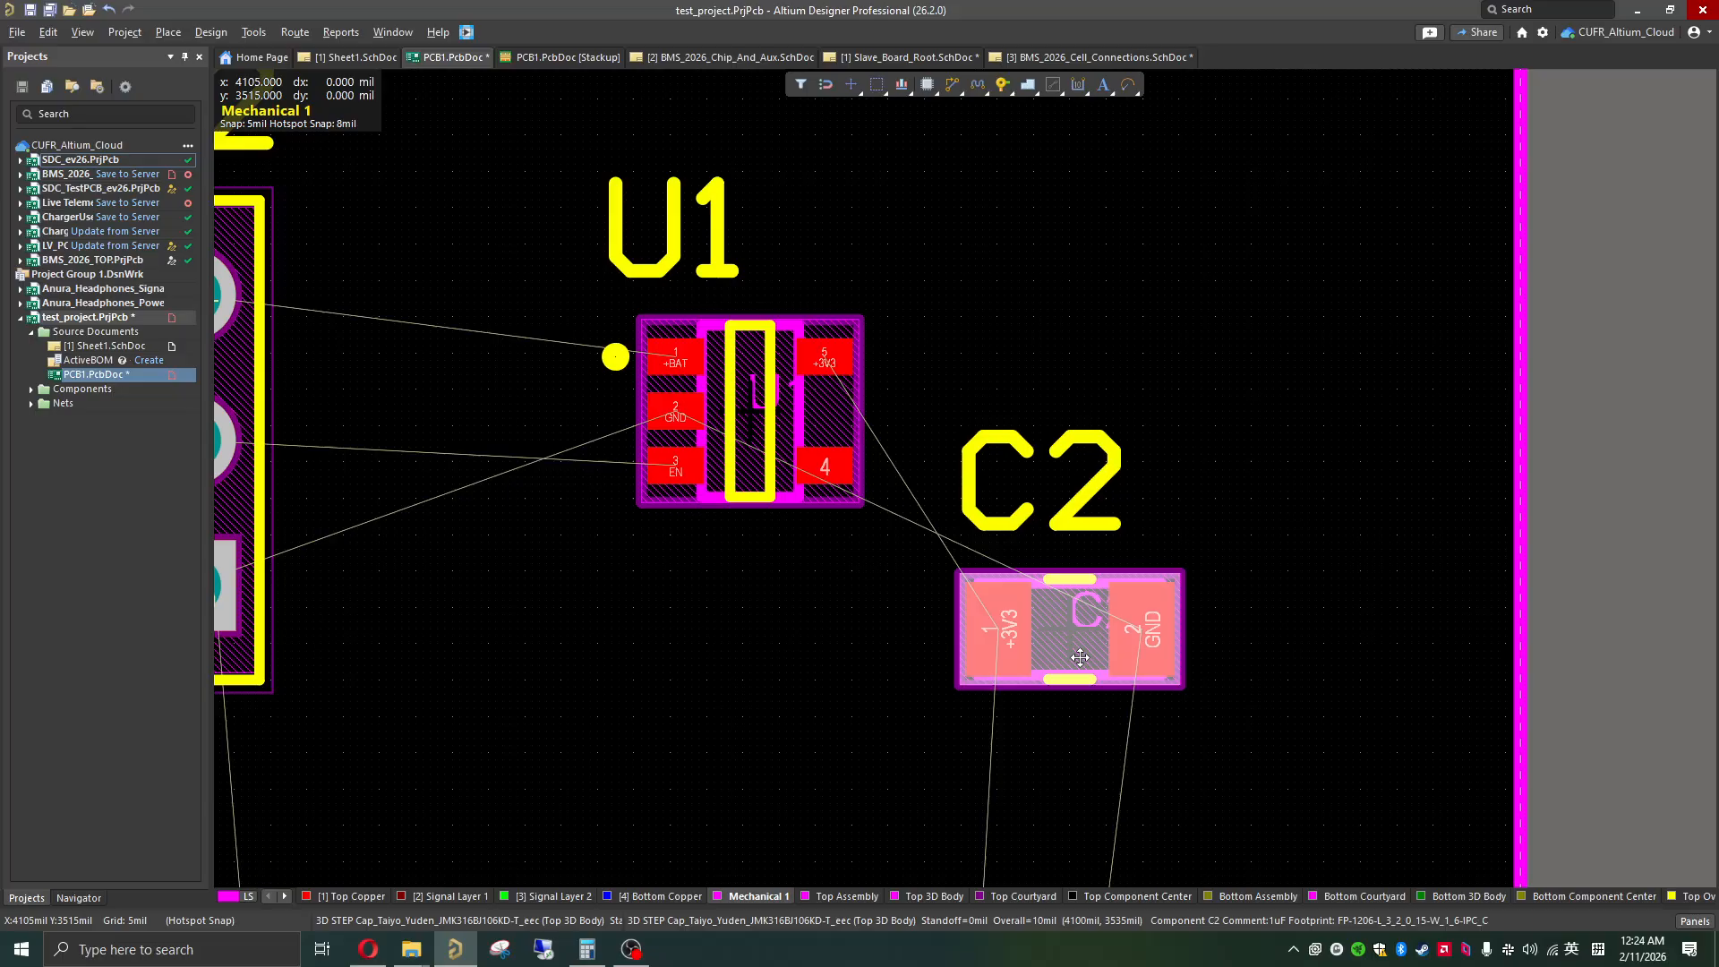
Step: Rotate C2 vertical with its +3V3 pad uppermost and place it right next to U1's +3V3 pad
left_click_drag(1079, 658, 988, 388)
key("space")
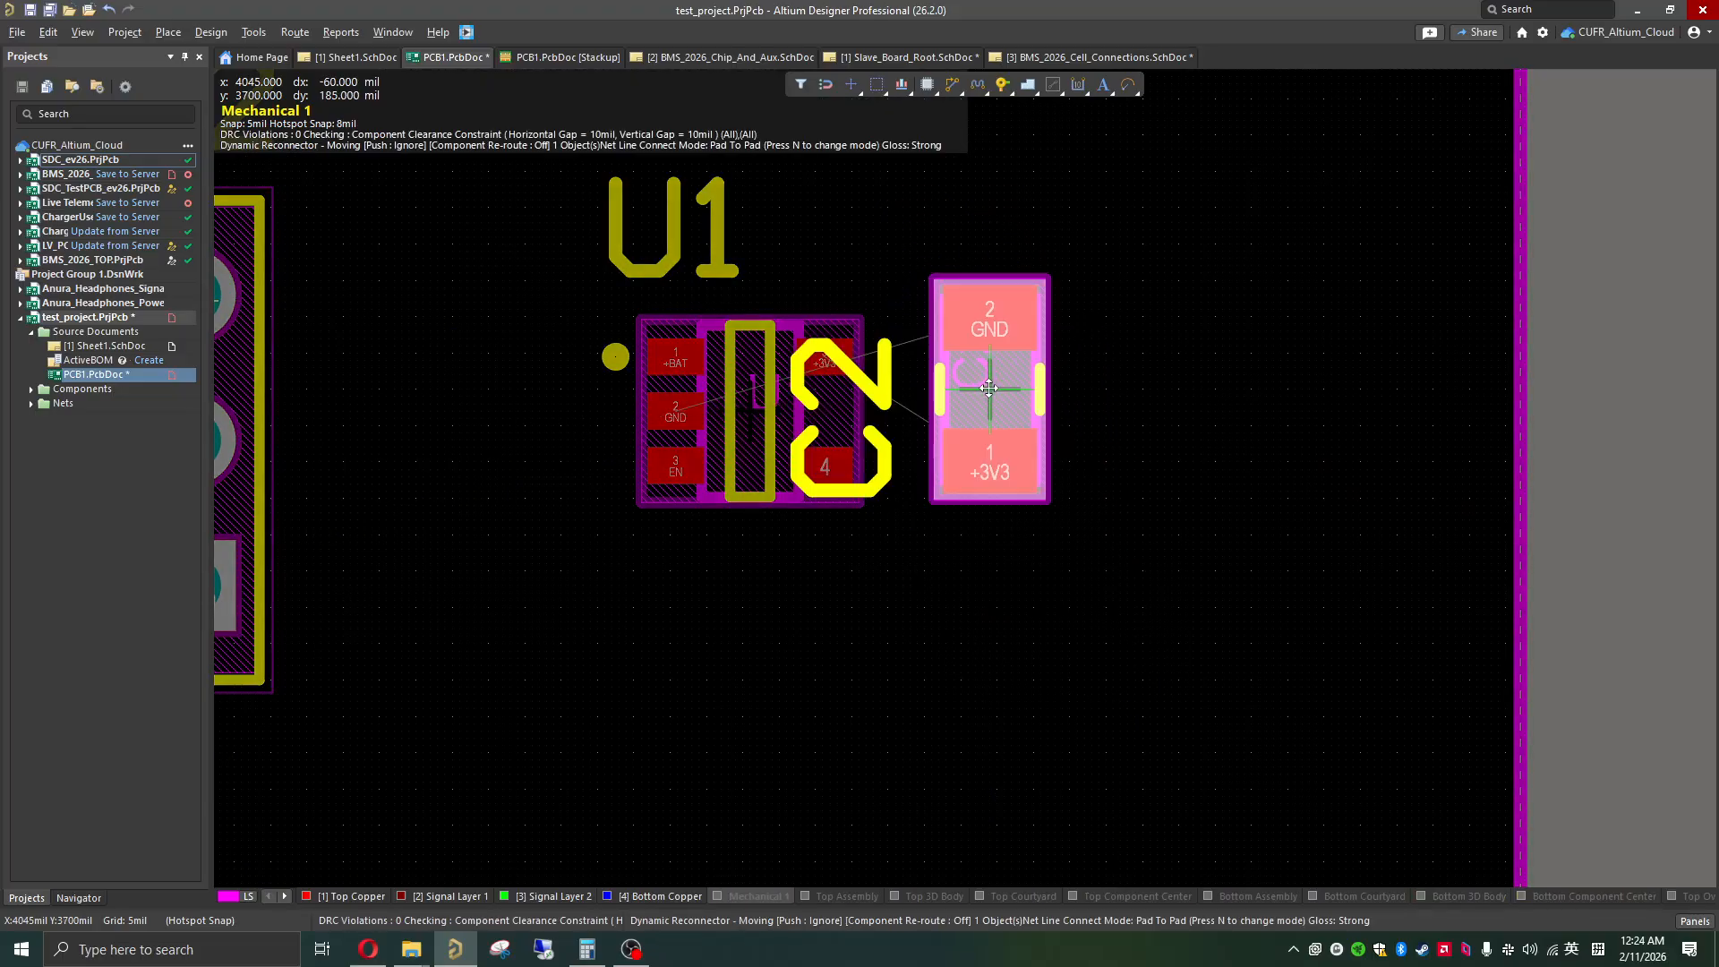
key("space")
key("space")
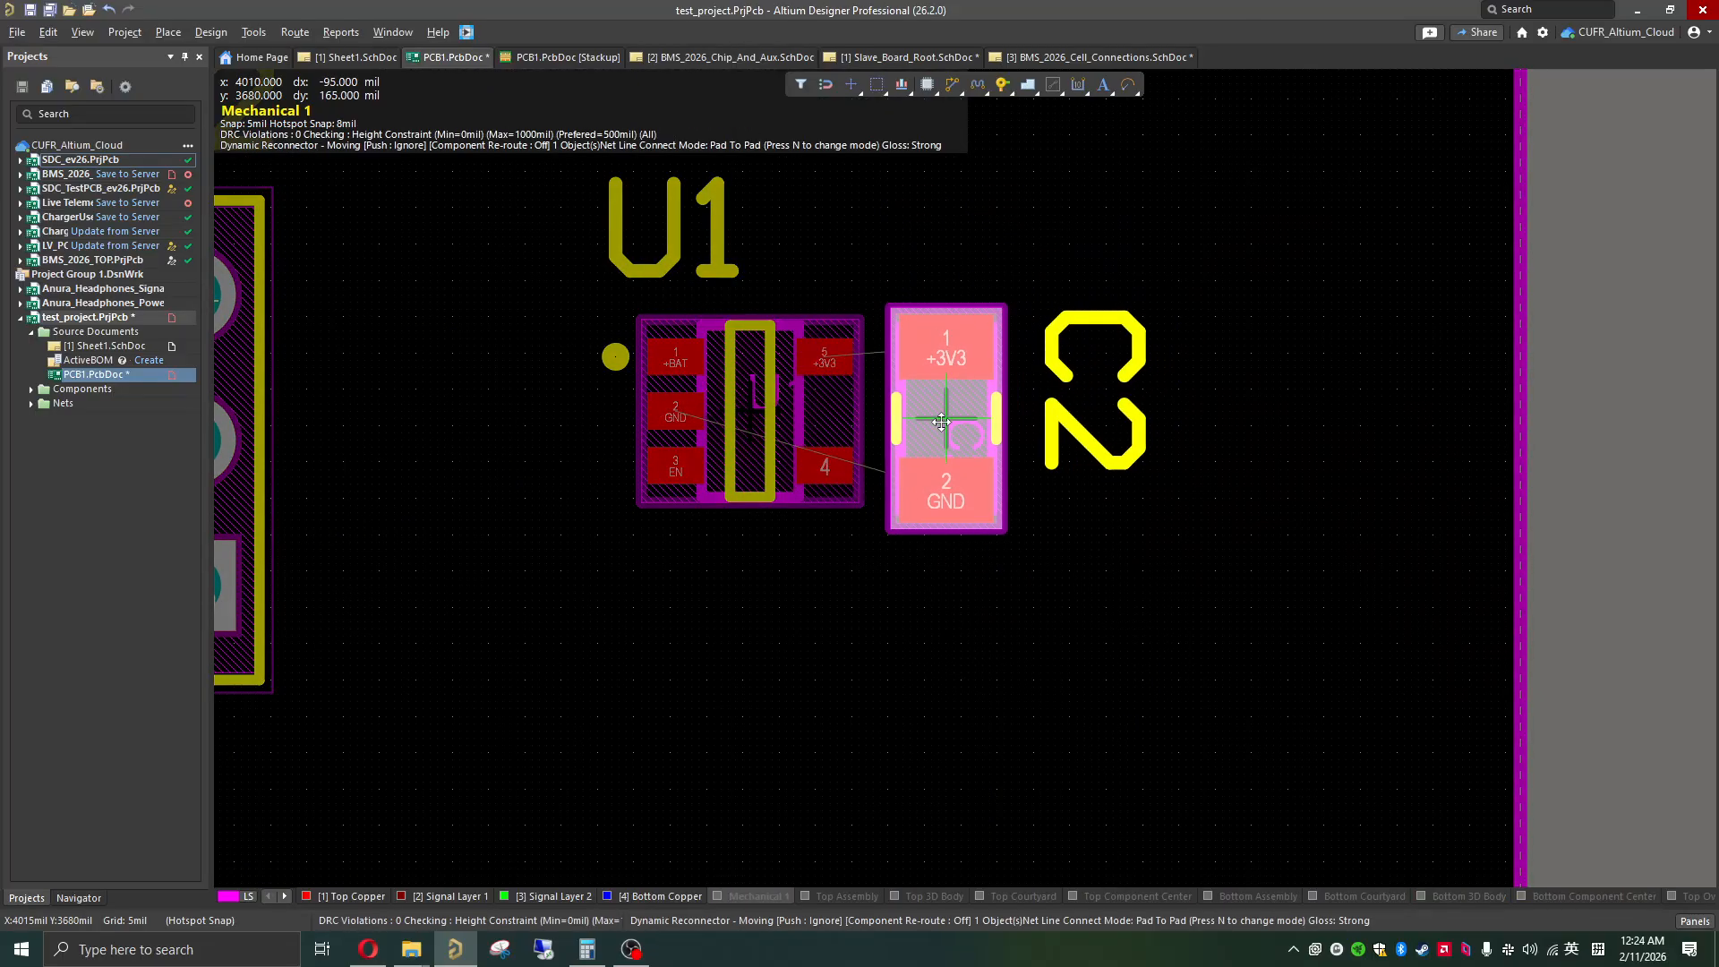
left_click_drag(941, 421, 941, 428)
left_click(940, 429)
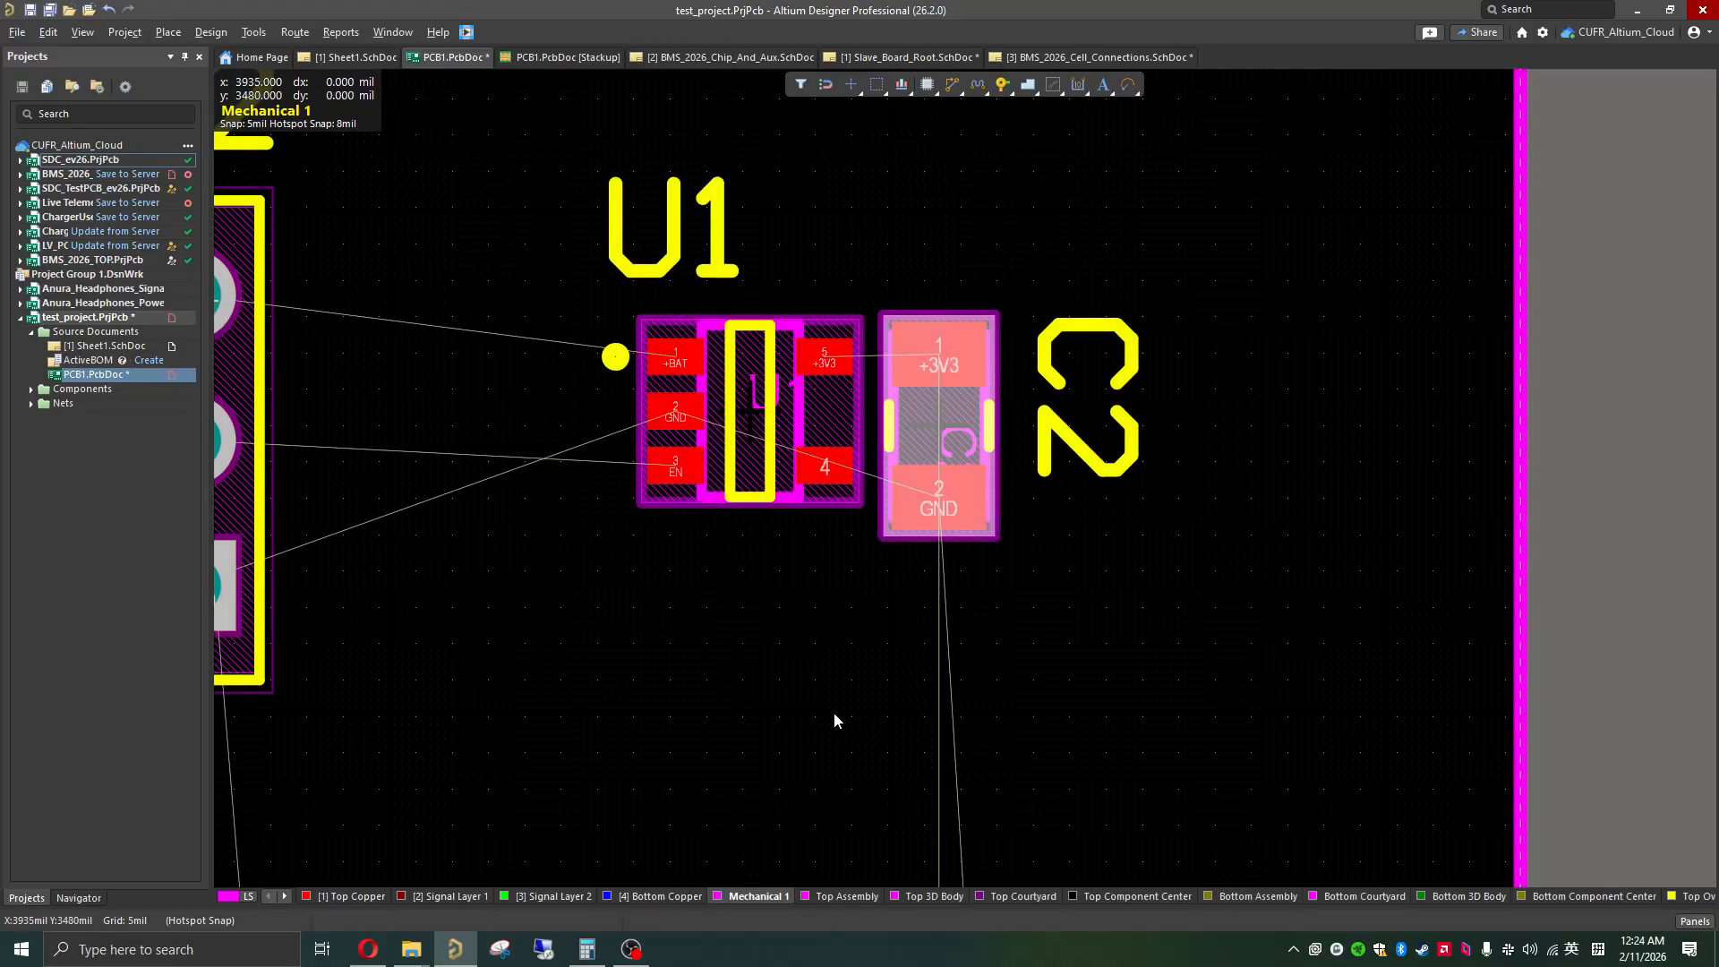
Step: Place capacitor C1 between J2 and U1, rotated vertical with its +BAT pad uppermost
scroll(817, 646, "down", 2, "ctrl")
scroll(815, 720, "down", 3)
scroll(753, 745, "up", 3, "ctrl")
mouse_move(492, 733)
left_mouse_down()
mouse_move(521, 745)
mouse_move(594, 563)
mouse_move(613, 598)
mouse_move(641, 561)
mouse_move(625, 535)
mouse_move(664, 533)
mouse_move(581, 540)
left_mouse_up()
scroll(594, 562, "up", 5)
scroll(596, 577, "up", 2, "ctrl")
scroll(596, 591, "up", 3, "ctrl")
key("space")
key("space")
key("space")
scroll(768, 698, "down", 4, "ctrl")
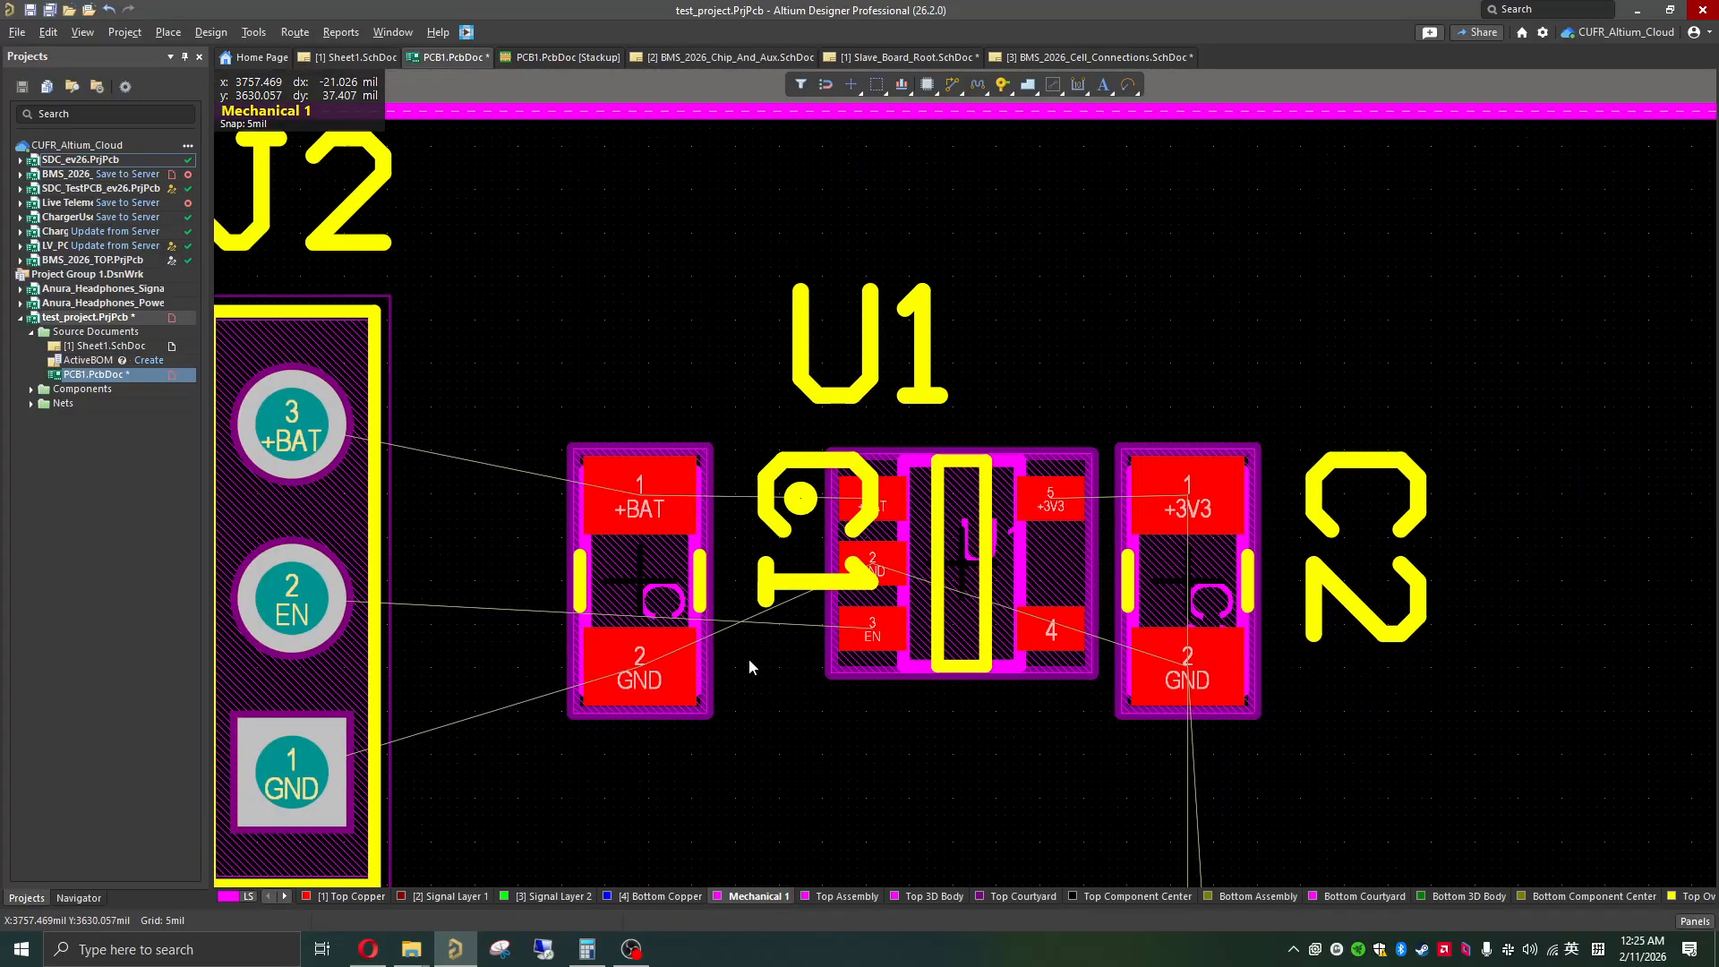
Step: Place connector J1 near the board's right edge, rotated vertical with its +3V3 pin uppermost and level with C2
scroll(779, 649, "down", 3)
scroll(802, 637, "down", 2, "ctrl")
scroll(859, 690, "down", 3)
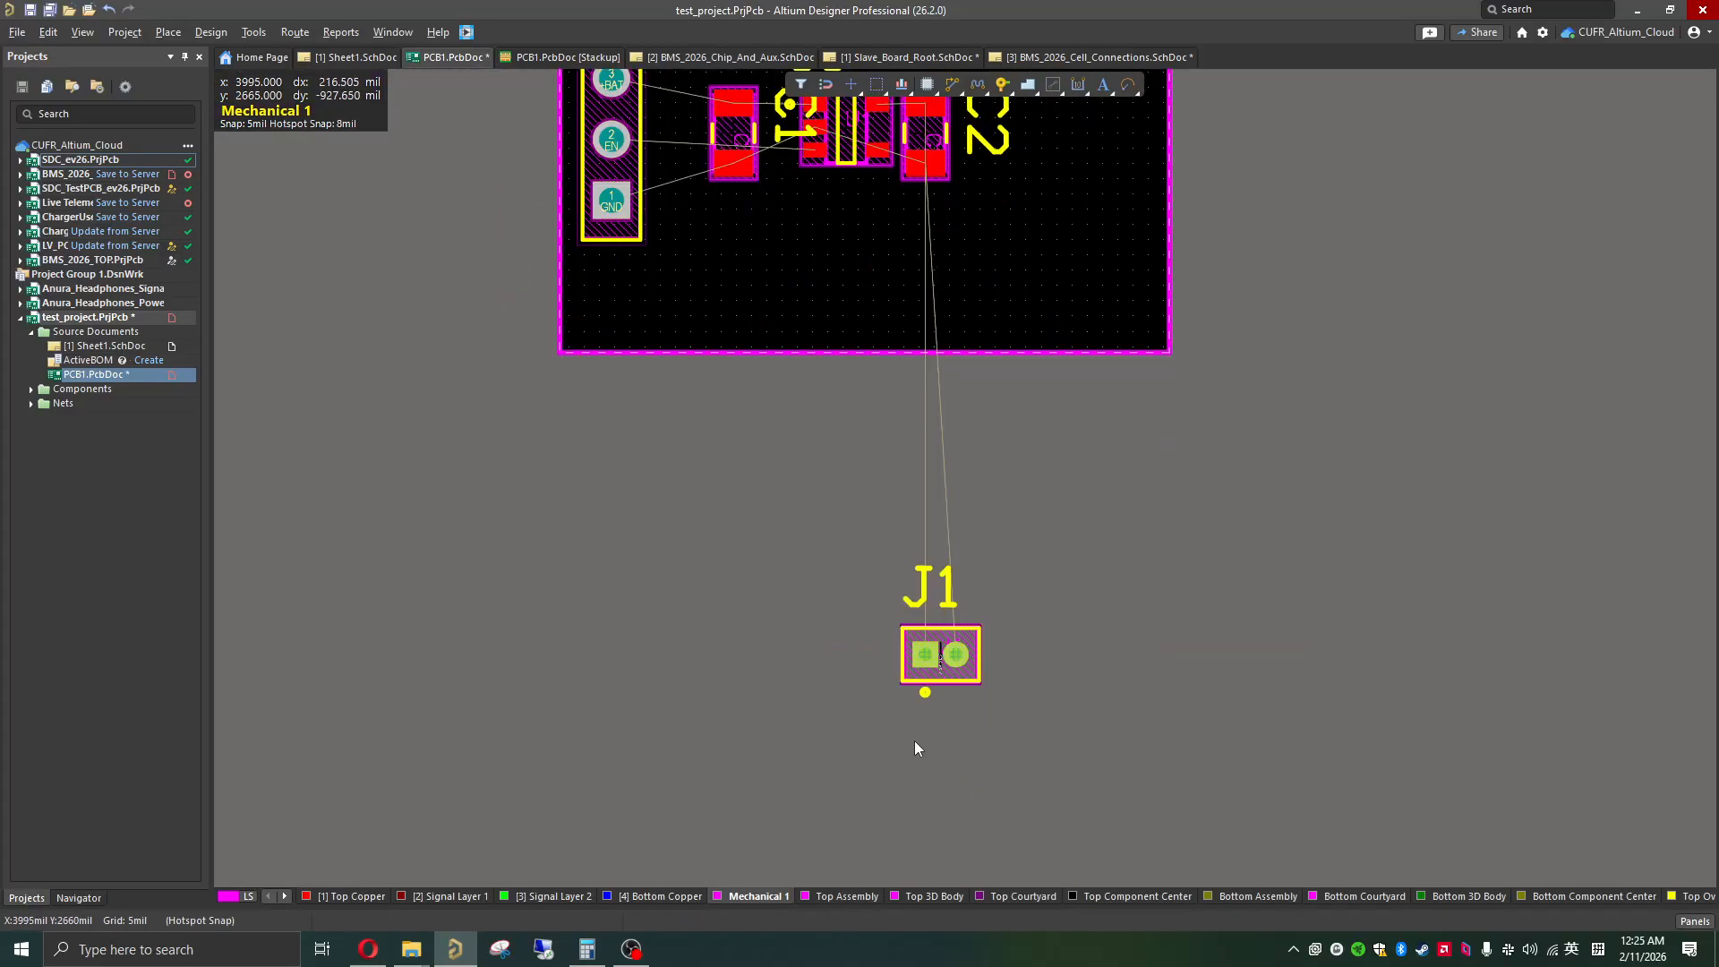
left_click_drag(940, 655, 1153, 285)
scroll(1085, 501, "up", 3)
scroll(1085, 502, "up", 5, "ctrl")
key("space")
key("space")
key("space")
left_click(1072, 544)
left_click_drag(1197, 352, 1141, 308)
left_click(1093, 485)
Step: Rotate C1's designator to read horizontally and place it above C1
scroll(1082, 515, "down", 3, "ctrl")
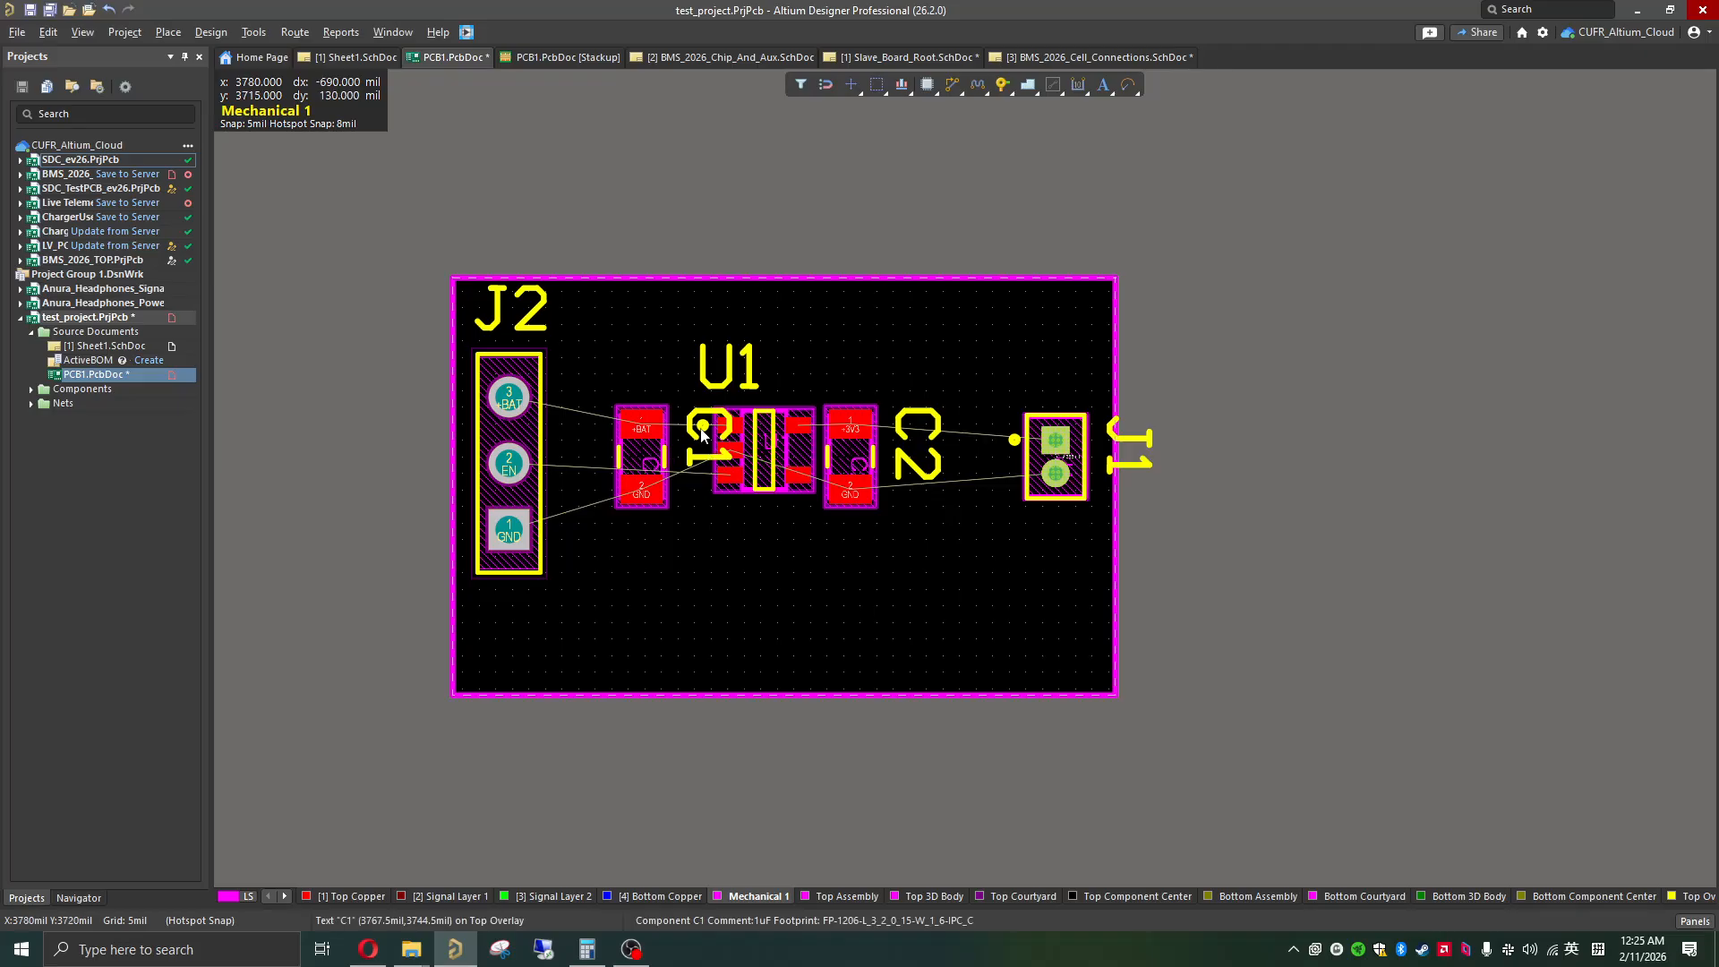
scroll(707, 459, "up", 2, "ctrl")
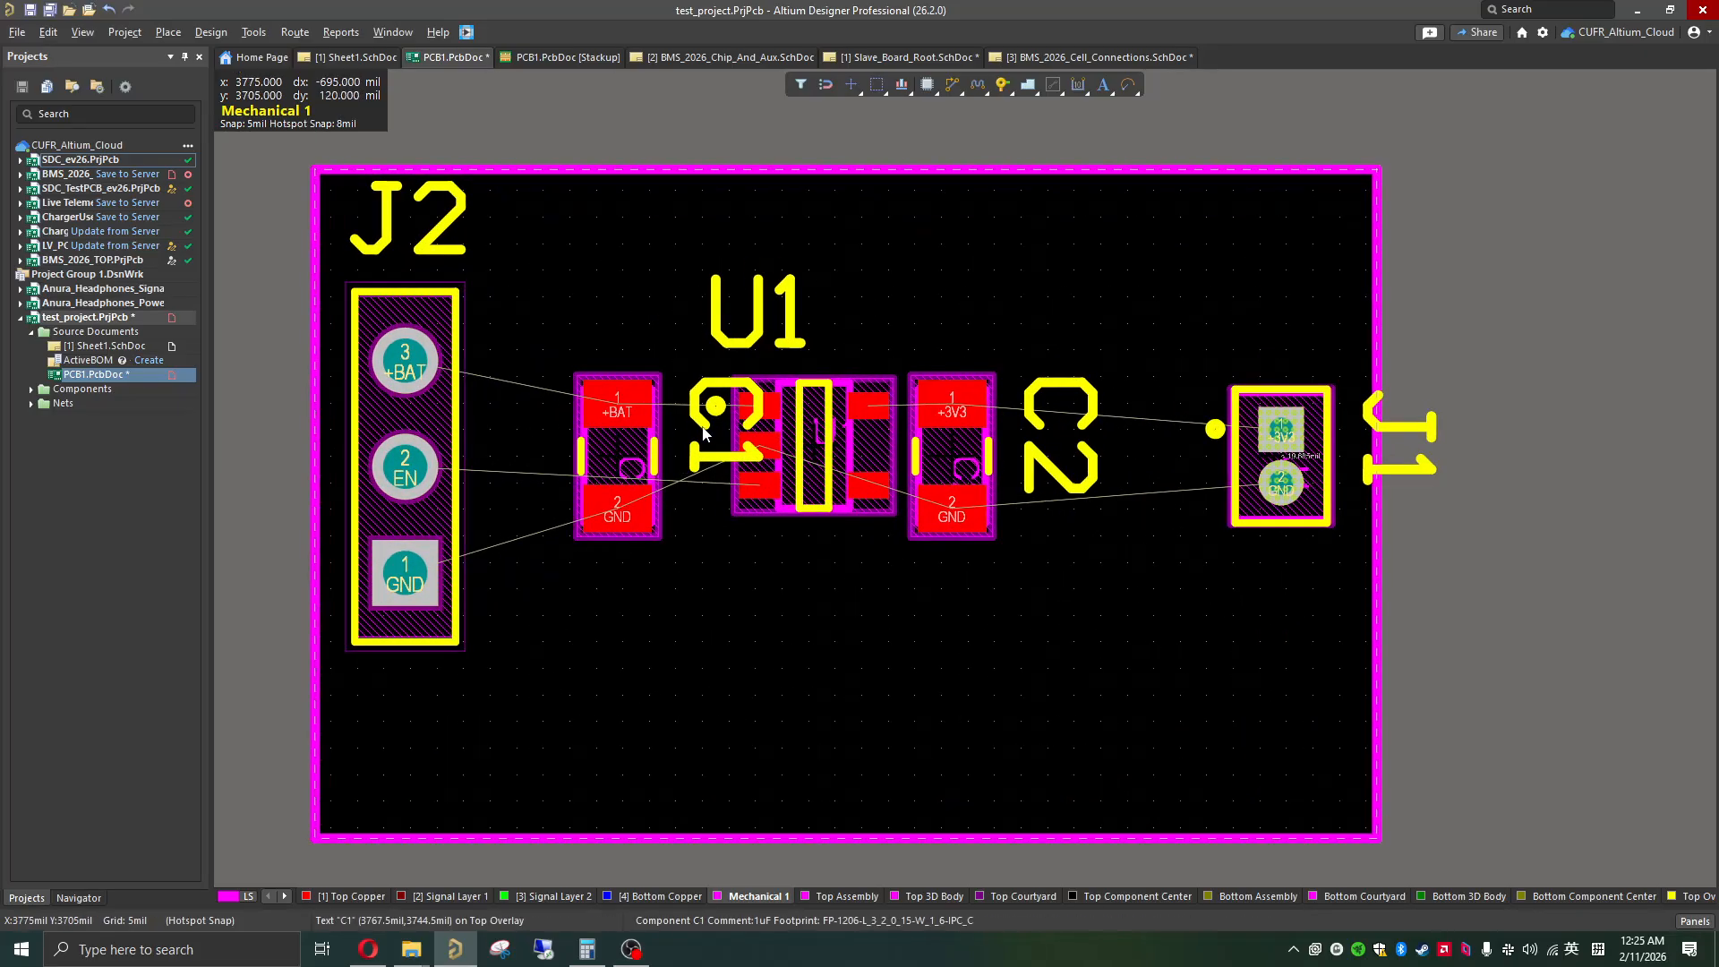
left_click(699, 459)
key("space")
left_click_drag(711, 456, 601, 322)
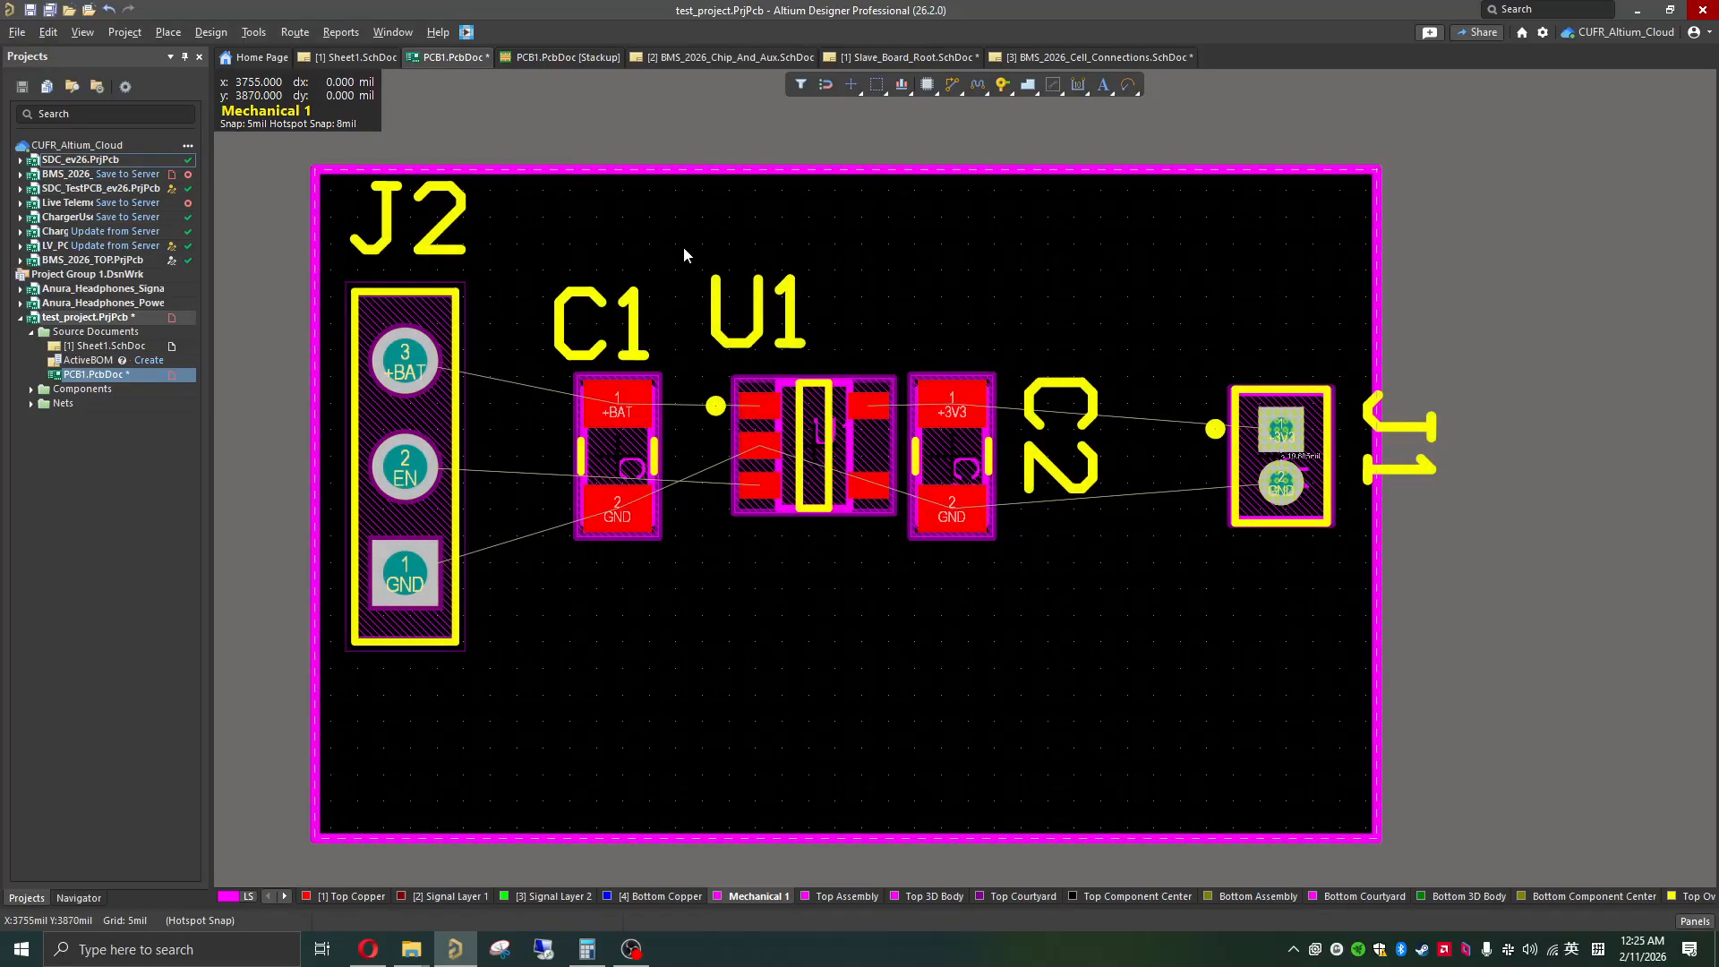
Step: Check the component placement in 3D, and set J1's designator horizontally above J1, inside the board outline
key("3")
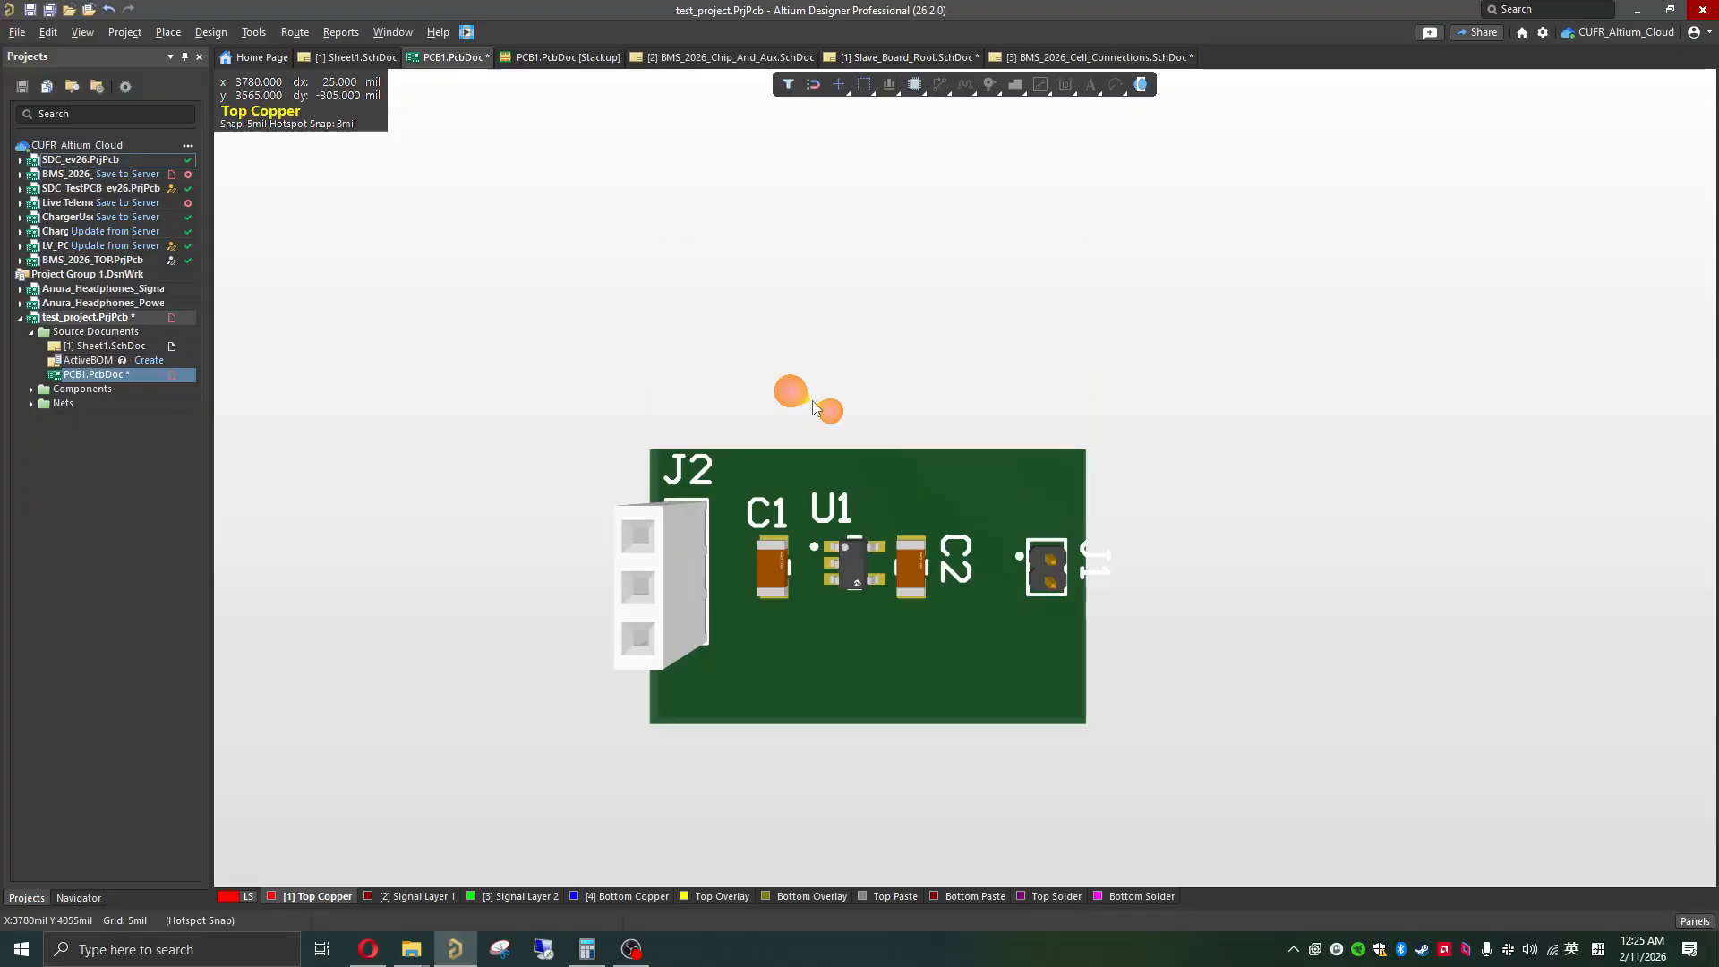
scroll(879, 599, "up", 2, "ctrl")
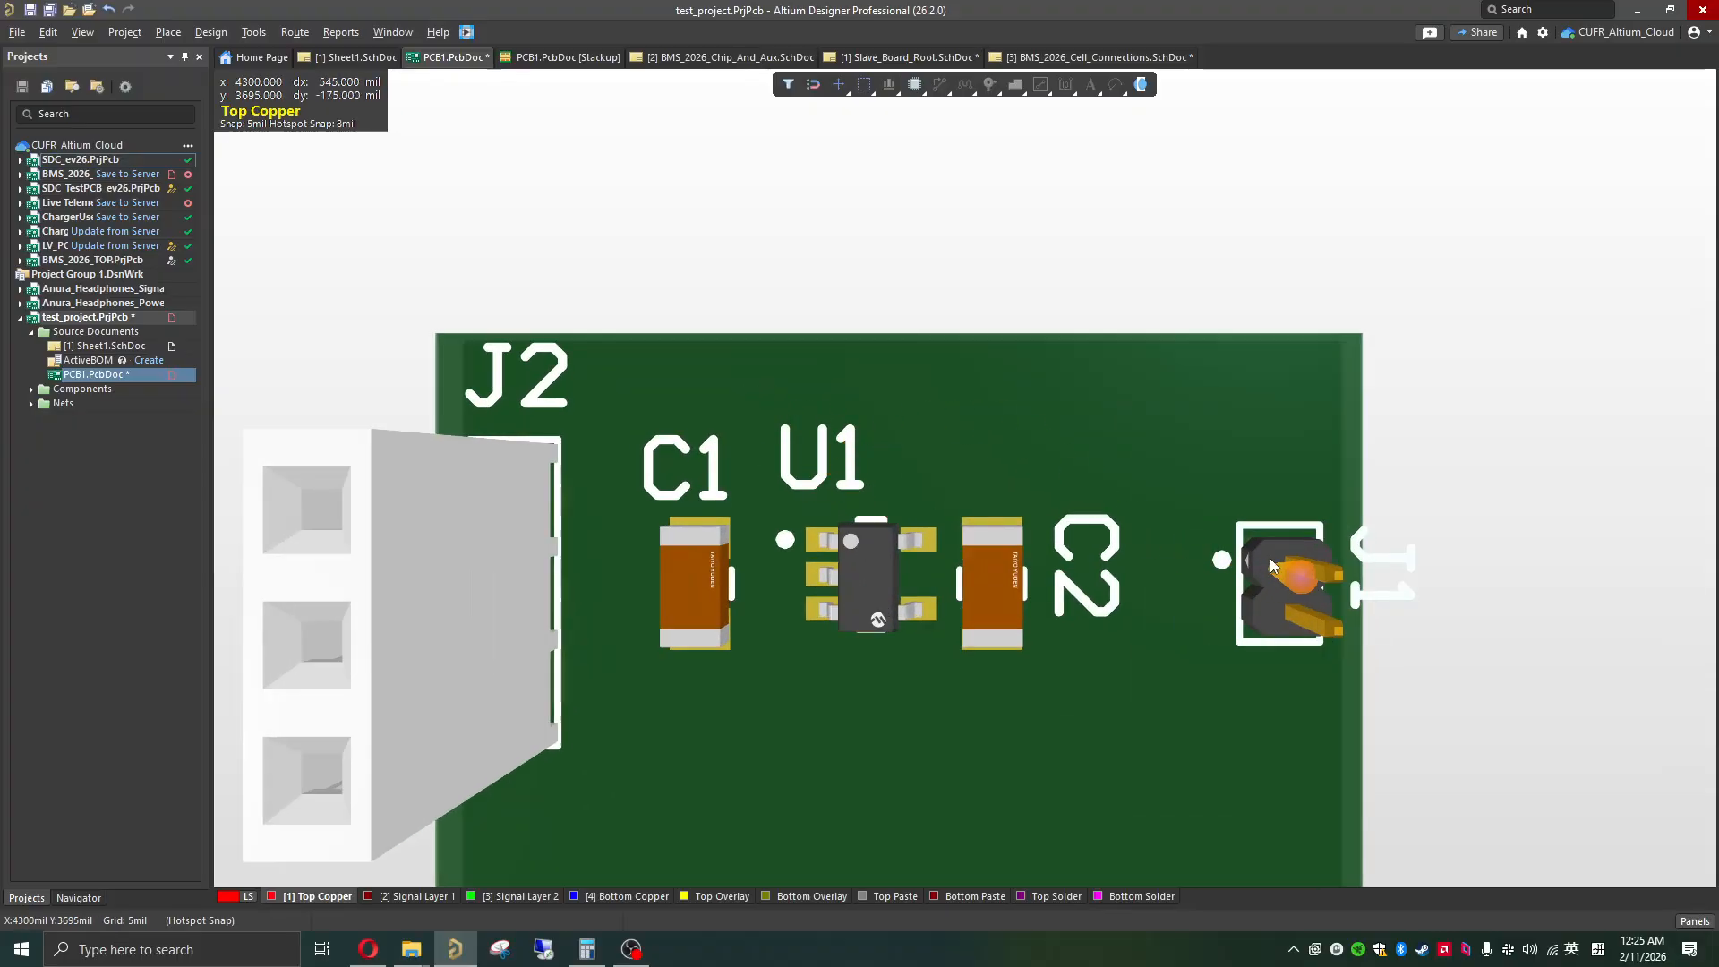
key("2")
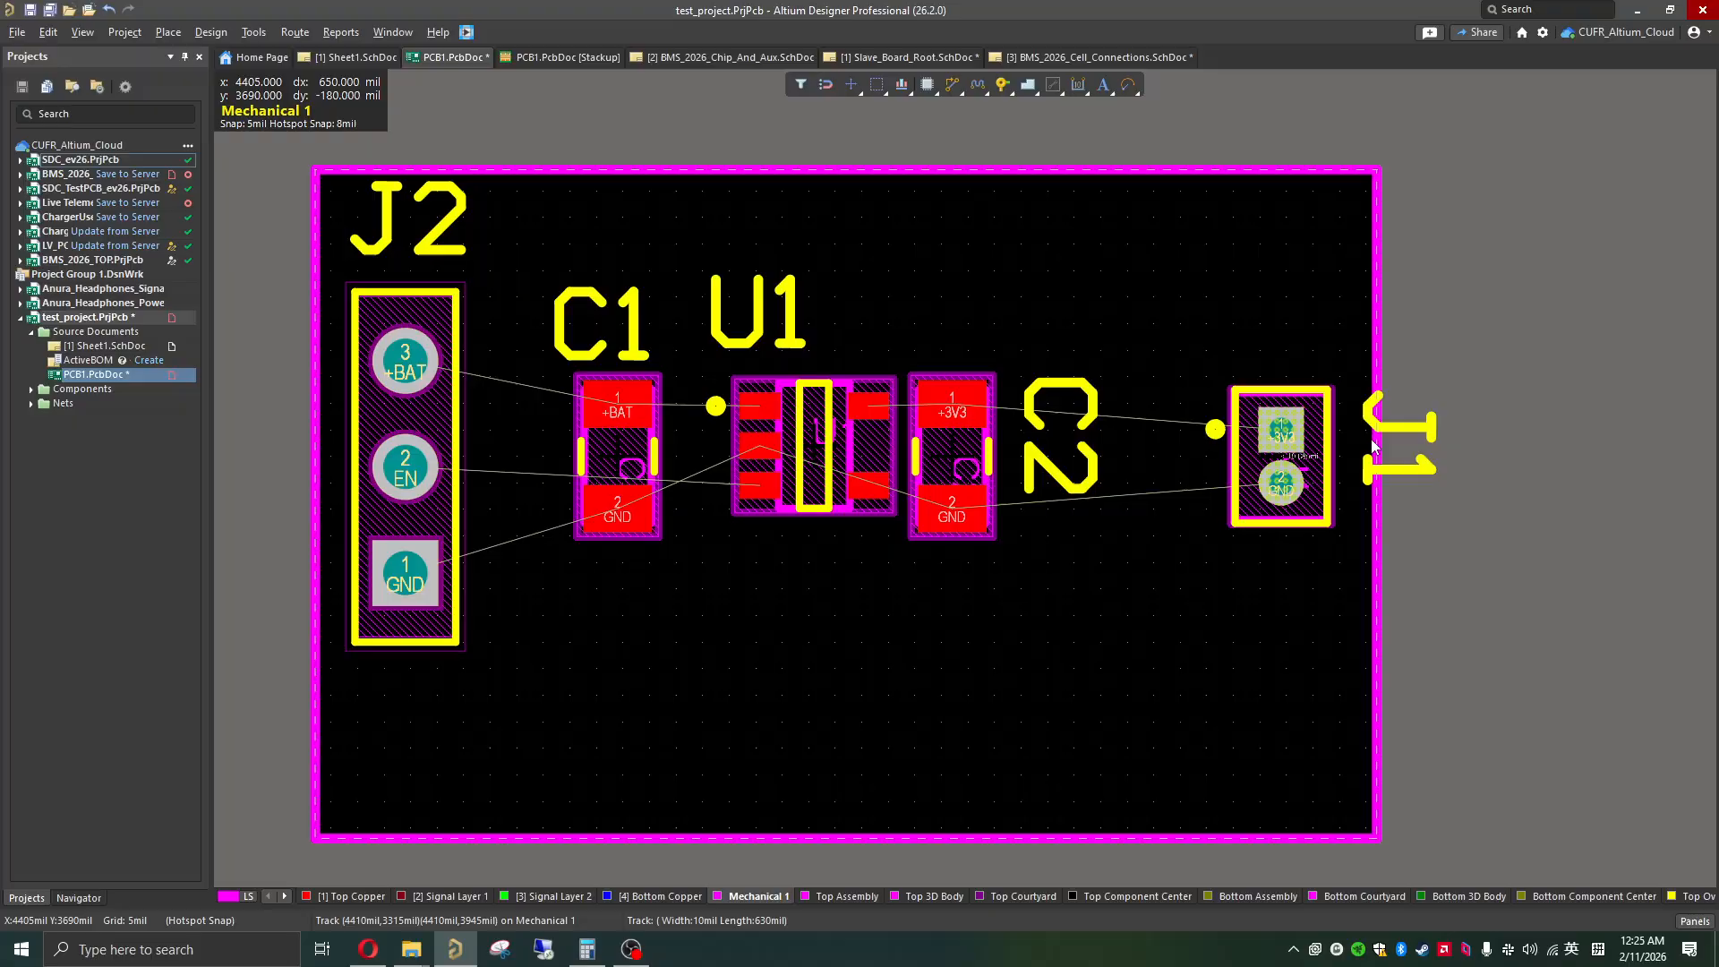
left_click(1411, 486)
left_click_drag(1414, 471, 1275, 332)
key("space")
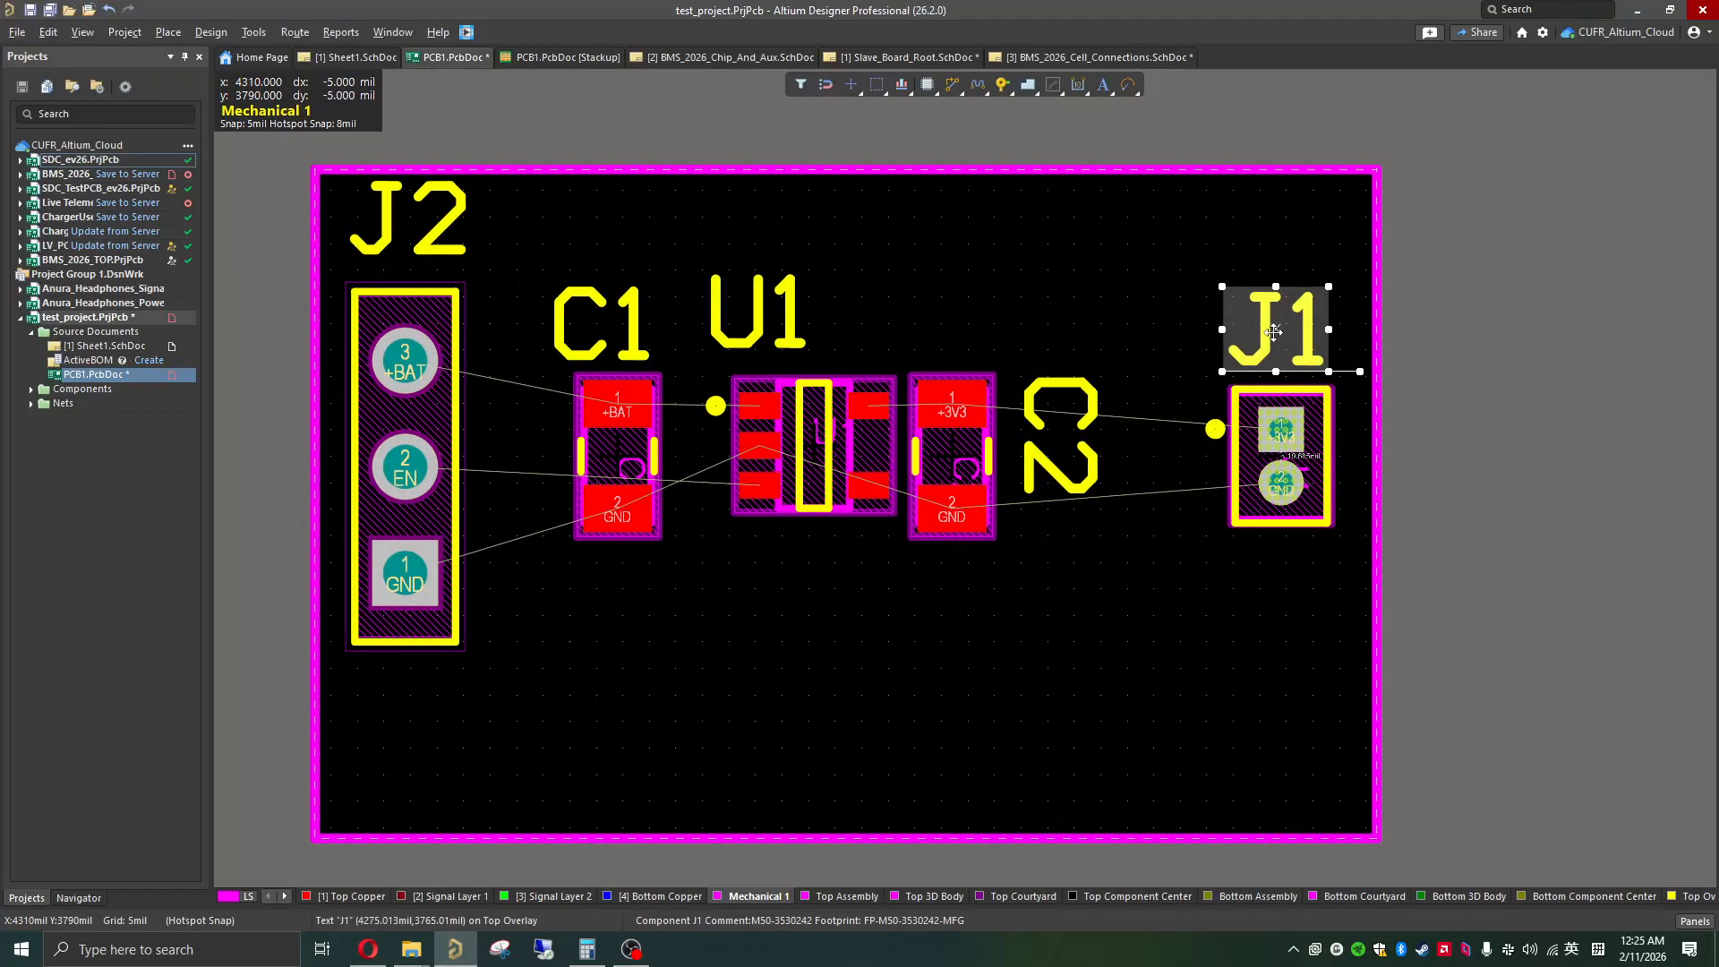
double_click(1269, 325)
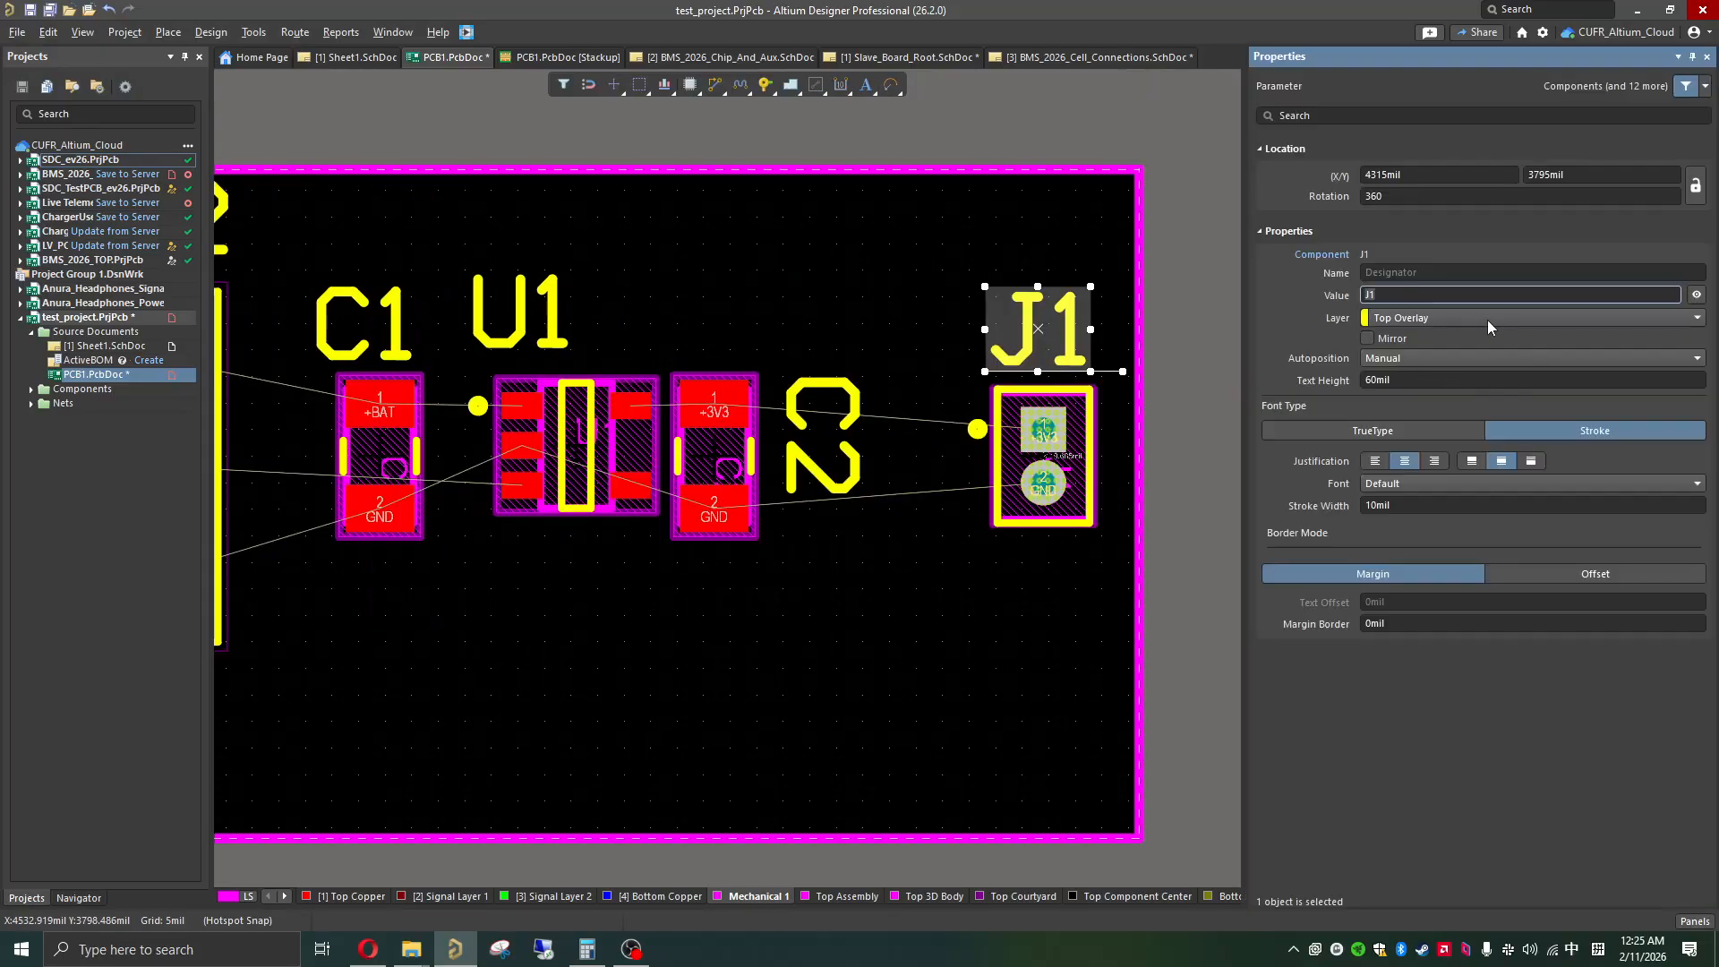
left_click(1708, 57)
Step: Center the U1 and C1 designators above their components
left_click(745, 328)
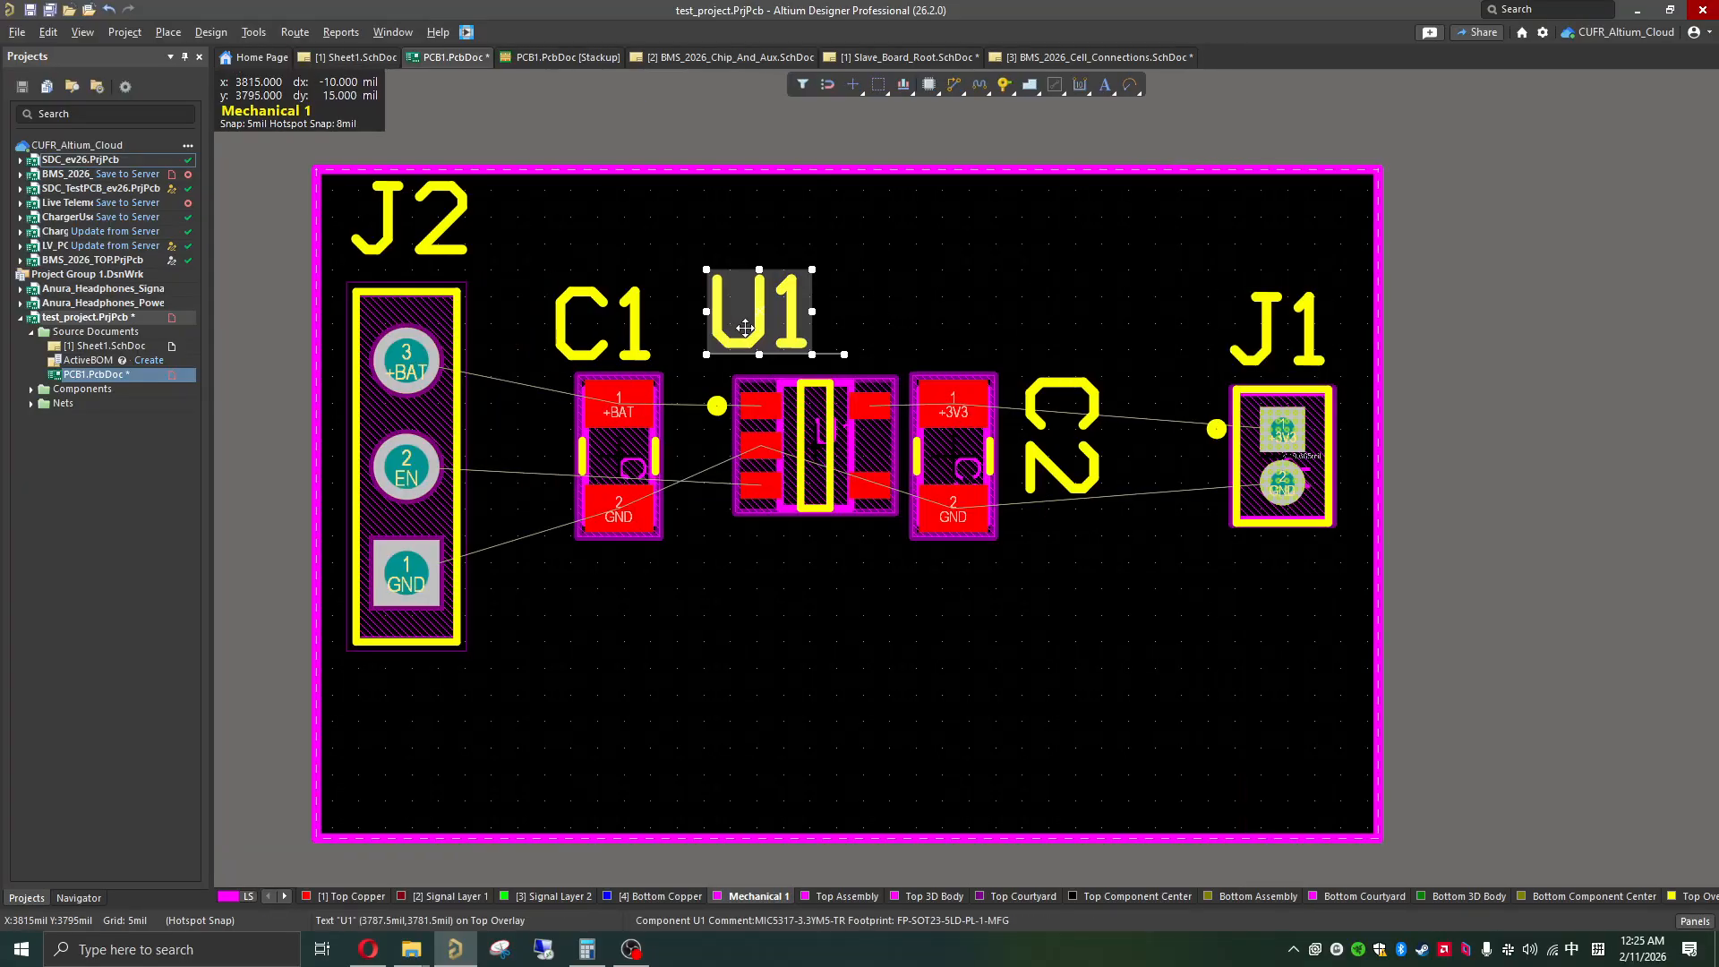
left_click_drag(745, 329, 811, 324)
left_click(583, 323)
left_click_drag(583, 323, 620, 322)
Step: Rotate C2's designator horizontal and place it below C2, and move J2's designator below J2
left_click(1063, 442)
key("space")
left_click_drag(1063, 442, 952, 585)
left_click(472, 254)
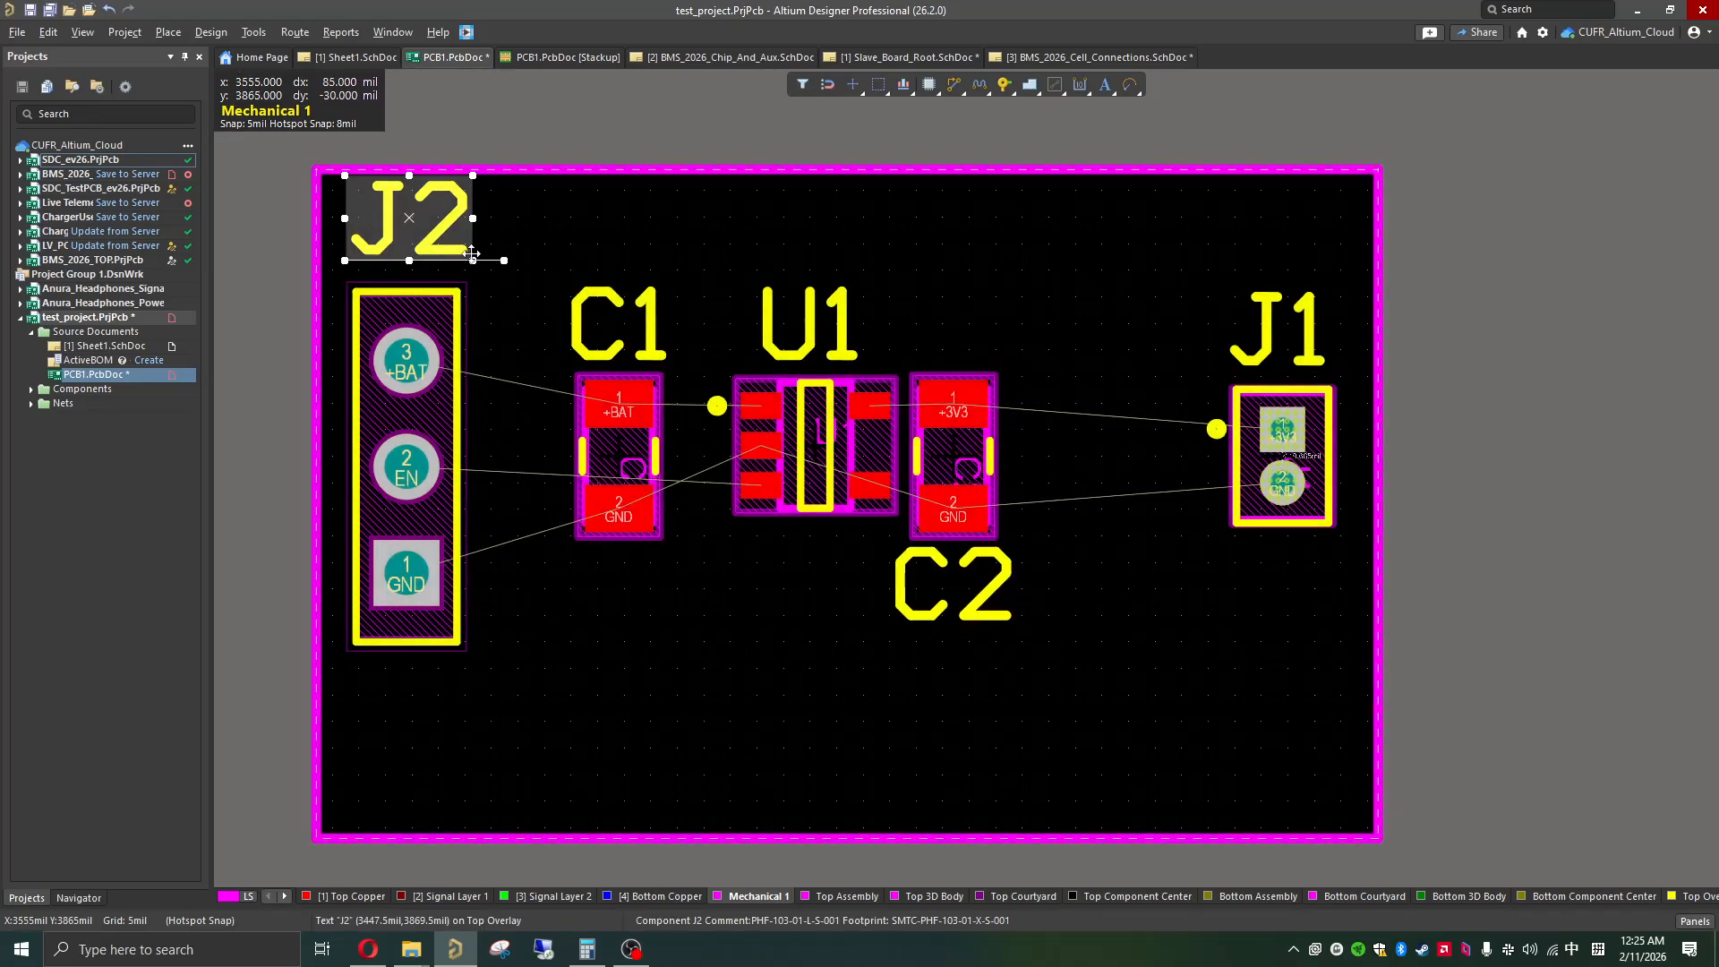
left_click_drag(472, 254, 469, 742)
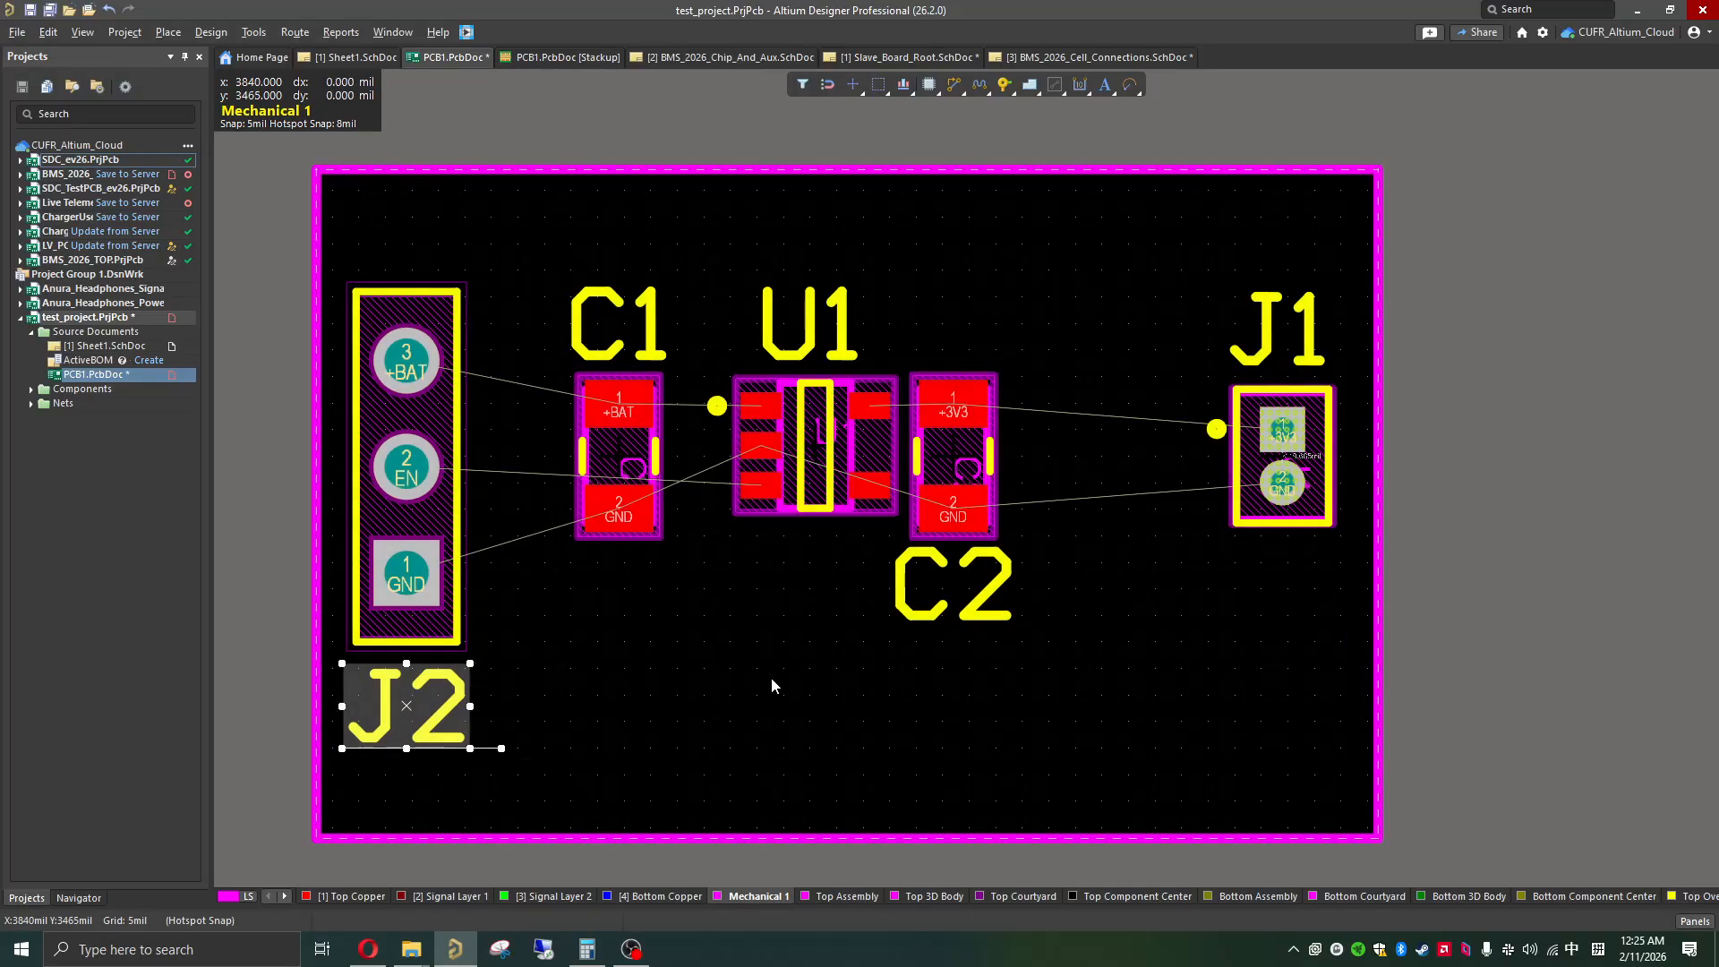
left_click(772, 679)
Step: Shift C1, U1 and C2 together toward the middle of the board, and move C1 closer to U1
scroll(1039, 530, "up", 4, "shift")
scroll(1039, 529, "down", 2, "shift")
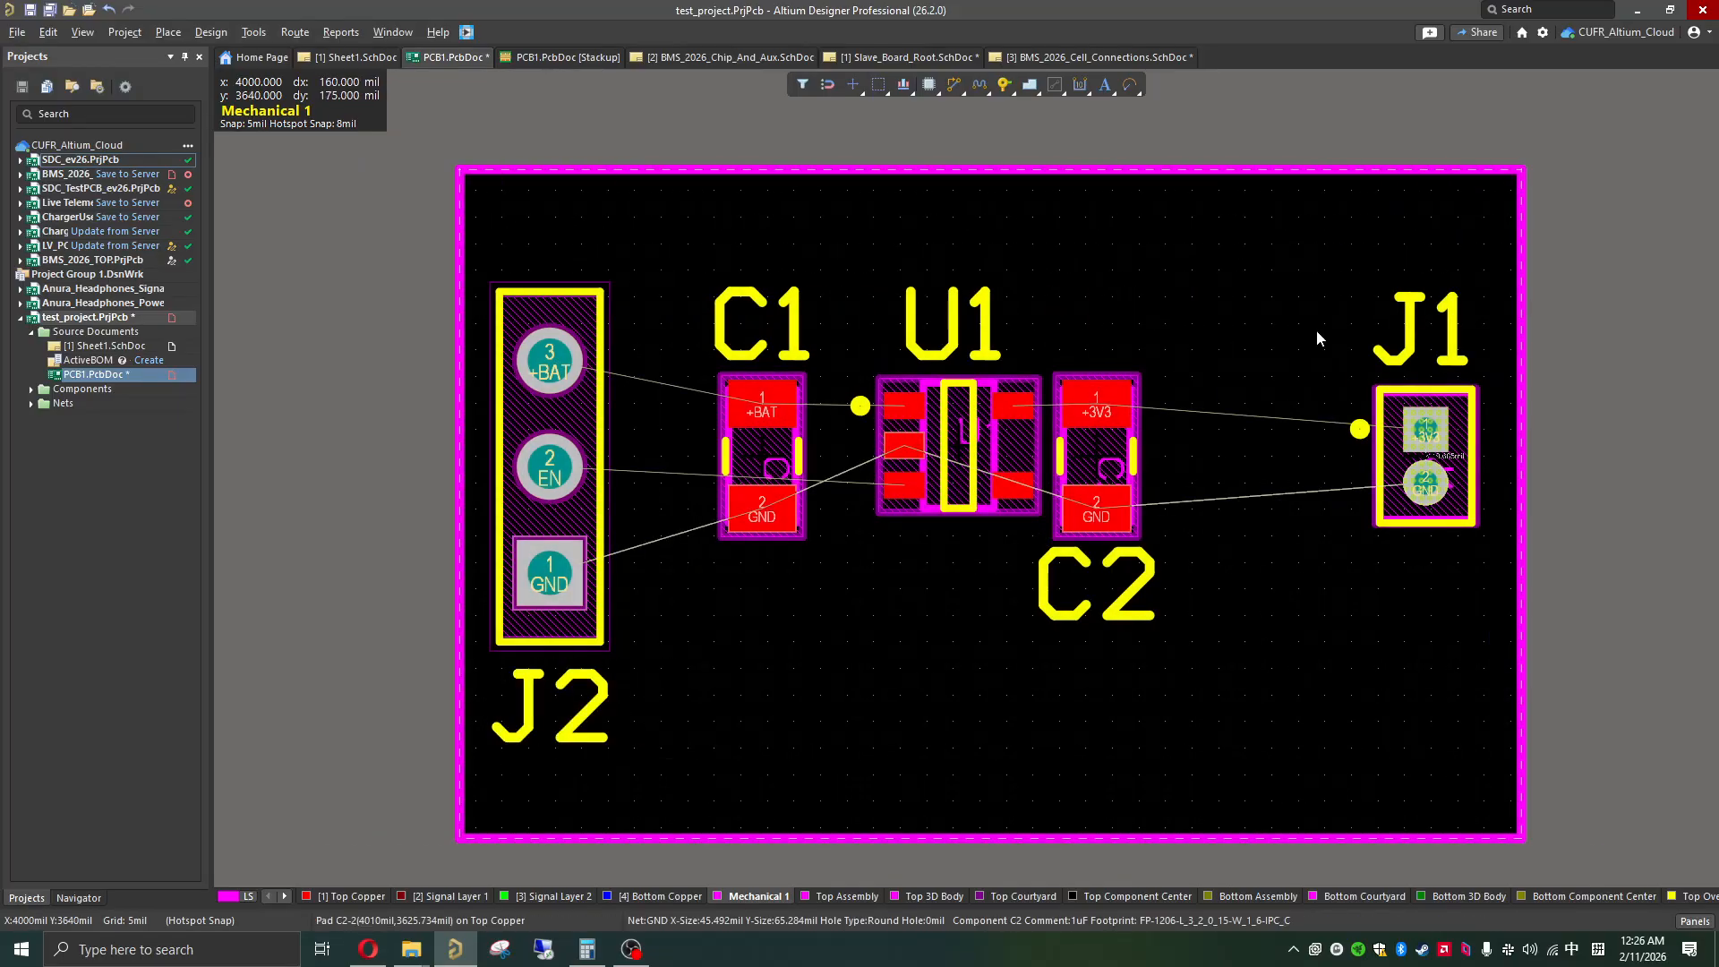
left_click_drag(1220, 279, 690, 633)
left_click_drag(941, 455, 1005, 455)
left_click_drag(840, 454, 864, 460)
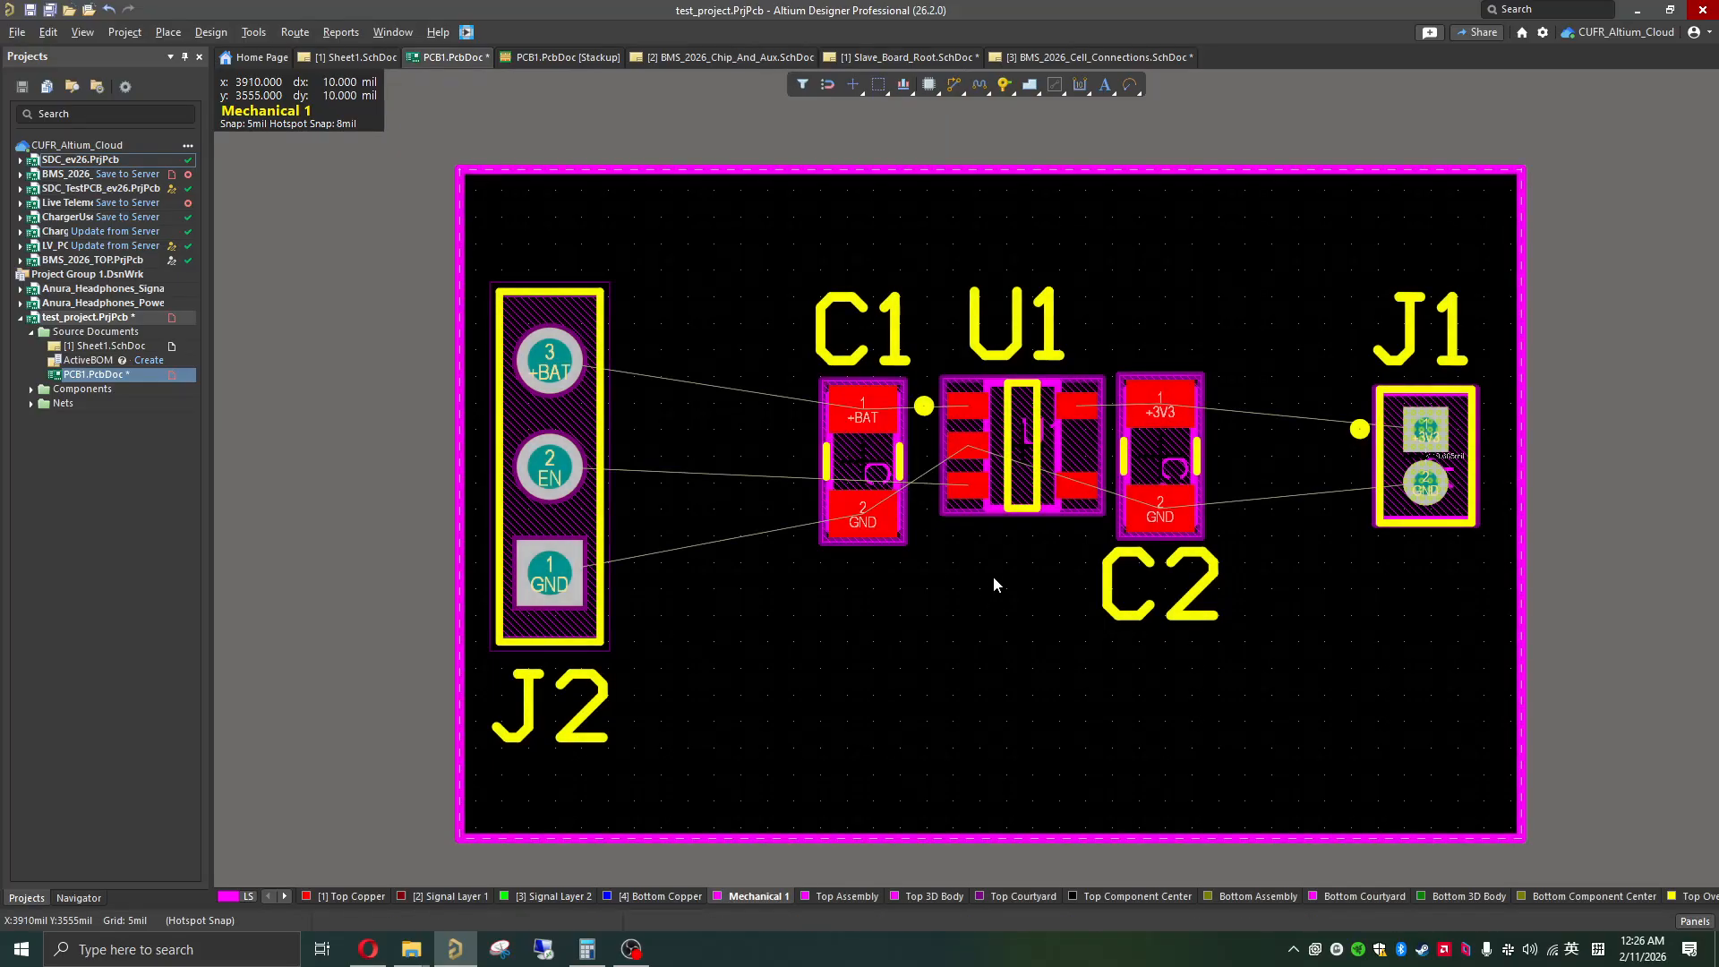
scroll(992, 569, "down", 2, "ctrl")
scroll(992, 569, "right", 3)
scroll(614, 447, "up", 2)
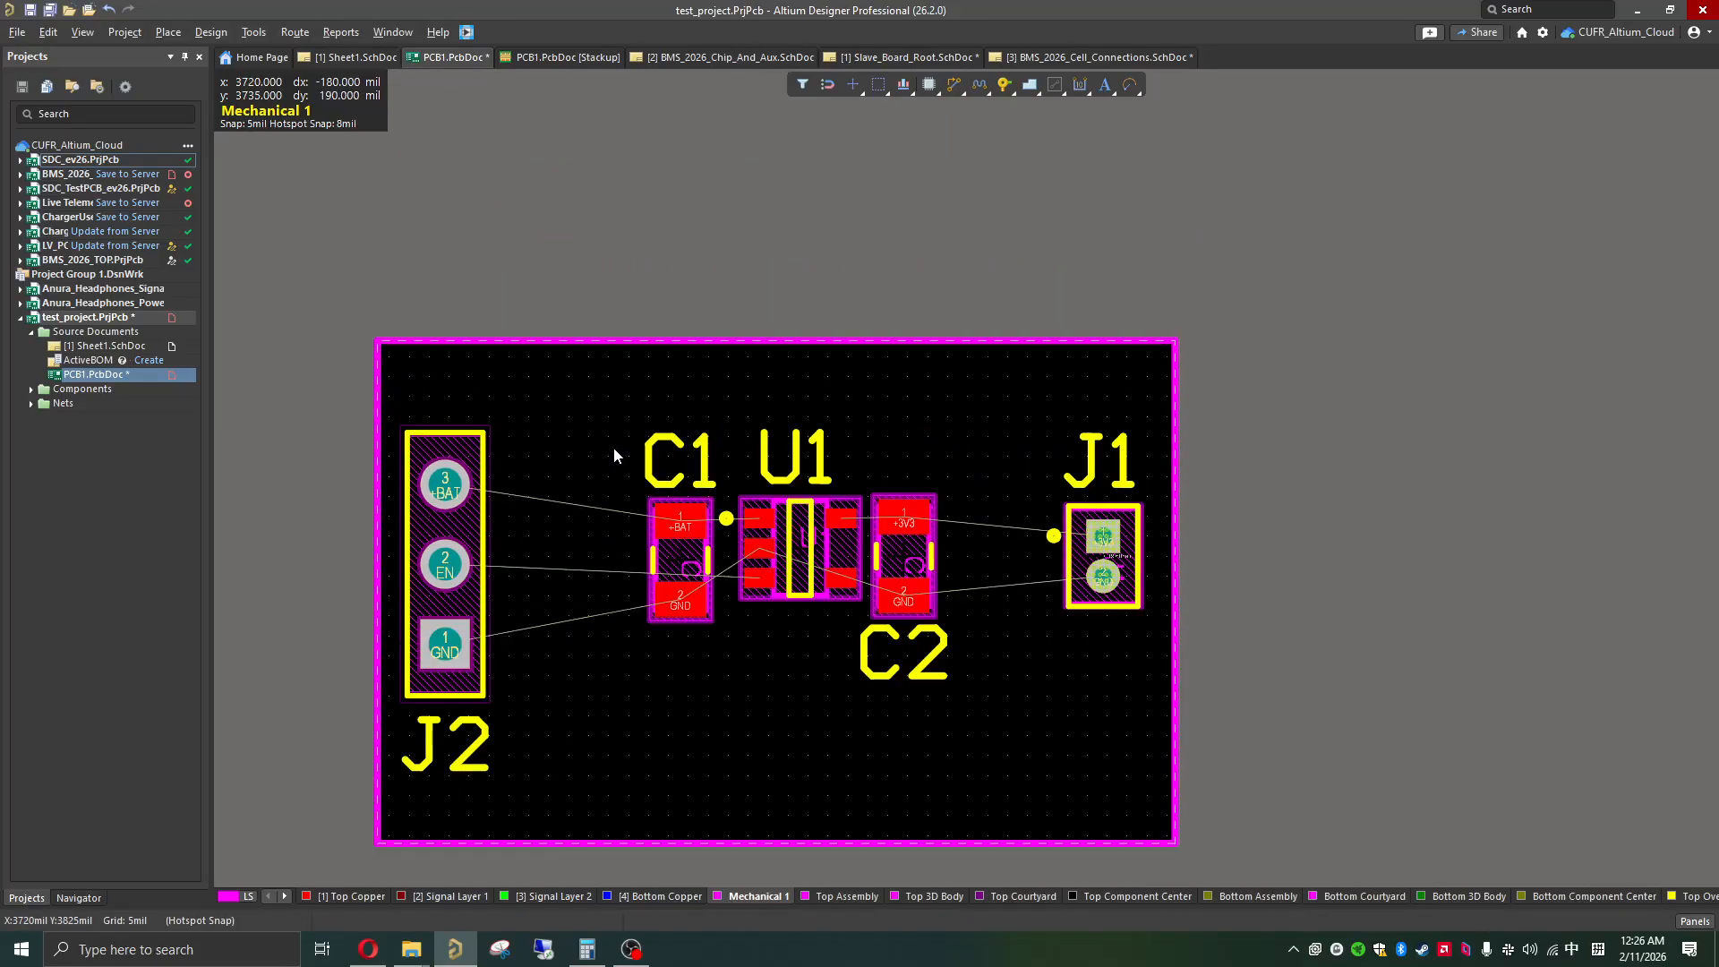
scroll(621, 493, "down", 2)
scroll(913, 371, "down", 1)
scroll(913, 370, "up", 1)
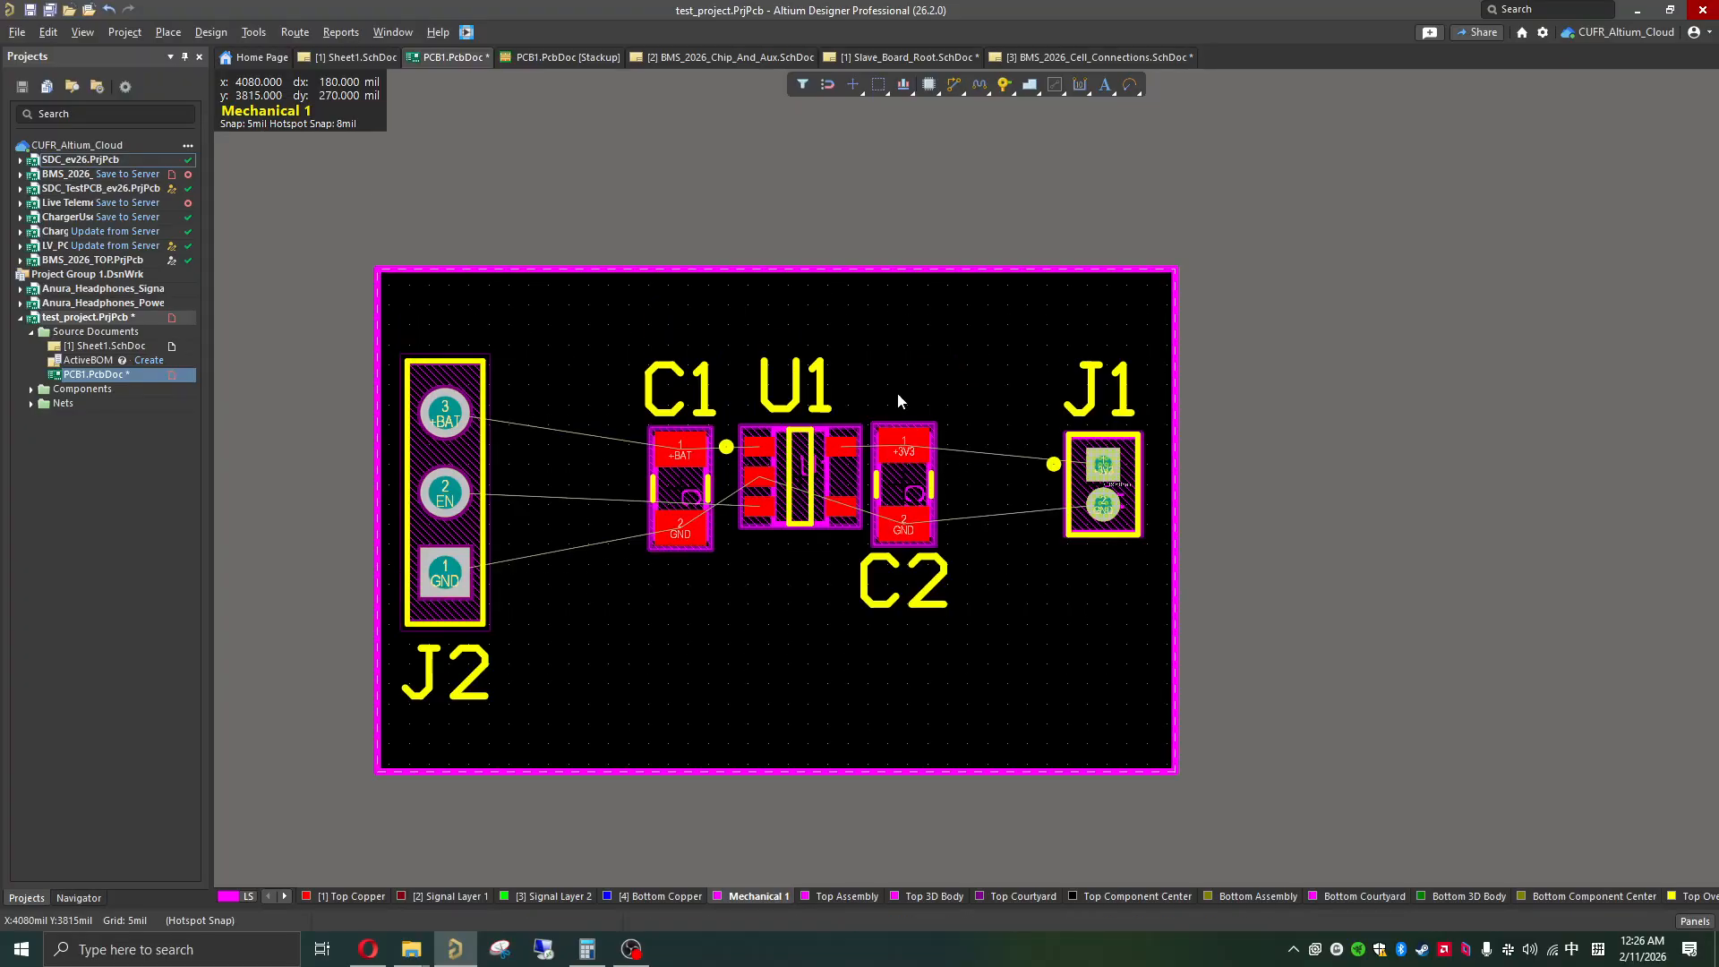
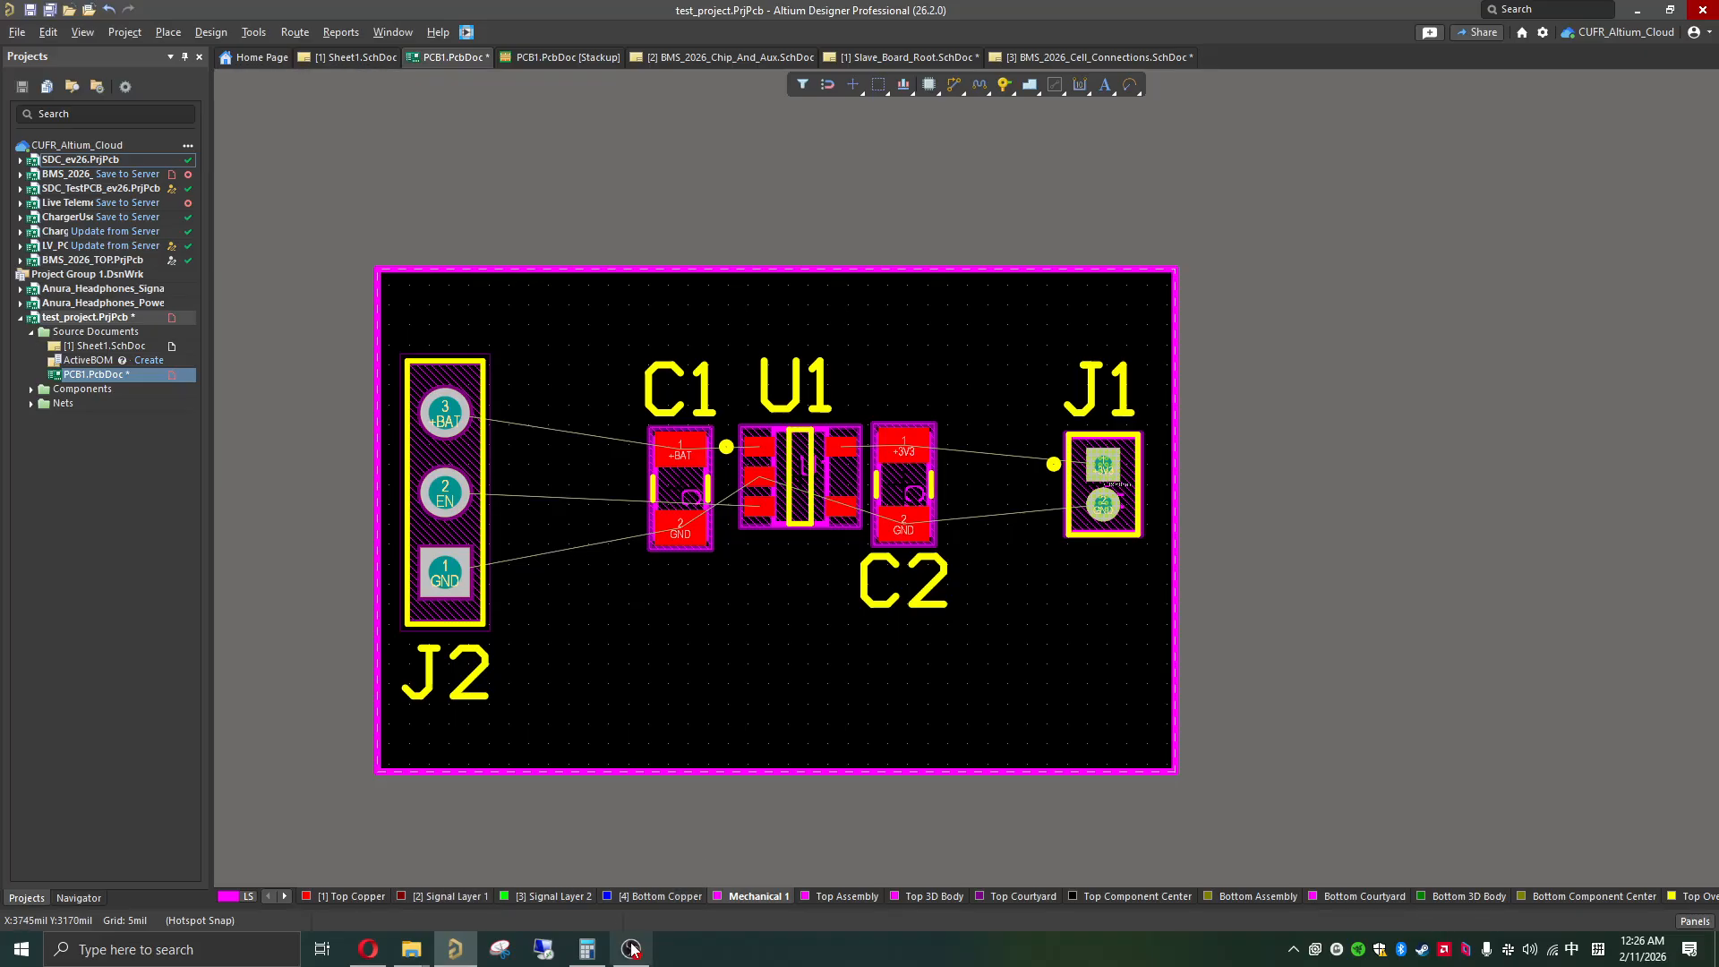
Step: Start a polygon pour on Bottom Copper and outline its left side around J2 with chamfered corners, inside the board edge
left_click(639, 896)
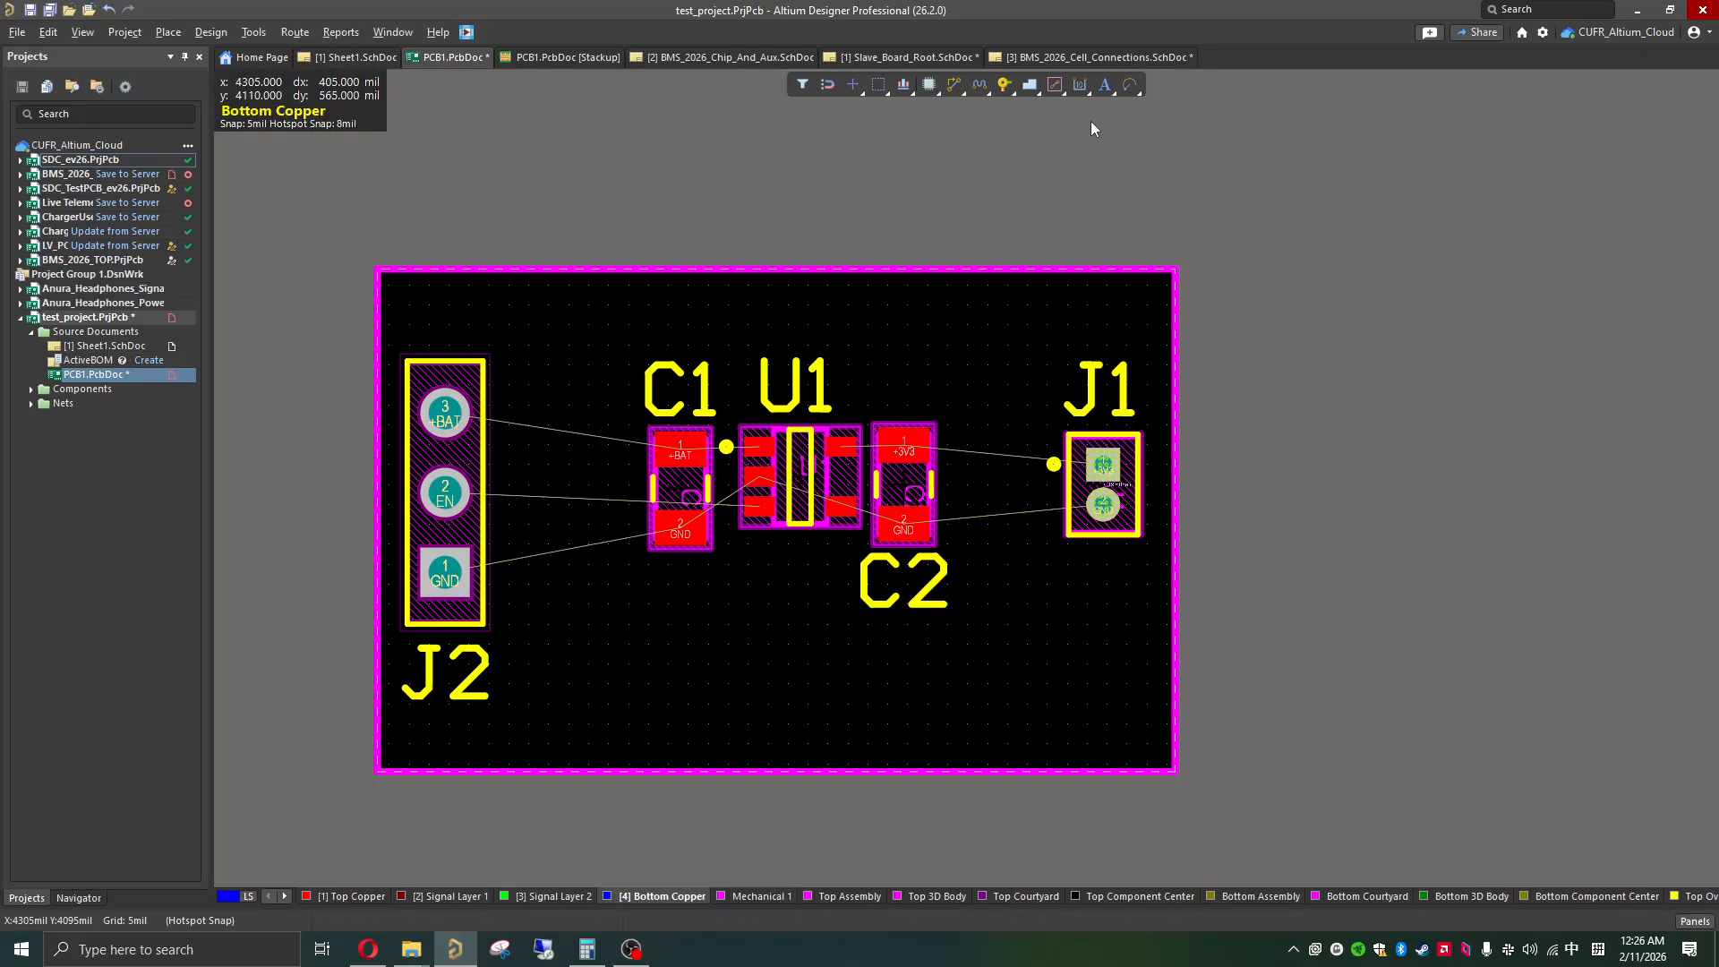
left_click(1029, 89)
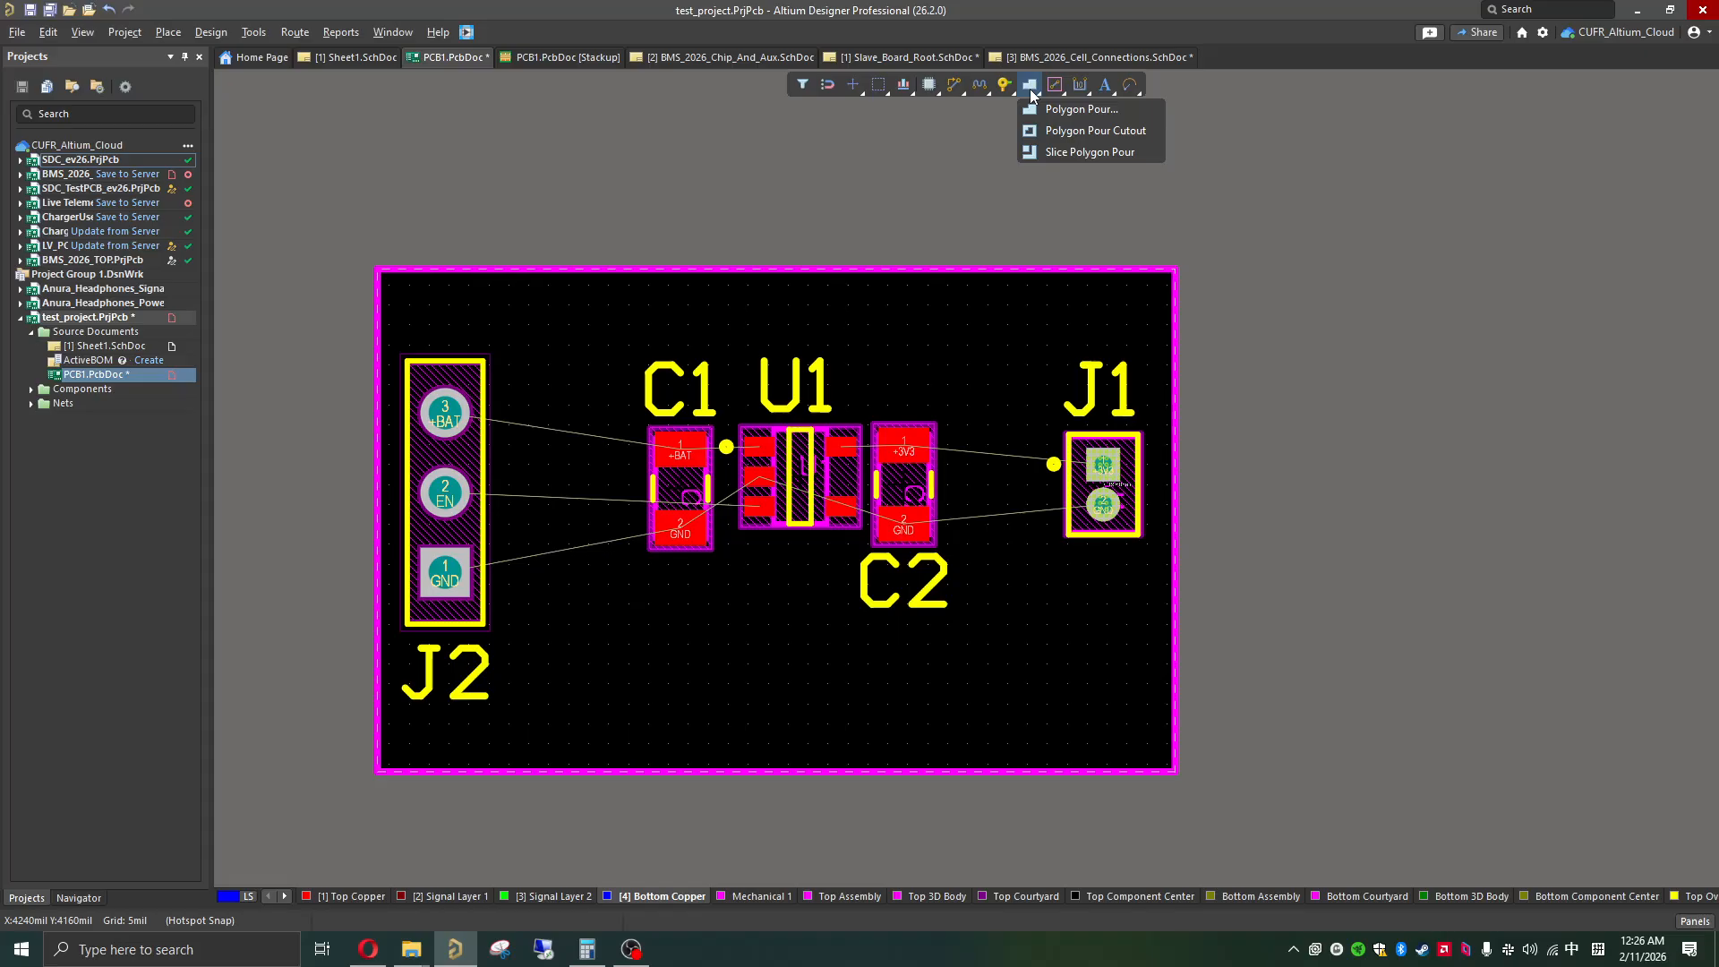
left_click(1079, 111)
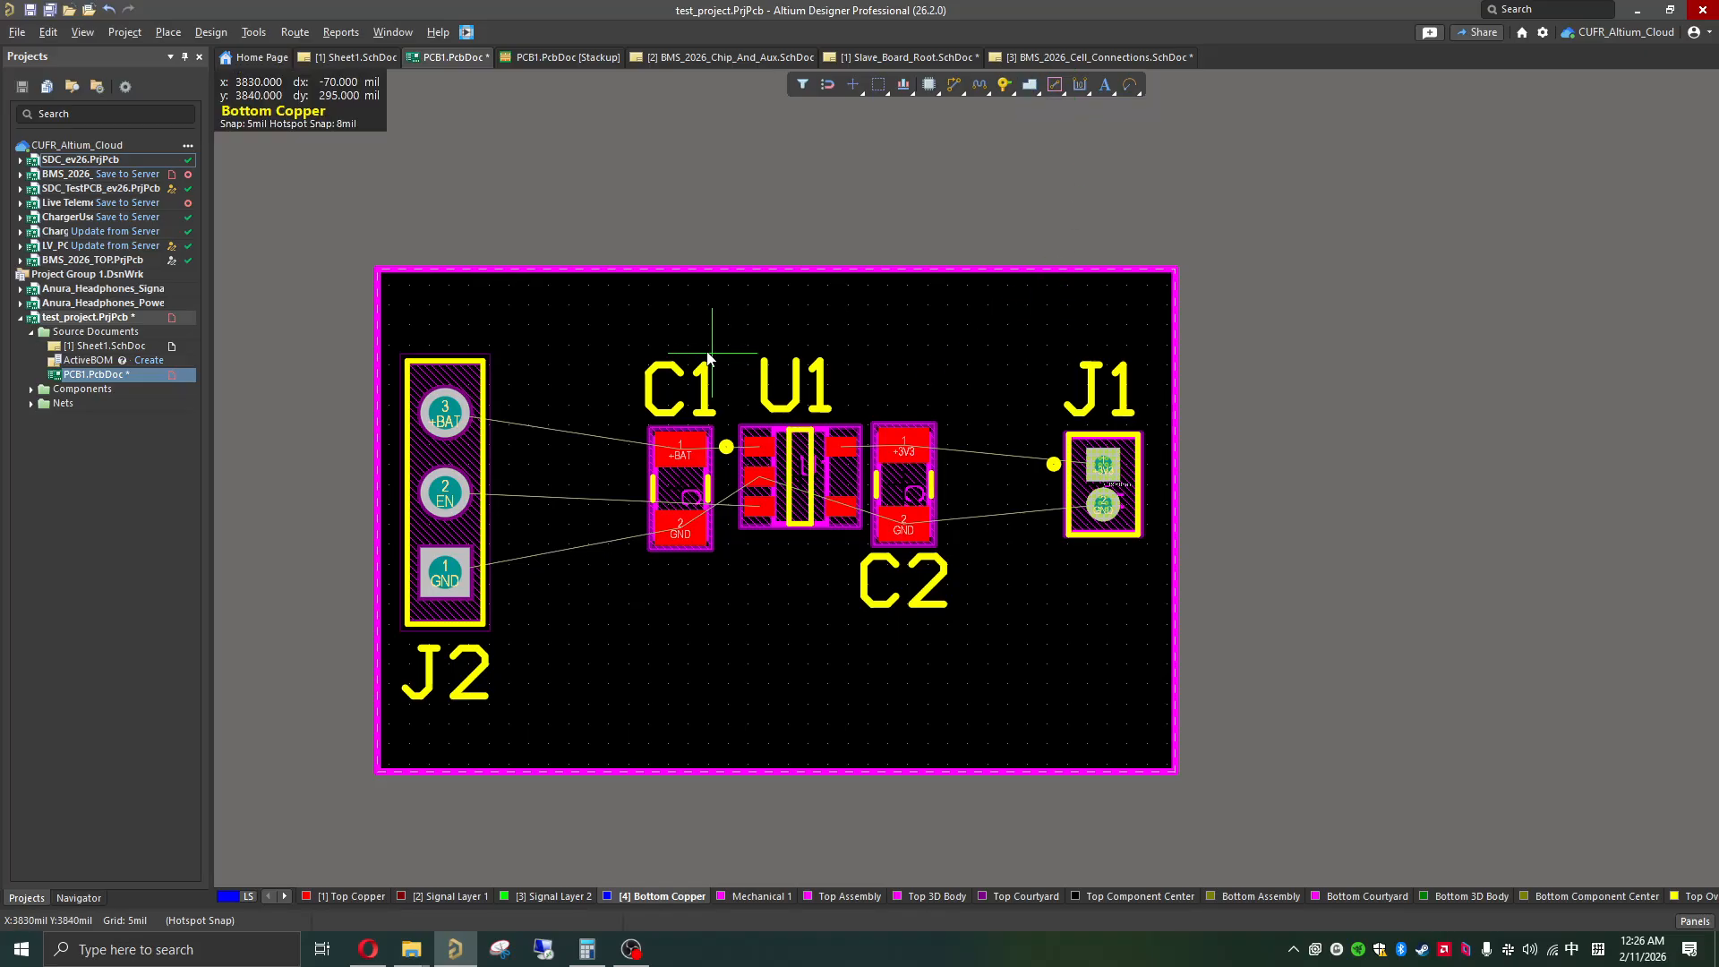
left_click(529, 286)
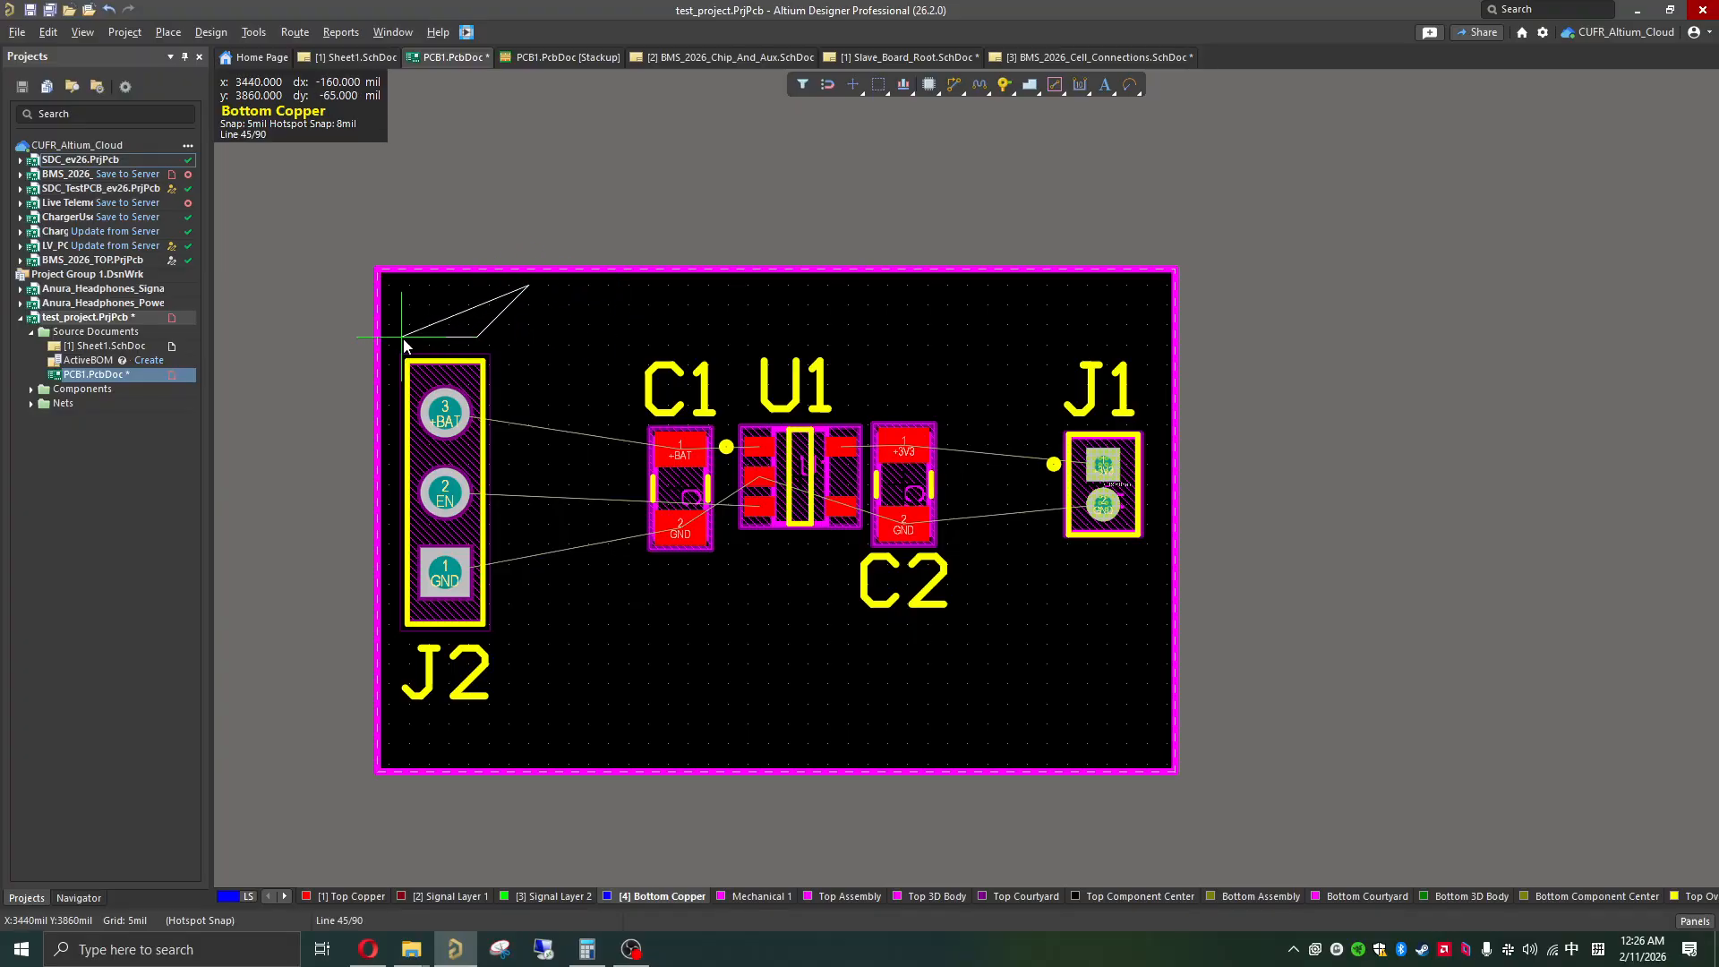
left_click(403, 339)
key("space")
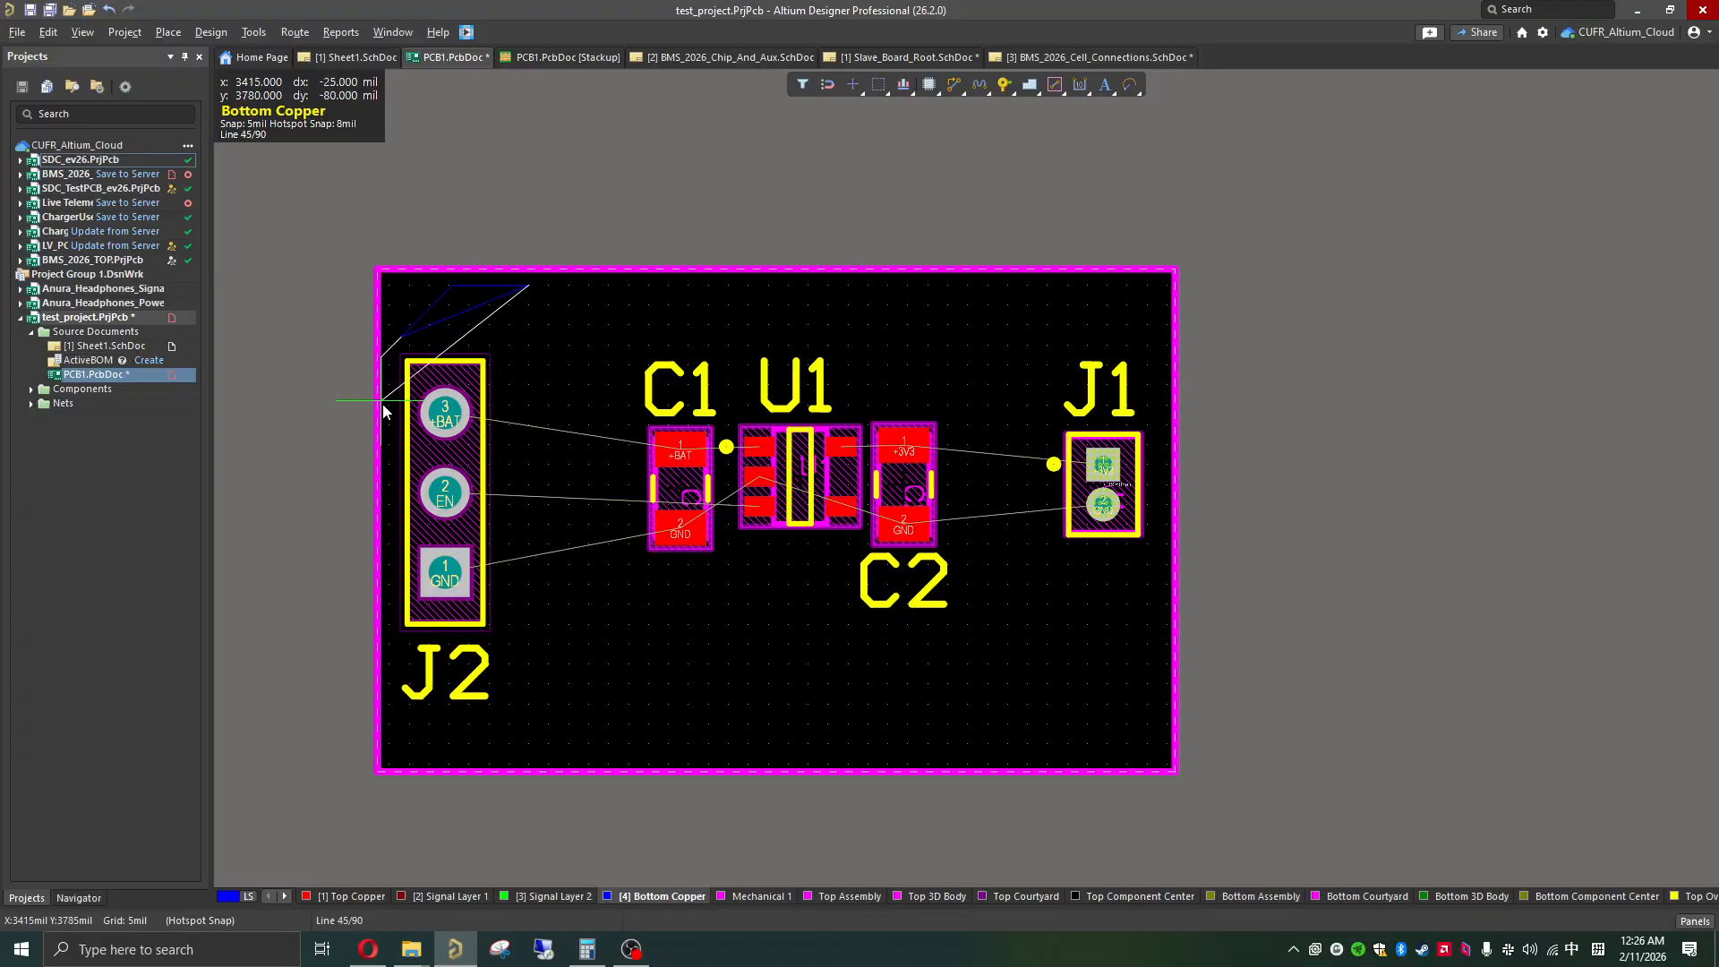
left_click(393, 651)
key("space")
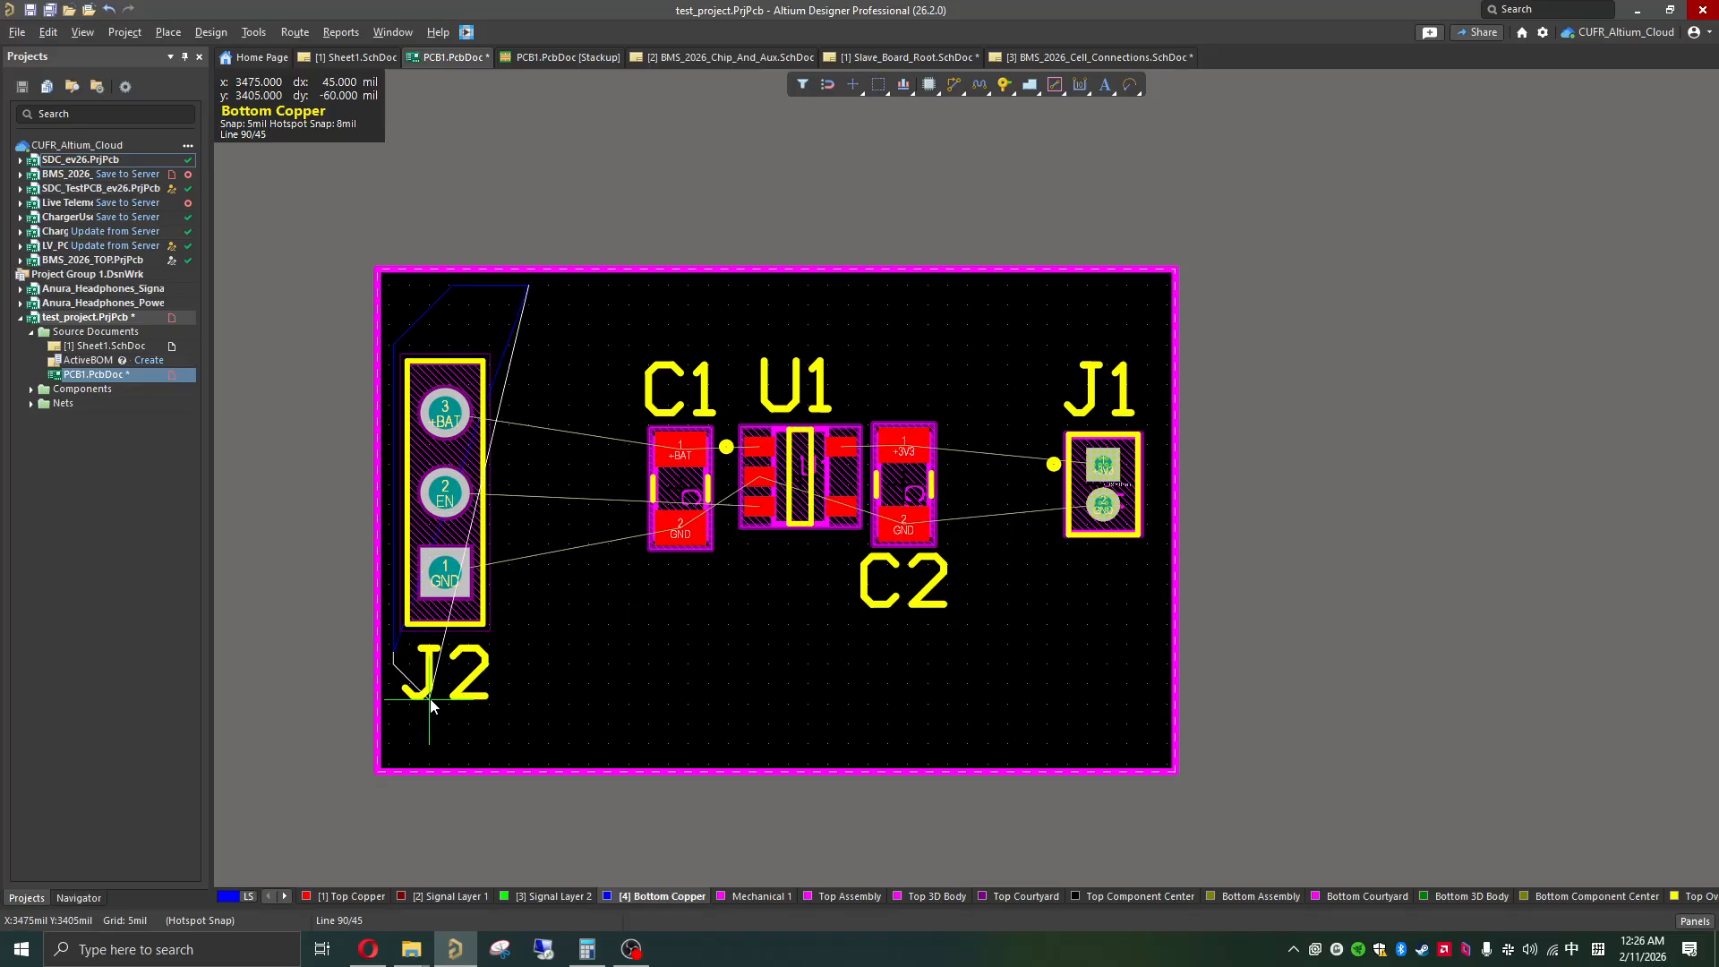
left_click(427, 700)
key("space")
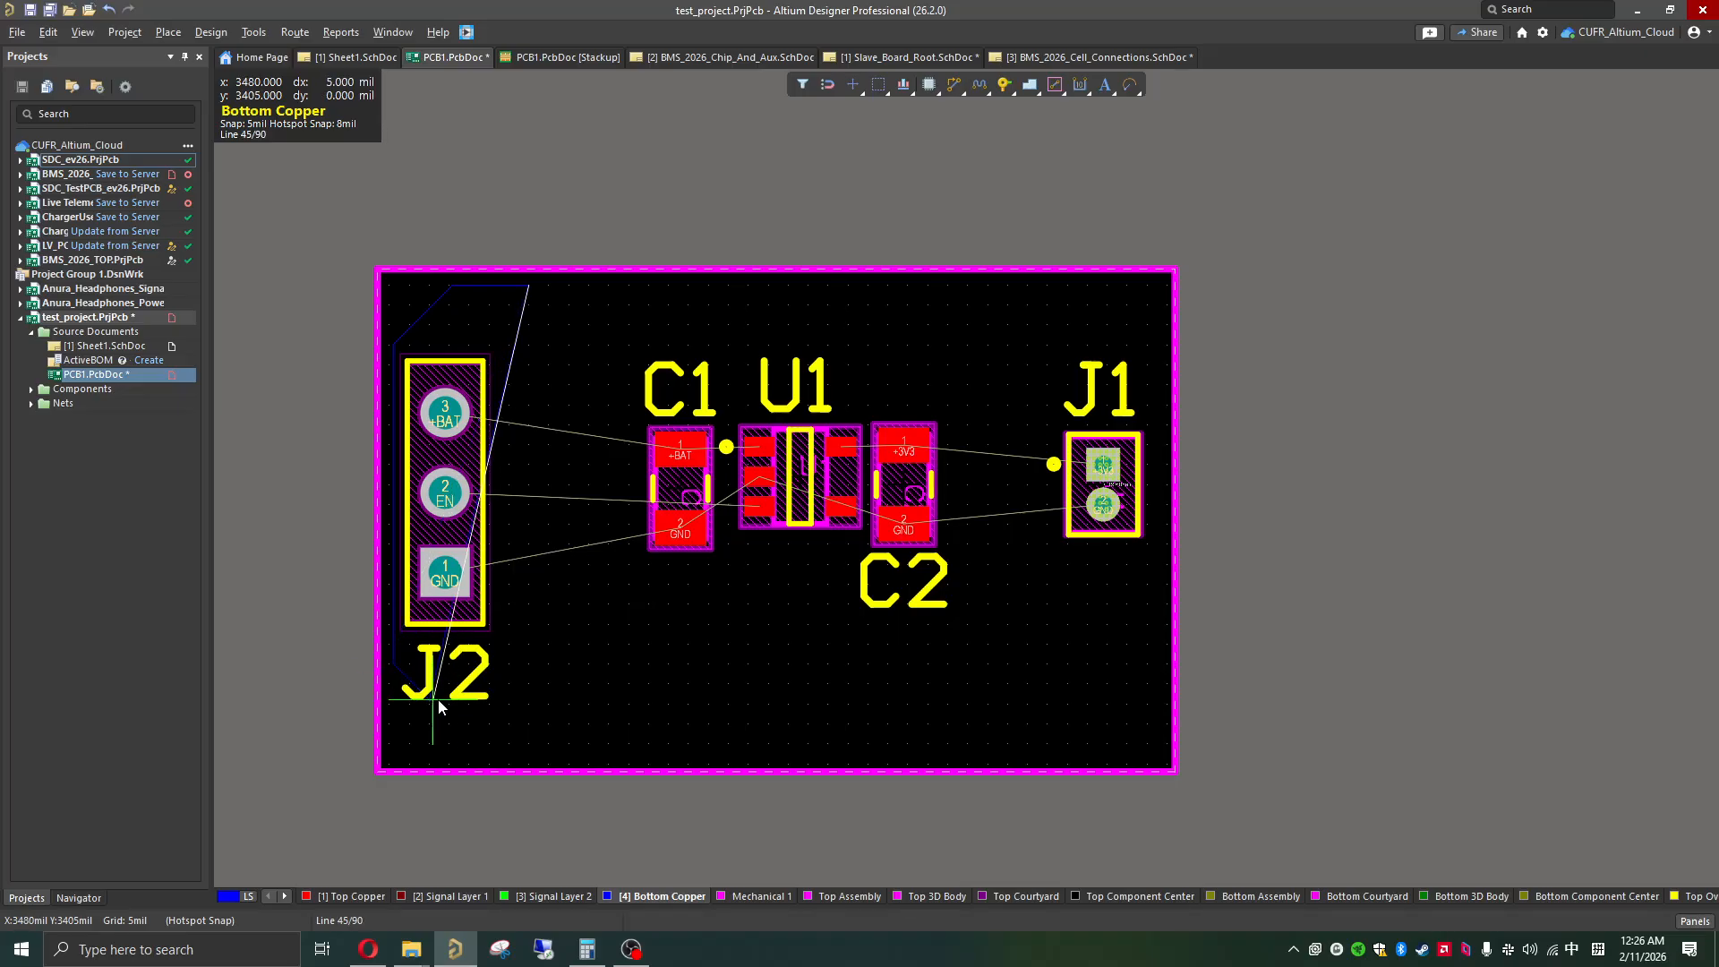
Step: Continue the pour outline along the bottom, right and top with chamfered corners, closing it around all components at about 965 by 520 mil
left_click(1117, 698)
key("space")
left_click(1163, 661)
key("space")
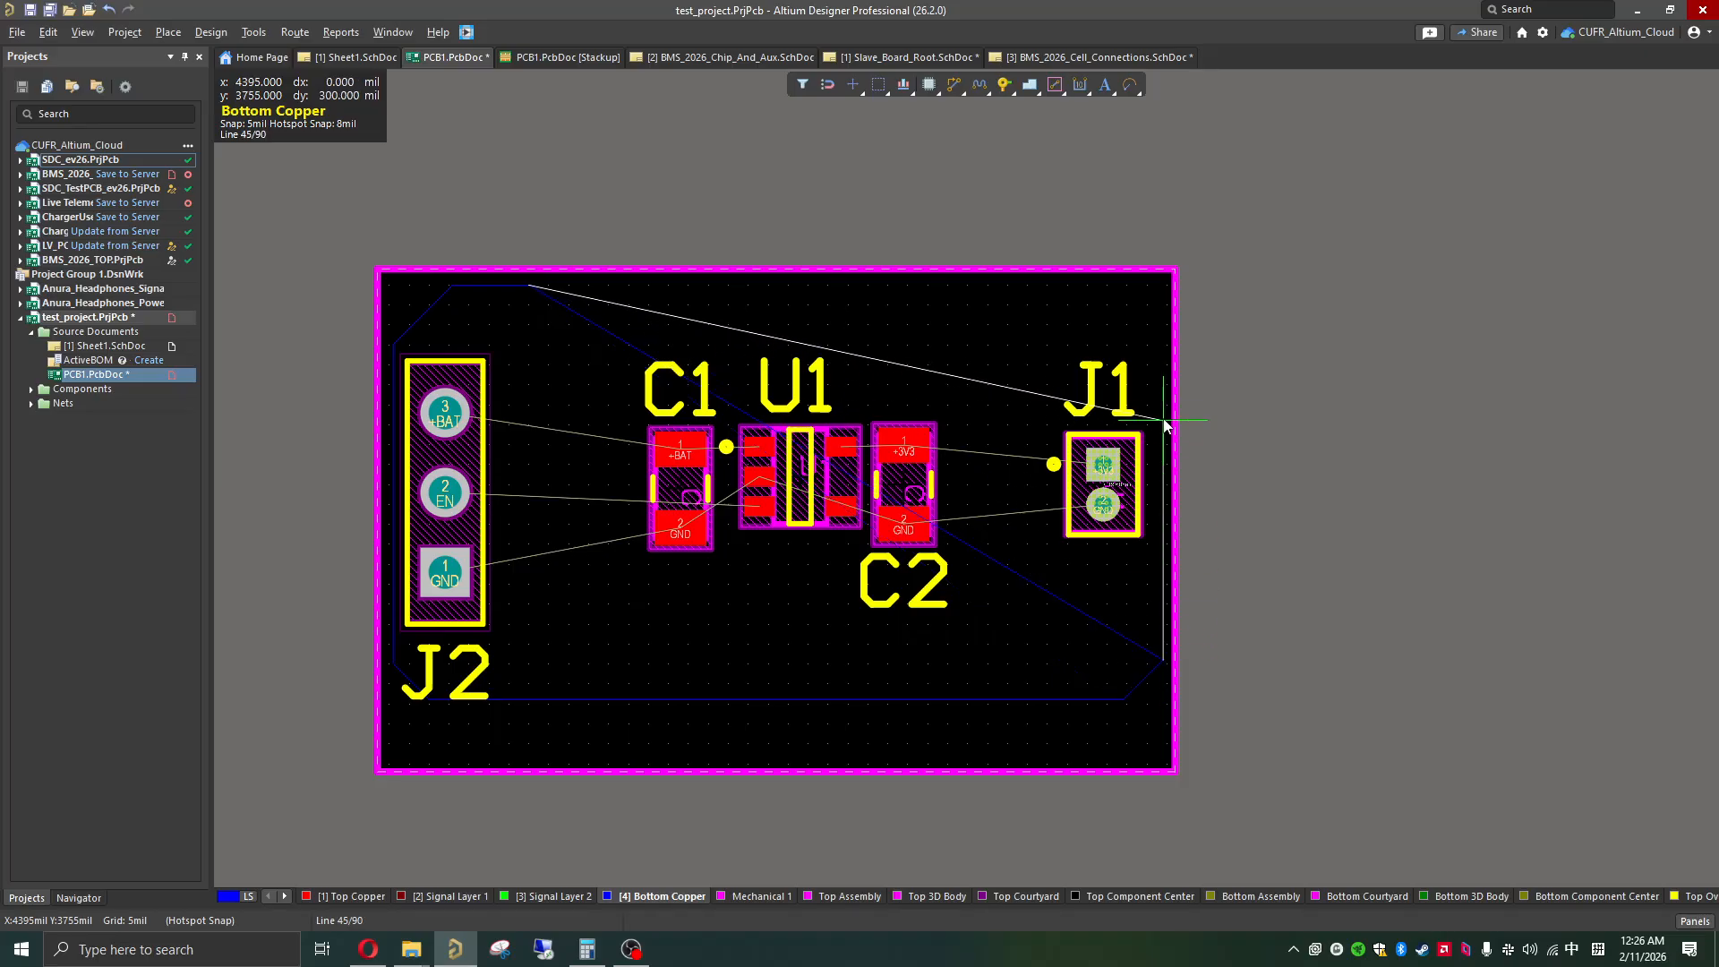
left_click(1164, 332)
key("space")
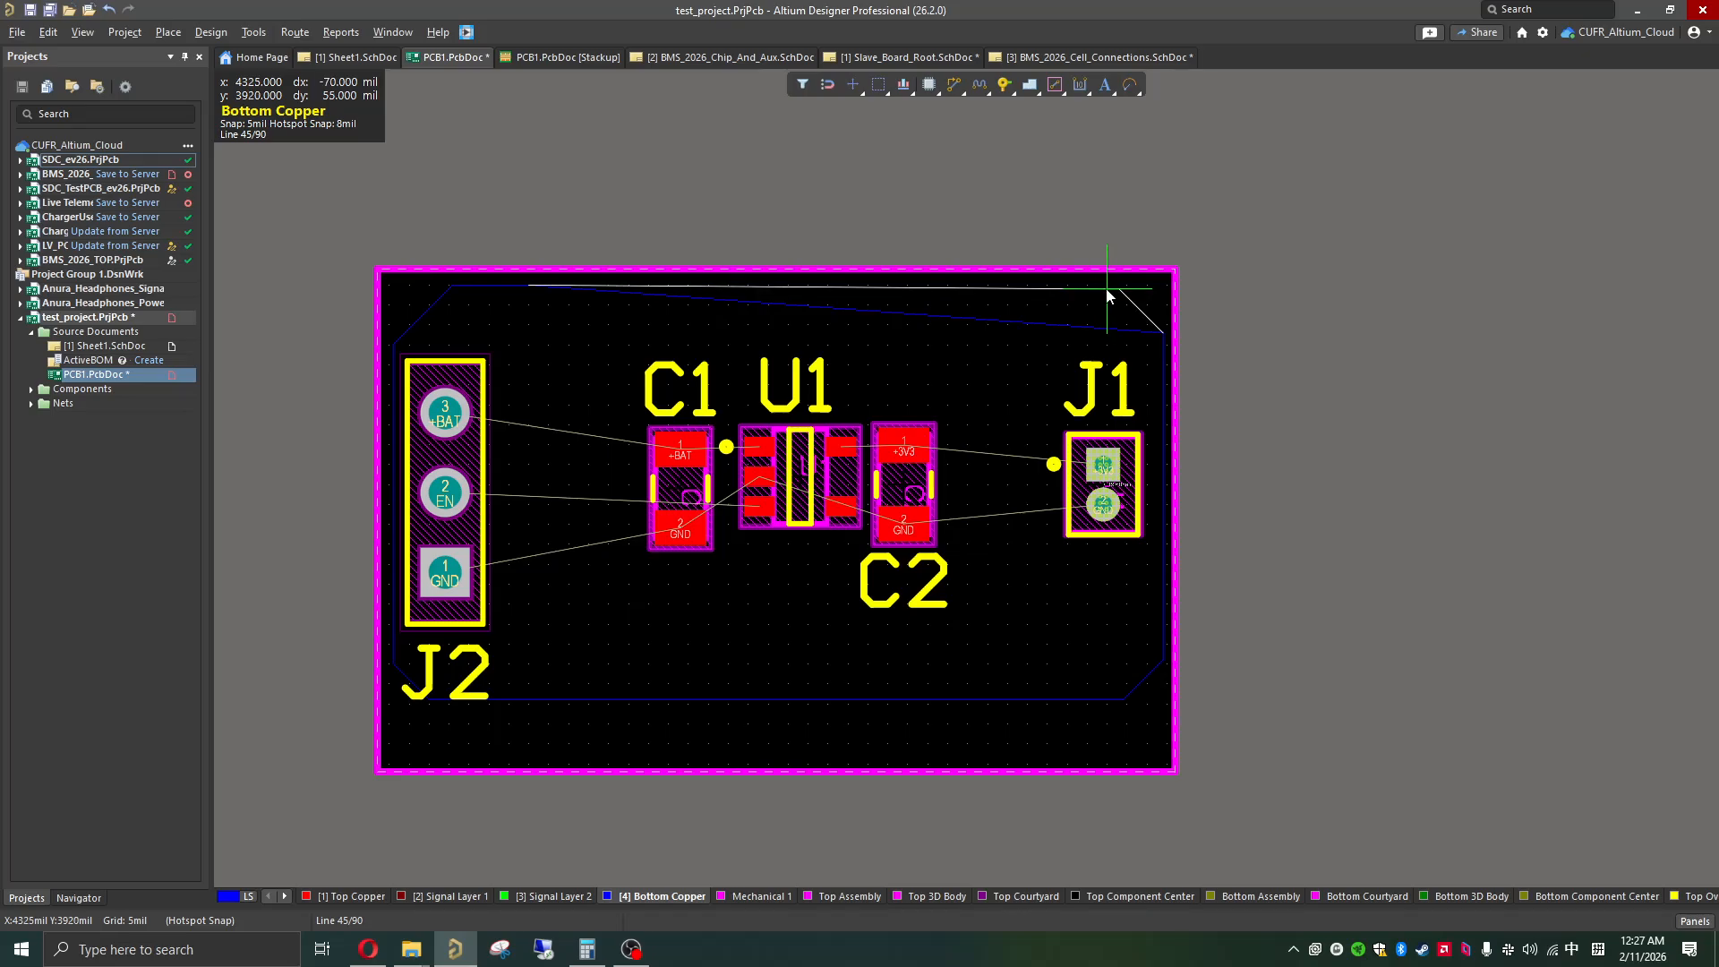
left_click(1107, 288)
key("space")
scroll(523, 295, "up", 2, "ctrl")
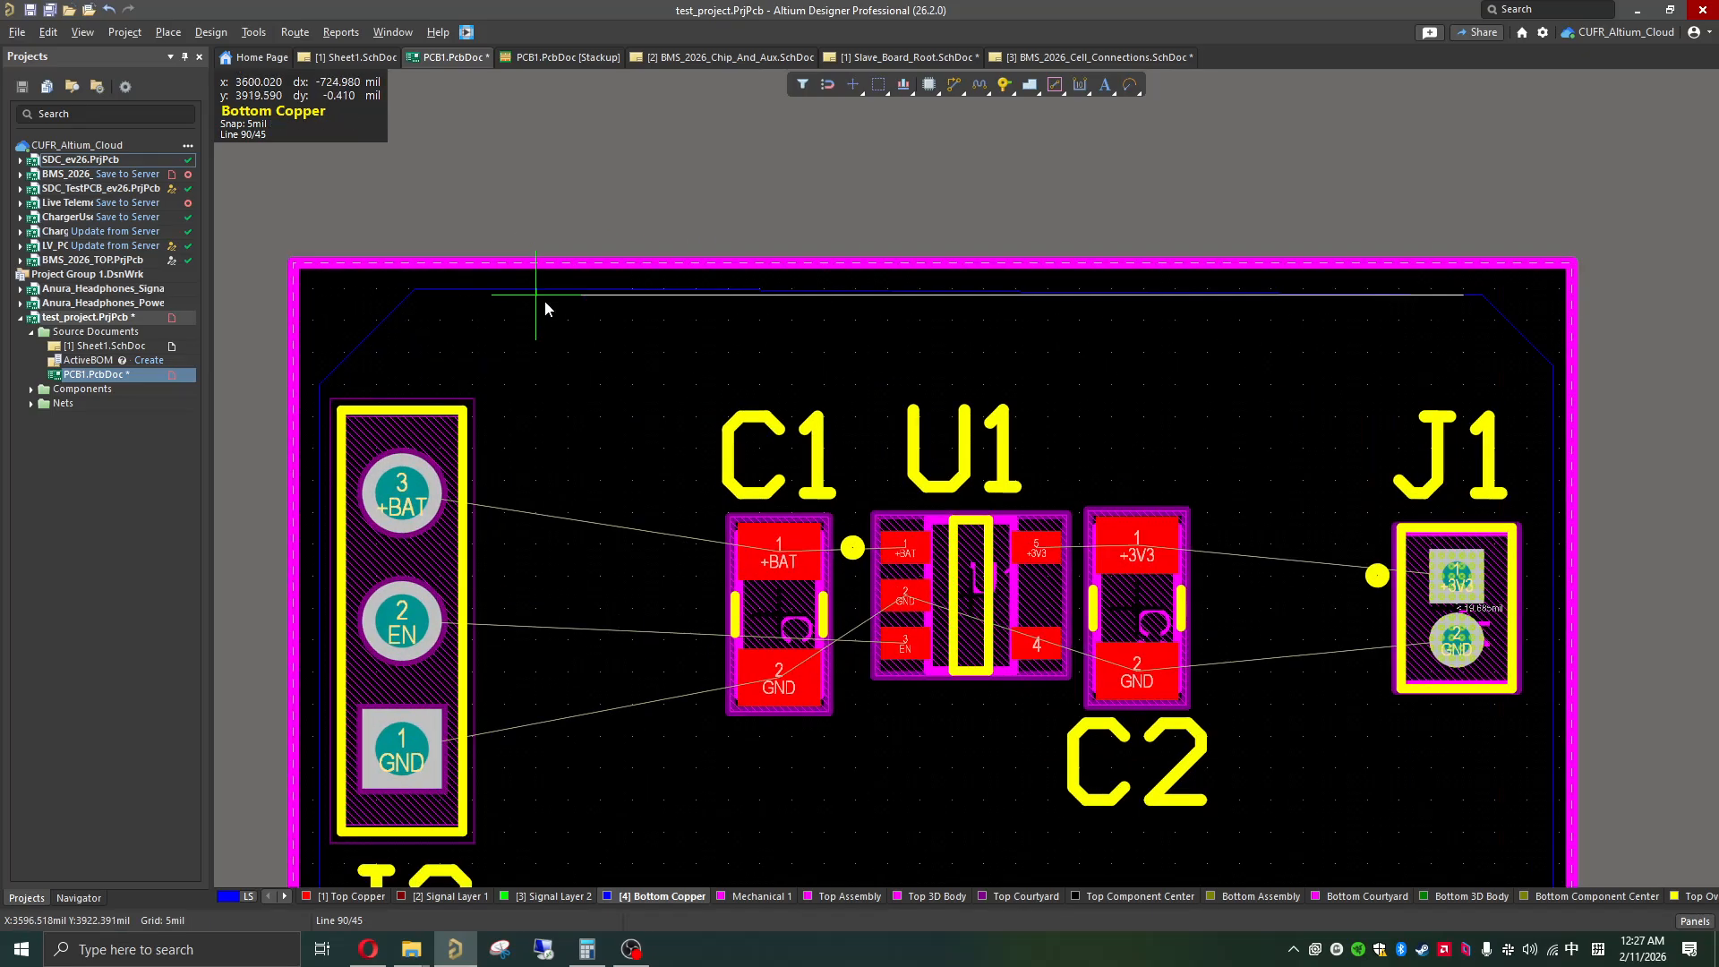
scroll(546, 302, "up", 3, "ctrl")
left_click(529, 270)
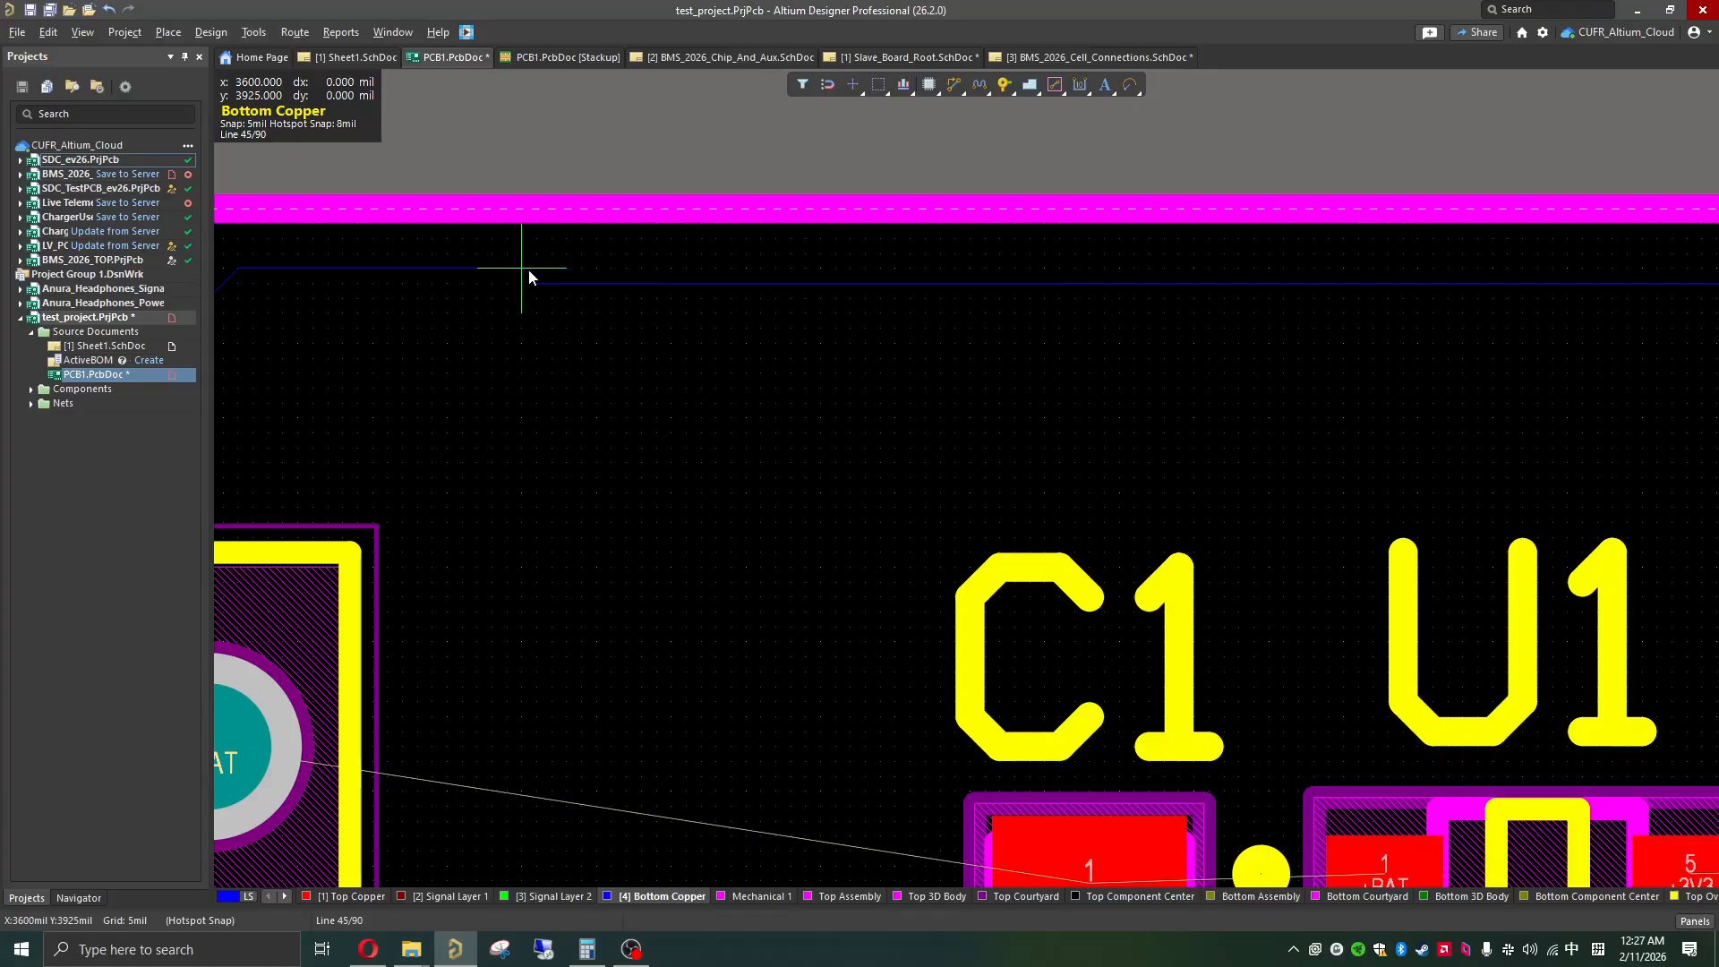
right_click(597, 328)
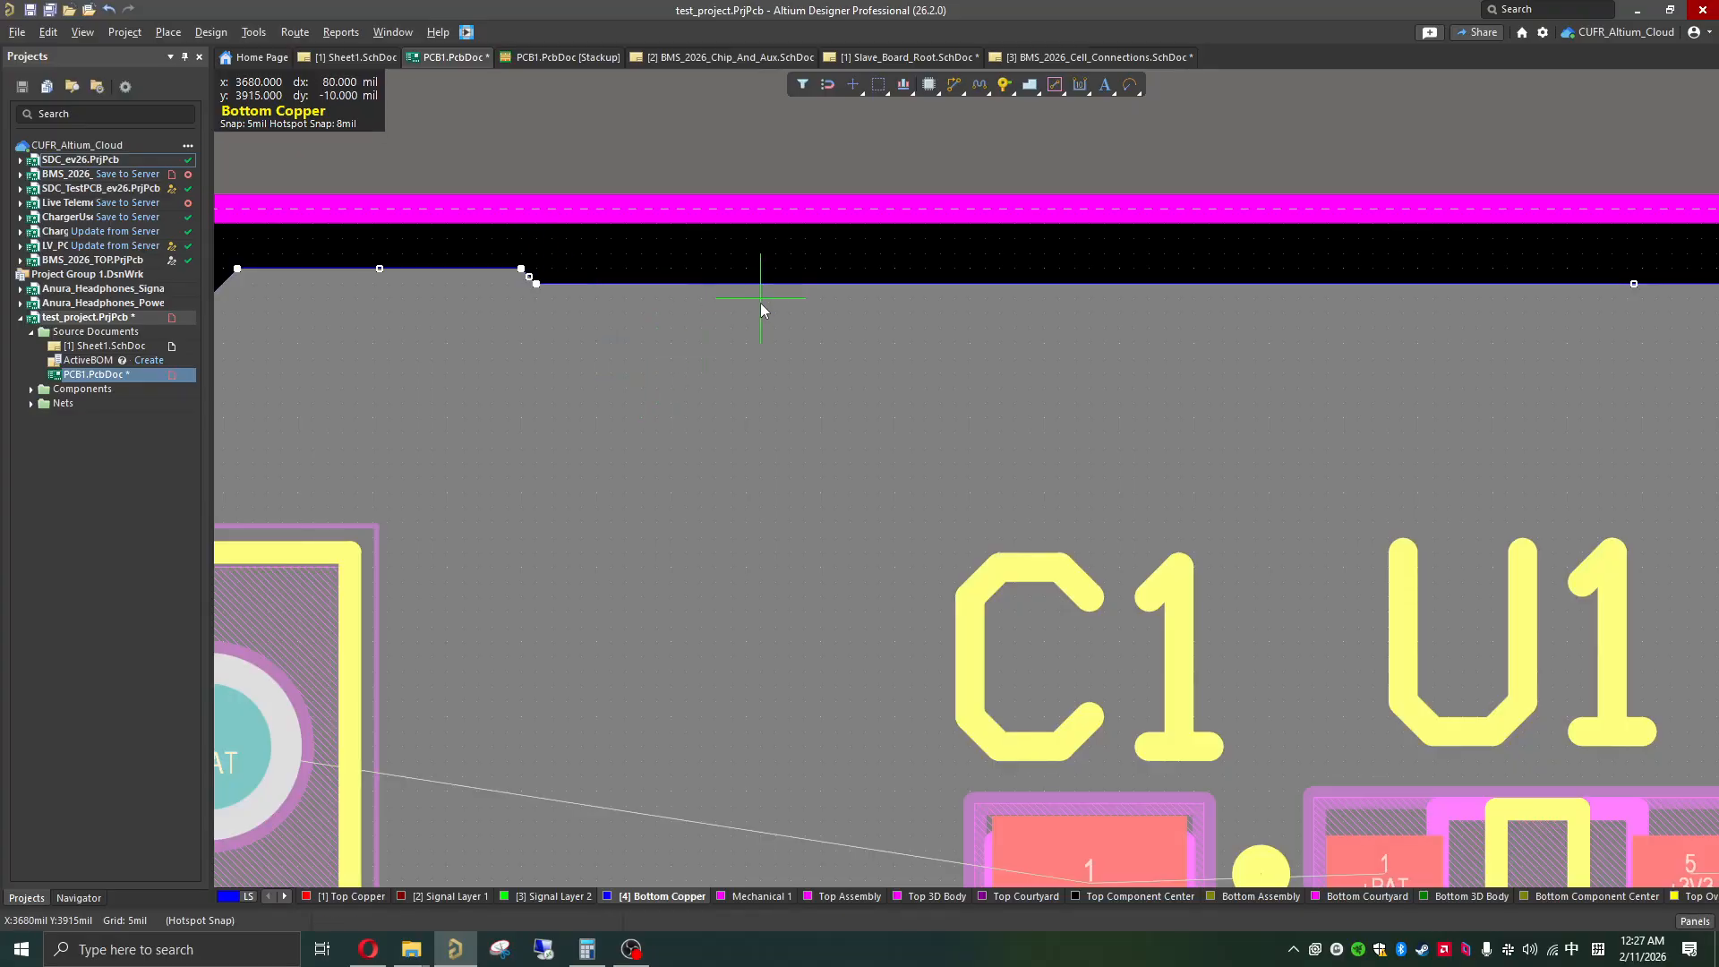
scroll(760, 303, "down", 6, "ctrl")
left_click(749, 348)
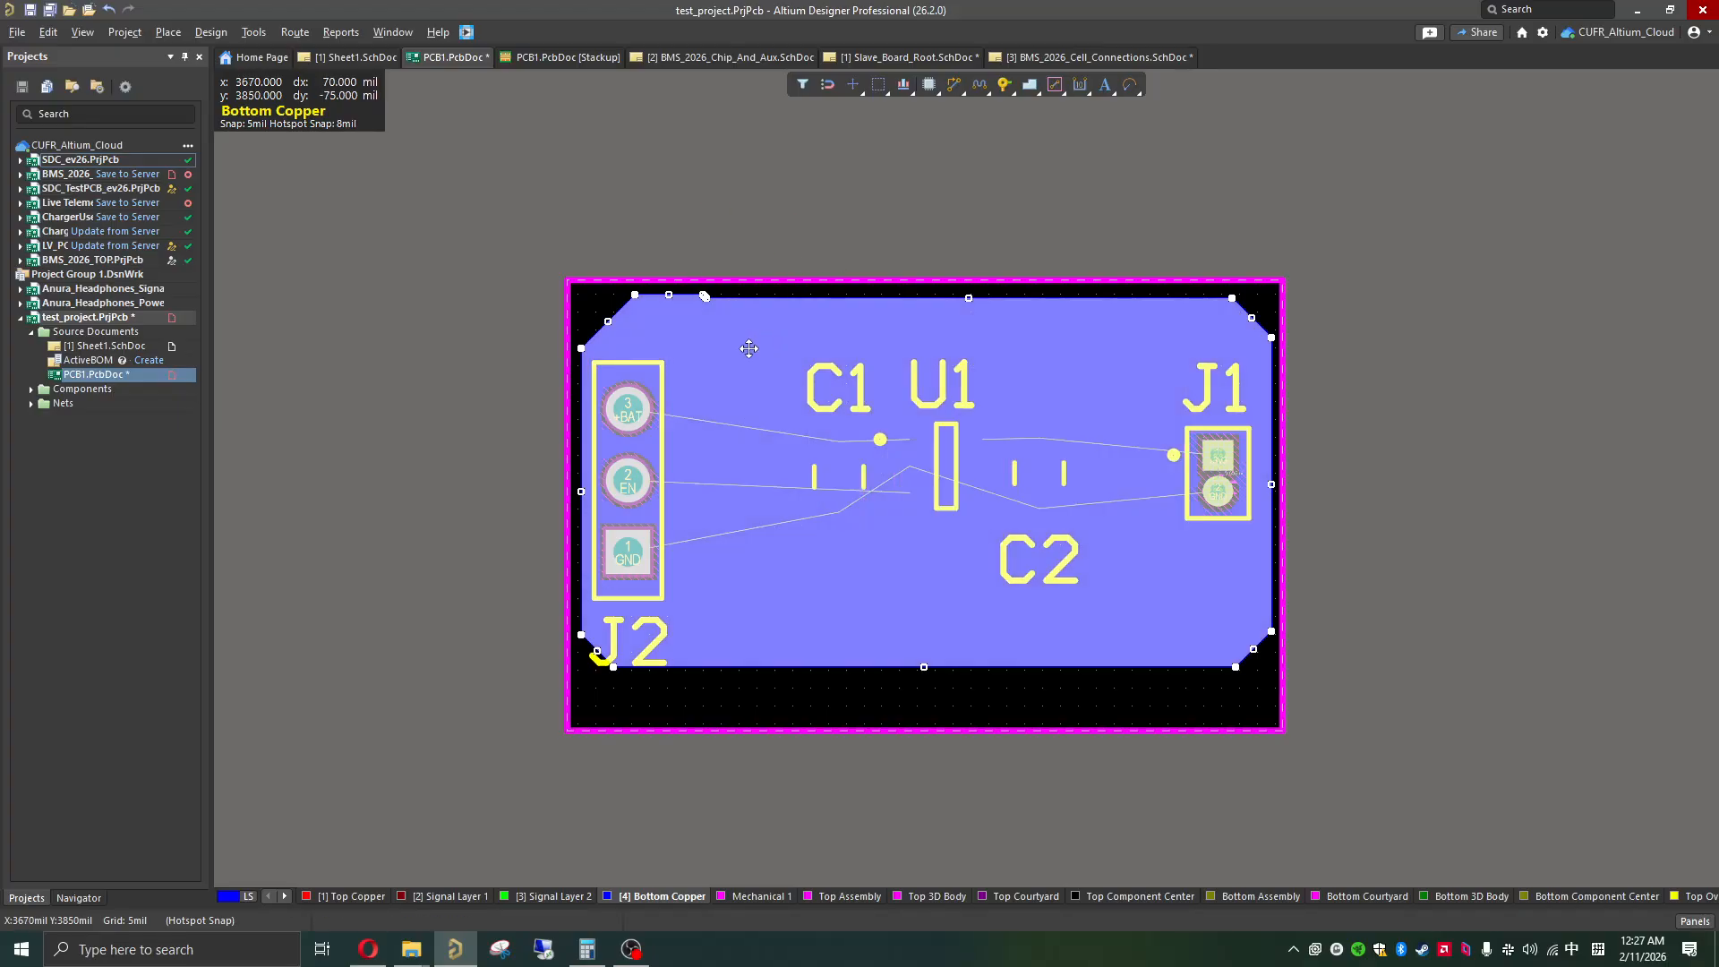
left_click(883, 220)
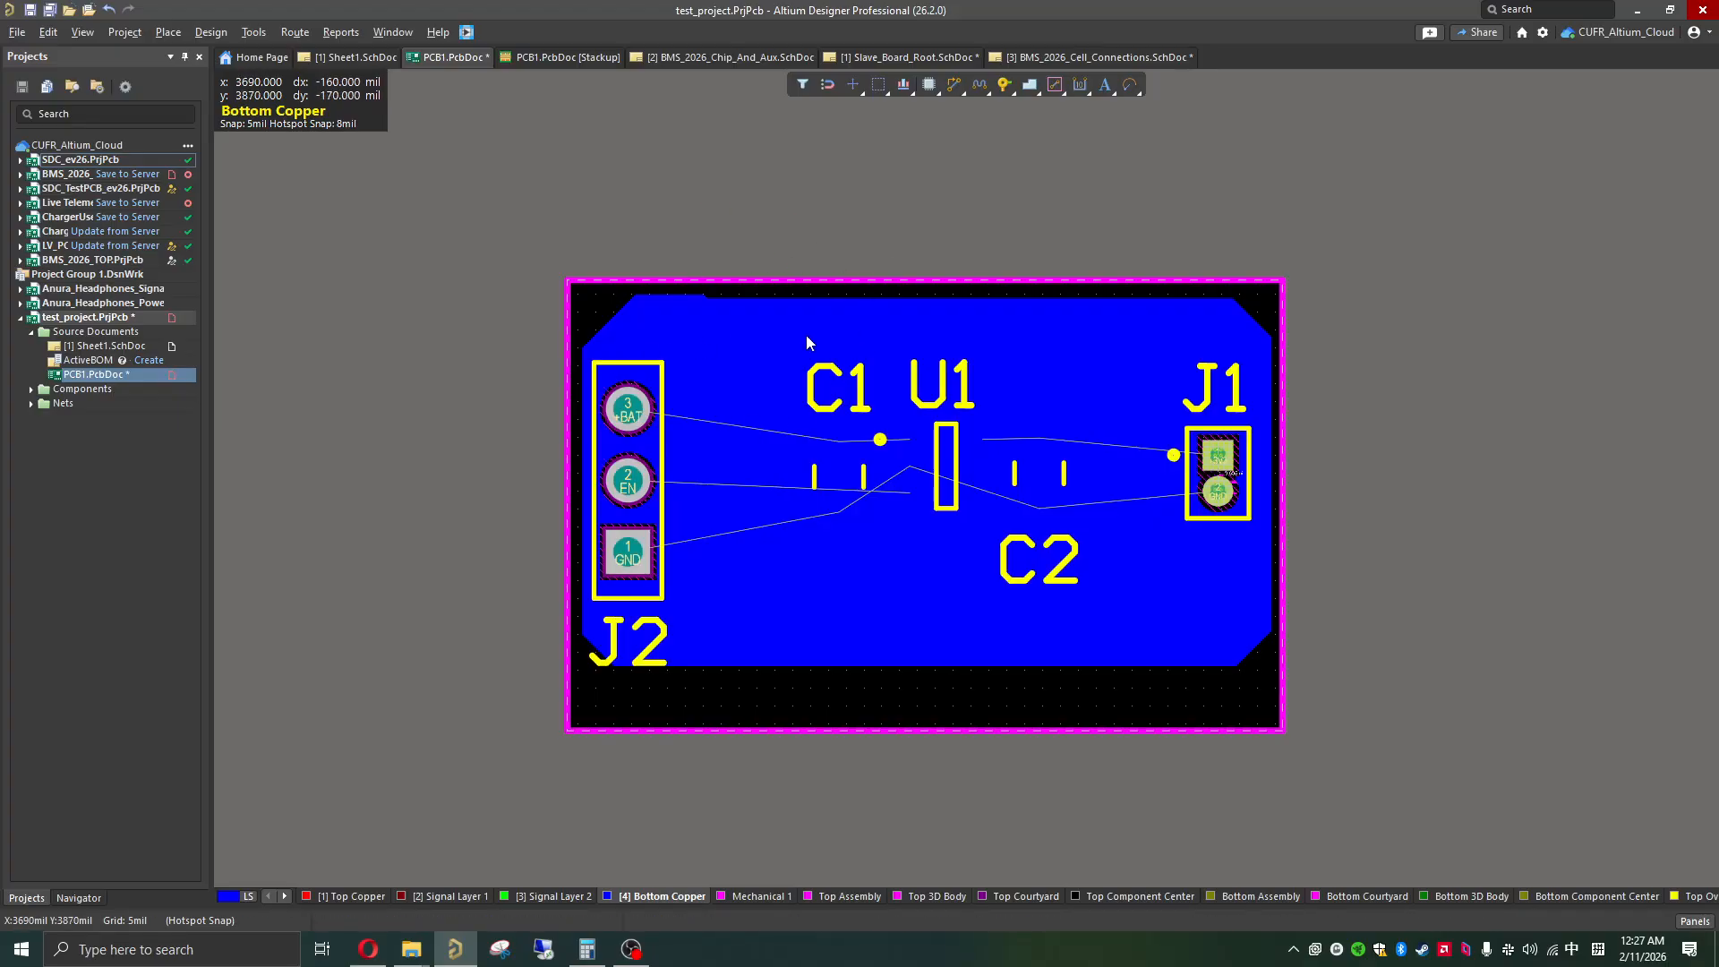
Step: Examine the bottom copper pour together with the Top Copper pads and the Top Overlay markings
scroll(899, 402, "up", 1, "ctrl")
scroll(902, 411, "up", 1, "ctrl")
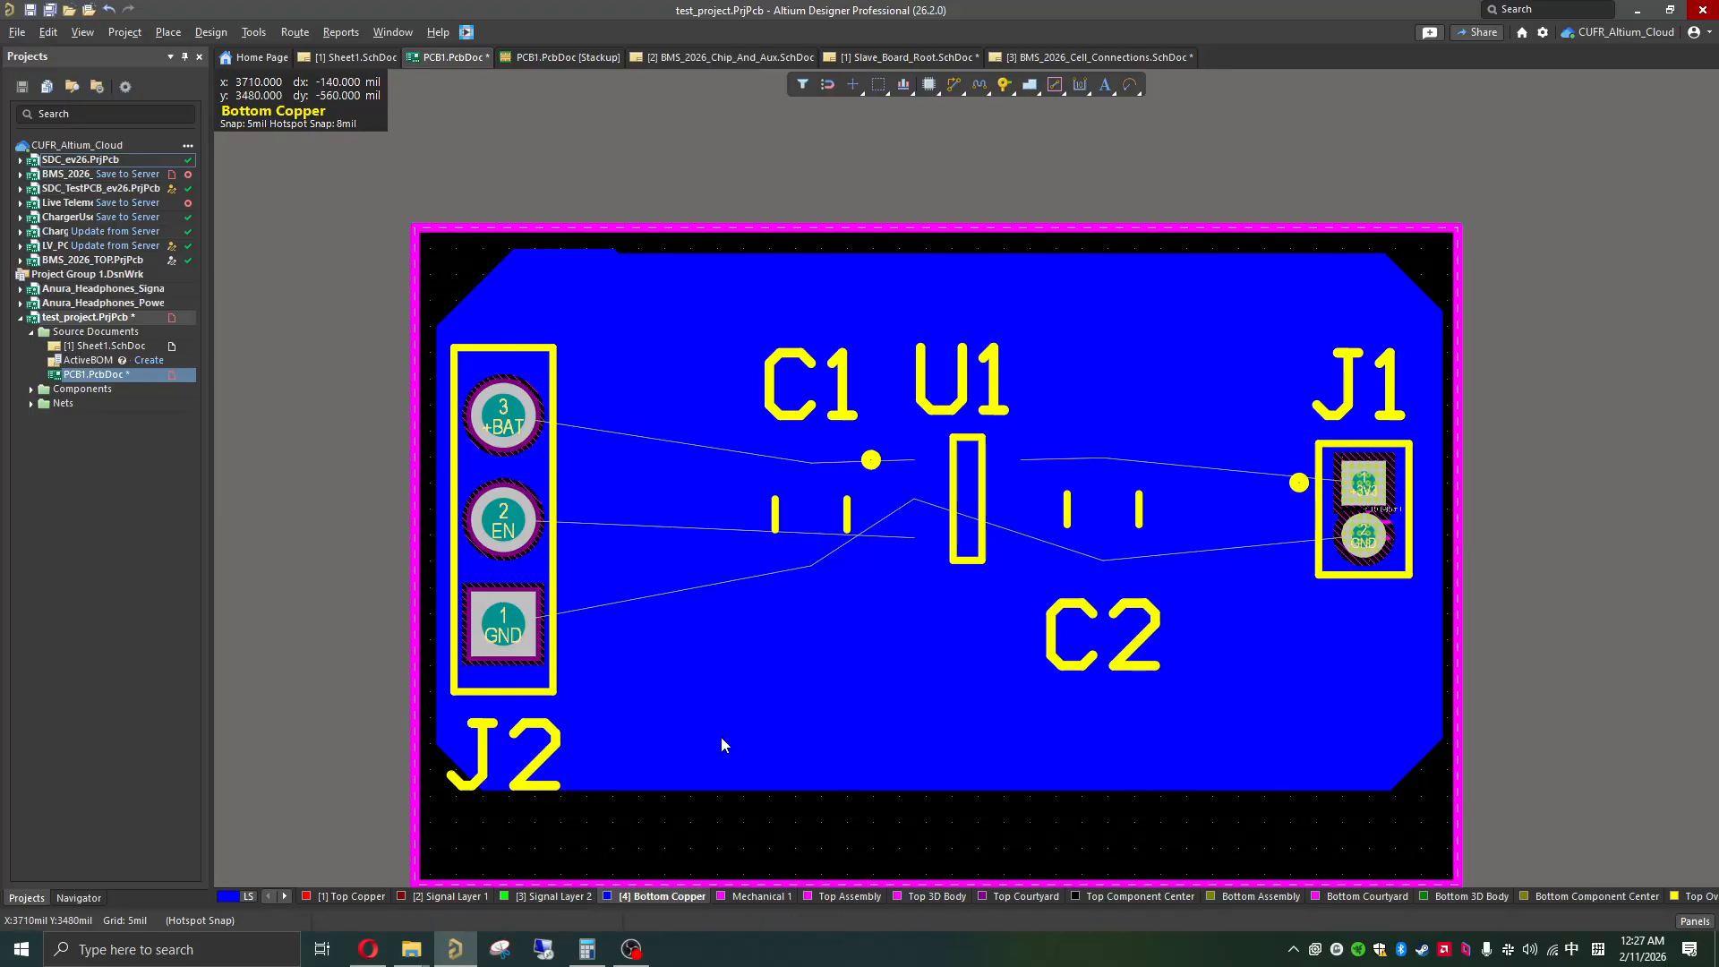
left_click(357, 896)
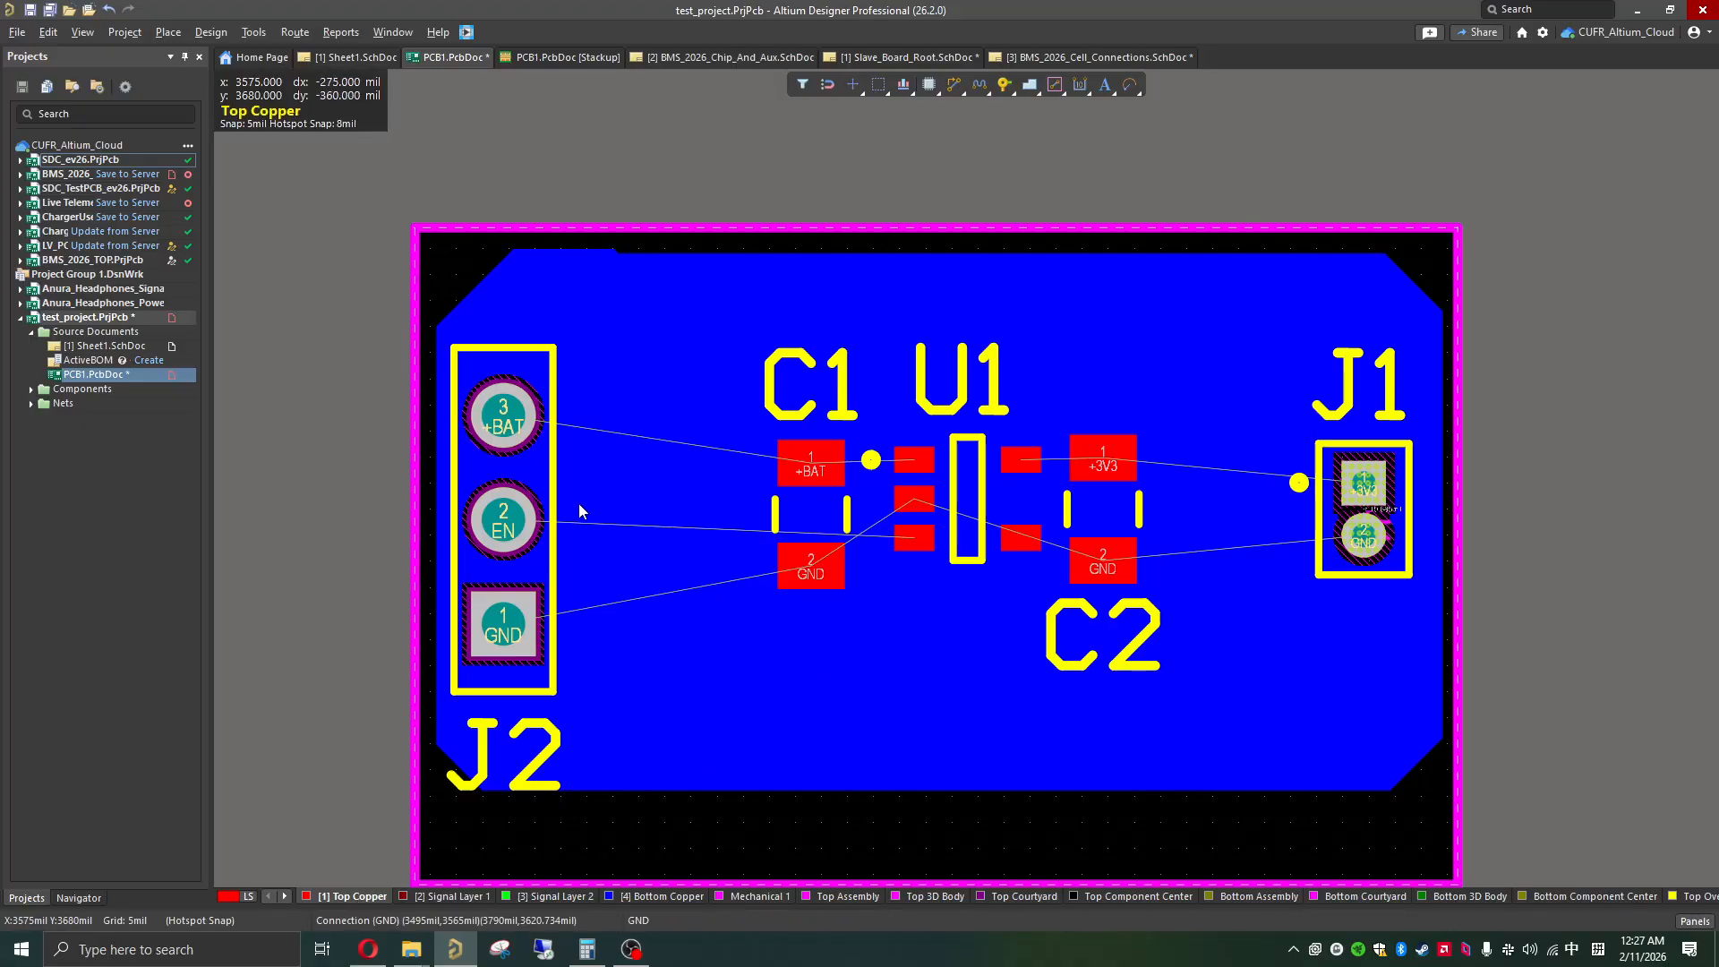
scroll(578, 503, "down", 4, "shift")
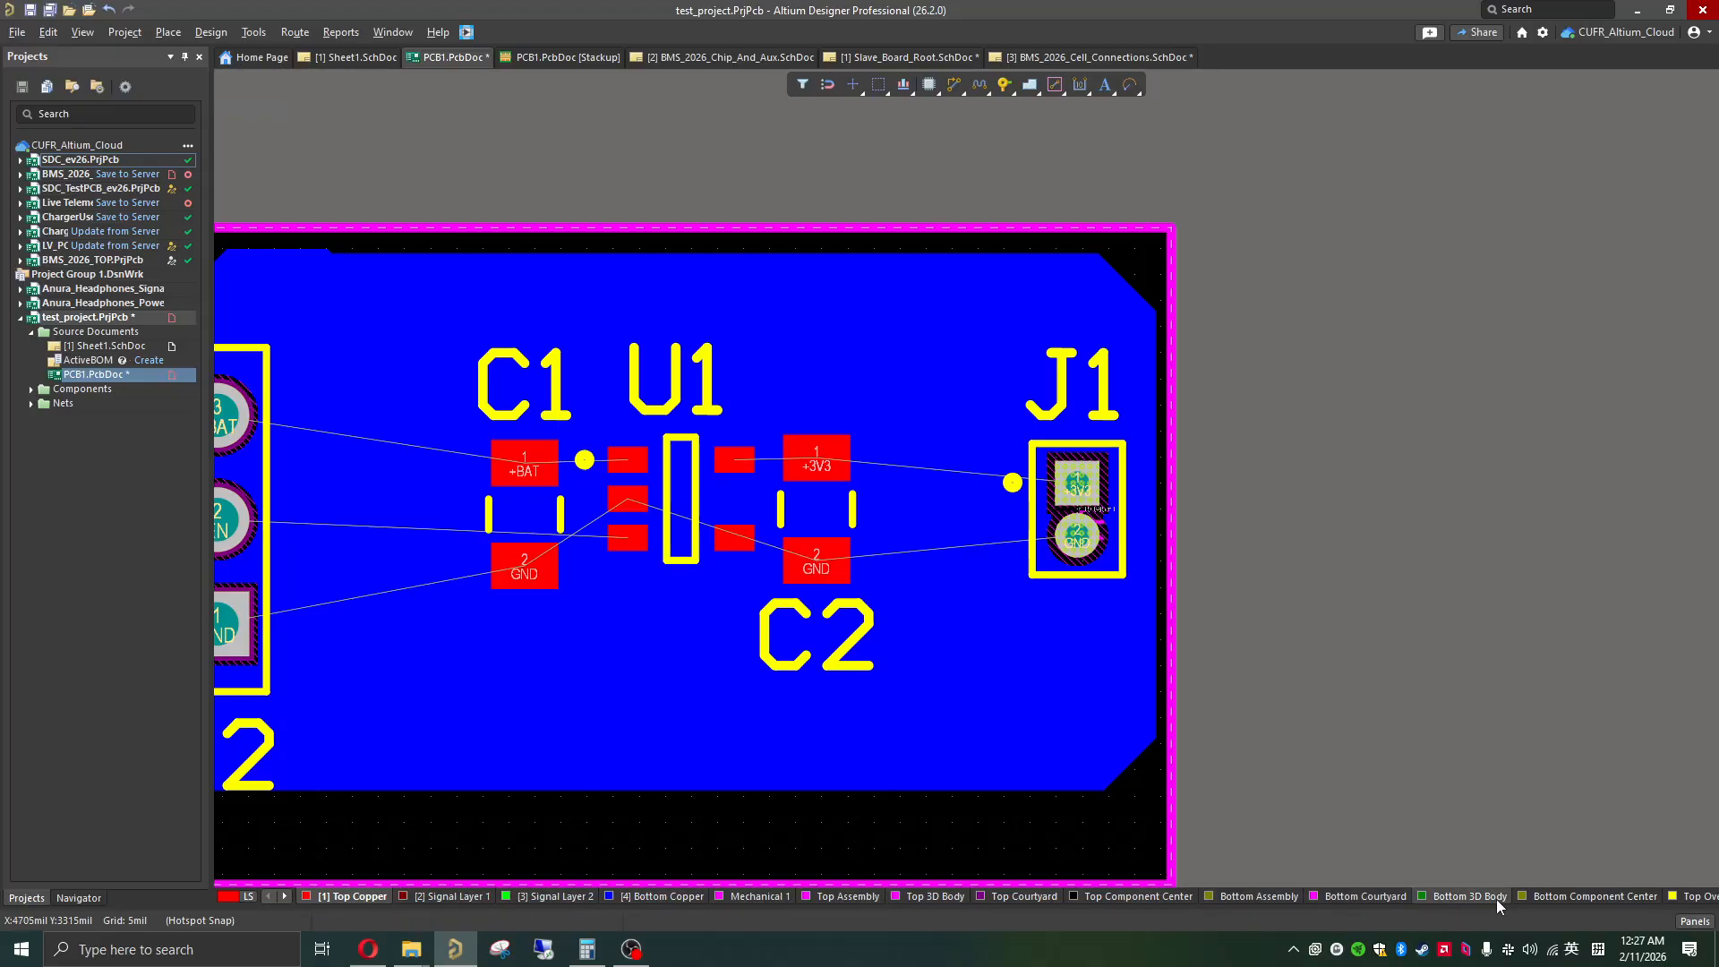
left_click(1686, 897)
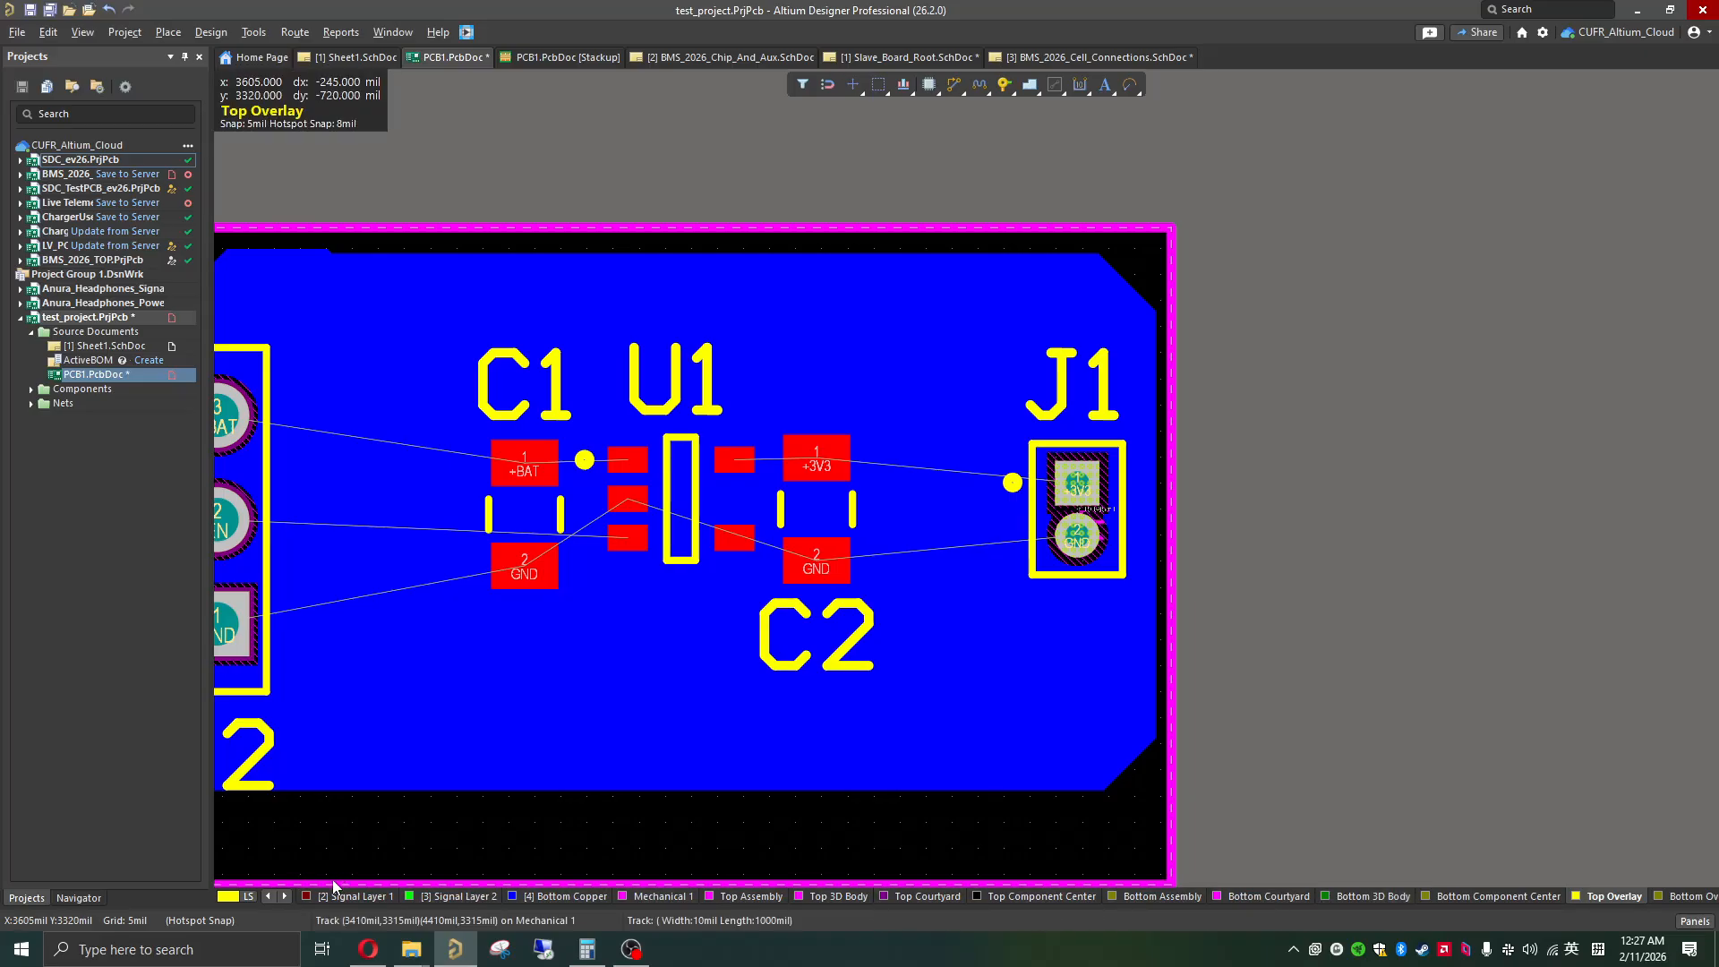
left_click(270, 897)
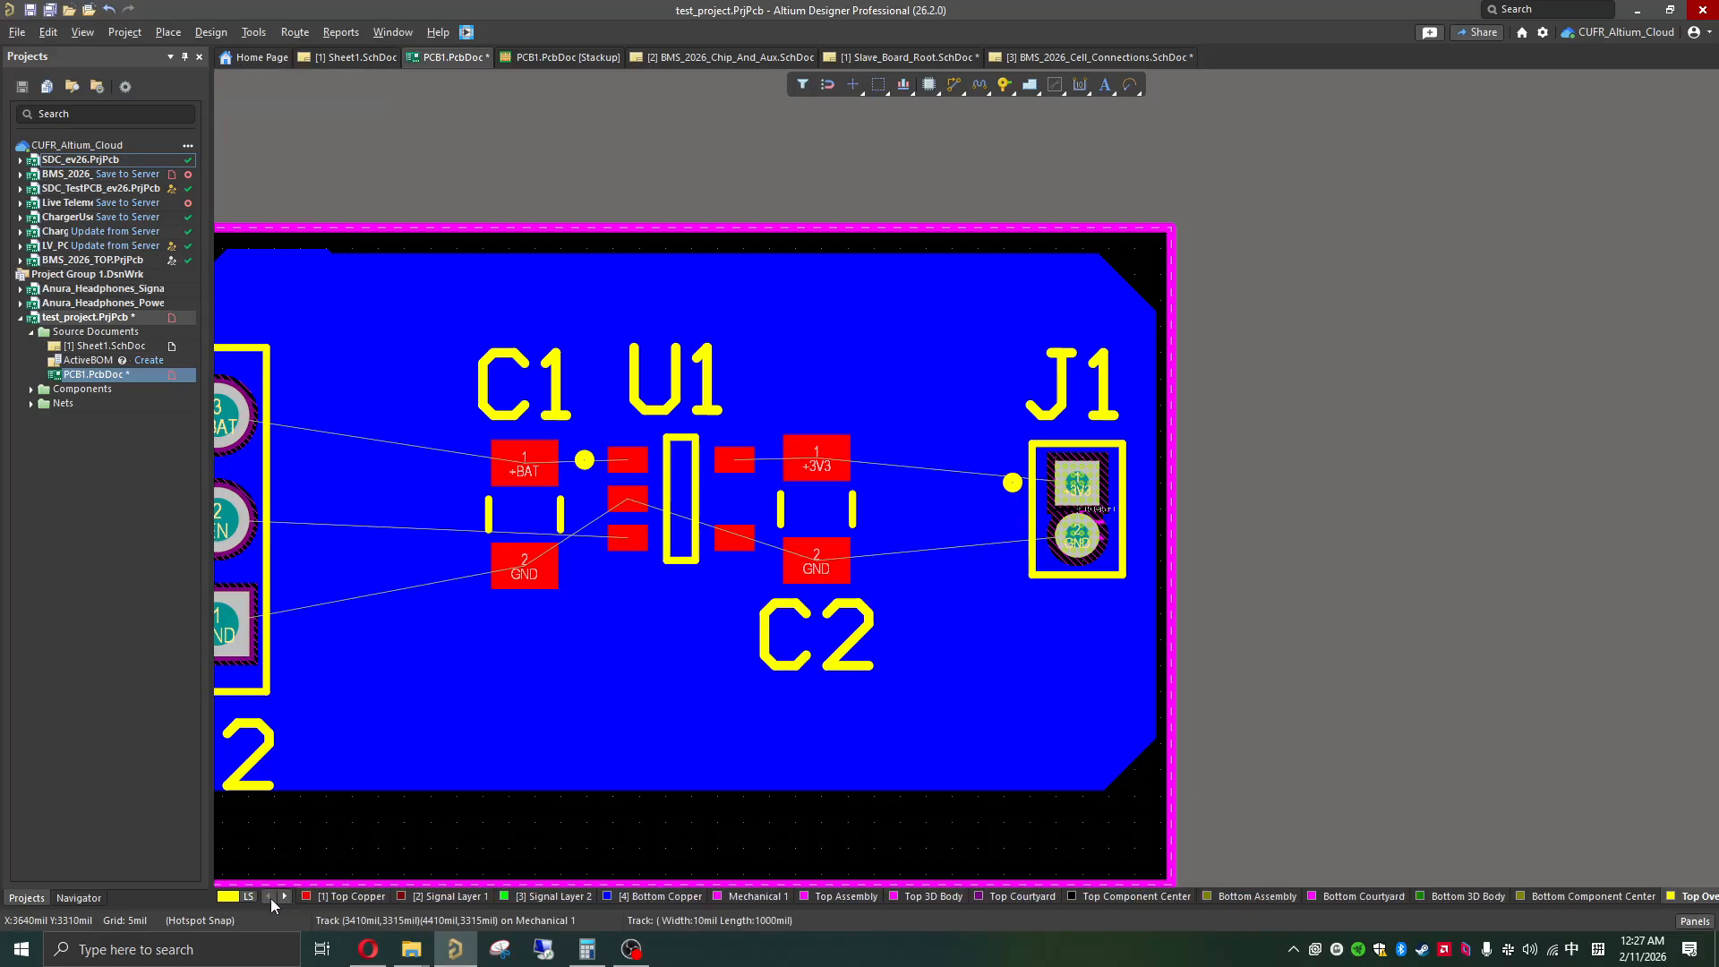
left_click(330, 896)
scroll(1074, 457, "up", 4, "shift")
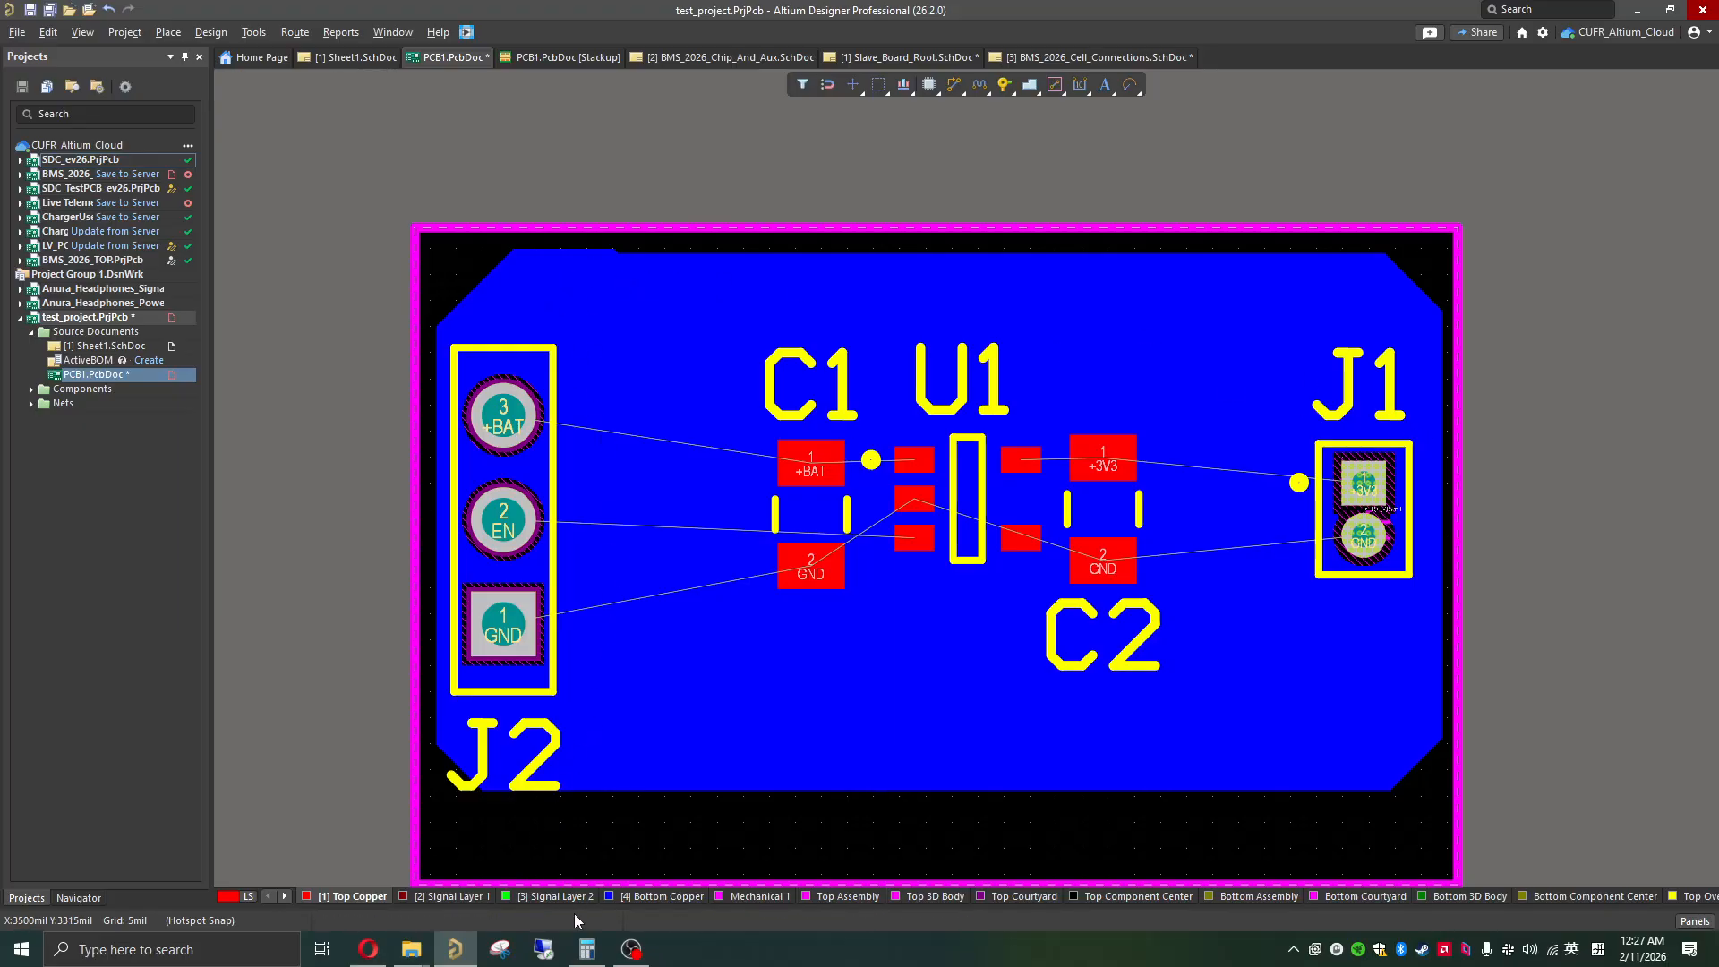
Step: Assign the Bottom Copper polygon pour to the GND net and repour it
left_click(641, 900)
left_click(660, 725)
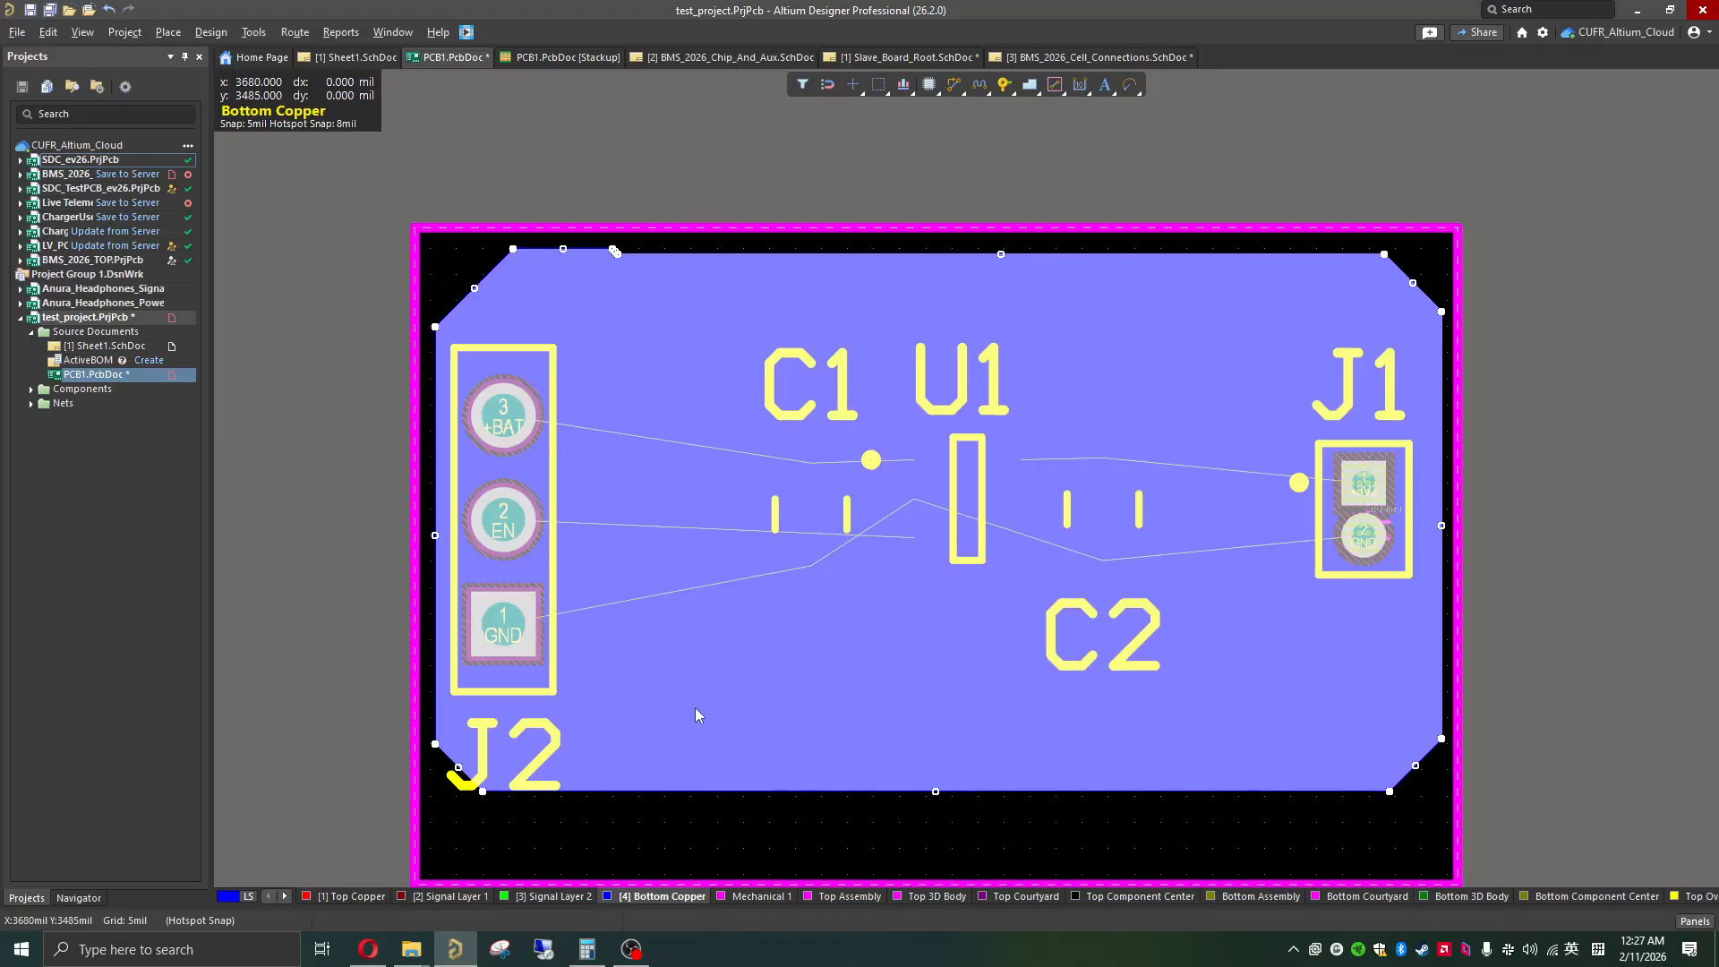
double_click(695, 707)
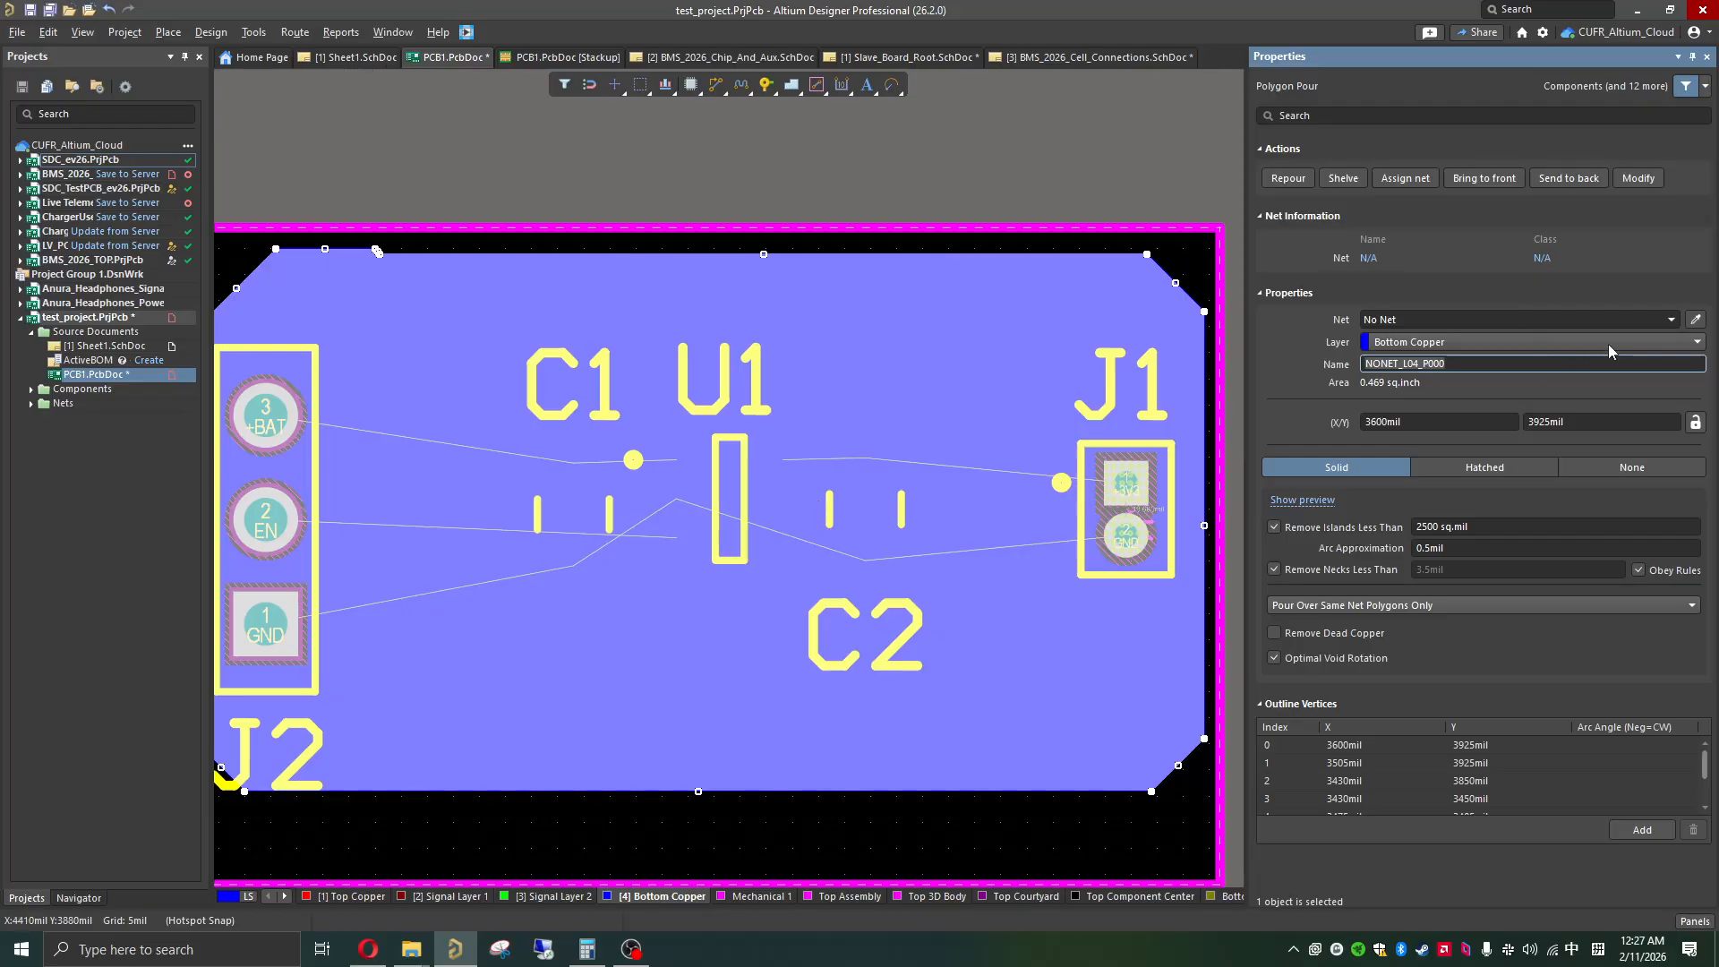
left_click(1672, 321)
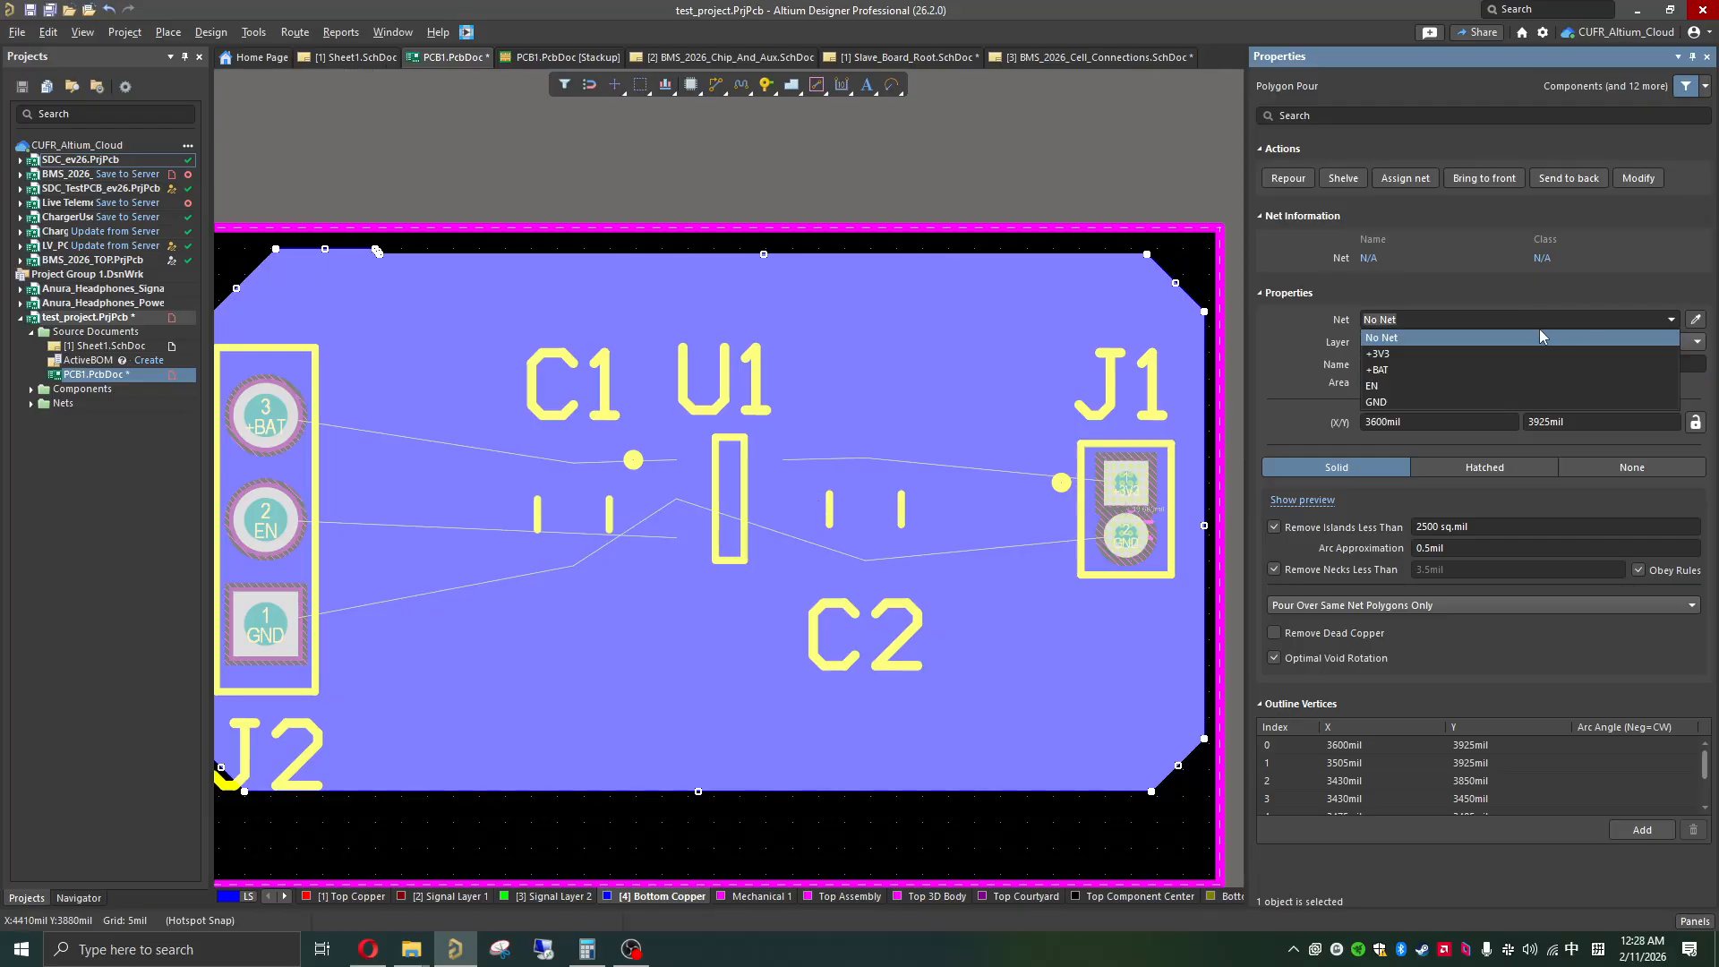
left_click(1388, 403)
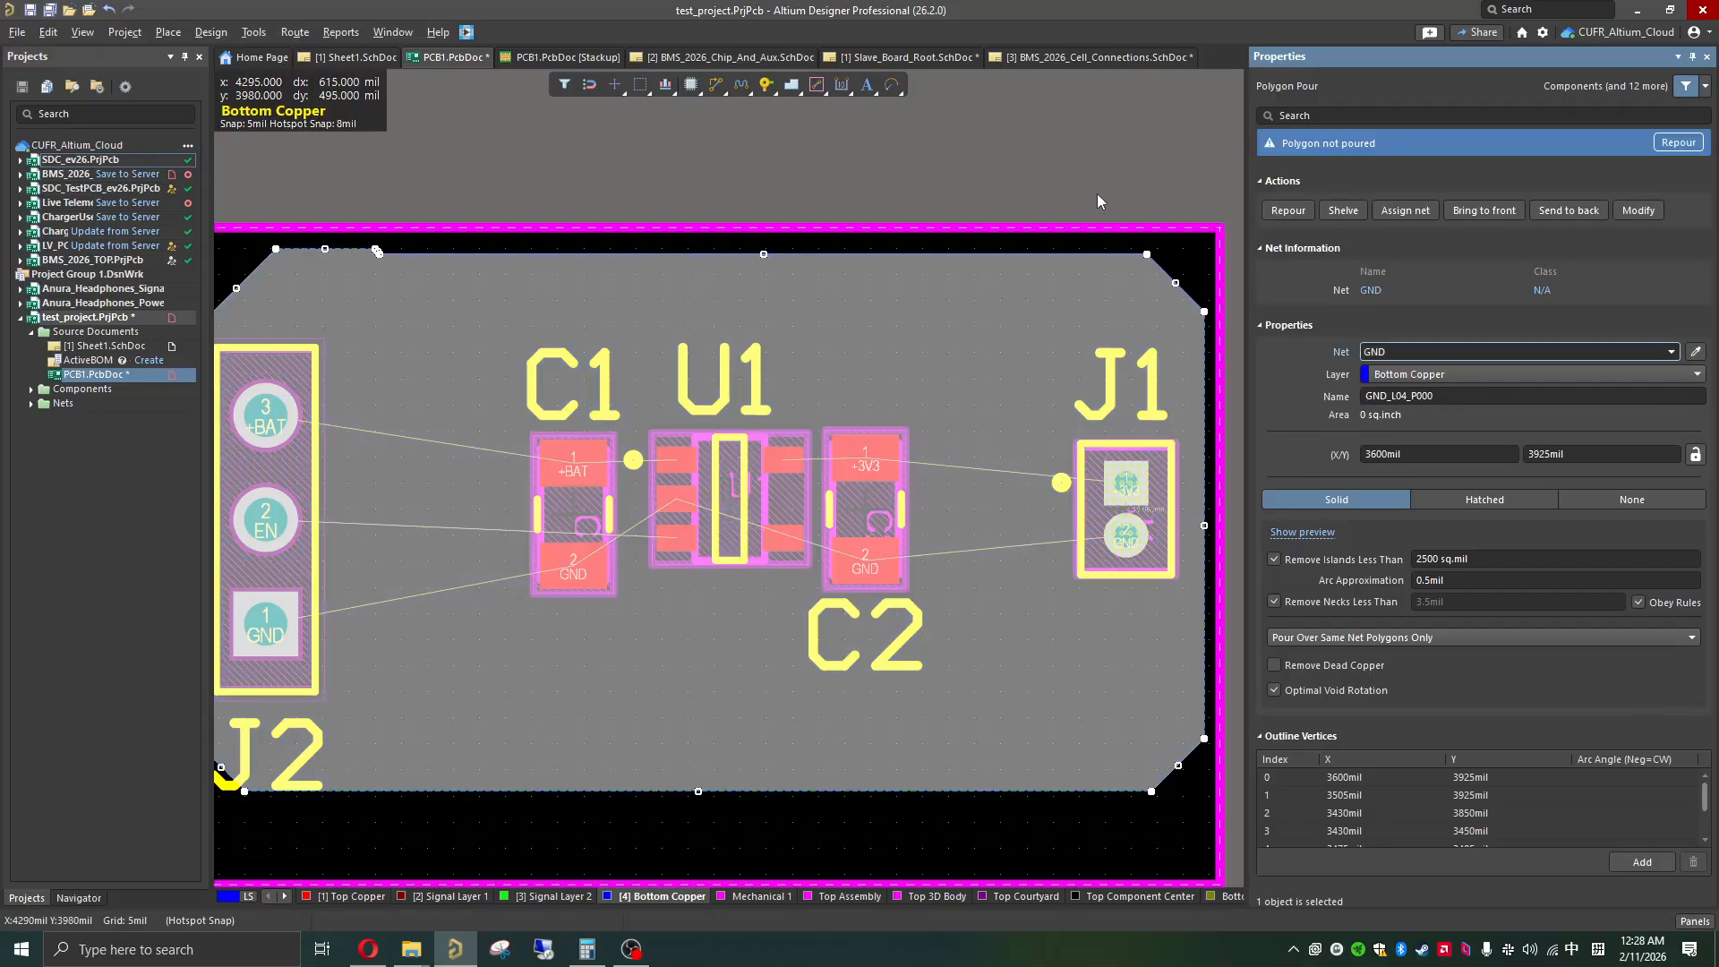
left_click(1670, 145)
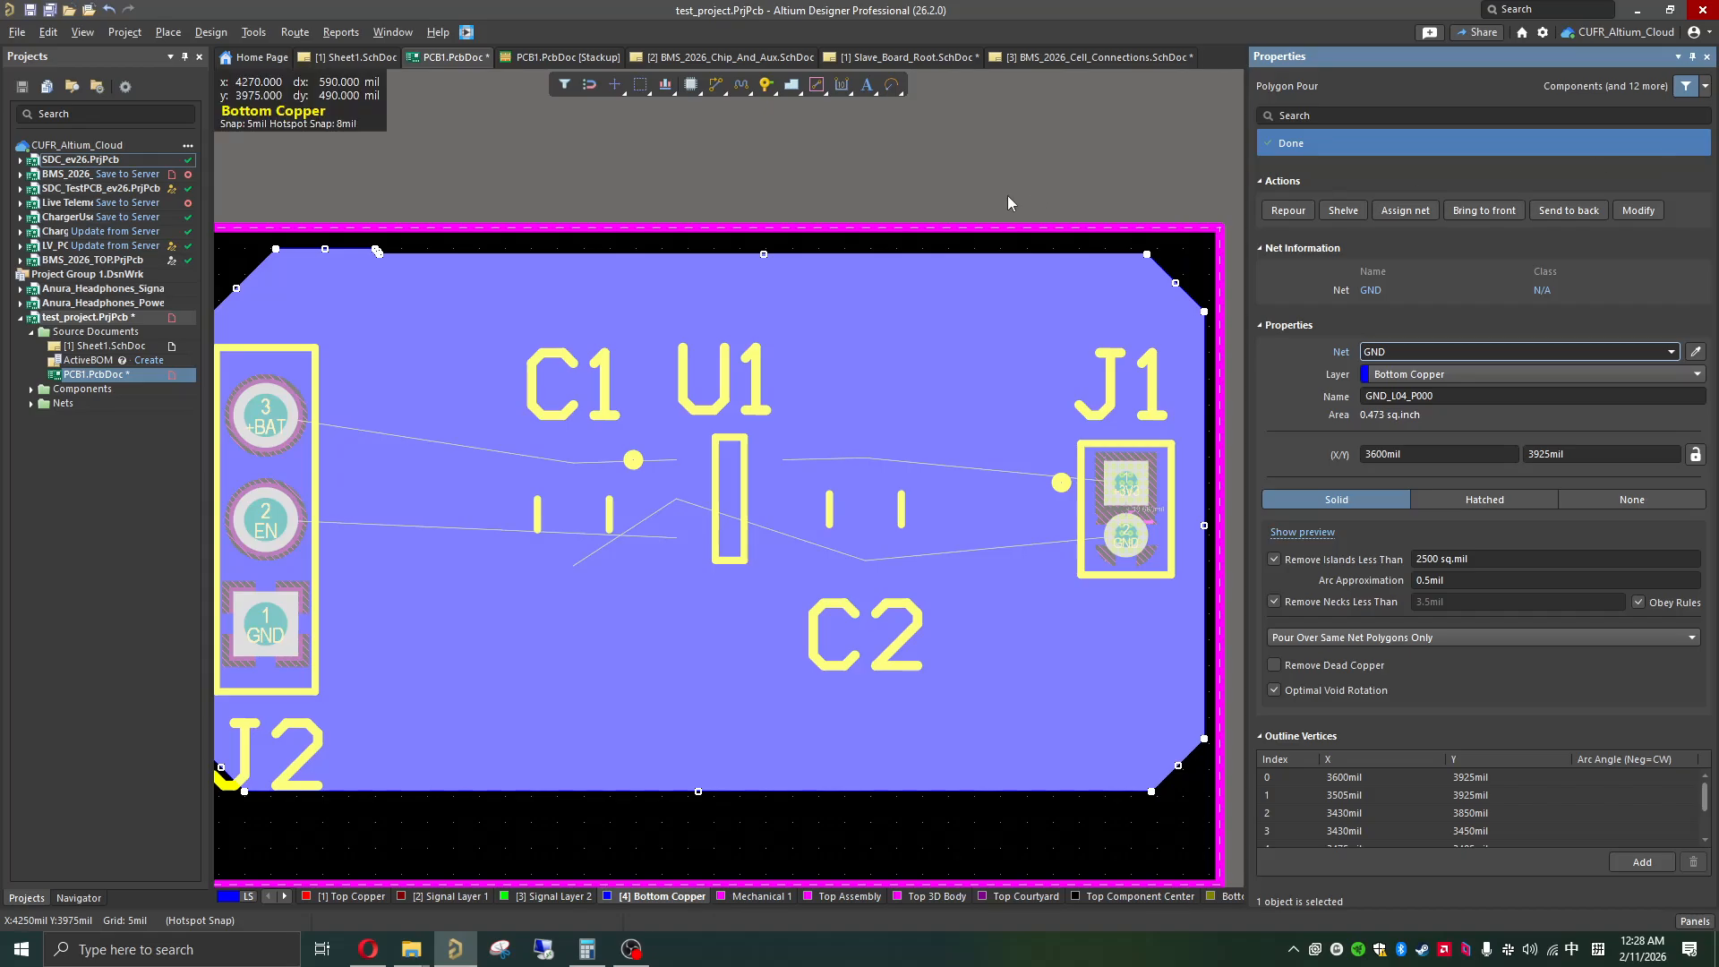
left_click(939, 200)
Step: Make Top Copper the active layer and examine how the J1 and J2 pads connect to or clear the bottom GND pour
scroll(1119, 484, "up", 2, "ctrl")
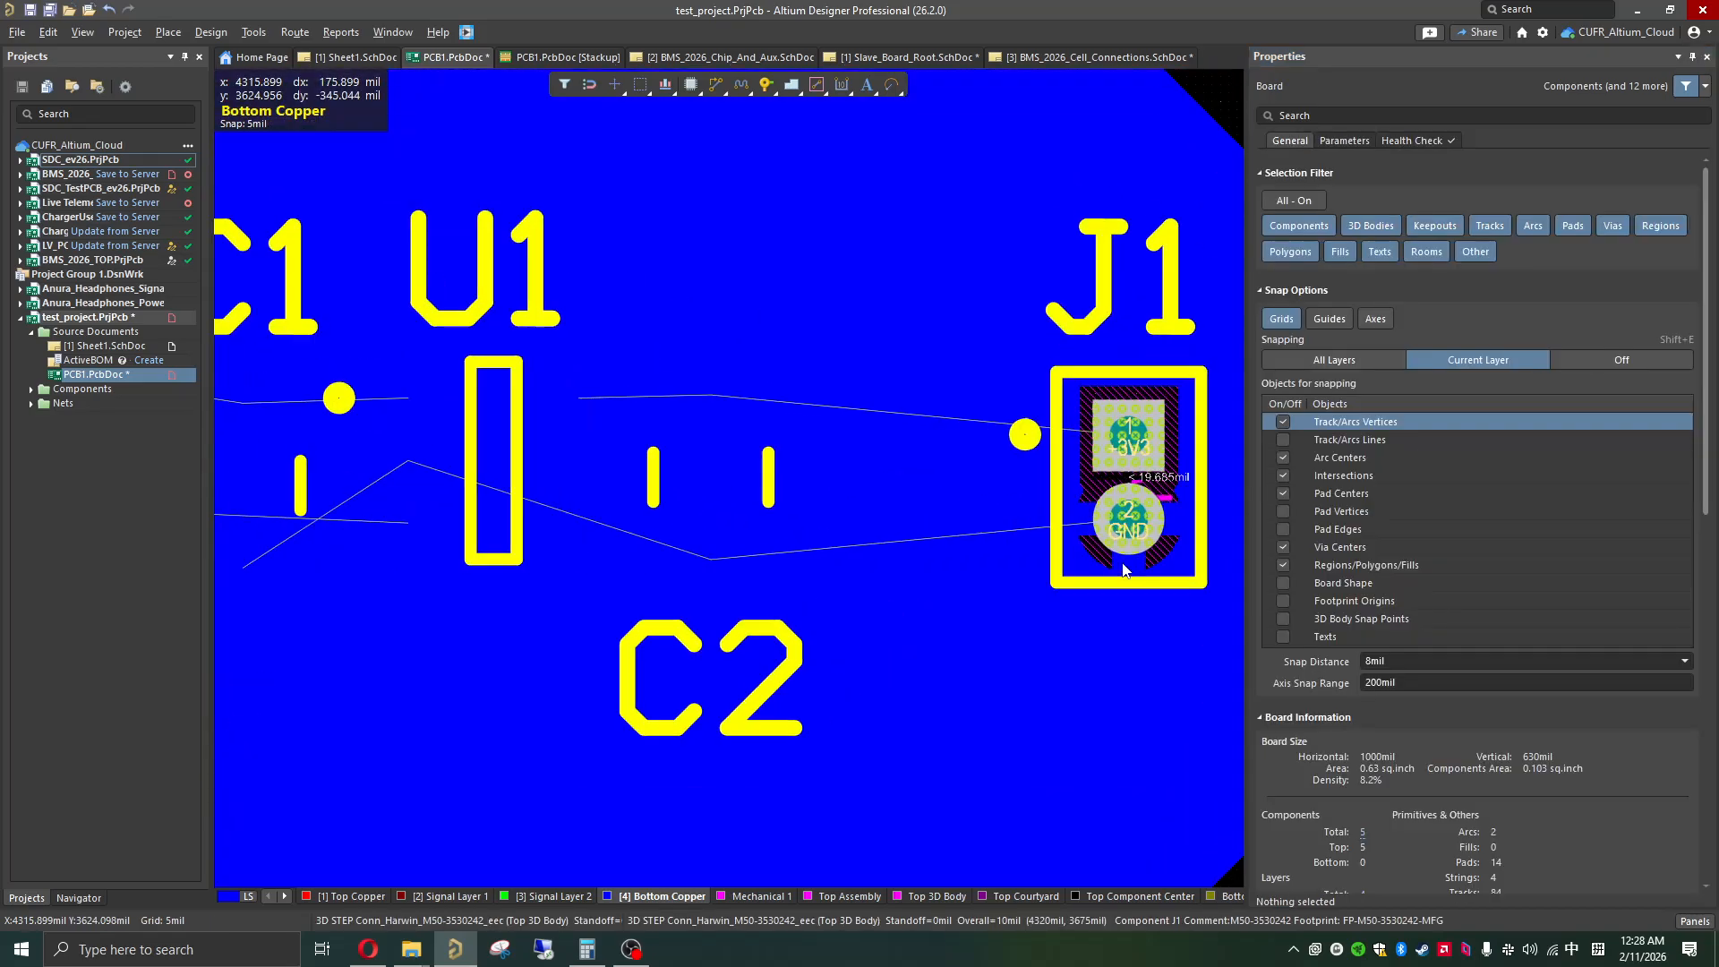
left_click(1707, 59)
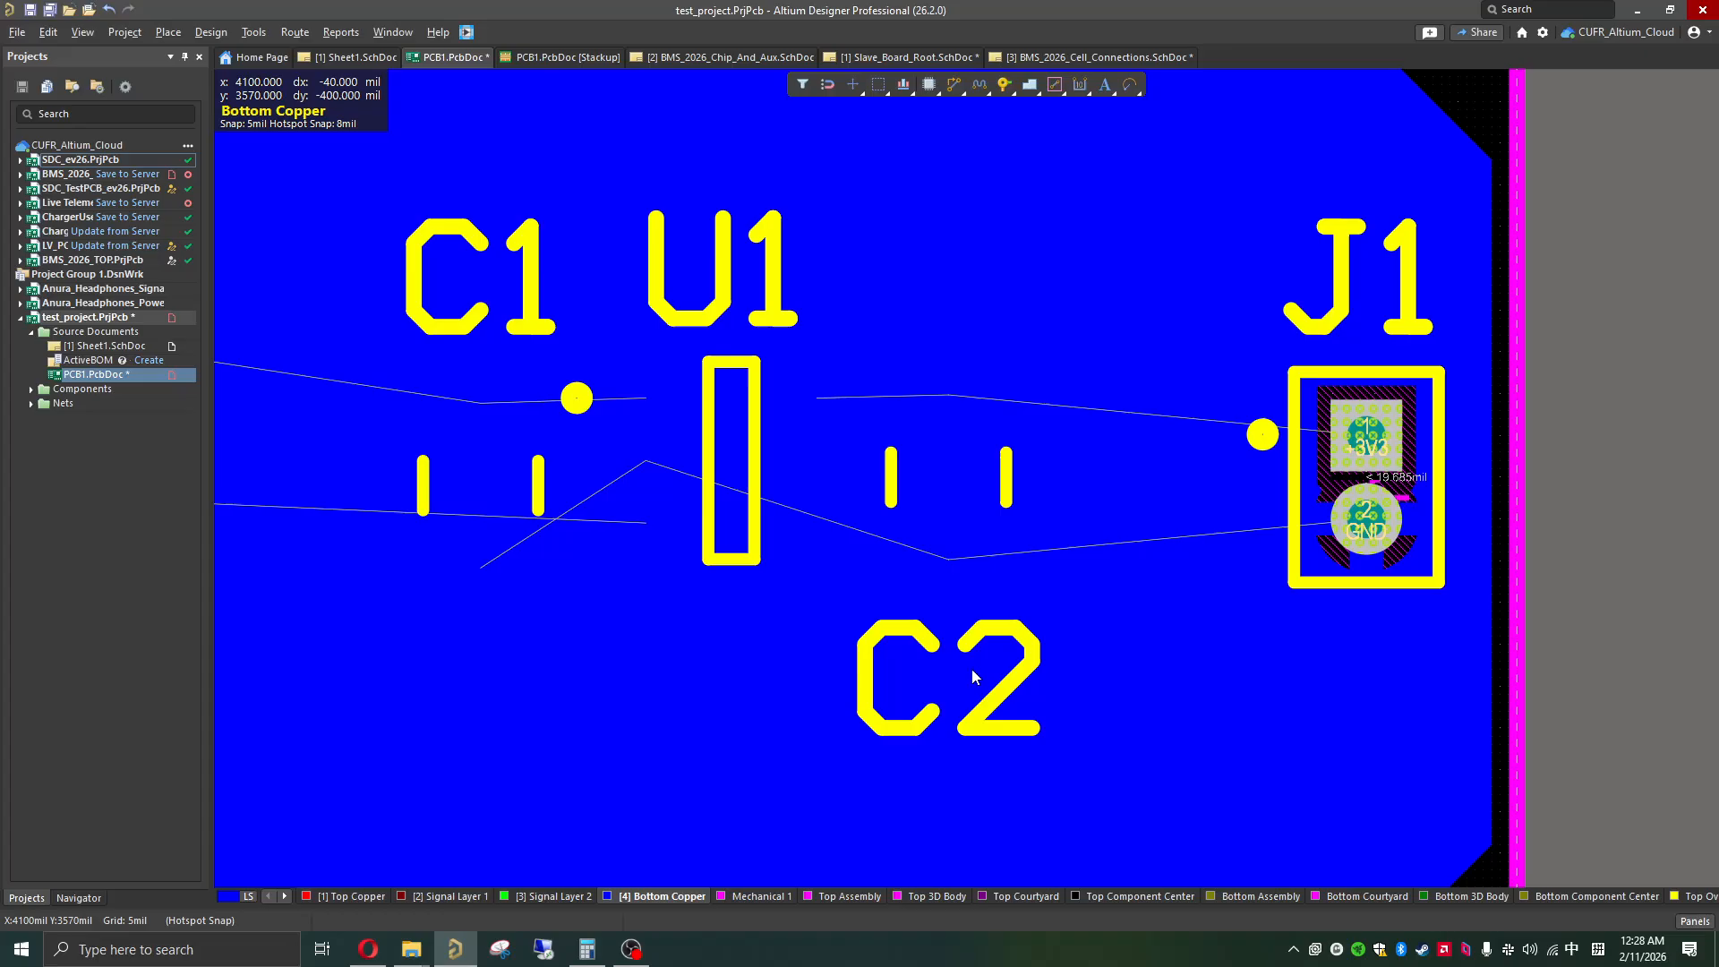
left_click(325, 899)
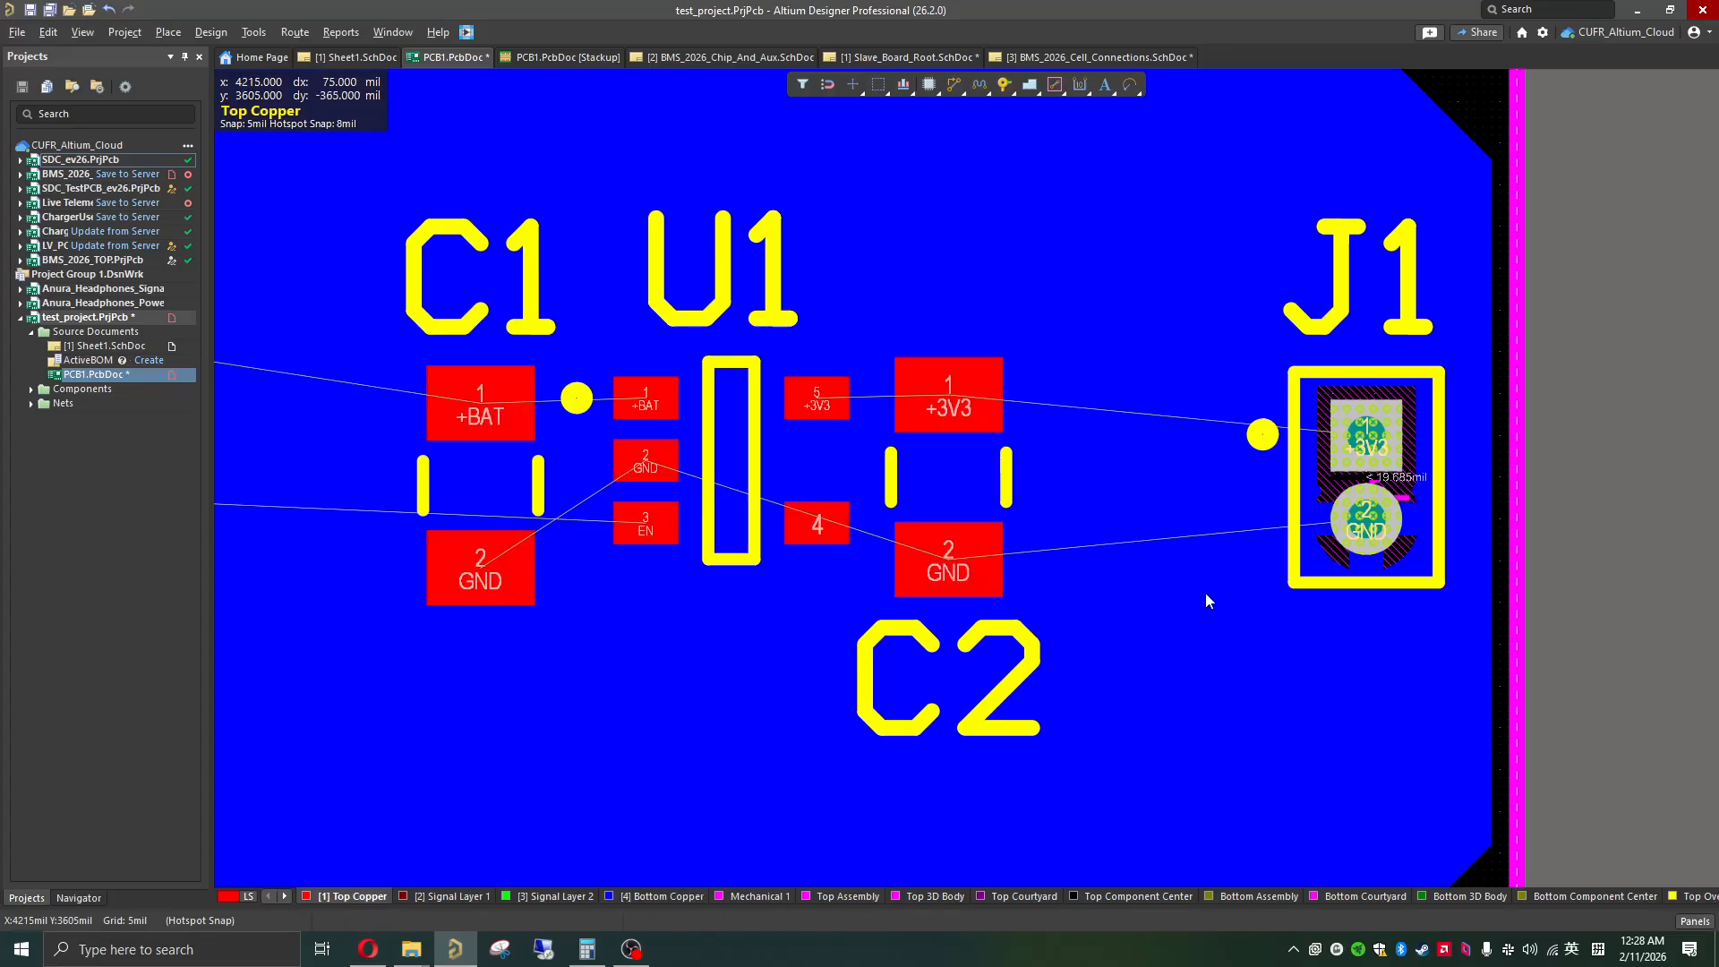
scroll(1249, 568, "up", 2, "ctrl")
scroll(1233, 535, "up", 2, "ctrl")
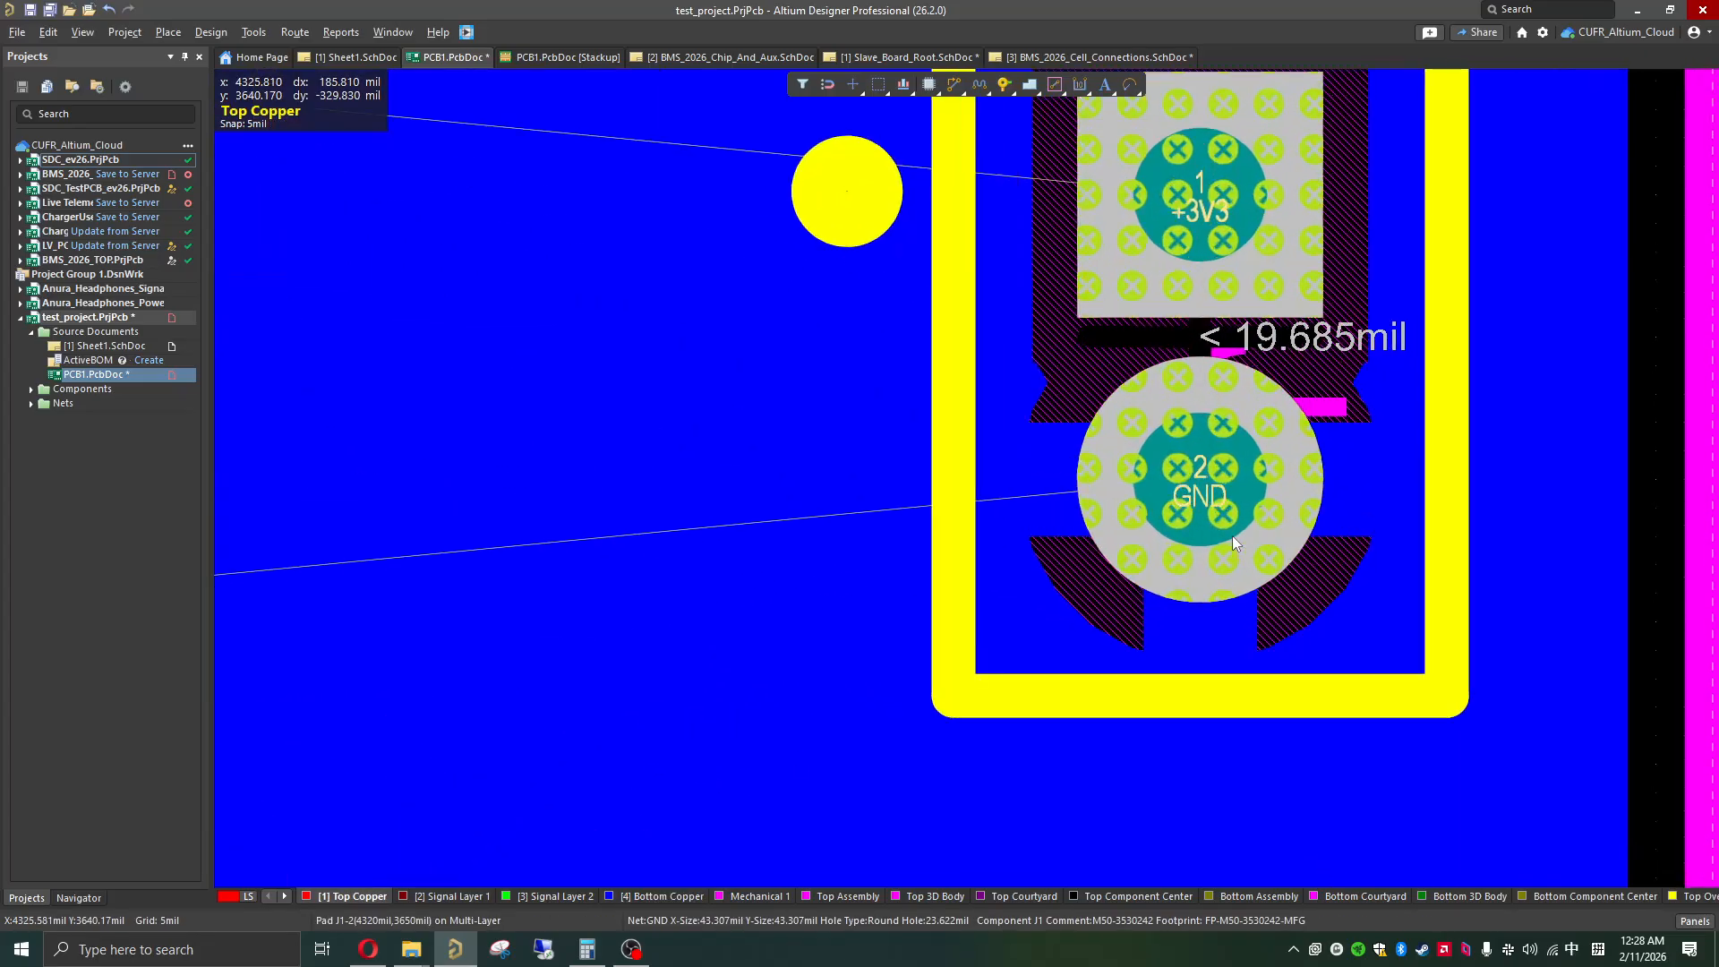
scroll(1127, 472, "up", 1)
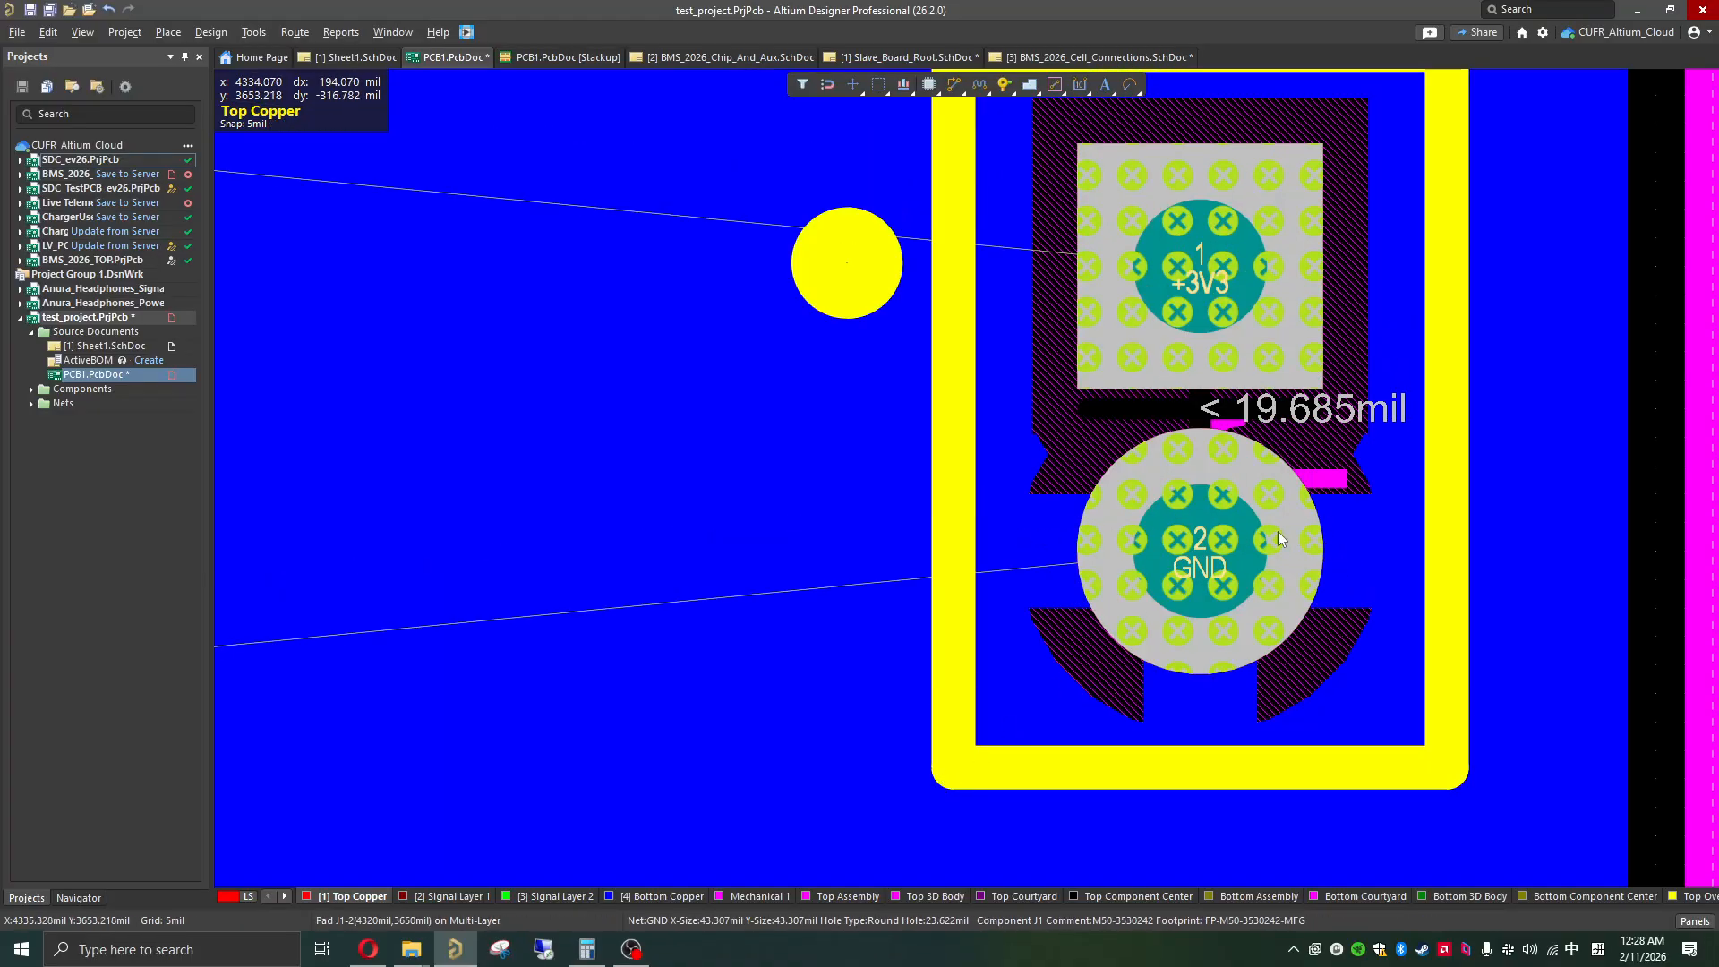
scroll(1253, 575, "down", 3, "ctrl")
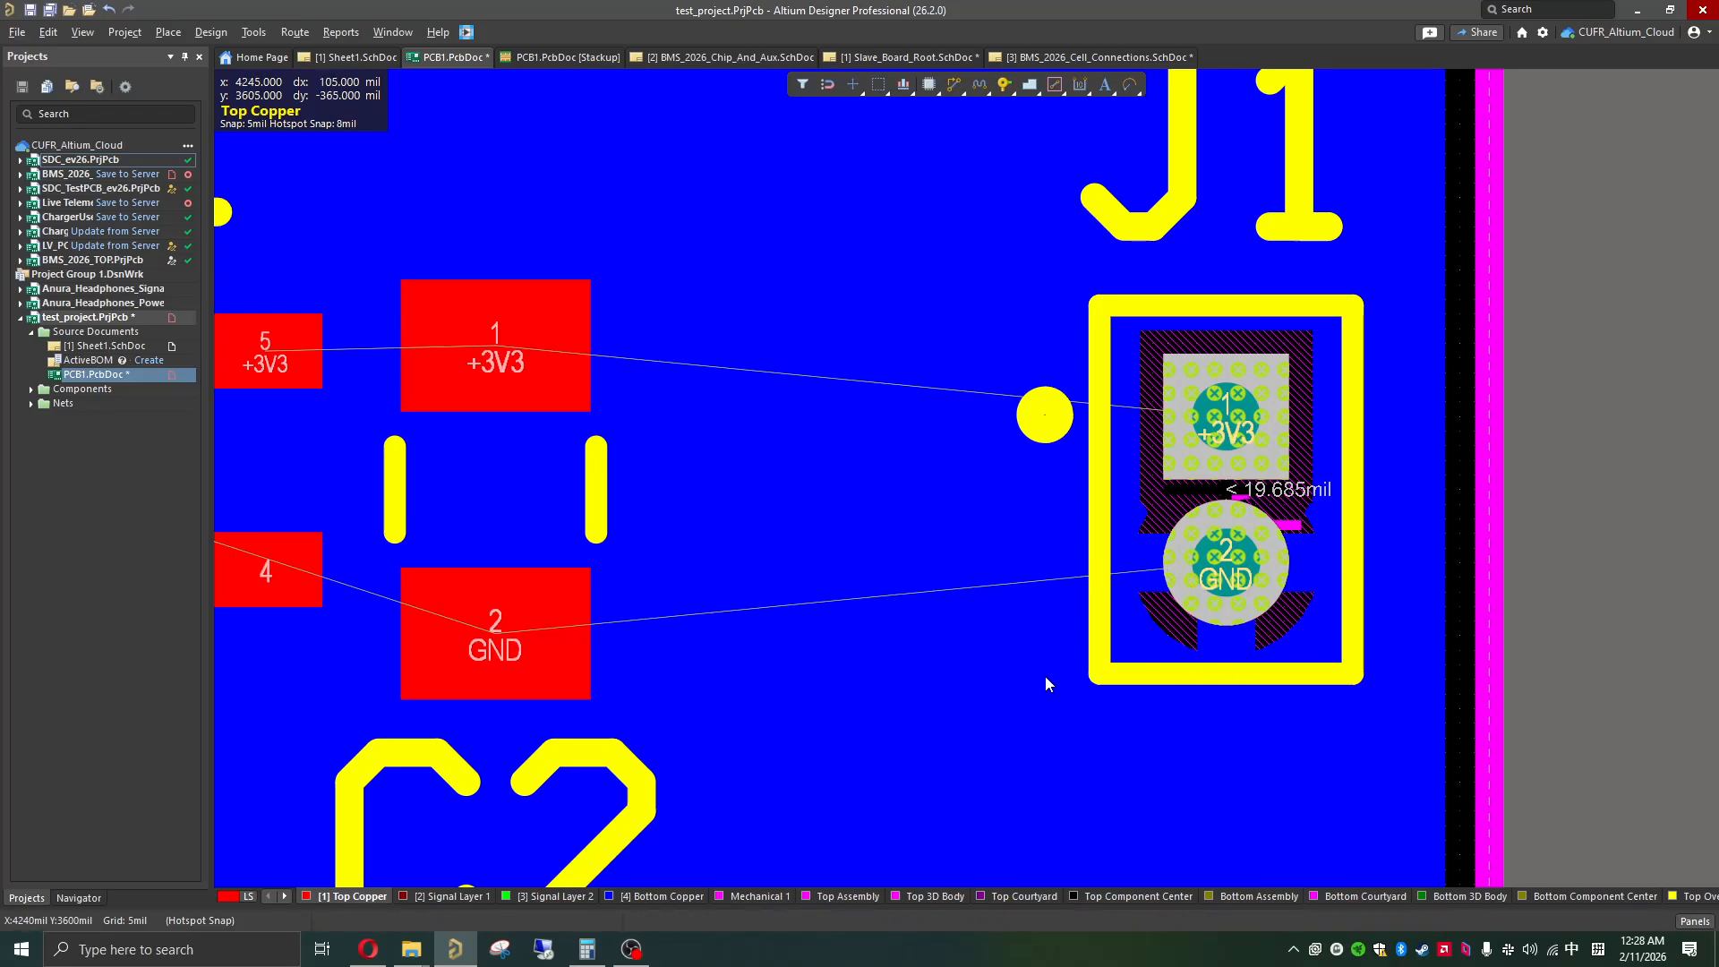
scroll(1056, 616, "down", 5, "ctrl")
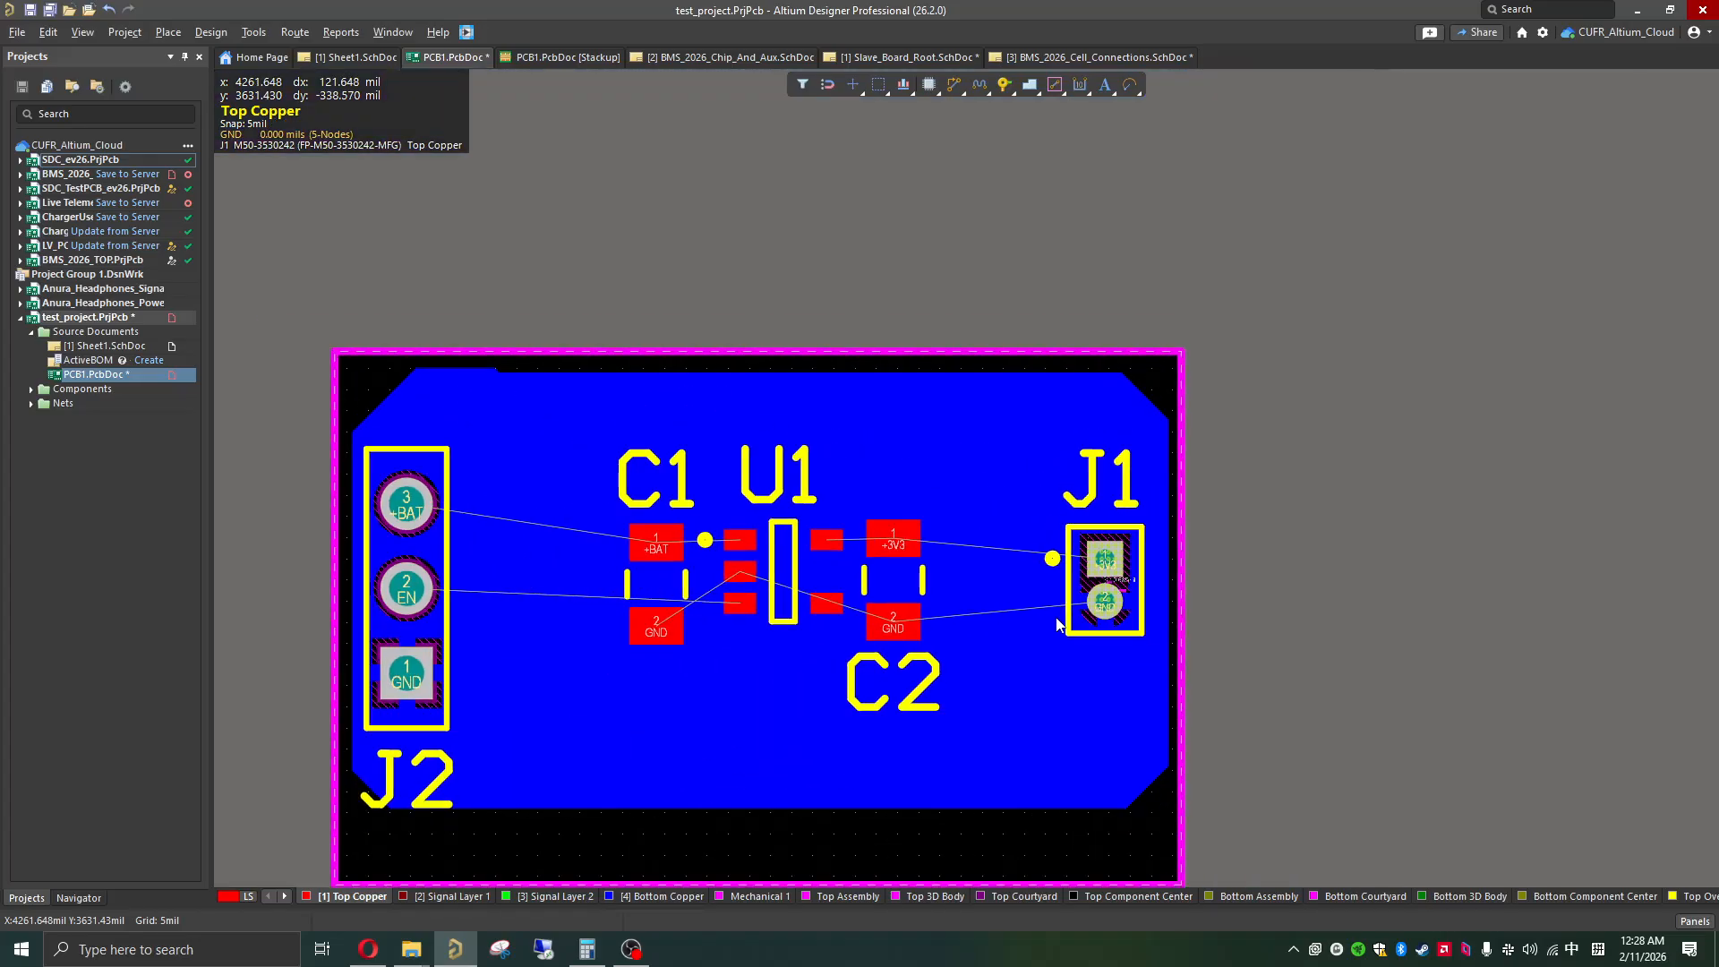
scroll(1023, 657, "up", 2, "shift")
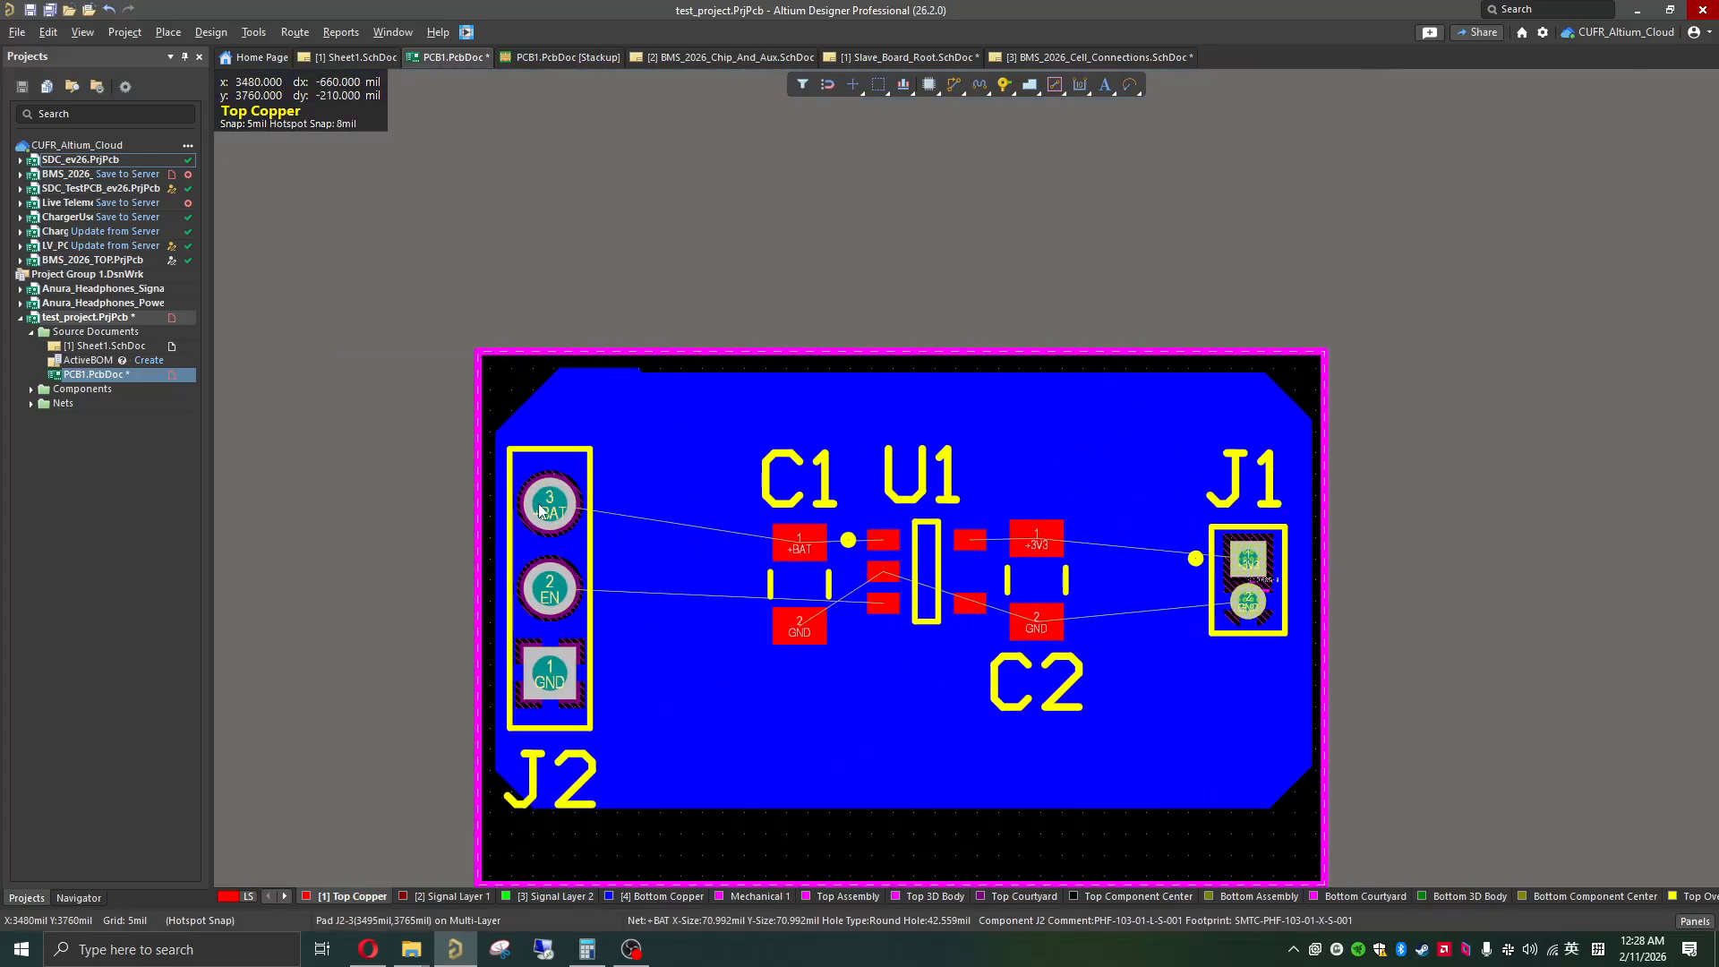
scroll(549, 674, "up", 2, "ctrl")
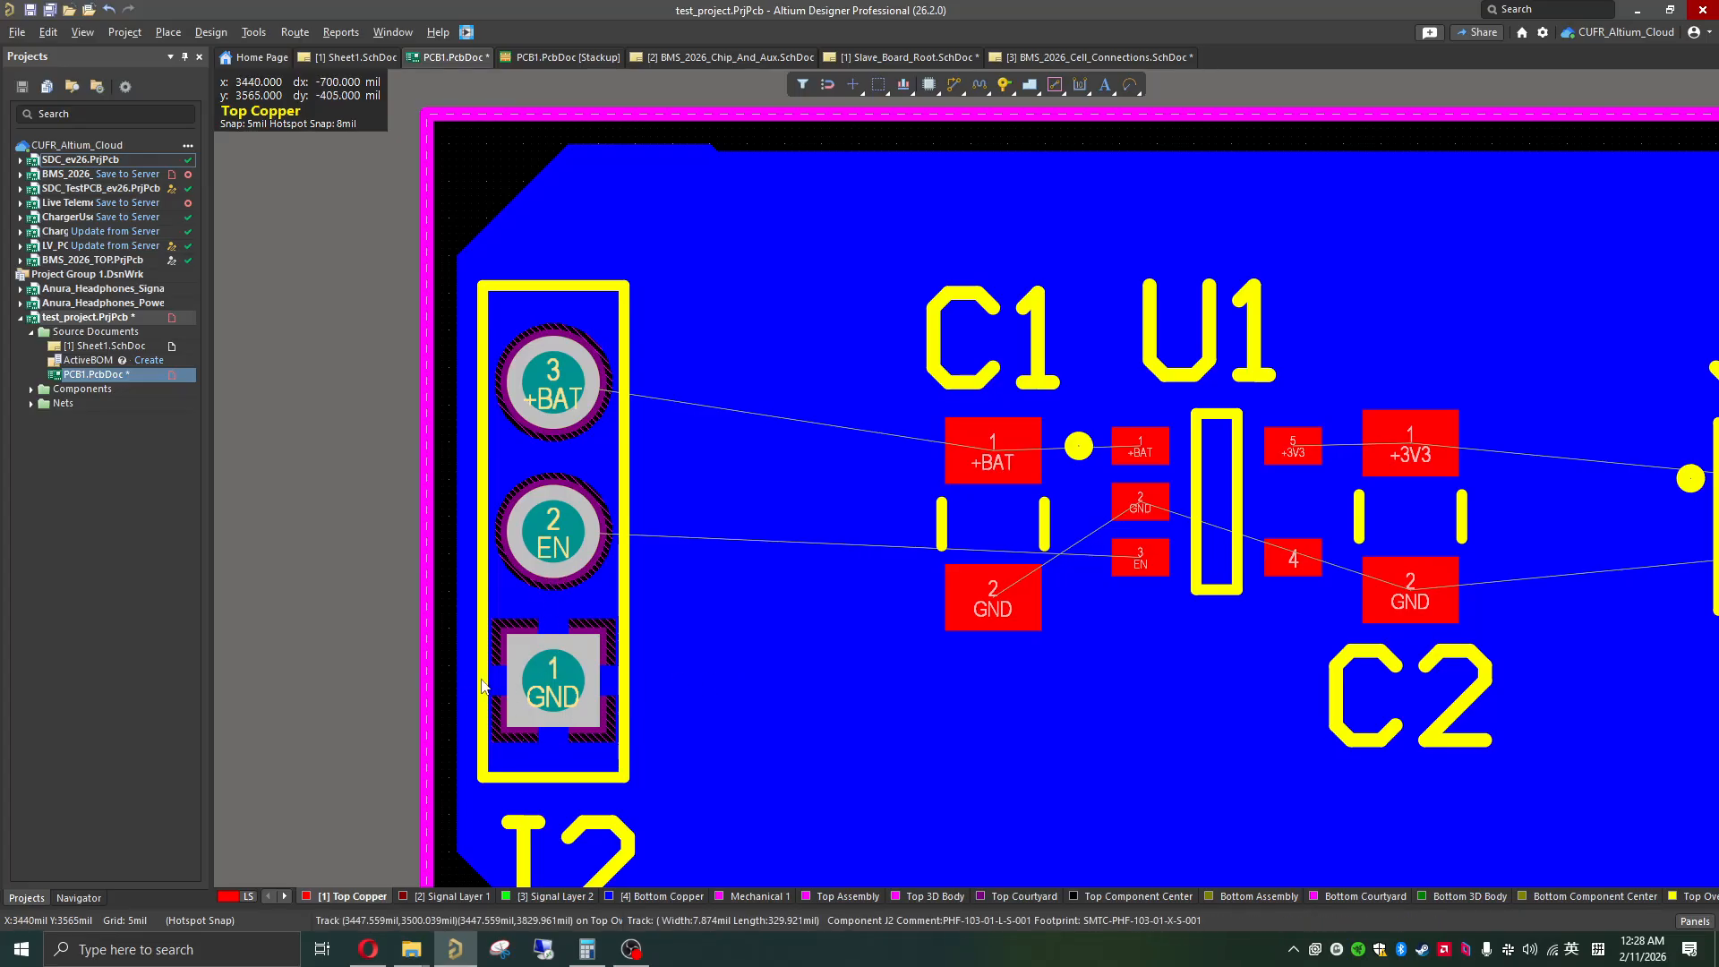
scroll(921, 556, "right", 2, "shift")
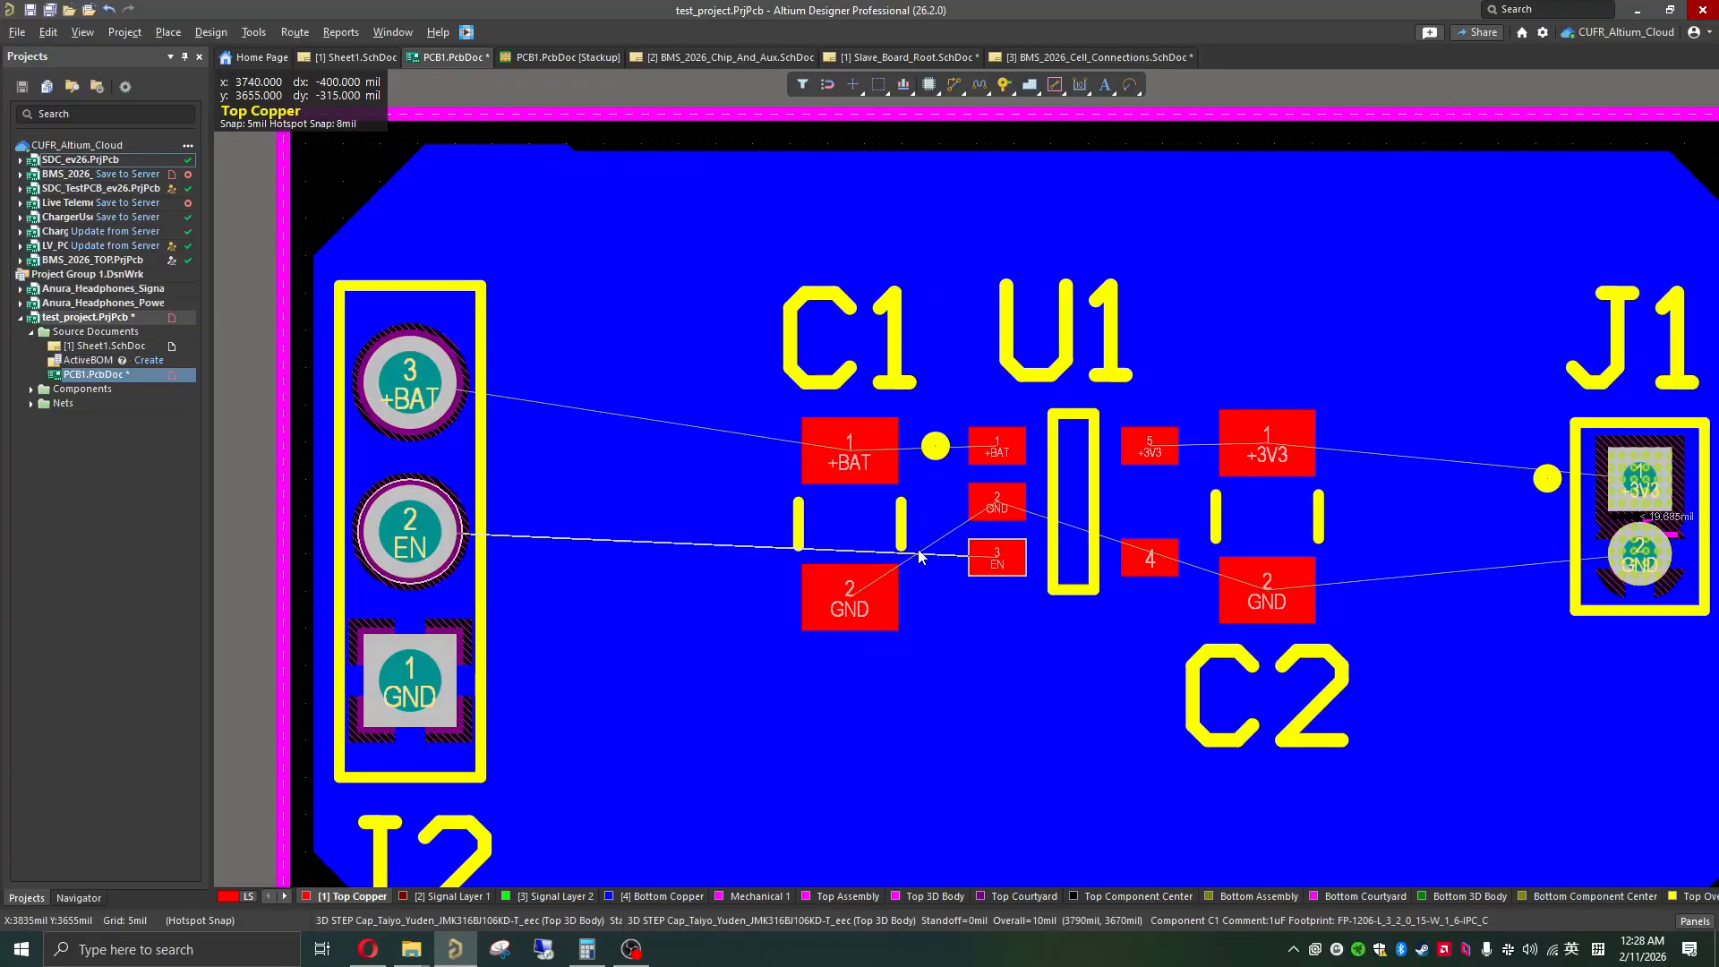
scroll(856, 646, "up", 1, "ctrl")
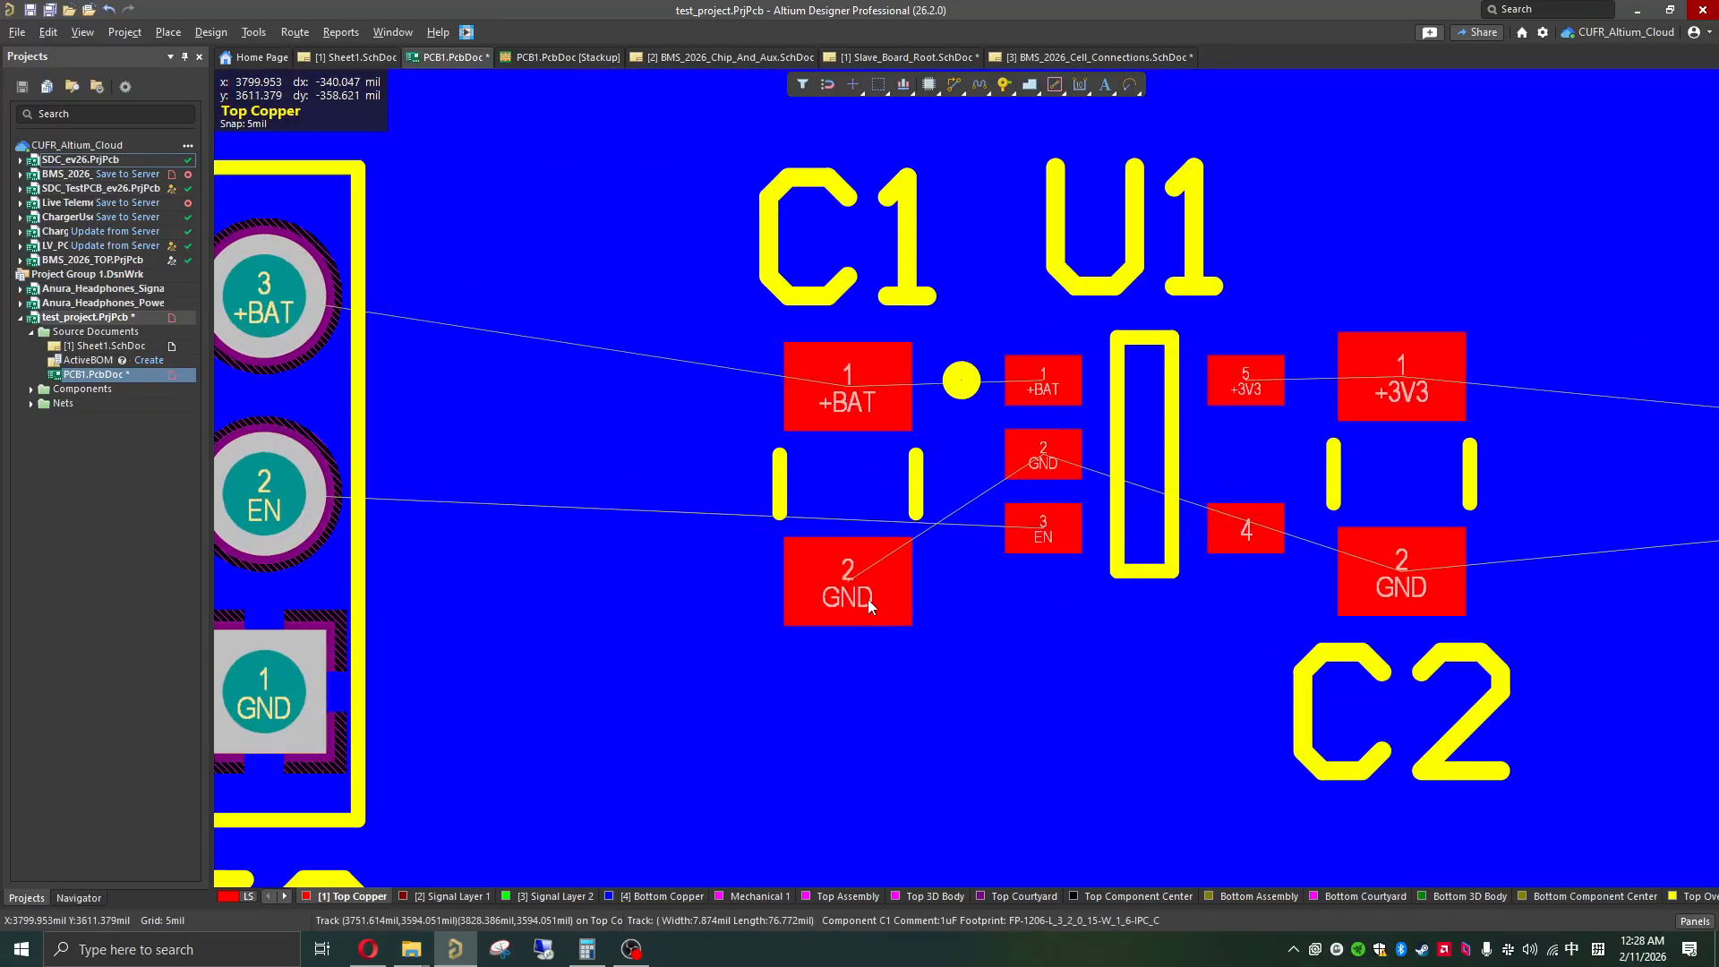
left_click(280, 708)
left_click(810, 618)
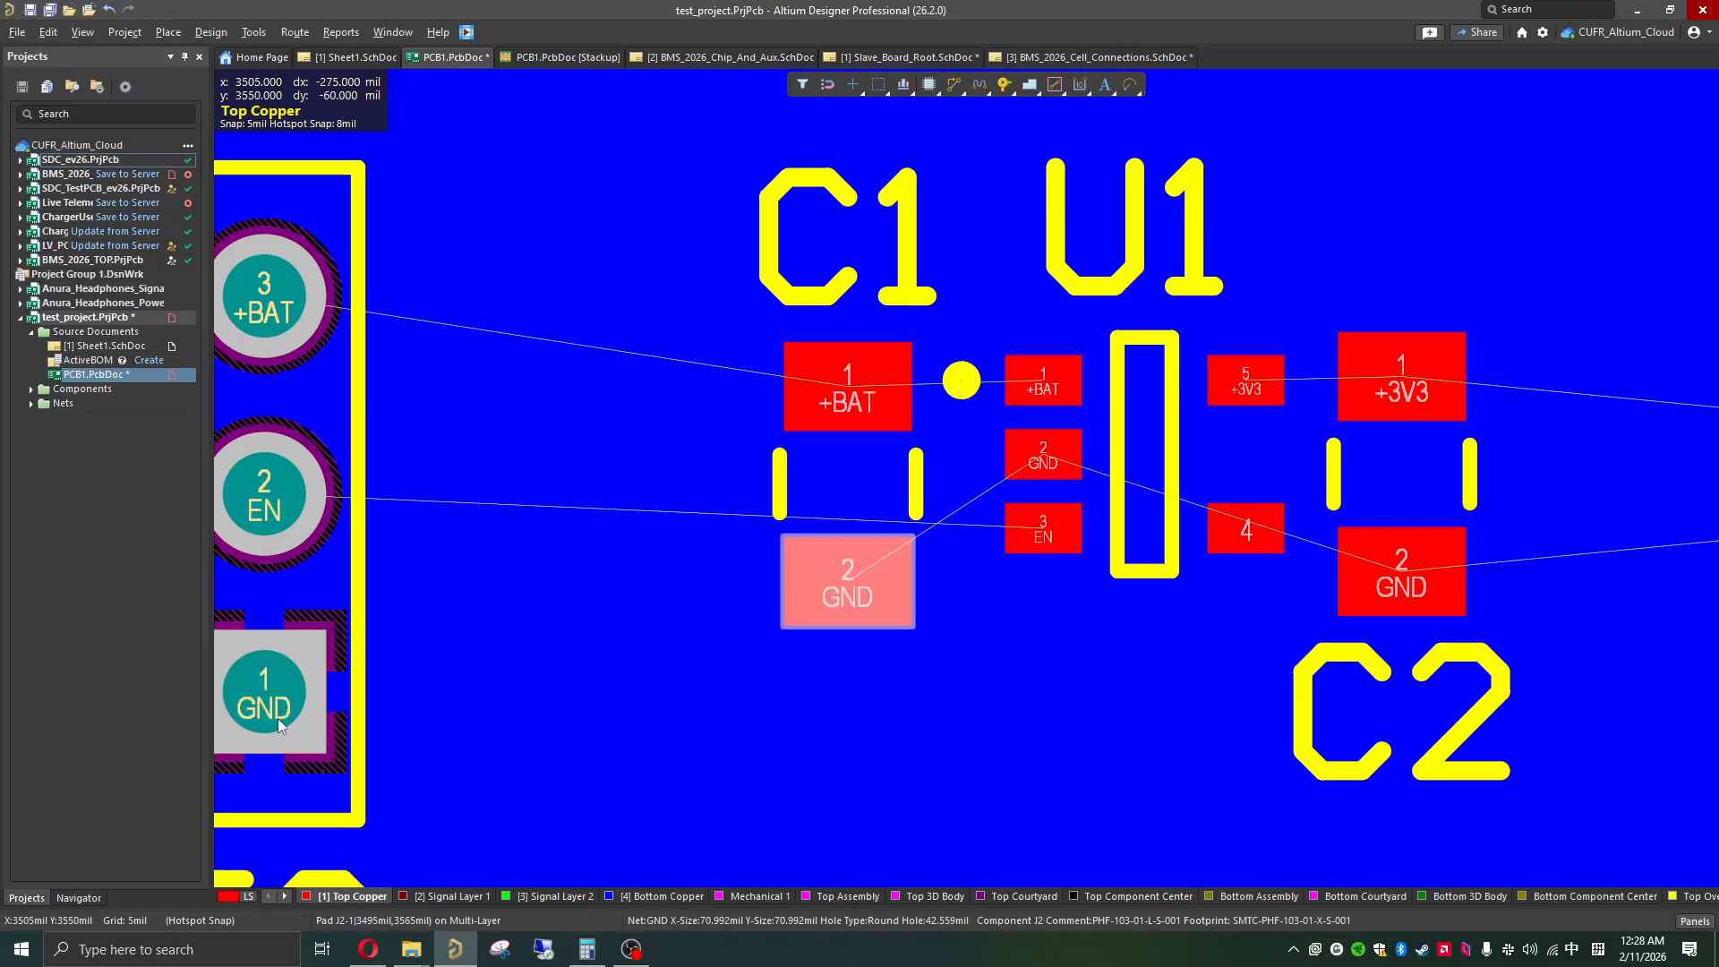
left_click(802, 632)
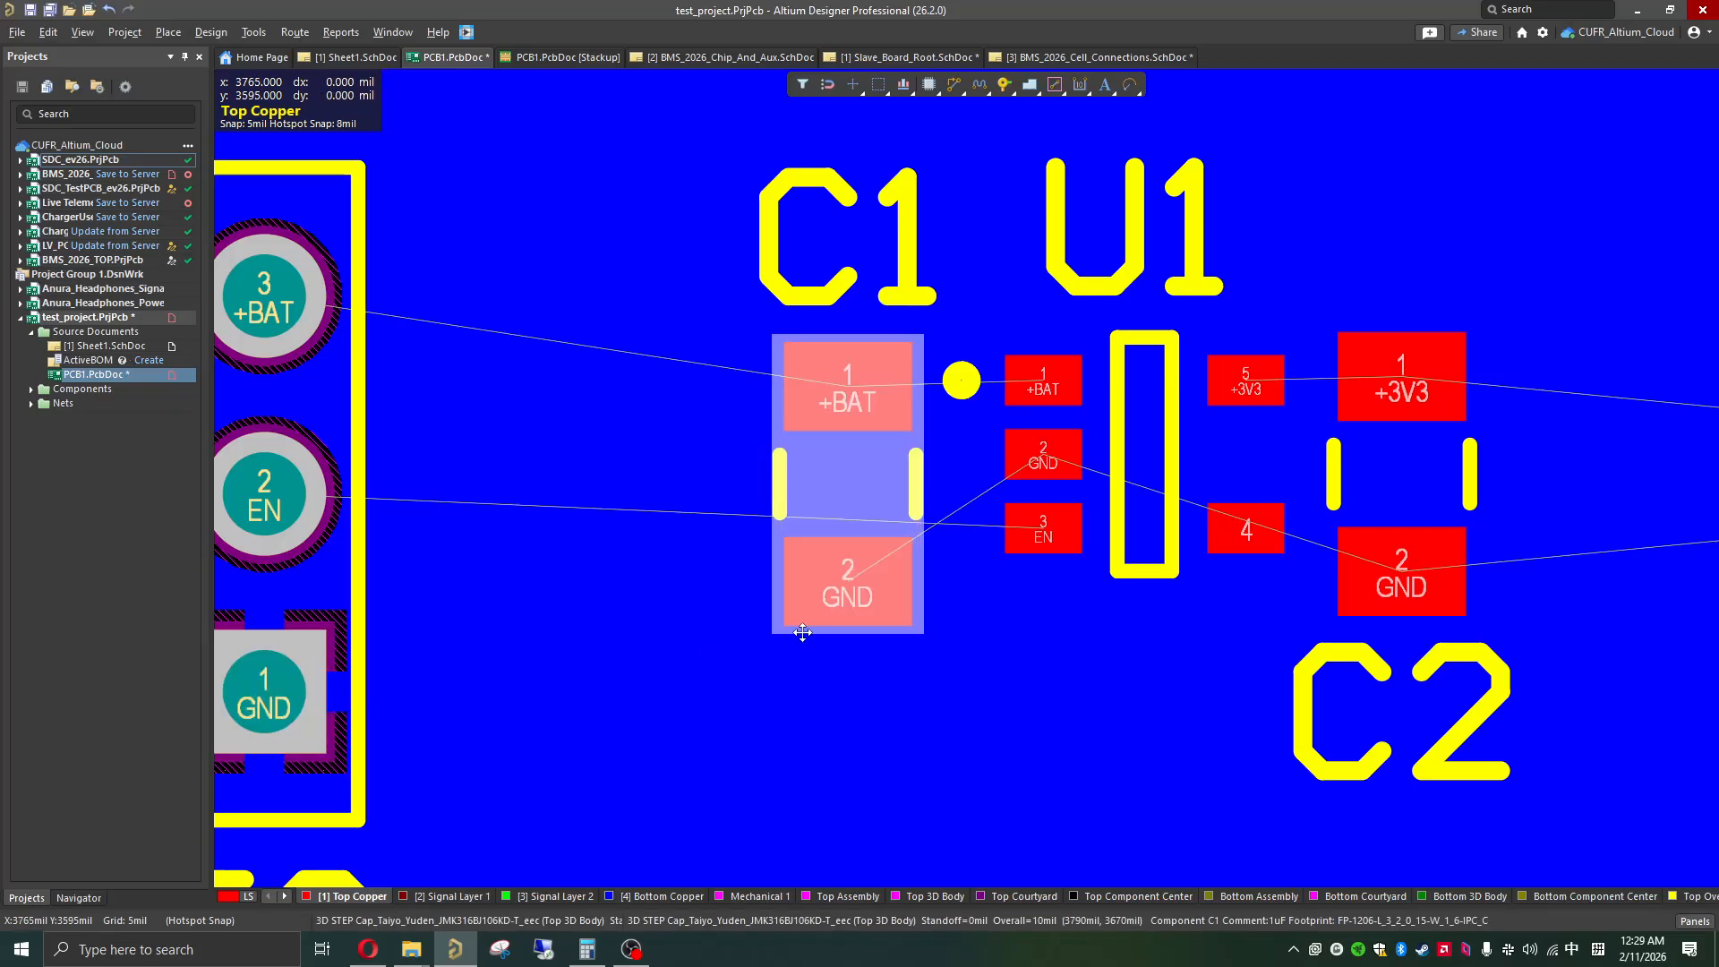
left_click(685, 793)
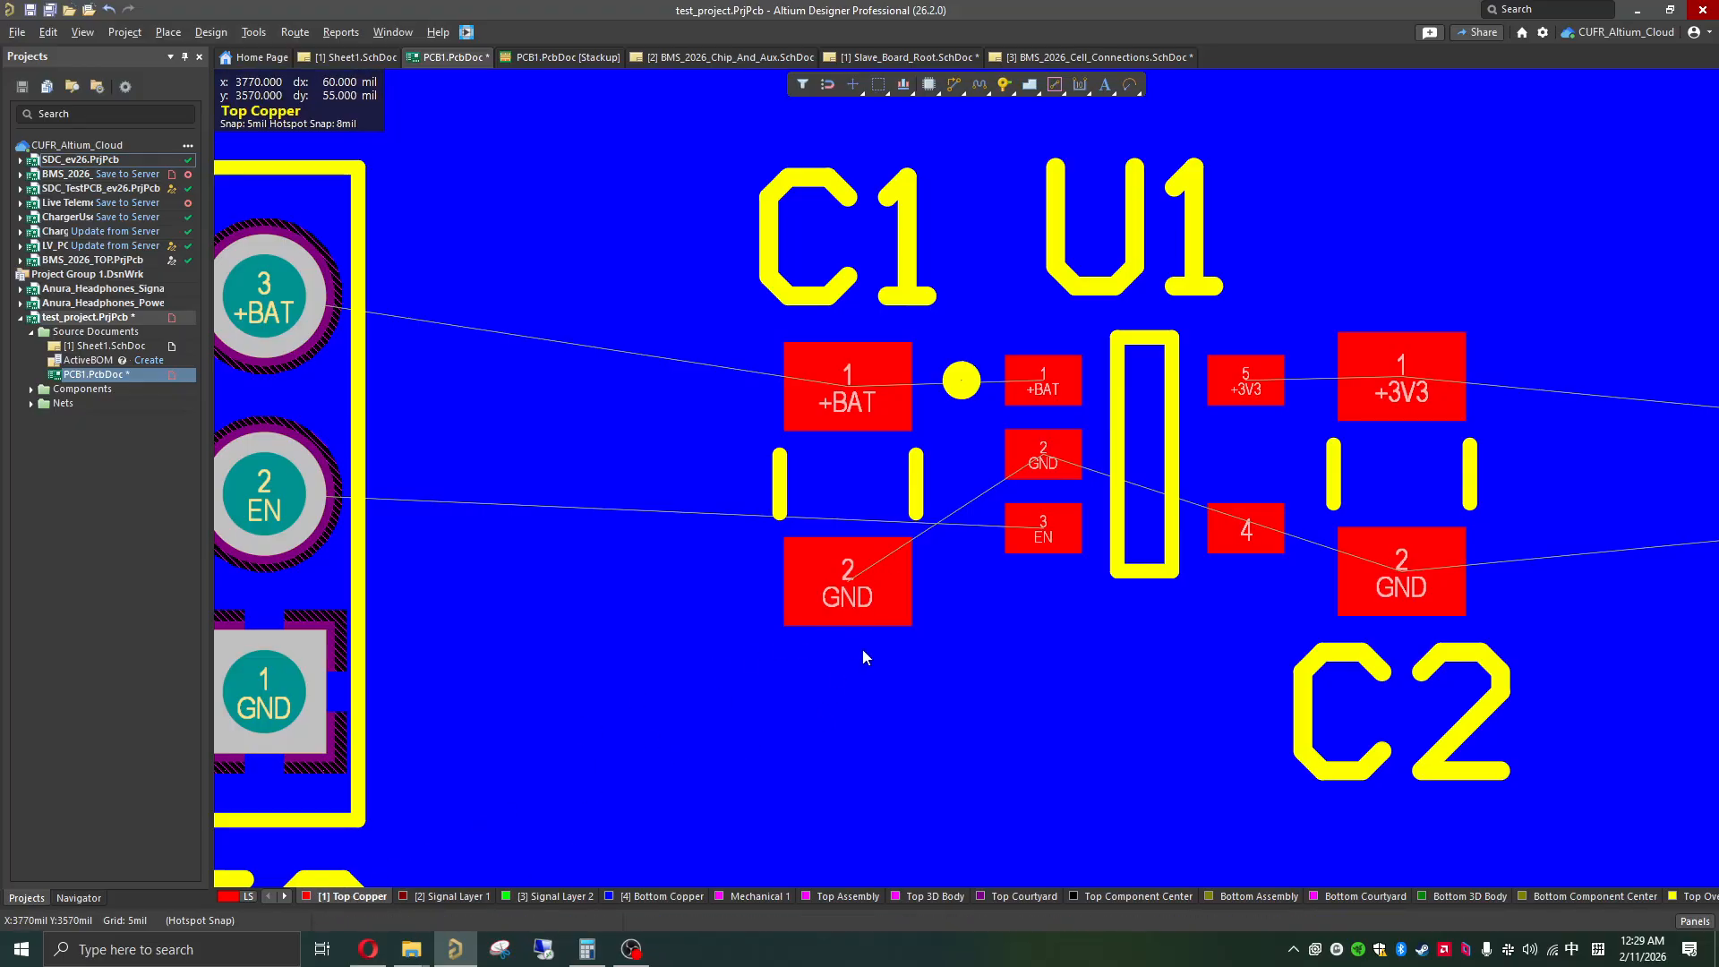
Step: Route a short 15 mil wide GND track on Top Copper from C1's GND pad, down and diagonally left, about 74 mil long
left_click(834, 600)
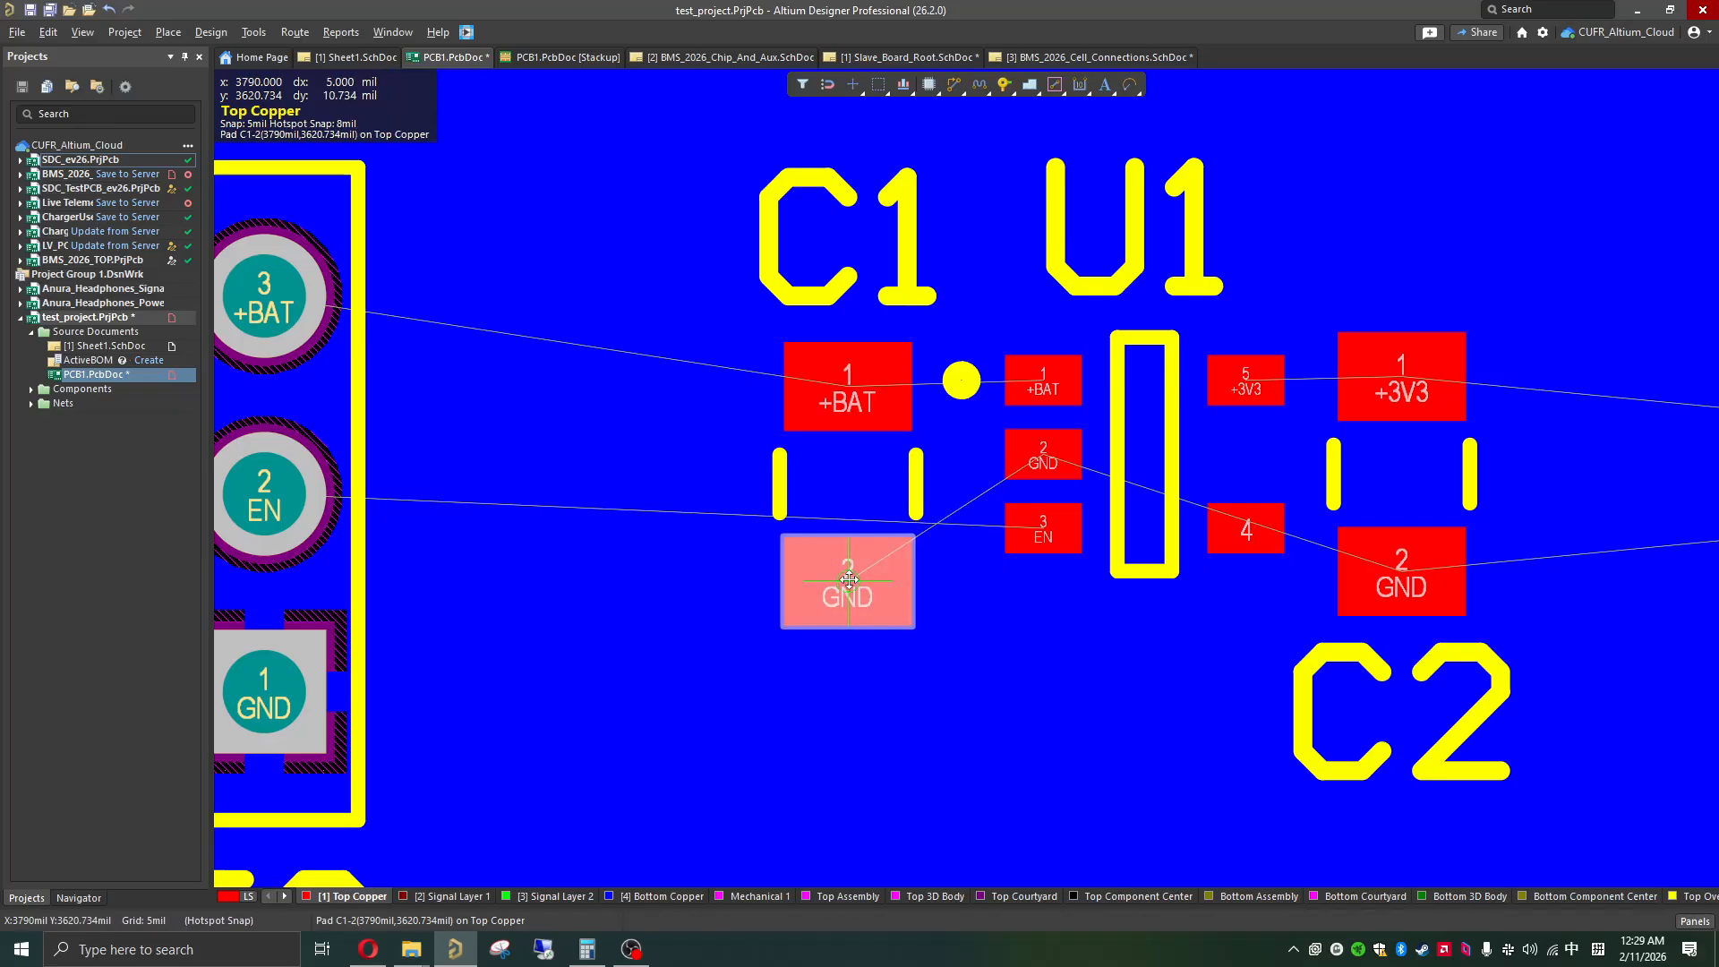
left_click(846, 585)
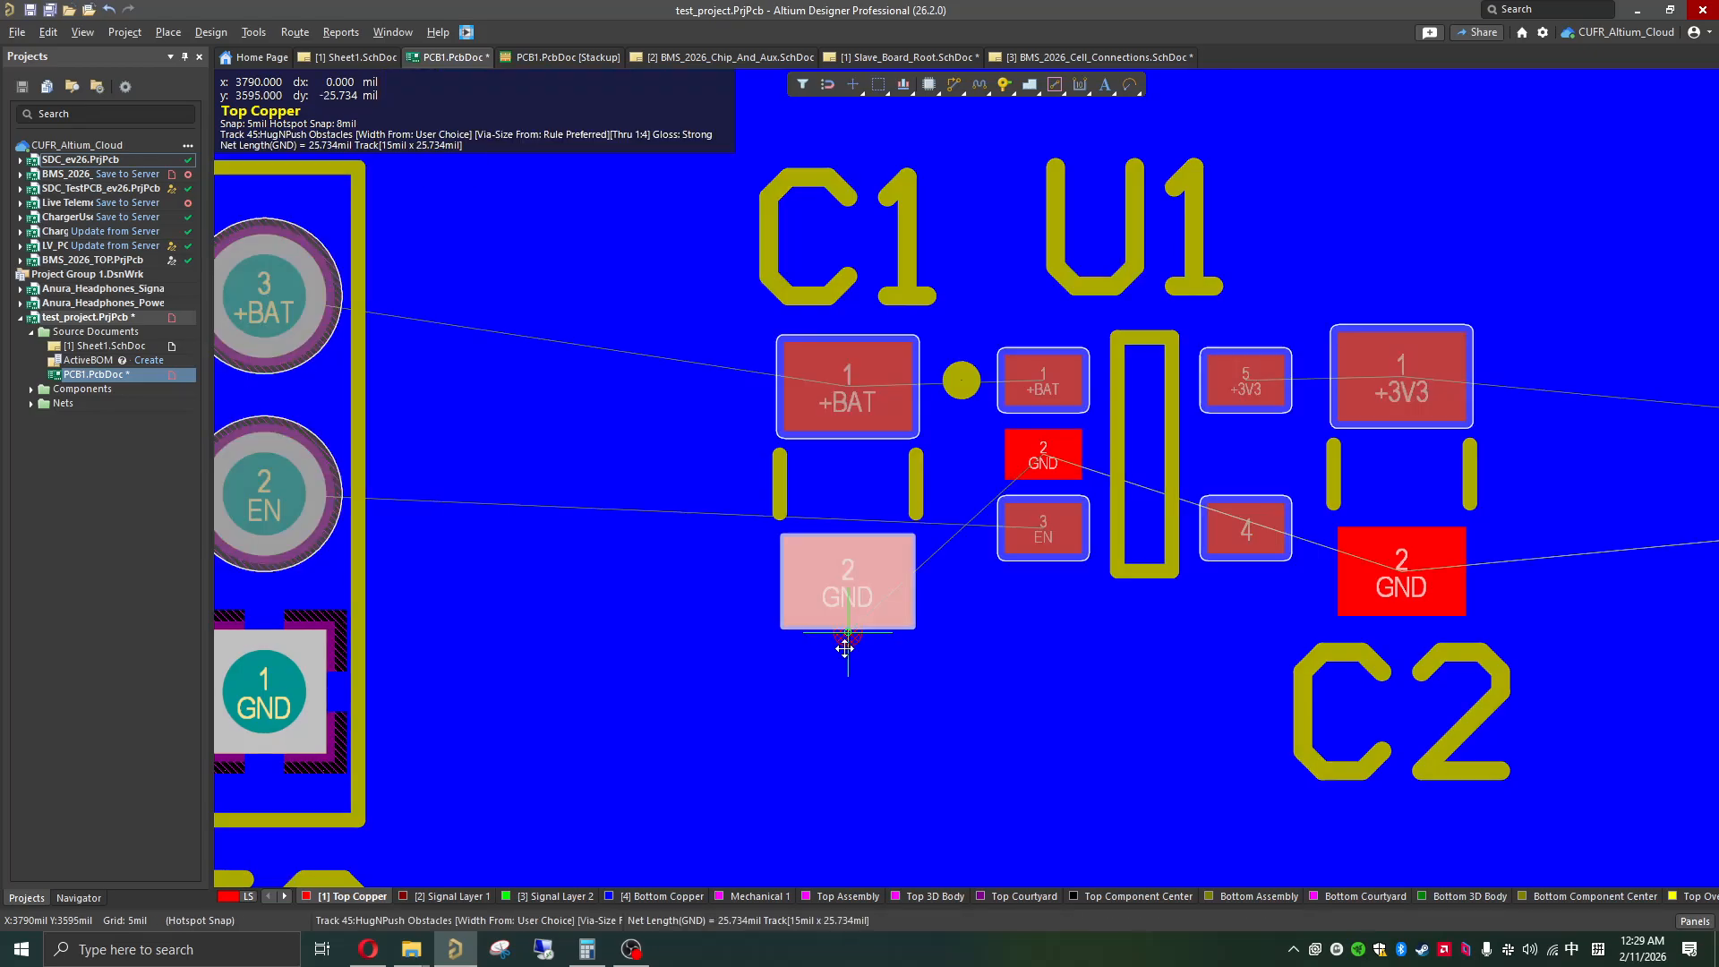
left_click(807, 710)
right_click(807, 705)
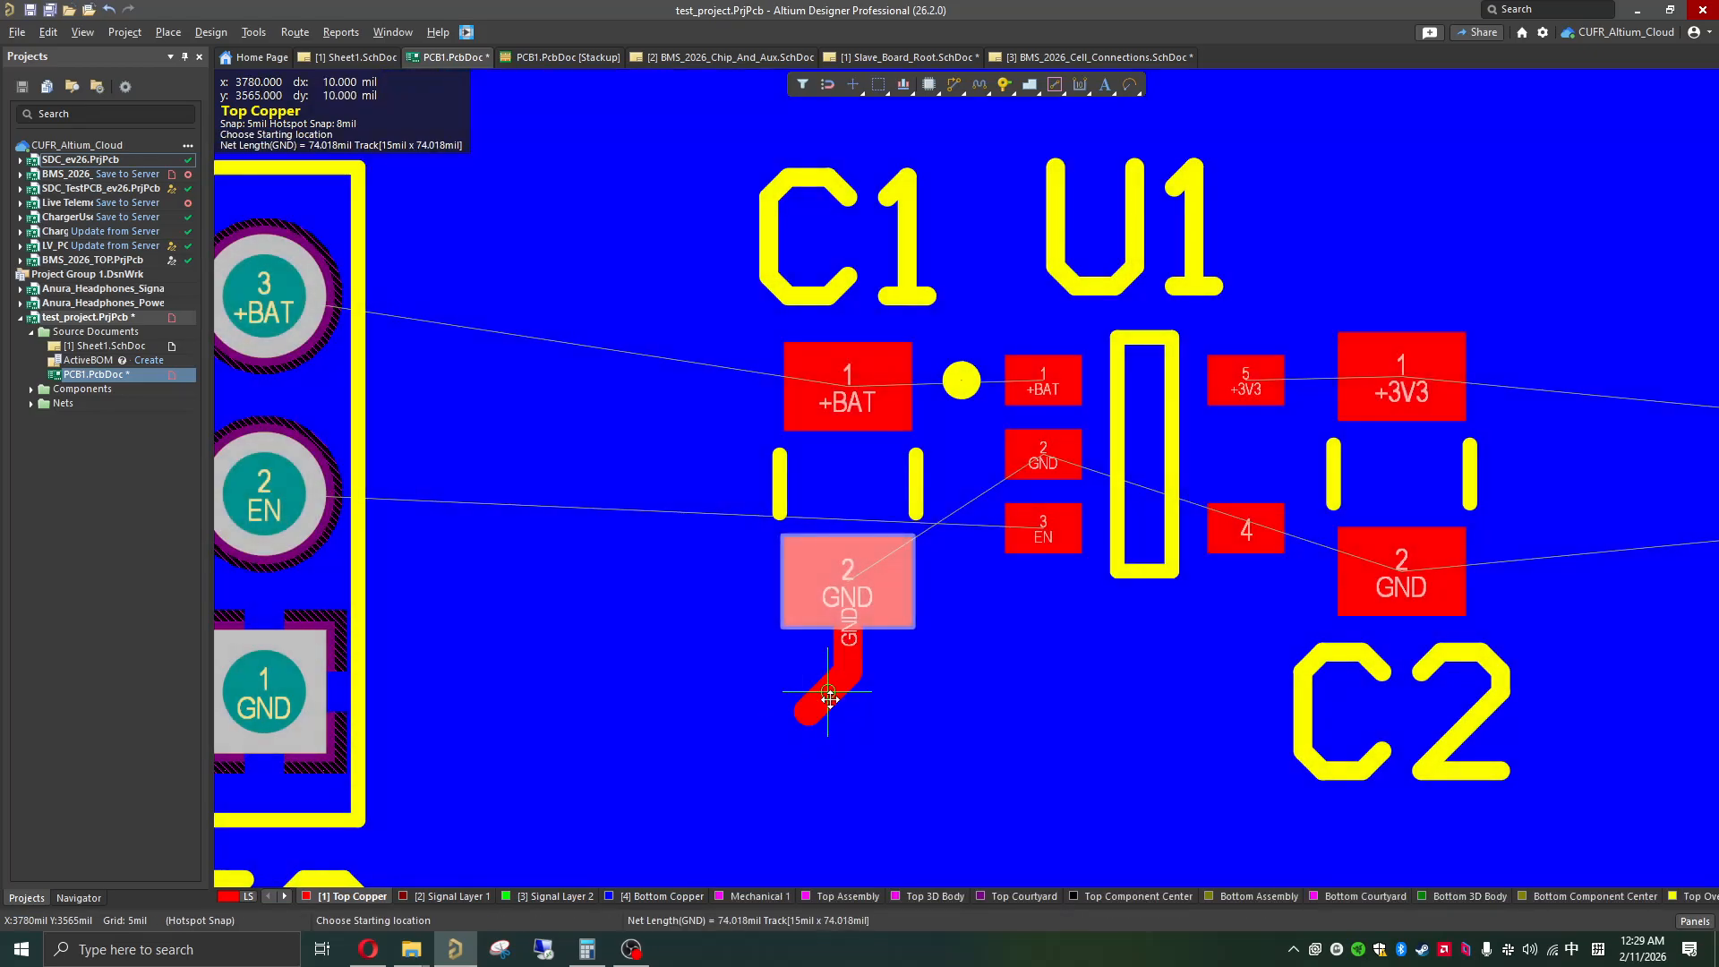
scroll(812, 727, "up", 2, "ctrl")
right_click(813, 727)
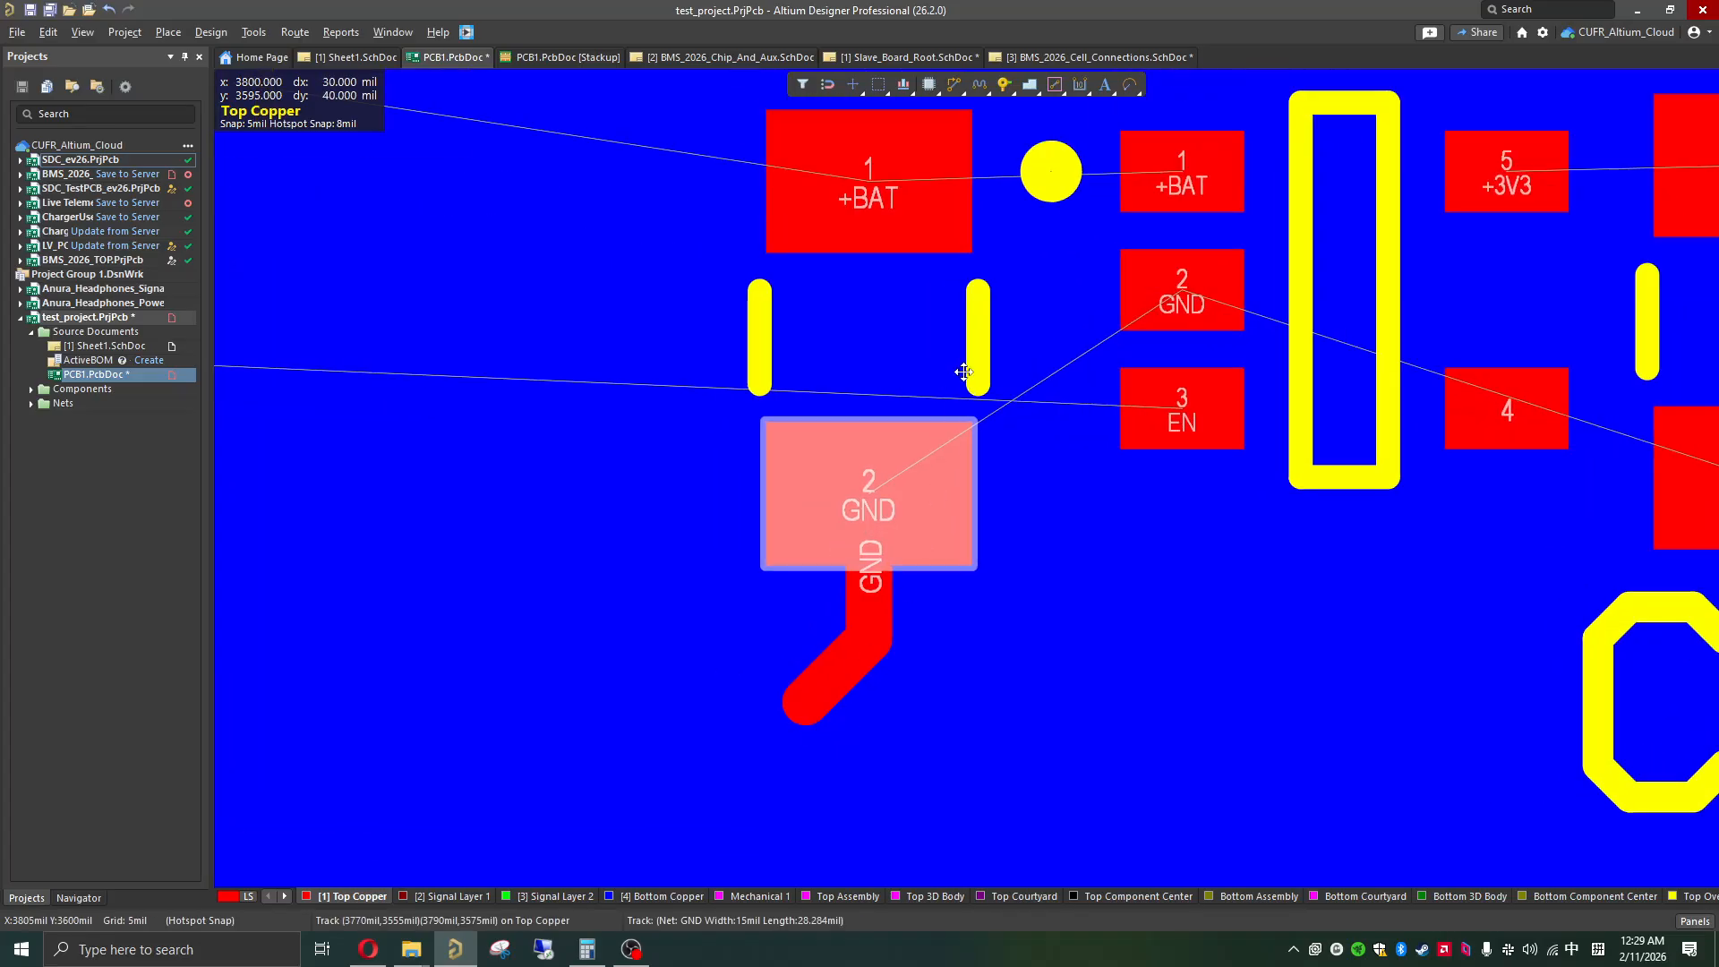
Step: Place a GND via at the free end of C1's GND track, connecting Top Copper to Bottom Copper
scroll(843, 598, "down", 2)
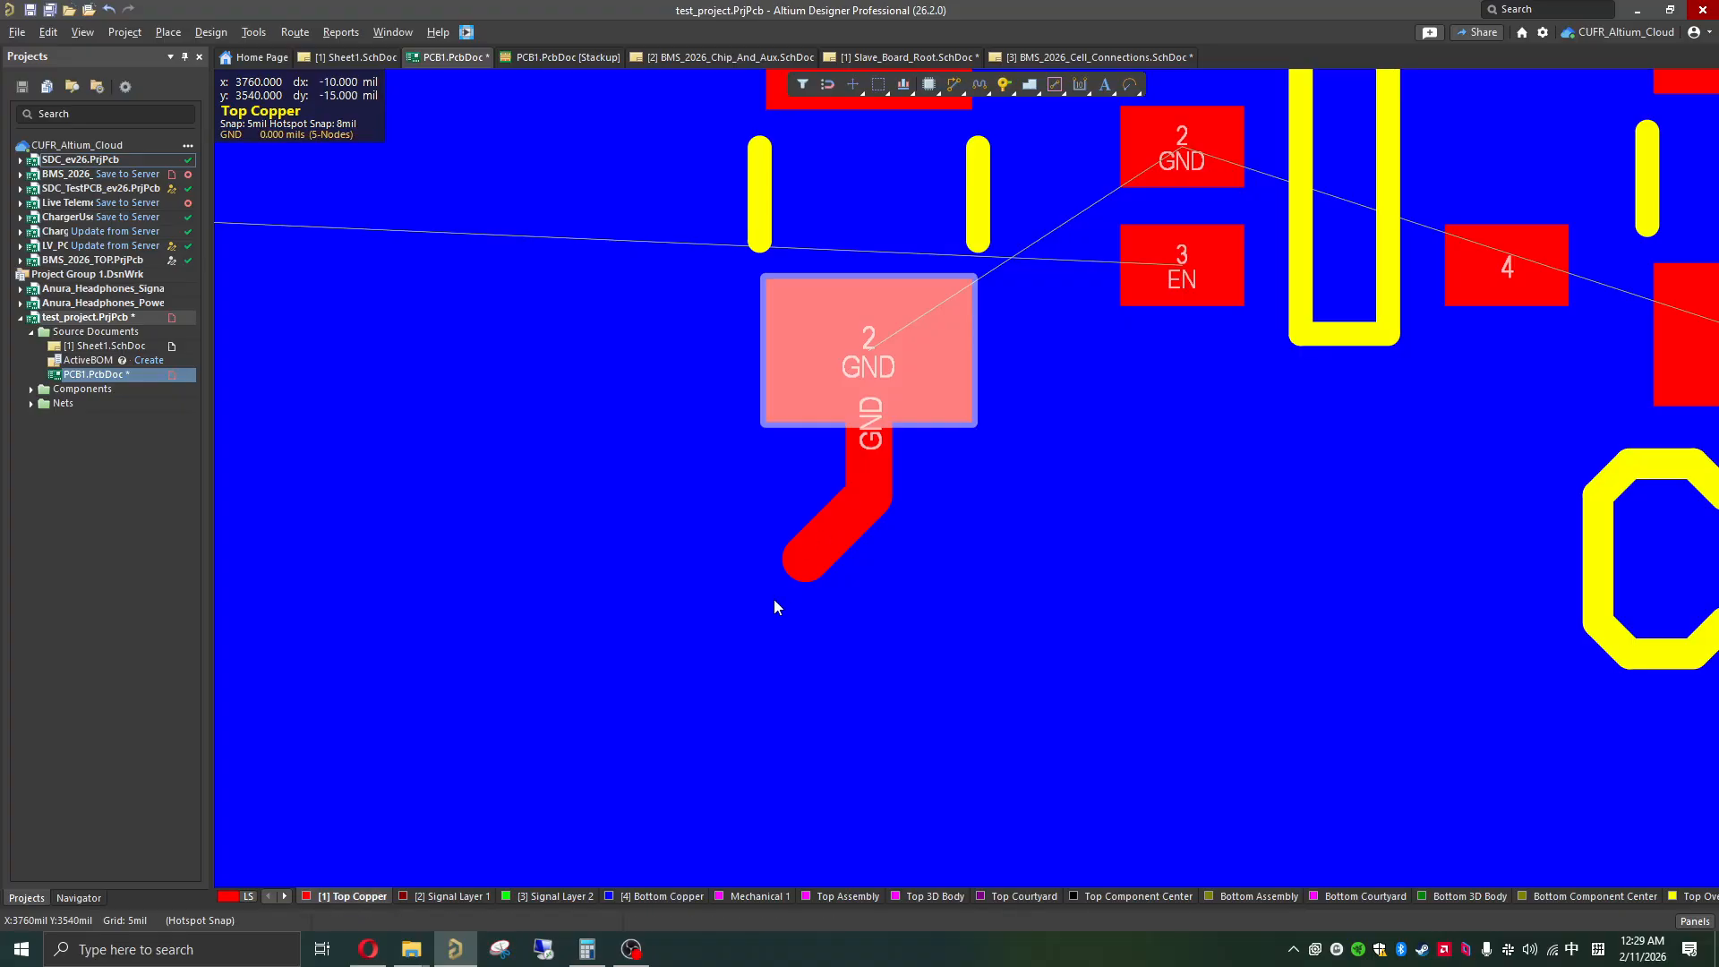
right_click(1005, 85)
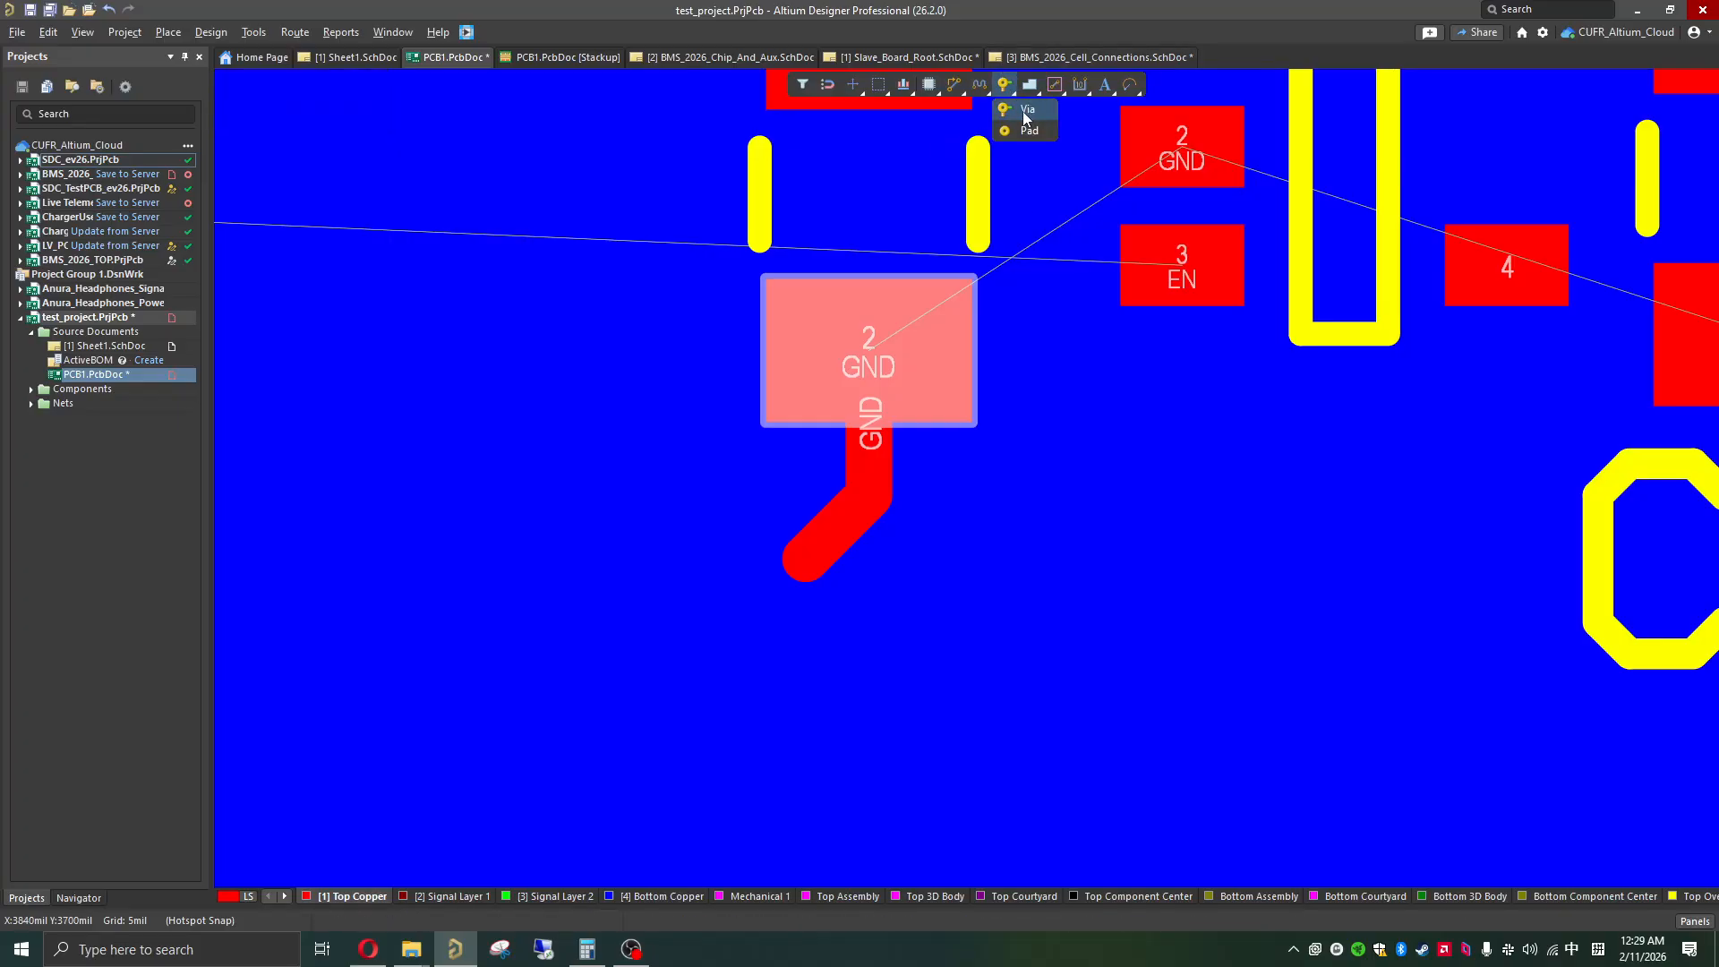
left_click(1027, 110)
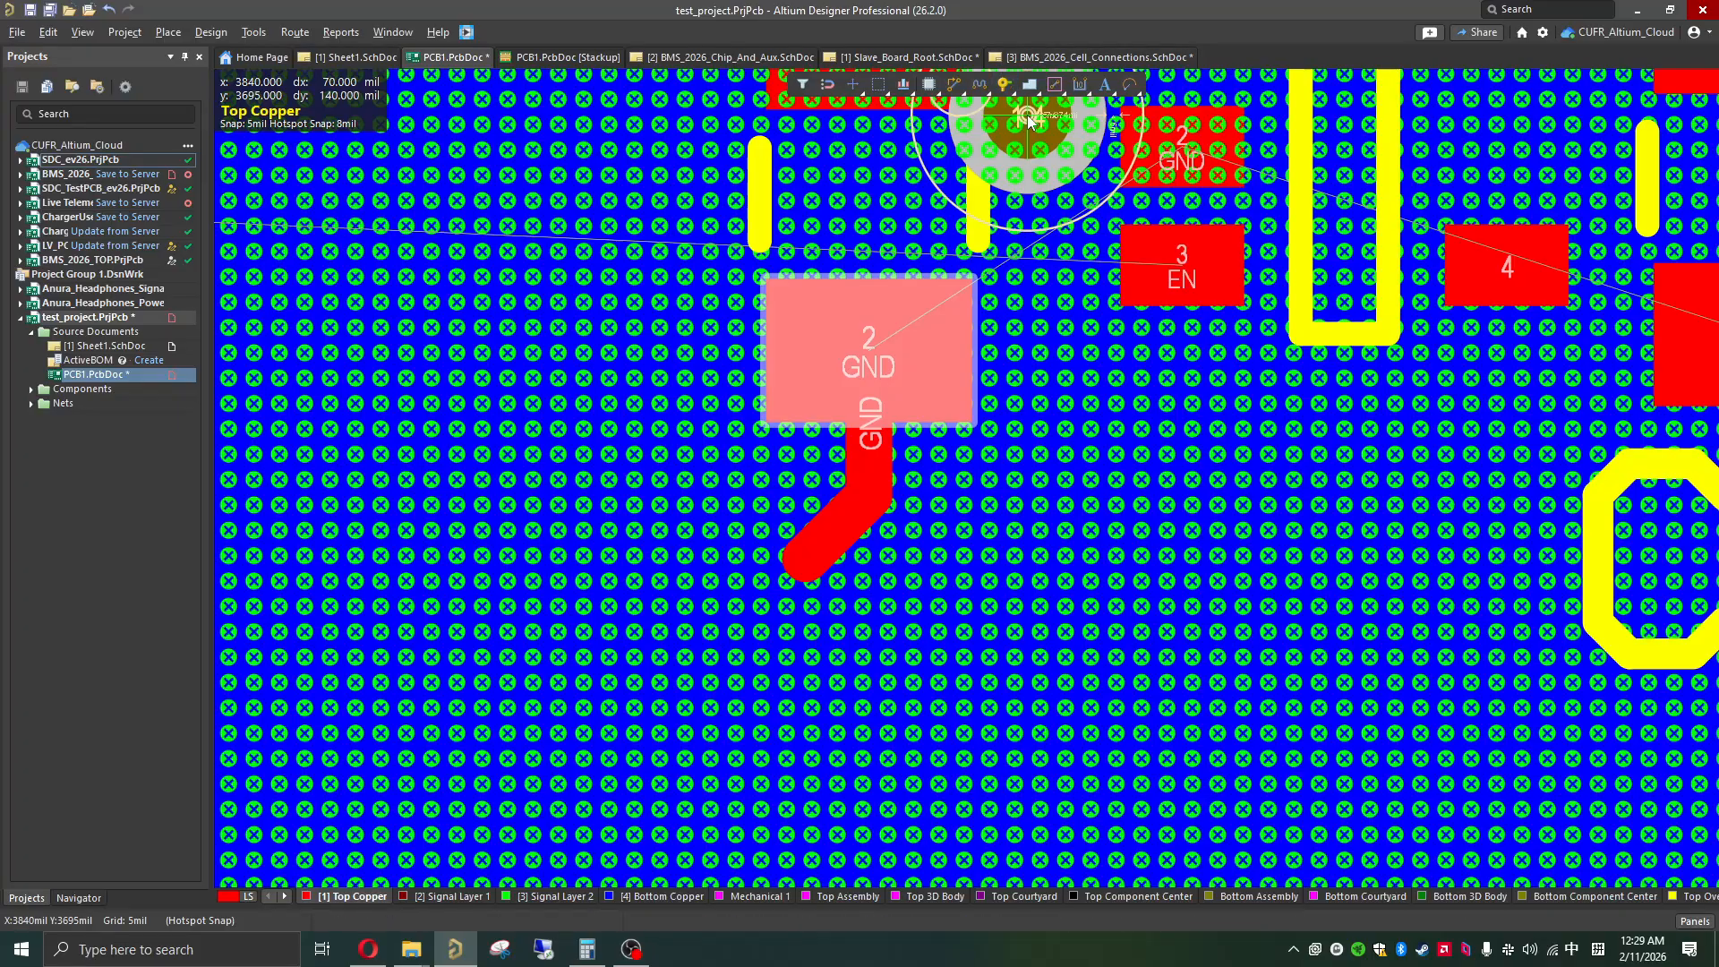
left_click(808, 561)
right_click(917, 646)
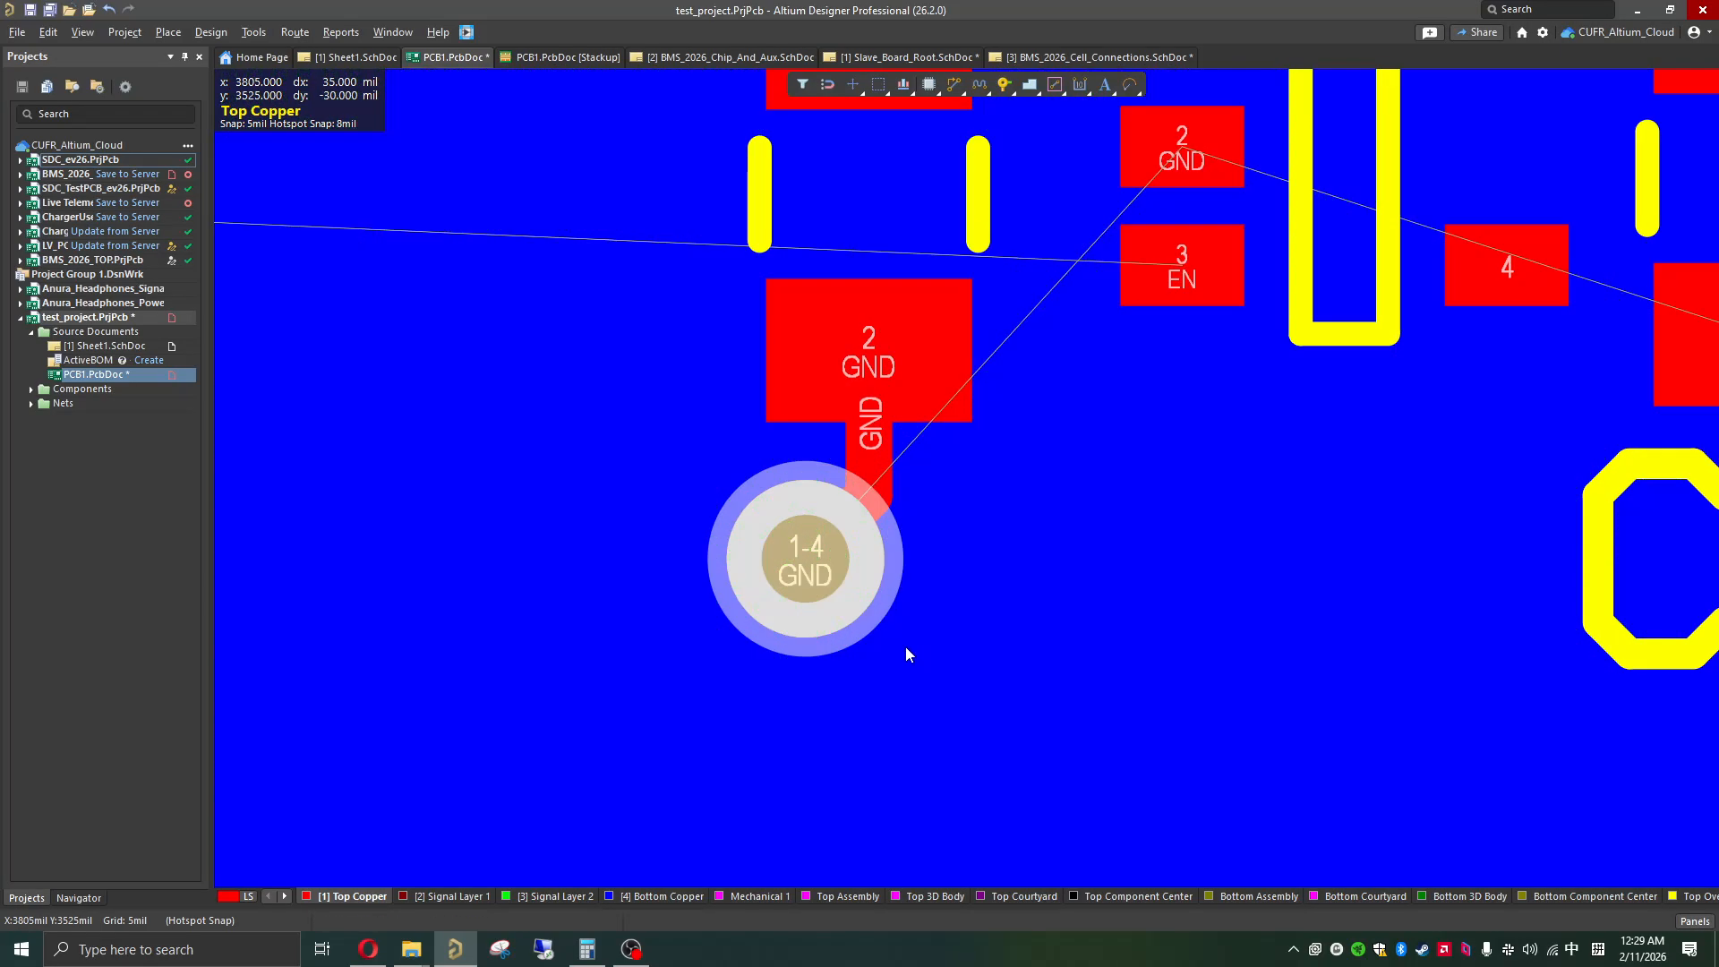
Step: Move C1's GND via with its track farther from the pad, to about X 3760, Y 3540 mil
scroll(810, 573, "down", 3, "ctrl")
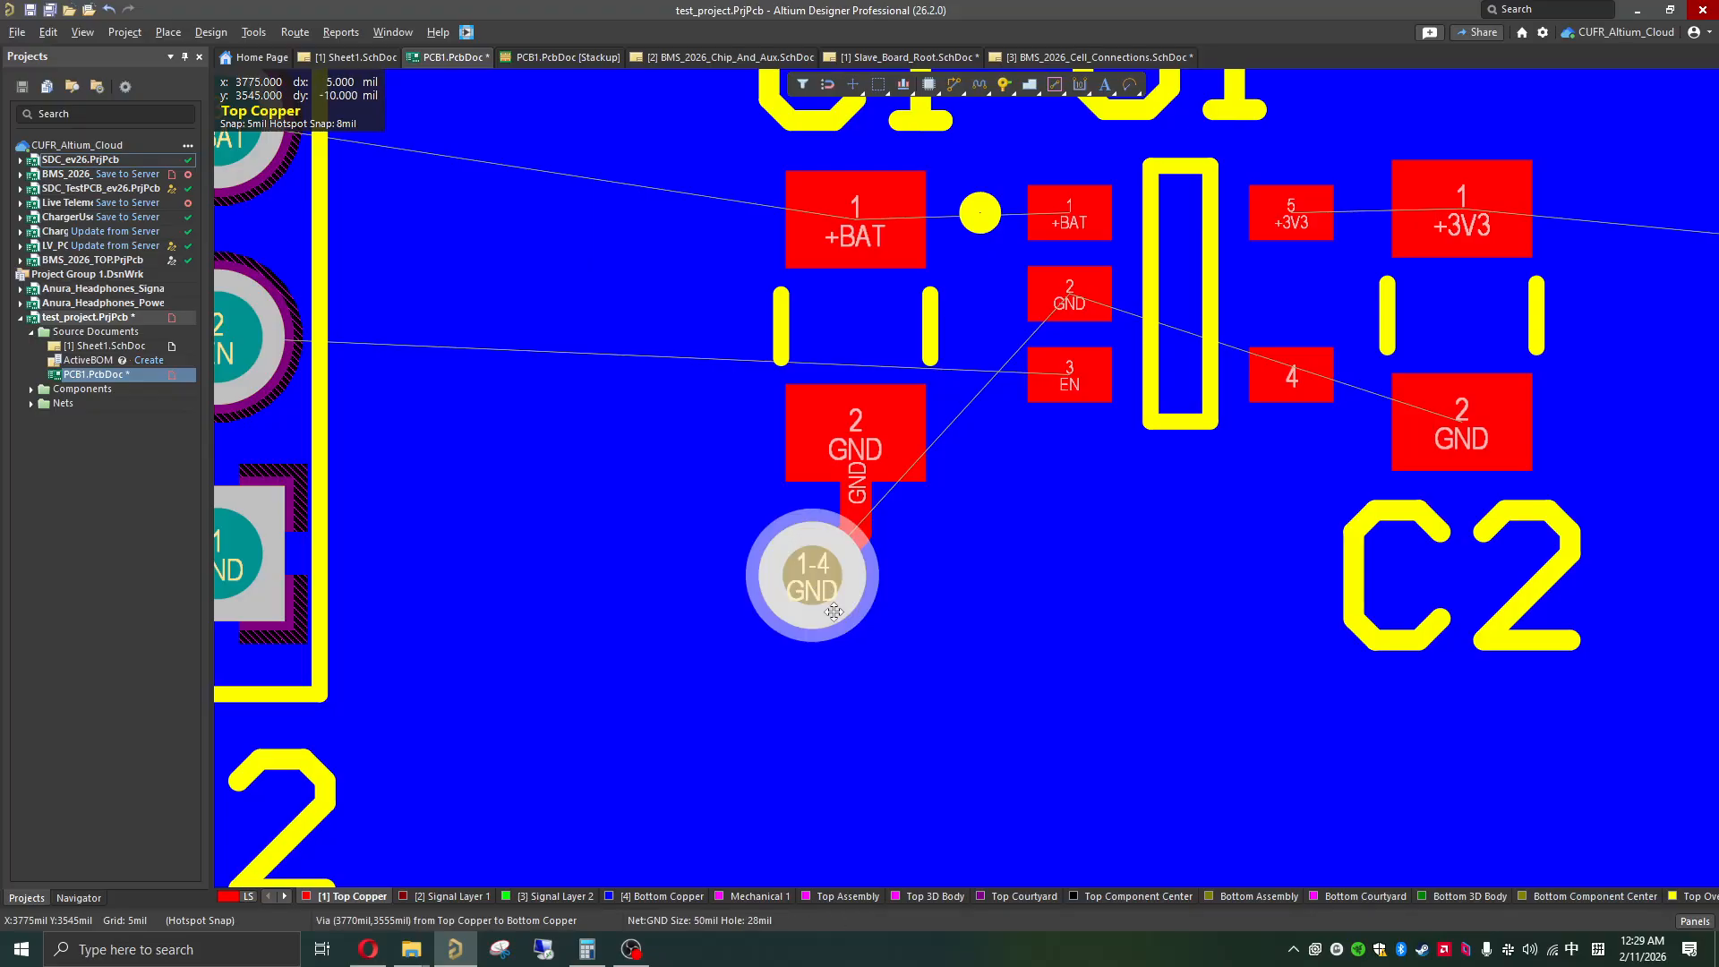
left_click_drag(815, 587, 794, 619)
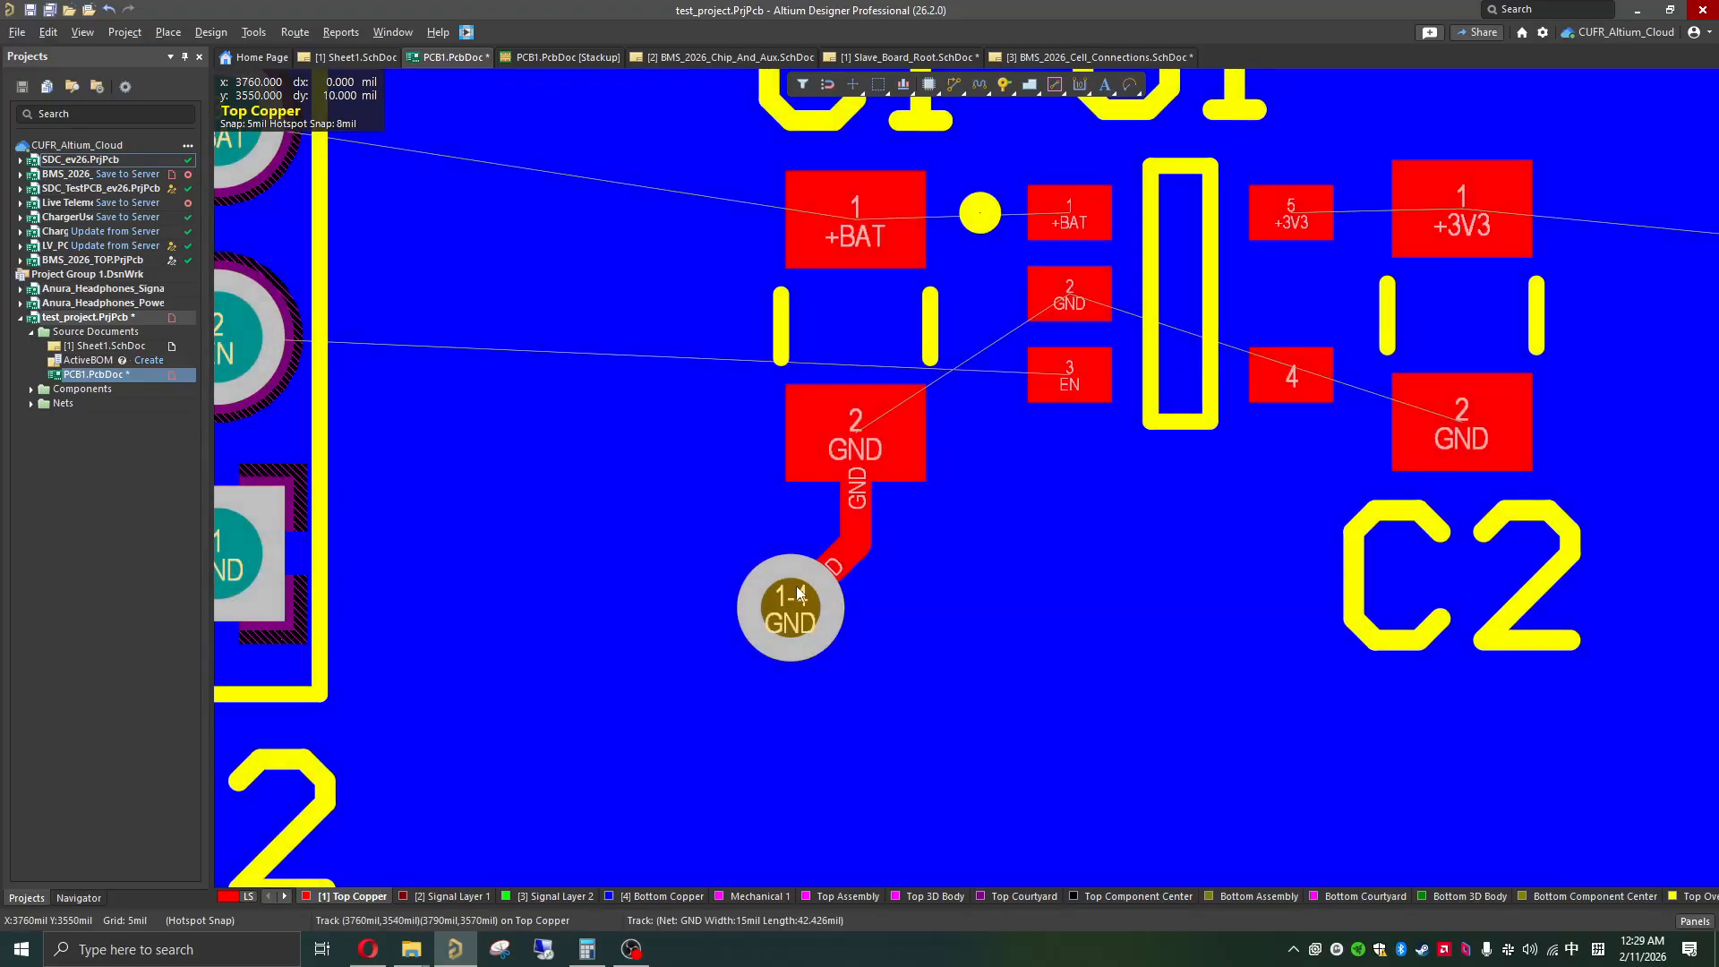
scroll(787, 613, "up", 3, "ctrl")
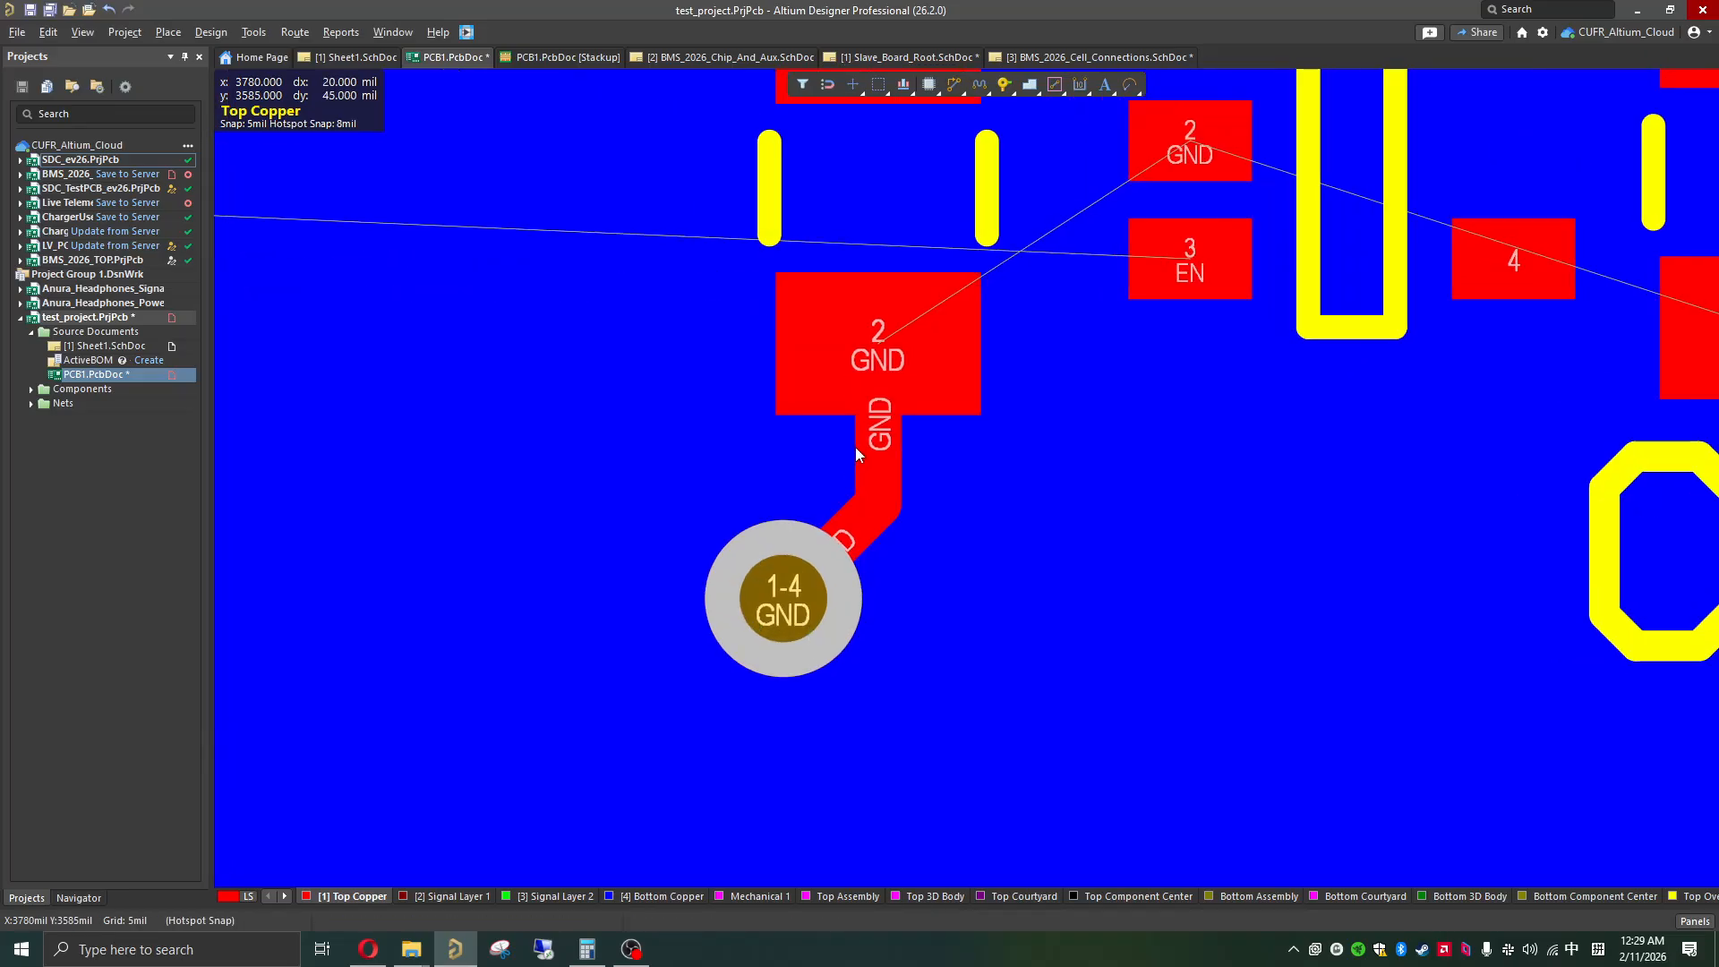
left_click(793, 593)
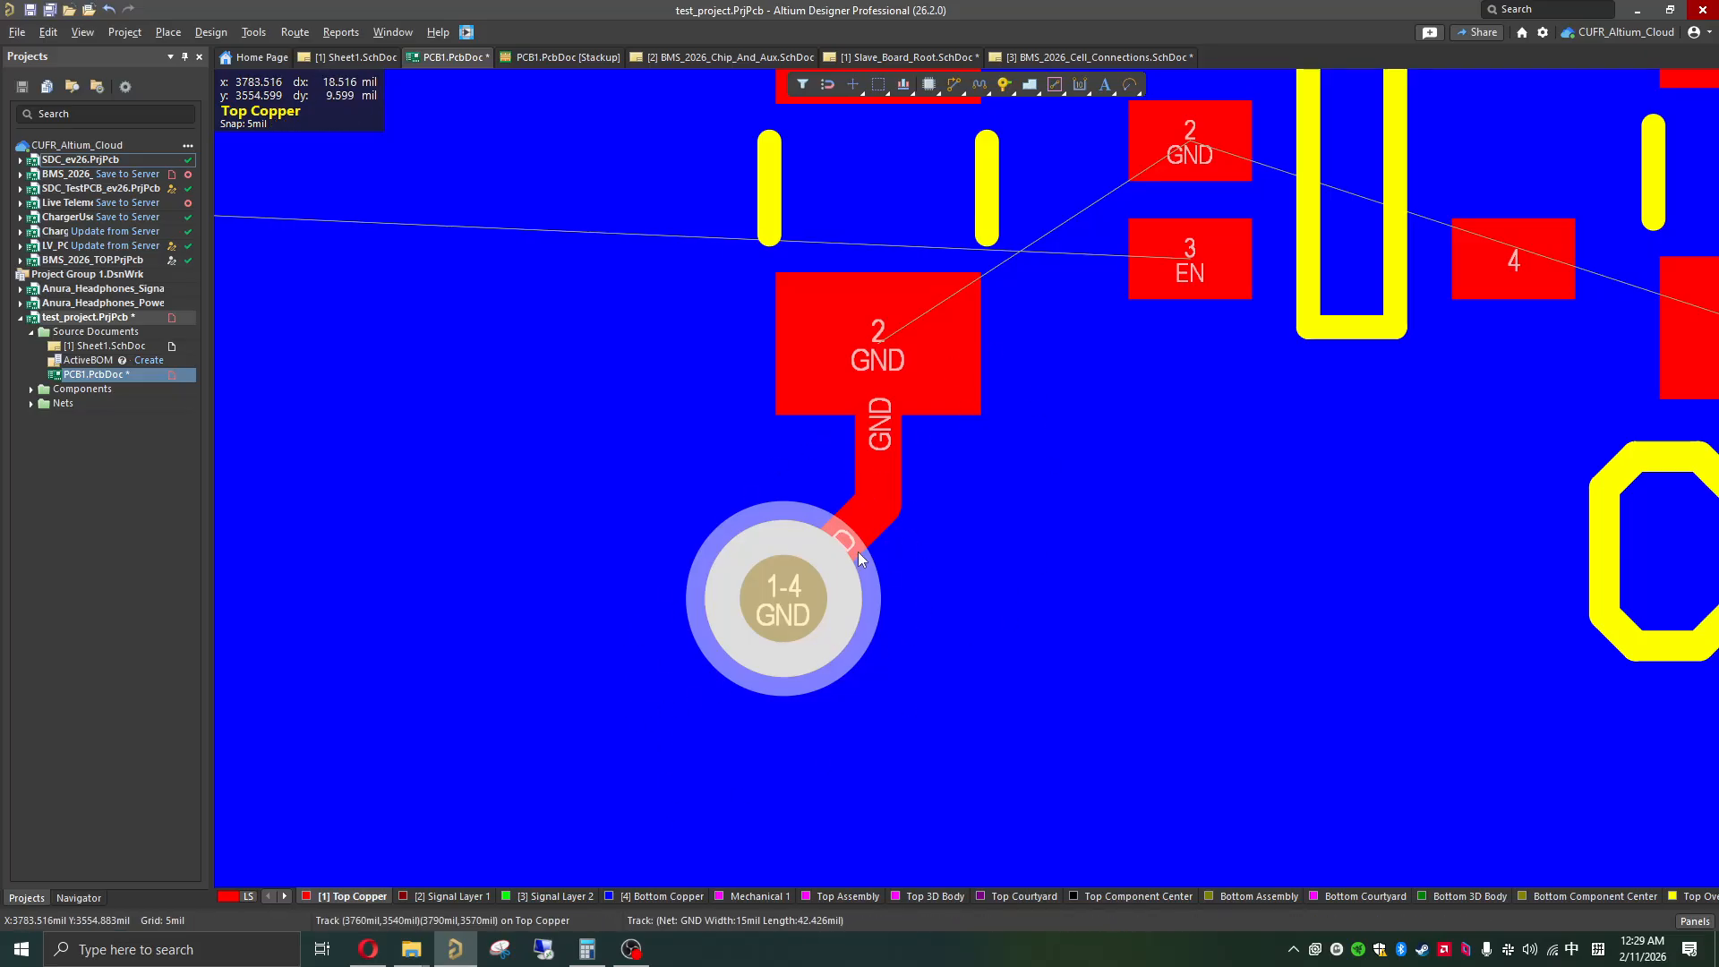
Step: Route a 15 mil wide GND track from U1's GND pad, between its pad rows and out below the chip, about 165 mil long
scroll(858, 552, "down", 3, "ctrl")
scroll(921, 485, "right", 1, "shift")
scroll(956, 438, "up", 2, "ctrl")
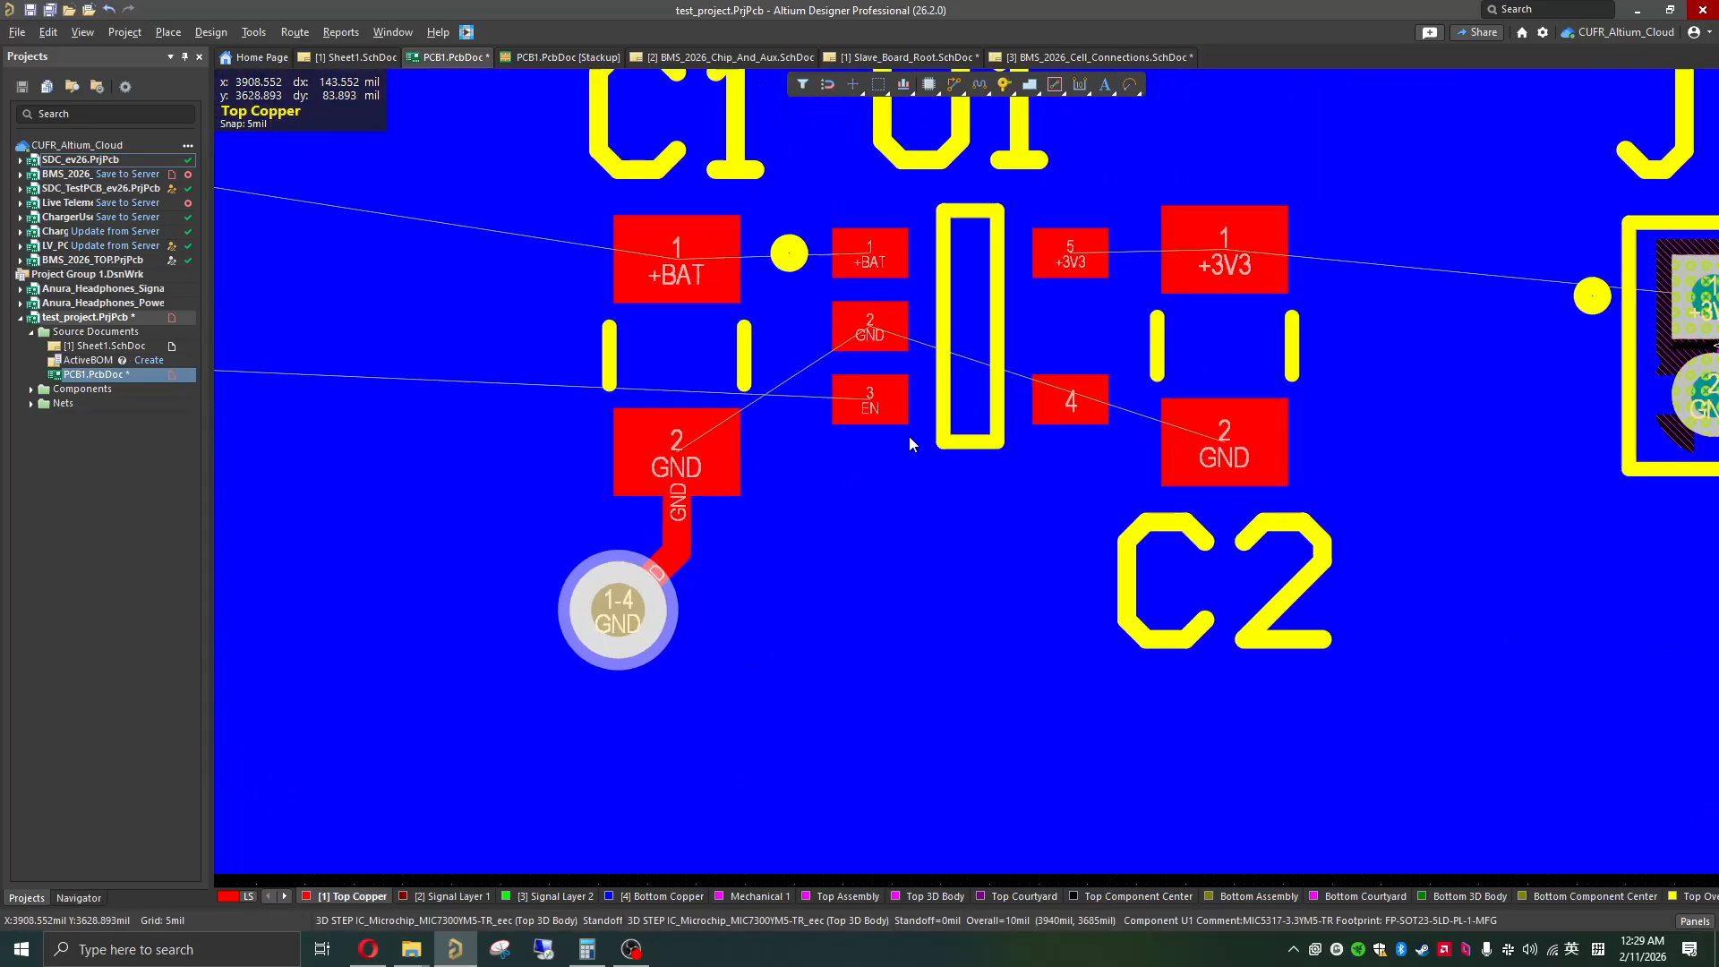
scroll(910, 439, "up", 1, "ctrl")
left_click(859, 296)
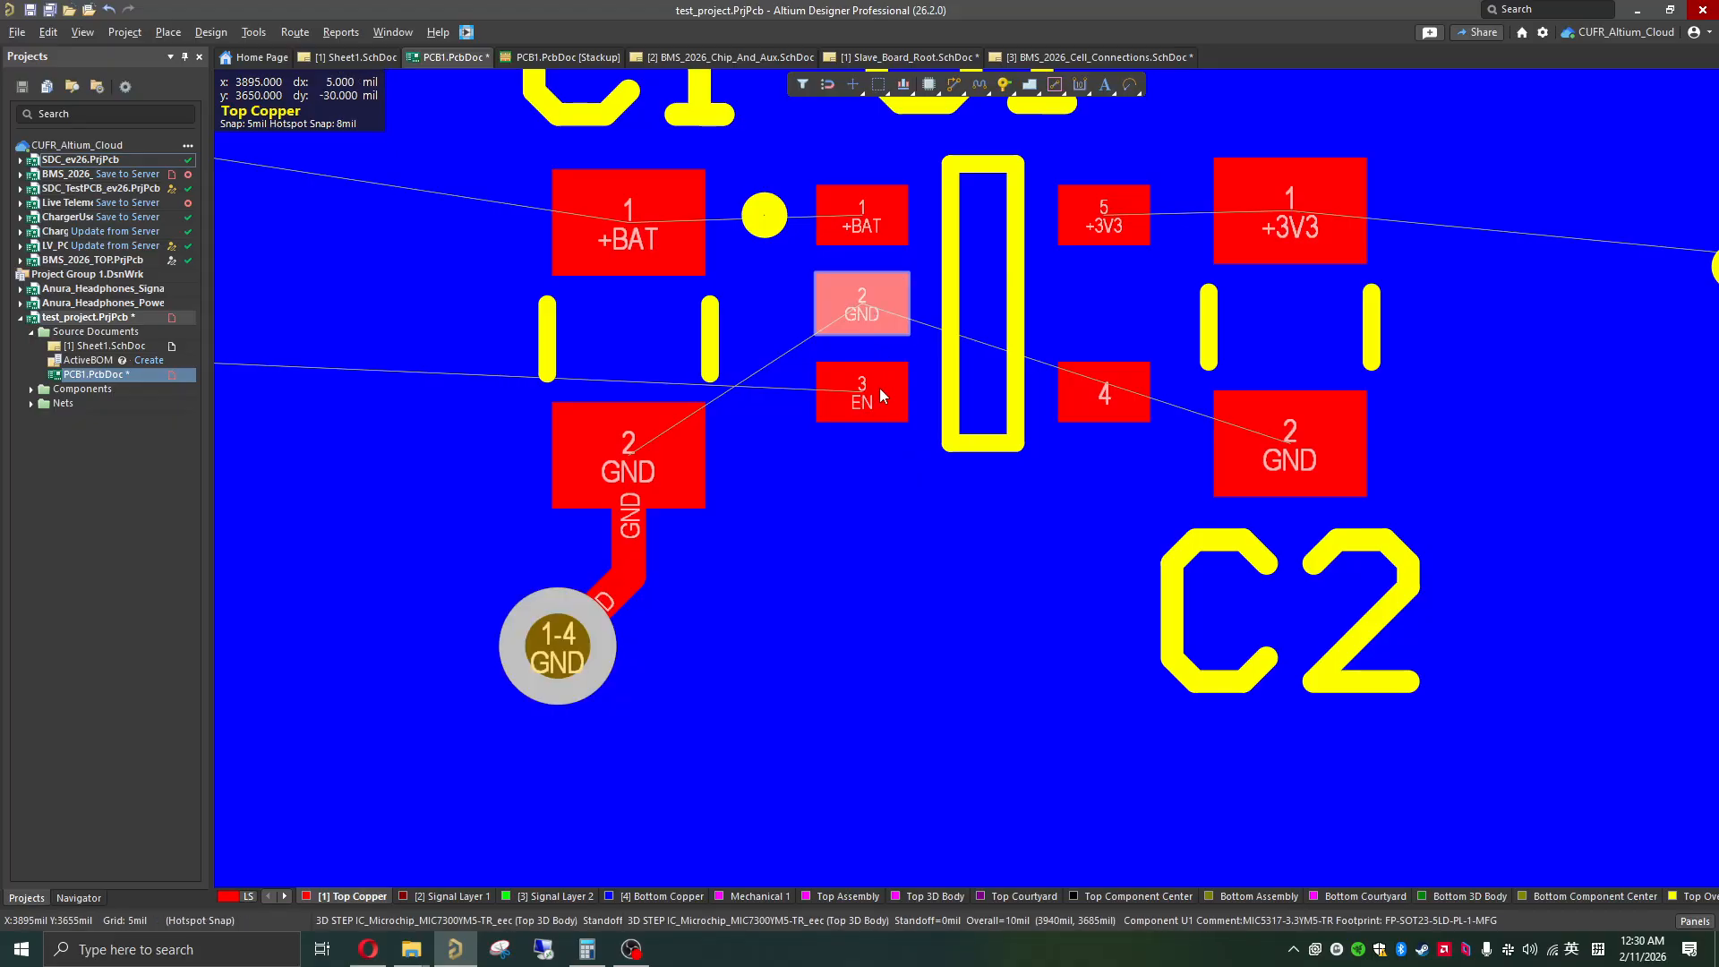
key("ctrl+w")
left_click(859, 296)
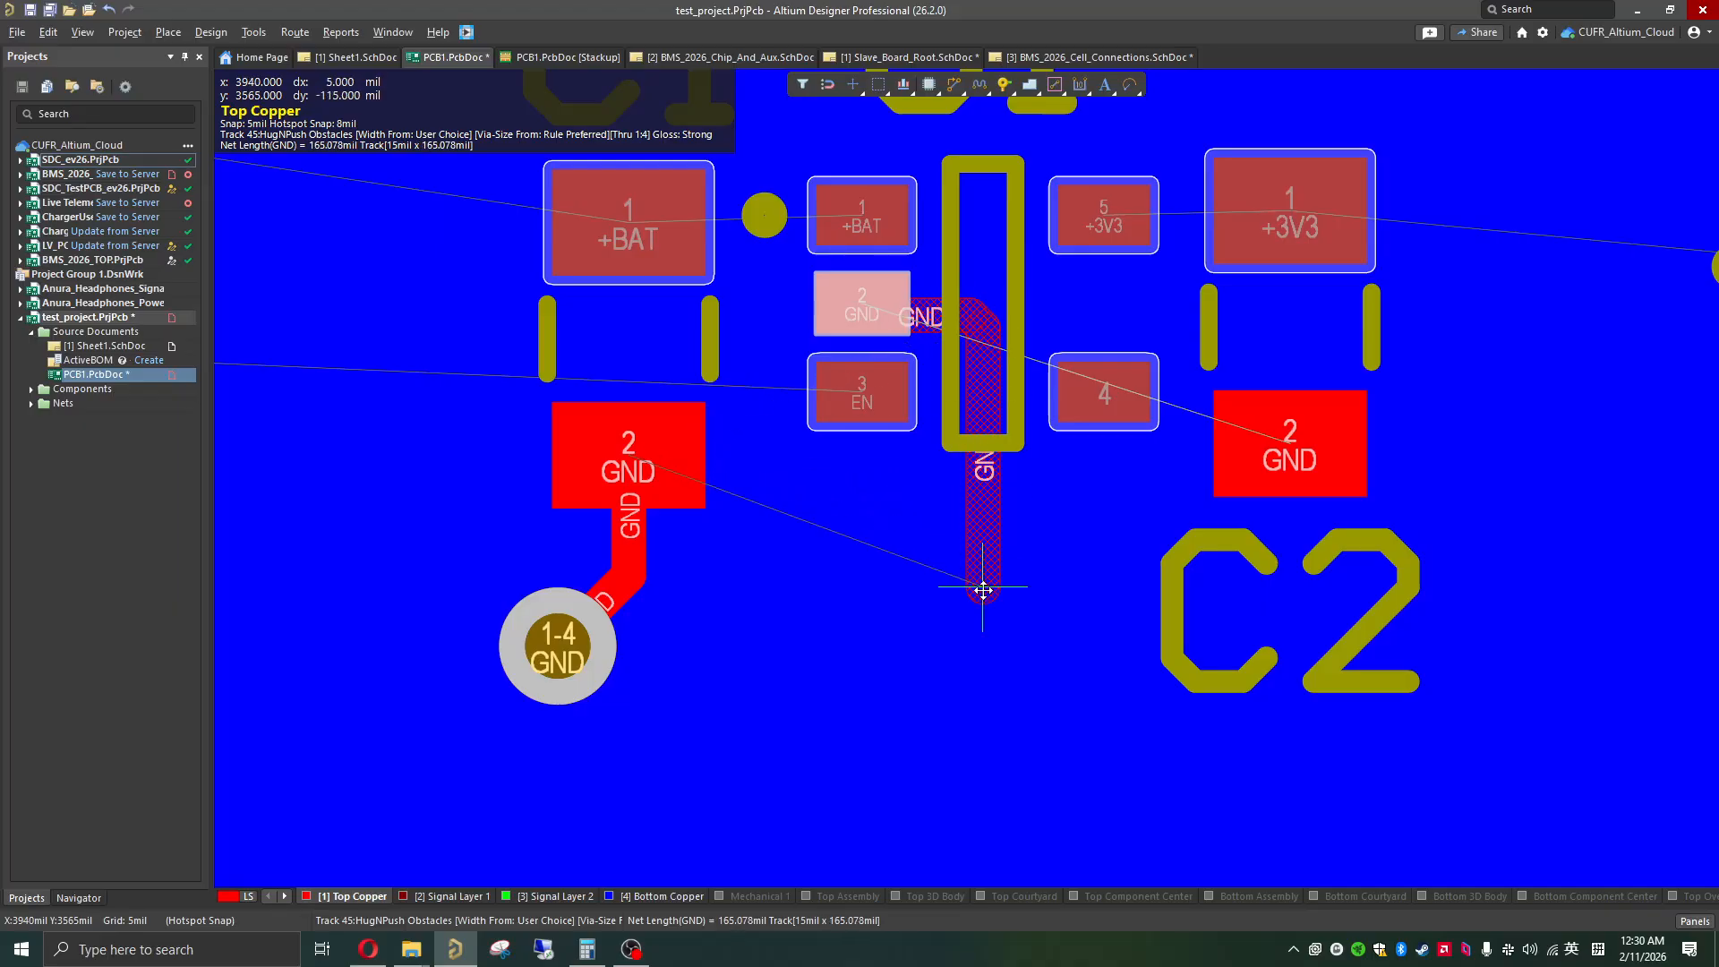
left_click(983, 592)
key("Escape")
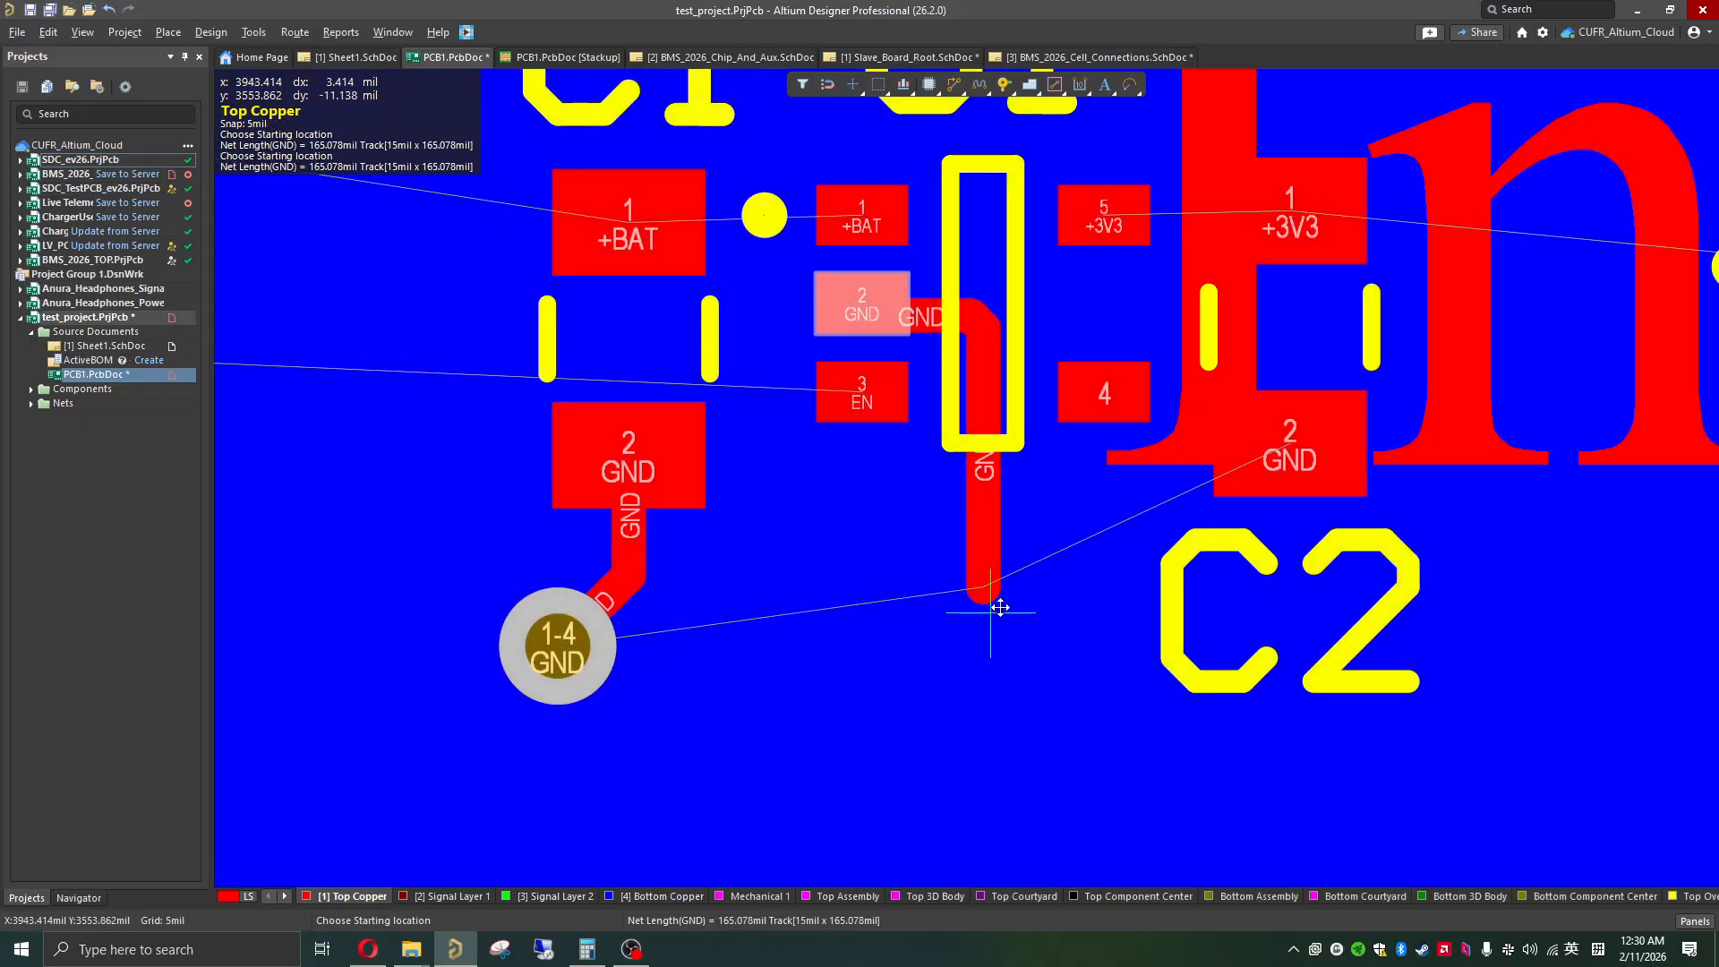
Step: Copy C1's GND via and place the copy at the lower end of U1's GND track
left_click(558, 678)
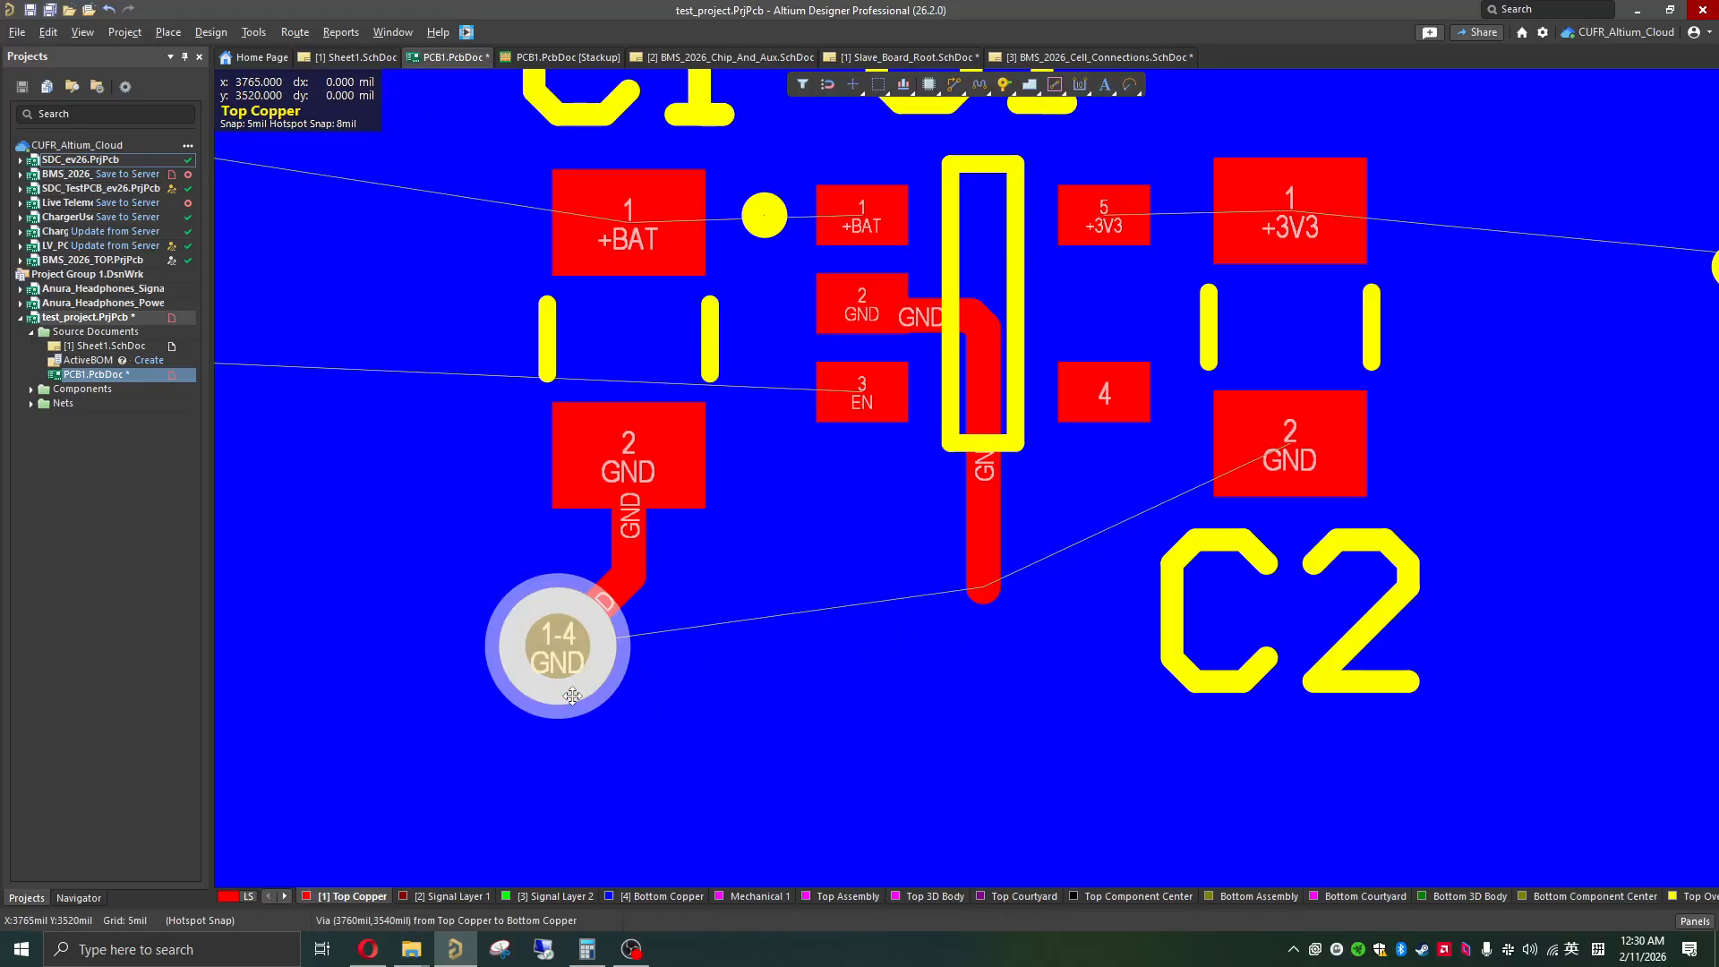
key("ctrl+v")
left_click(999, 631)
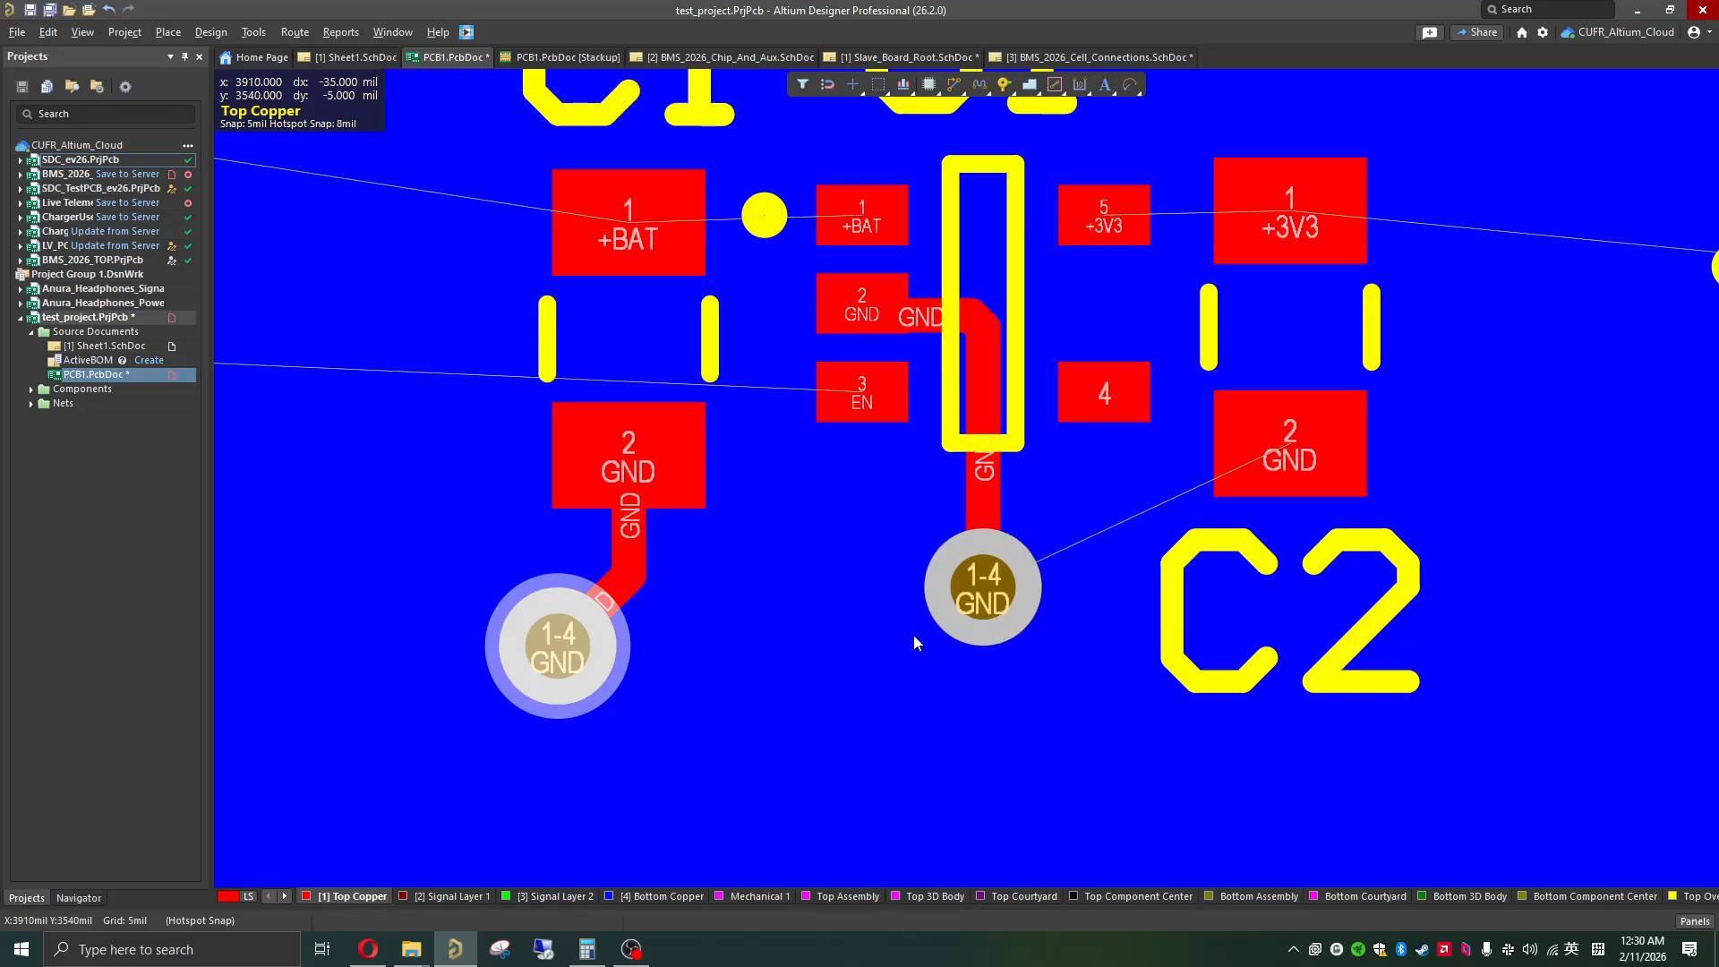
Step: Route a short 15 mil wide GND track to the right from C2's GND pad and place a copied GND via at its end
scroll(910, 621, "right", 5, "shift")
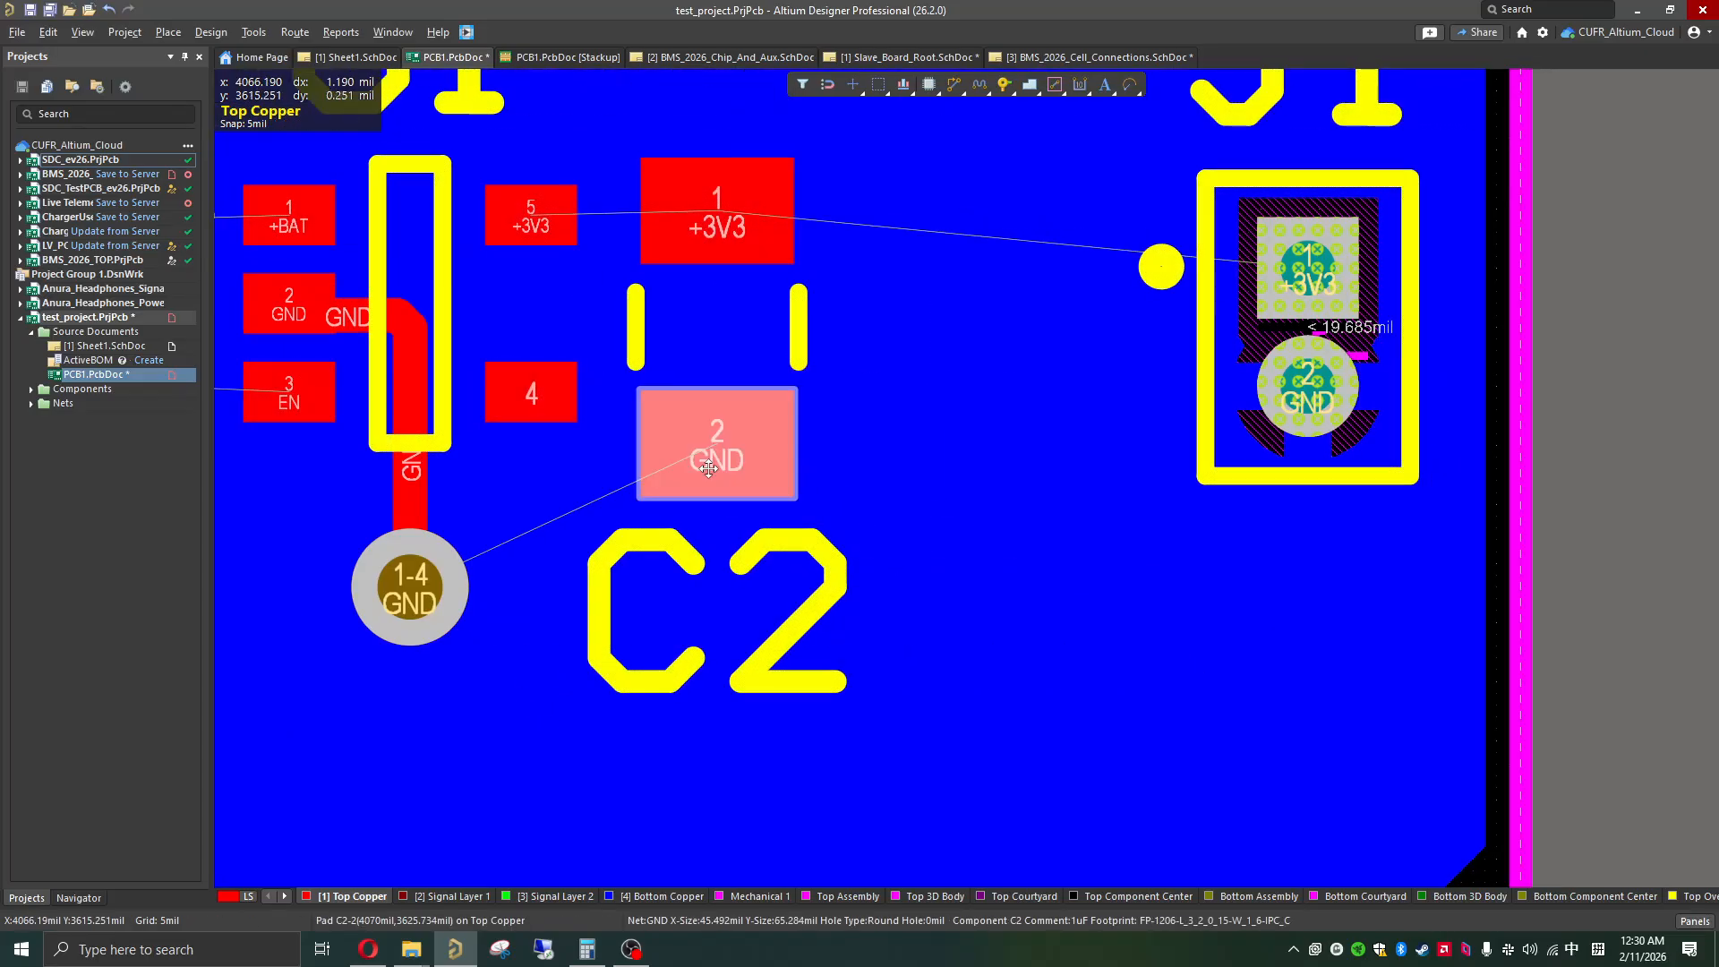
left_click(734, 449)
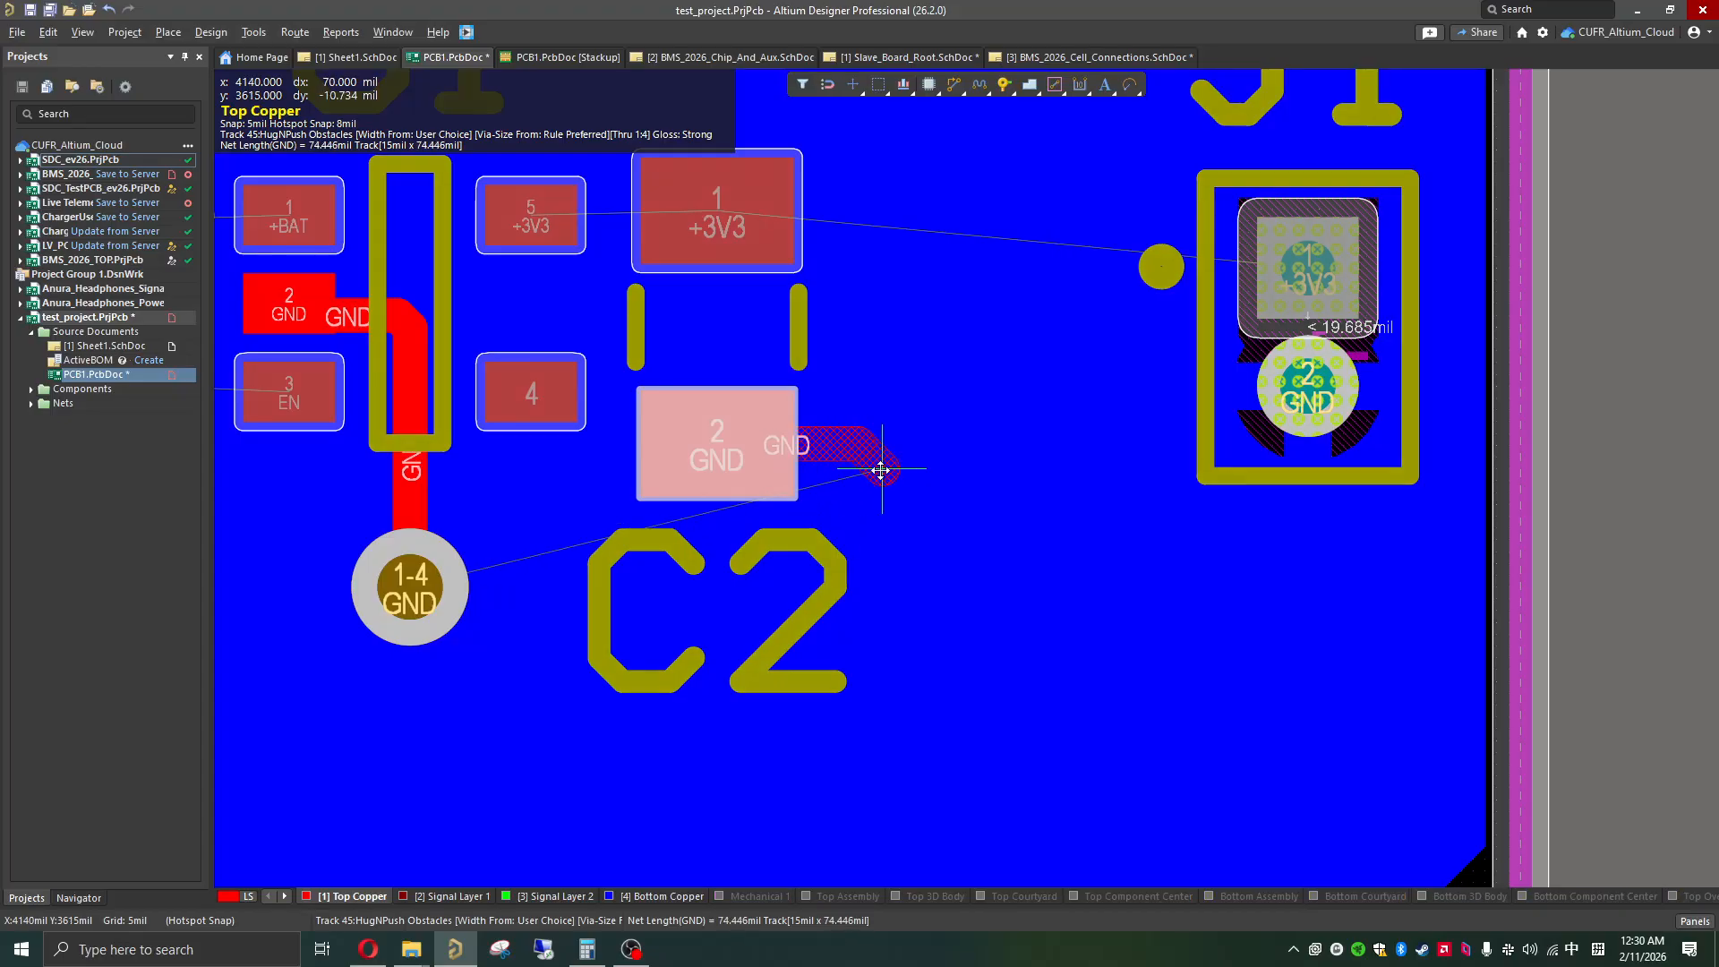
left_click(896, 508)
right_click(940, 508)
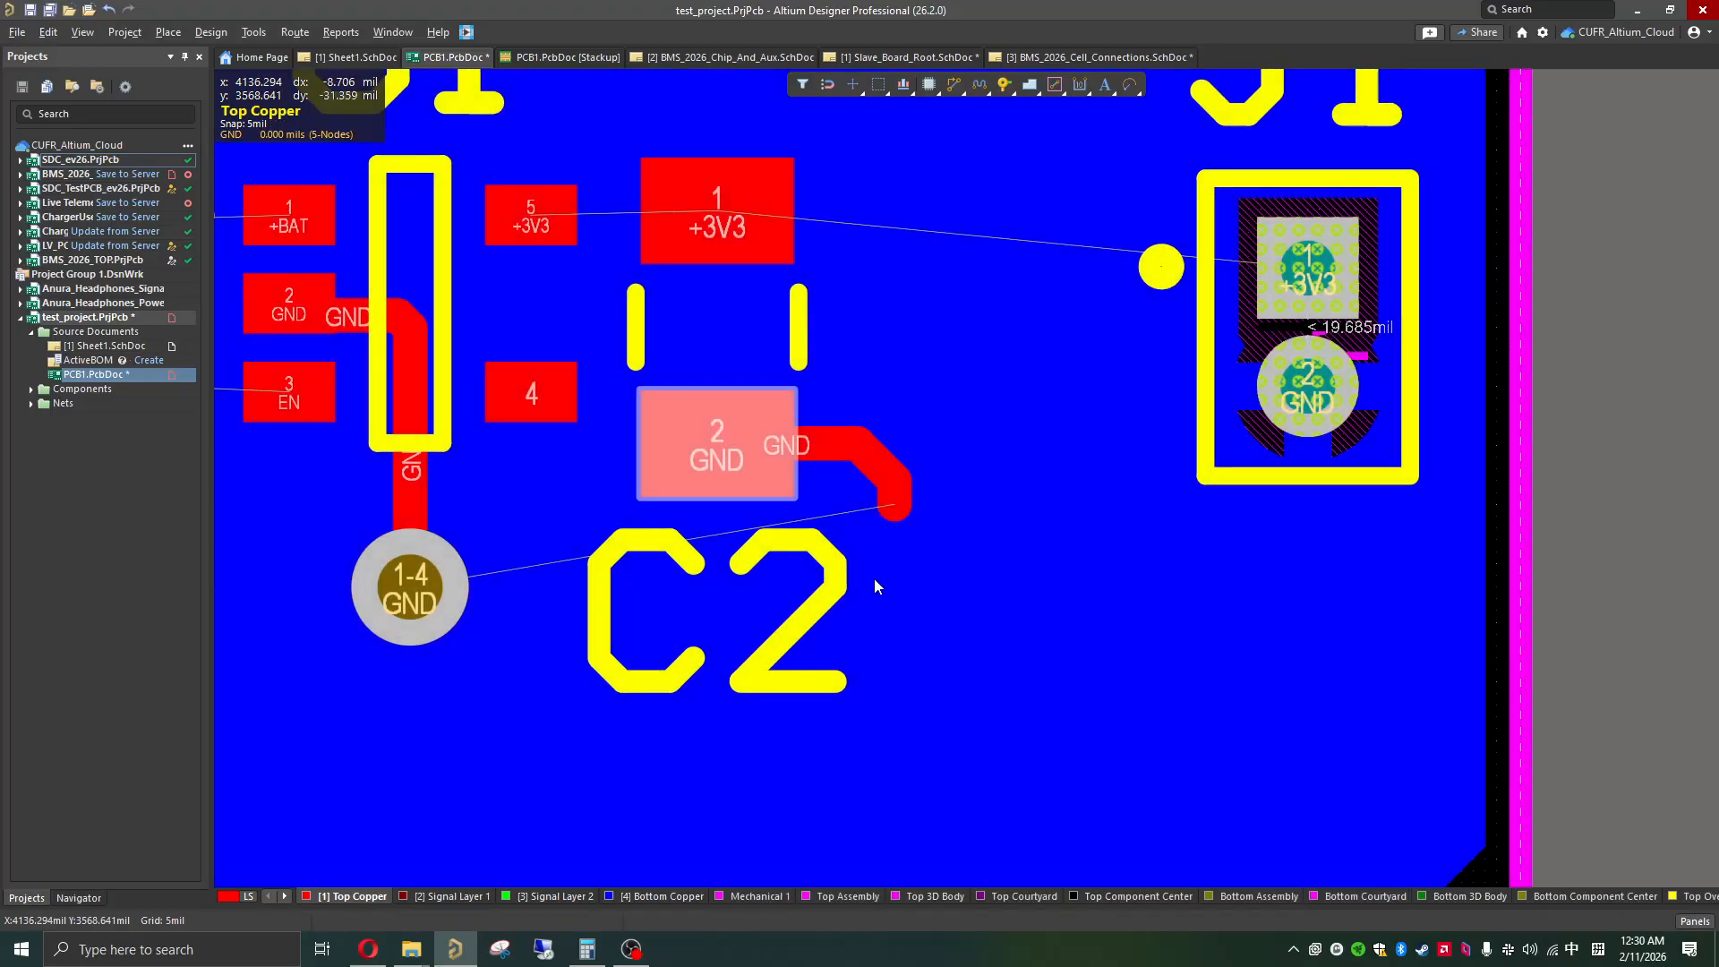
key("ctrl+v")
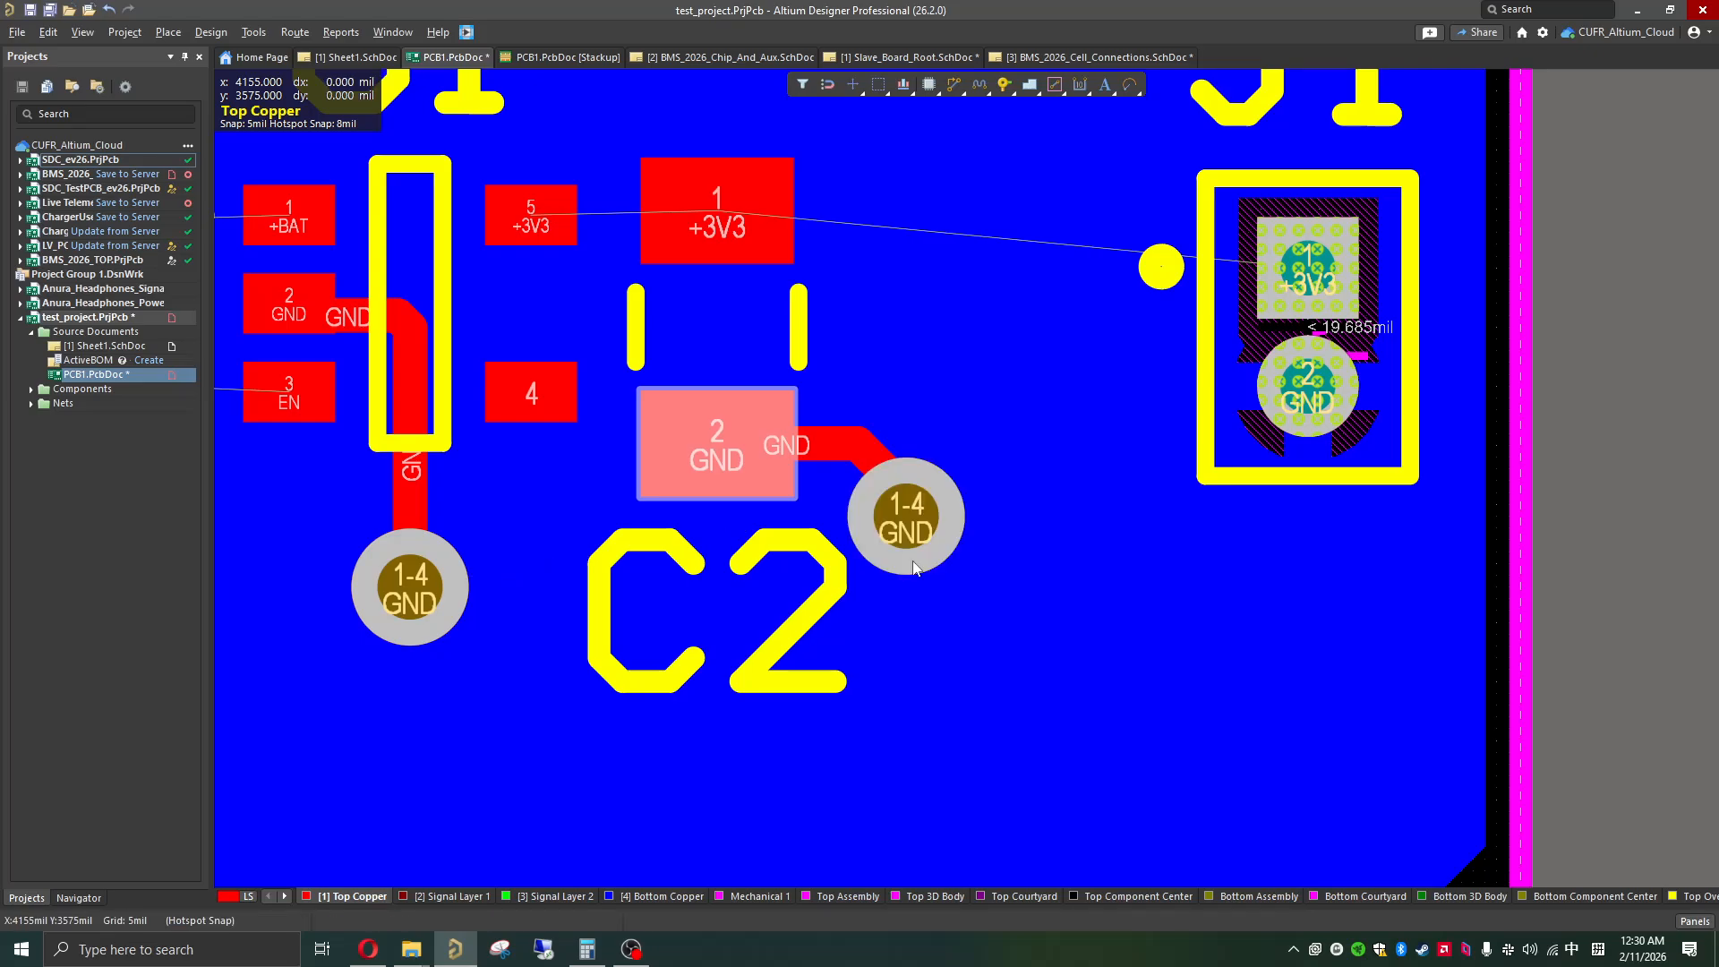
left_click(913, 567)
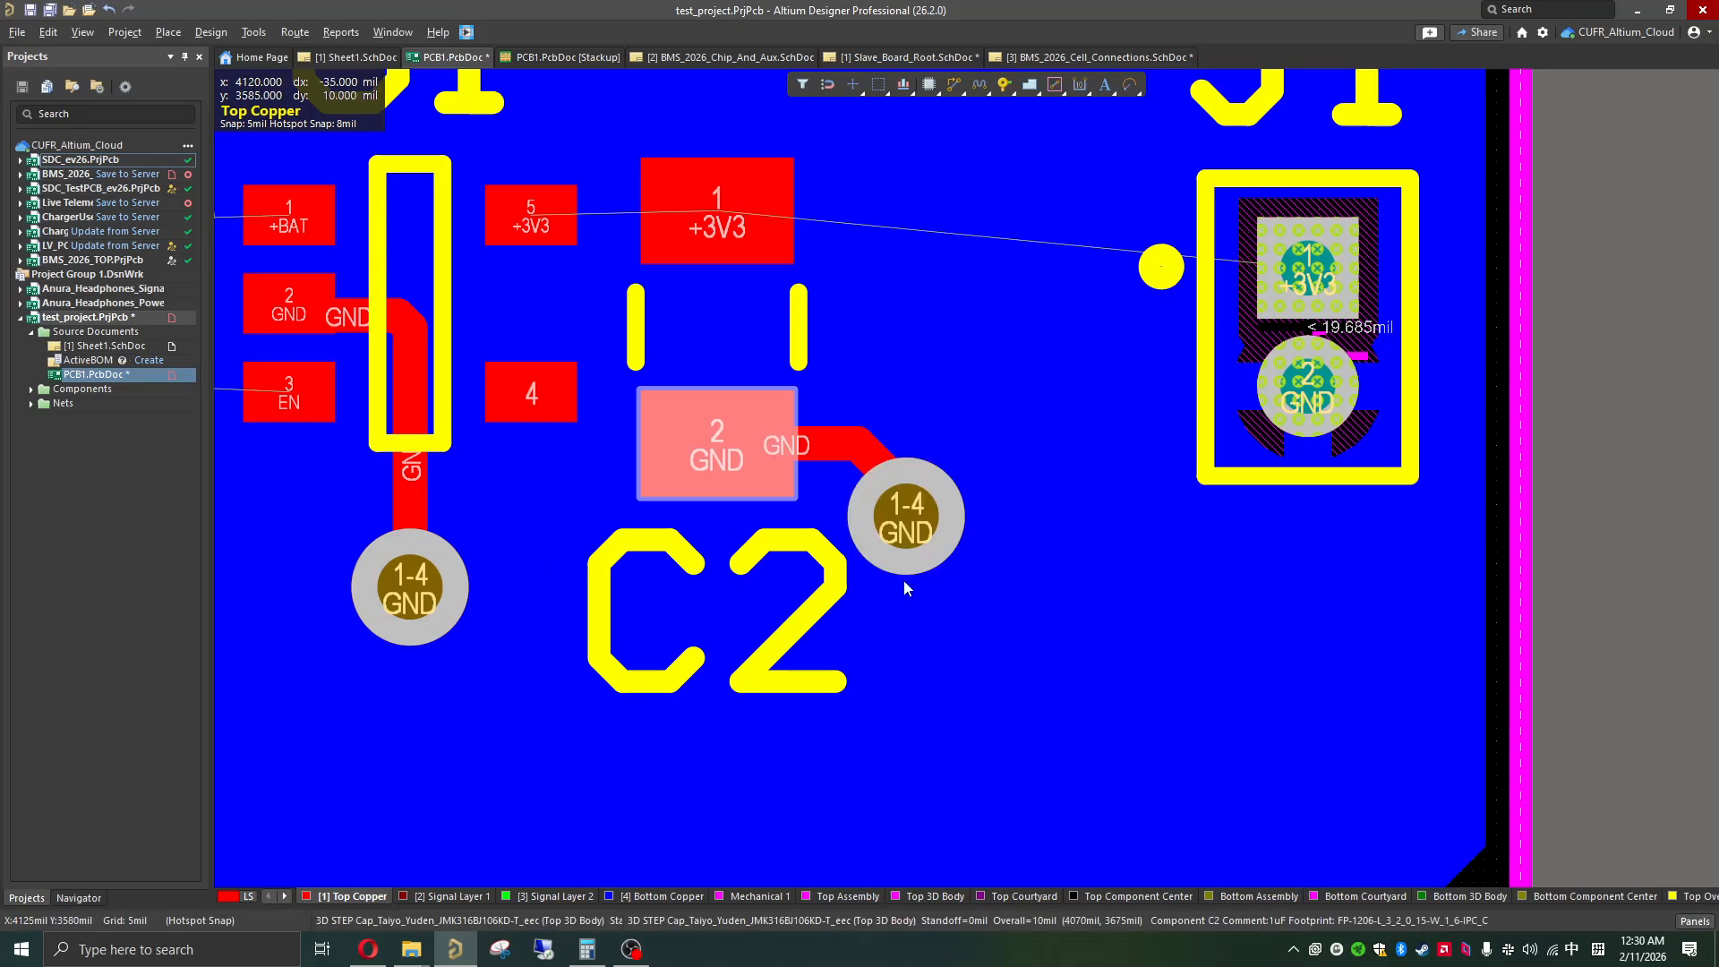
left_click(1635, 491)
Step: Move C1 with its GND track and via up beside U1 and rotate them 90 degrees clockwise, with the +BAT pad towards U1
scroll(839, 463, "left", 6, "shift")
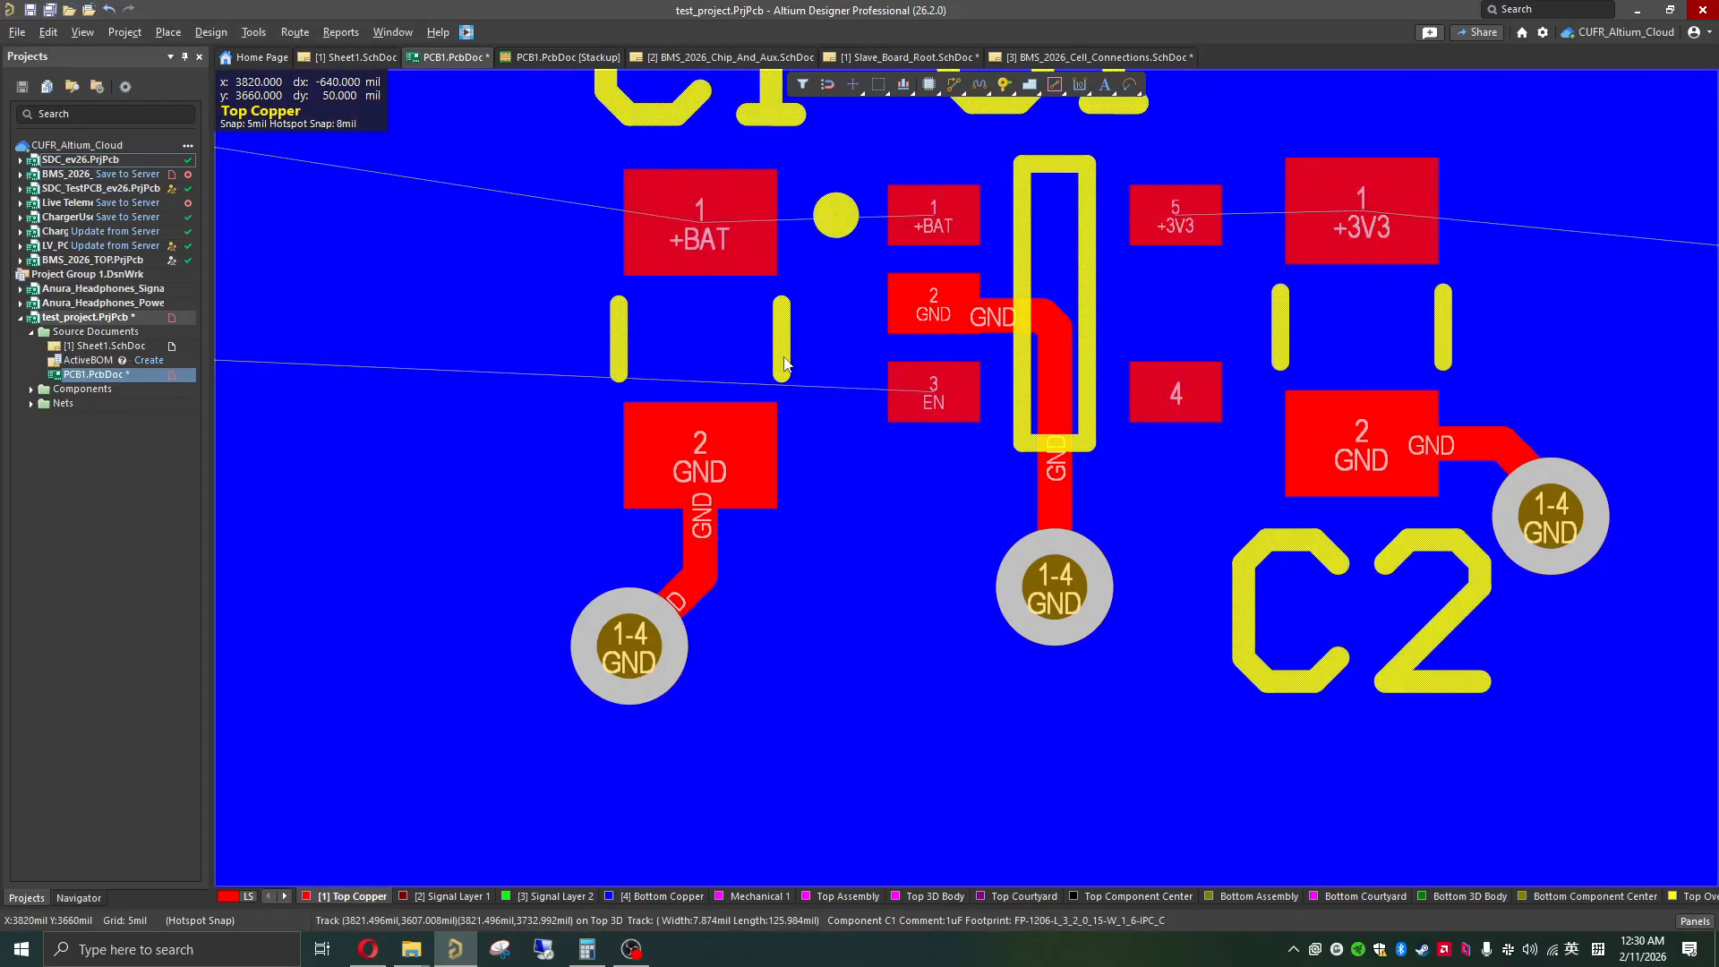
scroll(761, 367, "left", 2, "shift")
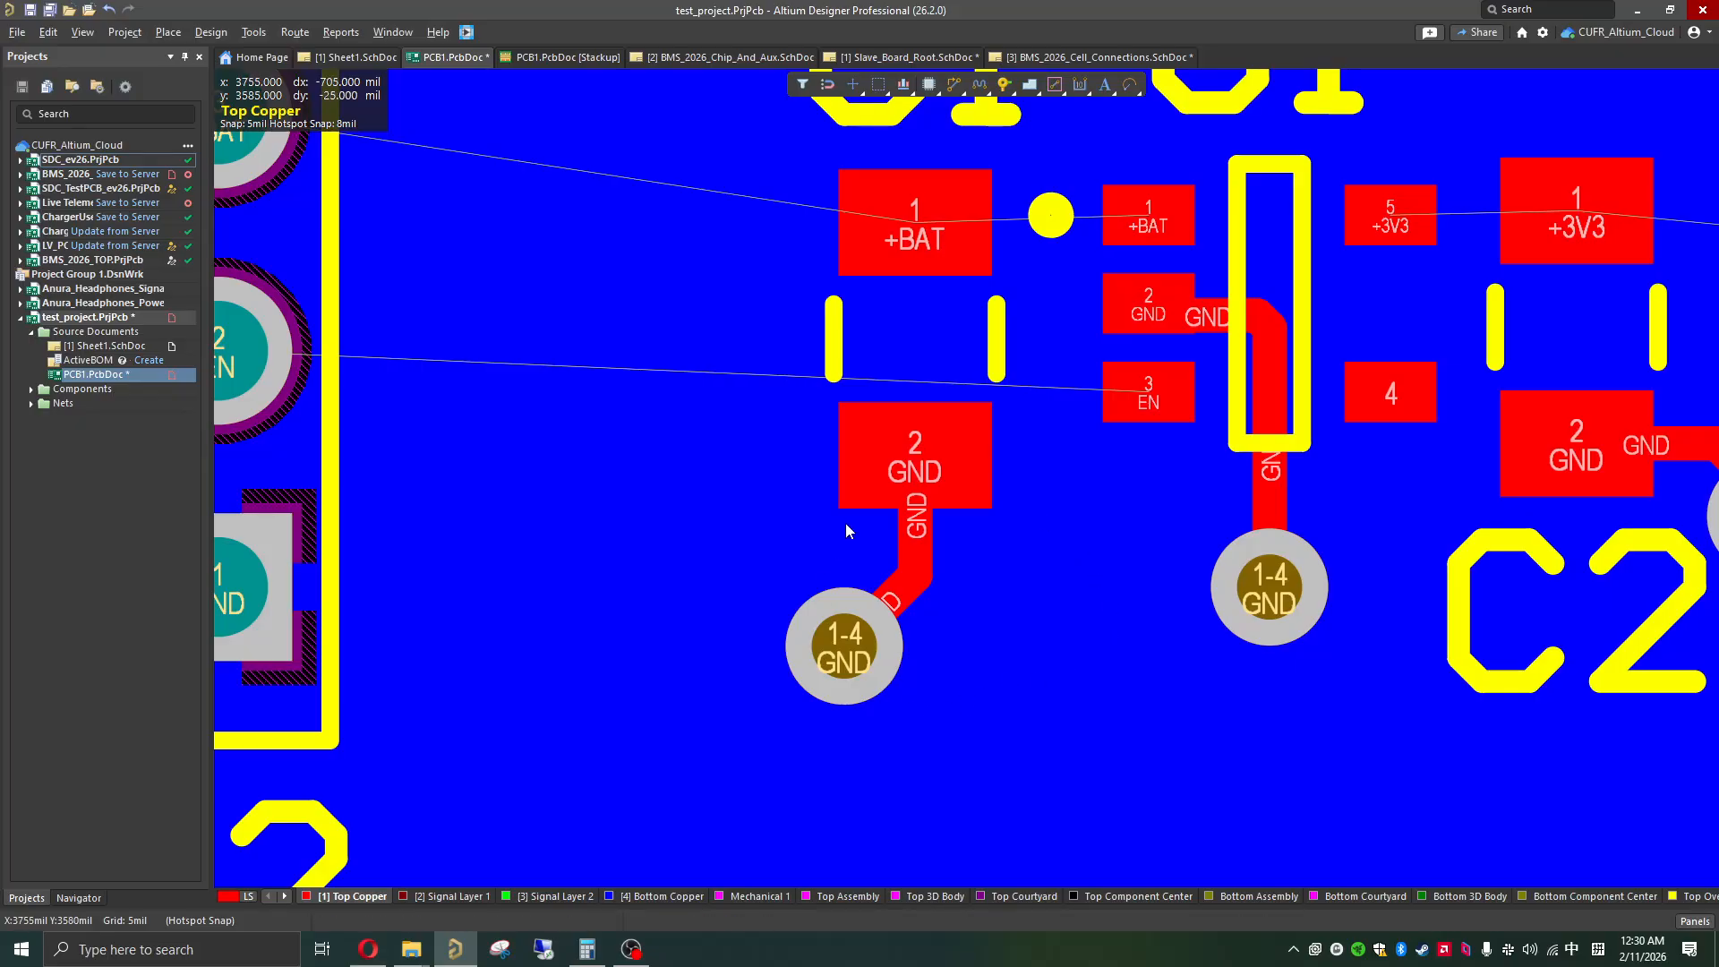
scroll(872, 474, "up", 3)
scroll(921, 548, "down", 1)
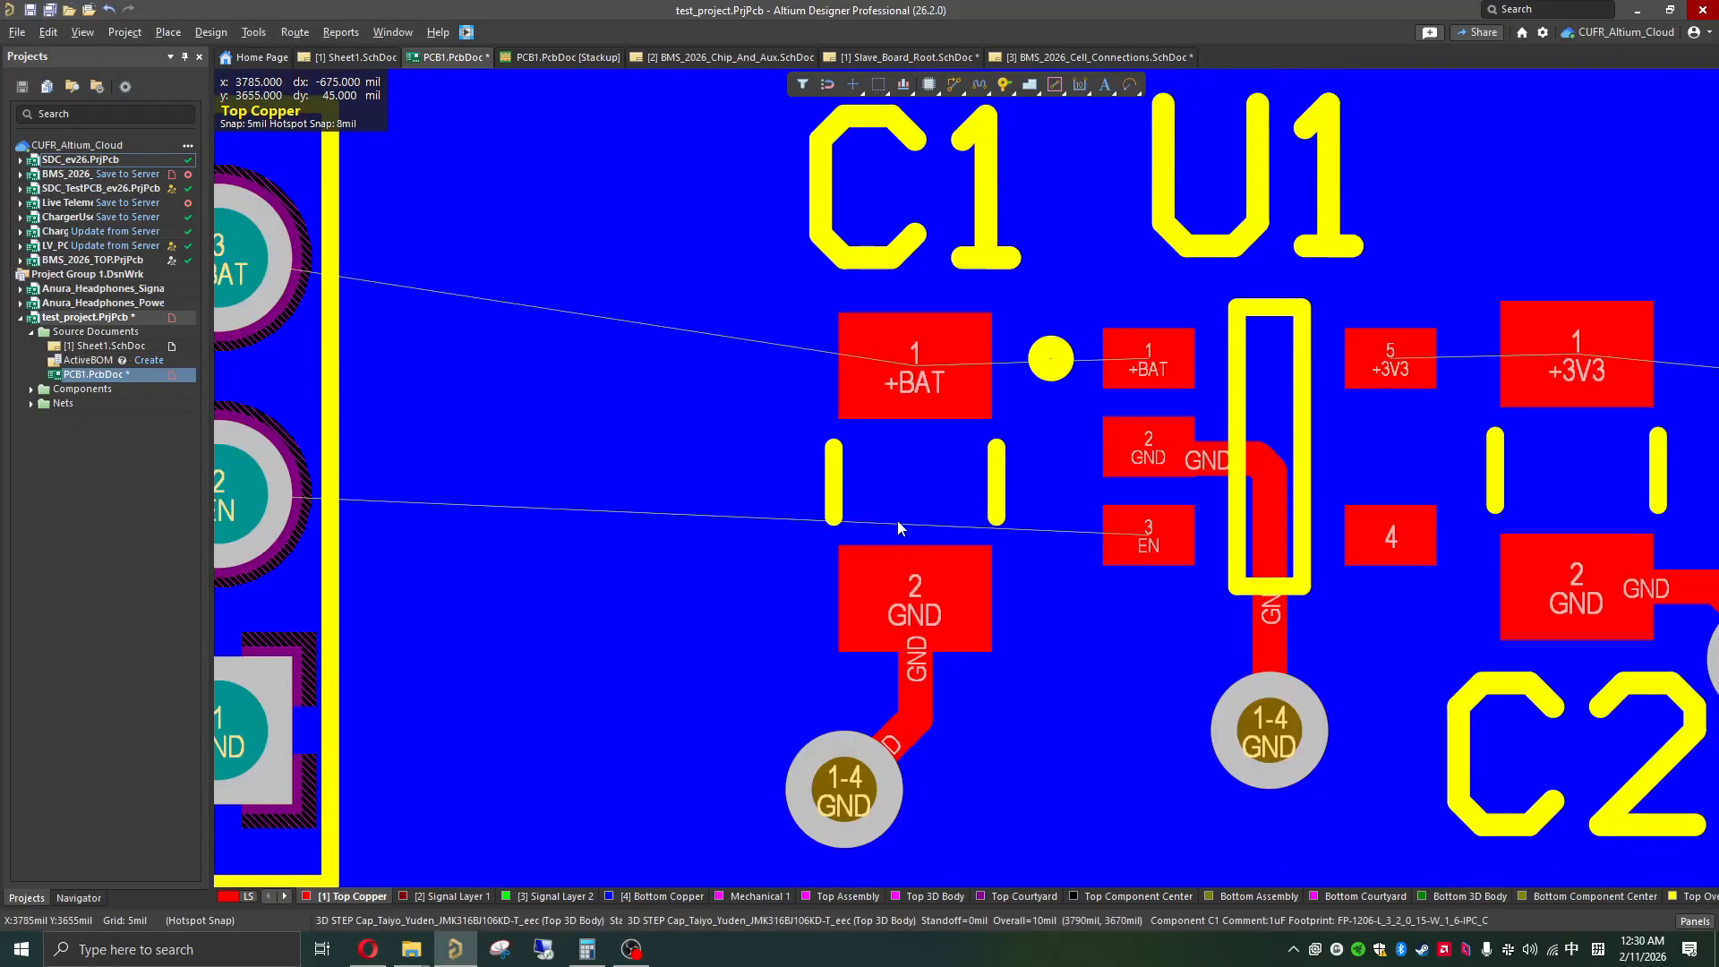
left_click(942, 449)
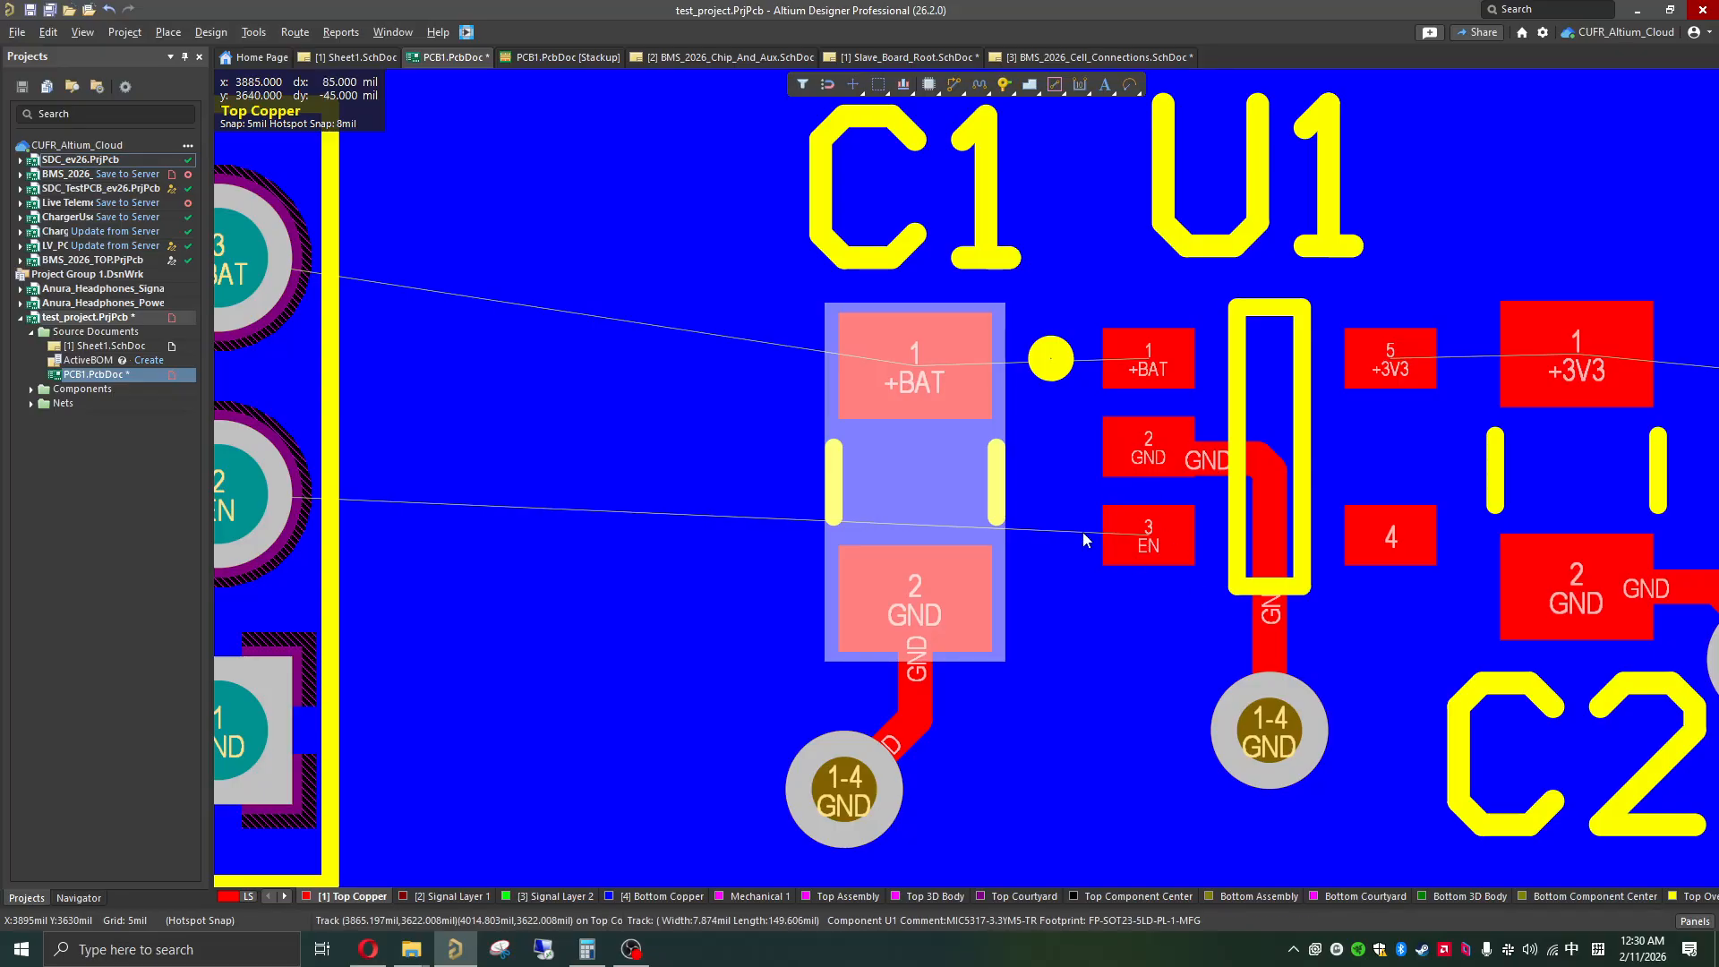
left_click(922, 713)
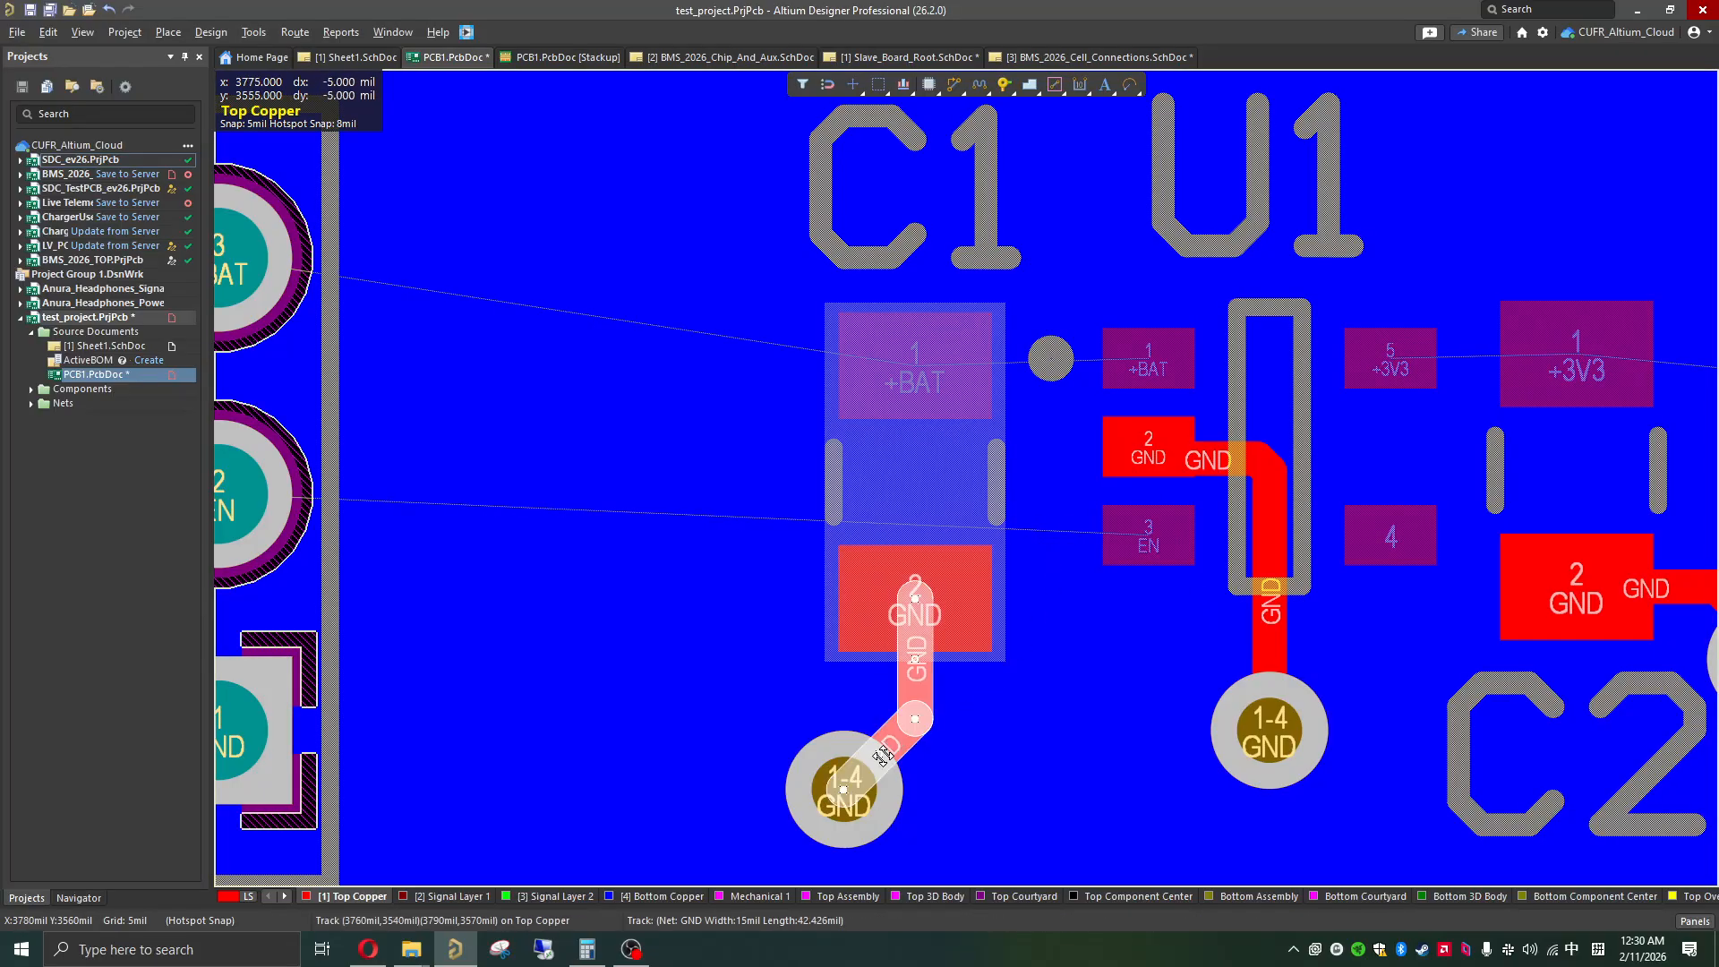
left_click(829, 810, "shift")
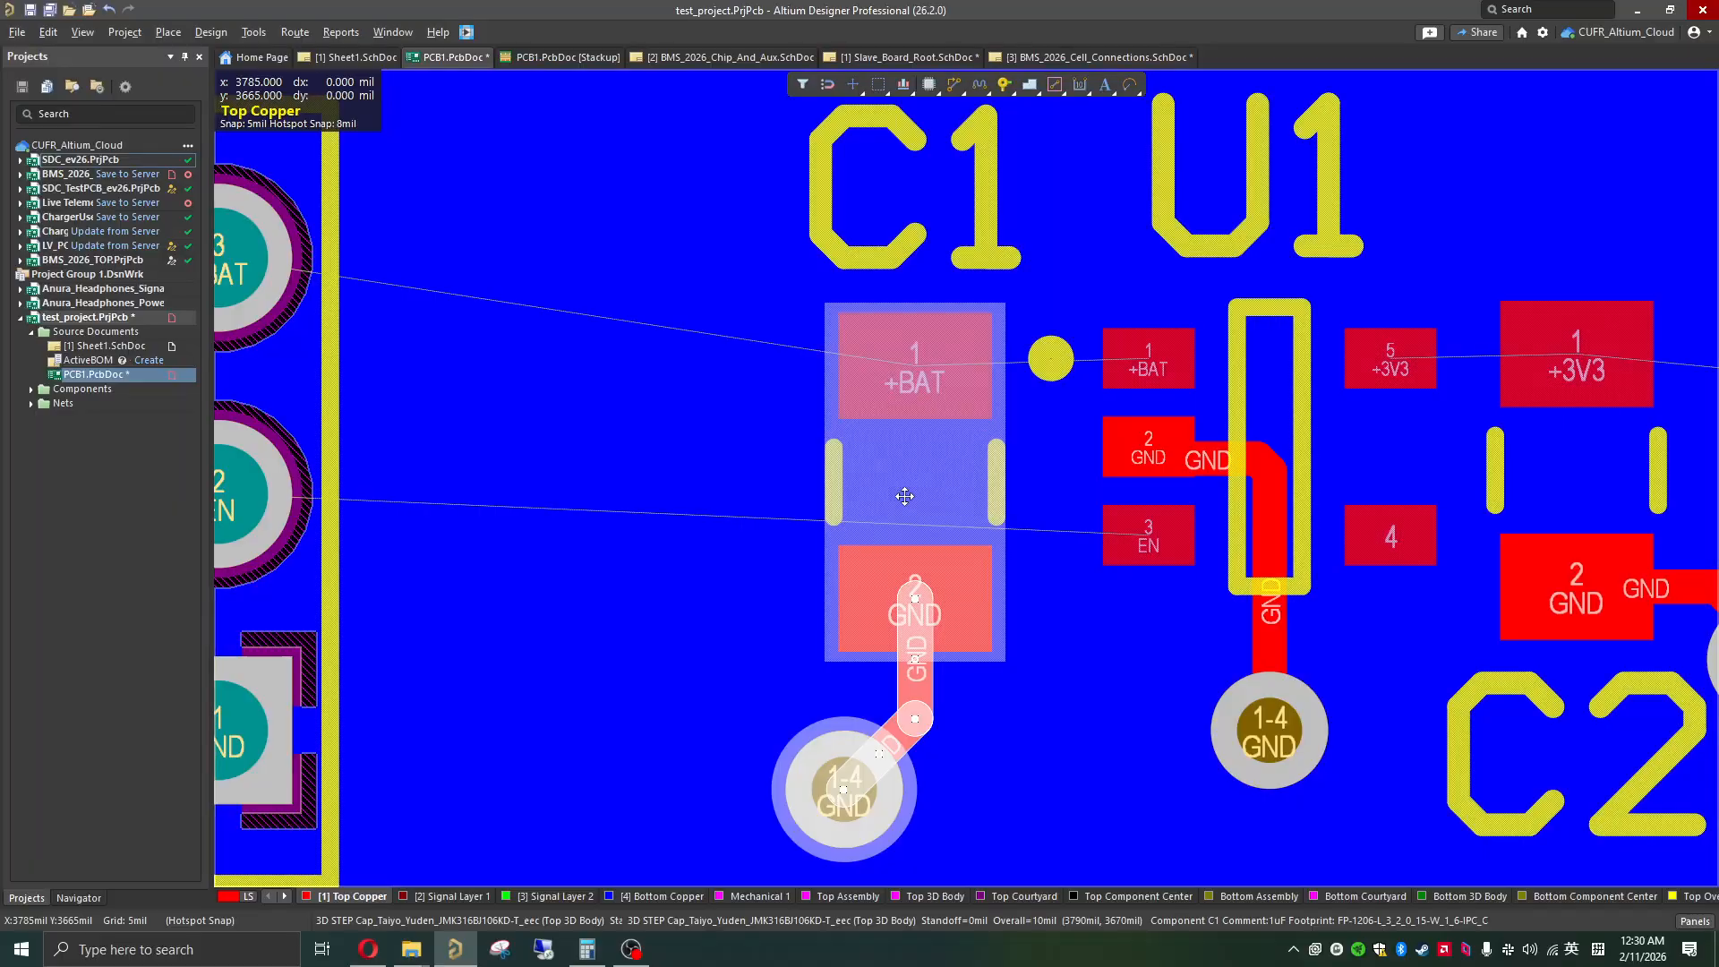
mouse_move(904, 494)
left_mouse_down()
mouse_move(871, 334)
mouse_move(913, 334)
mouse_move(892, 293)
mouse_move(954, 341)
mouse_move(965, 470)
mouse_move(952, 400)
mouse_move(1062, 373)
mouse_move(1086, 395)
mouse_move(997, 422)
mouse_move(938, 507)
mouse_move(846, 499)
mouse_move(874, 486)
left_mouse_up()
key("space")
key("space")
key("space")
key("space")
key("space")
key("space")
scroll(958, 376, "up", 4)
scroll(954, 407, "down", 1)
scroll(953, 400, "up", 1)
key("space")
key("space")
key("space")
key("space")
key("space")
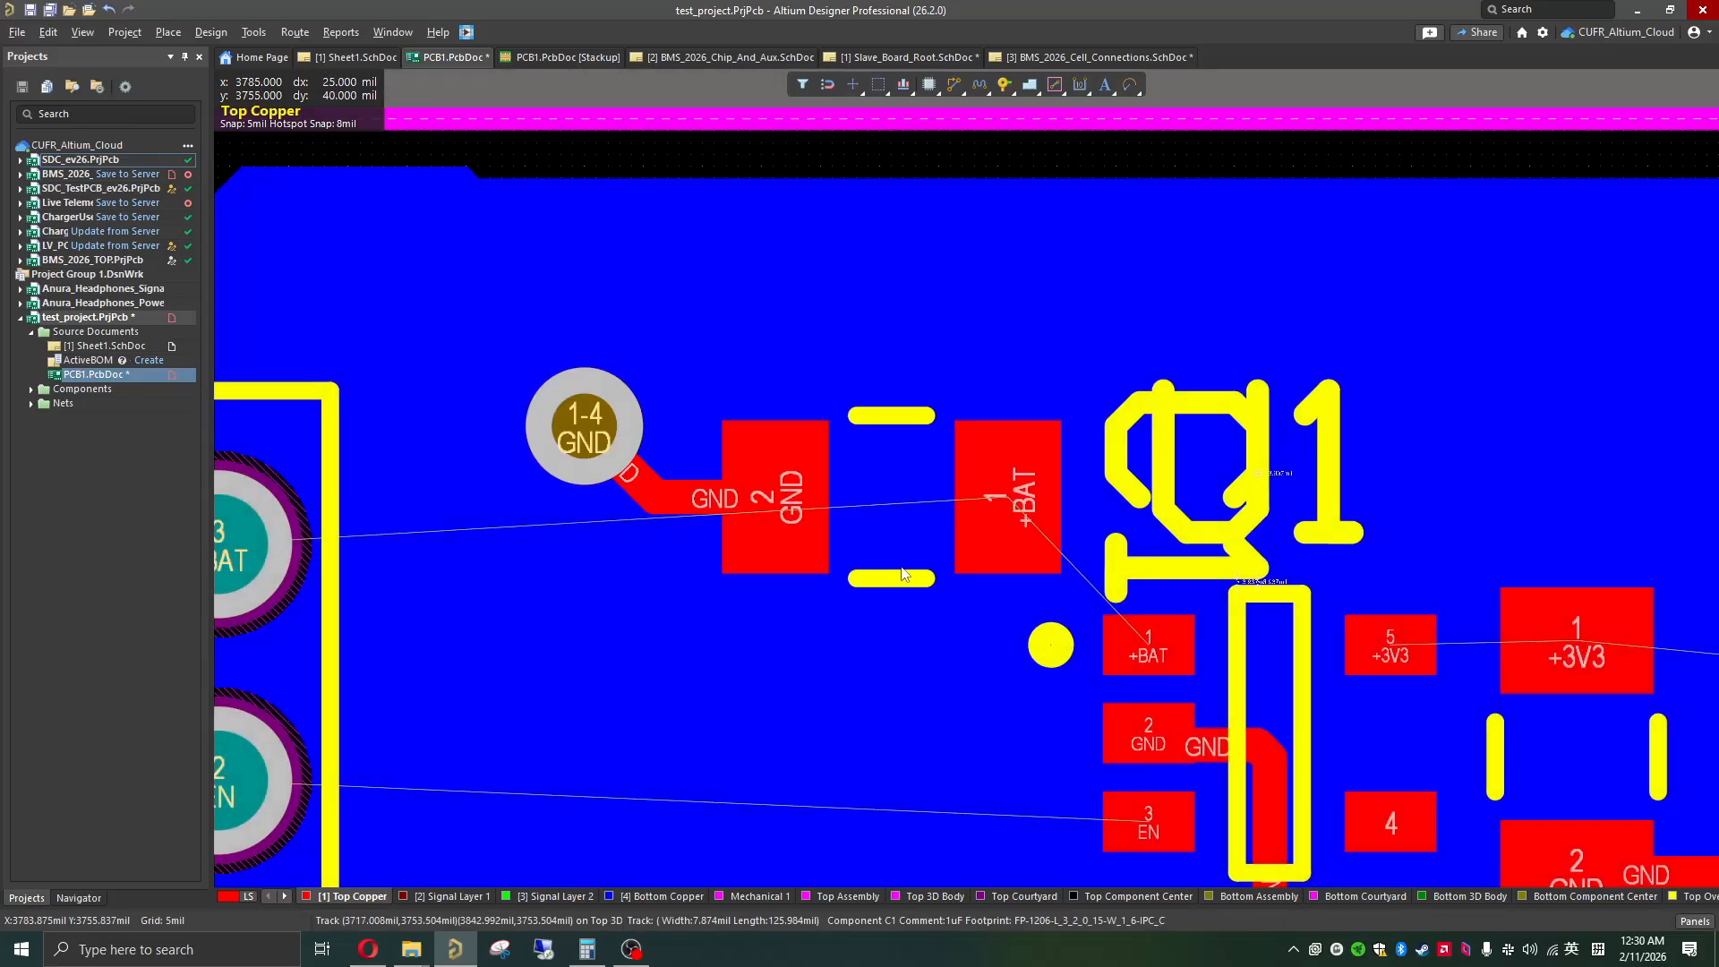
Step: Examine U1's EN pad and the connections around U1 and C2 with C1 in its new position
scroll(902, 574, "down", 1, "ctrl")
scroll(931, 492, "down", 4)
scroll(948, 372, "right", 2, "shift")
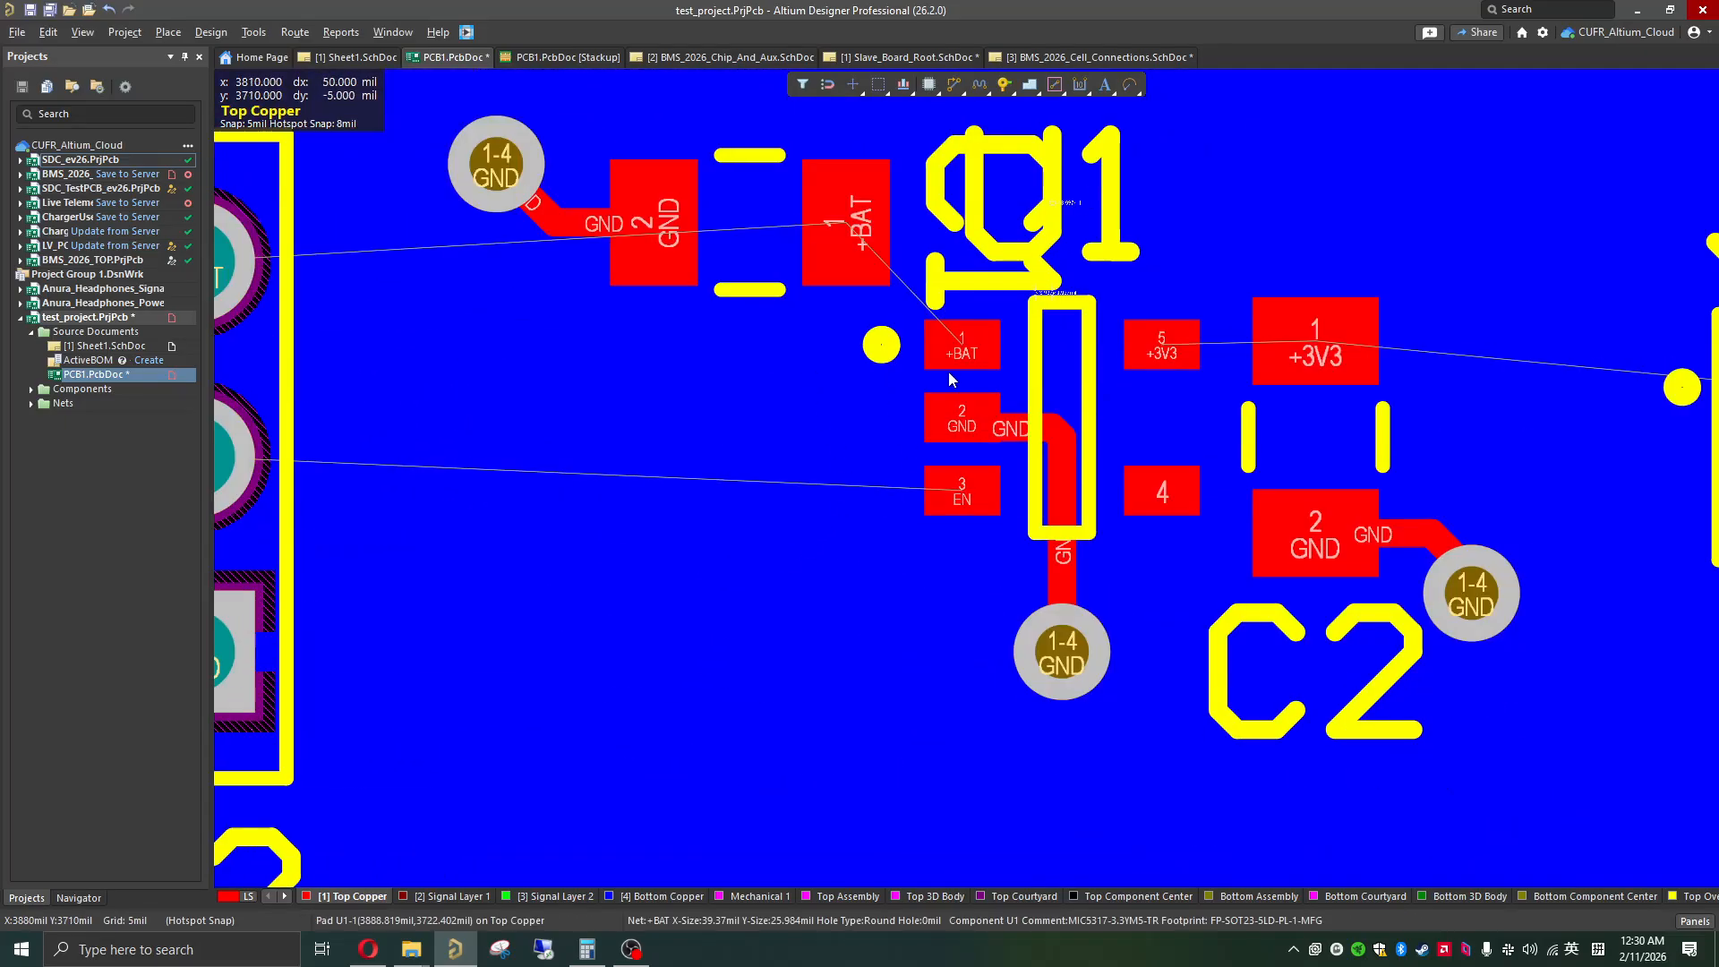
left_click(960, 502)
scroll(1190, 477, "right", 3, "shift")
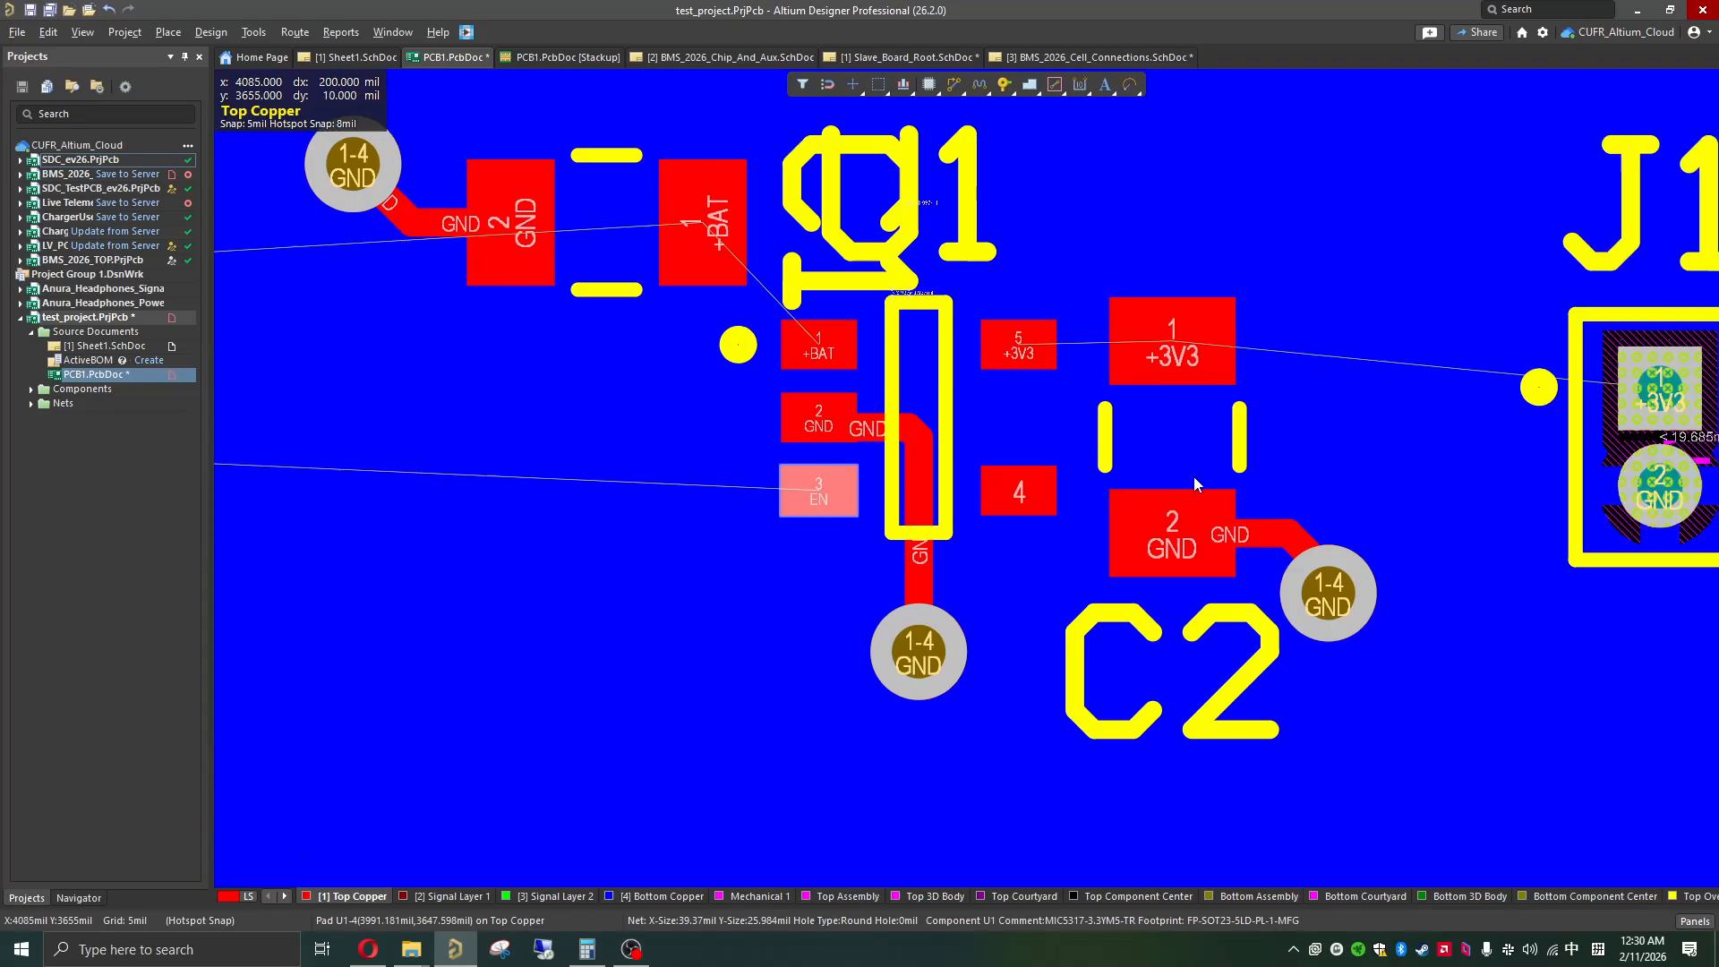
Step: Route a 15 mil wide EN track on Top Copper from J2's EN pad to U1's EN pad
scroll(1193, 478, "up", 1)
scroll(1189, 479, "down", 1, "ctrl")
scroll(647, 629, "down", 2)
scroll(648, 615, "up", 3)
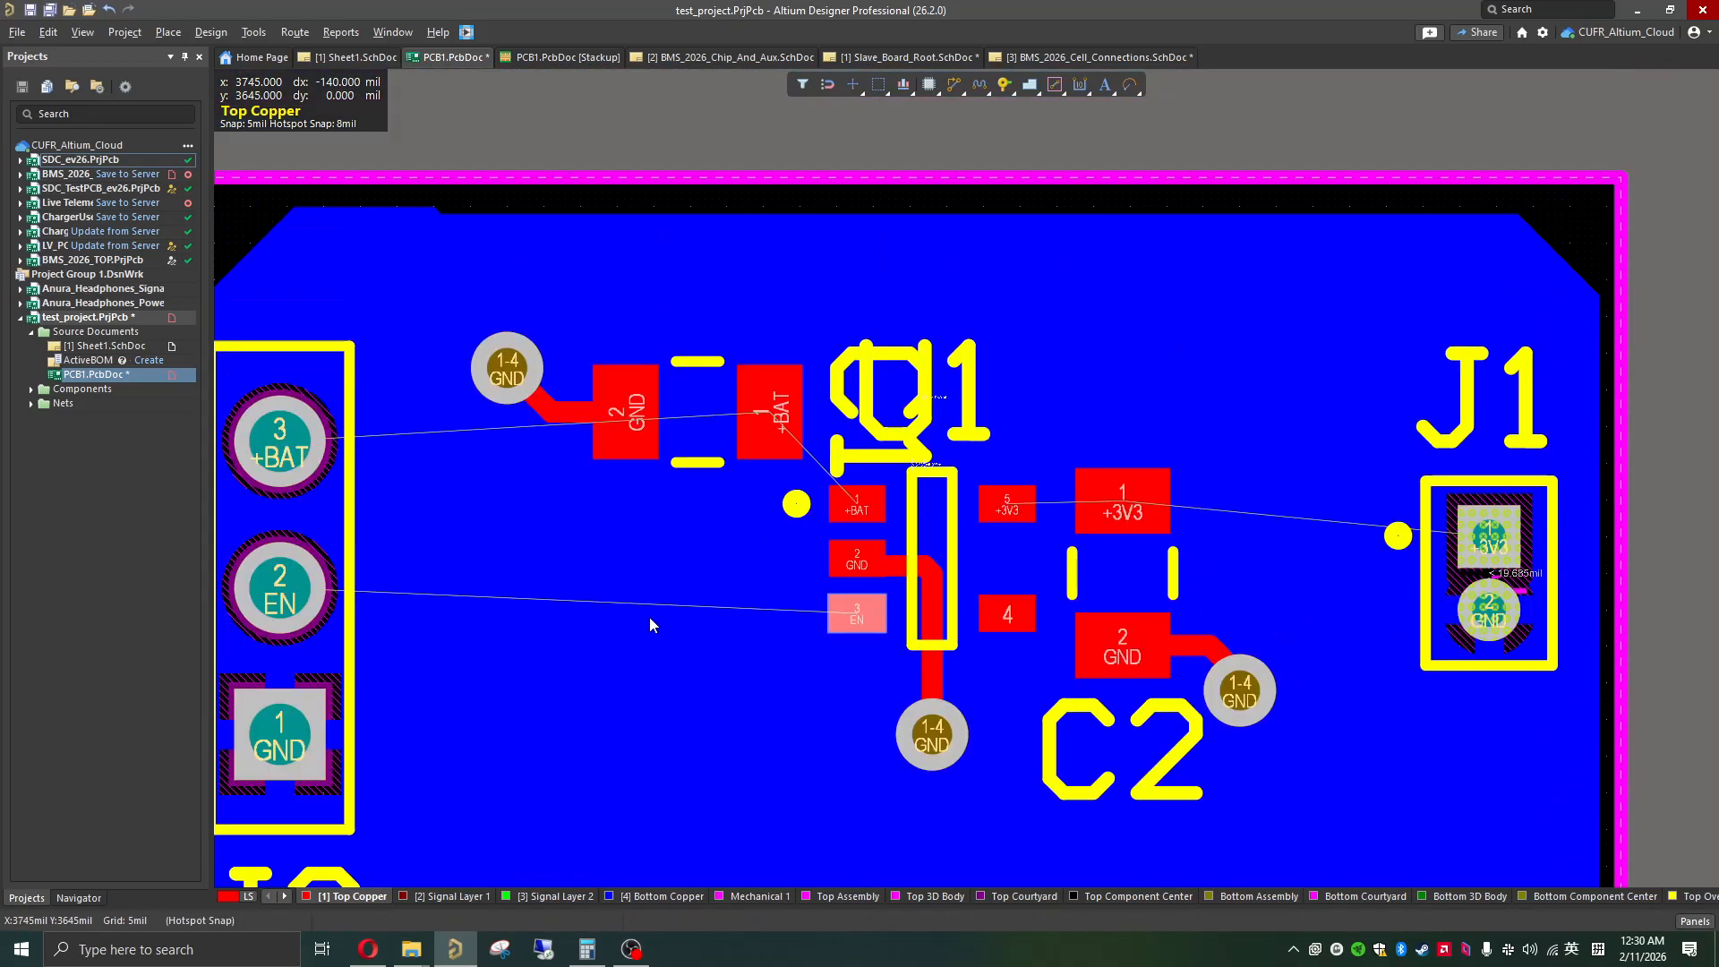
scroll(684, 632, "left", 3, "shift")
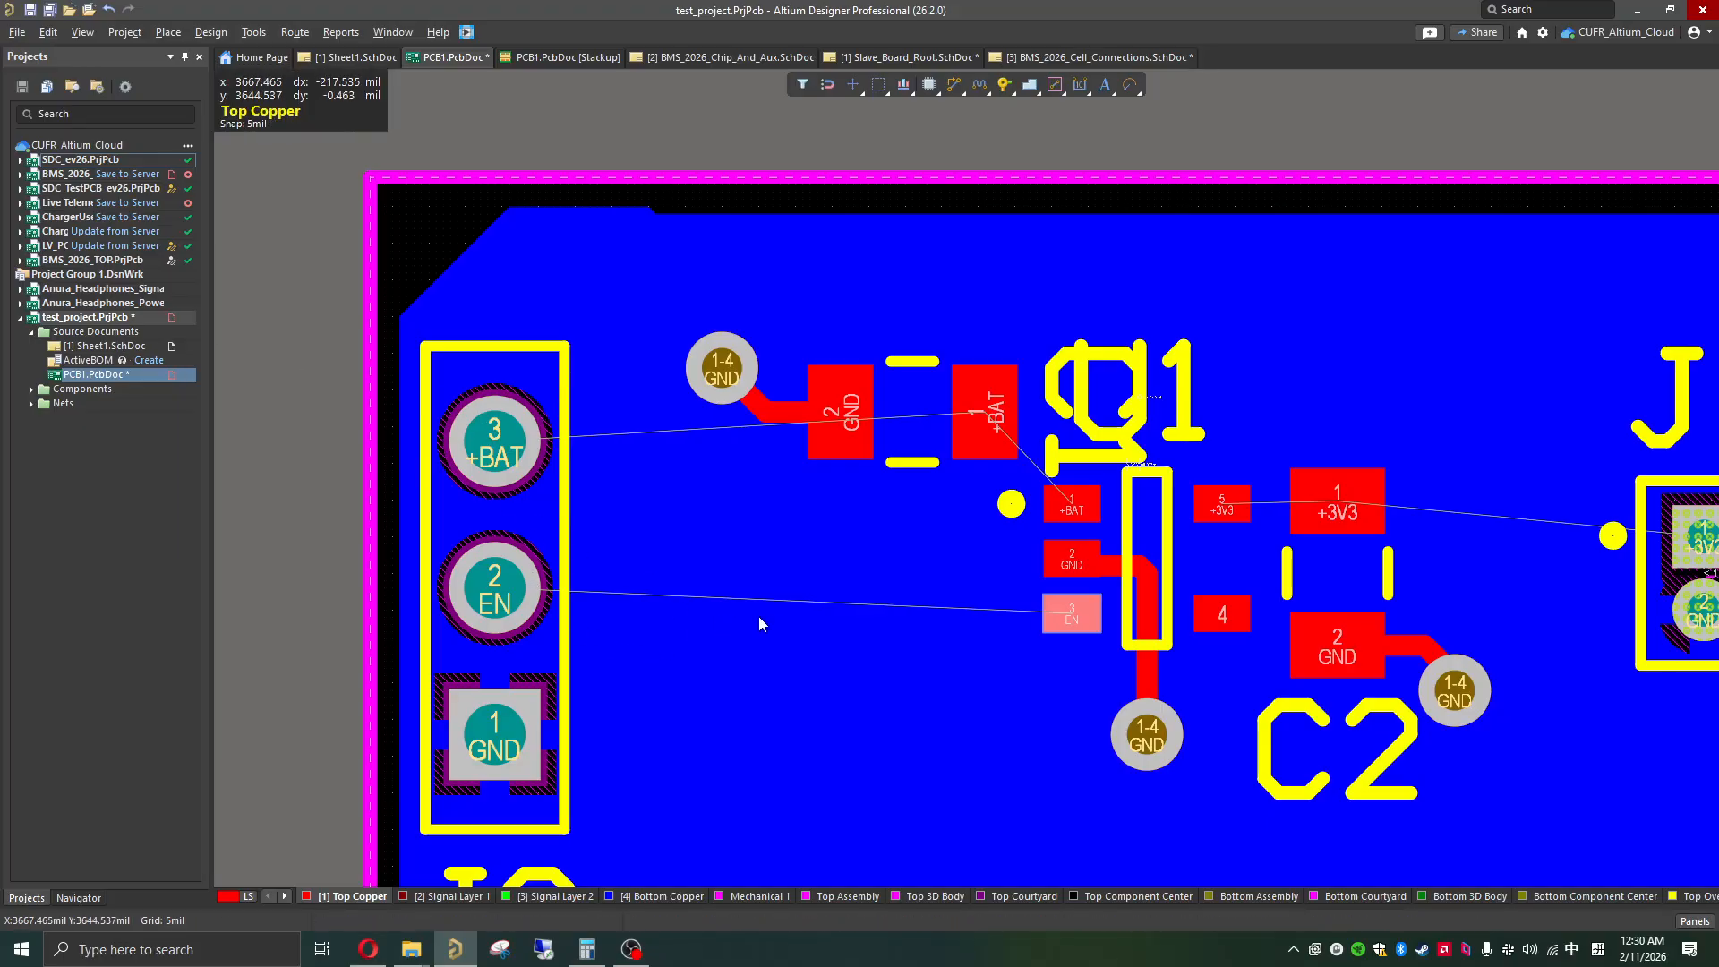
scroll(730, 616, "up", 2, "ctrl")
scroll(731, 616, "up", 1)
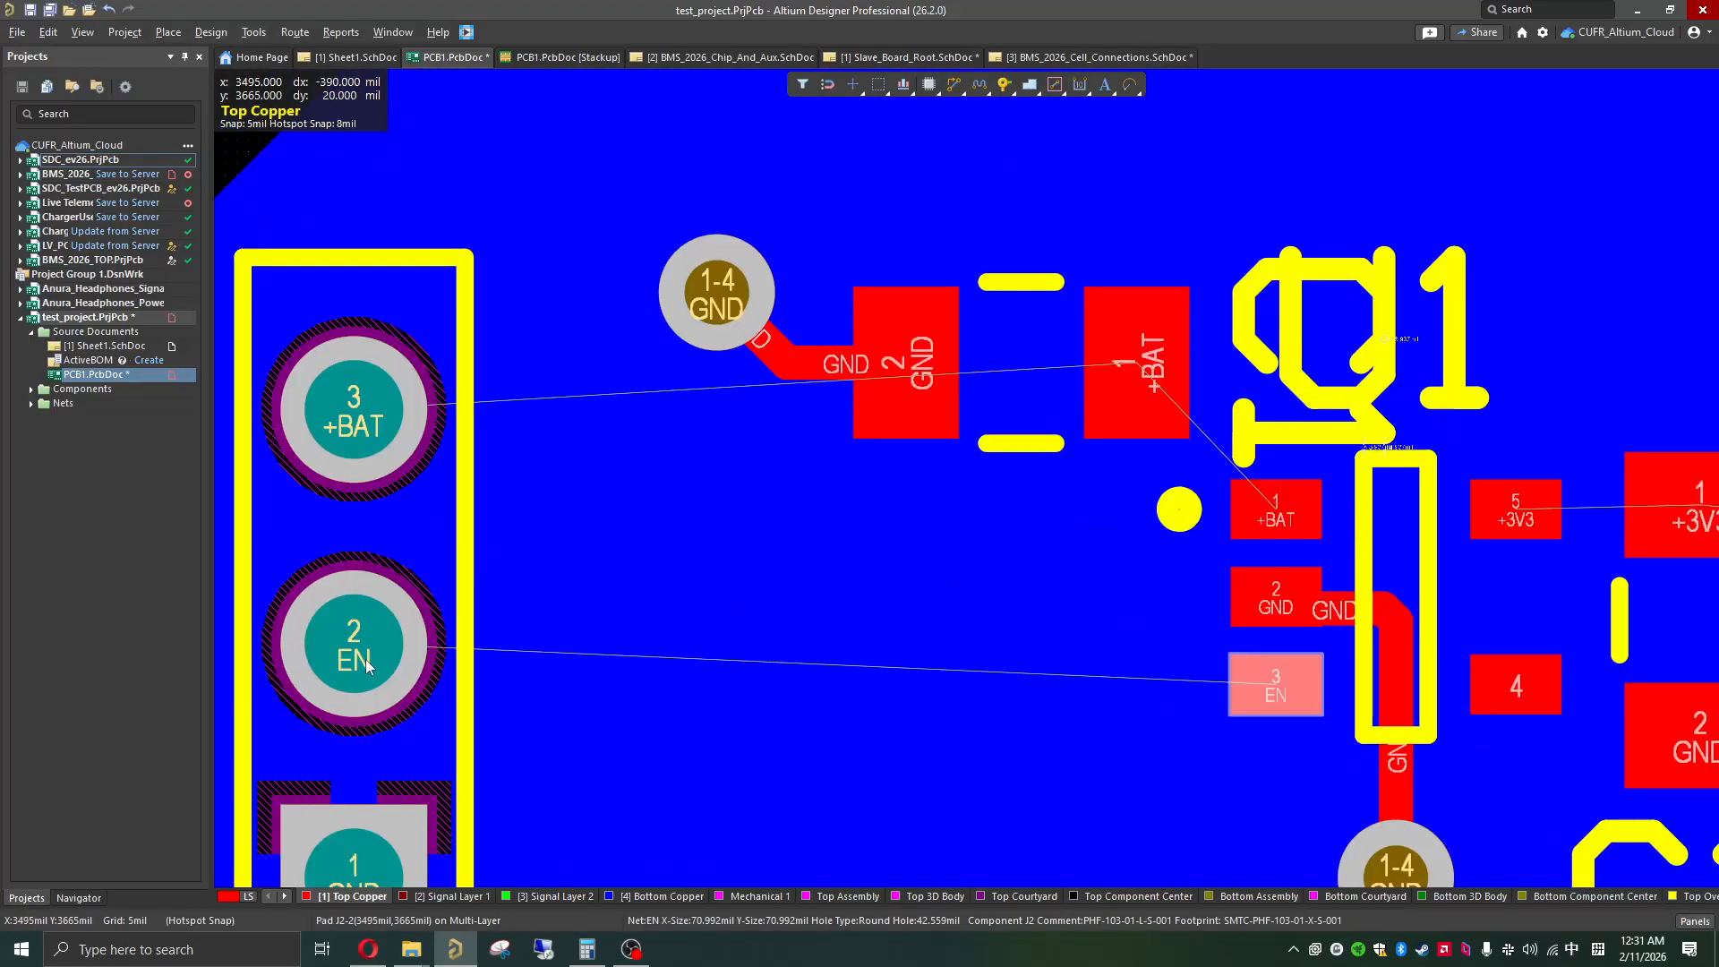
left_click(372, 667)
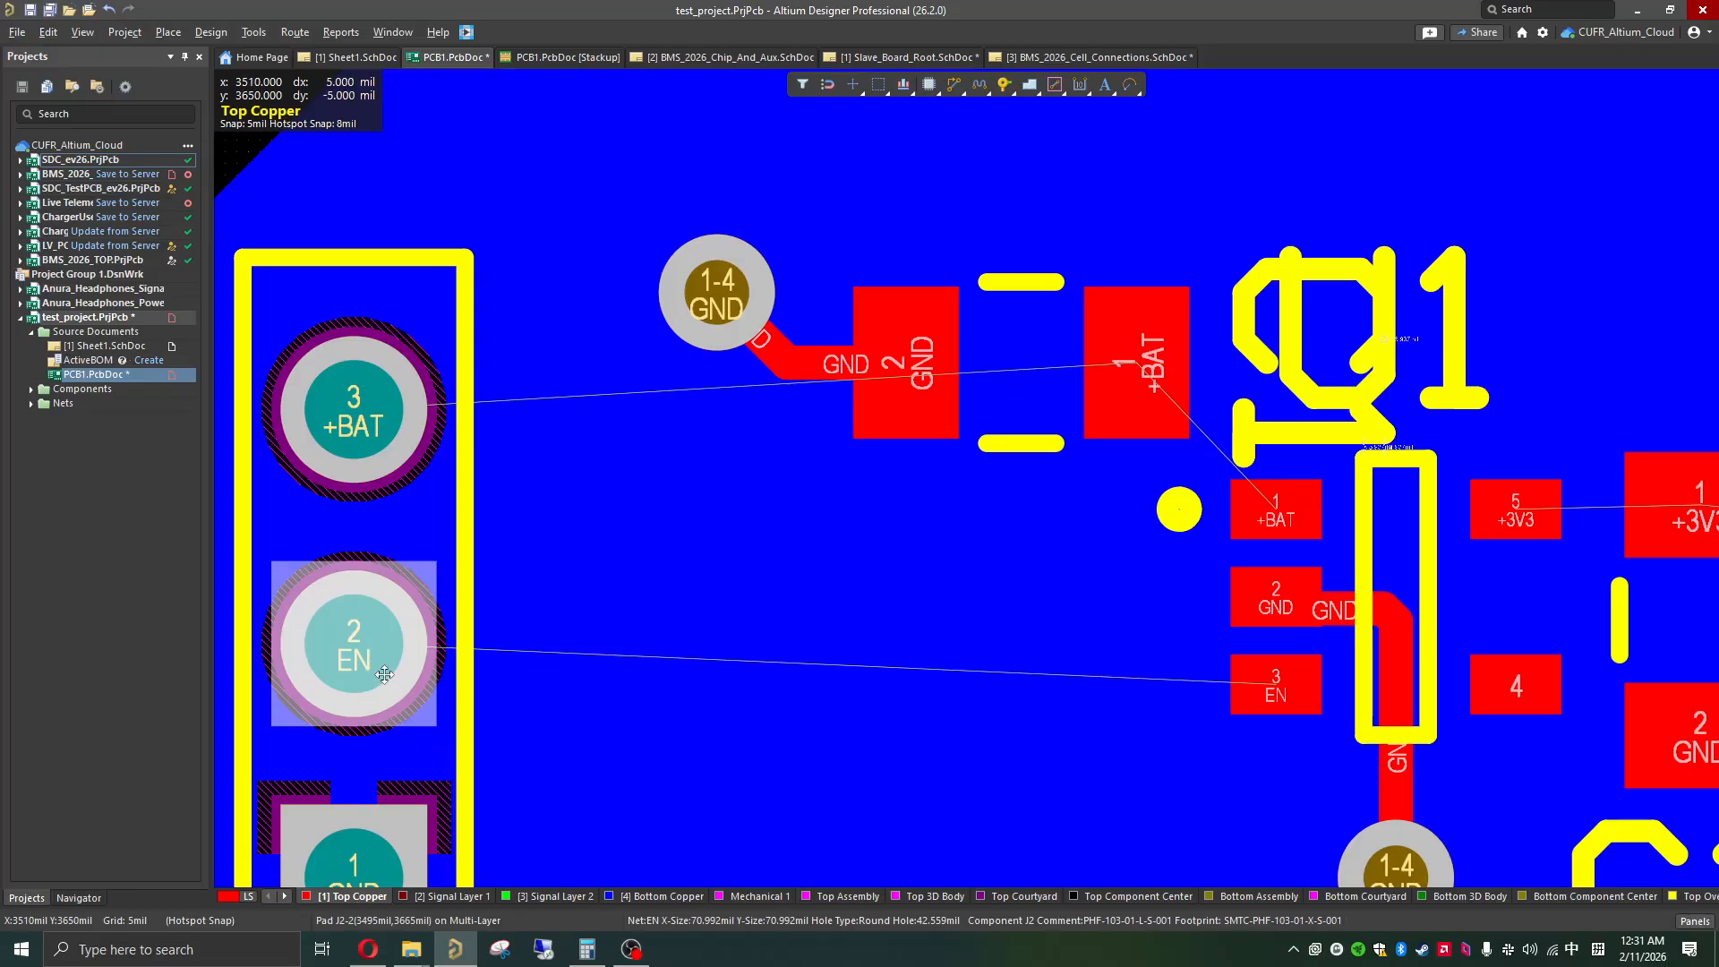
left_click(363, 663)
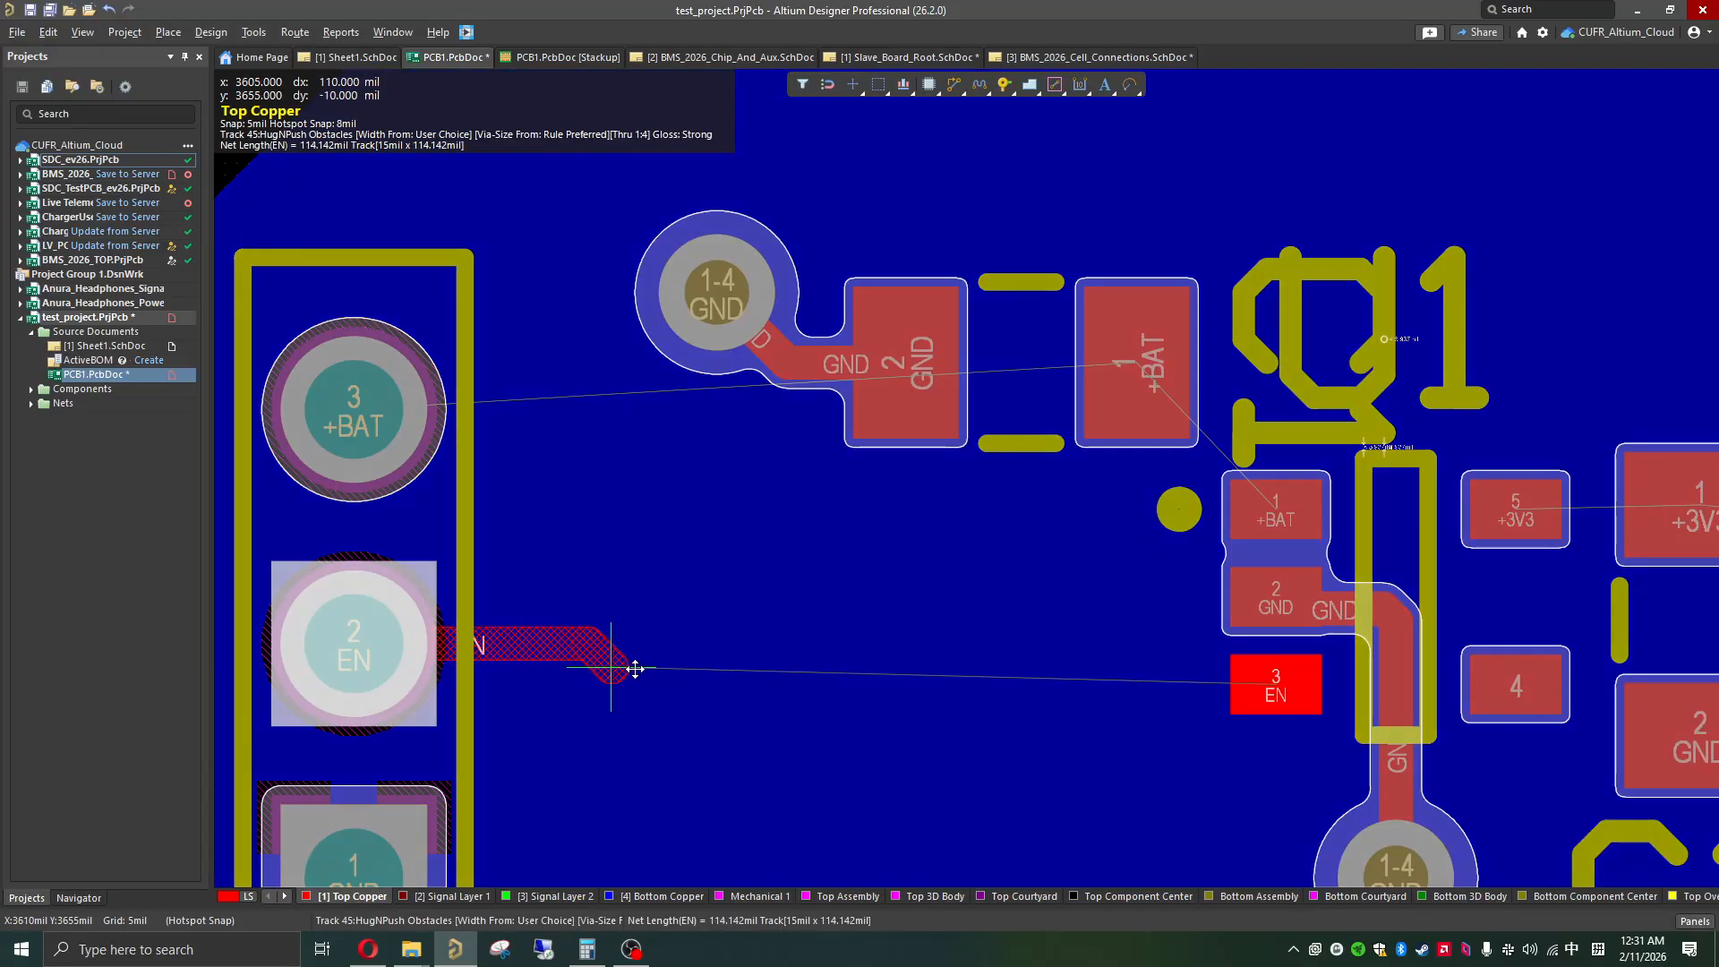
left_click(705, 691)
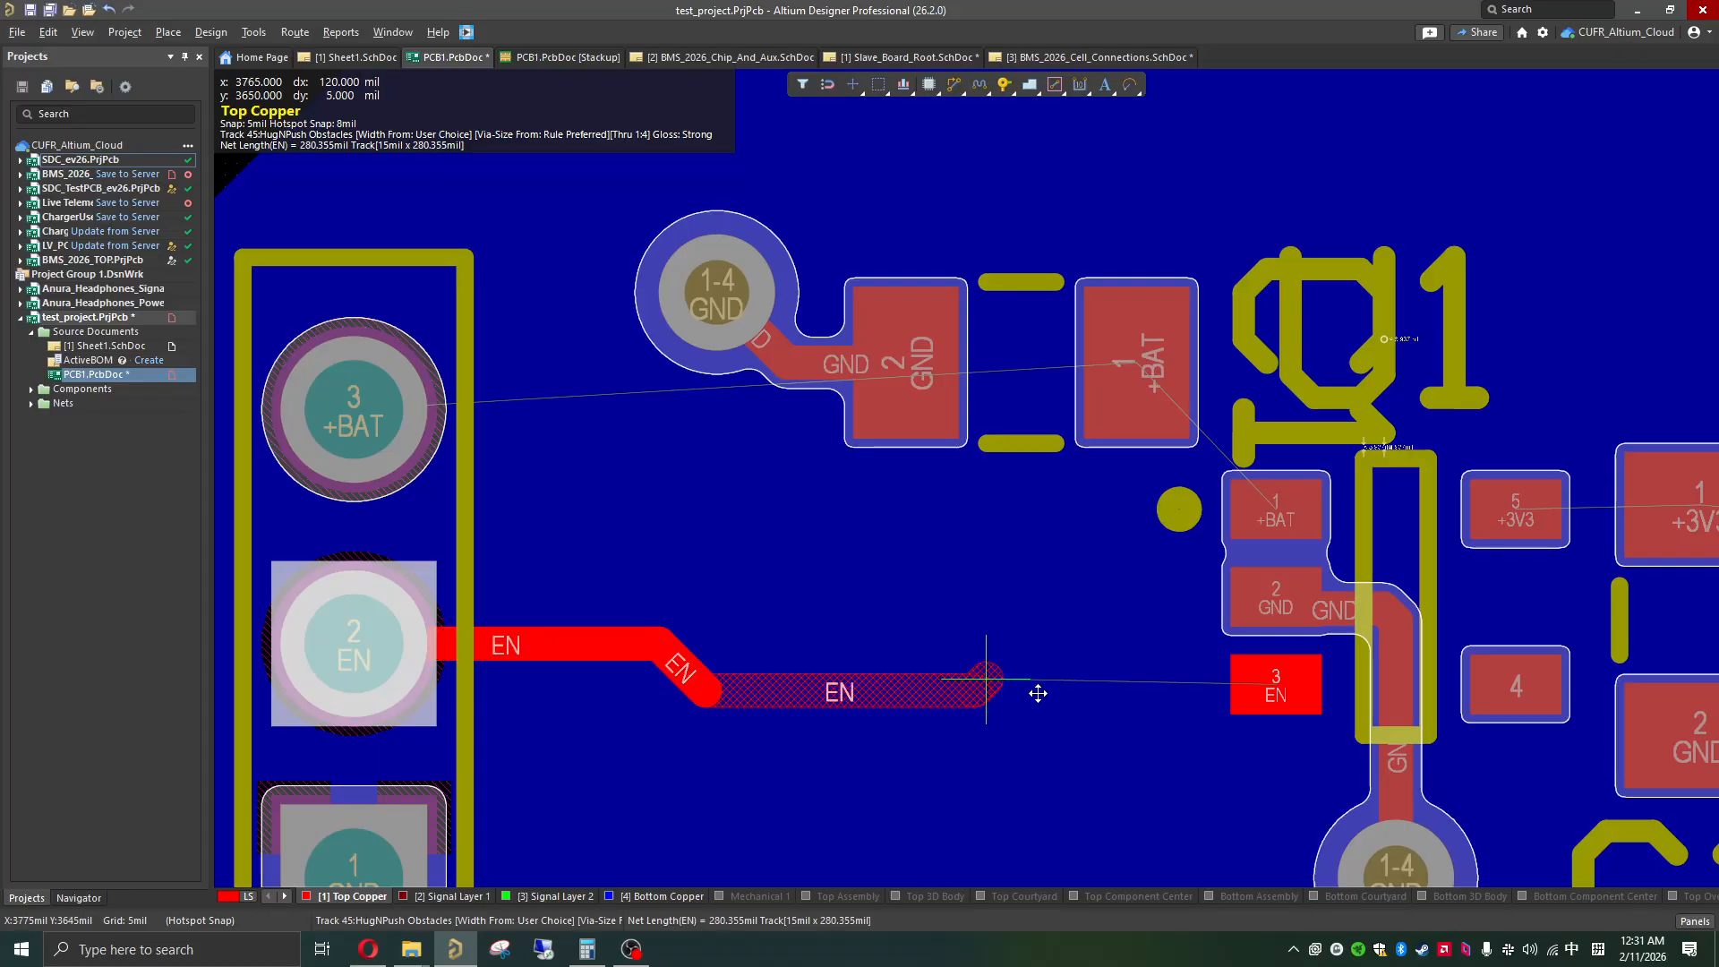
left_click(1276, 690)
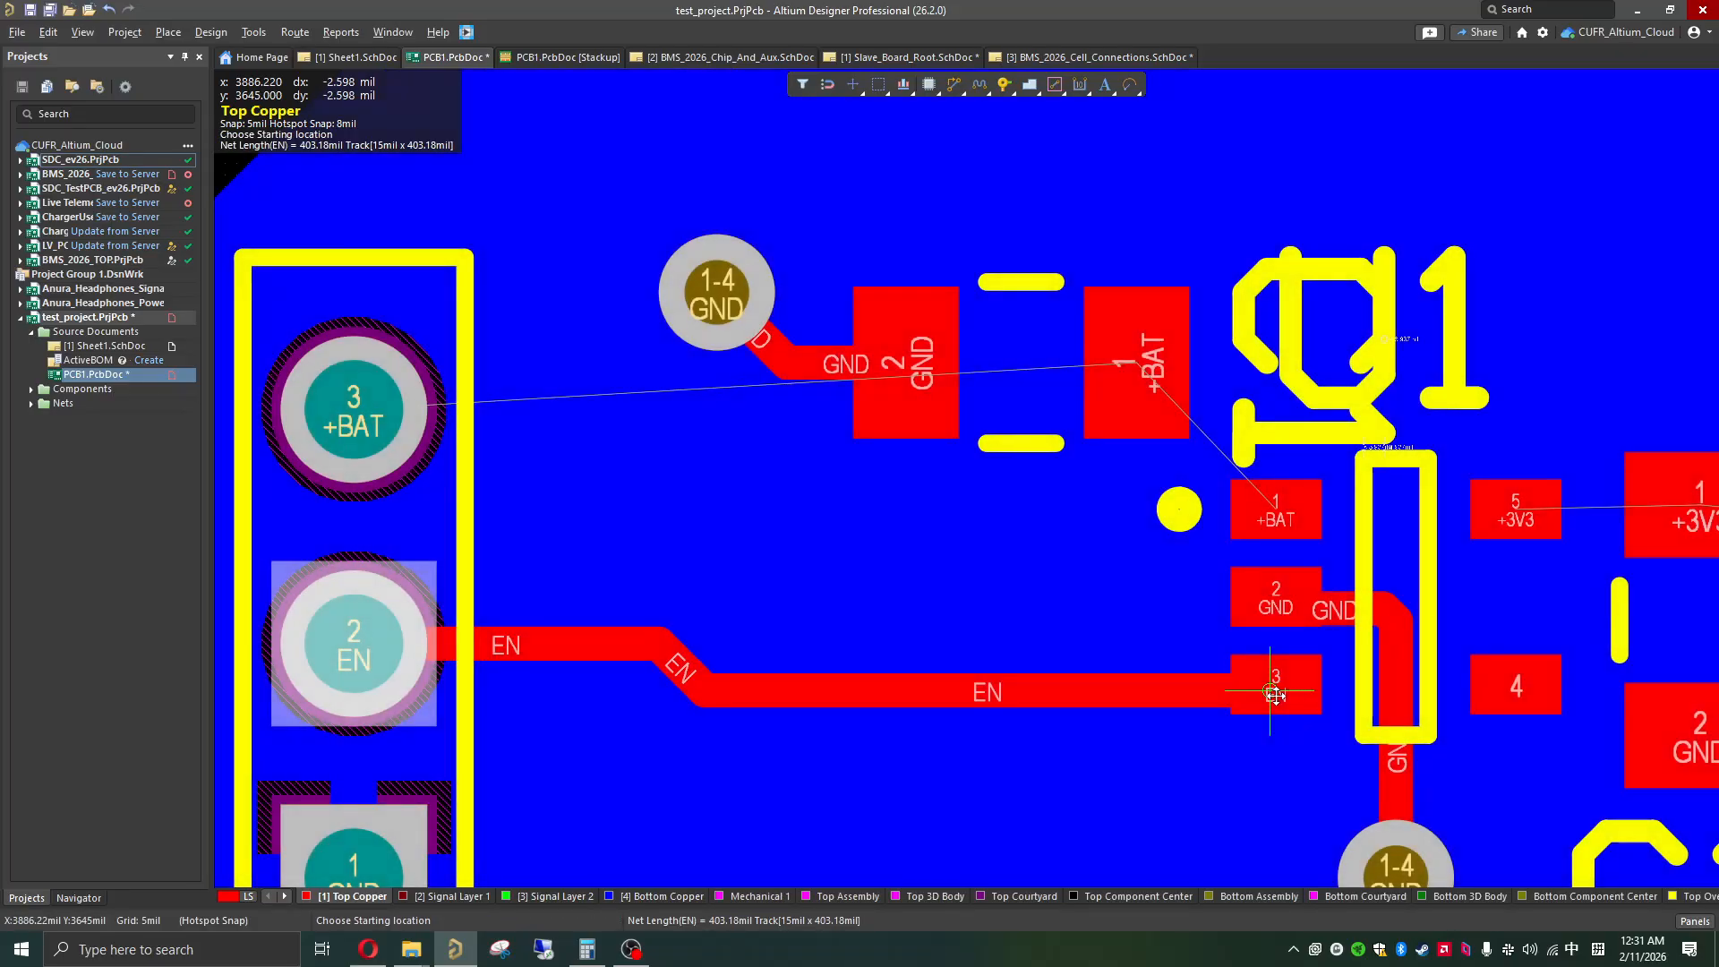
key("Escape")
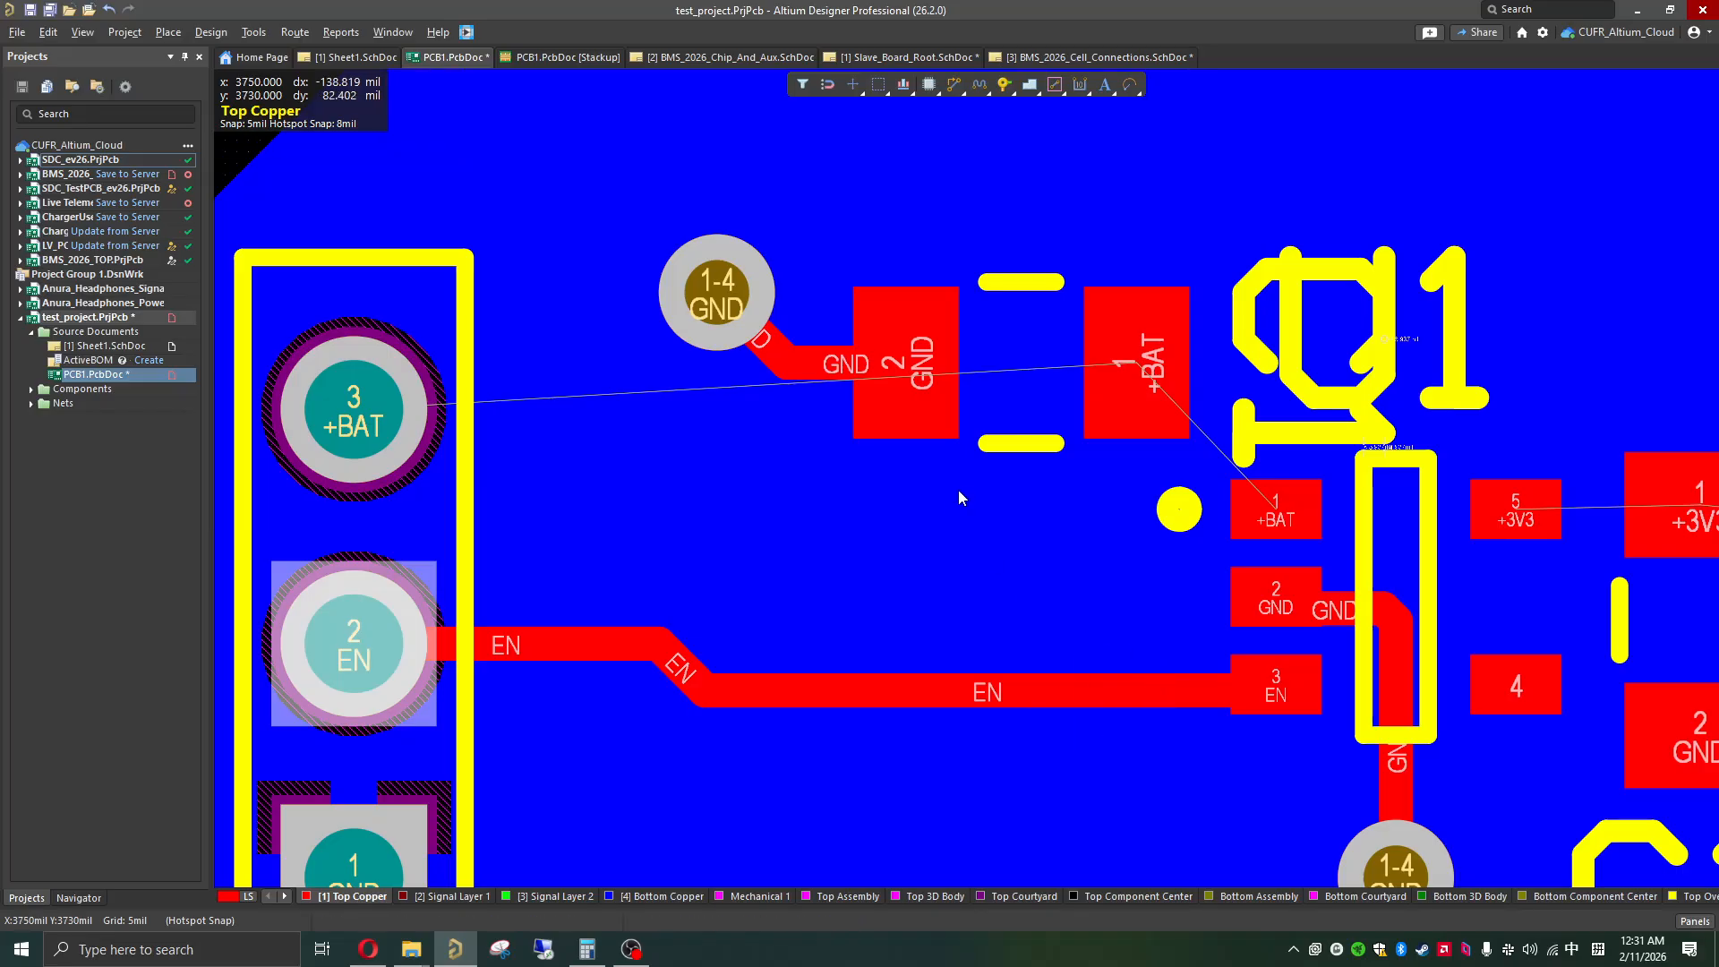
Step: Open the Properties panel for J2's +BAT pad, then clear the selection
scroll(878, 528, "down", 2, "shift")
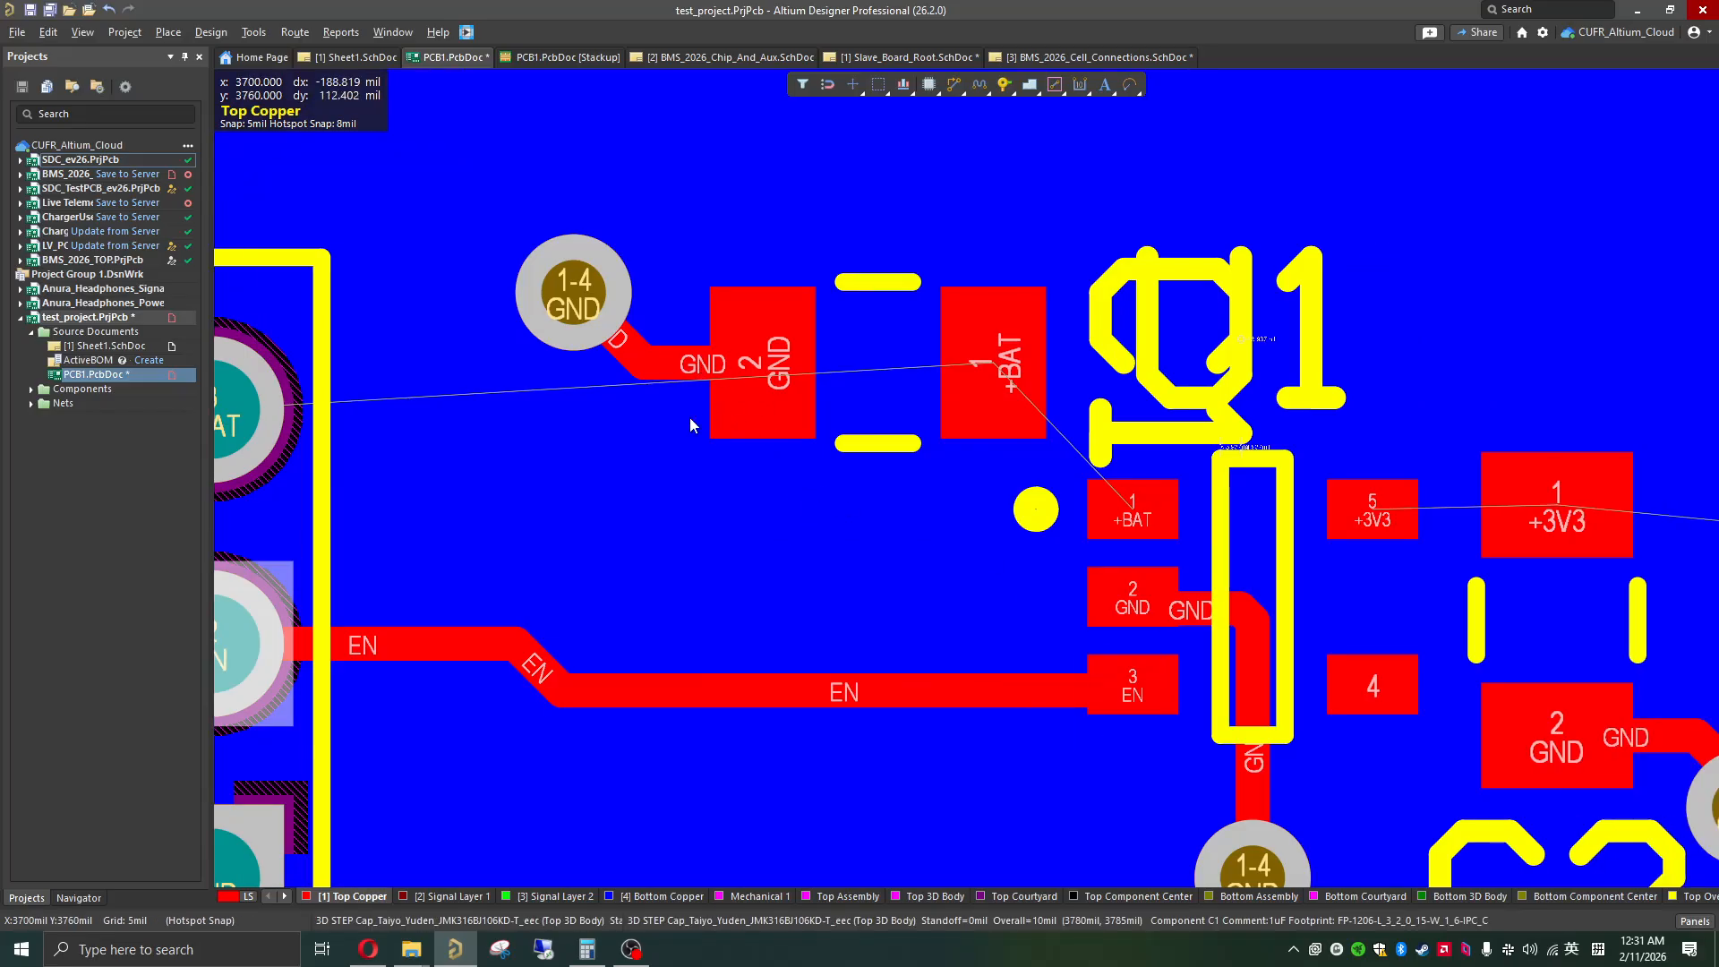
scroll(460, 467, "up", 2, "shift")
left_click(354, 409)
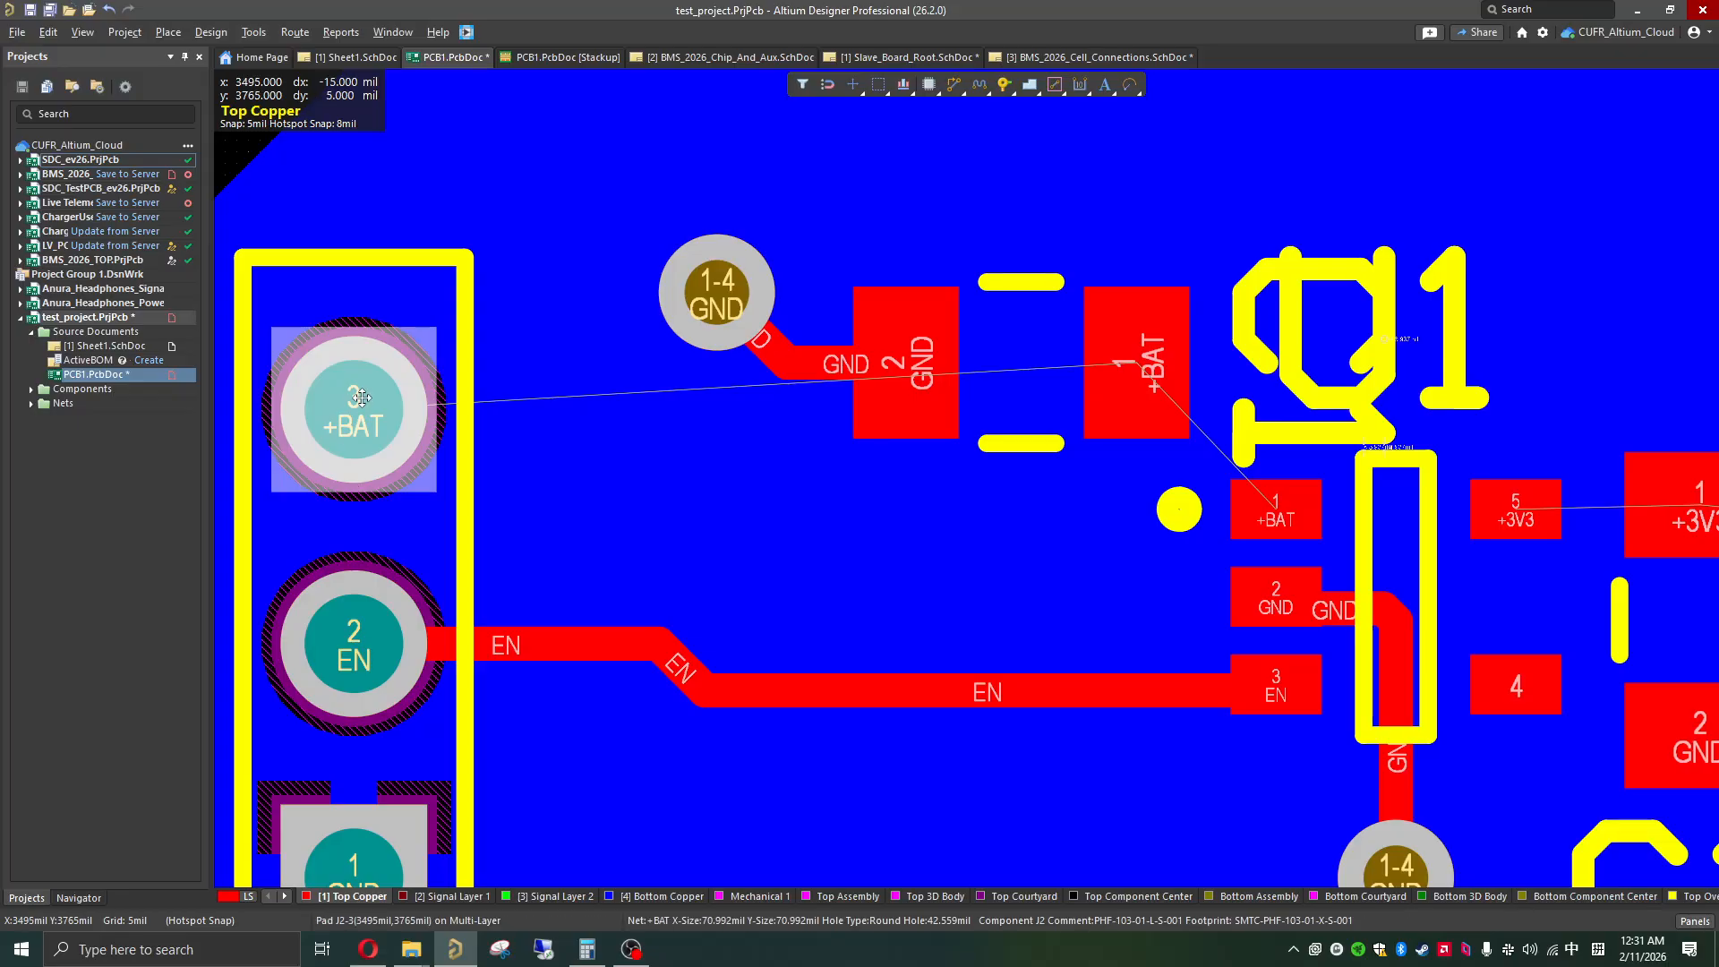
left_click(1694, 922)
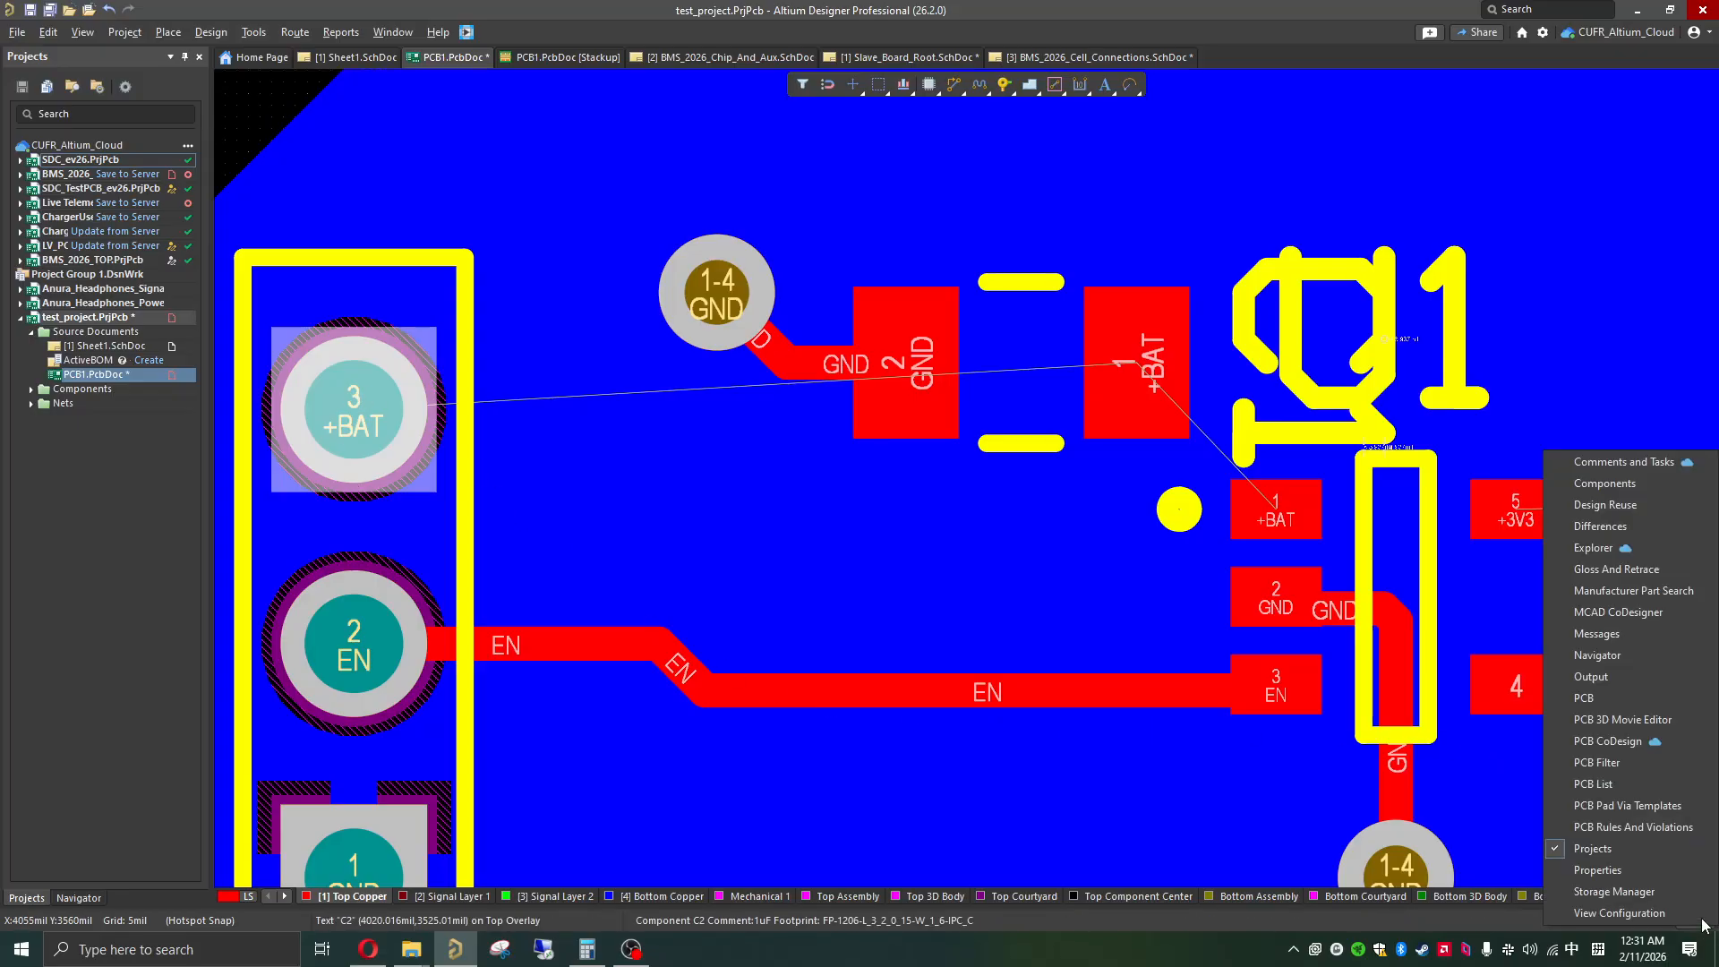
left_click(1630, 865)
scroll(472, 392, "down", 4, "ctrl")
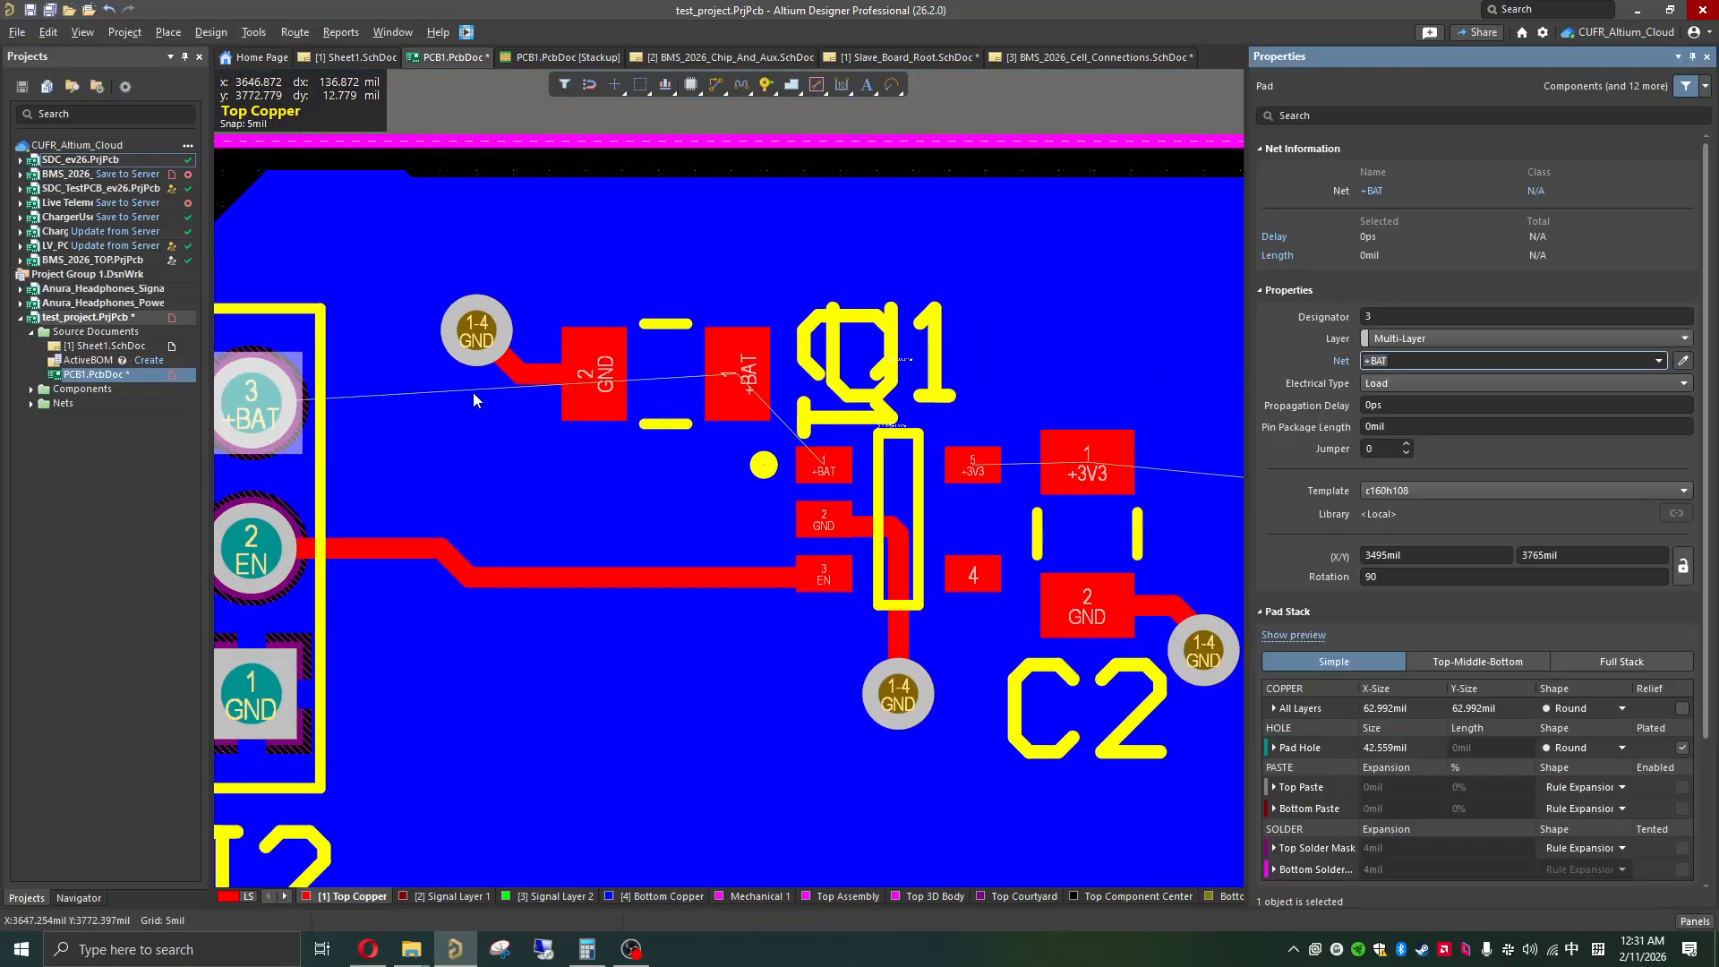
left_click(476, 194)
scroll(444, 417, "up", 1, "shift")
scroll(444, 417, "up", 1, "shift")
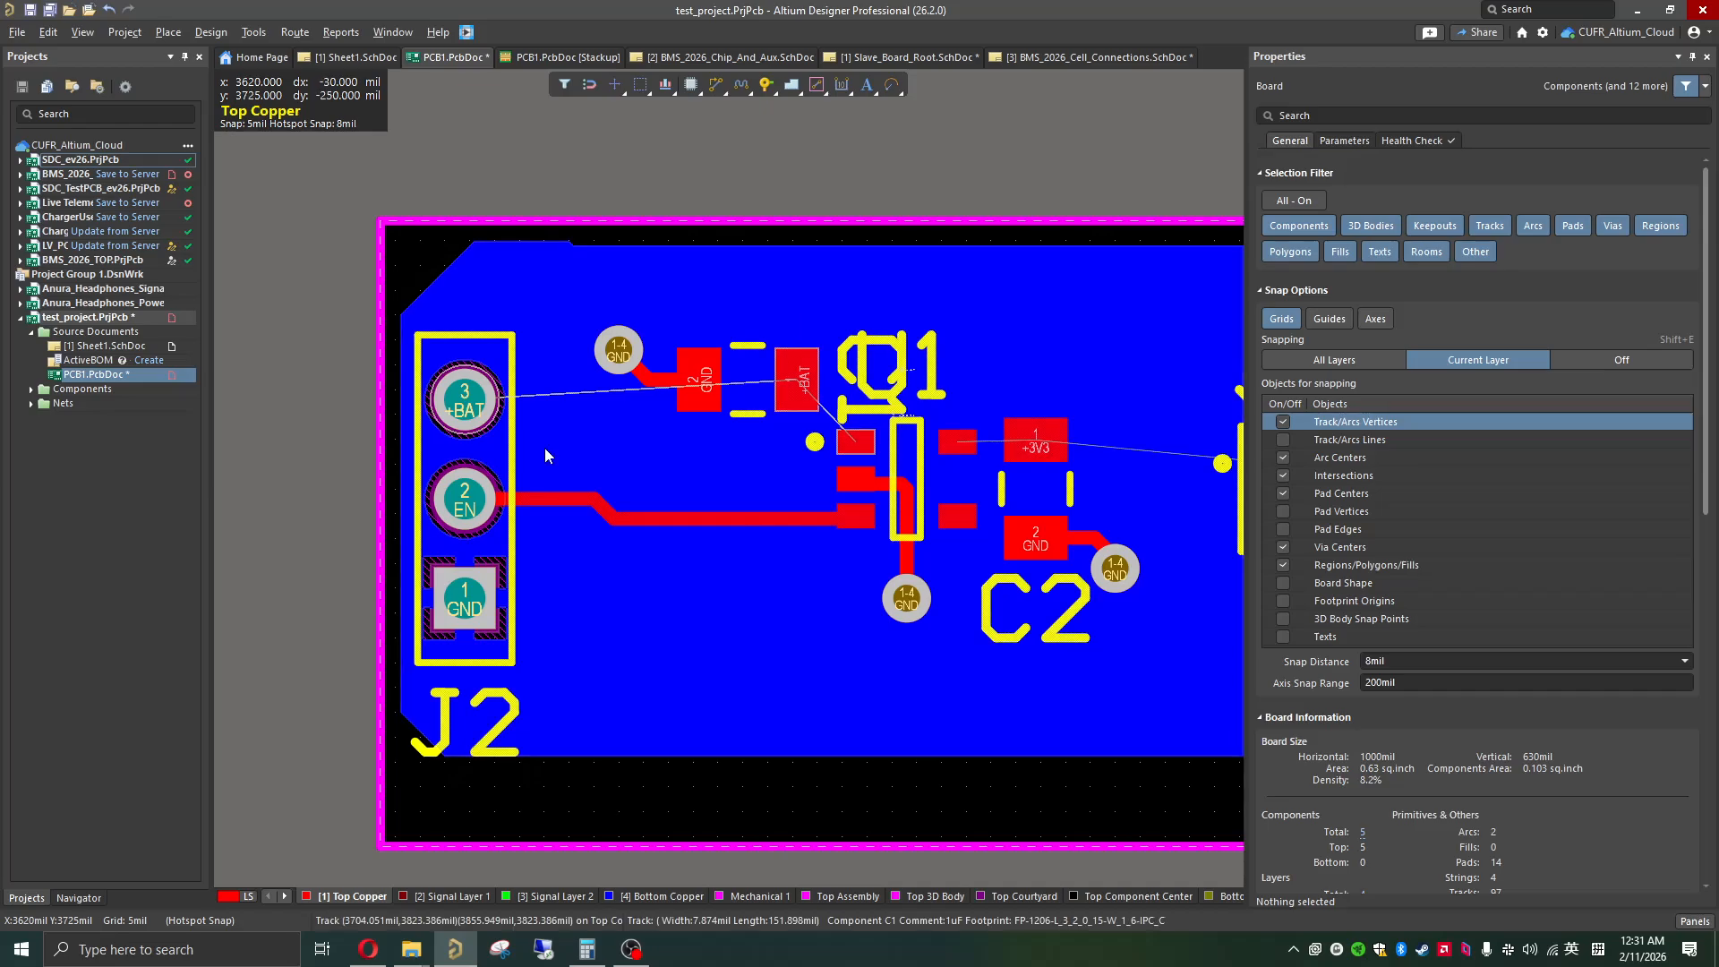
Step: Route a 15 mil wide +BAT track on Top Copper from J2's +BAT pad, passing below C1, up to C1's +BAT pad
key("ctrl+w")
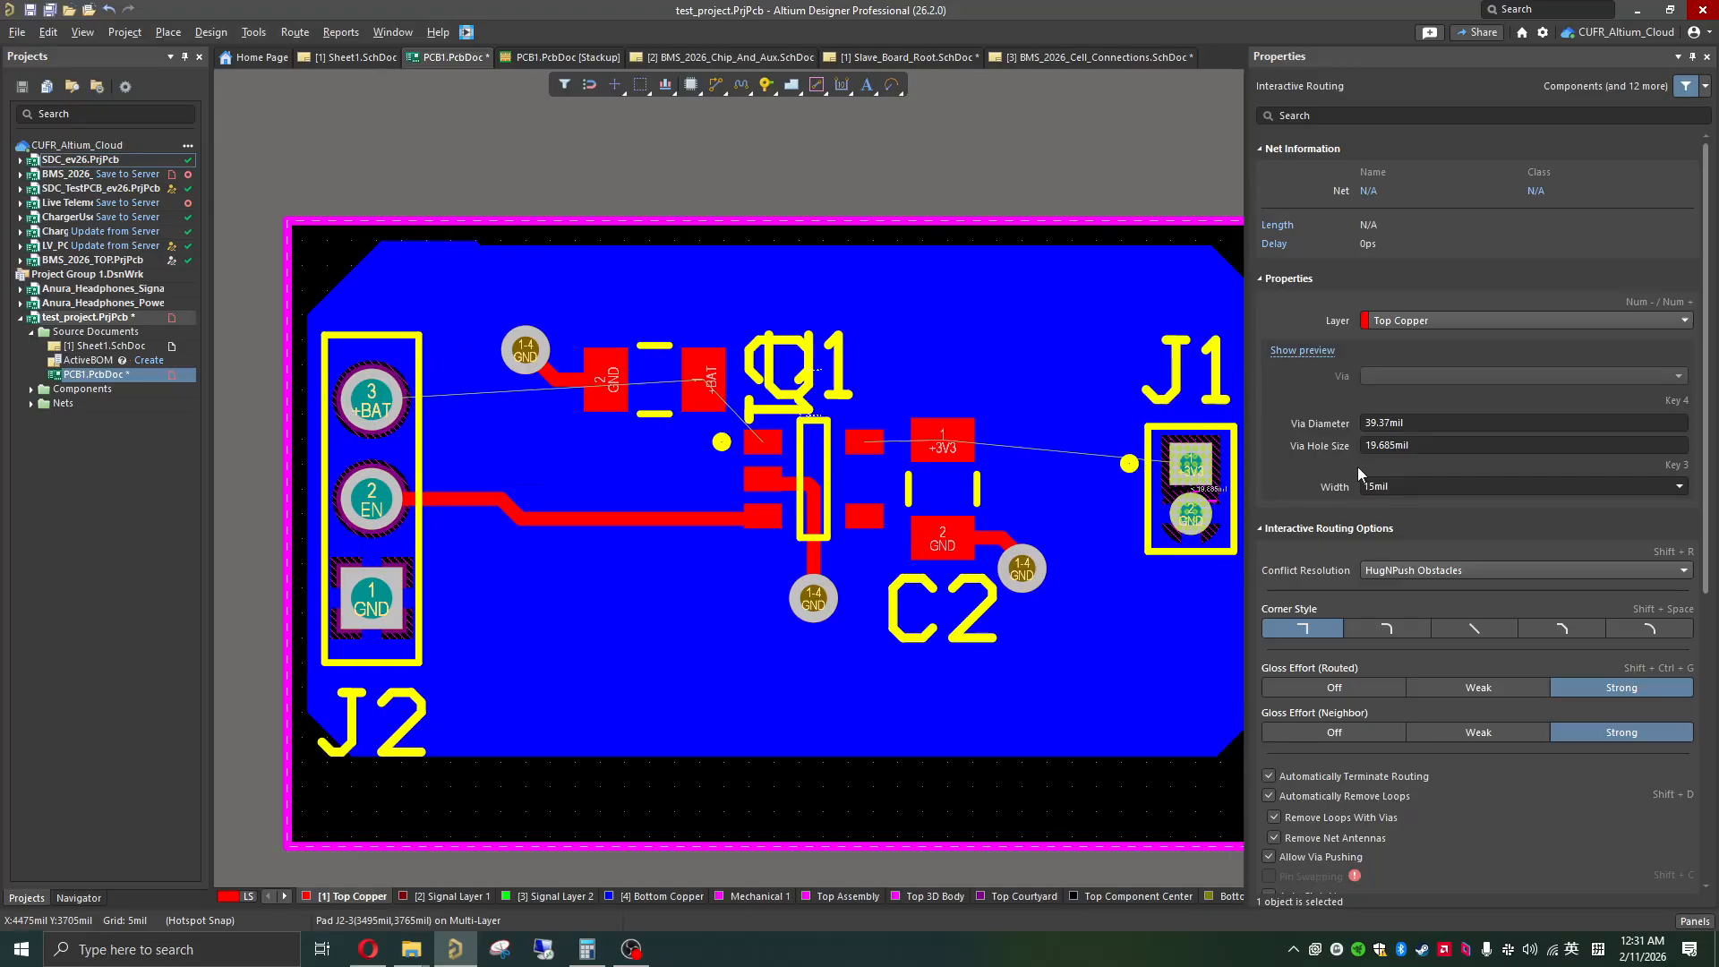
scroll(1357, 466, "down", 8)
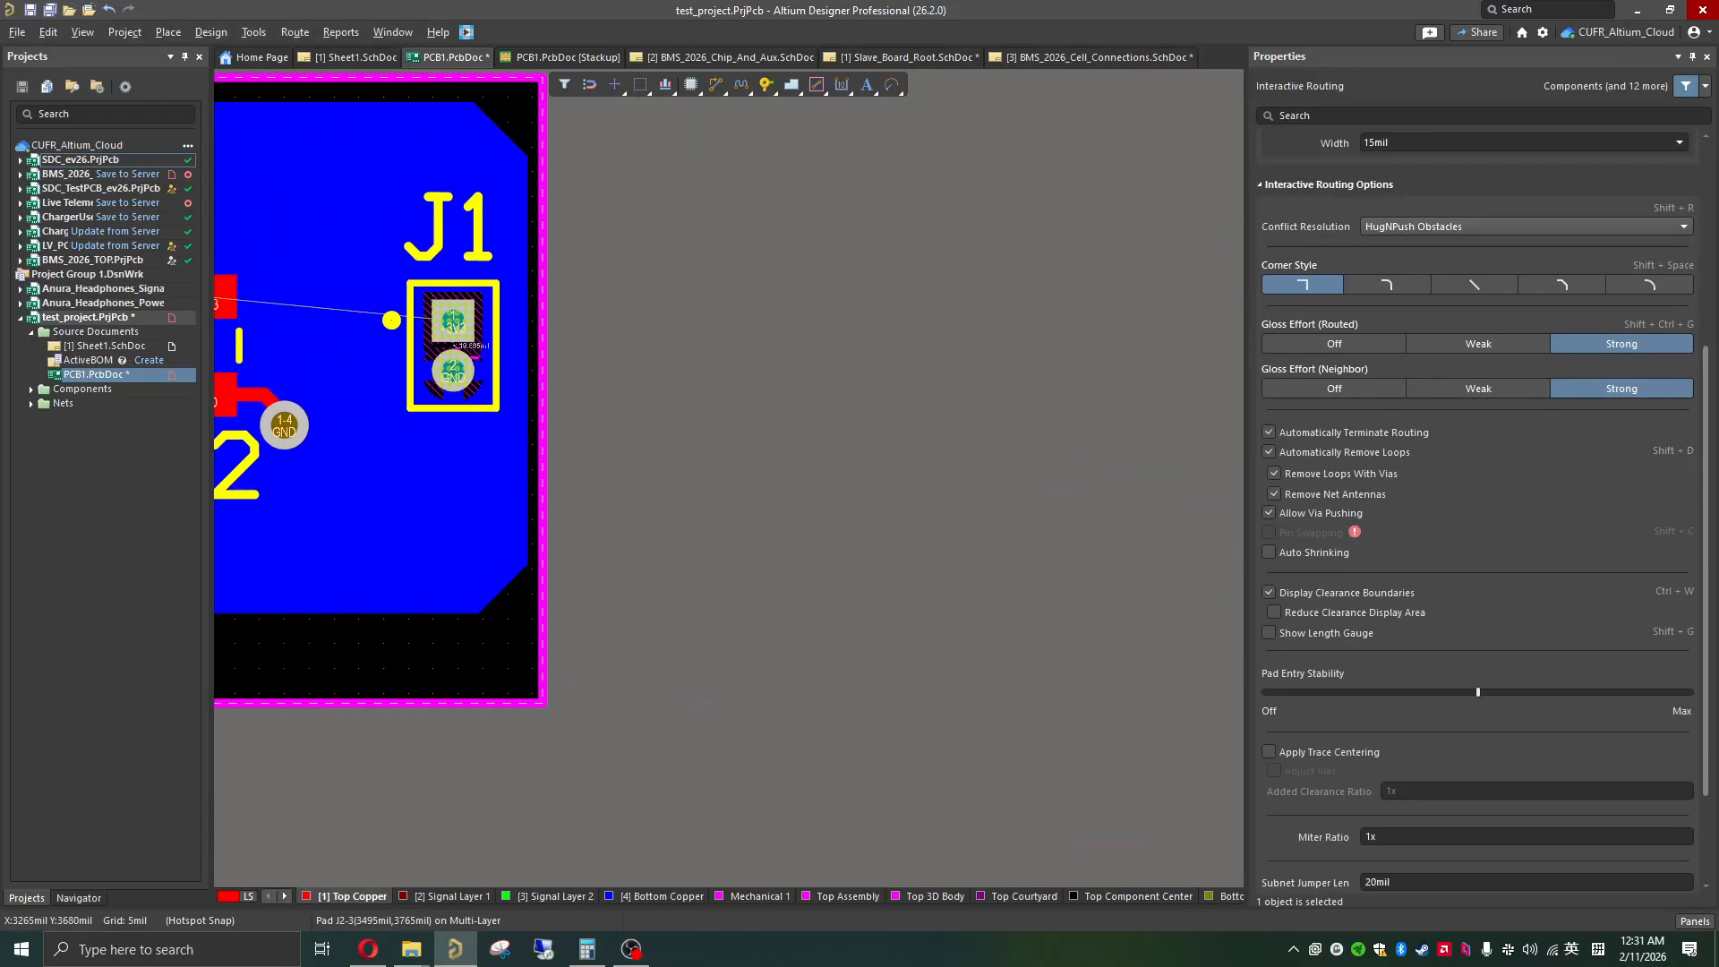
scroll(707, 243, "down", 1)
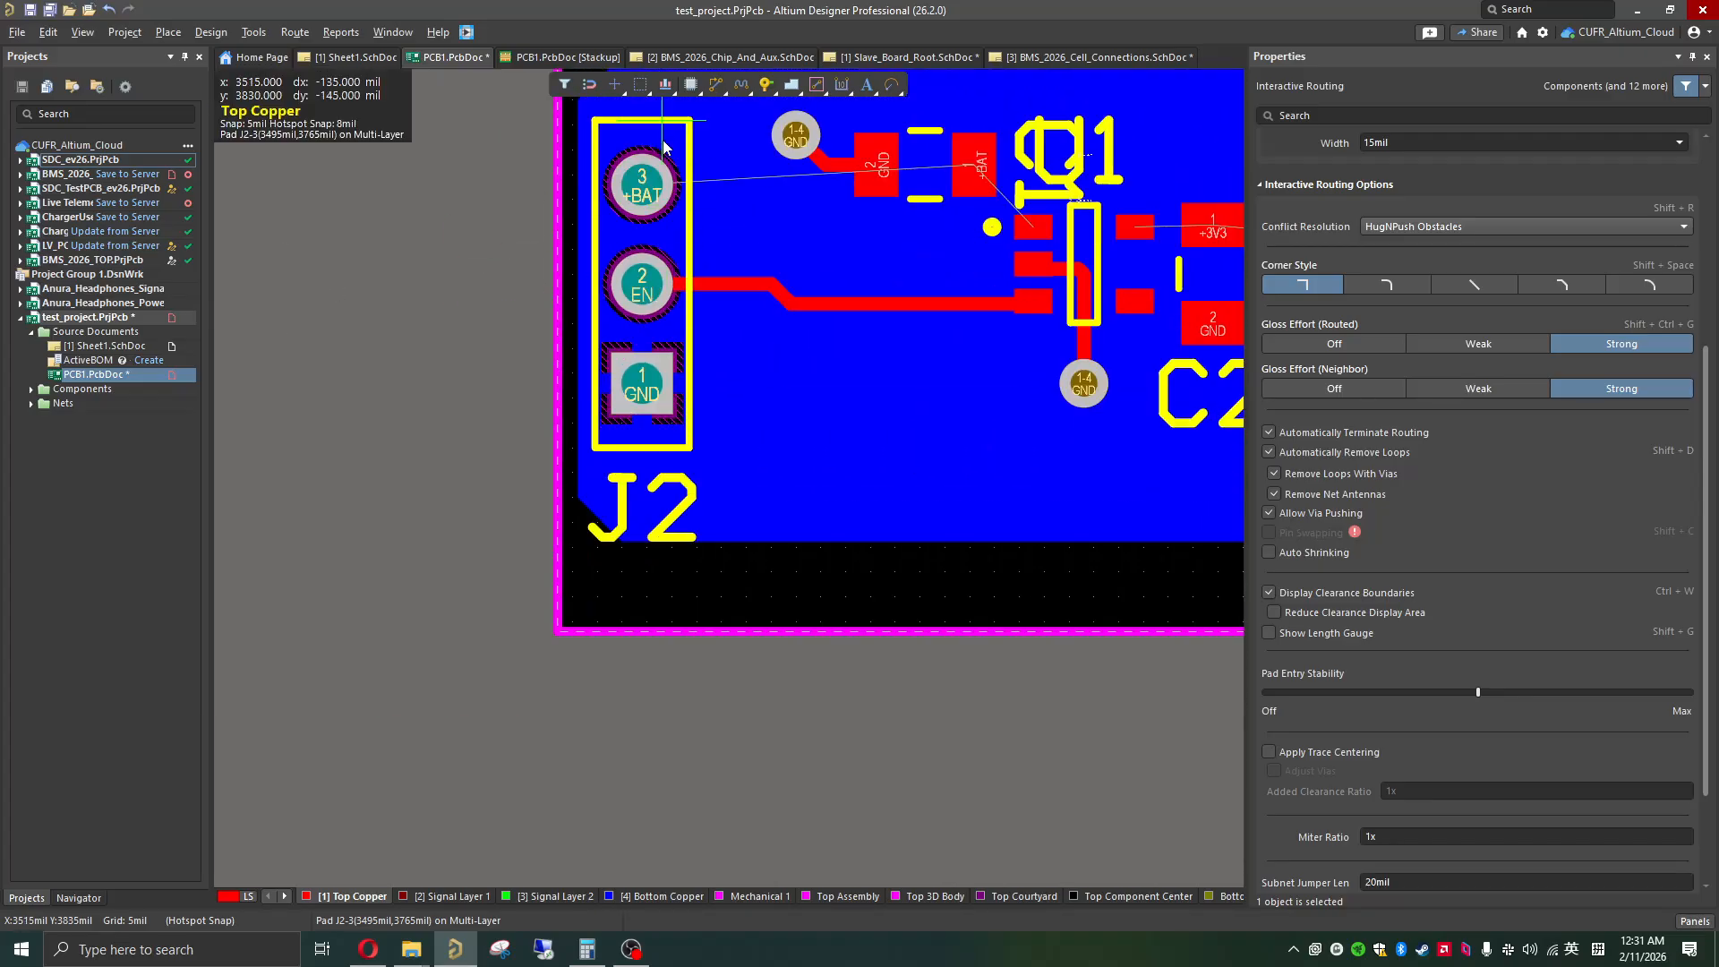
scroll(681, 354, "up", 4, "ctrl")
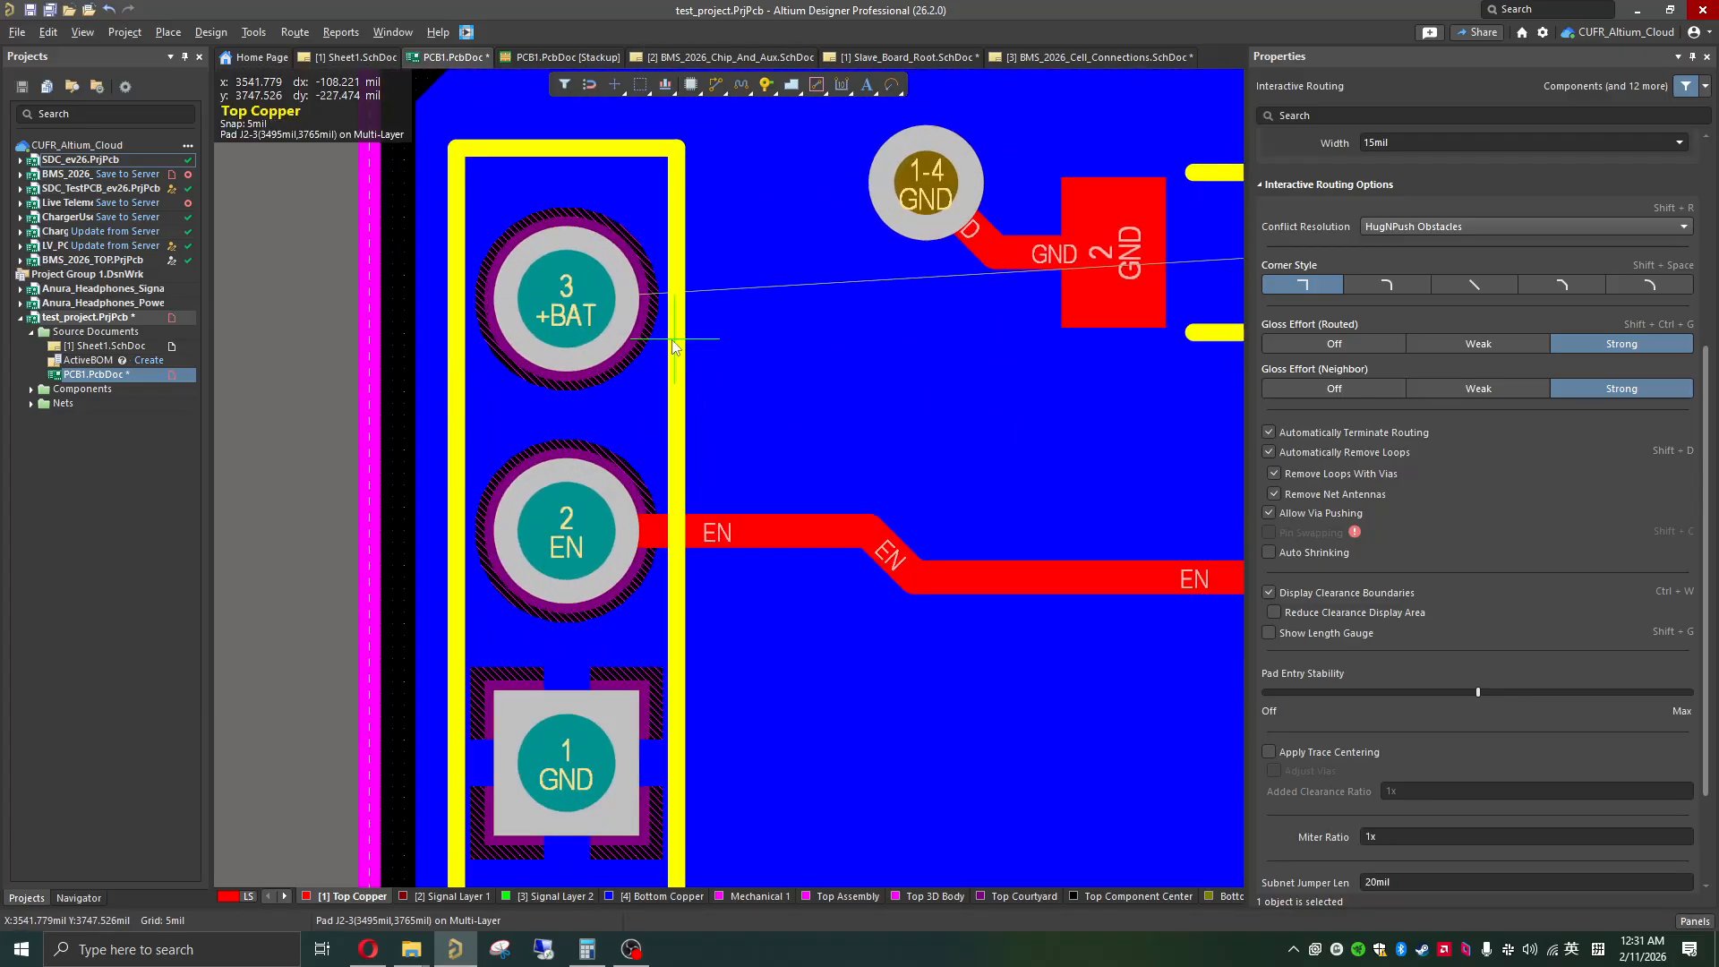
left_click(571, 310)
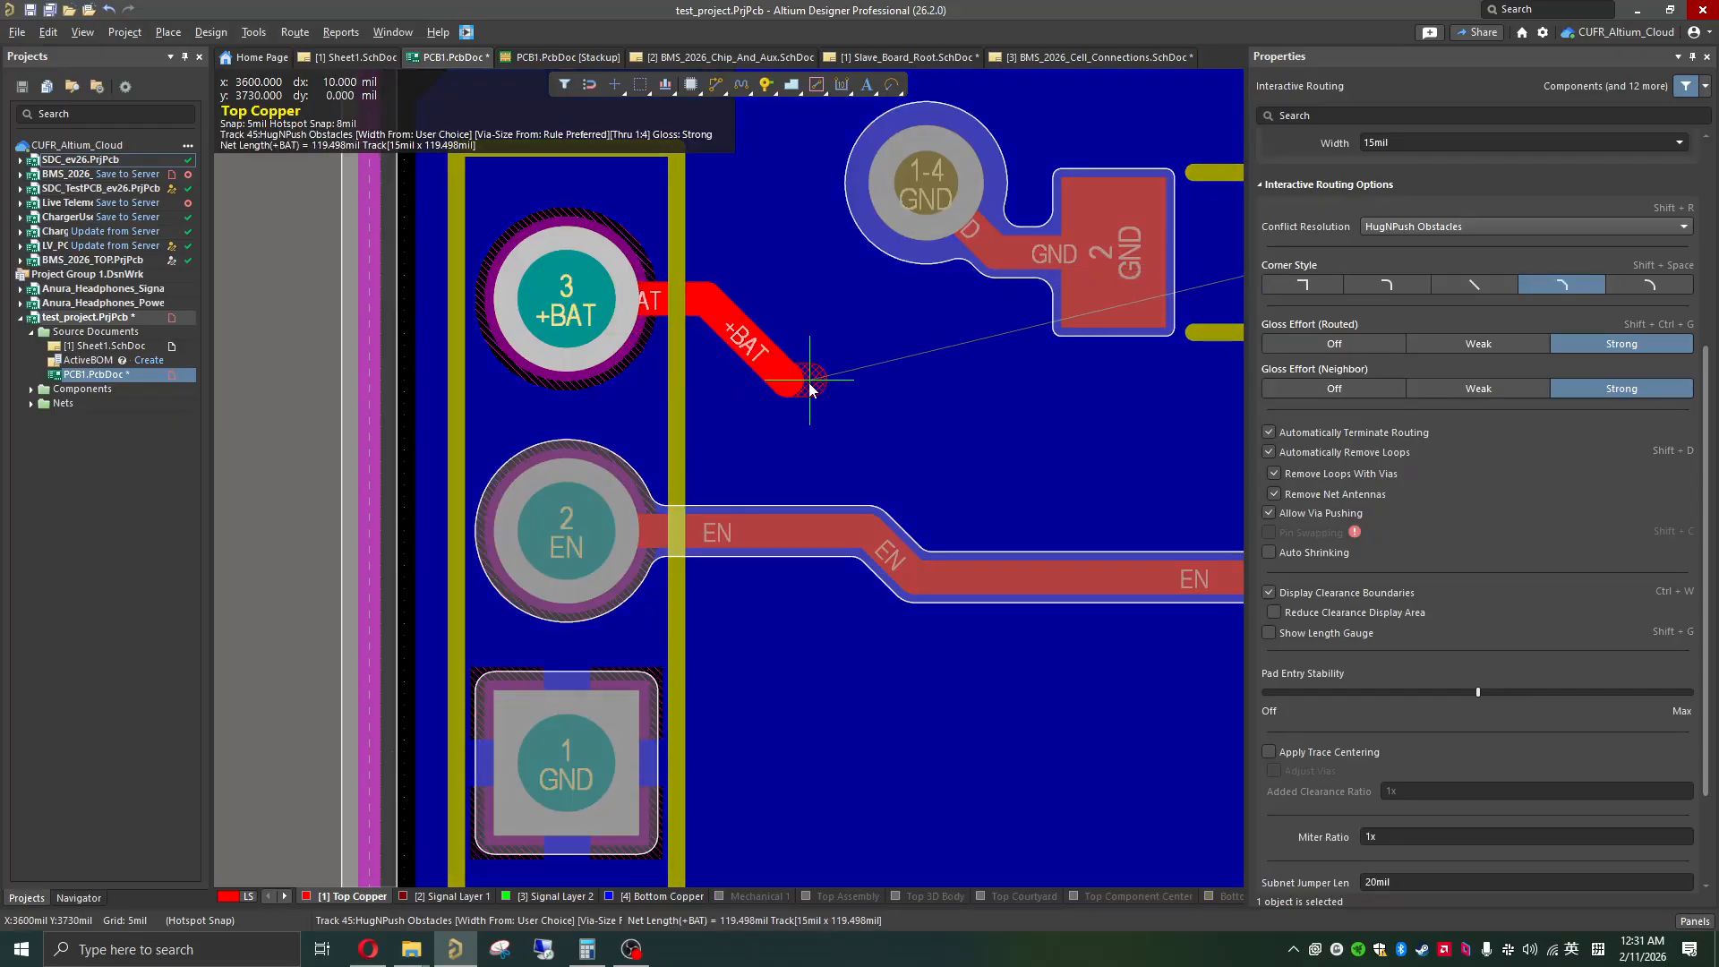
scroll(810, 387, "down", 2, "shift")
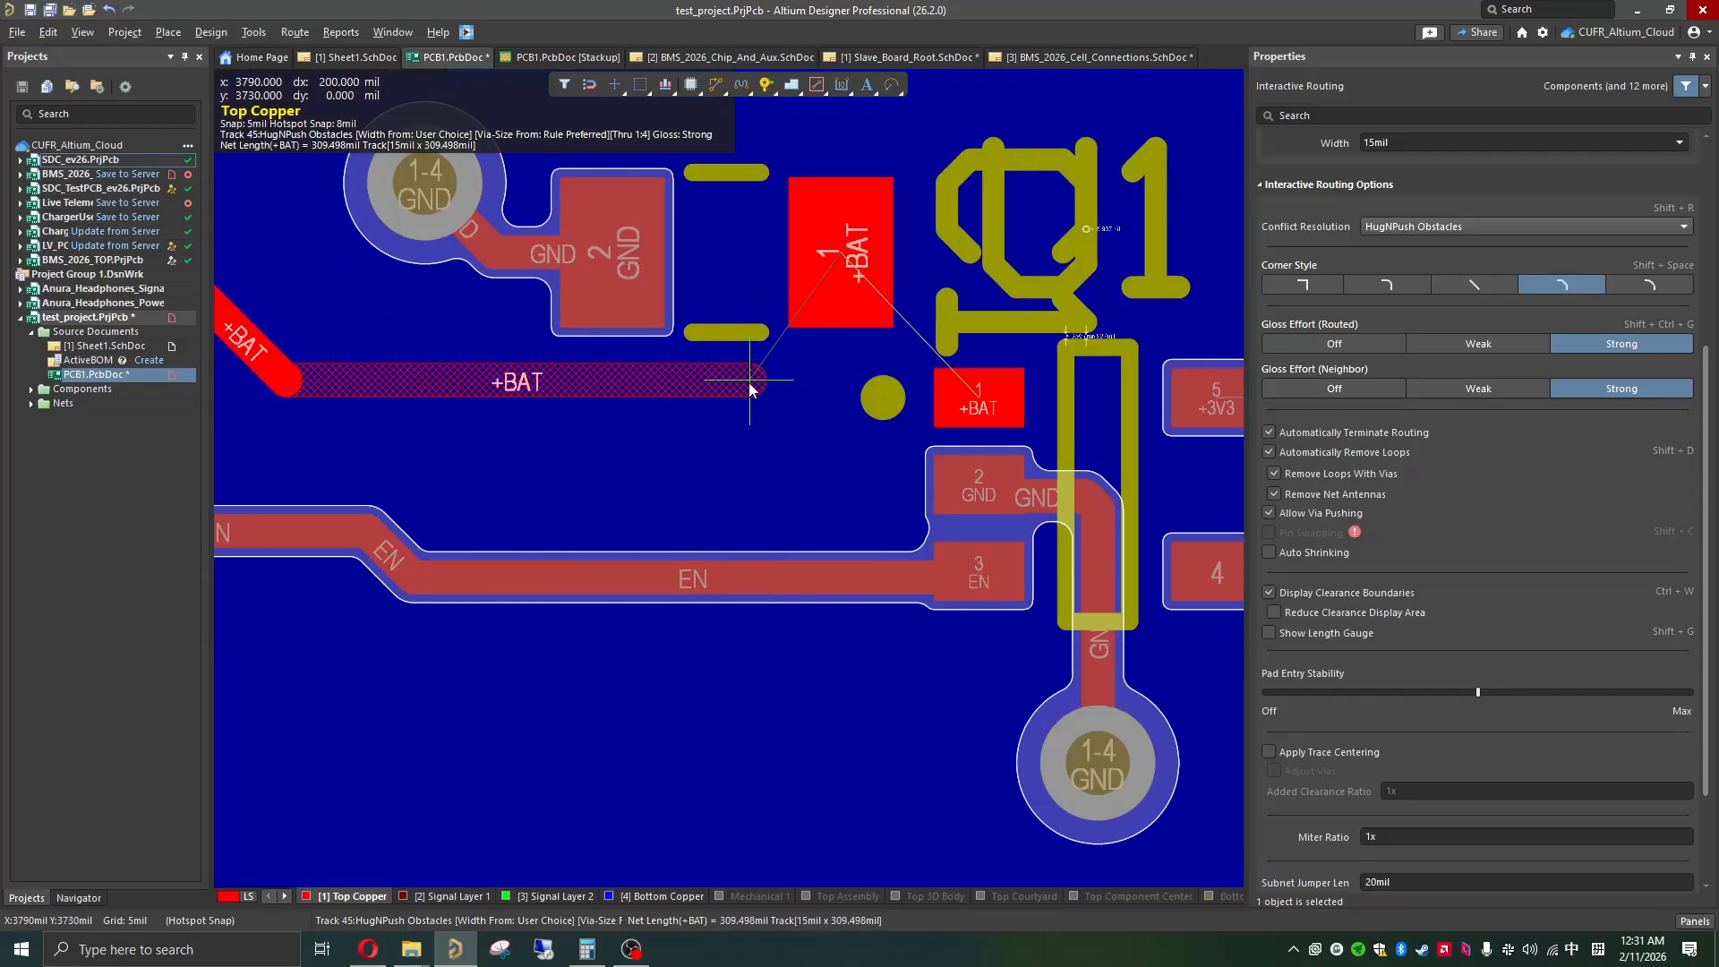
left_click(749, 383)
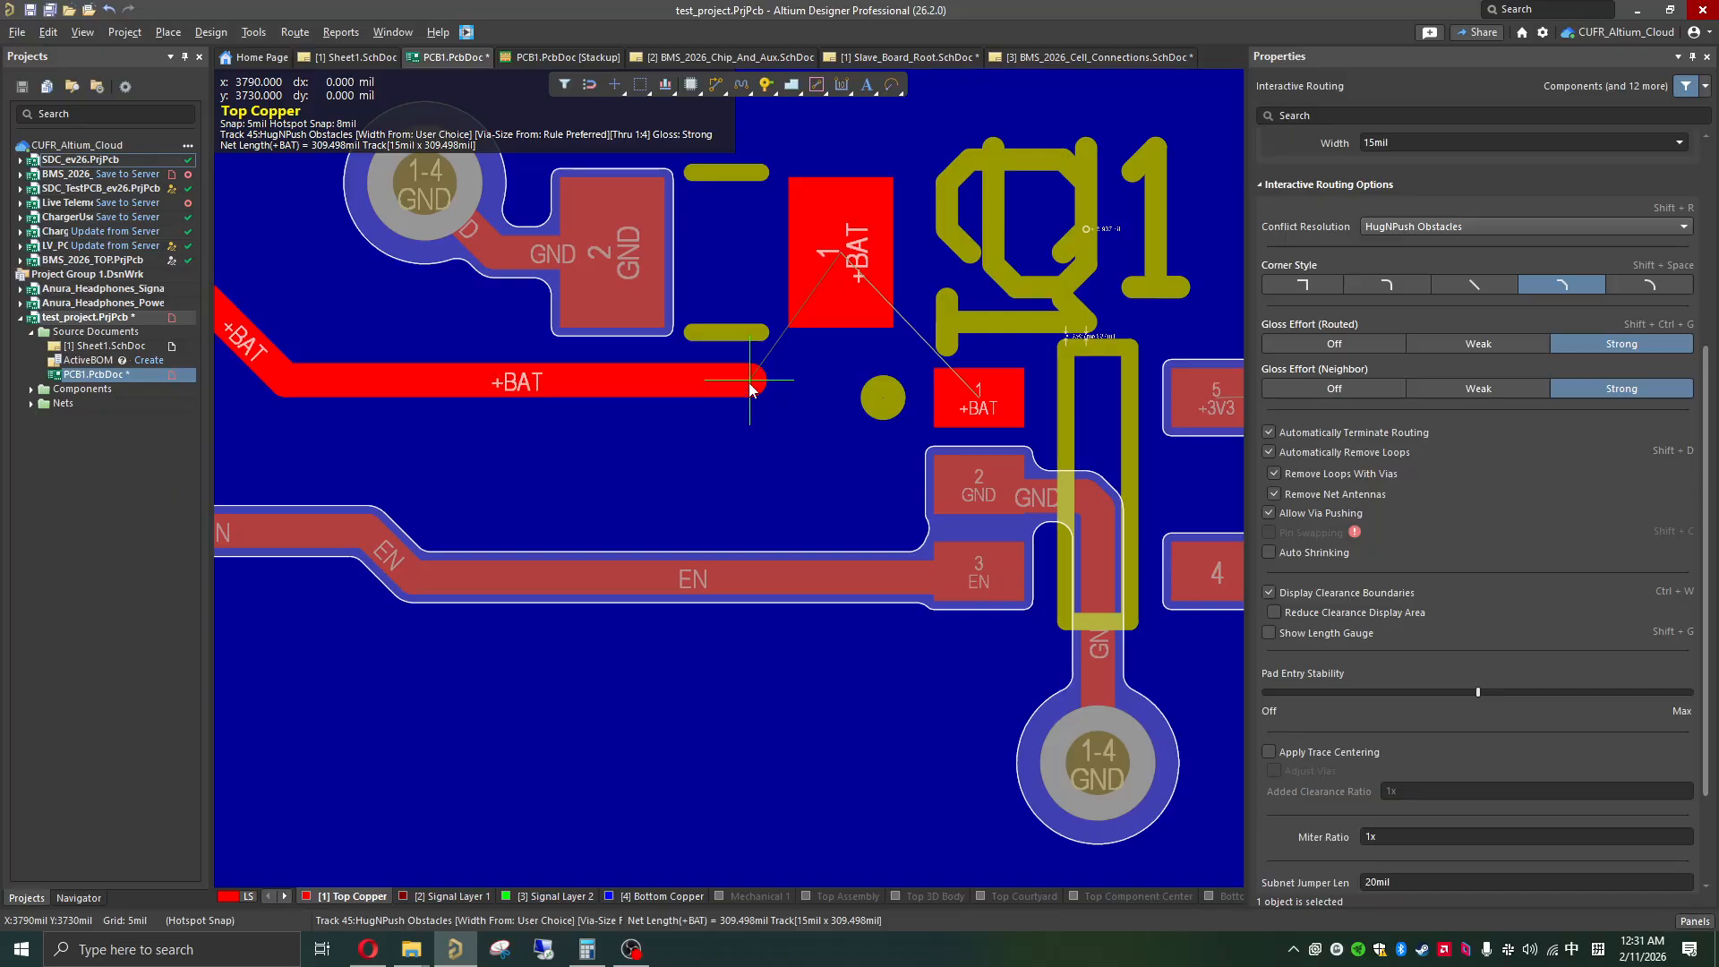
left_click(847, 302)
key("Escape")
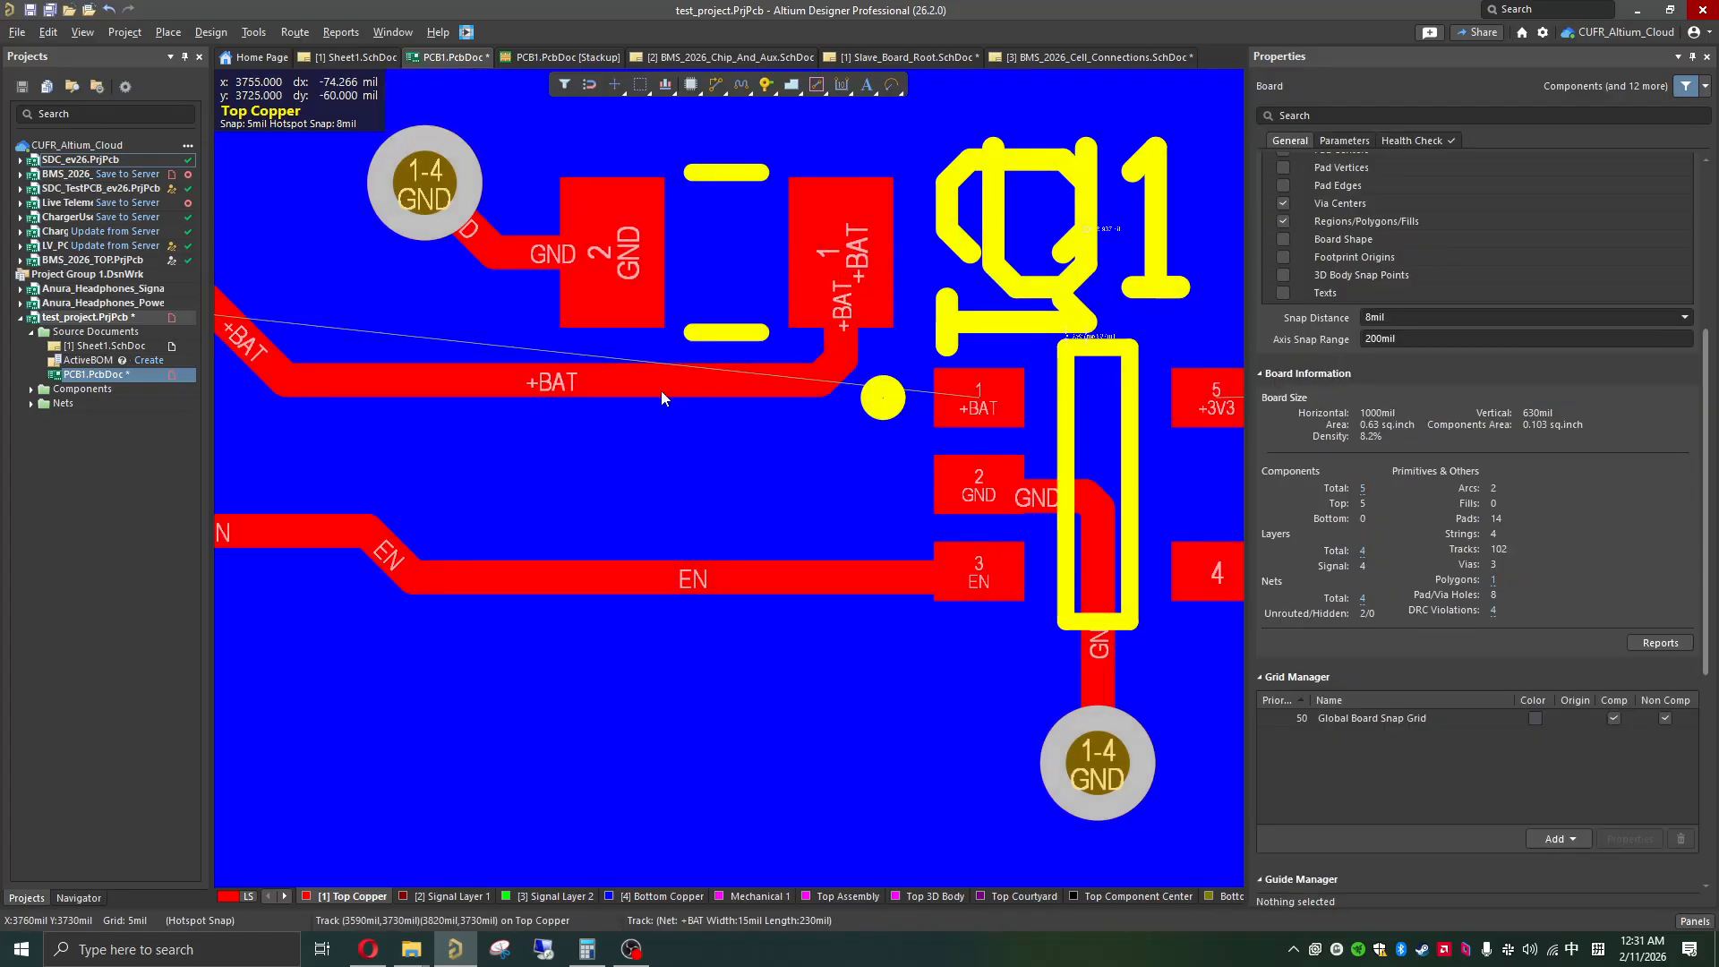
Step: Select the long horizontal +BAT segment and switch the board's units to millimetres
left_click(608, 385)
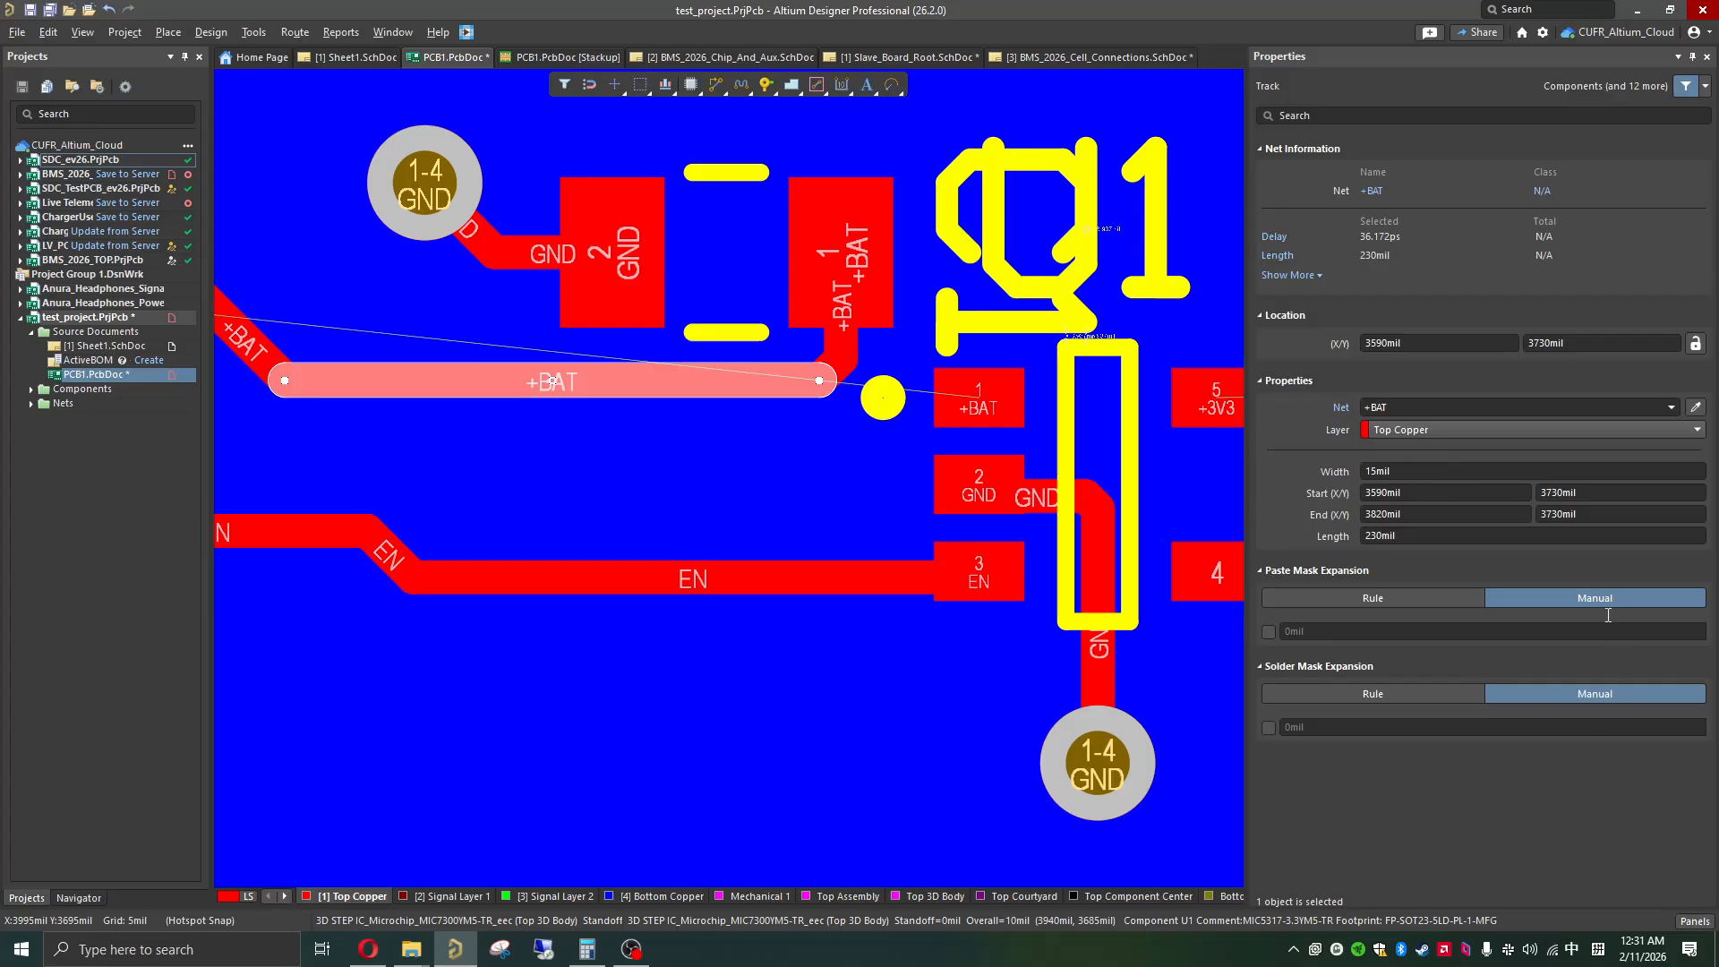
left_click(83, 32)
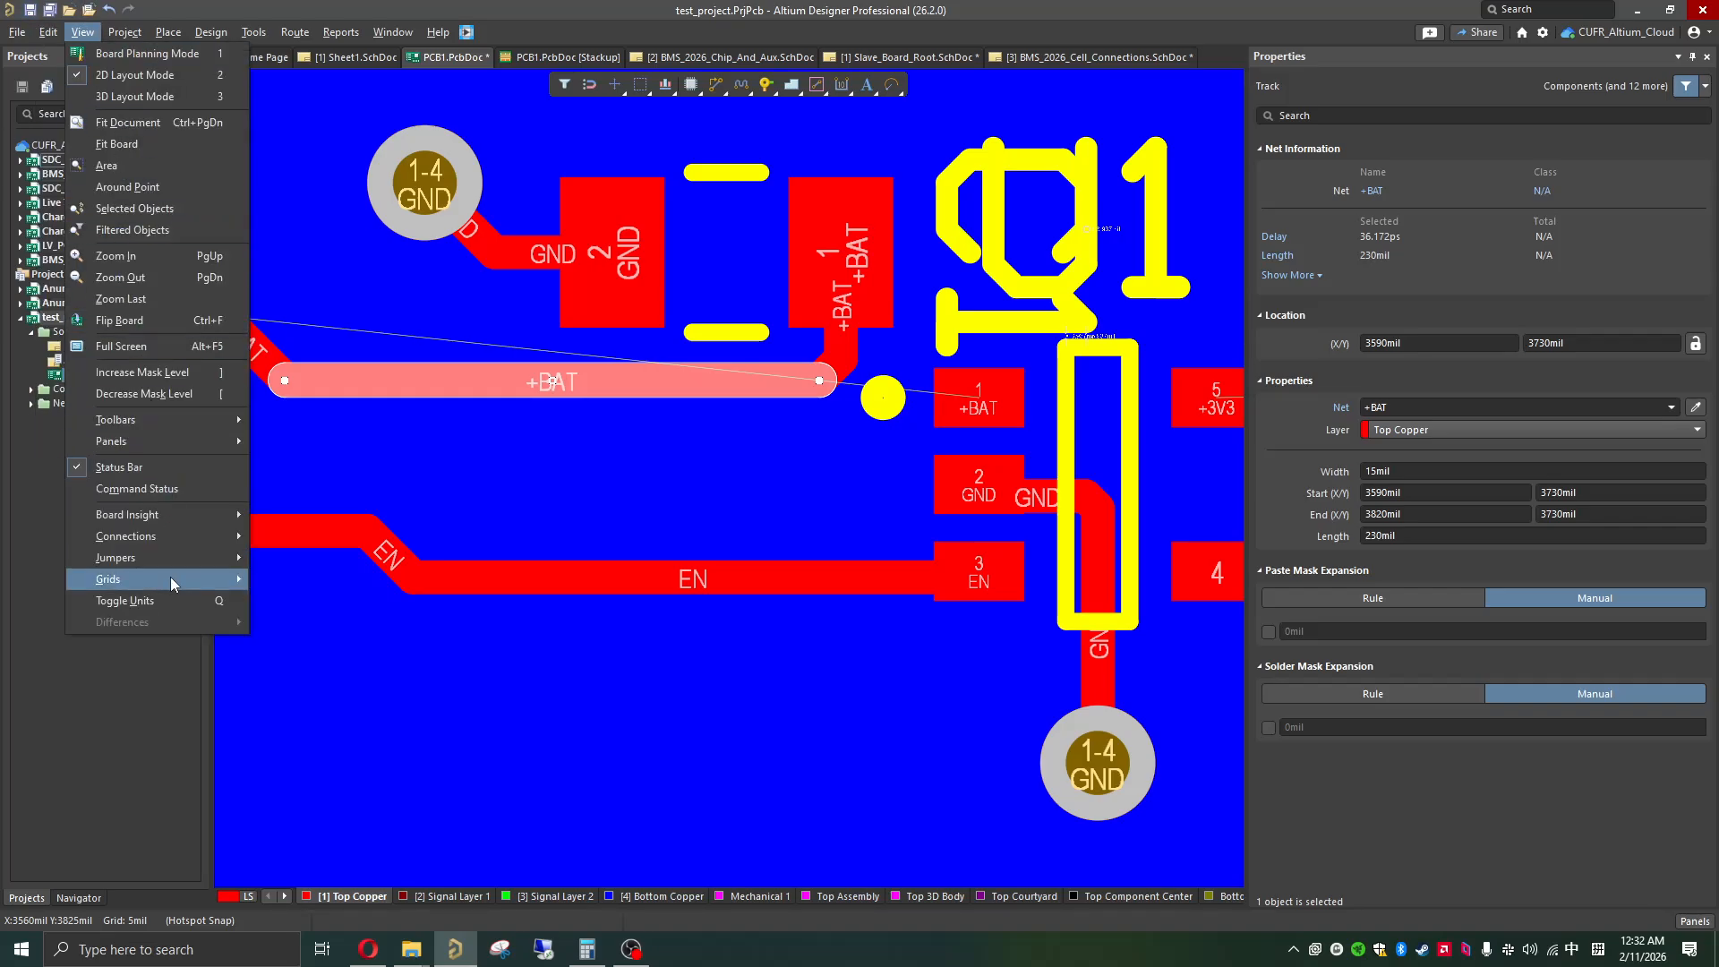
left_click(175, 601)
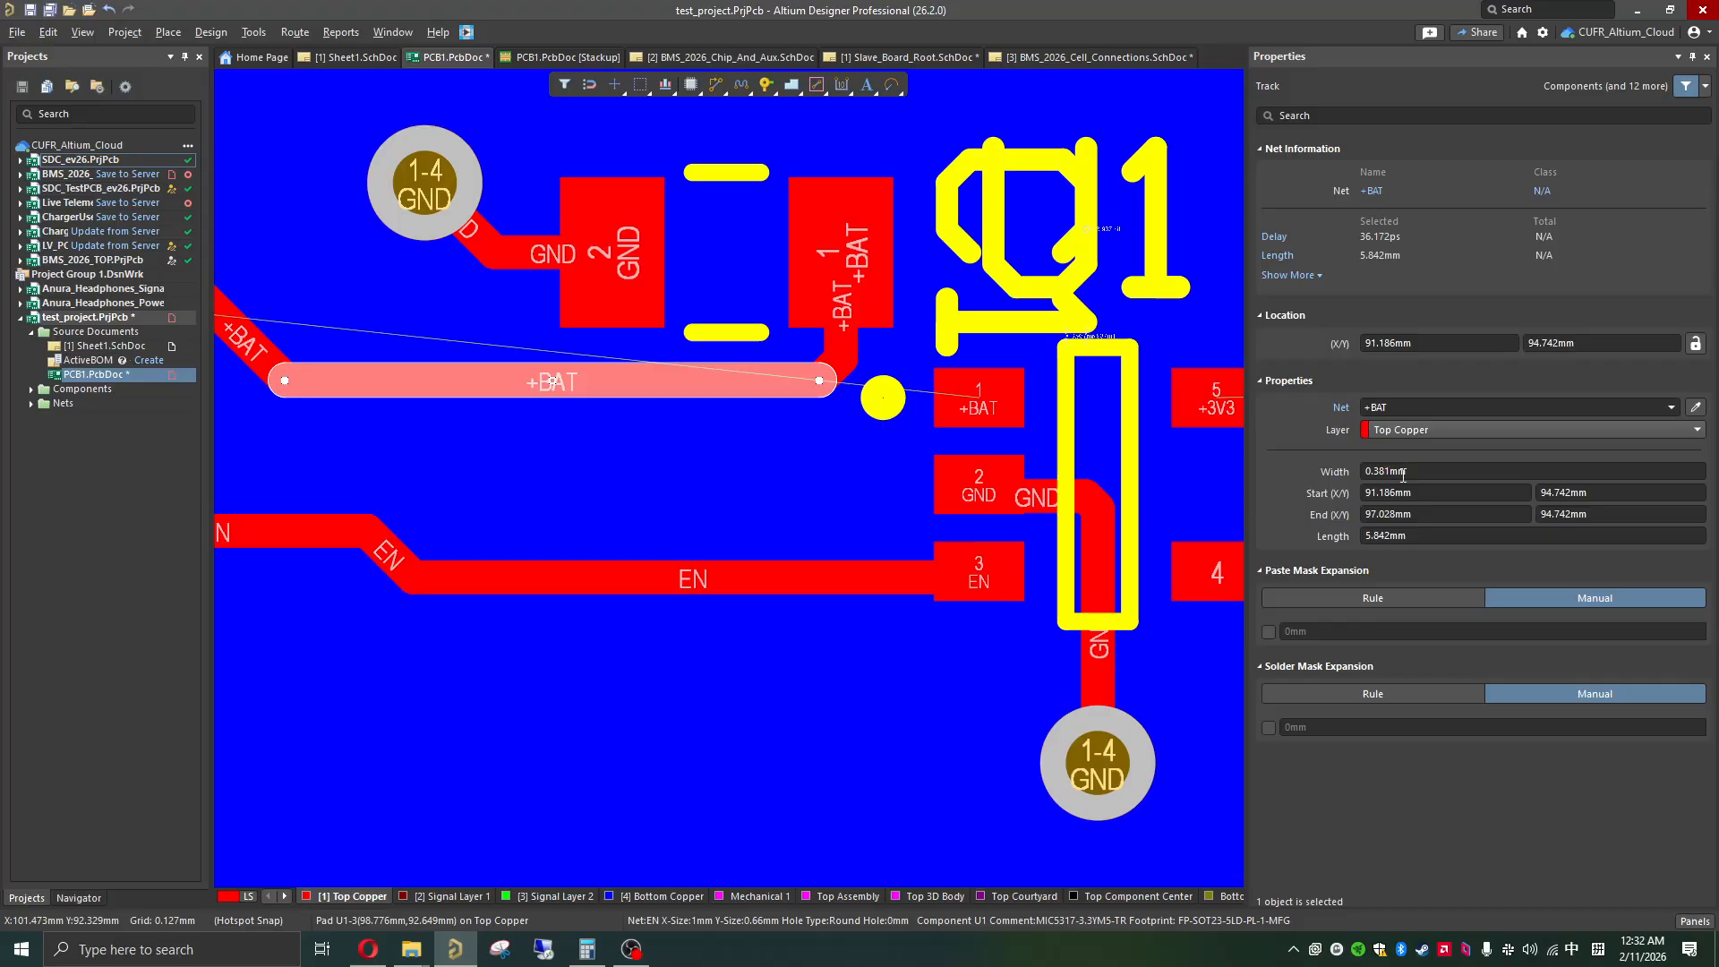
left_click(1376, 471)
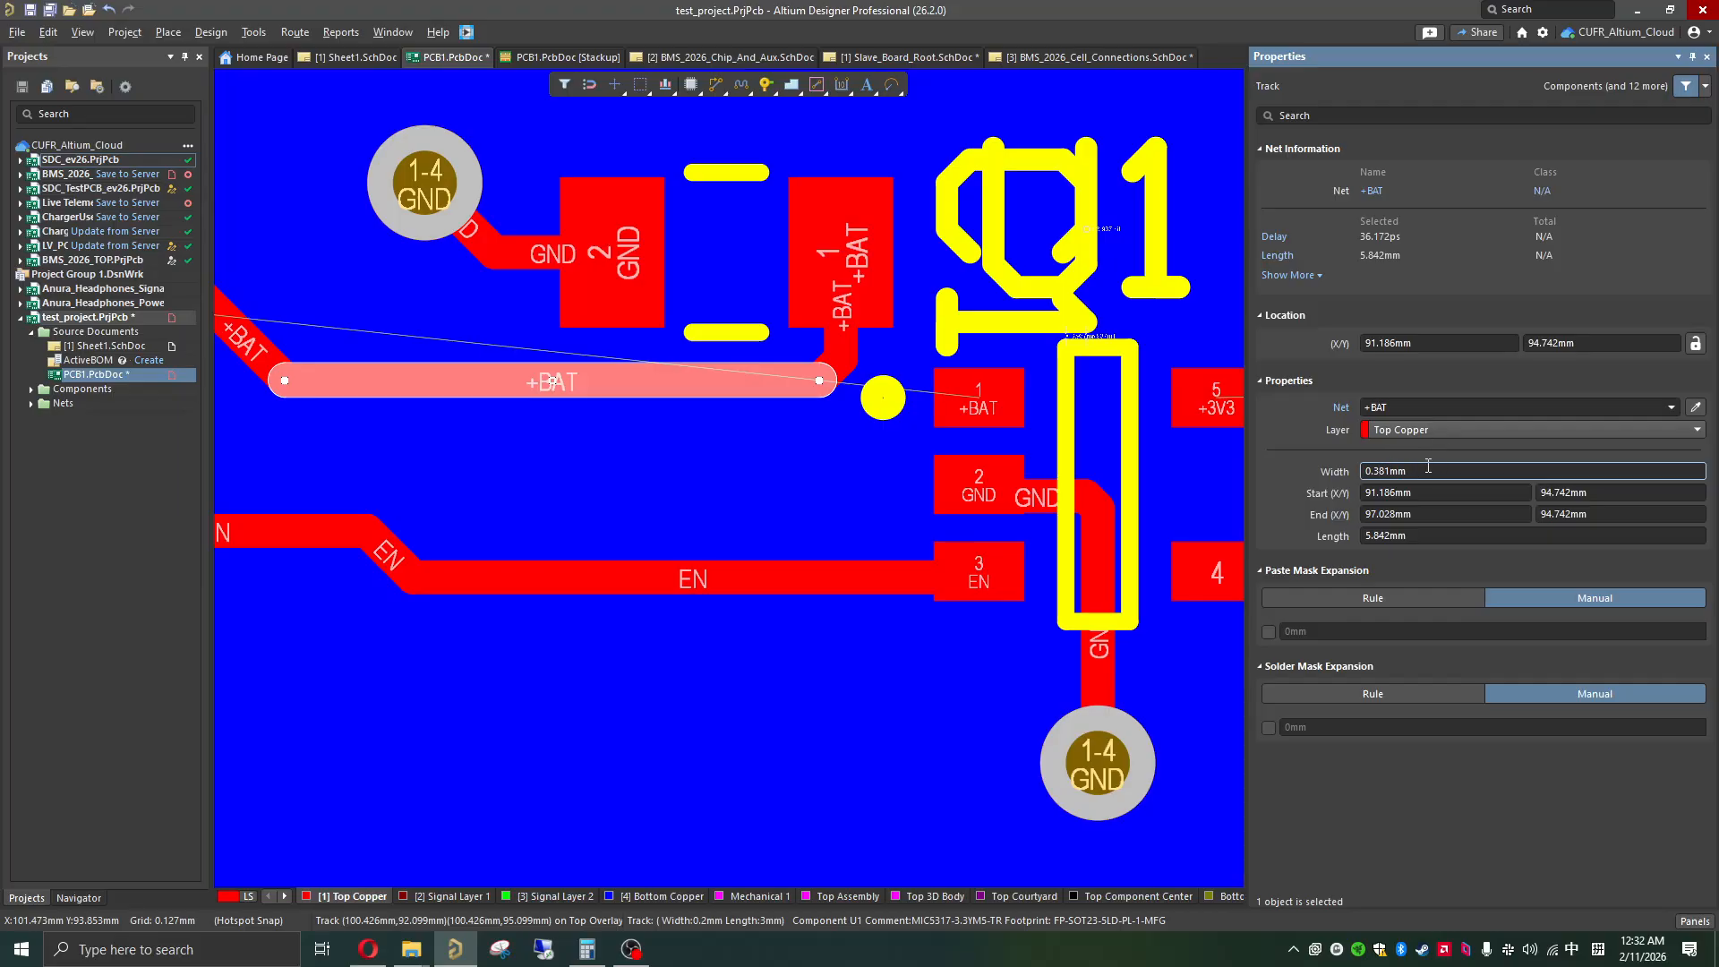
Step: Select all five segments of the +BAT track between J2 and C1 and set their width to 1 mm
left_click(845, 298, "shift")
left_click(841, 340, "shift")
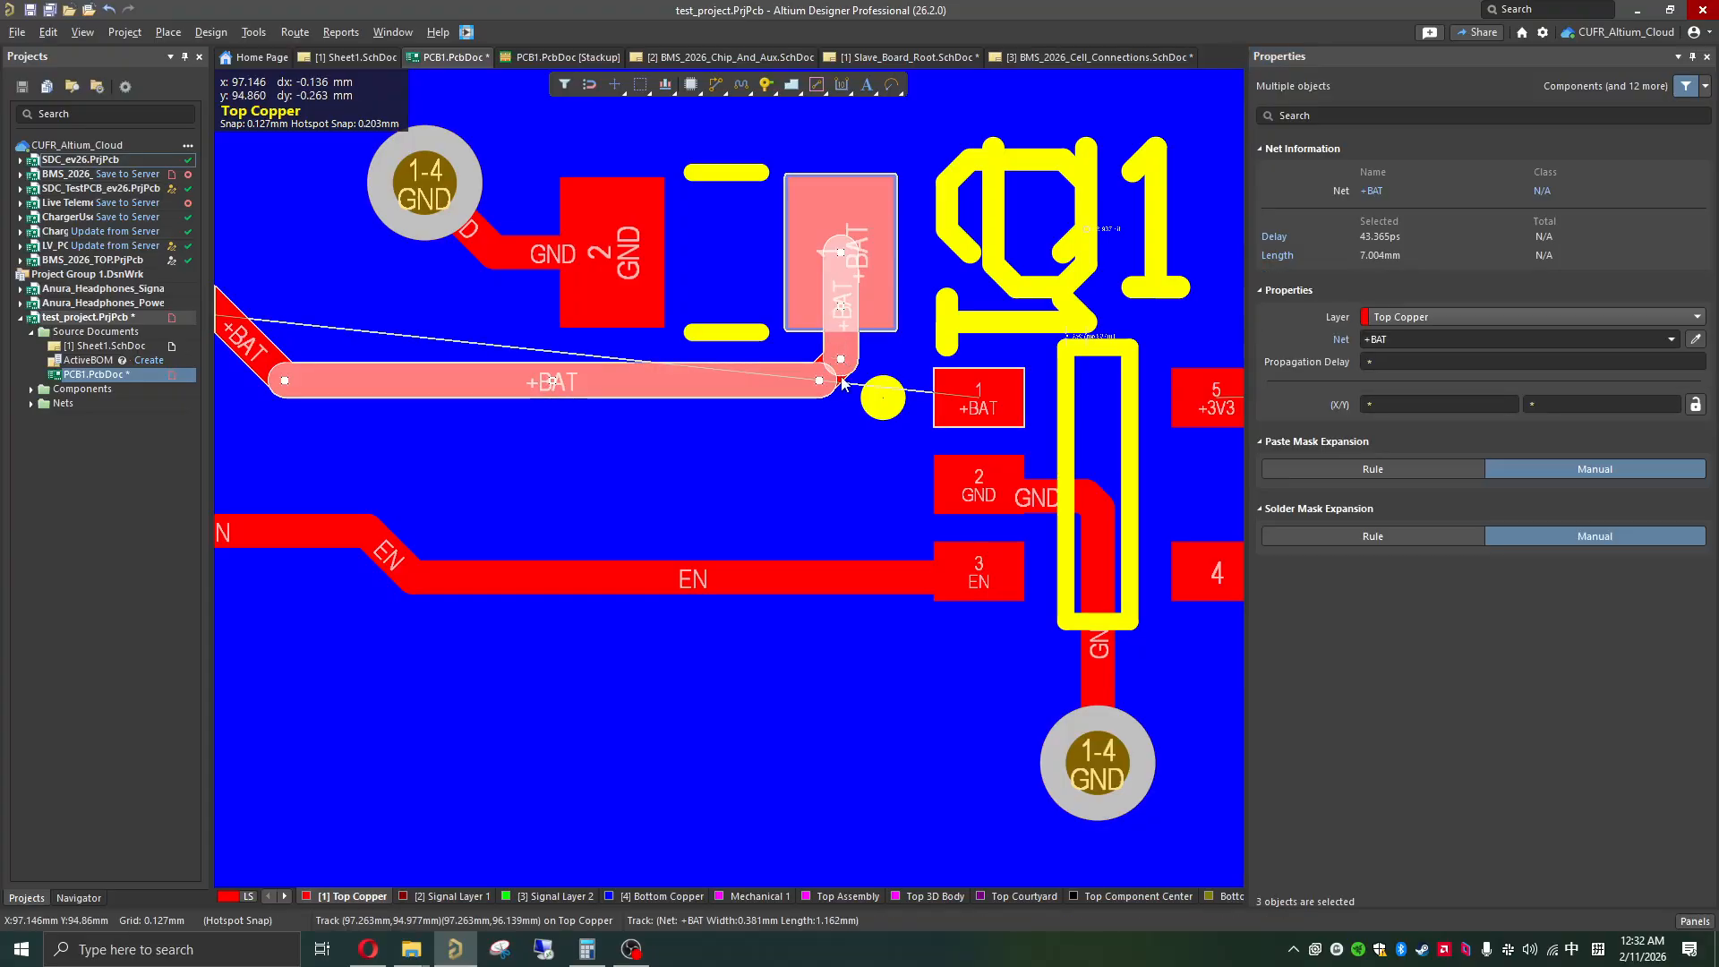
left_click(840, 376, "shift")
left_click(841, 379)
left_click(841, 383)
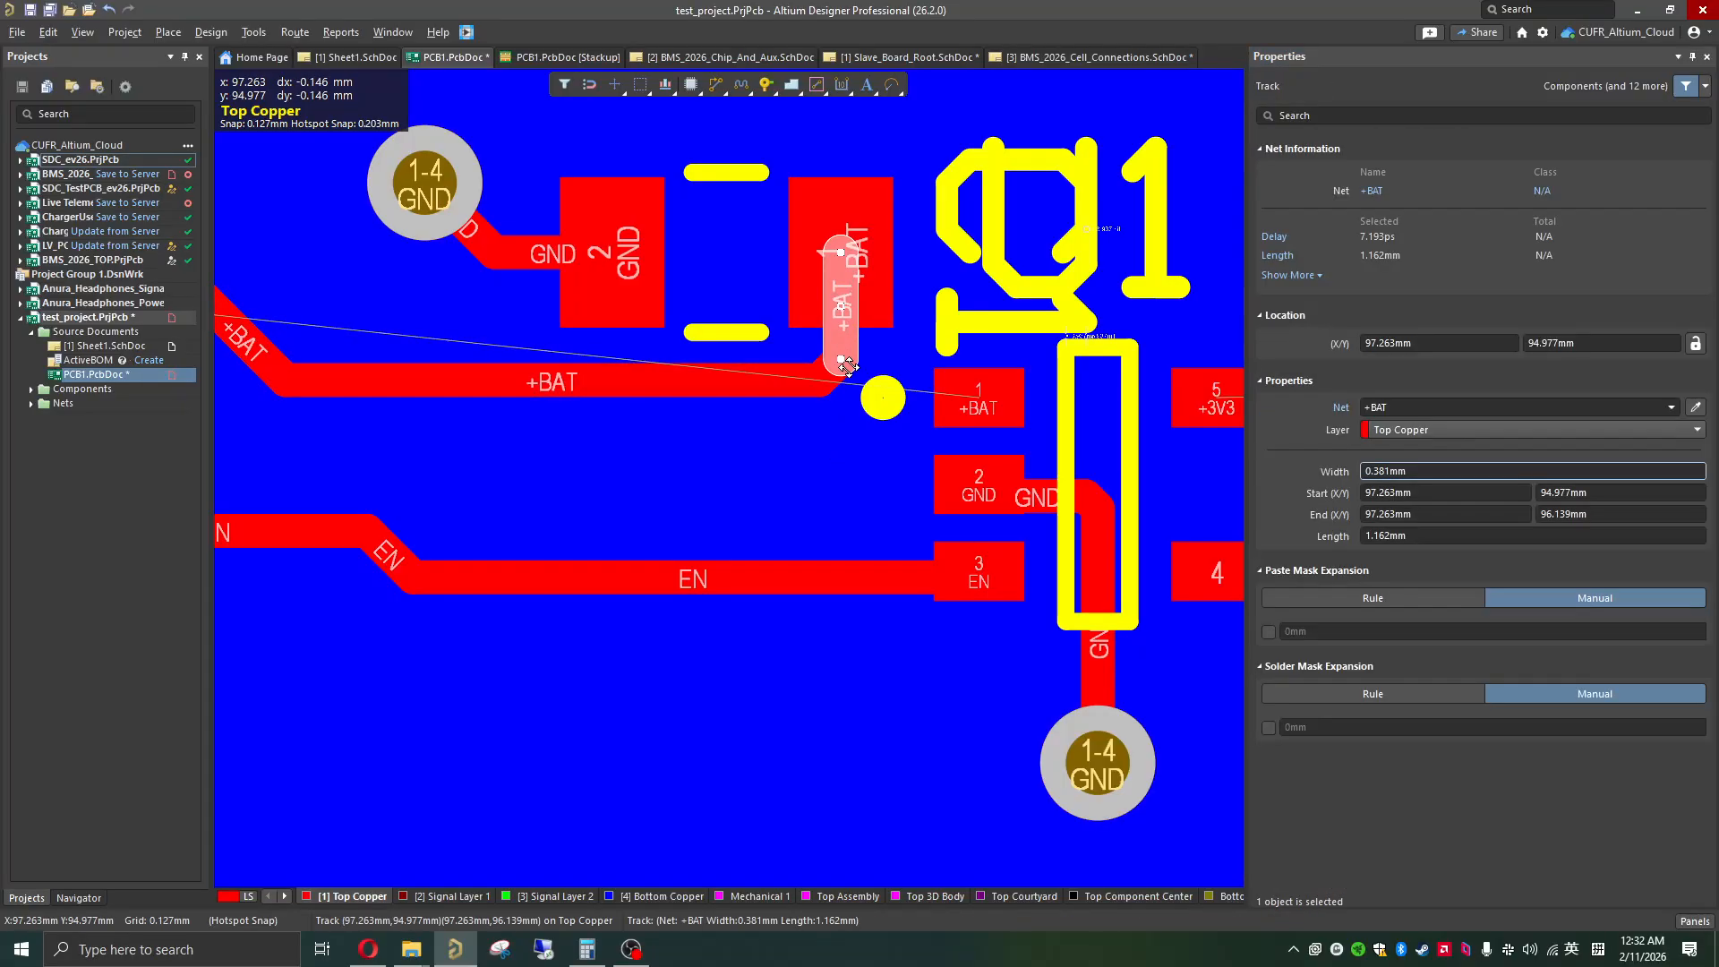
left_click(837, 381, "shift")
left_click(784, 381, "shift")
scroll(777, 377, "up", 5, "shift")
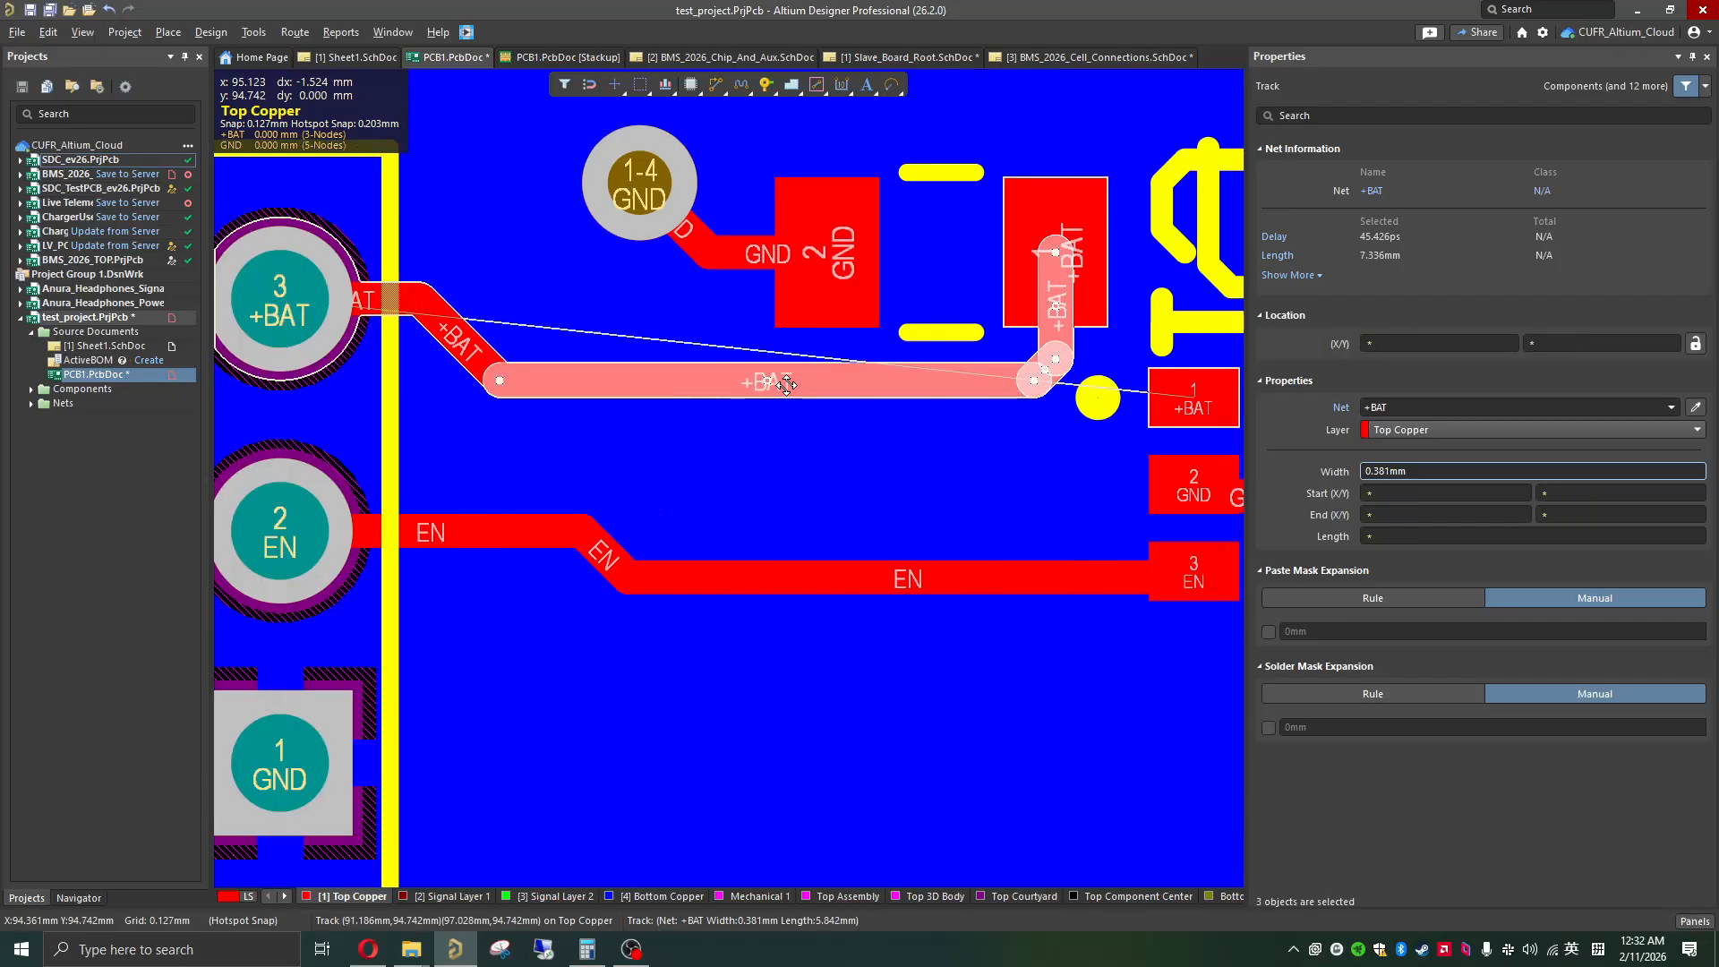
left_click(600, 338, "shift")
left_click(537, 298, "shift")
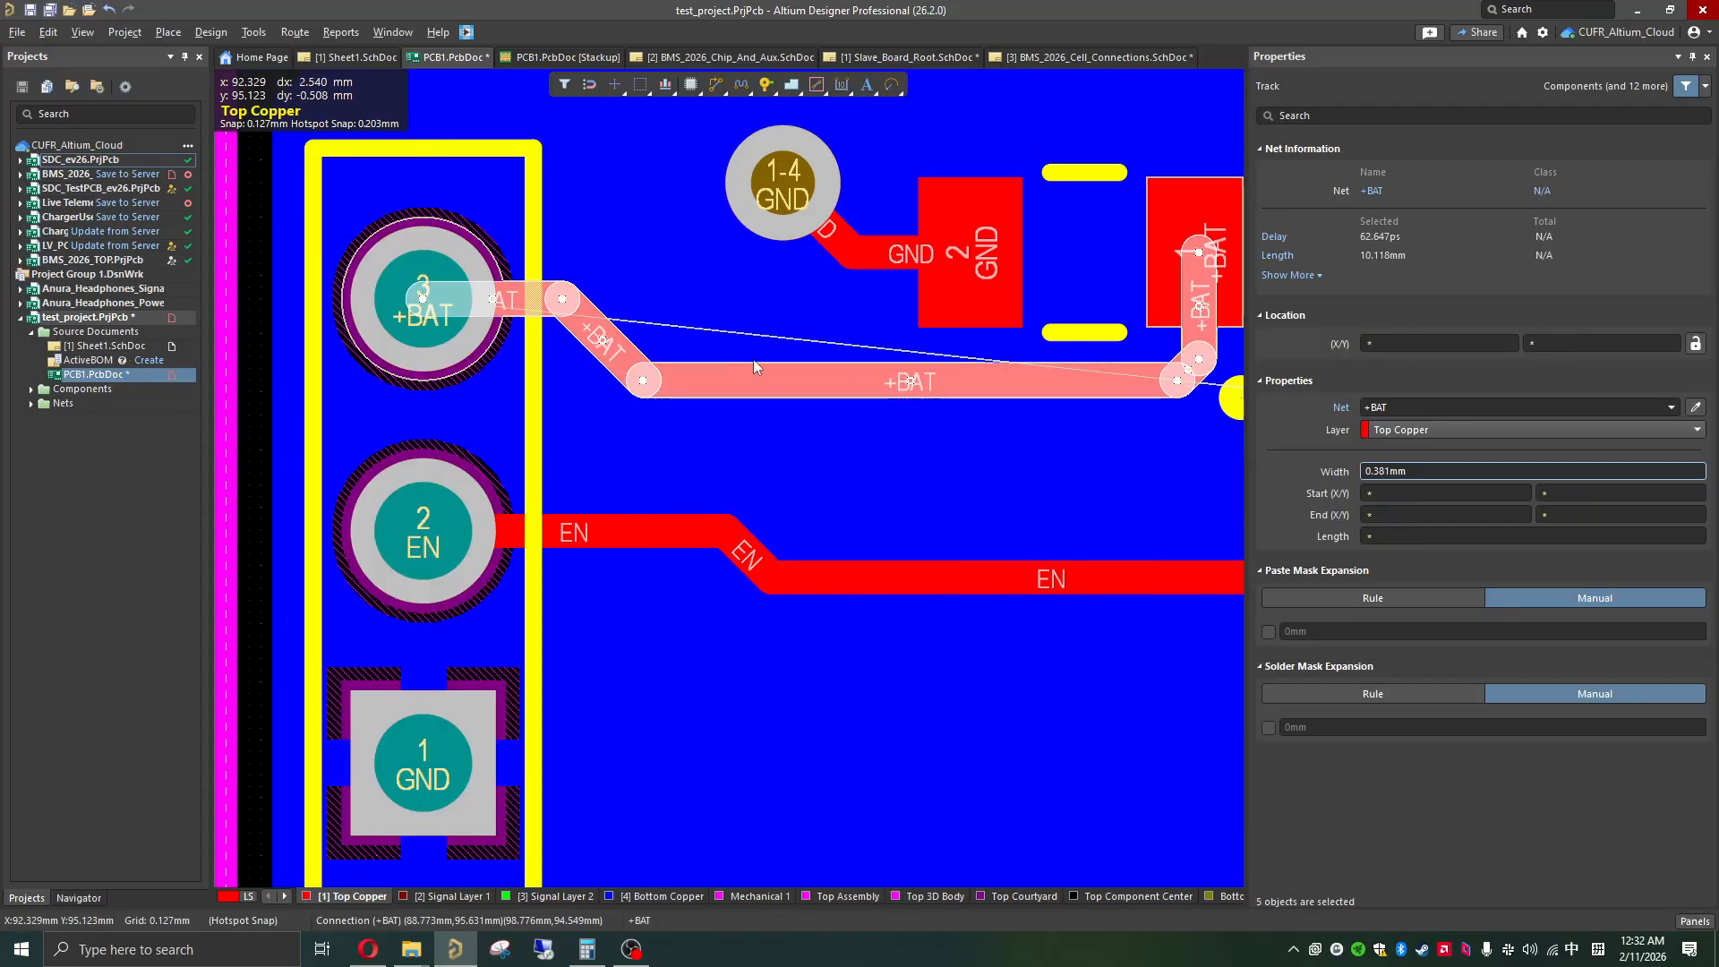
left_click(1380, 475)
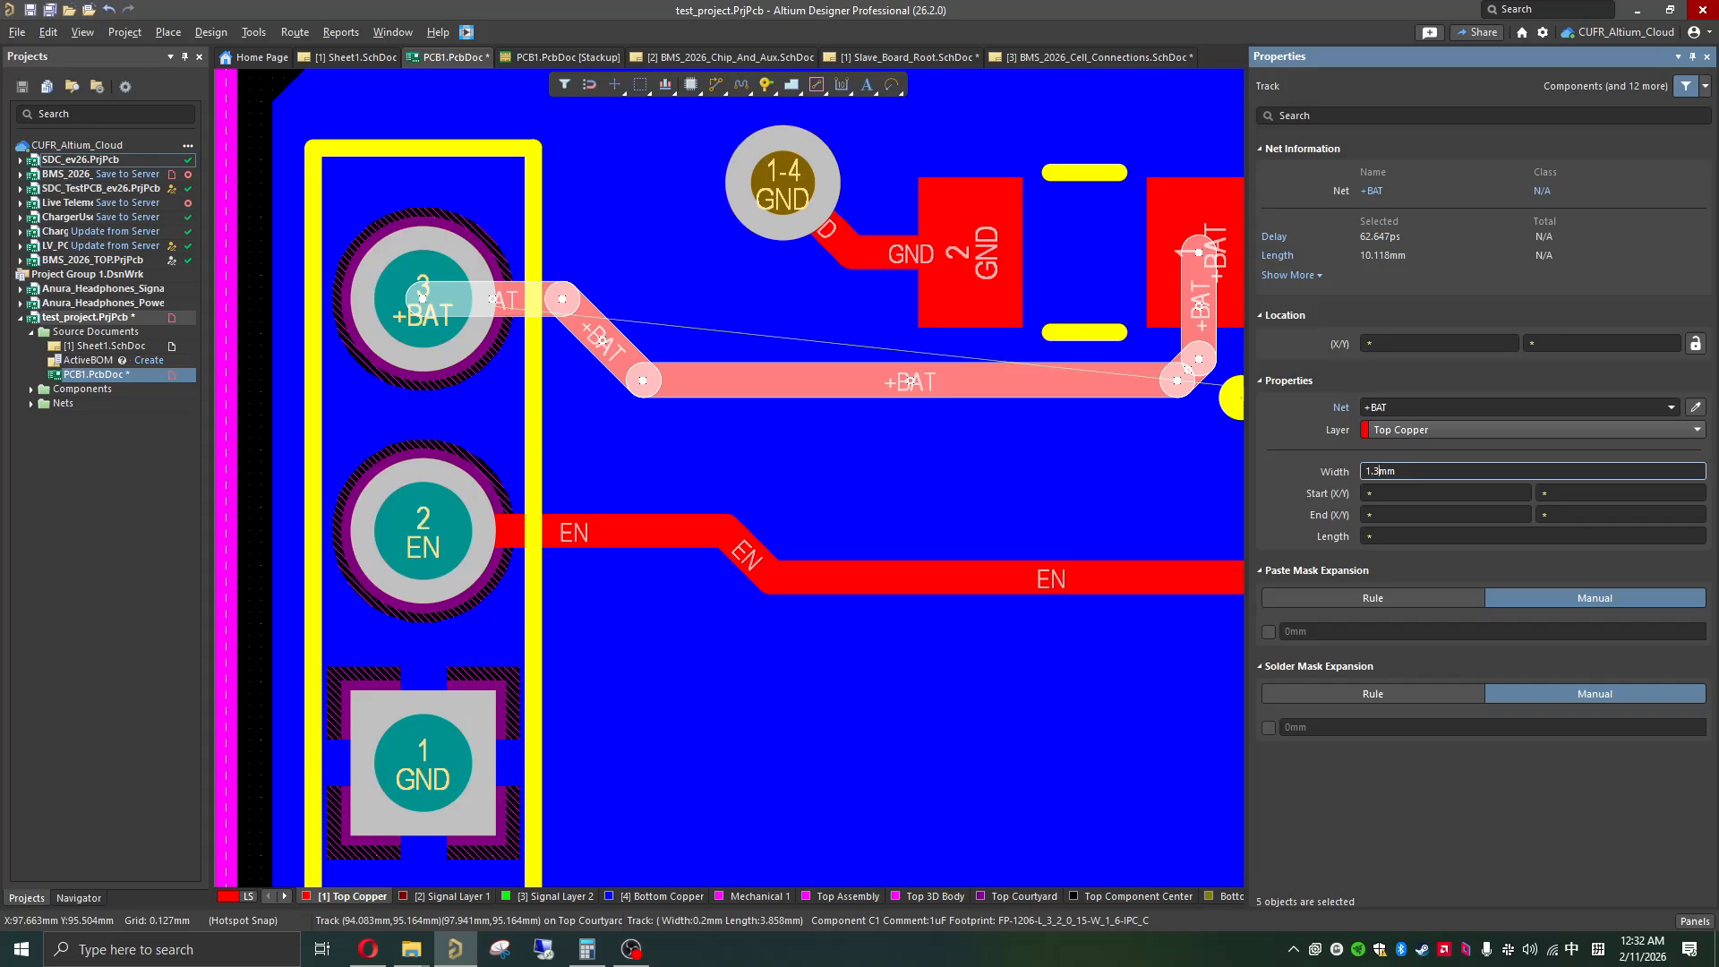
type("1mm")
key("Return")
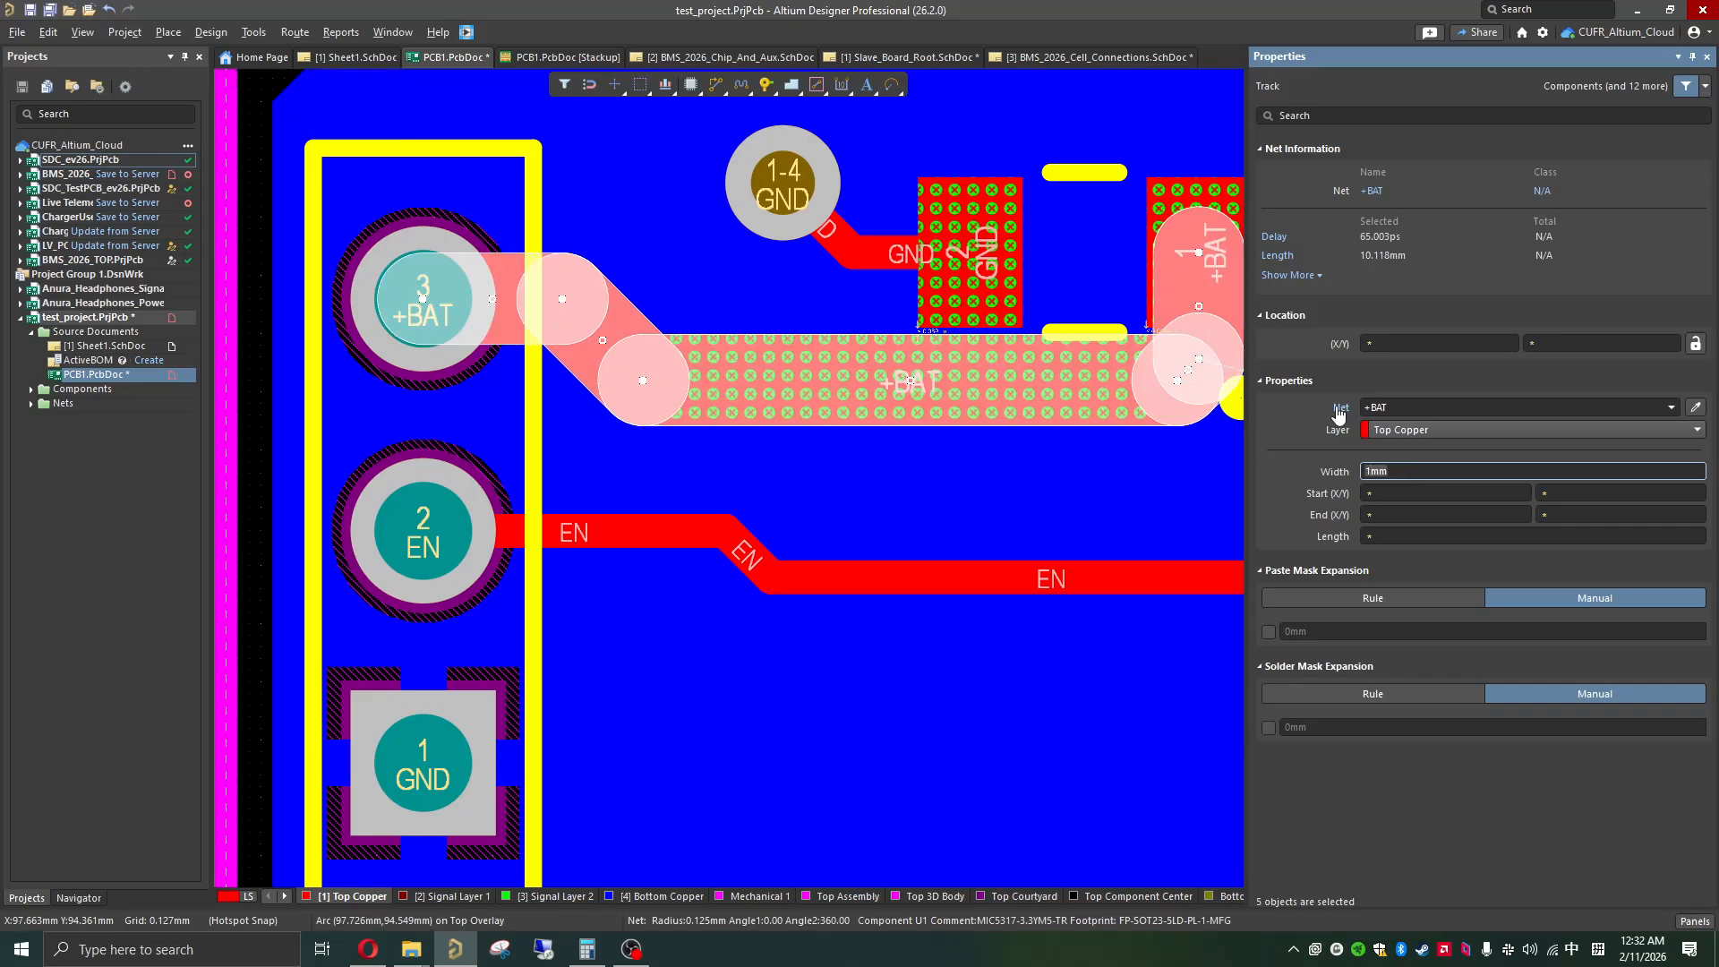
Step: Set the selected +BAT segments' width to 0.5 mm and clear the selection
scroll(865, 392, "down", 2, "shift")
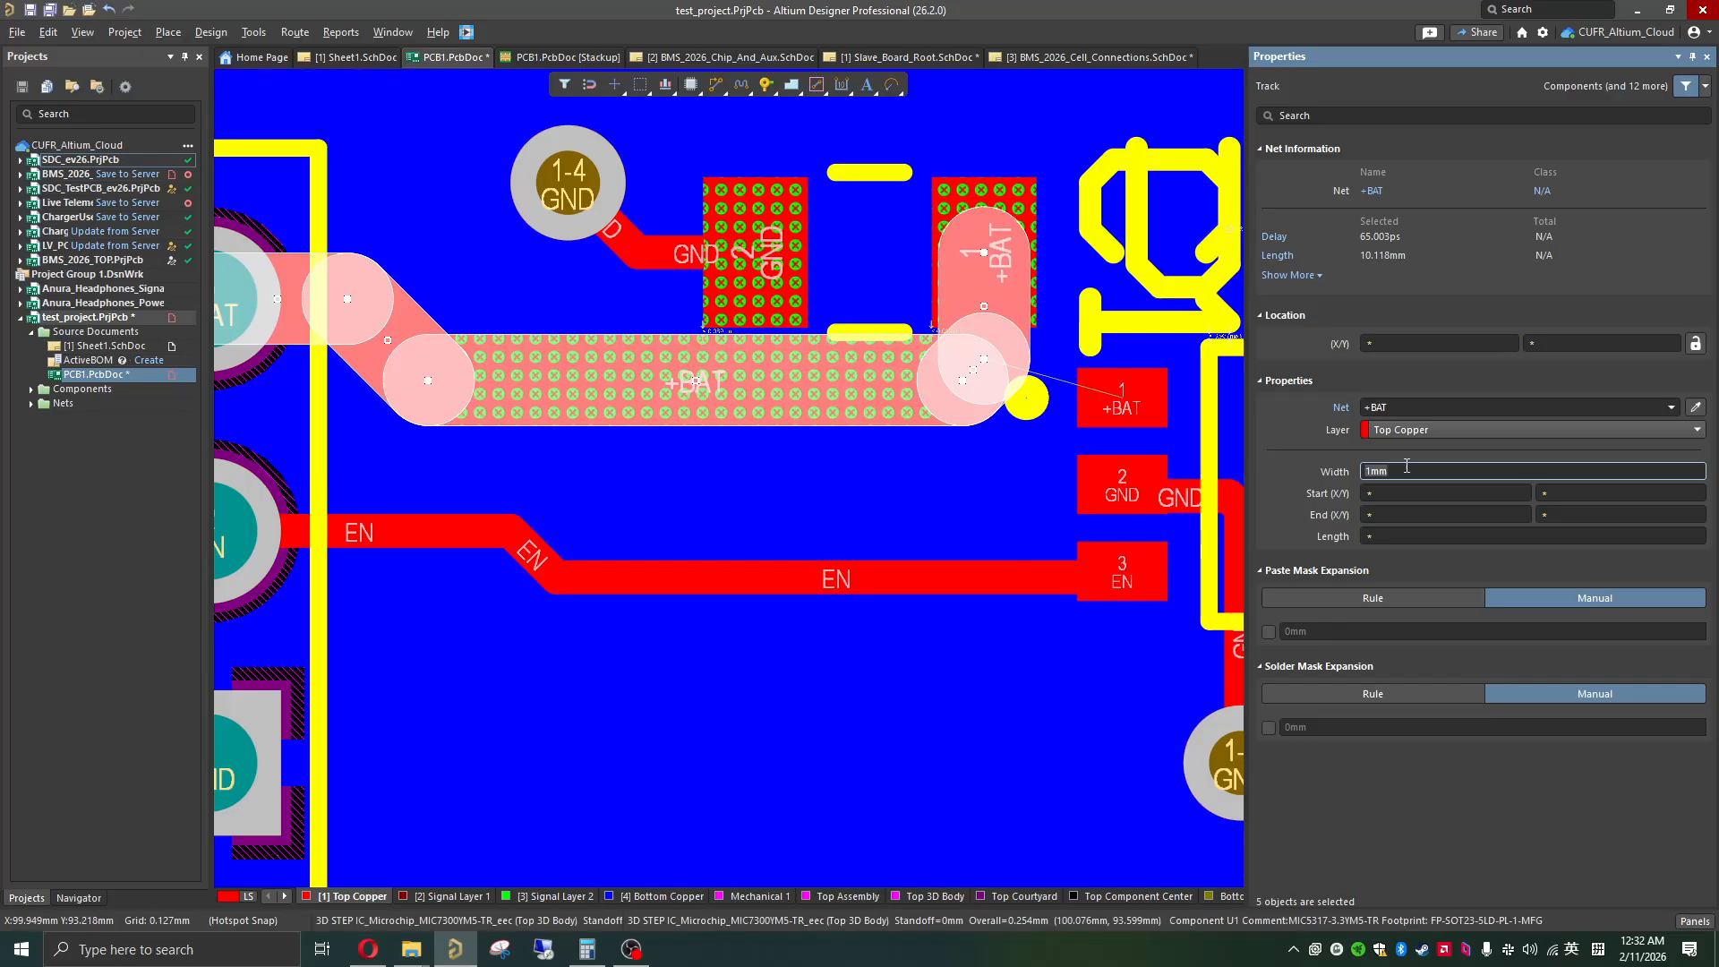
type("0.5")
key("Return")
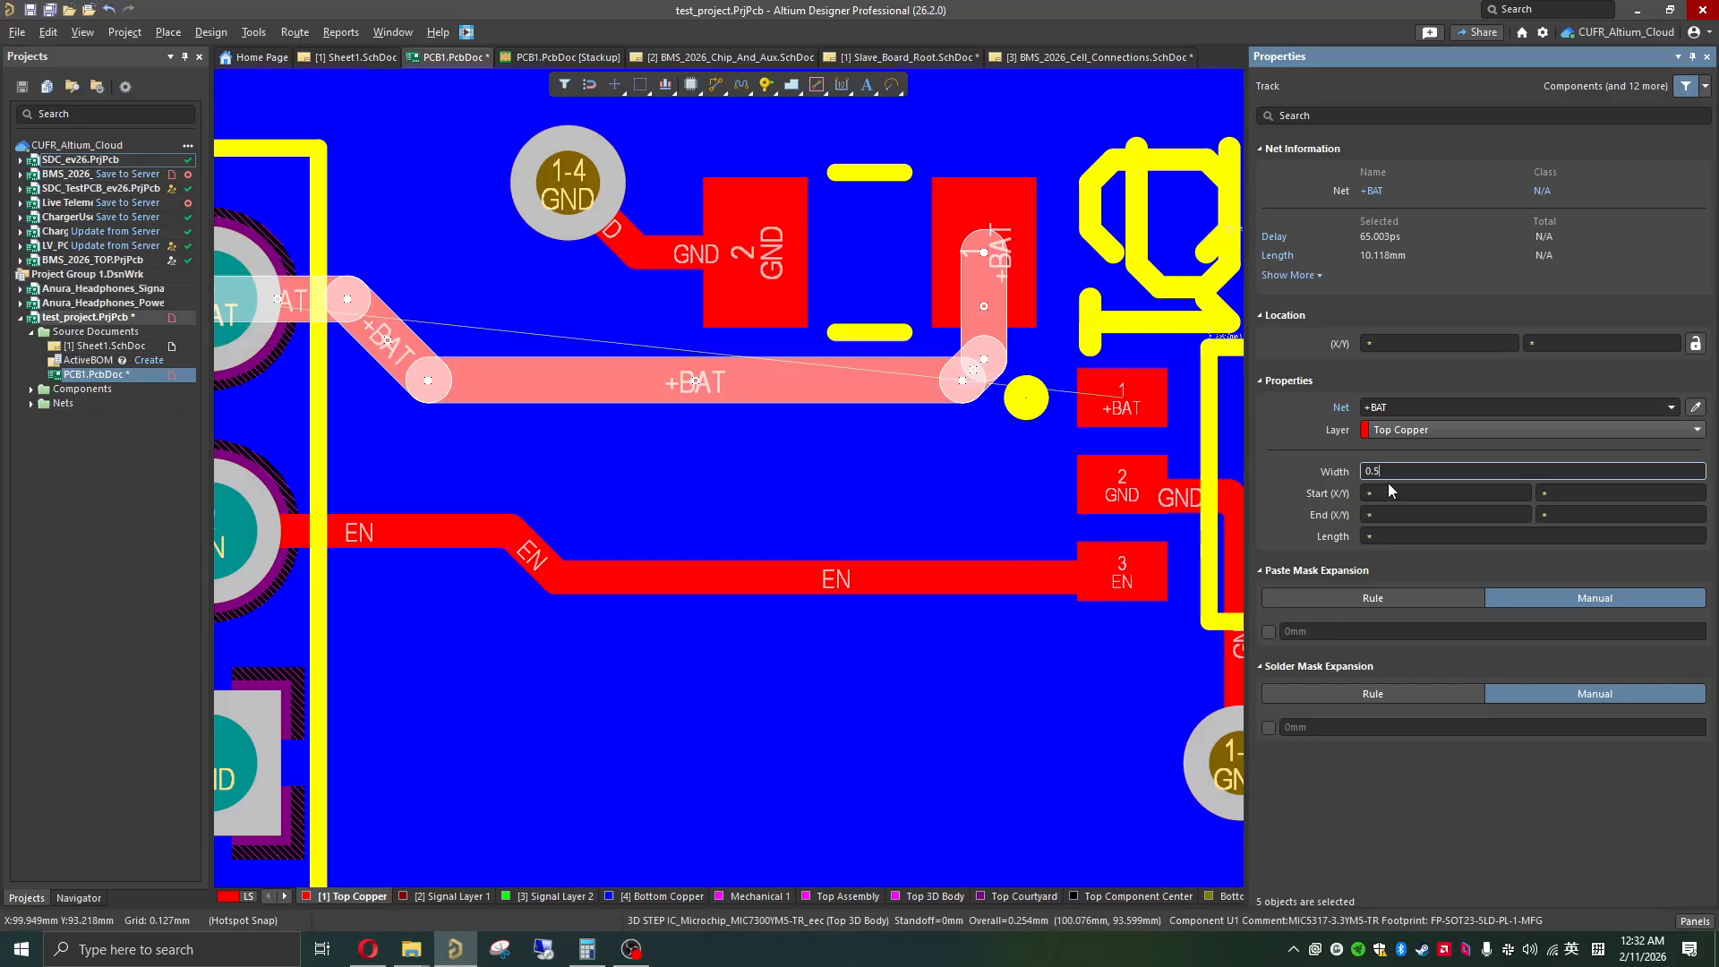
scroll(621, 627, "down", 2, "ctrl")
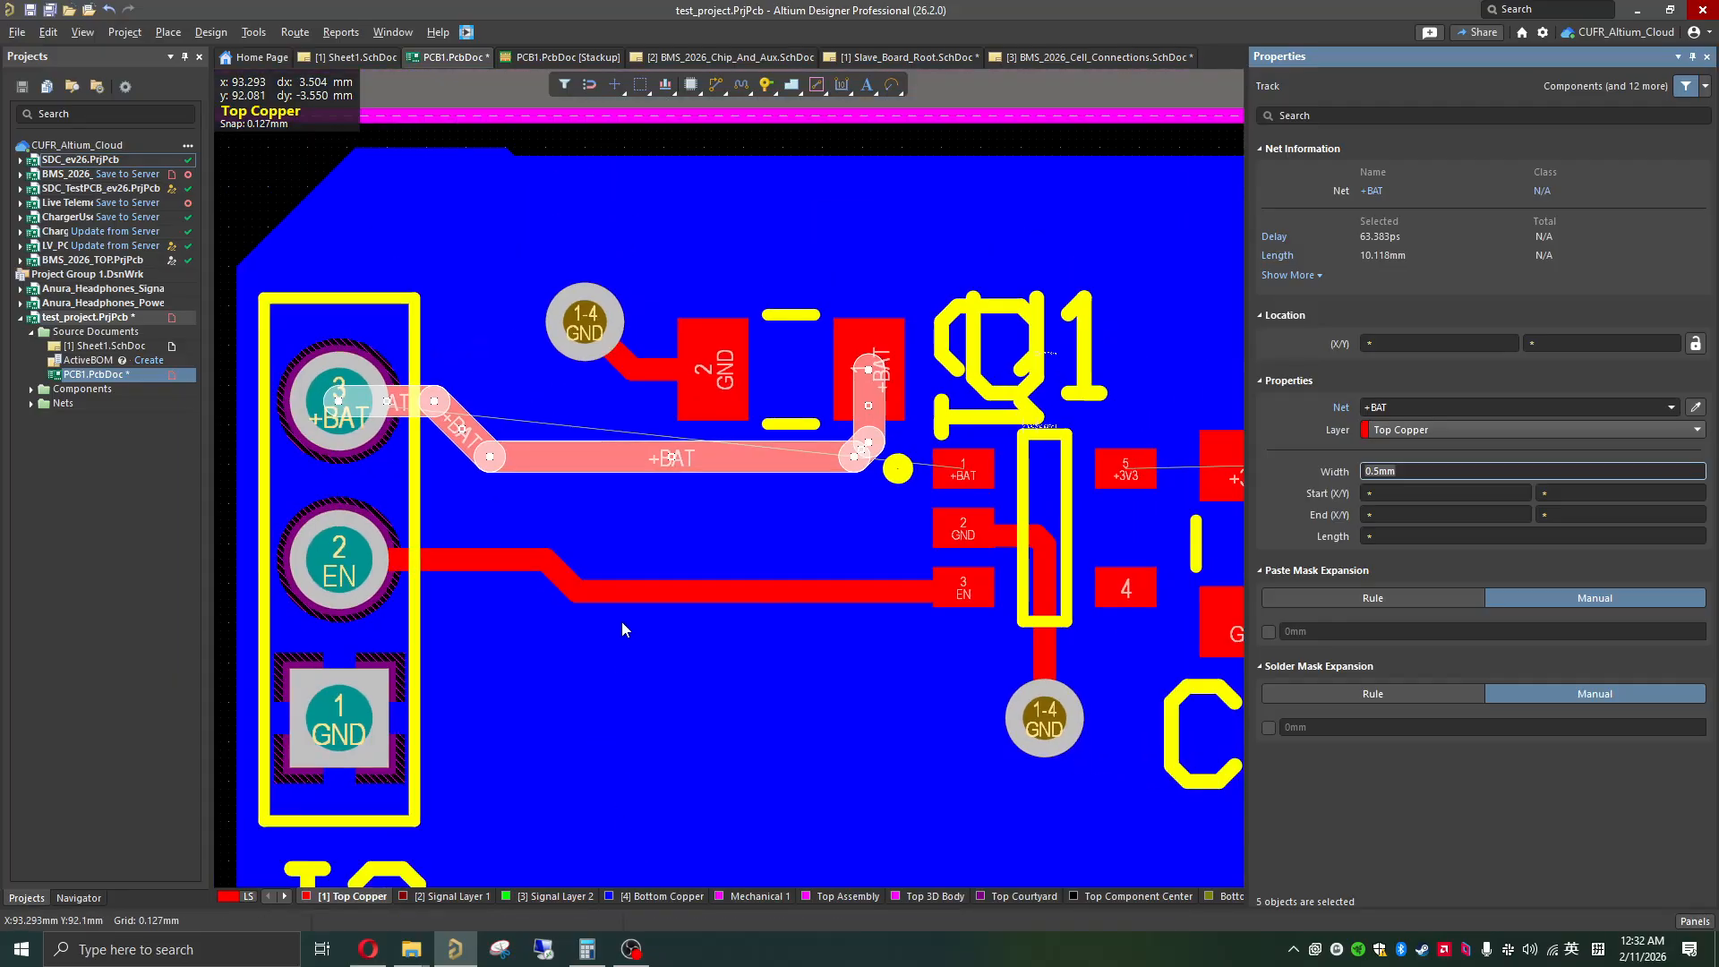
scroll(982, 111, "up", 2)
left_click(981, 111)
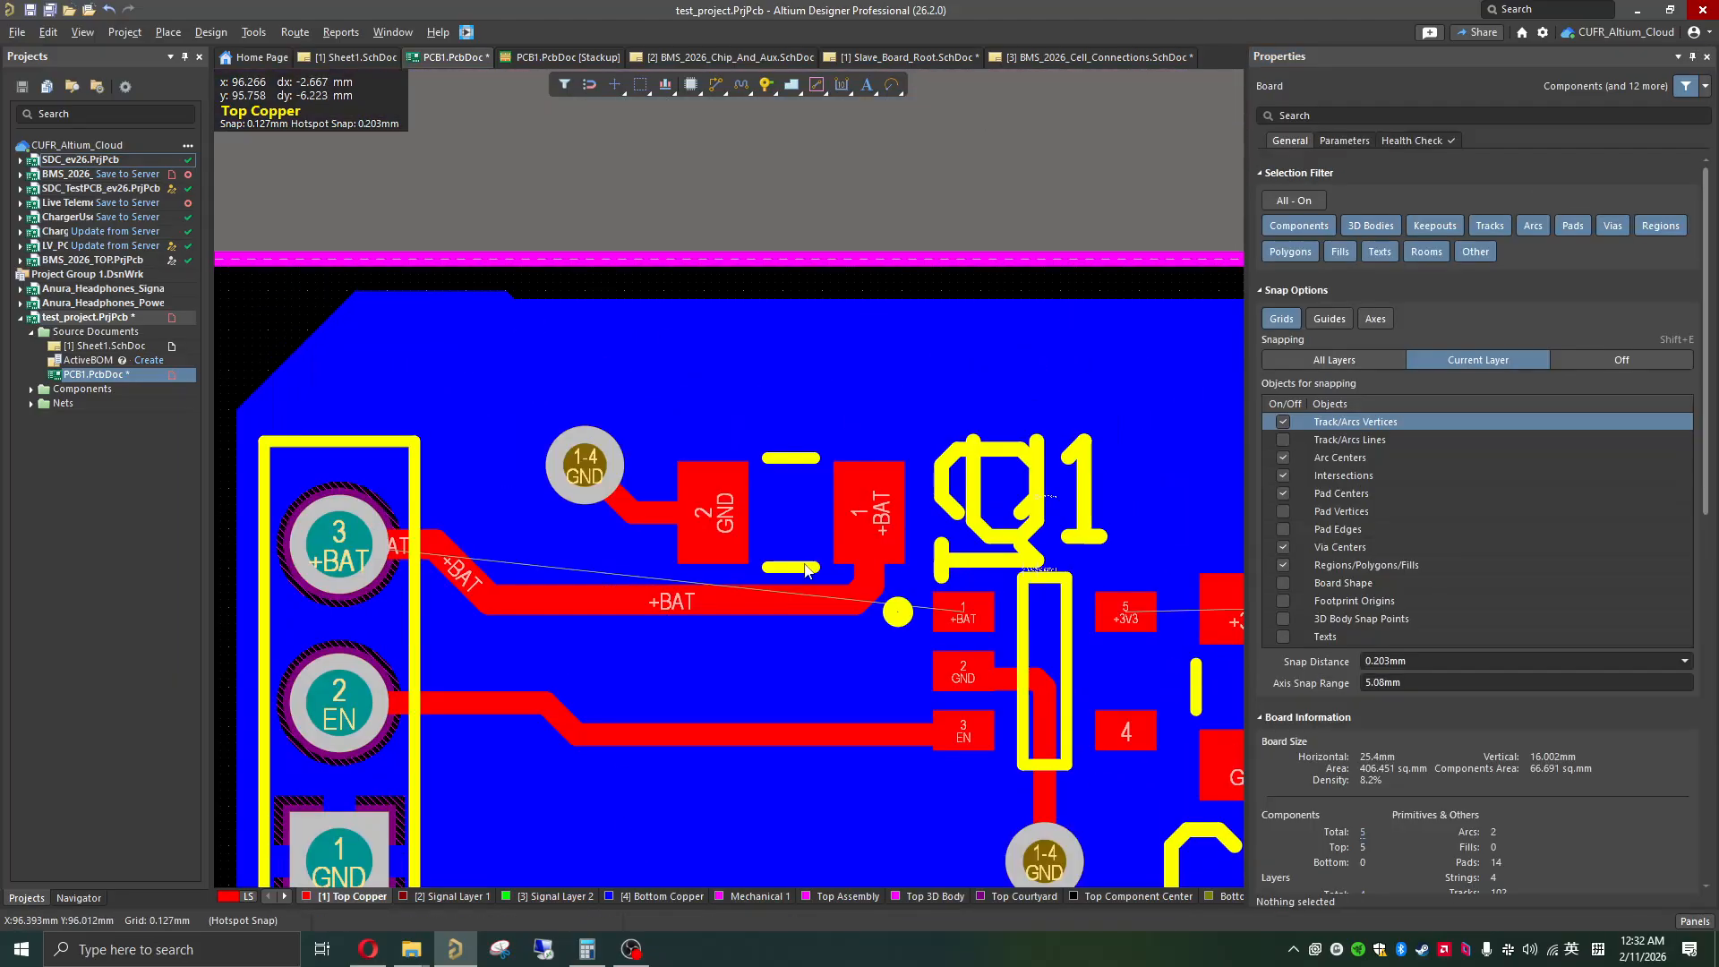
Step: Route a 0.5 mm wide +BAT track on Top Copper from the track bend below C1 to U1's +BAT pad
scroll(754, 637, "down", 3)
scroll(753, 629, "down", 2, "ctrl")
scroll(681, 384, "up", 4, "ctrl")
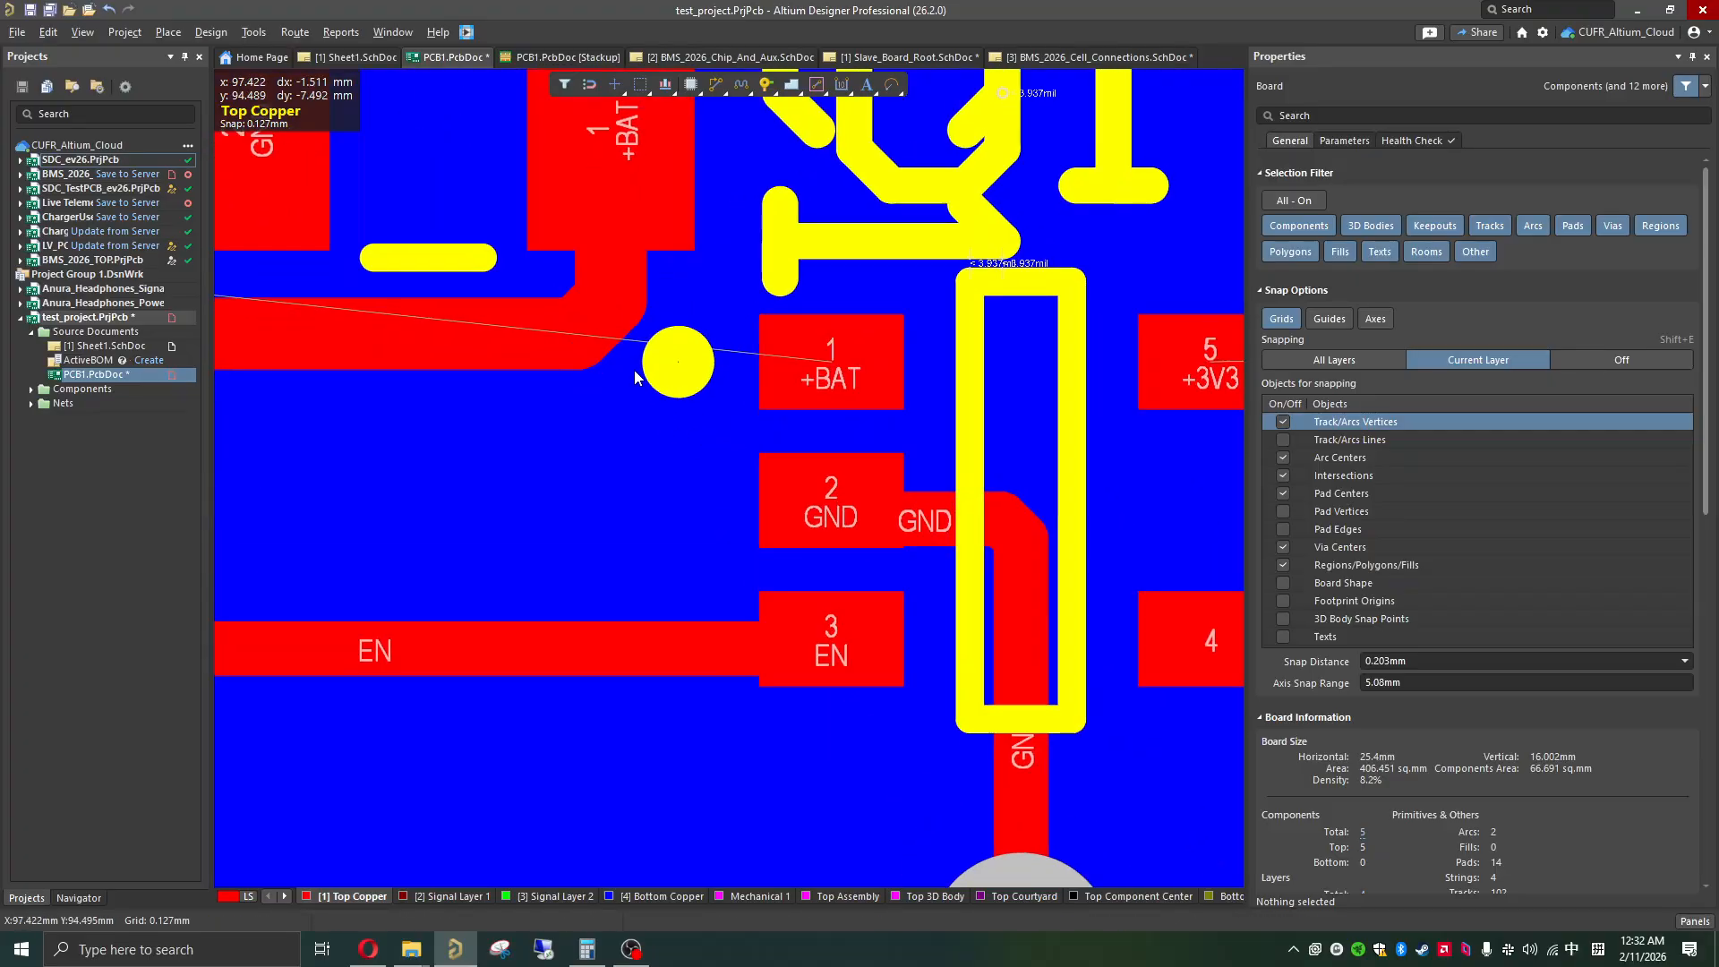
left_click(578, 334)
mouse_move(579, 334)
left_mouse_down()
mouse_move(722, 372)
mouse_move(807, 370)
left_mouse_up()
Step: Shift the long horizontal +BAT segment down in line with U1's pad 1 and tuck the diagonal corner segment below C1 into the junction
left_click(558, 345)
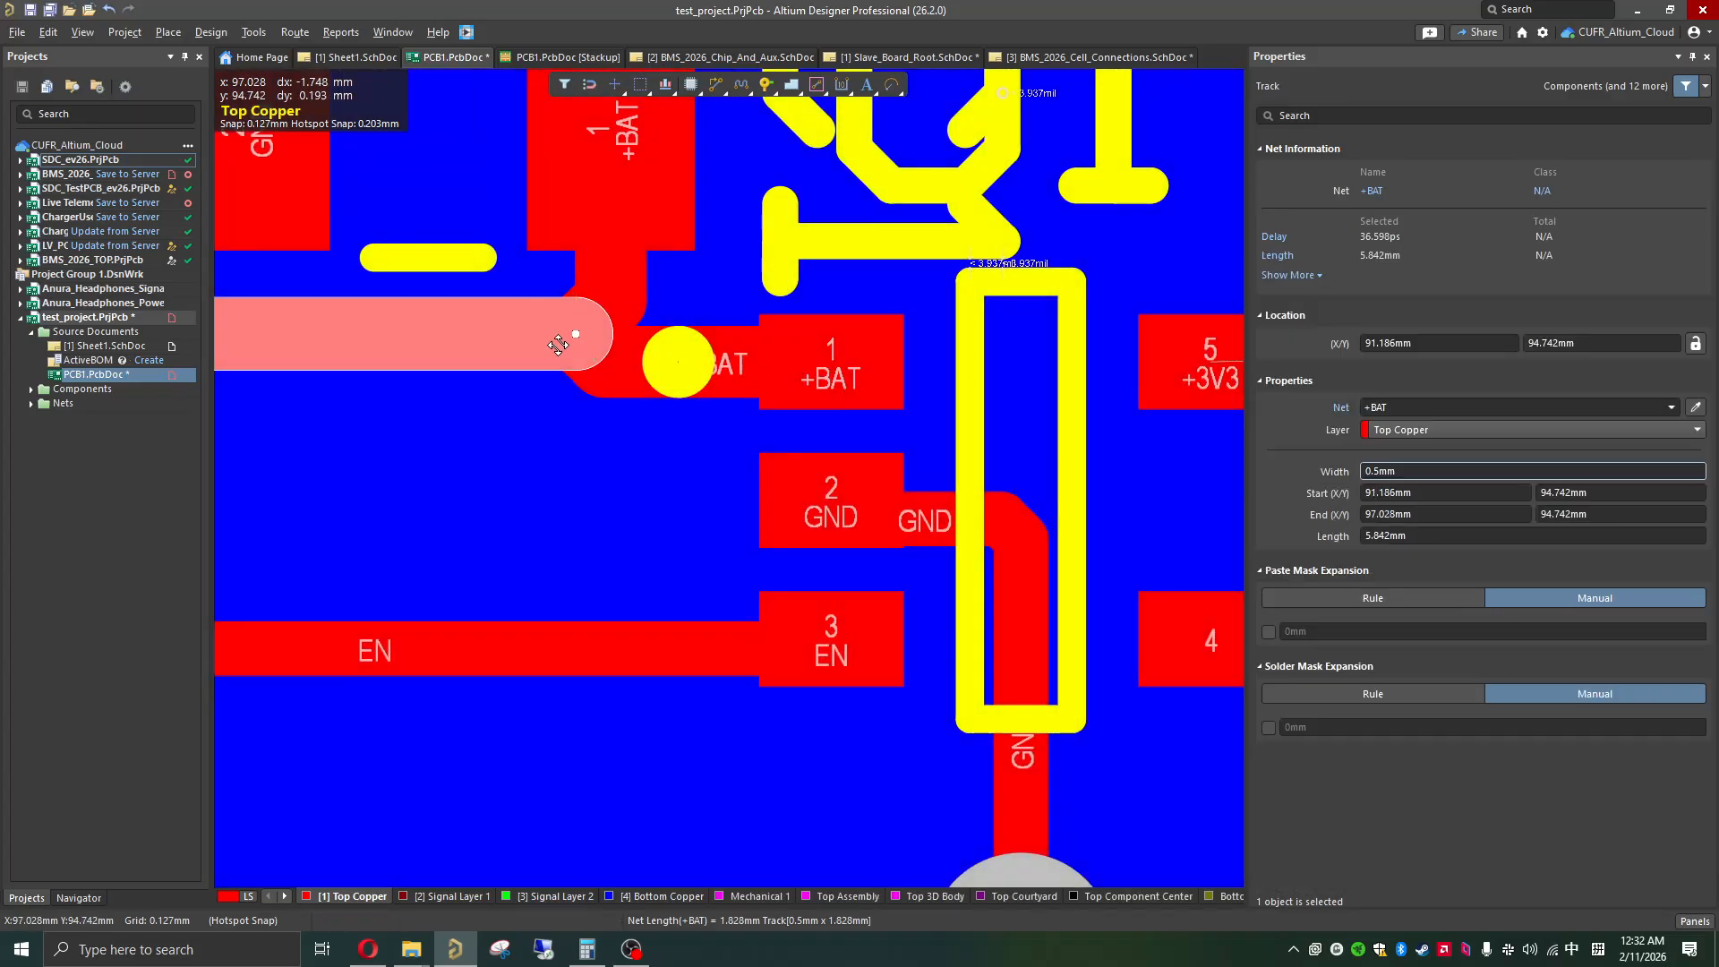
mouse_move(573, 333)
left_mouse_down()
mouse_move(537, 395)
mouse_move(605, 314)
mouse_move(510, 421)
mouse_move(526, 343)
mouse_move(538, 352)
mouse_move(462, 377)
left_mouse_up()
left_click(604, 308)
left_click(541, 358)
left_click(465, 367)
left_click(580, 316)
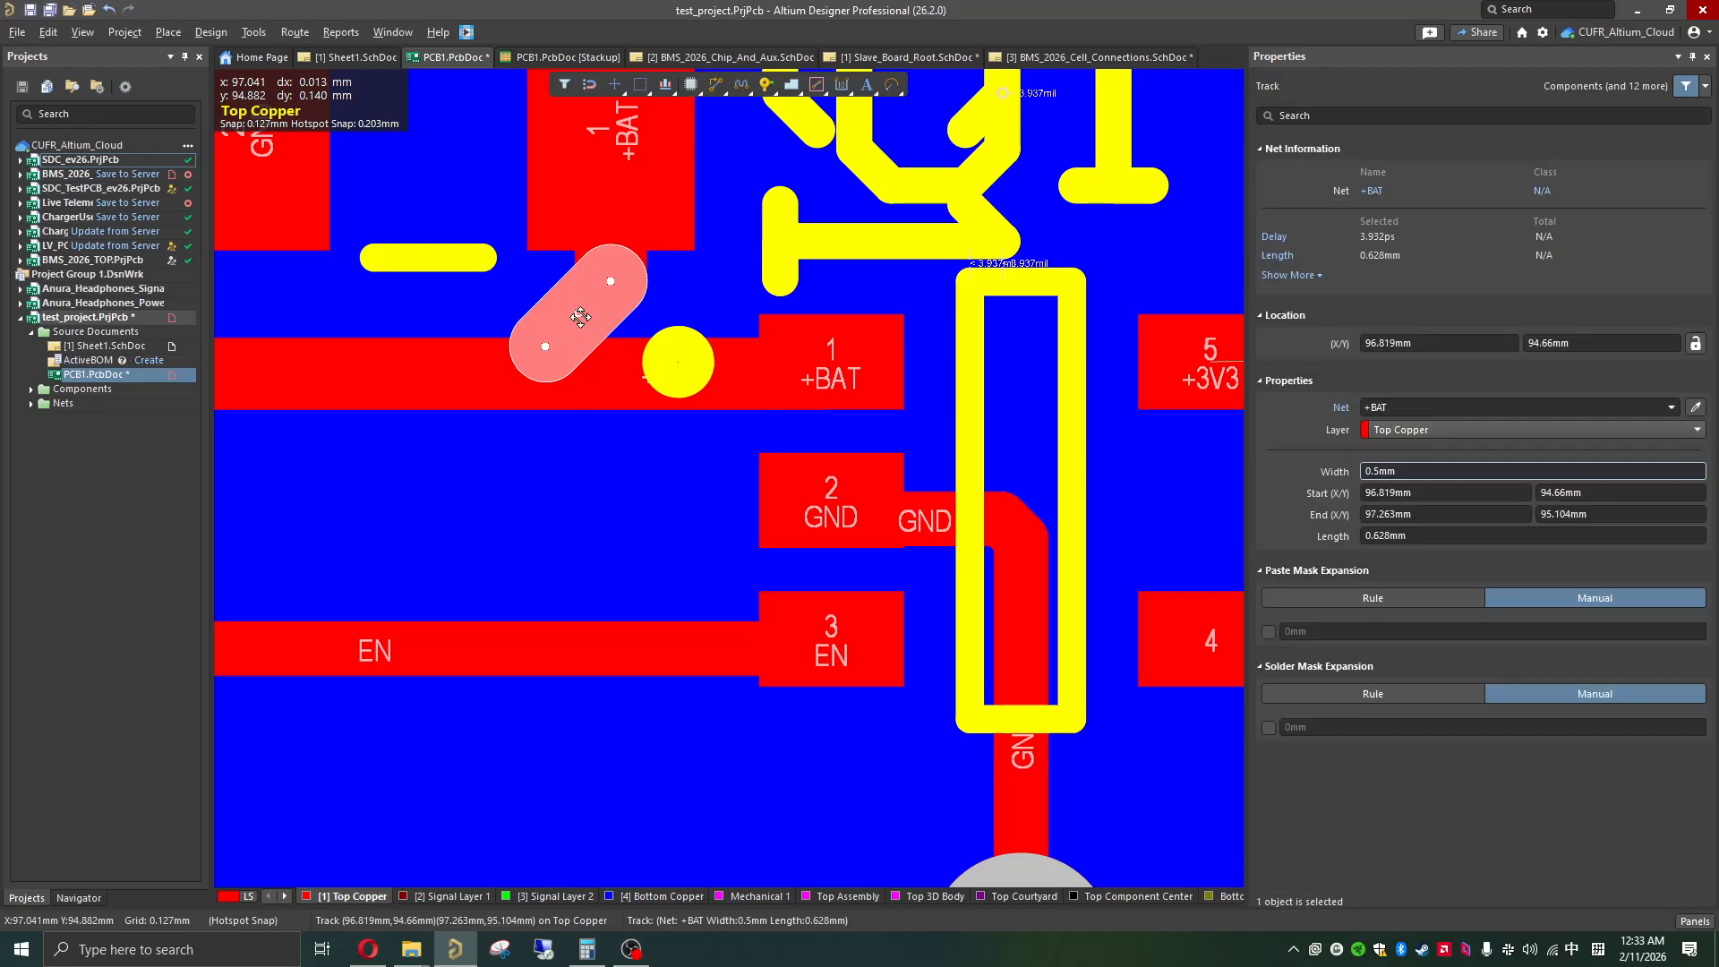
mouse_move(573, 319)
left_mouse_down()
mouse_move(583, 346)
mouse_move(668, 356)
left_mouse_up()
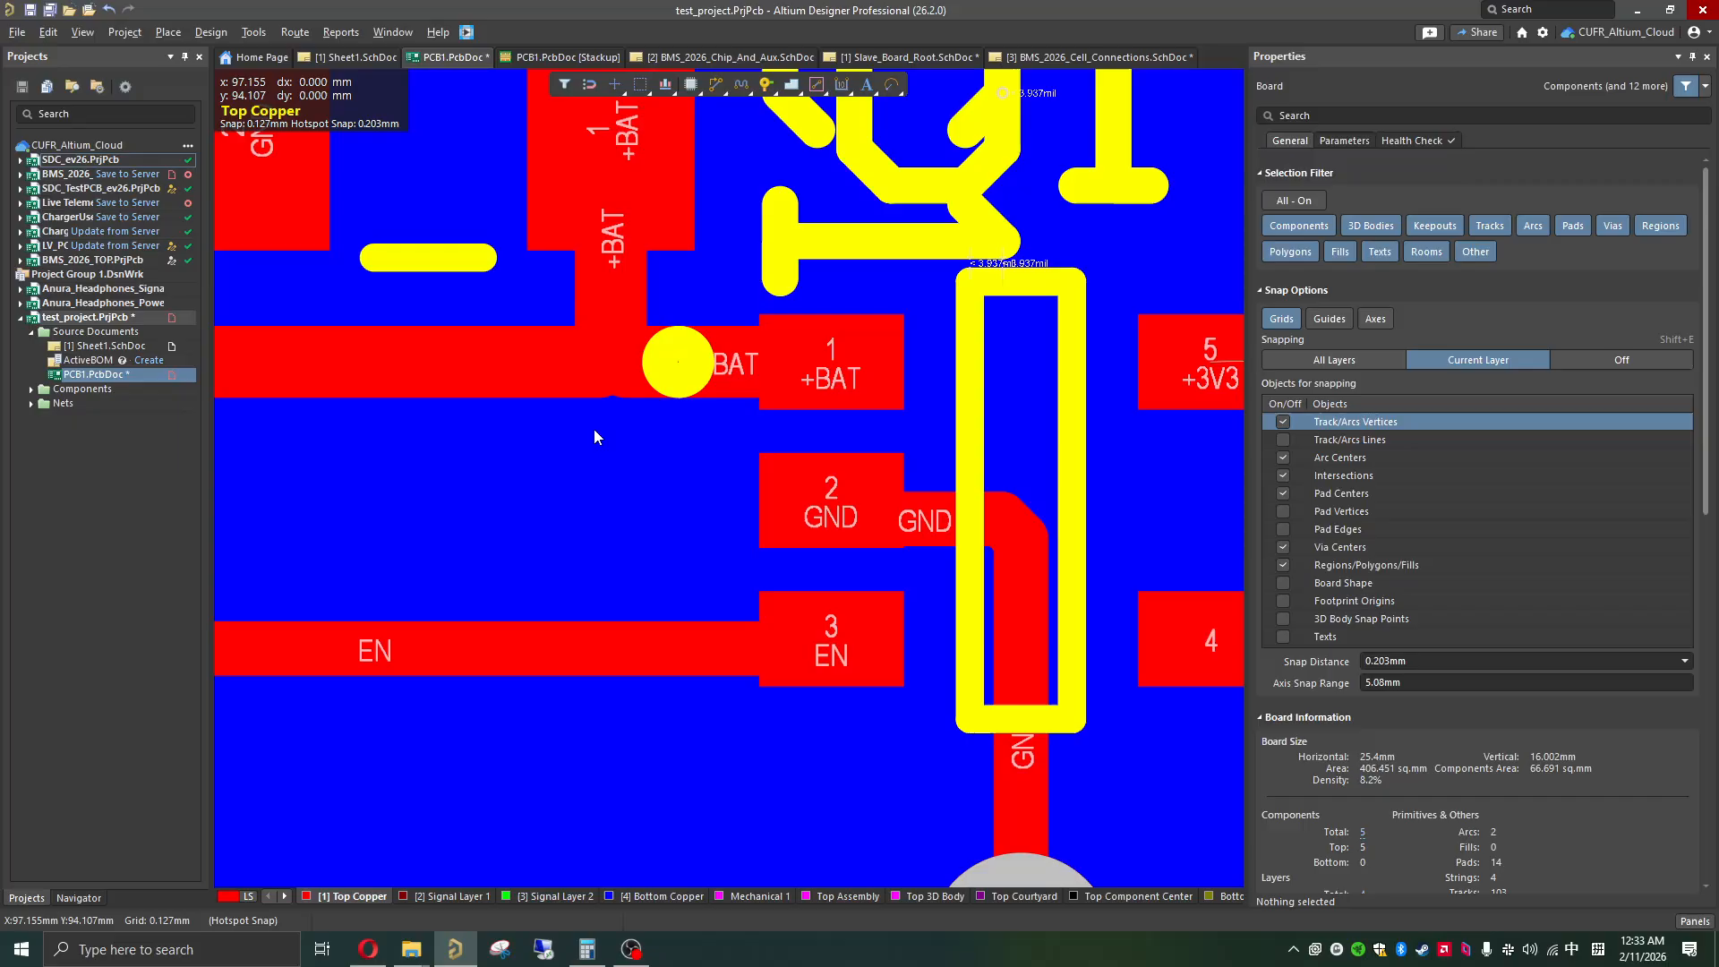
left_click(626, 362)
scroll(624, 458, "down", 4, "ctrl")
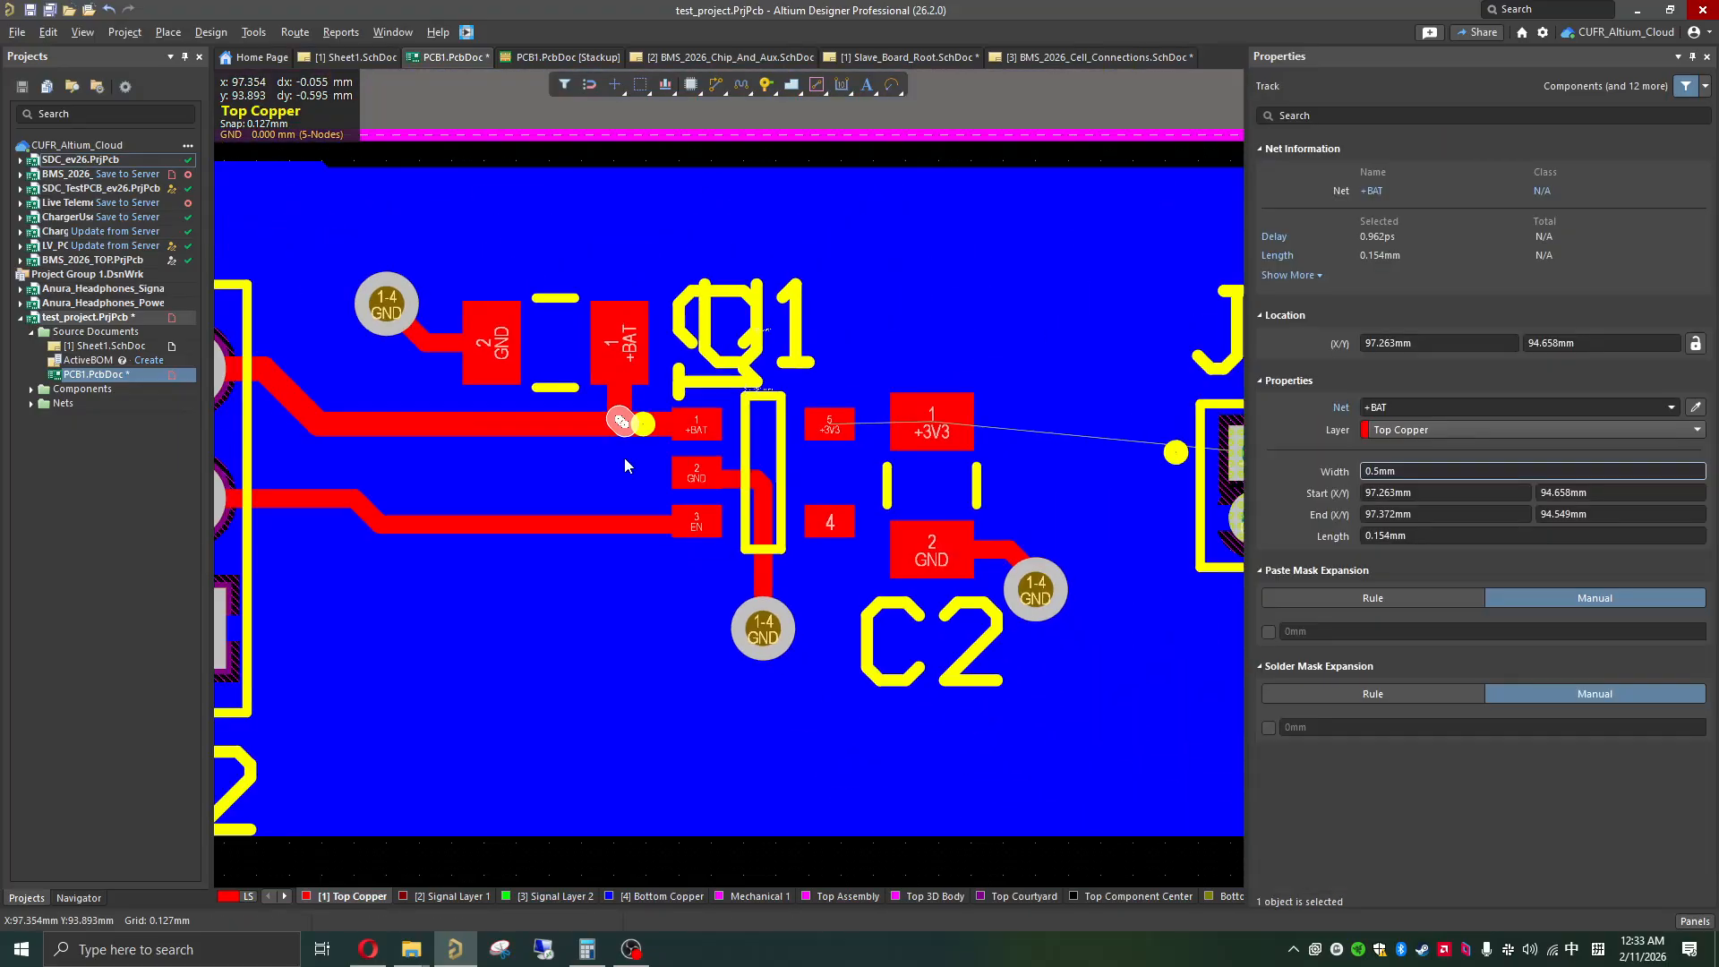
left_click(591, 445)
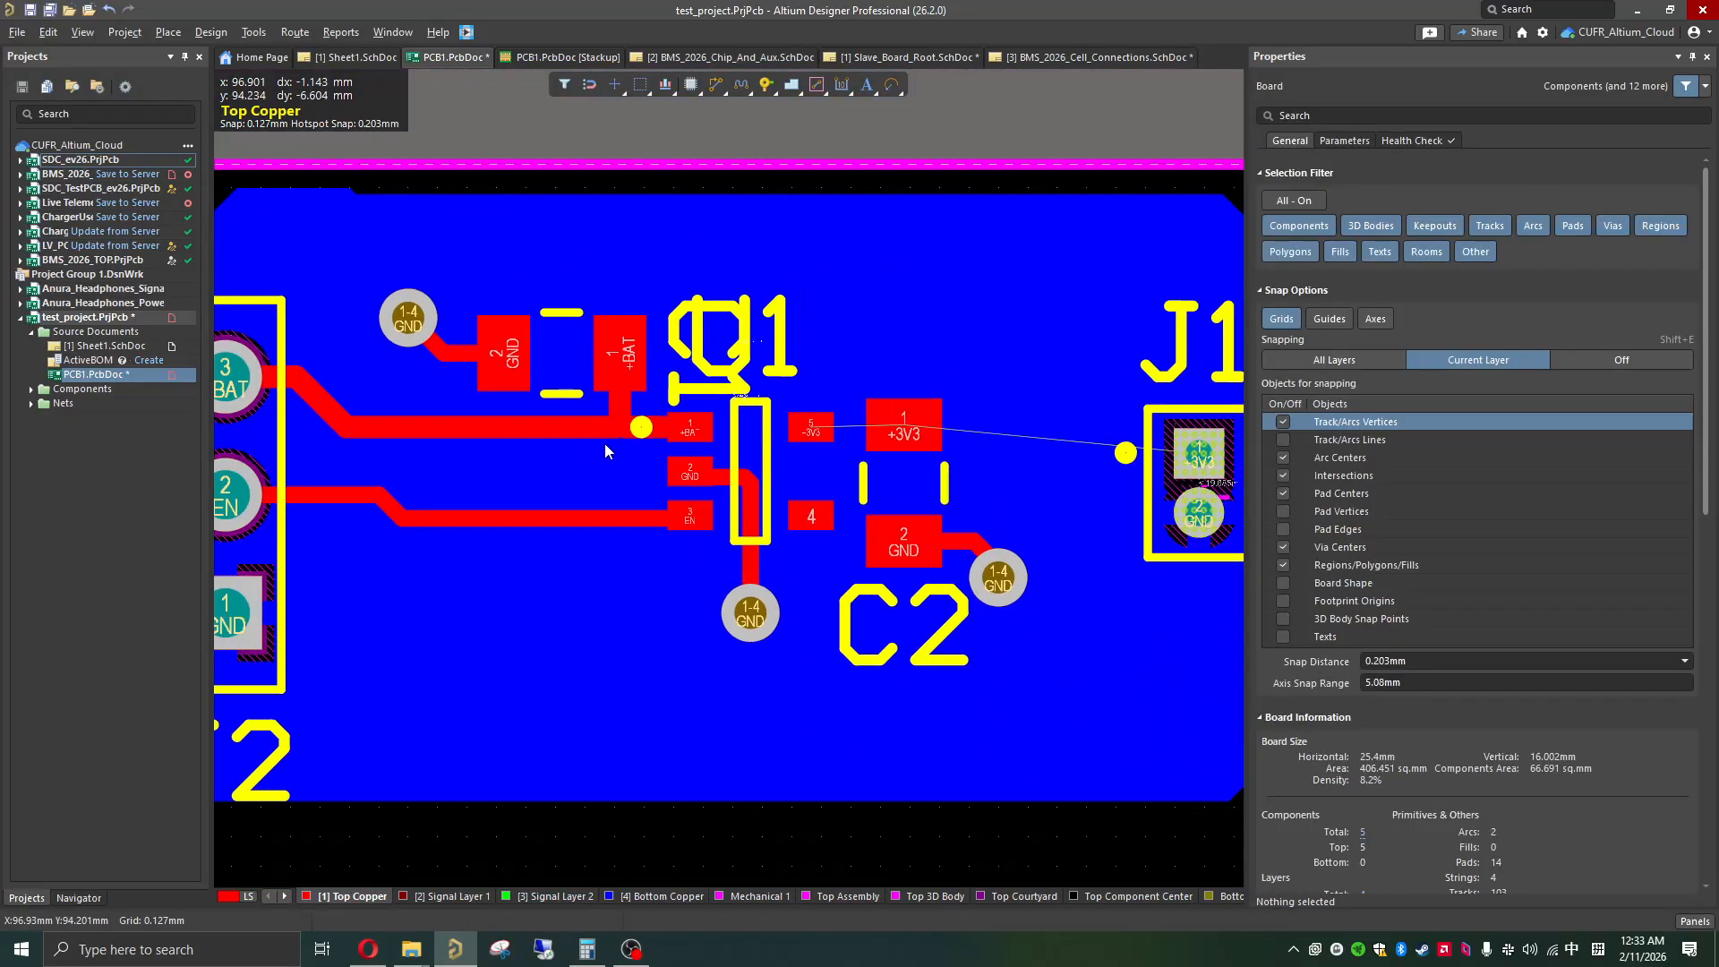
Step: Move the C1 designator off the U1 designator to just above capacitor C1
scroll(605, 443, "up", 4, "ctrl")
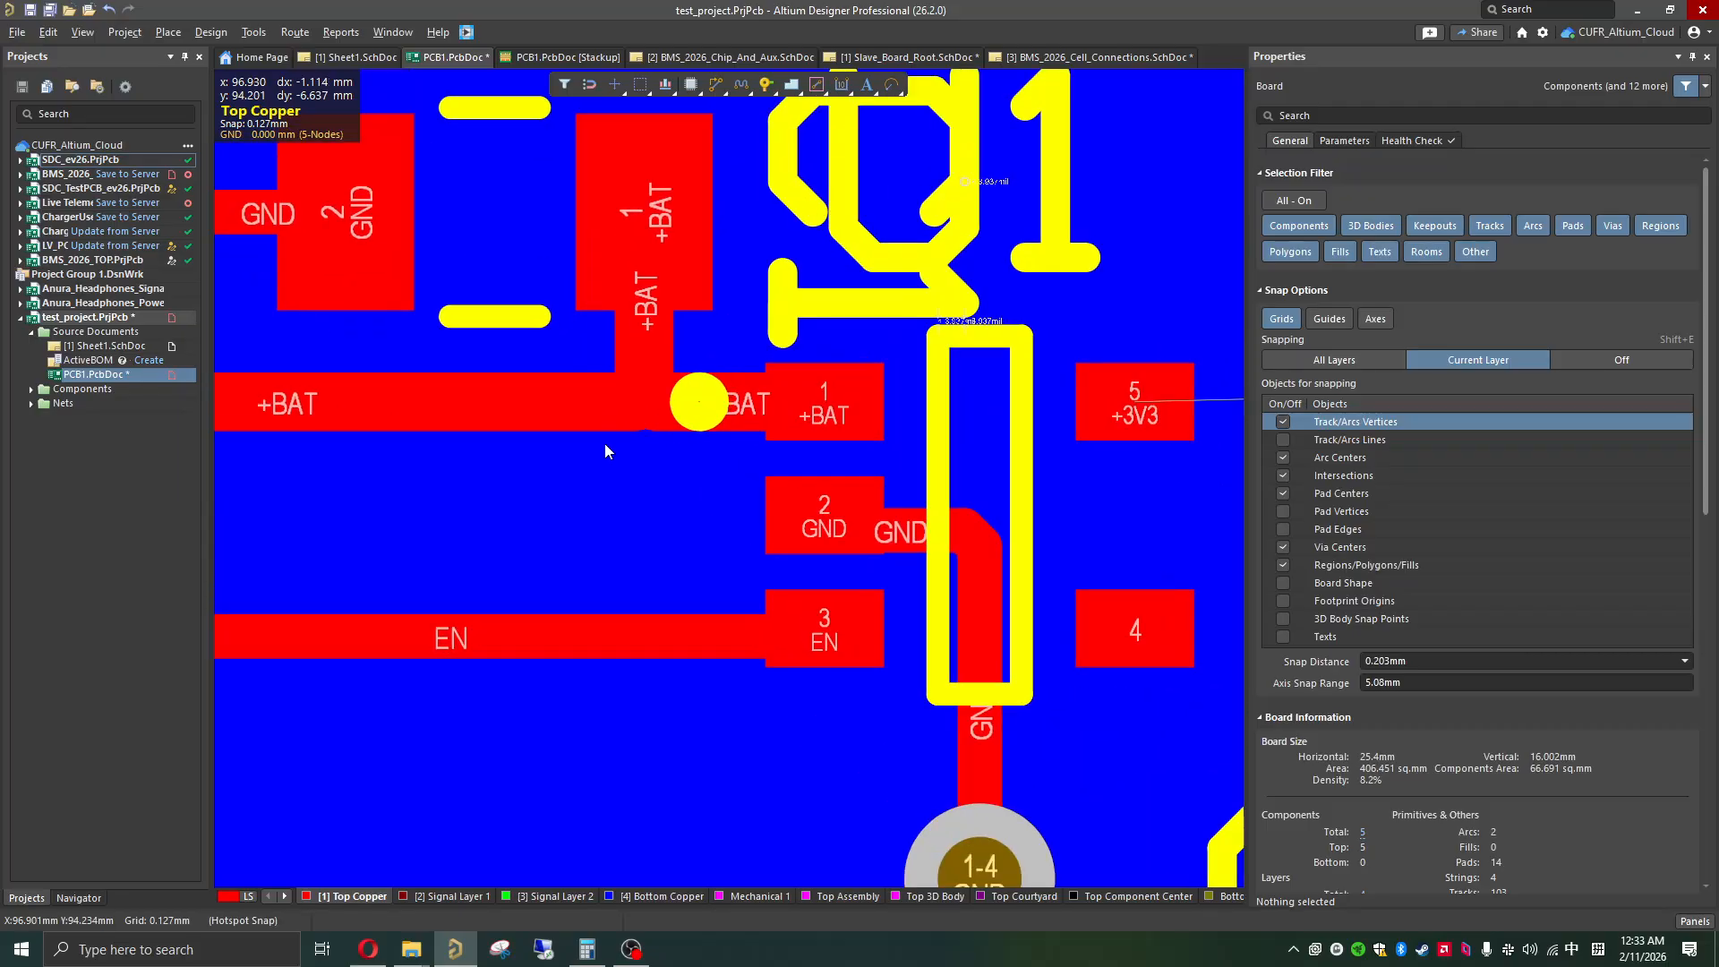
scroll(604, 444, "down", 4, "ctrl")
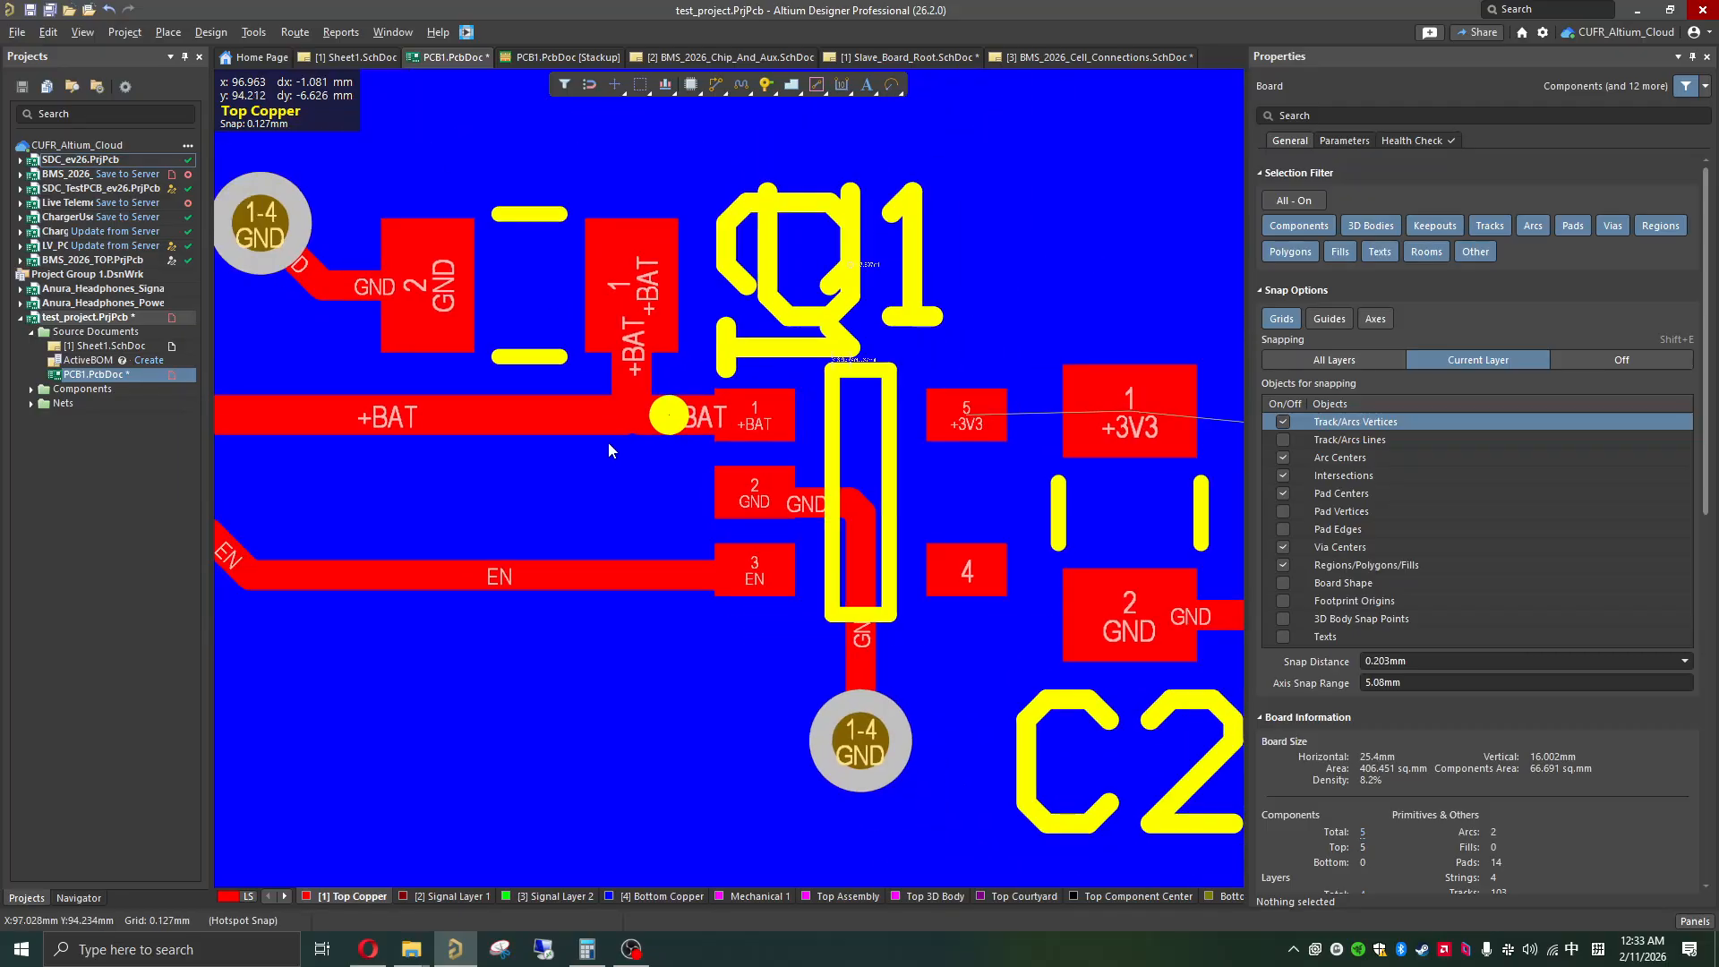
scroll(832, 423, "up", 2, "ctrl")
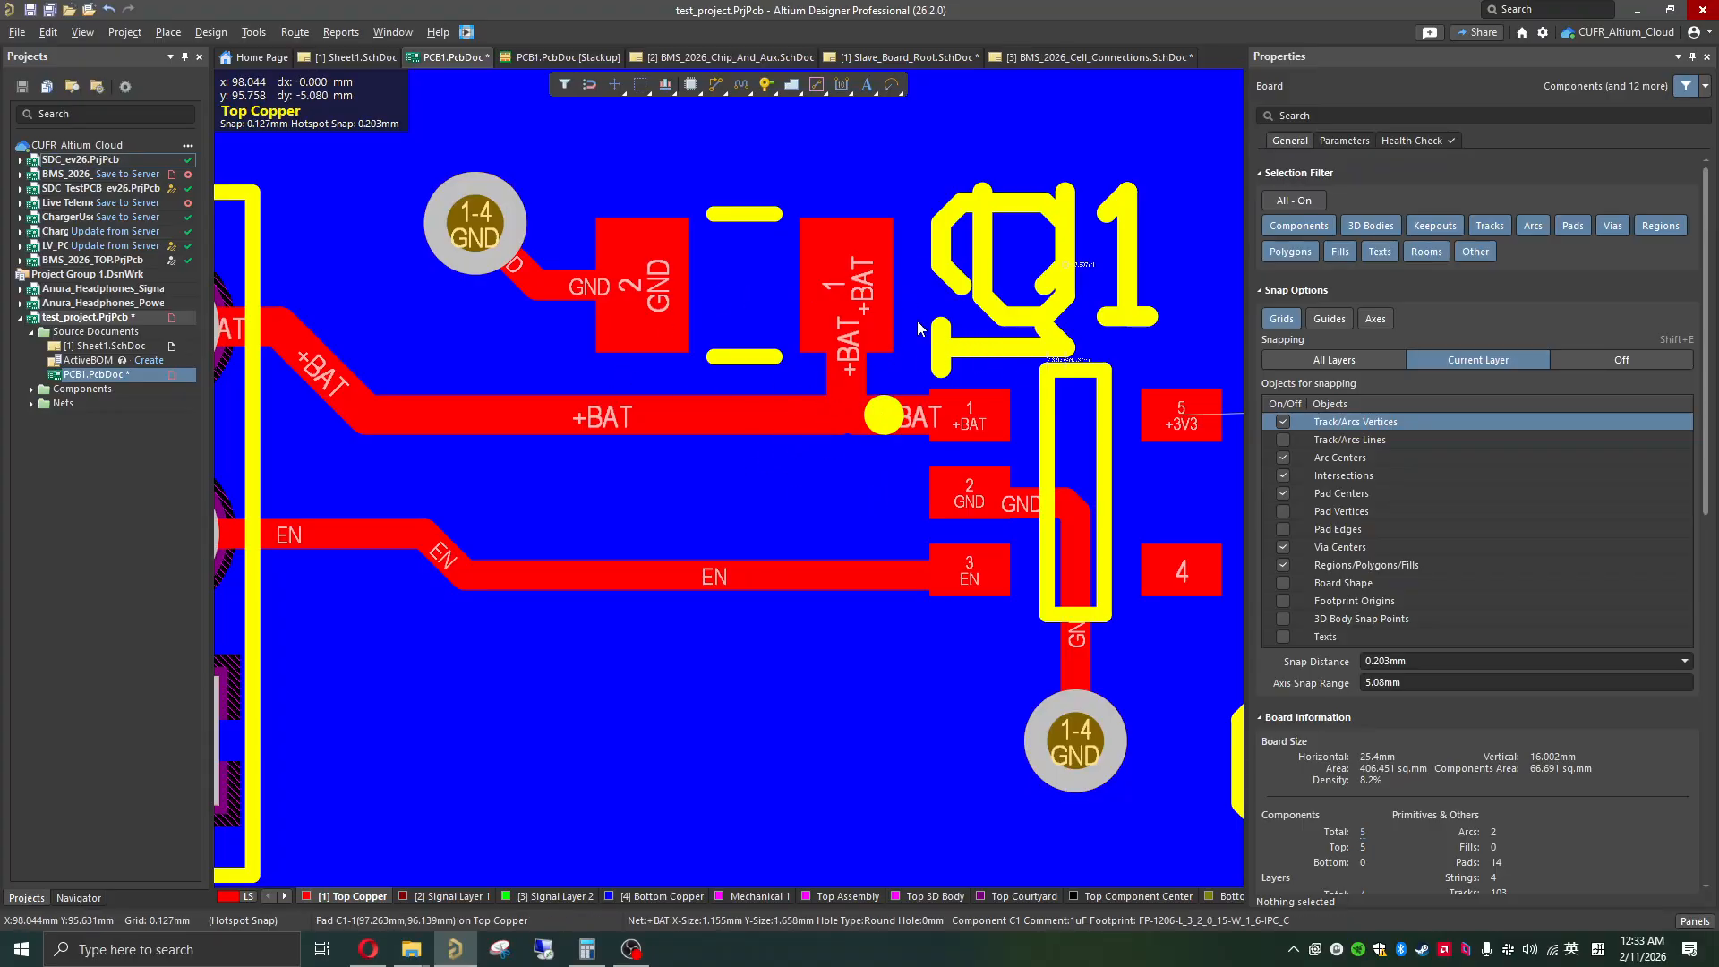
scroll(833, 432, "up", 2)
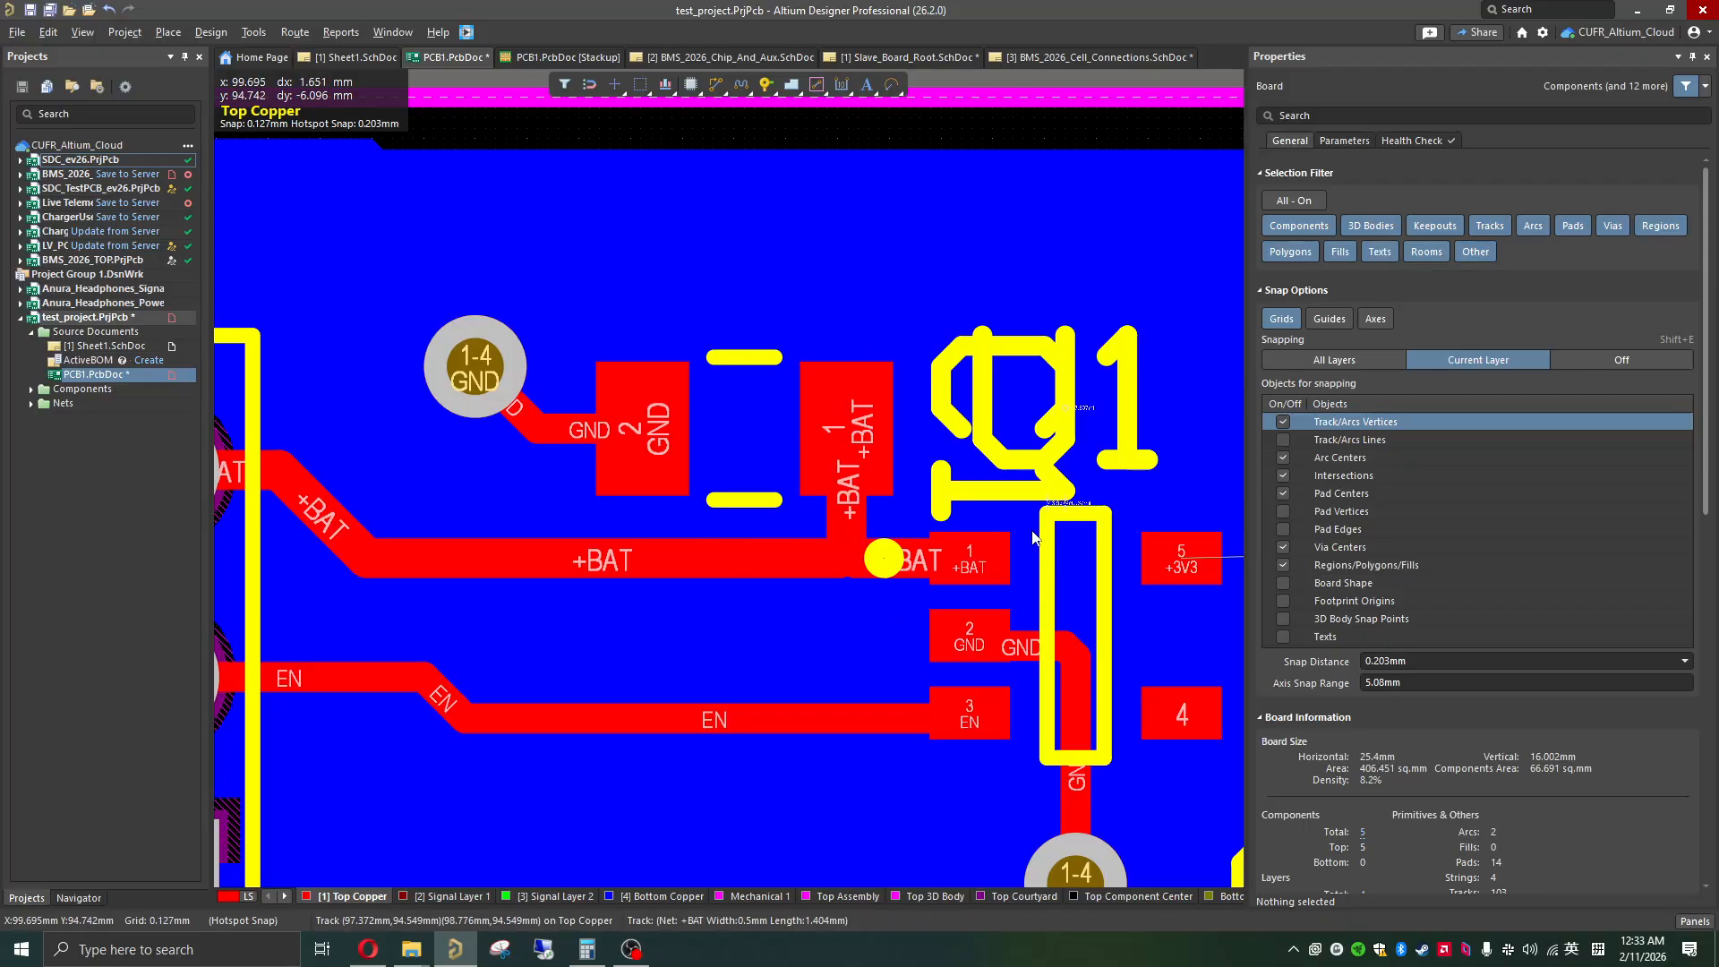
left_click_drag(949, 501, 743, 262)
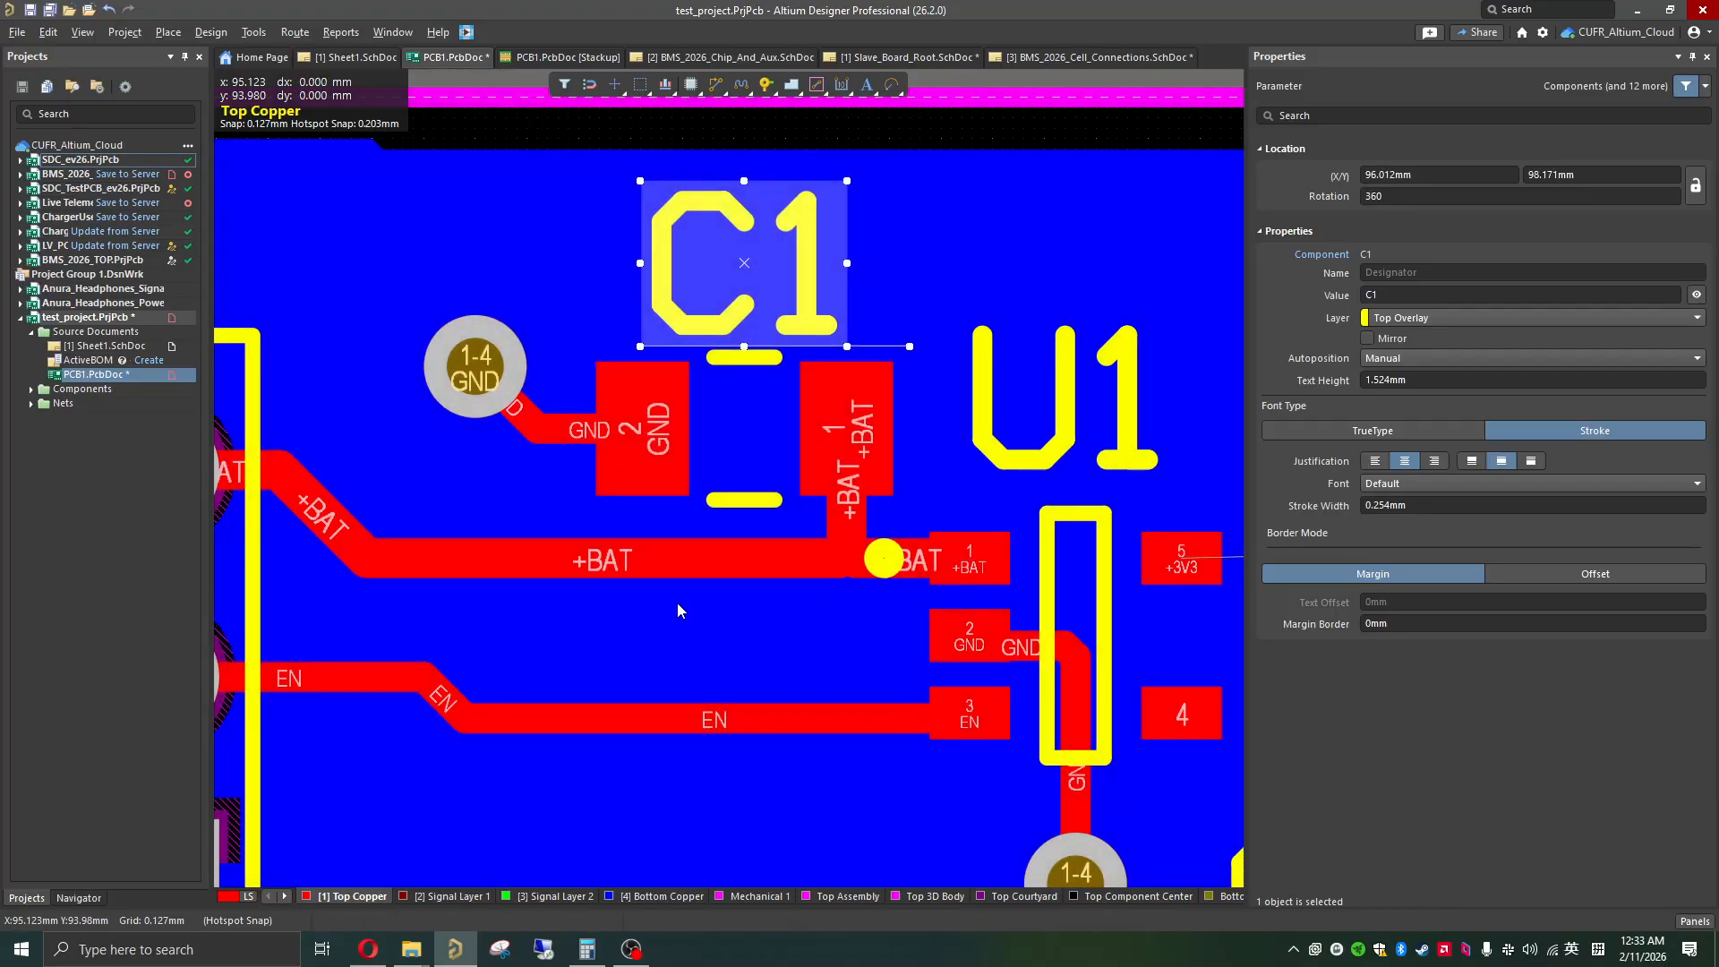
left_click(677, 605)
Step: Route a 0.5 mm wide +3V3 track on Top Copper from U1's pad 5 through C2's pad 1 to J1's +3V3 pad
scroll(677, 605, "down", 4, "ctrl")
scroll(685, 594, "down", 3)
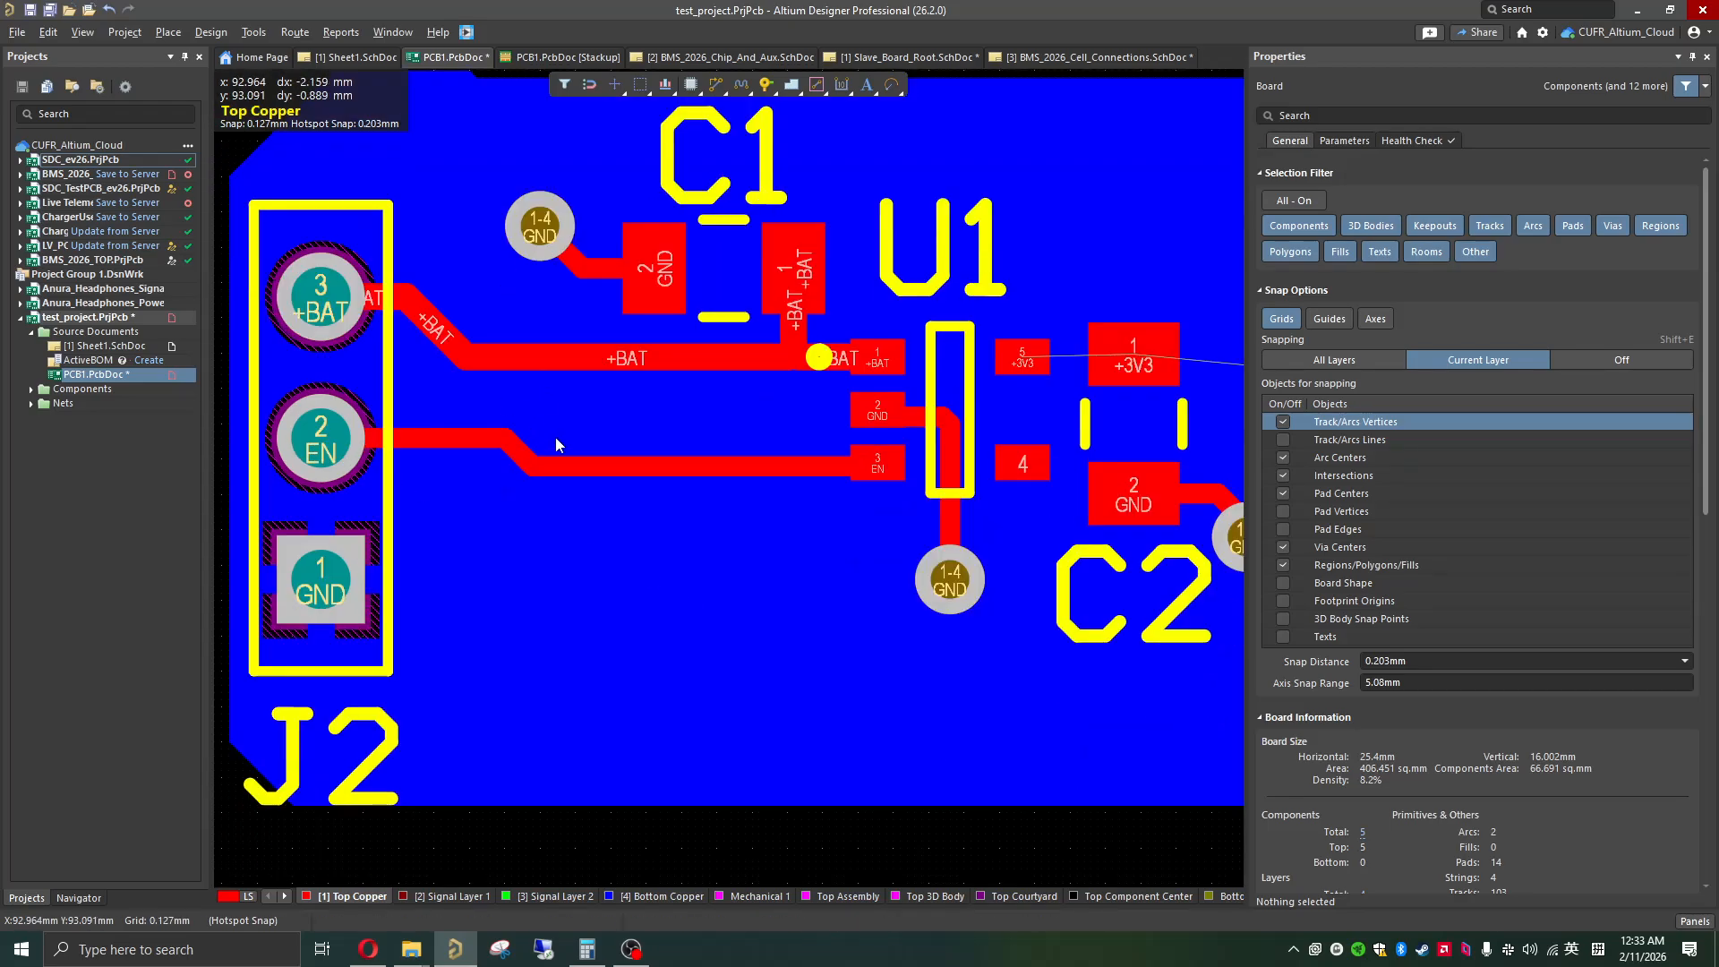
scroll(550, 459, "right", 3, "shift")
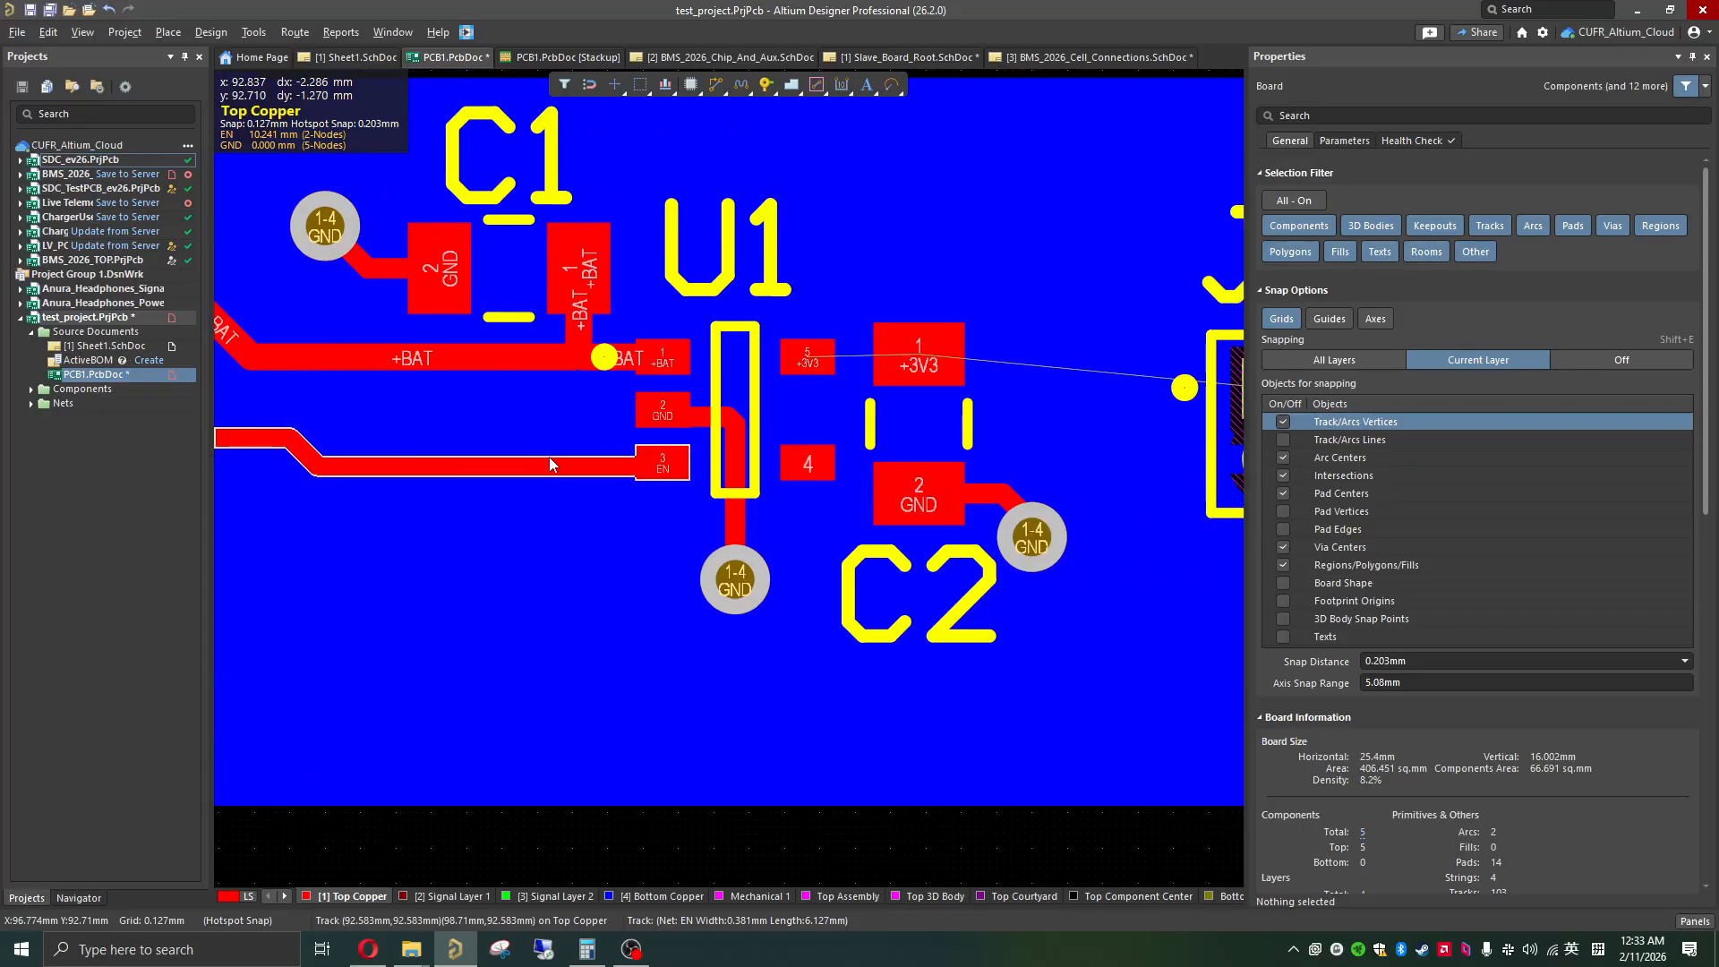
scroll(549, 456, "right", 3, "shift")
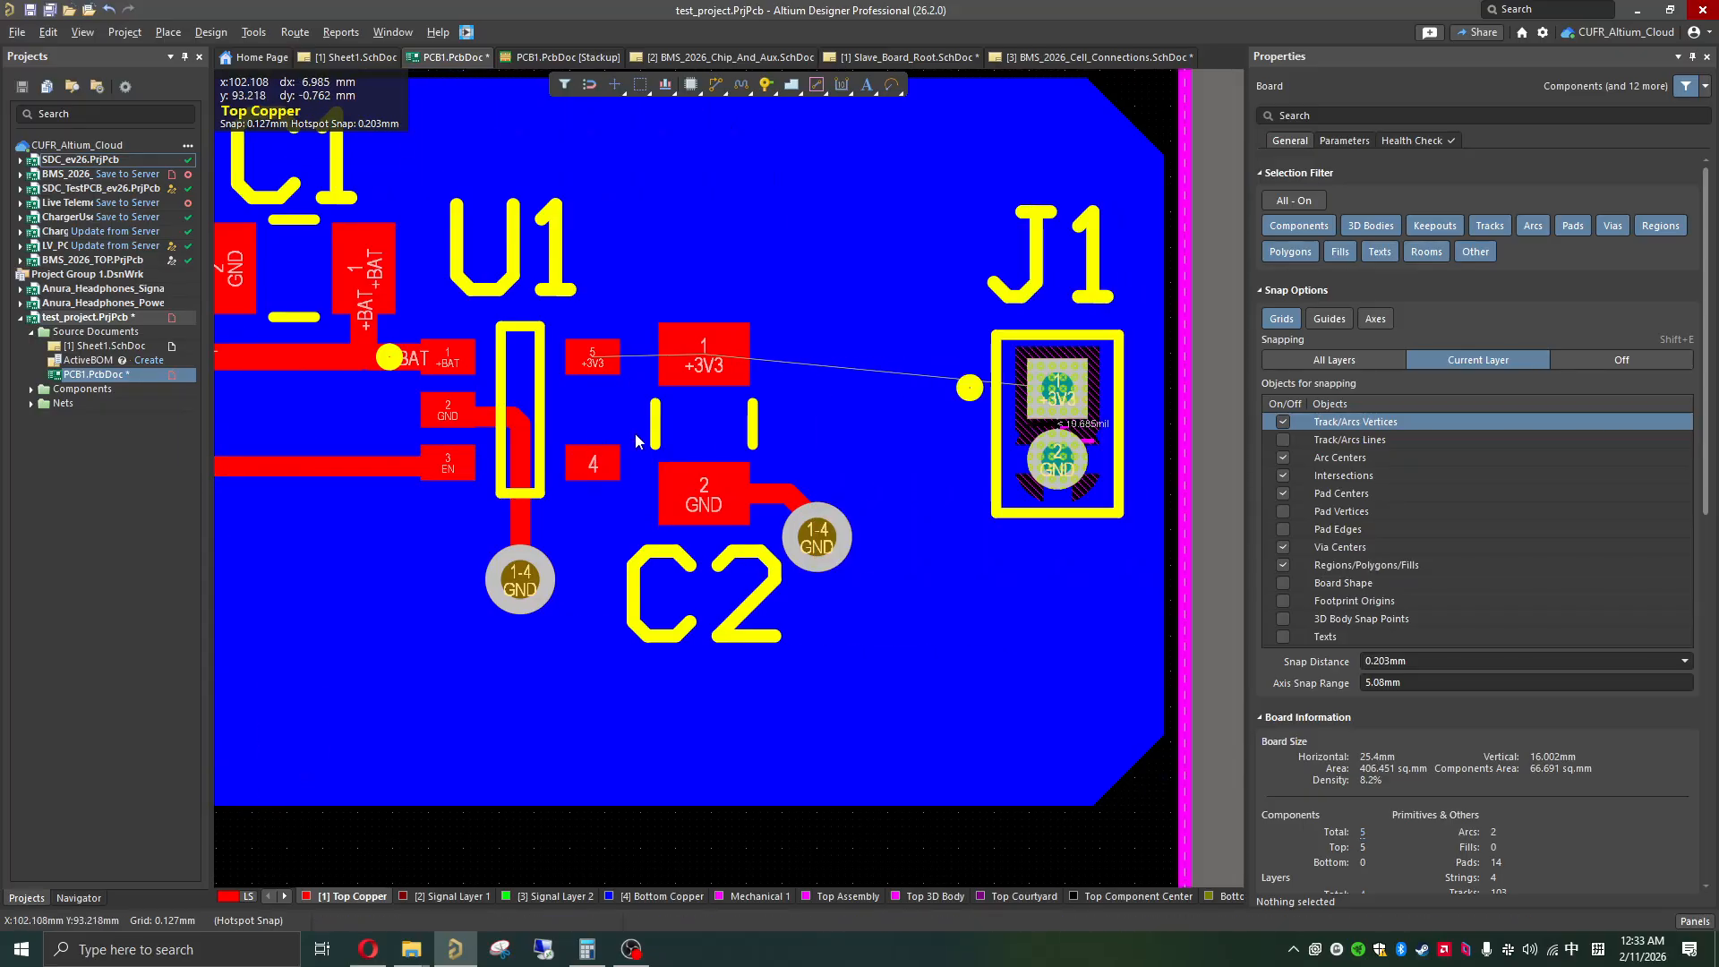
scroll(635, 434, "up", 3, "ctrl")
scroll(639, 412, "down", 1, "ctrl")
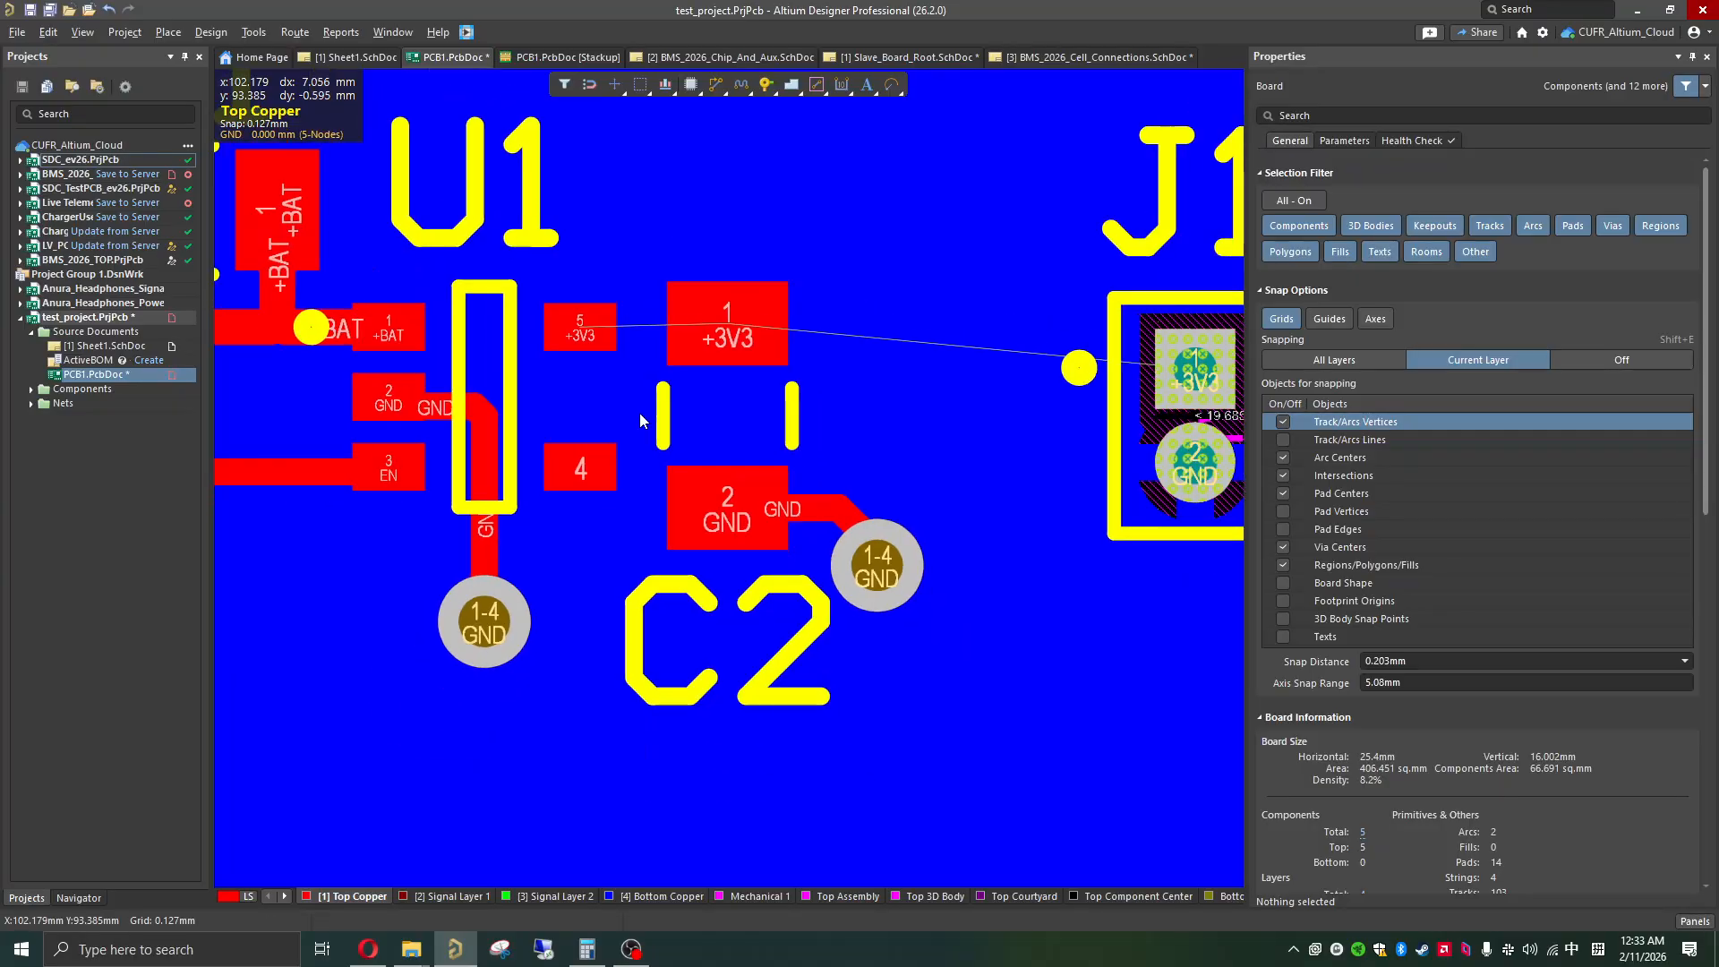
scroll(639, 412, "down", 1, "ctrl")
key("ctrl+w")
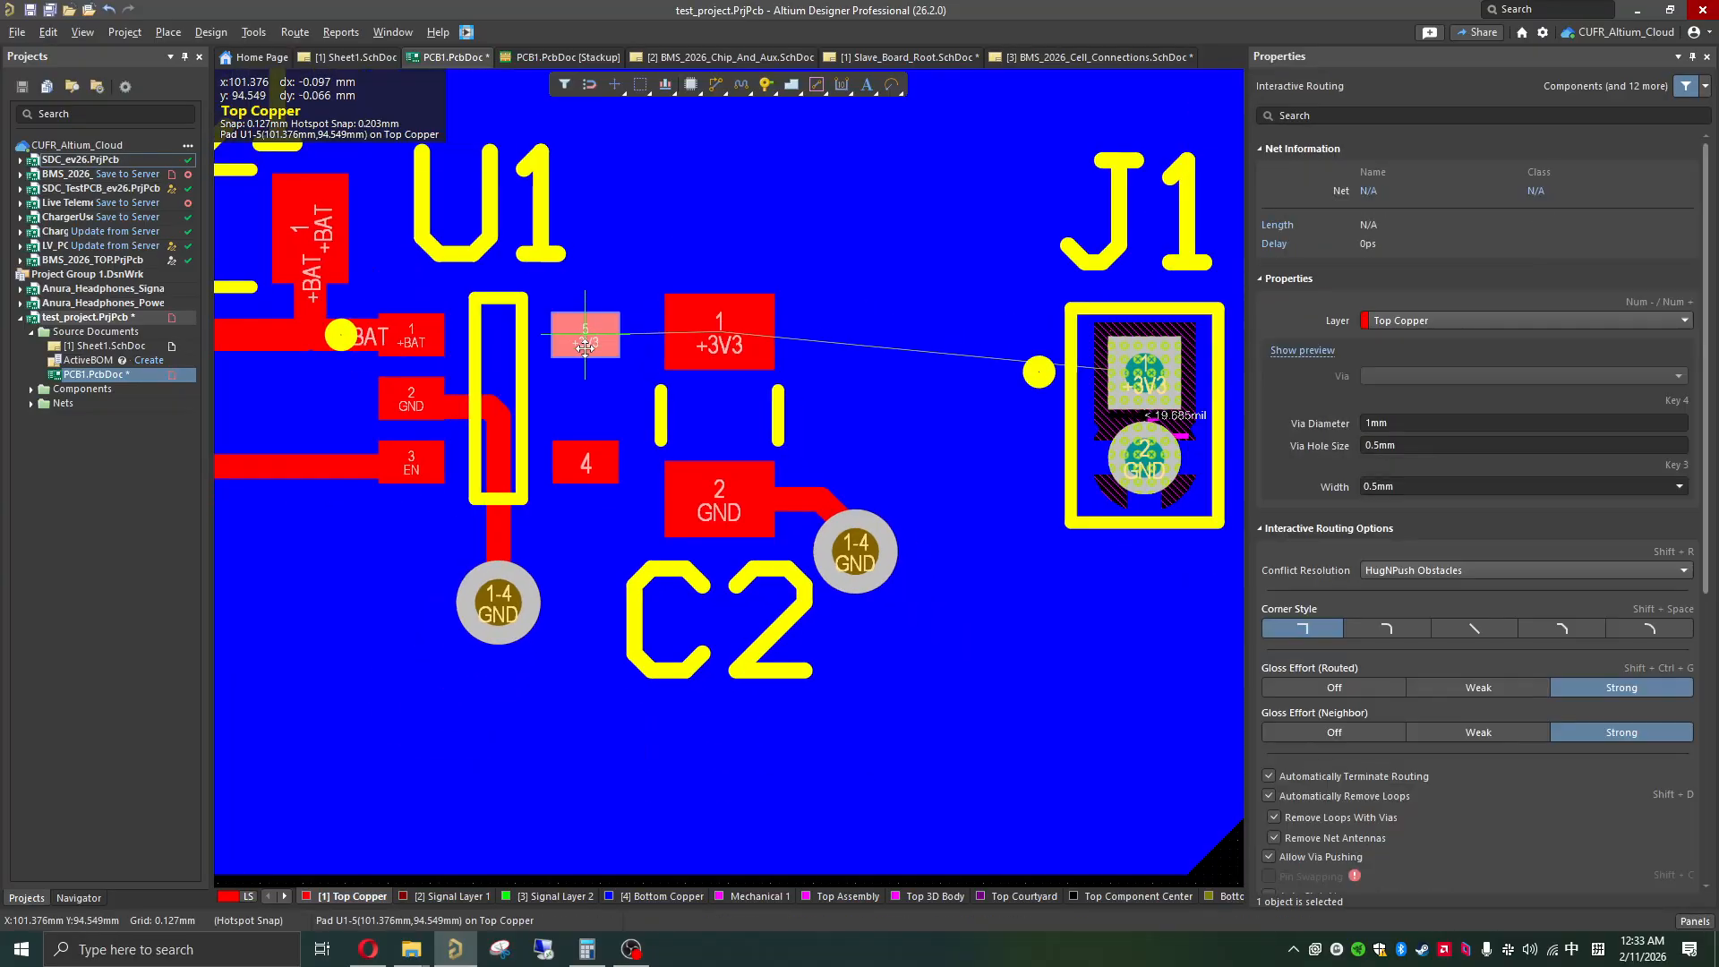
left_click(583, 334)
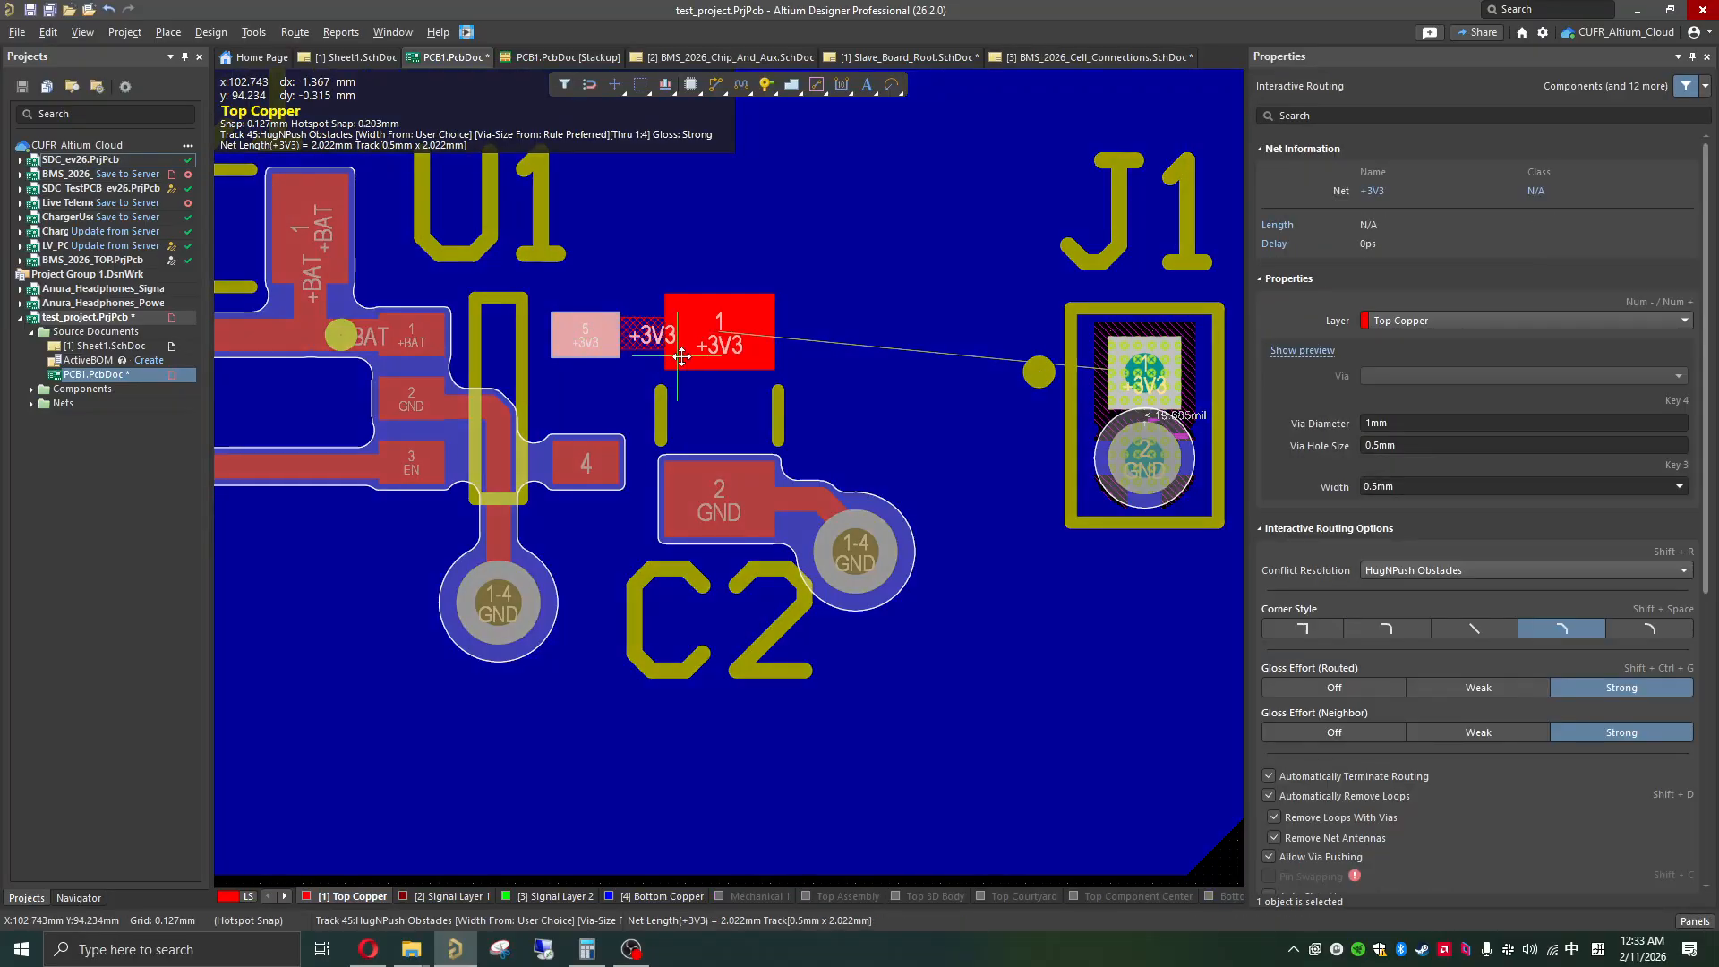
left_click(723, 333)
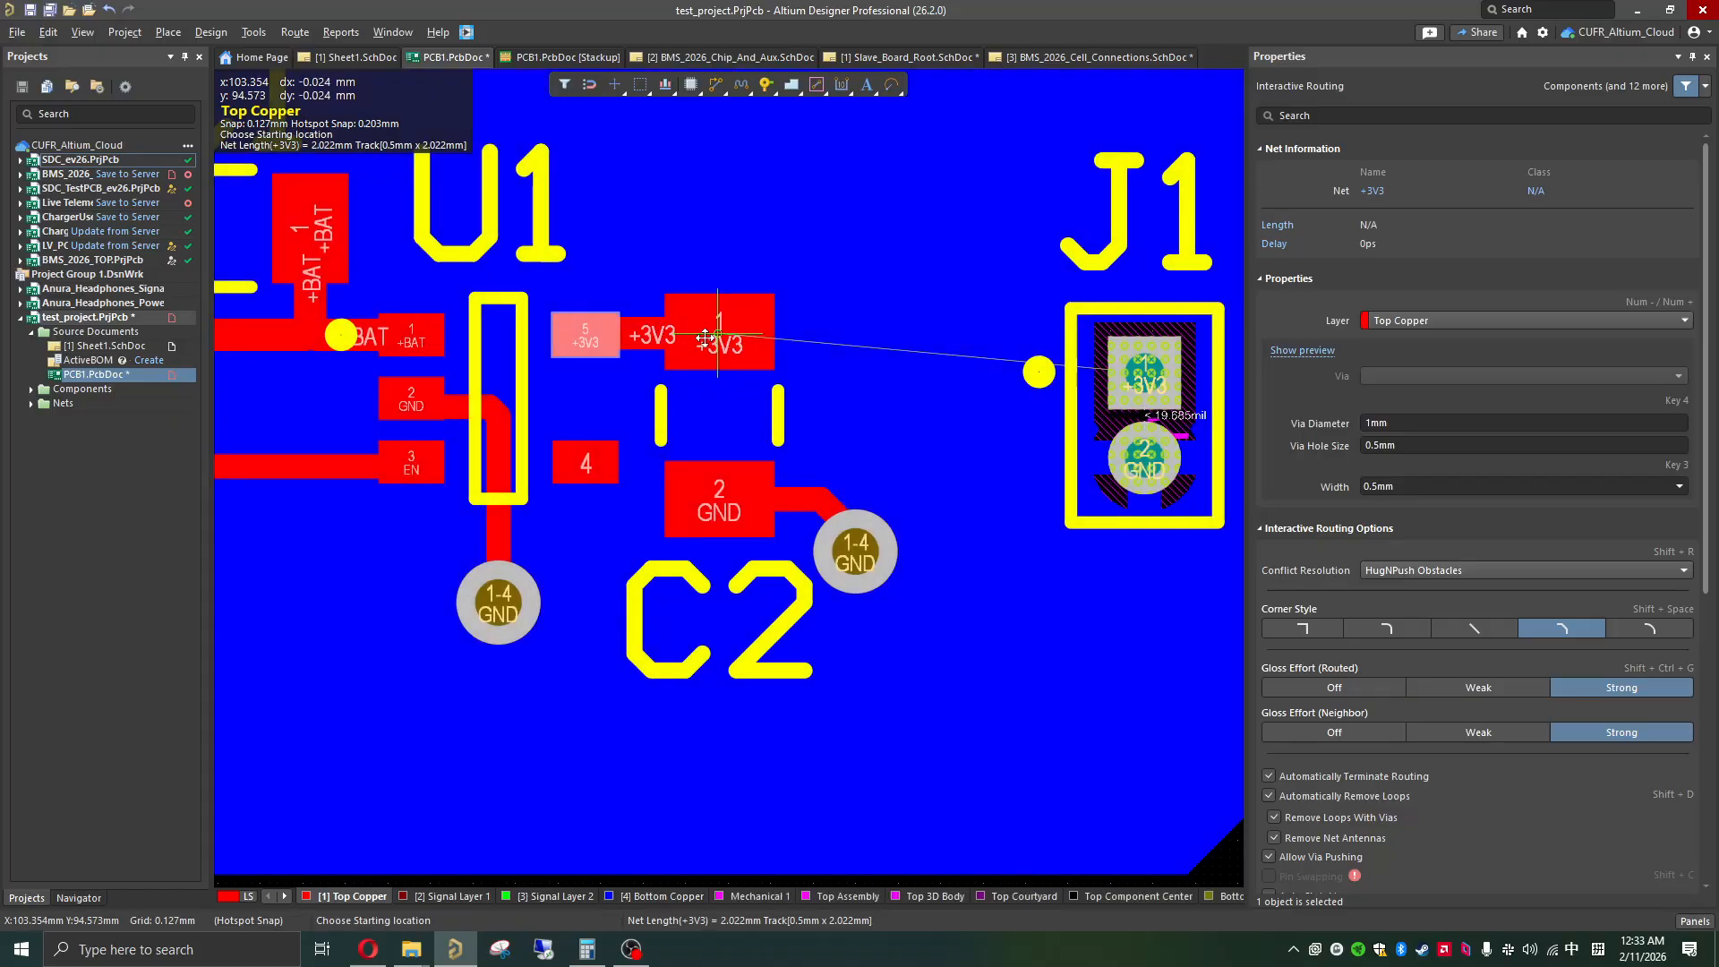
left_click(724, 333)
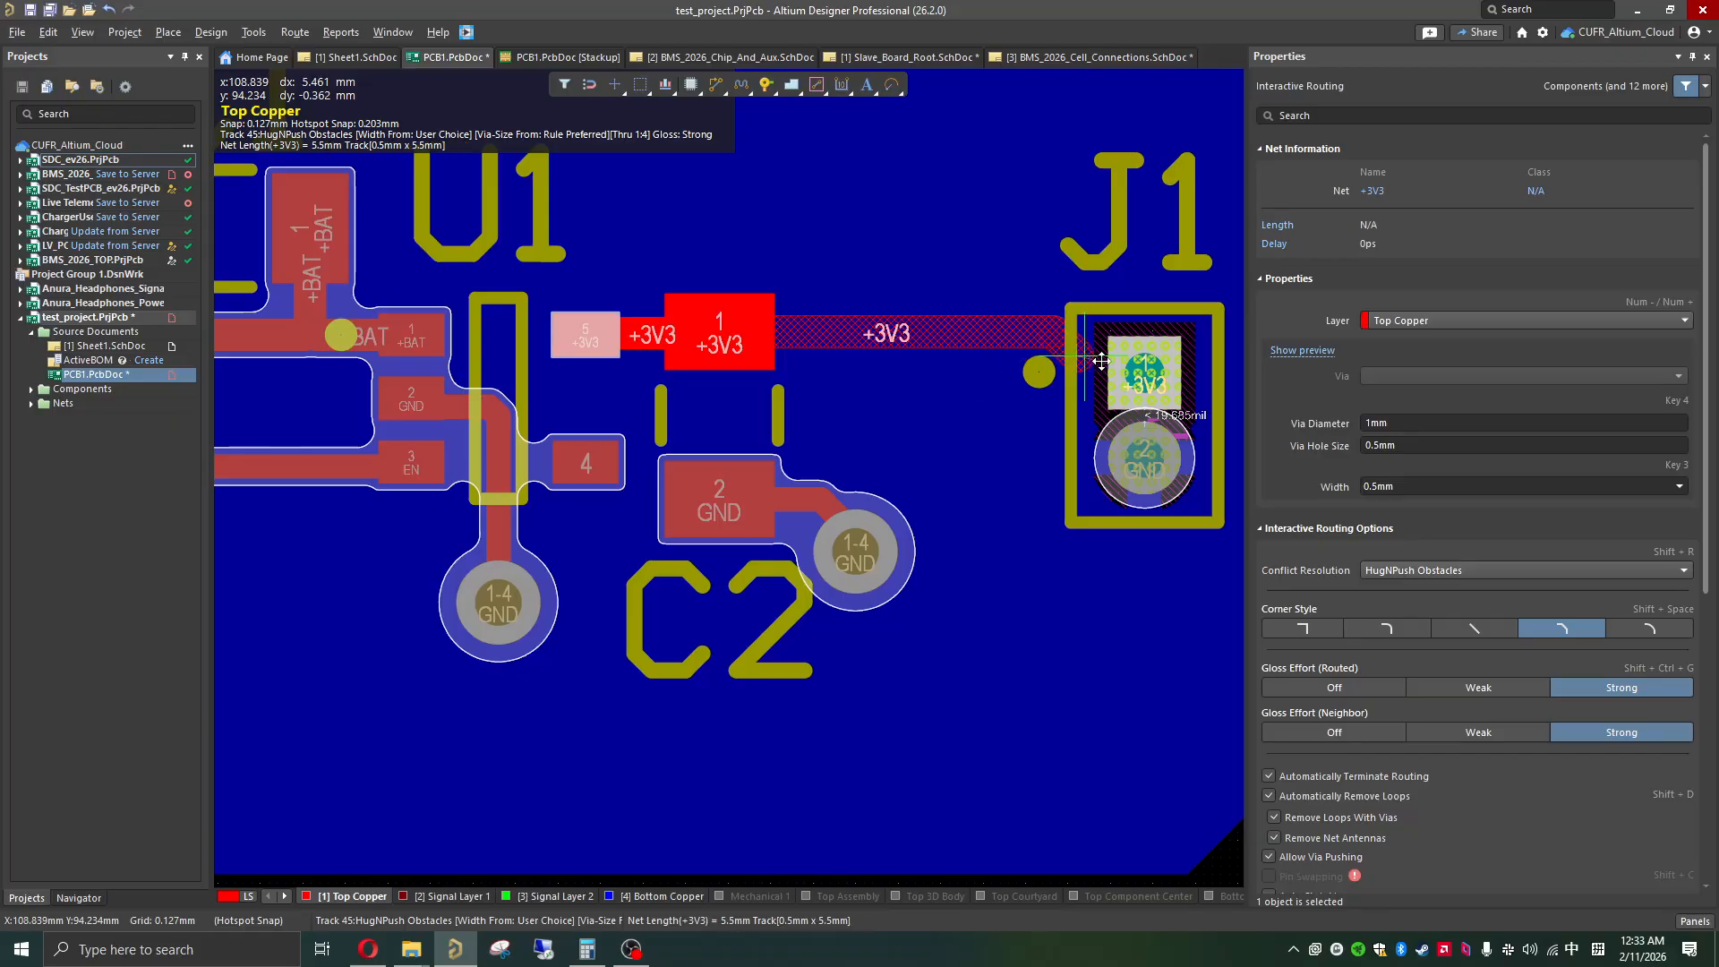
left_click(1157, 376)
right_click(864, 508)
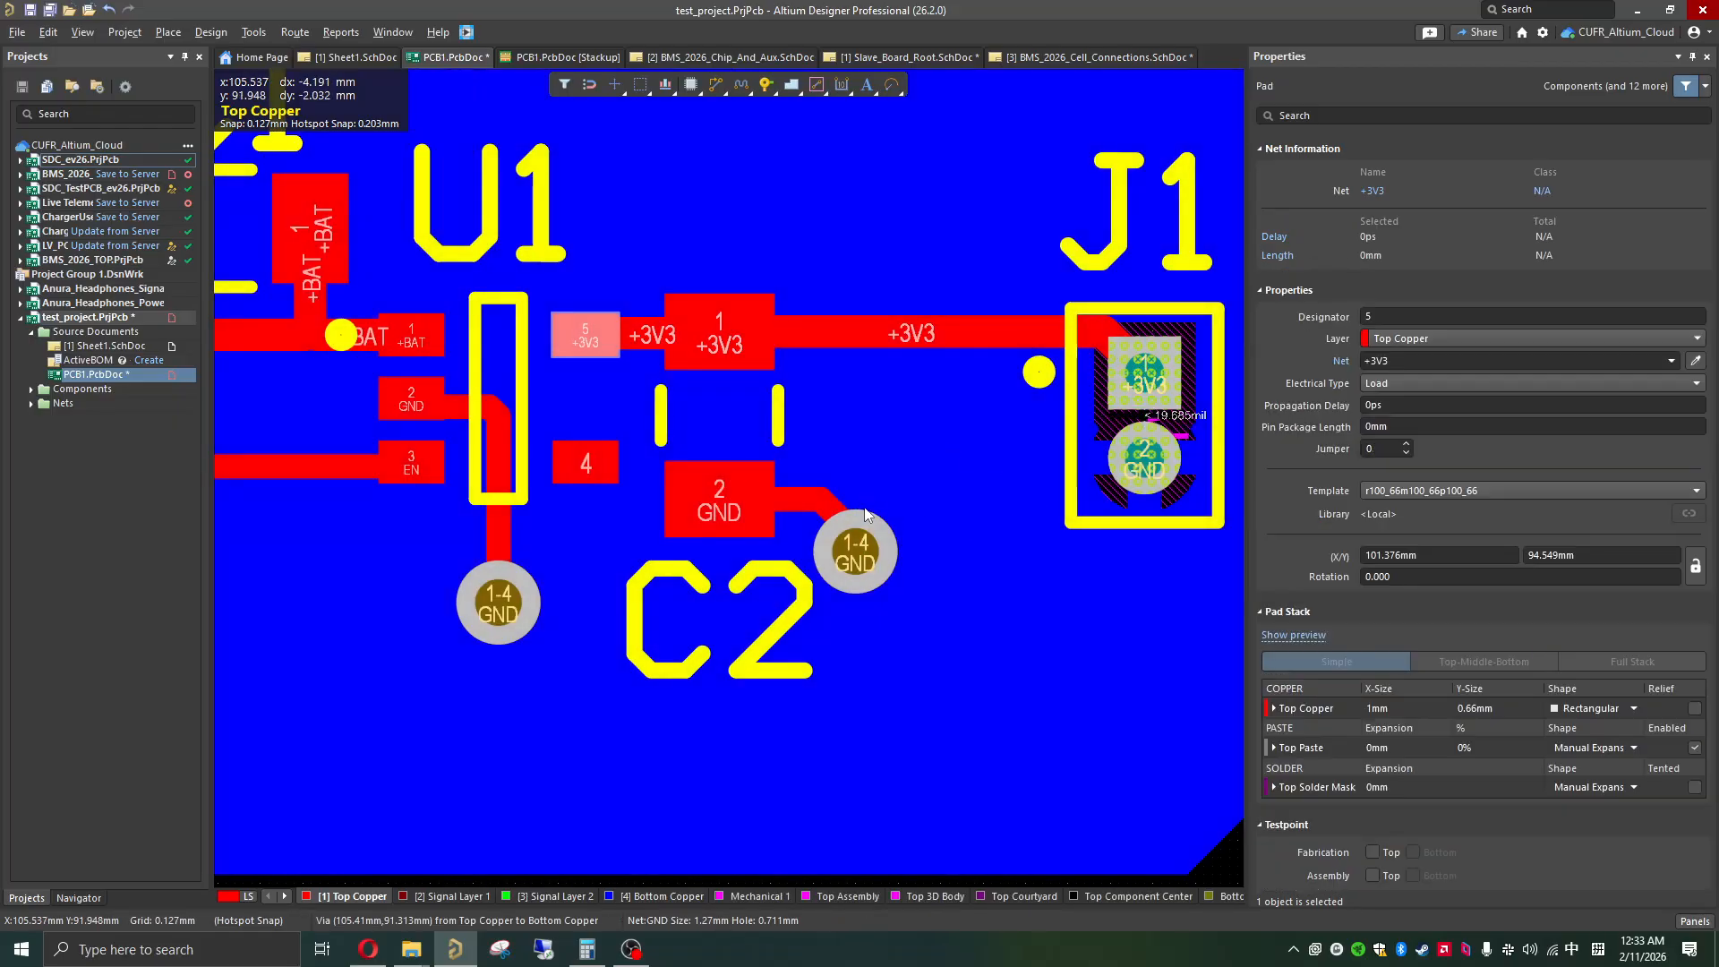
Step: Clear the pad selection and make Top Overlay the active layer
scroll(845, 523, "down", 4, "ctrl")
scroll(843, 532, "down", 1, "ctrl")
scroll(844, 579, "up", 3, "shift")
scroll(844, 580, "down", 2, "shift")
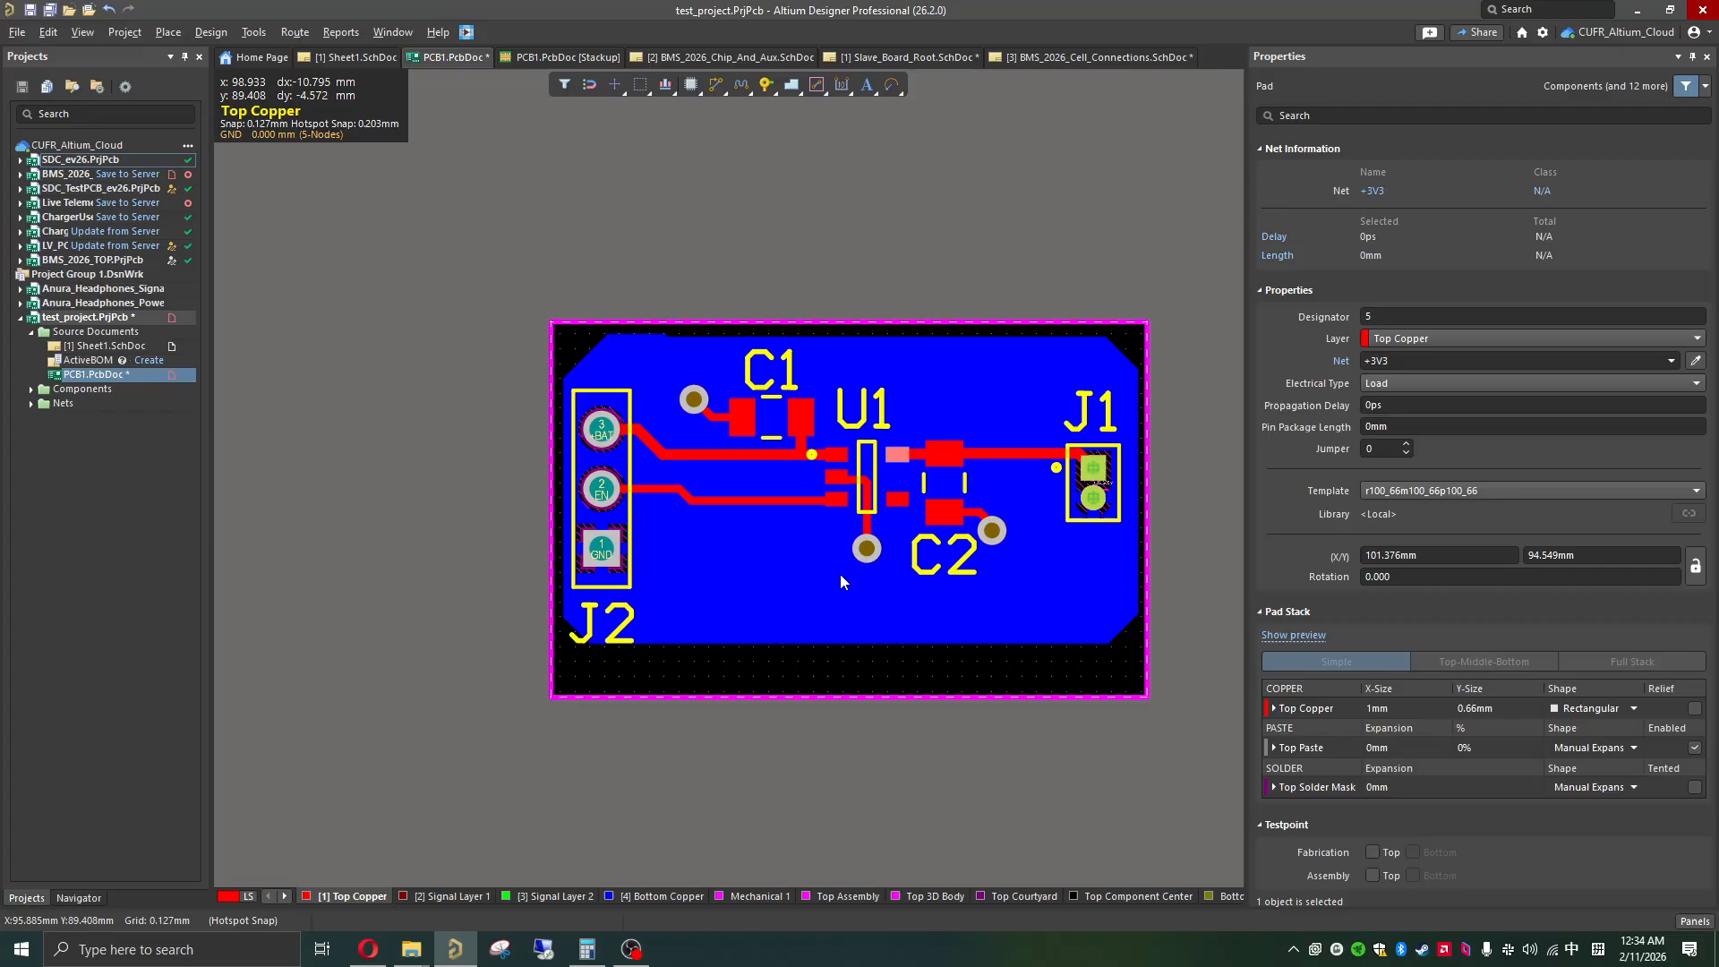
left_click(810, 707)
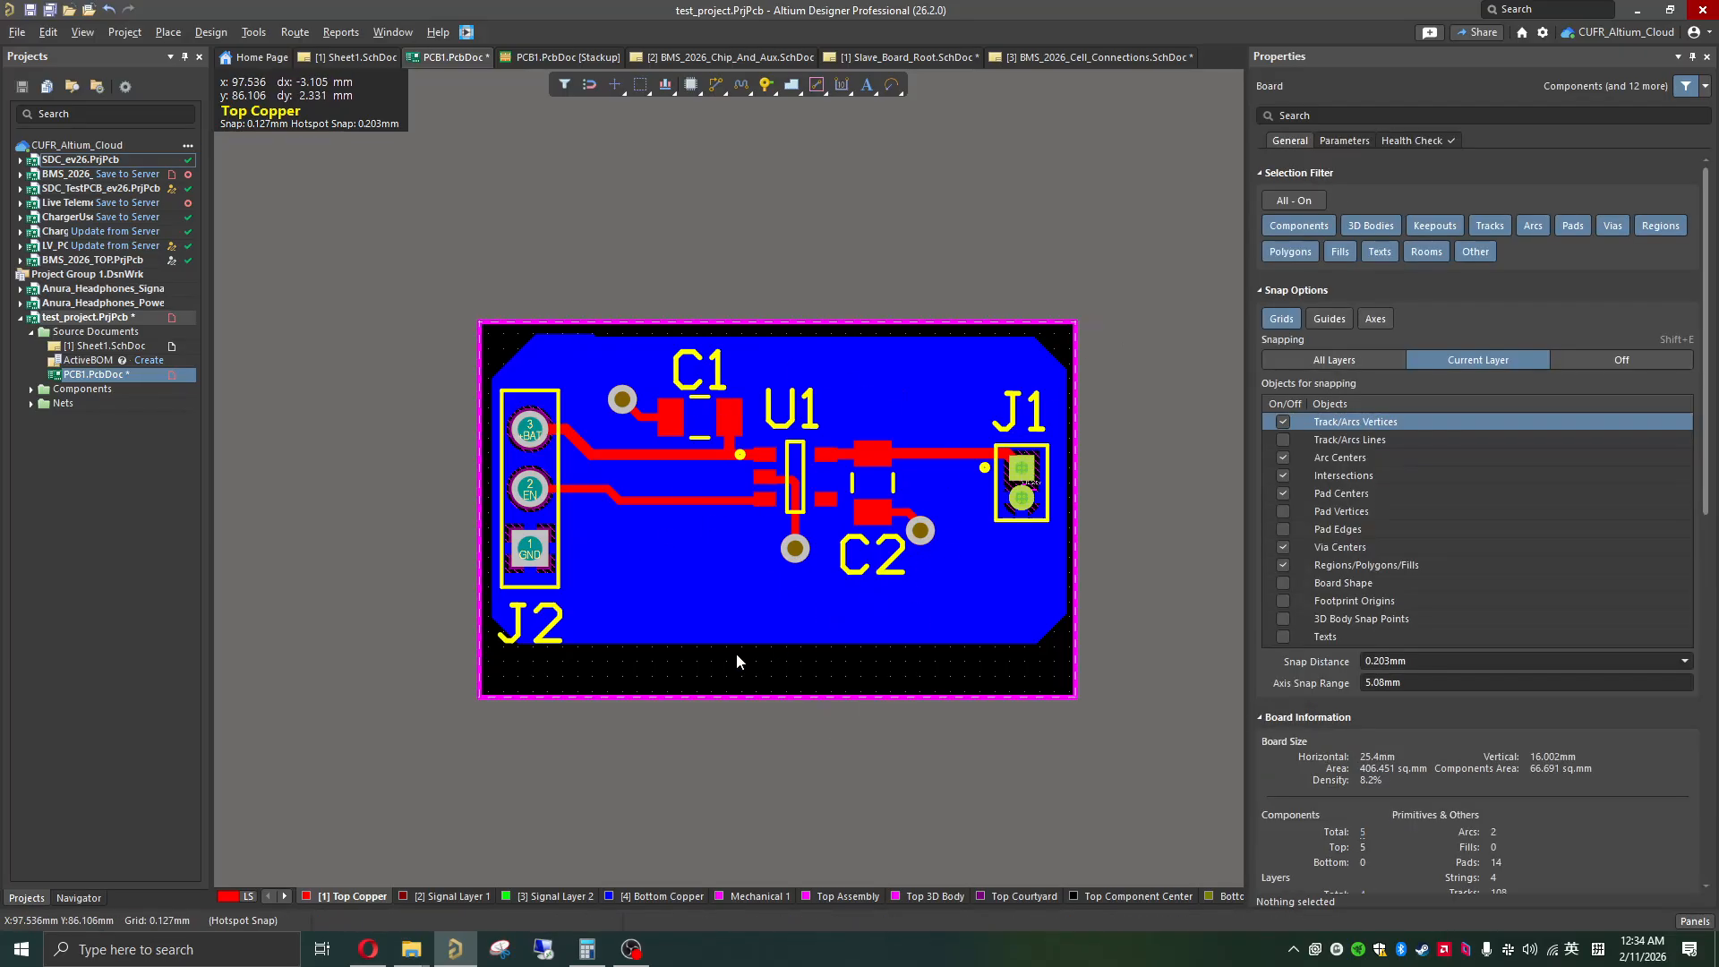
left_click(285, 896)
left_click(285, 896)
left_click(286, 896)
left_click(286, 896)
left_click(286, 896)
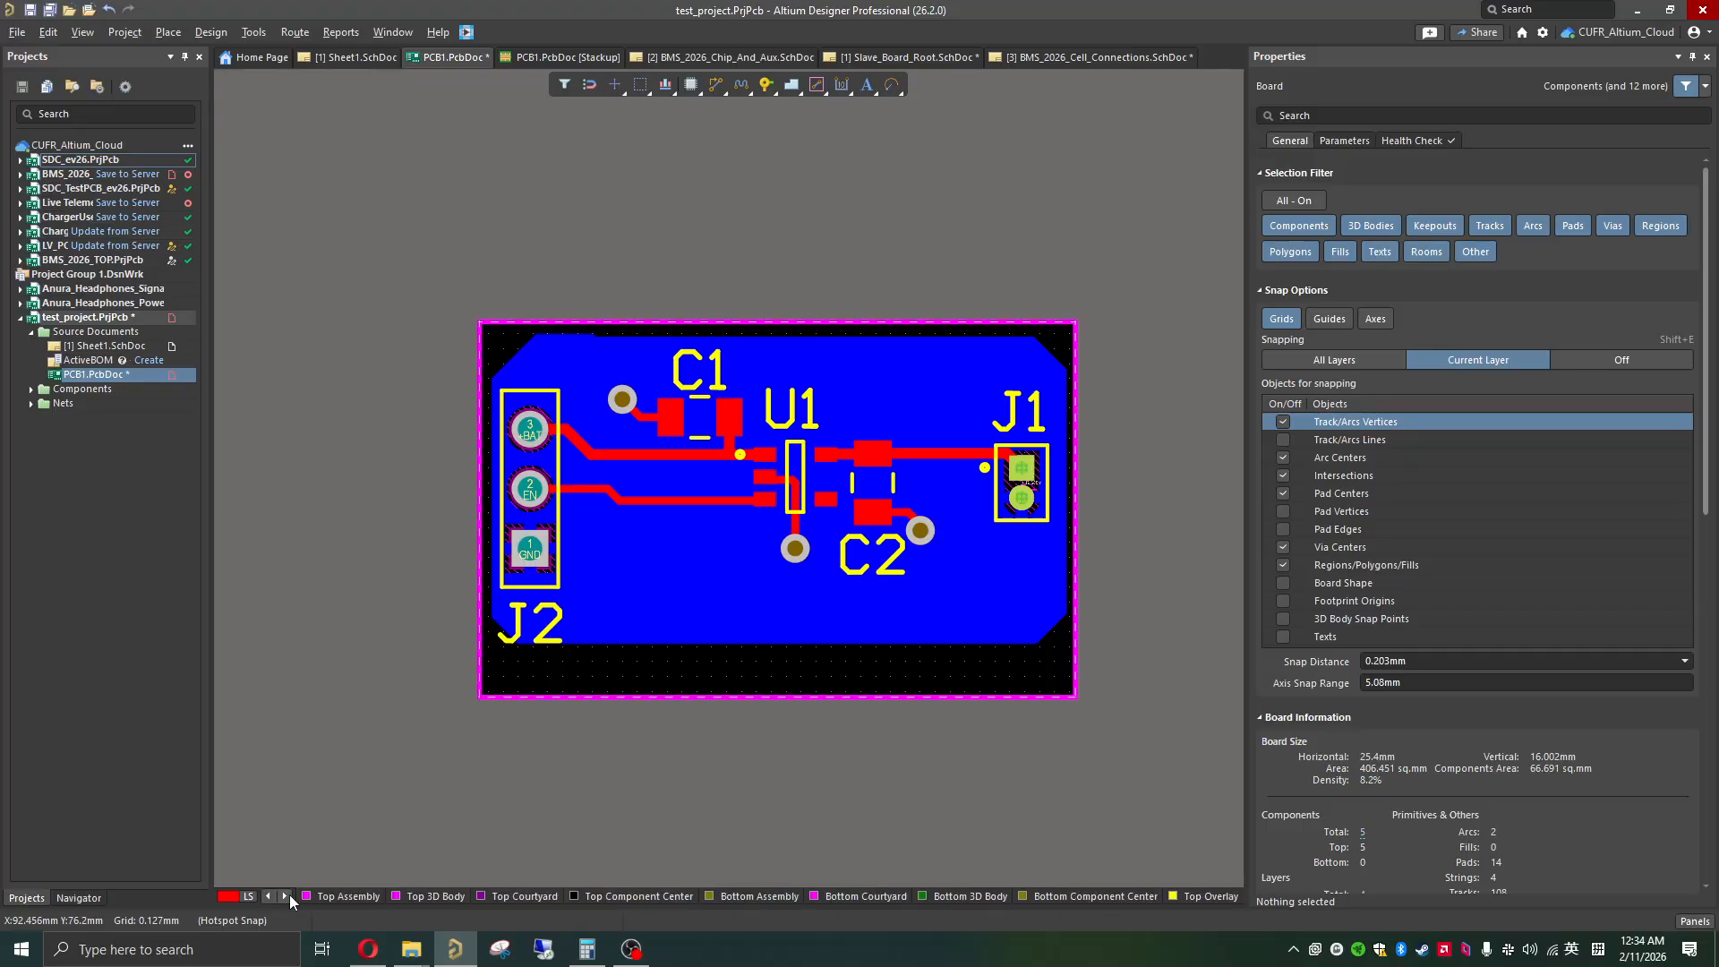
left_click(1203, 896)
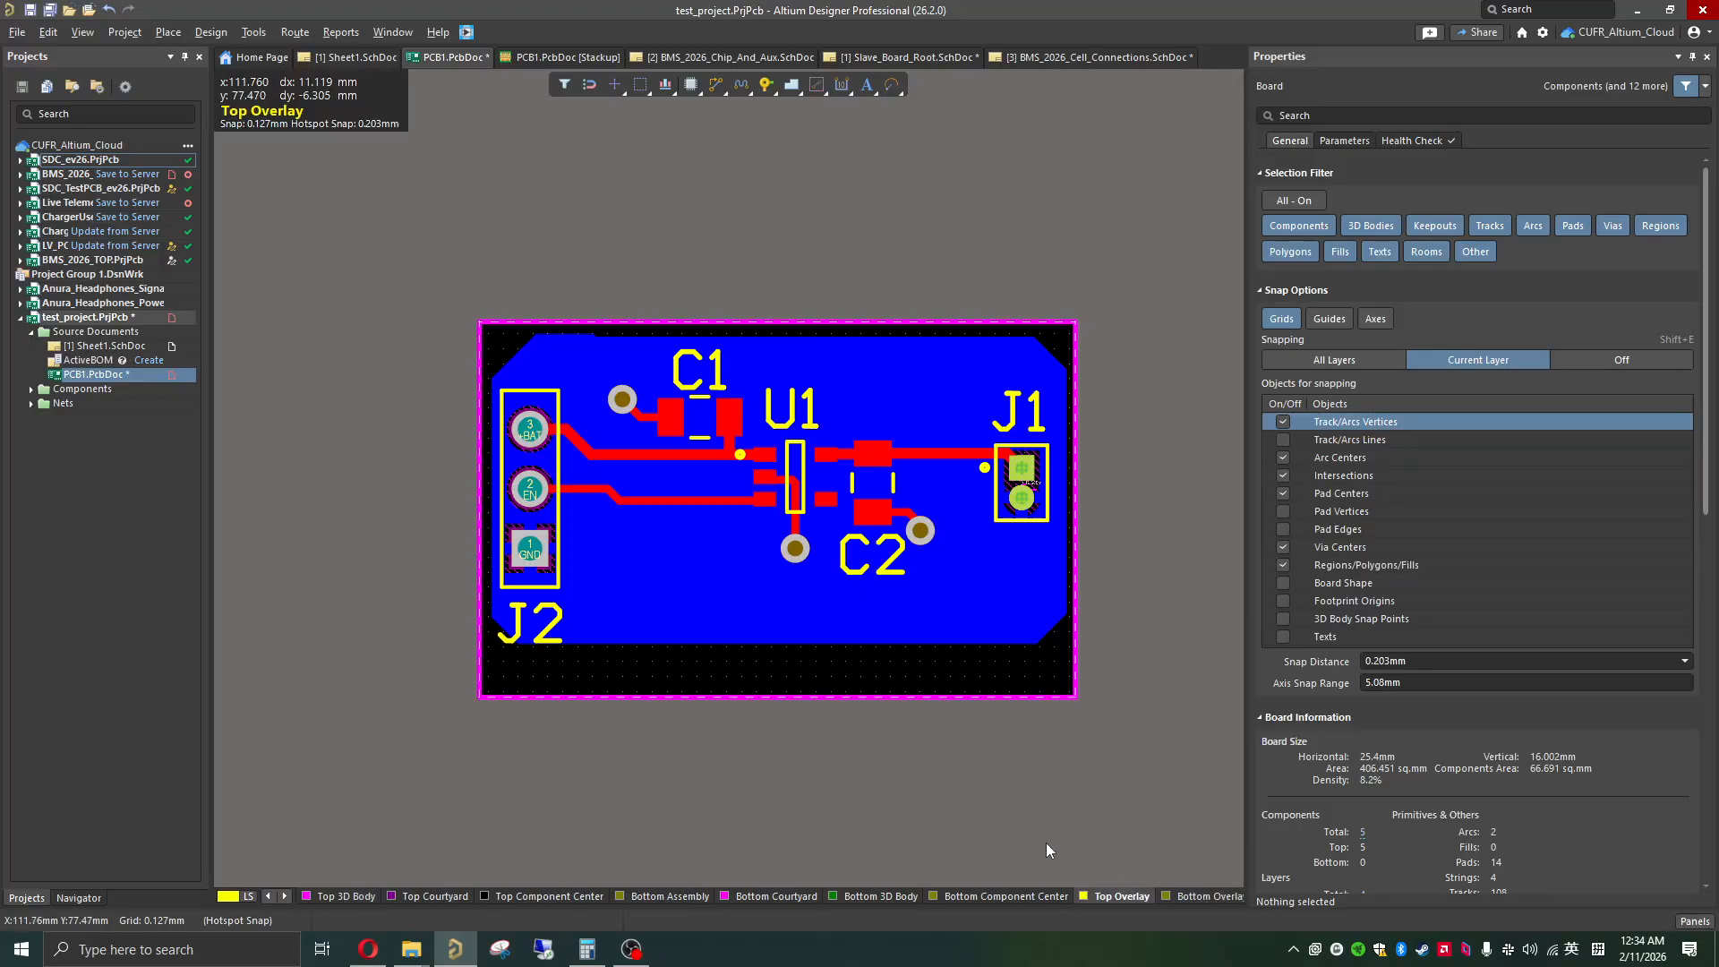
Step: Place a text string near the board's lower edge on Top Overlay and set its text to "Senior Design Test"
left_click(865, 88)
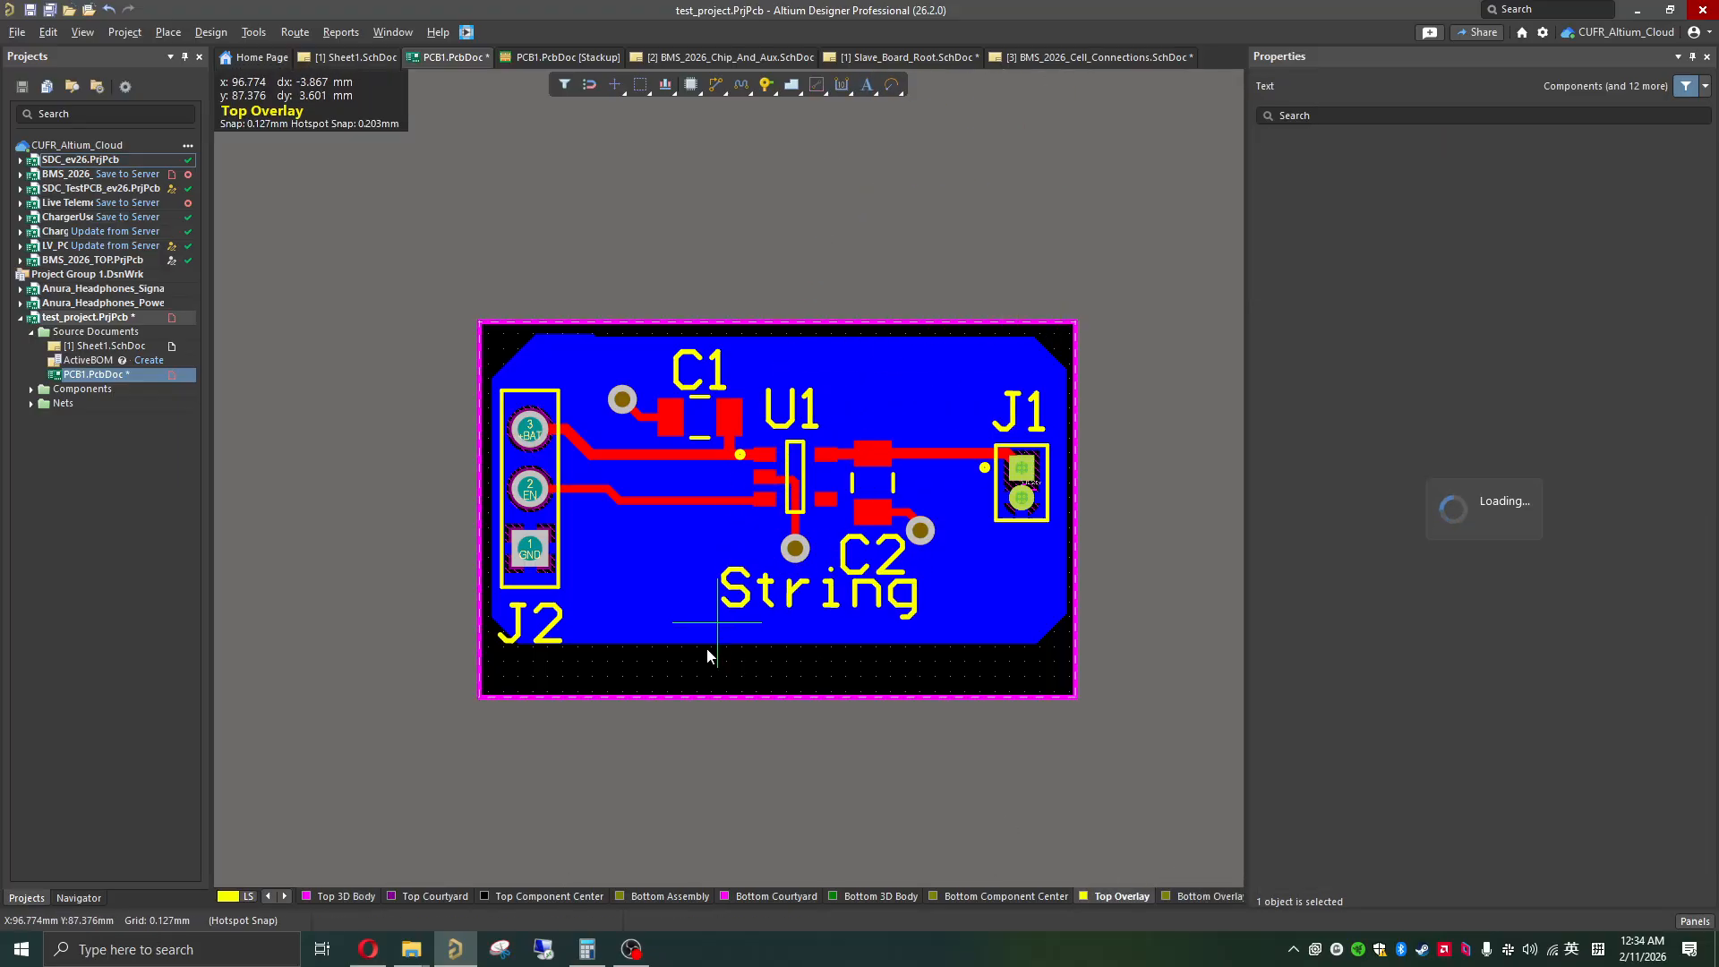
left_click(668, 679)
right_click(777, 658)
double_click(761, 645)
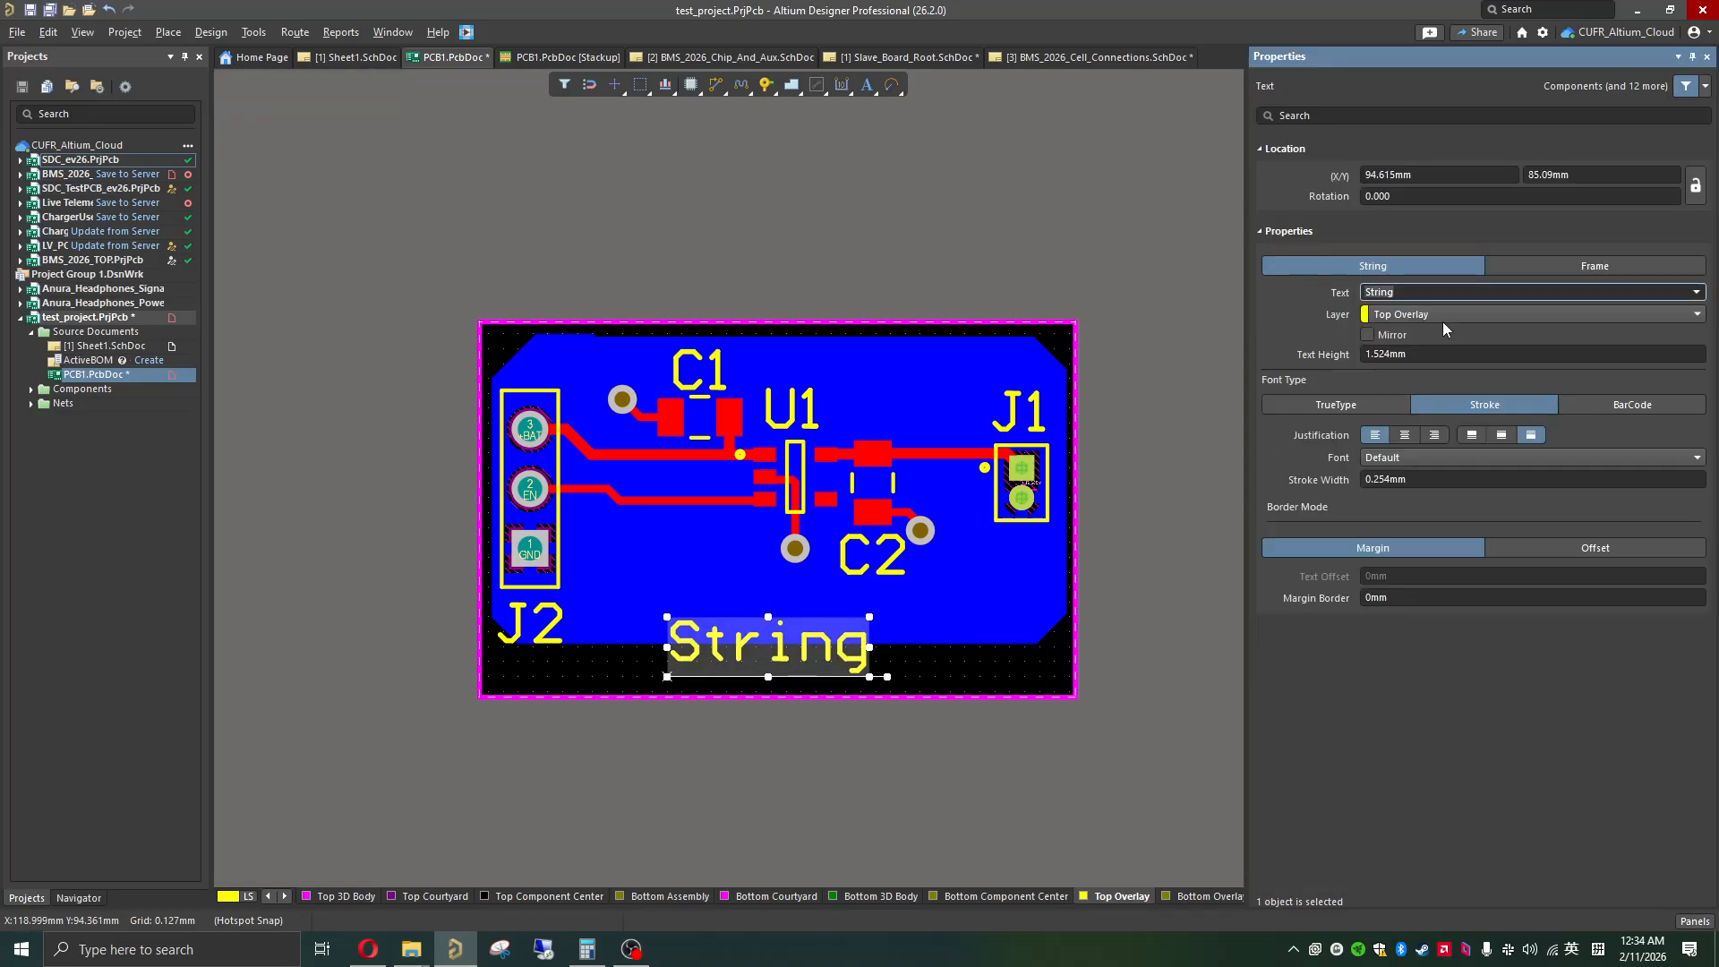
type("sE")
key("BackSpace")
type("S")
type("enu")
type("st")
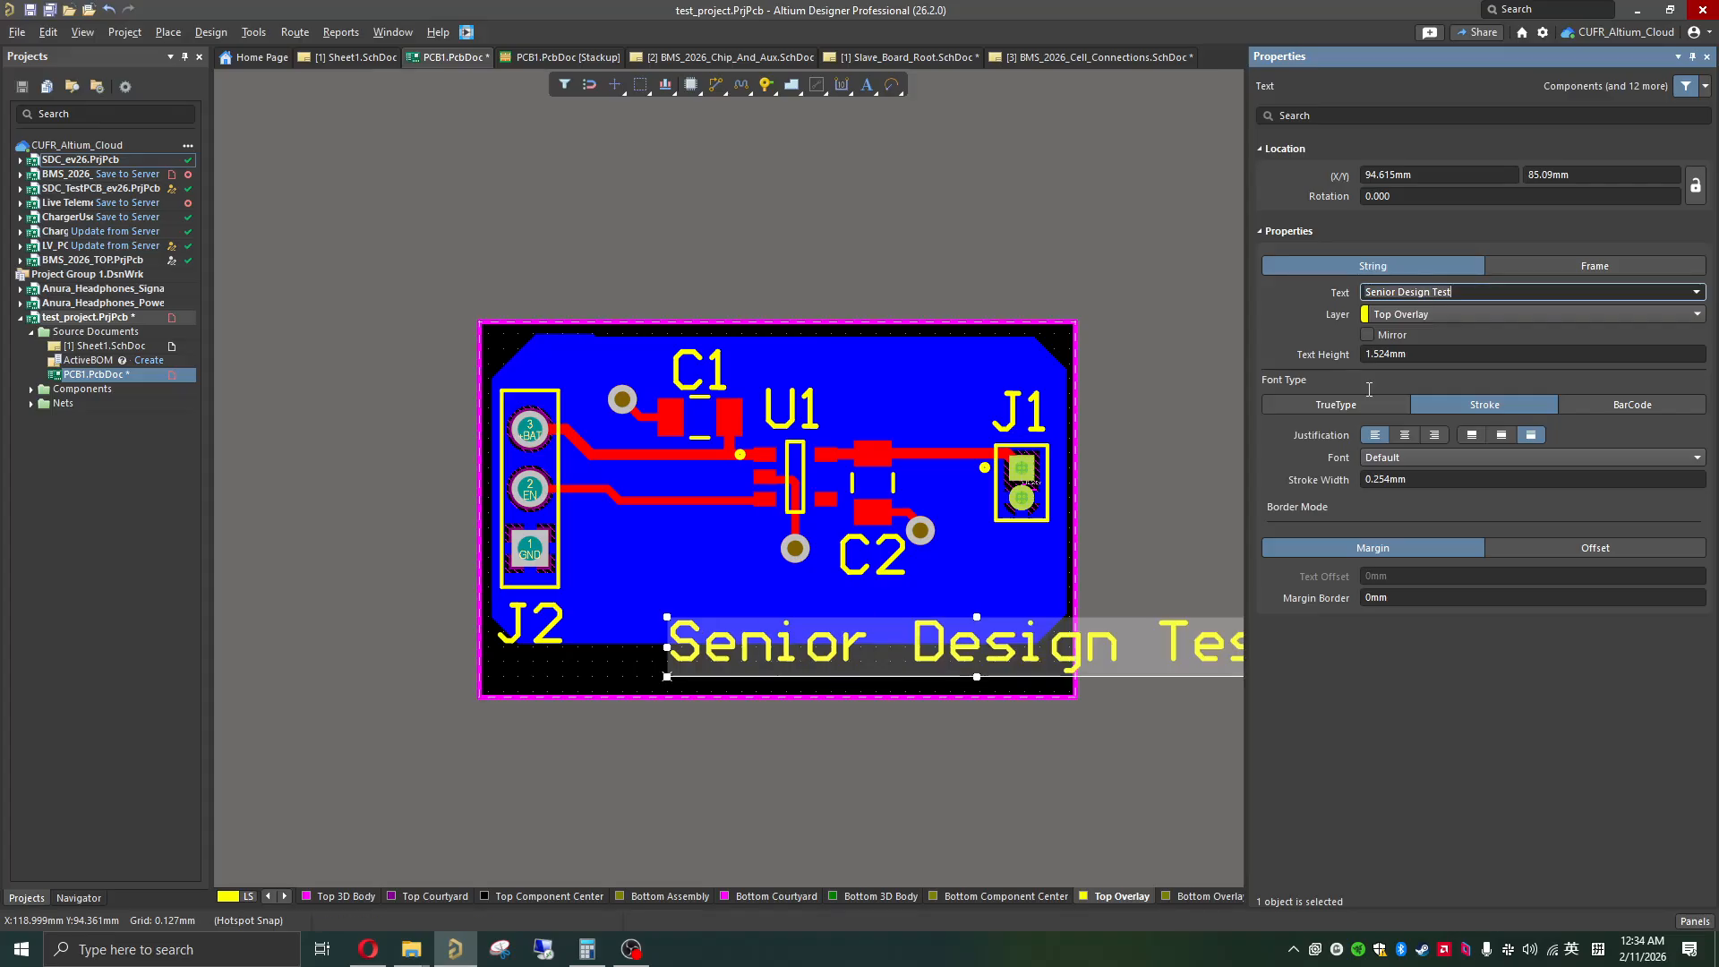
Step: Set the "Senior Design Test" text height to 1 mm and move the text inside the board, along its lower edge
left_click(1392, 355)
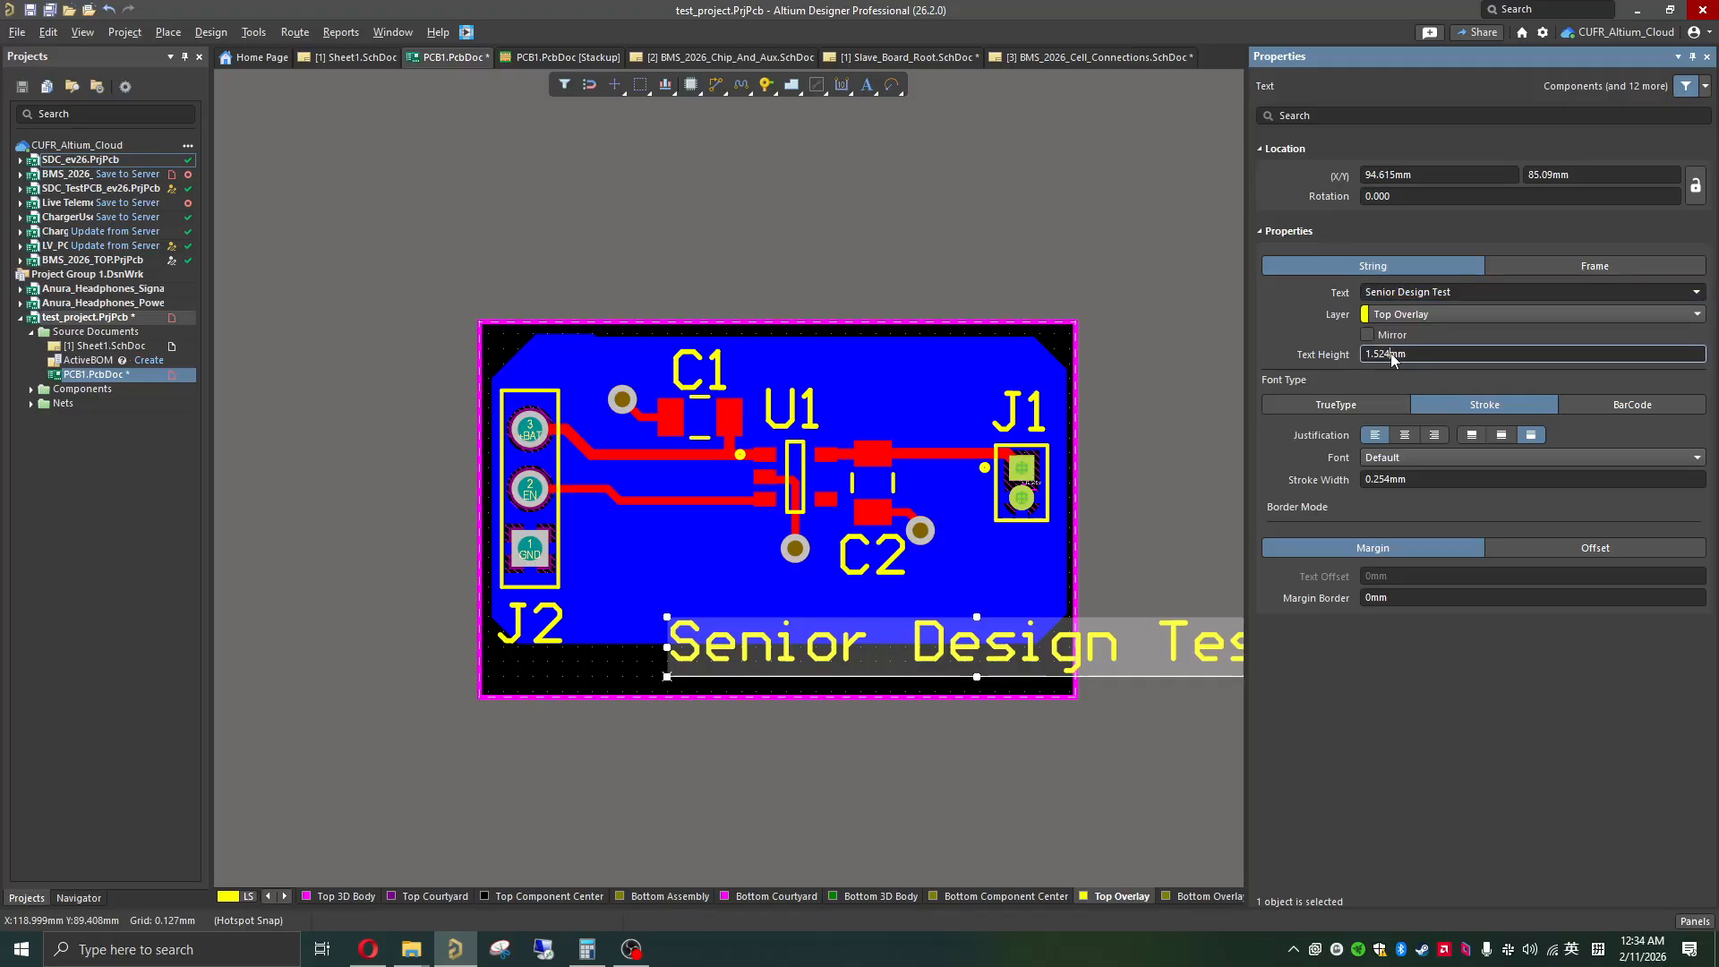
type("1")
key("Return")
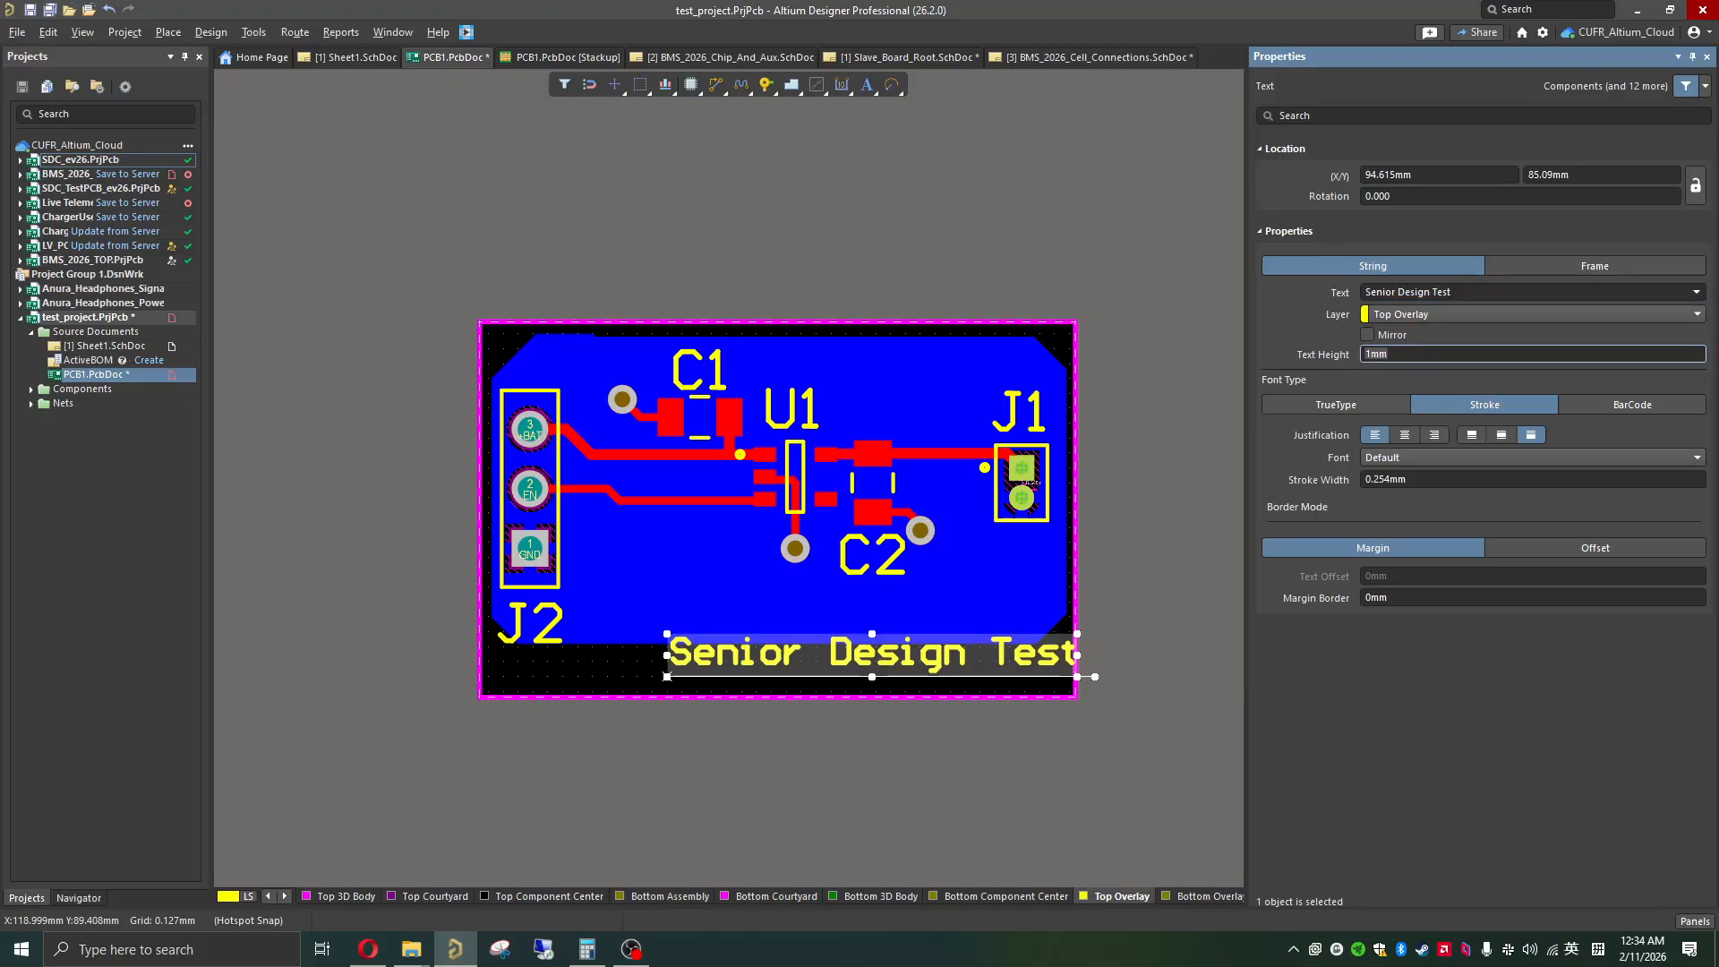
left_click_drag(902, 661, 566, 695)
Step: Show the board in 3D and examine its component side, edge and underside
key("3")
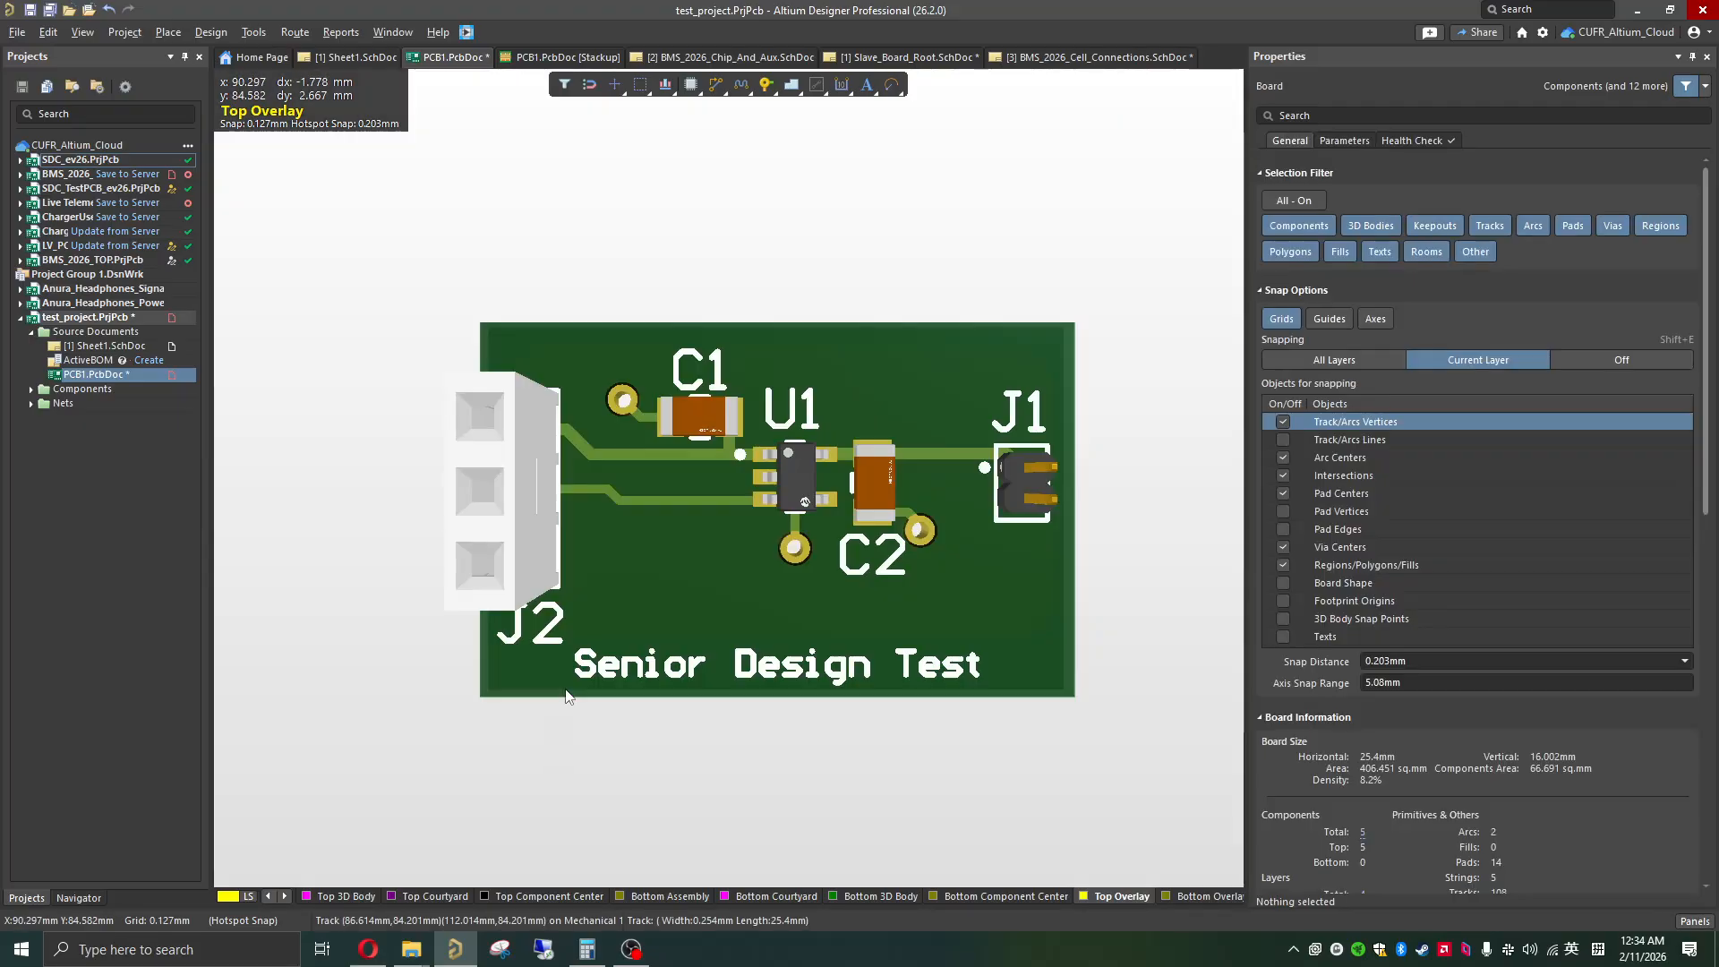
scroll(754, 512, "up", 4, "ctrl")
scroll(869, 644, "down", 4, "ctrl")
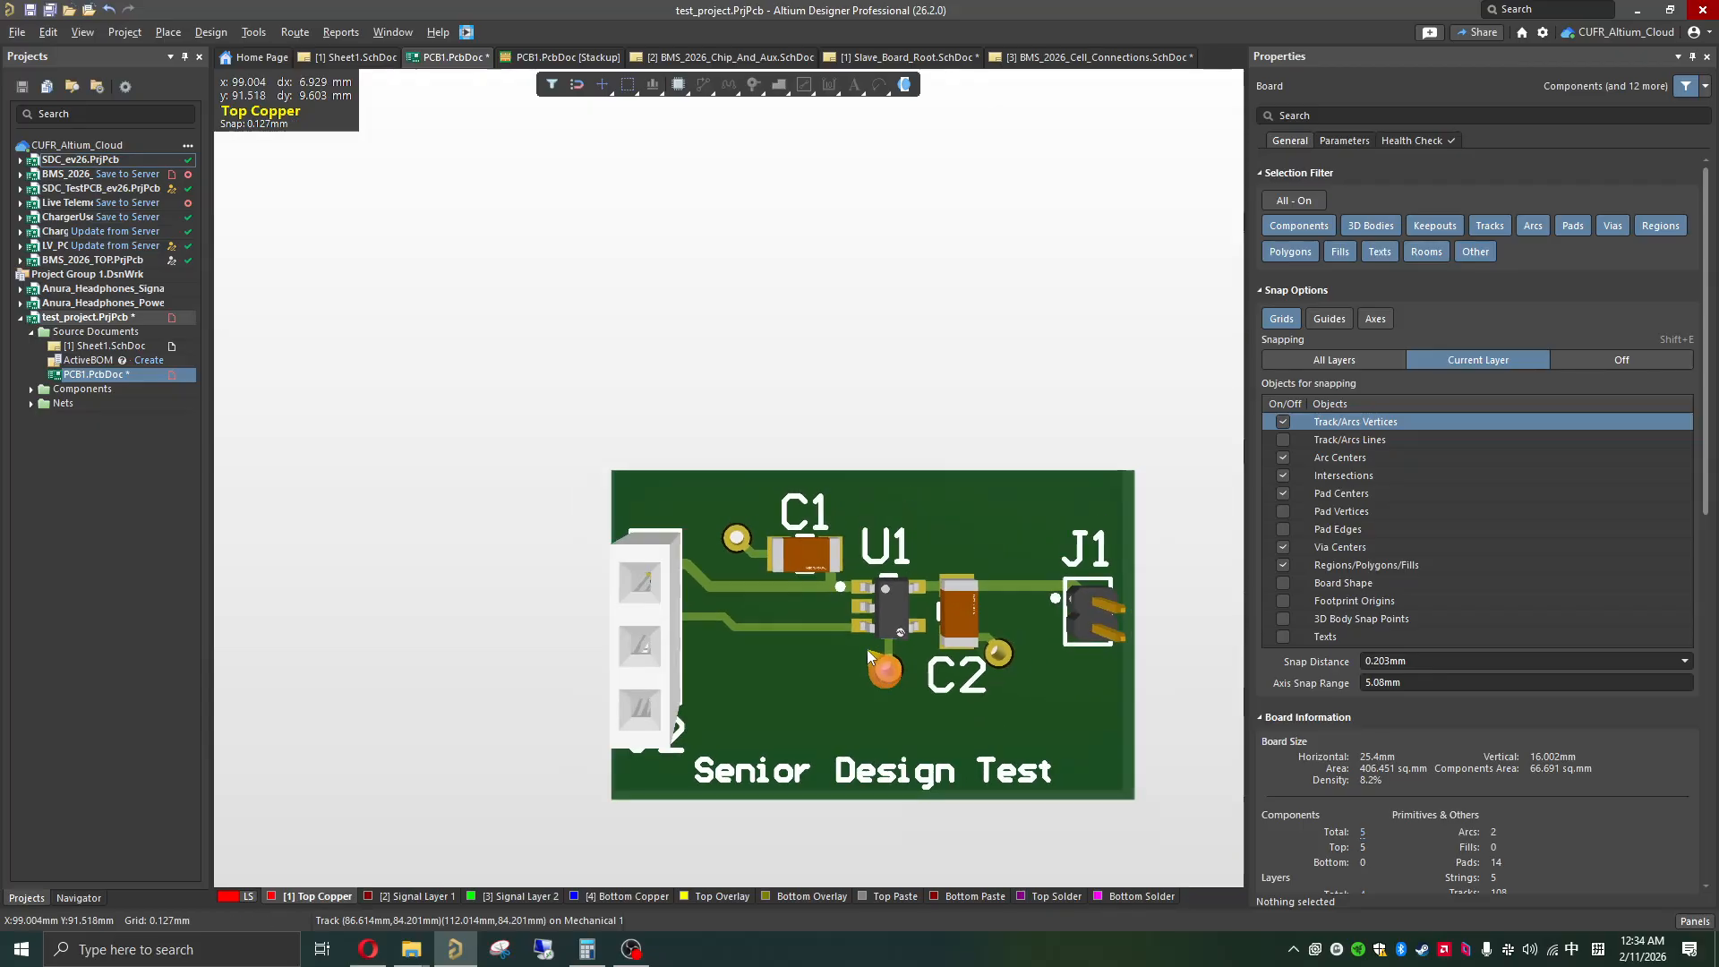
scroll(902, 622, "down", 3)
scroll(760, 565, "down", 2, "shift")
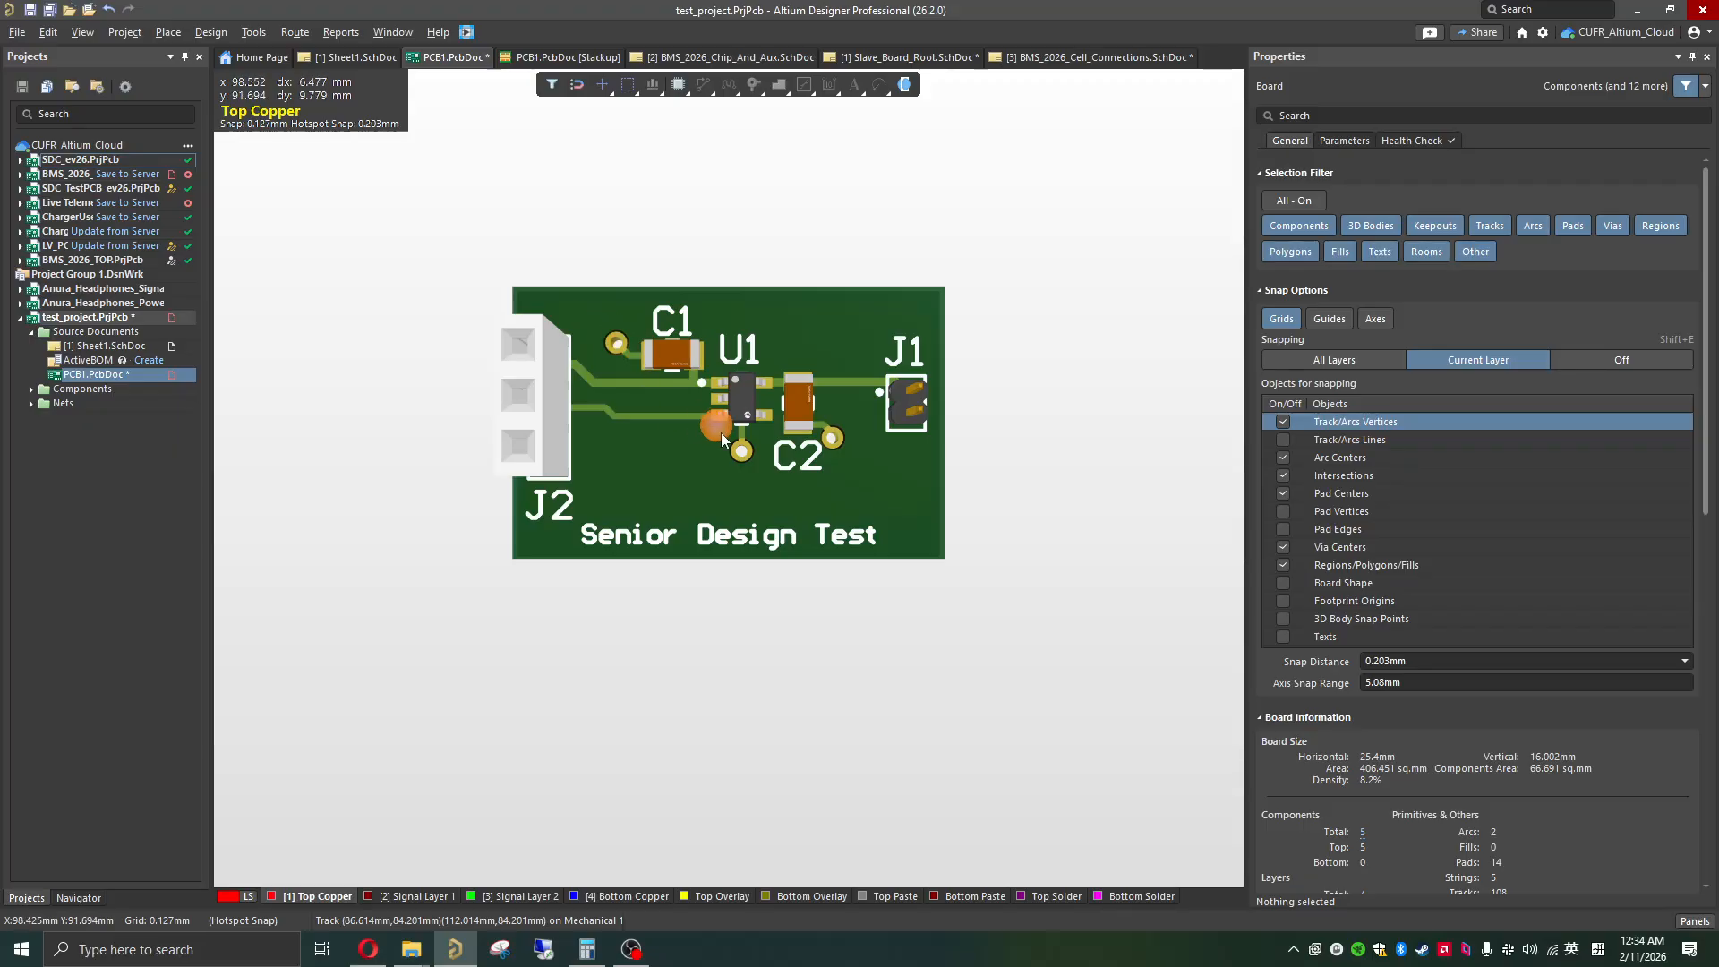
right_click_drag(940, 514, 339, 577, "shift")
left_click(893, 698)
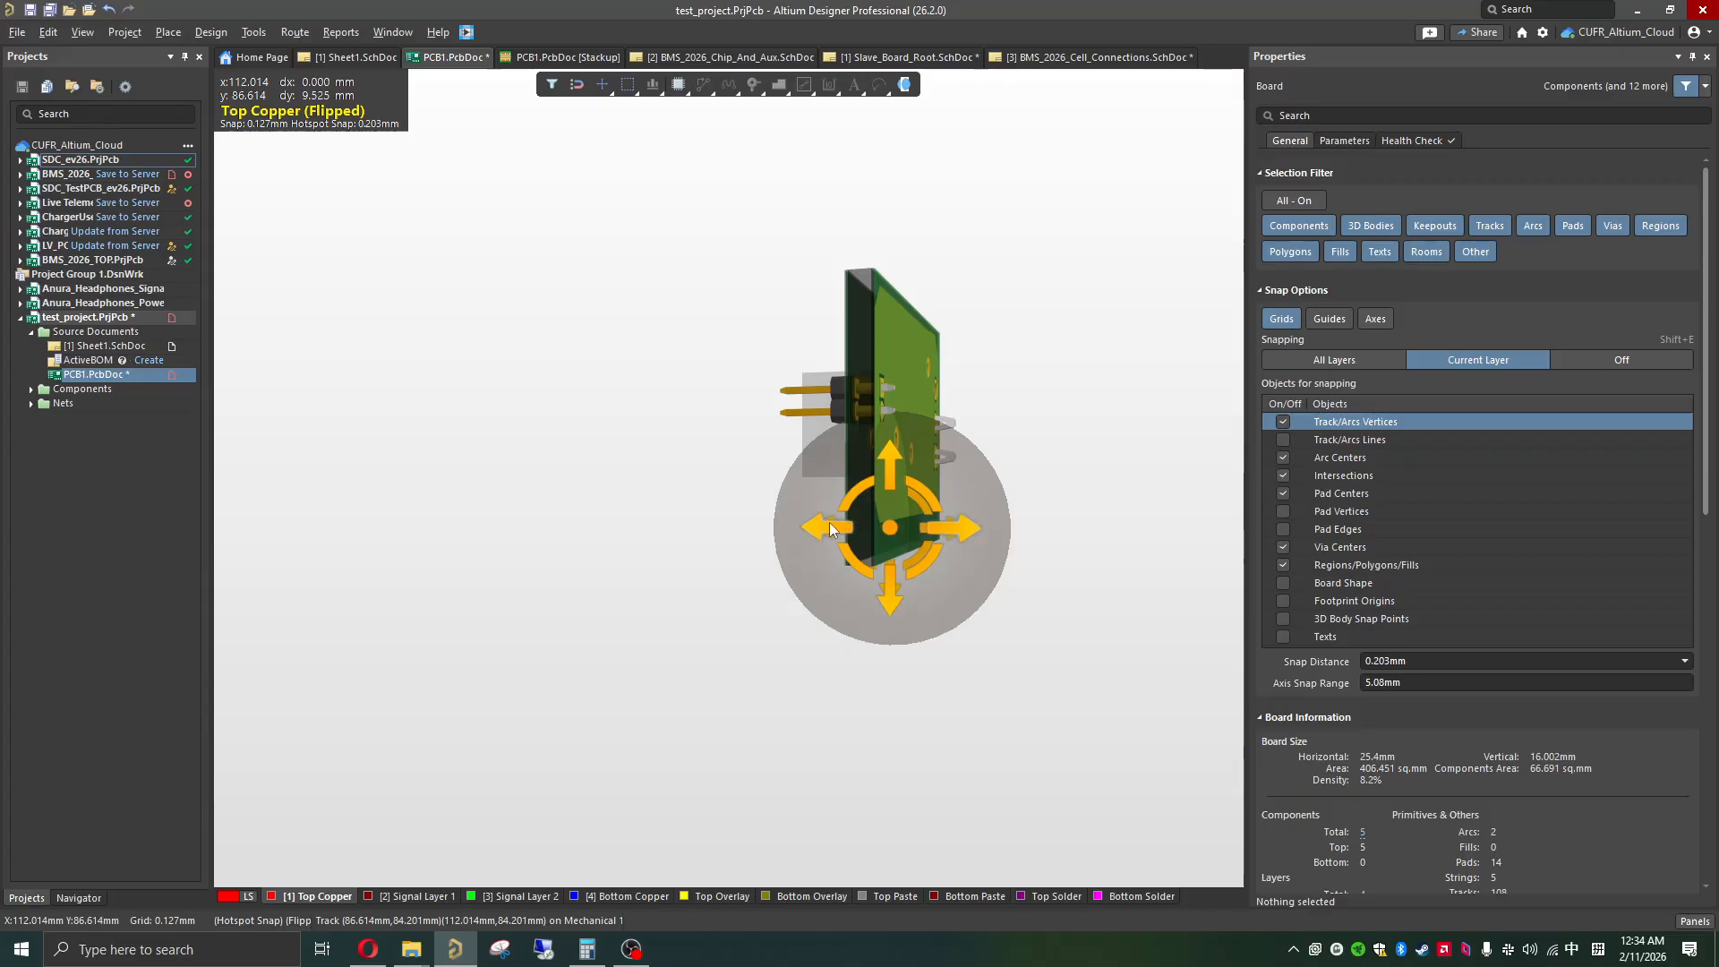
right_click_drag(911, 534, 874, 362, "shift")
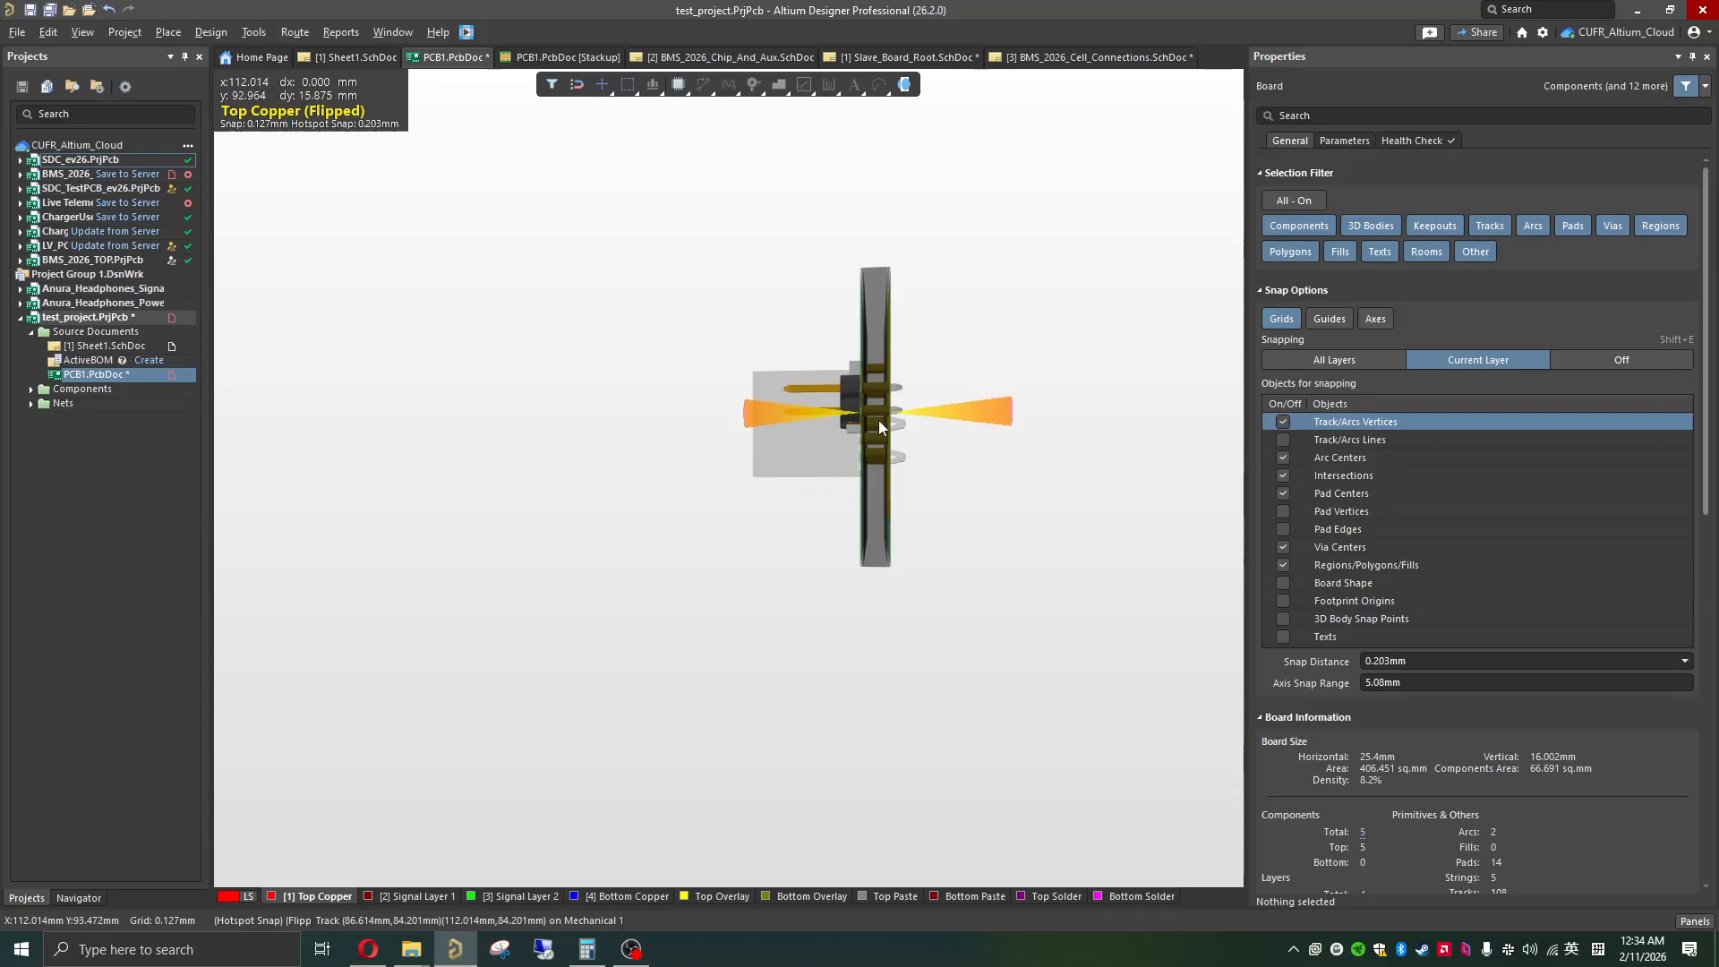
right_click_drag(878, 421, 560, 497, "shift")
right_click(951, 445, "shift")
right_click(788, 488, "shift")
left_click(717, 541, "shift")
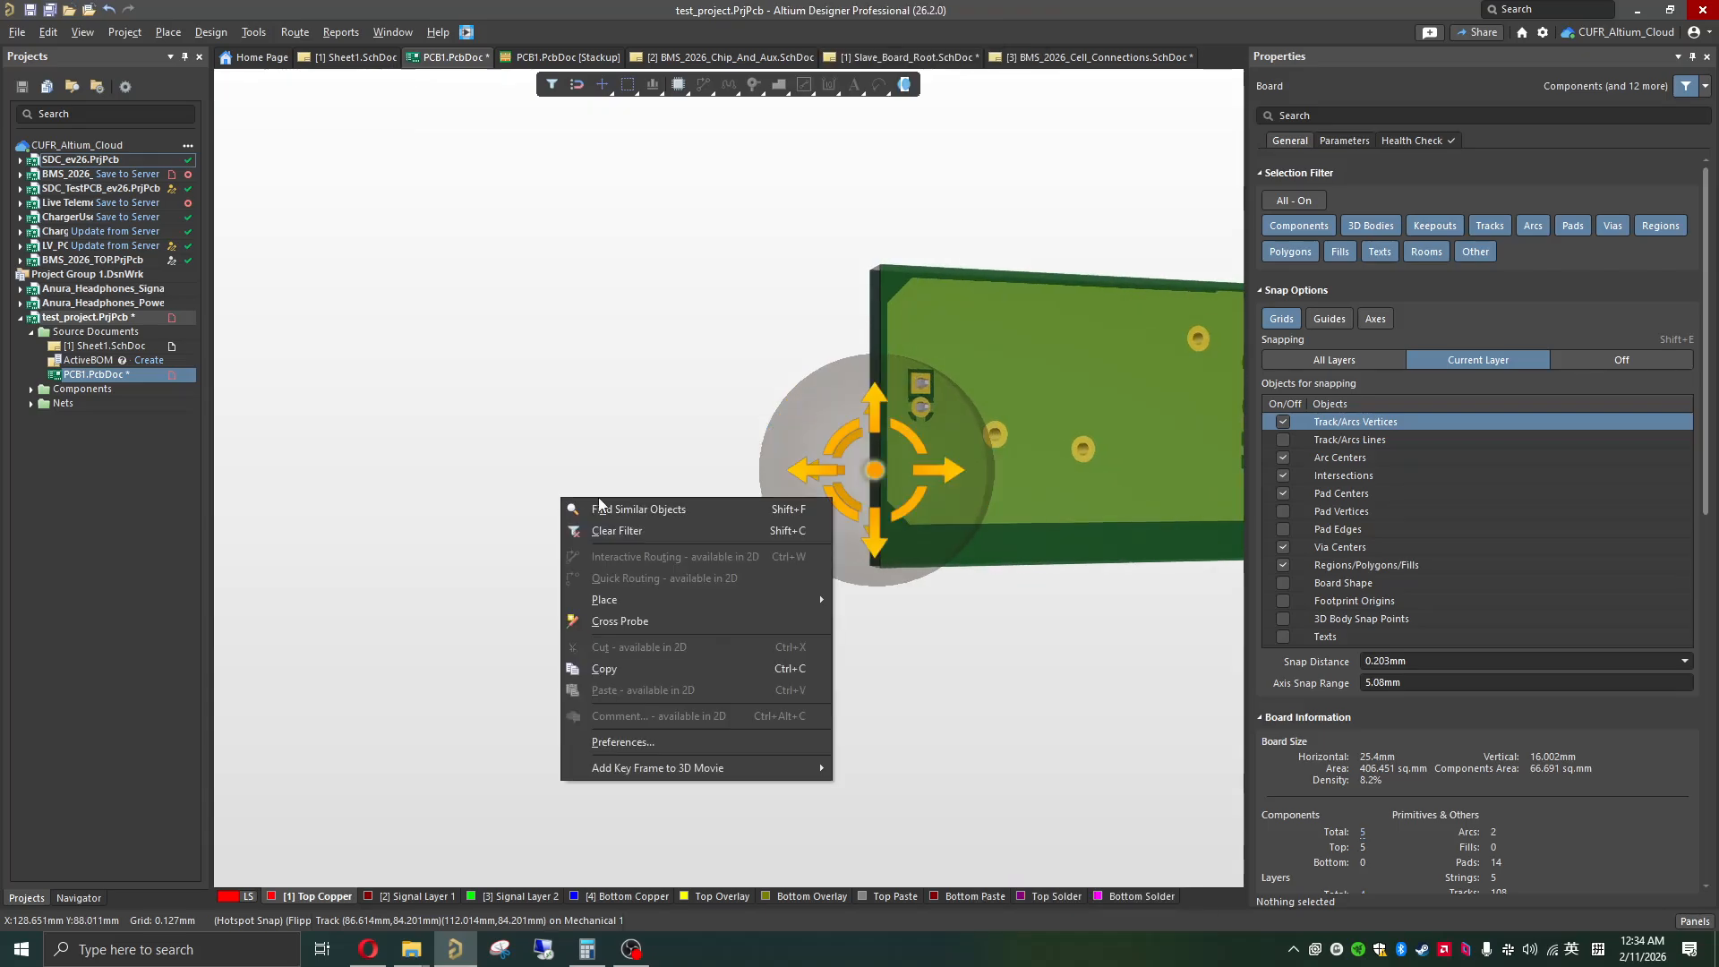
Step: Examine the copper pour, vias and connector pads on the board's underside in 3D
left_click(954, 544)
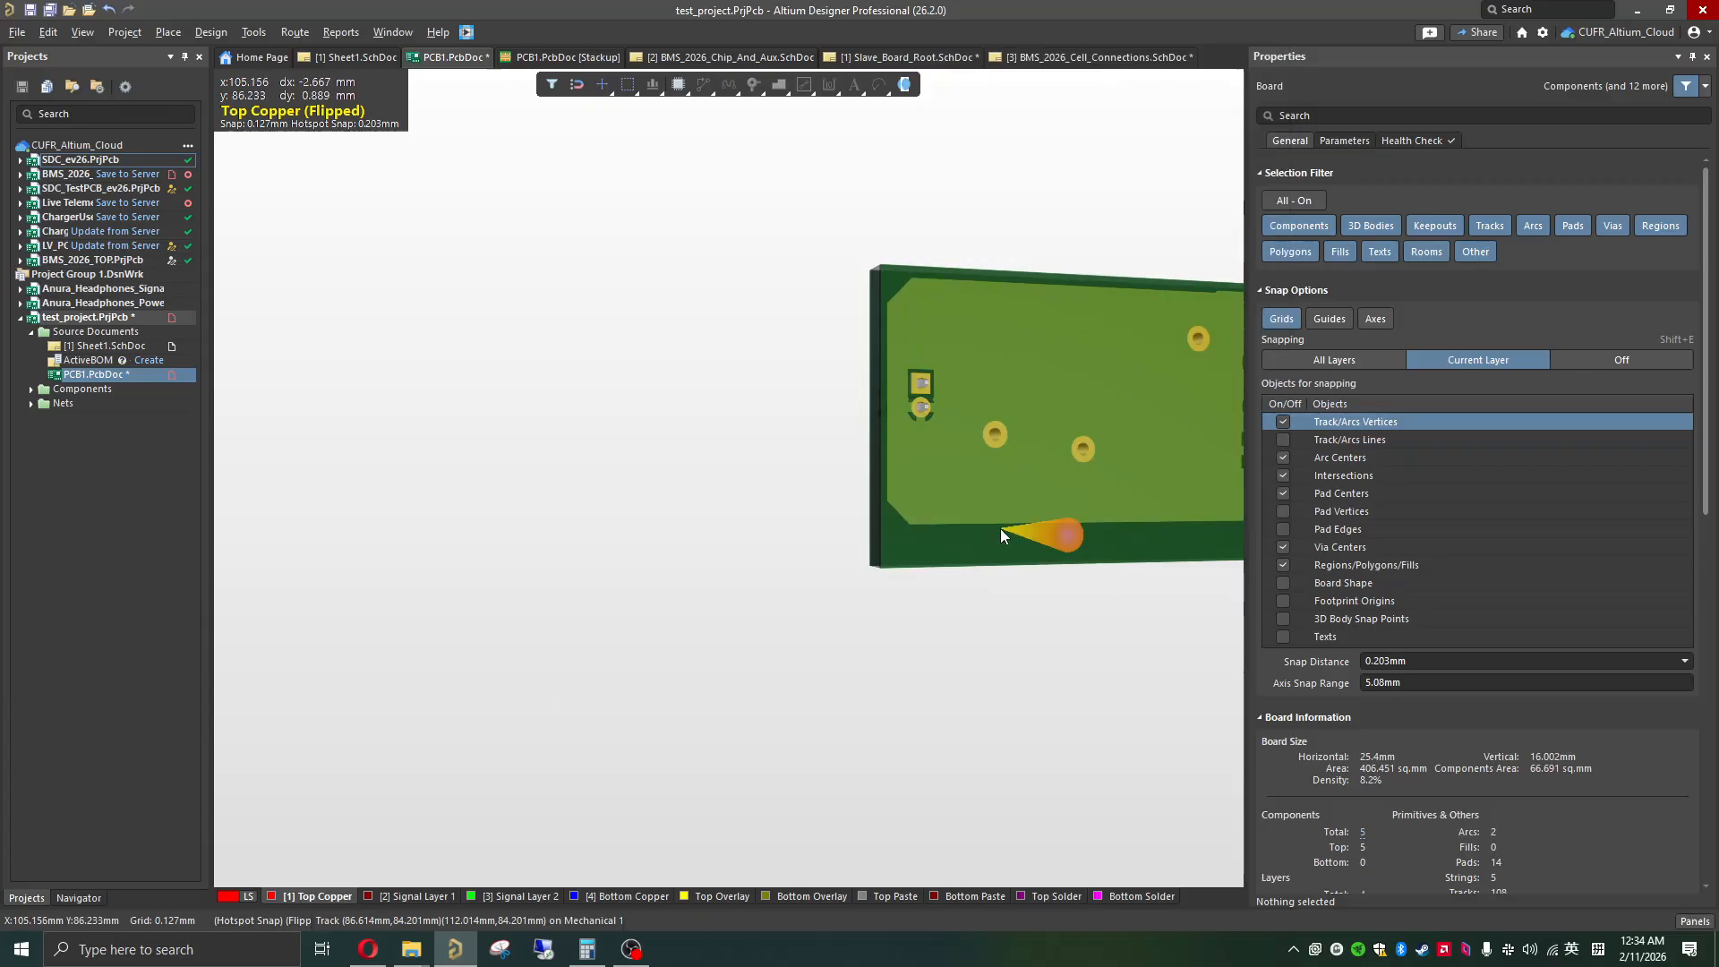
right_click(1082, 522, "shift")
right_click(1023, 525, "shift")
scroll(1027, 622, "up", 1)
left_click(1023, 624)
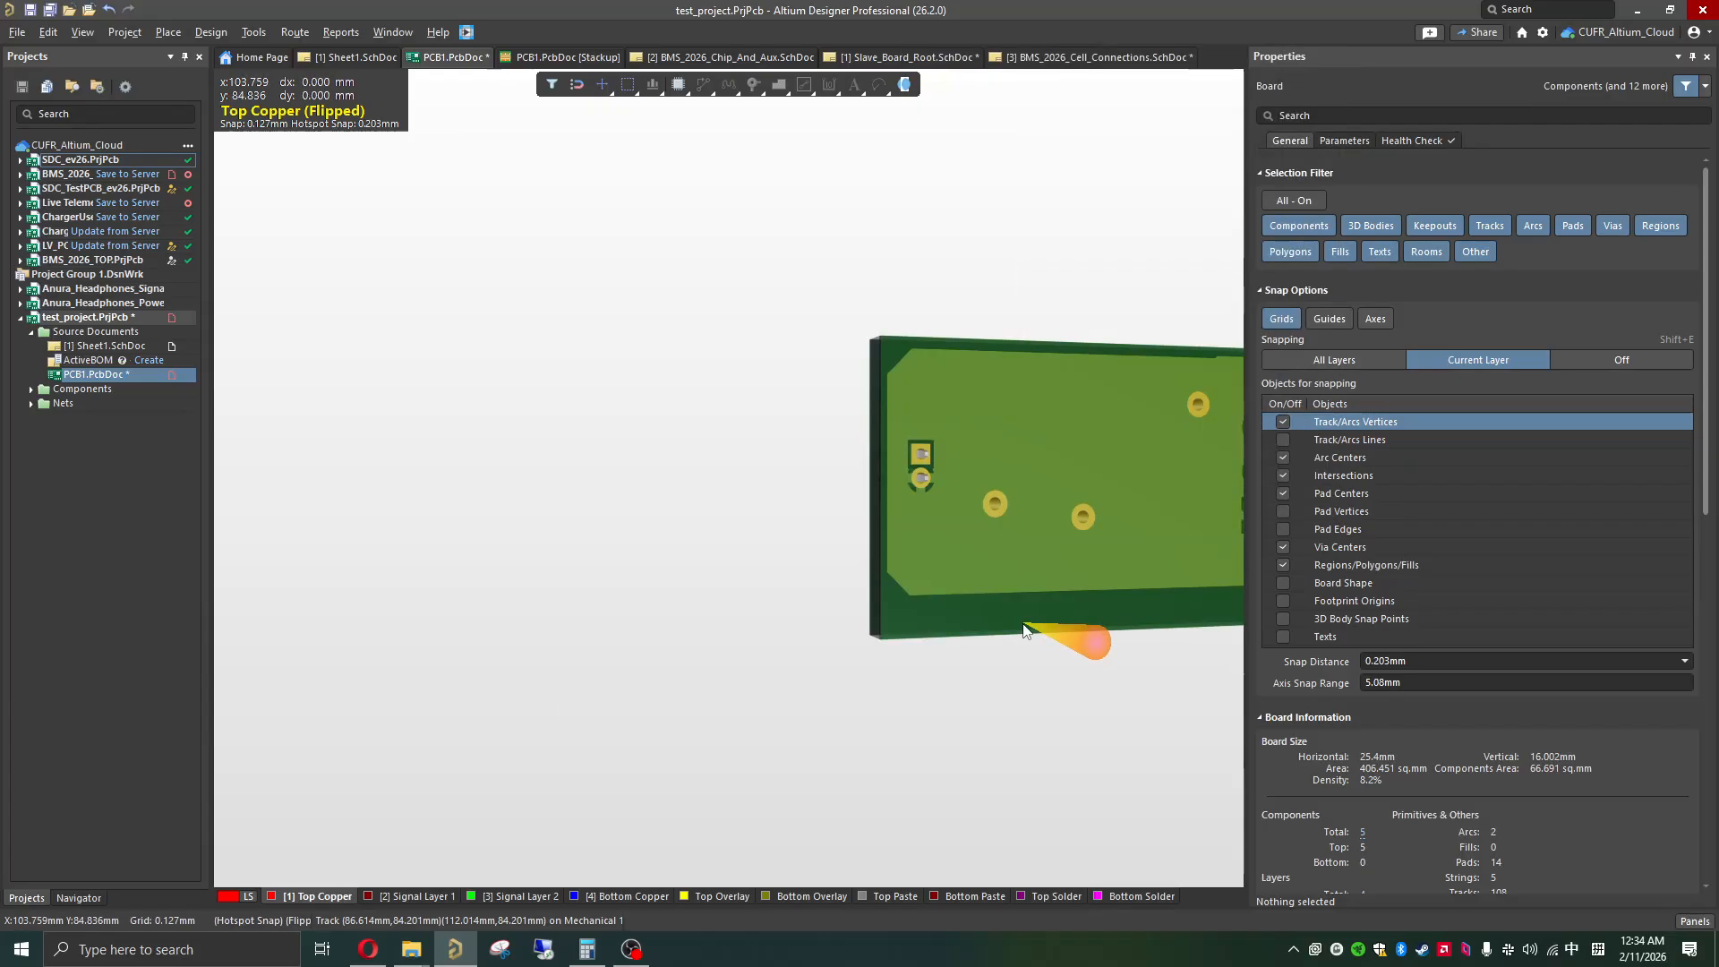
scroll(1013, 614, "down", 1)
scroll(995, 594, "down", 3, "shift")
scroll(988, 578, "down", 1, "shift")
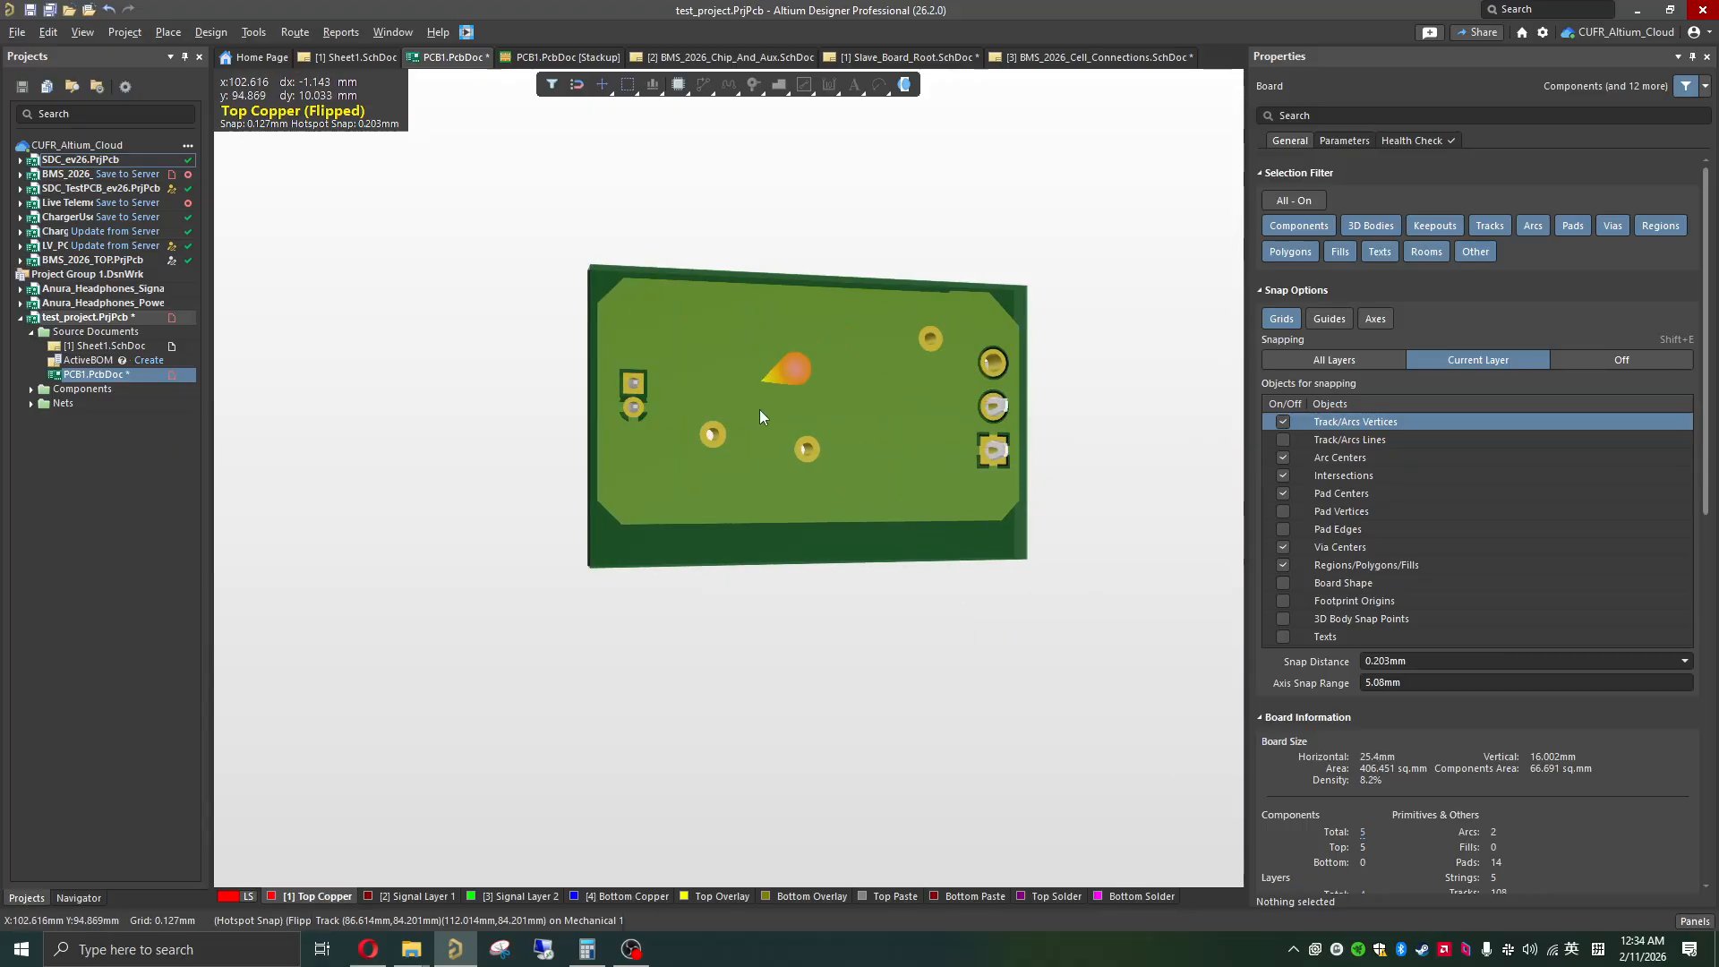
scroll(861, 421, "down", 1, "shift")
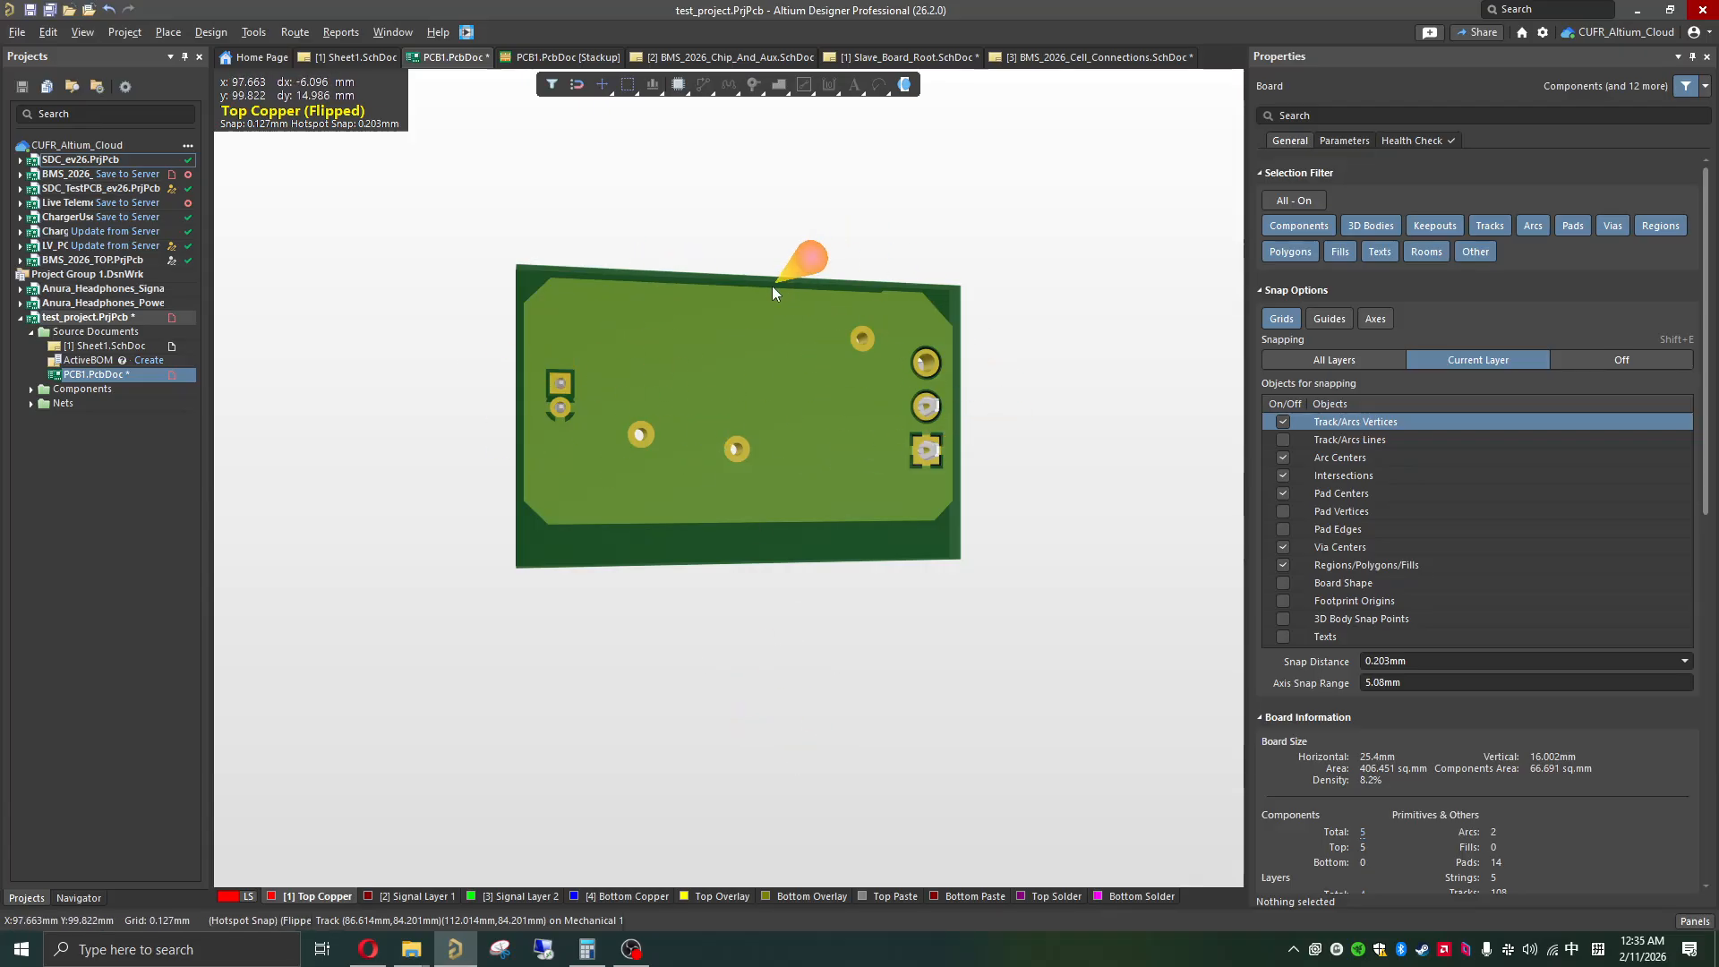
Step: Return the board to the 2D view, fit it on screen and save the PCB document
key("2")
key("ctrl+Page_Down")
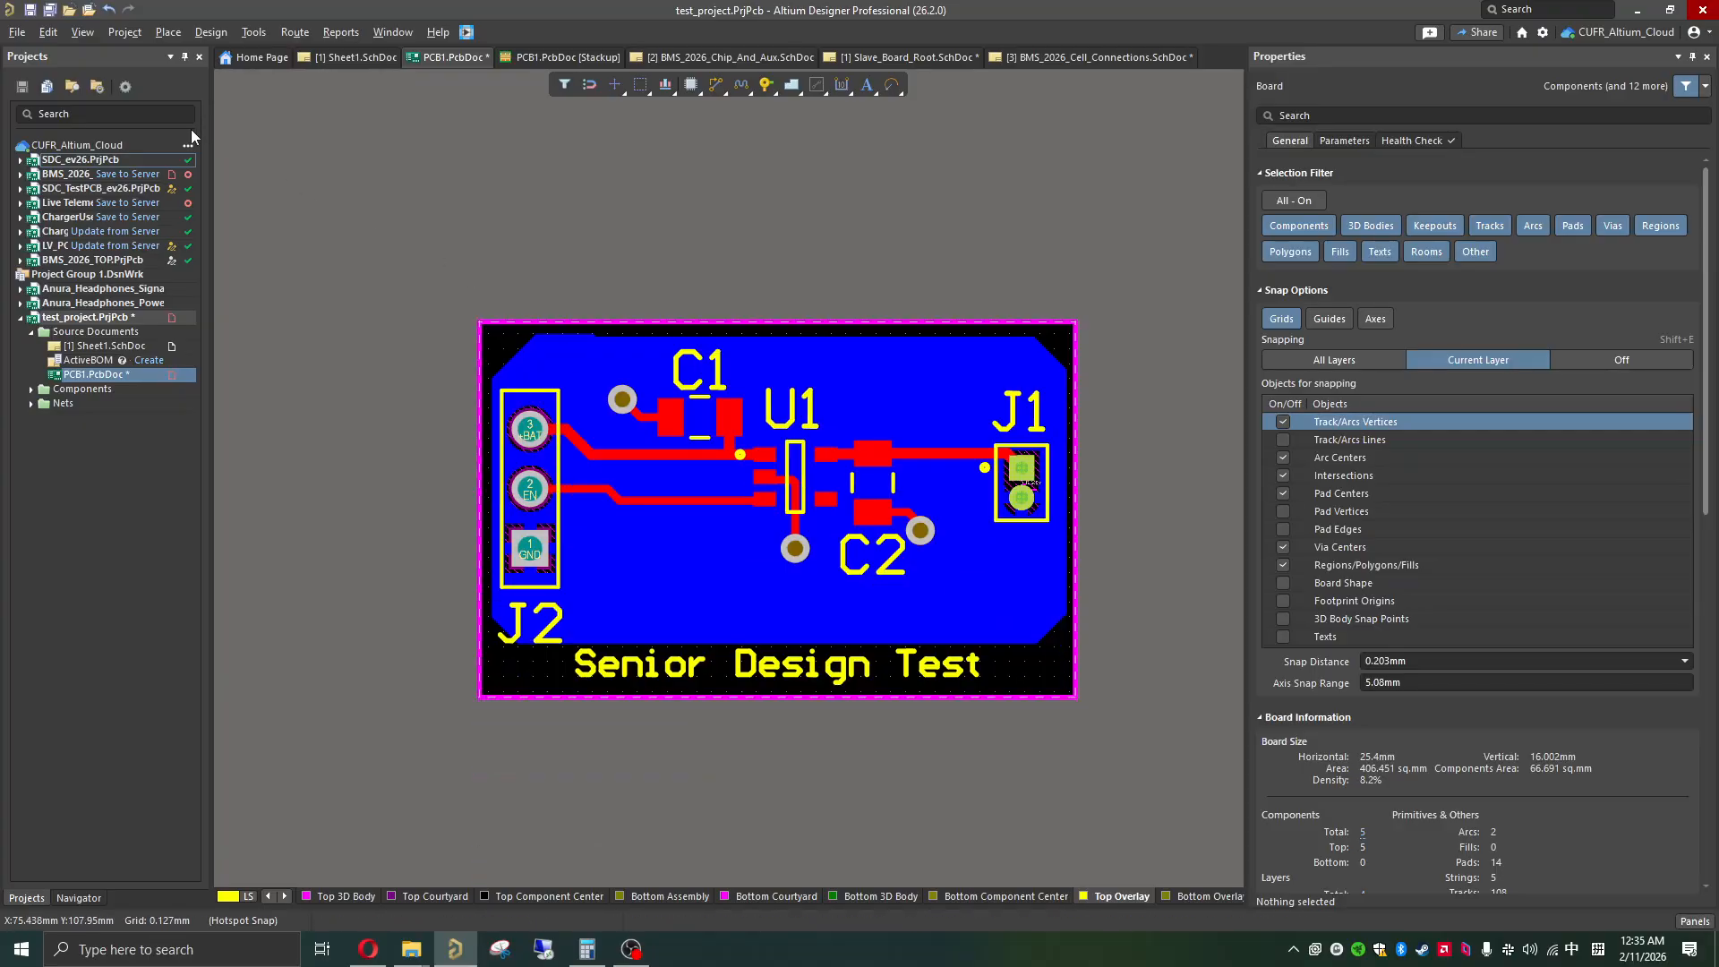
left_click(31, 11)
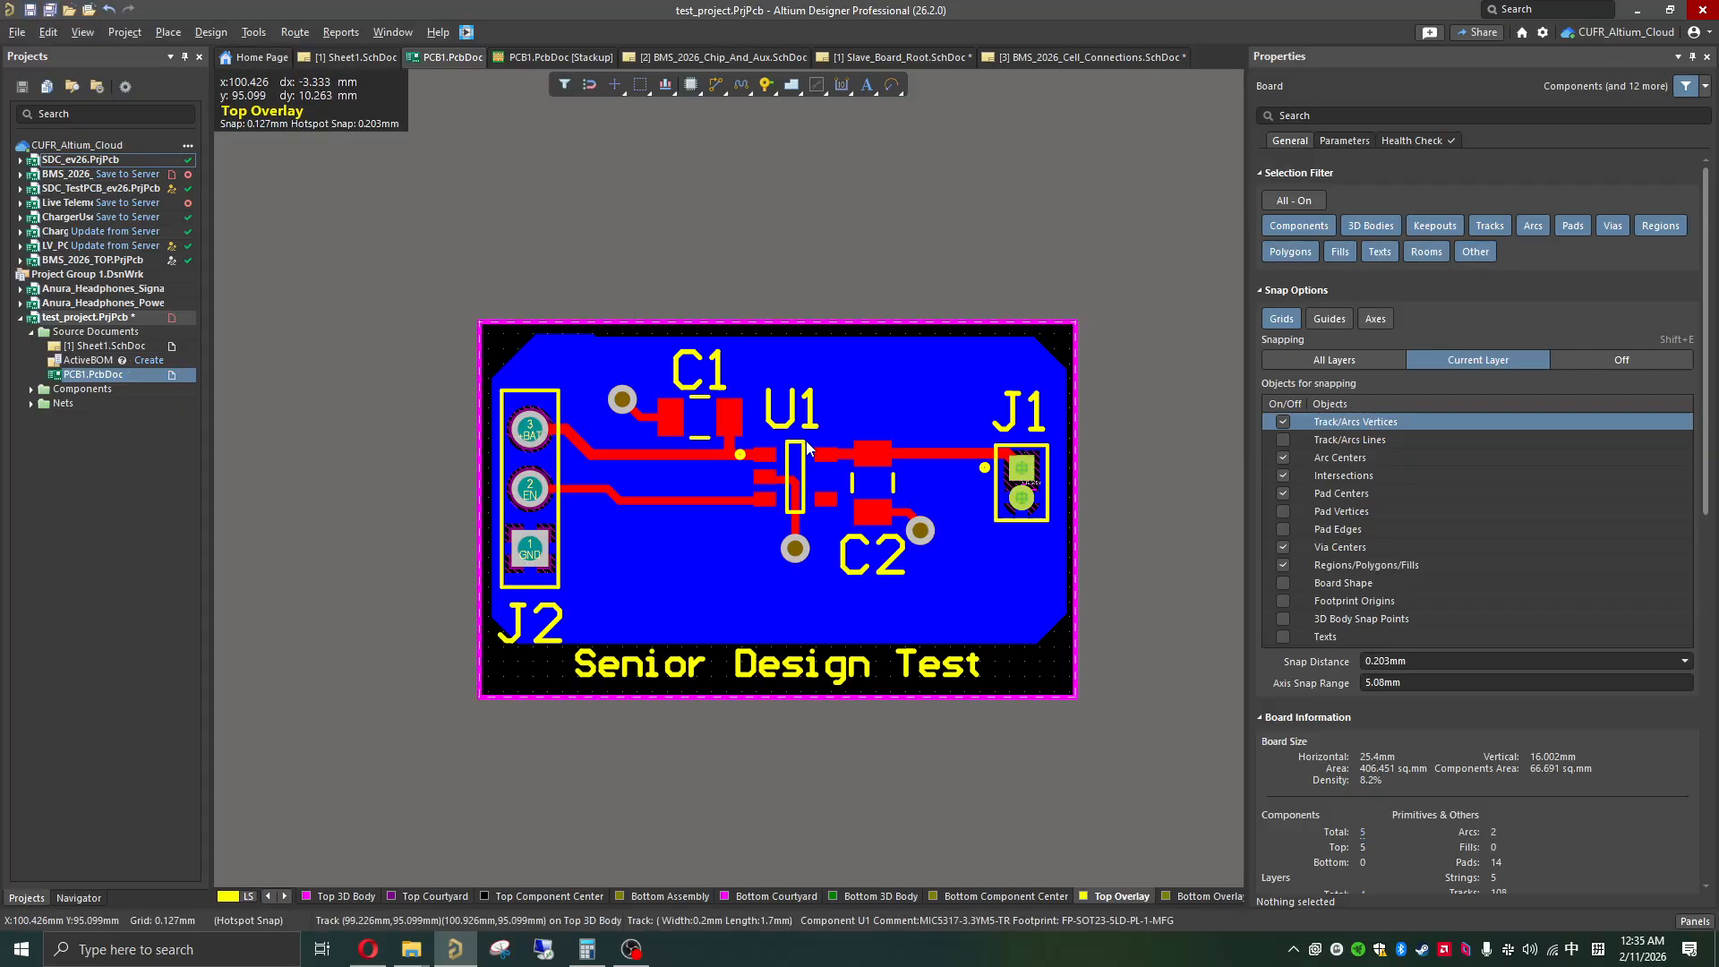
Step: Run a design rule check on the board with a report file
left_click(252, 34)
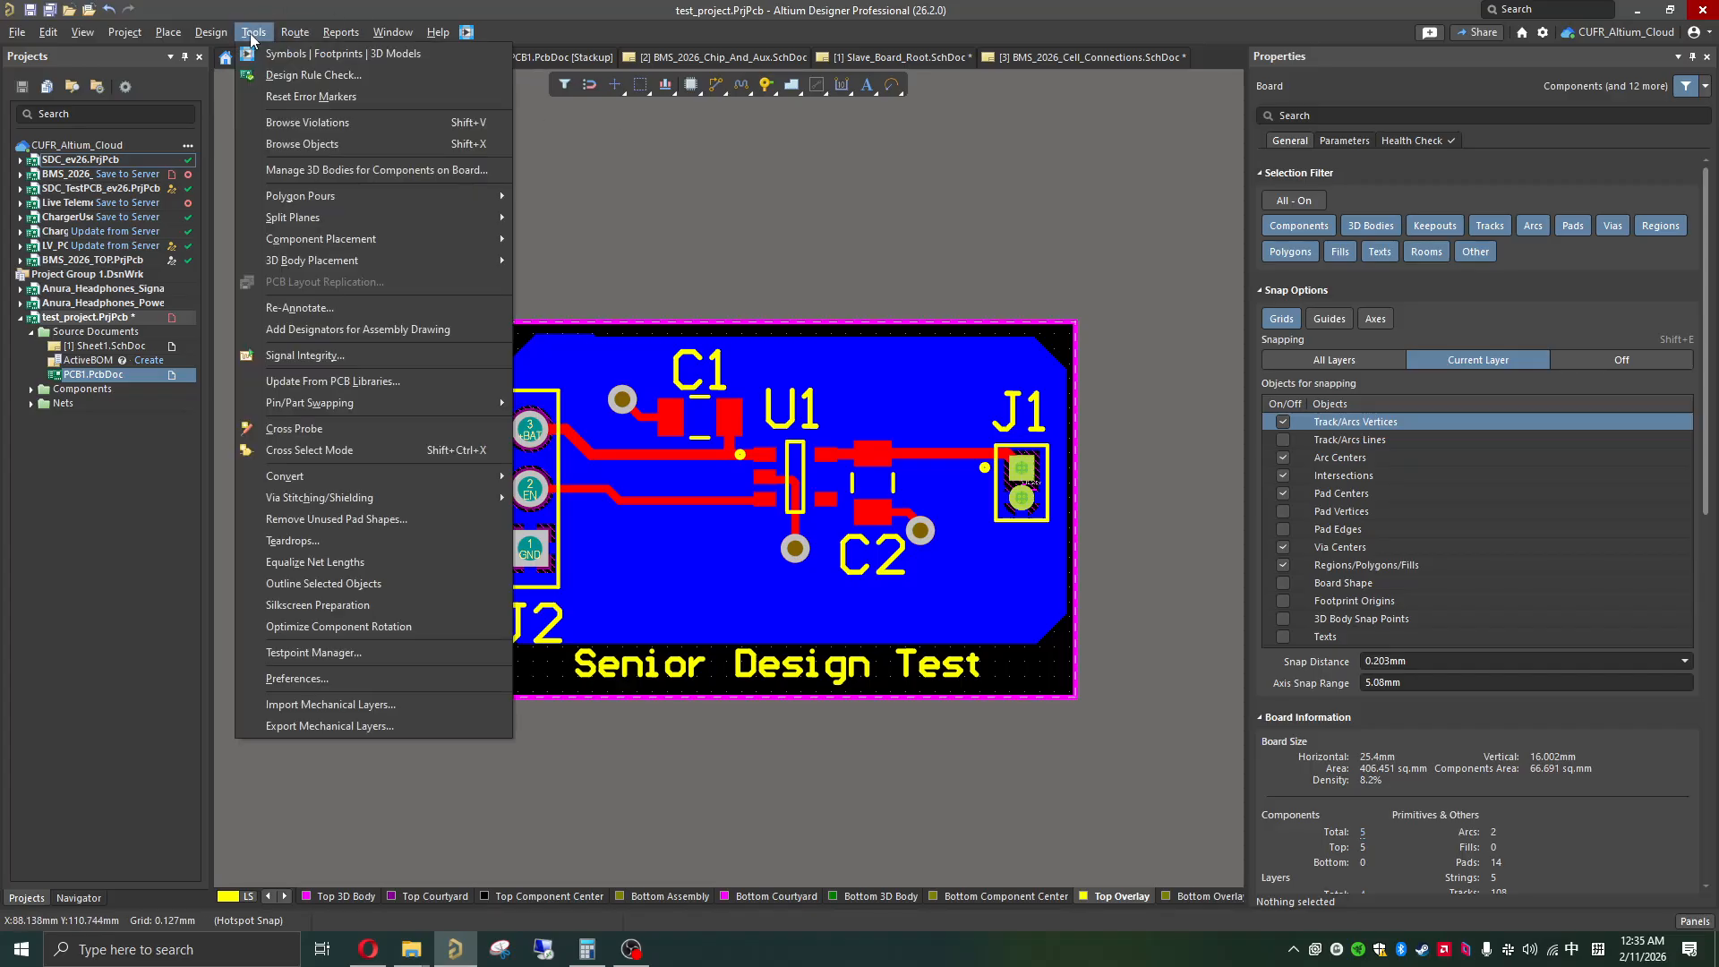
left_click(304, 72)
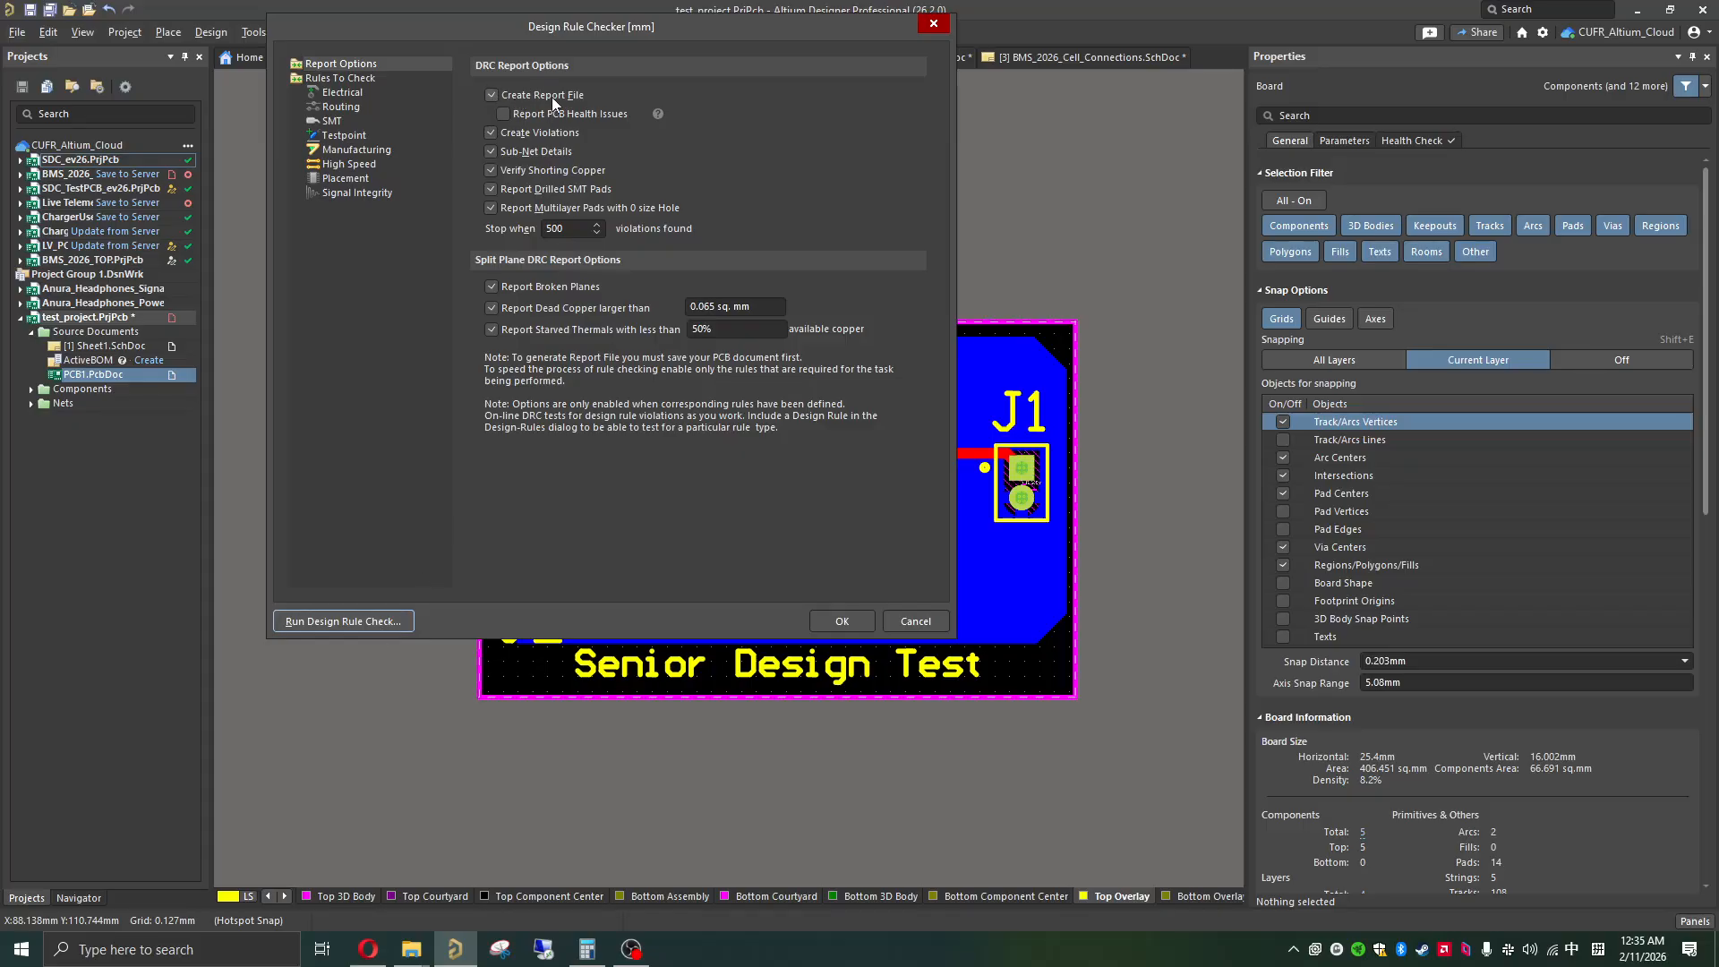
left_click(379, 627)
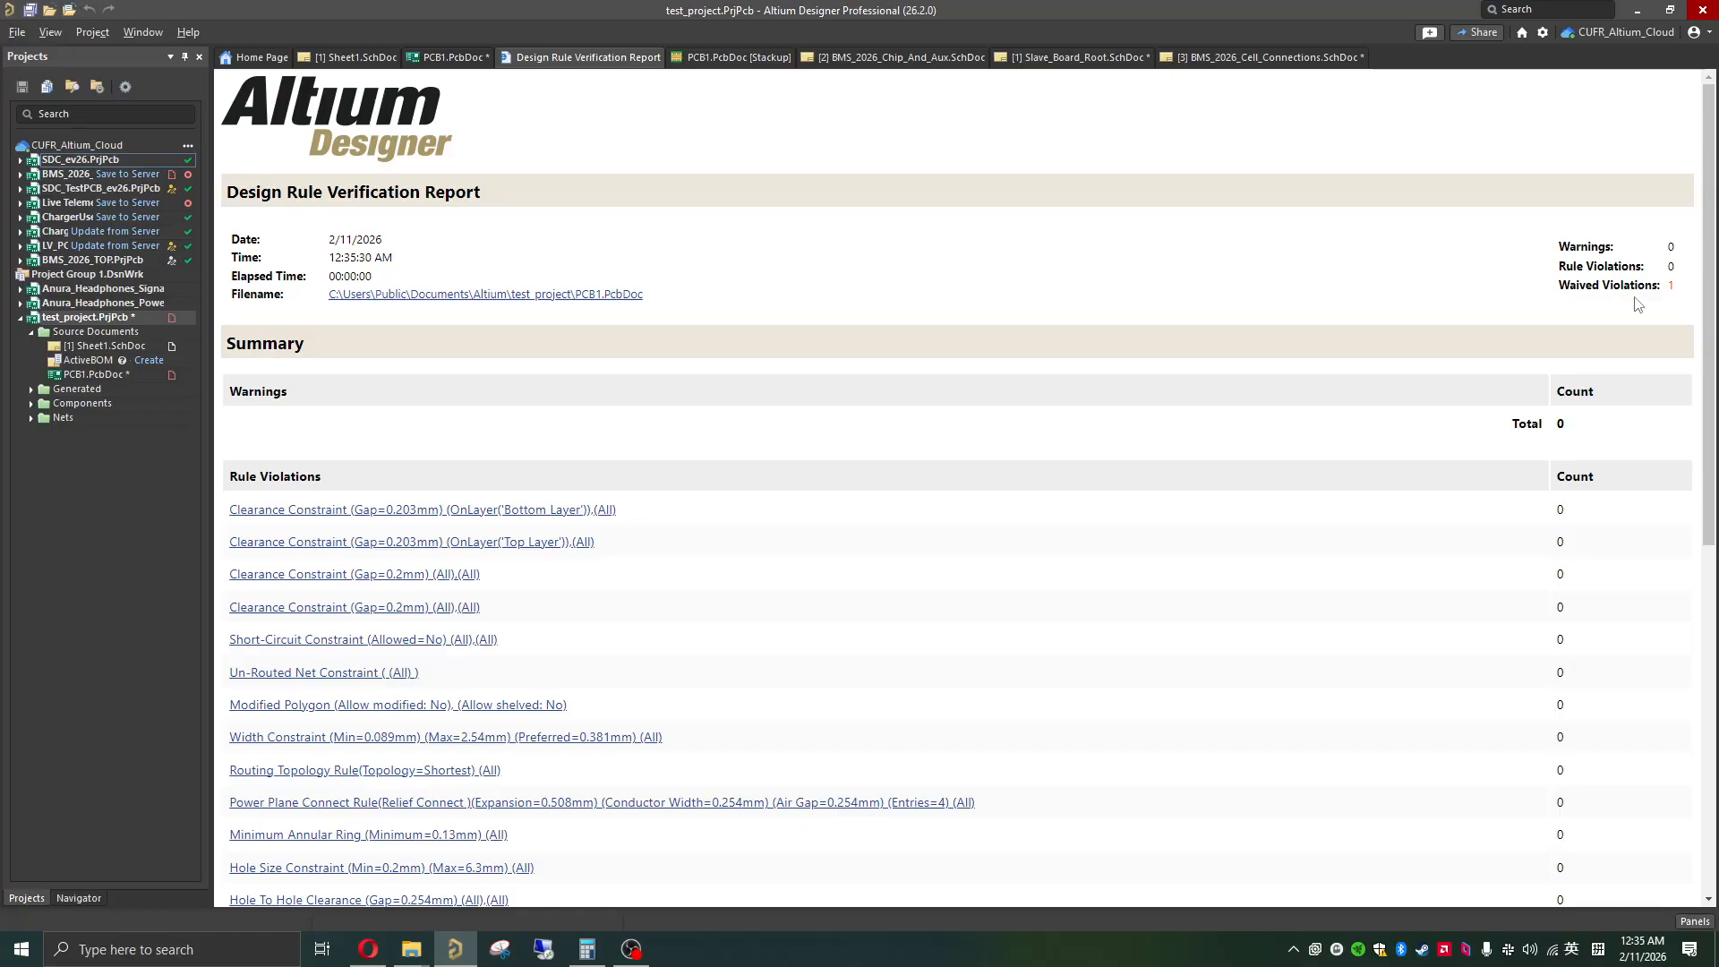
Step: Review the design rule report's summary and waived violations, and jump to the waived J1 pad clearance violation on the board
left_click_drag(1562, 289, 1643, 303)
left_click(1046, 301)
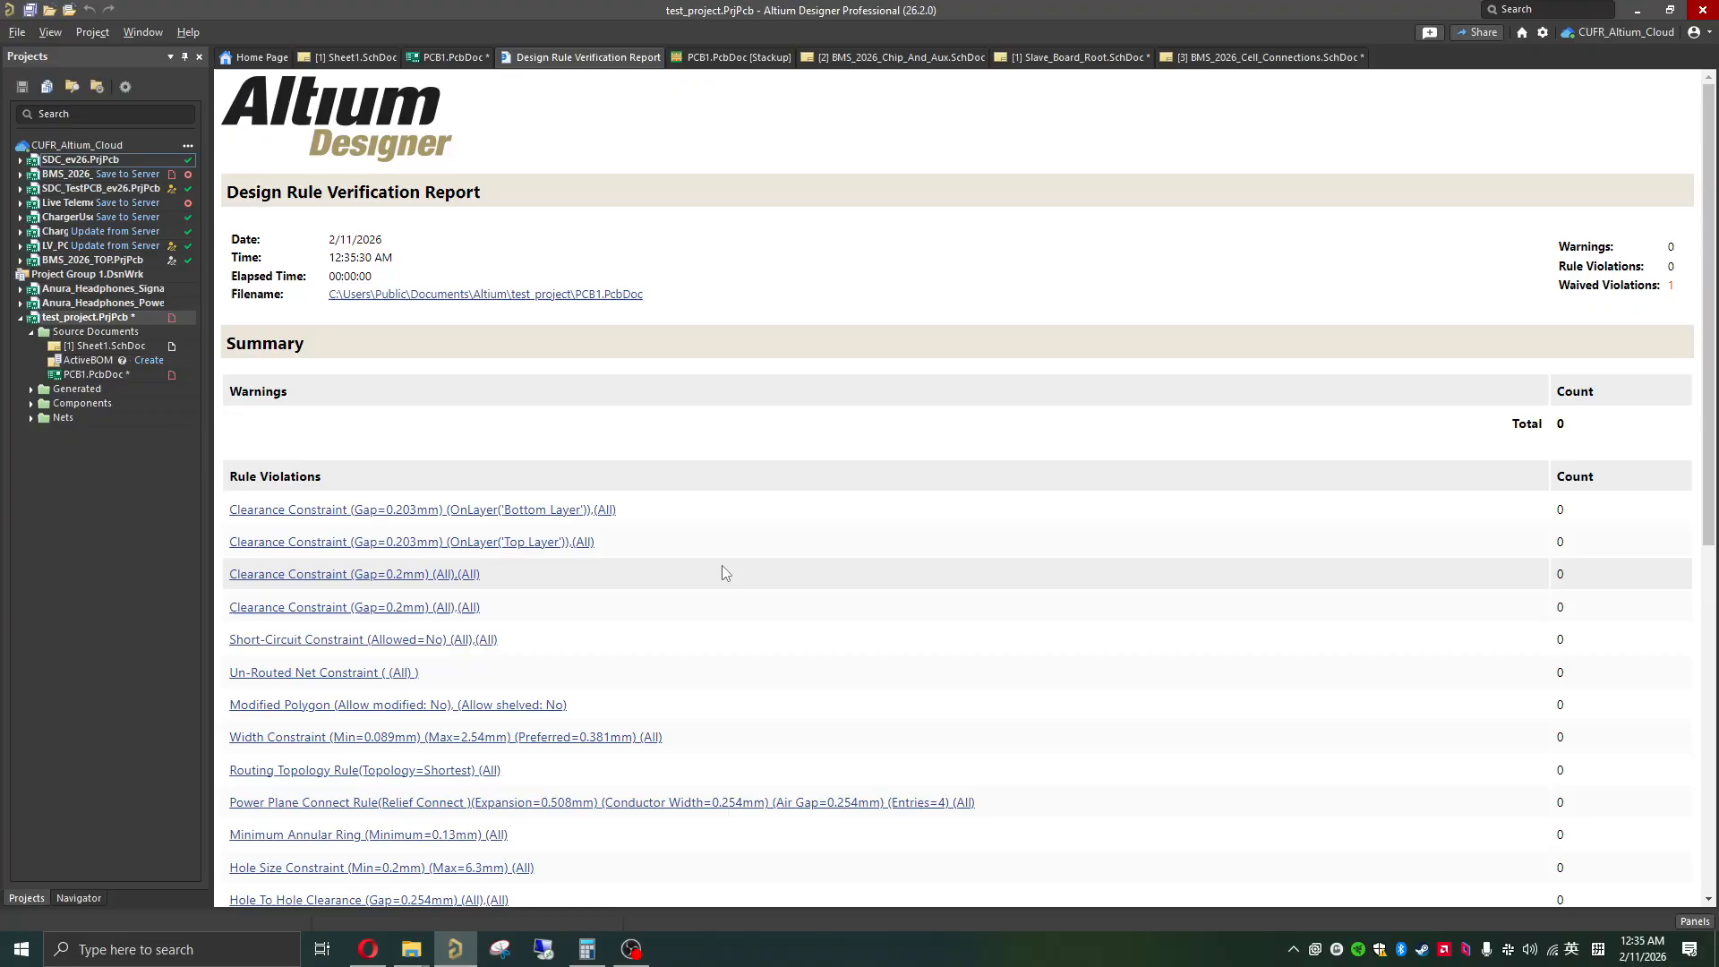
scroll(730, 564, "down", 3)
scroll(745, 562, "down", 4)
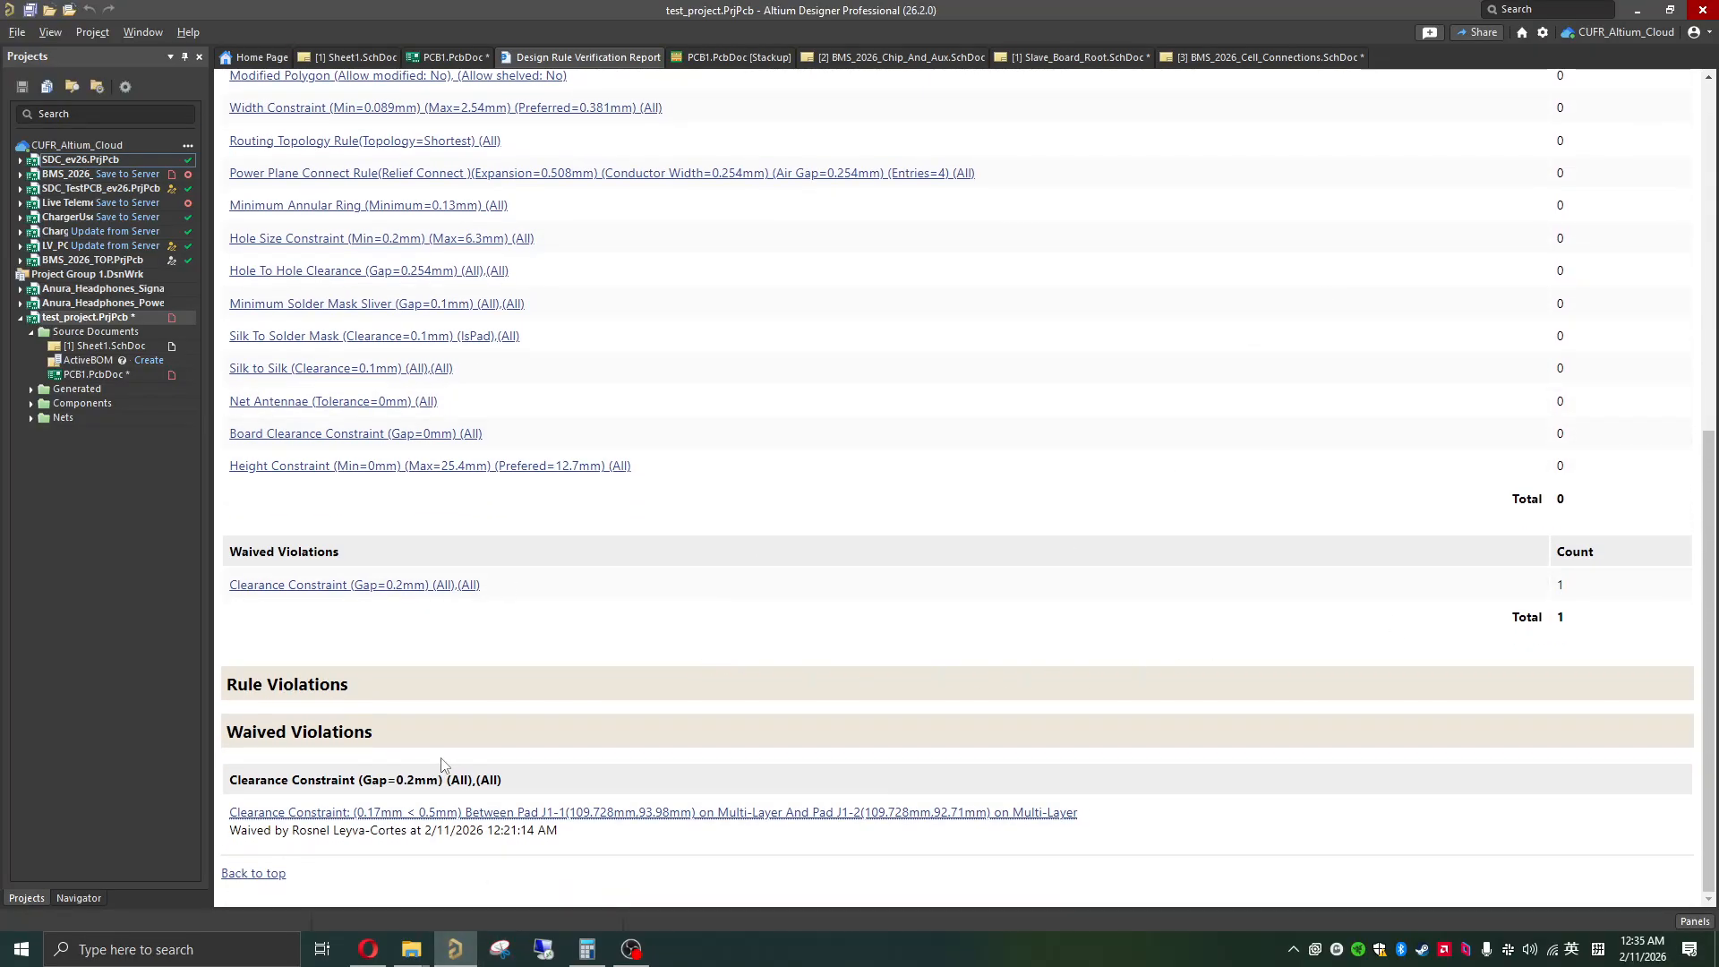
left_click(394, 811)
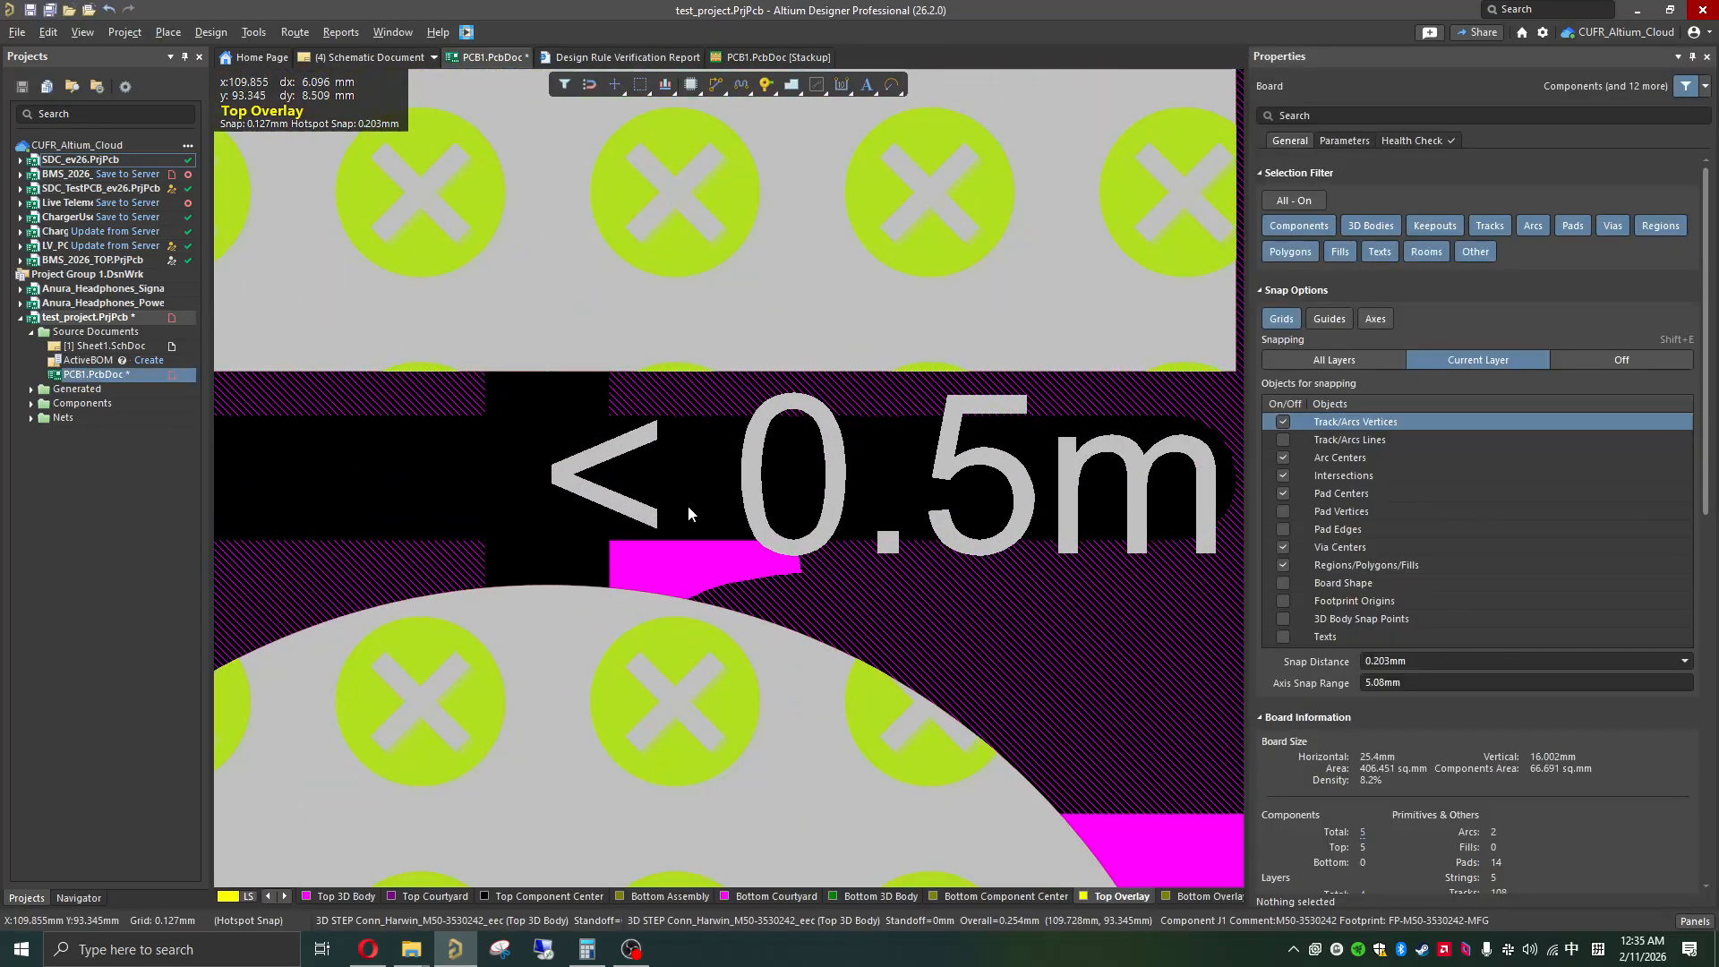
Step: Examine the clearance between connector J1's two pads and the surrounding board layout
scroll(644, 519, "down", 3, "ctrl")
scroll(629, 519, "down", 2, "ctrl")
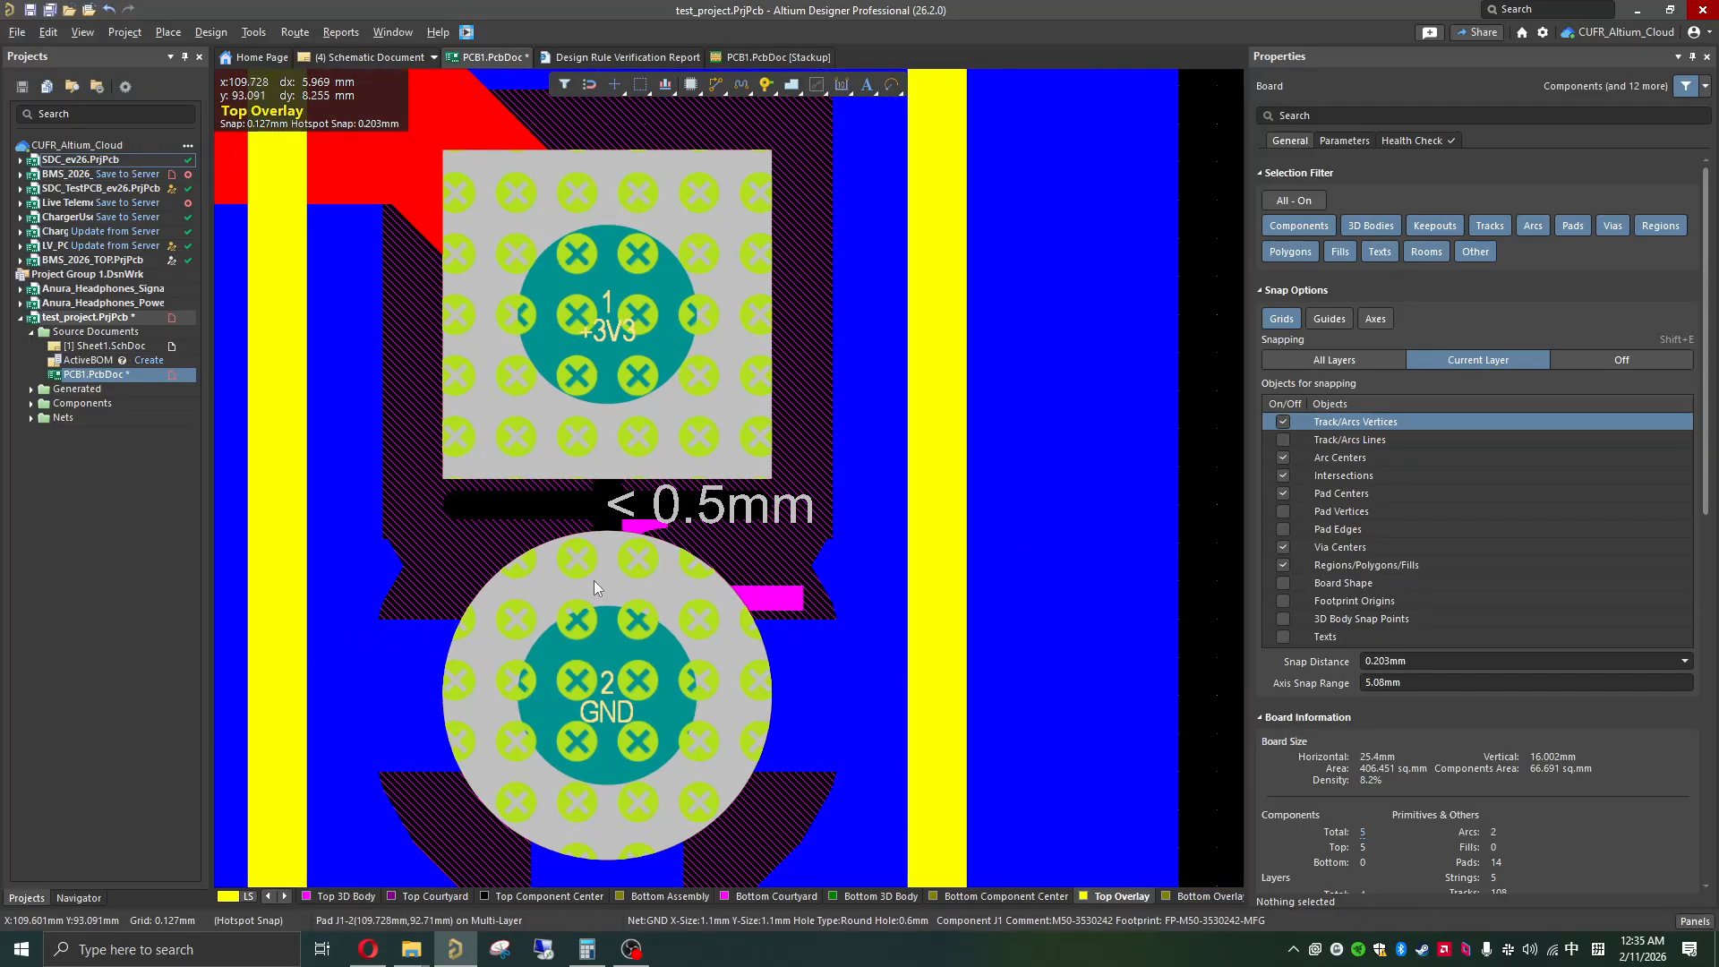
scroll(592, 597, "down", 2, "ctrl")
scroll(599, 546, "down", 2, "ctrl")
scroll(616, 582, "down", 1, "ctrl")
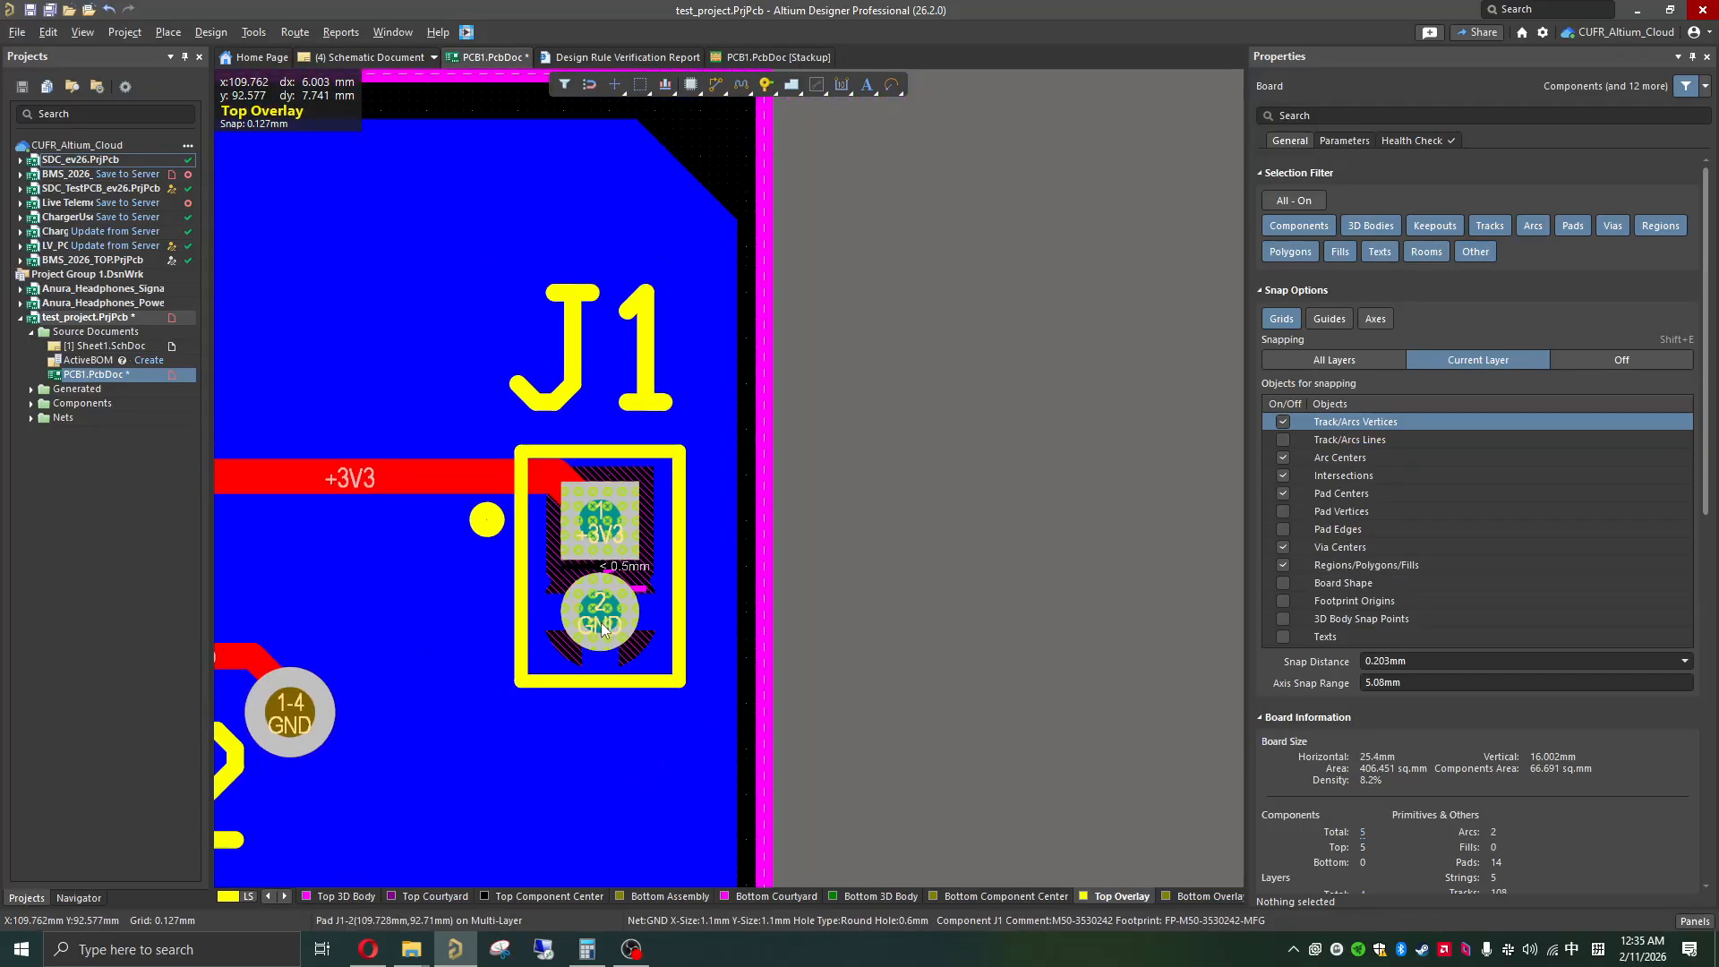
scroll(643, 695, "up", 1, "ctrl")
right_click_drag(643, 696, 922, 707)
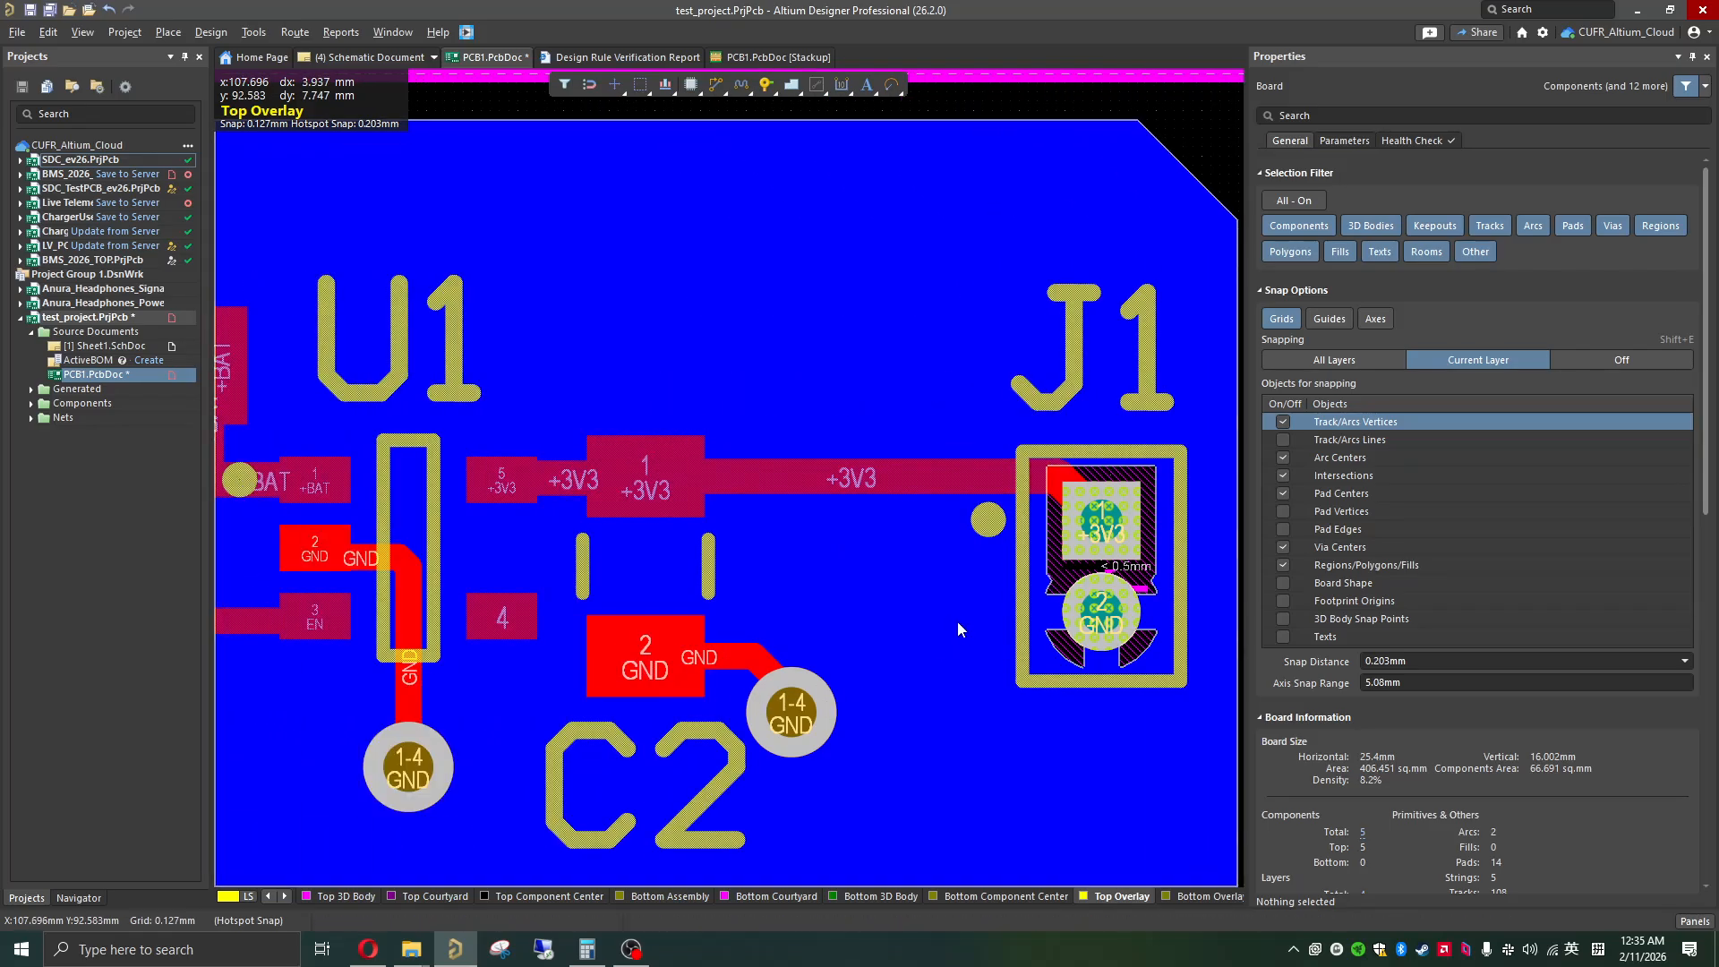
scroll(756, 627, "down", 2, "ctrl")
scroll(755, 634, "down", 2, "ctrl")
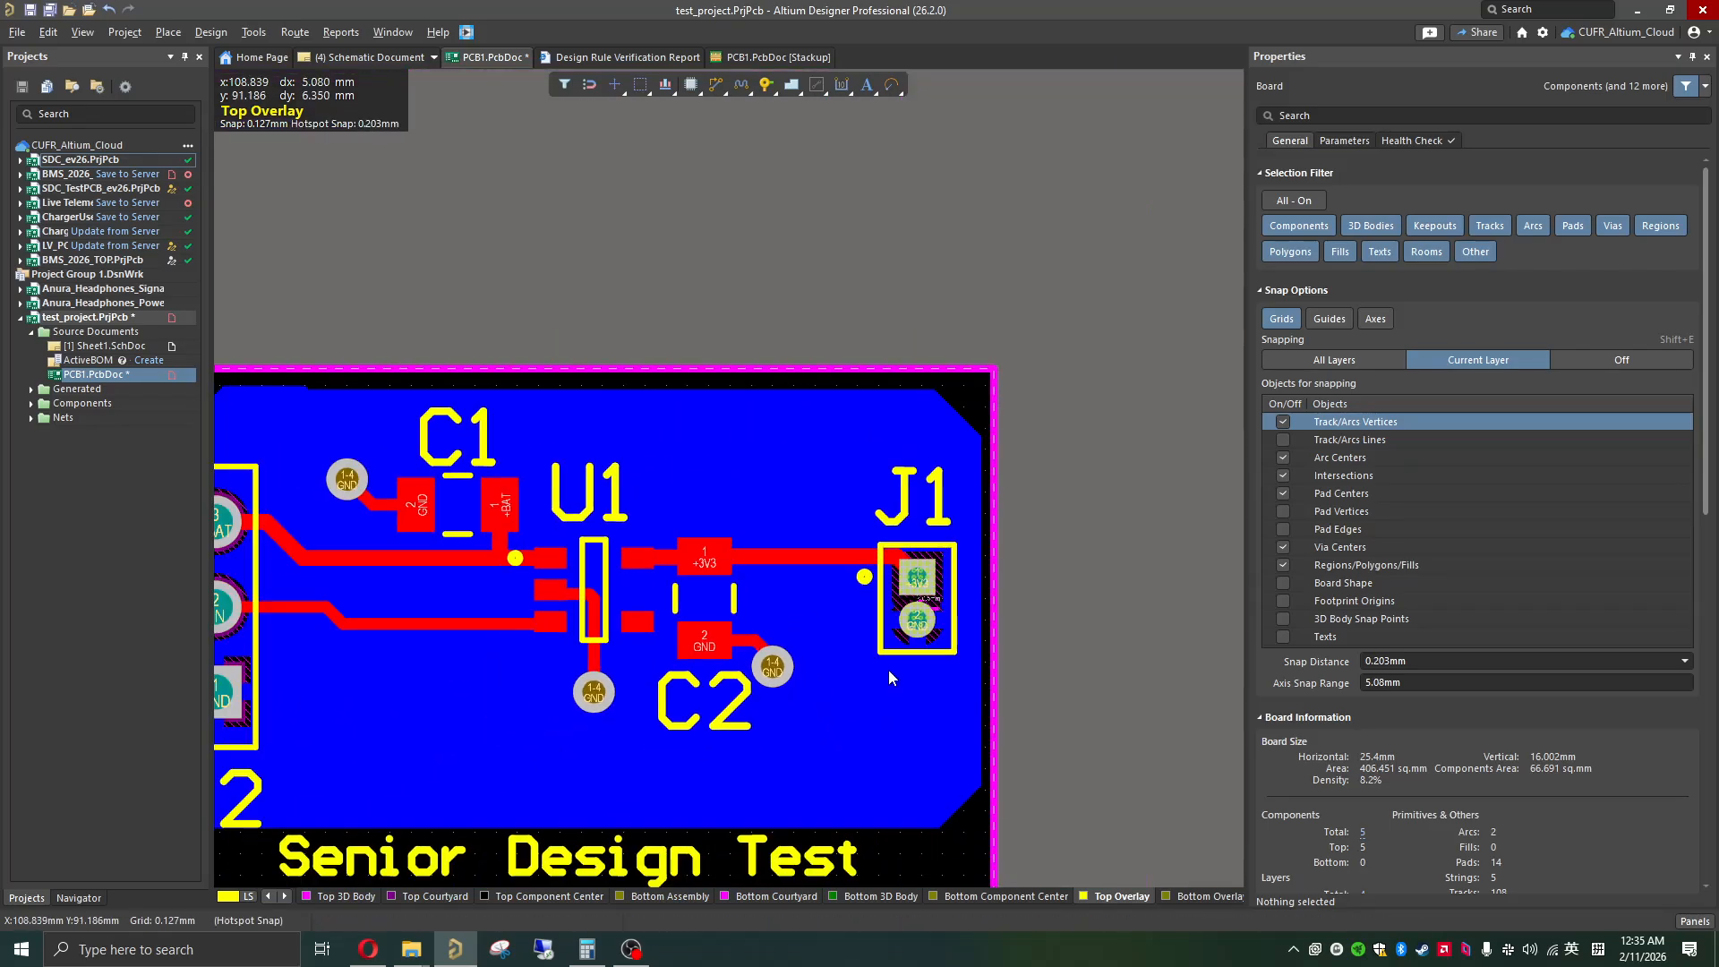
scroll(783, 717, "left", 3, "shift")
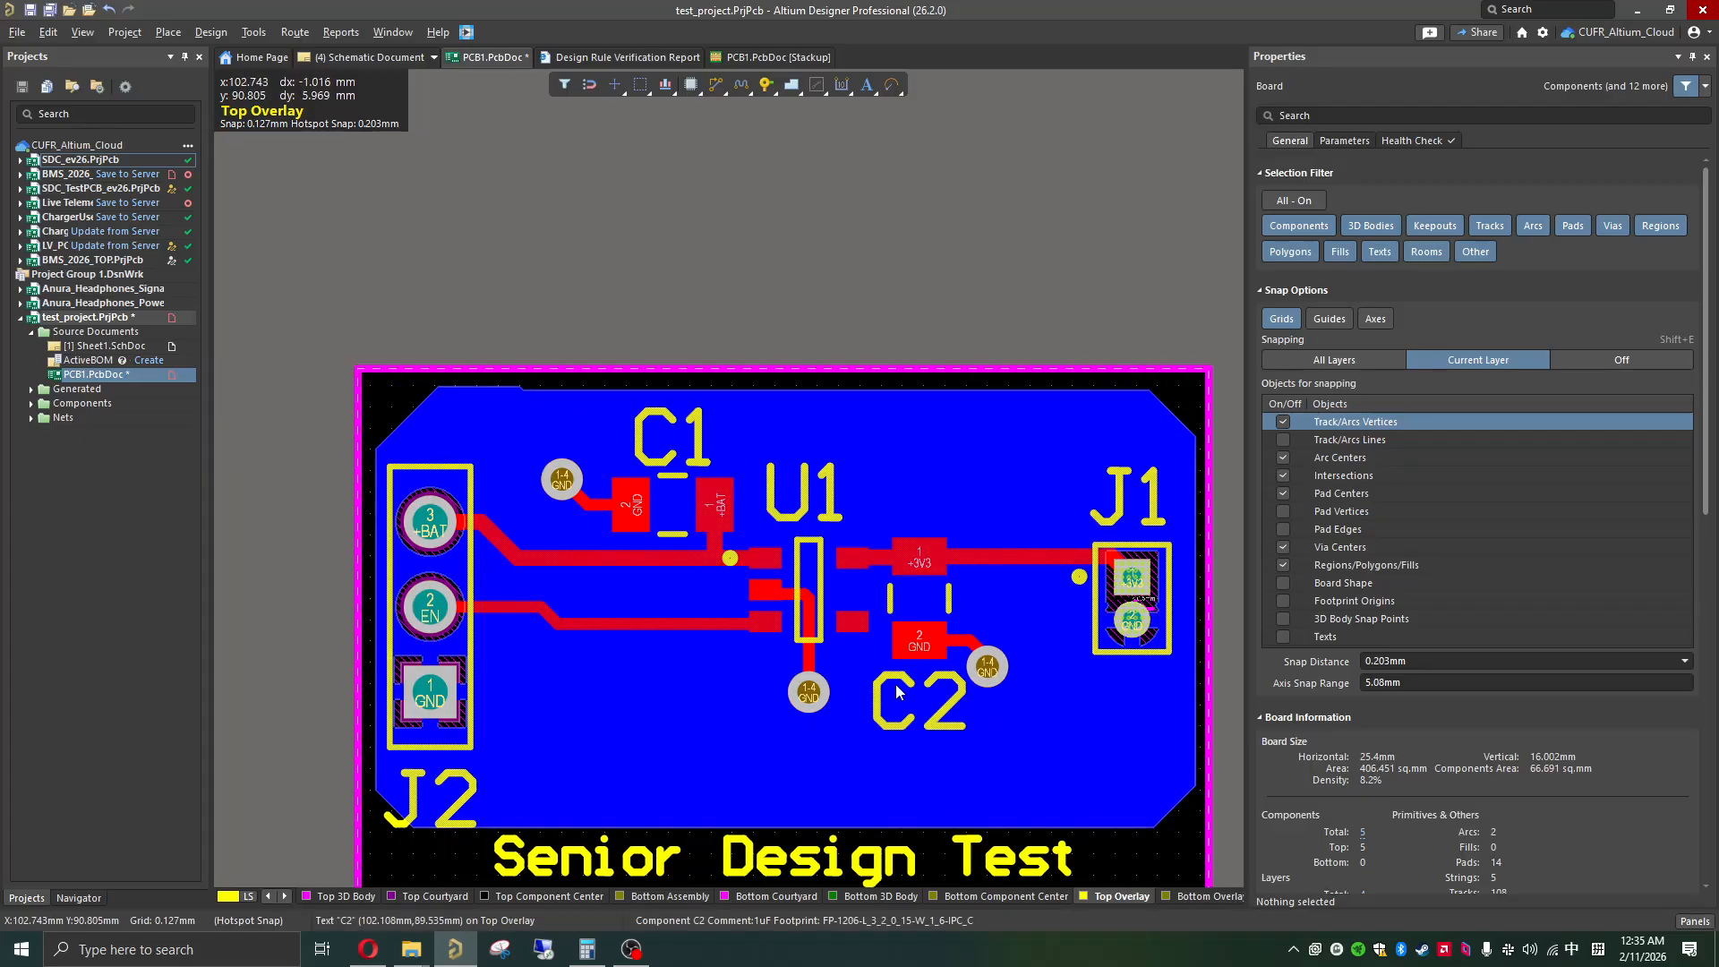
scroll(895, 684, "down", 3)
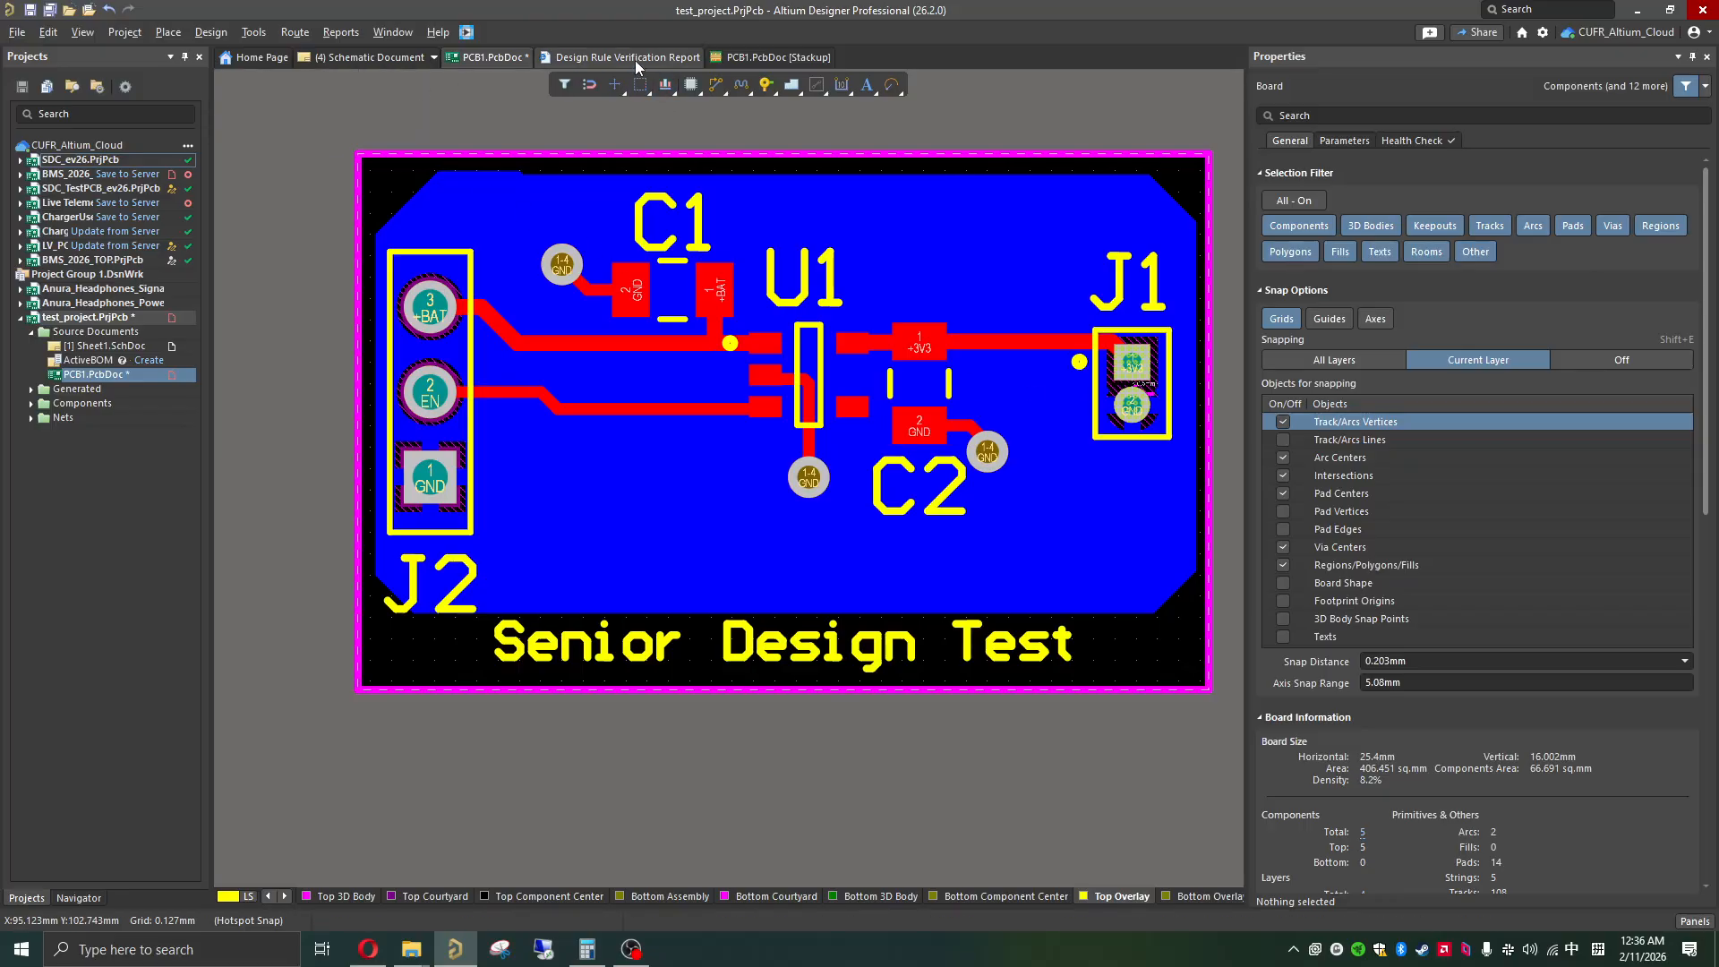
Step: Close the Design Rule Verification Report and save the PCB document
middle_click(588, 58)
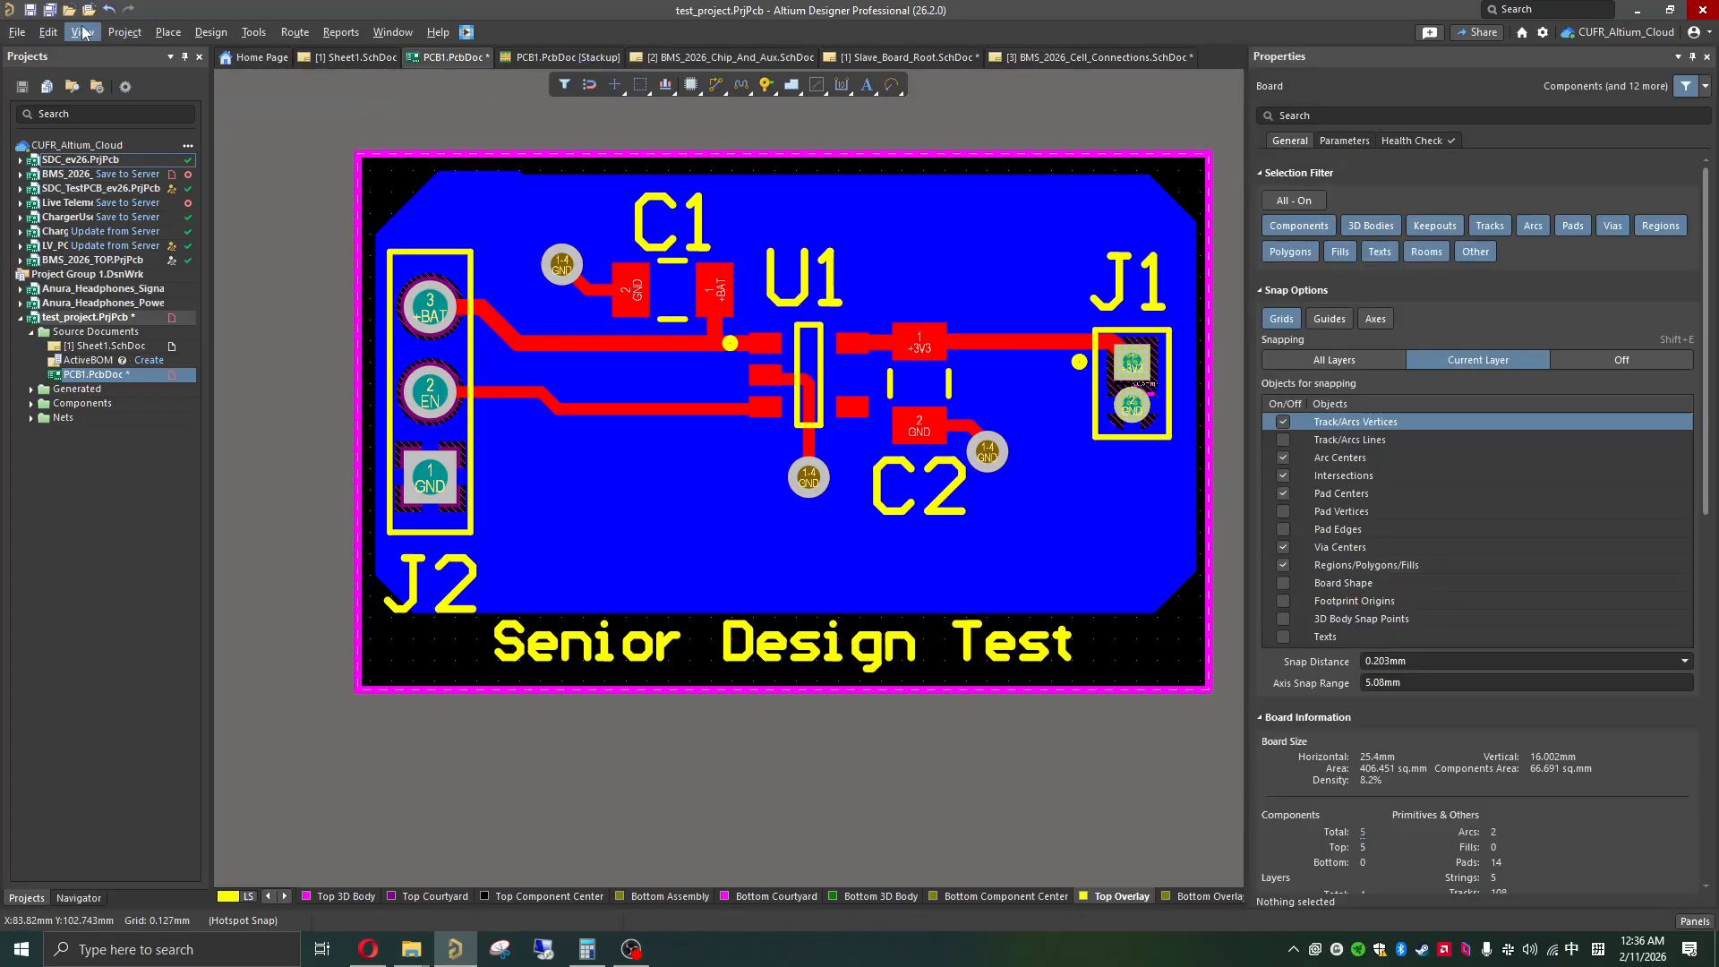
left_click(31, 10)
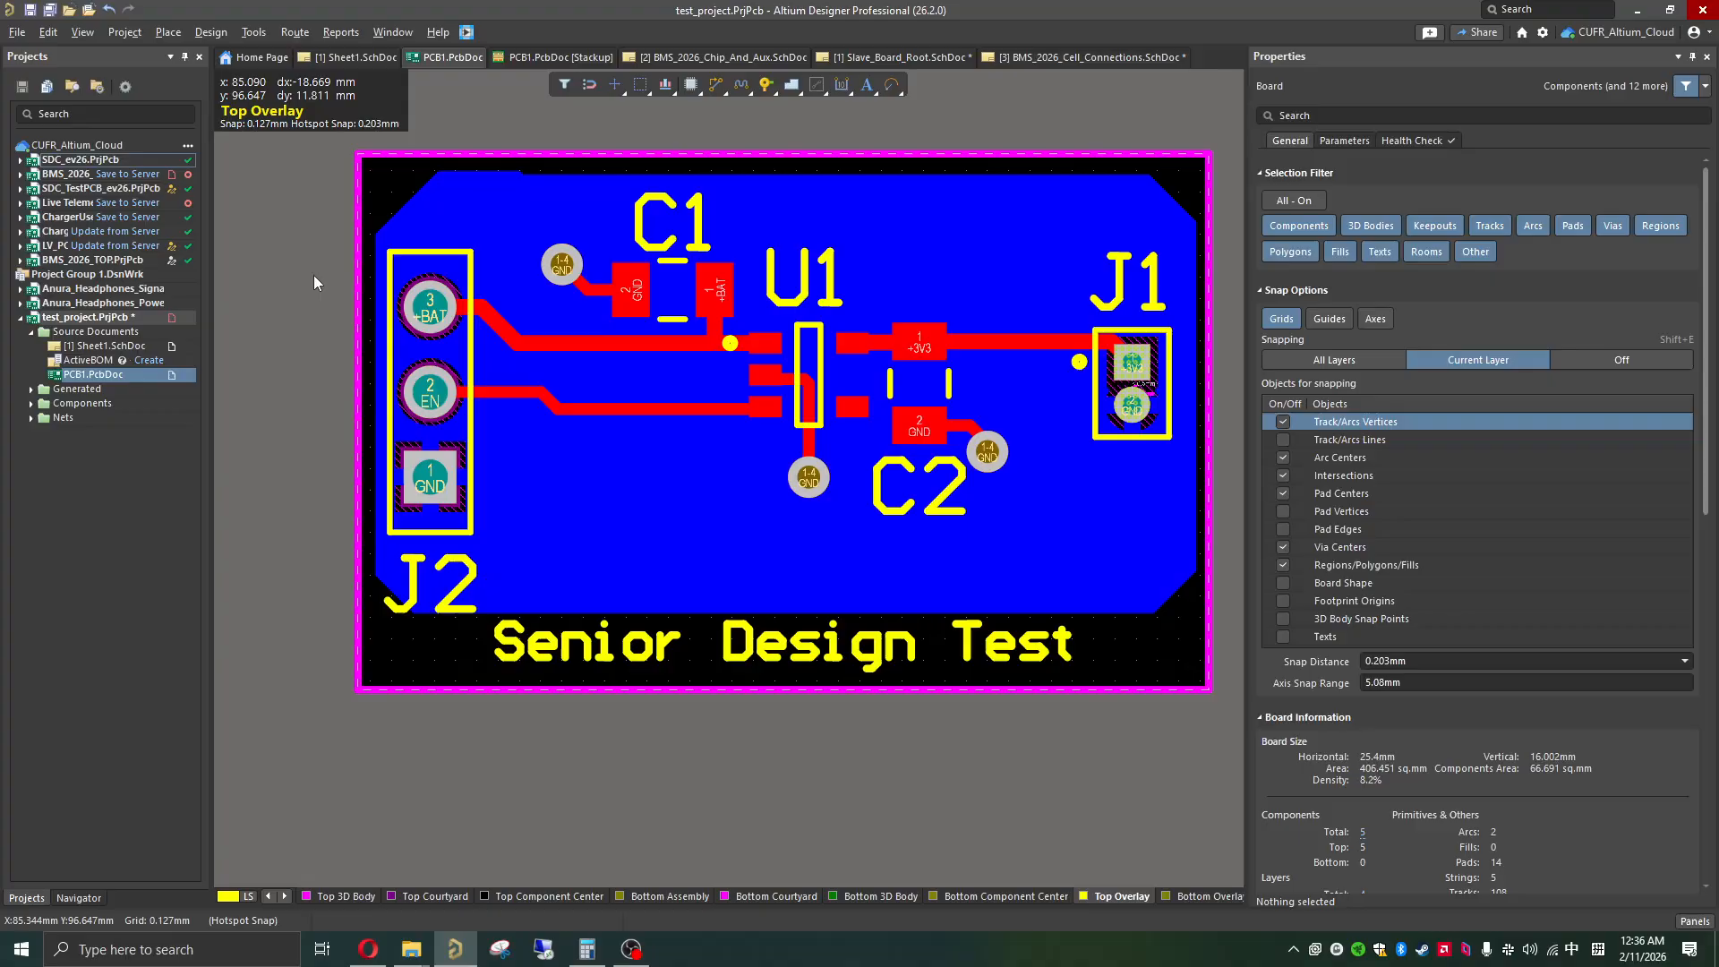
Step: Review the units, decimal and layers-to-plot options in the Gerber X2 fabrication output setup, and cancel it without exporting
left_click(14, 38)
left_click(14, 38)
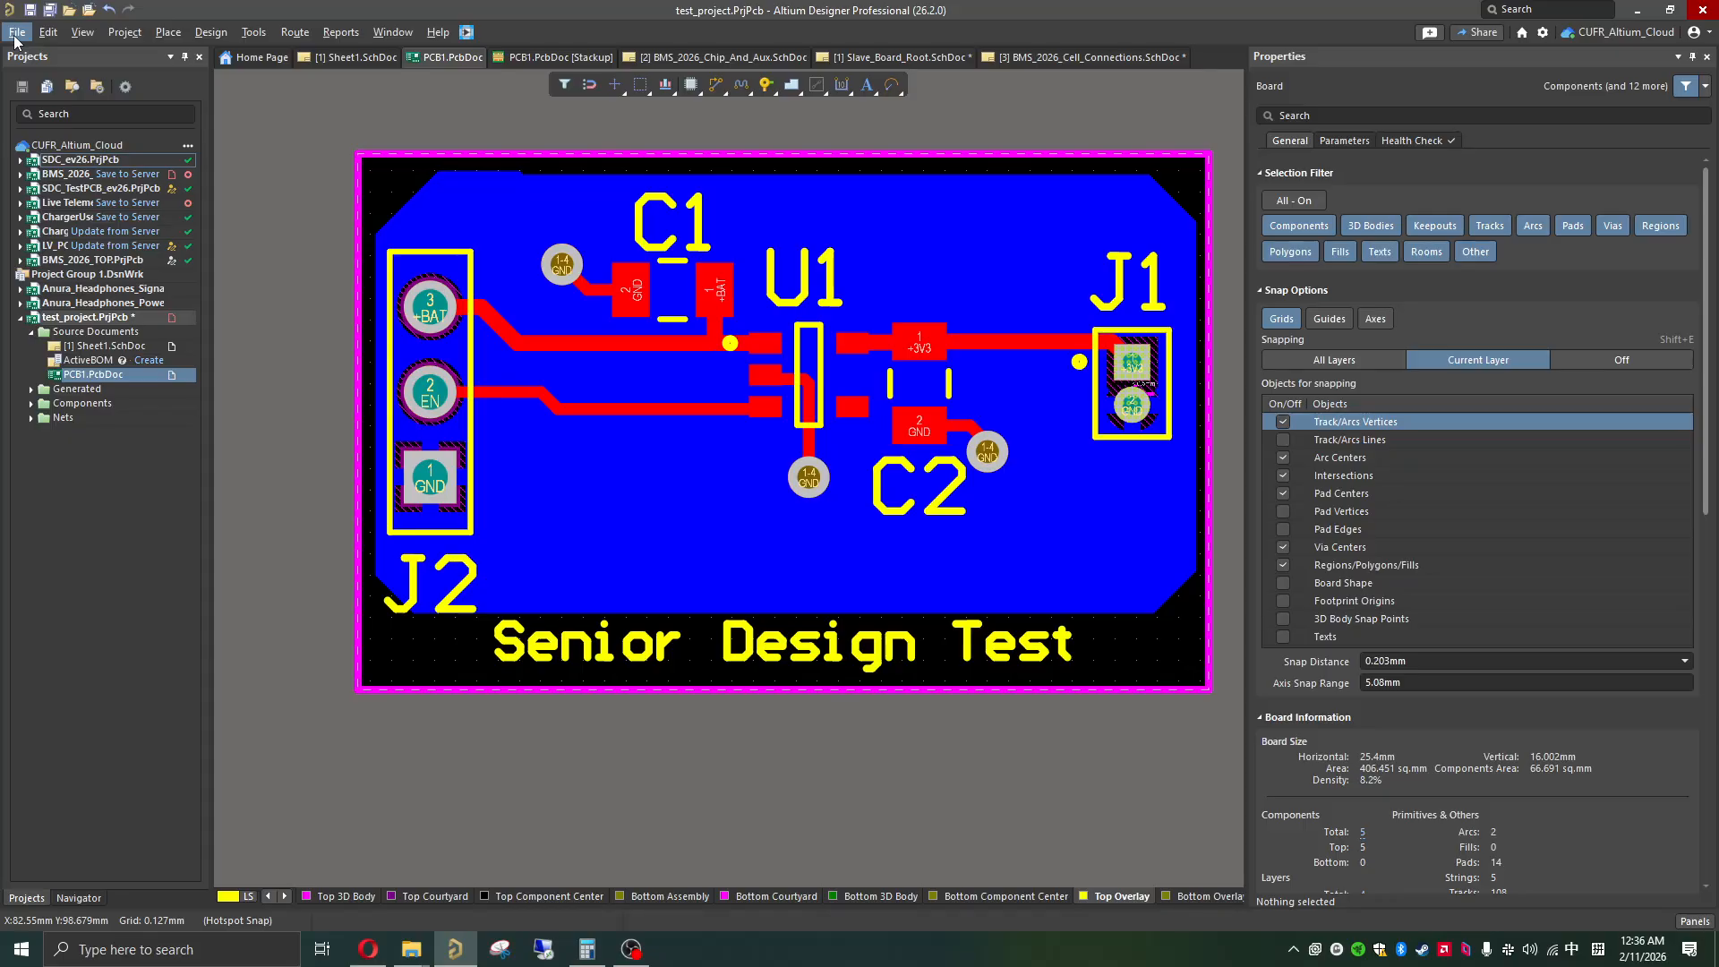
left_click(14, 37)
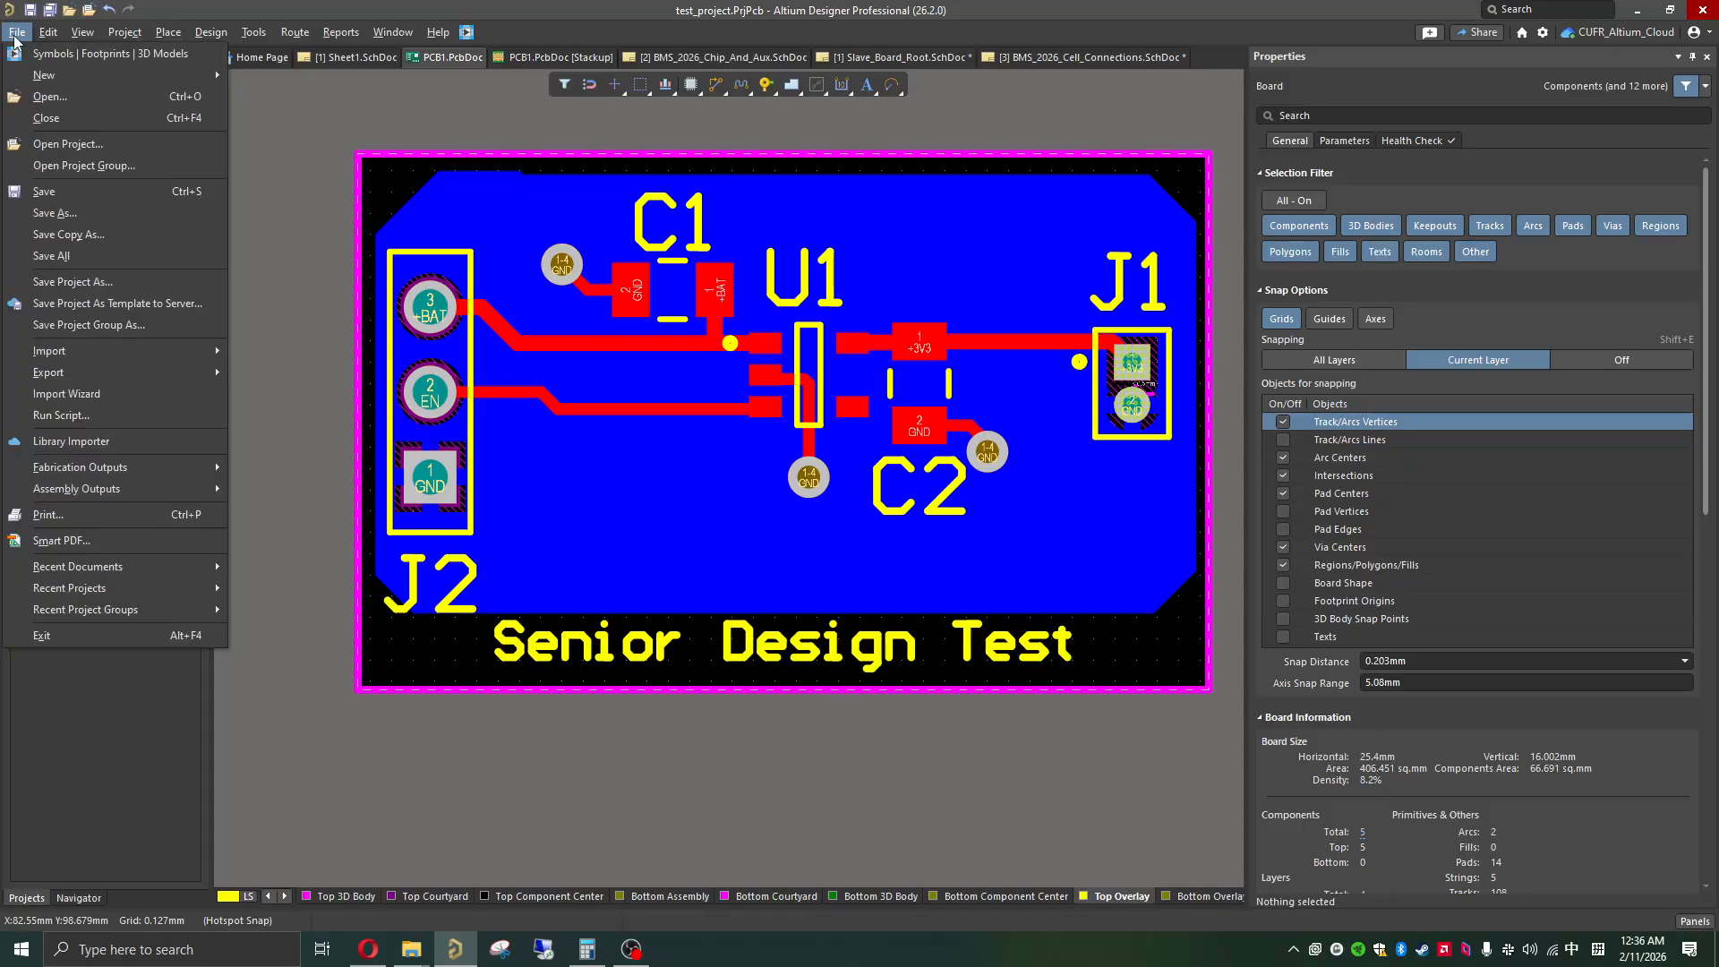
mouse_move(72, 471)
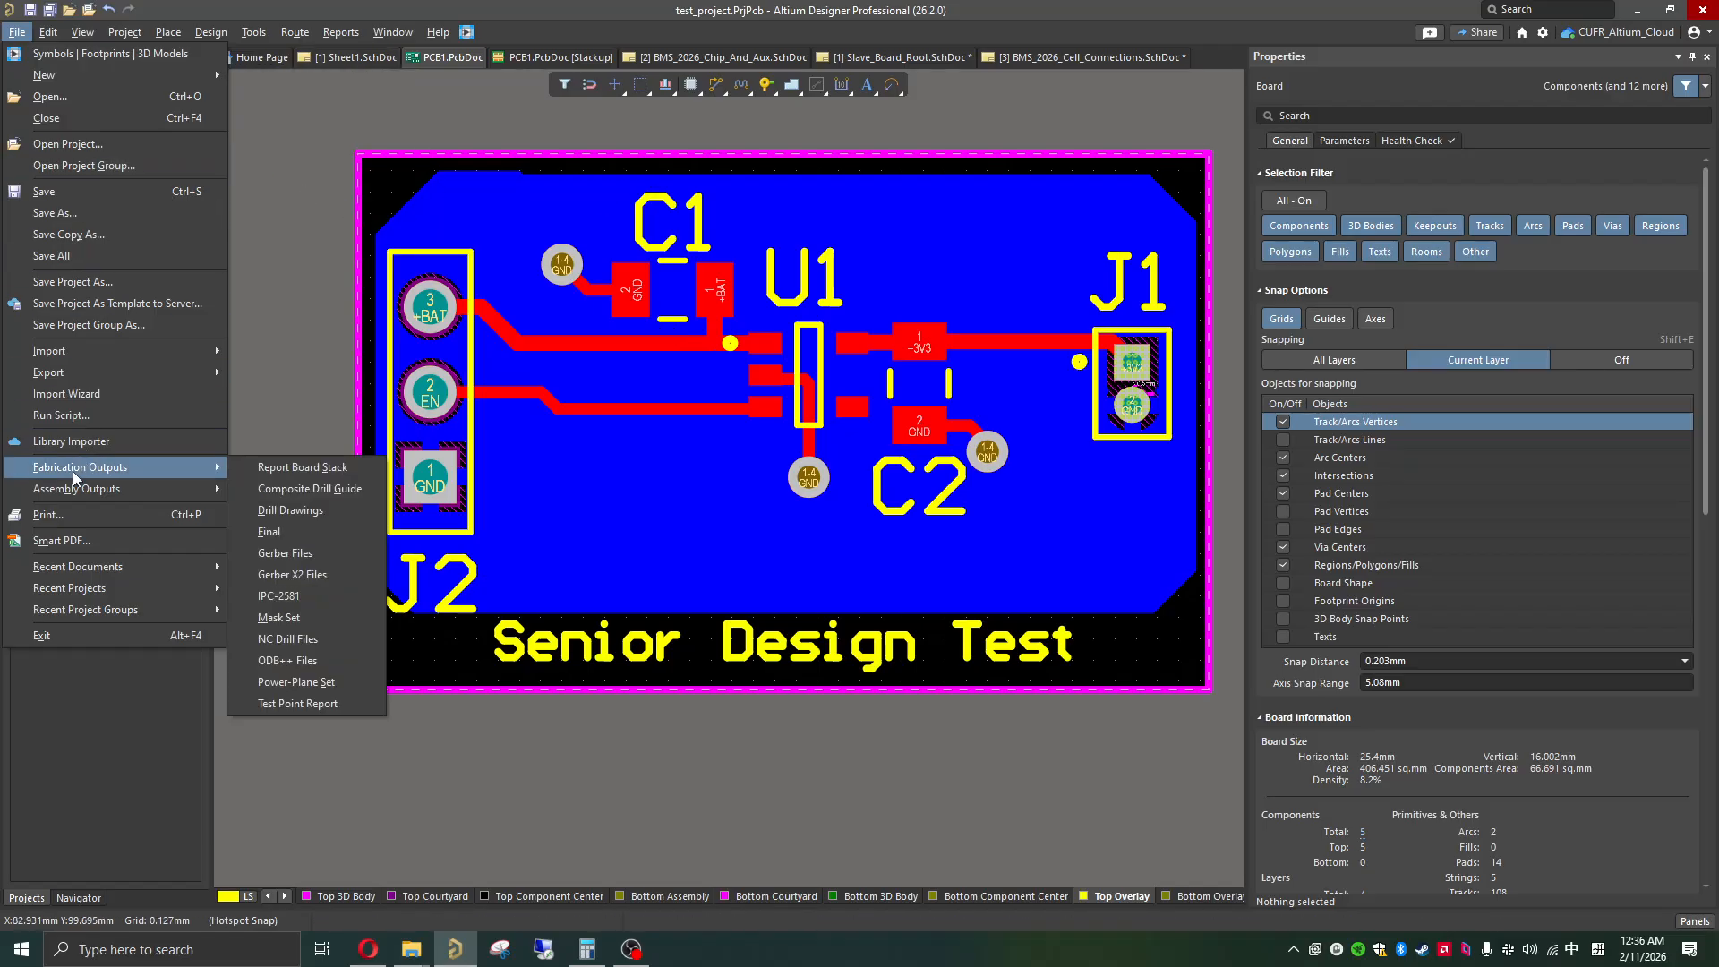
left_click(320, 577)
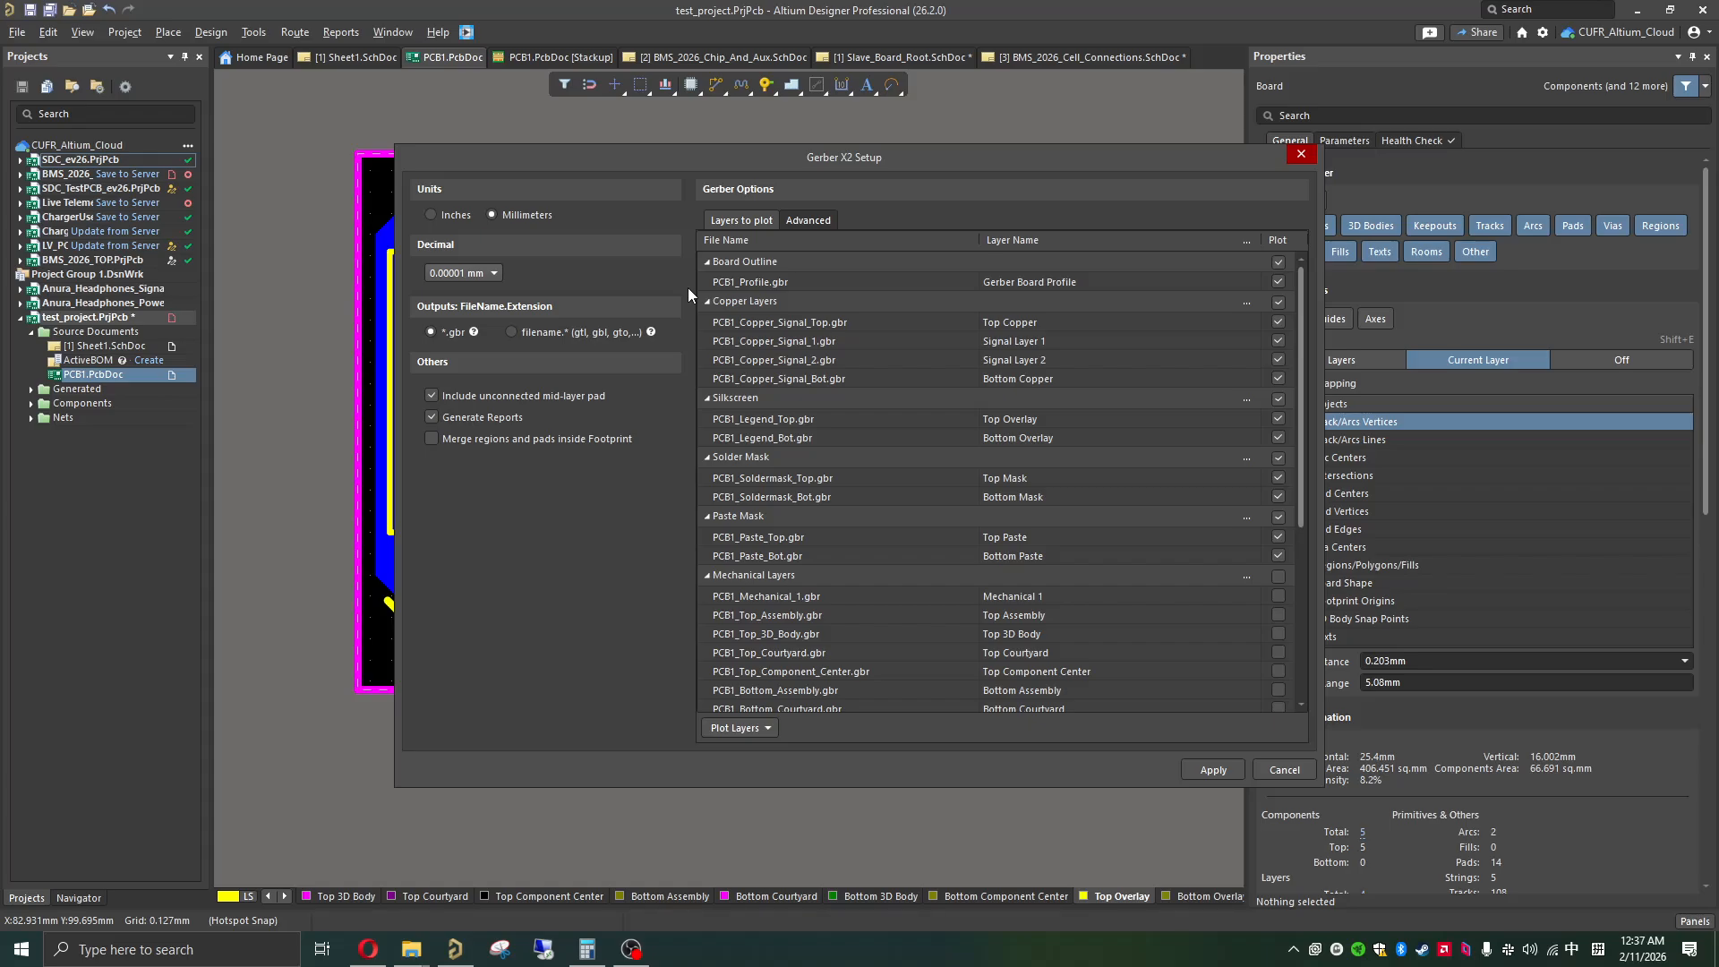
left_click(447, 219)
left_click(478, 274)
left_click(1285, 770)
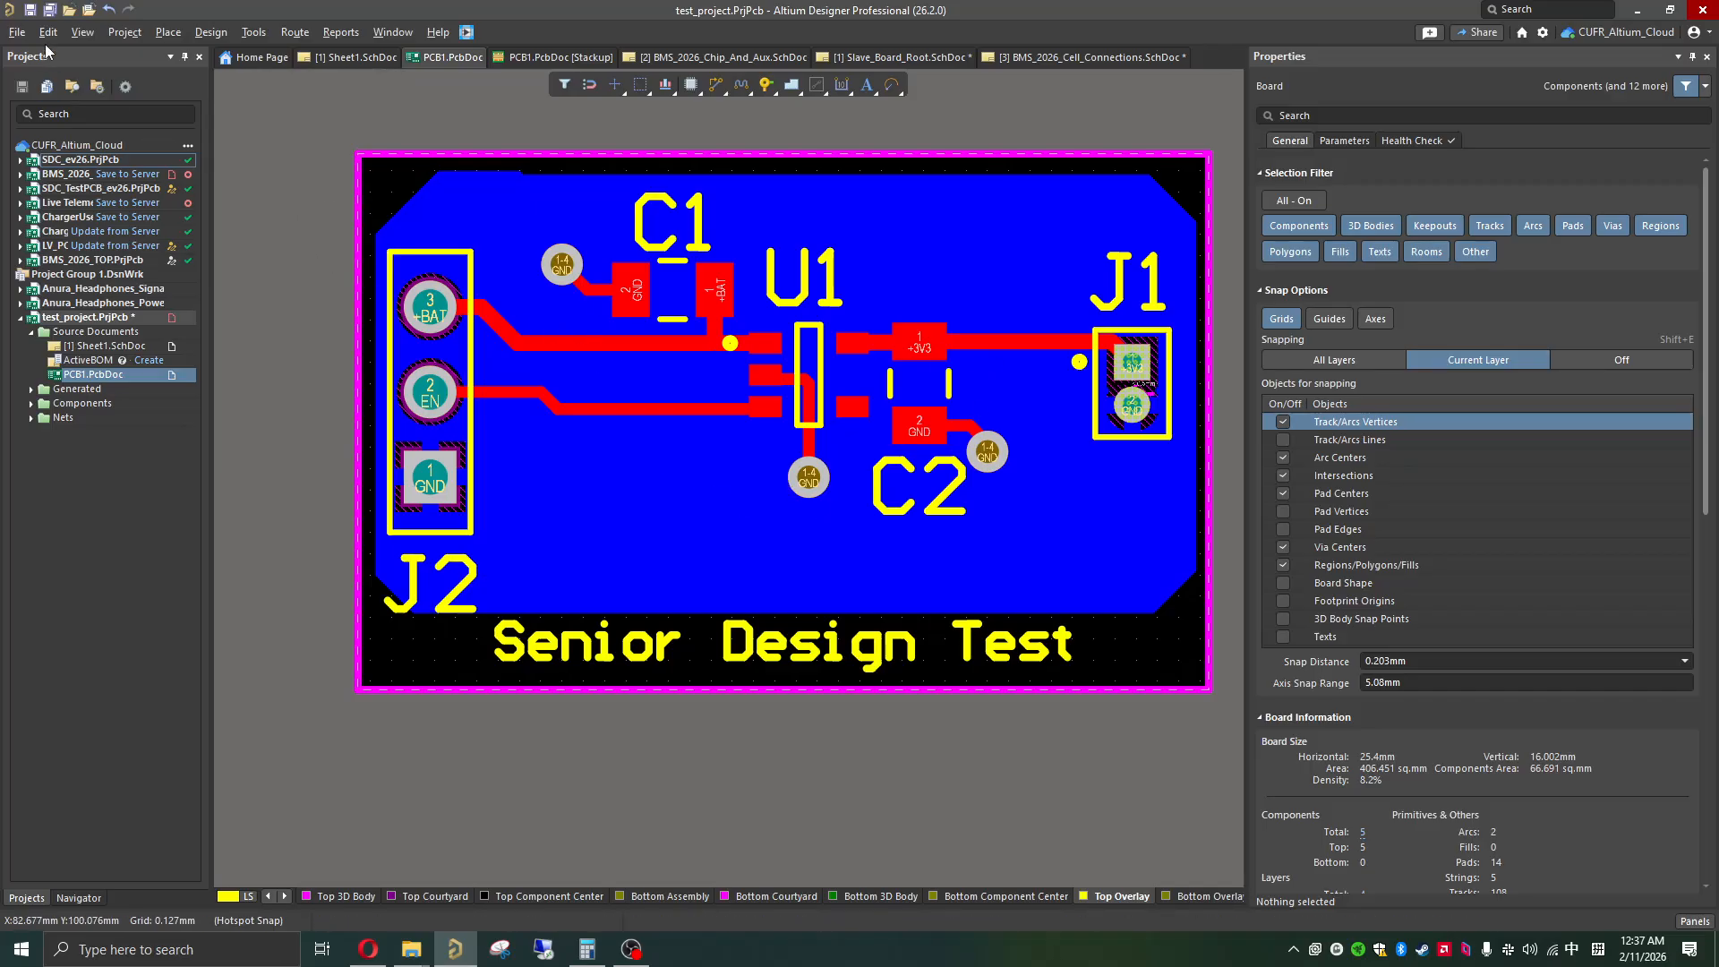
left_click(19, 34)
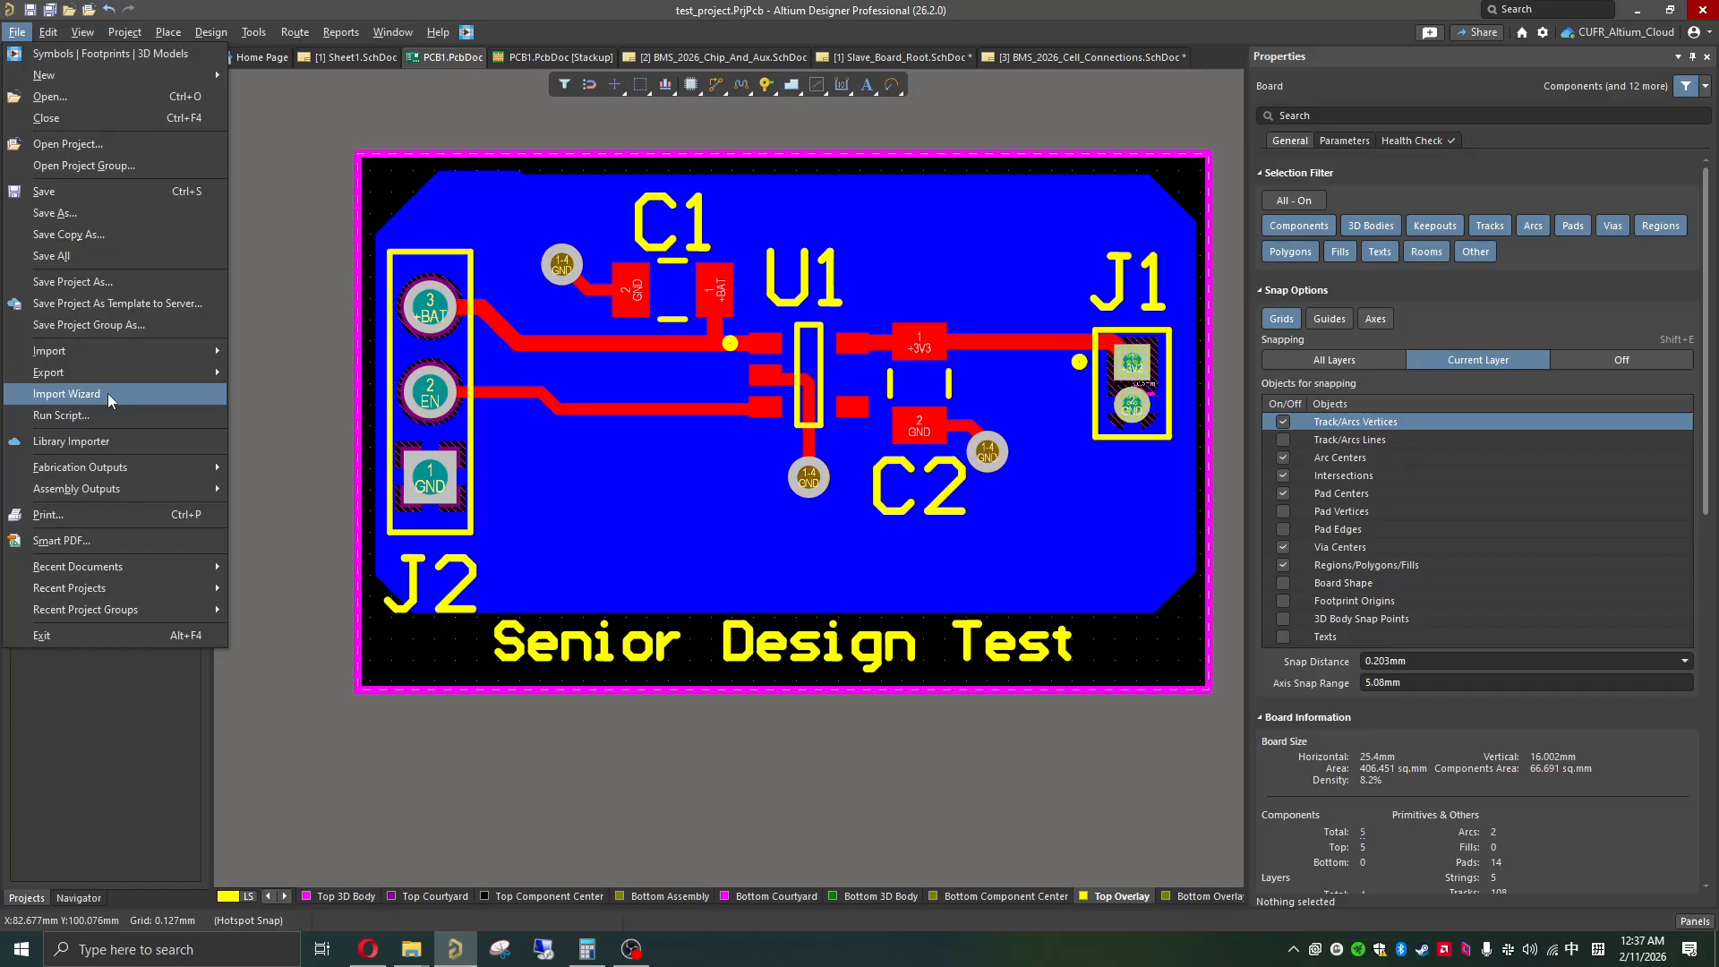
mouse_move(137, 459)
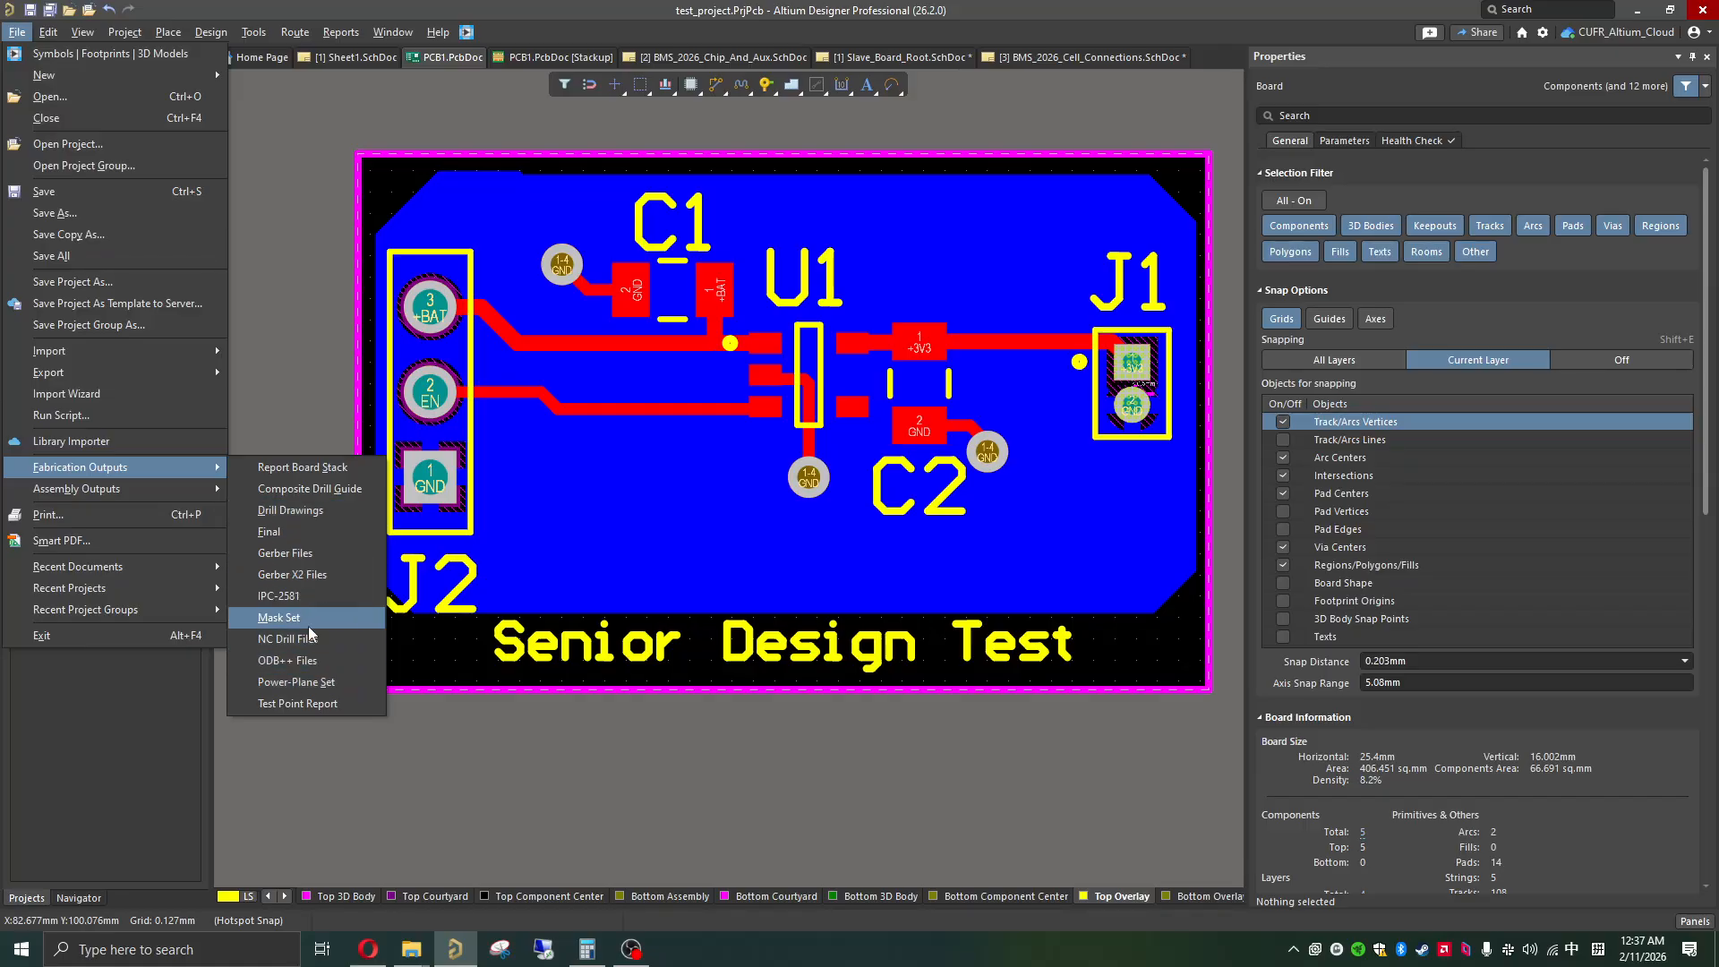
left_click(277, 351)
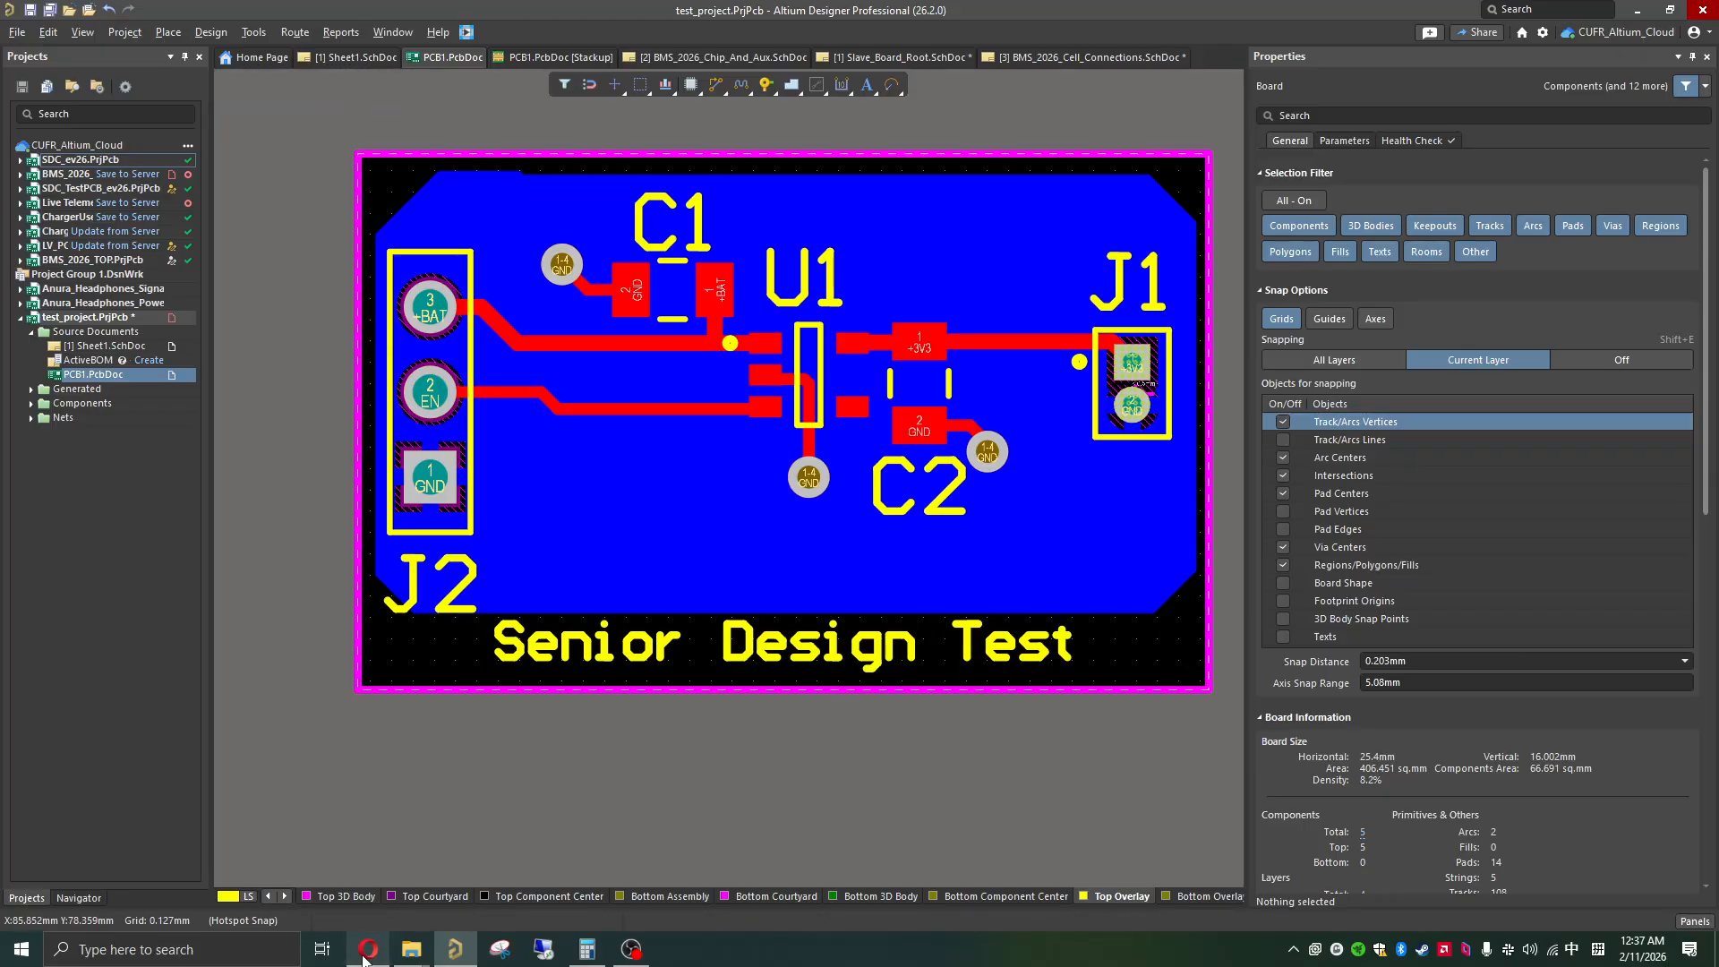
Step: Switch to the web browser, open JLCPCB's instant quote page and examine its Gerber upload and board specification options
mouse_move(364, 956)
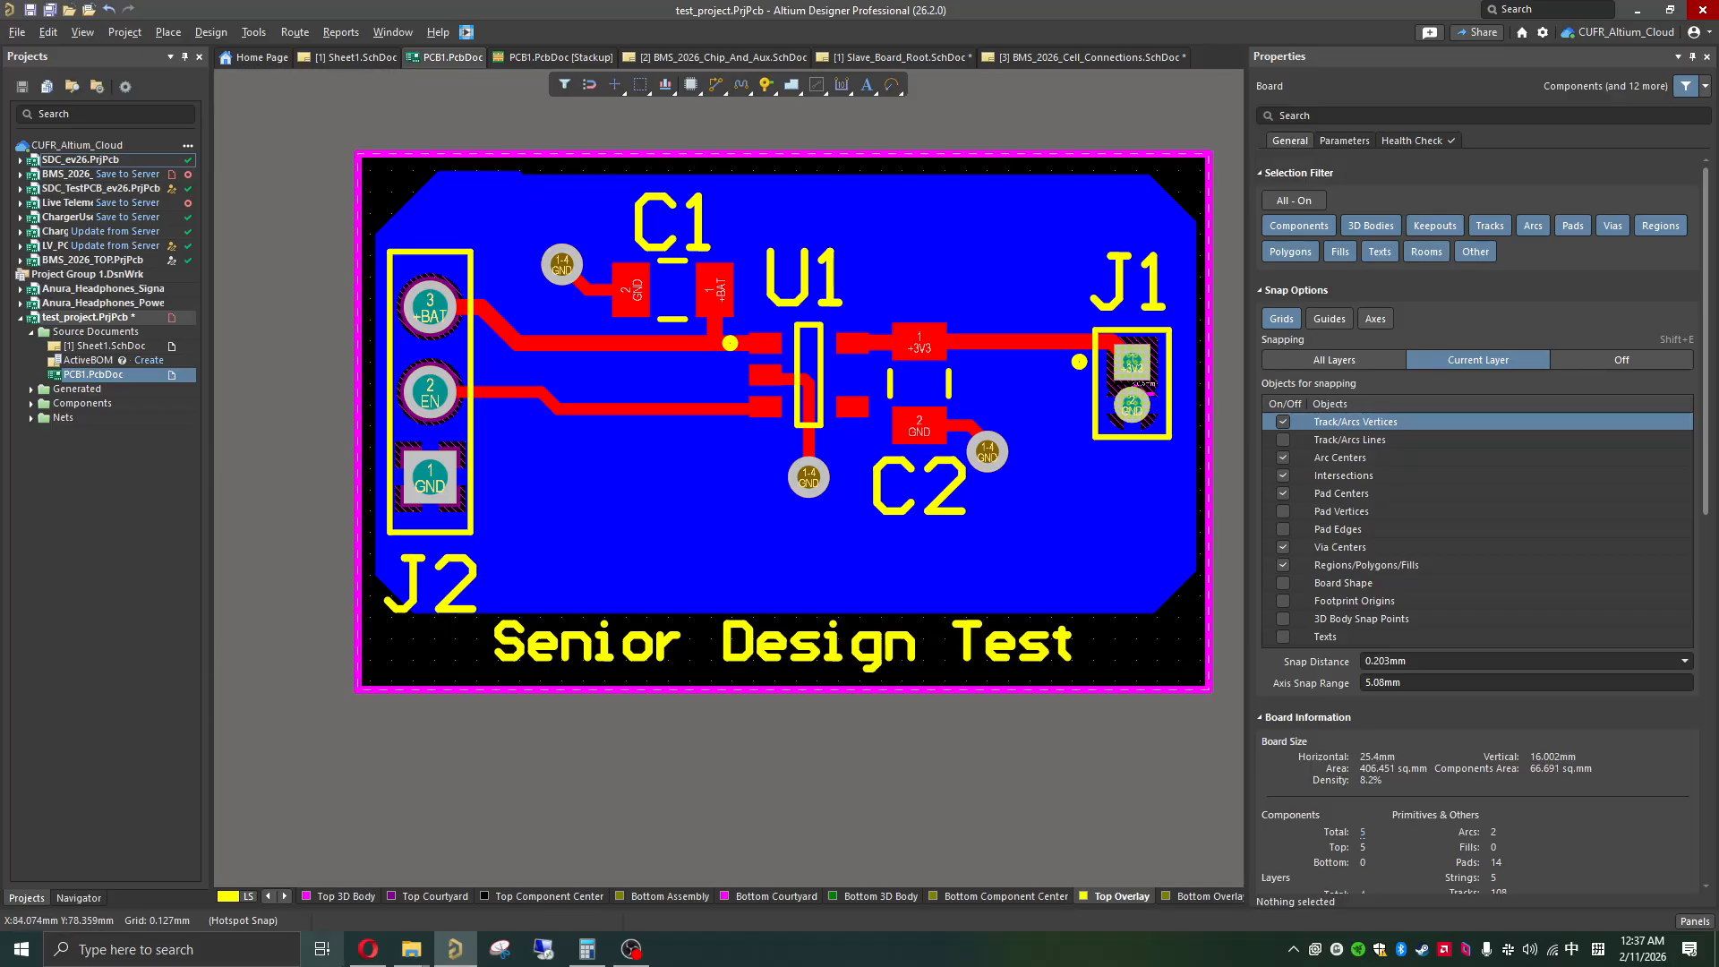
left_click(367, 949)
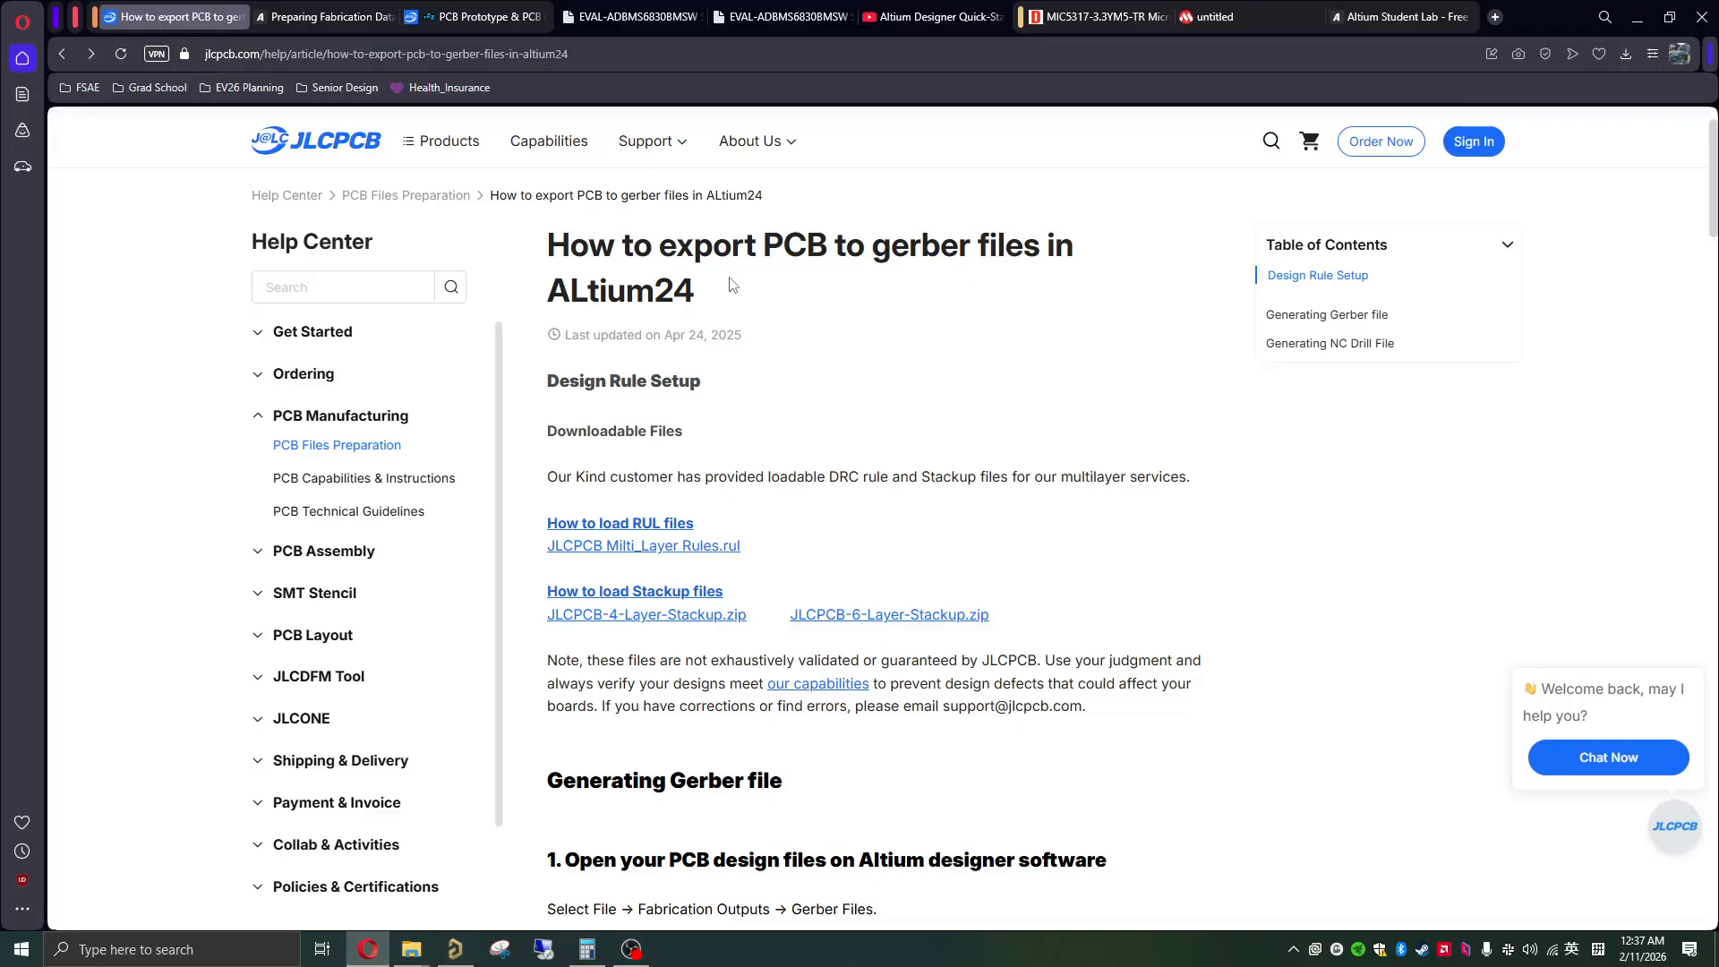
left_click(475, 23)
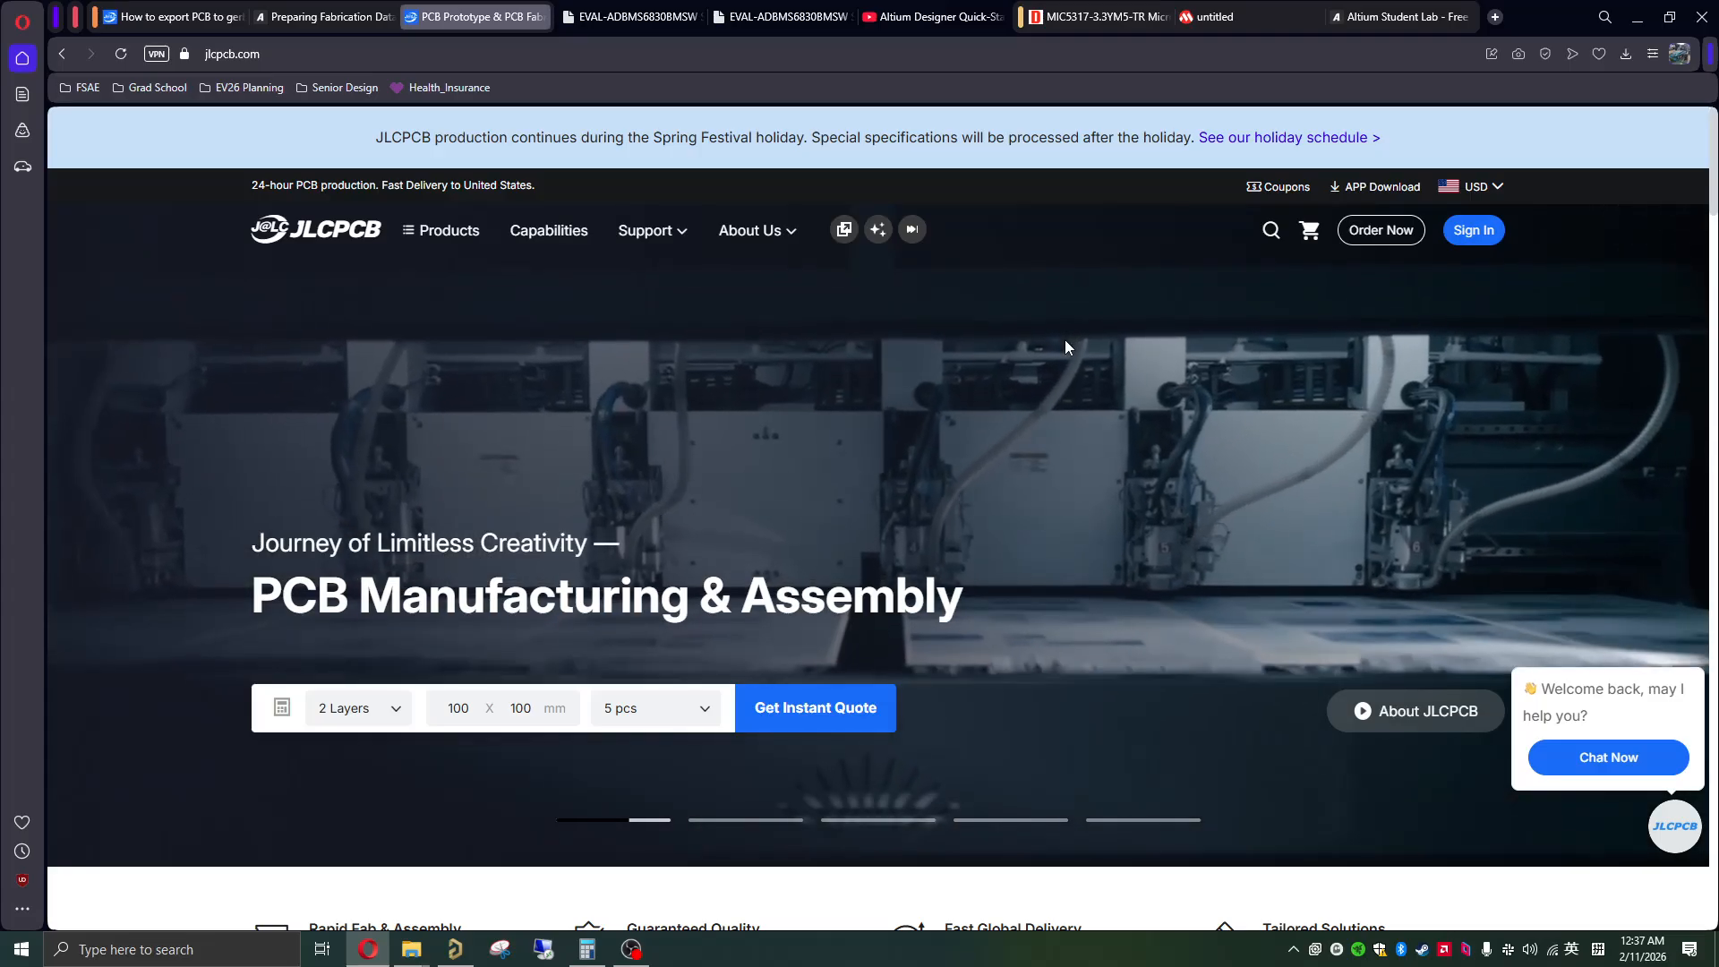
scroll(1066, 347, "down", 1)
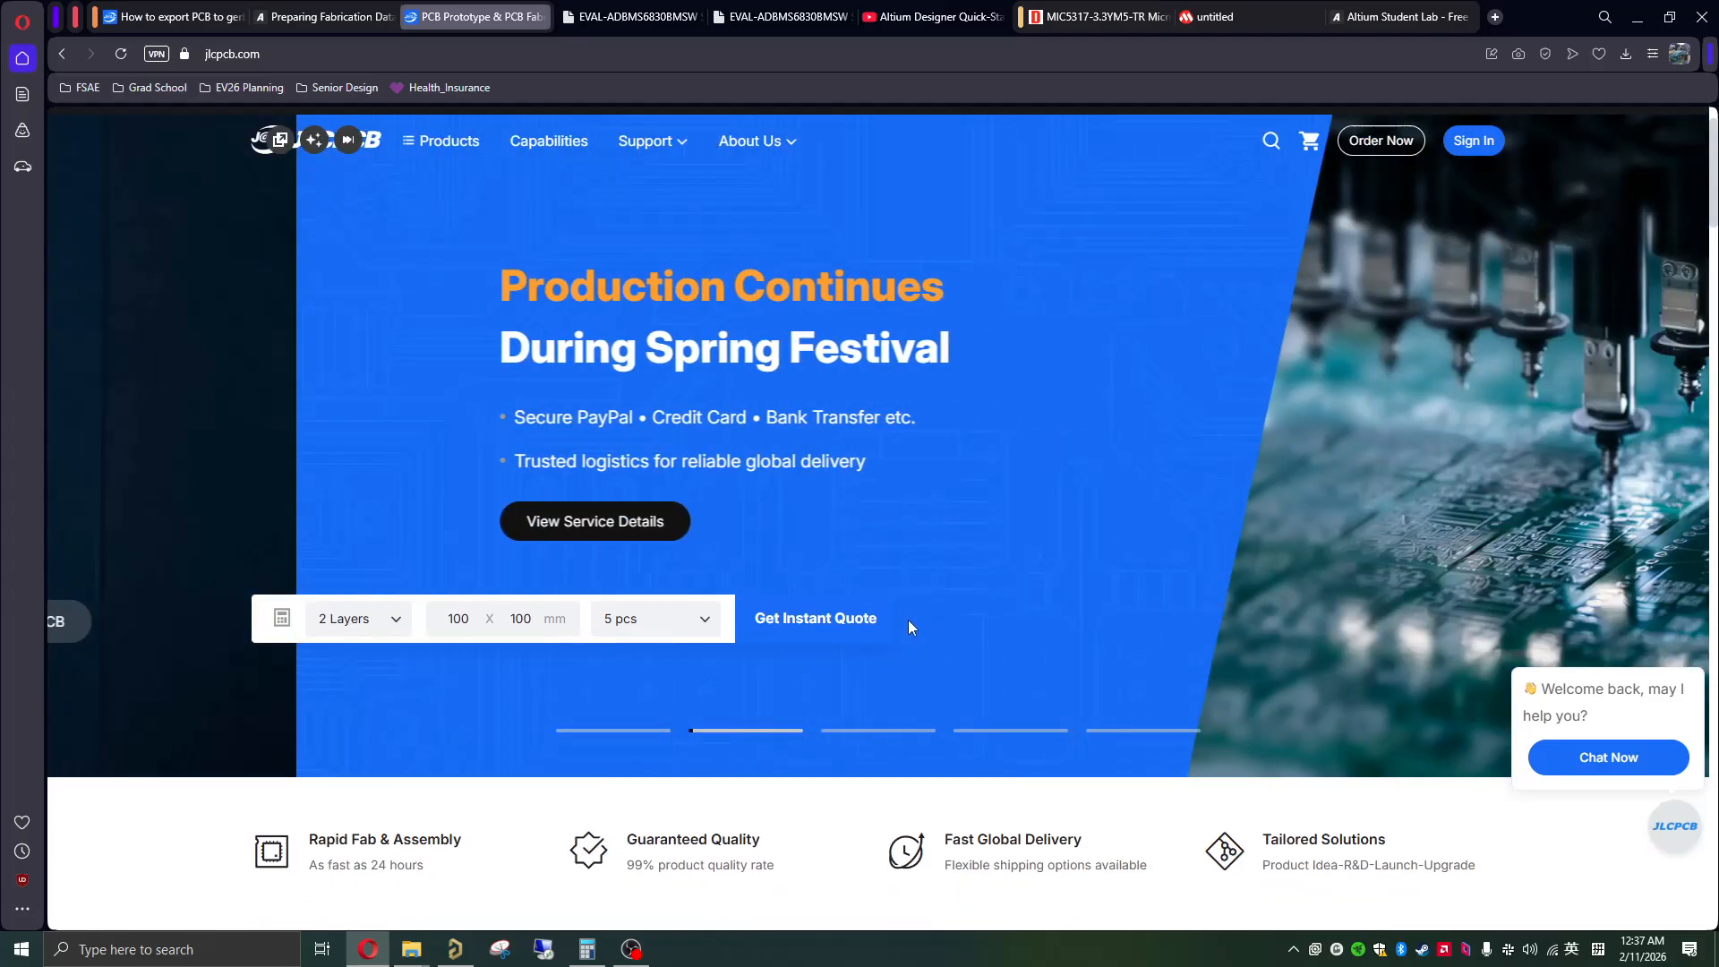
scroll(908, 621, "up", 1)
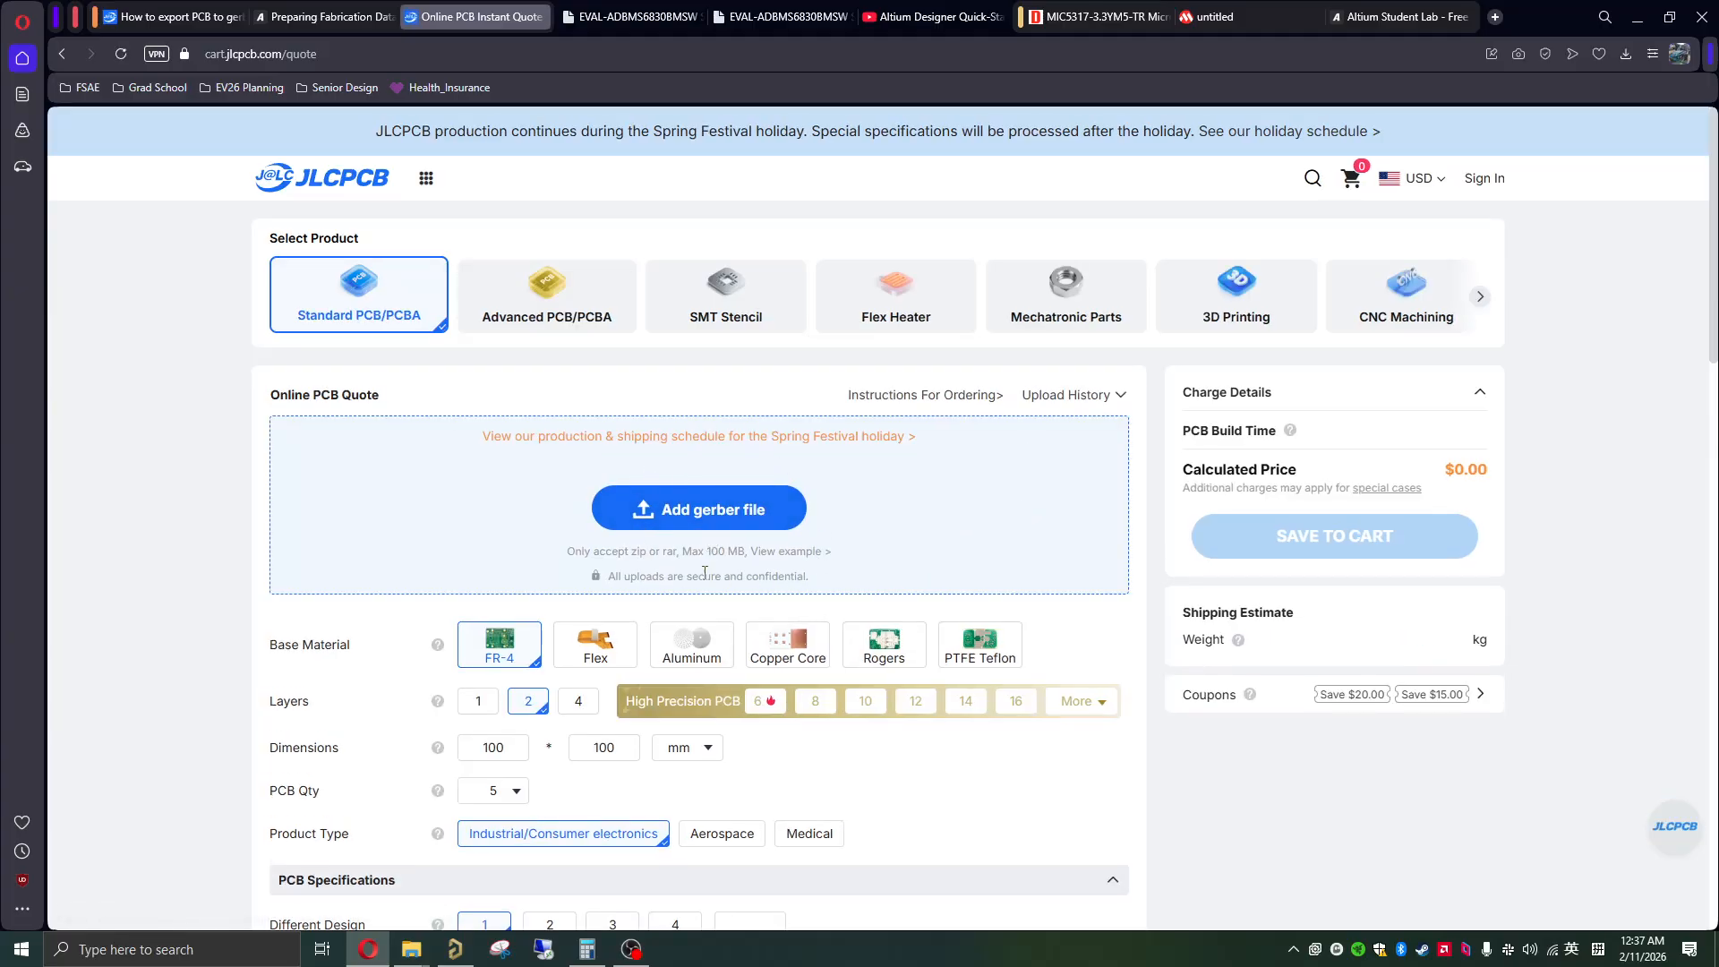
scroll(608, 582, "down", 3)
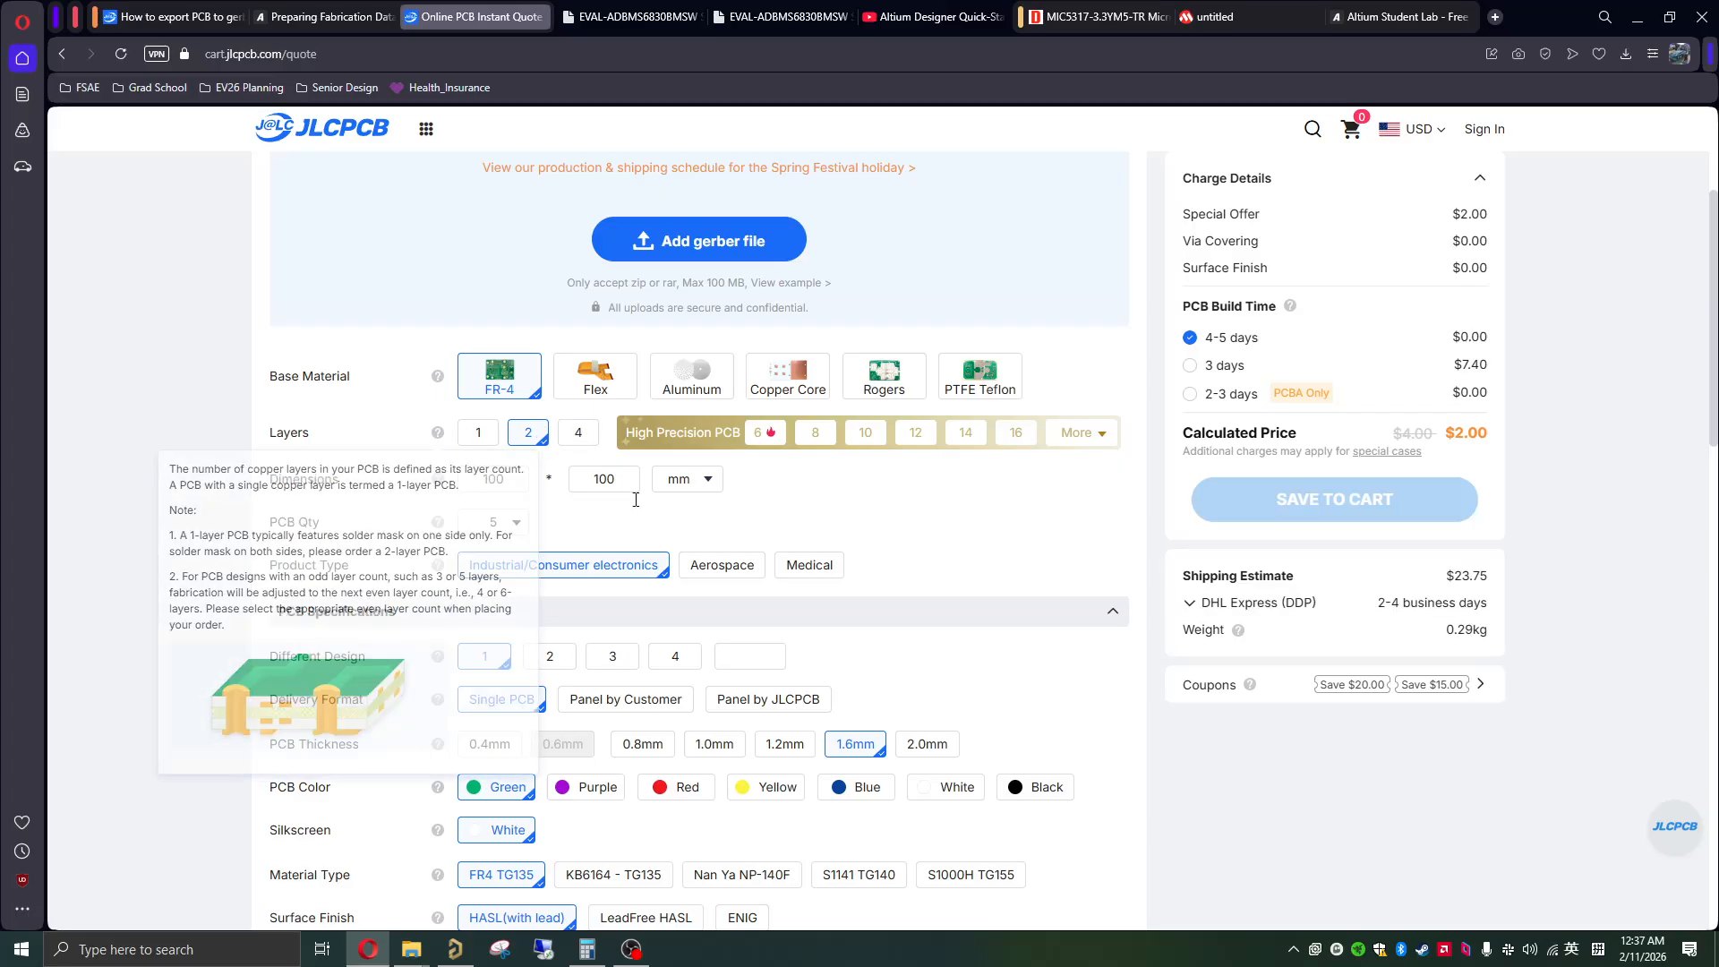
scroll(778, 573, "up", 2)
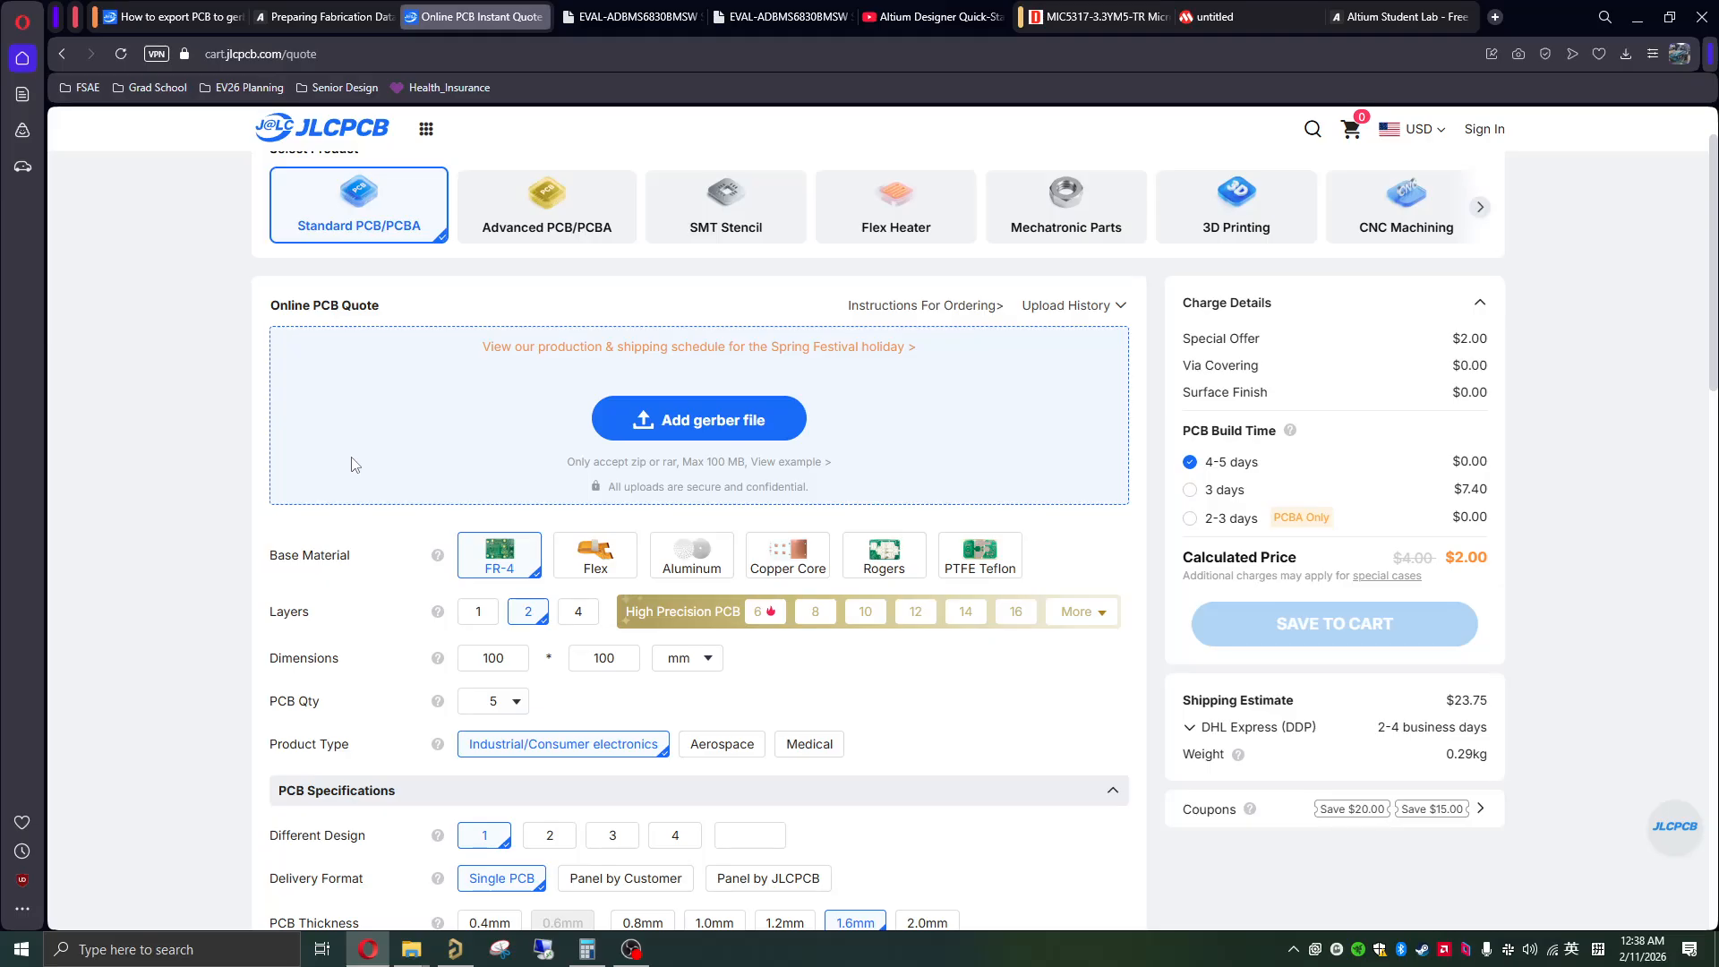
scroll(351, 464, "up", 1)
Step: Show JLCPCB's help article on exporting Gerber files from ALtium24, then review the board specification options on the instant quote page
left_click(180, 15)
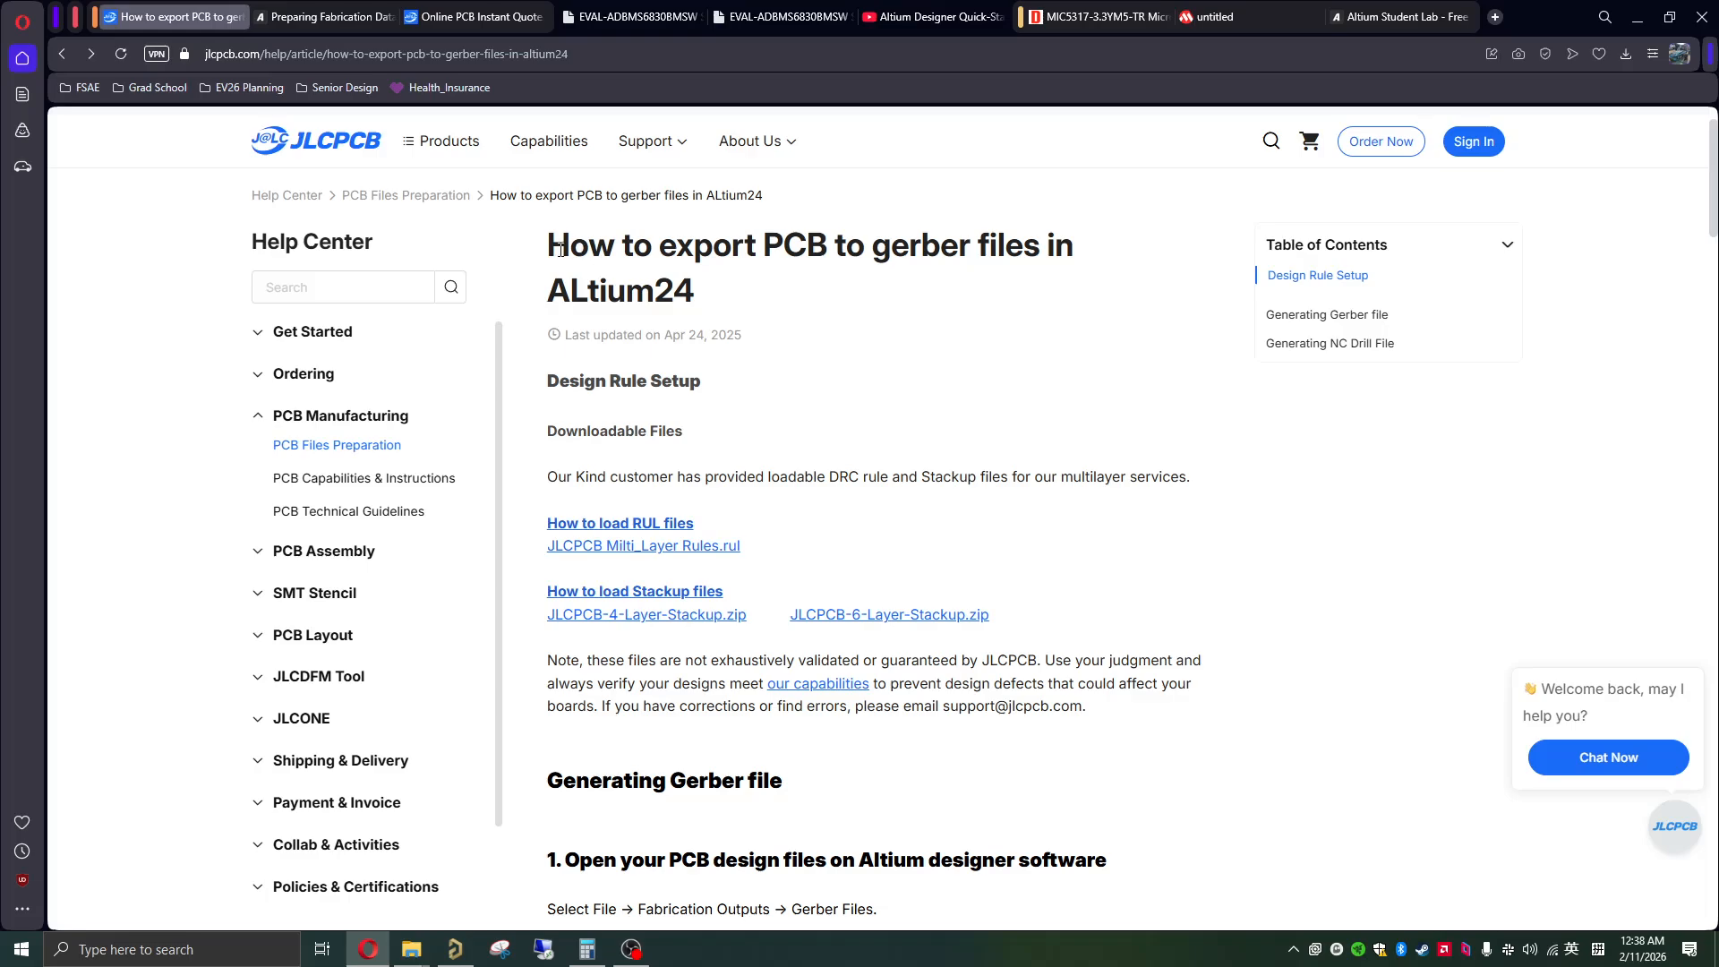
left_click_drag(555, 249, 725, 295)
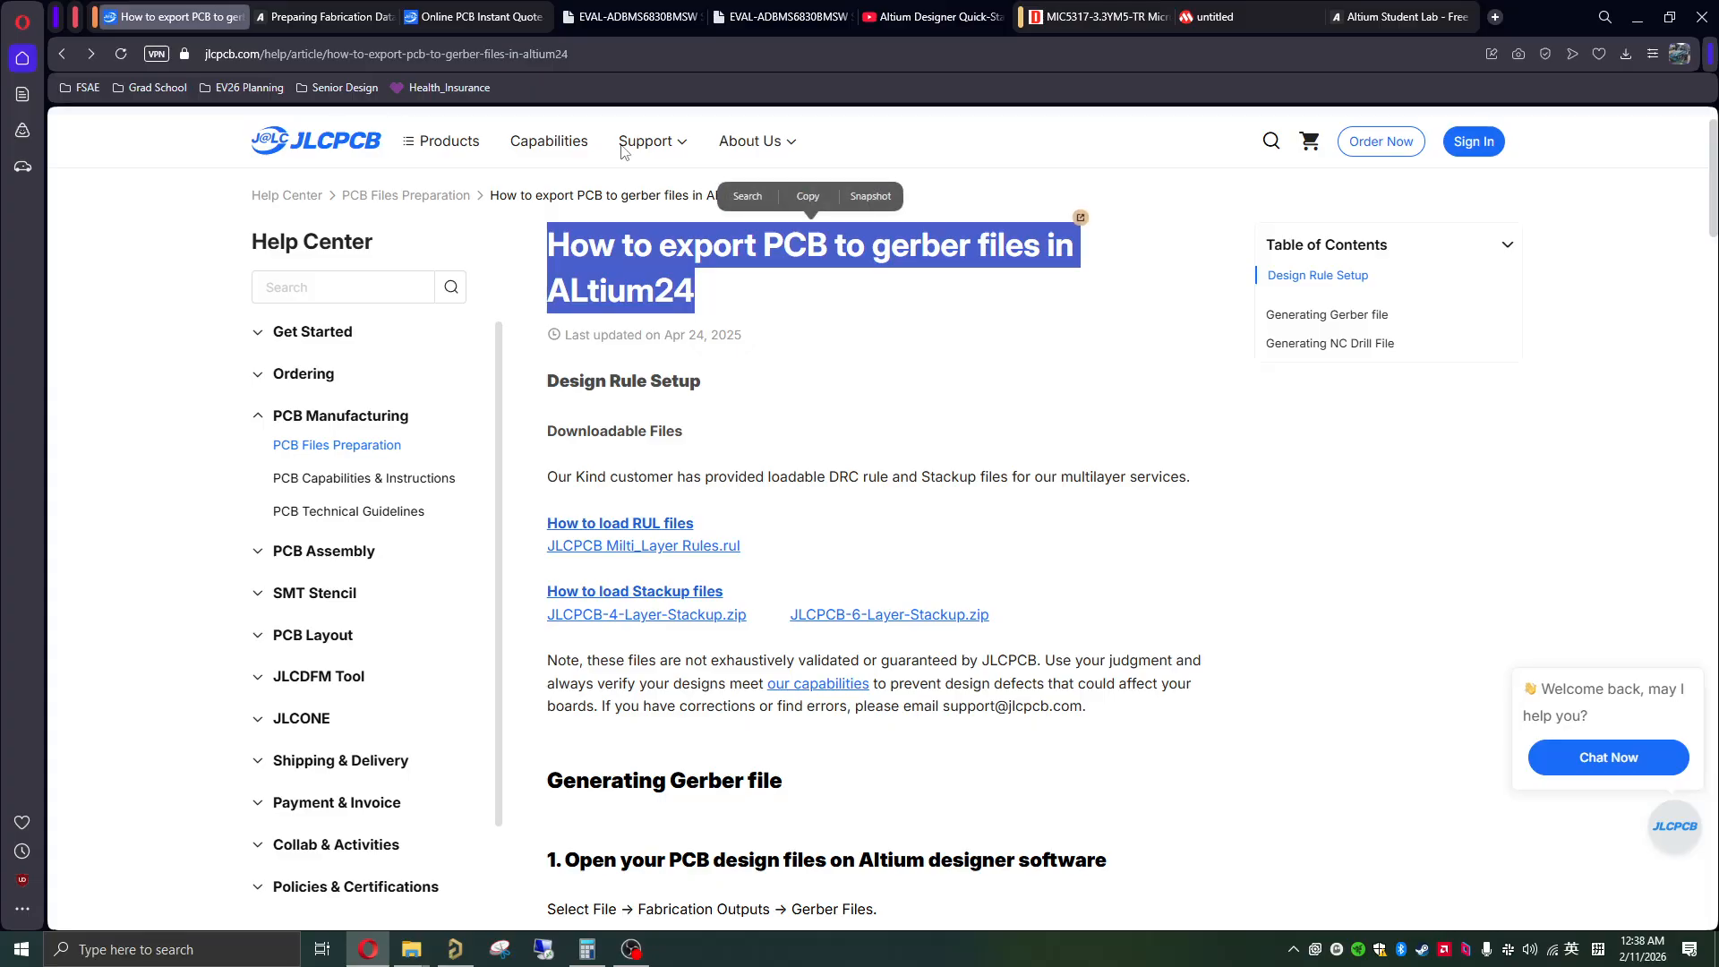
left_click(480, 23)
scroll(647, 498, "down", 3)
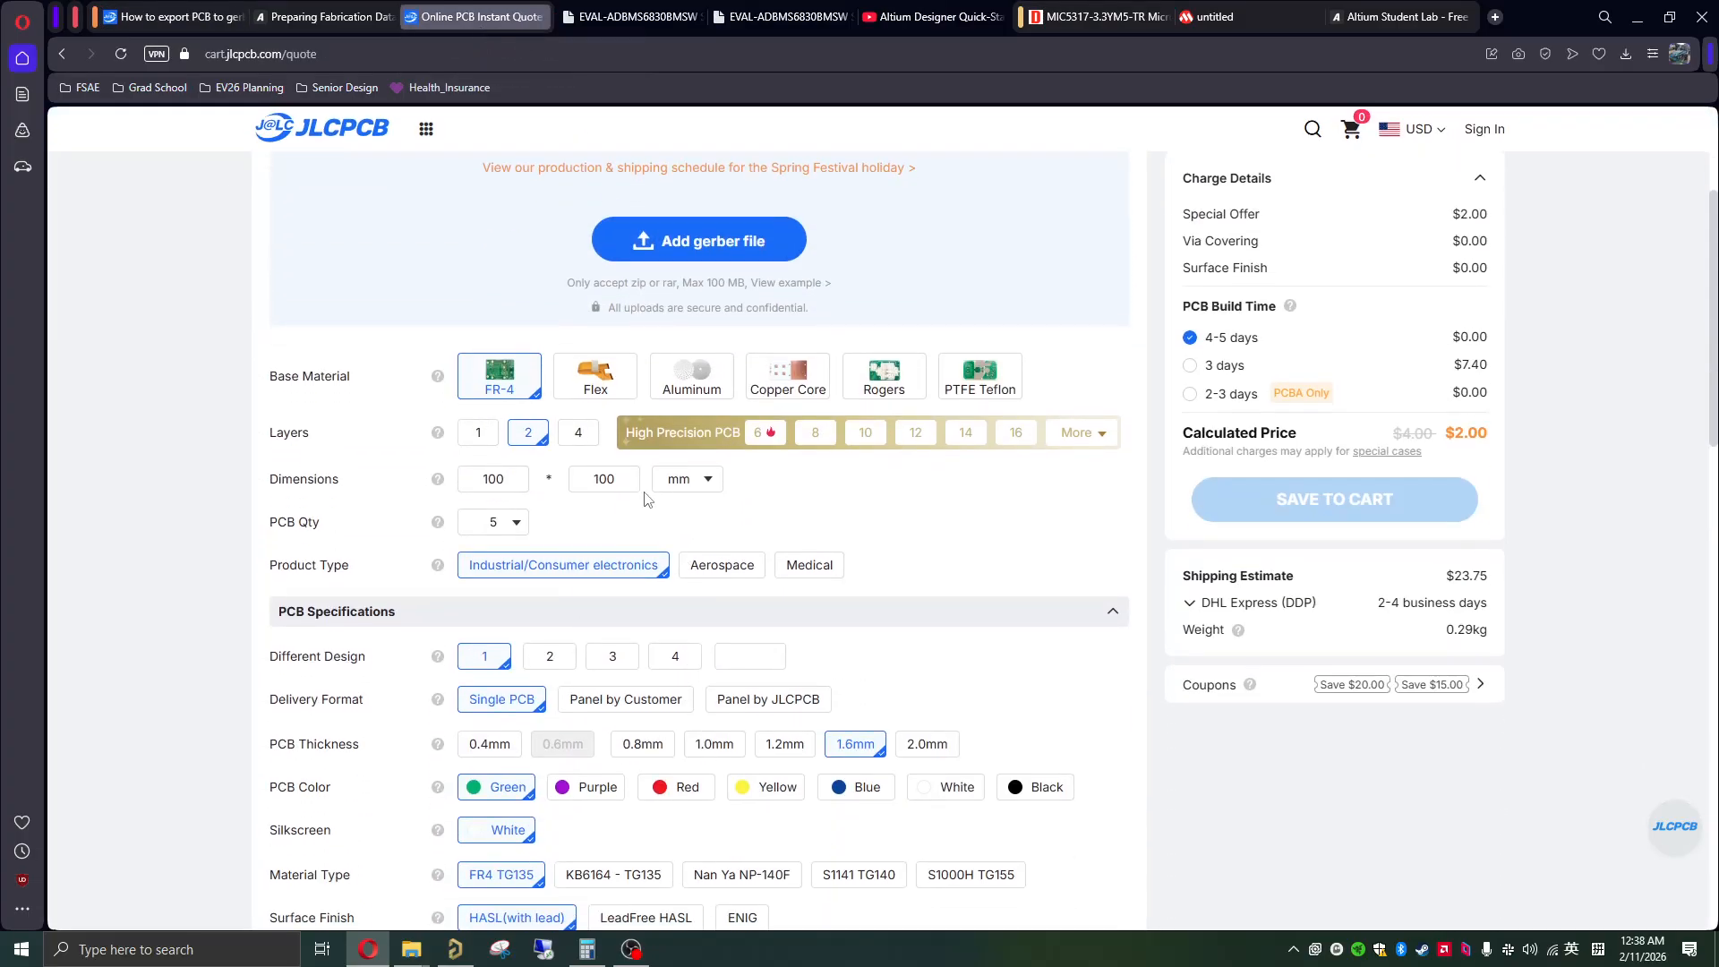
scroll(555, 725, "down", 4)
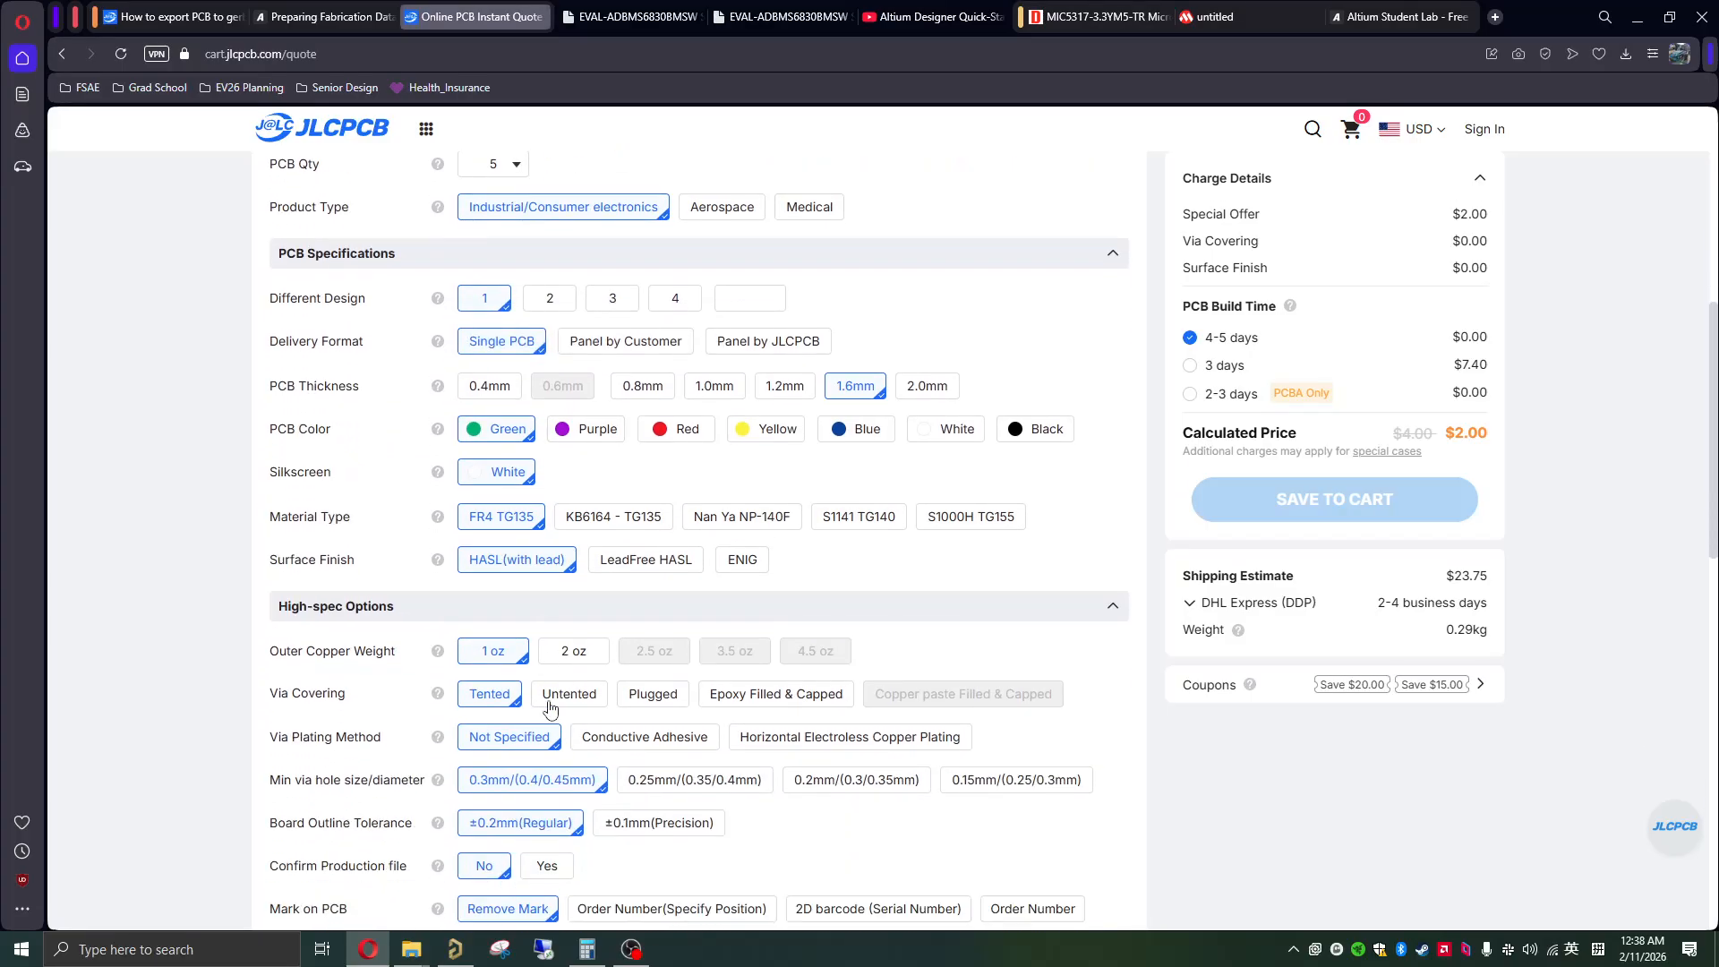
scroll(549, 709, "up", 6)
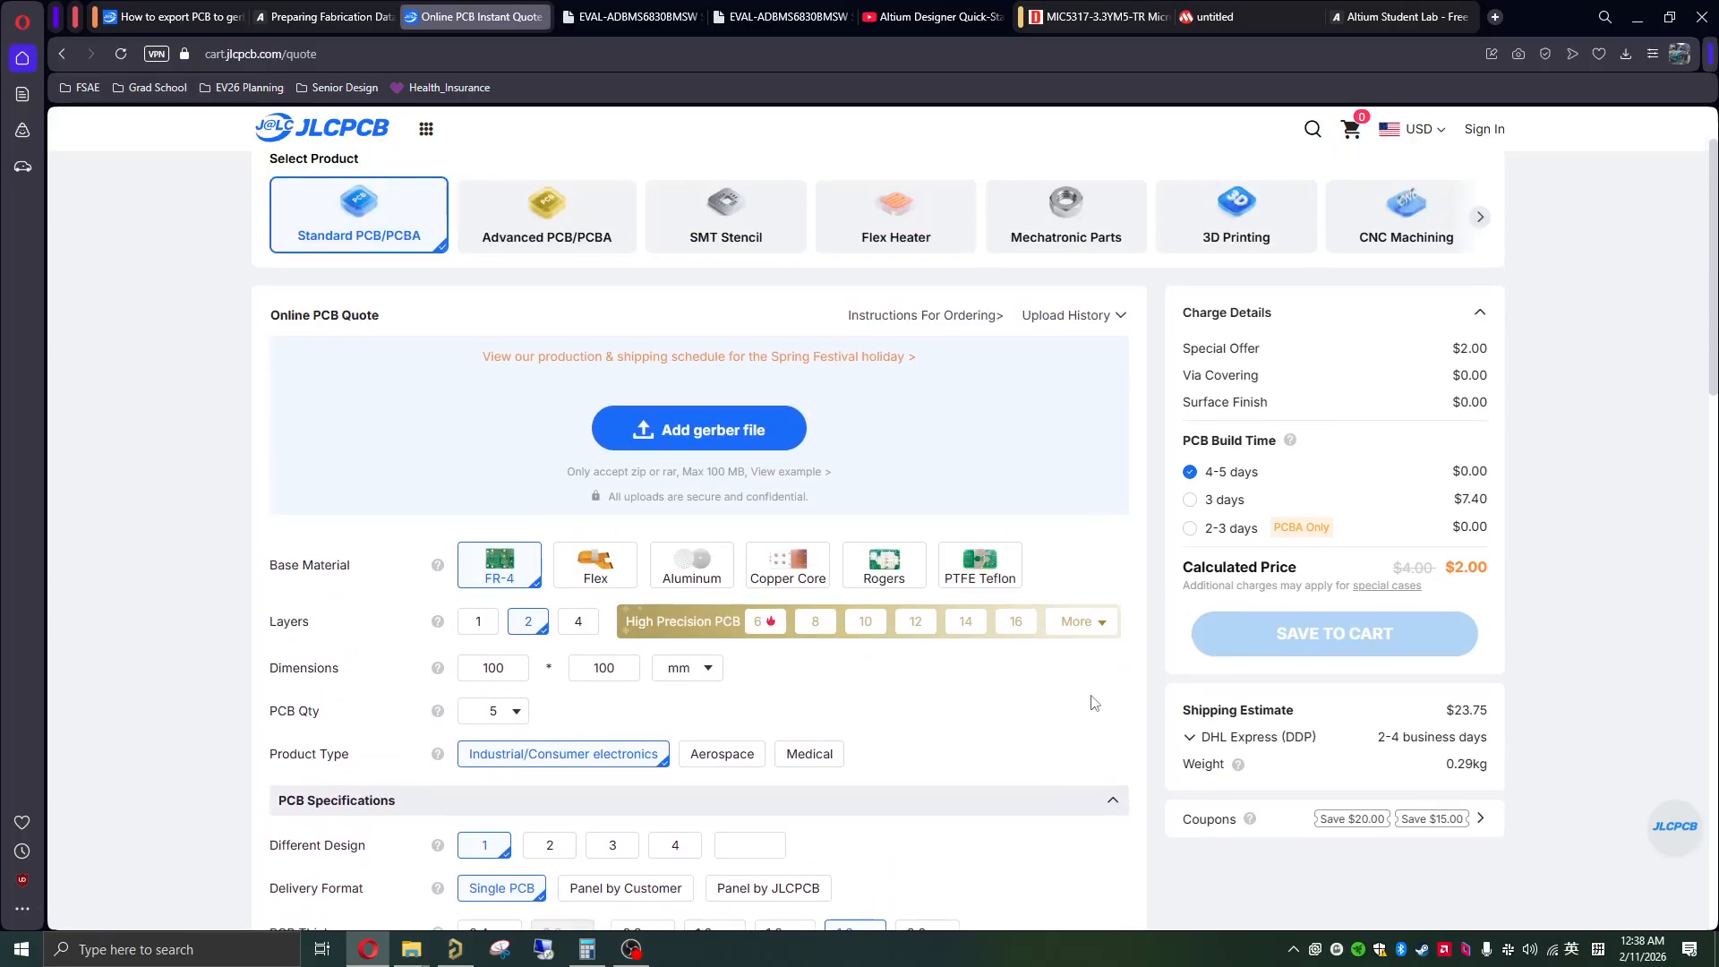
scroll(1094, 703, "up", 1)
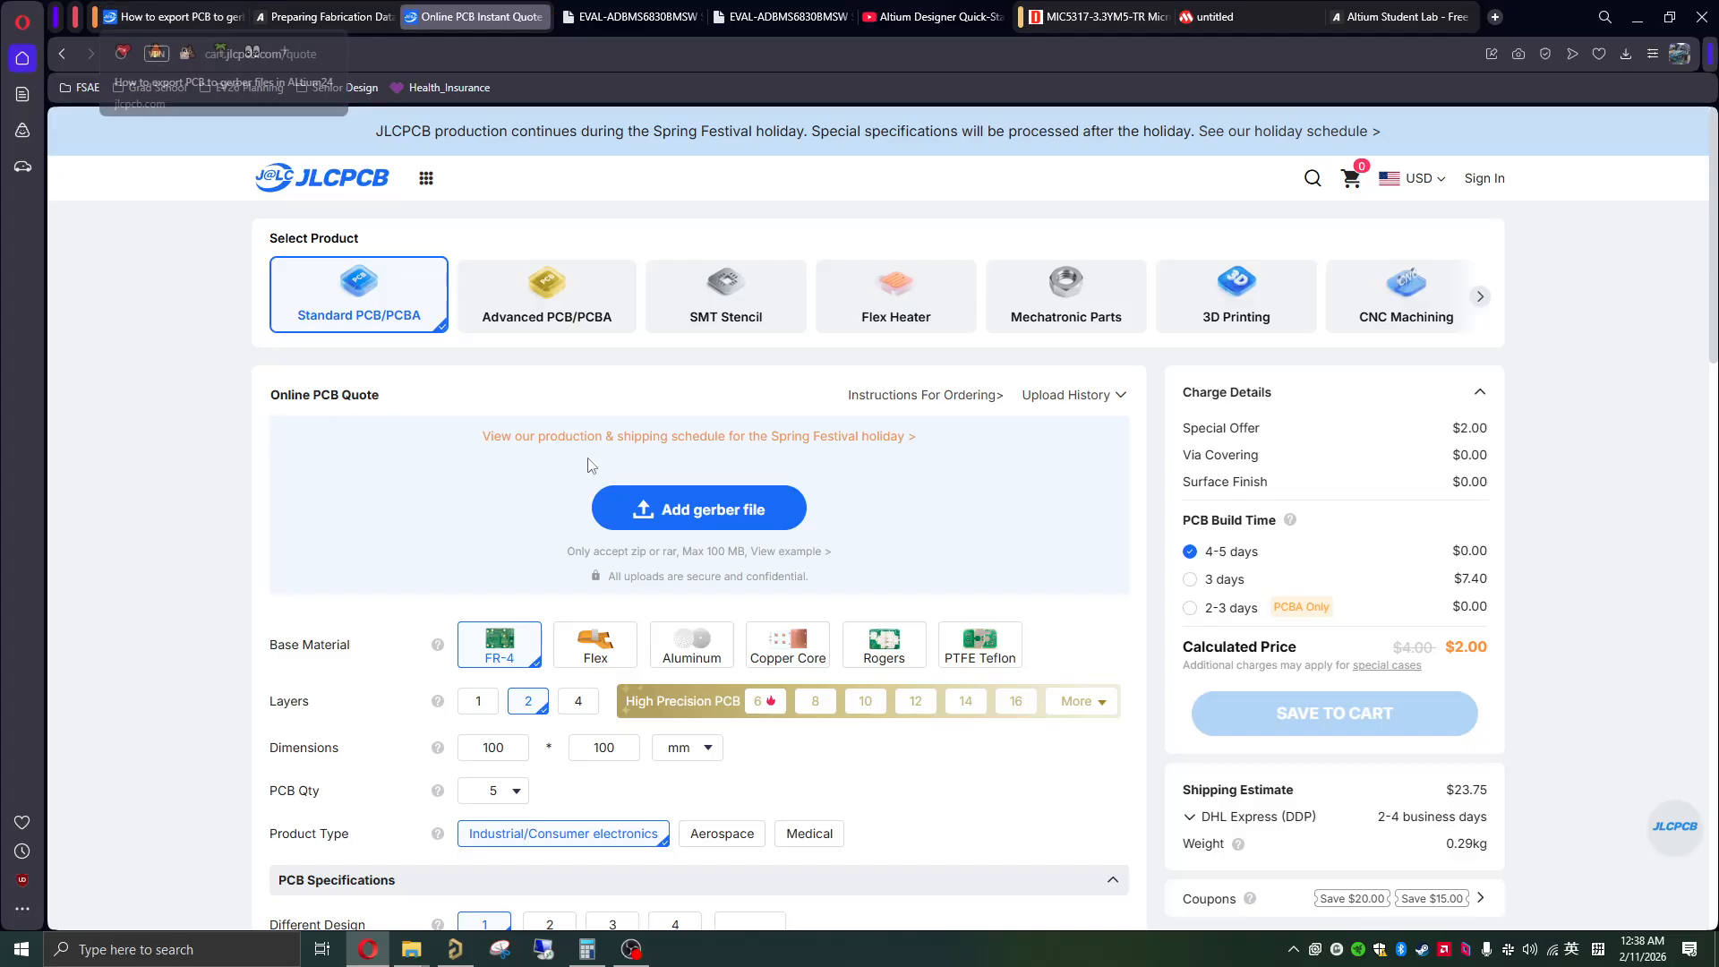
Step: Switch back to Altium Designer and review the board layout and the Sheet1 schematic with its LDO and connector sections
left_click(455, 949)
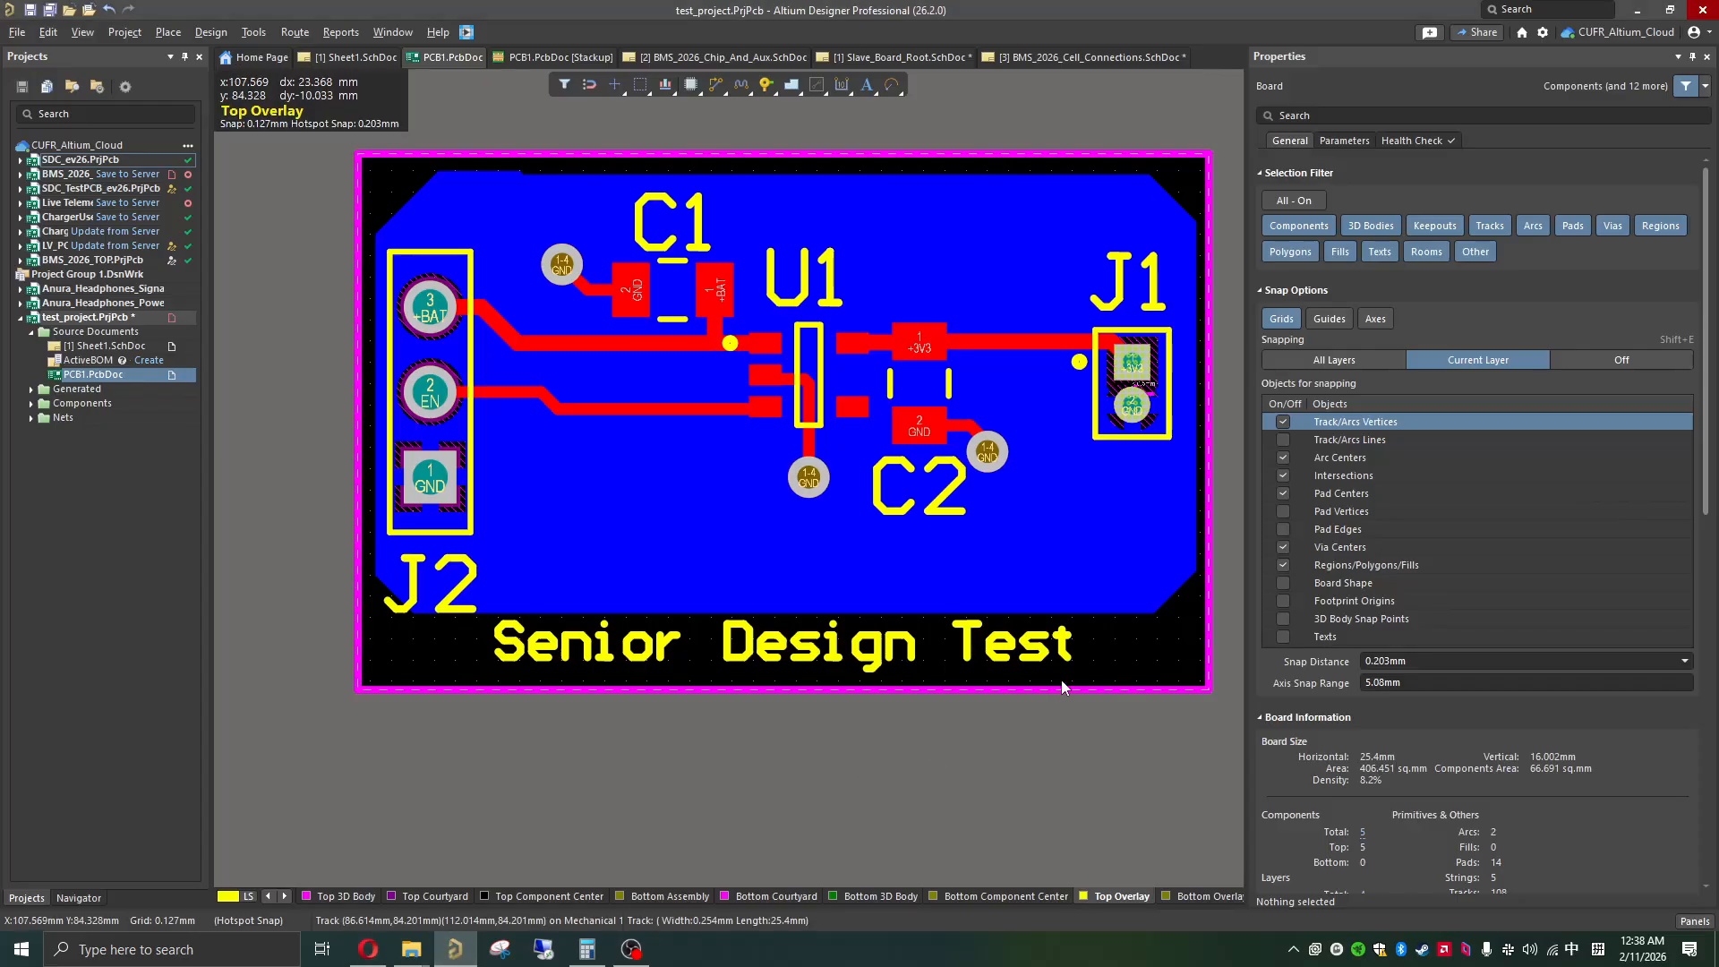
scroll(1060, 664, "up", 3)
scroll(1060, 665, "down", 2)
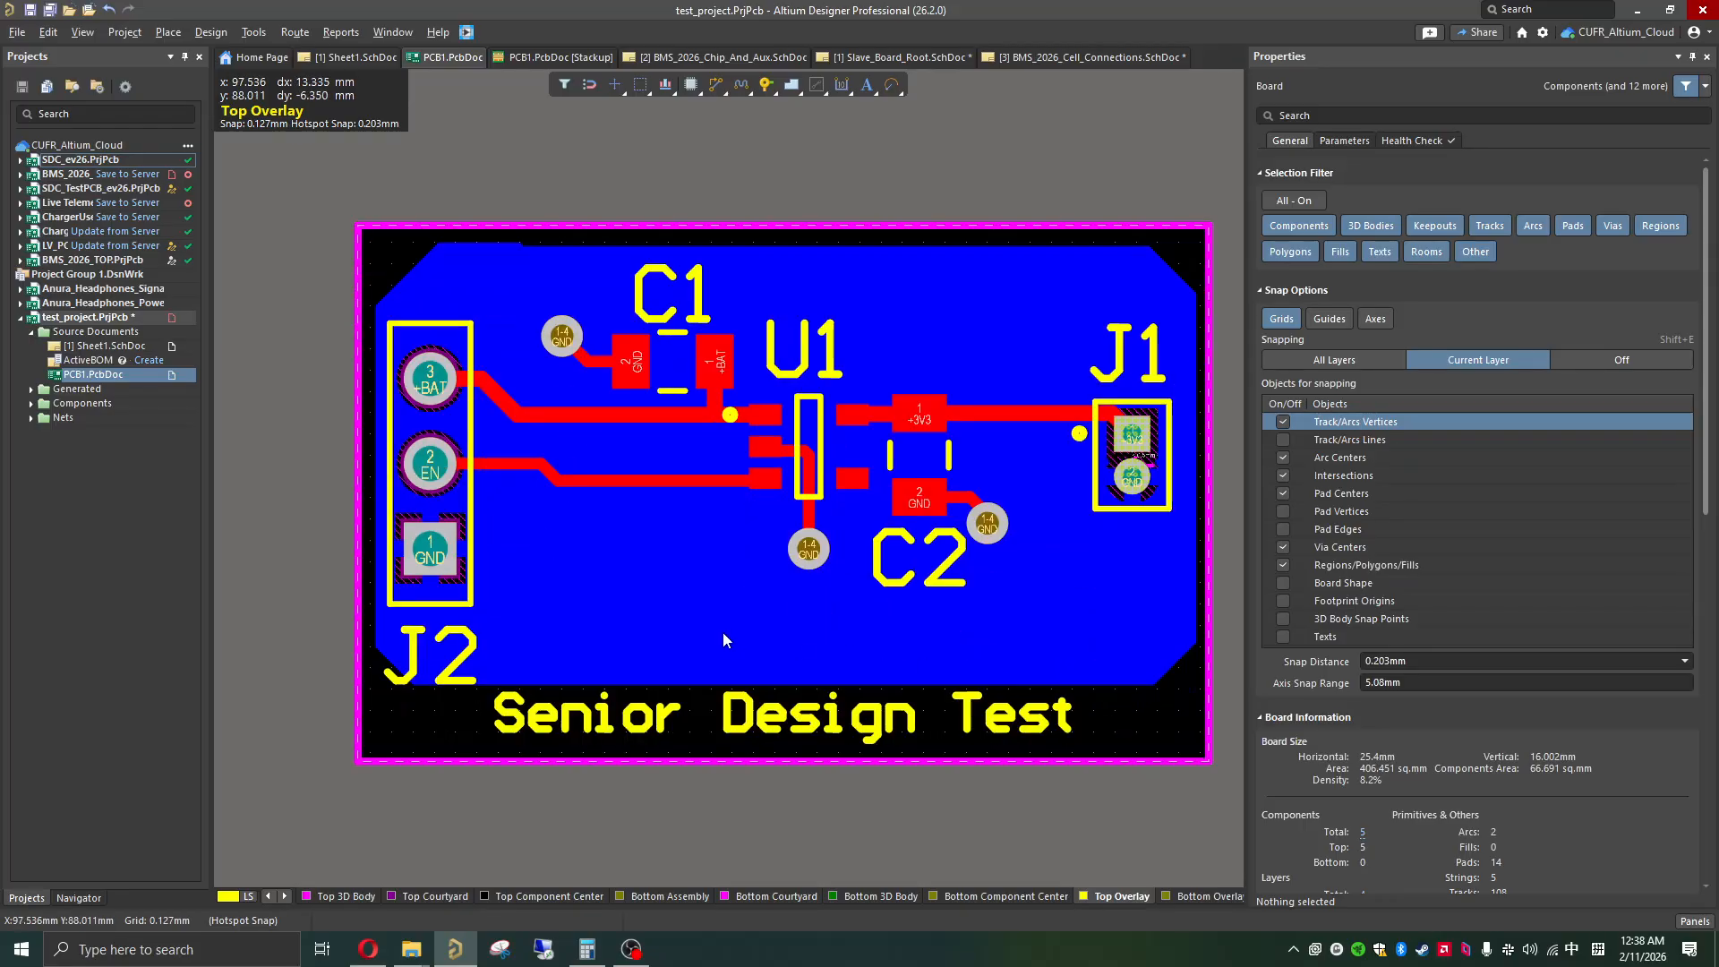
scroll(725, 639, "down", 1)
scroll(725, 639, "up", 1)
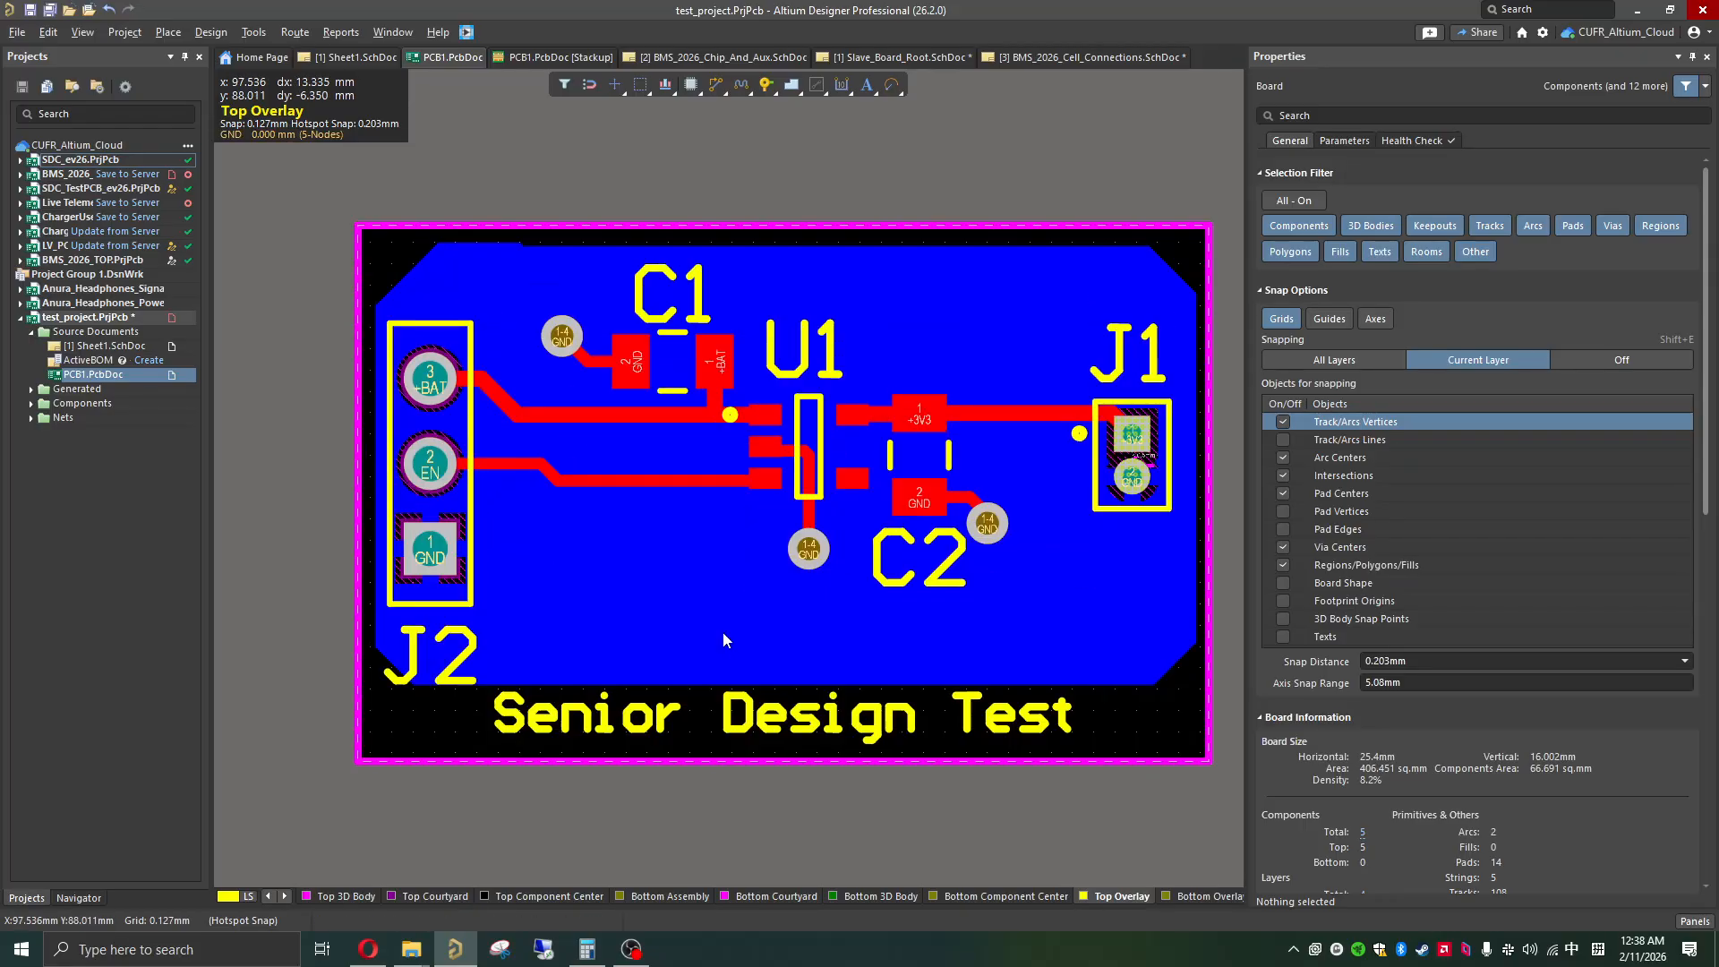
left_click(346, 61)
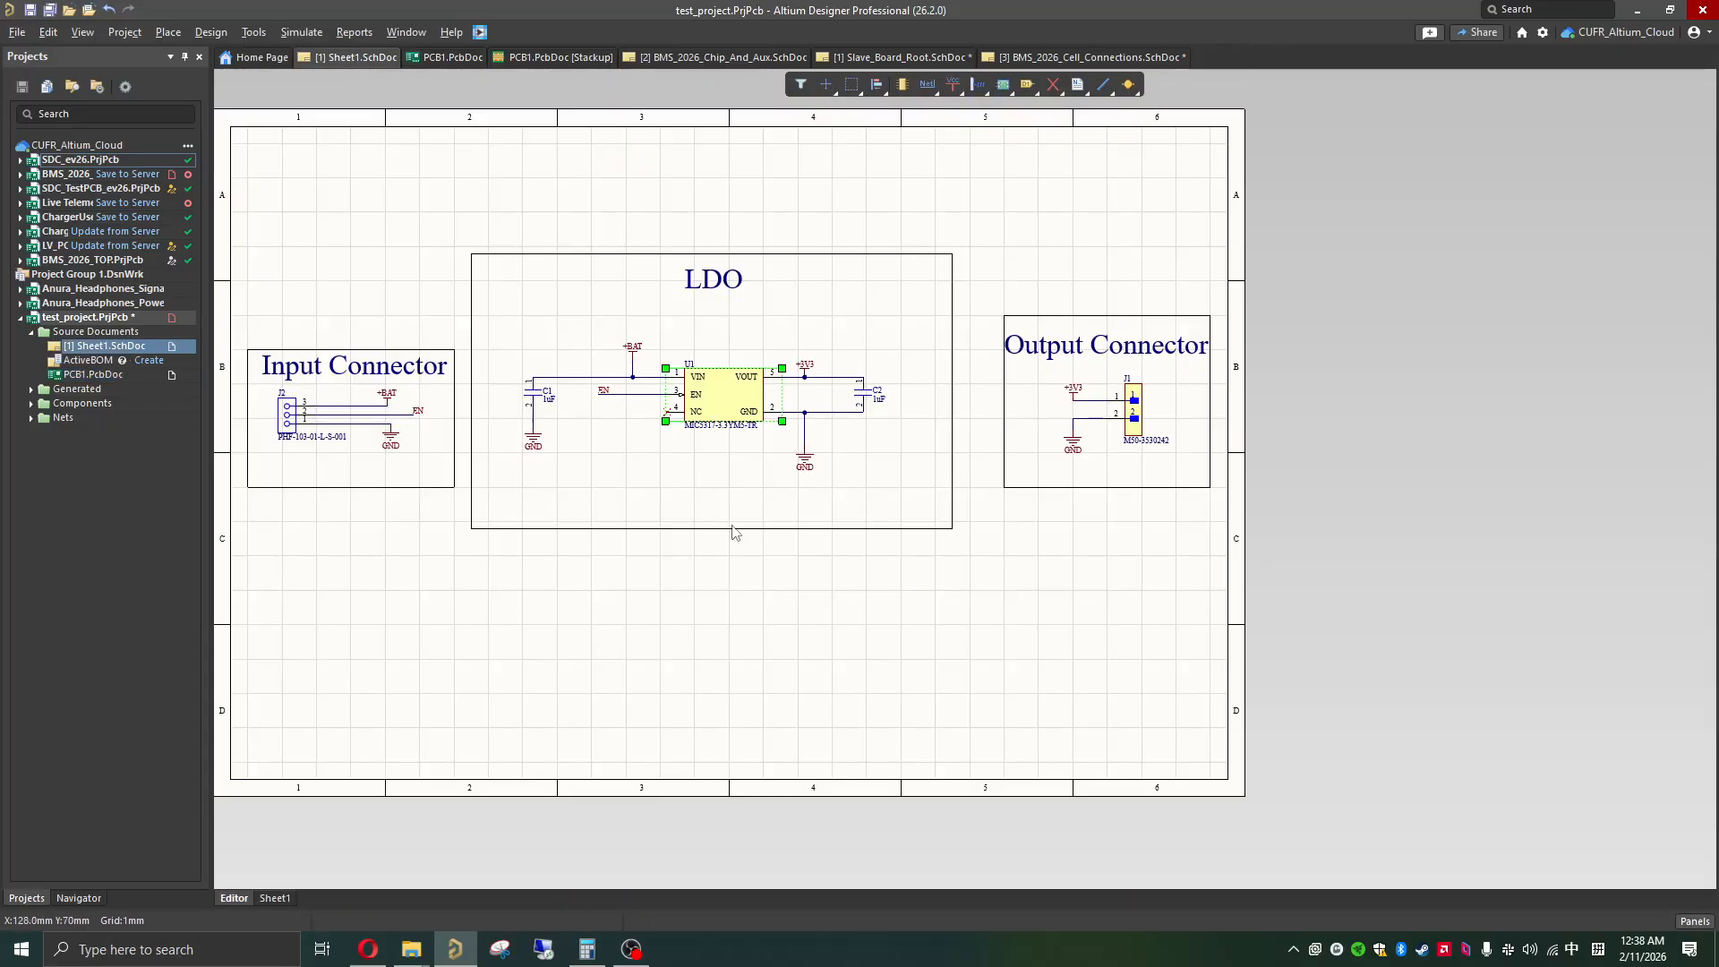
left_click(756, 639)
scroll(788, 530, "up", 1, "shift")
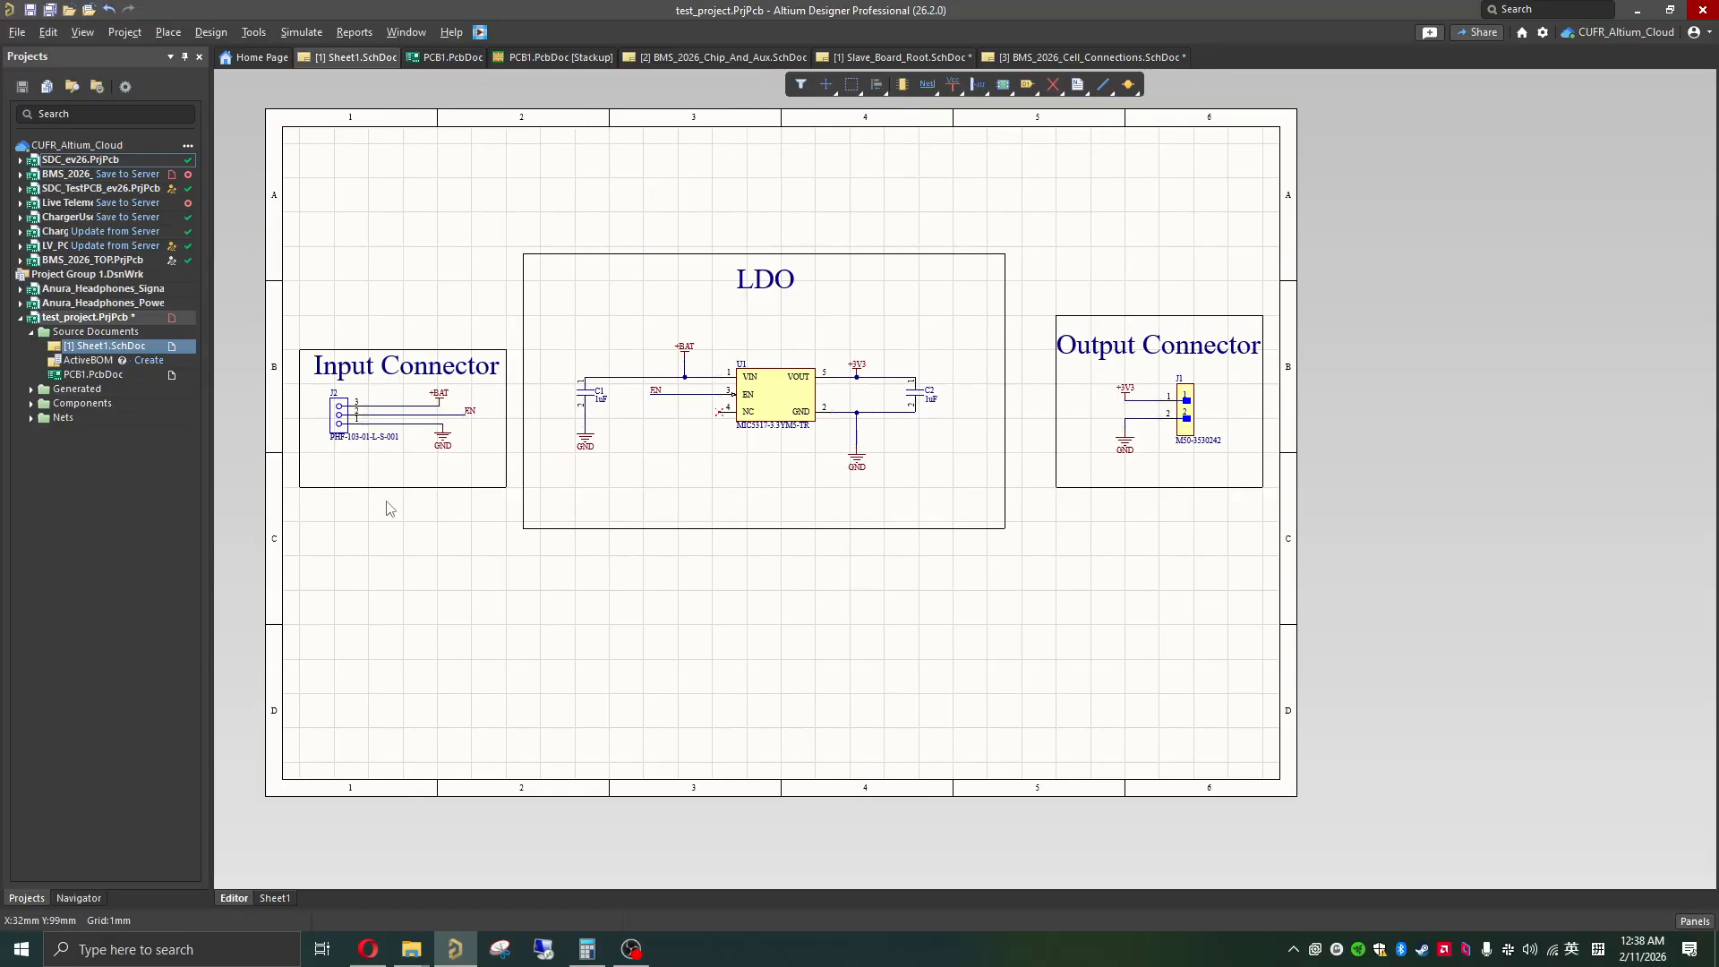
Step: Inspect the PCB1 board in 3D from the bottom, edge and top sides, and return to the 2D layout
left_click(449, 58)
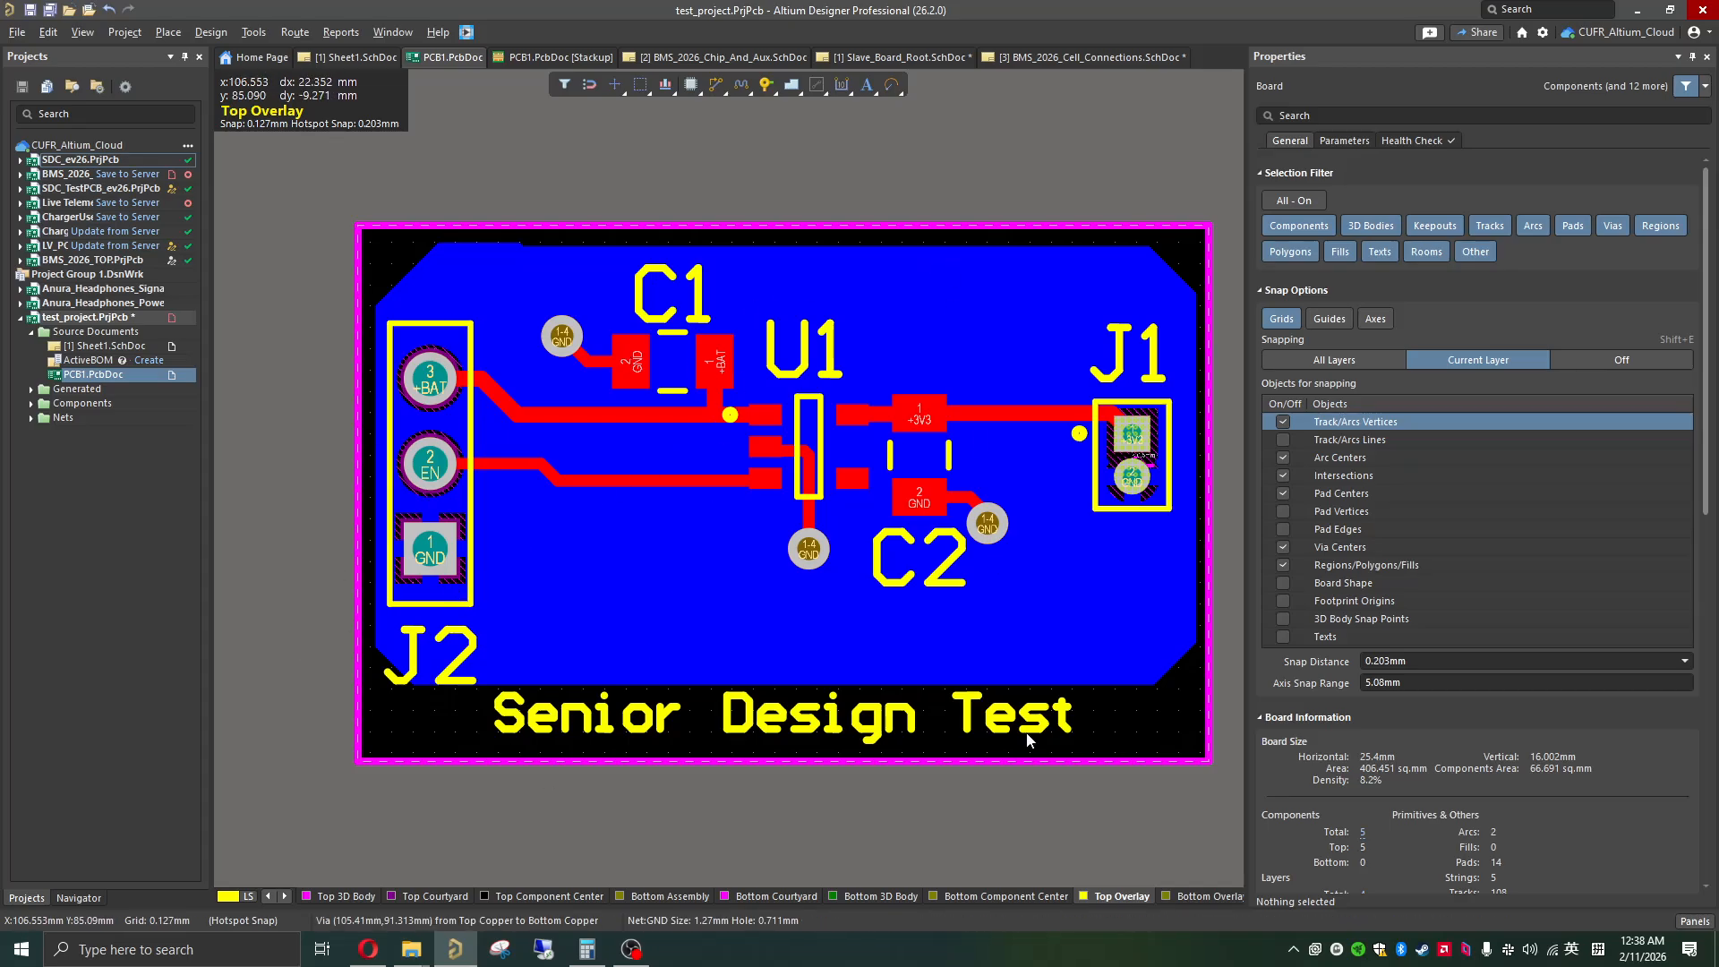
key("3")
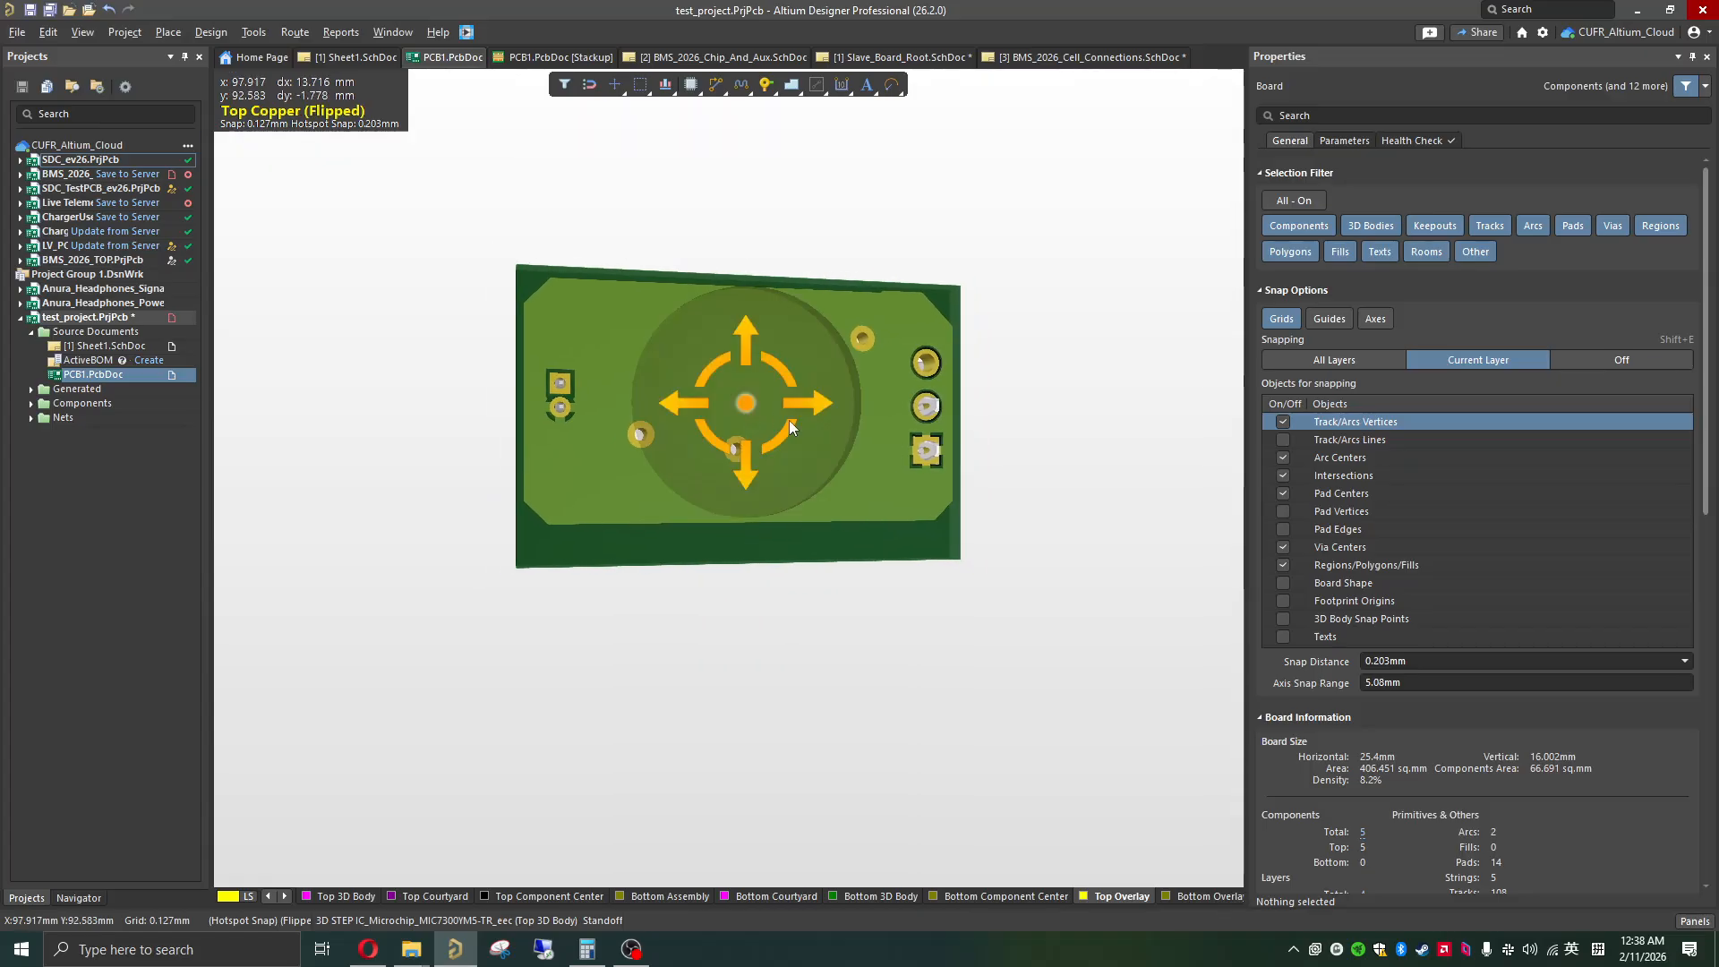
right_click(823, 400, "shift")
left_click(772, 405)
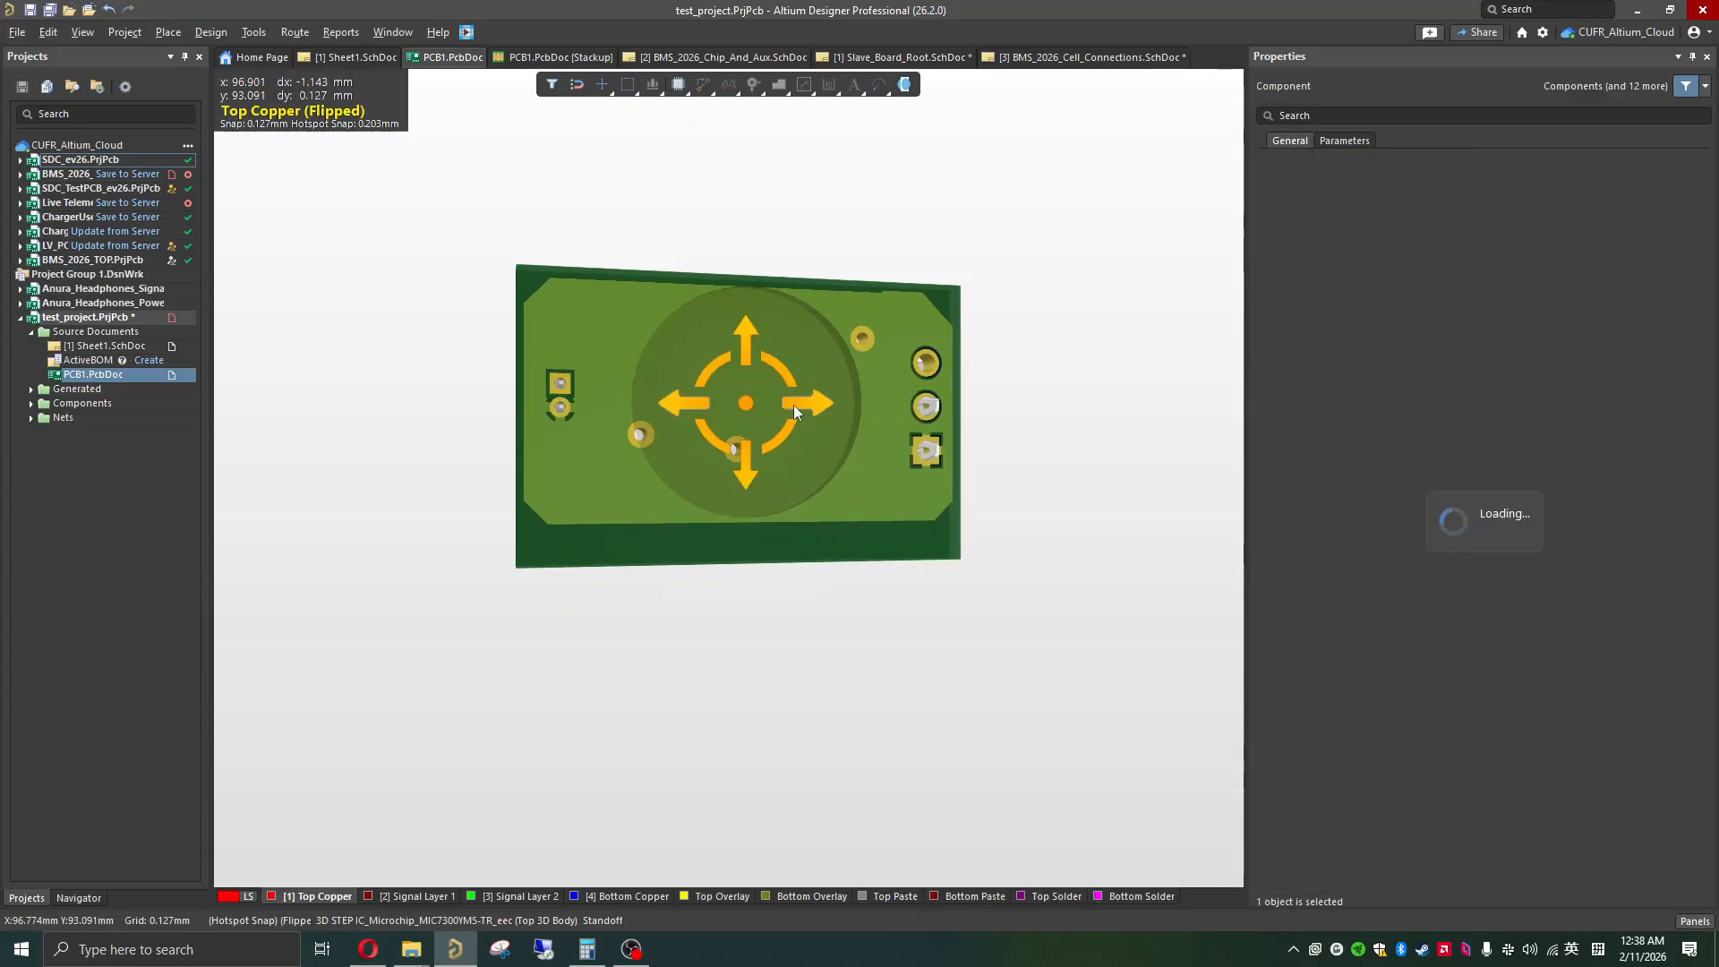
right_click_drag(793, 405, 501, 443, "shift")
left_click(835, 464, "shift")
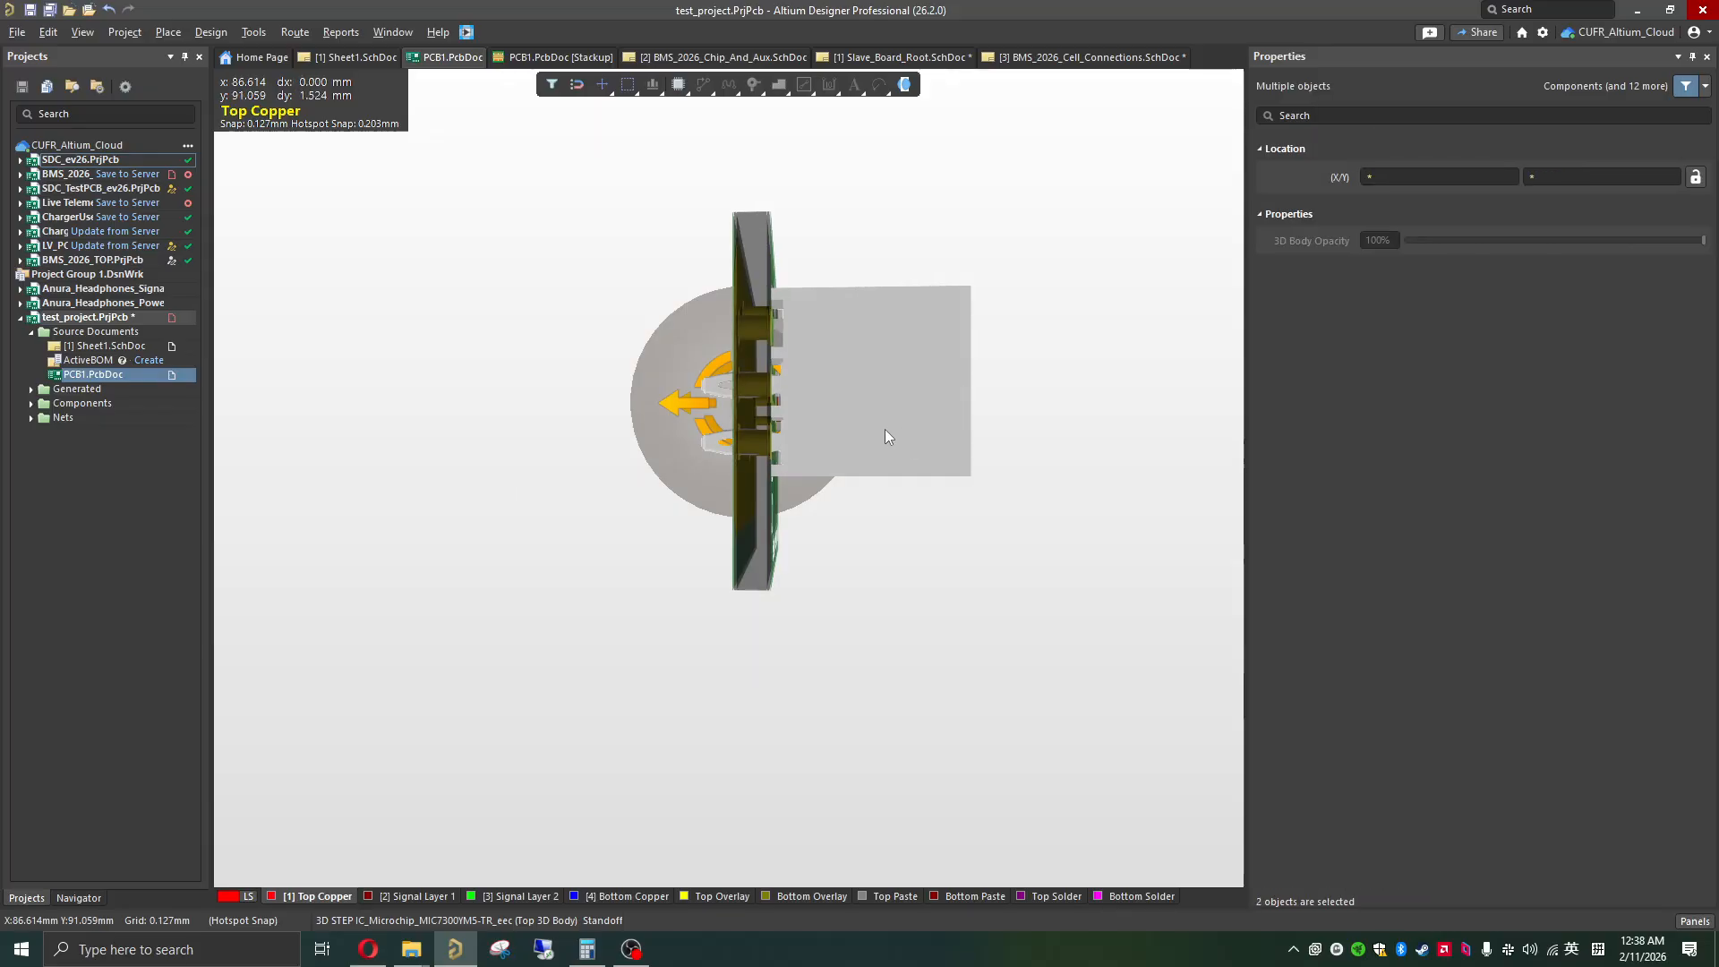
right_click(857, 394, "shift")
right_click(767, 401, "shift")
left_click(728, 396, "shift")
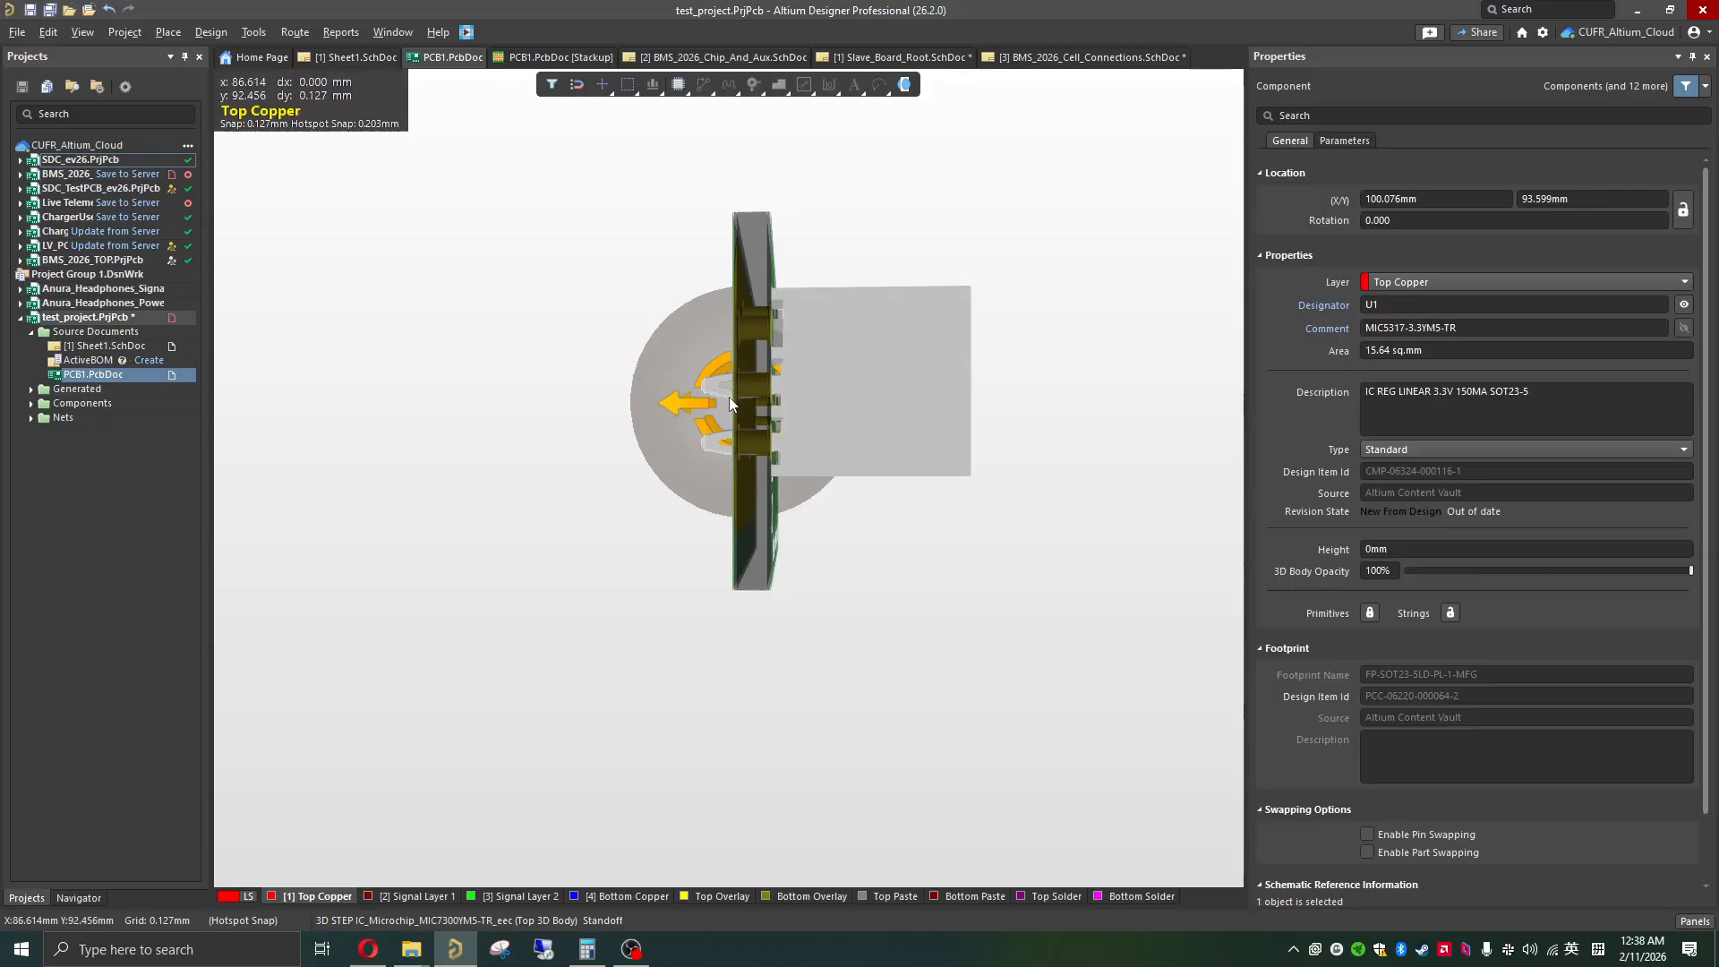
right_click_drag(717, 415, 233, 422, "shift")
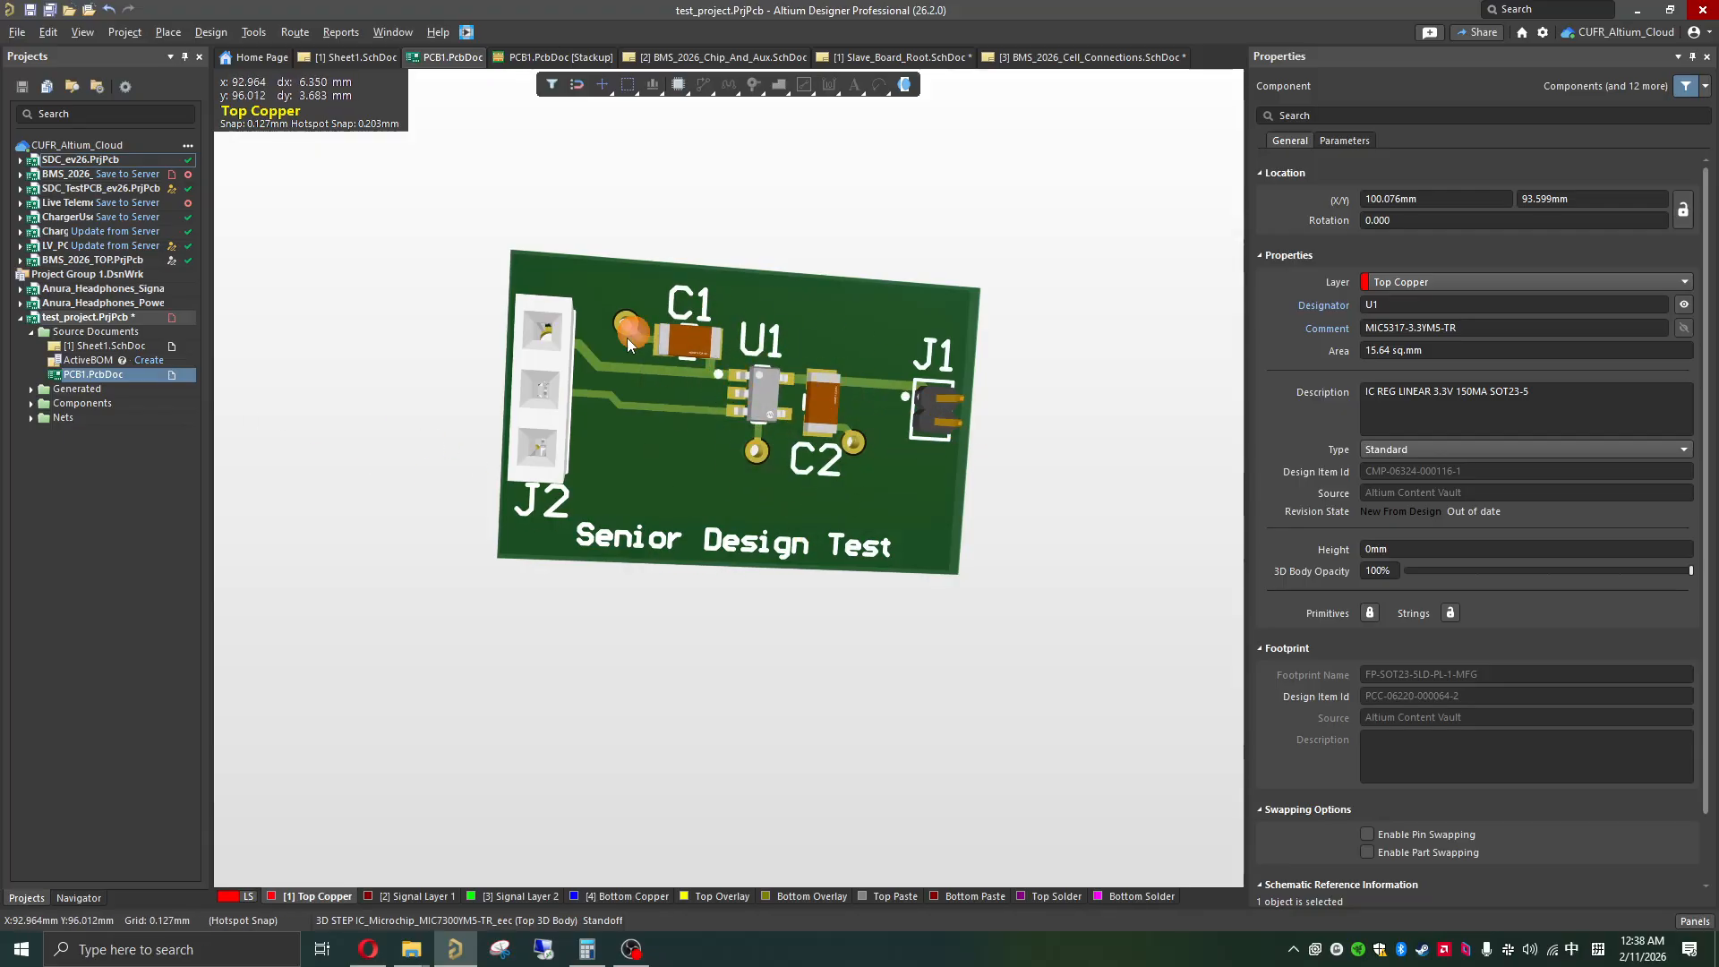
key("2")
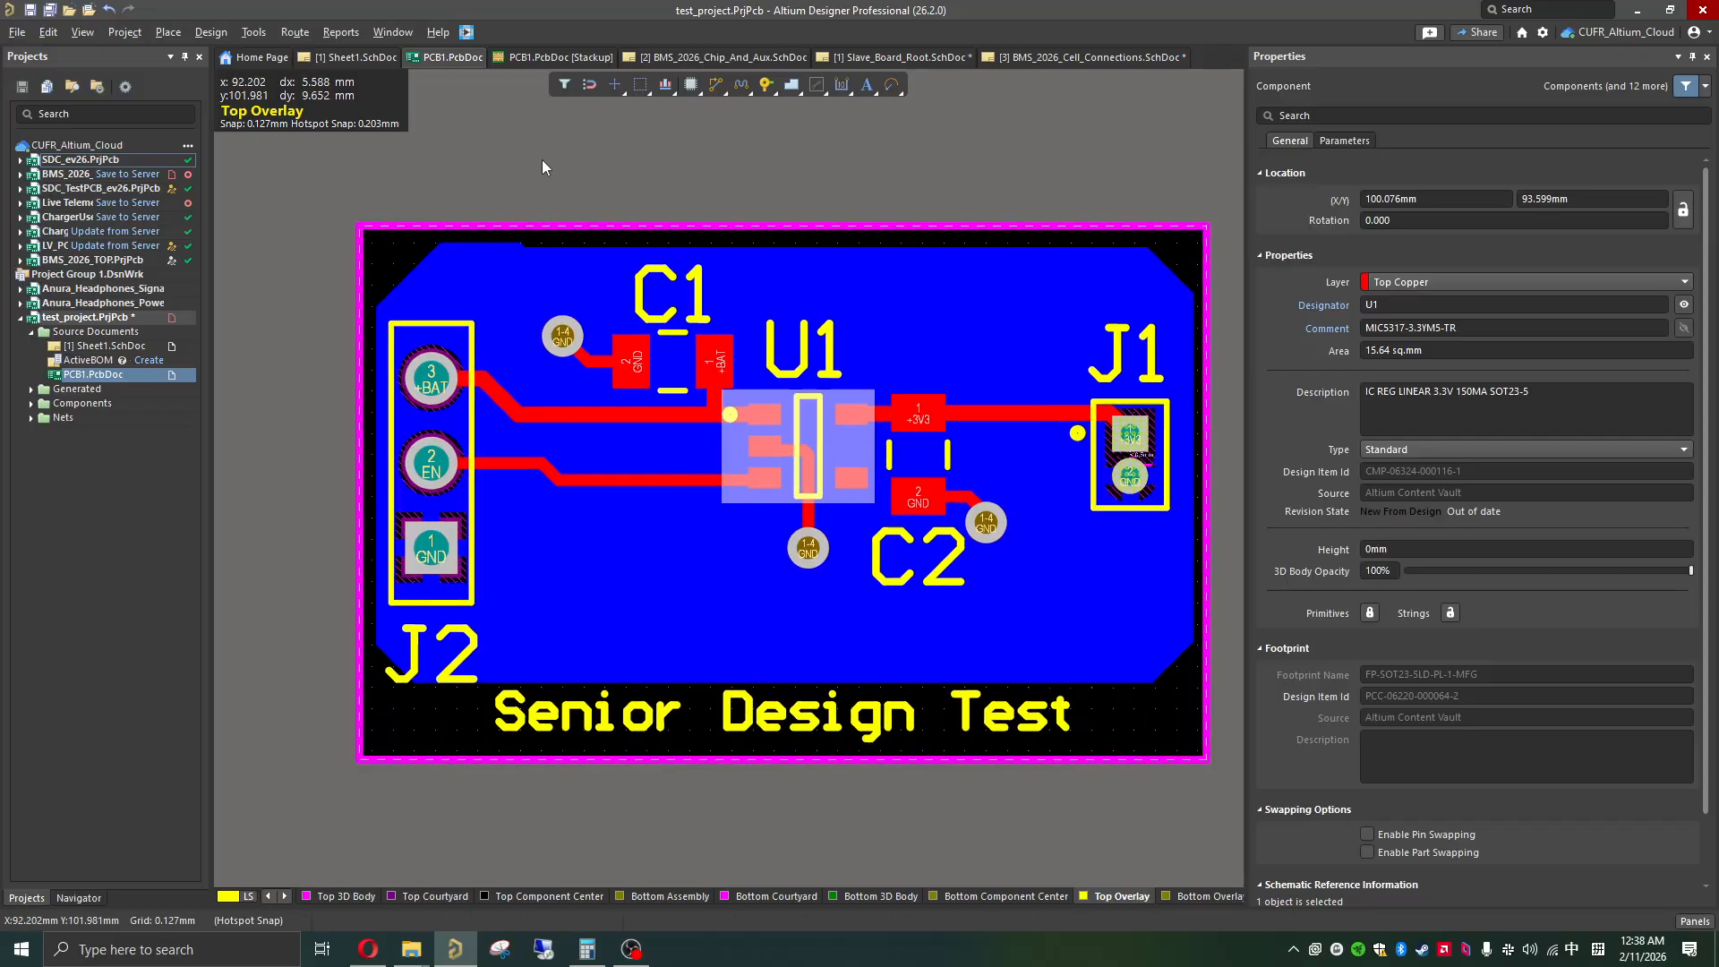
Step: Review PCB1's layer stackup, decline updating it with the PCB's changes, and return to the board layout with nothing selected
left_click(543, 57)
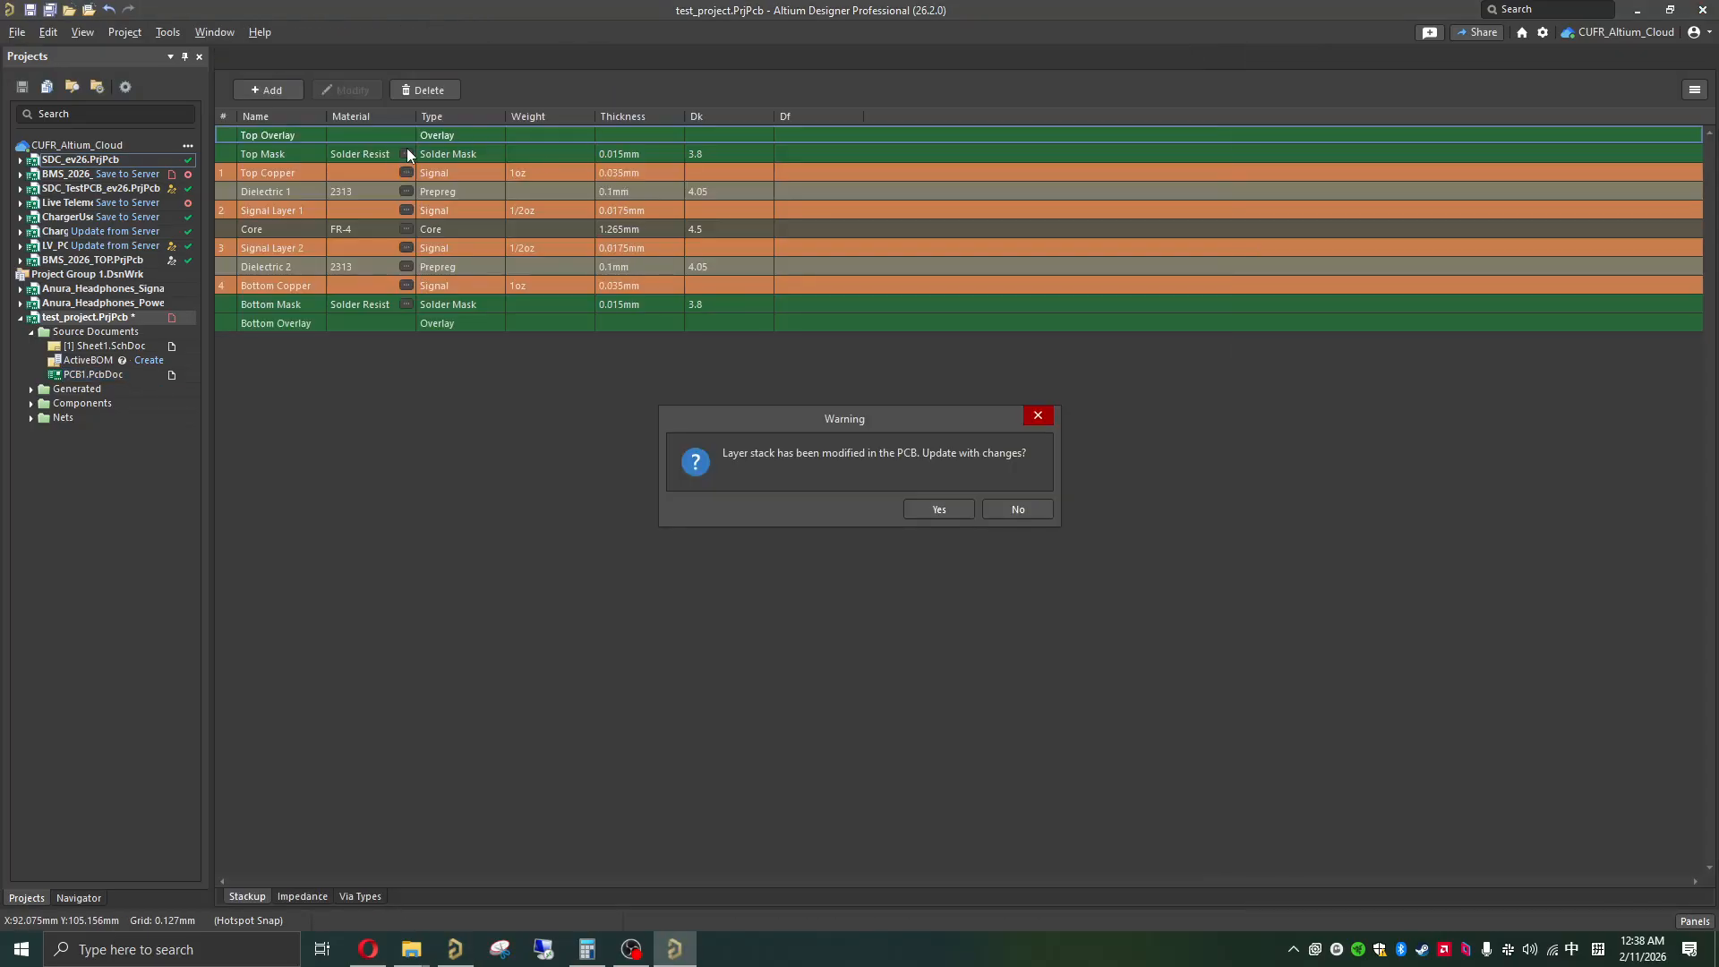
left_click(1016, 509)
left_click(441, 56)
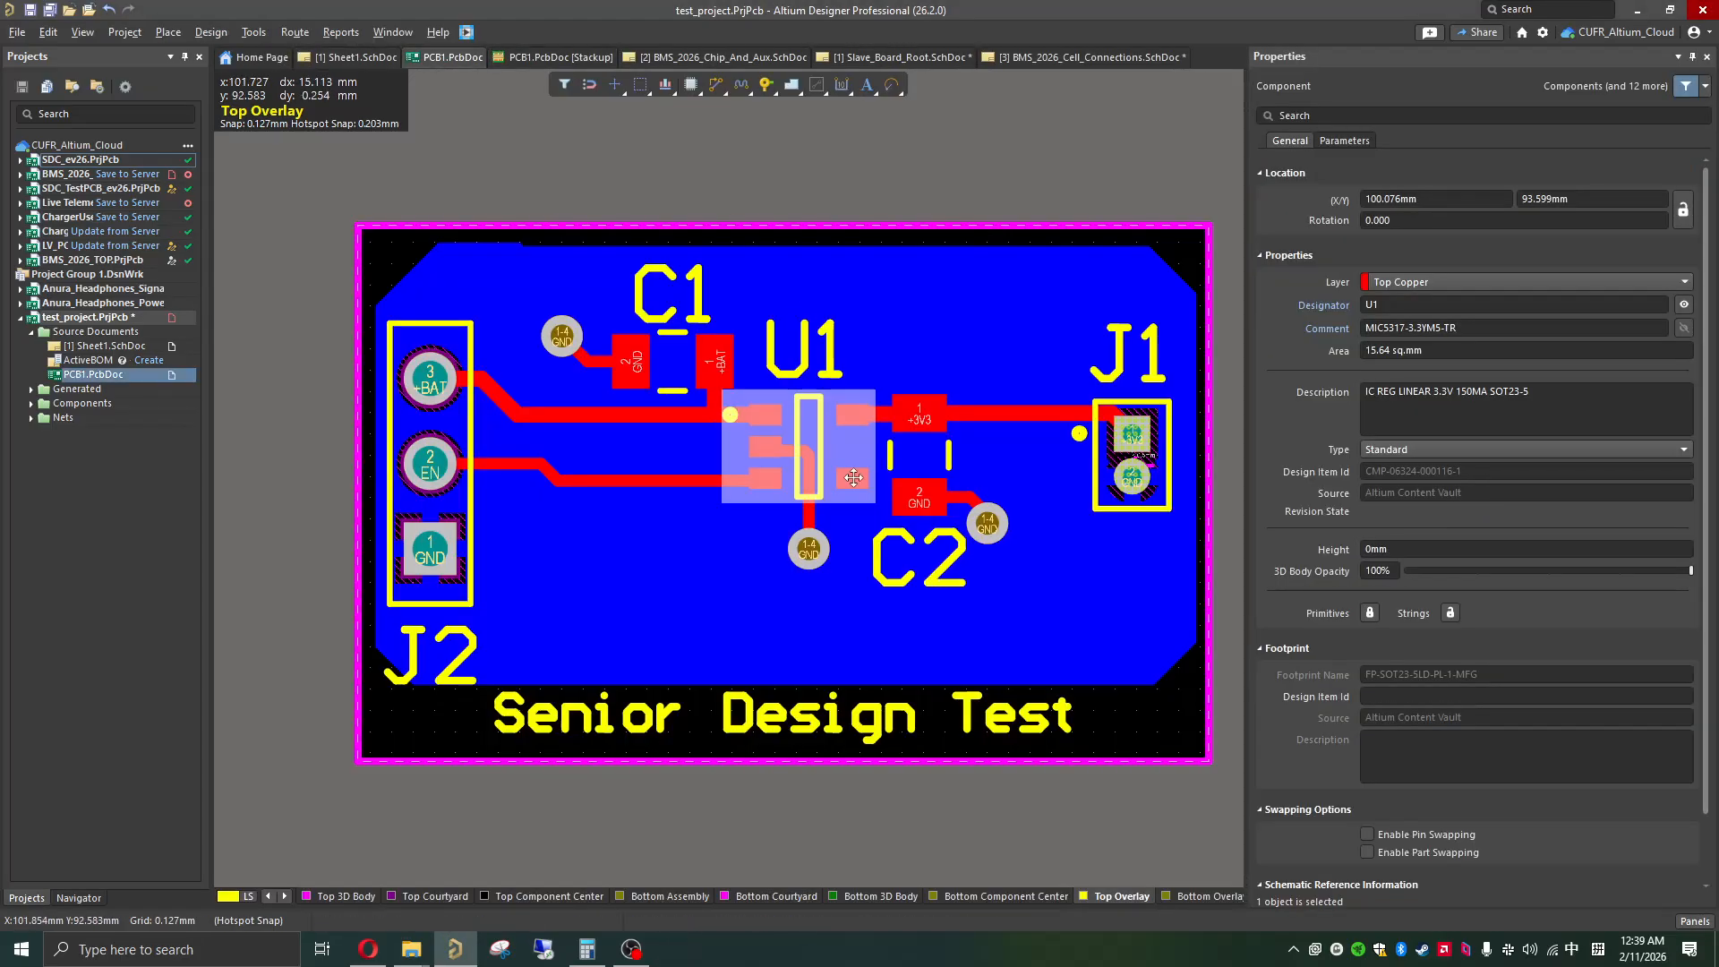
left_click(918, 153)
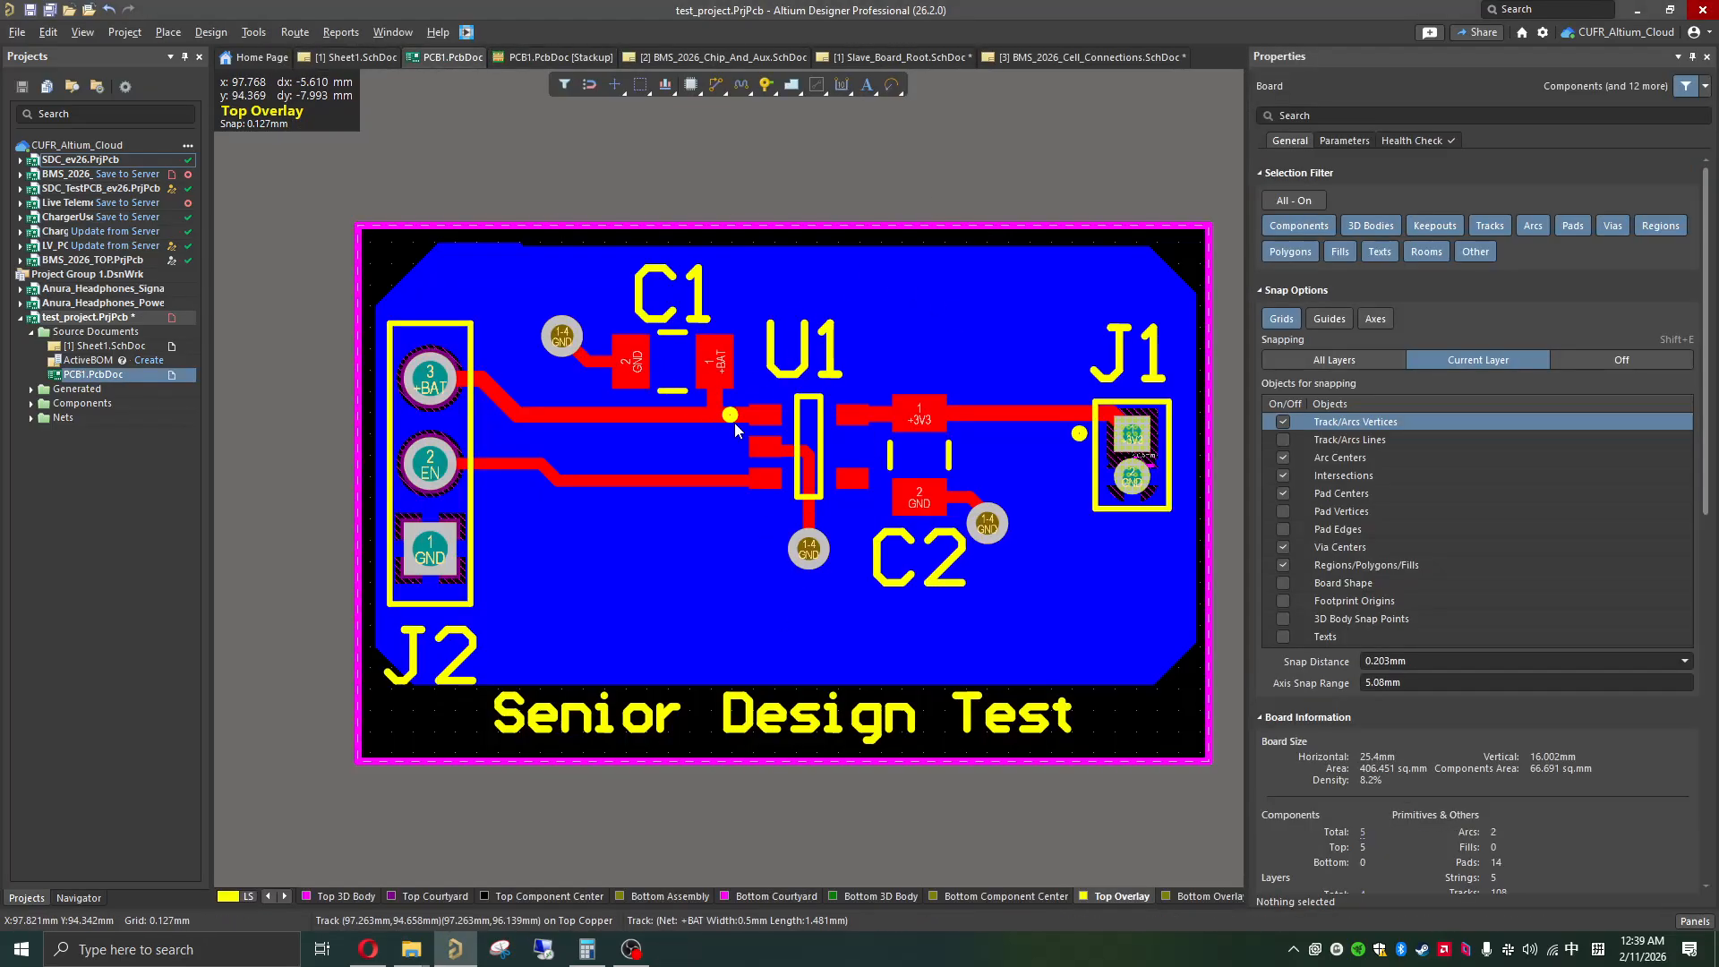
Step: Bring the copper layers into view in the layer list and hide the board properties to enlarge the layout area
scroll(625, 546, "down", 1, "ctrl")
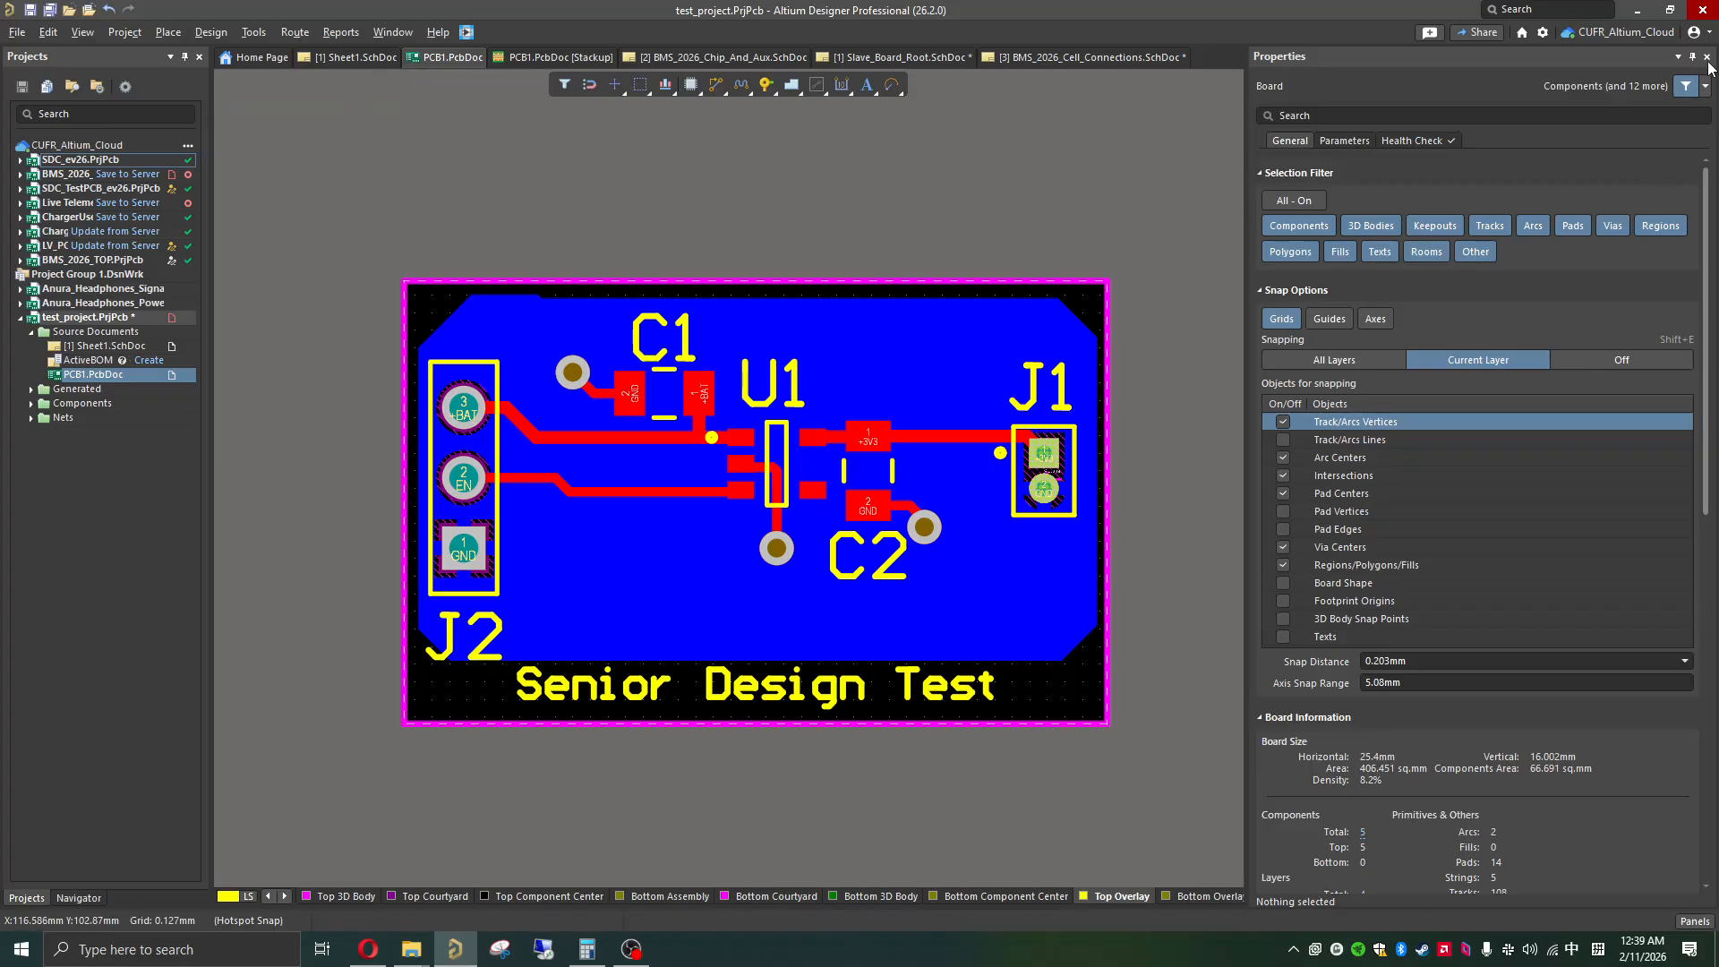
left_click(266, 896)
left_click(266, 897)
left_click(267, 896)
left_click(267, 896)
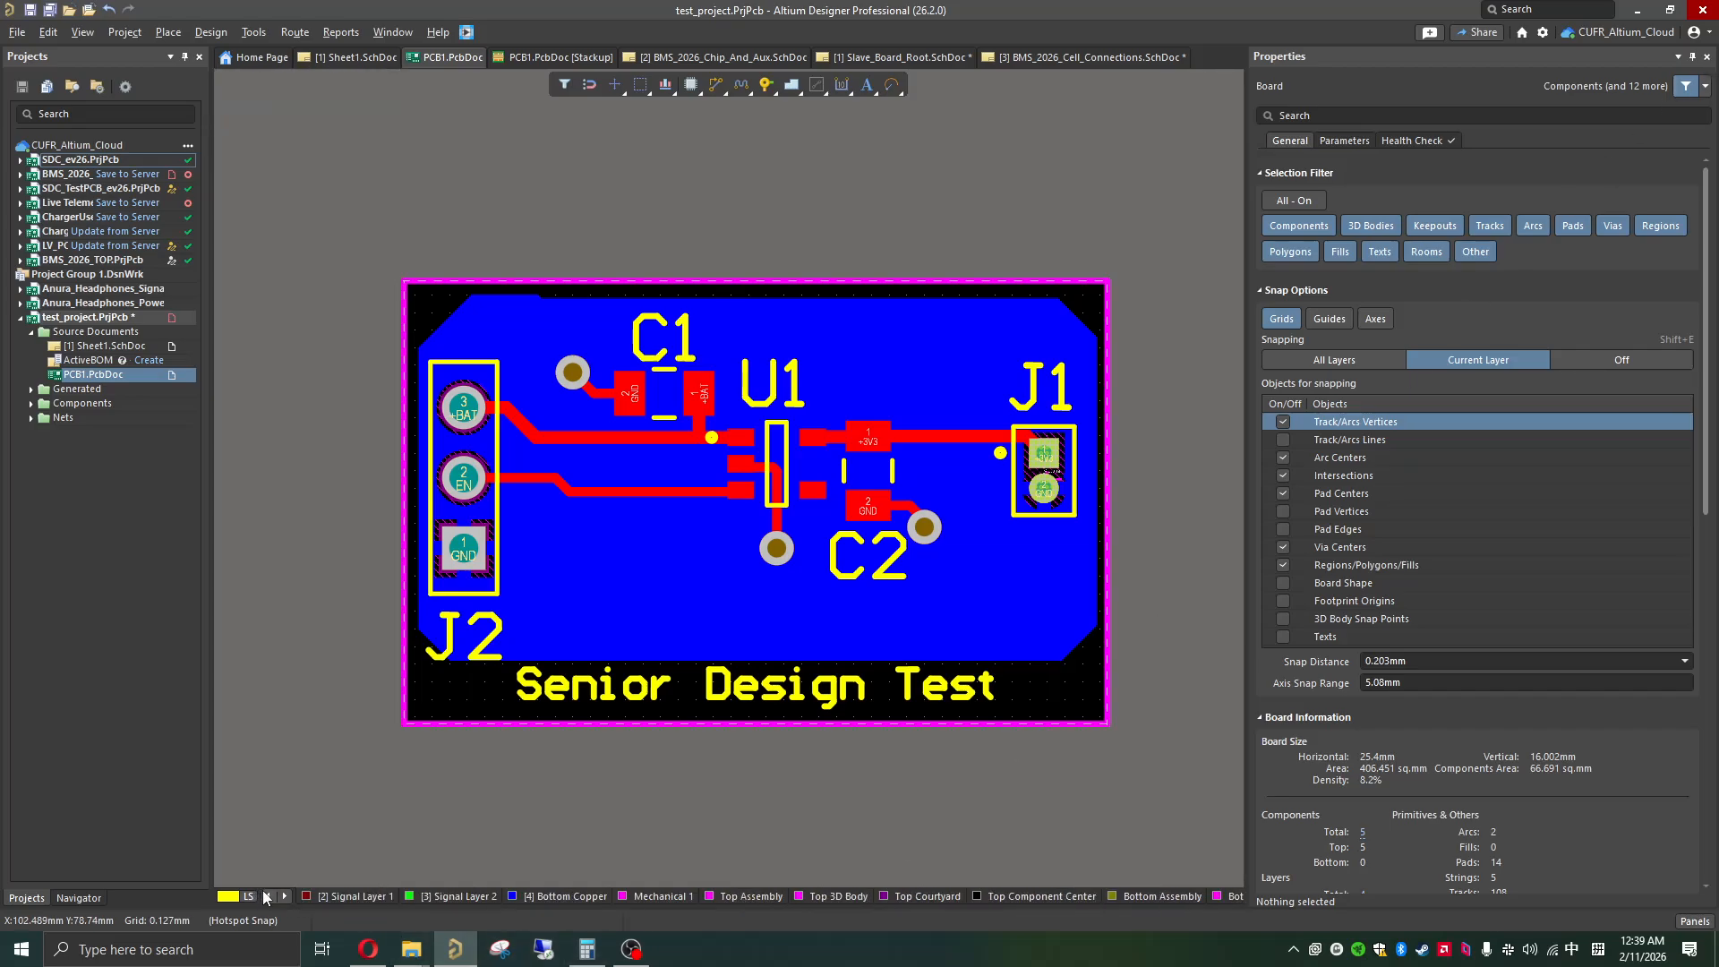
left_click(267, 896)
left_click(1706, 58)
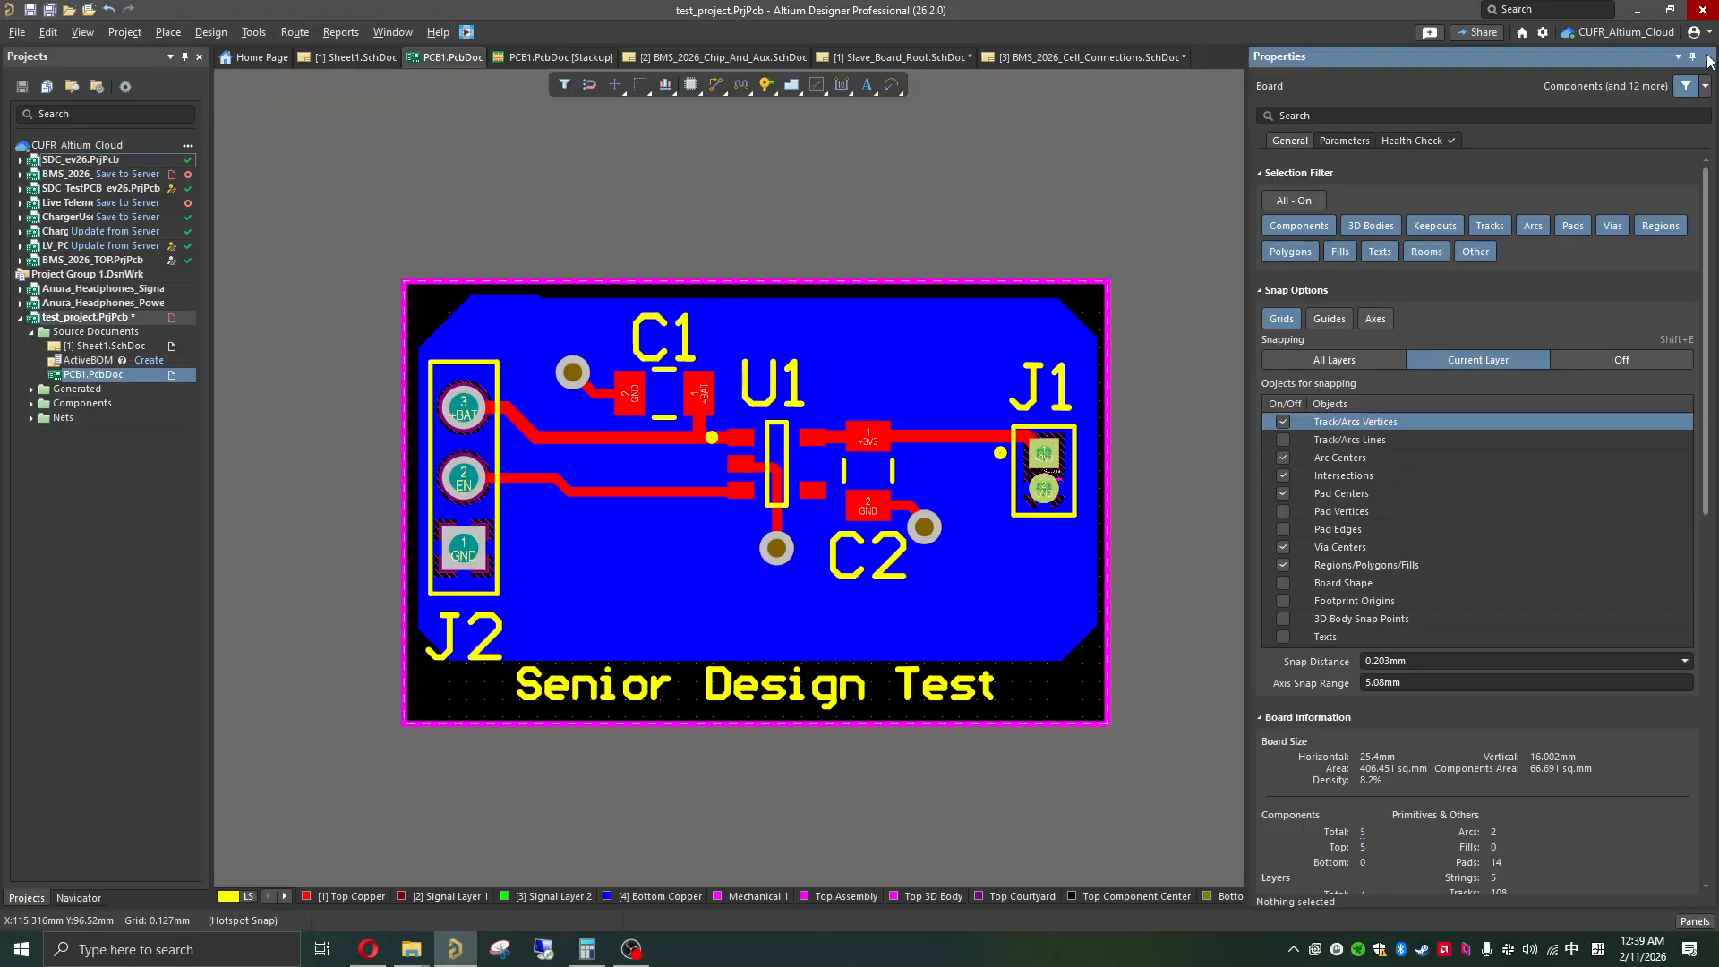
scroll(1128, 524, "up", 1, "ctrl")
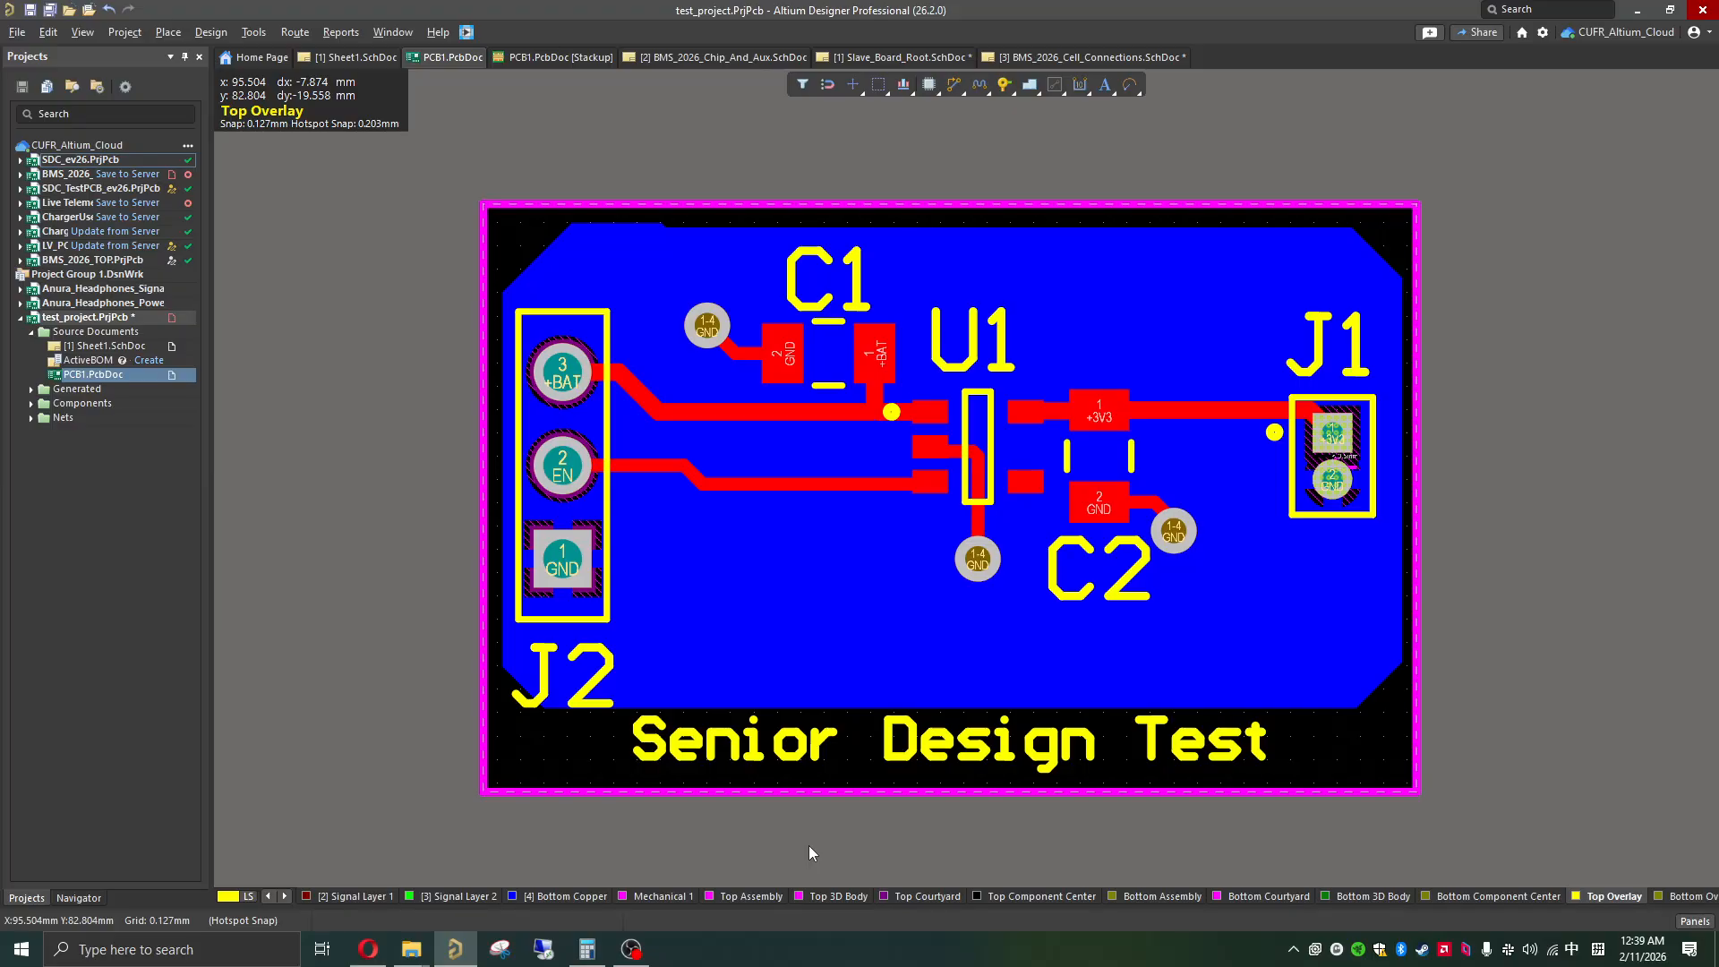
left_click(643, 957)
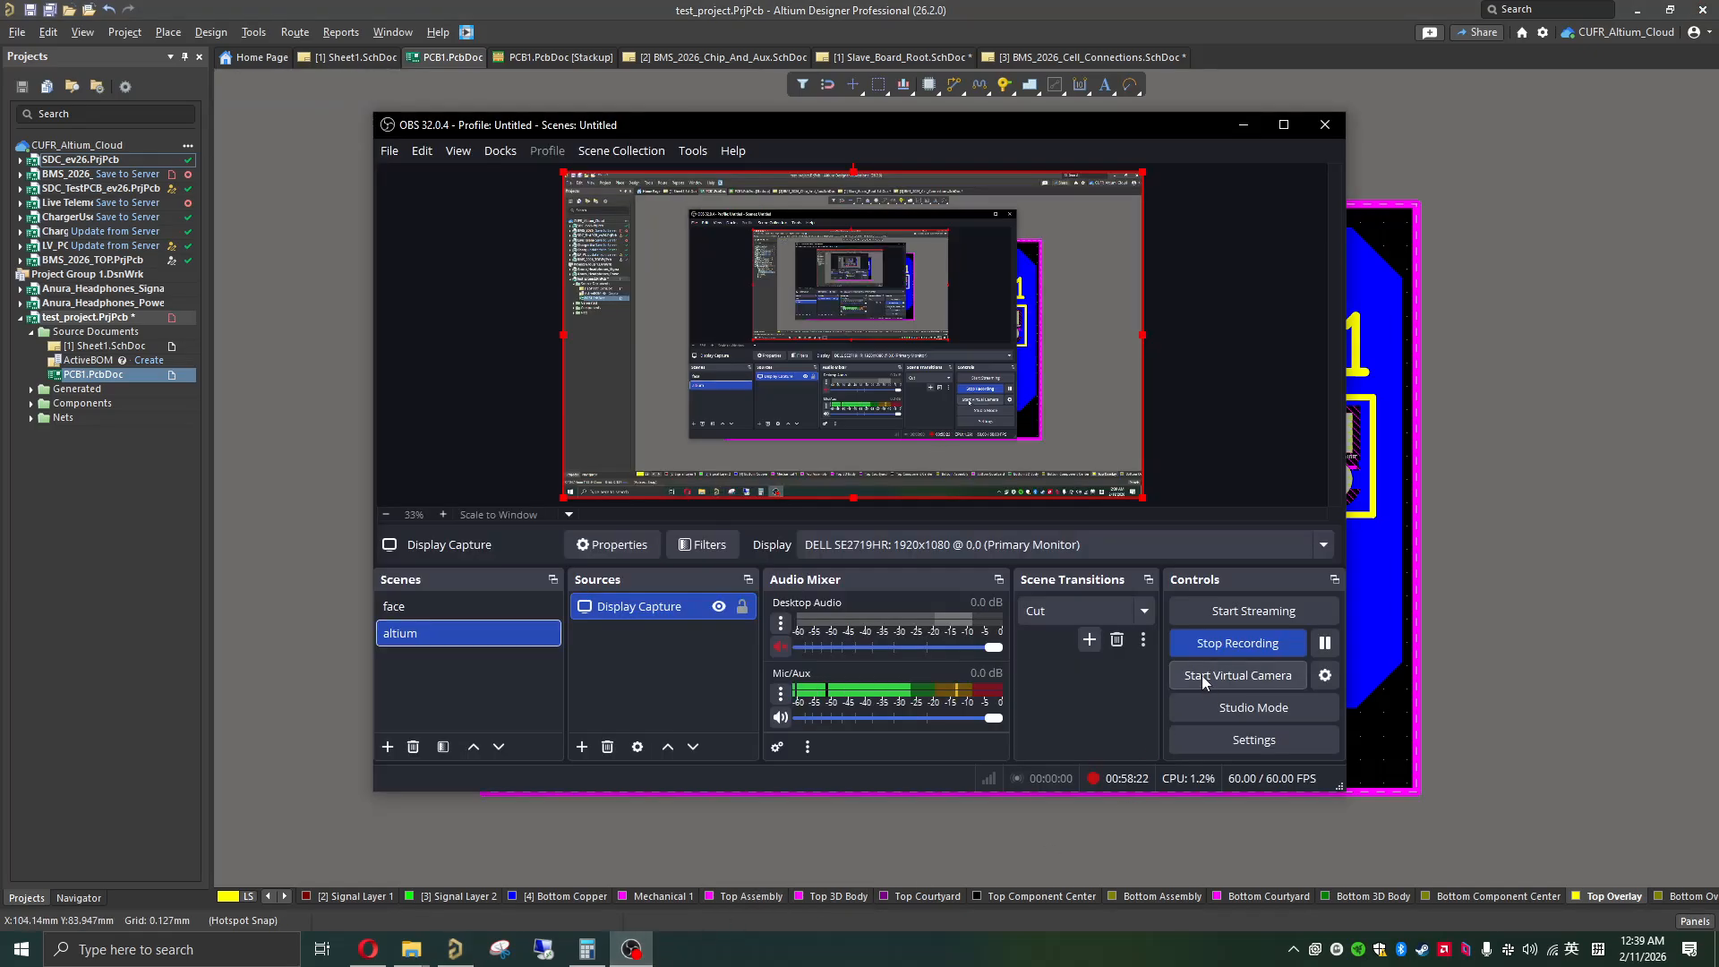